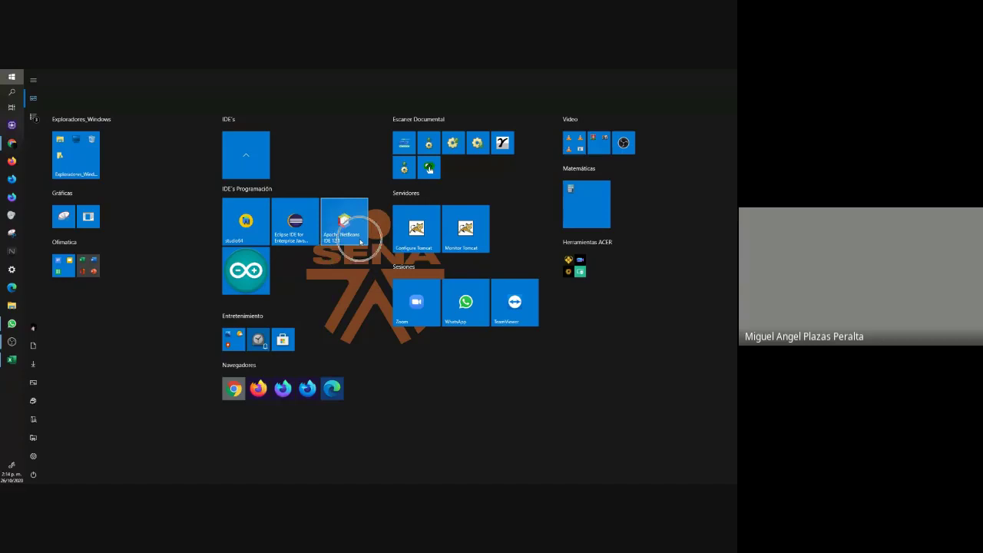
- Launch Eclipse IDE for Enterprise Java Developers from the Programación group in Start
left_click(254, 235)
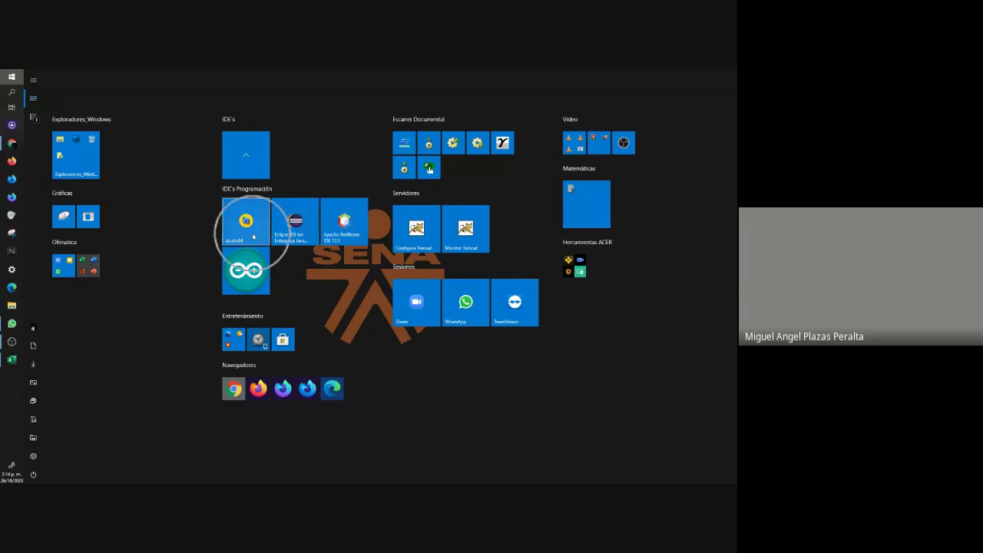
left_click(255, 235)
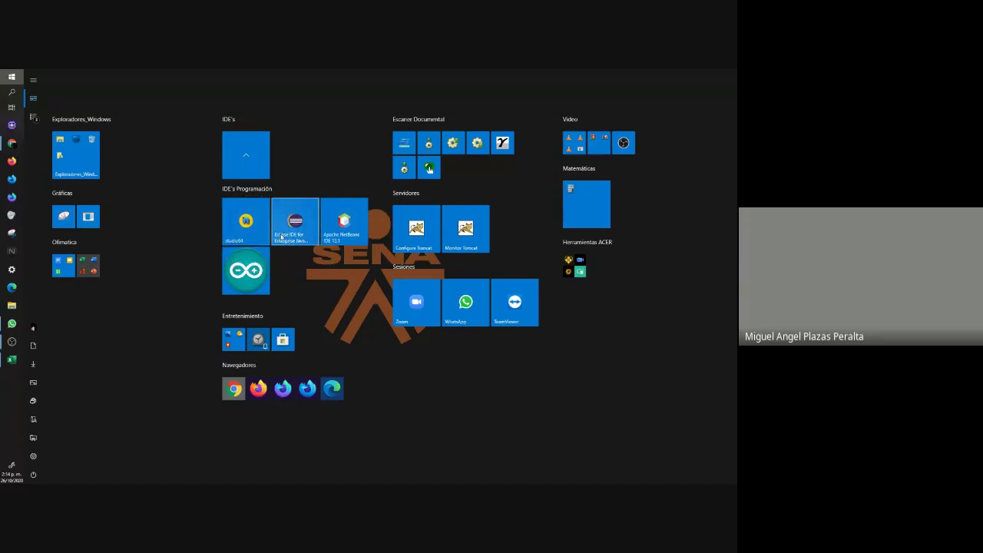
left_click(324, 237)
left_click(309, 234)
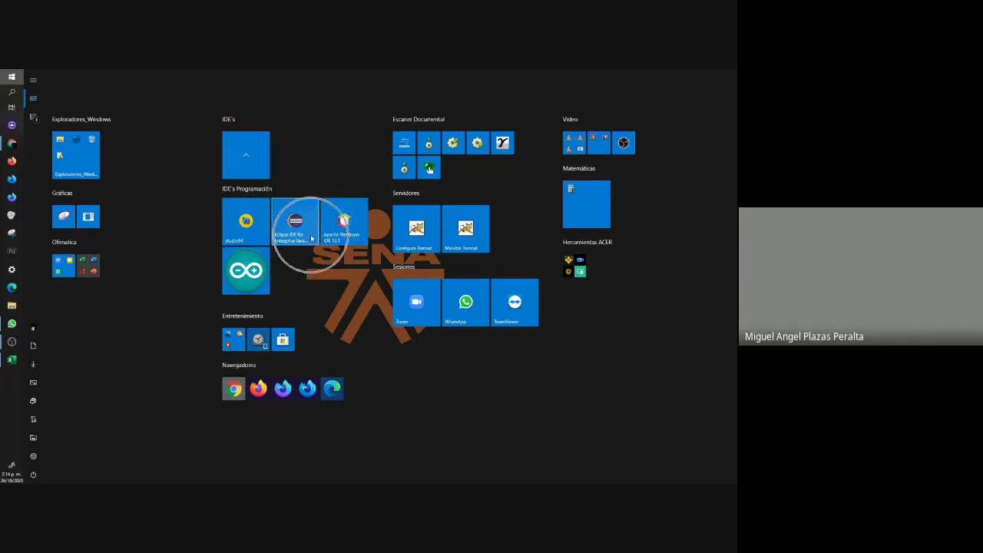
left_click(311, 238)
left_click(311, 238)
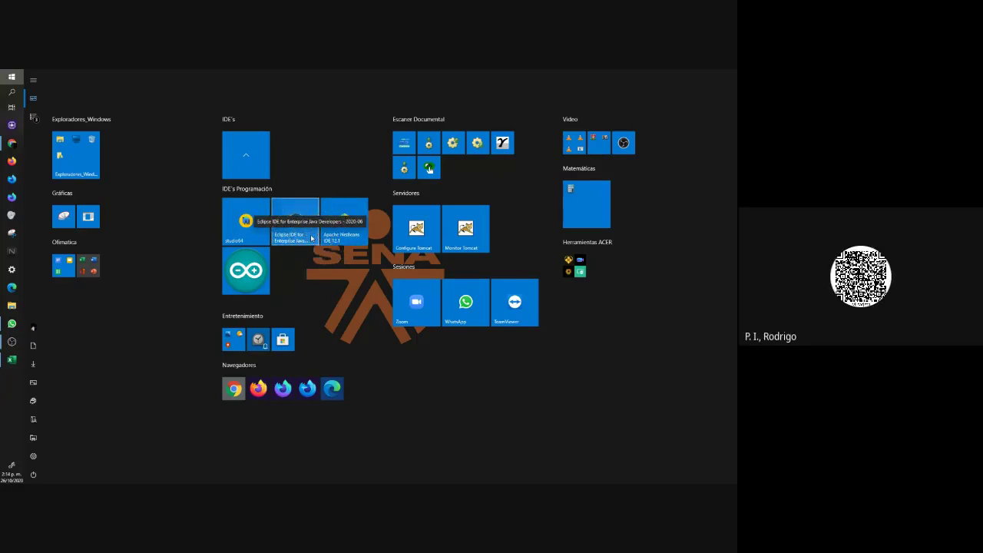
left_click(311, 237)
left_click(311, 236)
left_click(311, 236)
- Collapse the IDE group into a folder, re-expand it, and launch an IDE from it
left_click(324, 314)
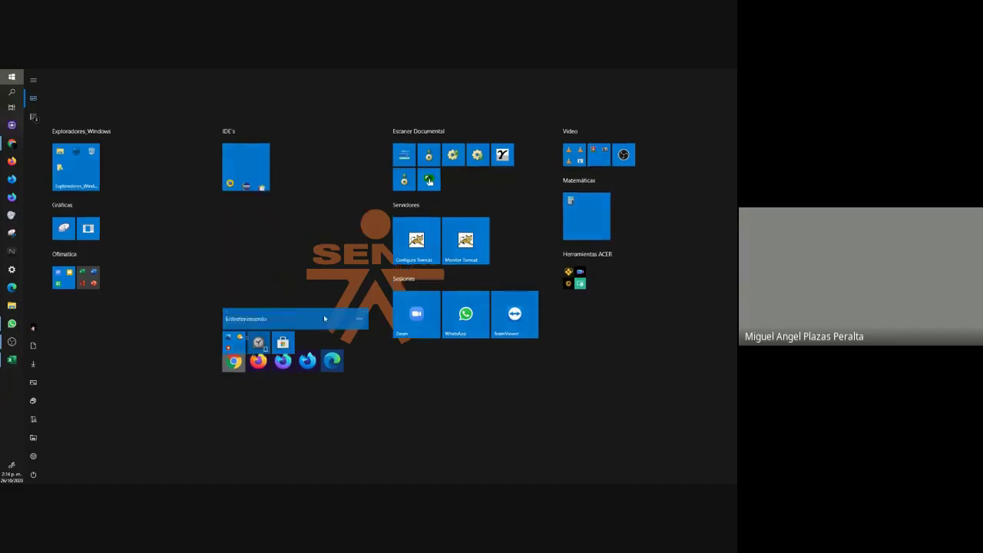
left_click(246, 192)
left_click(297, 228)
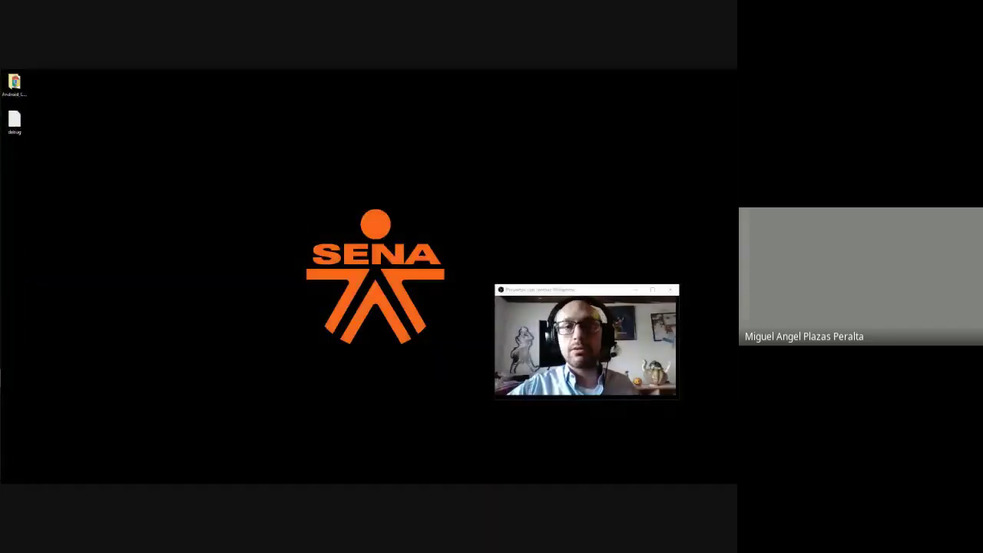
- Minimize the webcam window and bring Chrome back maximized on eclipse.org
left_click(635, 291)
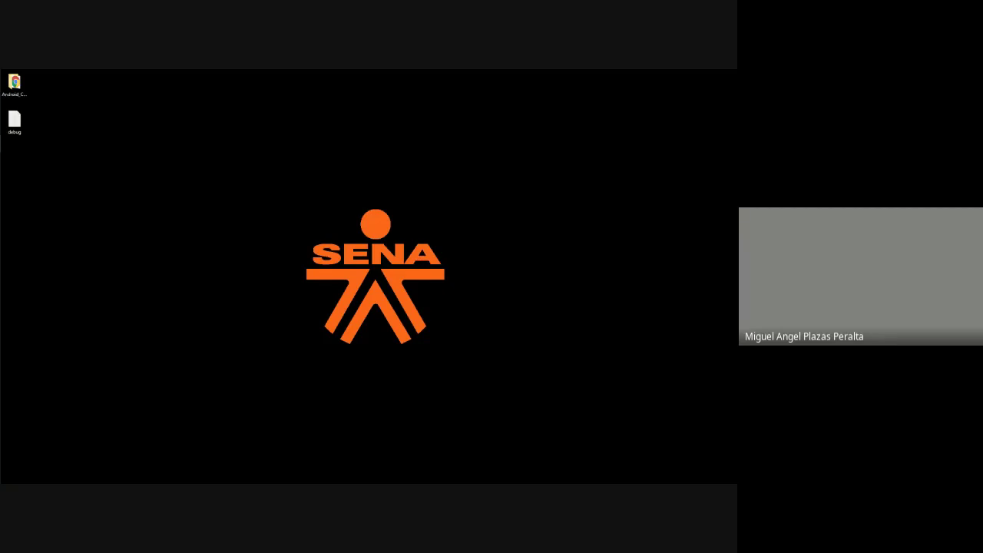
key("alt+Tab")
left_click(492, 128)
- Open google.com in a new tab and enter 'eclipse ide' as the query
left_click(231, 77)
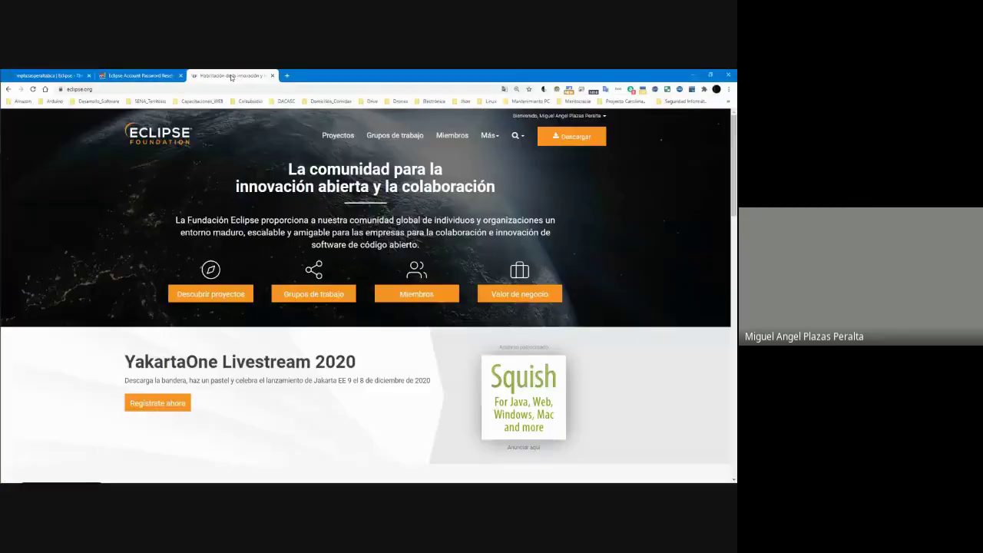
key("ctrl+shift+Tab")
key("ctrl+shift+Tab")
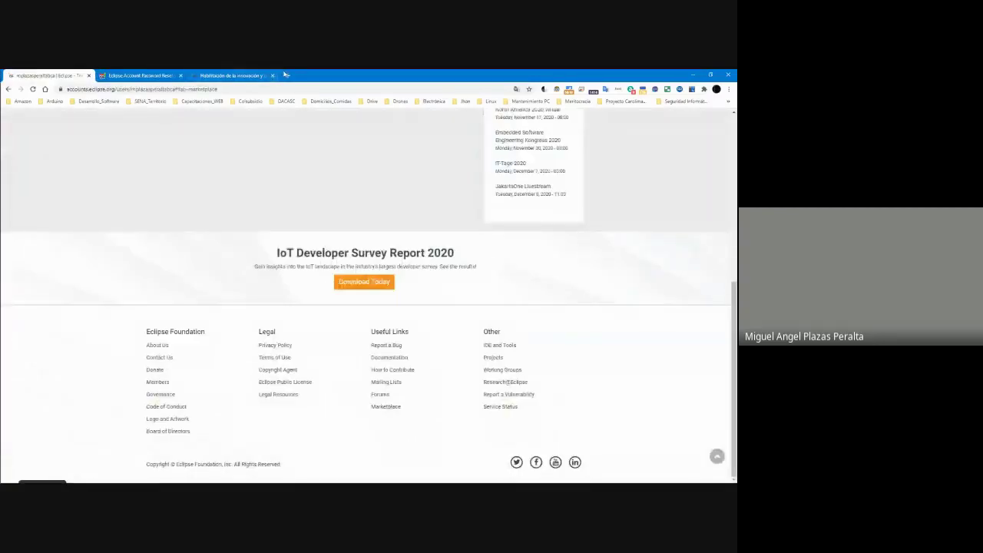
left_click(285, 74)
type("google.com")
key("Return")
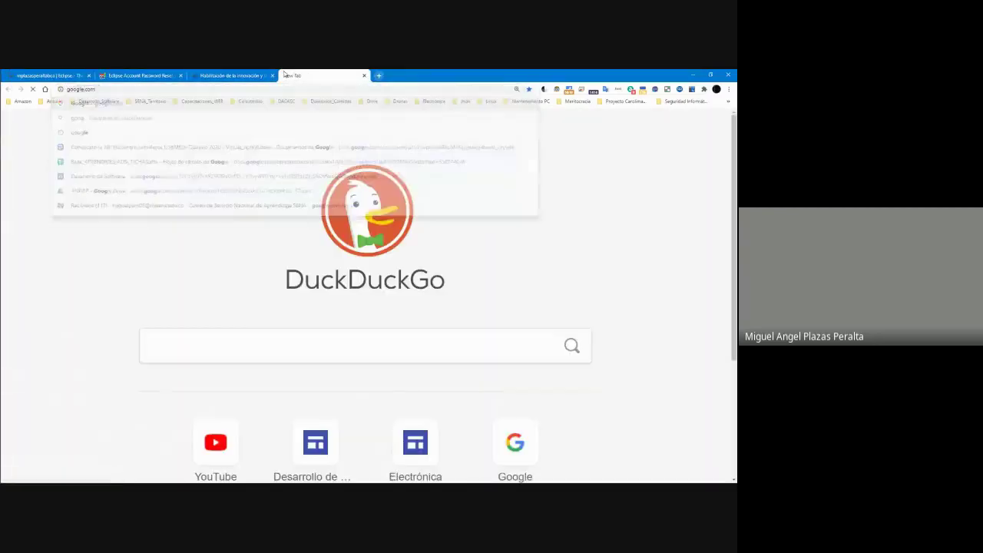
type("eclipse ide")
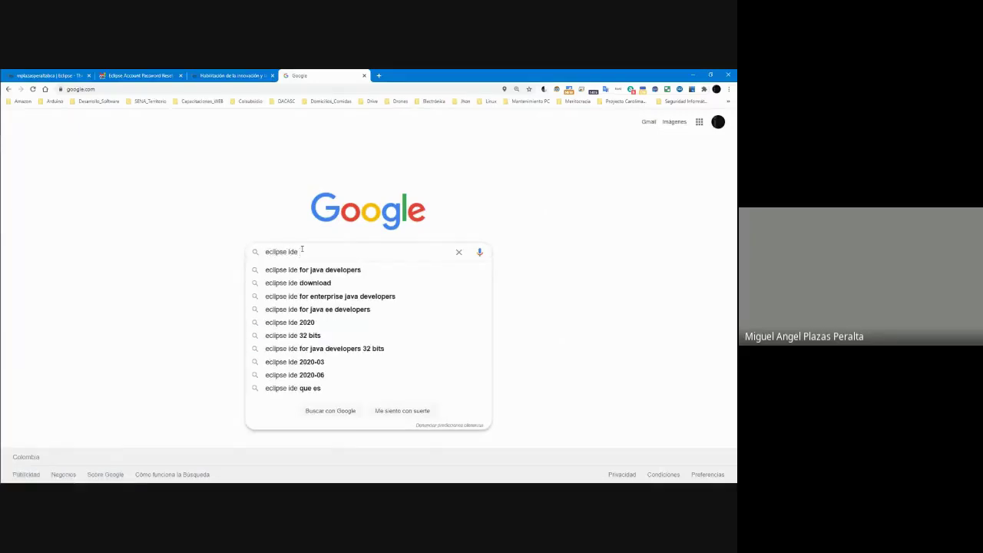
- Zoom the Magnifier to 300% around the search box, then hide its window
key("super+plus")
key("super+plus")
key("super+plus")
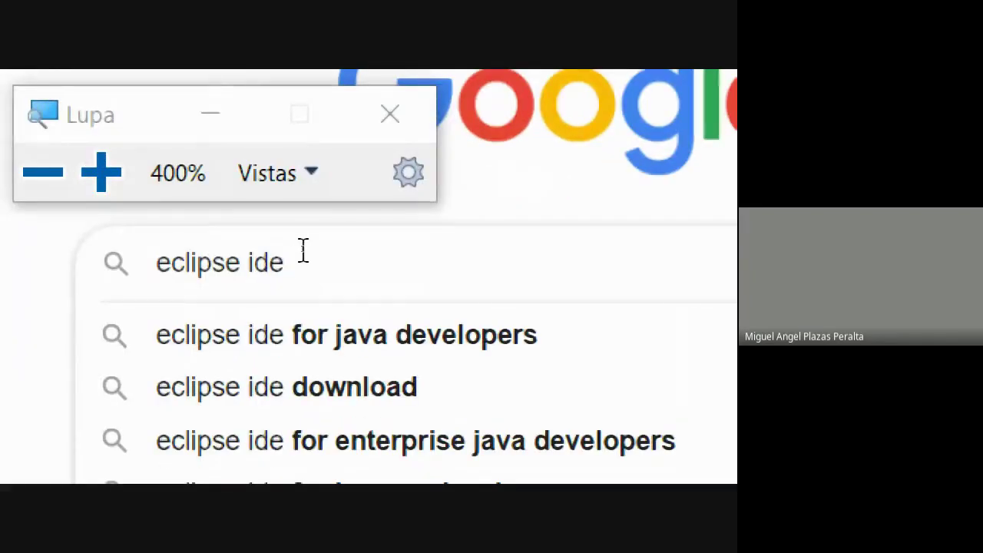
key("super+minus")
key("super+minus")
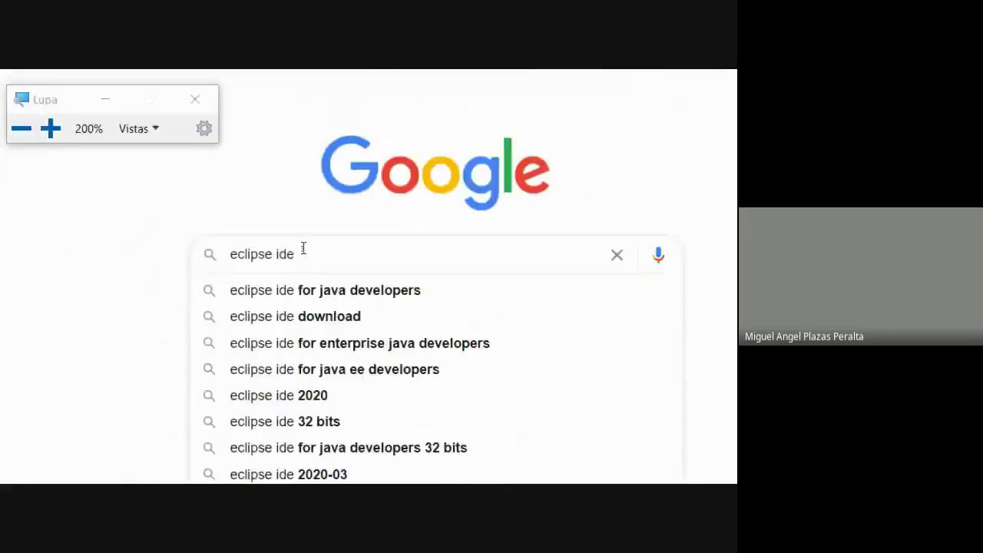
key("super+plus")
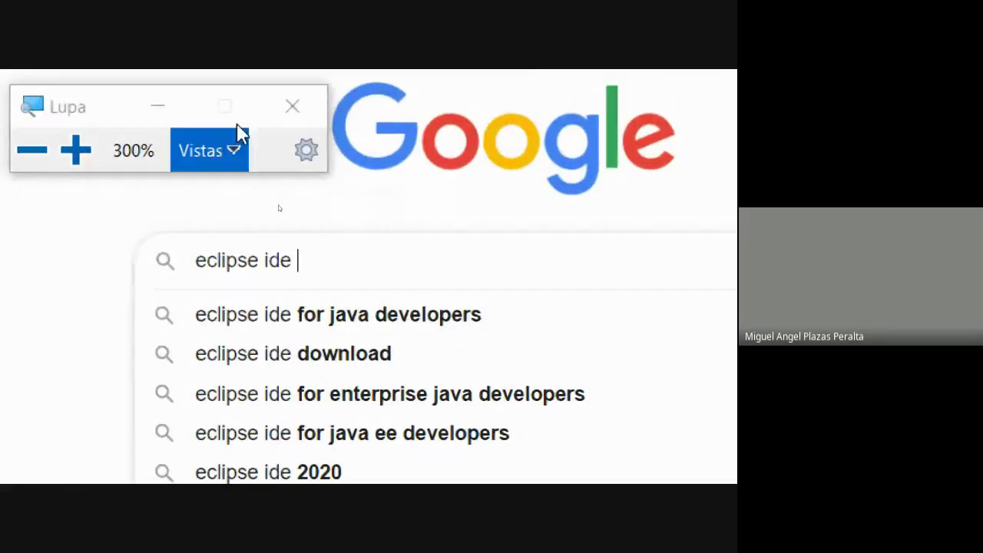
left_click(157, 105)
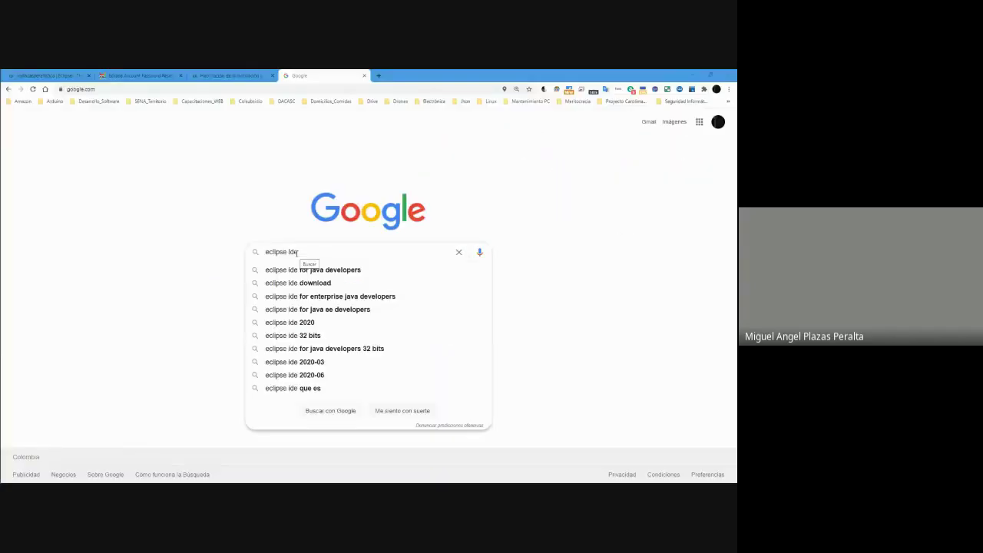
- Search 'eclipse ide', open Eclipse Downloads in a new tab, and dismiss the translation offer
key("Return")
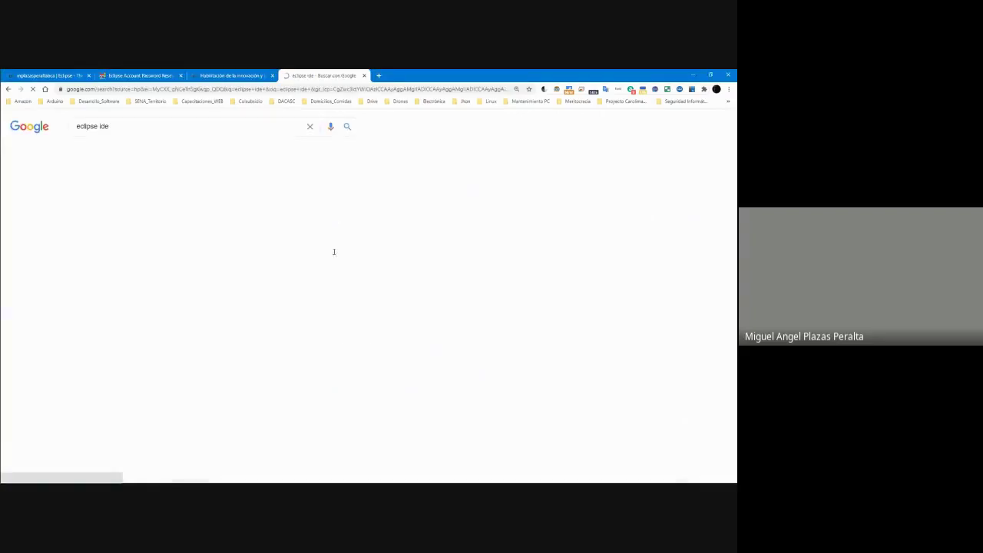
right_click(130, 201)
left_click(169, 206)
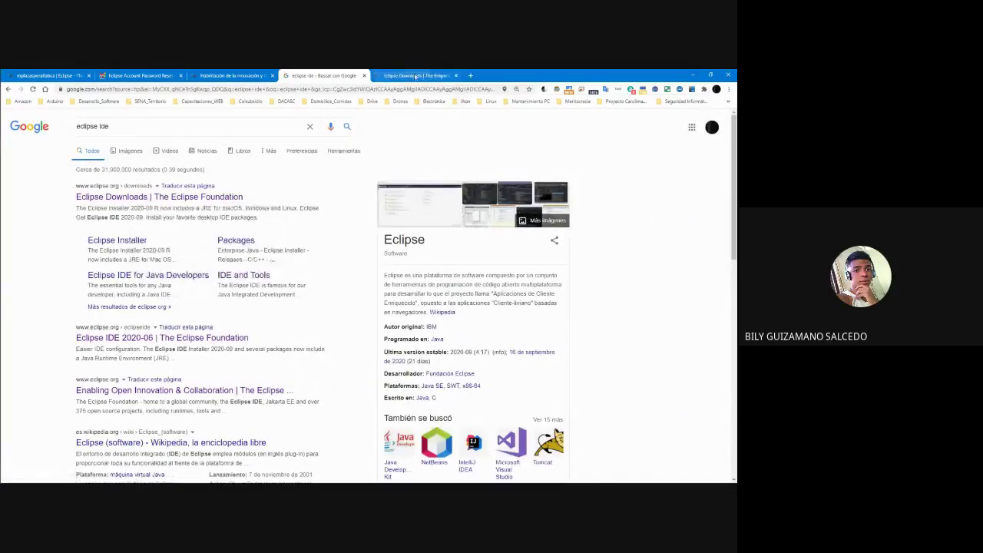
left_click(415, 76)
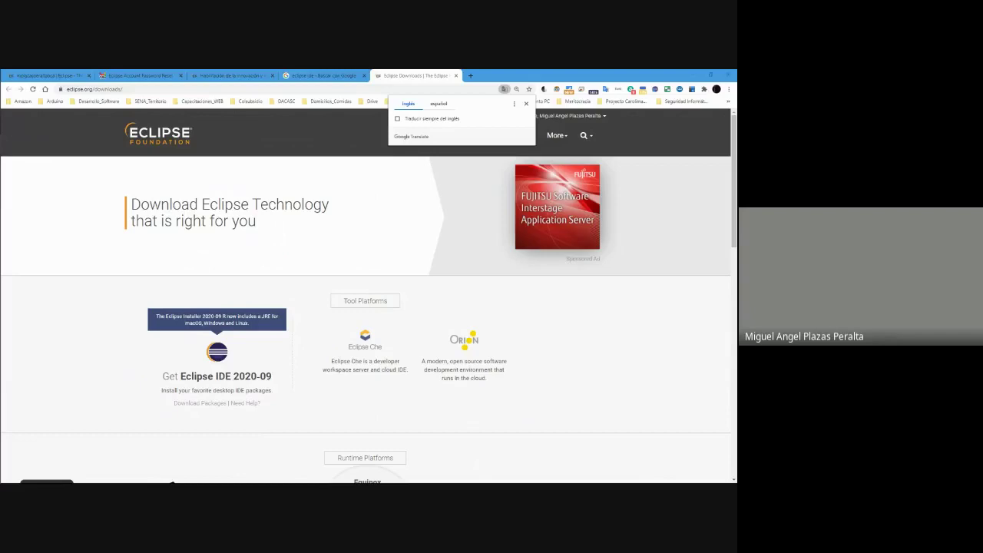
left_click(87, 300)
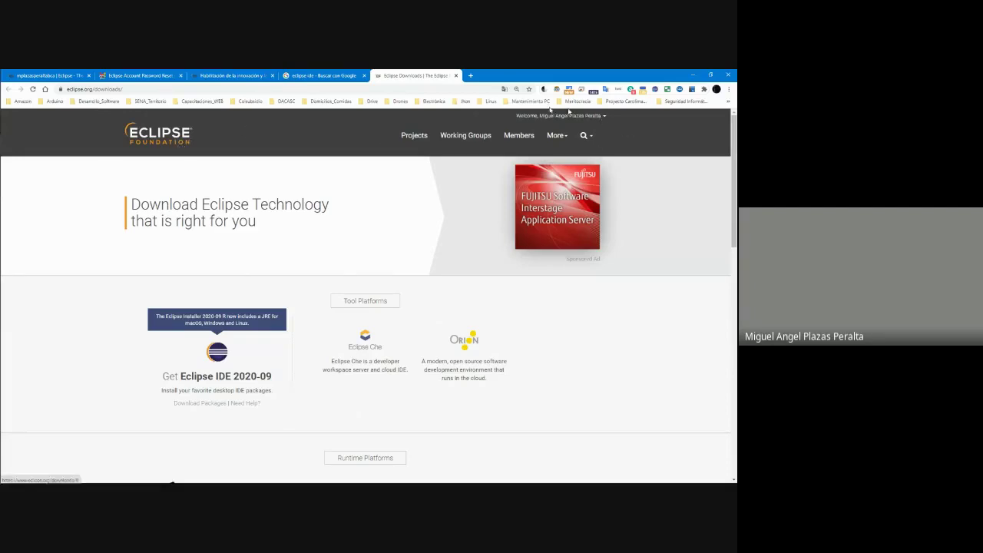
left_click(727, 89)
- Open a new incognito window and search for 'eclipse ide'
left_click(688, 120)
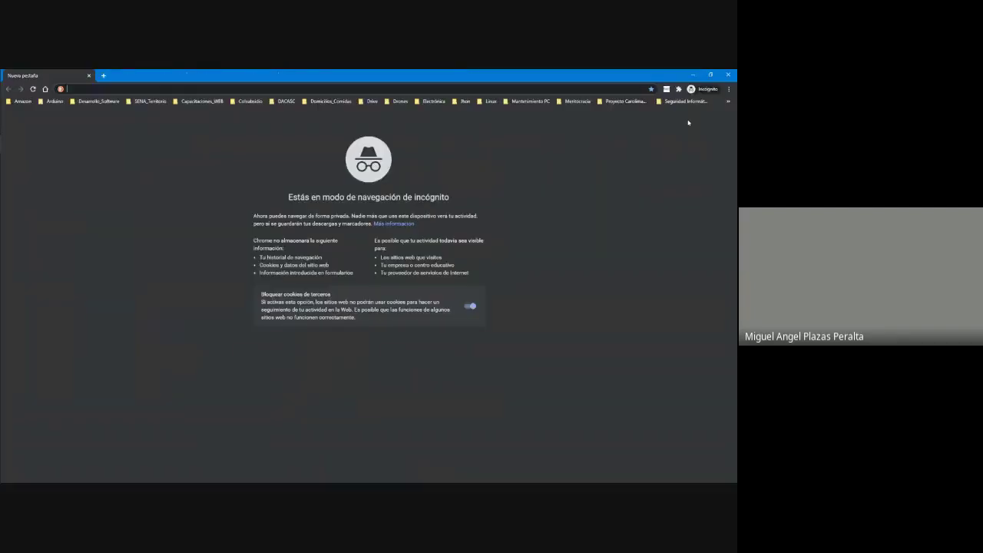
type("eclipse")
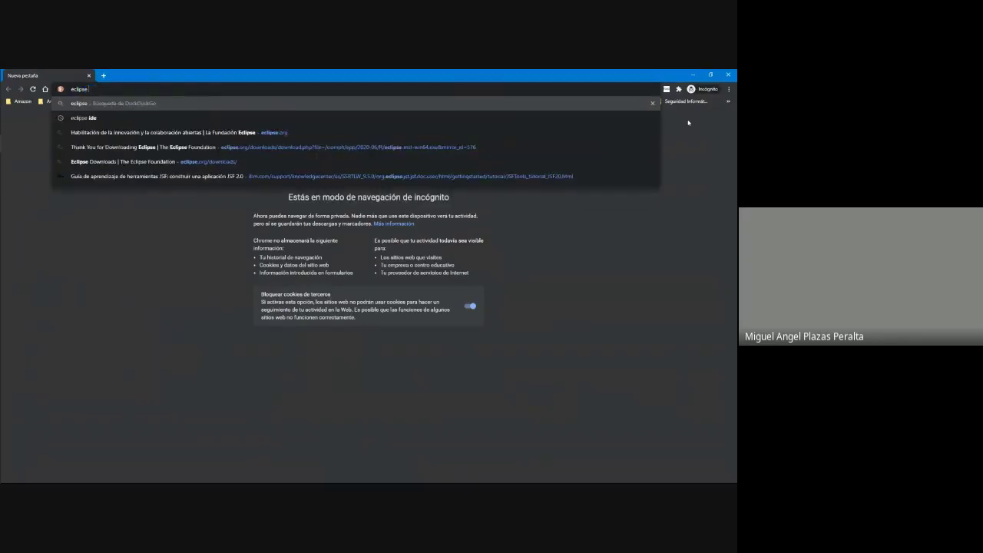
type(" ide")
key("Return")
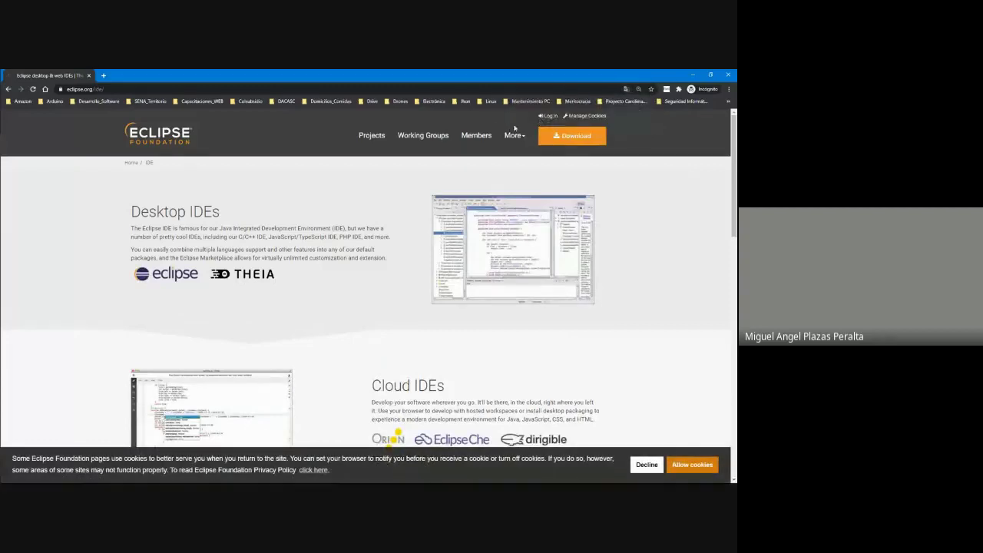
- Open eclipse.org/ide and reach the Eclipse Log in page
left_click(546, 117)
left_click(547, 117)
left_click(547, 117)
left_click(143, 150)
left_click(556, 118)
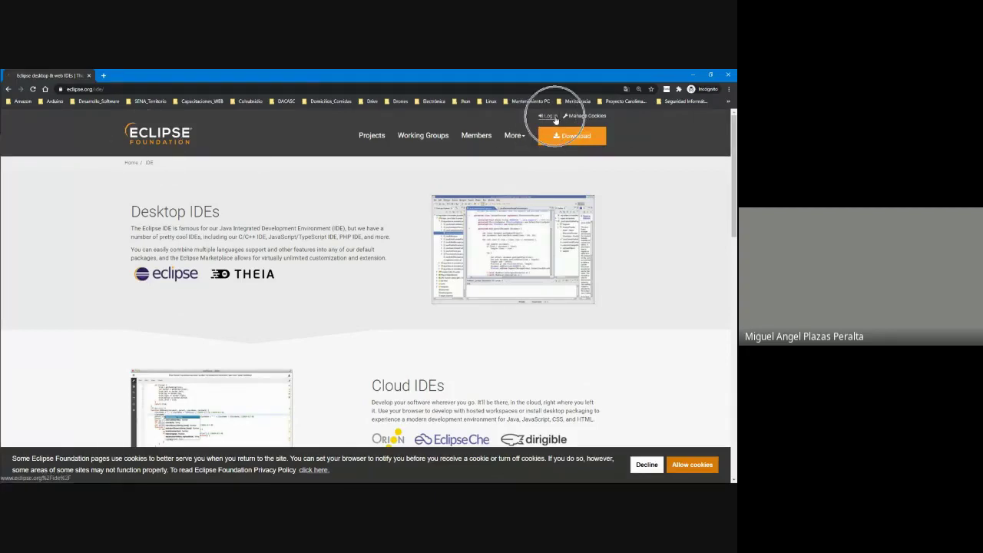
left_click(555, 117)
left_click(555, 118)
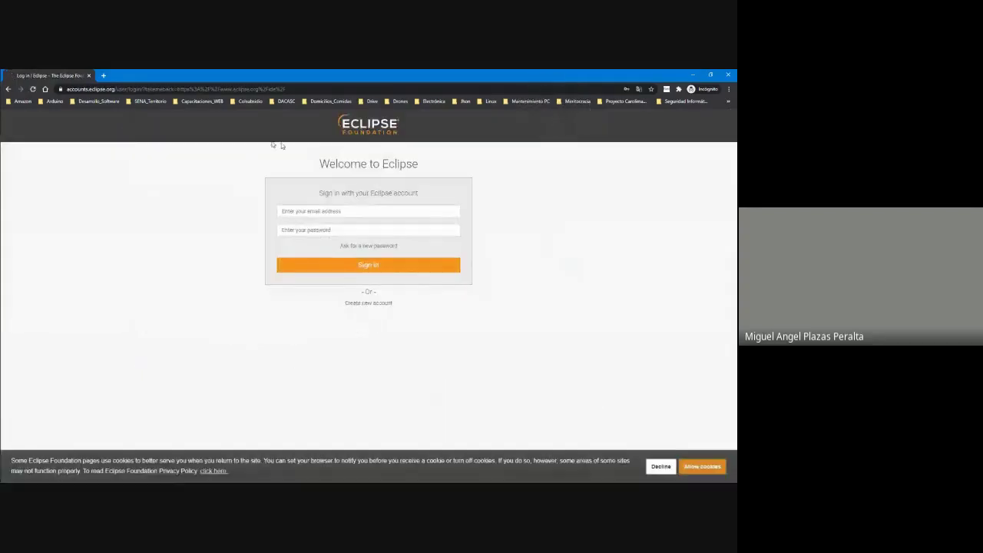
left_click(9, 89)
left_click(550, 118)
left_click(550, 117)
left_click(549, 117)
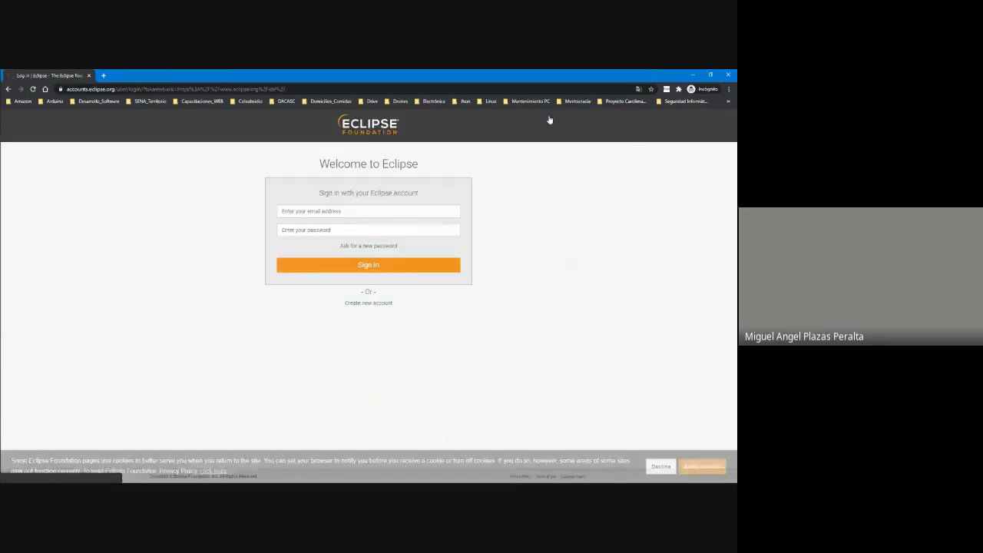
- Open the Create new account registration form from the login page
left_click(371, 208)
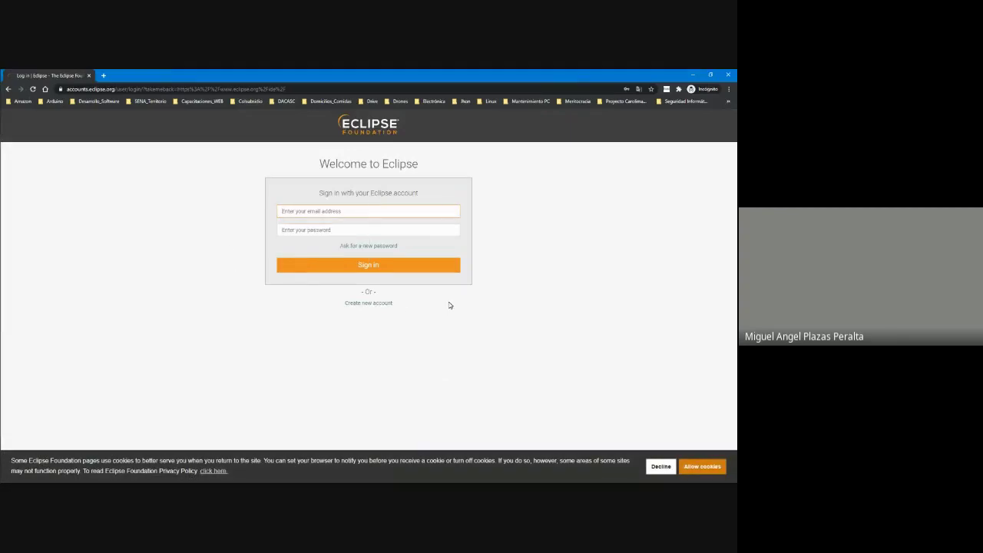
left_click(374, 308)
left_click(374, 308)
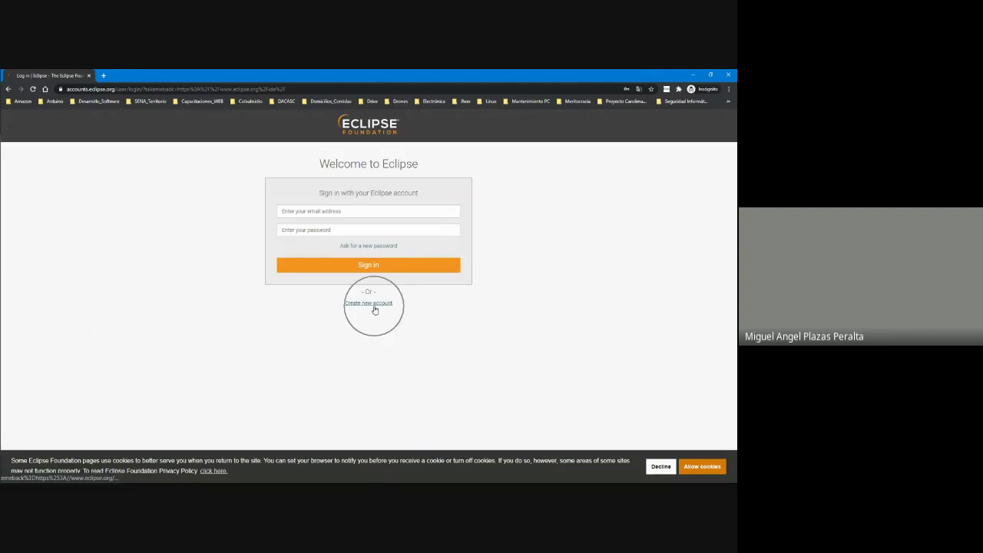
left_click(374, 308)
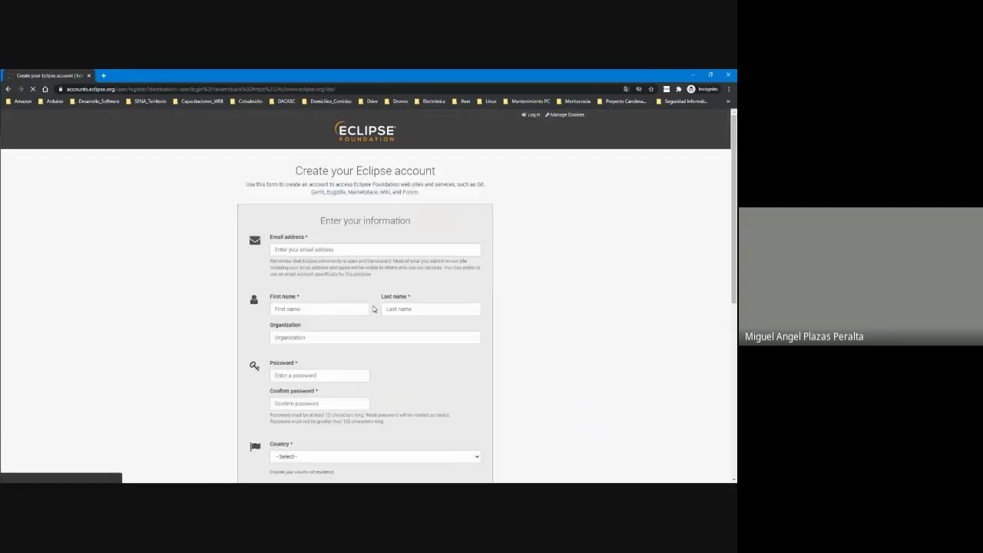
- Allow cookies, enter 'GAES -' as the email, and switch to the signed-in Downloads window
left_click(324, 246)
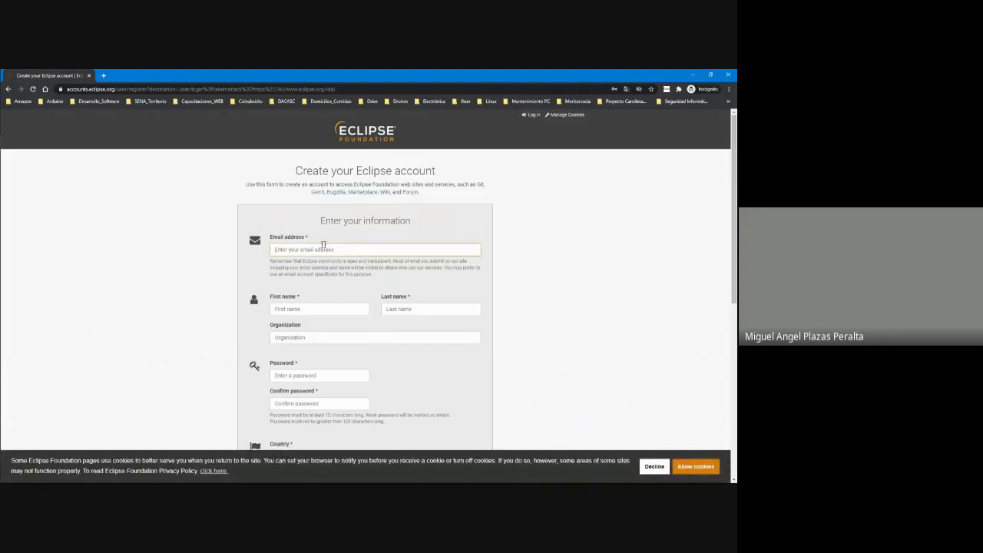
scroll(321, 249, "down", 2)
scroll(336, 250, "up", 2)
scroll(665, 150, "down", 2)
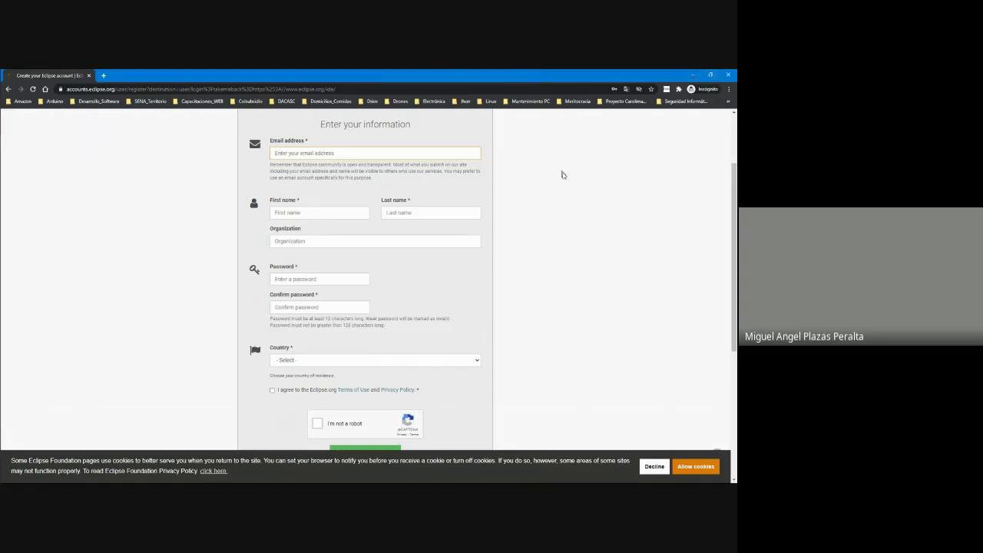
scroll(734, 261, "up", 2)
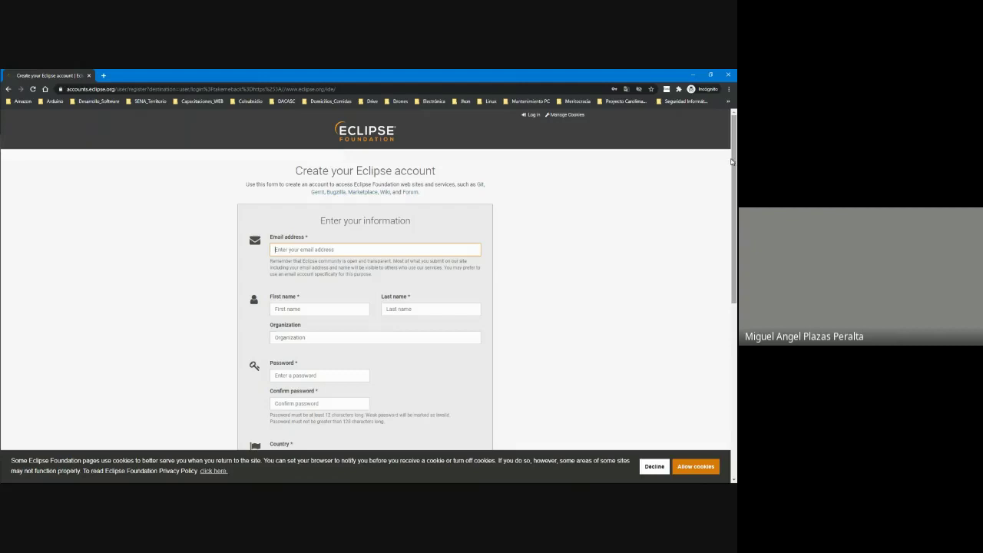
left_click_drag(734, 162, 734, 178)
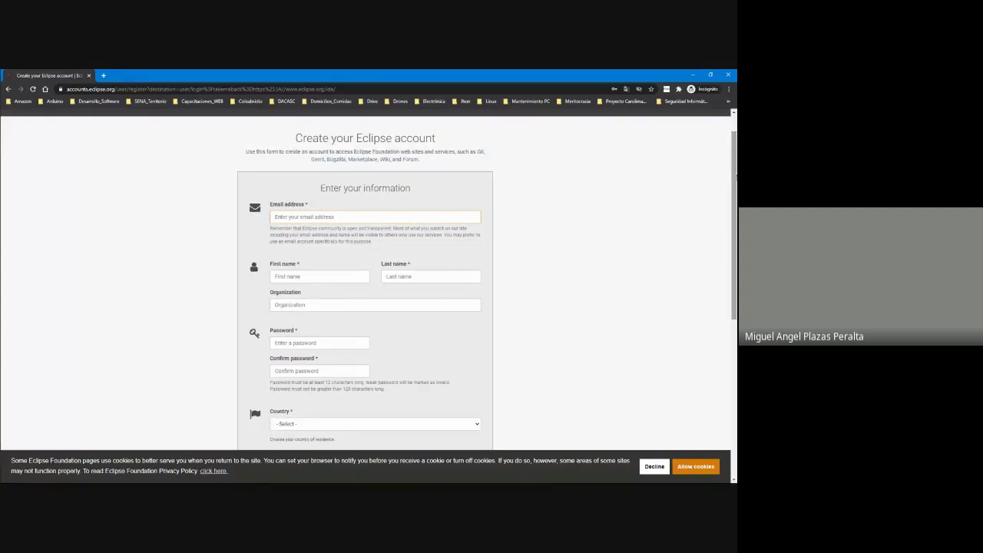
scroll(350, 196, "down", 1)
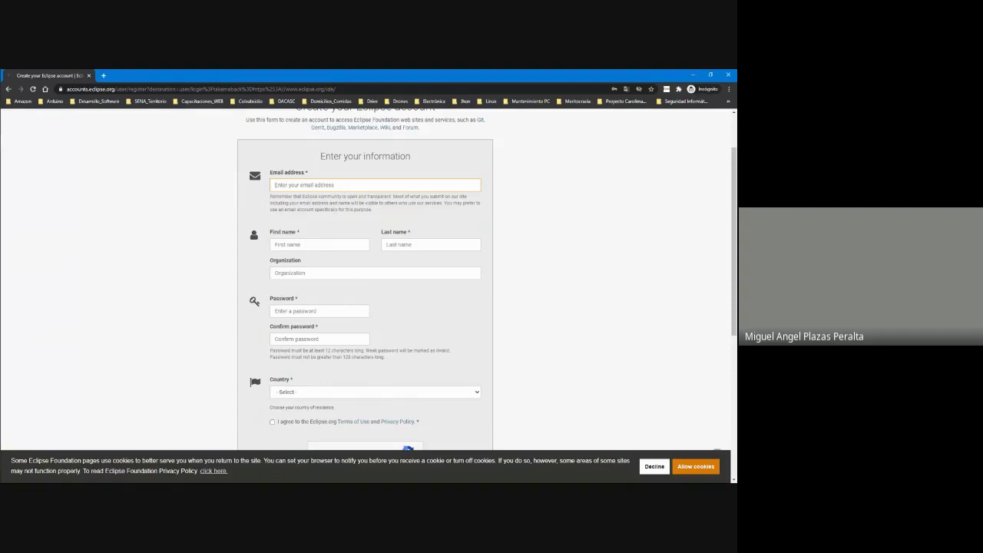
left_click(679, 466)
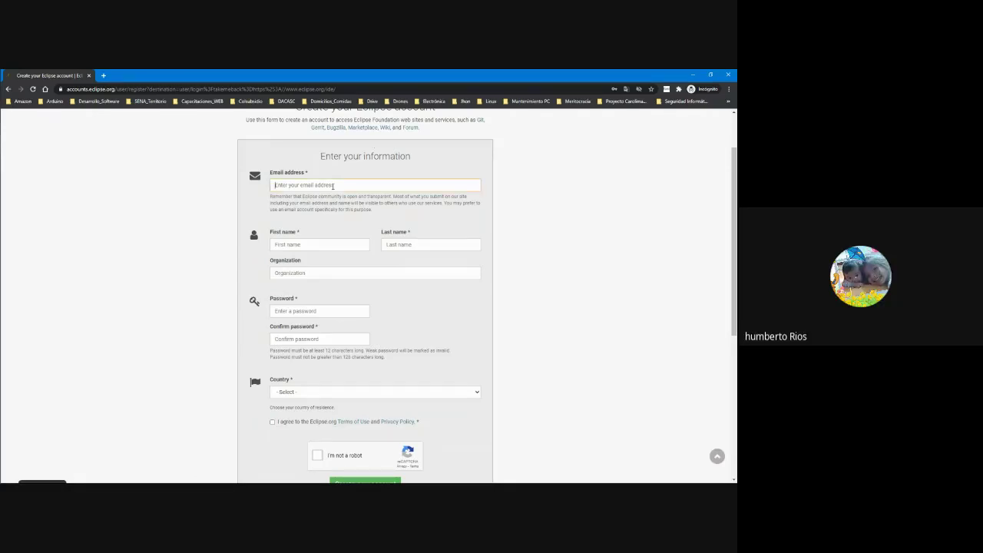
type("GAES -")
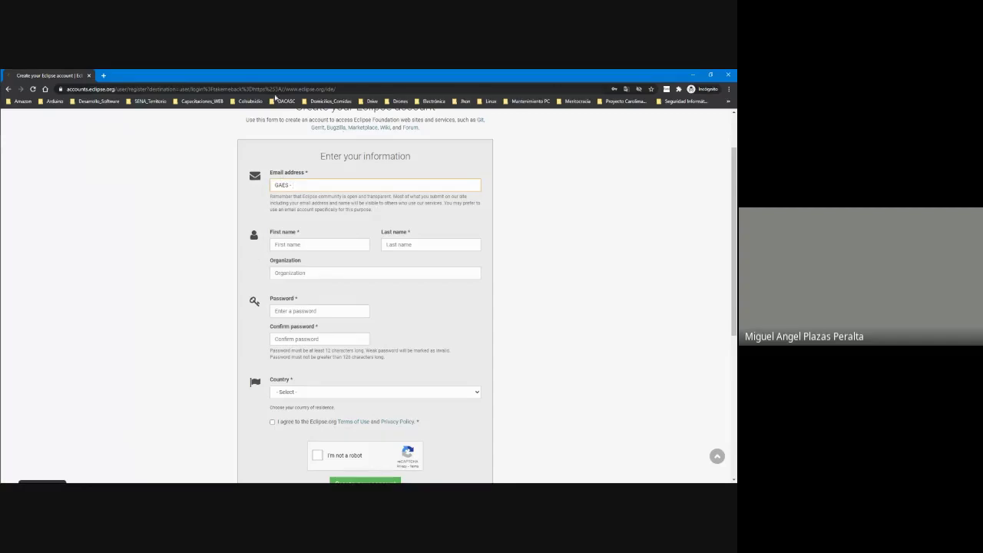
key("alt+Tab")
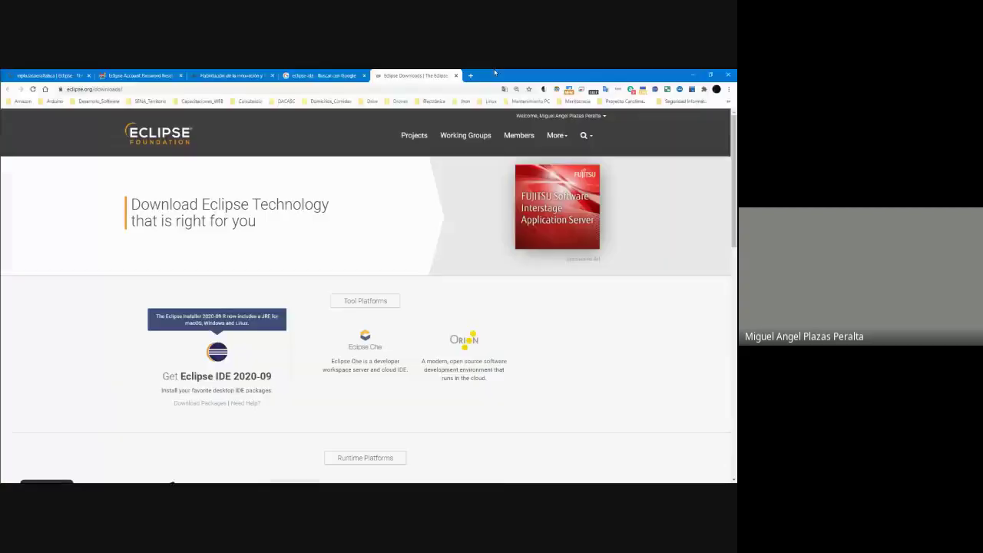
- Maximize the Google Meet presentation window to check it, then minimize it again
key("alt+Tab")
key("alt+Tab")
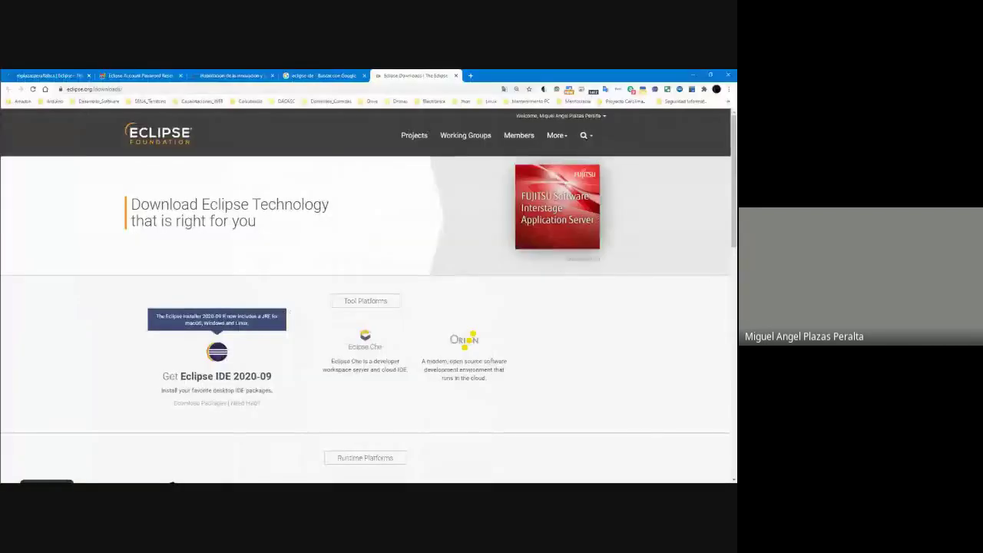
key("alt+Tab")
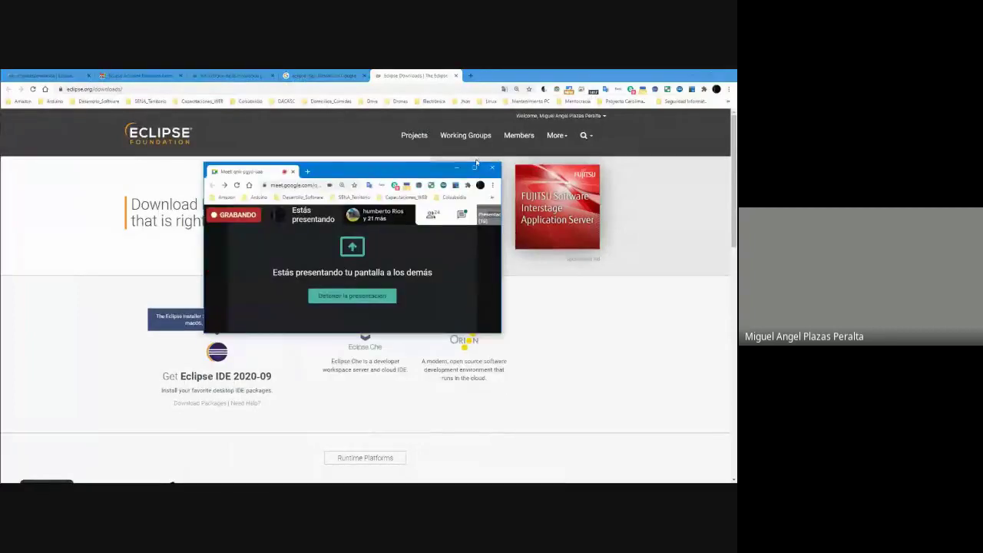
left_click(474, 169)
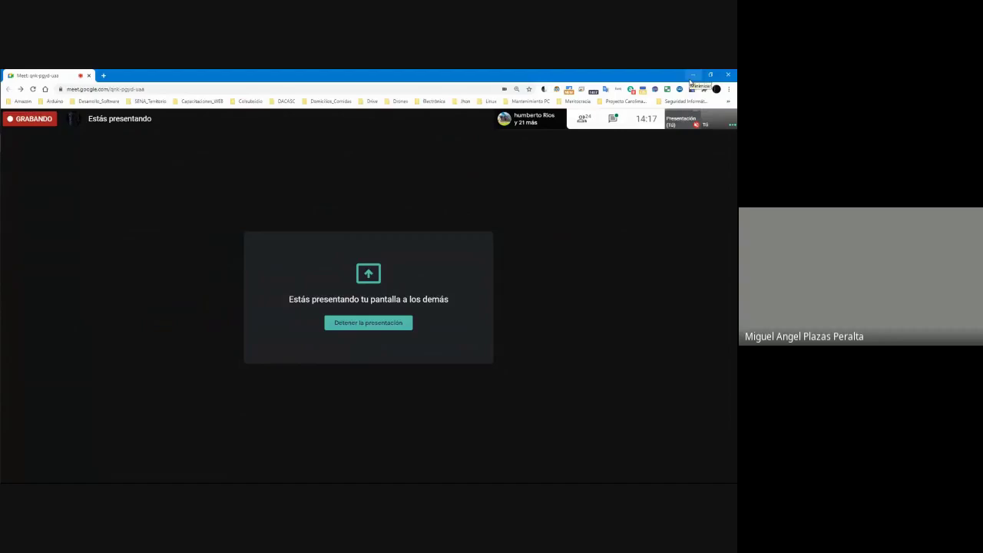
left_click(692, 75)
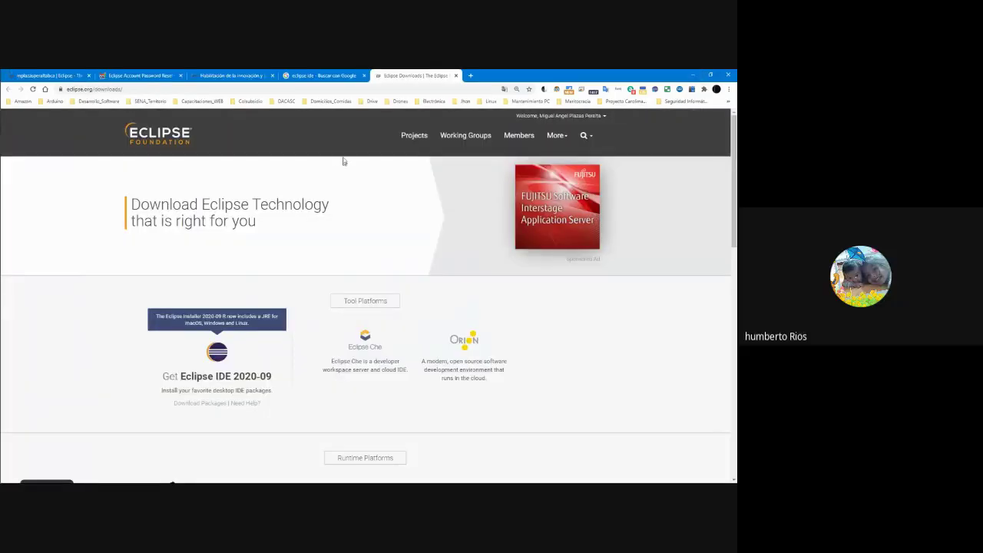
- In a new incognito tab, go to Google and type 'eclipse ide'
key("alt+Tab")
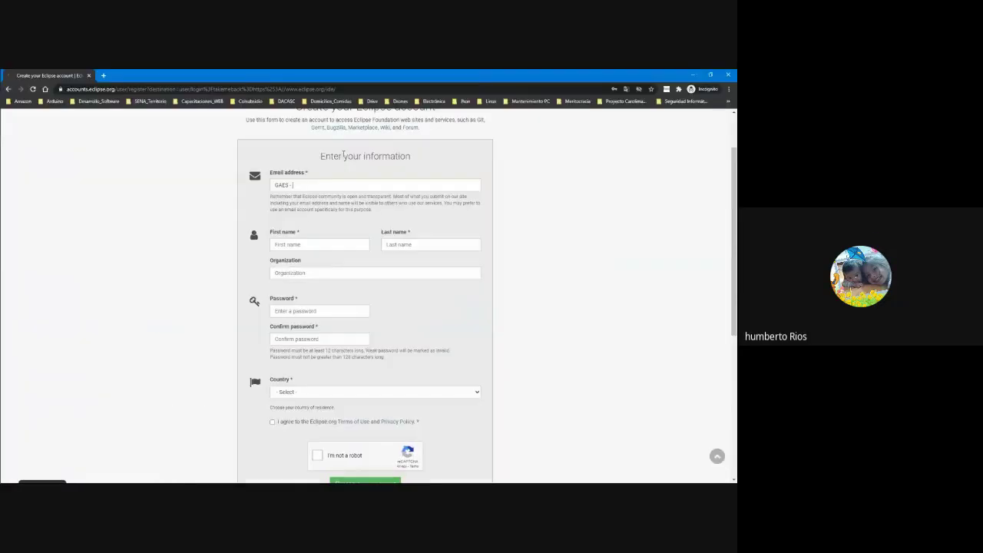
scroll(347, 190, "up", 1)
scroll(347, 190, "up", 1)
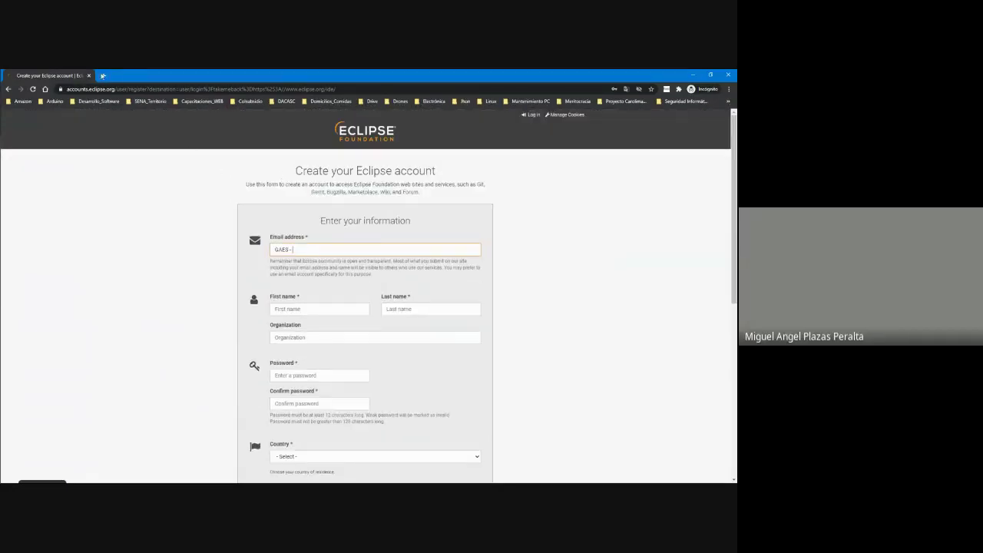
left_click(103, 75)
type("goog")
key("Return")
type("eclipse ide")
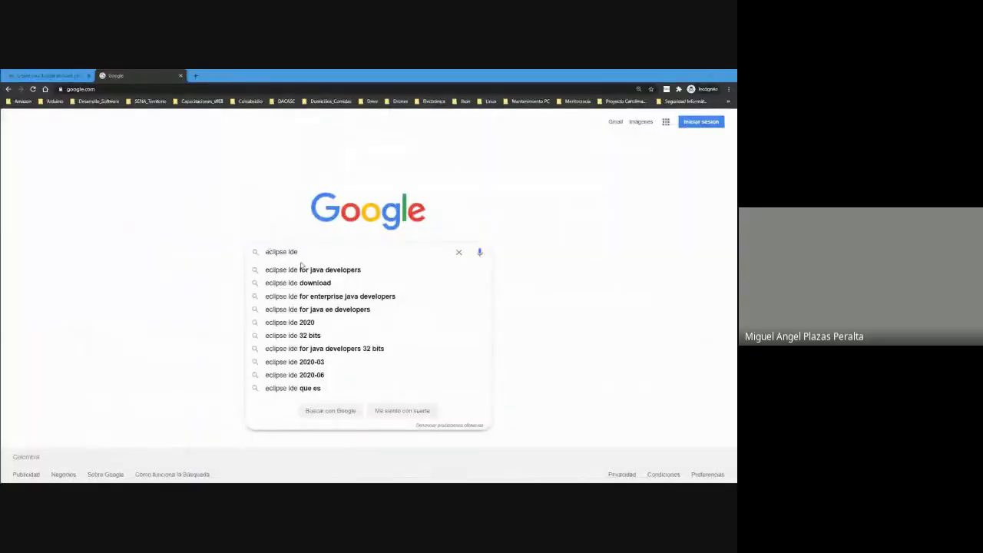
- Run the search, open the Eclipse Downloads result, and dismiss the translation offer
double_click(292, 253)
left_click(343, 255)
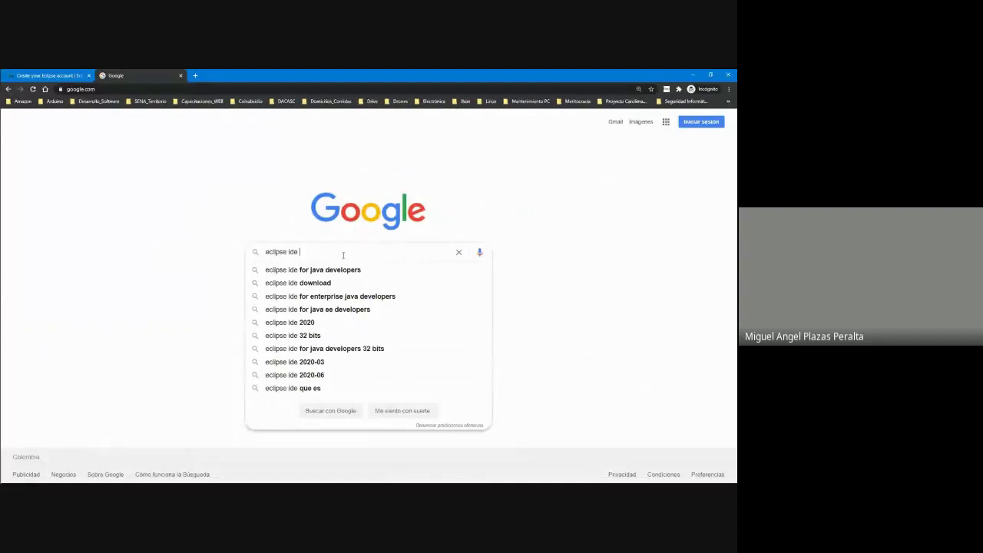
key("Return")
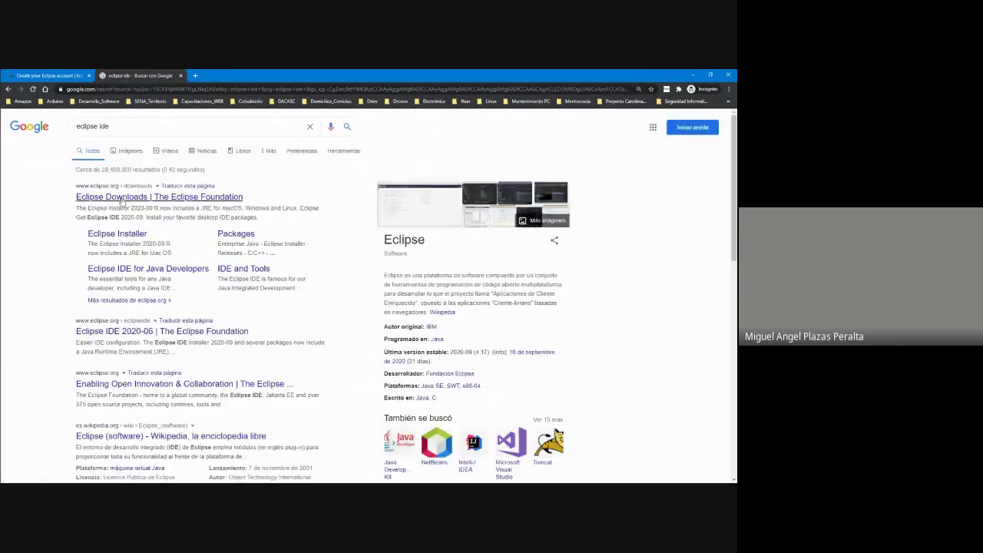
left_click(120, 199)
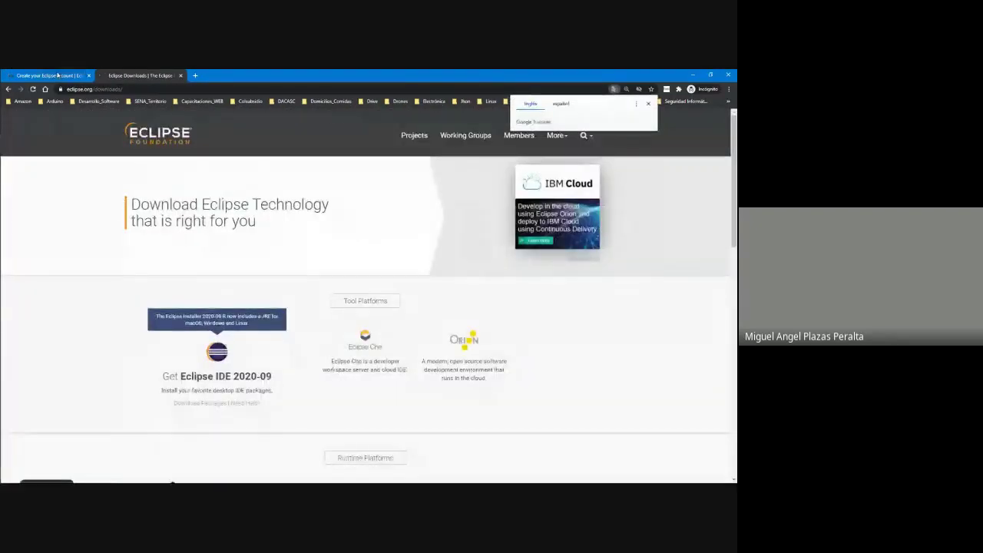
left_click(647, 103)
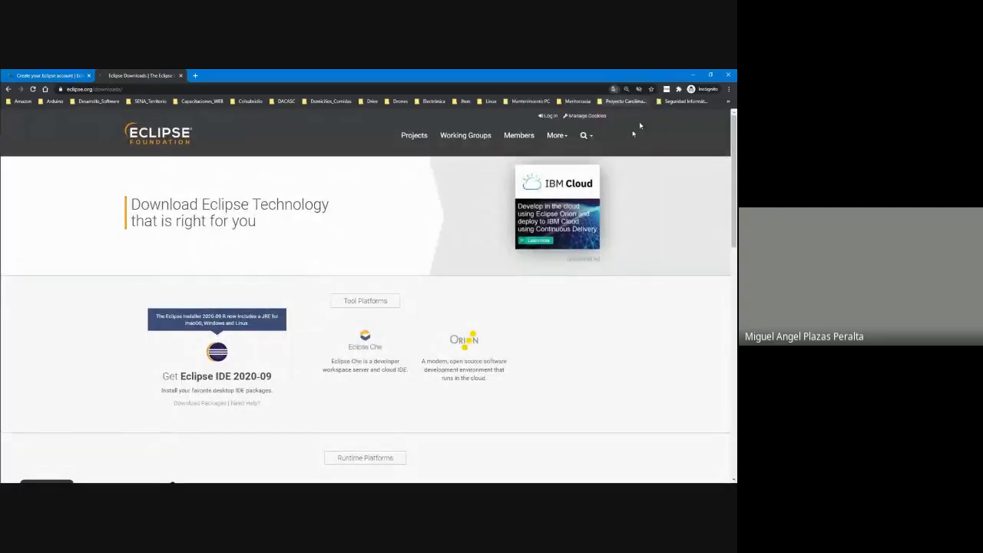
- Reach the Create your Eclipse account form and click into First name and Password
left_click(551, 116)
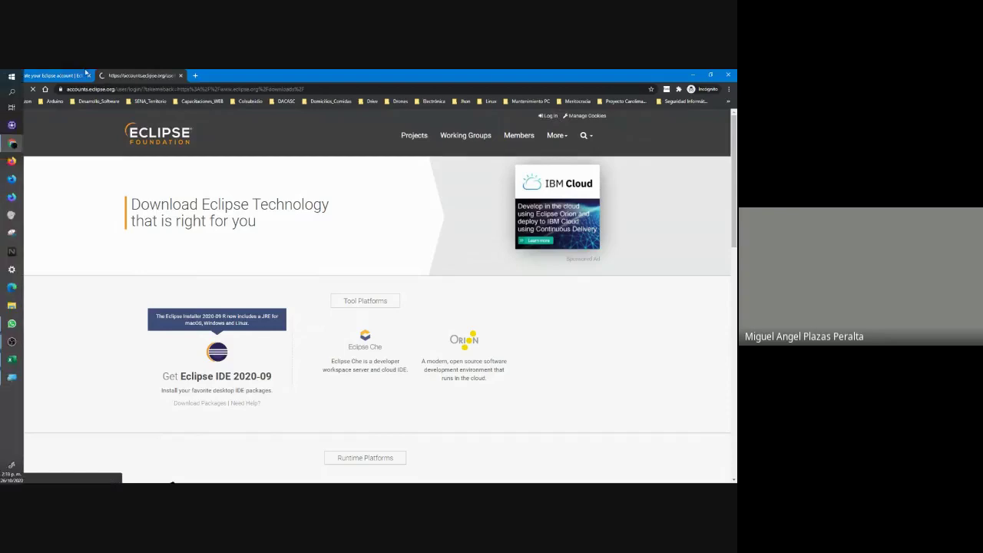
left_click(381, 303)
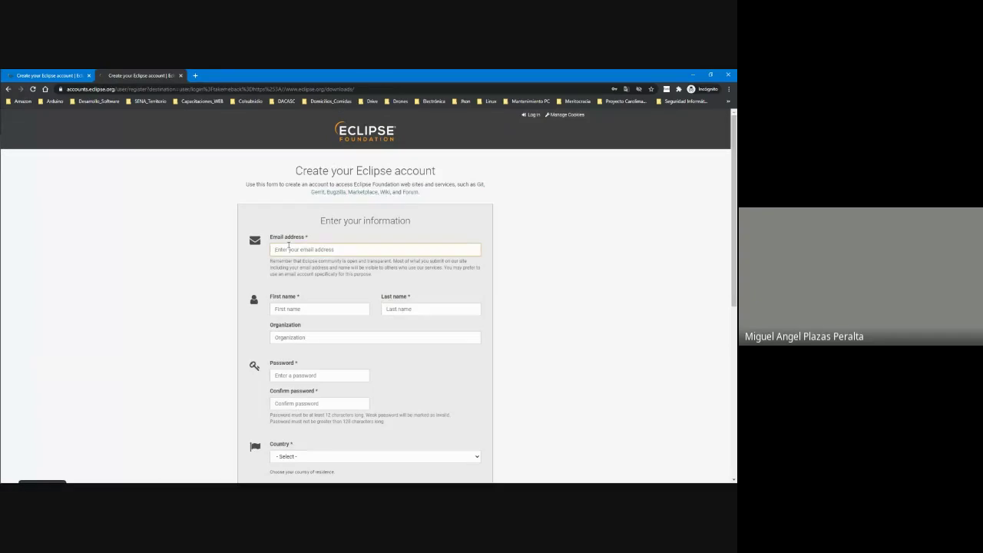
left_click(348, 307)
left_click(336, 310)
scroll(301, 341, "down", 5)
scroll(296, 370, "up", 5)
left_click(295, 374)
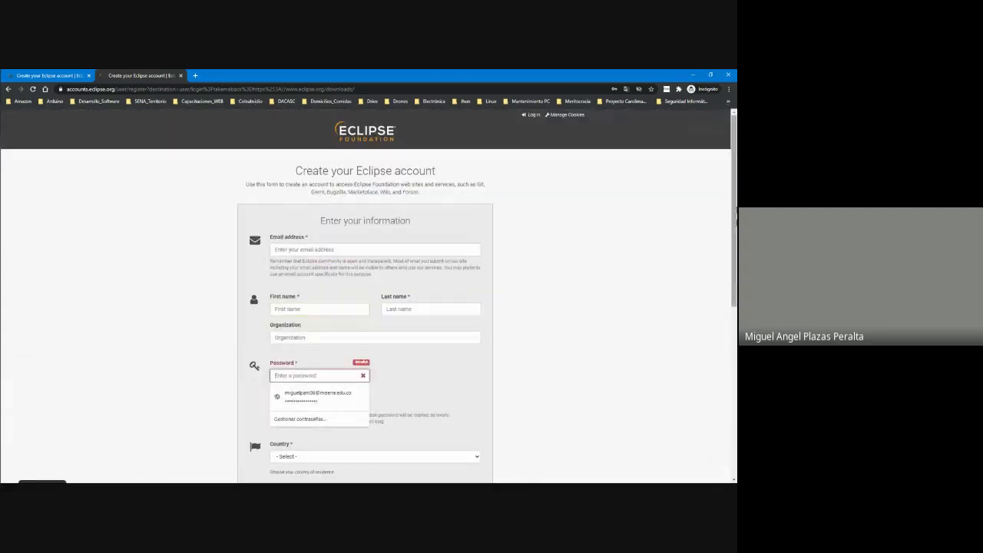
- Open and close the Country list, toggle the terms agreement, and scroll to the bottom
scroll(735, 190, "down", 2)
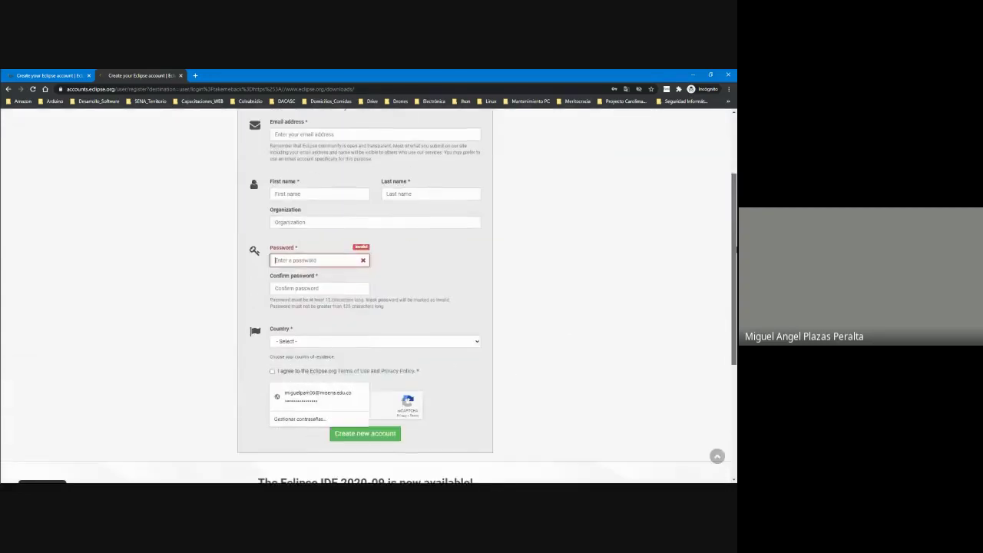
left_click(468, 338)
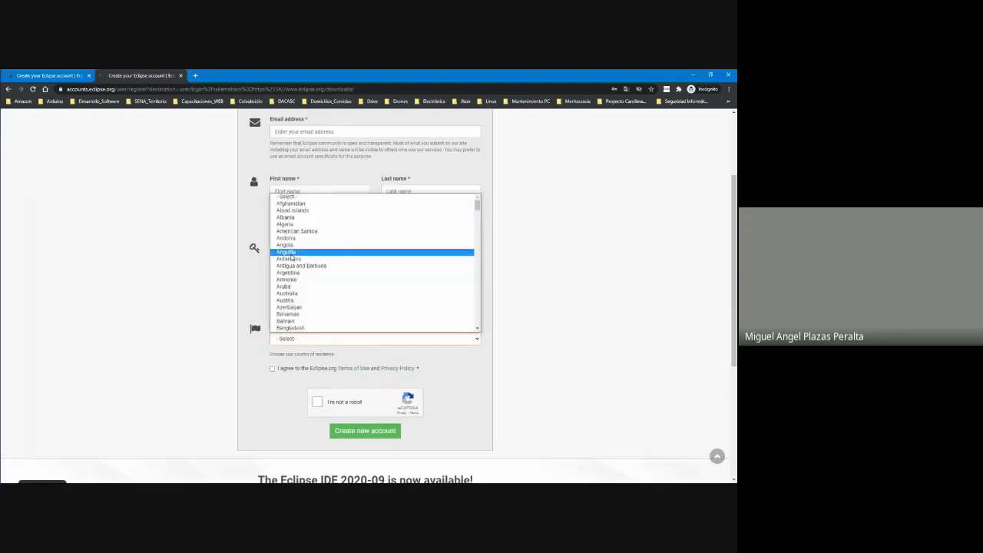
left_click(652, 309)
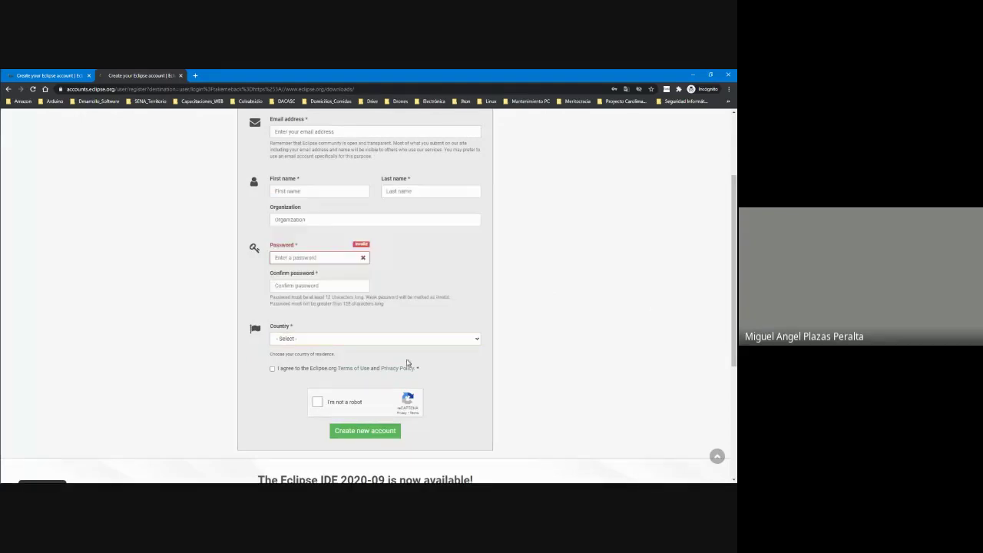
left_click(318, 370)
left_click(318, 370)
left_click(318, 370)
left_click_drag(734, 304, 734, 305)
scroll(366, 282, "down", 3)
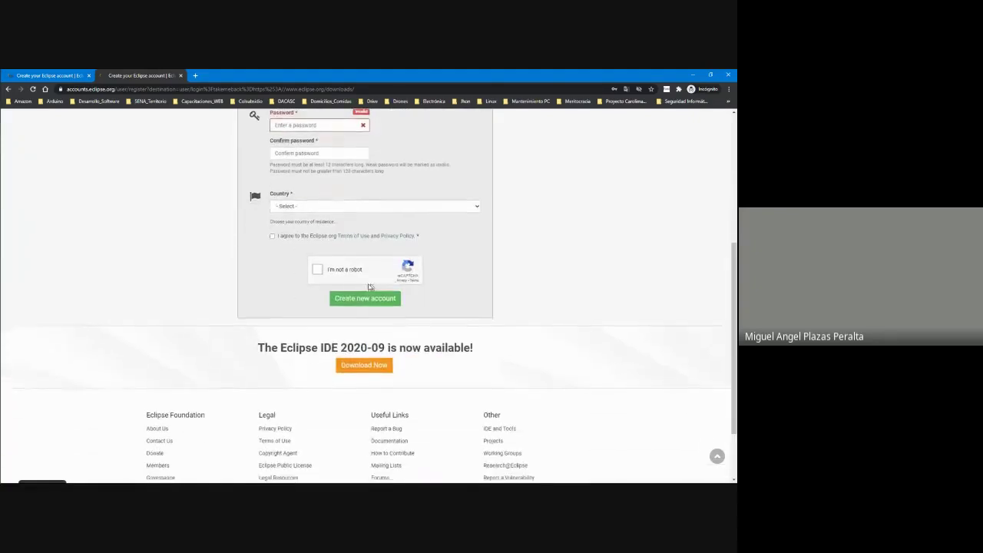
left_click_drag(736, 374, 736, 398)
left_click(285, 312)
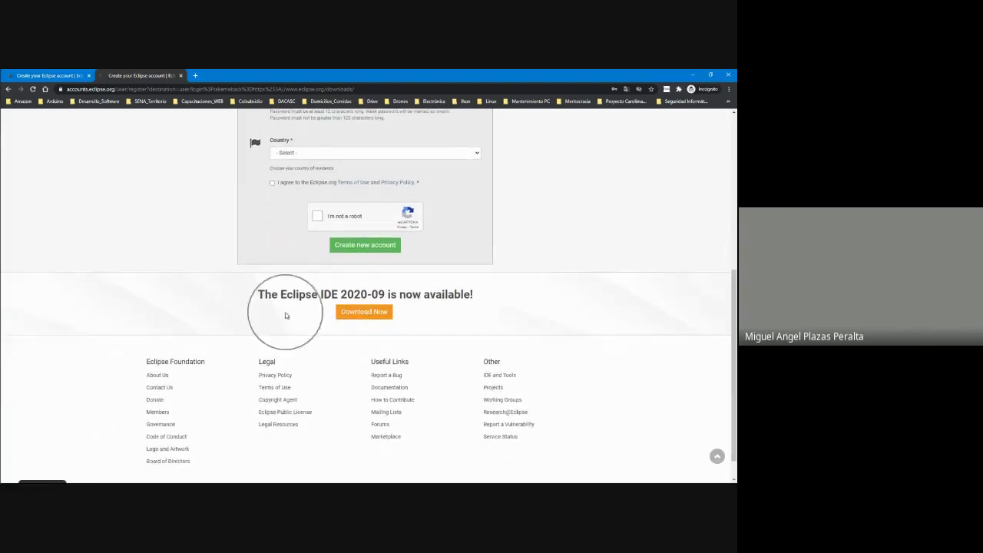
left_click(324, 306)
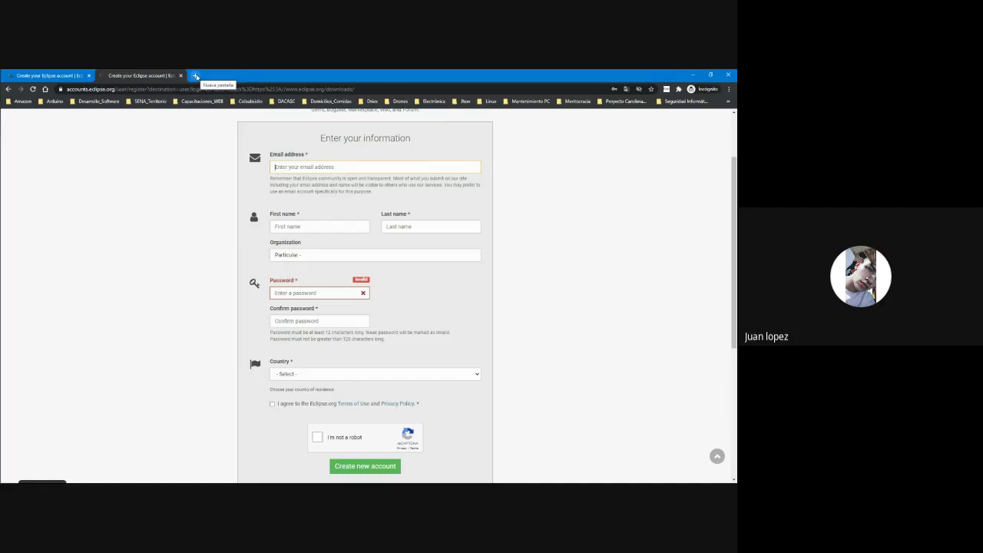
- Open the Sofia Plus login from search results and sign in with saved credentials
left_click(196, 76)
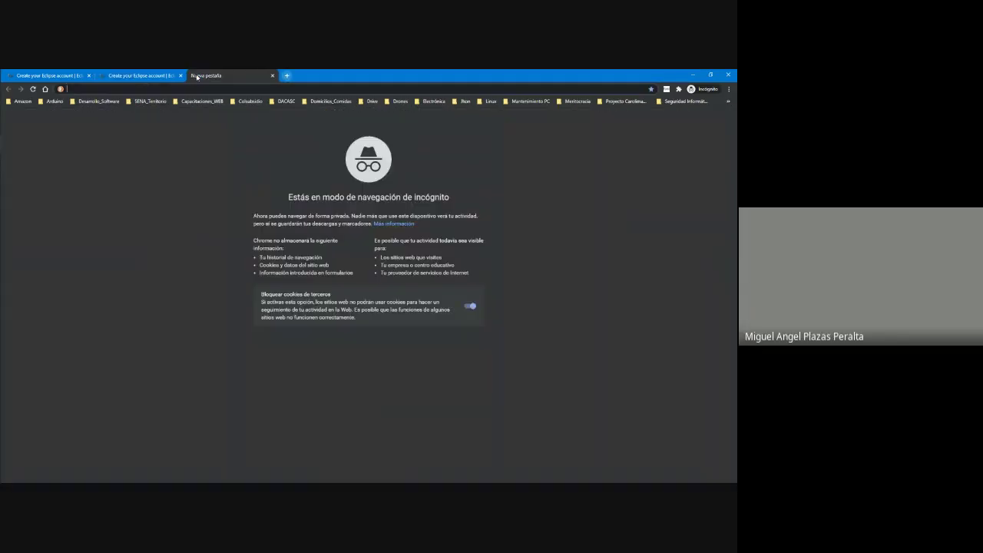
type("eclipse")
key("Return")
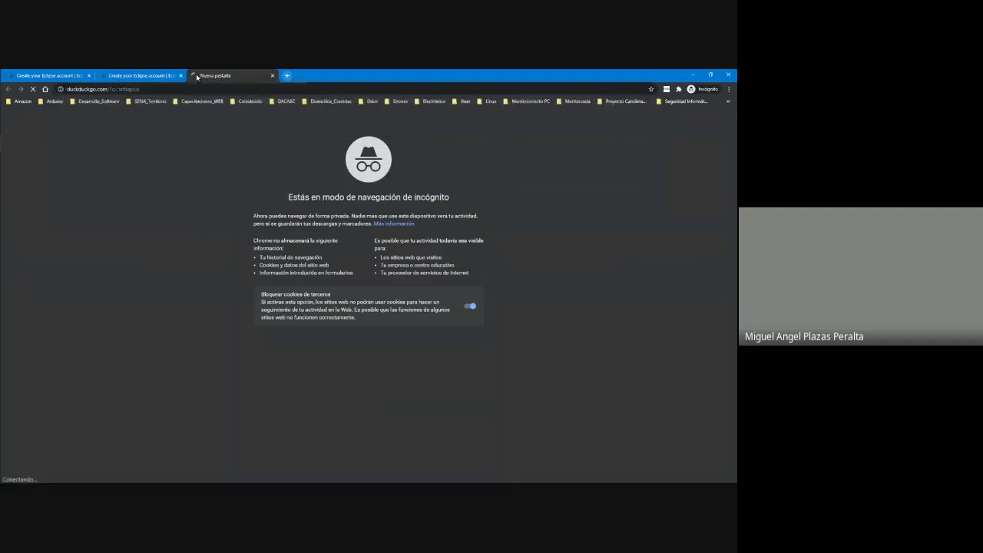
left_click(96, 307)
left_click(58, 152)
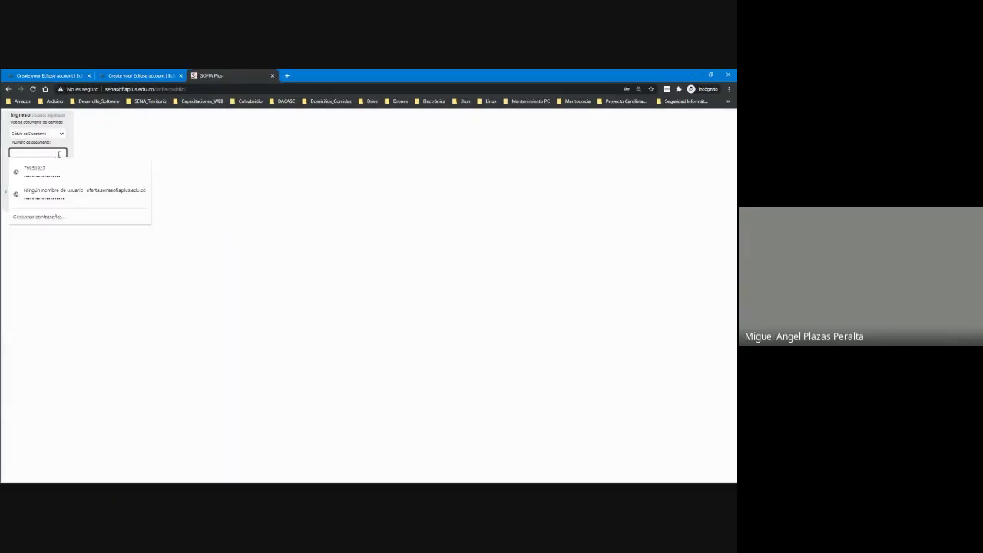
left_click(37, 171)
left_click(37, 202)
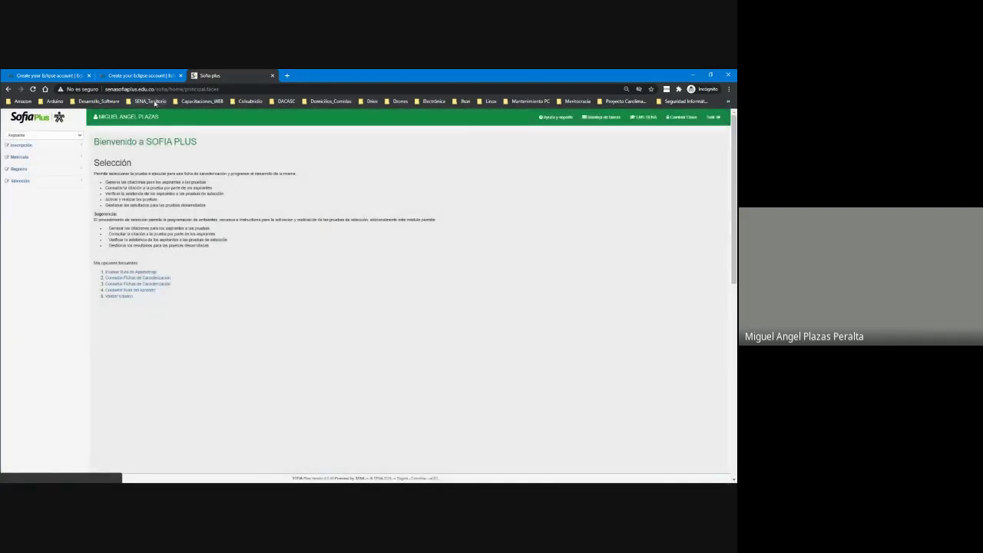
- Keep the Aspirante role, expand Registro > Registro Persona, and open a blank tab
left_click(42, 134)
left_click(78, 295)
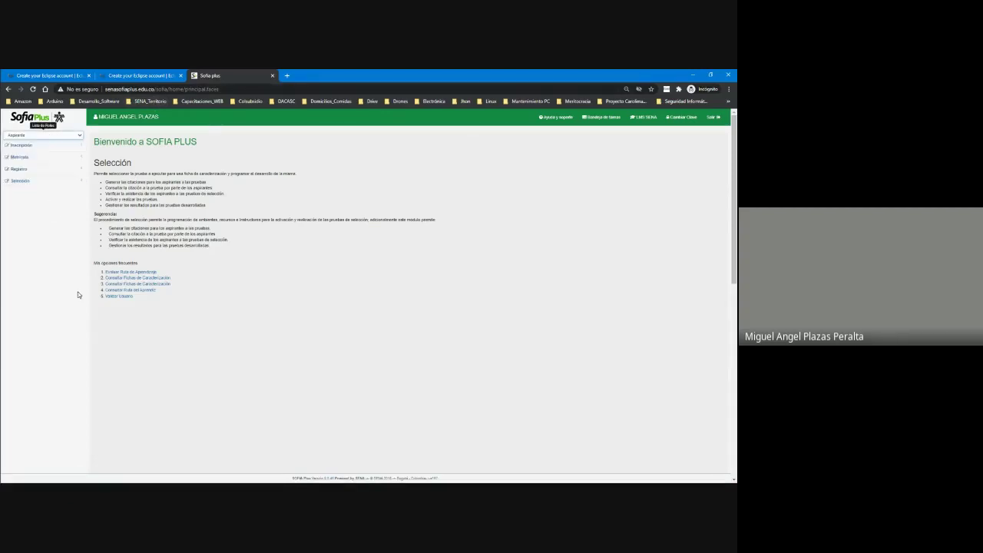
left_click(31, 158)
left_click_drag(36, 168, 36, 179)
left_click(36, 179)
left_click(37, 182)
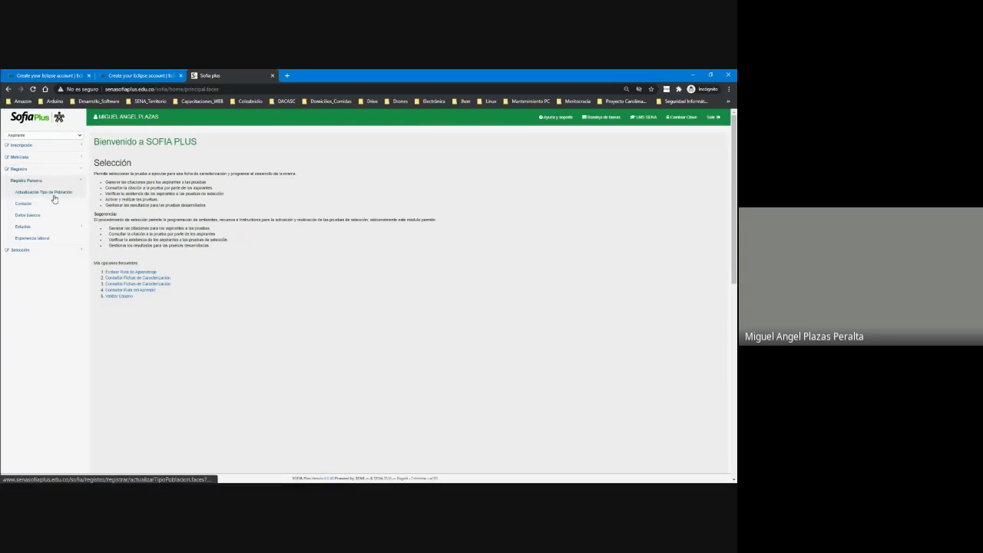
left_click(30, 181)
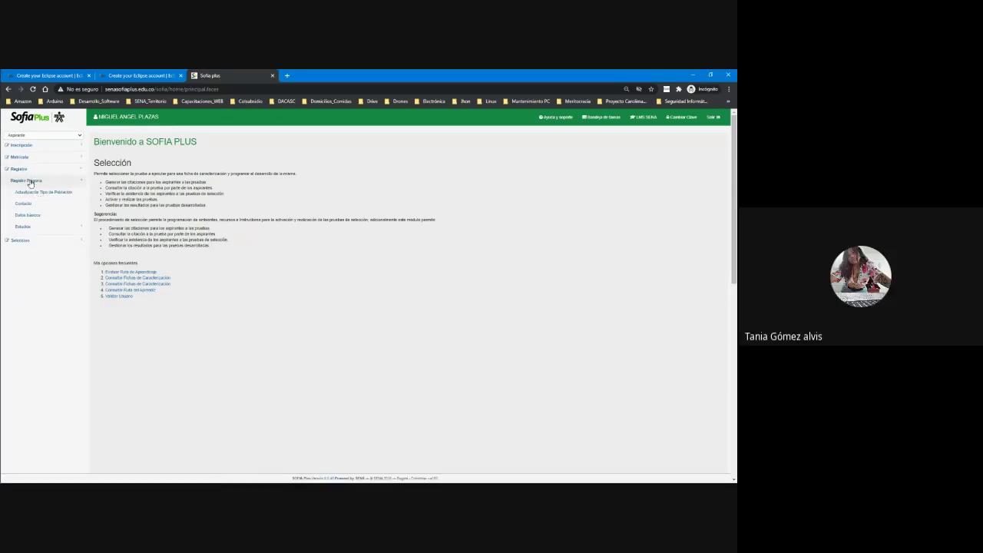
left_click(29, 182)
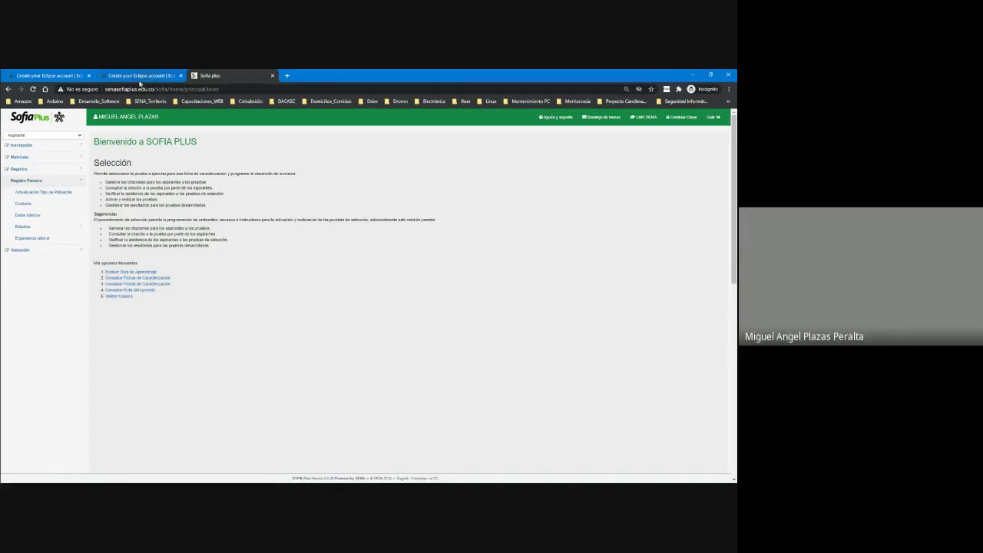
left_click(287, 75)
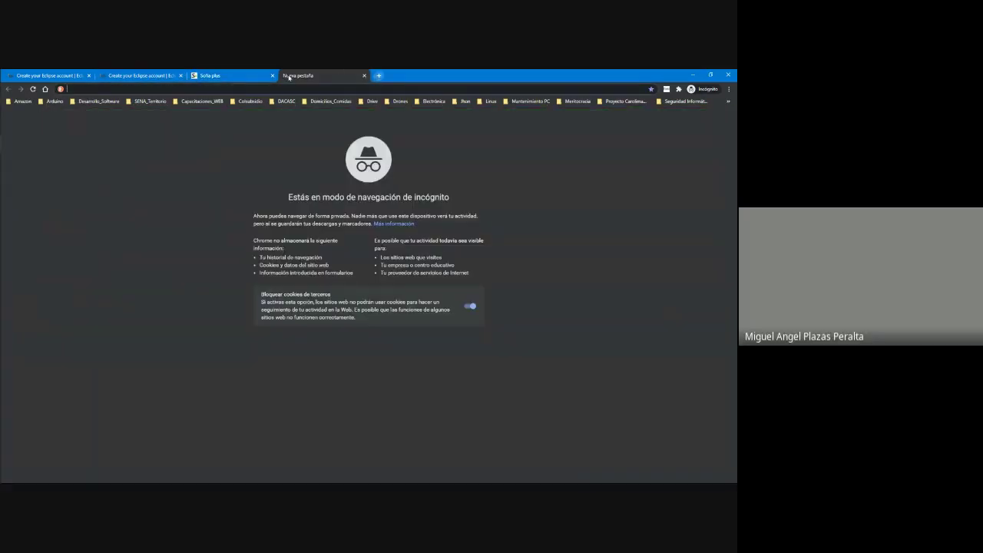
type("misena")
key("Return")
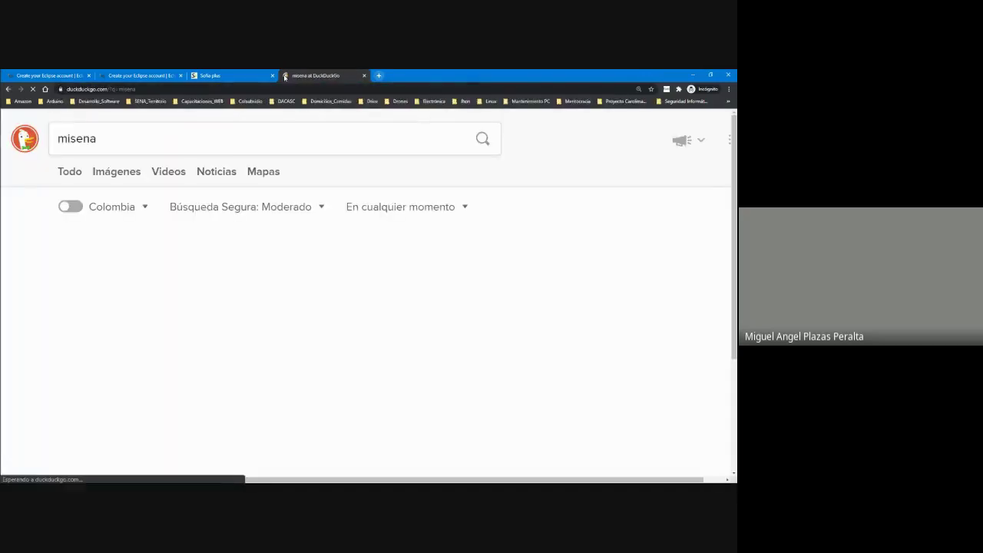
left_click(107, 255)
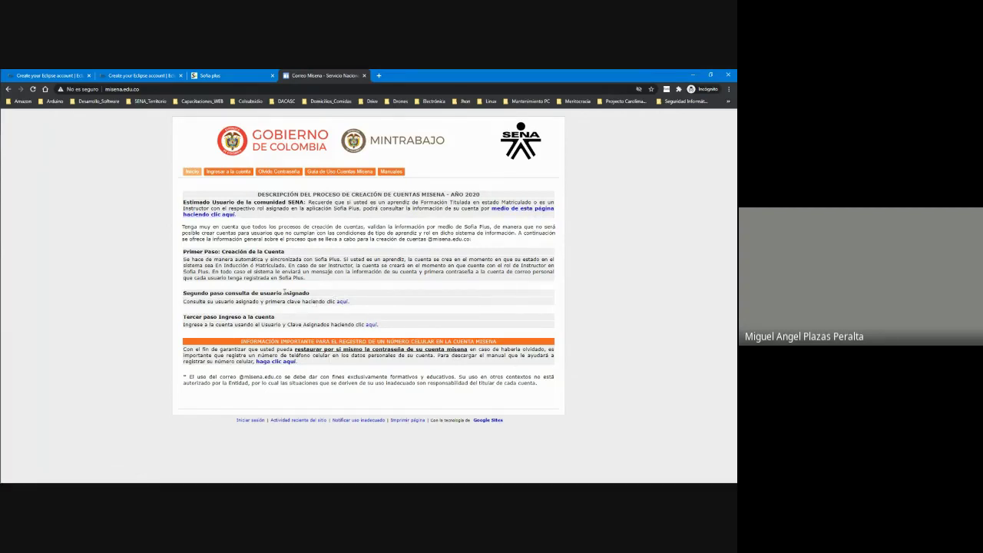
- Follow the 'aquí' link under Segundo paso to the assigned-user lookup page
left_click(285, 292)
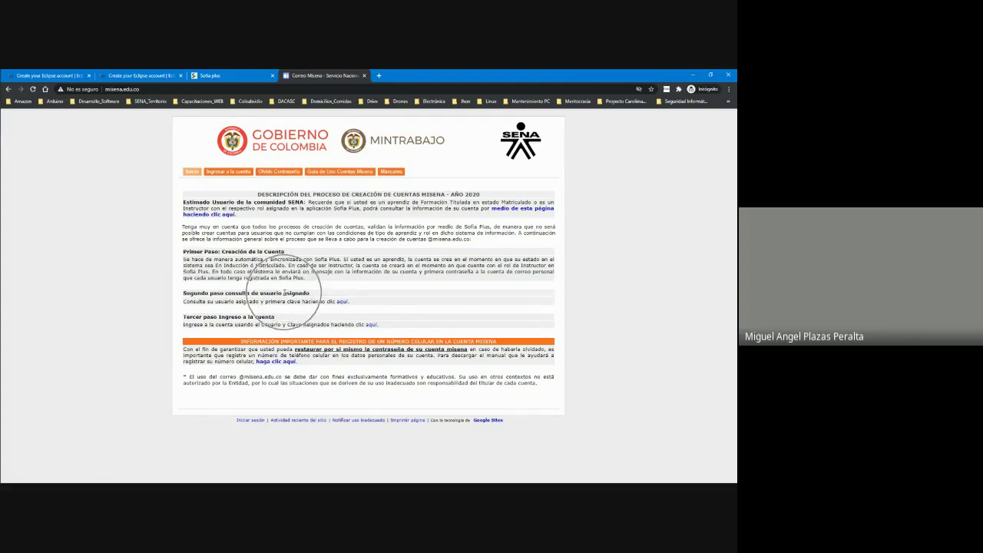
left_click(135, 88)
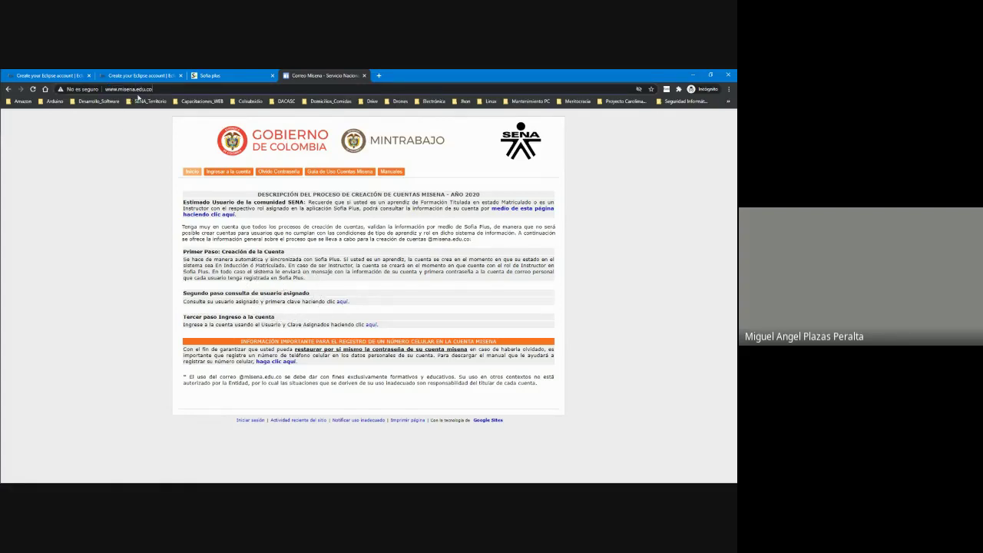
left_click(341, 302)
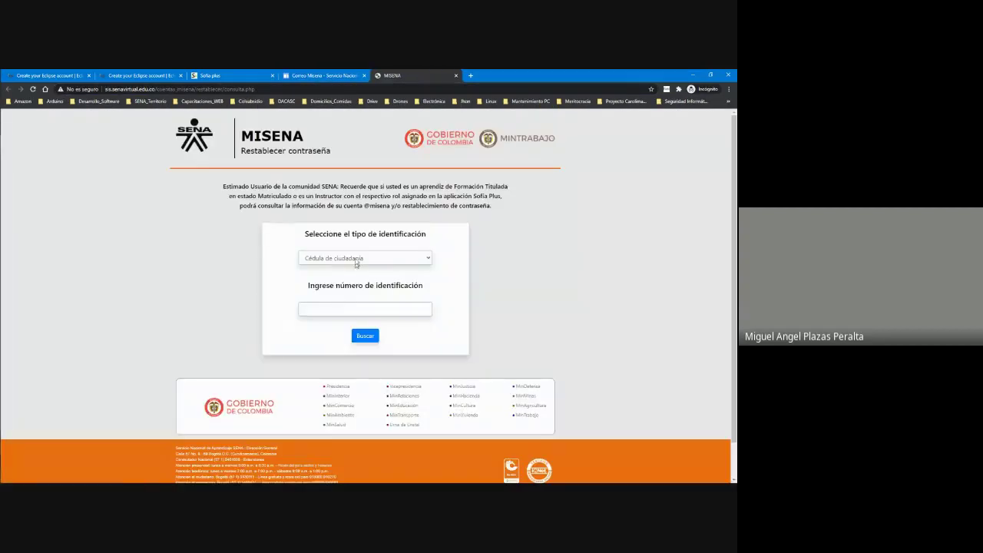
- Search for the account by Cédula de ciudadanía and the ID number
left_click(357, 258)
left_click(354, 270)
left_click(336, 310)
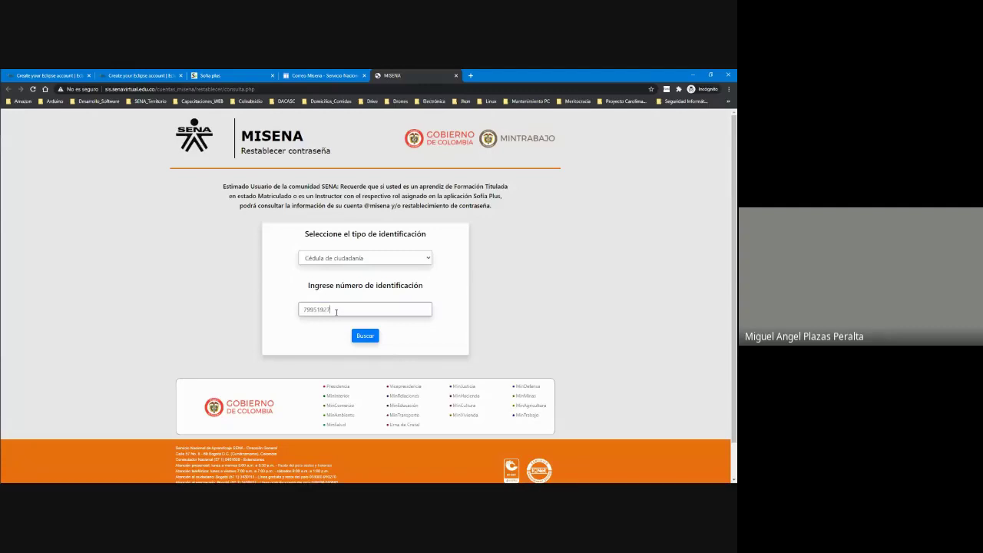
left_click(369, 339)
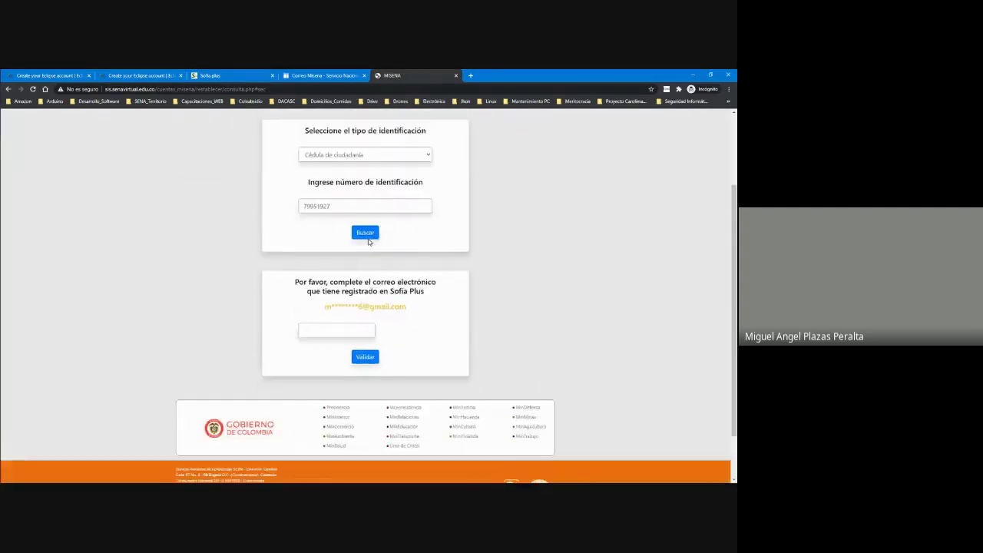
- Select the masked registered email and focus the email confirmation field
scroll(368, 254, "down", 1)
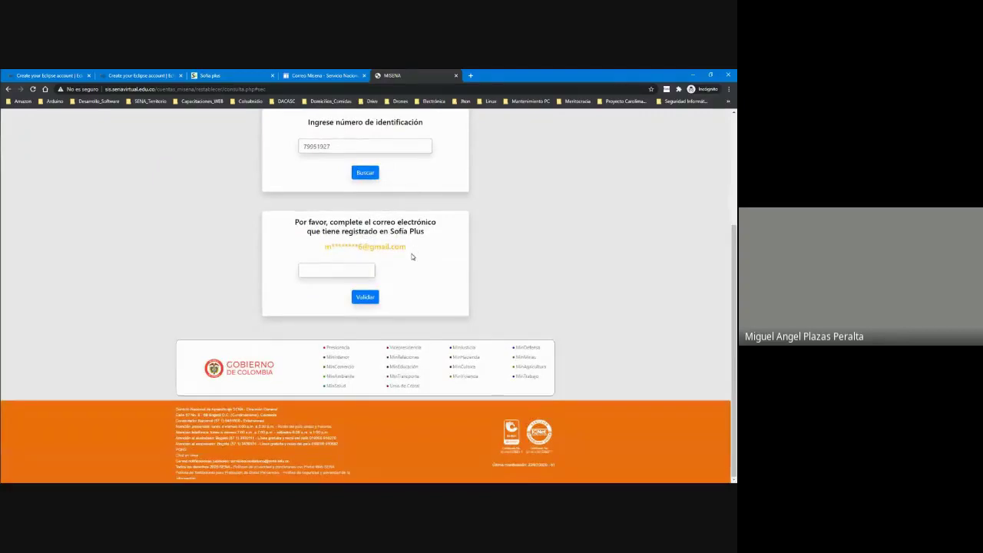
scroll(412, 257, "up", 3)
scroll(418, 327, "down", 3)
left_click_drag(409, 247, 321, 250)
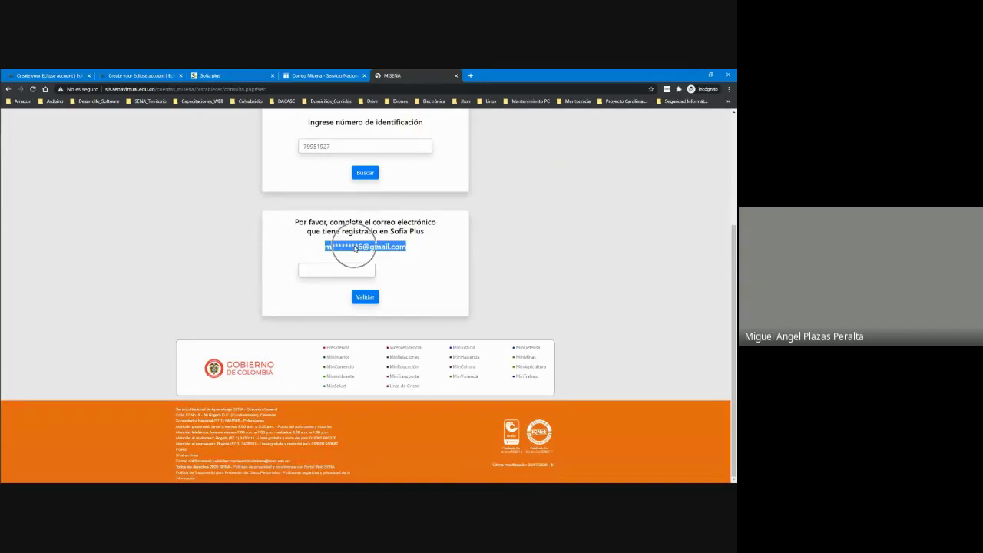
left_click(415, 247)
left_click_drag(415, 247, 323, 247)
scroll(348, 266, "up", 2)
scroll(359, 278, "down", 2)
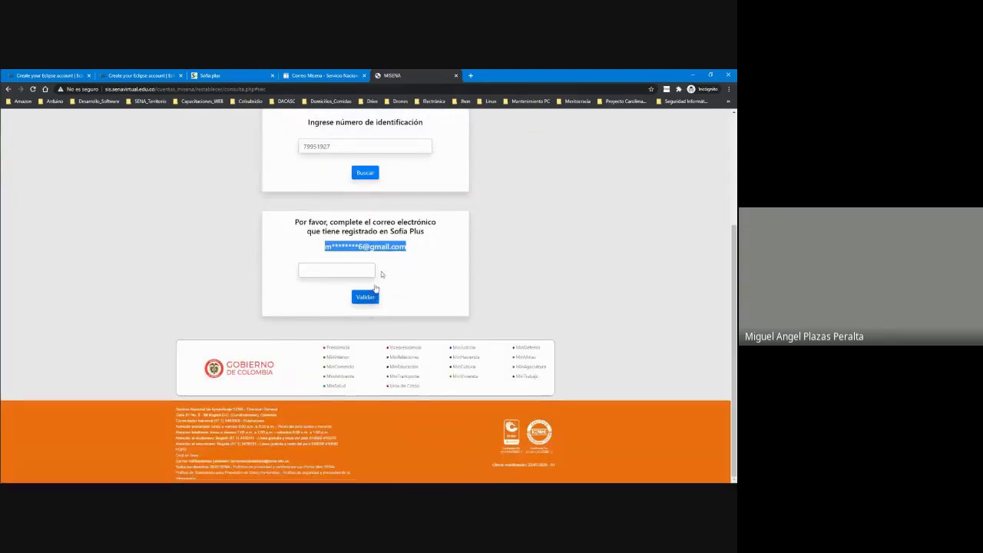
left_click_drag(396, 254, 270, 252)
left_click(360, 271)
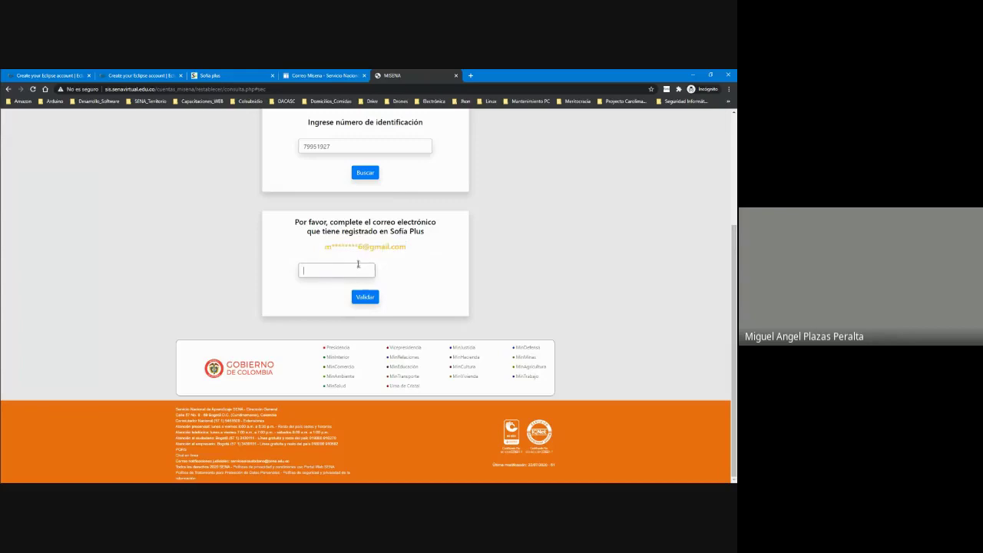
scroll(141, 193, "up", 2)
left_click(7, 89)
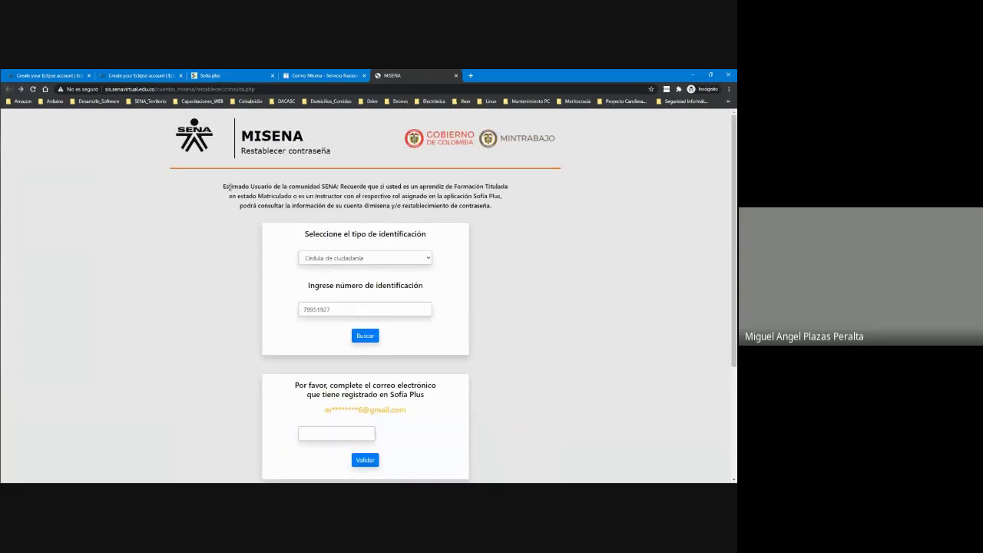
- Open the account lookup in a new tab from the Correo Misena page, then check Sofia plus
left_click(314, 74)
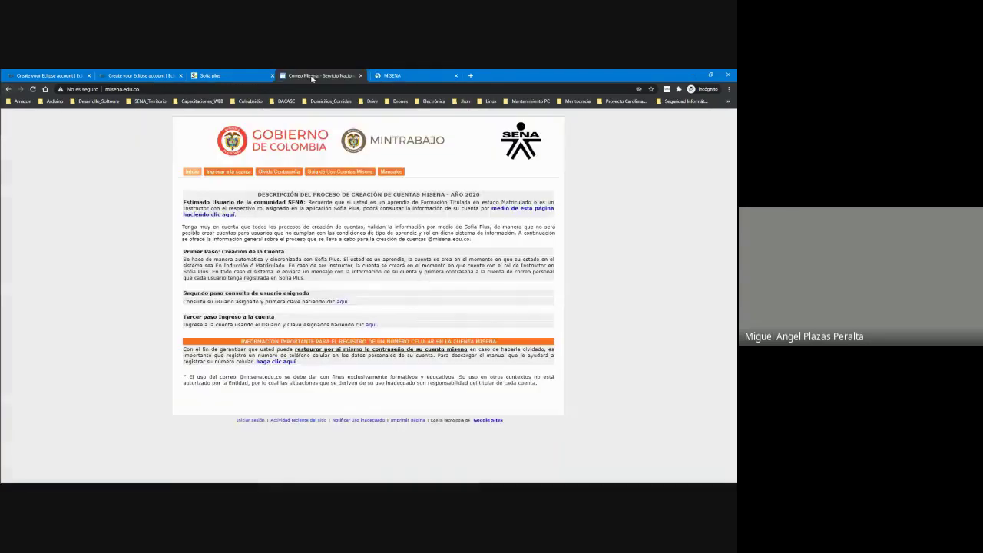
left_click(520, 212)
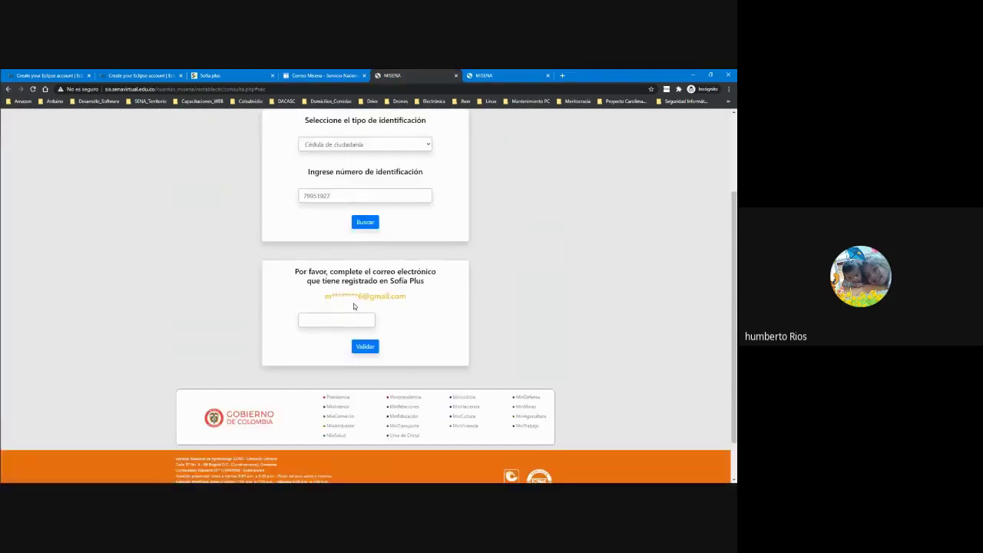
left_click(305, 76)
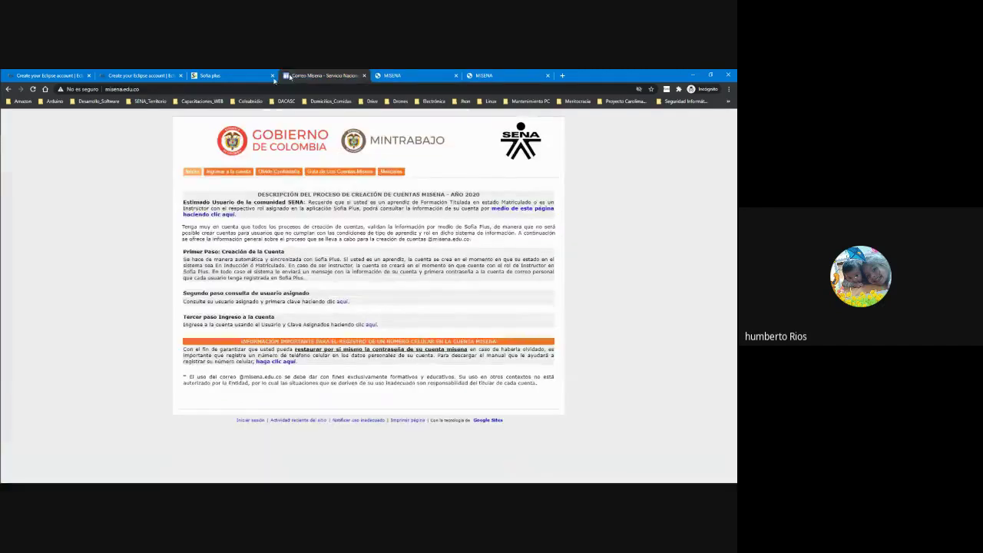
left_click(274, 80)
- Focus the Eclipse form's Organization field, then visit the misena Gmail sign-in and go back
left_click(142, 76)
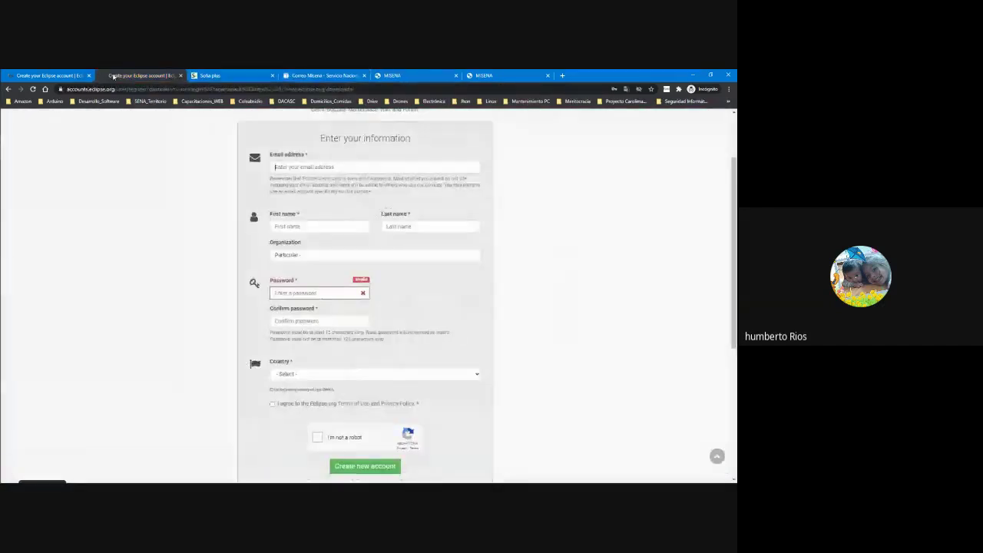
left_click(316, 254)
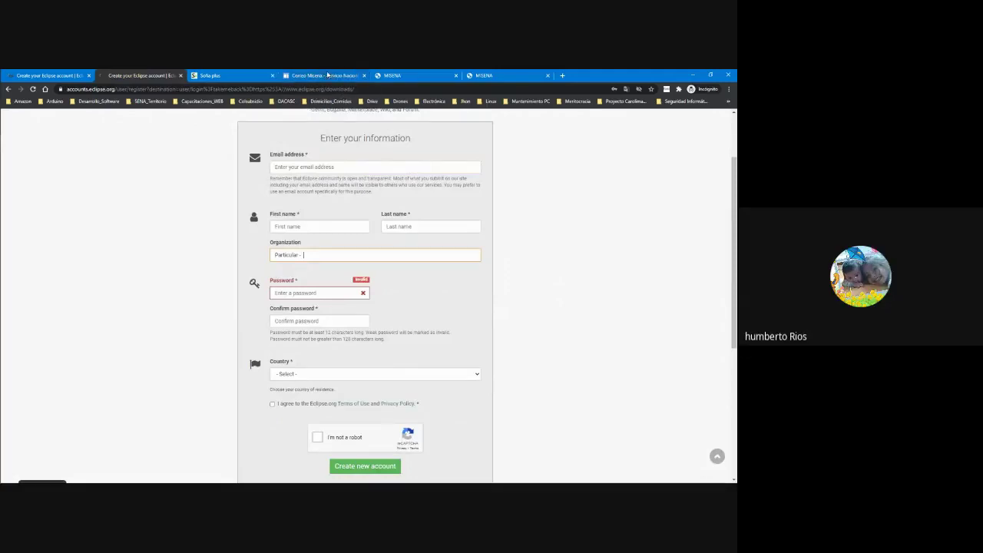
left_click(327, 76)
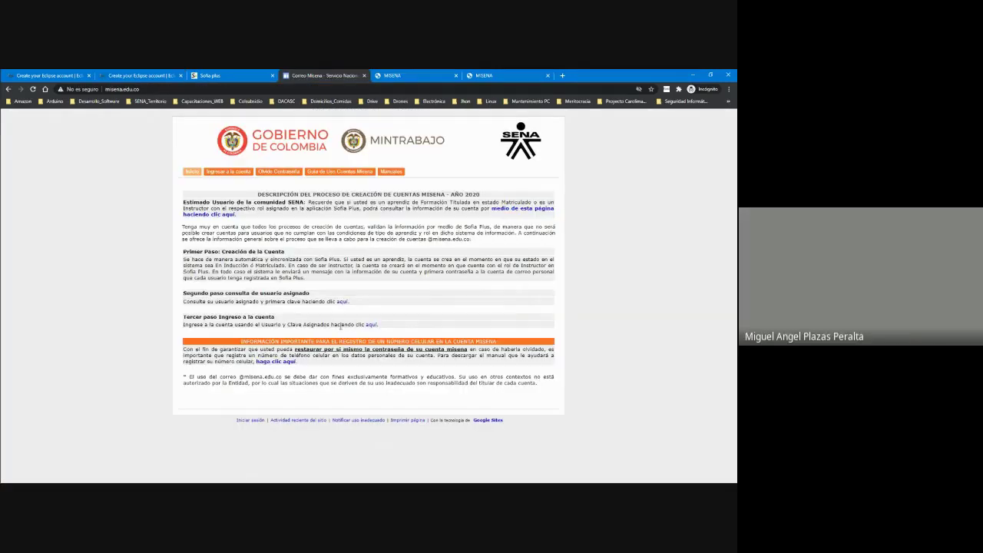
left_click(372, 324)
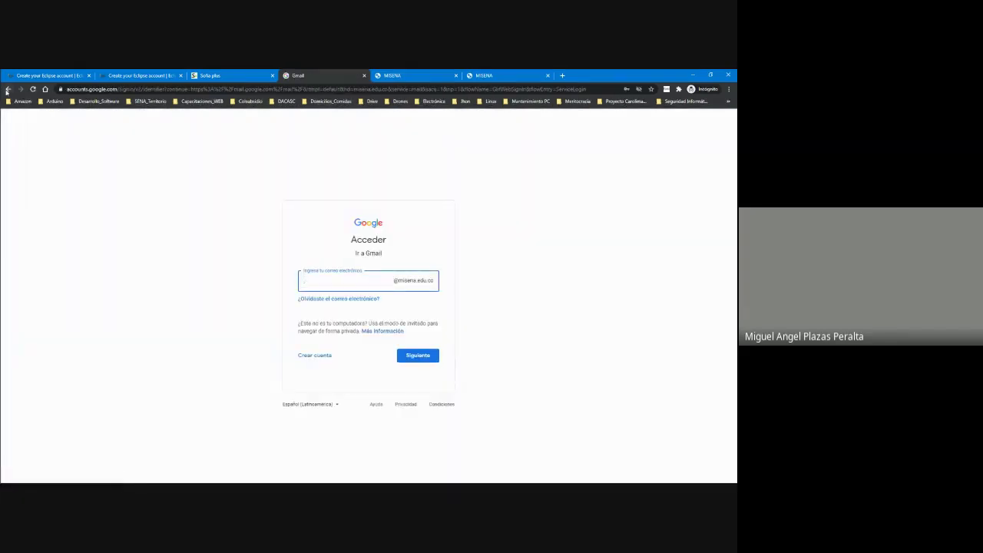
left_click(8, 89)
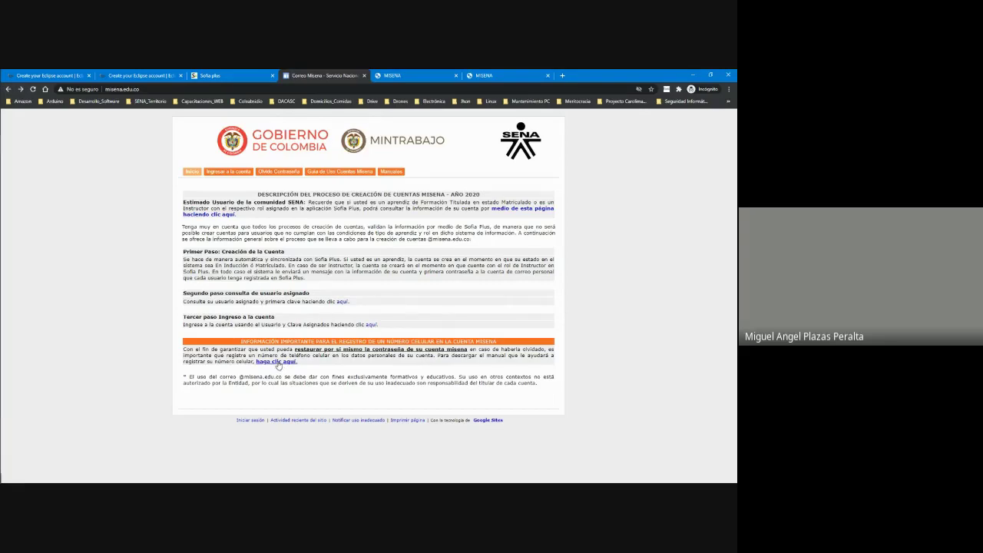
- Copy the Primer Paso account-creation paragraph and follow the Segundo paso 'aquí' lookup link
left_click(417, 342)
left_click(417, 342)
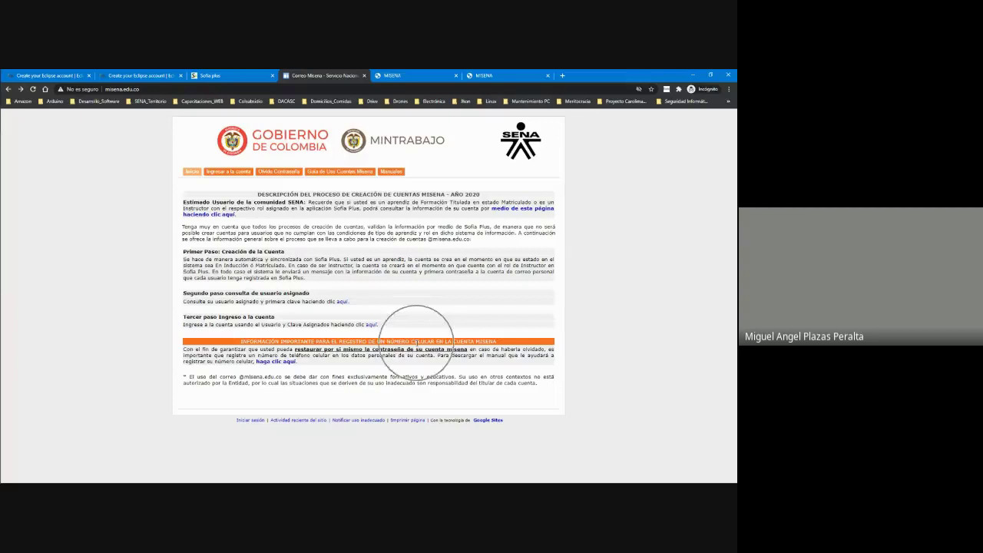
left_click(317, 356)
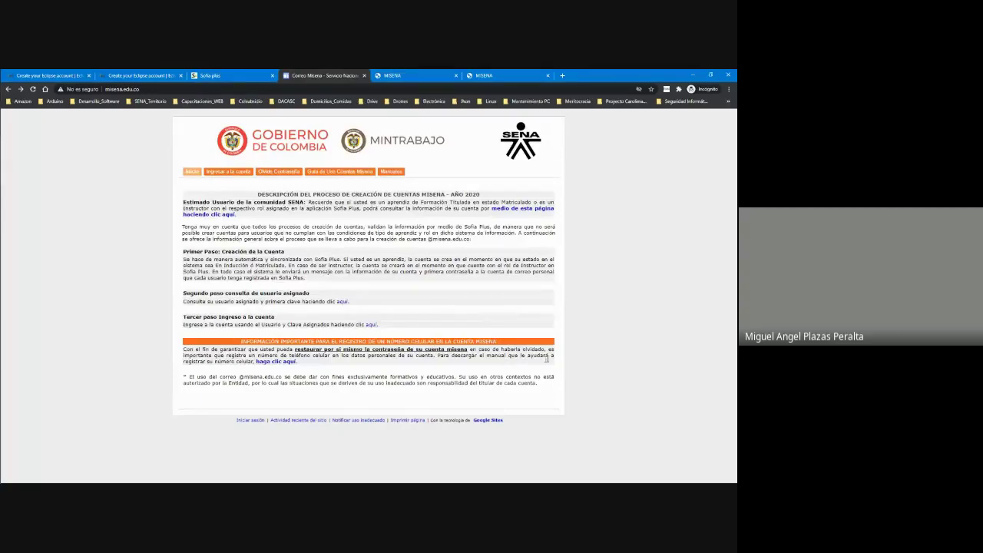
left_click(278, 358)
left_click(308, 363)
left_click(438, 366)
left_click(437, 367)
left_click(268, 366)
left_click(267, 365)
left_click_drag(301, 284, 193, 267)
key("ctrl+c")
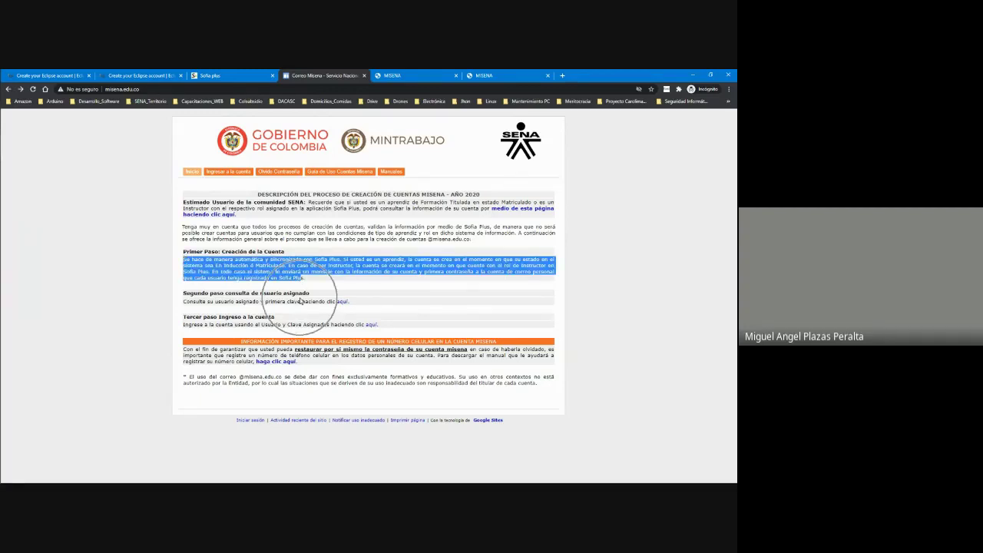
left_click(342, 301)
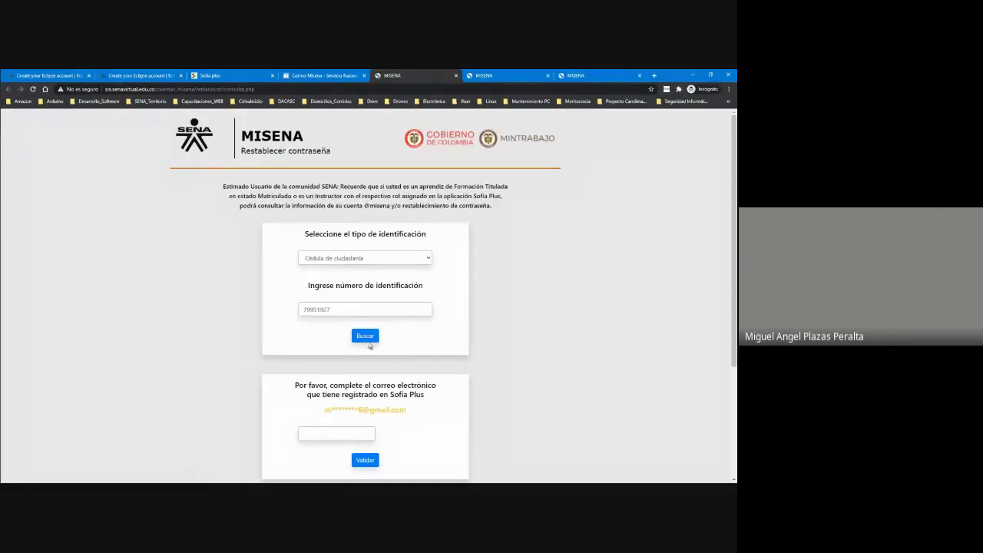
- In Sofia Plus, view the population type update and Experiencia Laboral forms from Registro
left_click(221, 75)
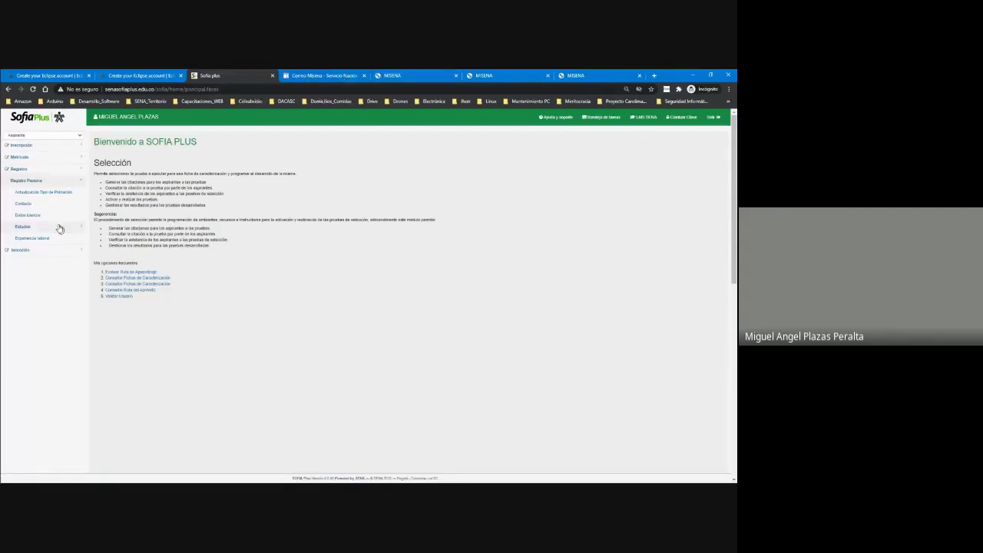
left_click(33, 182)
left_click(32, 182)
left_click(39, 192)
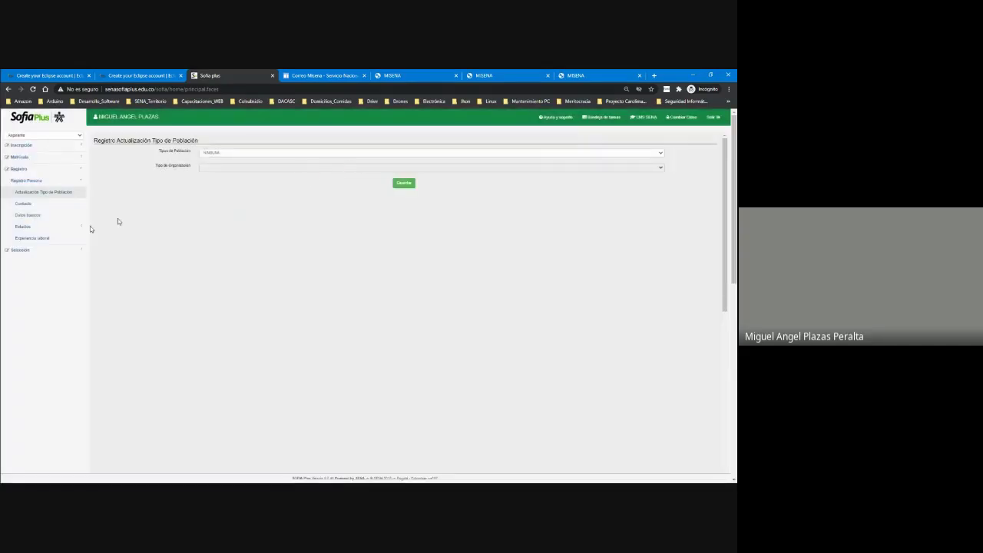
left_click(29, 170)
left_click(30, 170)
left_click(28, 179)
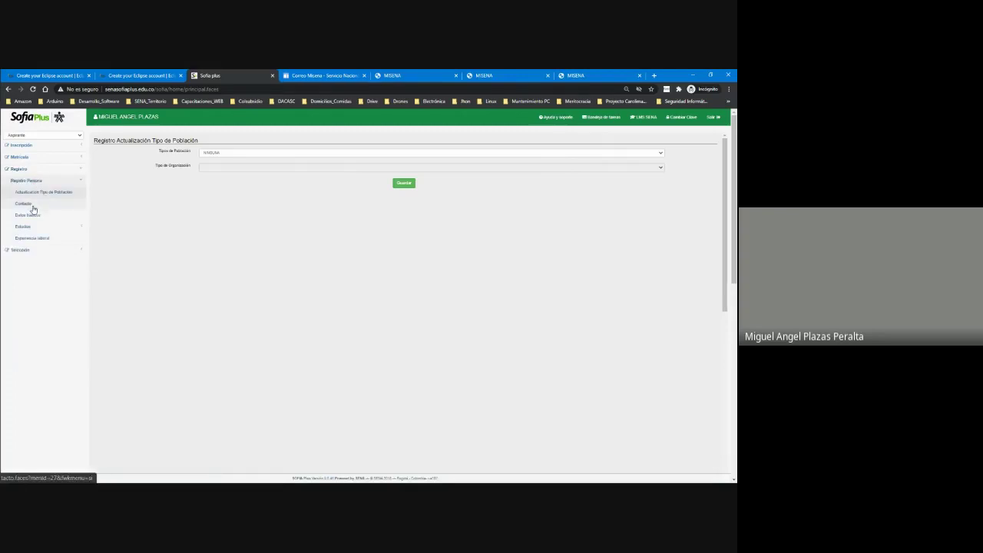
left_click(33, 227)
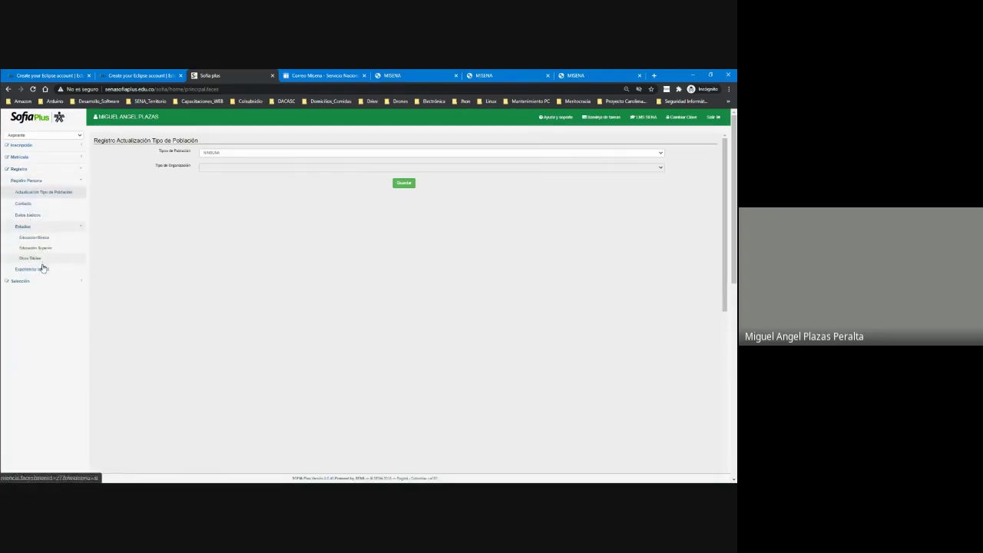
left_click(43, 267)
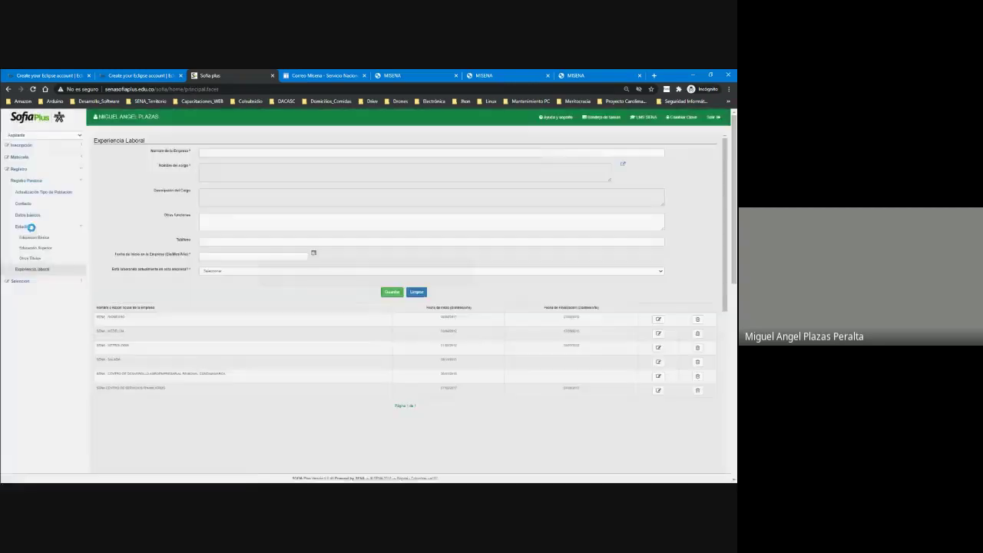
- View the Educación Básica and Contacto forms, expanding Registro and Selección along the way
left_click(32, 238)
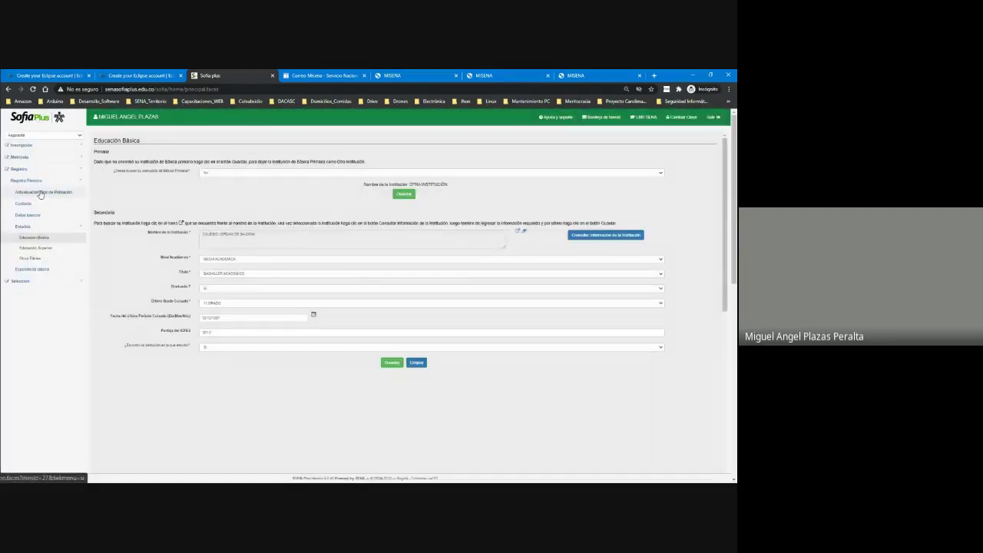
left_click(38, 182)
left_click(38, 182)
left_click(31, 168)
left_click(32, 169)
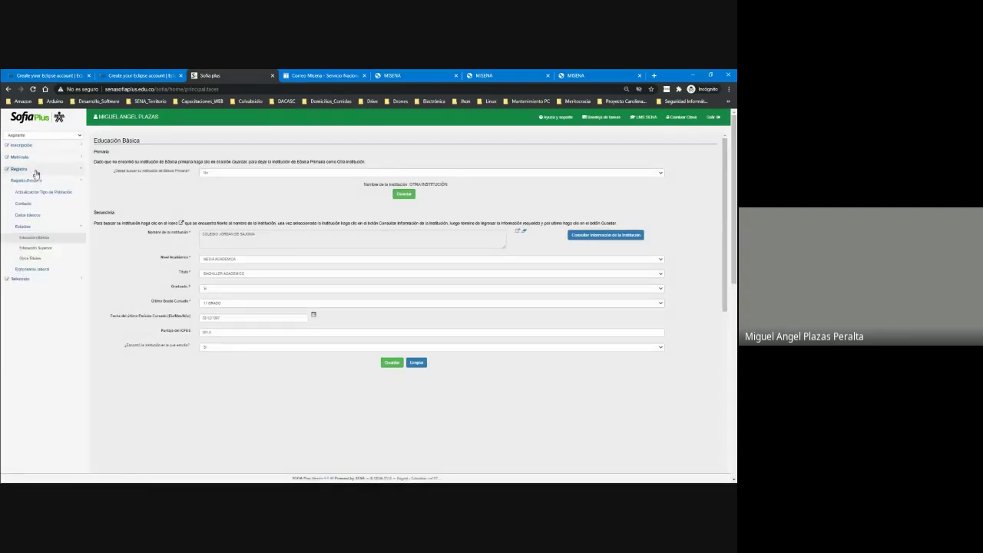
left_click(23, 281)
left_click(25, 171)
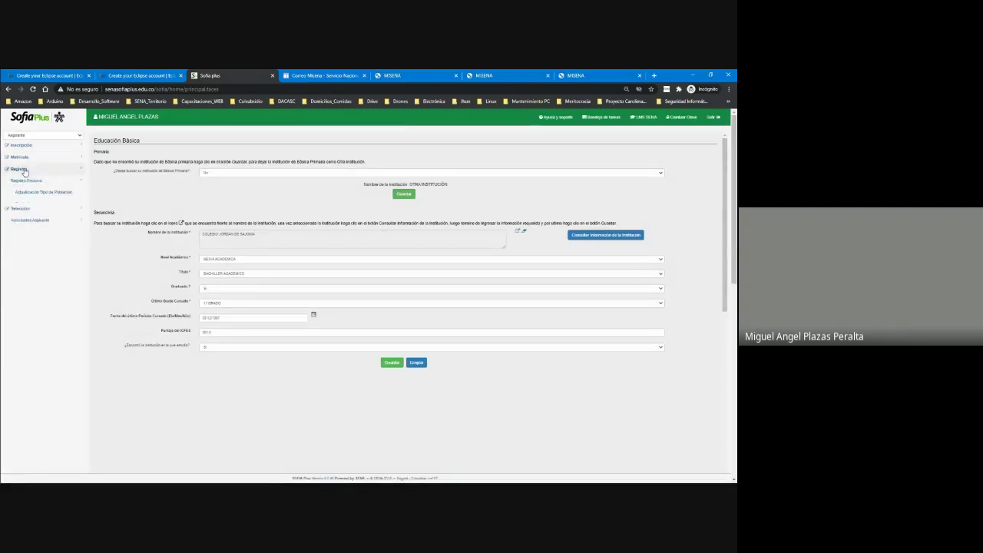
left_click(27, 180)
left_click(27, 180)
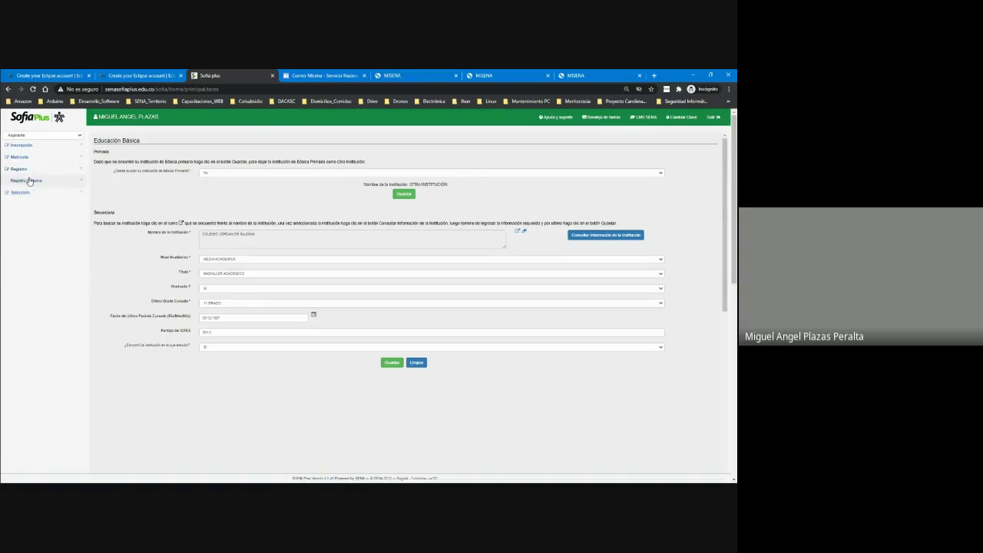
left_click(30, 180)
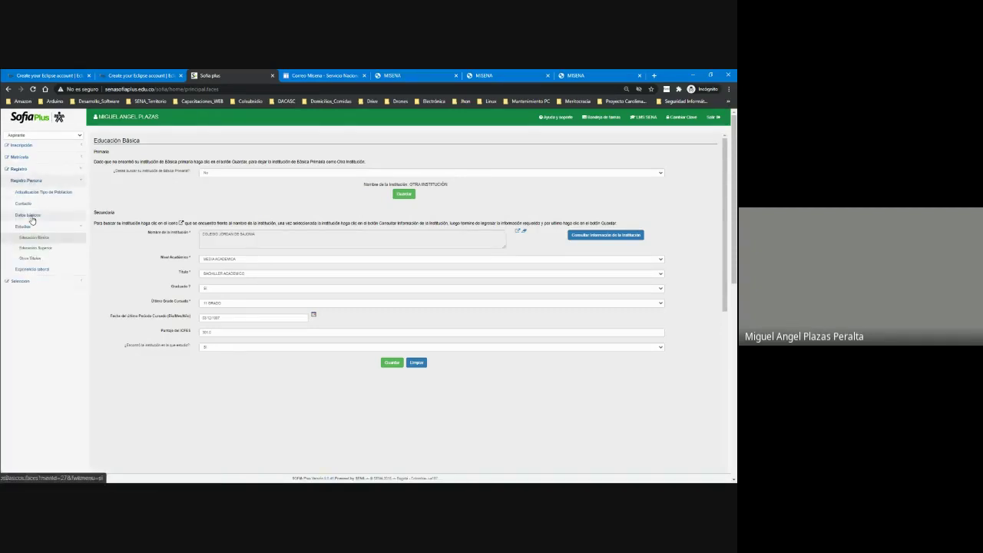
left_click(28, 205)
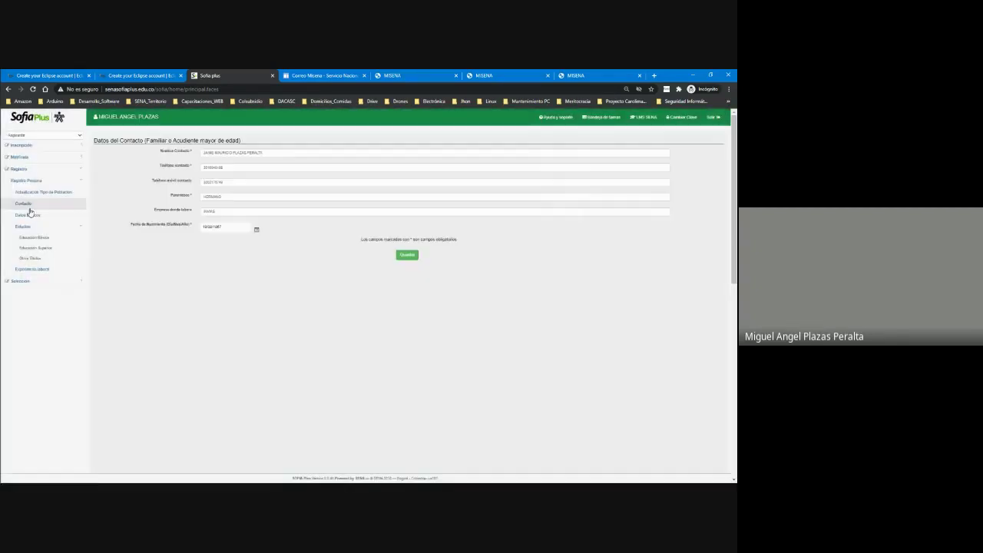
left_click(44, 238)
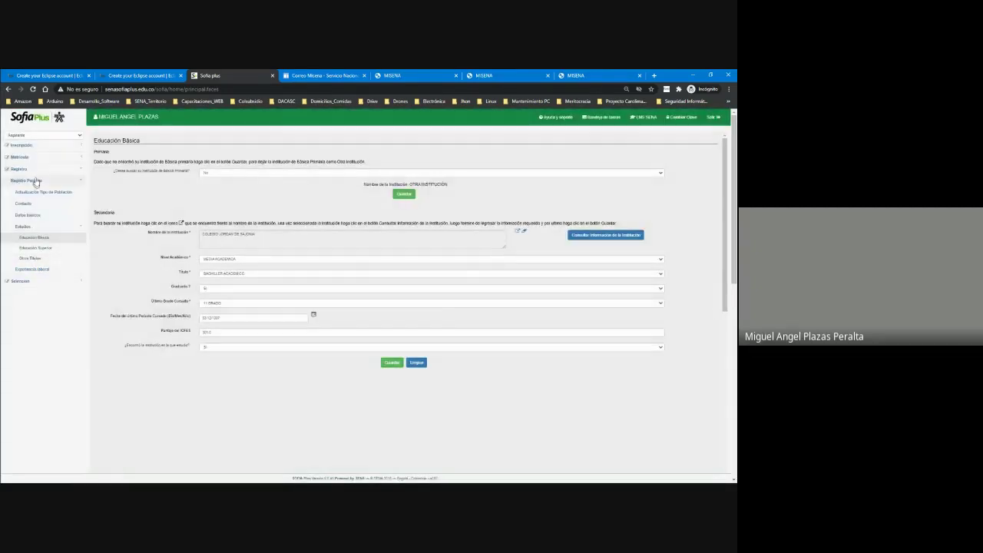
- Switch the active role from Aspirante to Usuario in the Lista de Roles
left_click(20, 145)
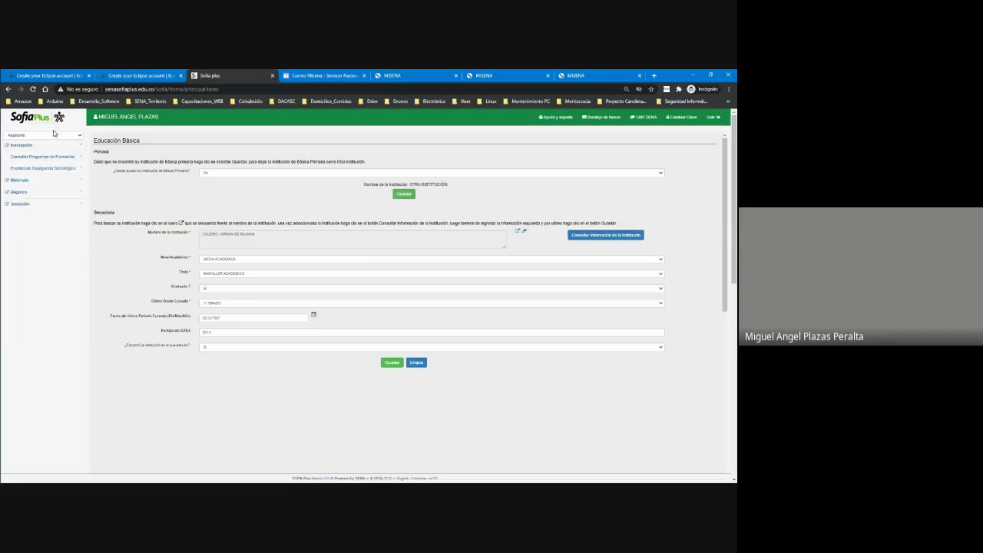
left_click(35, 135)
left_click(31, 171)
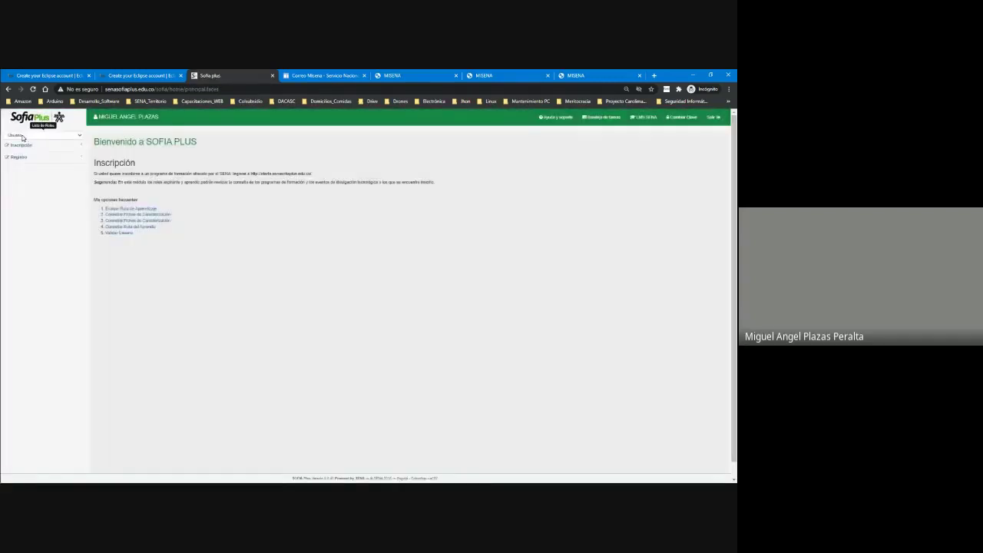
- Expand Registro > Registro Persona in the sidebar and keep Usuario as the active role
left_click(20, 158)
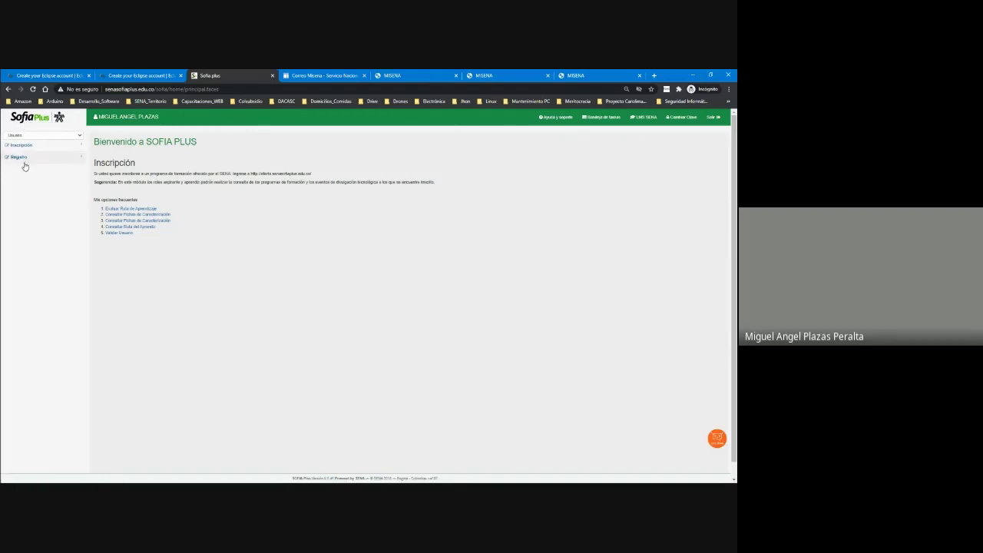
left_click(26, 168)
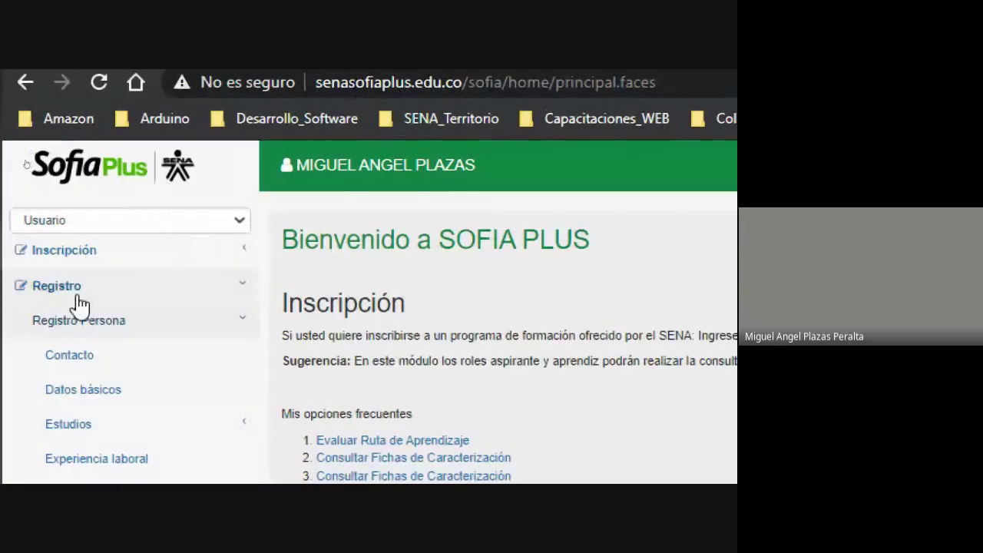
left_click(47, 225)
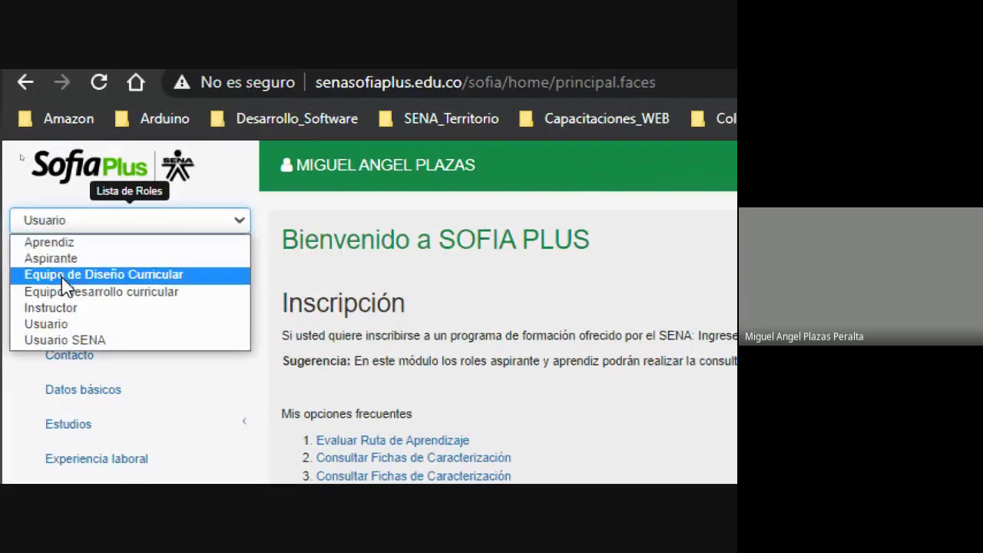
left_click(70, 326)
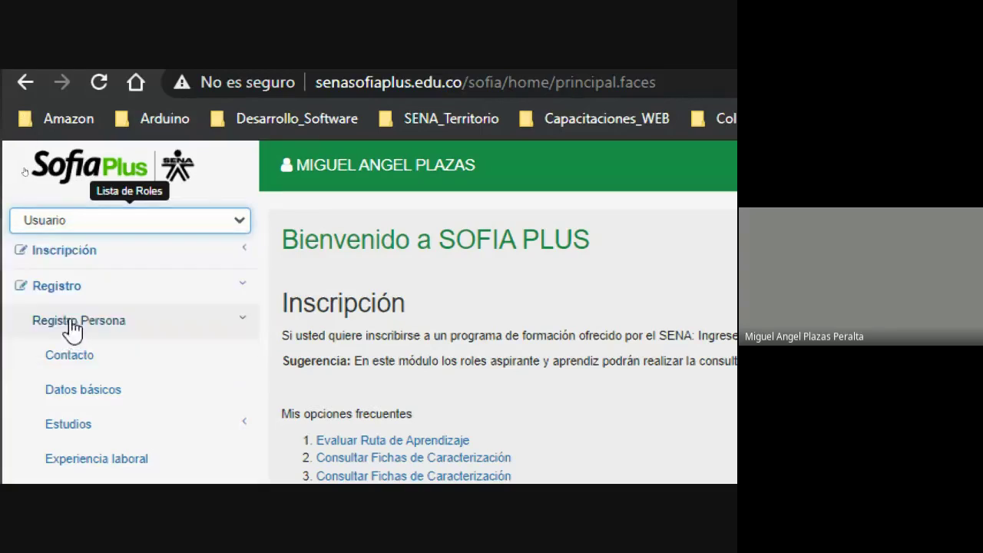
left_click(132, 328)
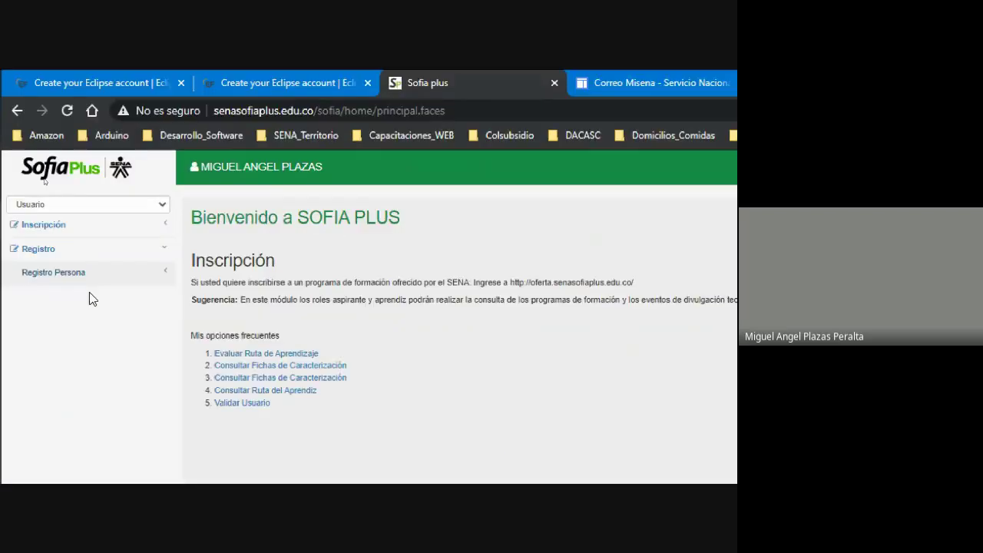
left_click(53, 272)
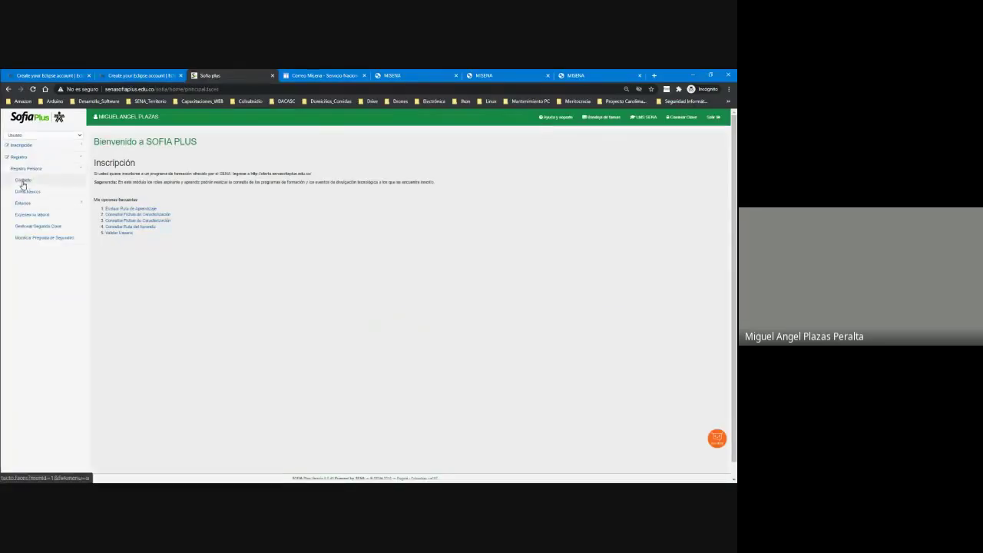
left_click(23, 183)
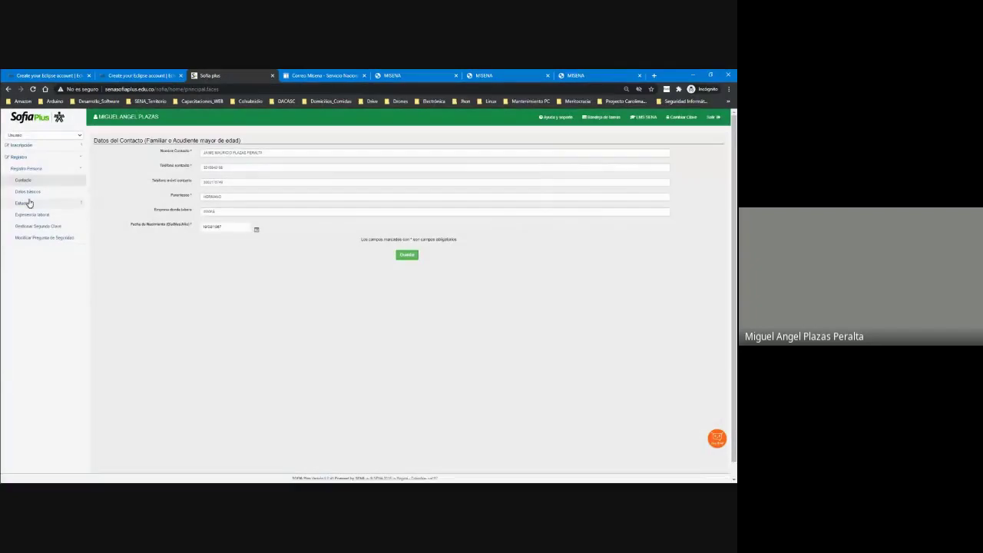
left_click(28, 191)
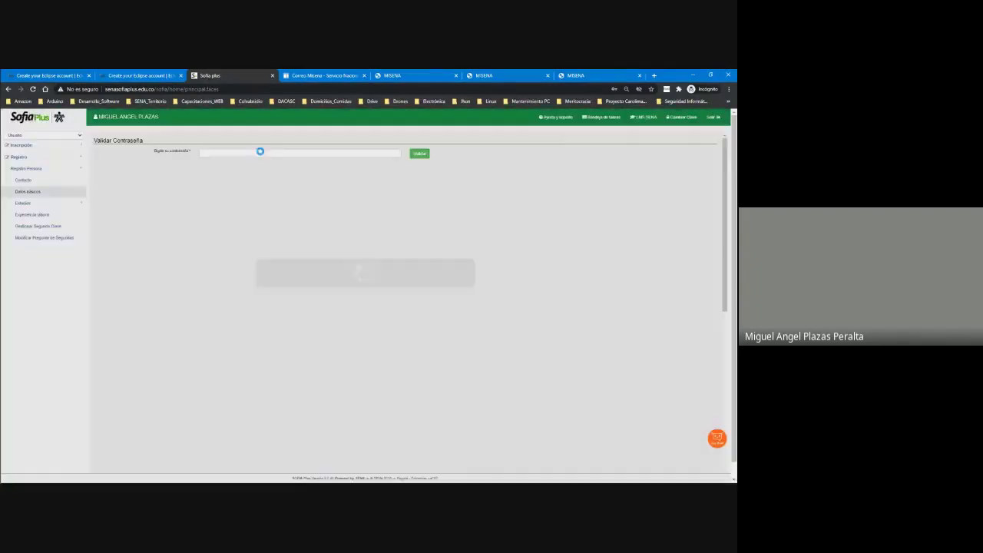
left_click(261, 151)
left_click(222, 167)
left_click(426, 155)
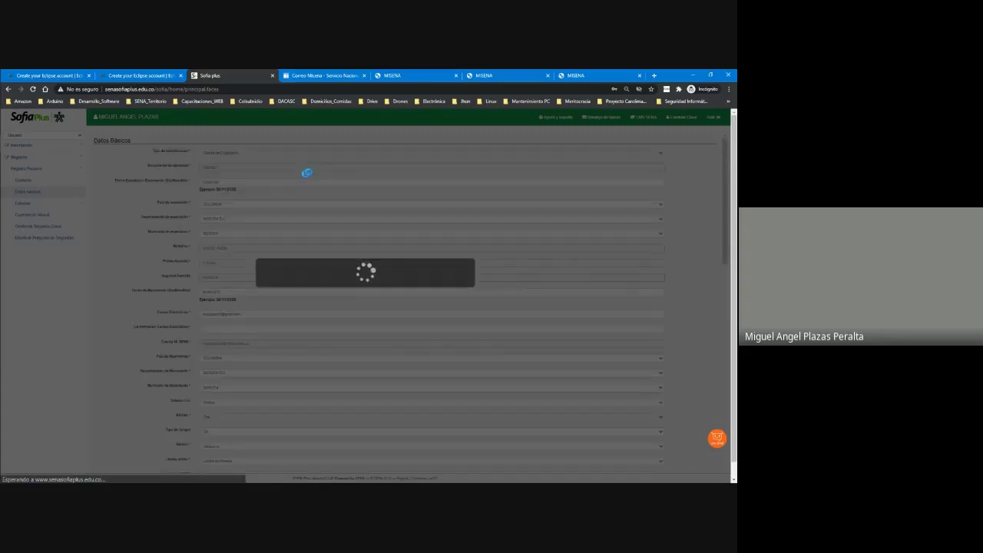
scroll(219, 225, "up", 10)
scroll(219, 226, "down", 3)
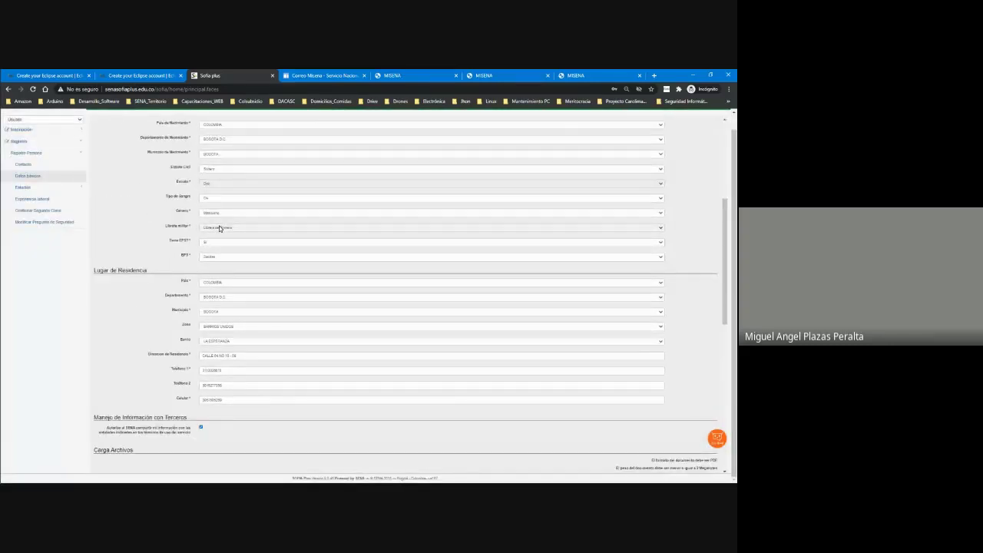
scroll(219, 227, "up", 3)
scroll(246, 217, "down", 3)
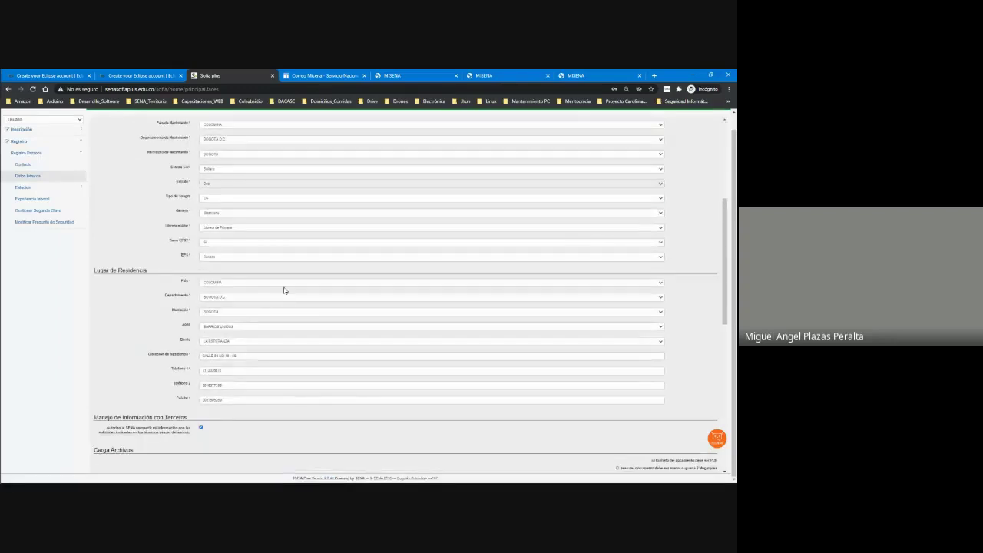
scroll(242, 351, "up", 3)
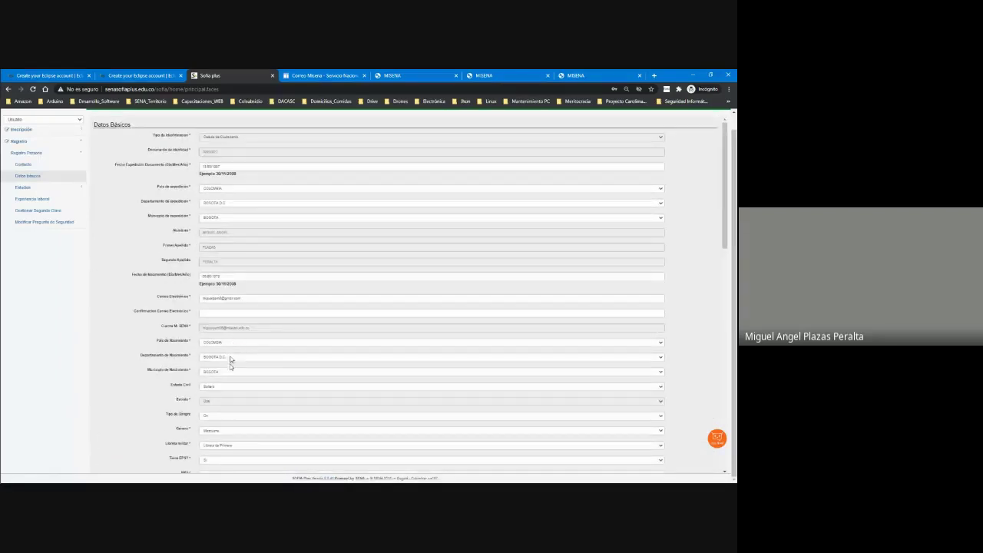
left_click(208, 314)
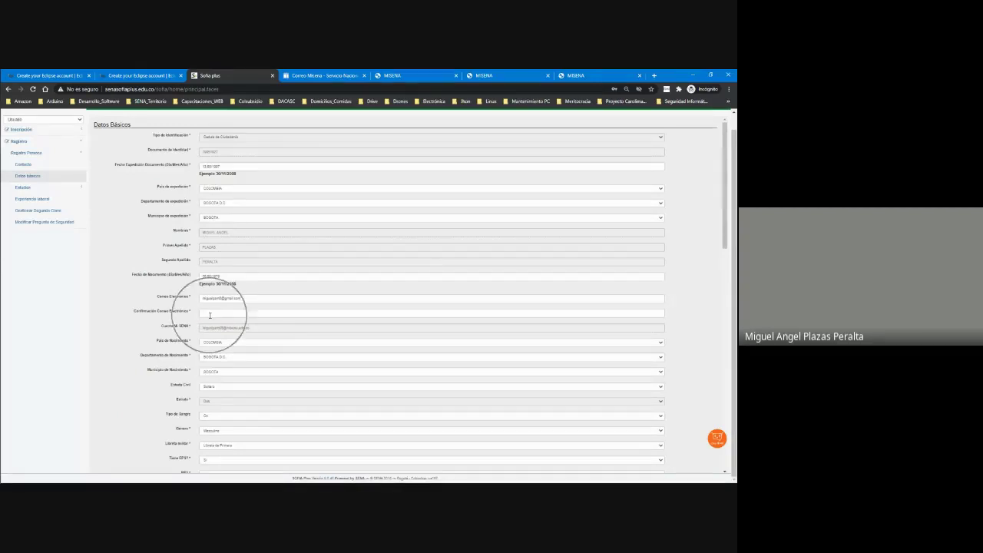
left_click(219, 329)
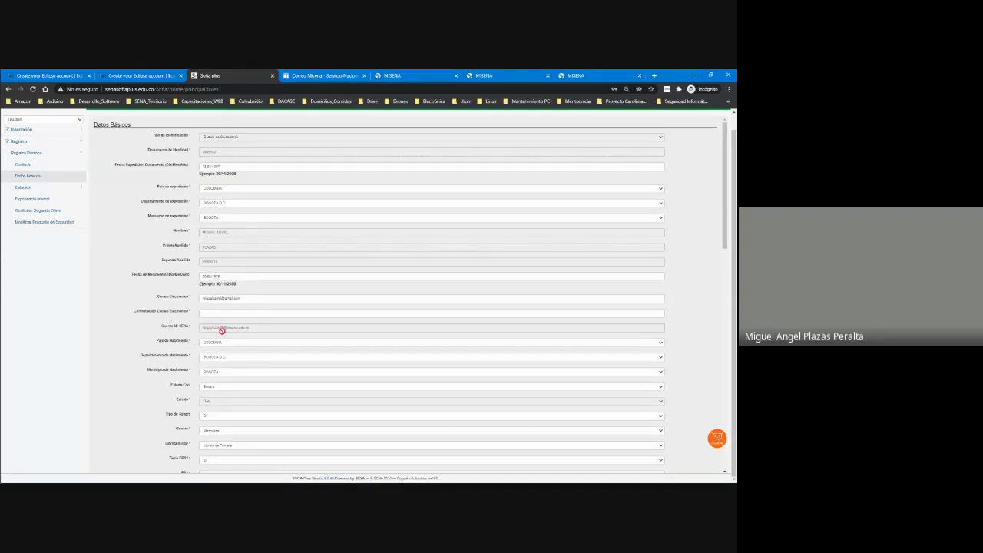
left_click(222, 331)
left_click(222, 331)
left_click(222, 331)
left_click(223, 298)
left_click_drag(244, 298, 147, 299)
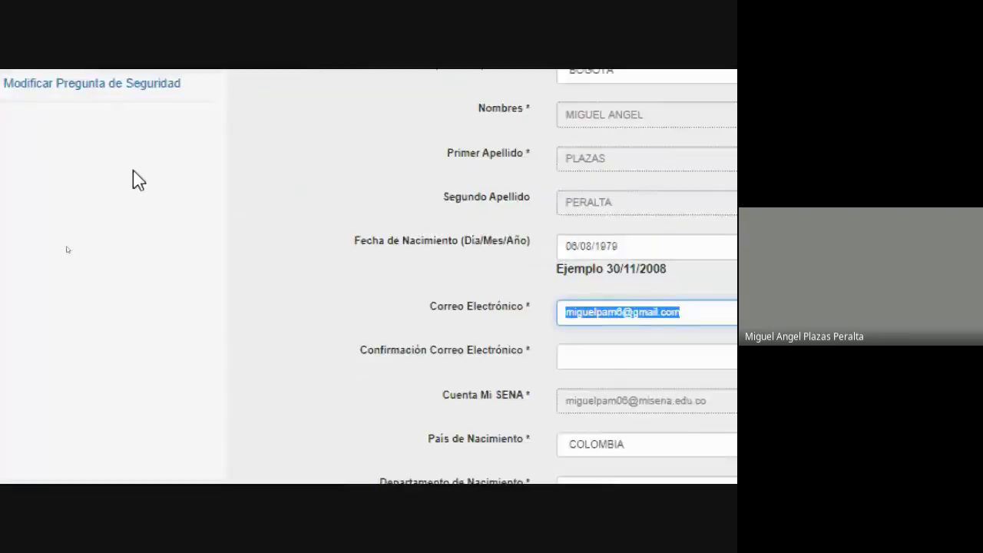
scroll(652, 109, "up", 10)
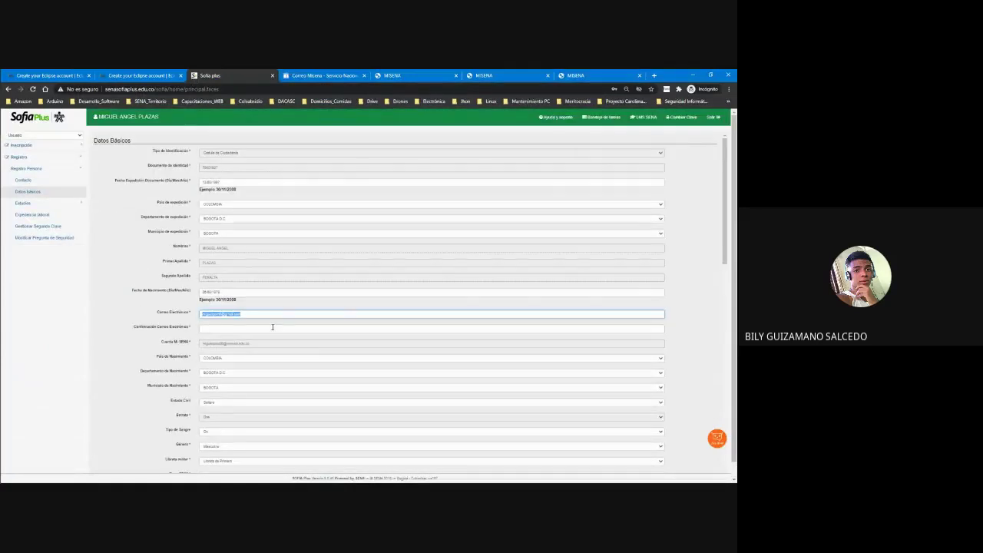
double_click(255, 314)
triple_click(245, 314)
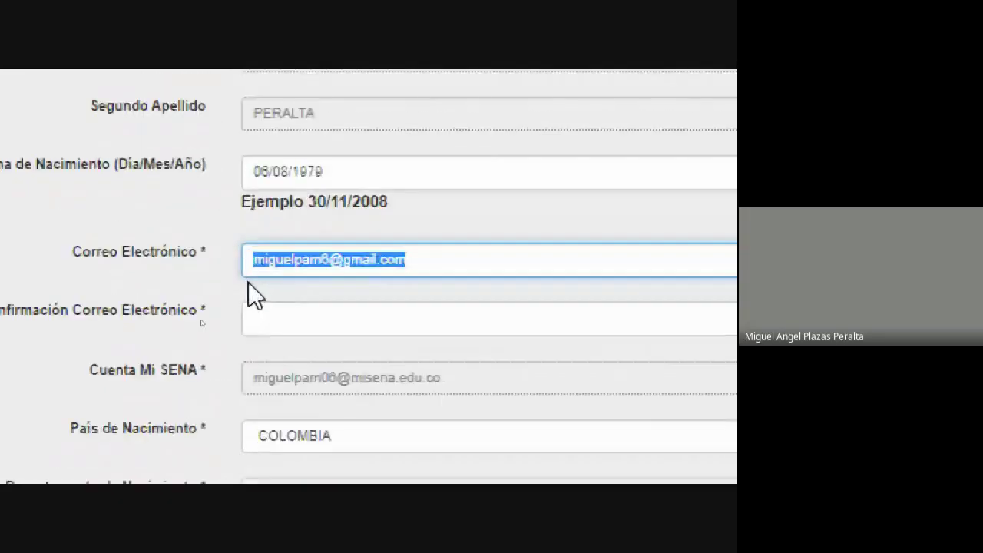
left_click(414, 270)
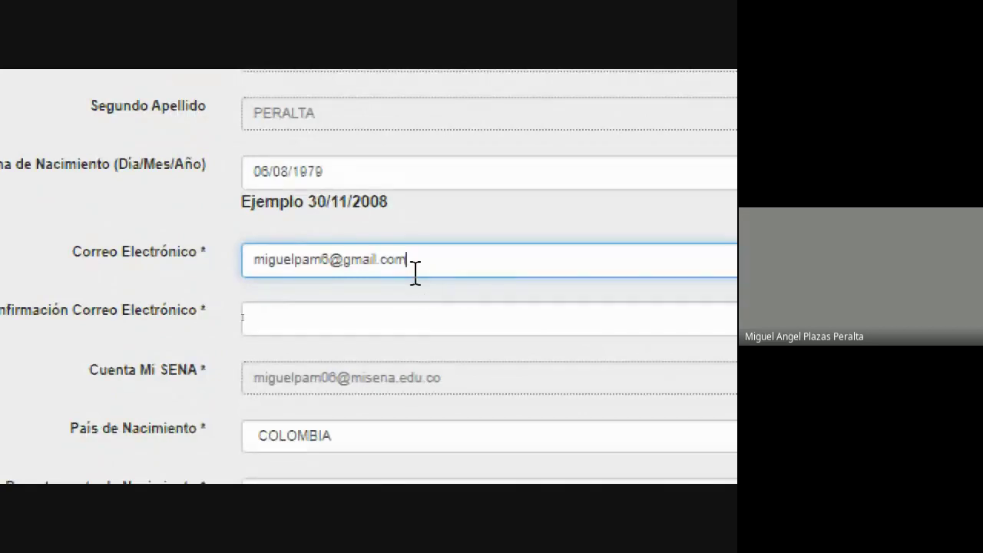
left_click_drag(423, 265, 185, 286)
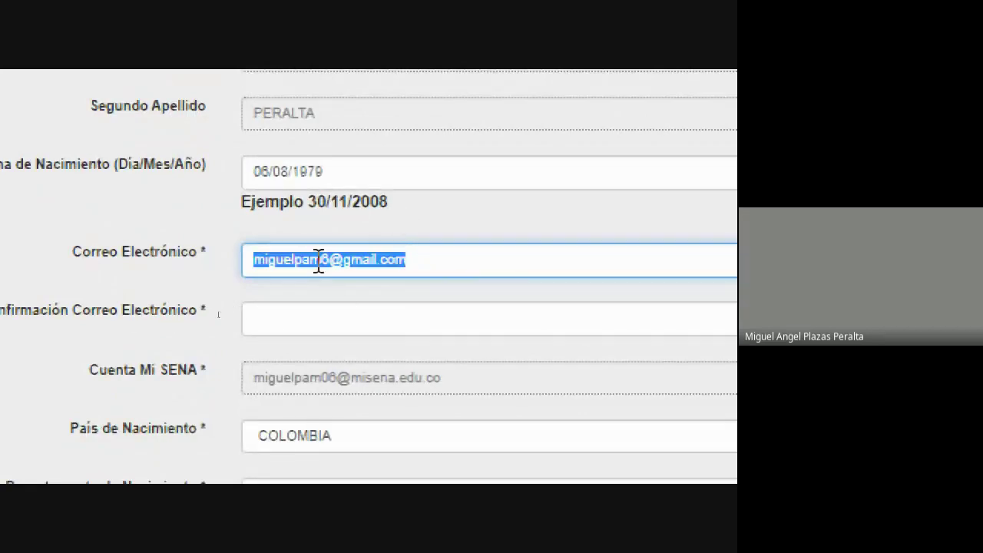
key("ctrl")
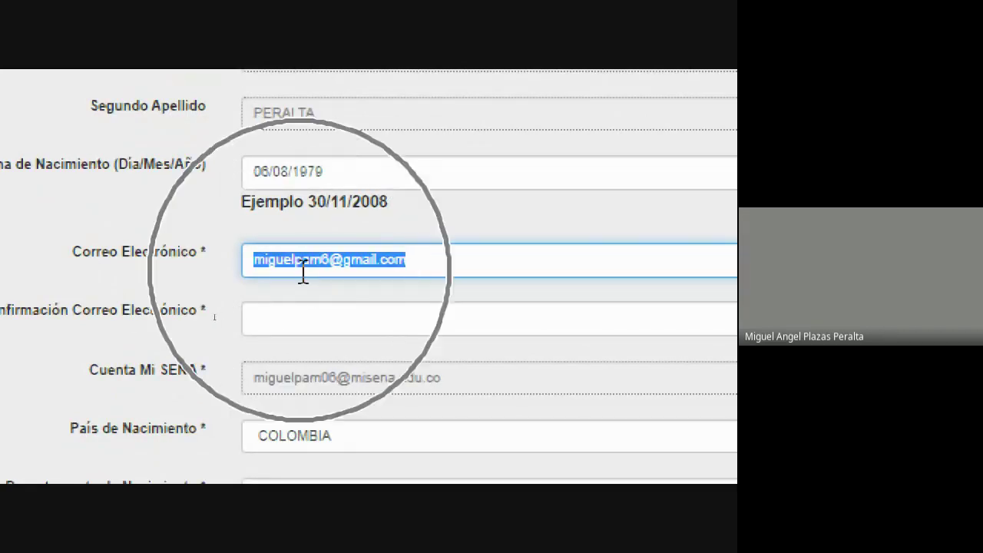
scroll(35, 337, "left", 5)
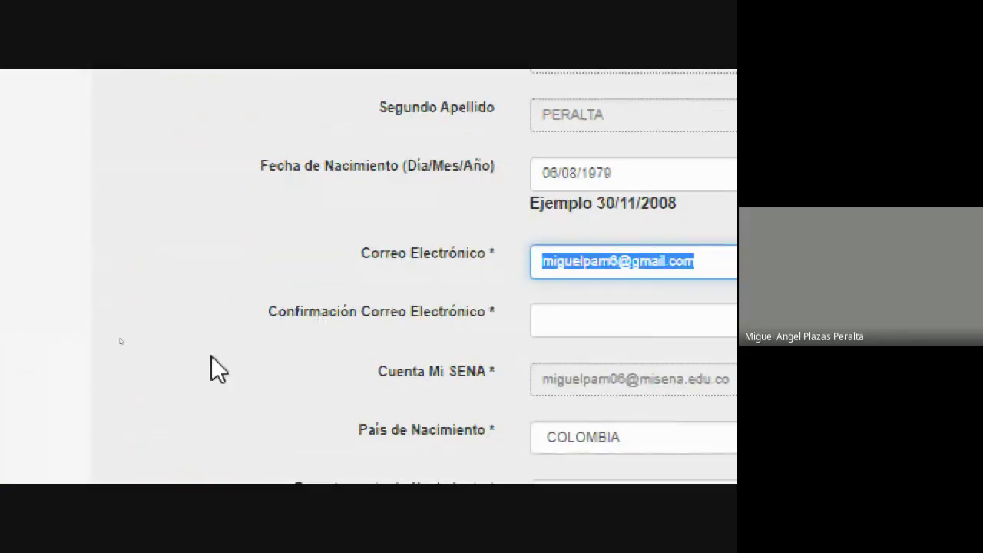
scroll(648, 276, "right", 2)
scroll(643, 276, "right", 1)
left_click(632, 269)
key("ctrl+a")
left_click(524, 316)
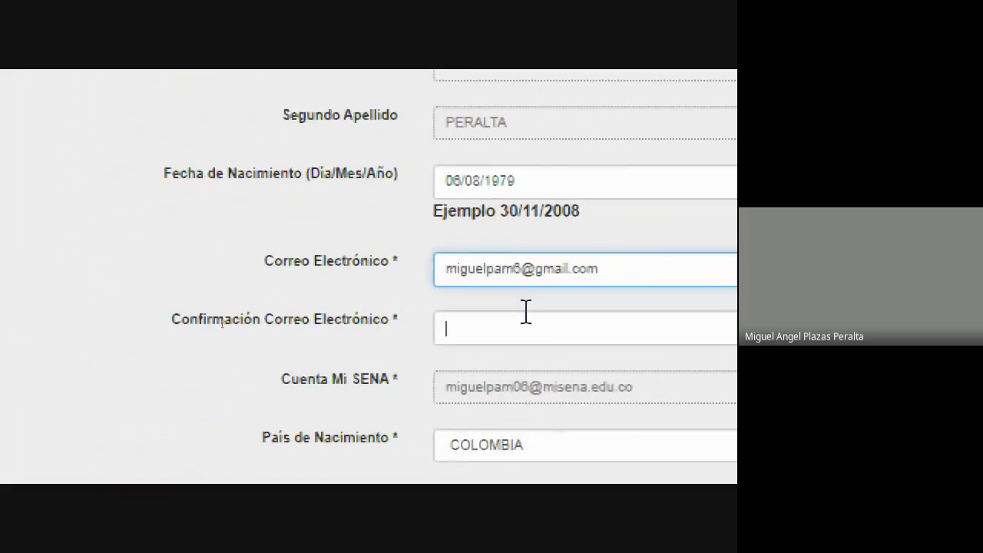
left_click(517, 395)
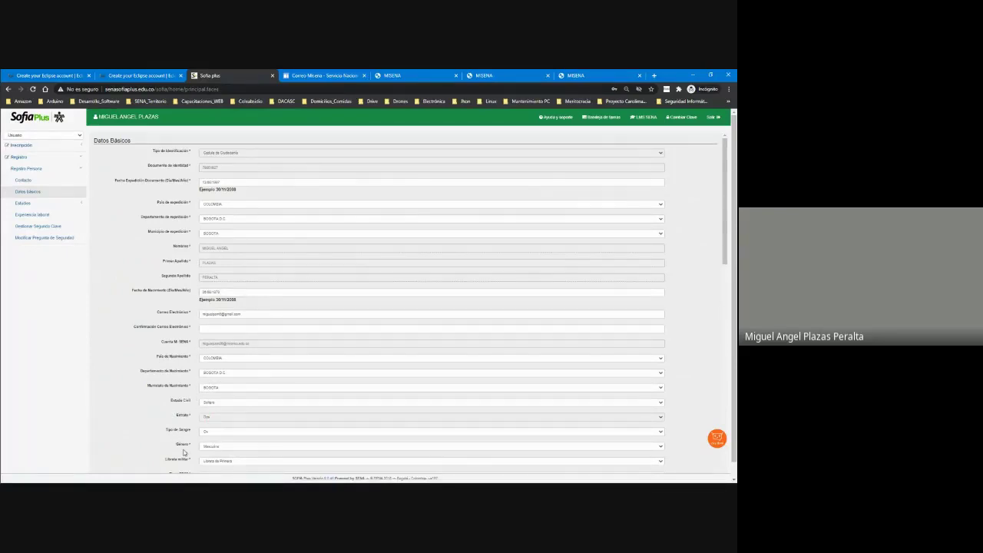
scroll(183, 452, "down", 3)
scroll(184, 399, "down", 3)
scroll(182, 399, "up", 3)
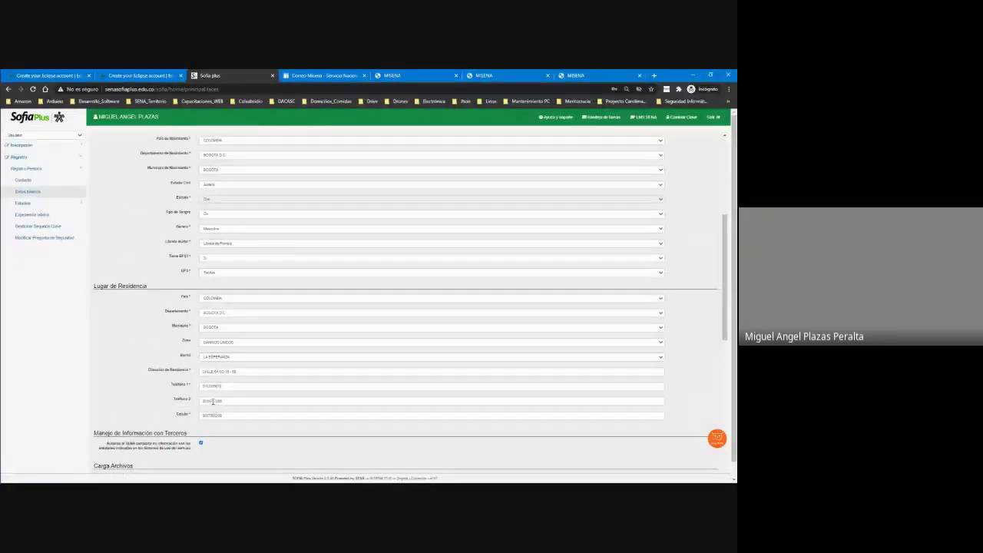
scroll(226, 433, "down", 5)
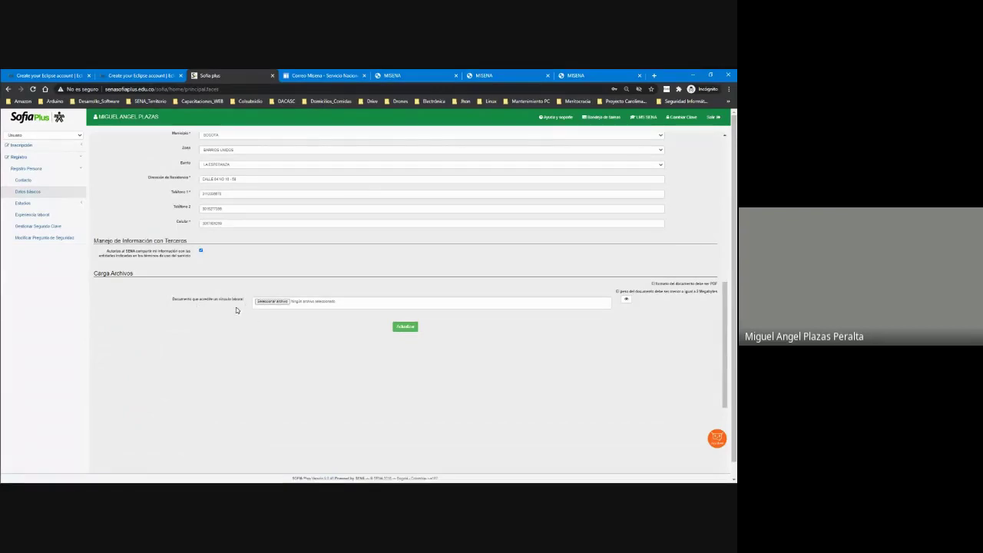
scroll(236, 307, "up", 10)
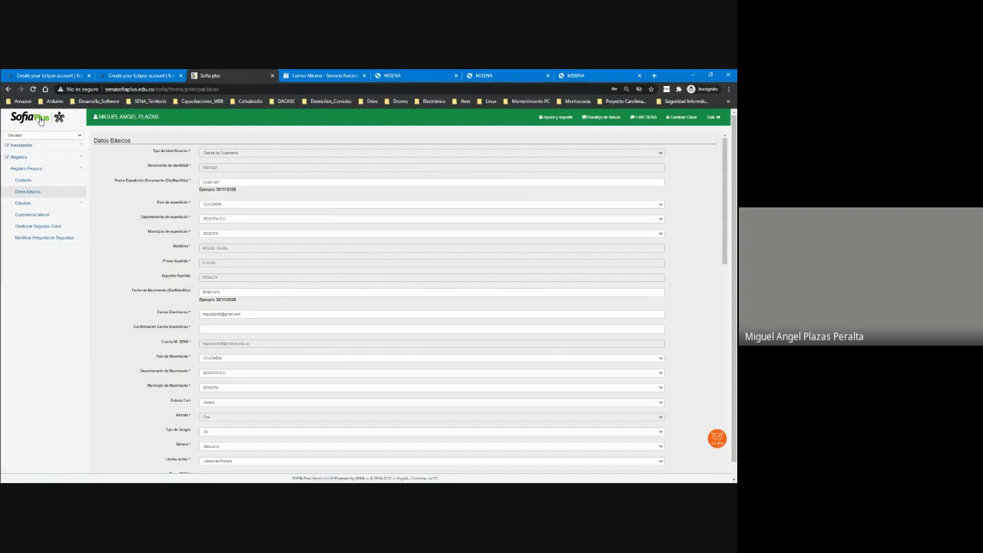
- Keep the Usuario role, reopen Datos básicos and focus the Validar Contraseña password field
left_click(43, 136)
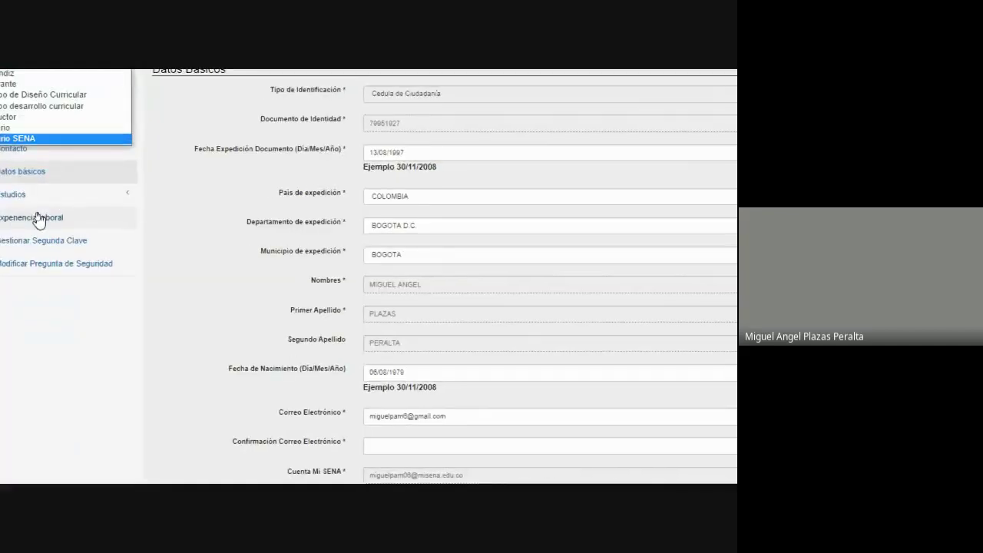
mouse_move(7, 163)
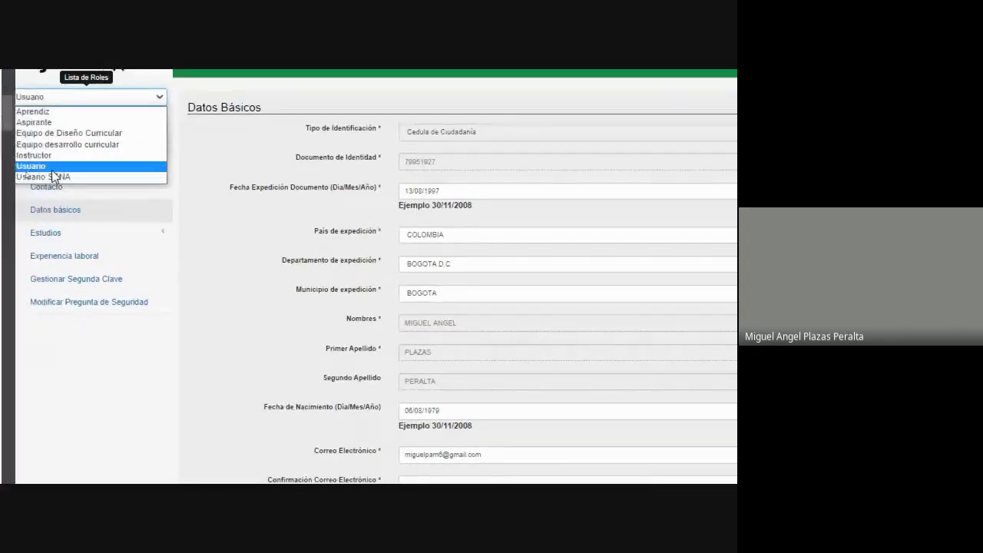
left_click(42, 170)
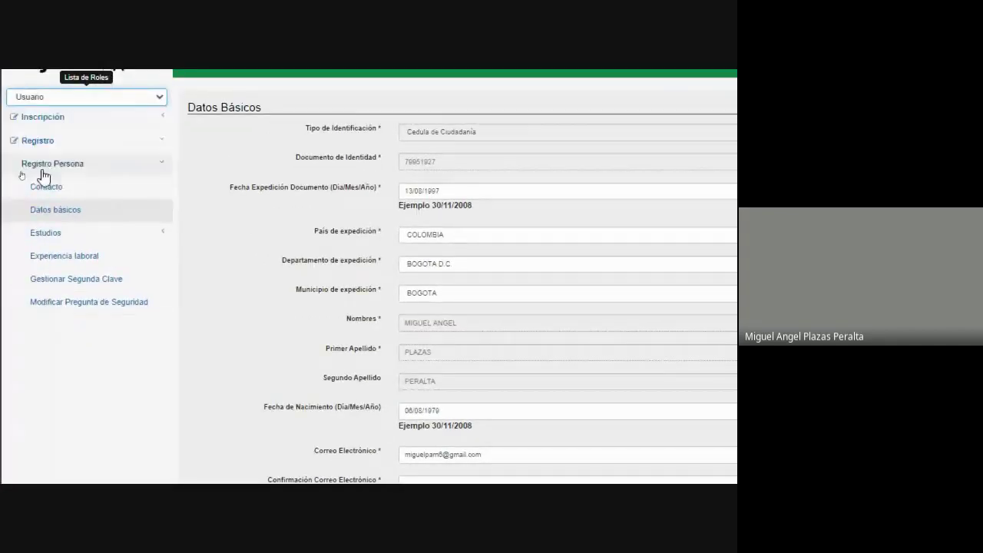
left_click(66, 215)
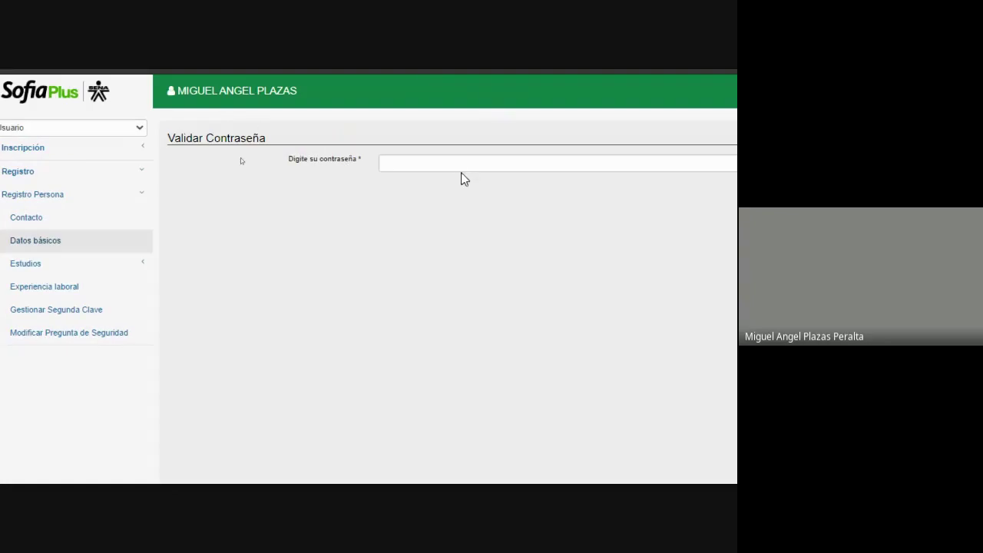
left_click(456, 165)
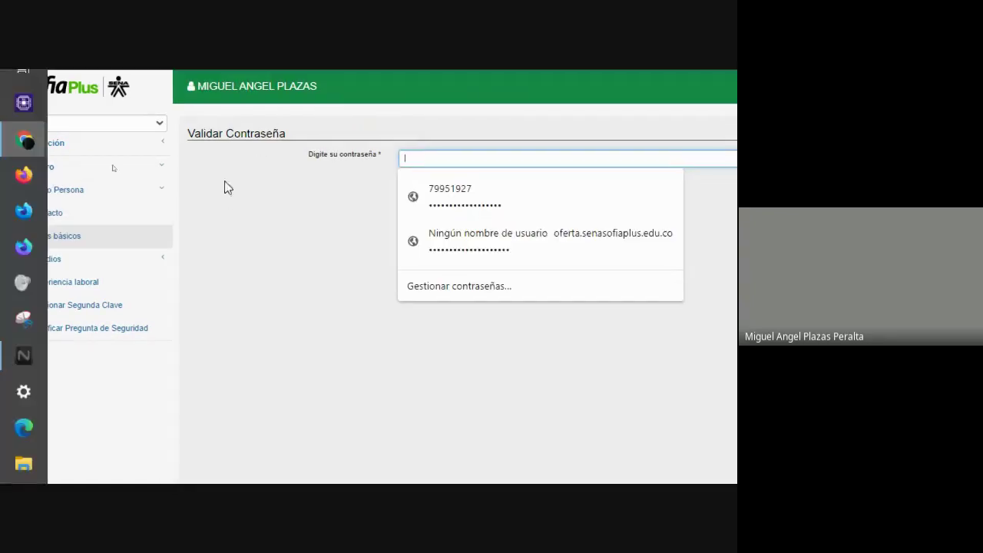
left_click(208, 200)
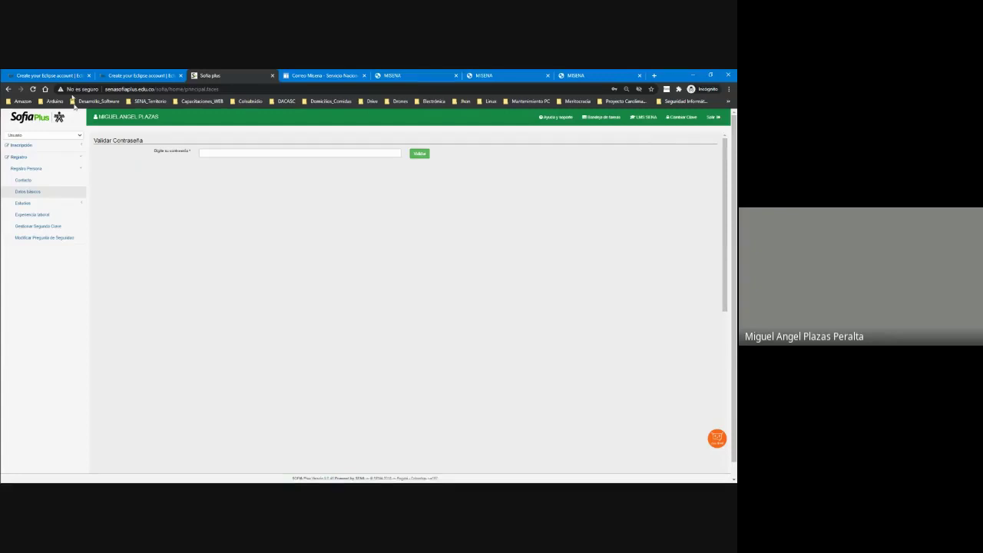
- Close the Sofia plus, Correo Misena, three MISENA tabs and the duplicate Eclipse account tab
left_click(271, 75)
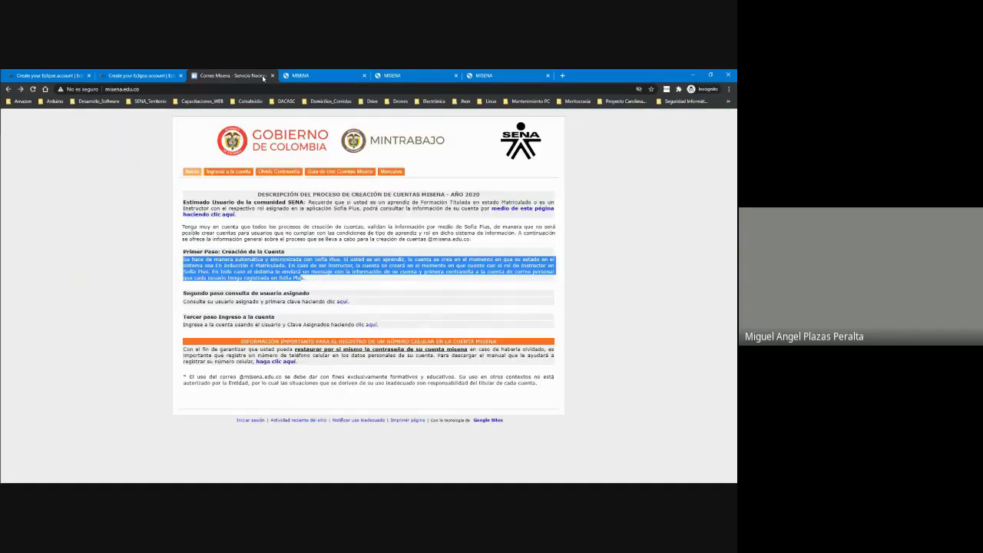
middle_click(262, 76)
middle_click(262, 75)
middle_click(262, 75)
middle_click(262, 76)
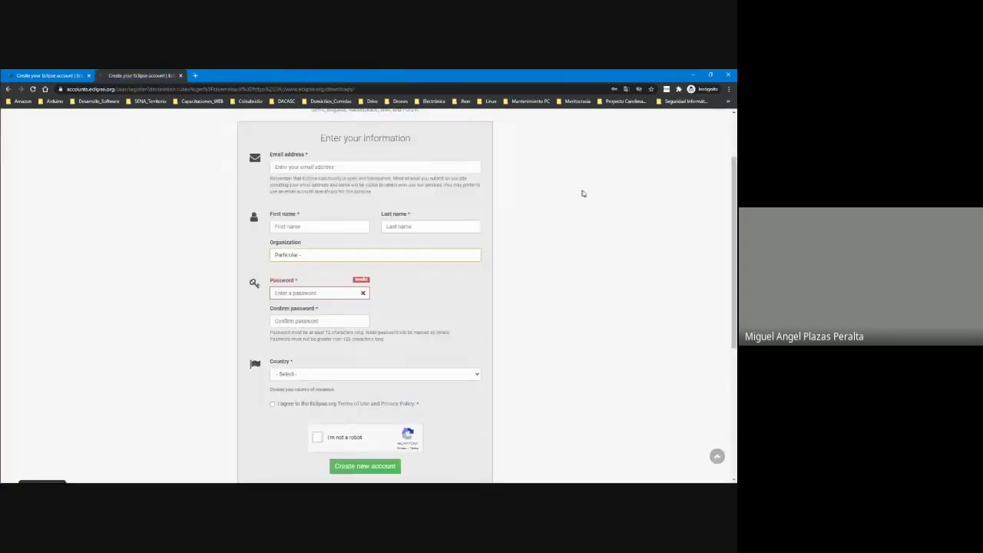
scroll(583, 188, "up", 2)
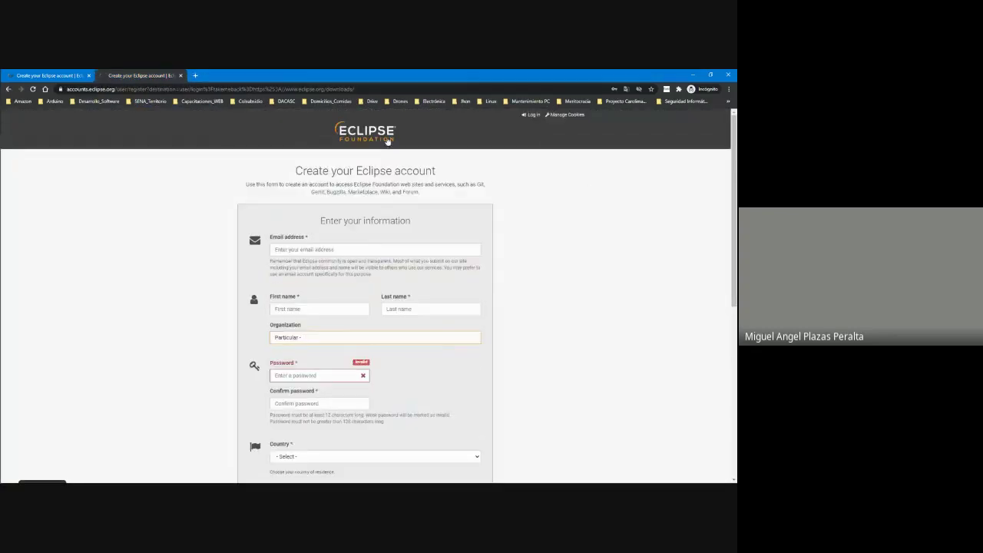
scroll(480, 219, "down", 10)
scroll(536, 220, "up", 10)
scroll(331, 285, "down", 10)
left_click(178, 76)
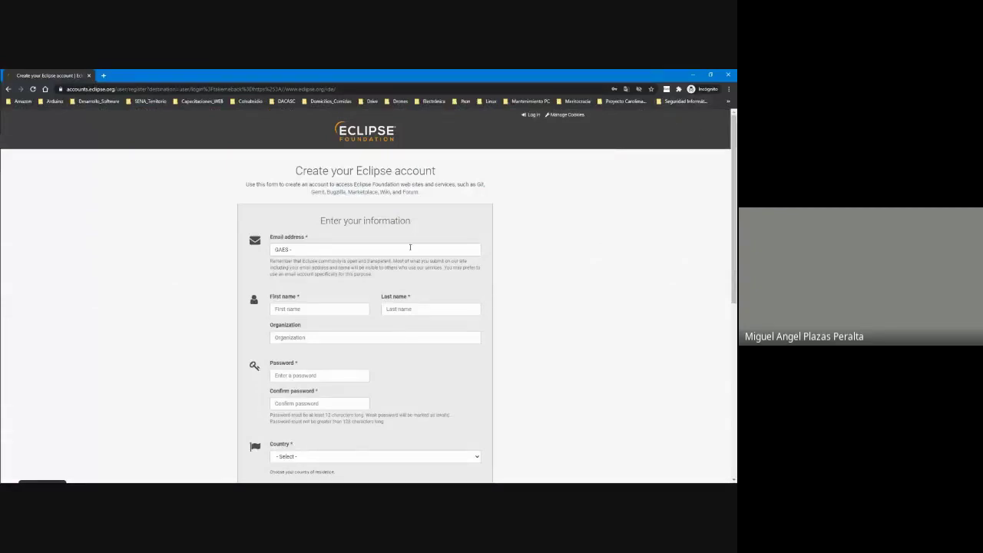
scroll(410, 247, "down", 10)
scroll(411, 247, "up", 5)
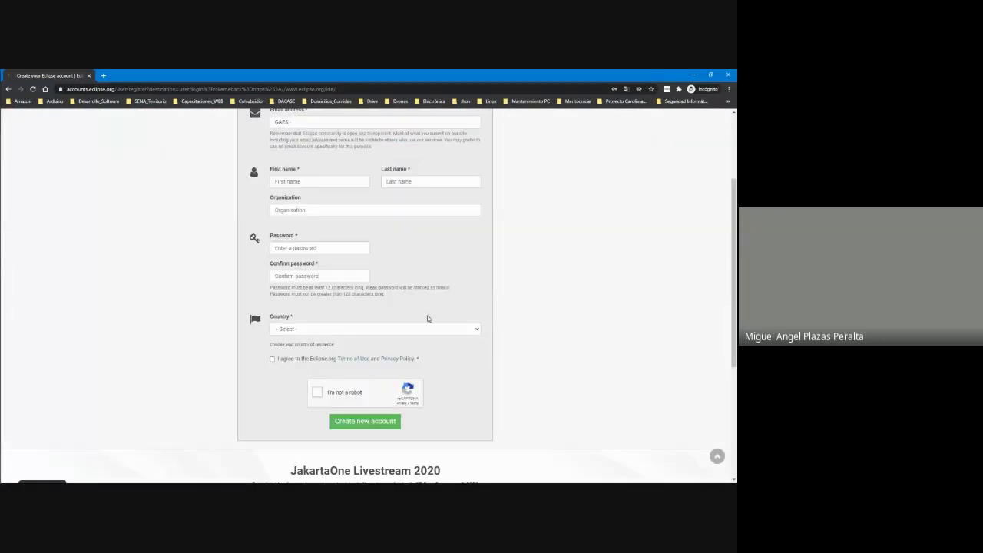
- Close the incognito window and view the signed-in user's Eclipse profile
left_click(732, 74)
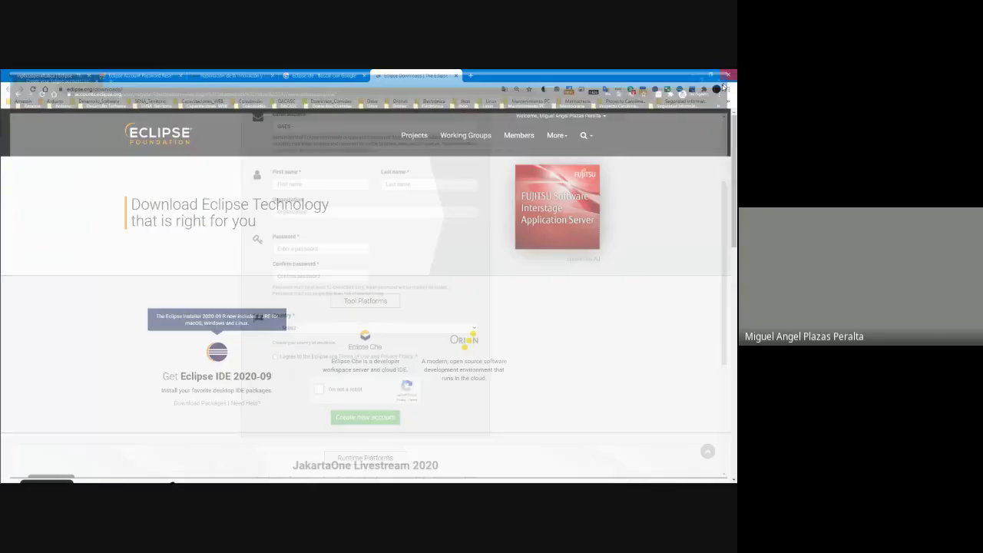
left_click(598, 116)
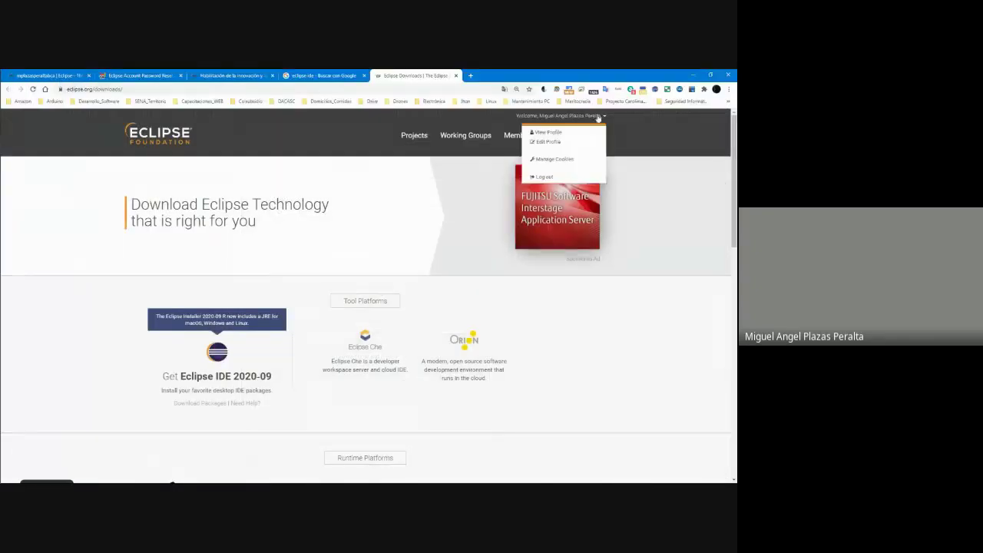
left_click(554, 135)
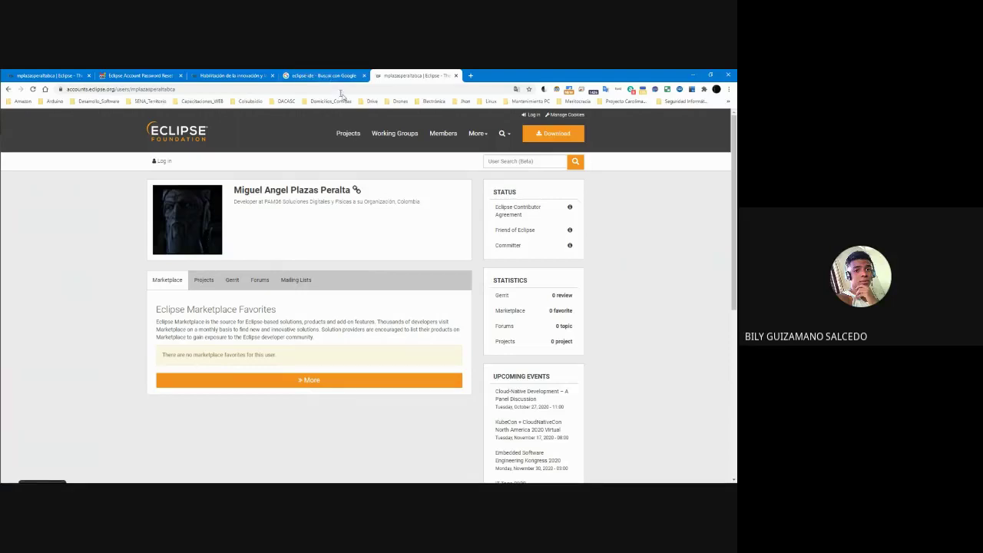
left_click(730, 89)
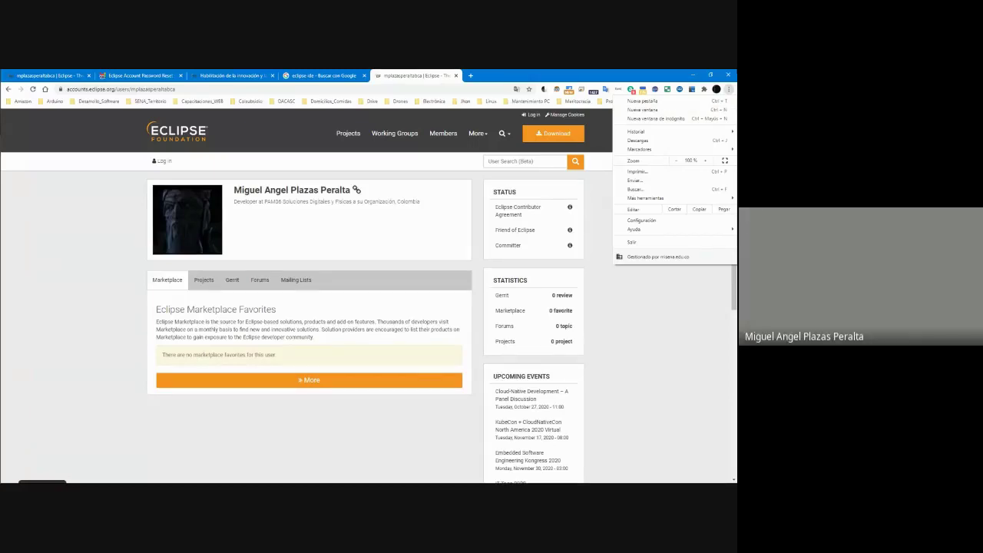
left_click(598, 313)
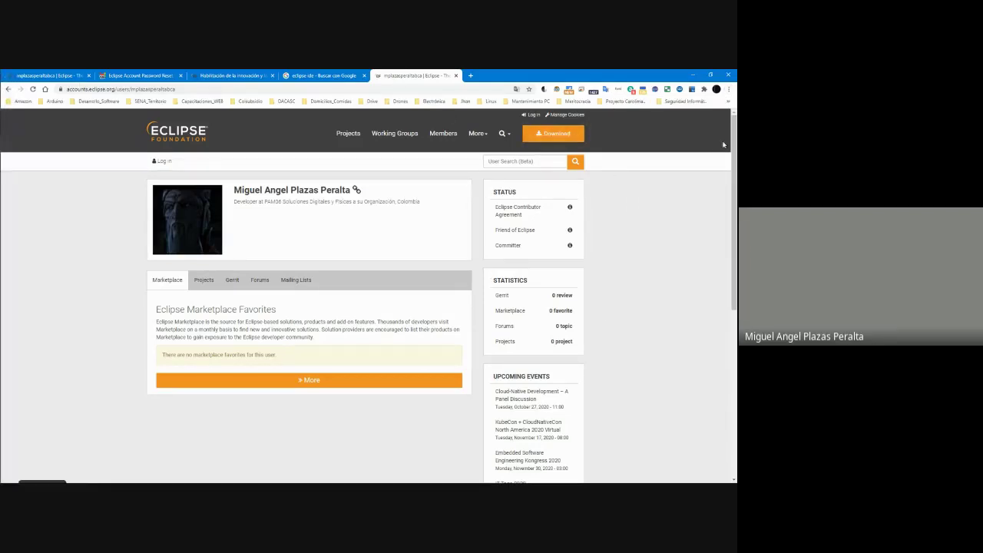
- Visit the Eclipse downloads page from the profile, return, and bring up Chrome's main menu
left_click_drag(734, 146, 734, 446)
left_click(716, 456)
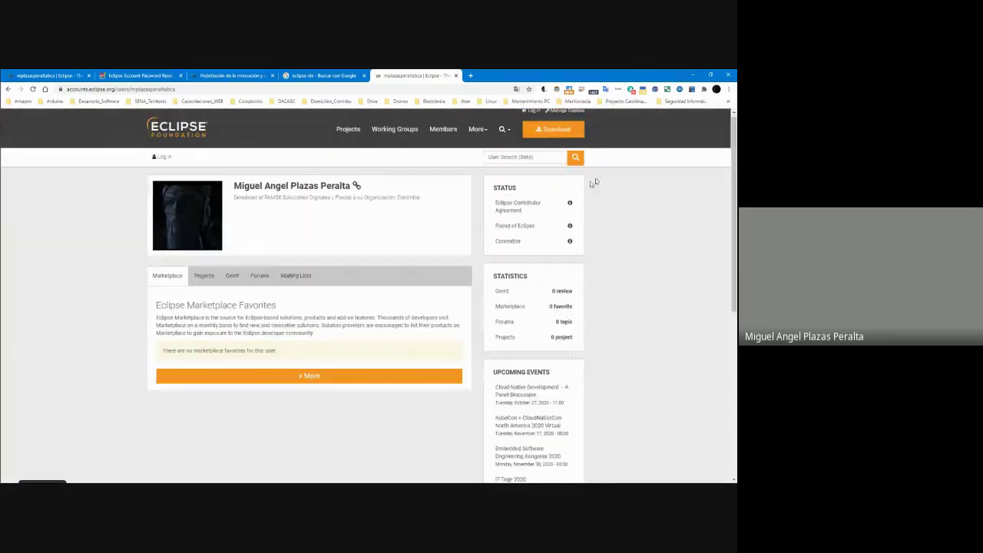
left_click(556, 130)
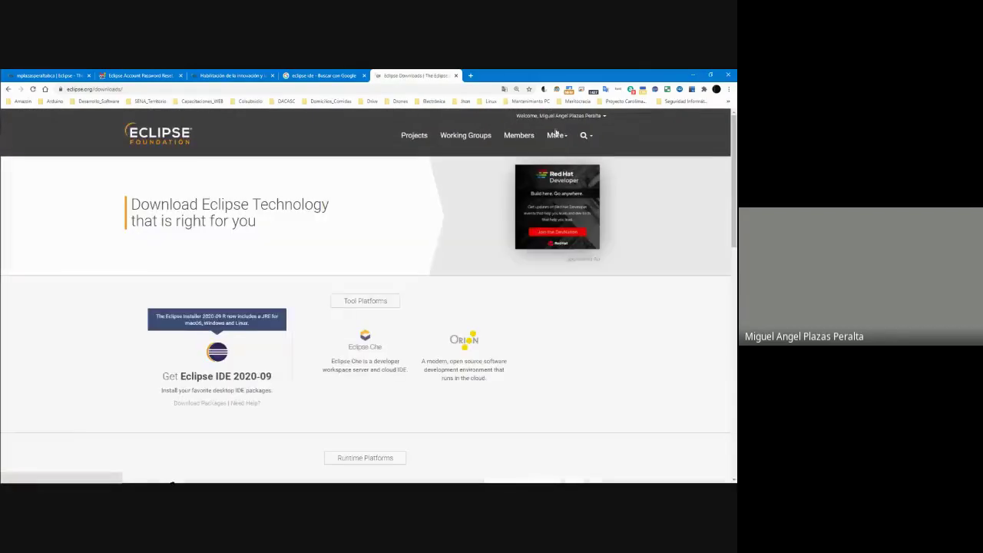
left_click(8, 89)
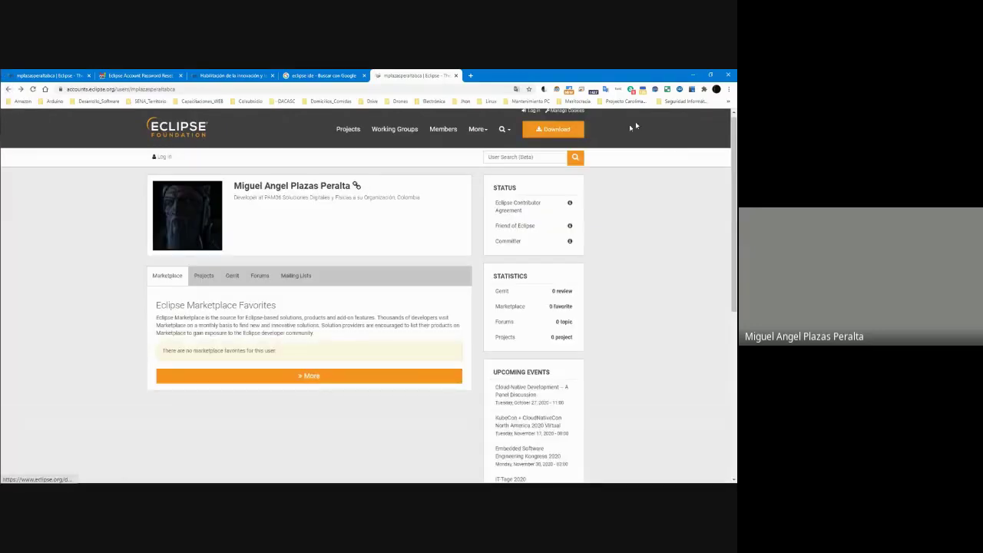
left_click(728, 89)
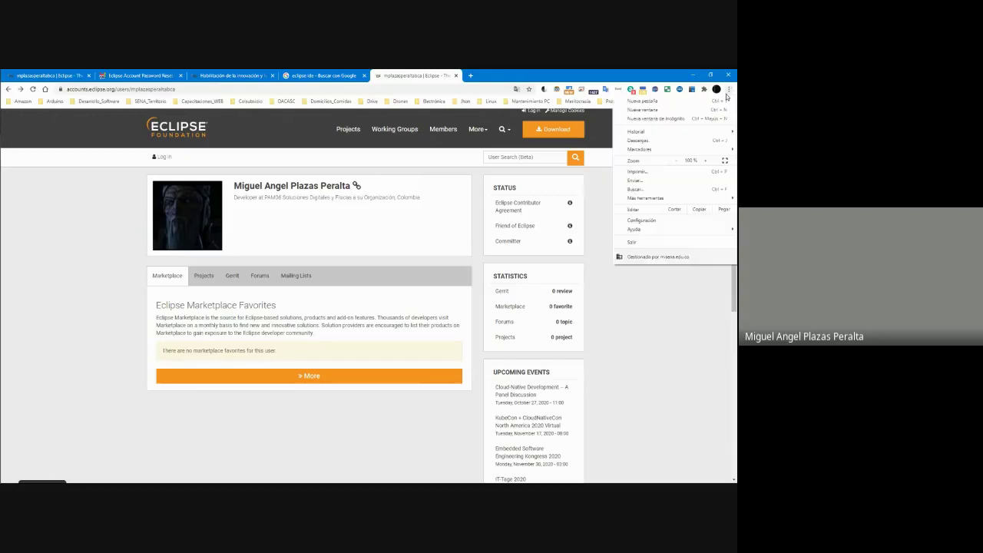
- Open a new incognito window, load google.com and search for 'eclipse ide'
left_click(671, 119)
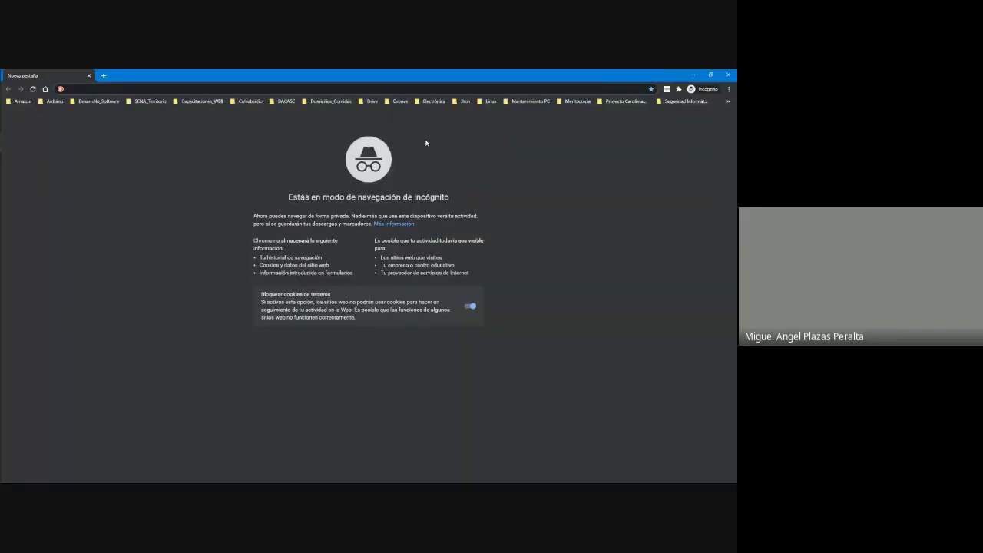
type("google.com")
key("Return")
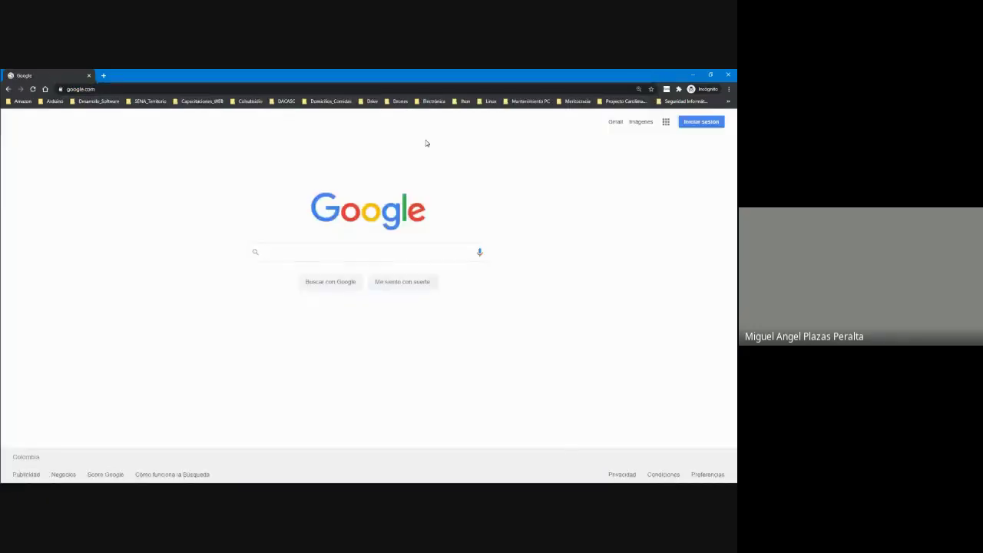
left_click(324, 244)
type("lipse ide")
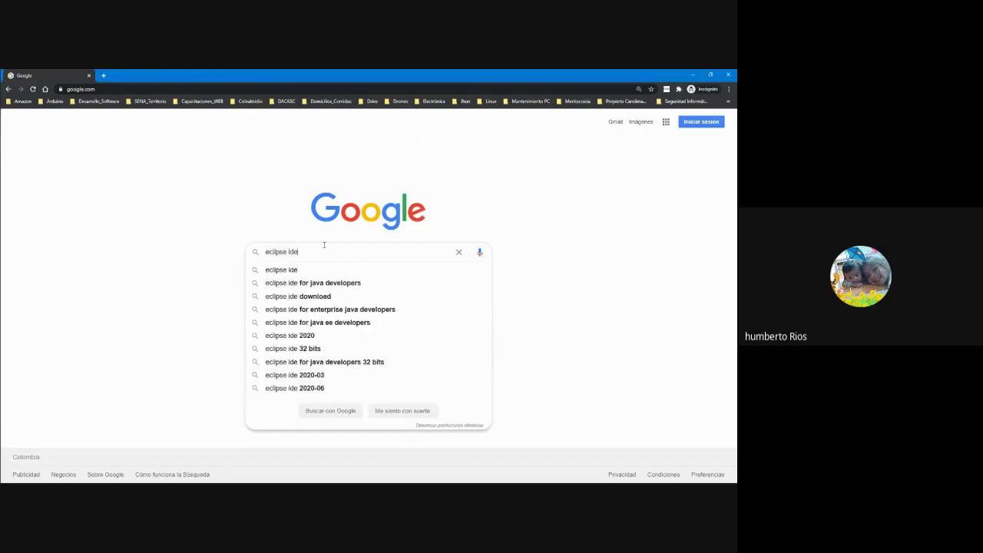
key("Return")
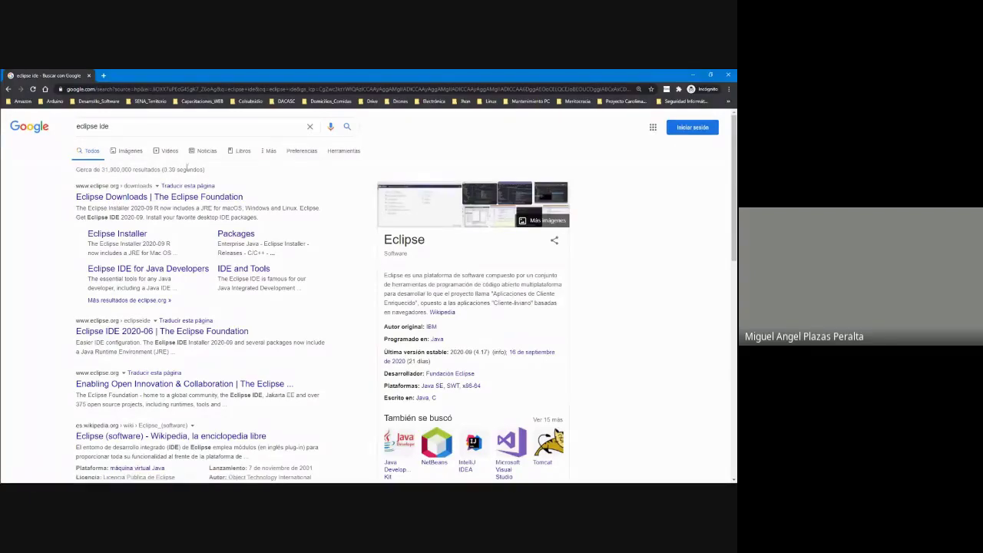
- Open the Eclipse Downloads result and dismiss the page translation prompt
left_click(134, 200)
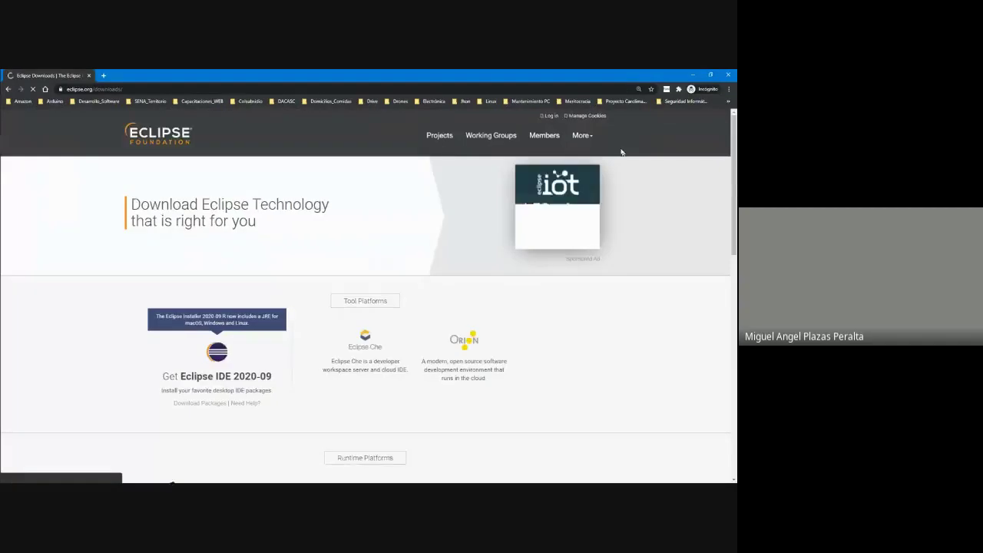
left_click(649, 105)
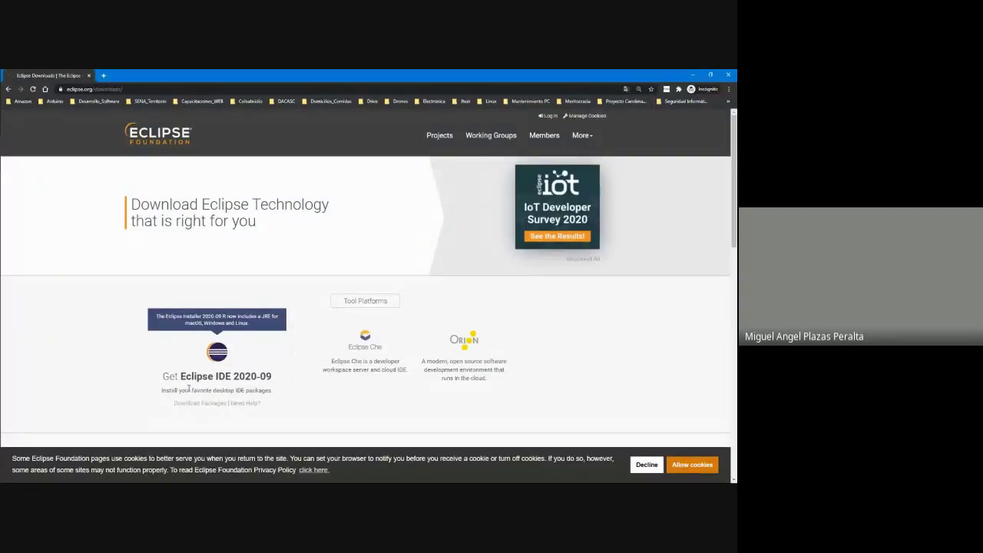
scroll(274, 315, "down", 5)
scroll(274, 301, "up", 5)
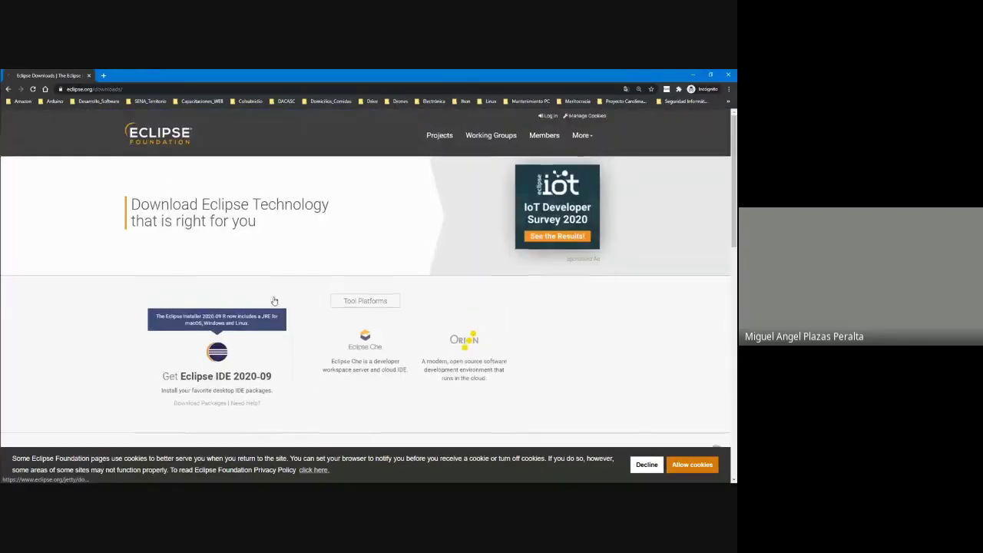
left_click(217, 328)
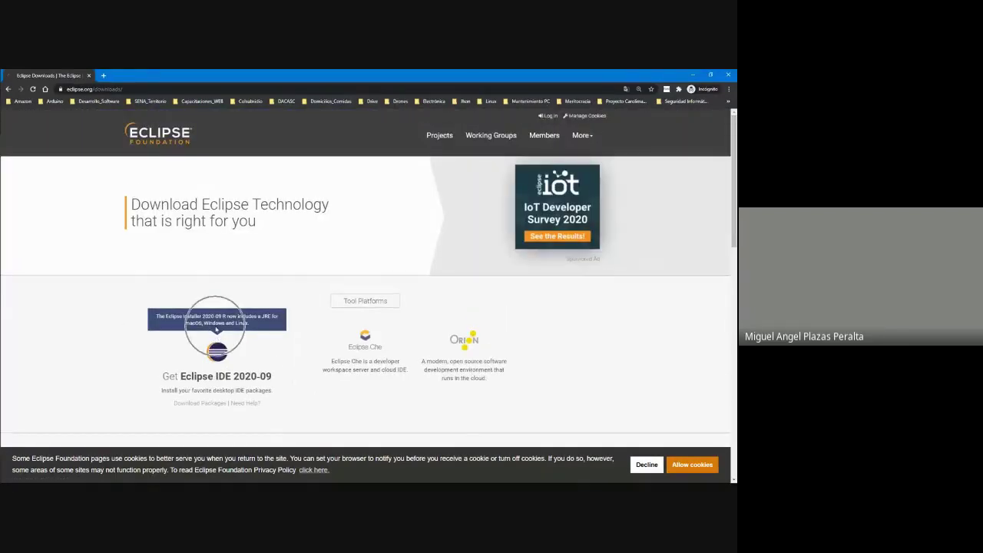
left_click(217, 328)
left_click(216, 328)
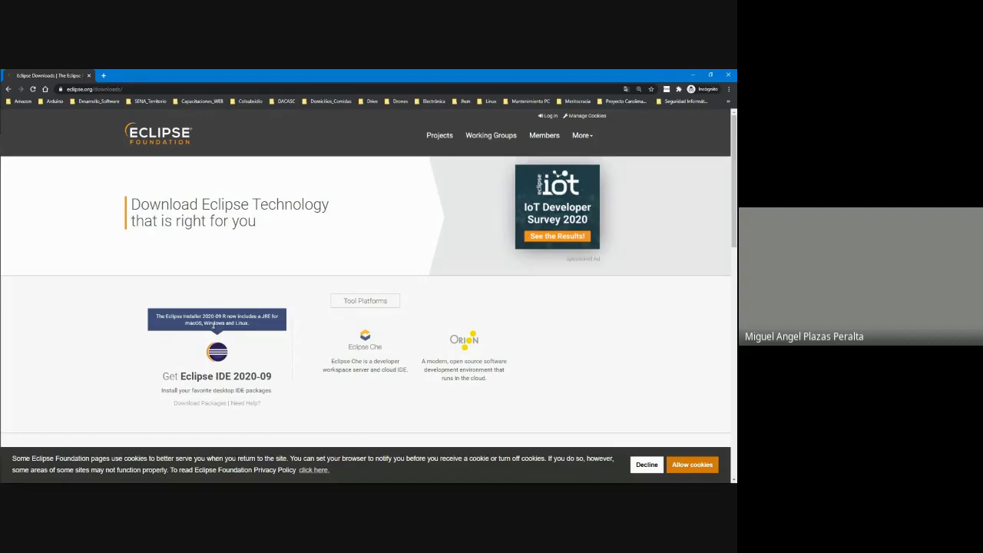
left_click(214, 363)
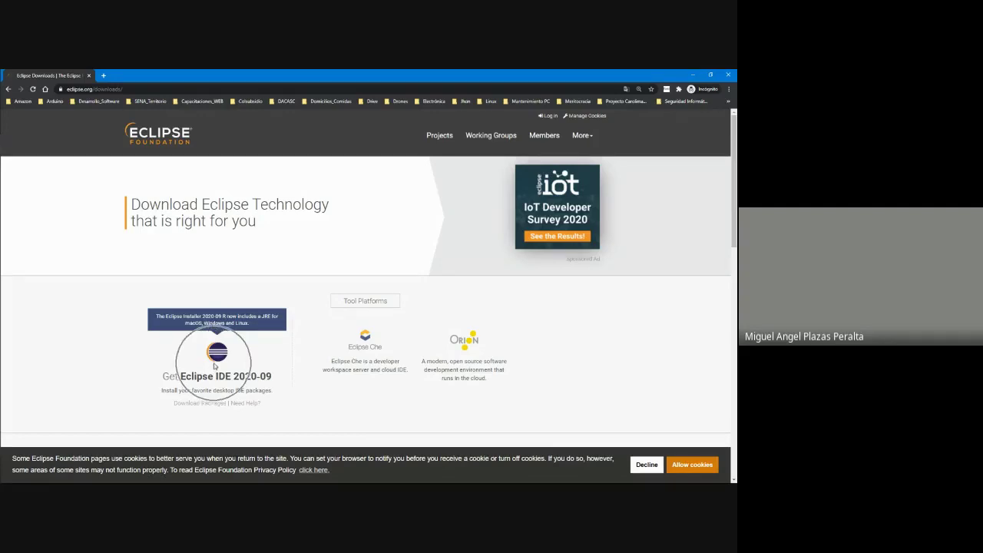
- Highlight the 2020-09 release number, then reopen the Downloads result and accept cookies
scroll(214, 350, "down", 5)
scroll(215, 345, "up", 5)
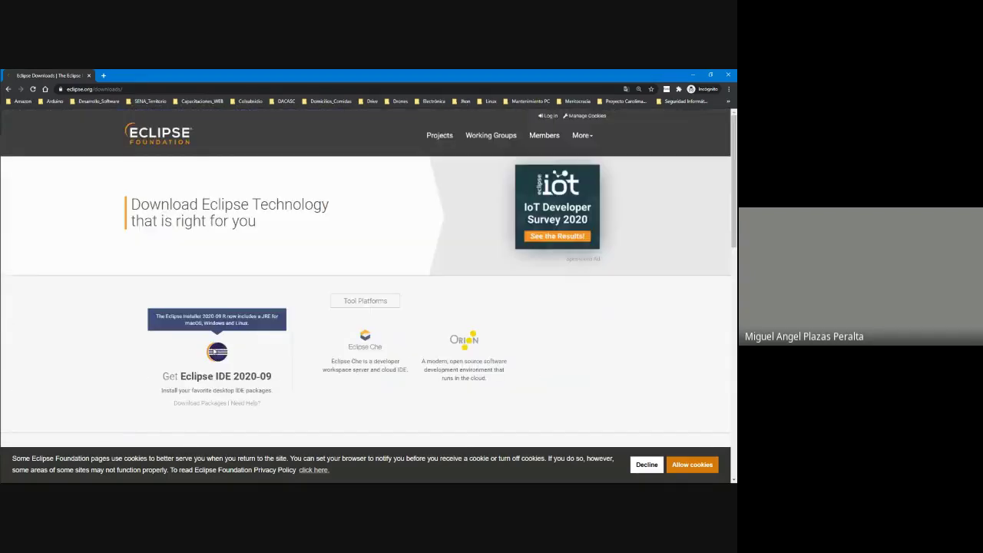
double_click(219, 316)
scroll(219, 315, "down", 3)
scroll(307, 230, "up", 3)
left_click(7, 89)
left_click(154, 201)
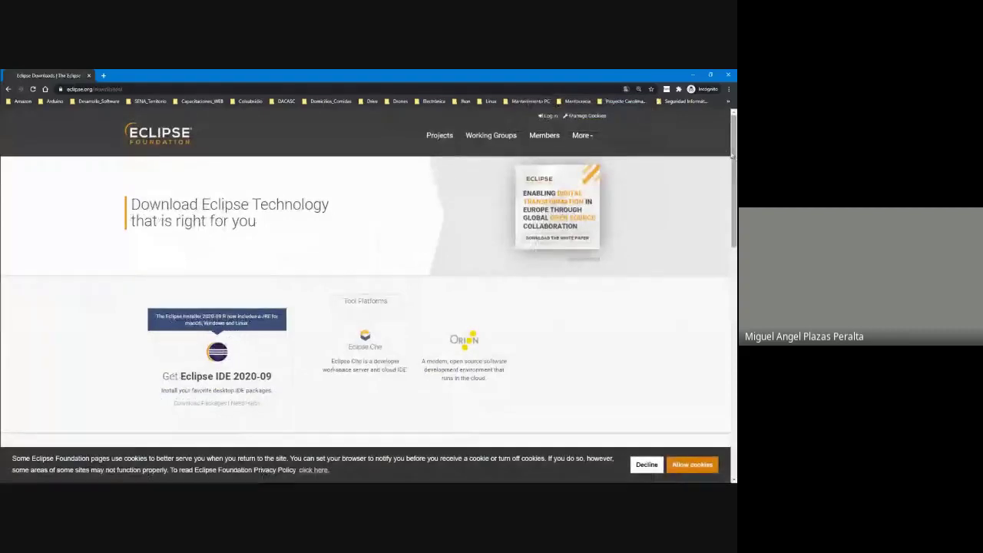
left_click(692, 464)
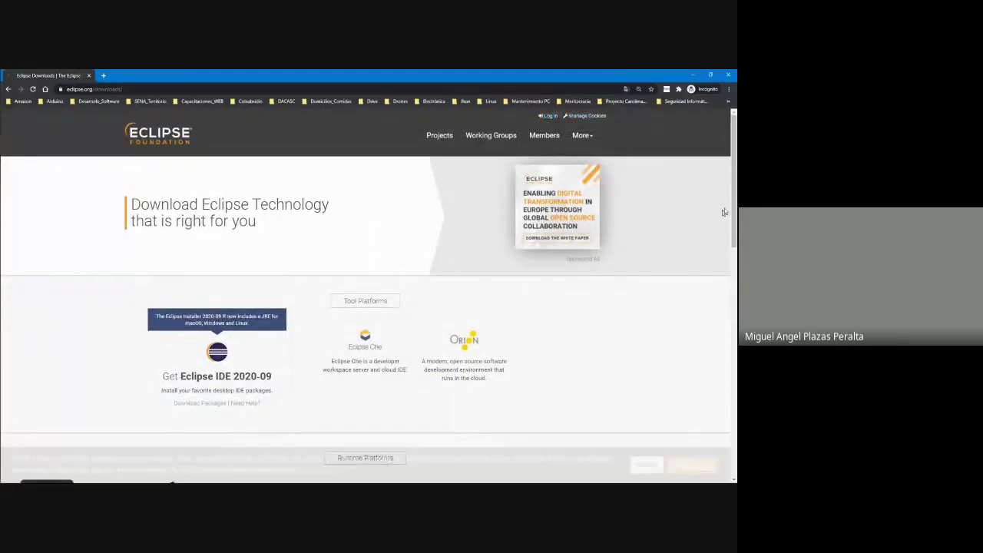
- Highlight 'IDE' and go to the Eclipse IDE 2020-09 Download Packages page
scroll(369, 307, "down", 3)
scroll(726, 283, "down", 3)
scroll(726, 282, "up", 3)
scroll(727, 283, "down", 4)
scroll(726, 283, "up", 10)
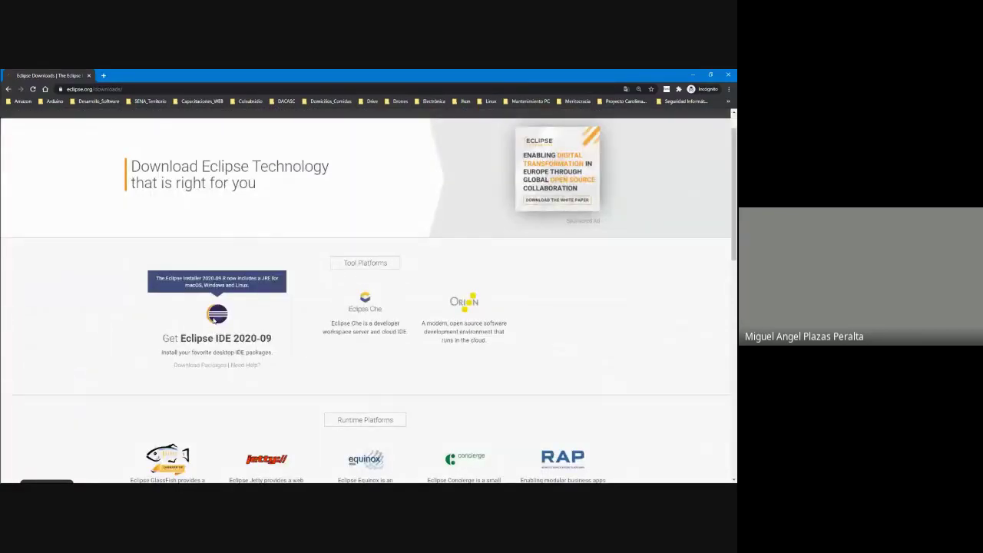
double_click(240, 352)
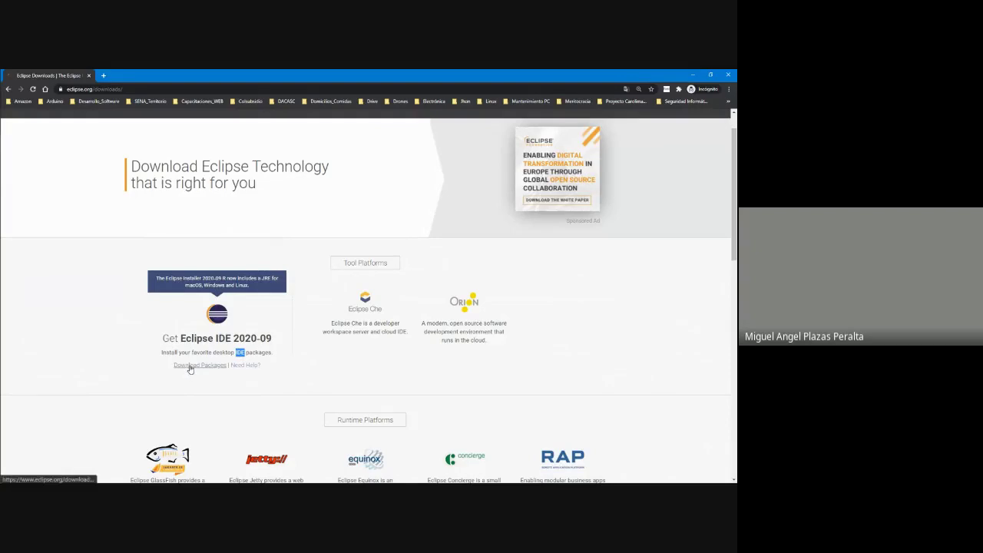
left_click(197, 366)
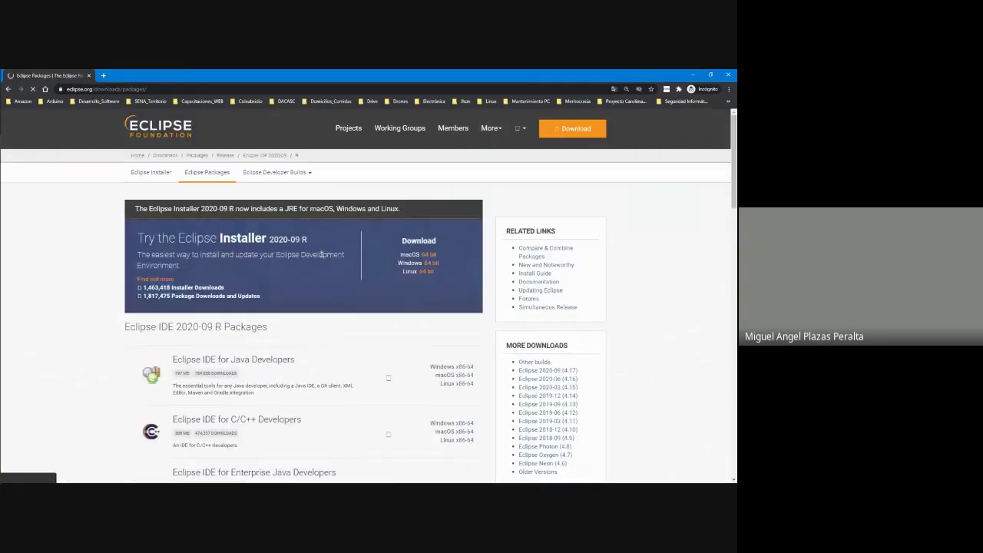
- Try the Windows and Linux 64 bit Eclipse Installer 2020-09 R links on the Packages page
left_click(420, 262)
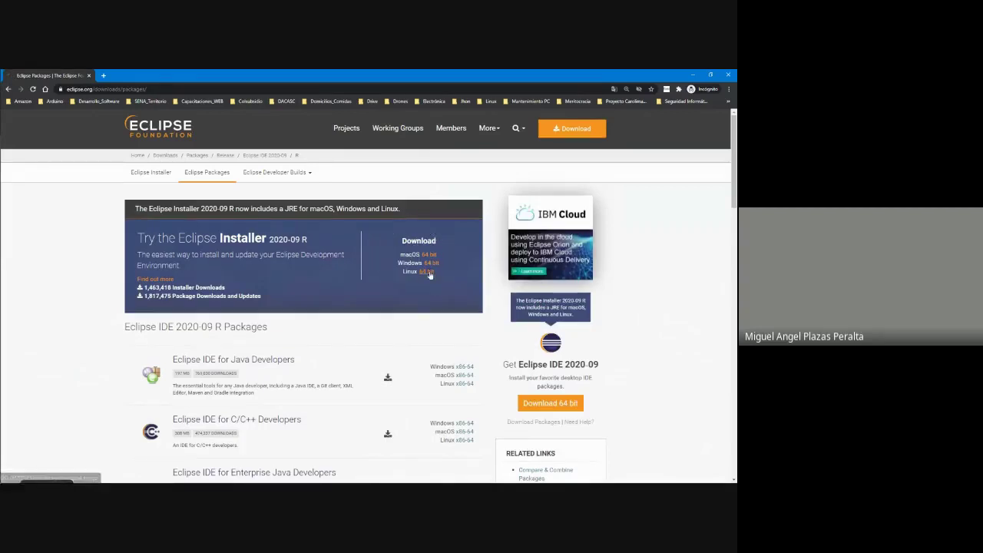
left_click(427, 273)
left_click(427, 274)
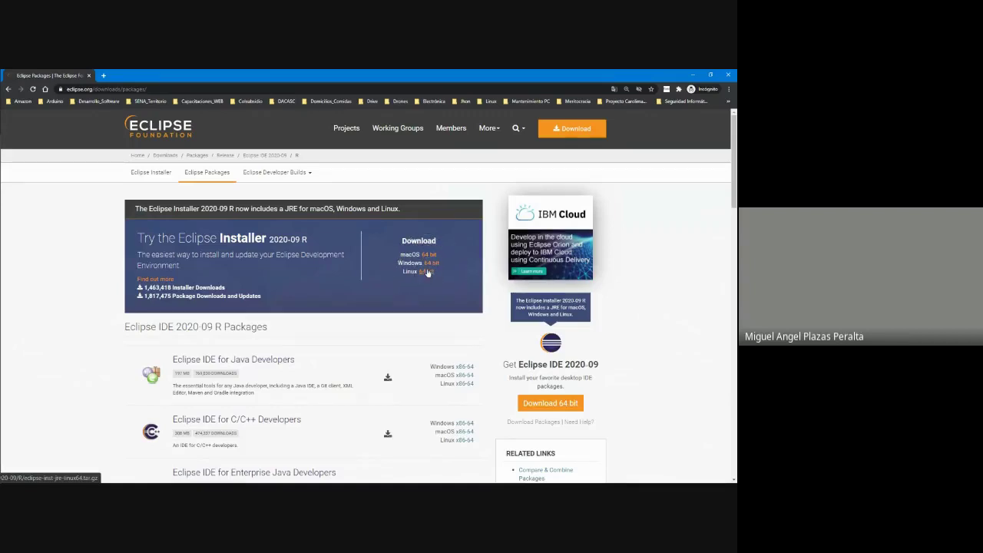
left_click(427, 265)
scroll(427, 268, "down", 10)
scroll(428, 268, "up", 4)
scroll(429, 269, "up", 8)
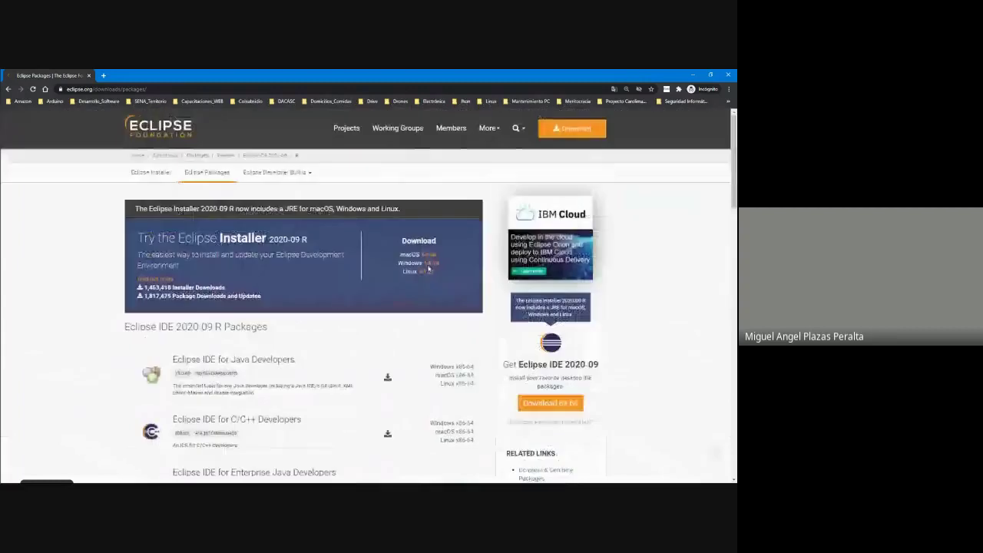
- Retry the Windows 64 bit Eclipse Installer download link several times
left_click(437, 264)
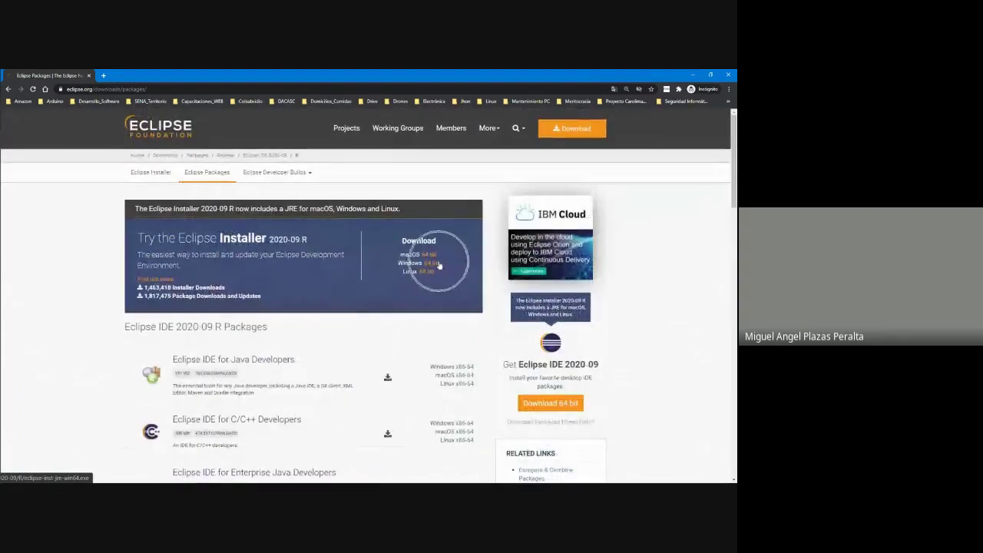
left_click(437, 264)
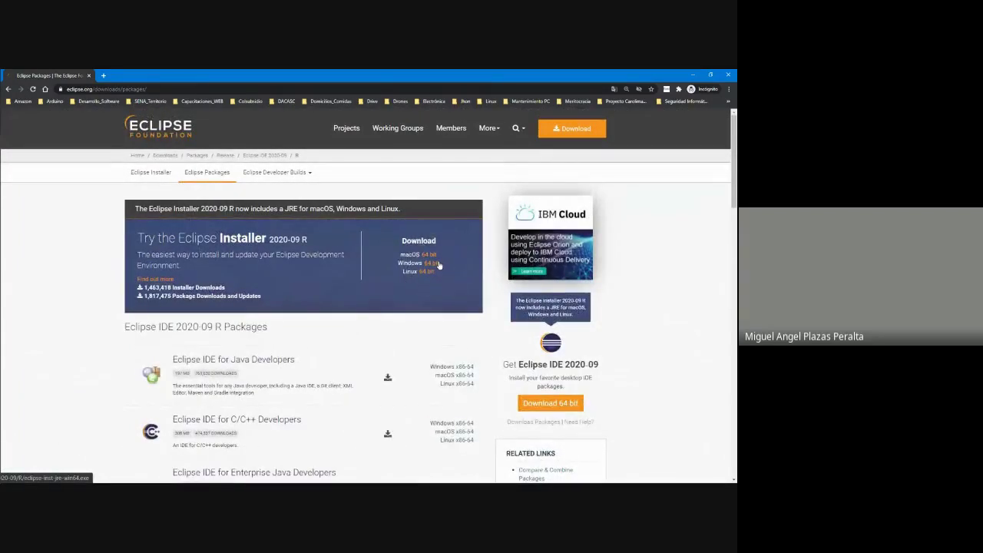
left_click(441, 265)
scroll(454, 278, "down", 20)
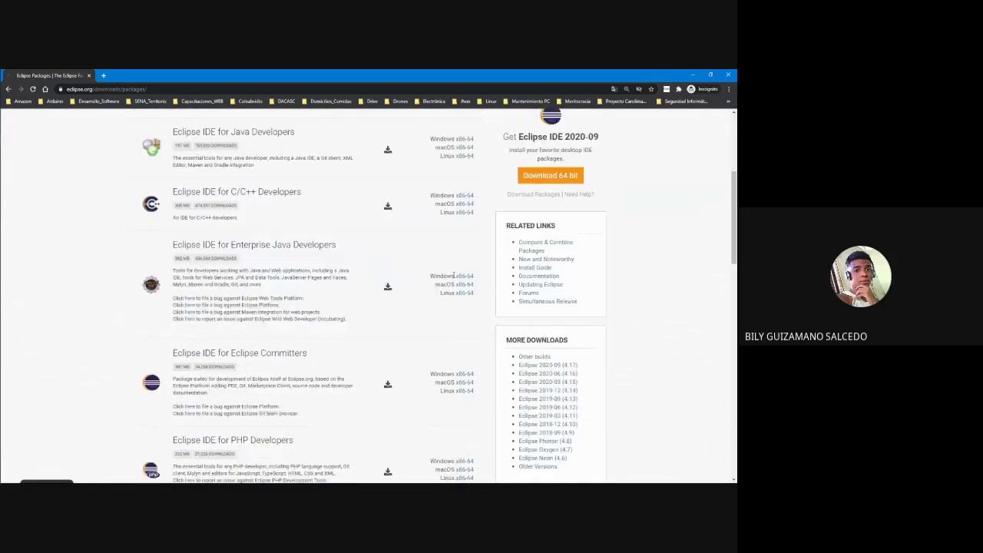
scroll(454, 278, "up", 8)
scroll(454, 278, "up", 10)
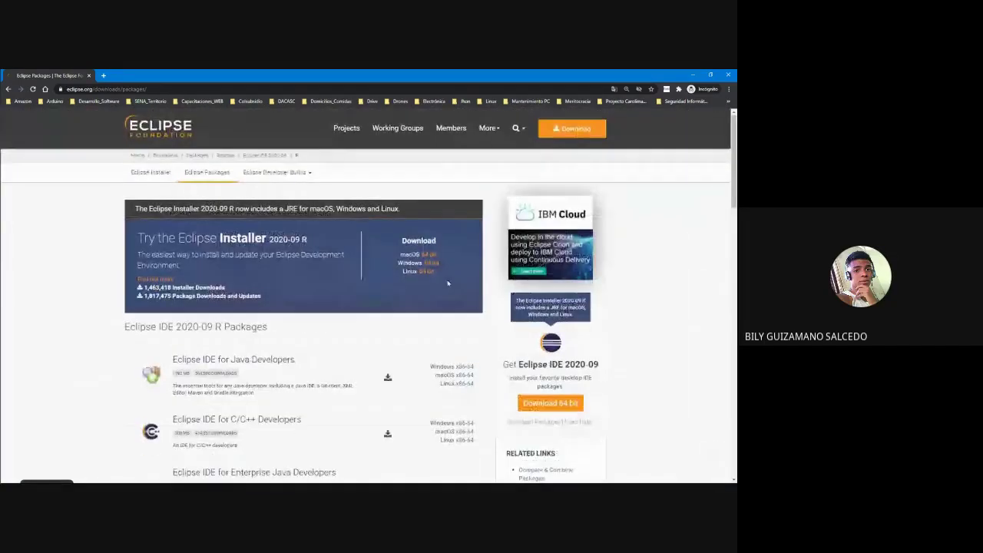
- Search DuckDuckGo for 'eclipse ide for 32 bits' and open the Eclipse IDE for Java Developers result
left_click(103, 76)
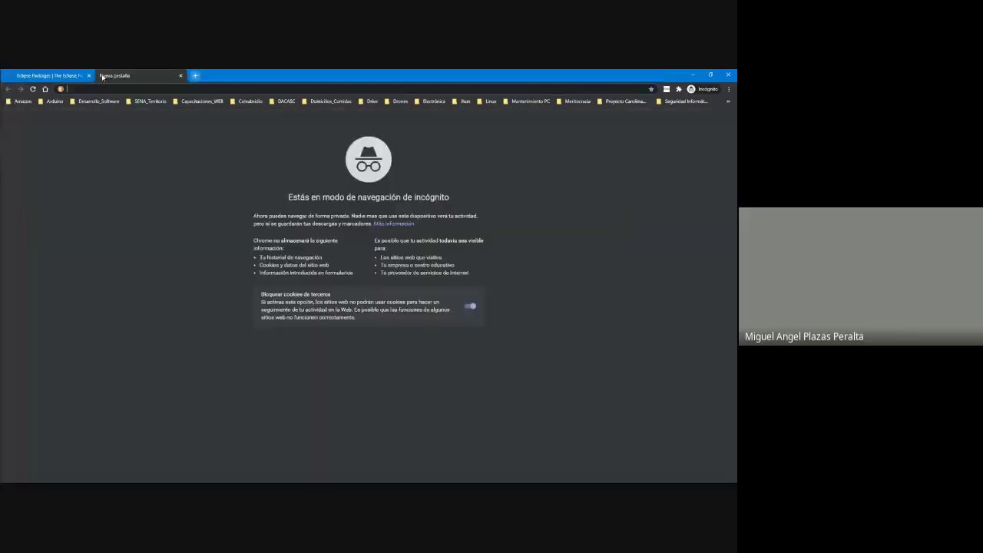
type("eclipse ide")
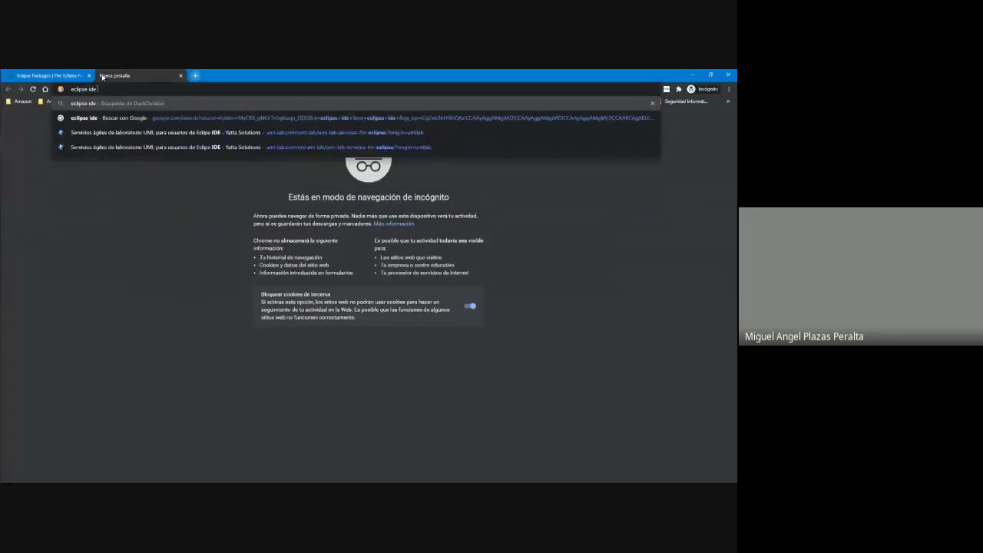
type(" for 32 bits")
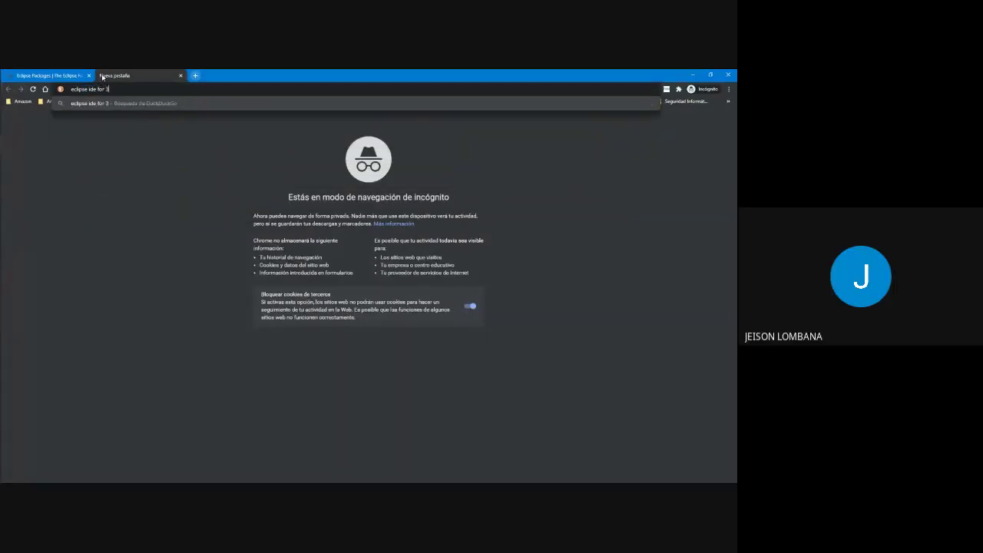
key("Return")
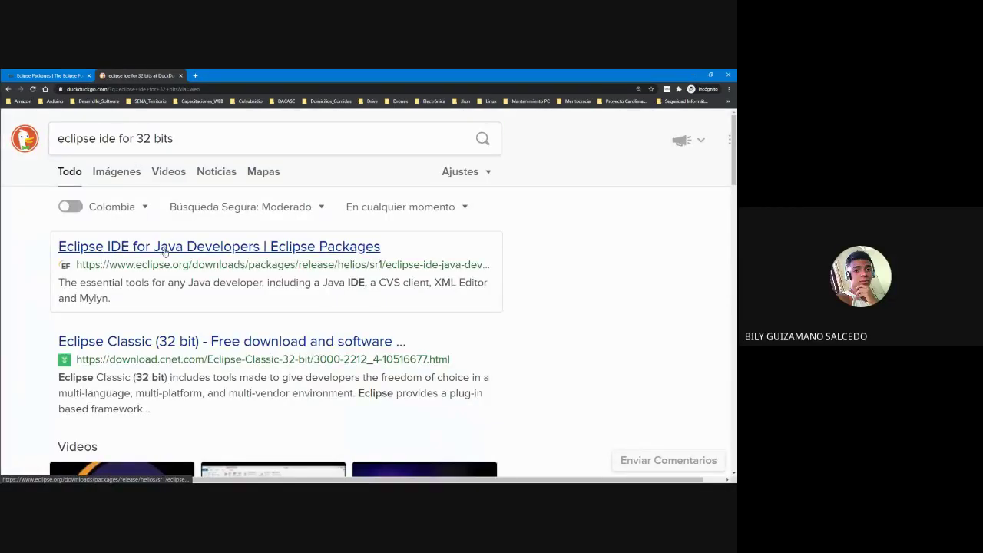
left_click(164, 251)
left_click(164, 252)
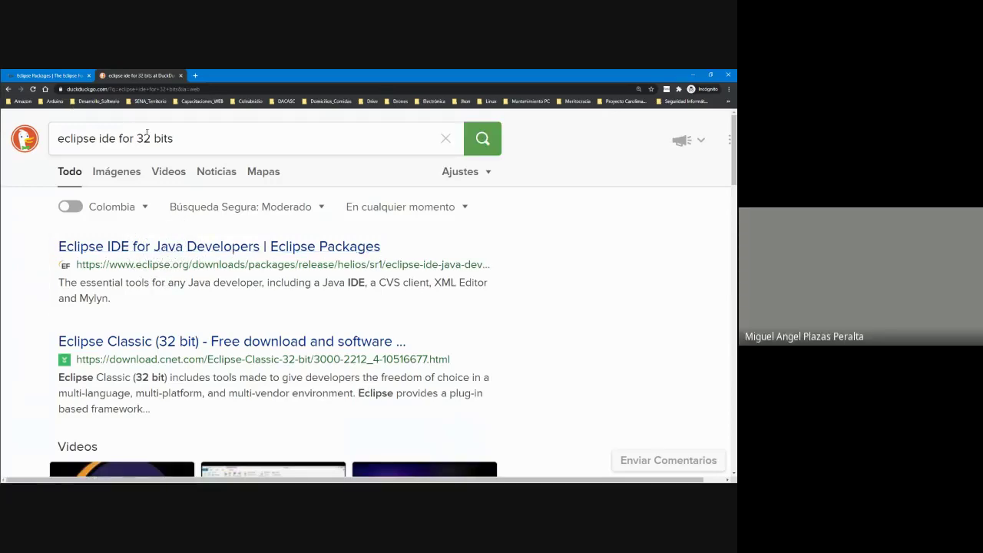
- Replace the query with 'google' and open Google's home page from the results
key("ctrl+a")
key("ctrl+c")
key("BackSpace")
type("google")
key("Return")
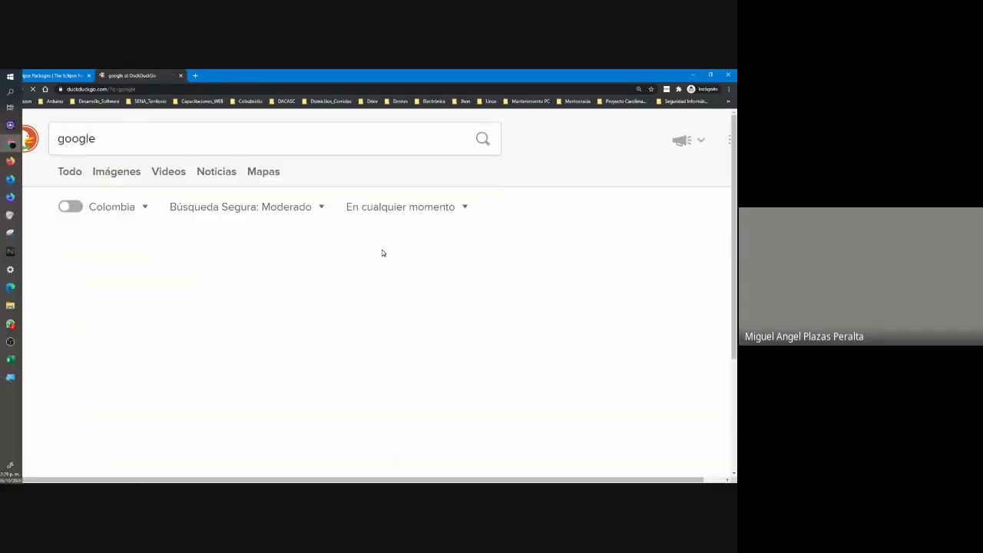
left_click(77, 247)
- Paste 'eclipse ide for 32 bits' into Google's search box and run the search
left_click(335, 253)
key("ctrl+v")
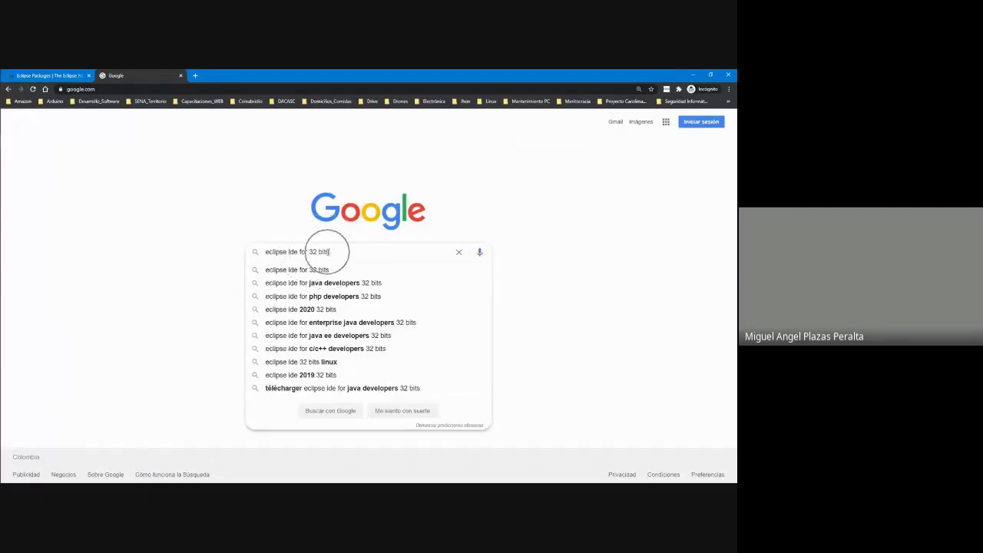
key("Return")
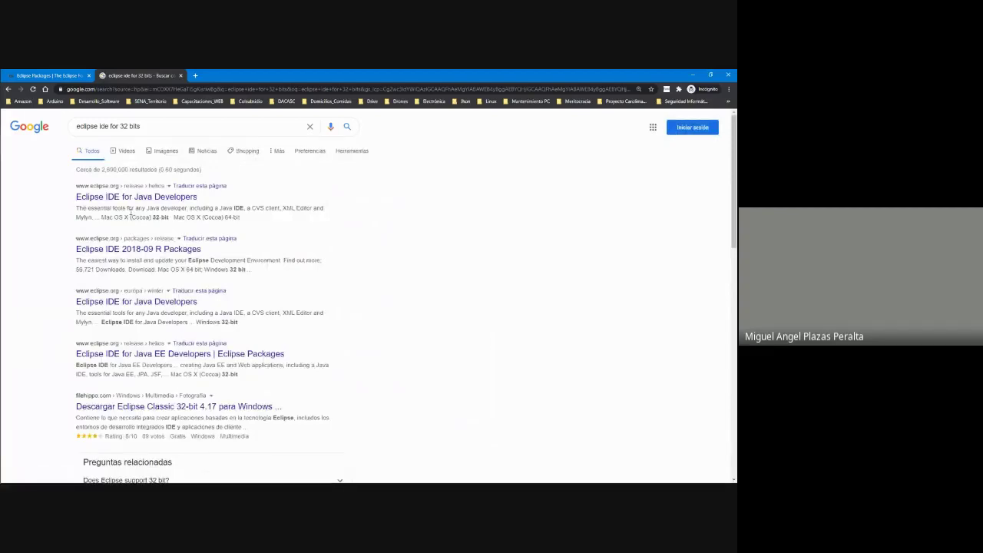
- Open the Eclipse IDE for Java Developers result in a new tab, view it, and return
right_click(133, 199)
left_click(163, 203)
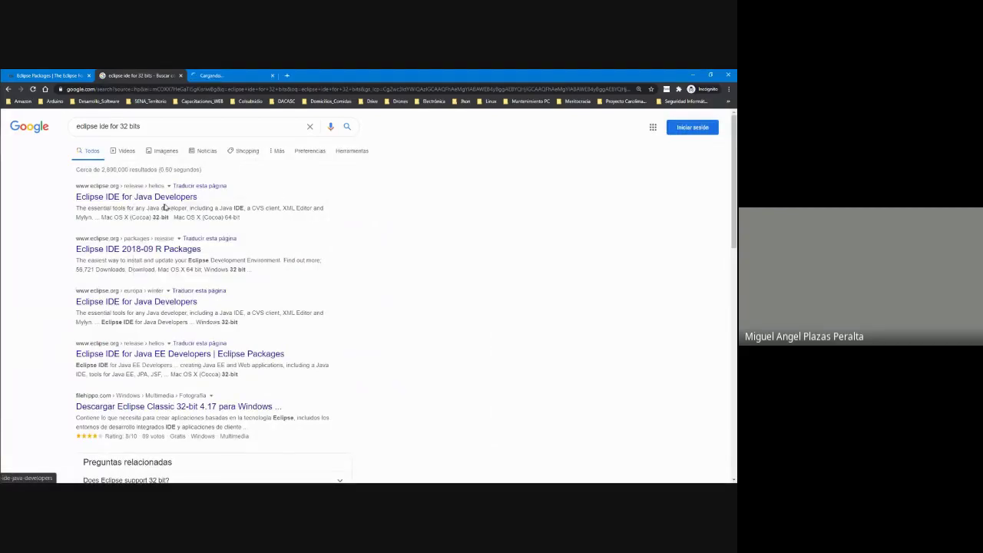
left_click(230, 76)
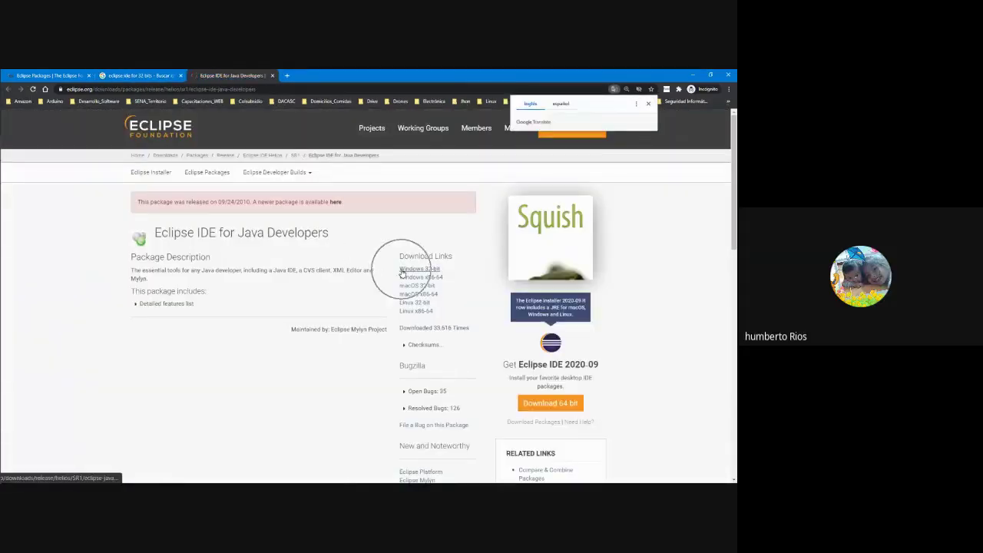
left_click(109, 73)
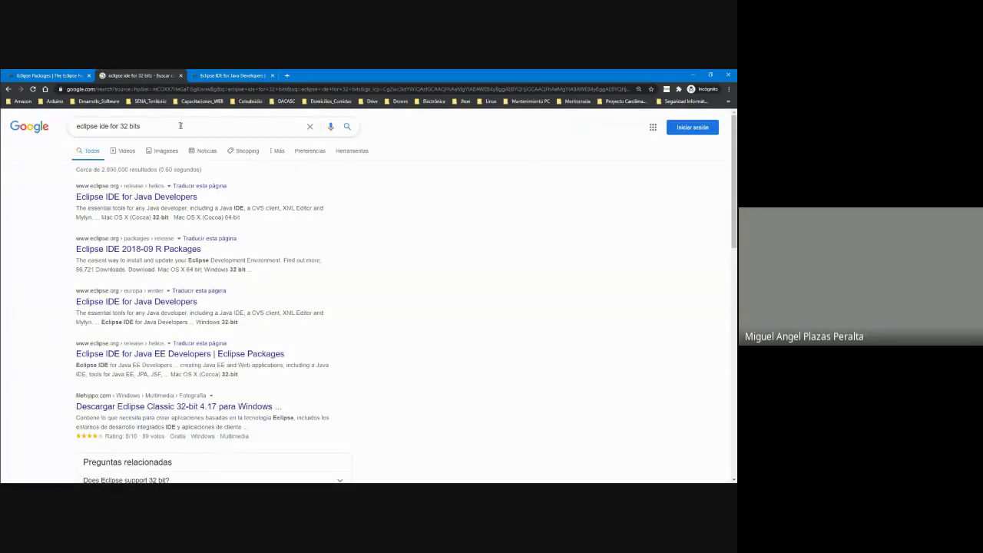
- Clear the query, go to Google's home page and paste 'eclipse ide for 32 bits' again
triple_click(149, 123)
key("ctrl+c")
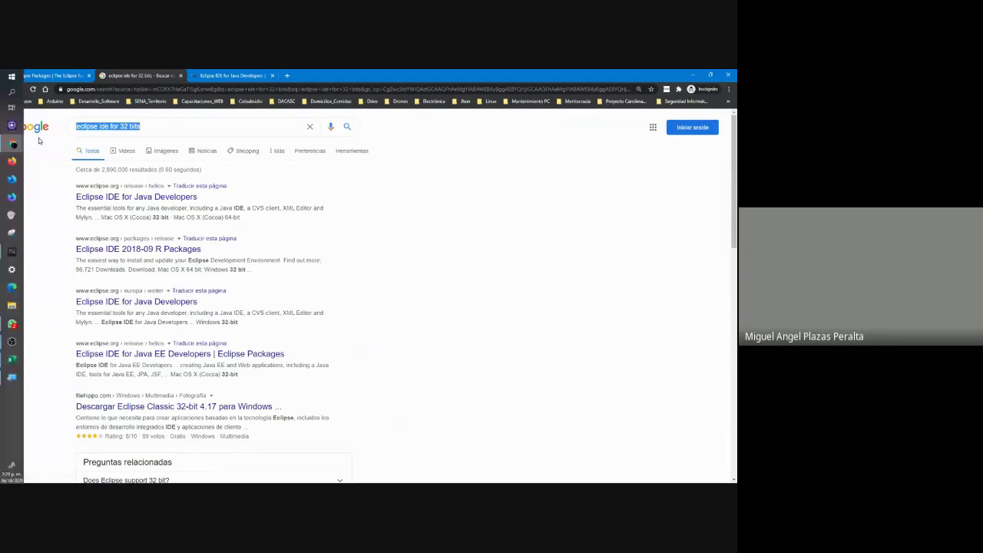
key("BackSpace")
left_click(40, 128)
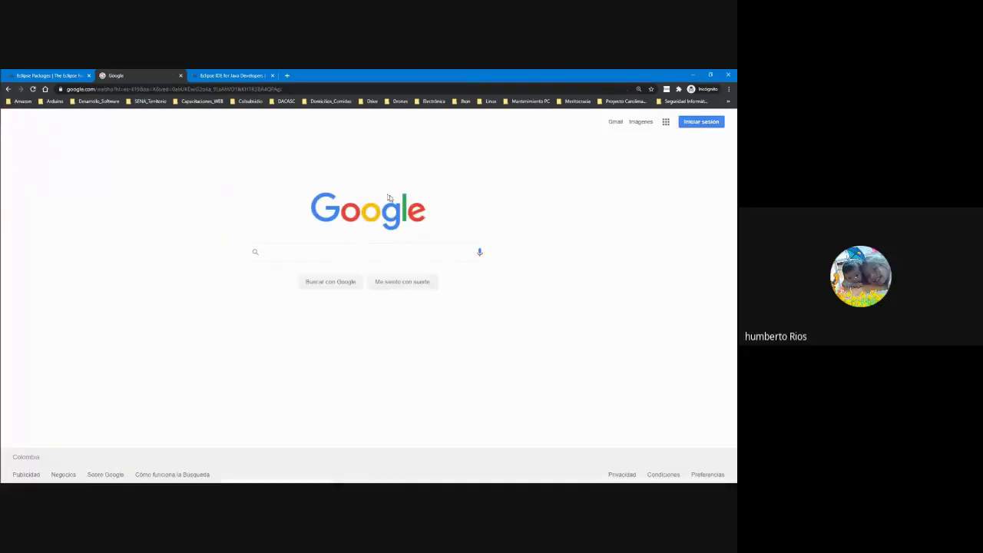
left_click(332, 249)
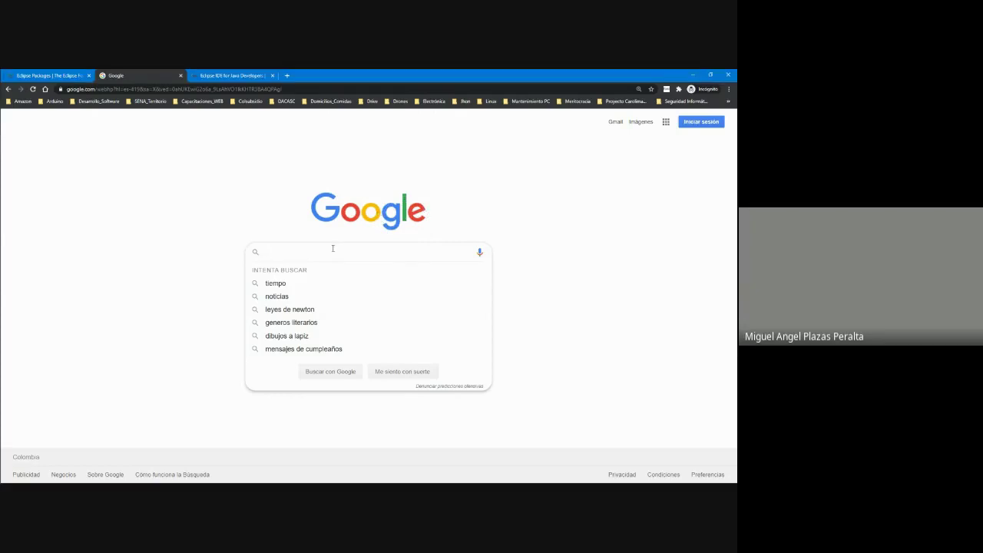
key("ctrl+v")
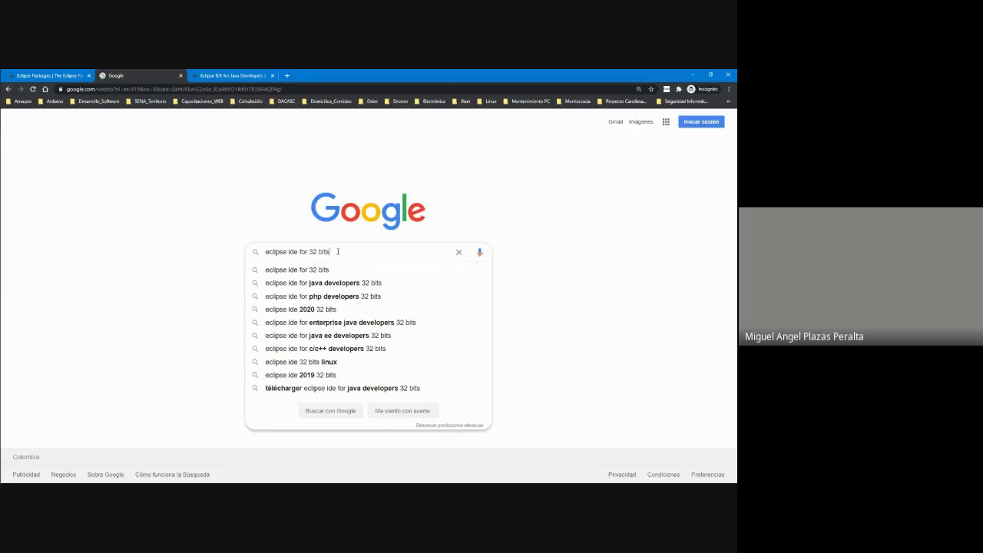
- Rerun the Google search for 'eclipse ide for 32 bits' with Buscar con Google
key("ctrl+a")
key("Escape")
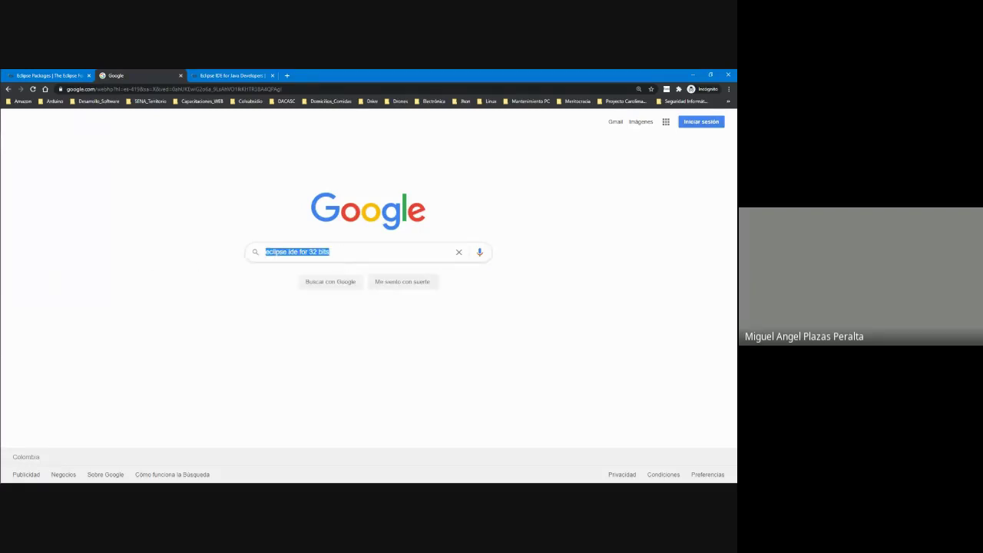
key("alt+Tab")
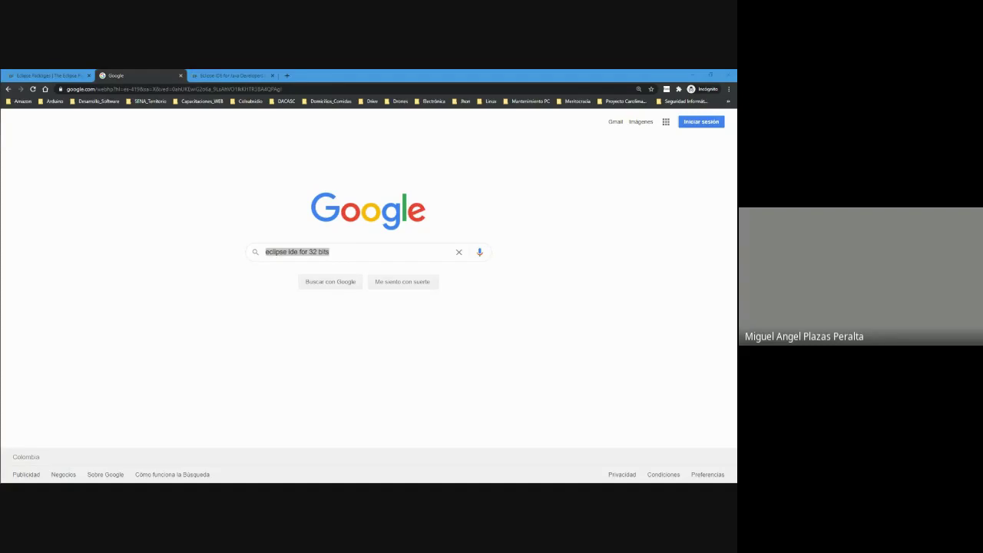
left_click(348, 256)
double_click(343, 253)
left_click(576, 318)
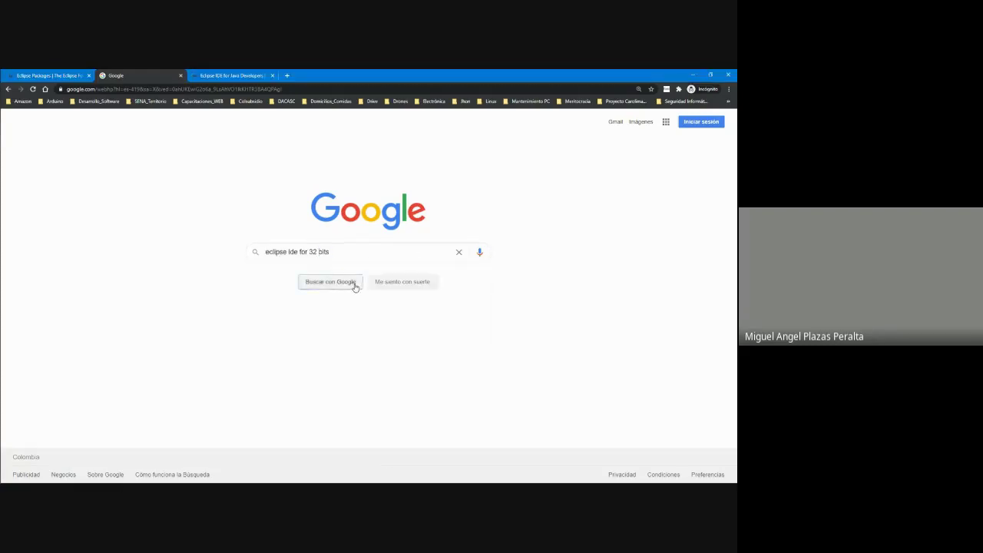
left_click(355, 284)
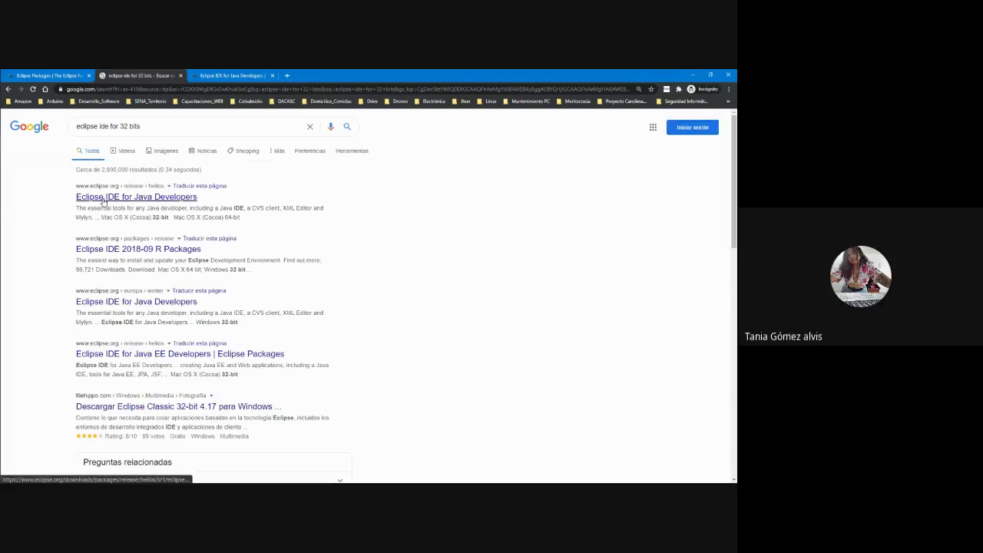
- Open the Eclipse IDE for Java Developers package page and select its web address
left_click(107, 198)
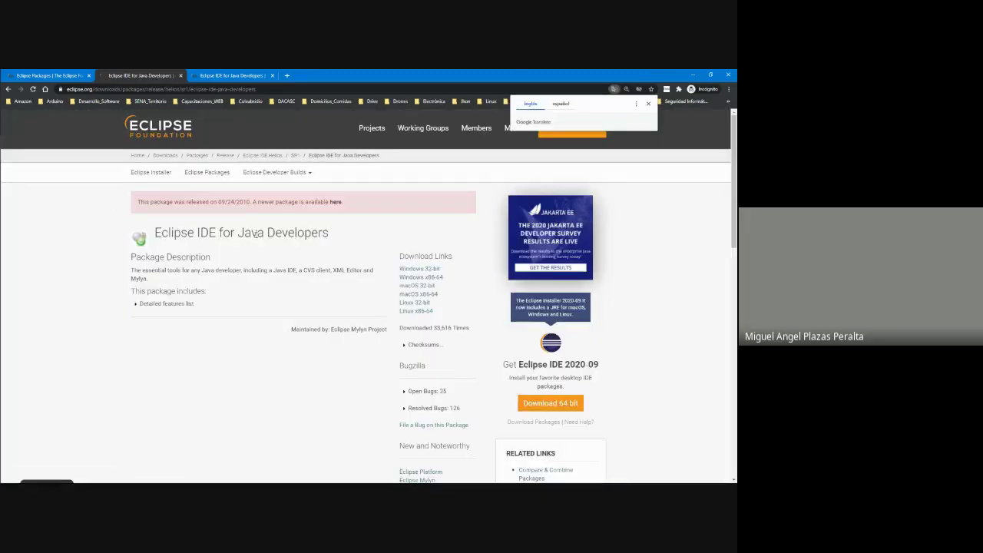
left_click(164, 89)
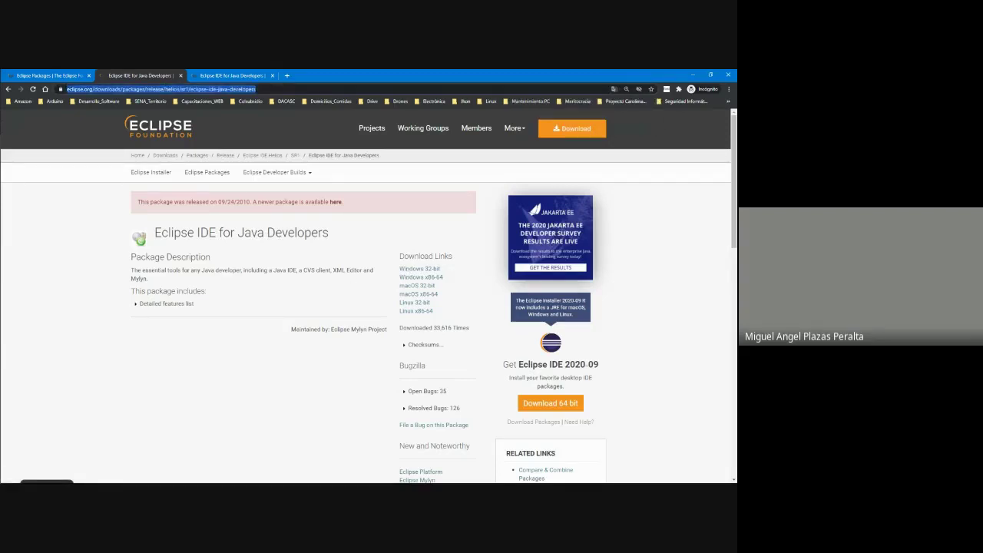
key("alt+Tab")
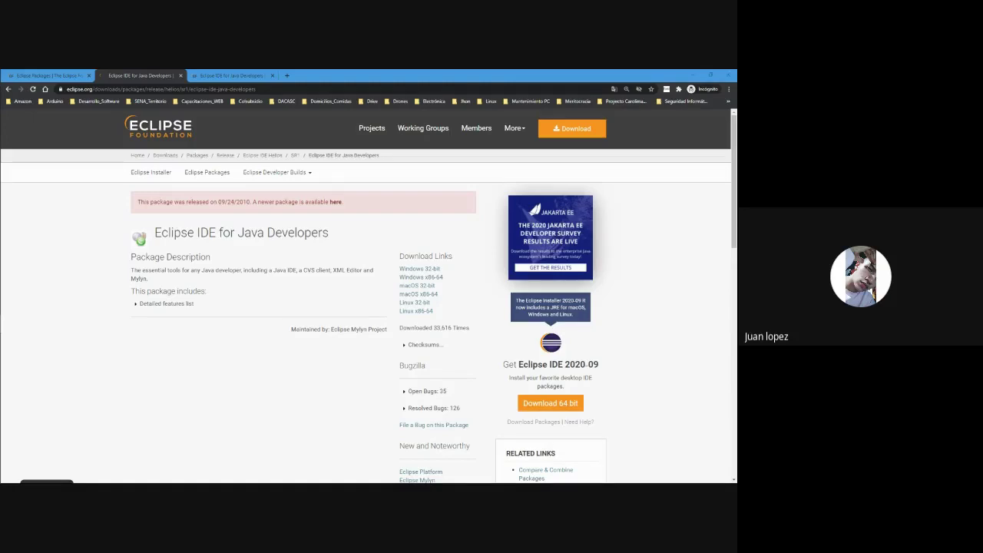
- Minimise the extra window, close the Eclipse profile tab, and open the Eclipse Downloads result
left_click(83, 72)
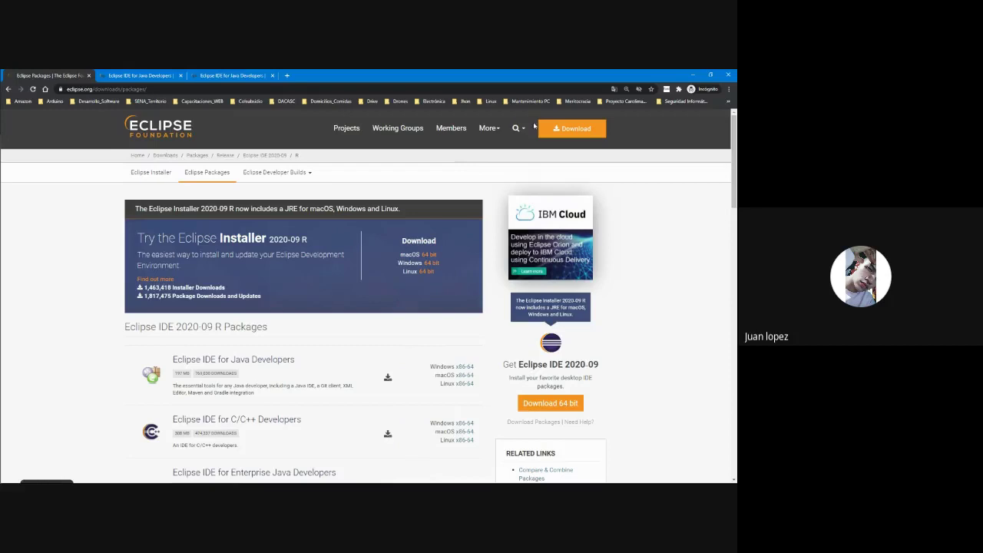
left_click(692, 76)
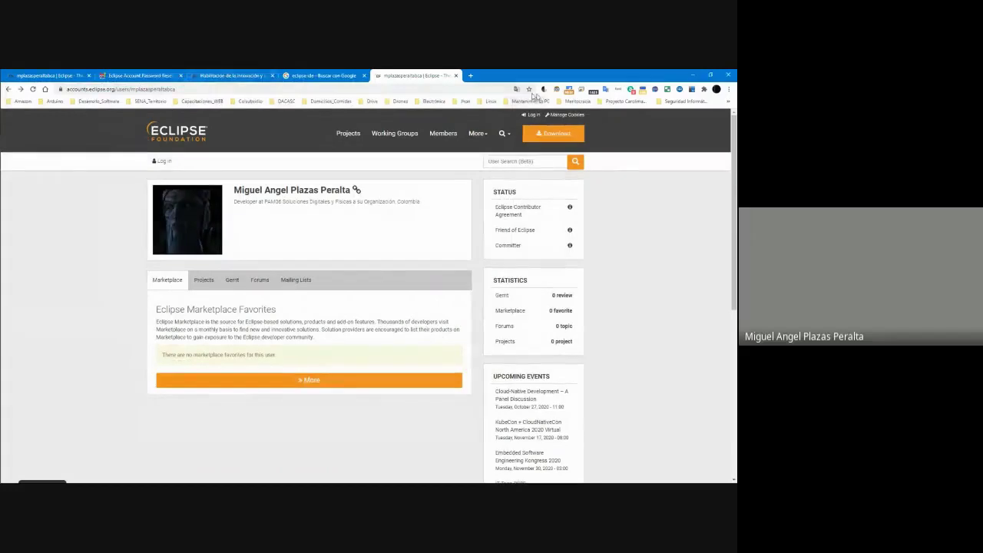
left_click(456, 76)
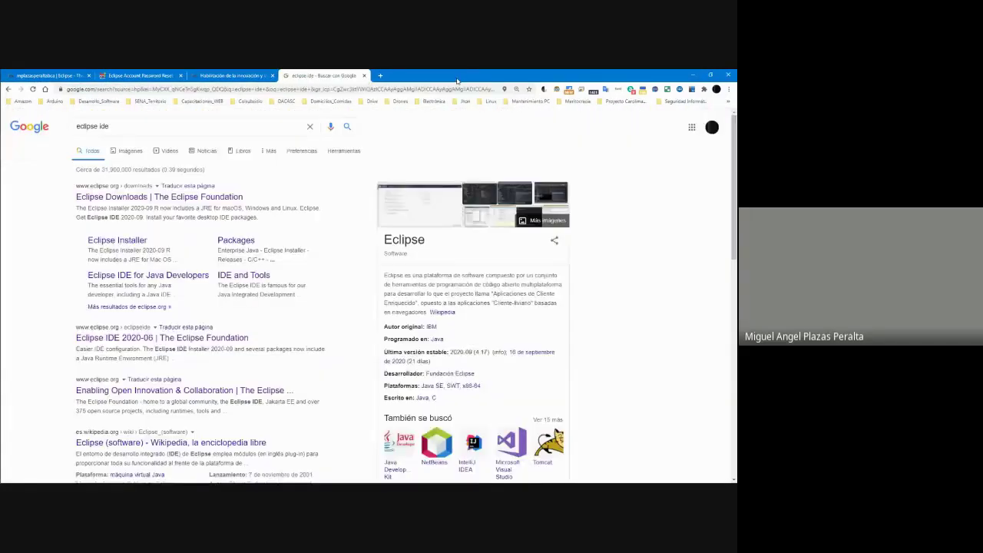
left_click(141, 198)
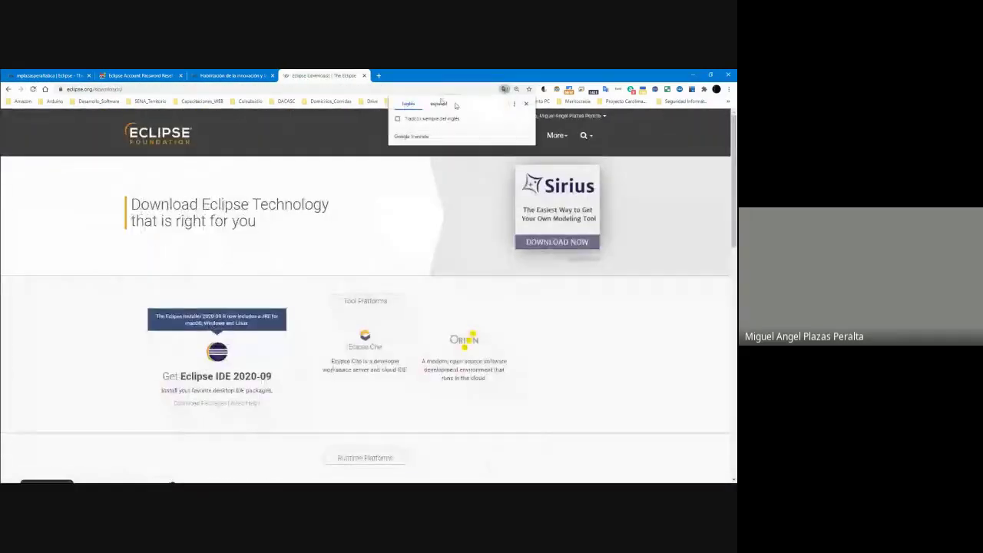
- Rerun the eclipse ide search and reopen eclipse.org/downloads, checking the signed-in account menu
left_click(9, 90)
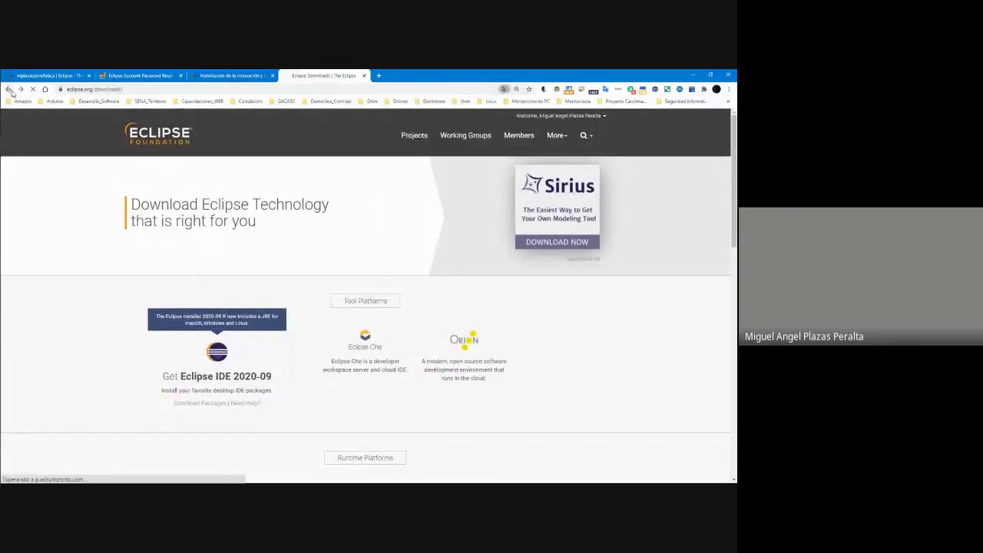
left_click(177, 126)
key("Return")
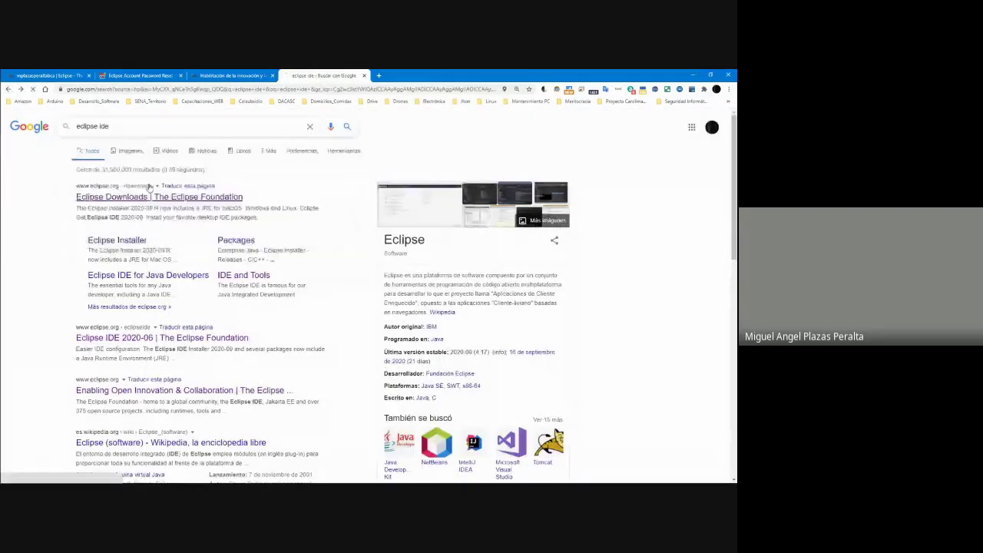
left_click(148, 196)
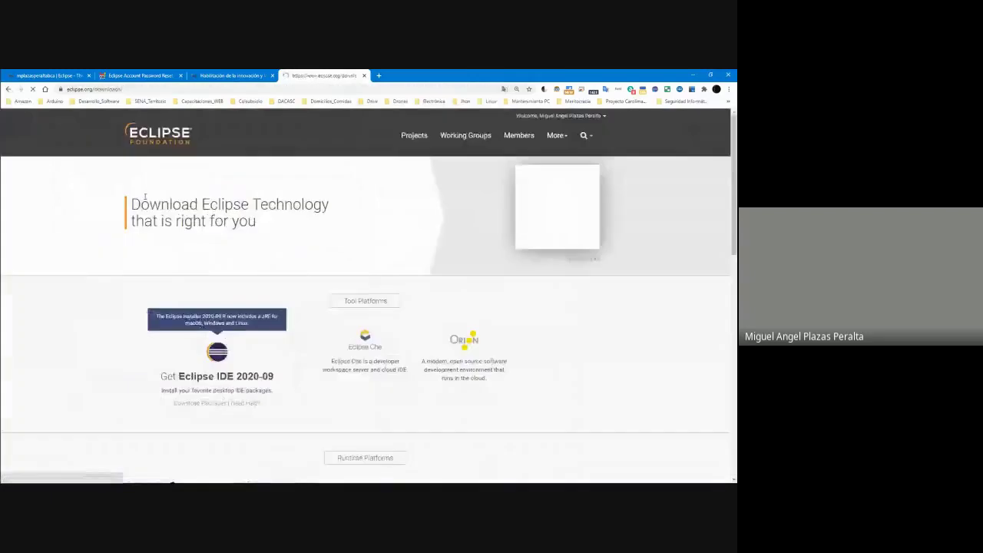
left_click(588, 115)
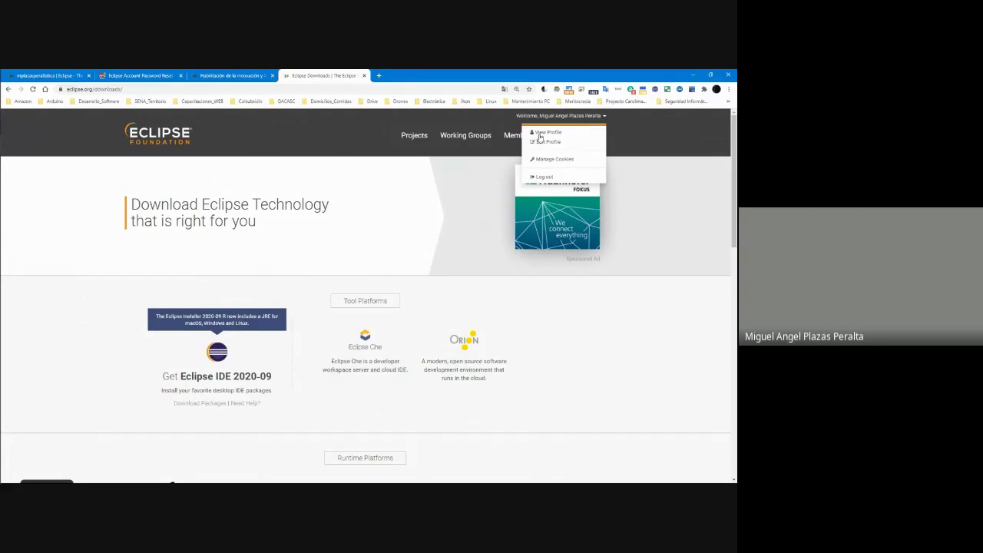
left_click(686, 141)
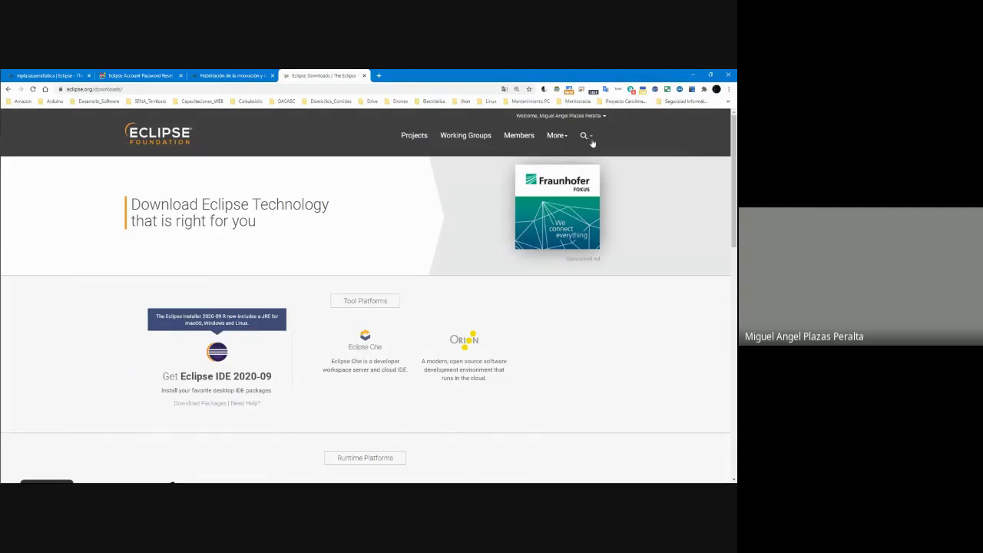
- Reopen the Eclipse downloads page and go to Download Packages for Eclipse IDE 2020-09
scroll(536, 282, "down", 3)
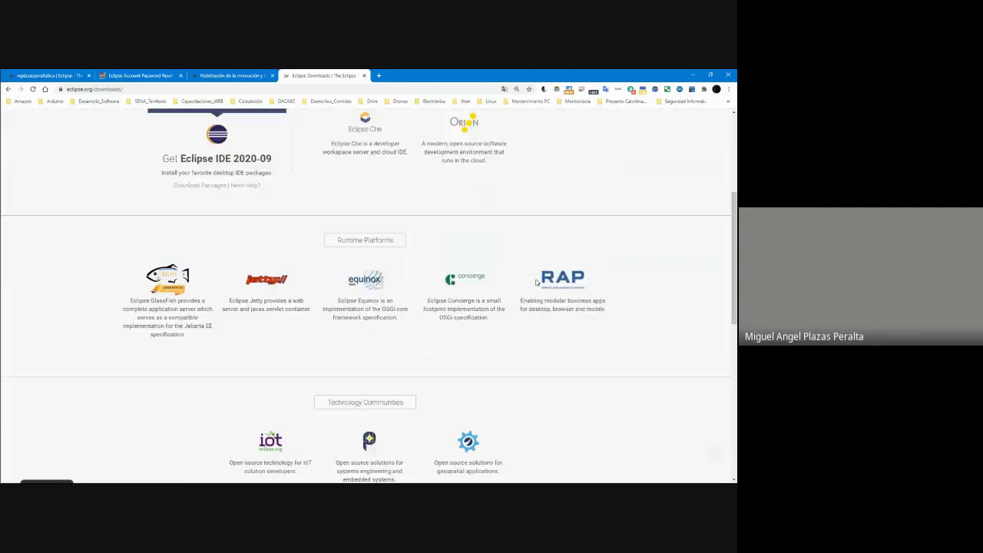
scroll(536, 283, "up", 3)
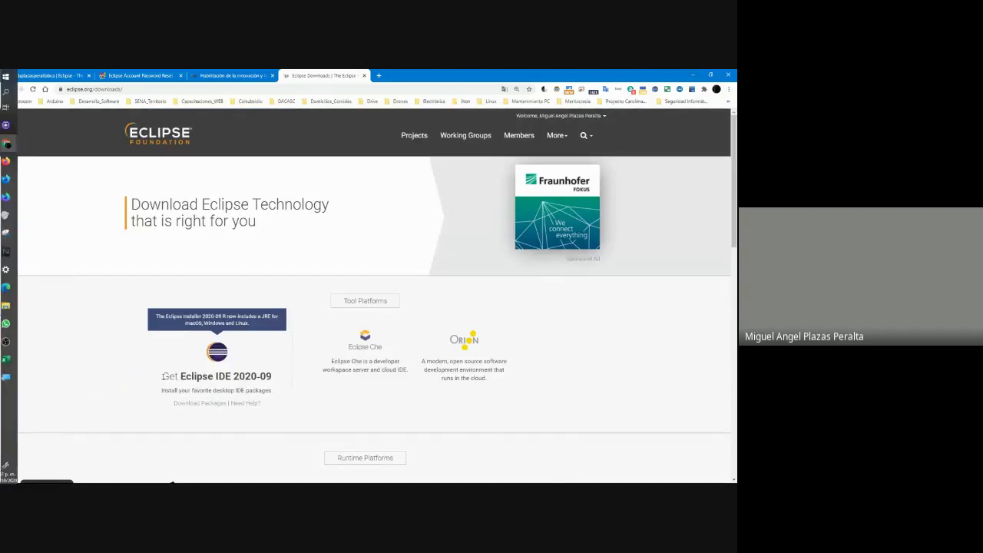
left_click(211, 374)
left_click(214, 408)
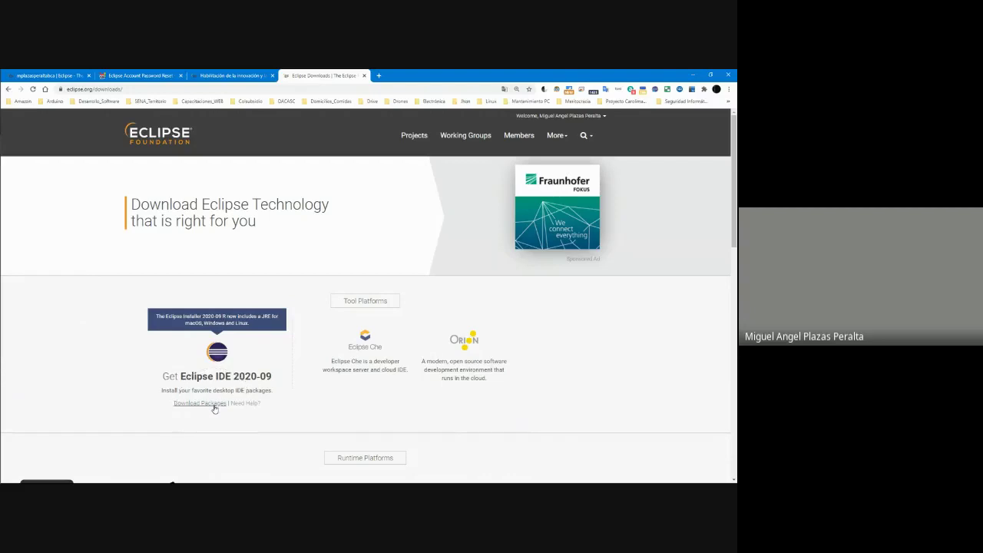
left_click(8, 89)
left_click(152, 196)
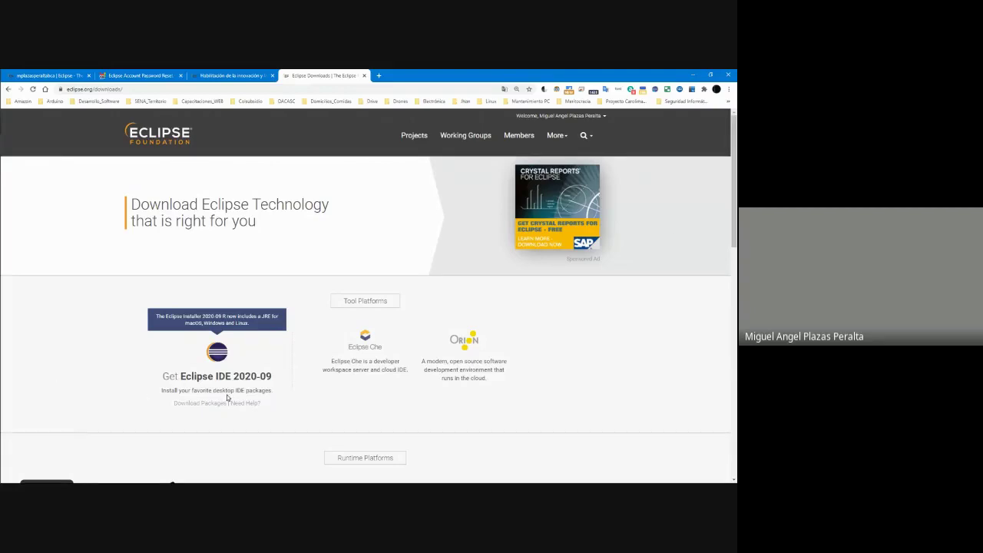
left_click(208, 409)
- Open the Eclipse IDE 2020-09 R packages page and try the Windows 64 bit installer link
left_click(208, 407)
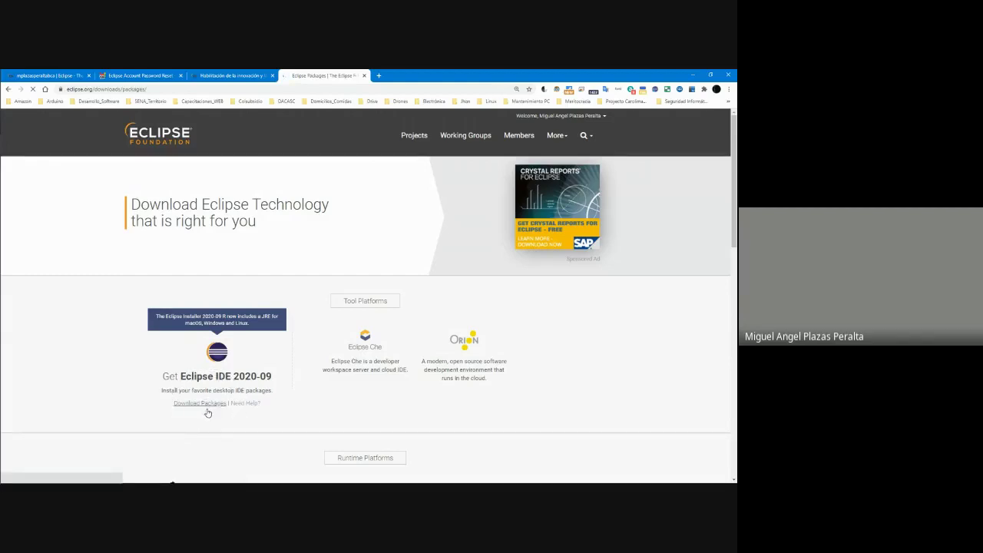
scroll(240, 357, "down", 3)
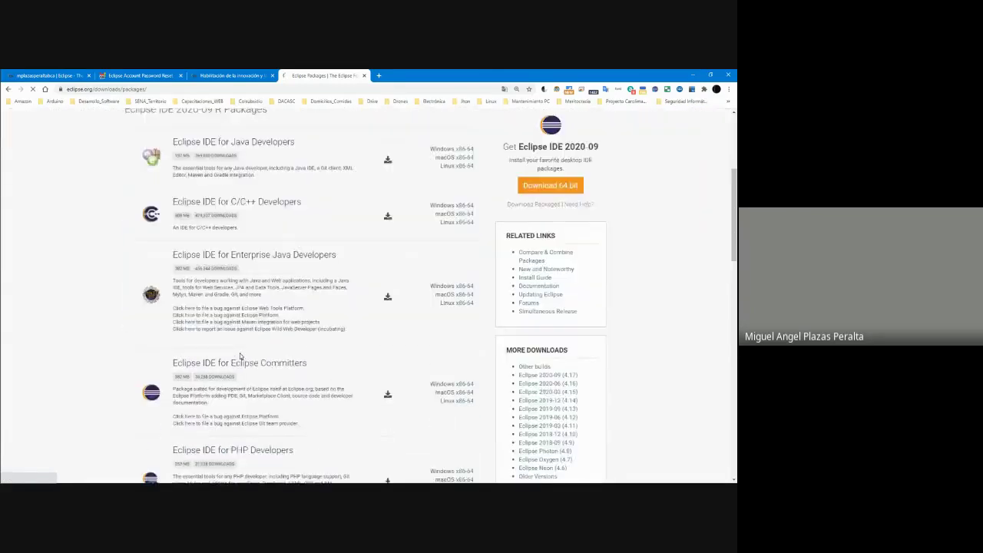
scroll(240, 356, "up", 3)
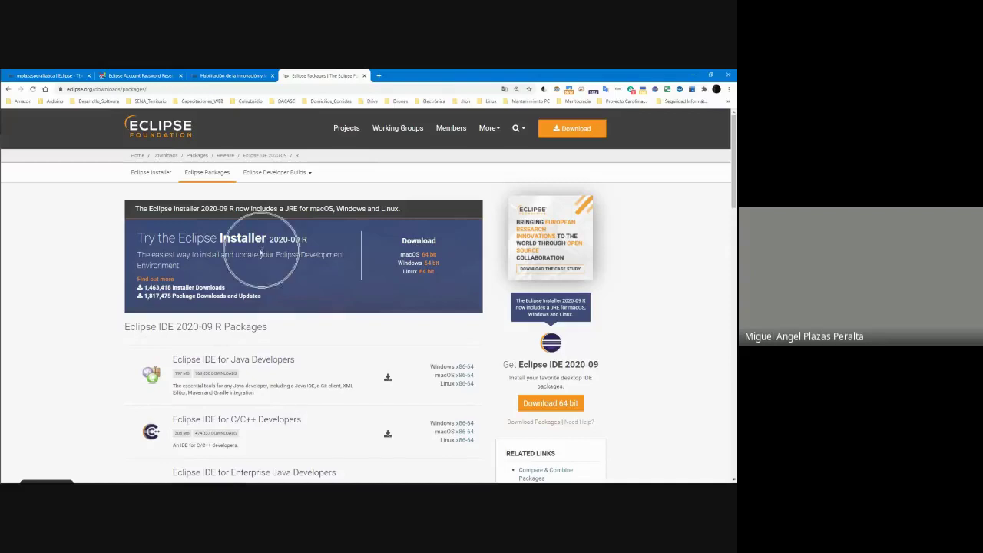
left_click(427, 264)
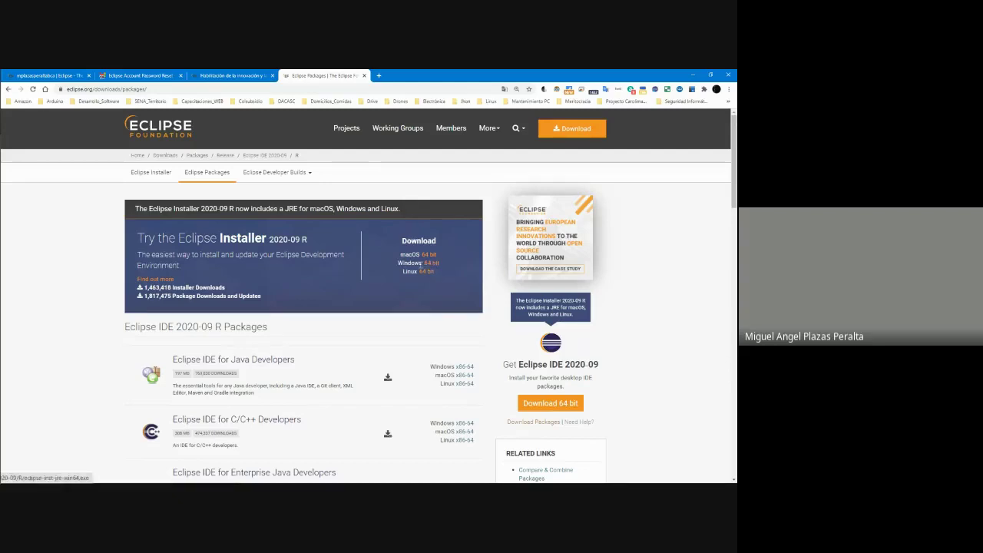
left_click(428, 275)
left_click(428, 278)
- Open the Linux 64 bit installer mirror page, click its file link, then return to Packages
left_click(428, 277)
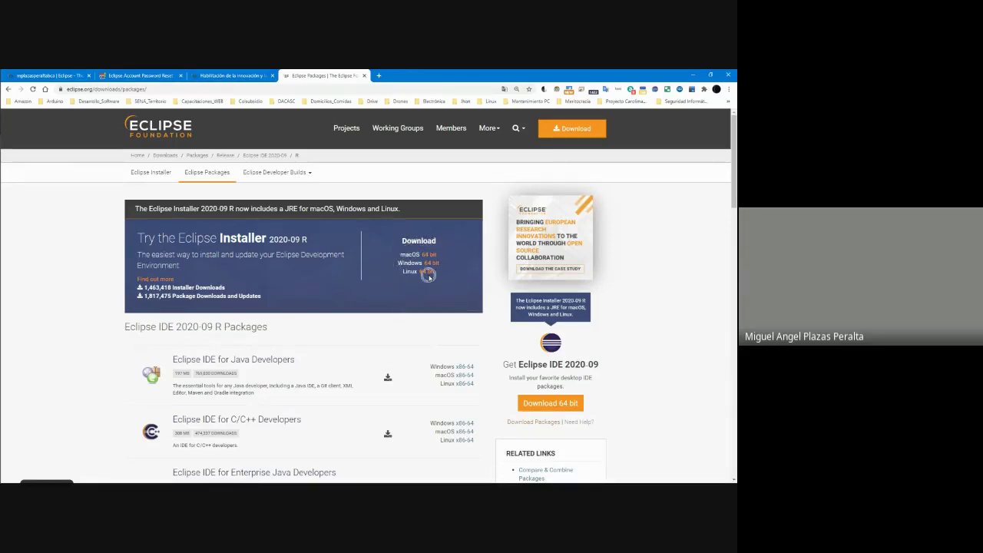
left_click(428, 278)
left_click(428, 278)
left_click(429, 277)
left_click(428, 278)
left_click(429, 276)
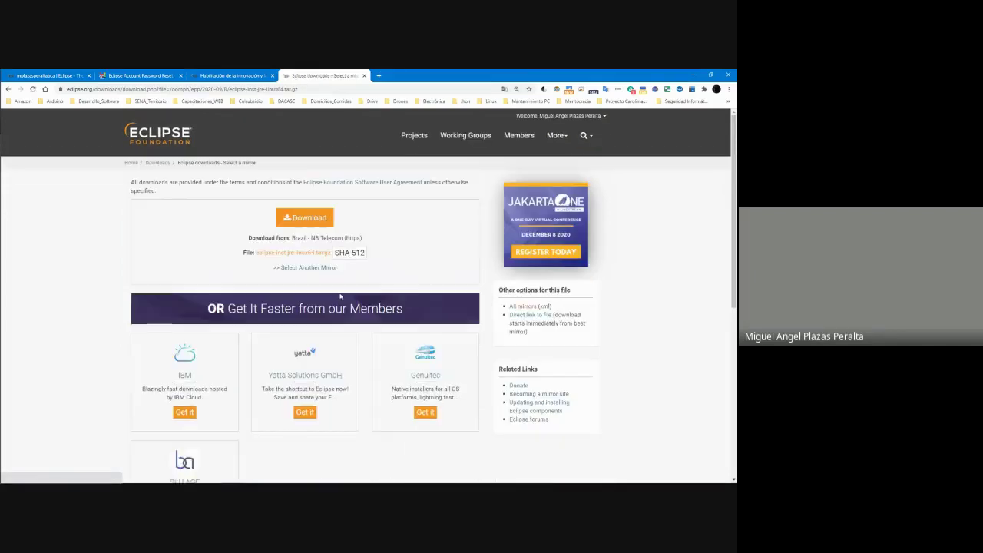
scroll(341, 297, "down", 4)
scroll(340, 295, "down", 2)
scroll(340, 295, "up", 8)
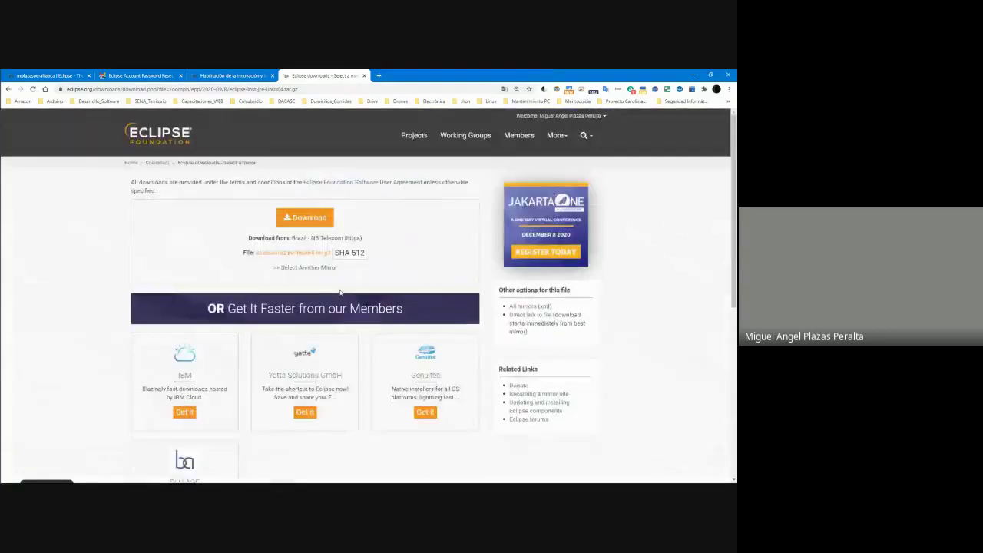
left_click(323, 253)
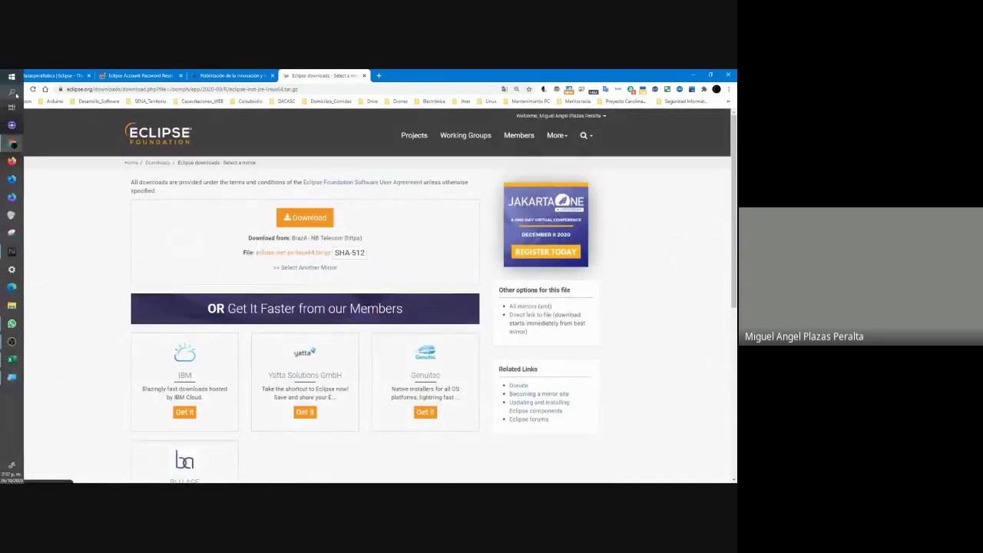
left_click(7, 89)
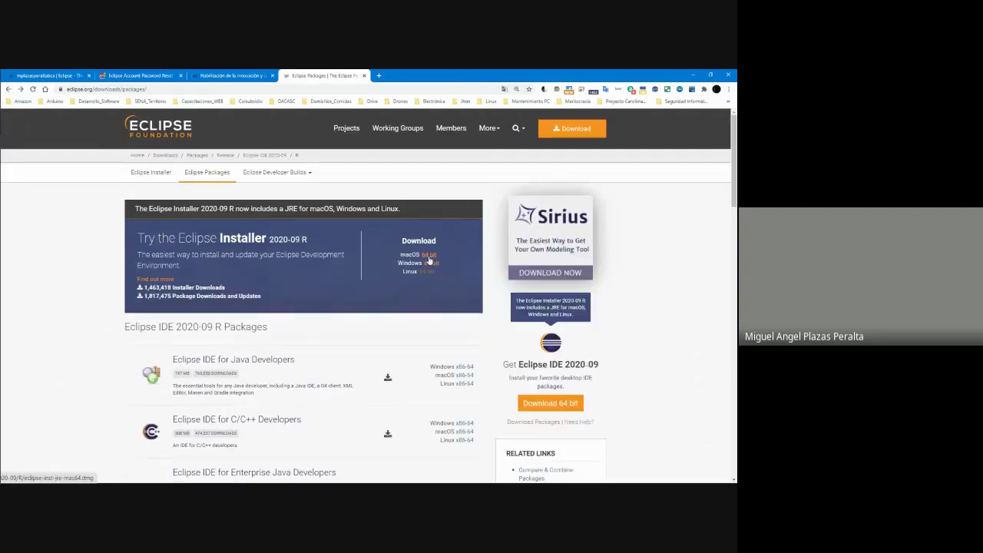
- Open the Windows 64 bit installer link, then go back to the Eclipse Downloads page
left_click(430, 264)
left_click(430, 263)
left_click(429, 263)
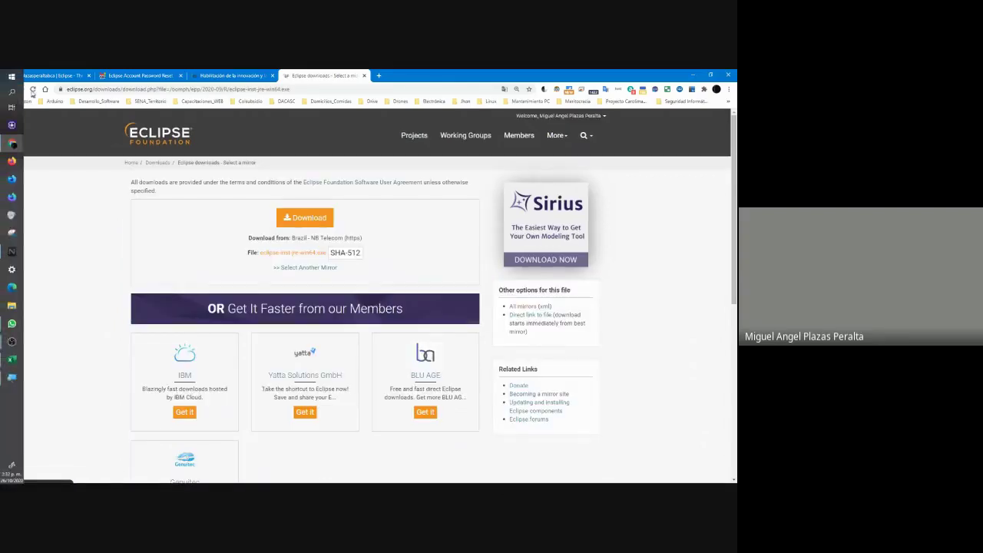
left_click(9, 89)
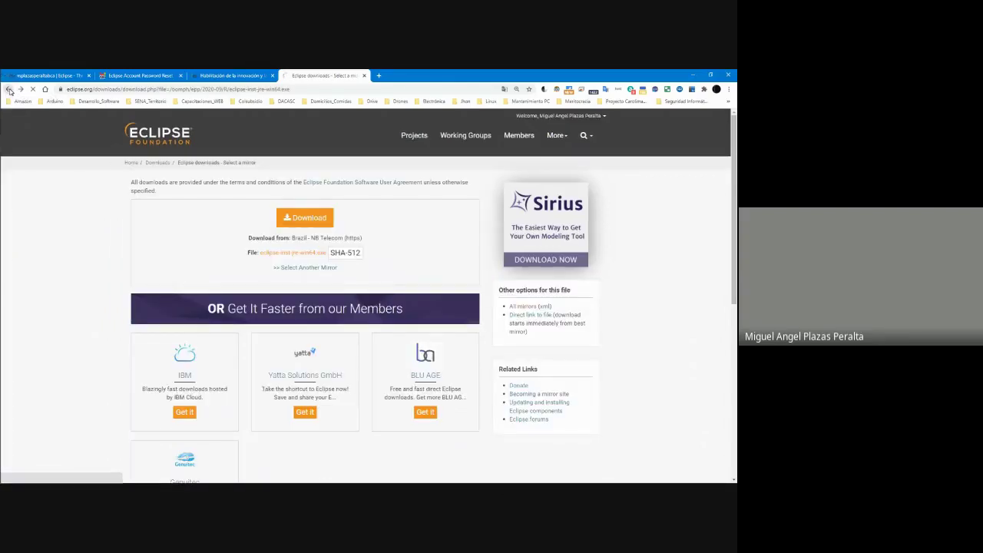
left_click(9, 89)
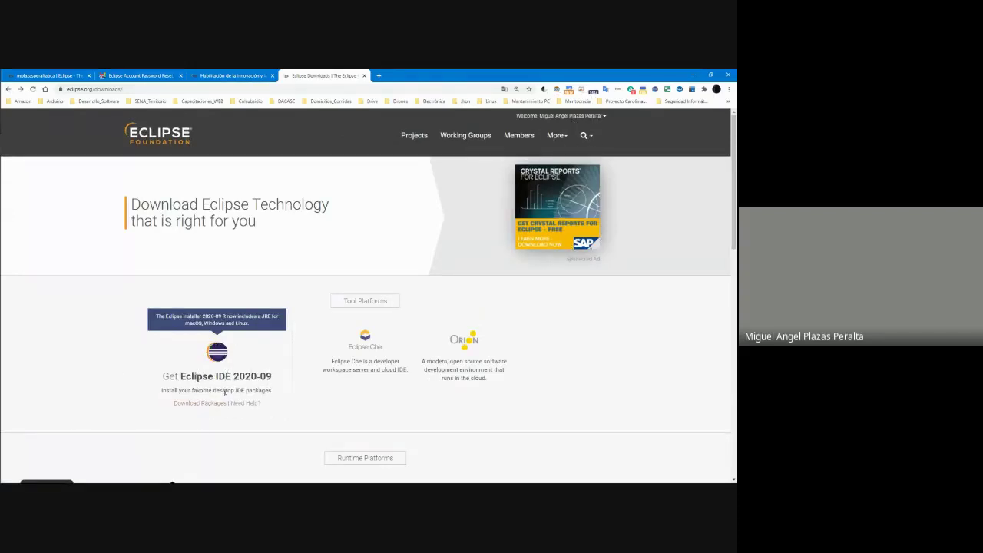
- Reopen Download Packages and bring up the Dark Reader extension panel
left_click(202, 406)
left_click(202, 406)
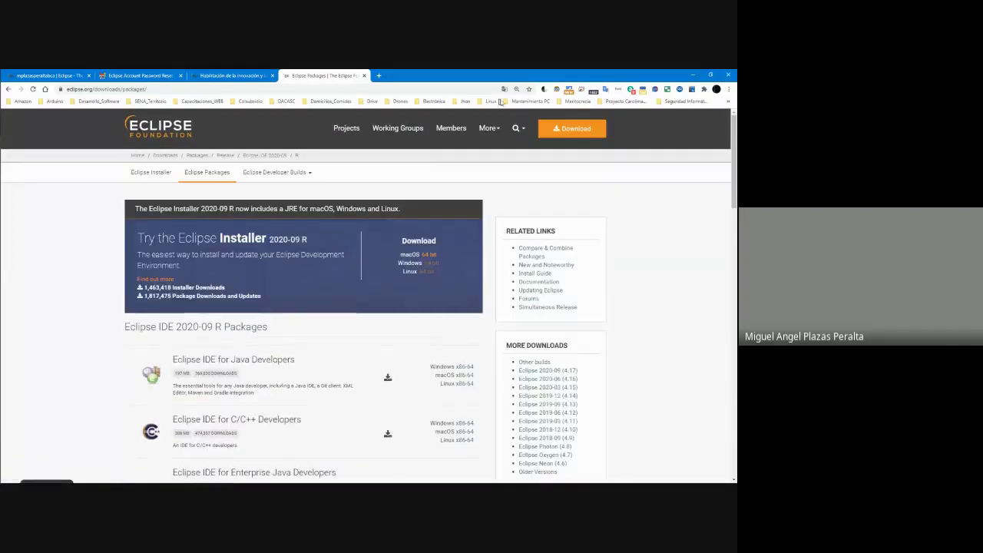
left_click(557, 89)
- Enable Dark Reader dark mode (Sí) for eclipse.org and reopen the Eclipse Packages page
left_click(525, 119)
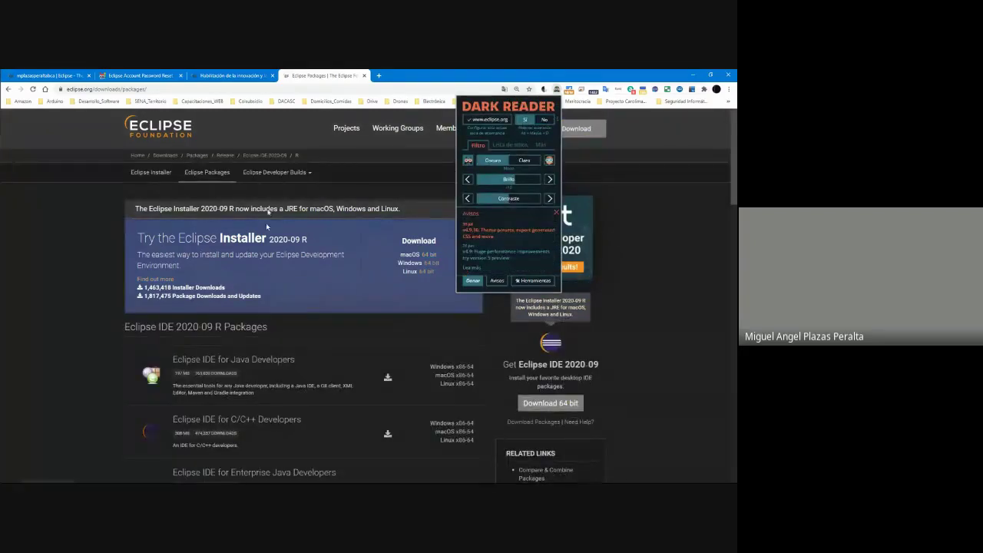
left_click(228, 130)
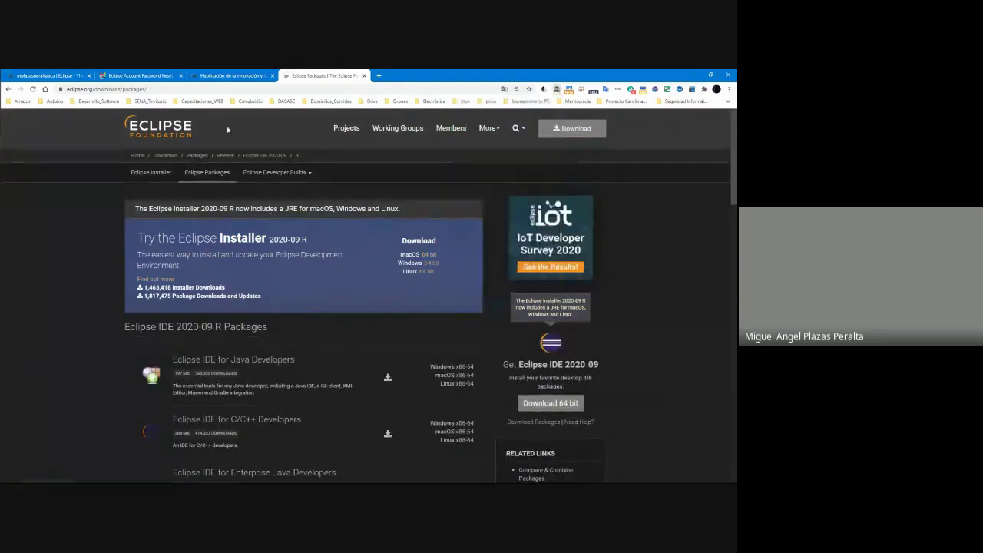
left_click(9, 89)
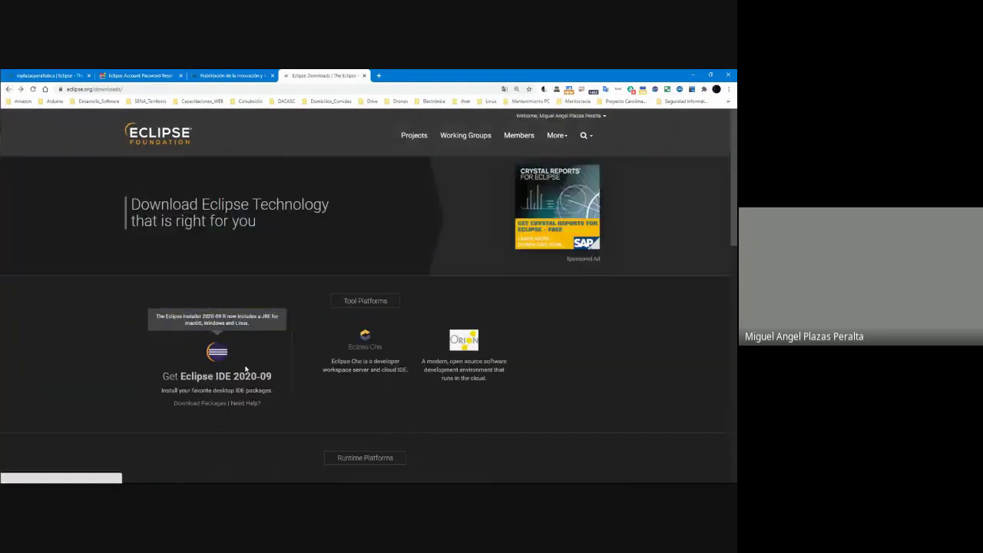
left_click(205, 404)
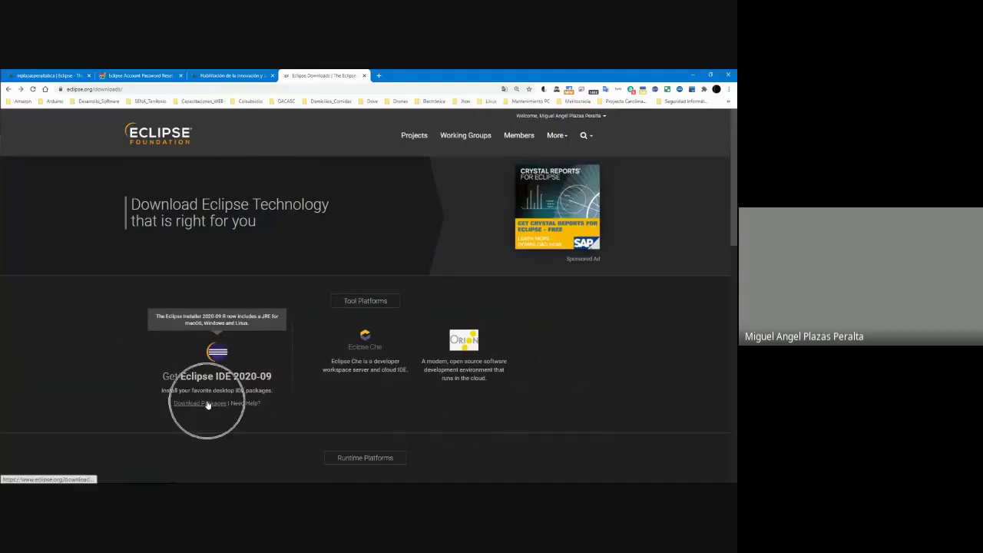
left_click(205, 405)
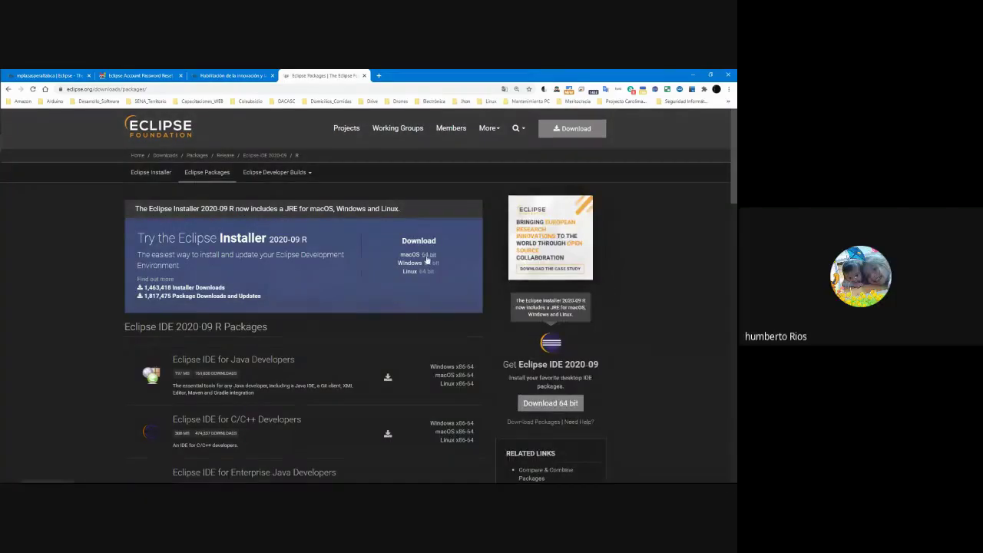
- Open the Windows 64 bit eclipse-inst-jre-win64.exe mirror download page (Brazil - NB Telecom)
left_click(427, 264)
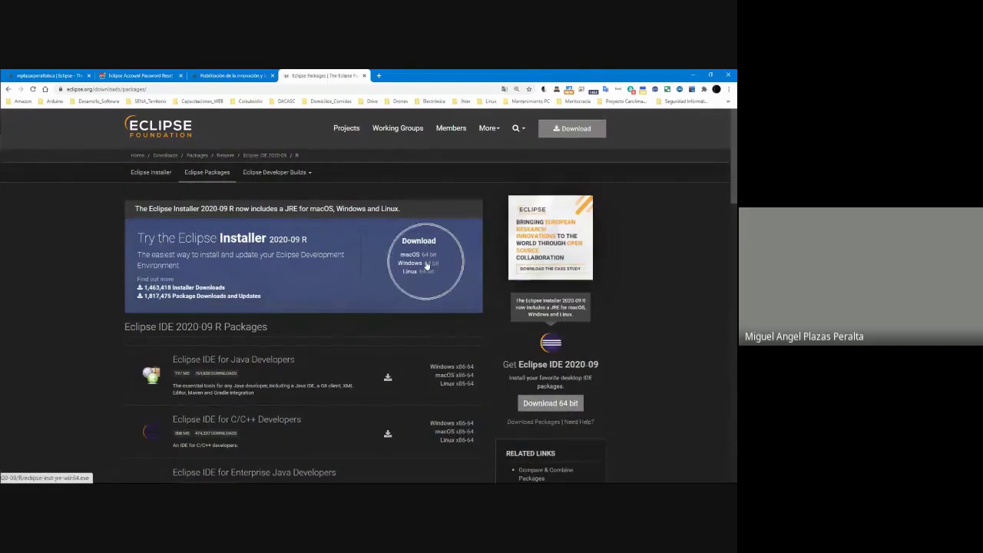
scroll(426, 266, "down", 3)
scroll(426, 266, "up", 3)
left_click(314, 237)
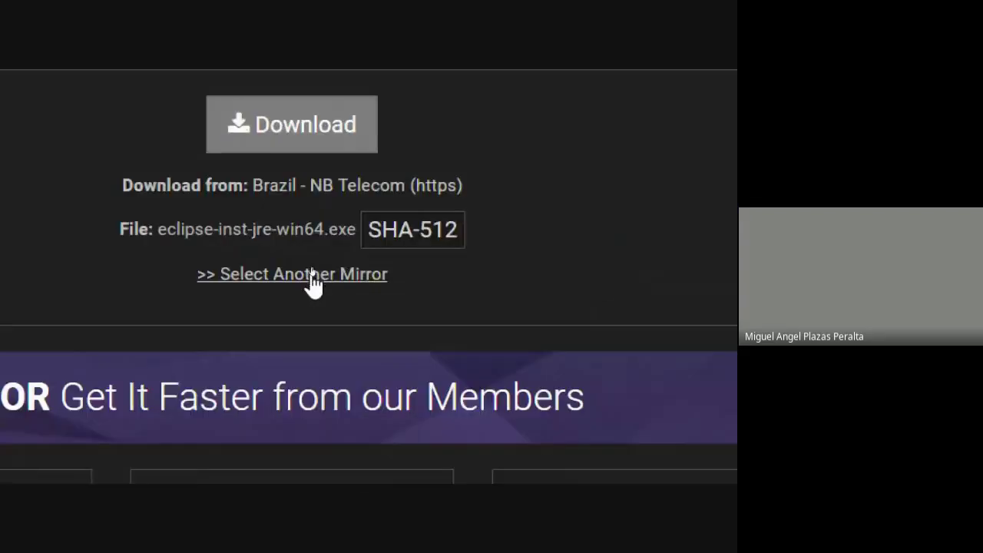
scroll(279, 305, "up", 1)
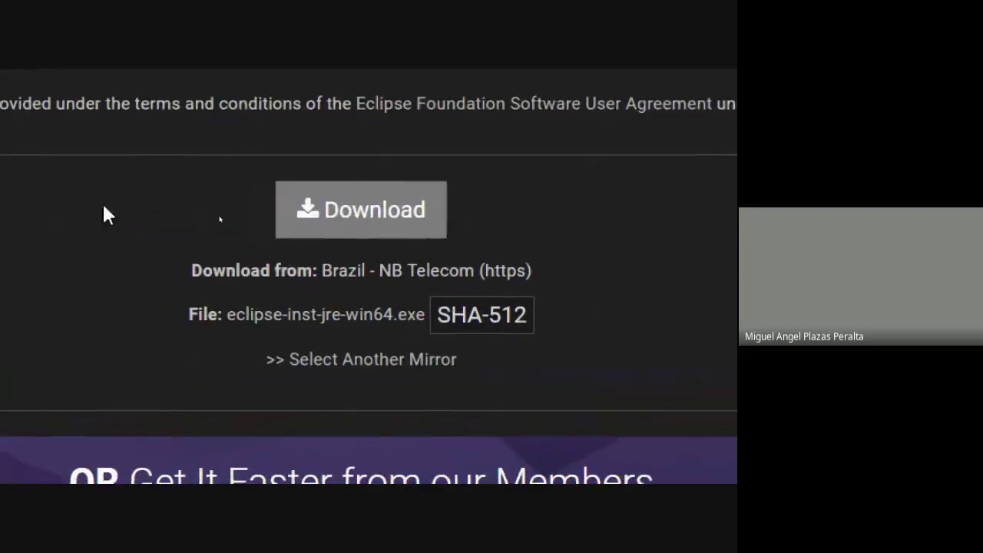
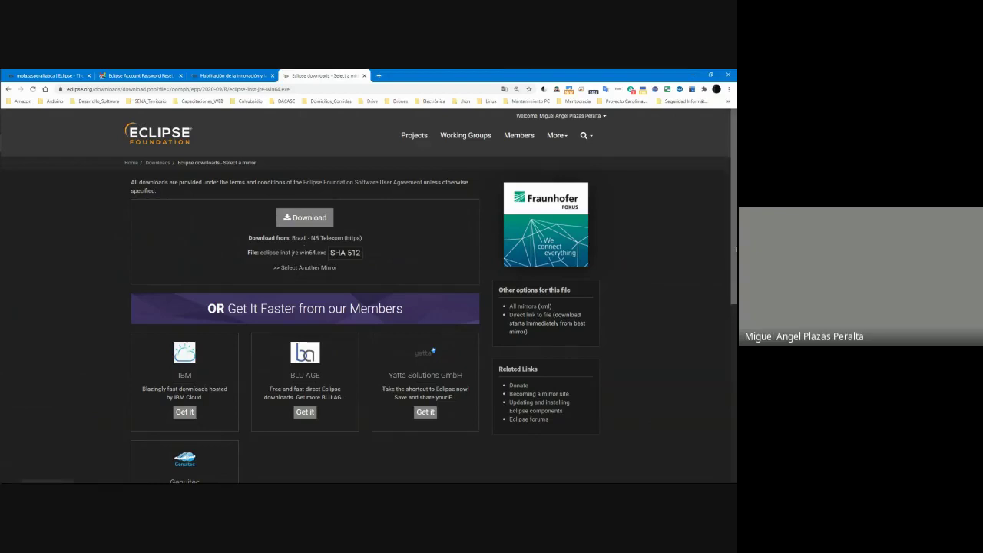
- Repeatedly try to start the eclipse-inst-jre-win64.exe download from the mirror page
scroll(726, 238, "down", 8)
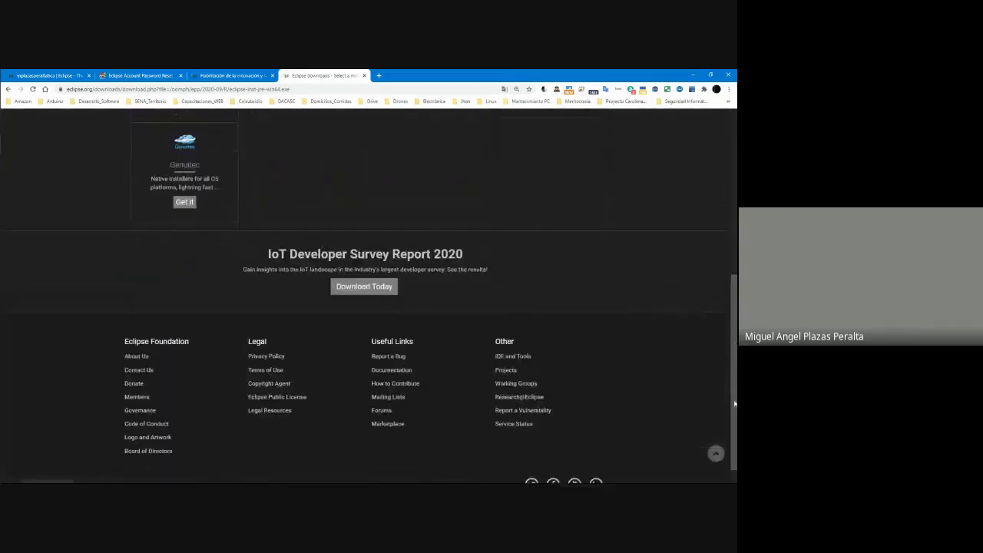
scroll(722, 236, "up", 8)
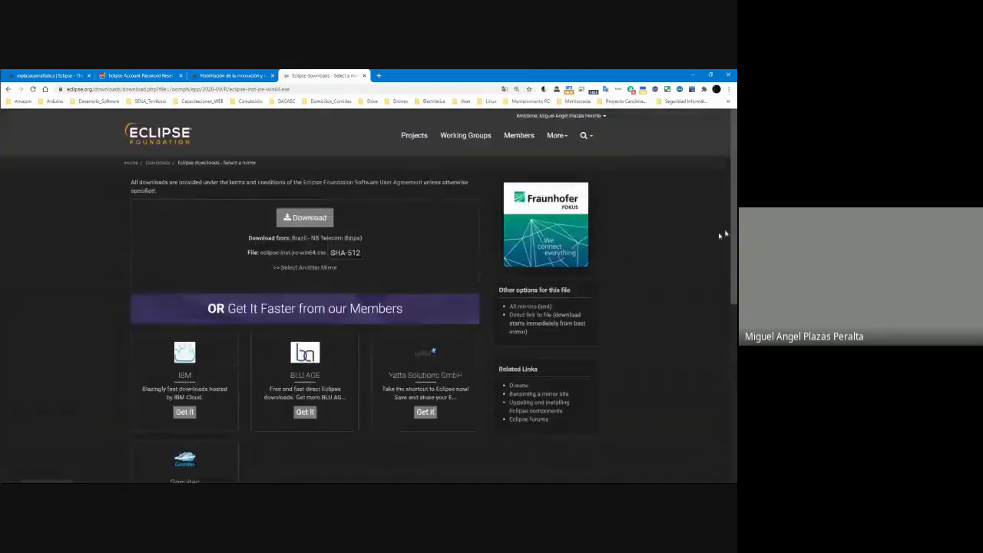
left_click(312, 221)
left_click(313, 222)
left_click(313, 221)
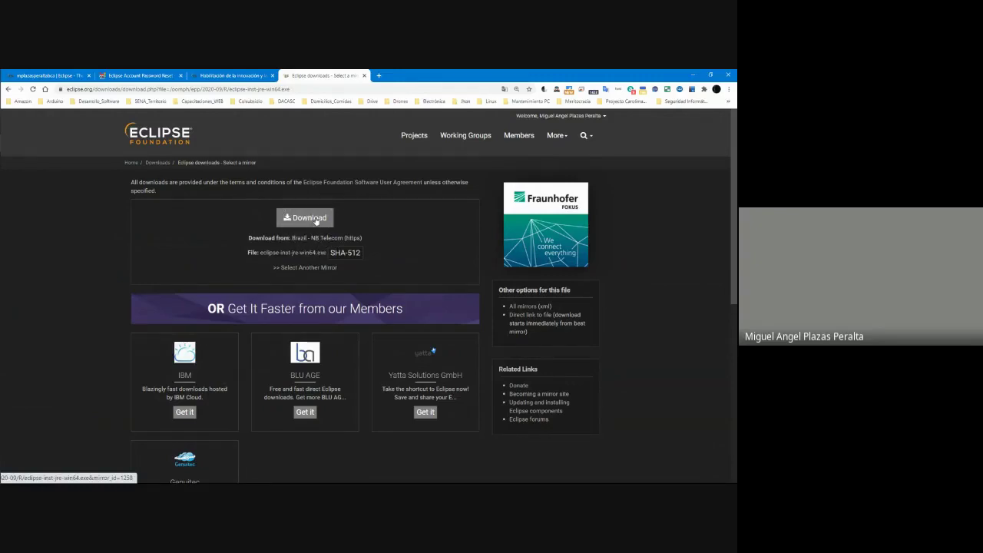
left_click(320, 219)
left_click(321, 219)
left_click(320, 218)
left_click(311, 218)
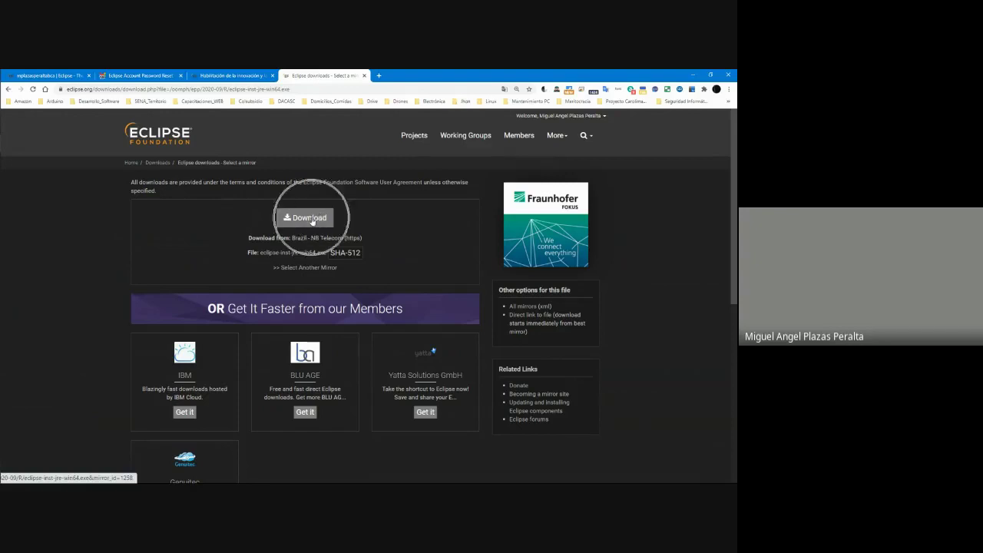
left_click(311, 219)
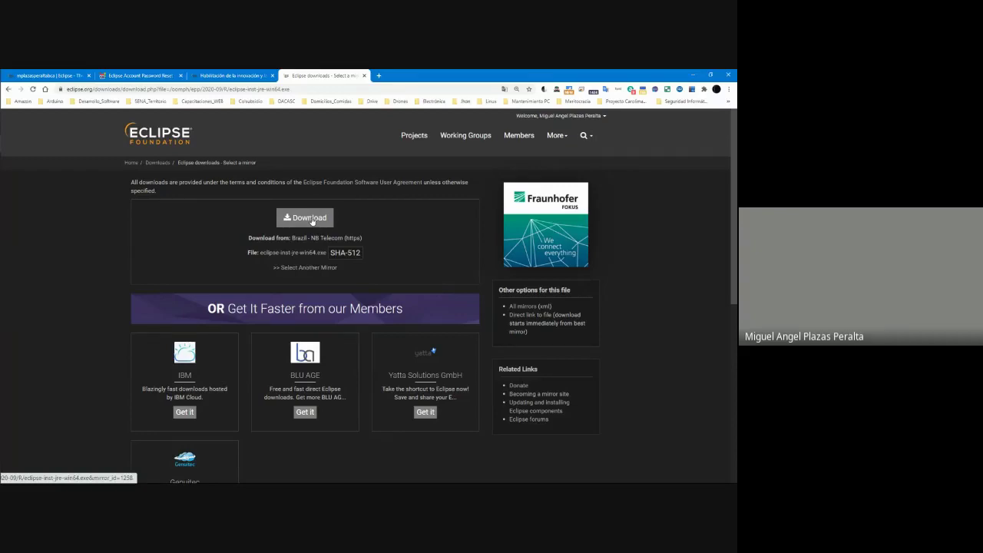
left_click(362, 220)
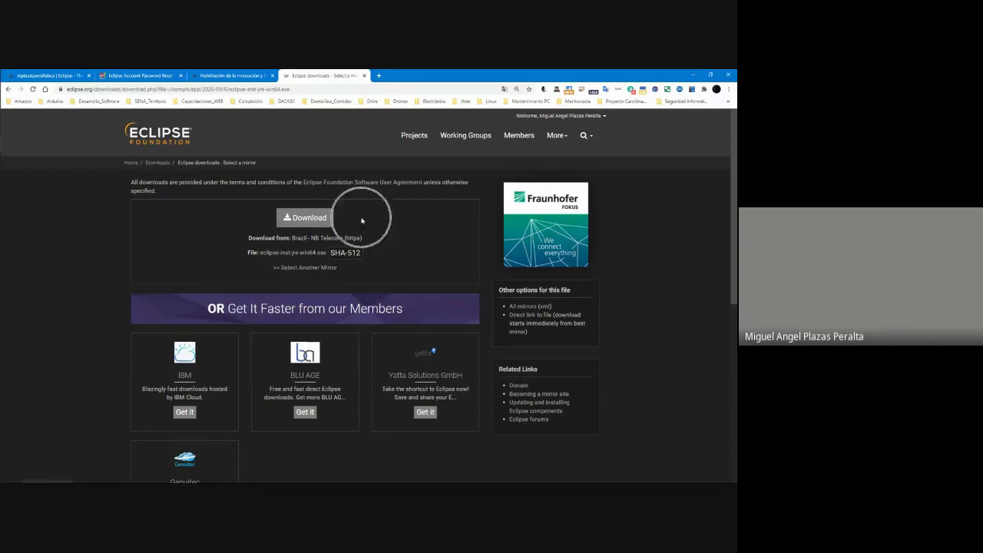
left_click(317, 221)
left_click(317, 221)
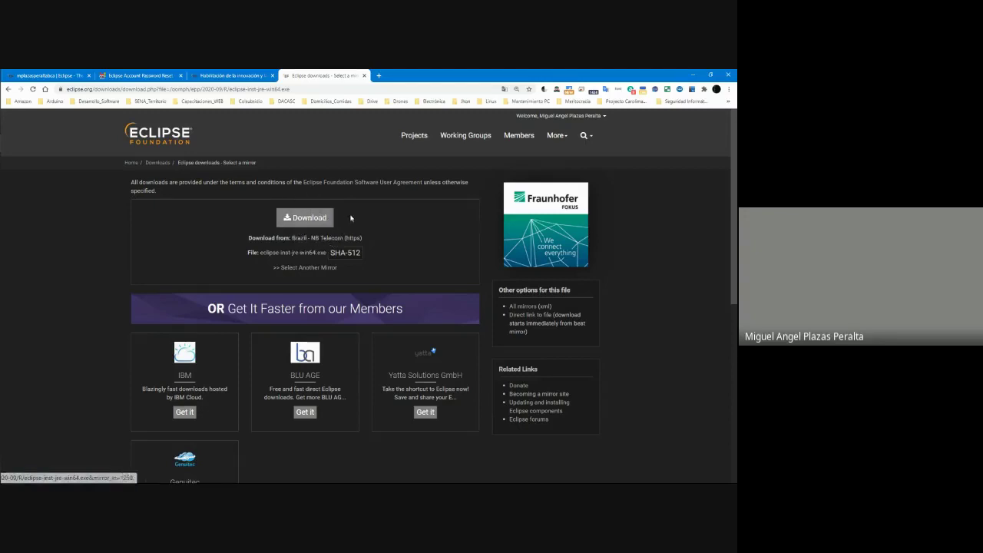
left_click(310, 223)
left_click(310, 224)
left_click(310, 223)
left_click(310, 223)
left_click(310, 224)
left_click(310, 224)
left_click(310, 224)
left_click(310, 224)
left_click(310, 224)
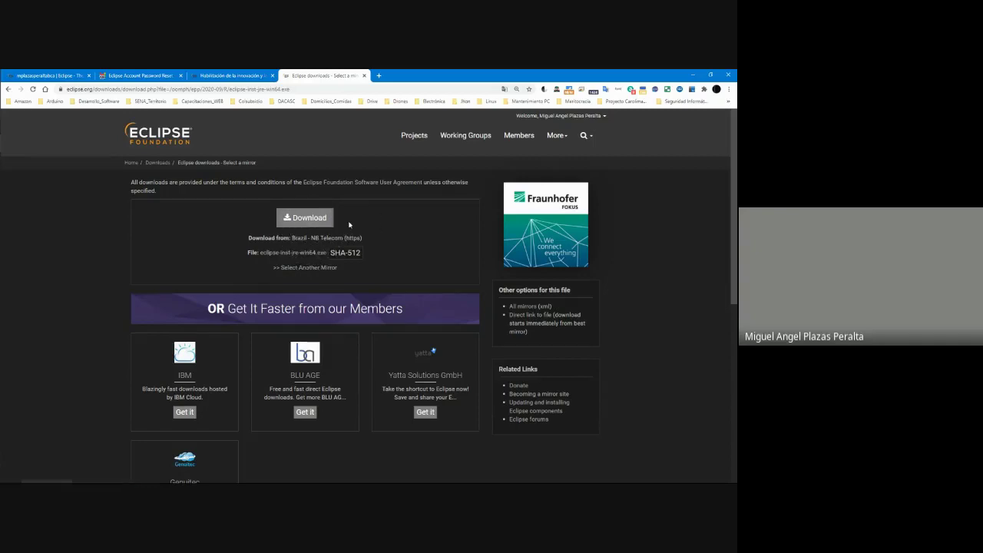
left_click(314, 222)
left_click(312, 223)
left_click(313, 223)
left_click(333, 215)
left_click(343, 217)
left_click(322, 219)
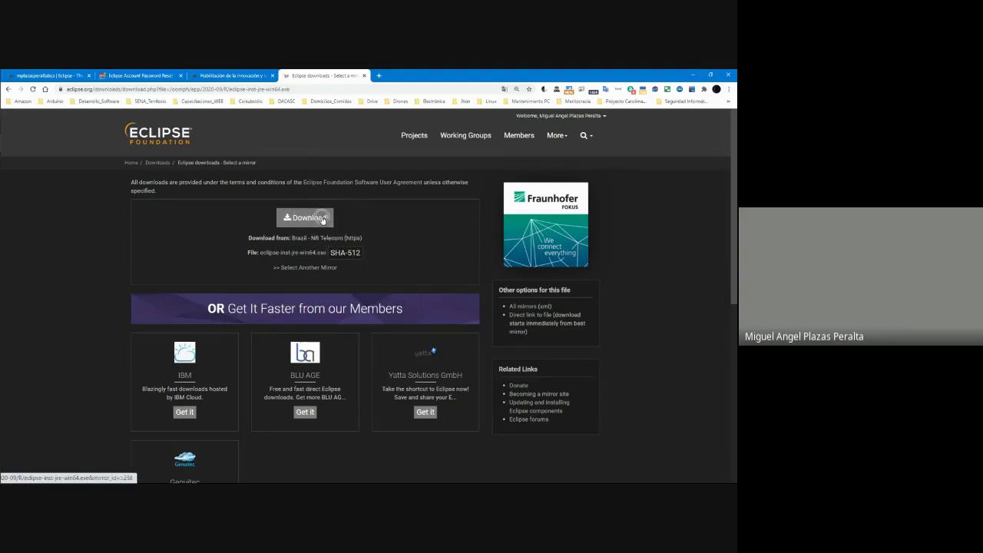
left_click(313, 224)
left_click(313, 224)
left_click(305, 221)
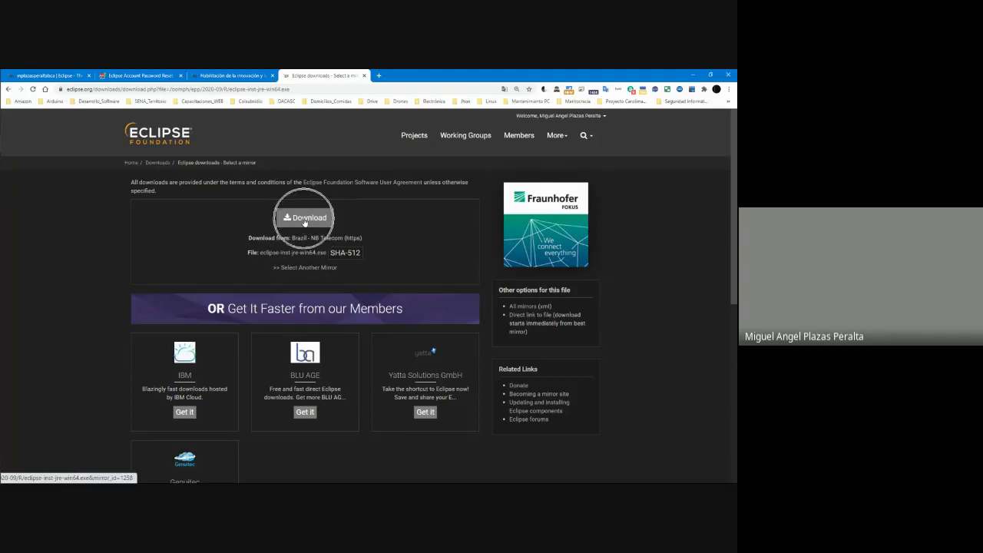
left_click(305, 221)
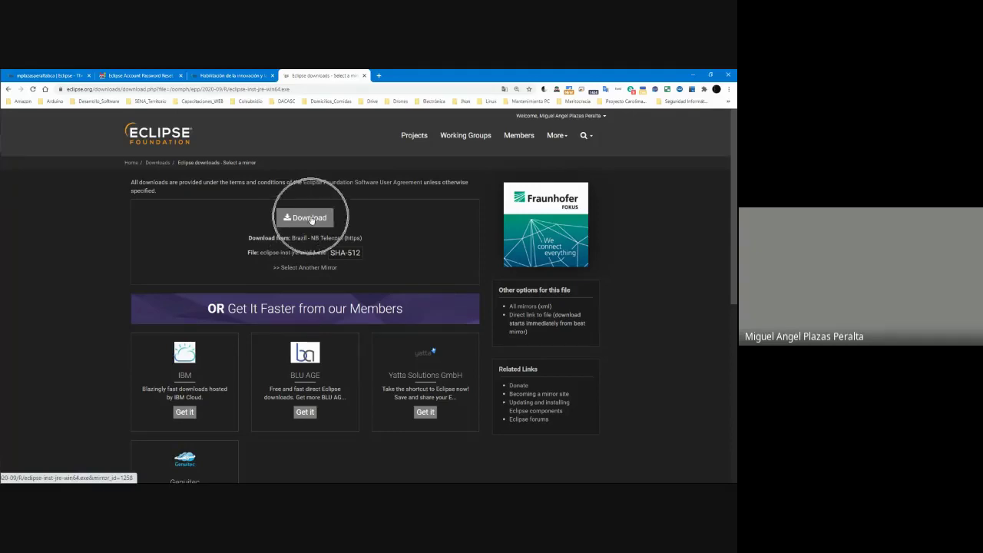
left_click(314, 223)
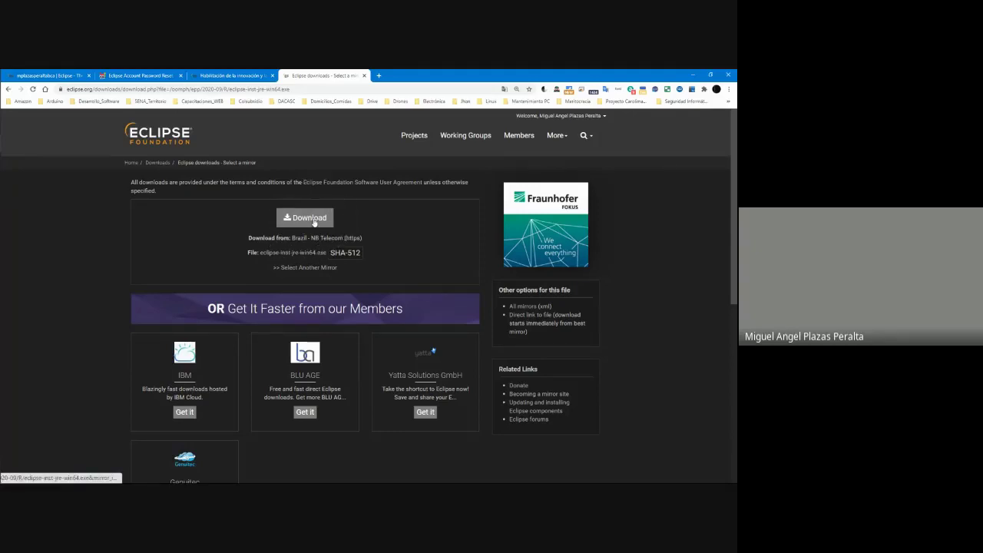
left_click(314, 222)
left_click(314, 222)
left_click(321, 222)
left_click(321, 221)
left_click(321, 221)
left_click(321, 221)
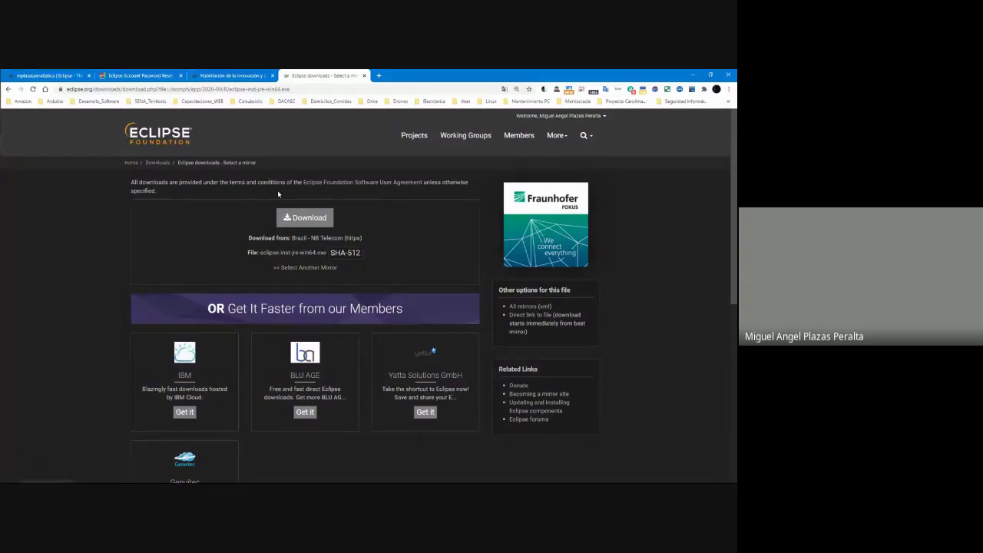
left_click(299, 222)
left_click(299, 222)
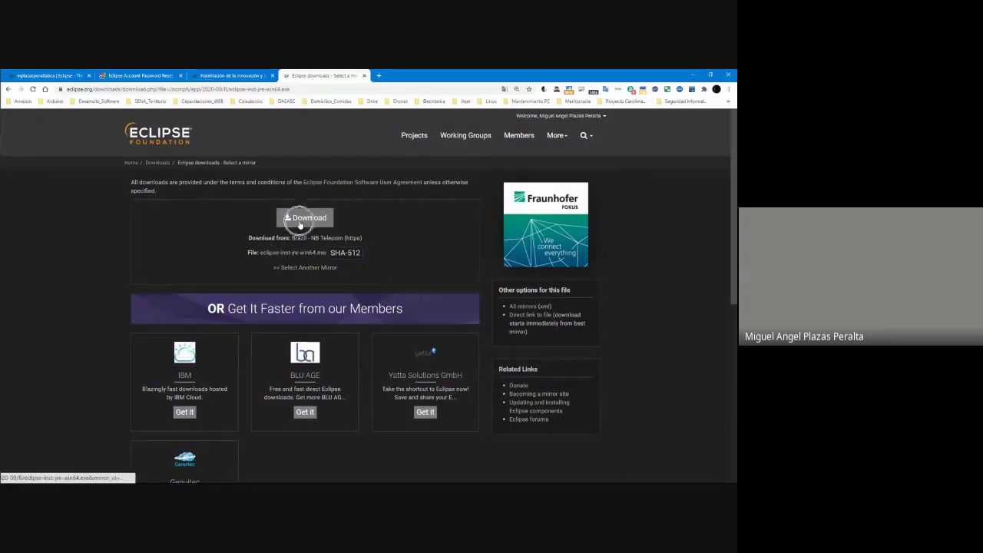
left_click(300, 221)
left_click(300, 223)
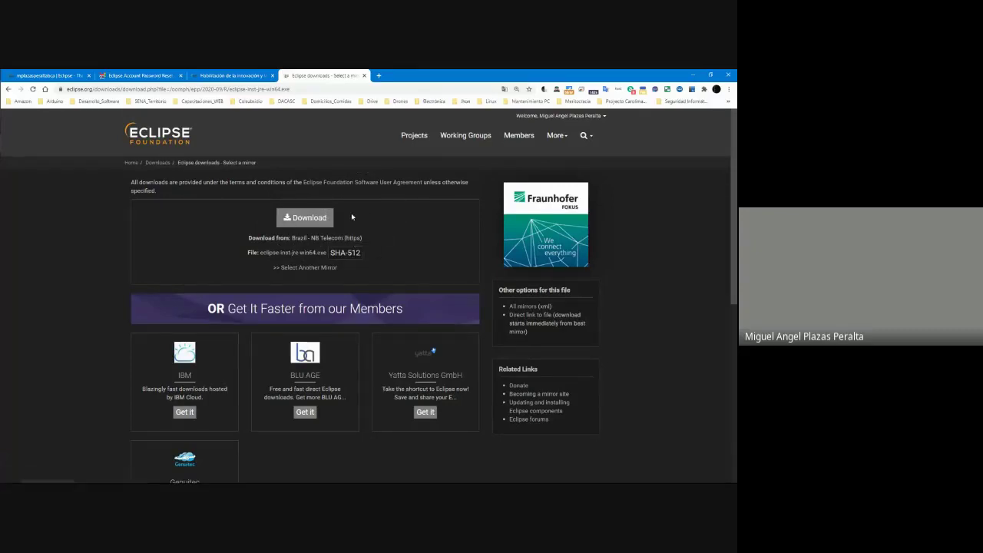
left_click(316, 220)
scroll(384, 230, "down", 6)
scroll(377, 277, "up", 6)
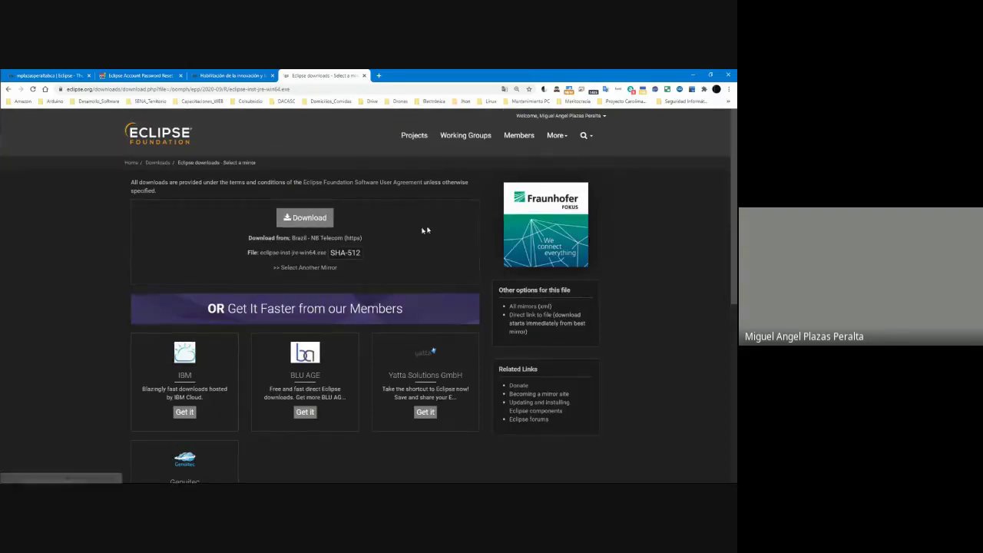
left_click(309, 220)
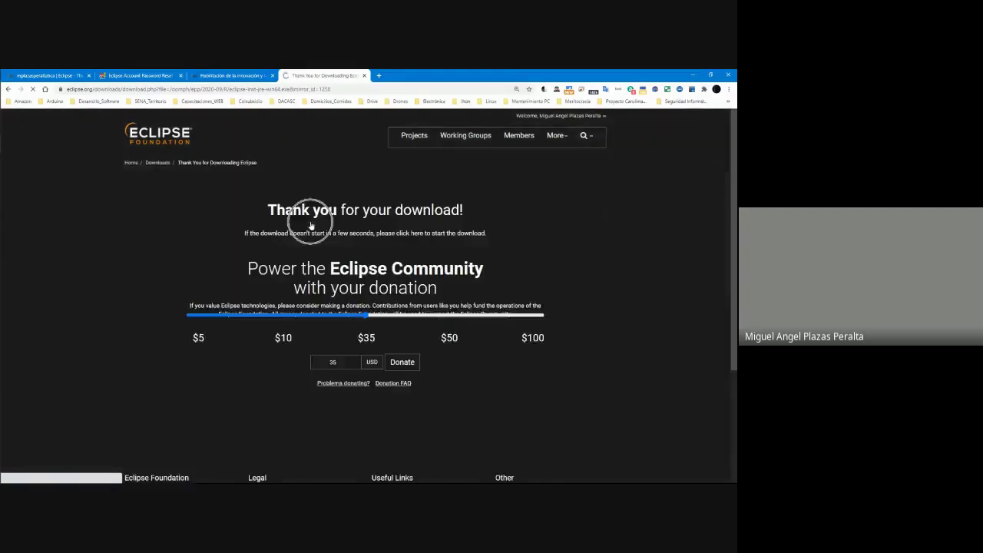
scroll(358, 327, "down", 5)
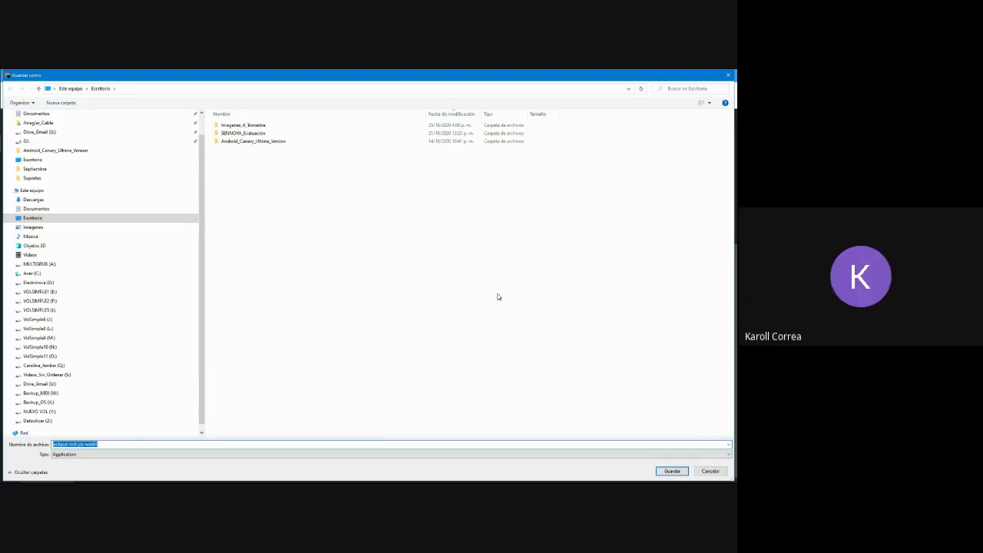
- Cancel the installer save dialog, close every Eclipse tab and Chrome, then close NitroSense
left_click(708, 471)
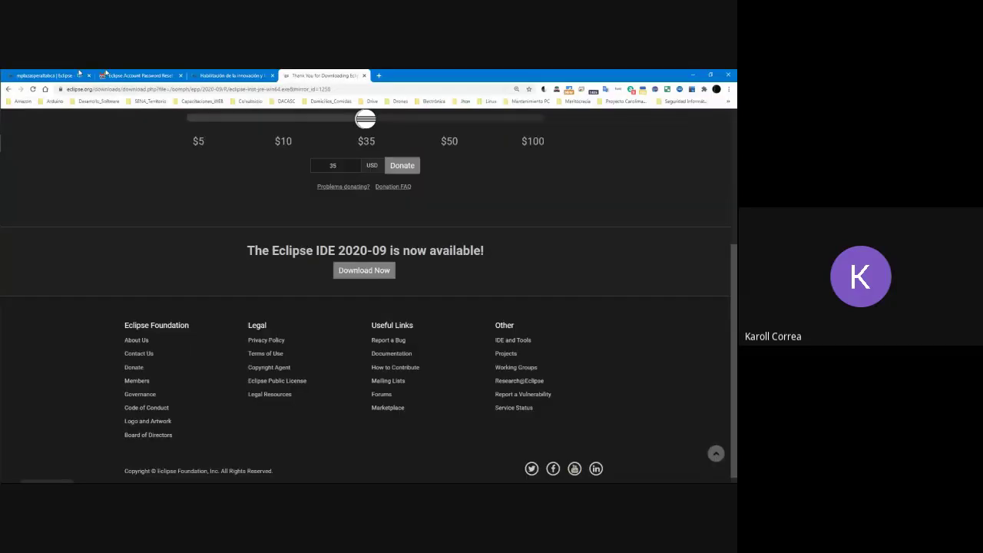
left_click(9, 89)
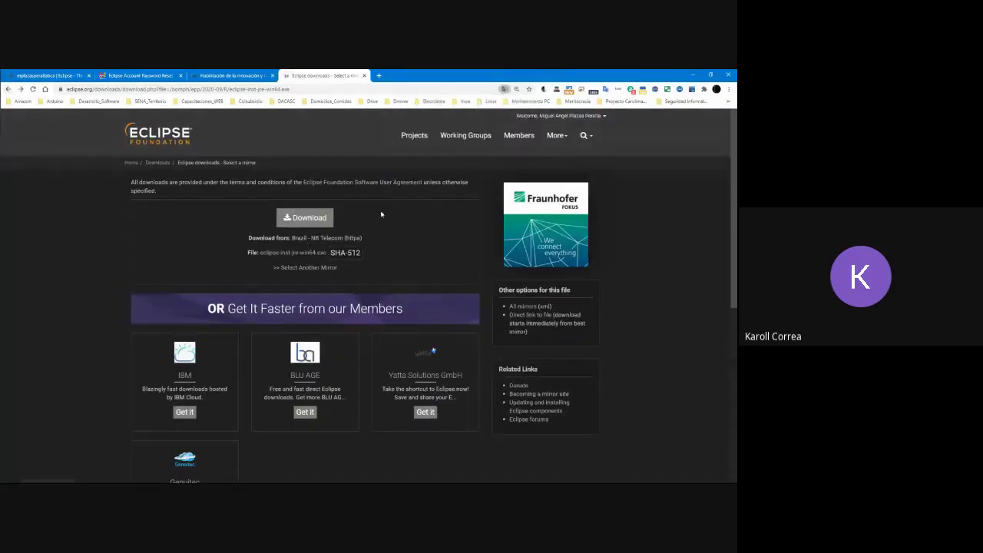
left_click(364, 75)
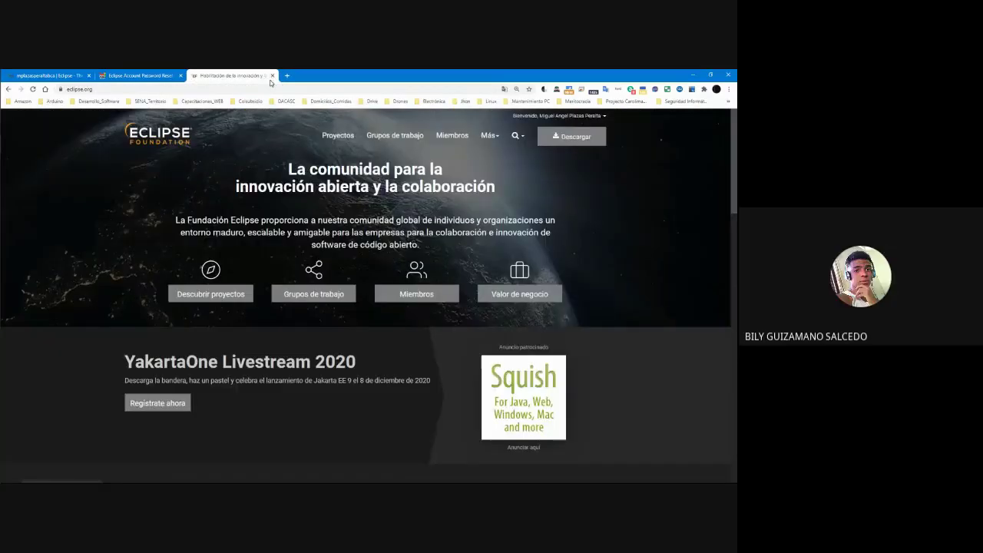
left_click(270, 76)
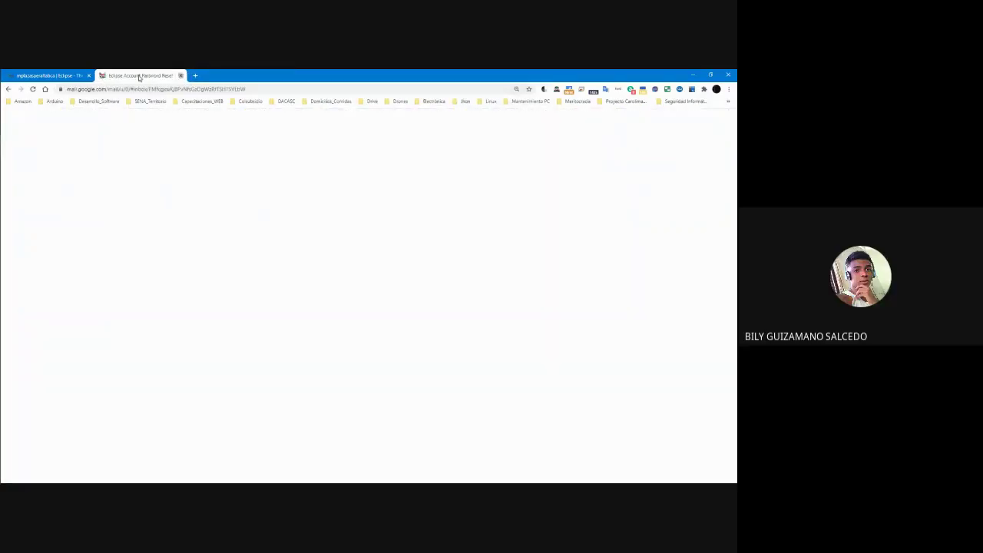
left_click(181, 75)
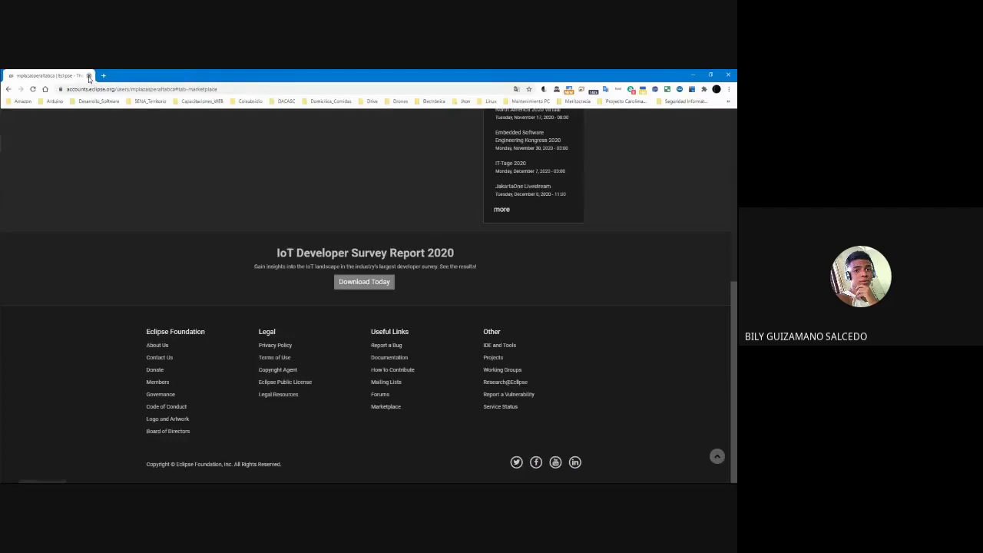
left_click(88, 75)
left_click(583, 156)
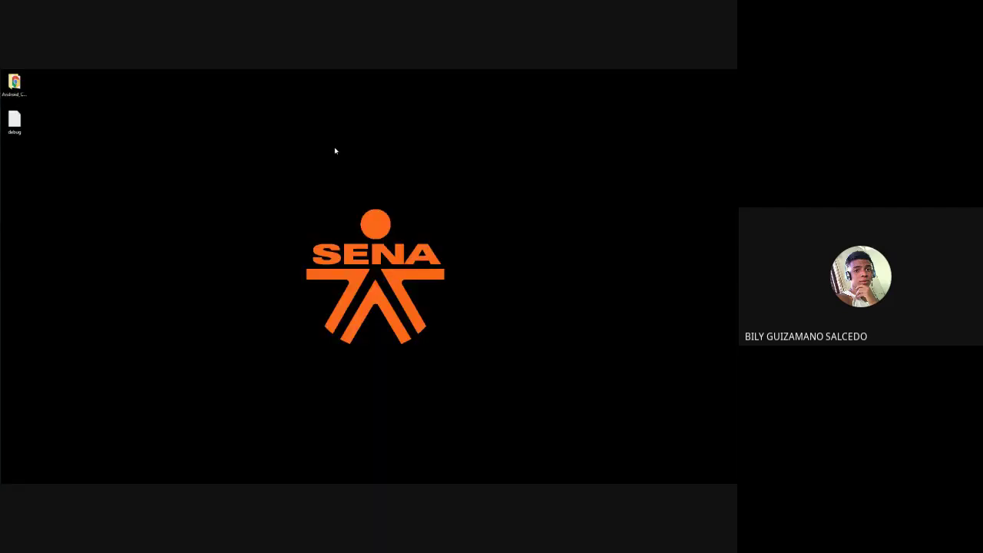
- Switch back to the Eclipse IDE 2020-09 R Packages page and scroll through its package list
key("alt+Tab")
scroll(485, 274, "down", 3)
scroll(486, 274, "up", 3)
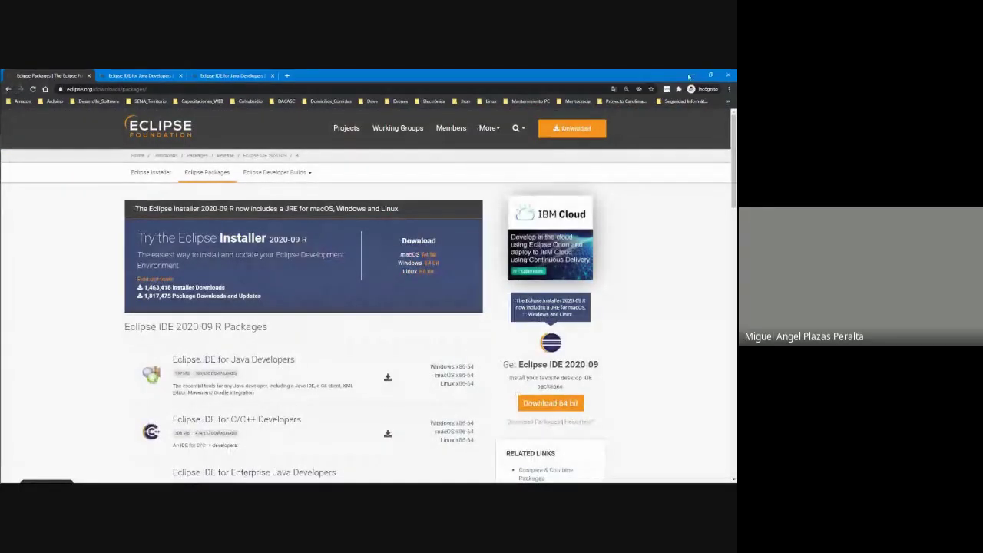
scroll(428, 223, "down", 3)
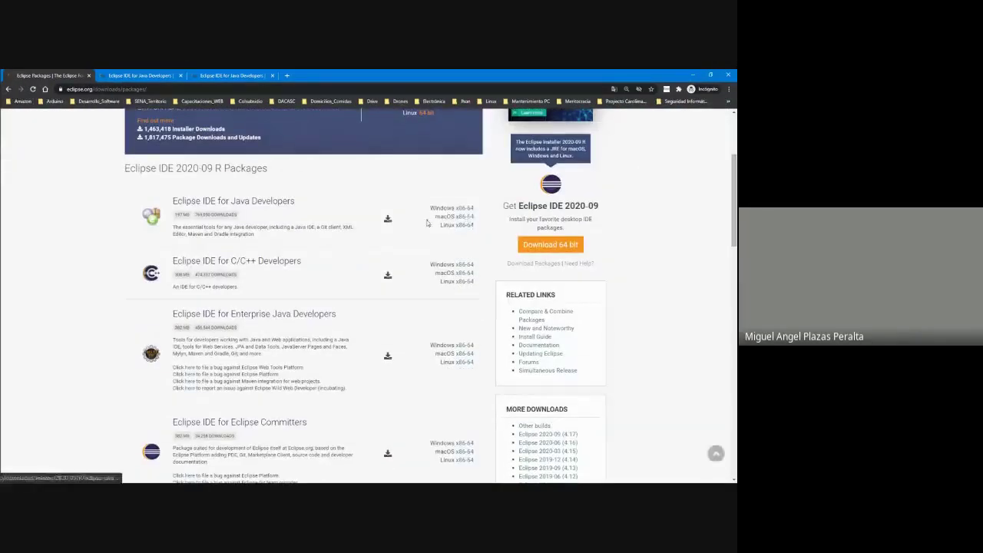
key("ctrl")
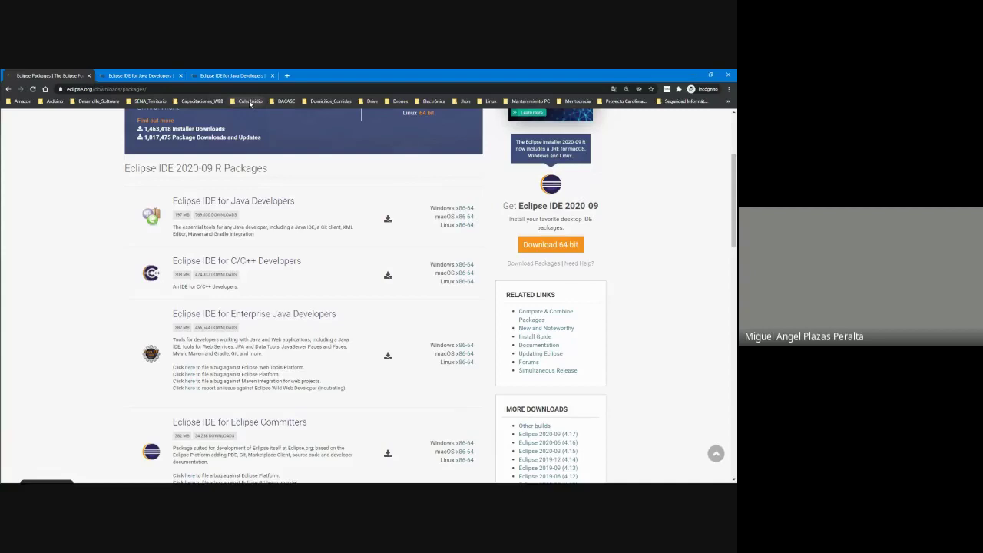
key("ctrl")
left_click(115, 286)
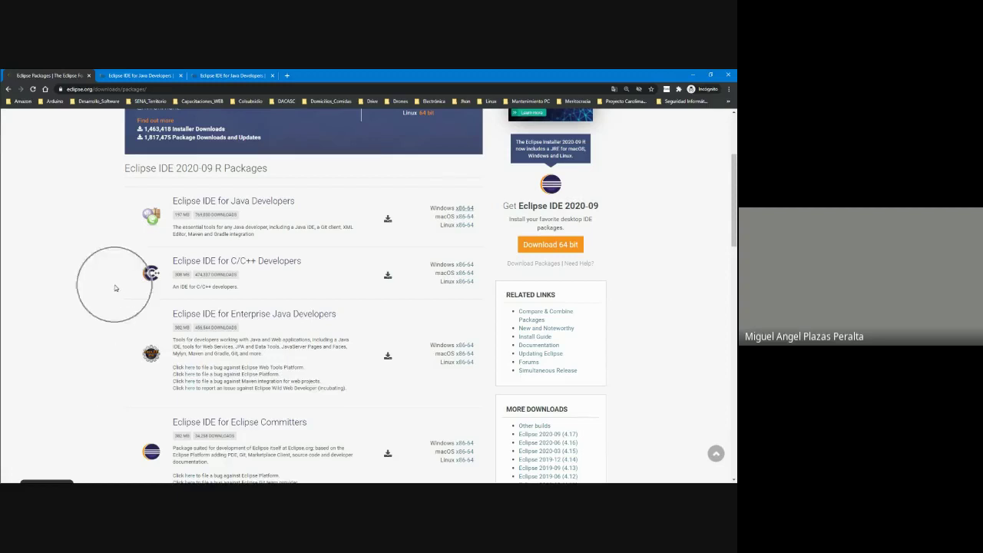
left_click(154, 357)
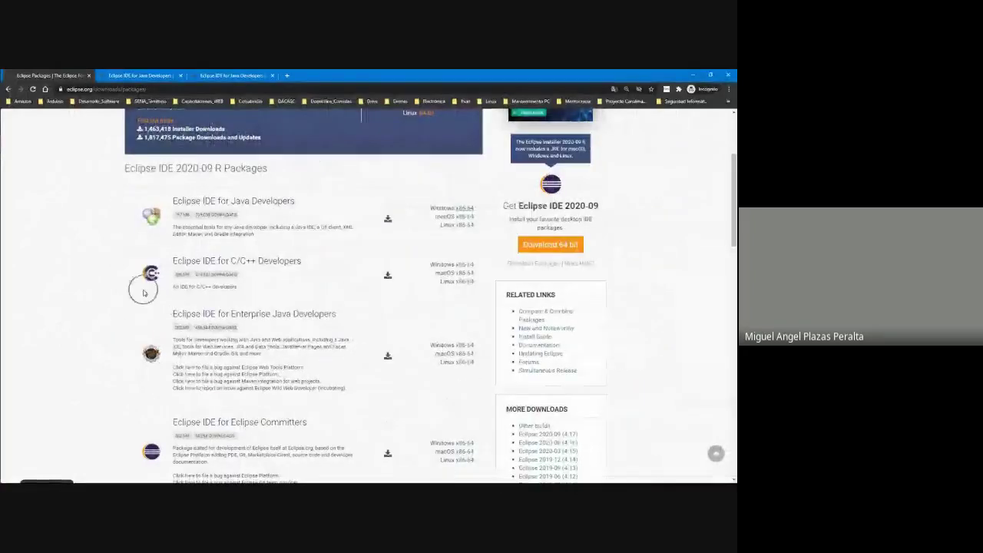
scroll(383, 344, "down", 10)
scroll(383, 347, "down", 5)
scroll(383, 344, "up", 20)
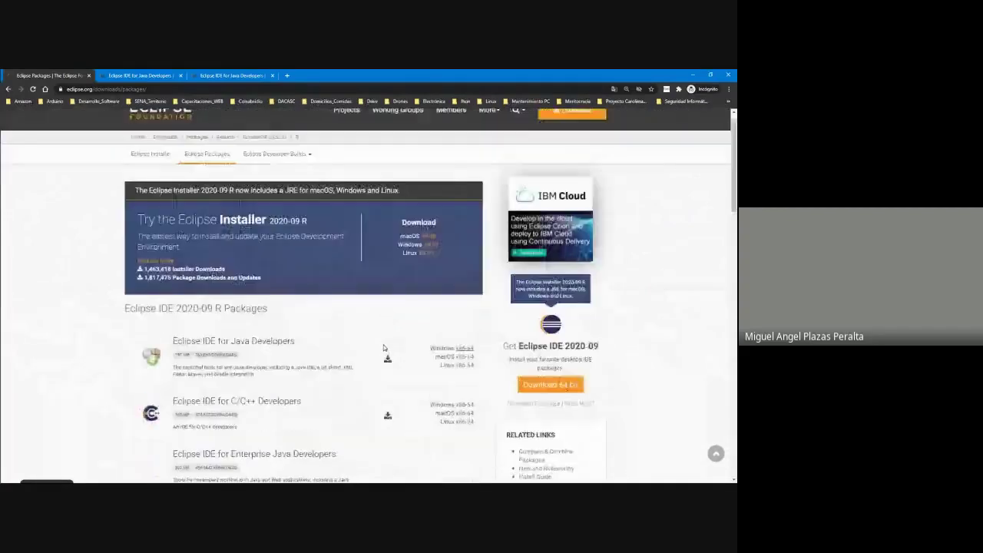
scroll(382, 344, "down", 3)
scroll(382, 350, "up", 3)
scroll(382, 350, "down", 3)
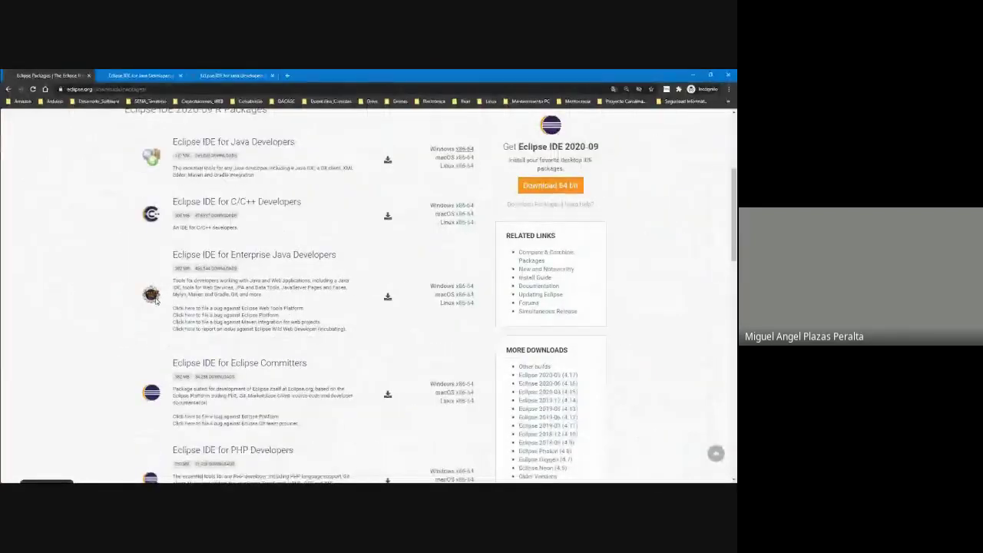
- Save the Enterprise Java Developers Windows x86-64 zip to the Desktop from the suggested mirror
left_click(470, 286)
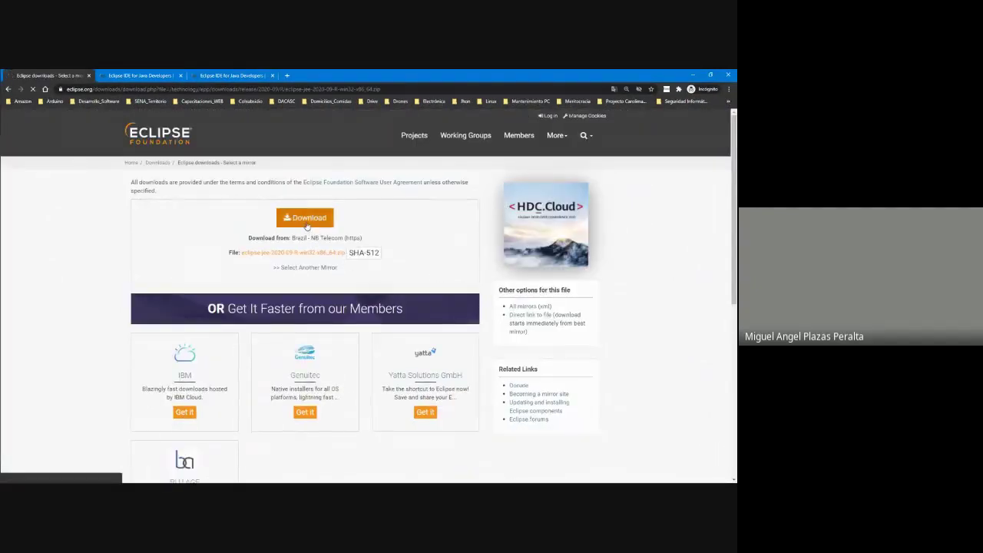
left_click(304, 224)
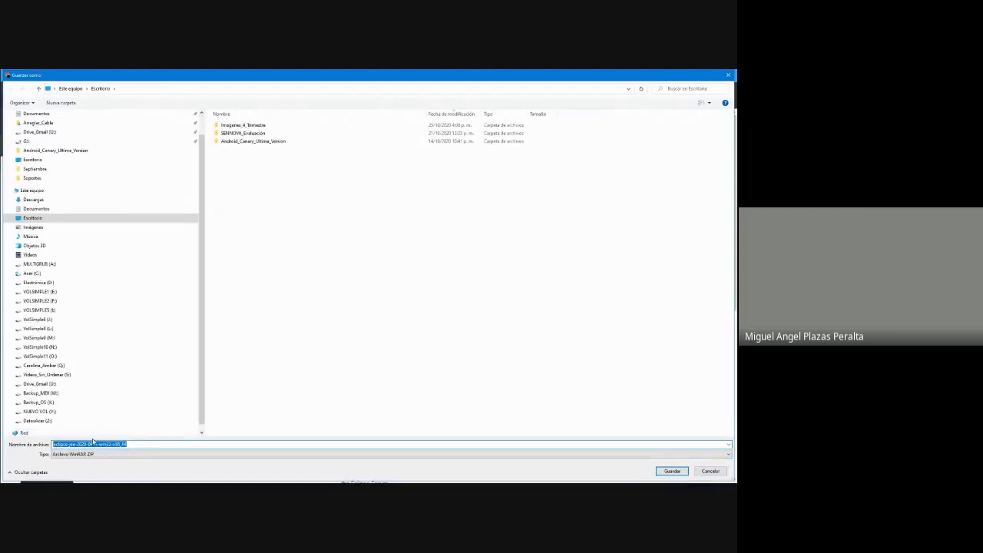
left_click(671, 471)
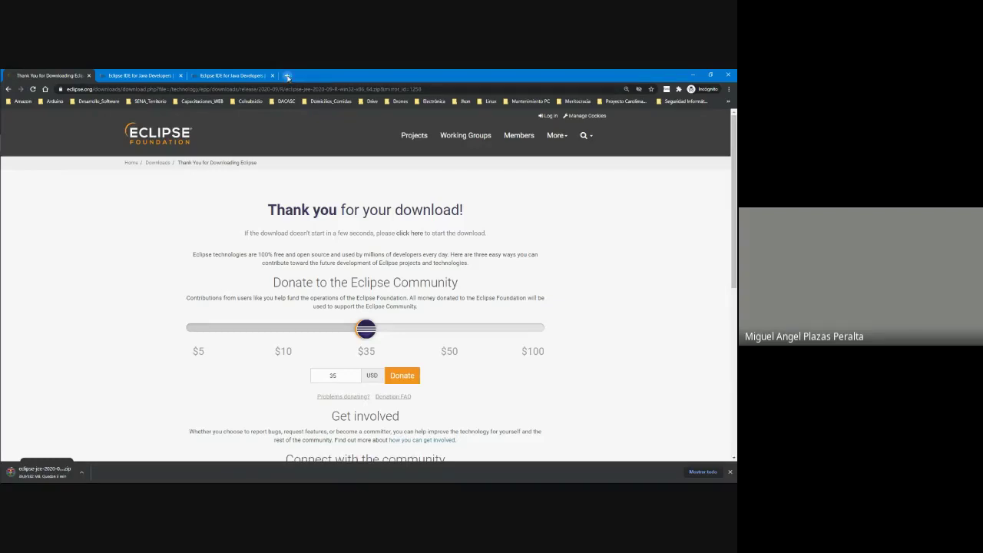
- Open and close an empty new tab, then return to the Java Developers package page
left_click(286, 76)
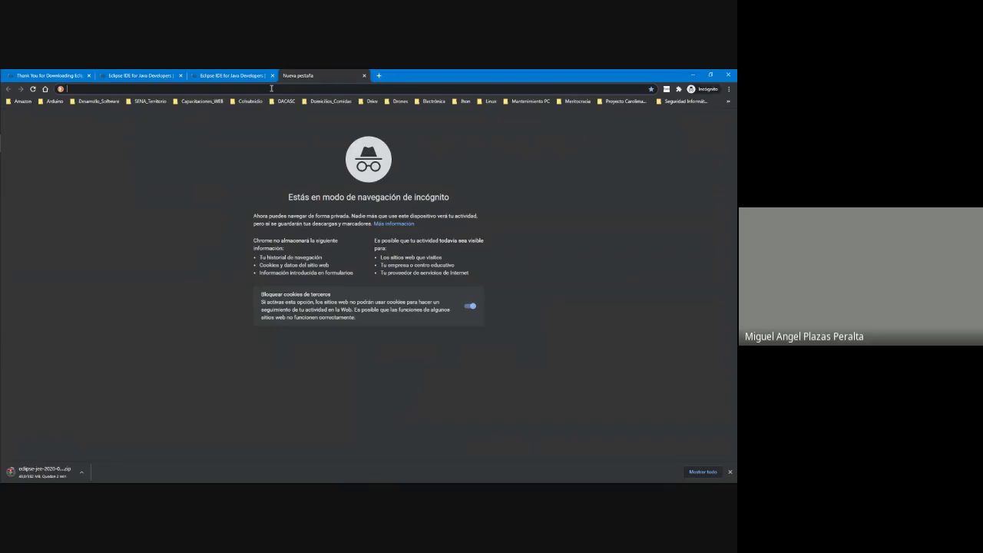
left_click(180, 319)
left_click(180, 318)
left_click(329, 75)
left_click(364, 76)
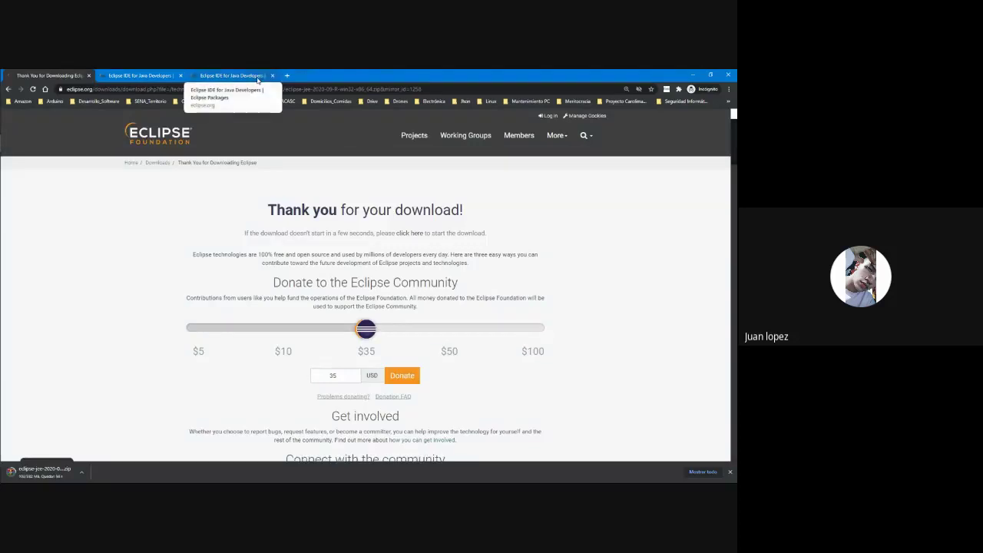
left_click(238, 76)
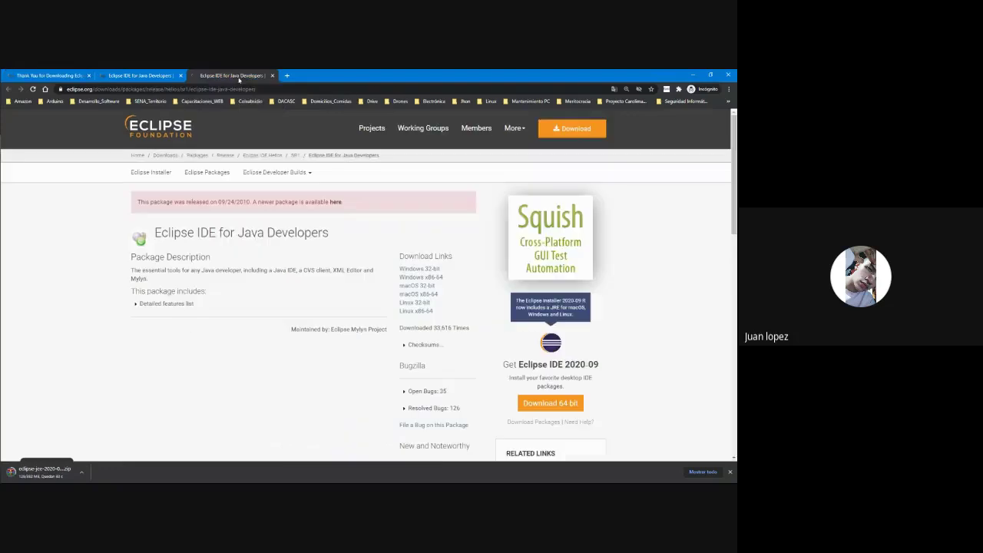
left_click(245, 79)
- Dismiss the downloads bar and close both Java Developers package tabs
left_click(730, 471)
left_click(331, 242)
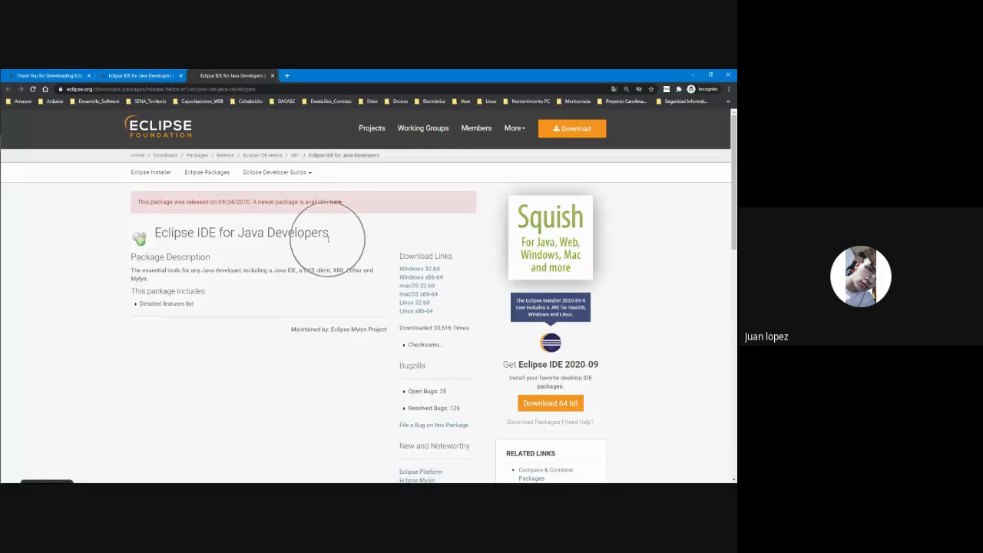
left_click(287, 76)
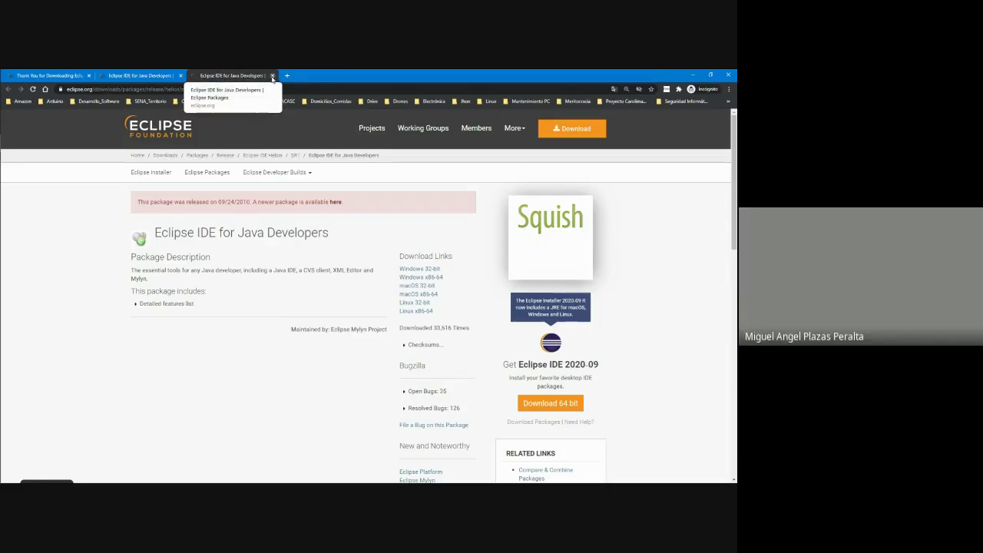
left_click(272, 76)
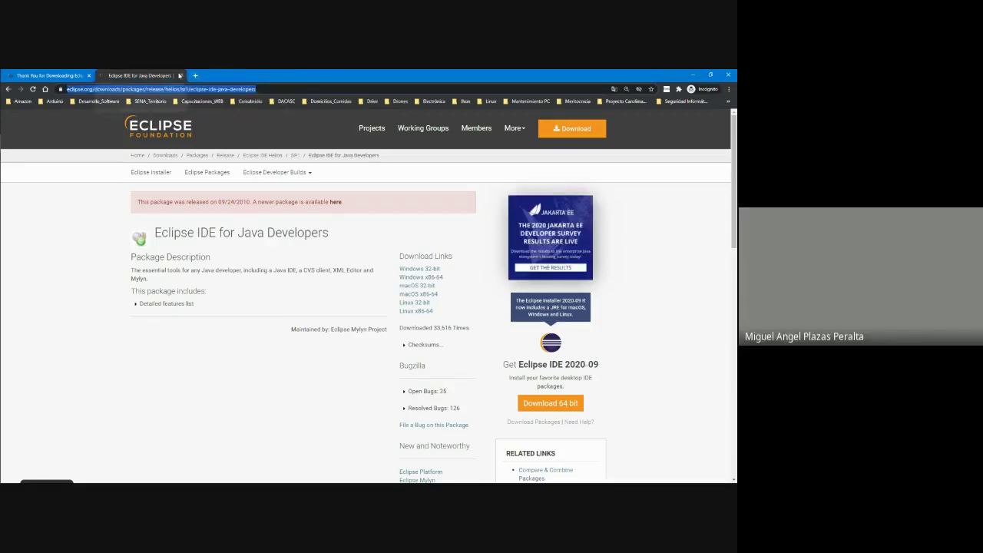
left_click(178, 75)
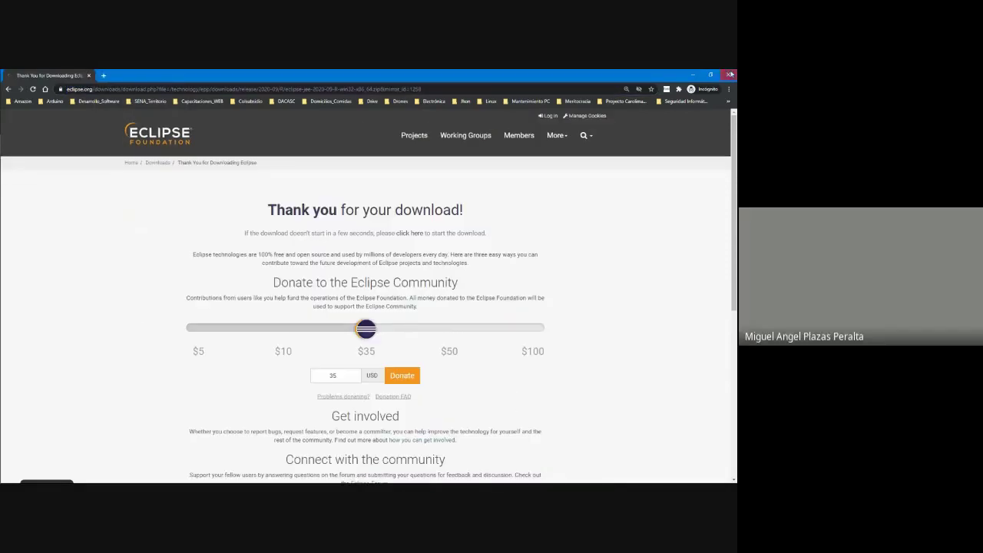
left_click(370, 135)
- Bring the browser back with a new tab and search 'eclipse ide' from the address bar
key("super+d")
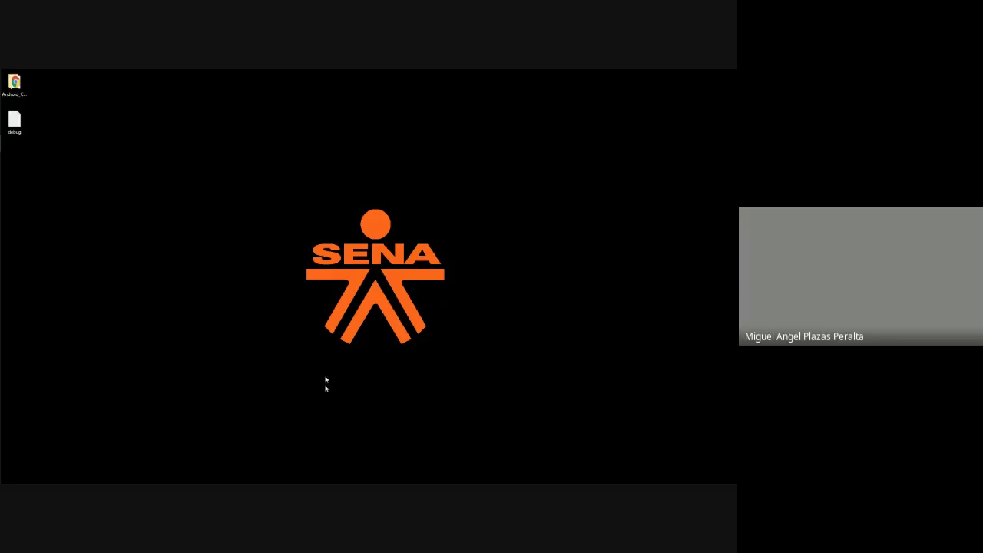
key("super+d")
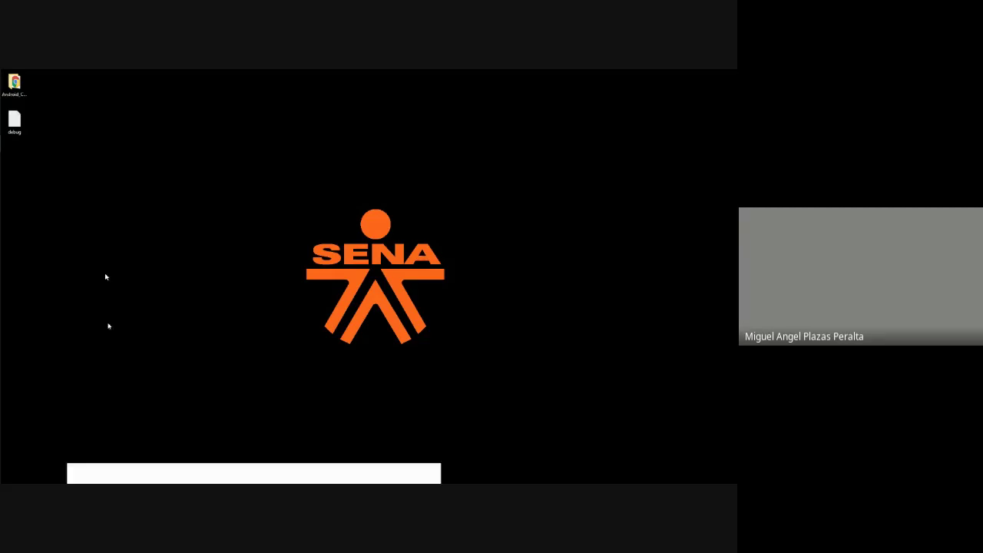
type("eclipse ide")
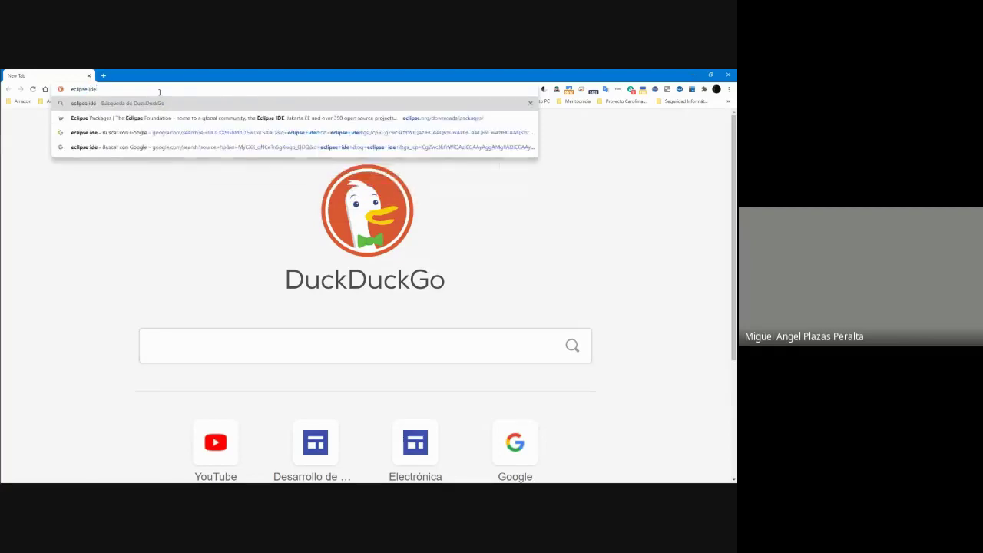
key("Return")
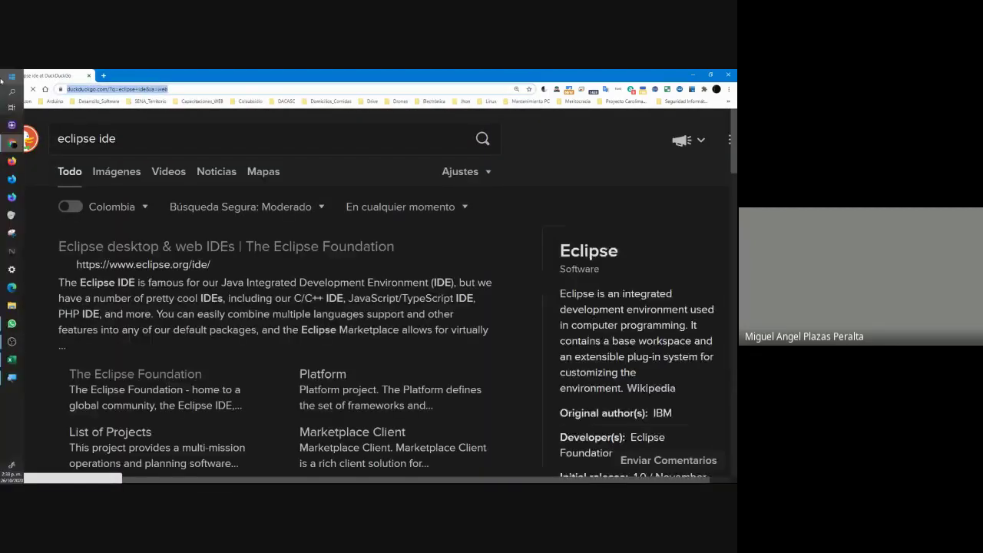
- Go to google.com and search for 'eclipse ide', correcting the typos
type("google.com")
key("Return")
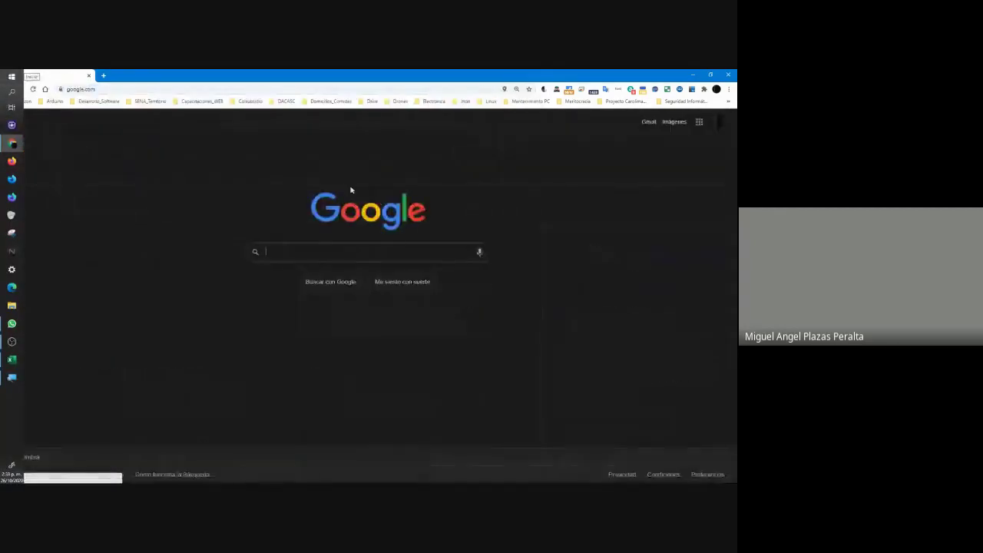
type("eclipse ide")
key("Return")
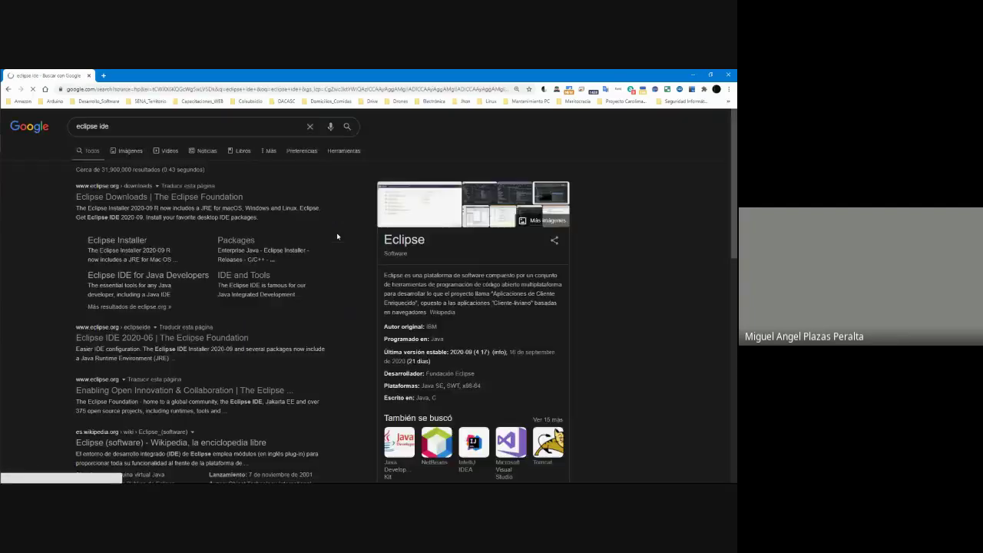
- From the Eclipse Downloads result, reach the 2020-09 packages page and choose the Windows 64-bit Installer
left_click(98, 197)
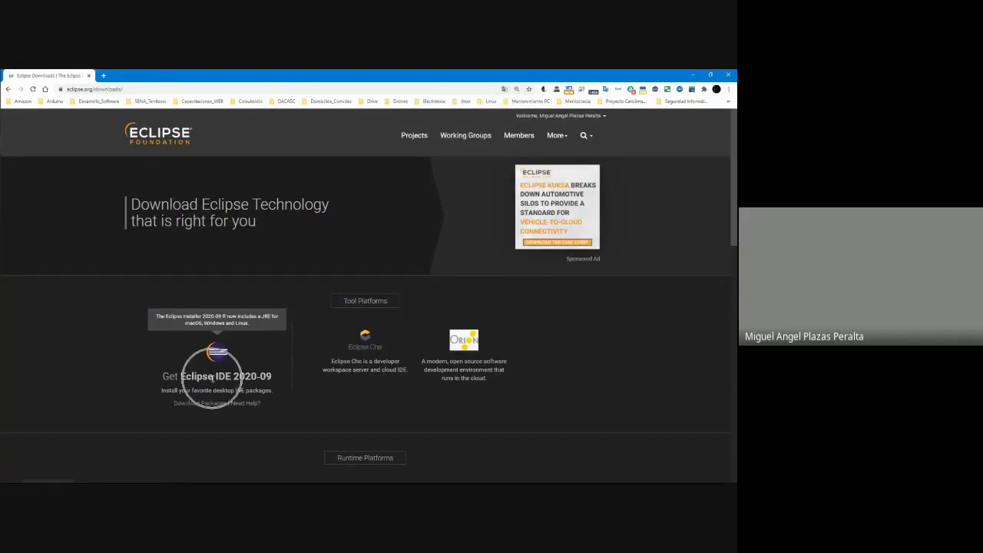
left_click(208, 401)
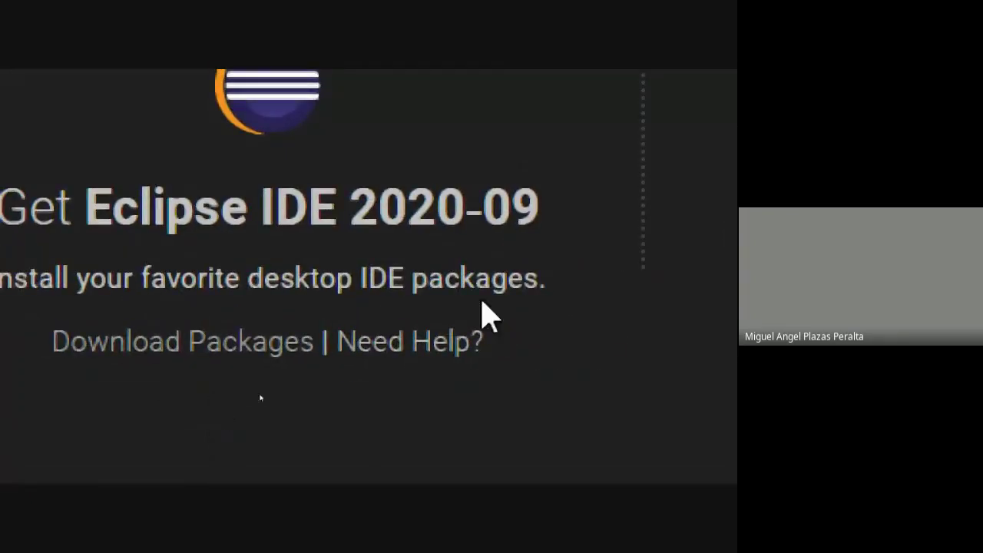
left_click(415, 347)
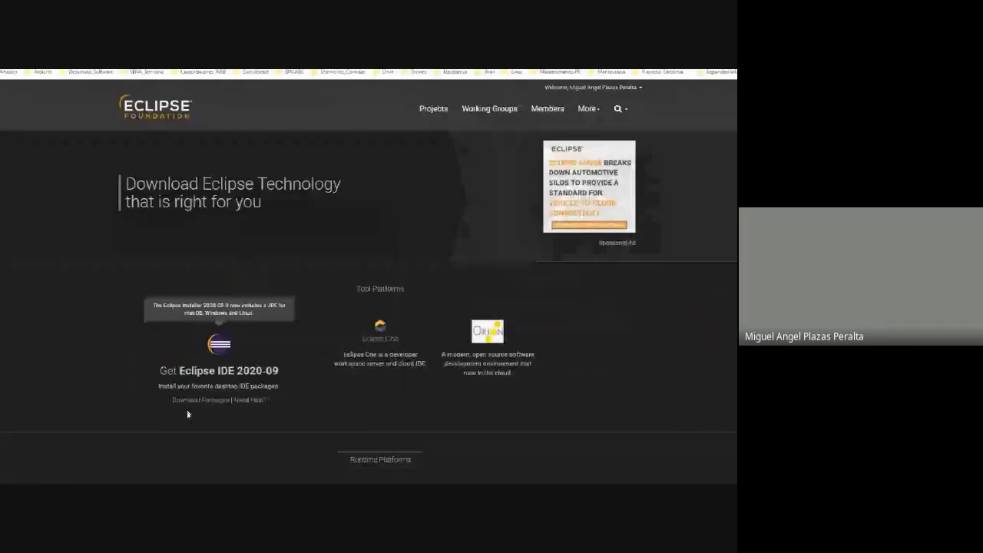
left_click(190, 405)
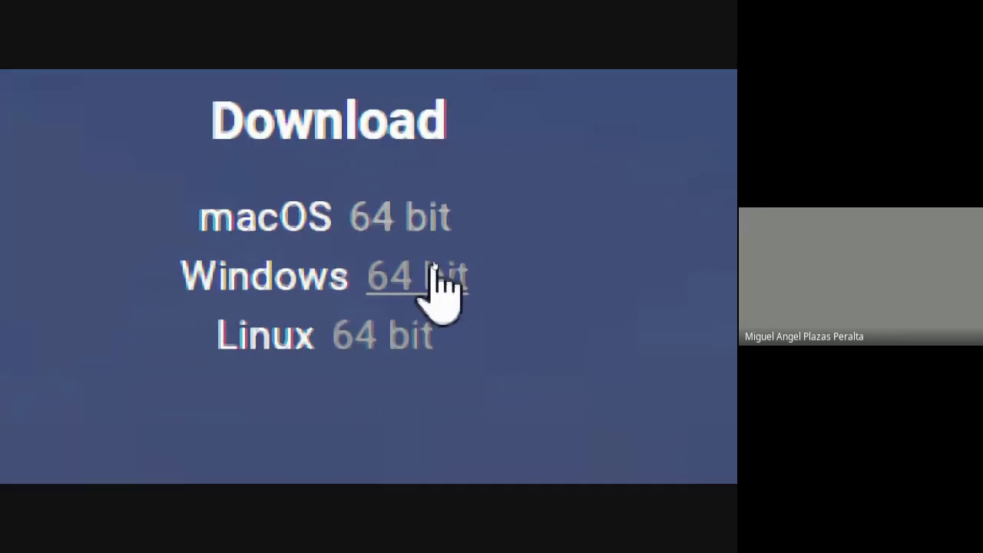
left_click(433, 264)
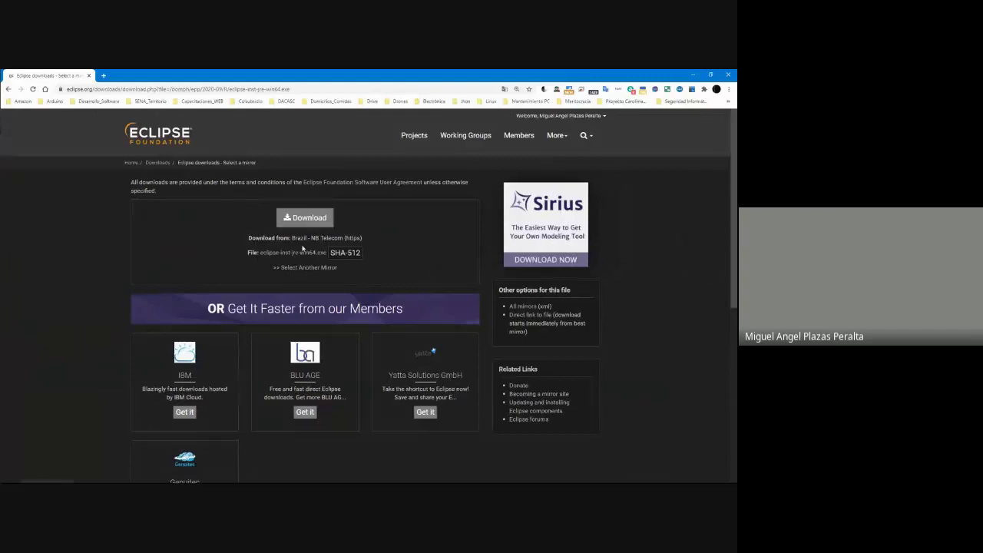
- Highlight the Brazil mirror line, clear the highlight, and start the eclipse-inst-jre-win64.exe download
left_click(303, 242)
left_click(301, 240)
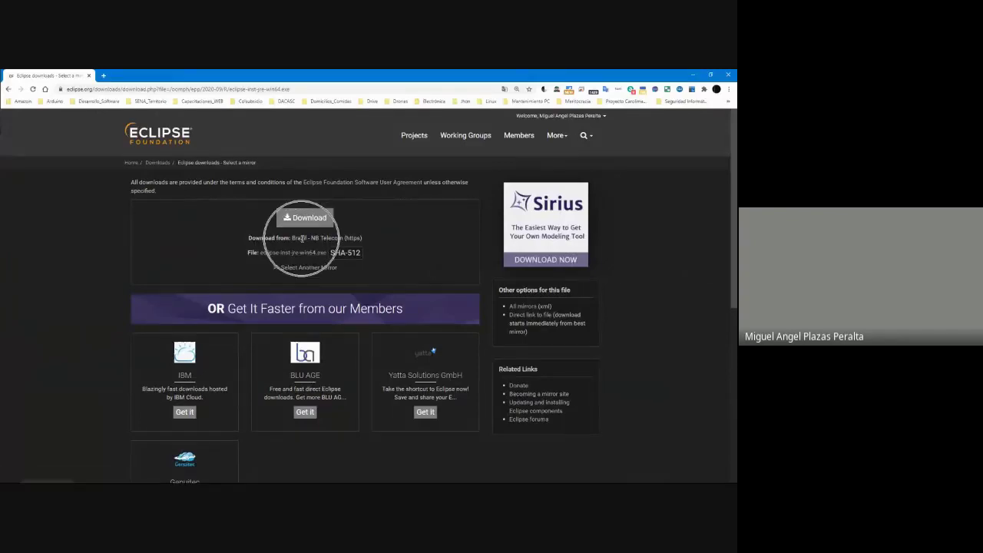
left_click_drag(369, 234, 246, 241)
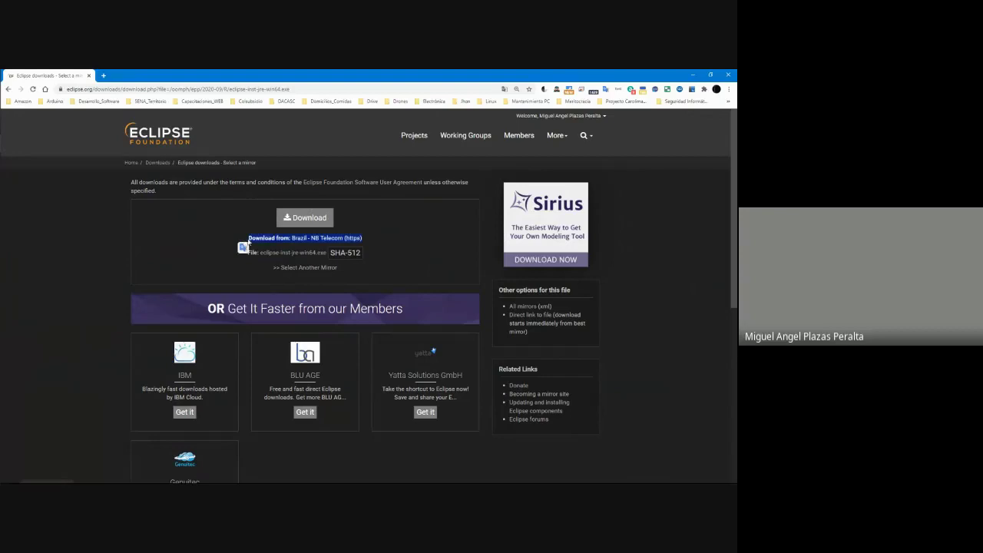
left_click(301, 240)
left_click(300, 240)
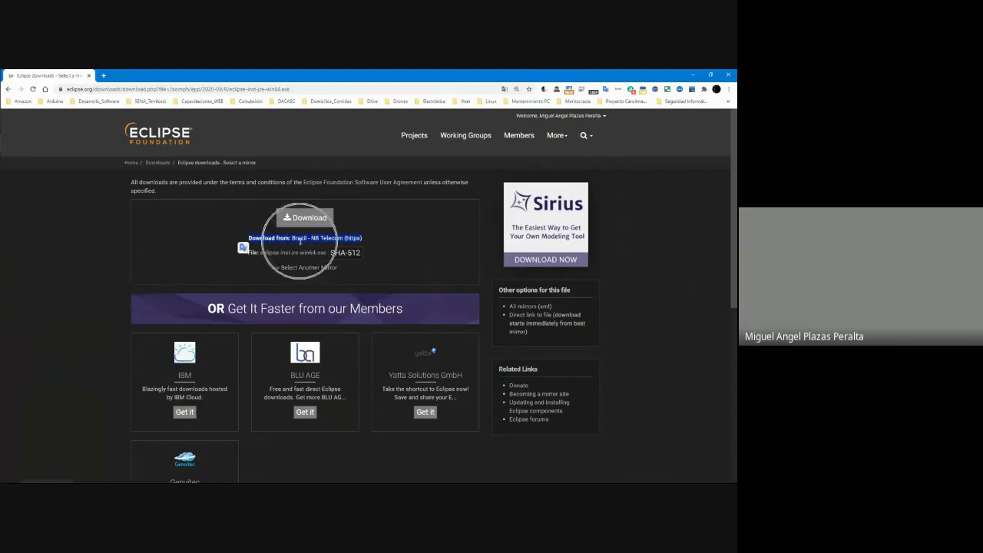
left_click(296, 231)
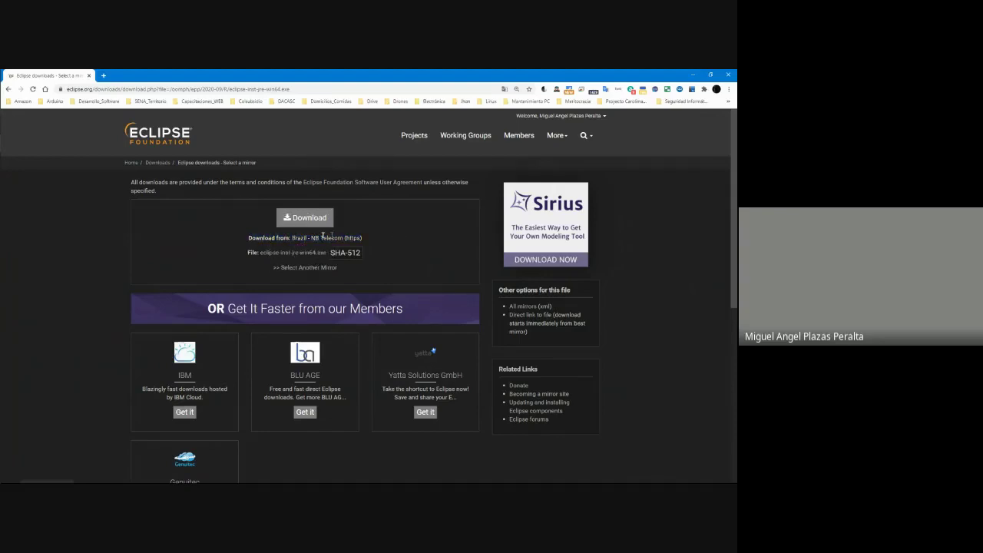
left_click(287, 223)
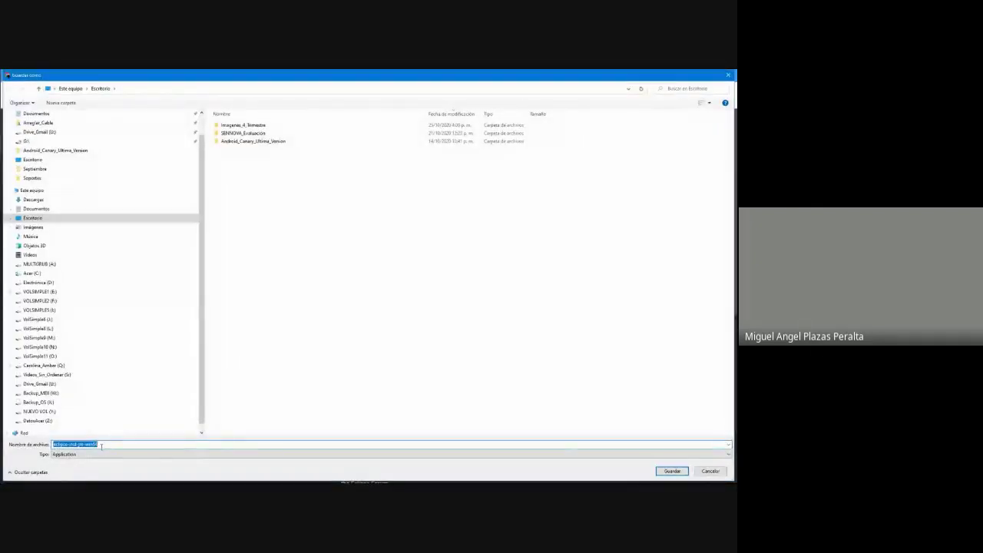
- Save eclipse-inst-jre-win64.exe to Escritorio under its suggested file name
left_click(100, 445)
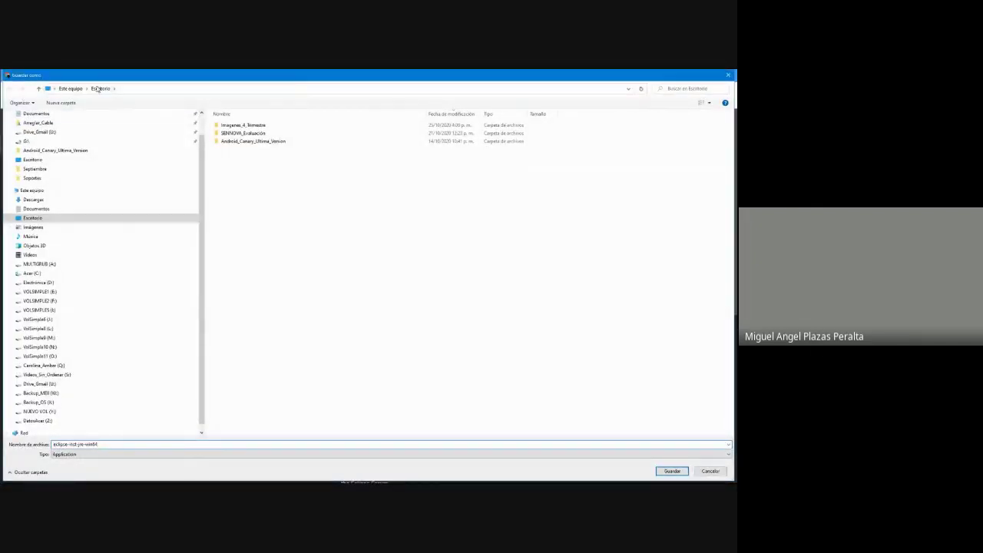
left_click(672, 470)
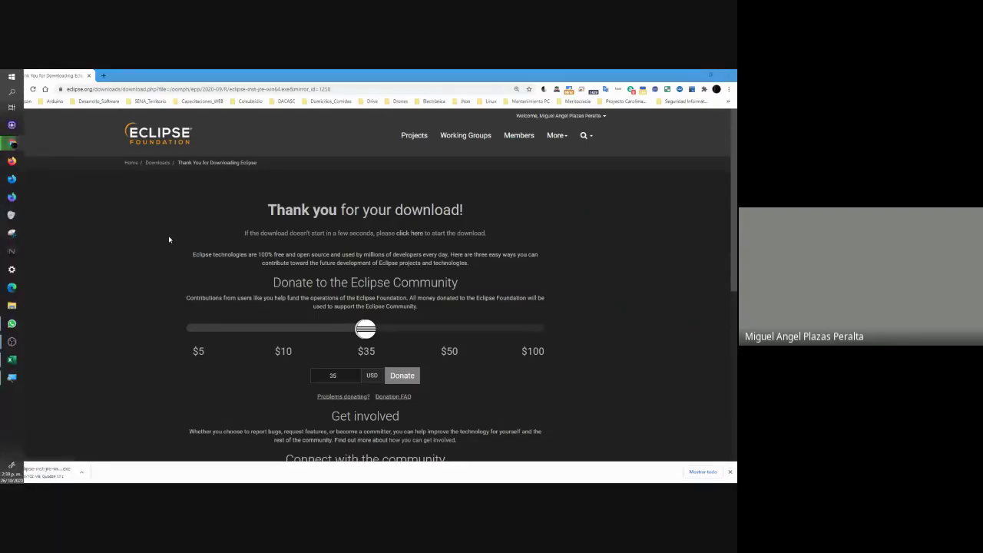
- Open and close Magnifier, then close the Excel schedule workbook and Excel, answering the save prompt
key("super+plus")
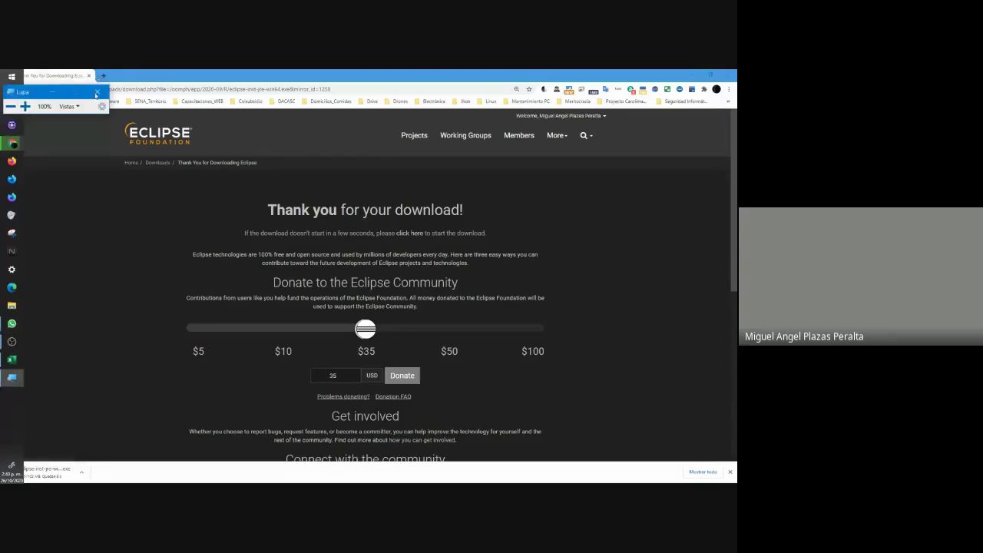
left_click(97, 93)
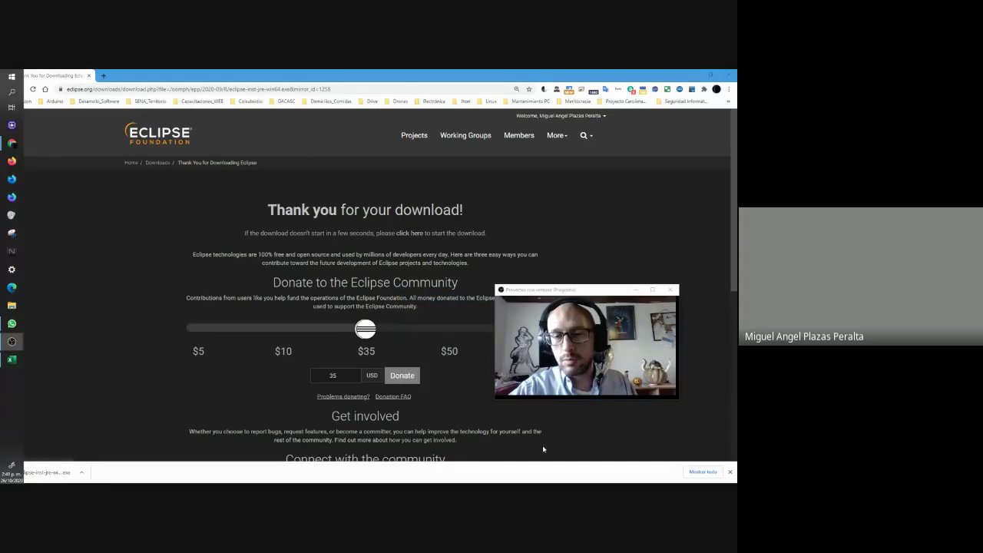
key("alt+Tab")
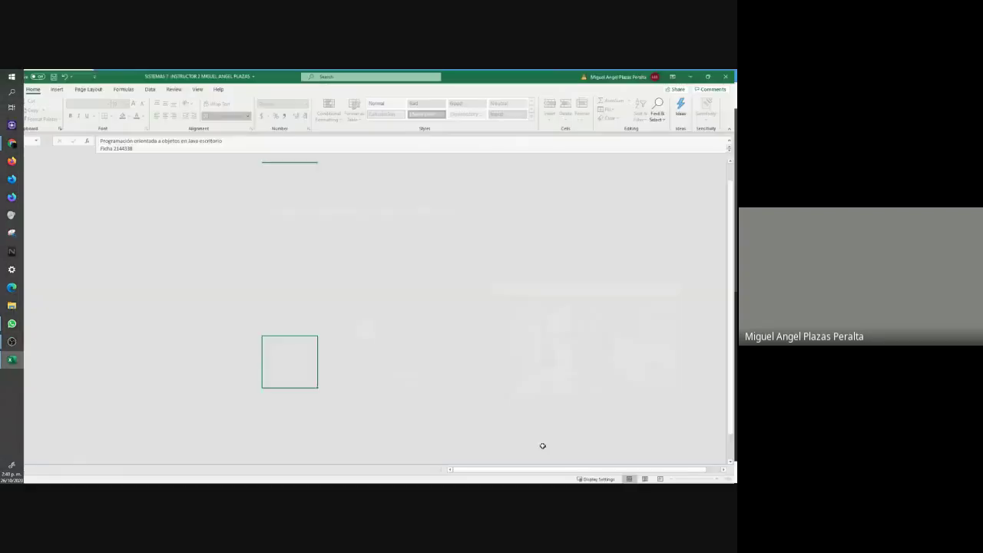
left_click(726, 76)
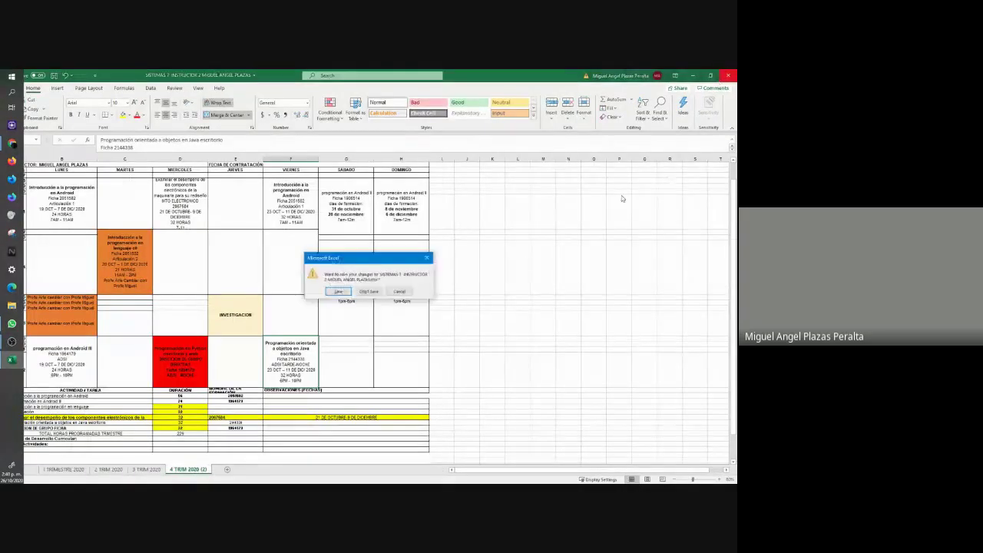
left_click(368, 291)
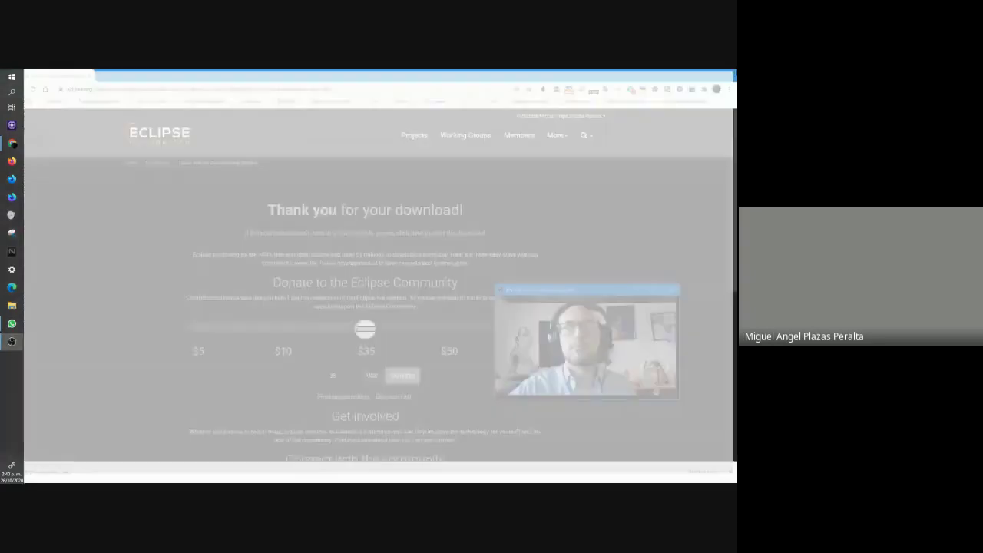
left_click(523, 225)
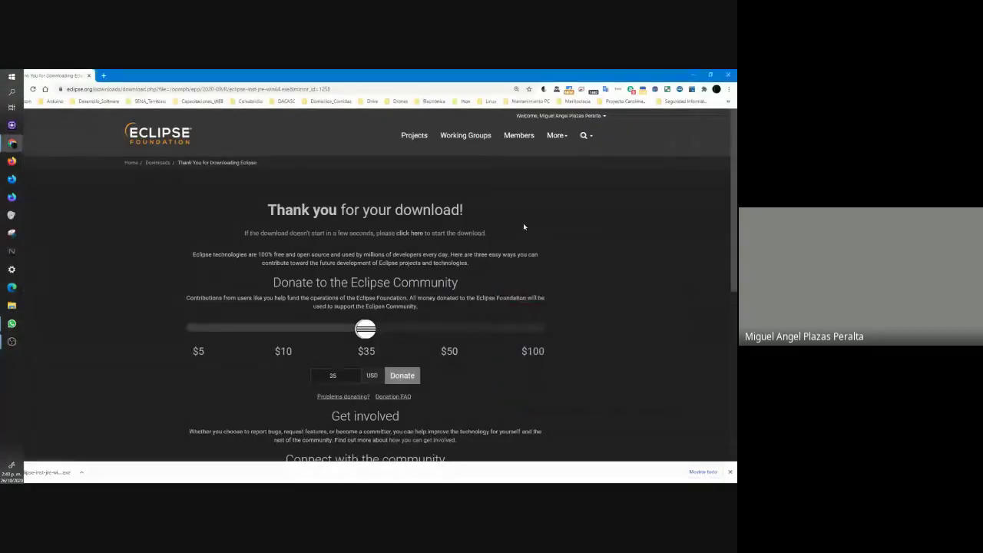
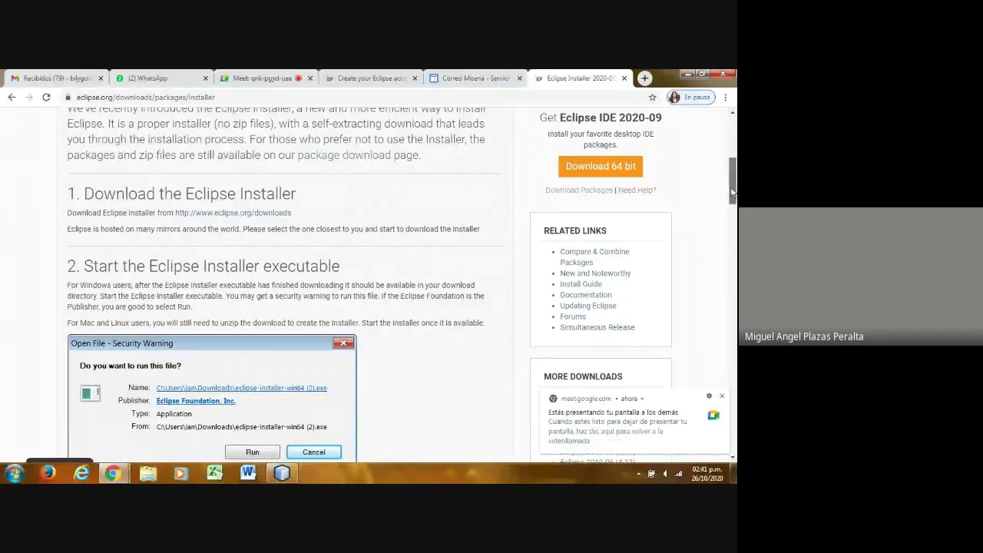
- Close the Eclipse Installer tab and open the eclipse.org package link from the JAVA TRIMESTRE II chat
left_click_drag(732, 192, 732, 267)
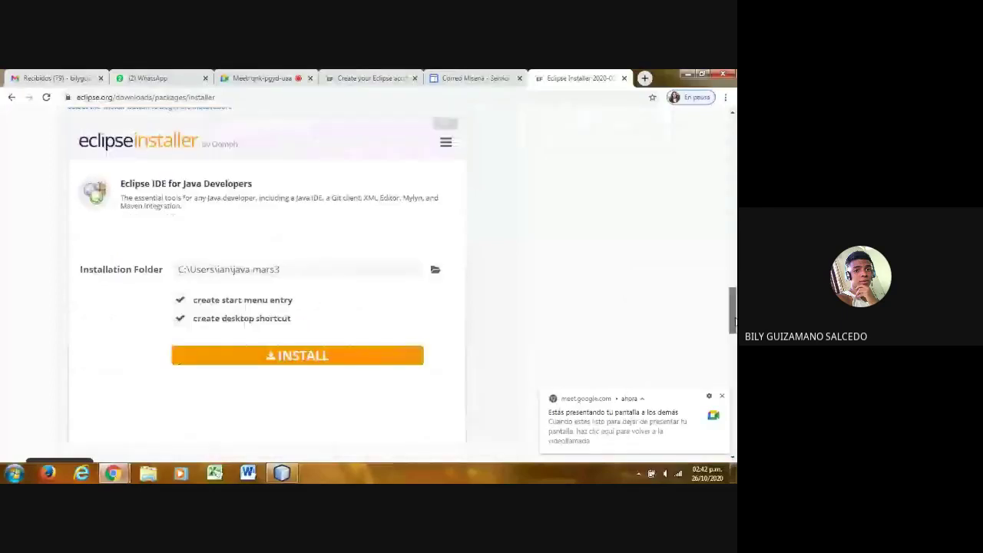
left_click_drag(735, 264, 734, 446)
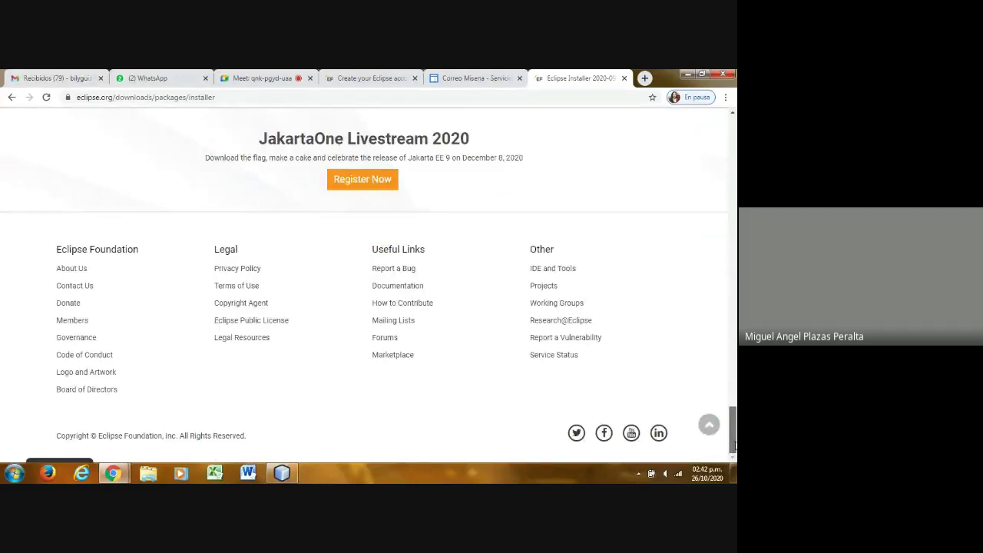
left_click_drag(733, 445, 734, 231)
left_click_drag(735, 181, 733, 124)
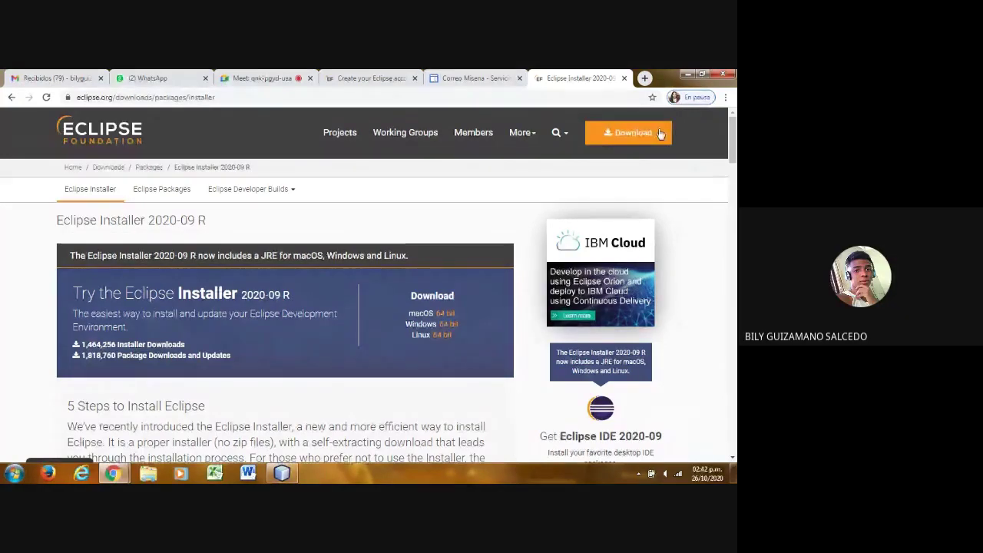
left_click(625, 79)
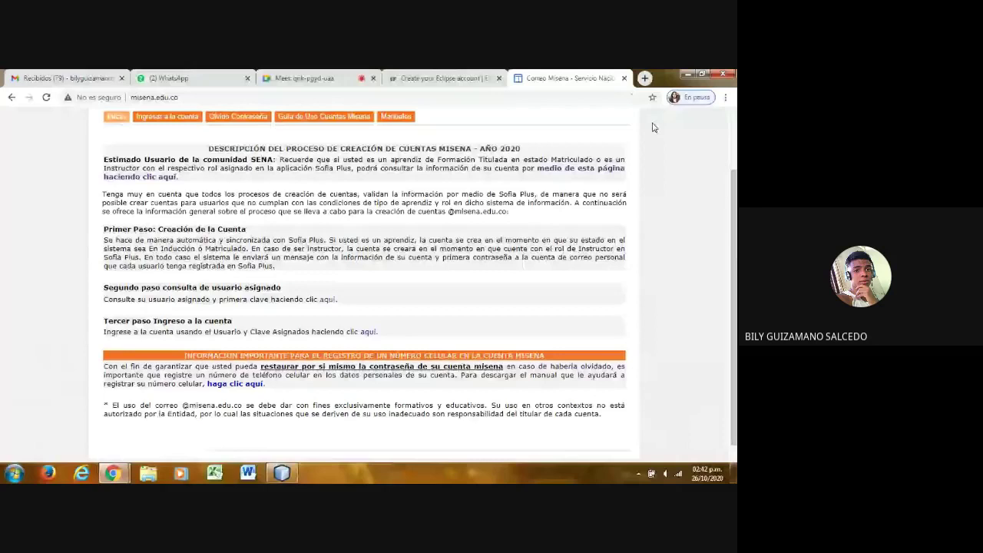
left_click(204, 79)
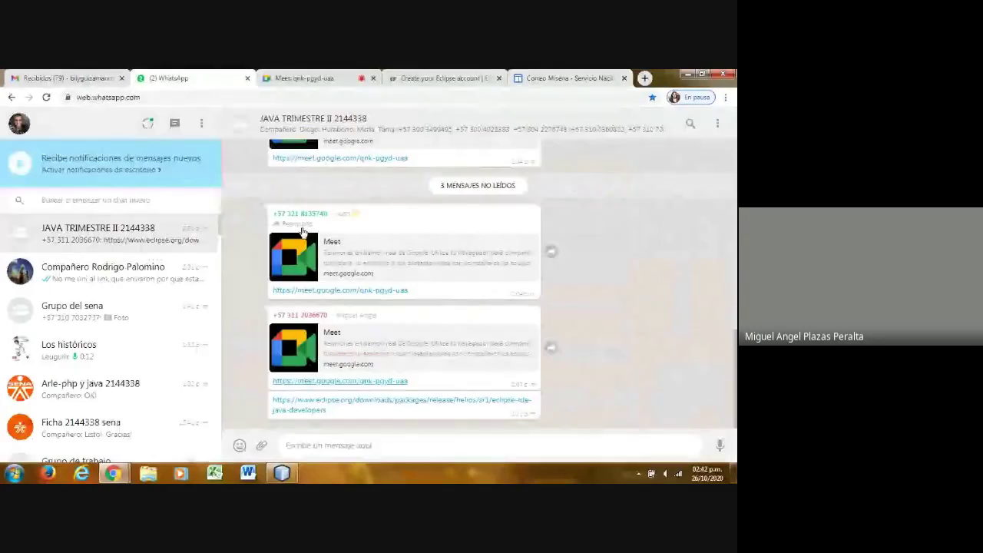
left_click(353, 404)
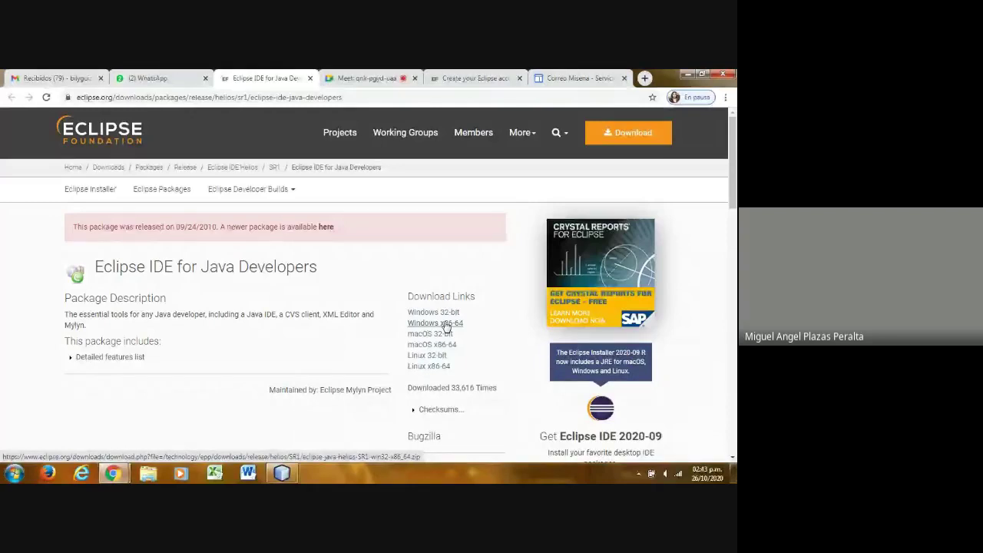
- Download the Windows x86-64 Java Developers zip, saving it under its suggested name to Escritorio
left_click(446, 326)
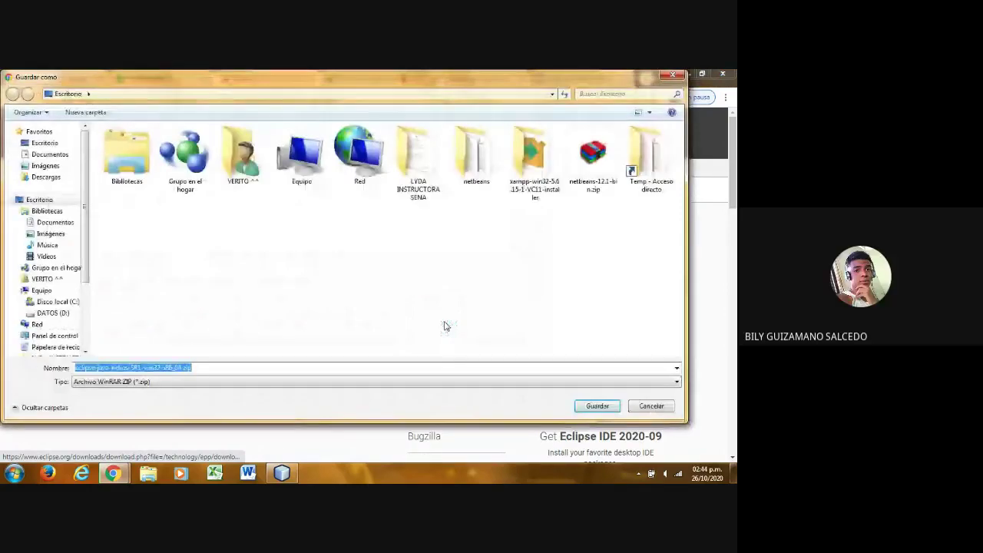
left_click(398, 366)
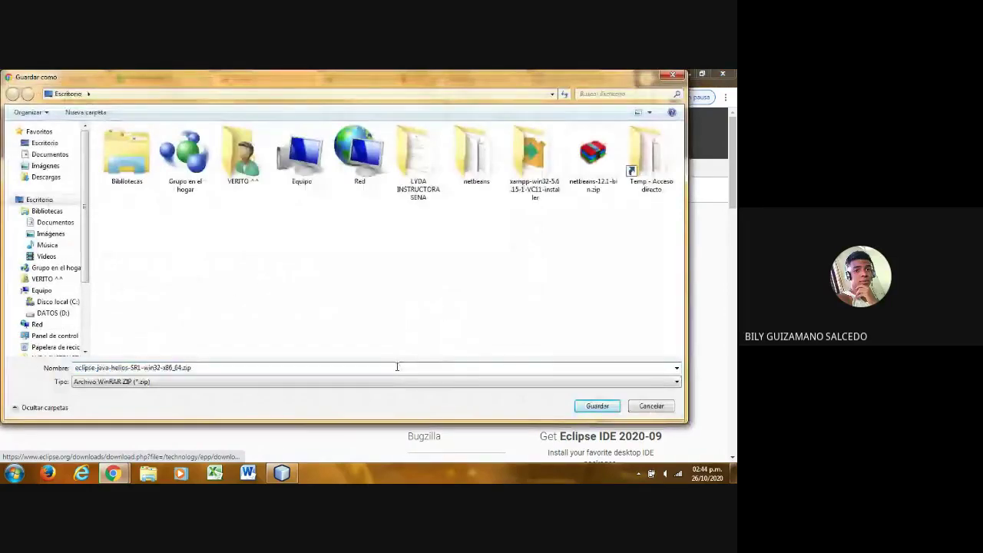
key("Tab")
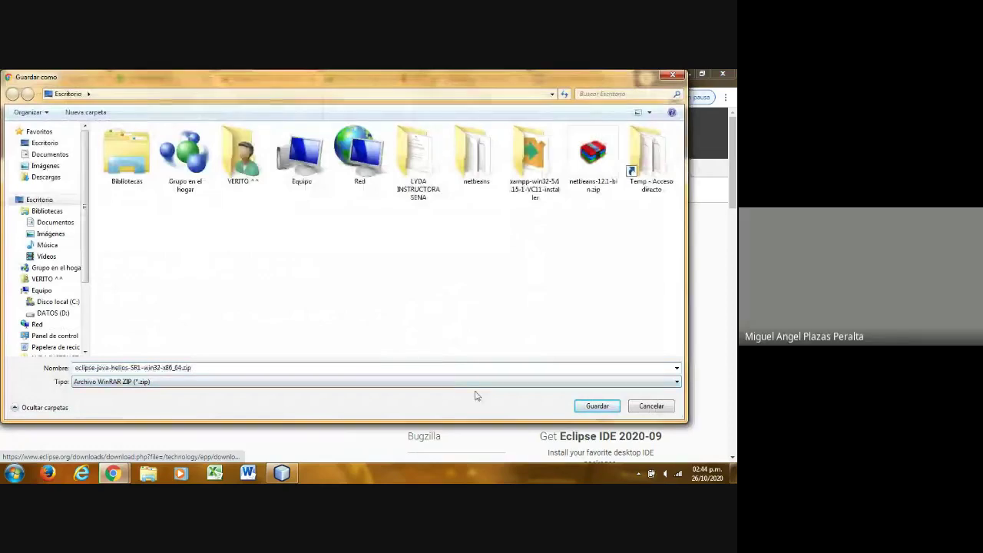
key("shift+Tab")
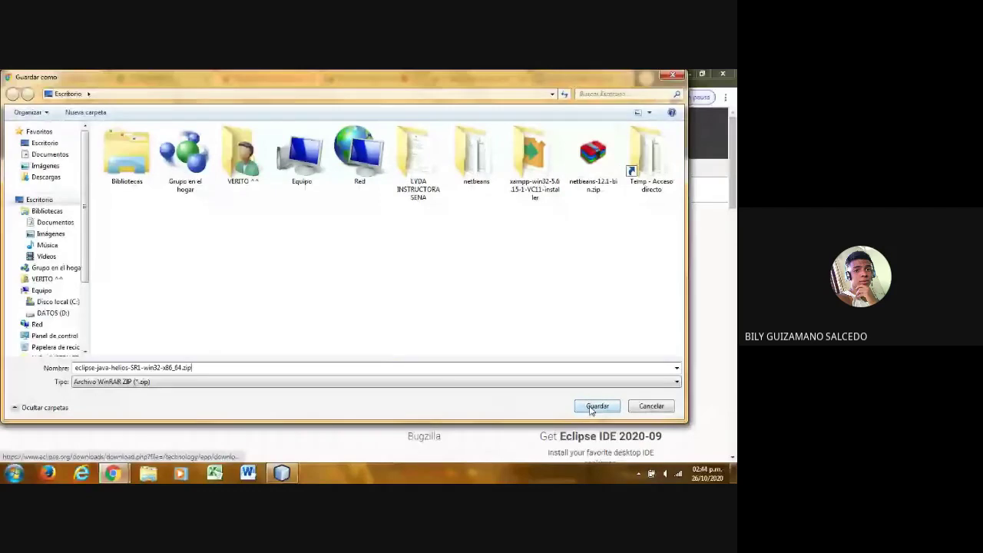
left_click(596, 406)
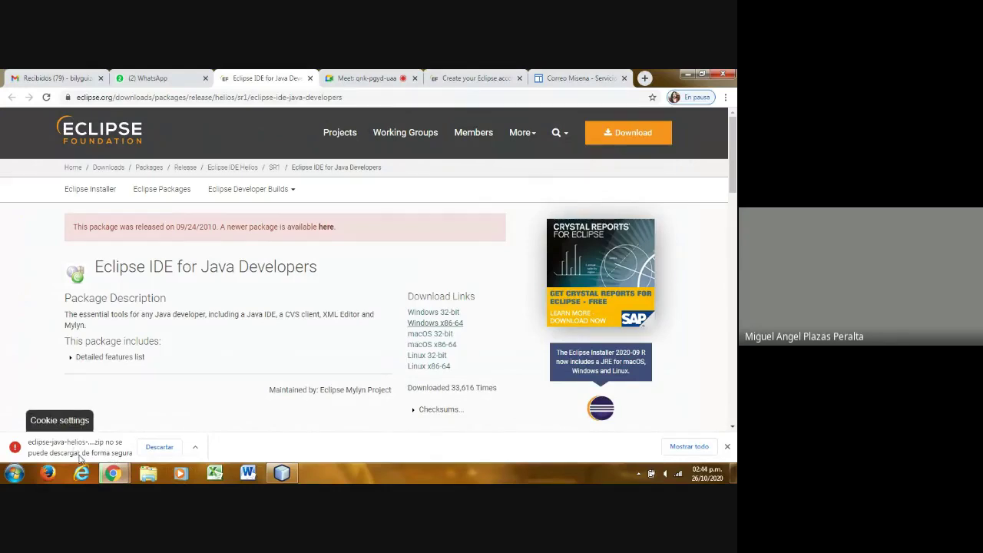
- Choose Guardar on the blocked eclipse-java-helios download to keep it
left_click(196, 446)
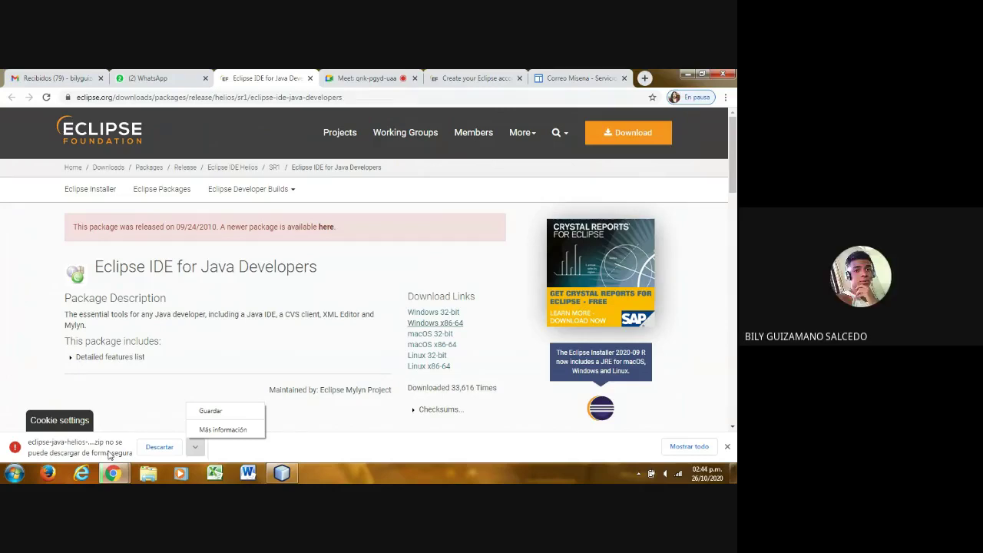
left_click(210, 411)
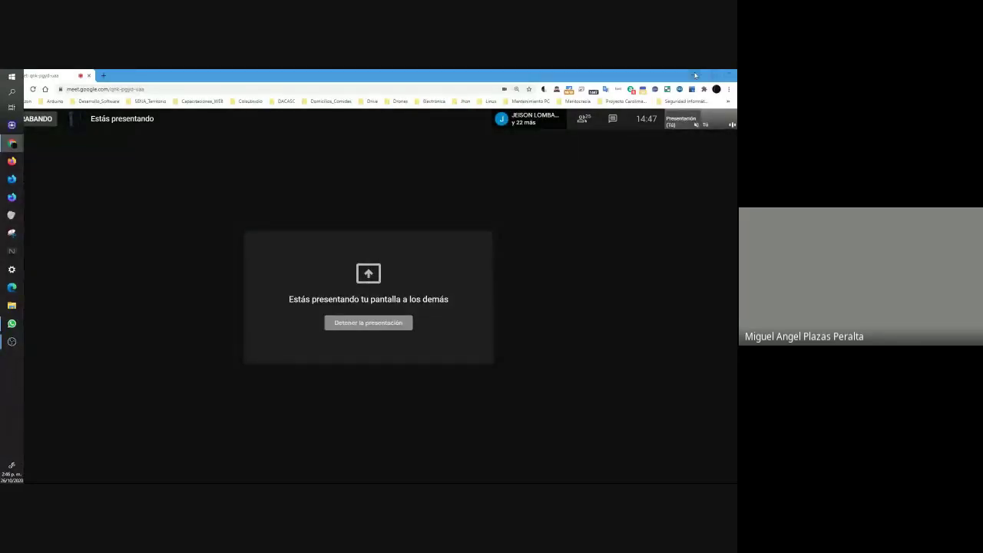
- Minimize the Meet window and open Chrome's full downloads list via Mostrar todo
left_click(695, 74)
scroll(538, 244, "down", 3)
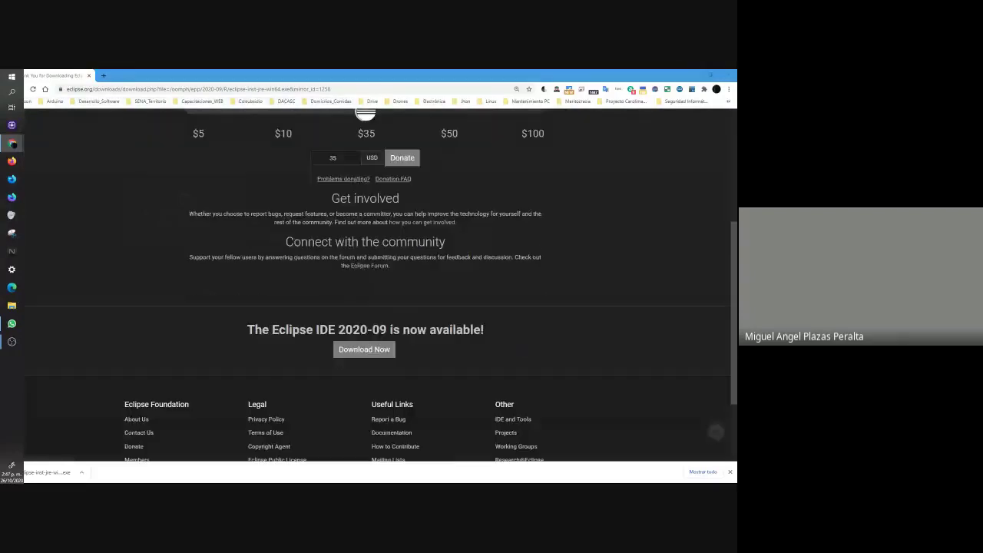
left_click(729, 89)
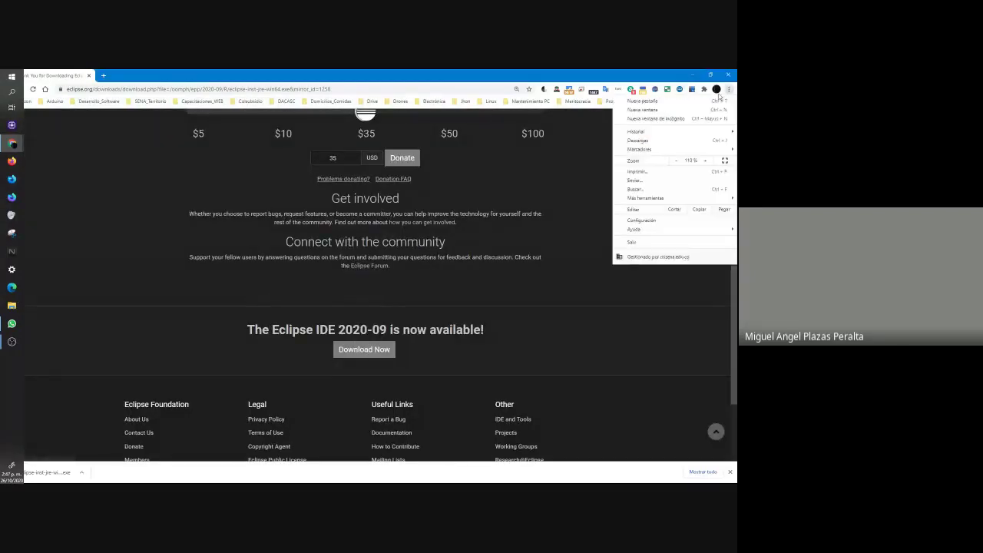
left_click(684, 320)
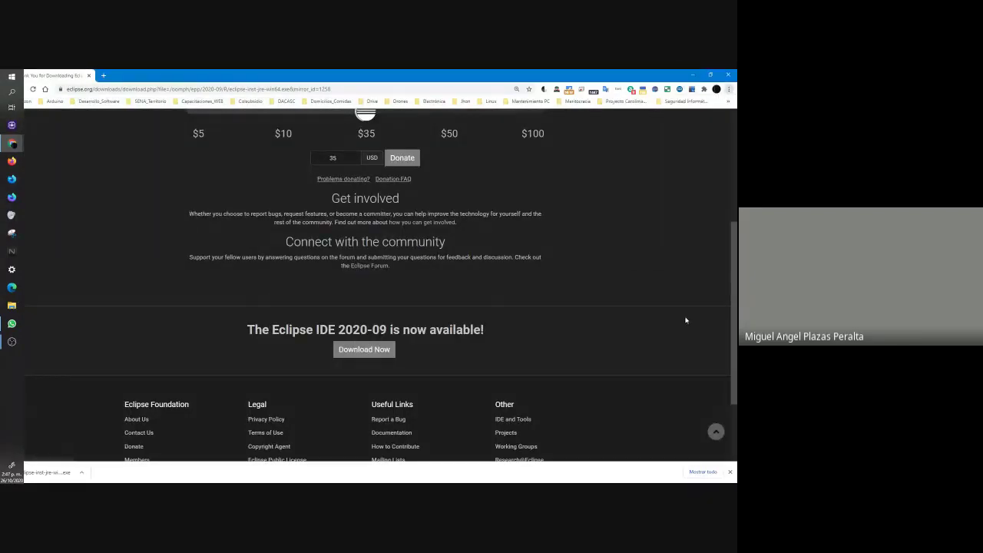
left_click(694, 473)
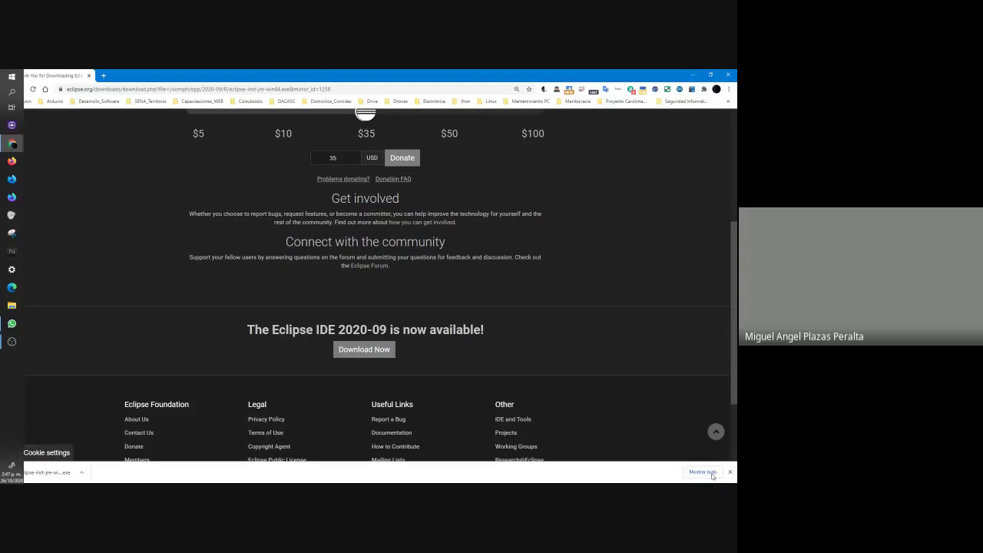
left_click(693, 473)
left_click(694, 472)
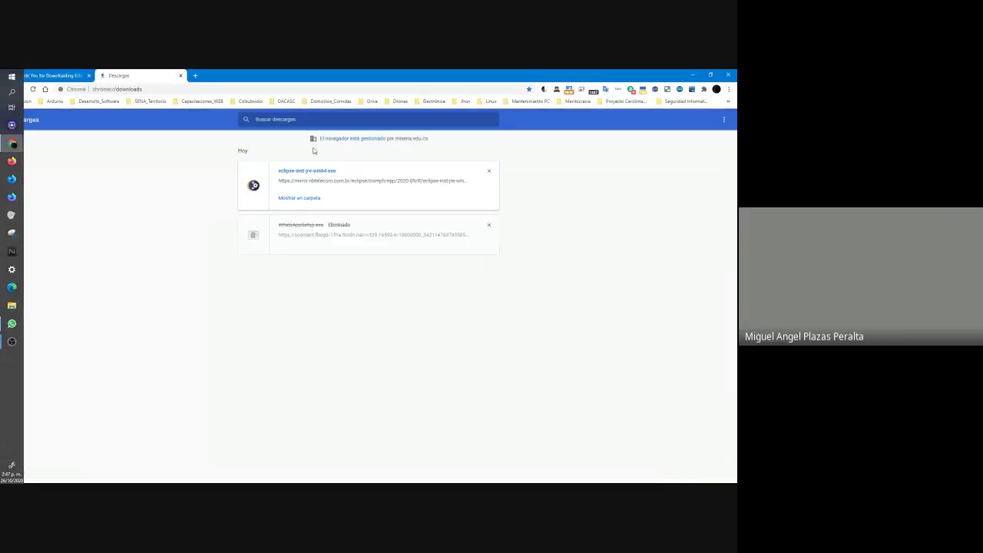
- Clear the downloads list with Eliminar todo and open the downloads folder
left_click(723, 121)
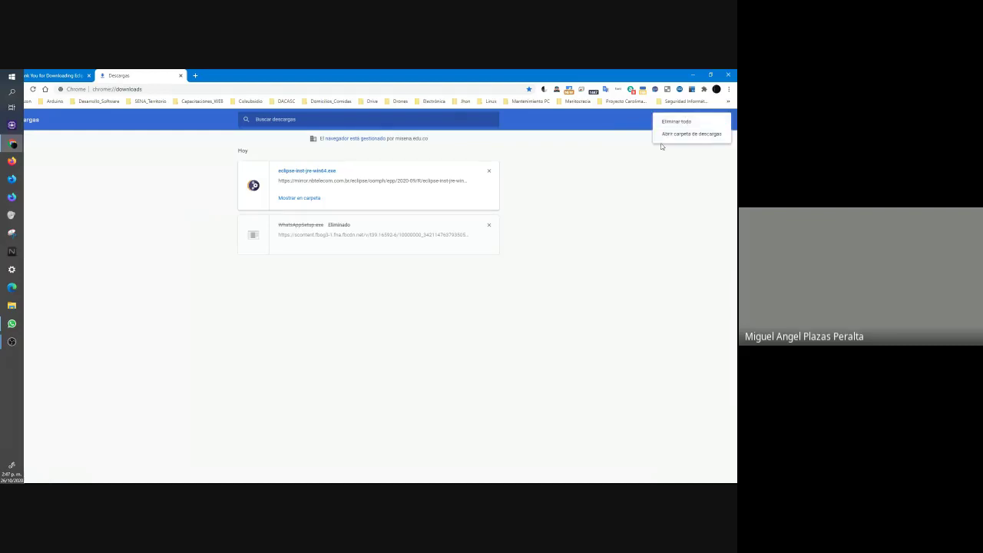
left_click(673, 121)
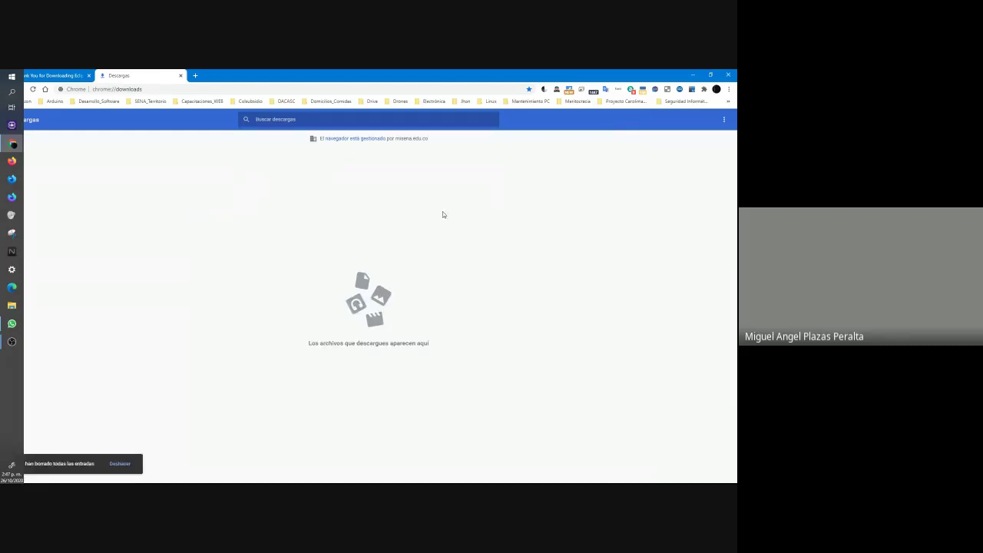
left_click(721, 122)
left_click(692, 124)
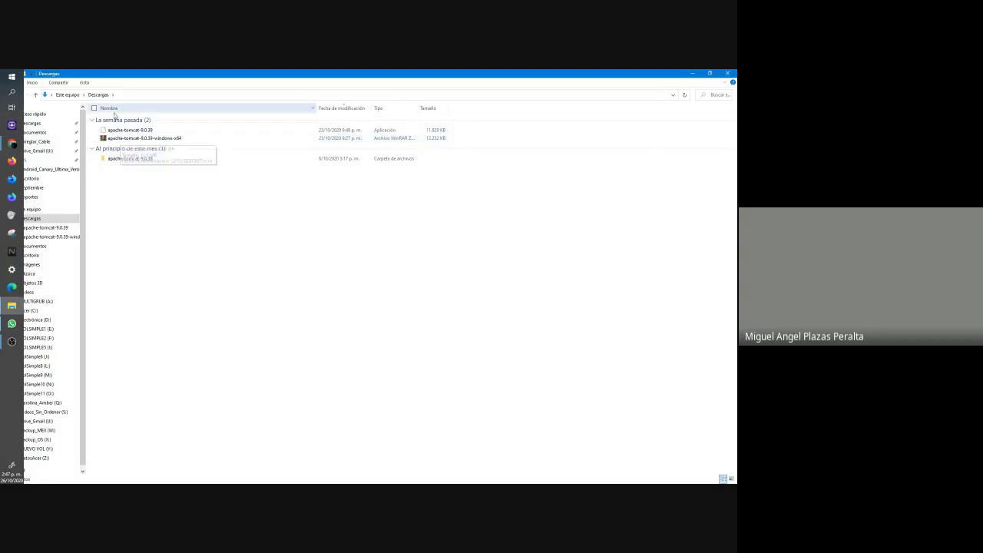
- Go to Escritorio via Este equipo and bring up the eclipse-inst-jre-win64 context menu
left_click(67, 95)
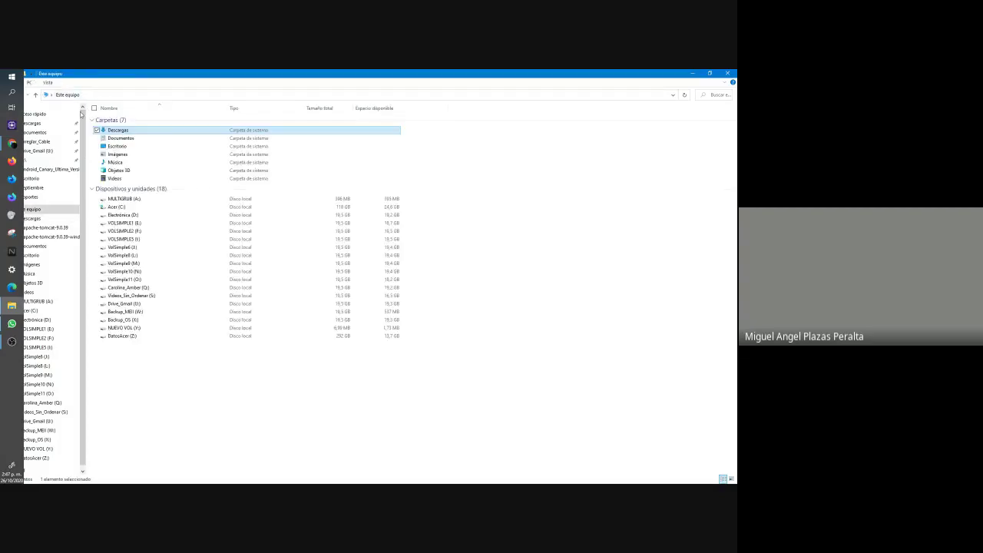
double_click(114, 146)
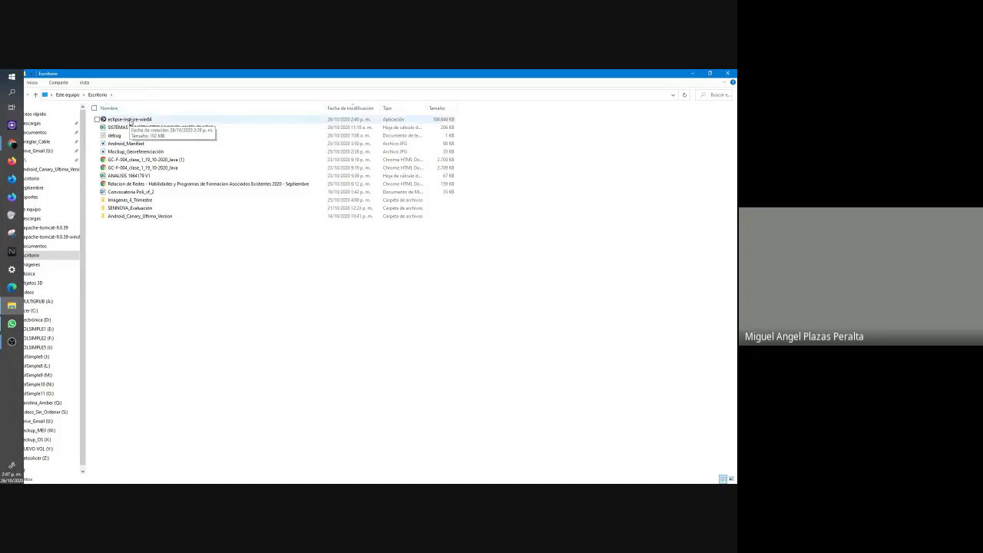
left_click(131, 121)
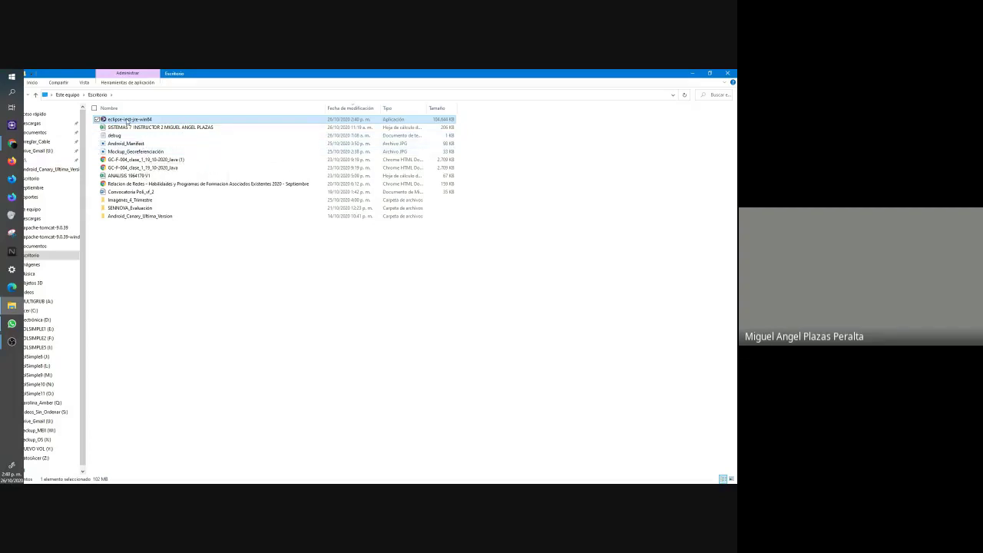
right_click(127, 121)
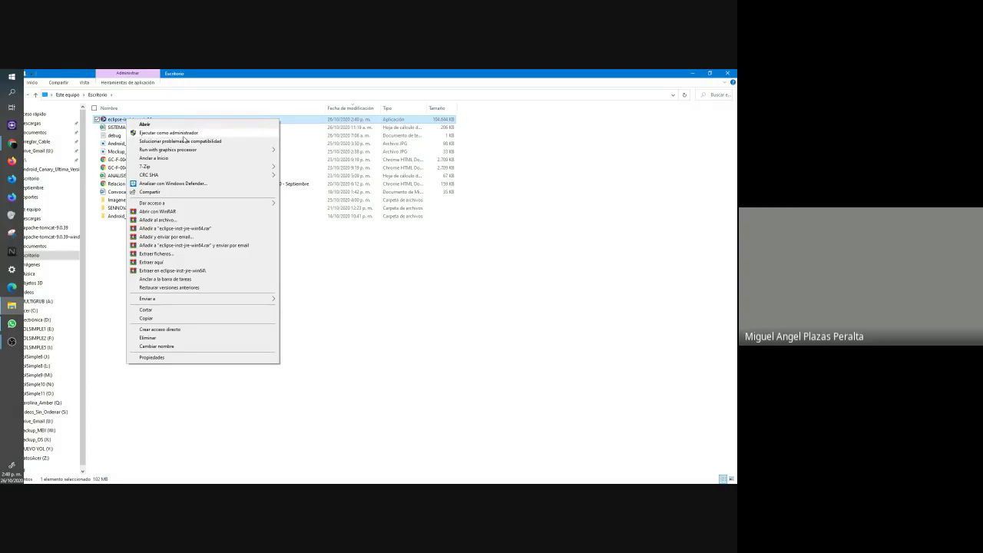
- Launch the eclipse-inst-jre-win64 installer using a run option from its context menu
left_click(185, 140)
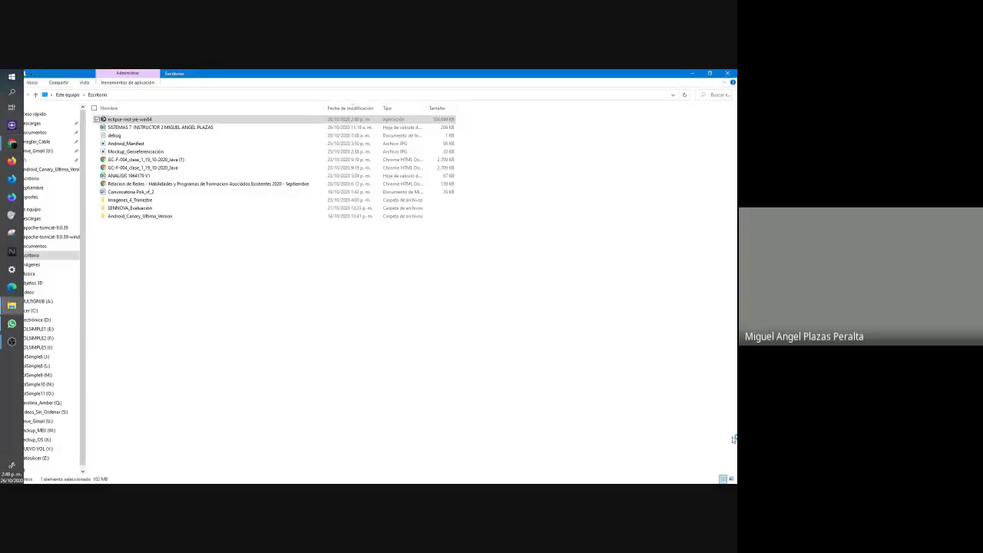
- Close Chrome's Descargas tab and minimize Chrome to show the SENA desktop
left_click(689, 73)
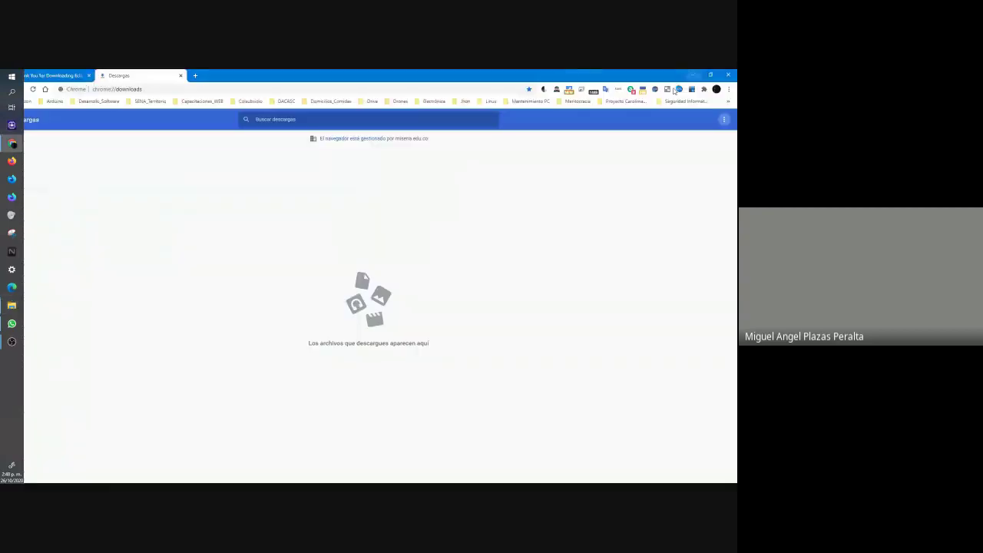
left_click(55, 76)
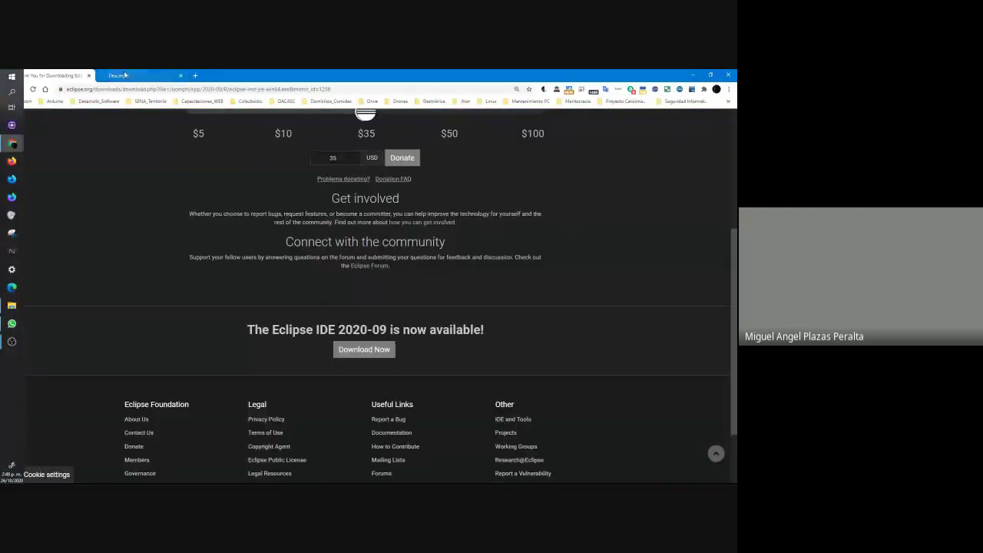
left_click(167, 75)
left_click(180, 76)
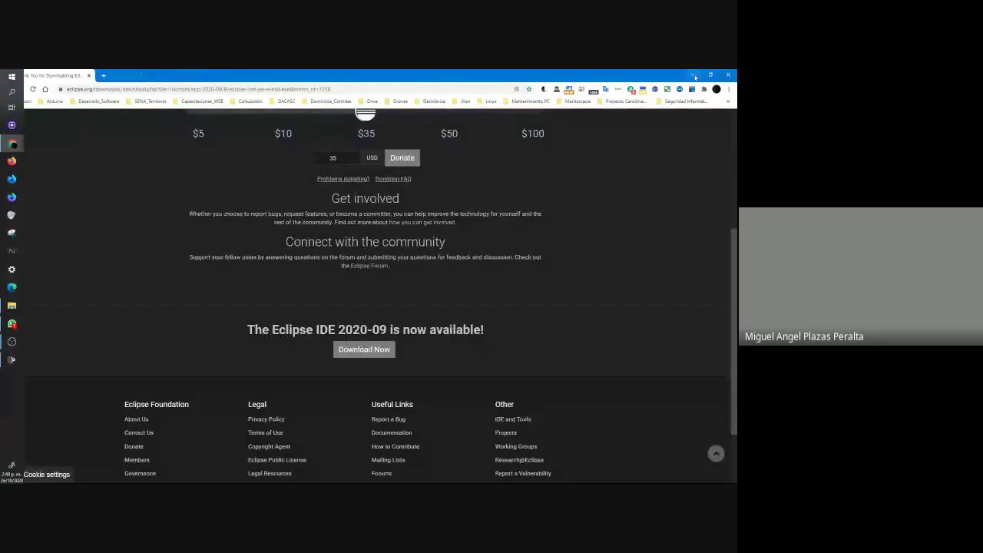
left_click(694, 74)
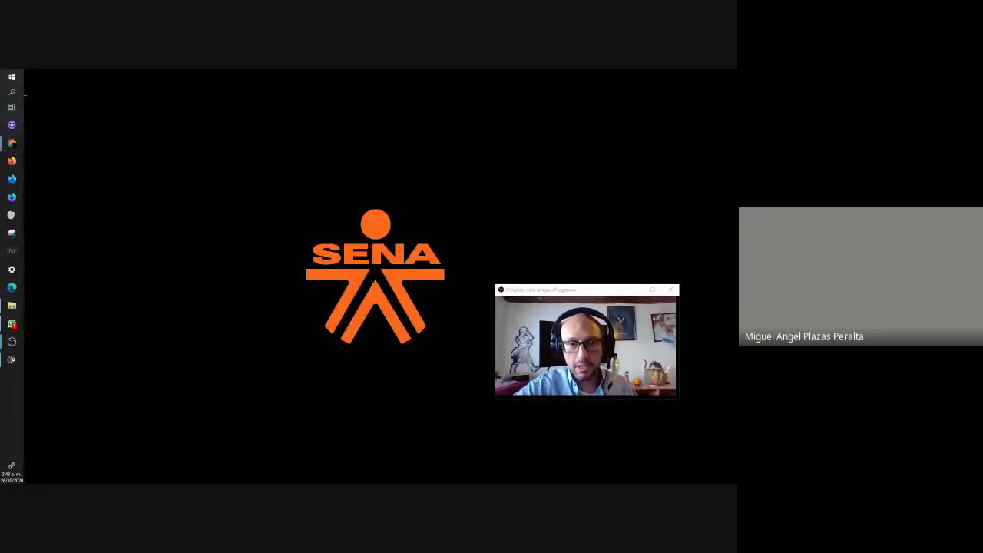
- Move the Eclipse Installer window by its header to a better spot on the desktop
left_click_drag(277, 187, 305, 129)
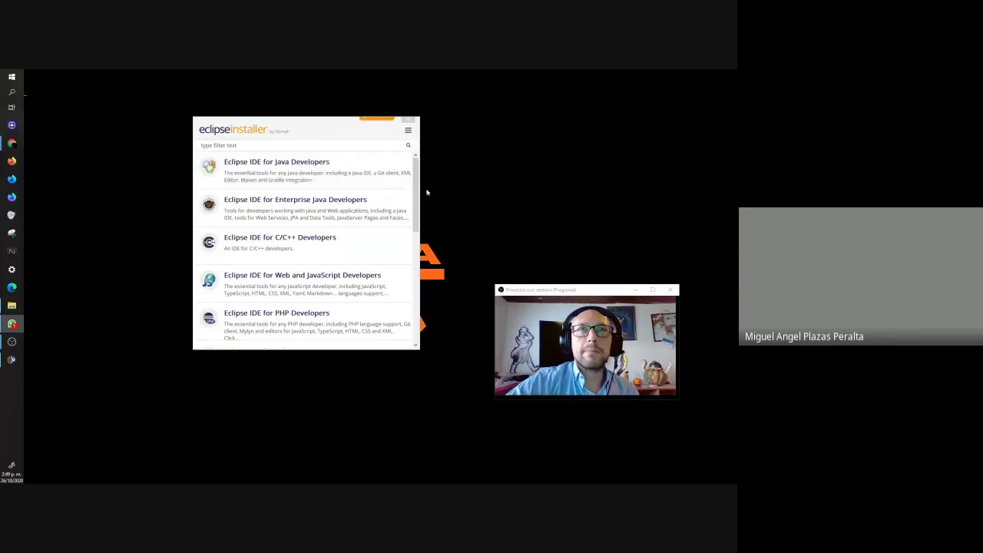
- Enlarge the installer window from its bottom-right corner and move it up and left
left_click_drag(415, 193, 420, 154)
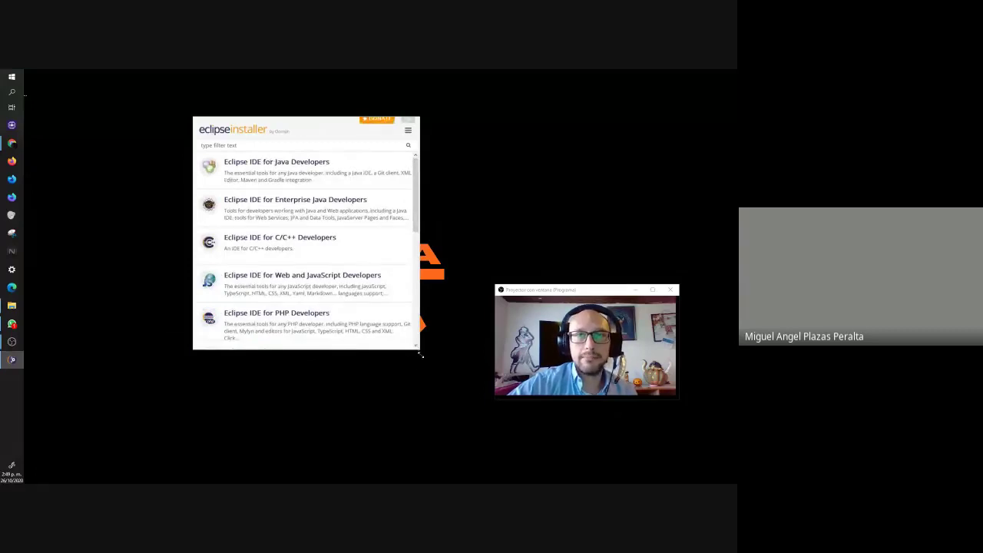
left_click_drag(418, 352, 478, 451)
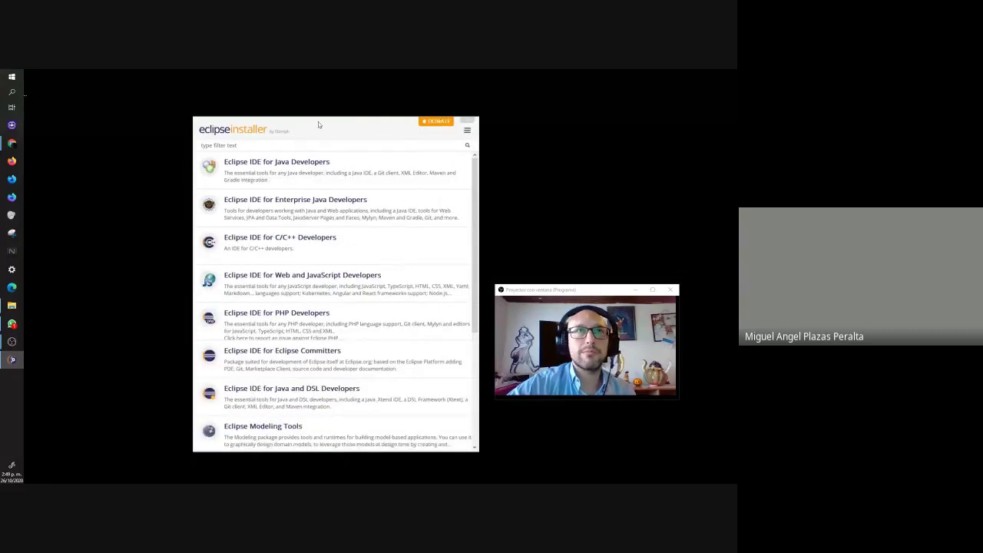
left_click_drag(318, 121, 309, 80)
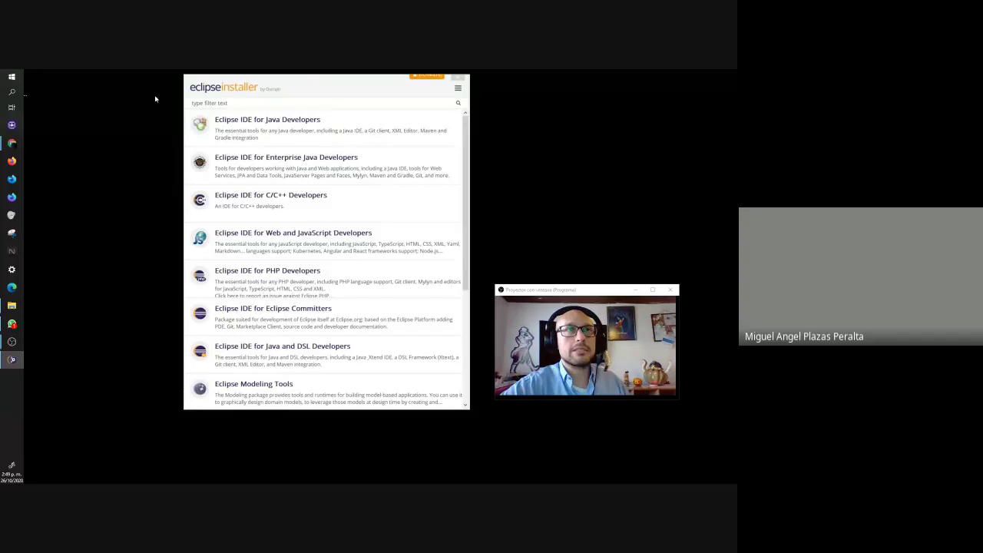
- Widen the installer window further until RCP and RAP Developers appears, then shift it left
left_click(294, 122)
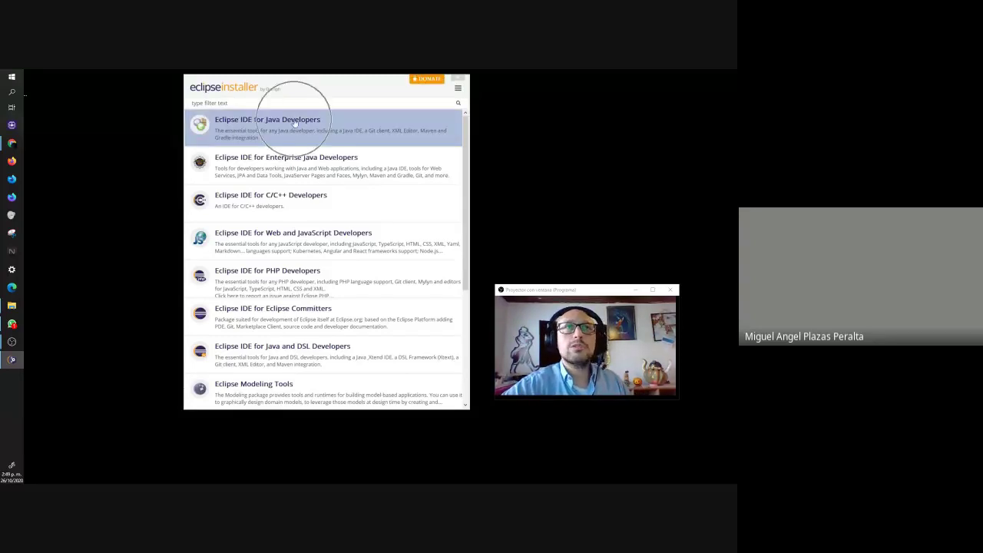
left_click(294, 121)
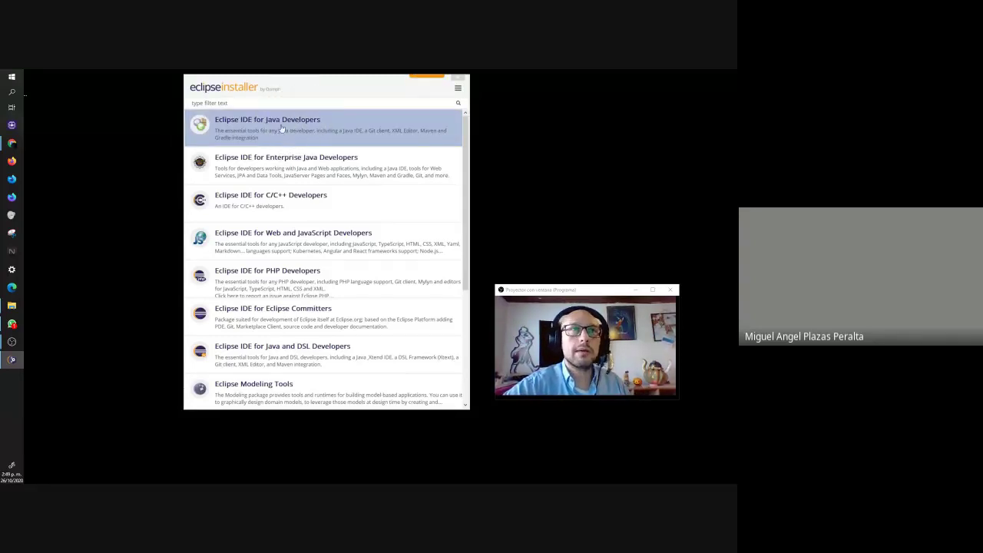
left_click(261, 126)
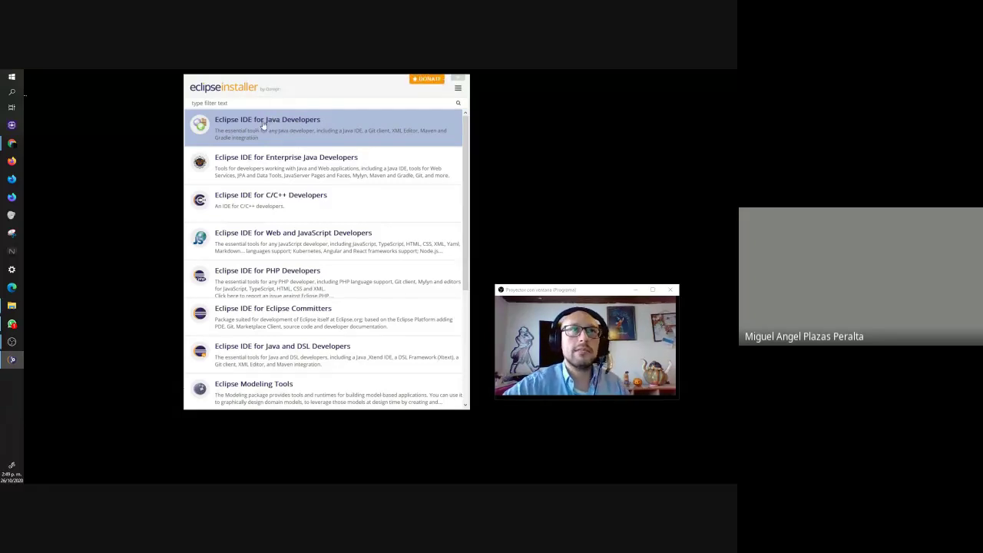
left_click(262, 122)
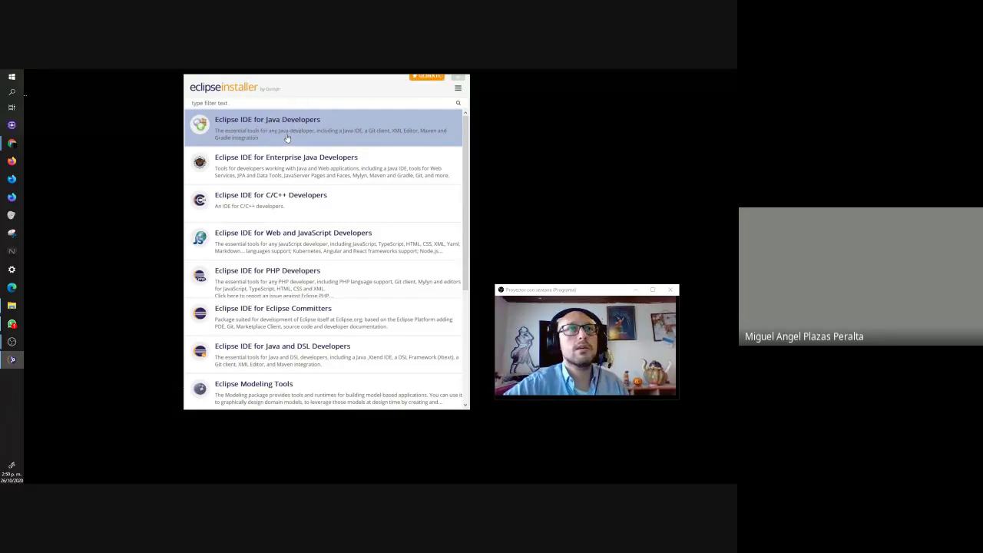
left_click(288, 130)
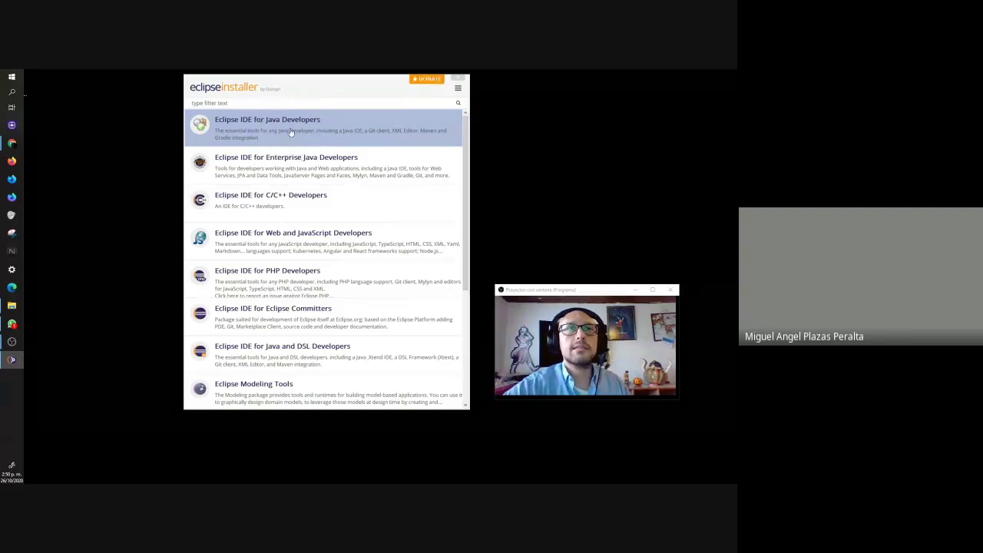
left_click(380, 132)
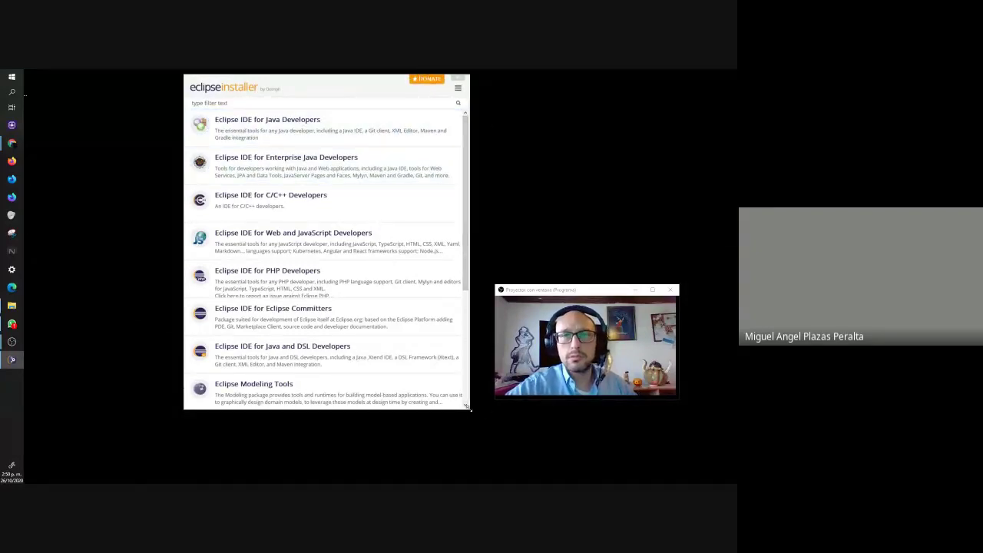
left_click_drag(466, 406, 514, 453)
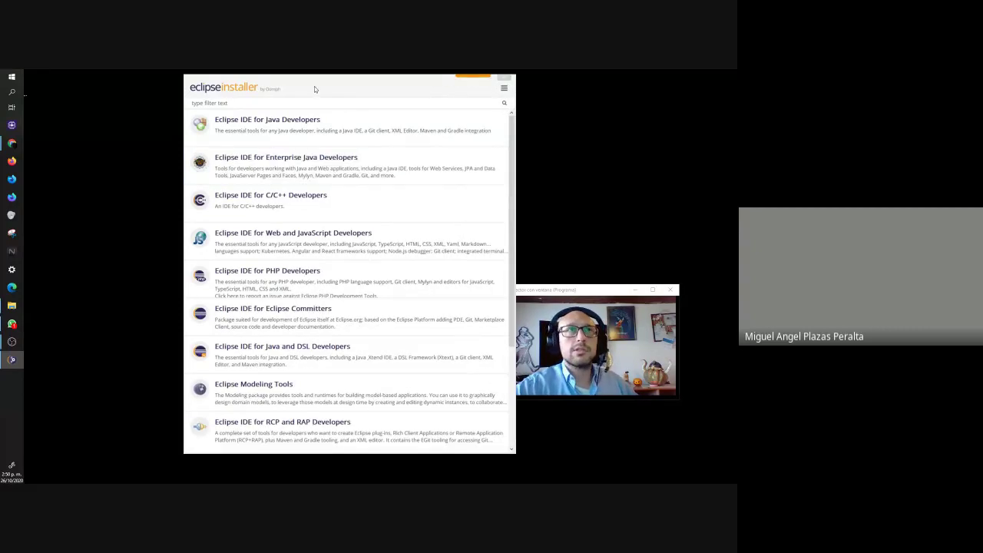
left_click_drag(314, 86, 263, 80)
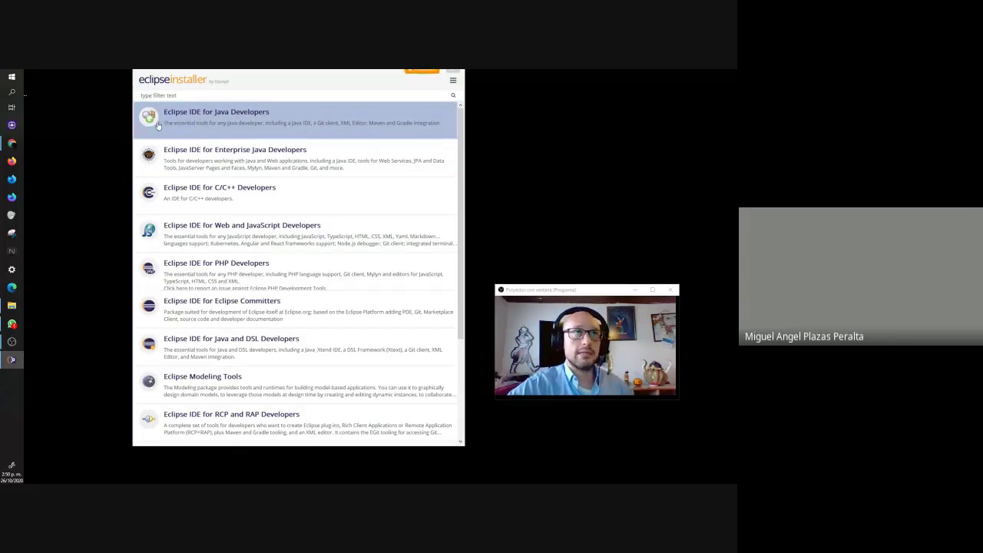
- Select the Eclipse IDE for Enterprise Java Developers row and zoom in with Windows Magnifier
left_click(171, 162)
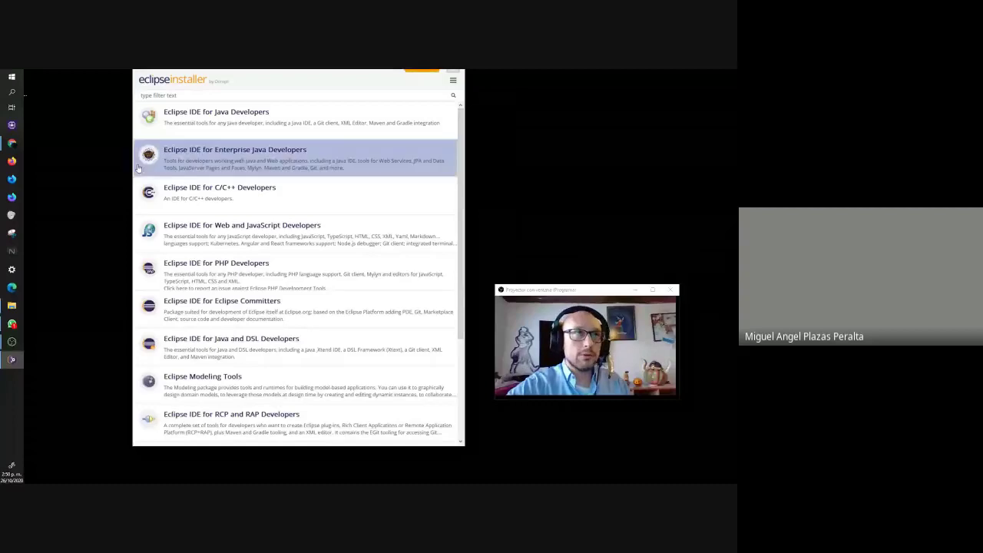
left_click(142, 156)
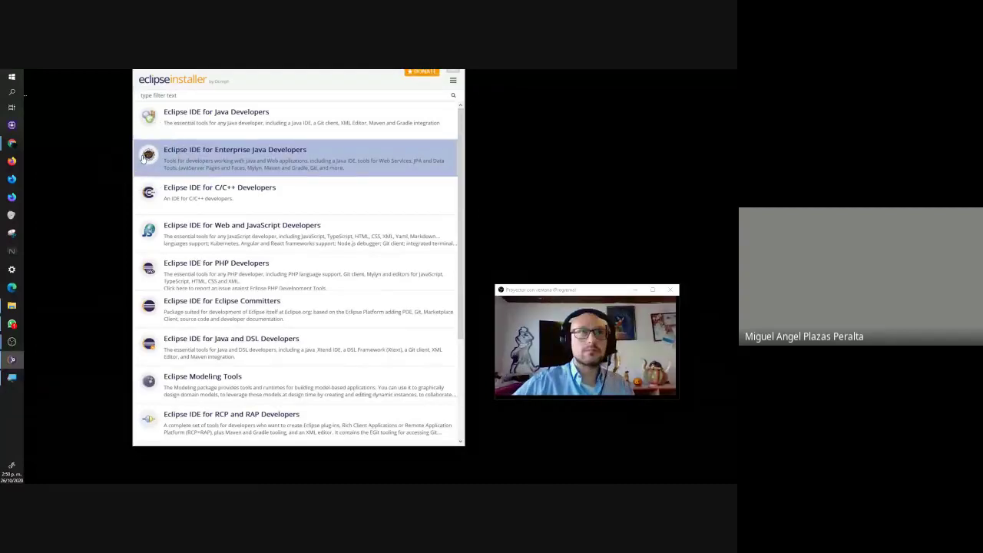
key("super+plus")
key("super+plus")
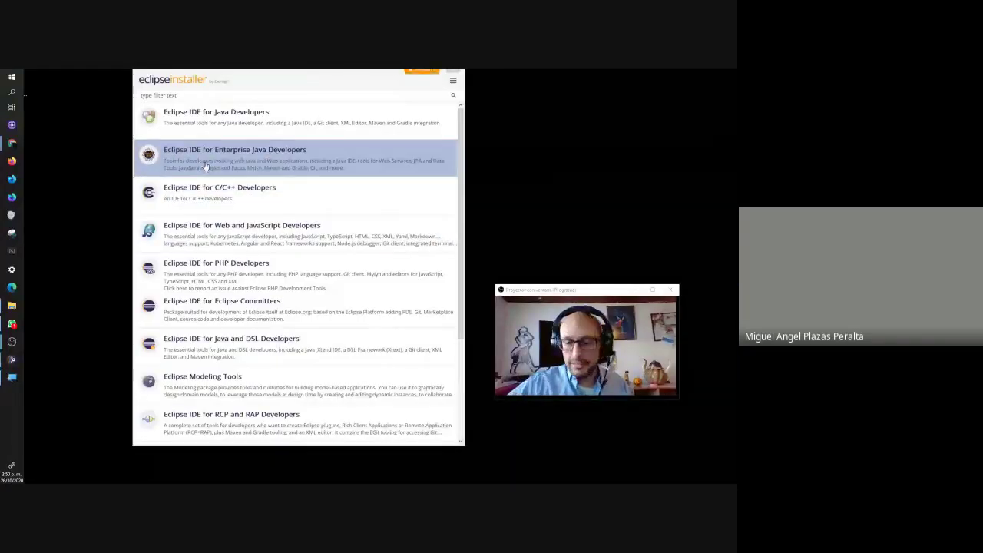
key("super")
key("super")
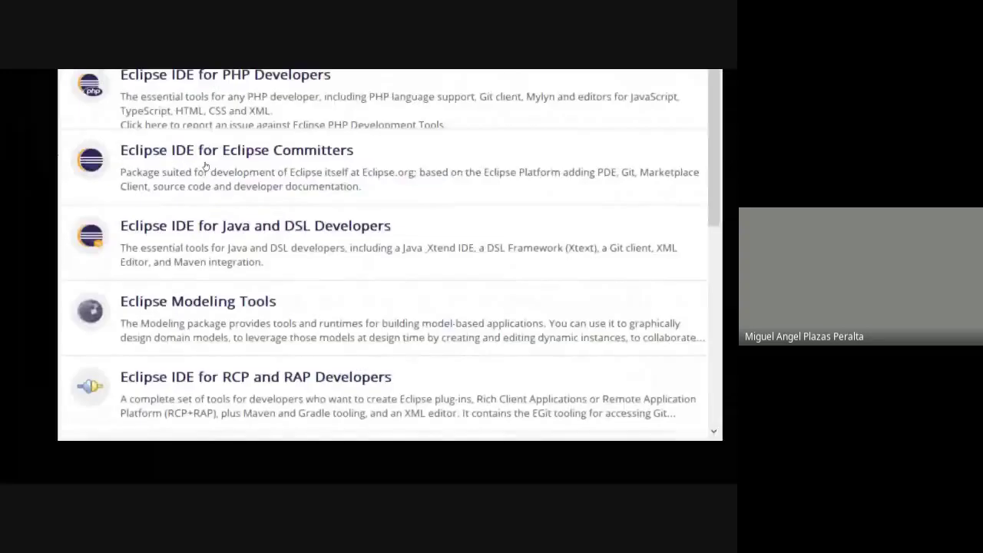
scroll(205, 167, "up", 3)
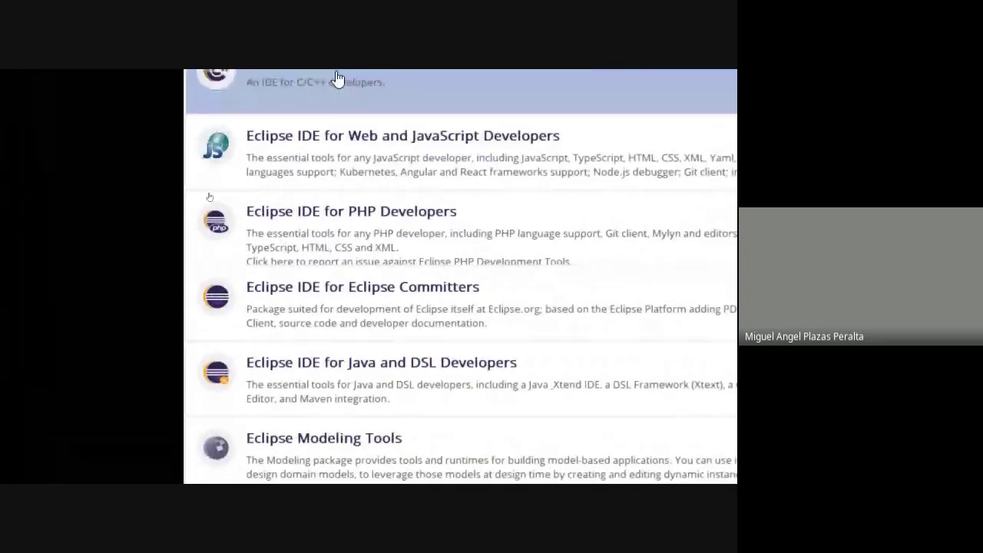
scroll(337, 76, "up", 5)
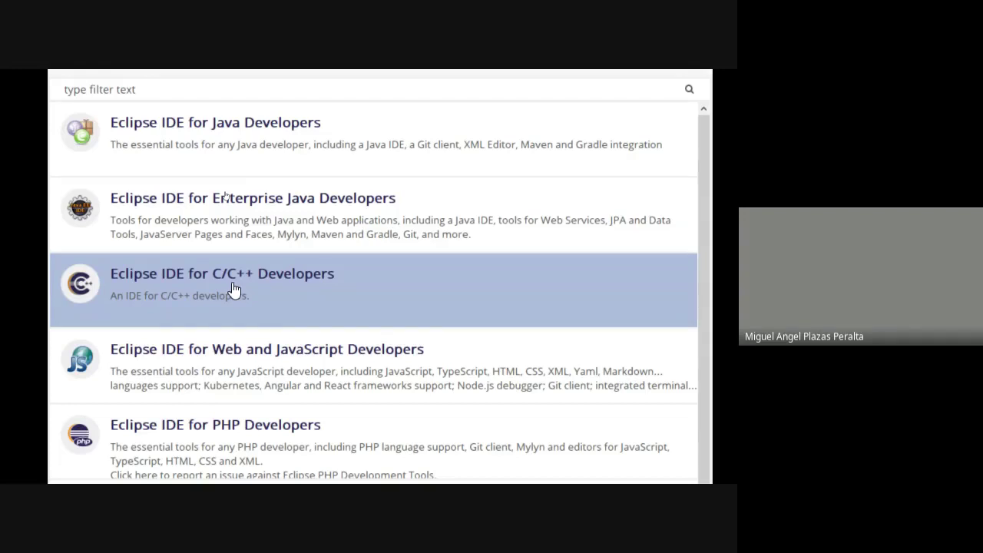
left_click(162, 294)
left_click(162, 293)
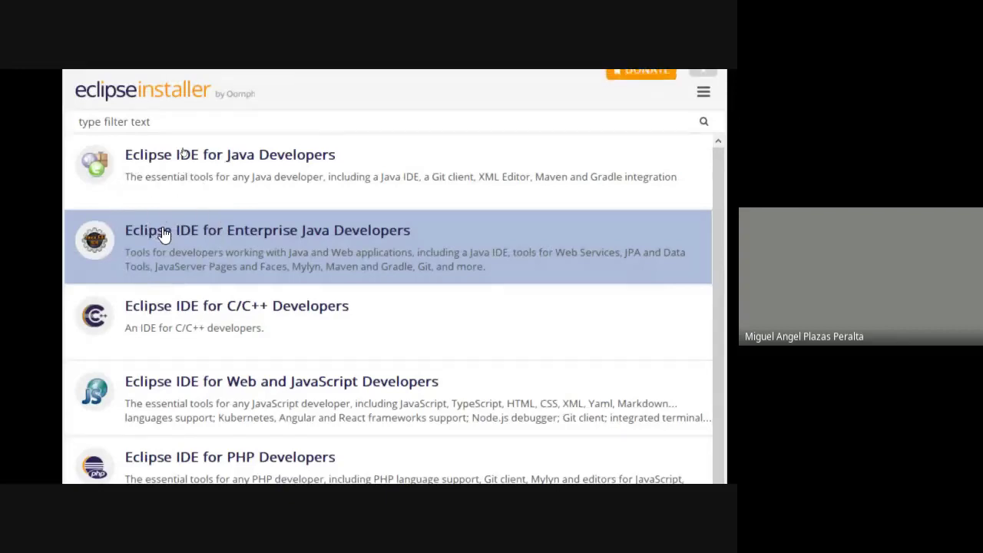
left_click(127, 246)
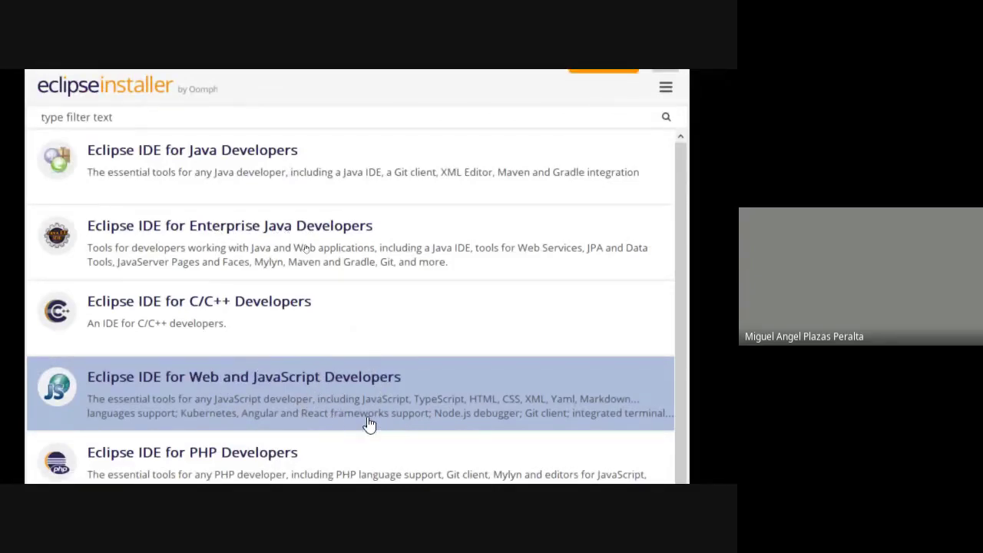
left_click(404, 407)
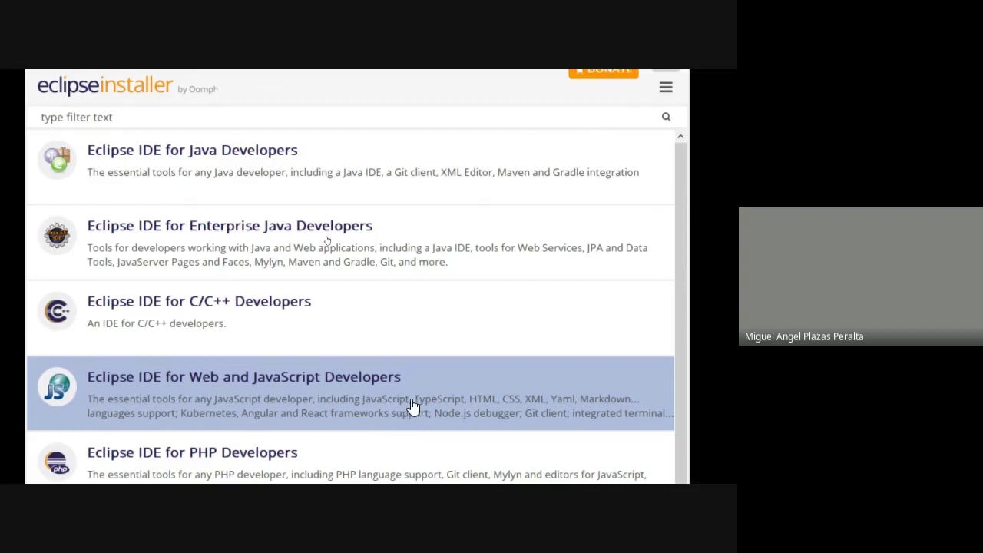
left_click(449, 406)
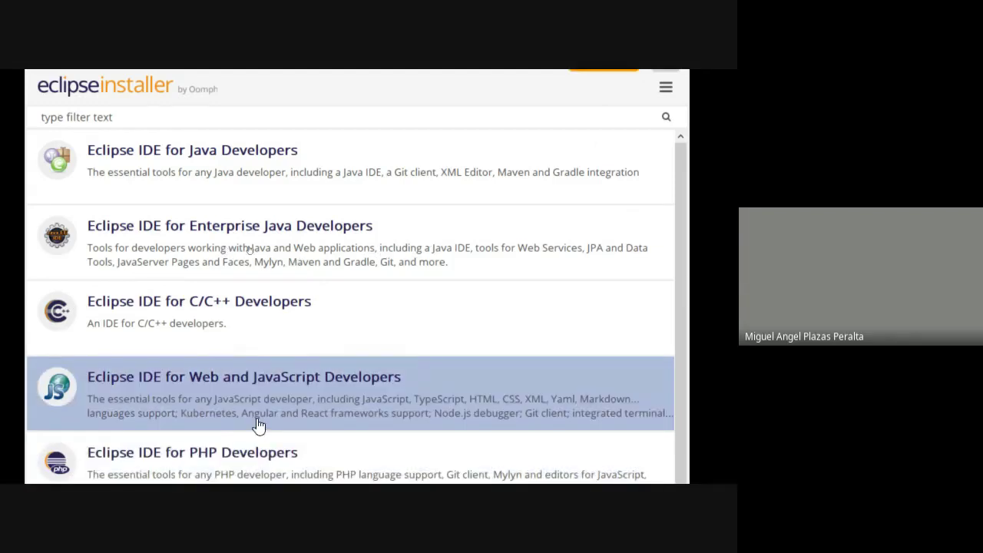
left_click(351, 411)
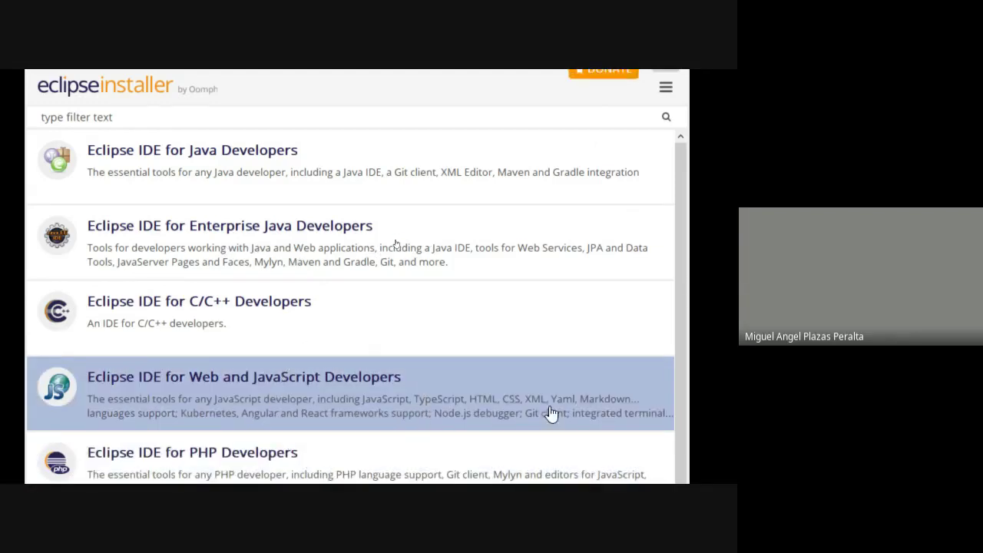
left_click(608, 427)
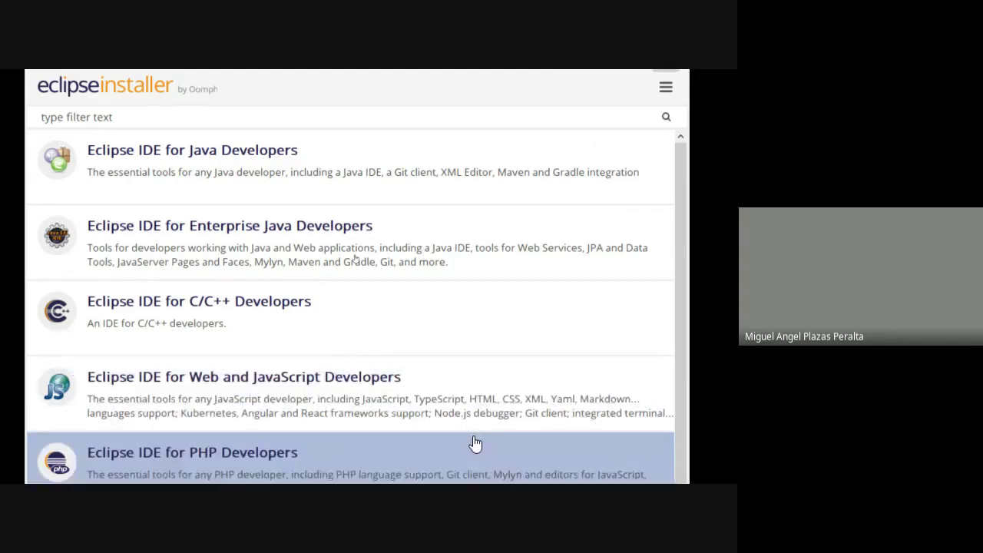
left_click(163, 384)
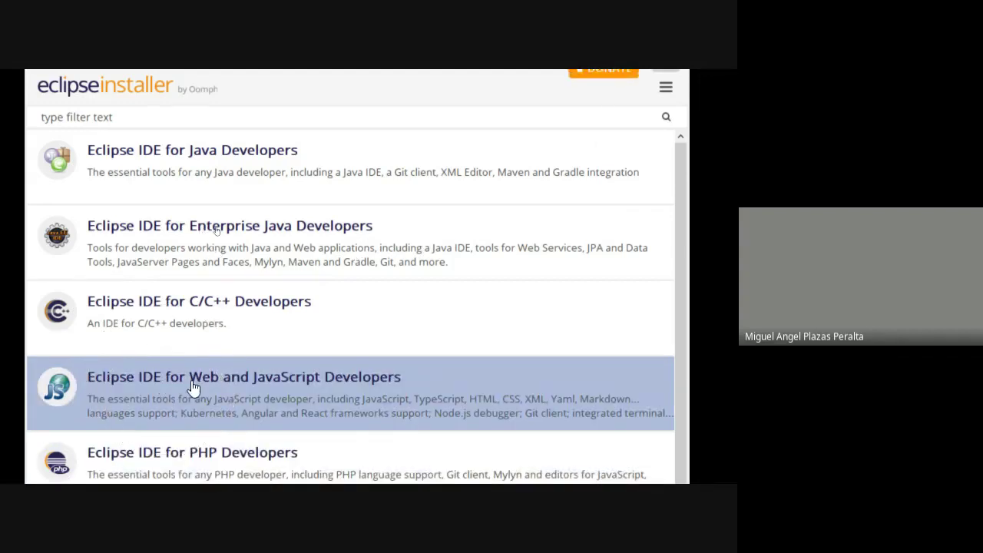
left_click(192, 389)
left_click(215, 393)
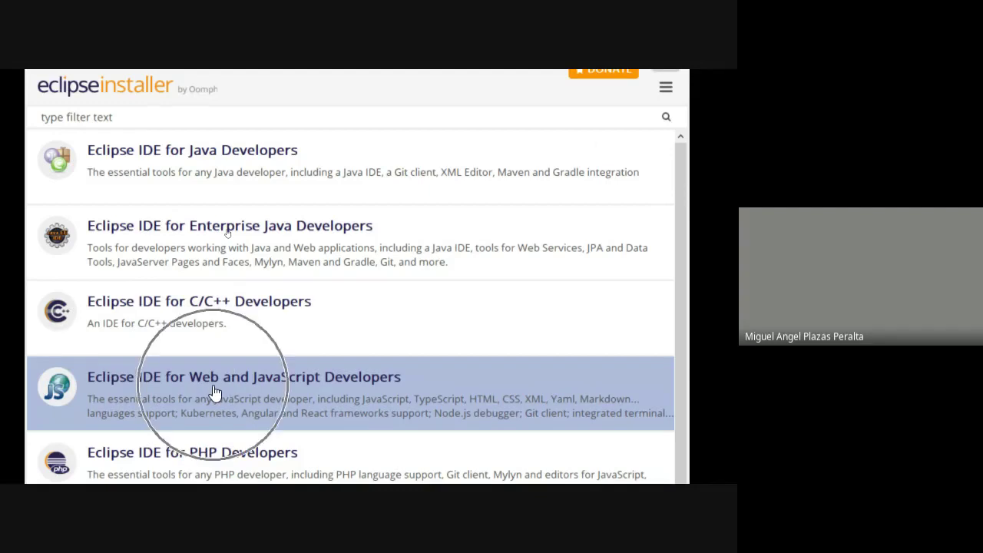
left_click(62, 400)
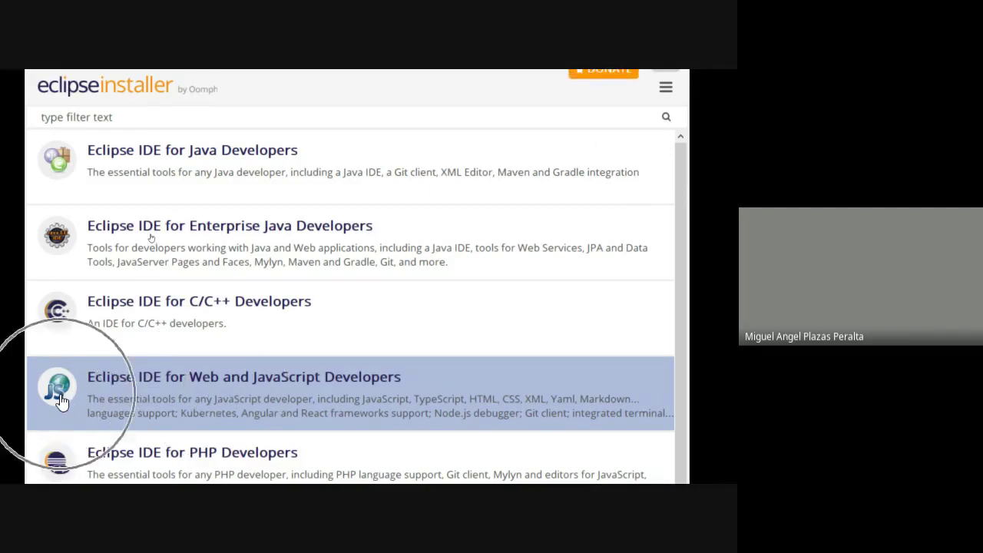
left_click(62, 401)
left_click(82, 218)
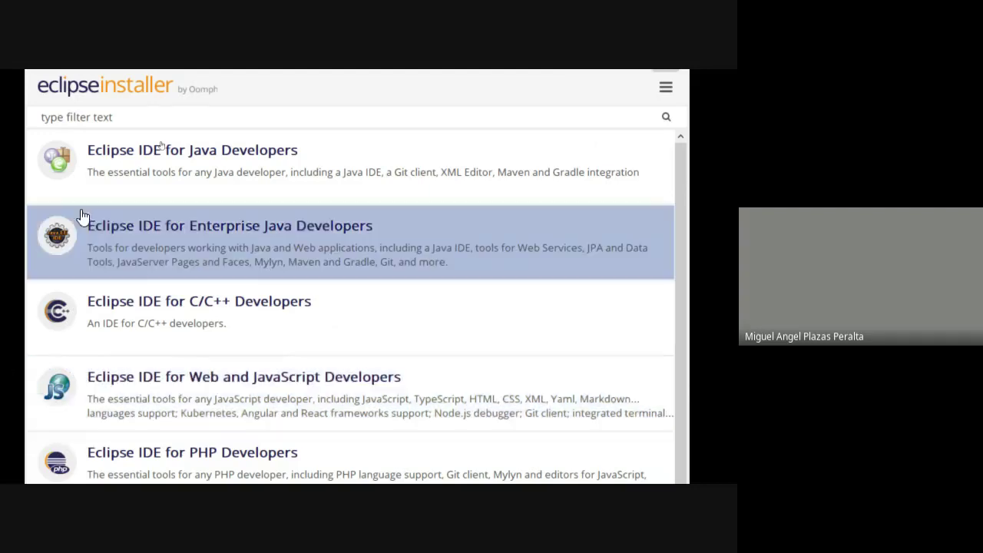
left_click(97, 246)
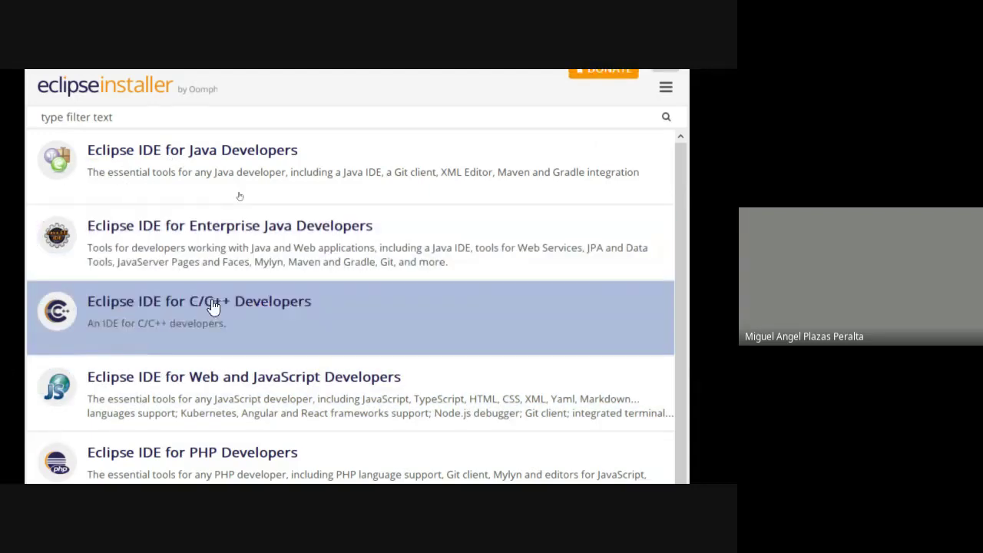
scroll(682, 163, "down", 1)
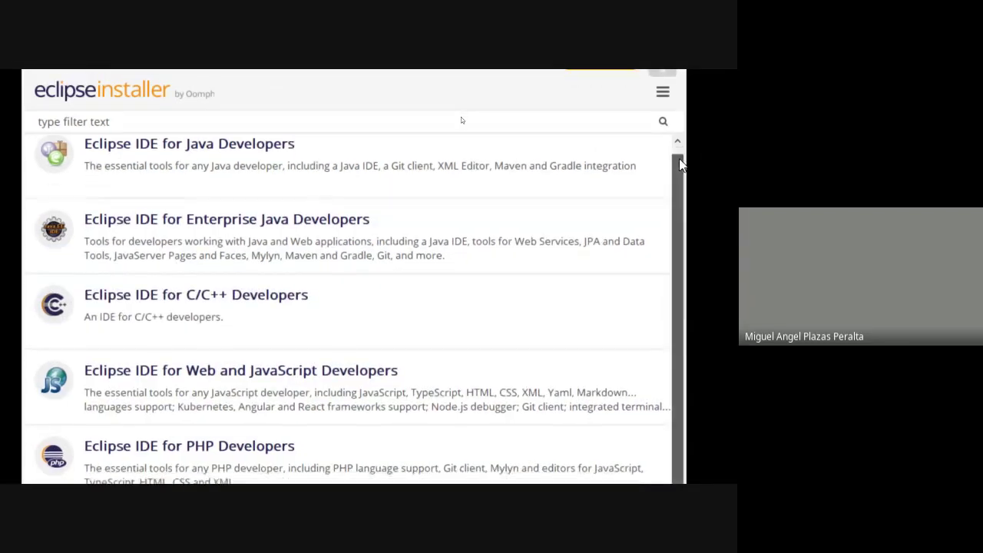
scroll(680, 165, "down", 3)
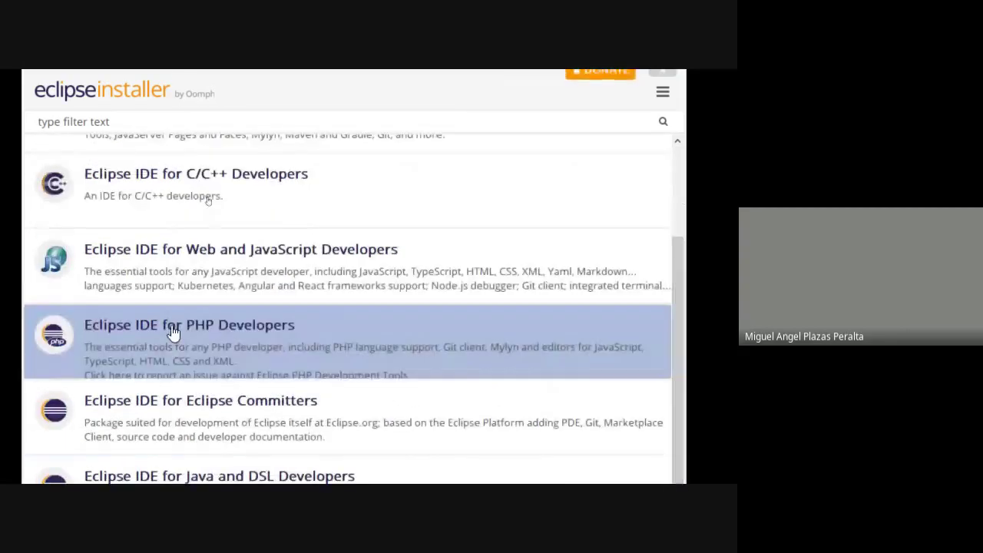
left_click(173, 332)
left_click(173, 332)
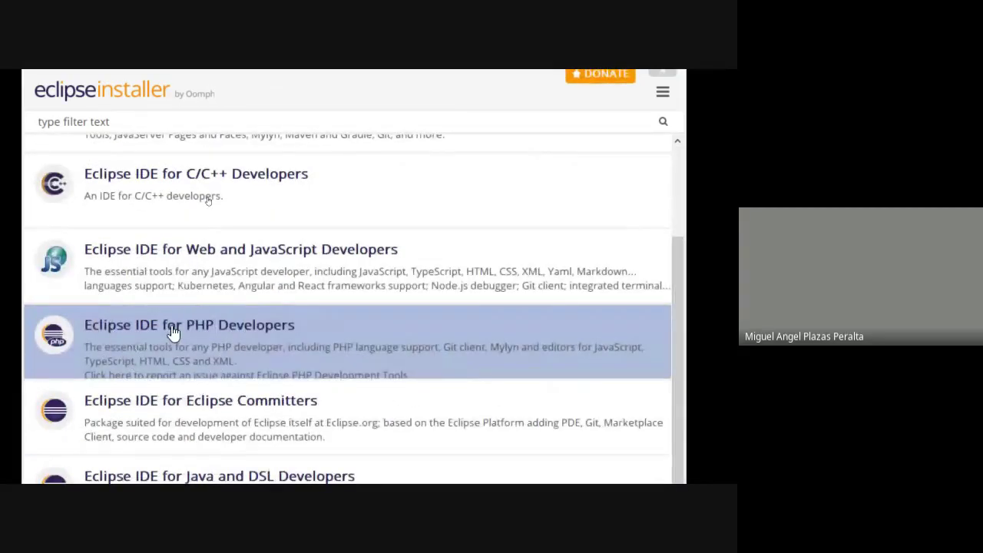
left_click(222, 345)
left_click(384, 320)
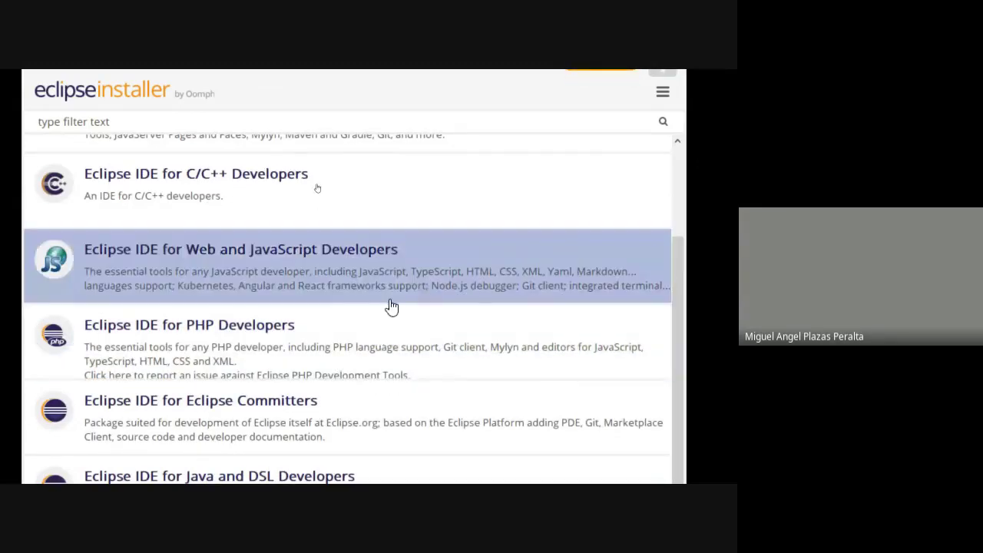
left_click(391, 310)
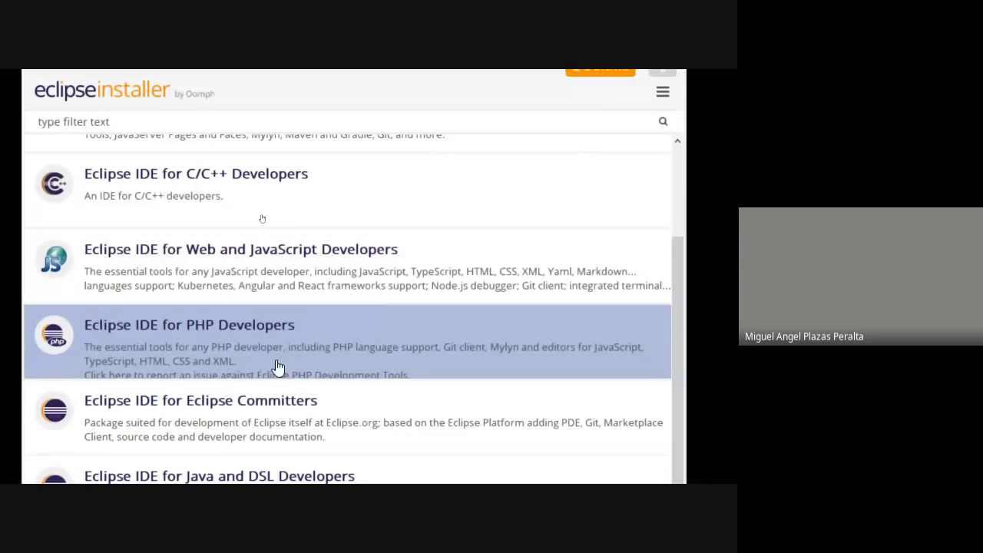
left_click(476, 352)
left_click(476, 352)
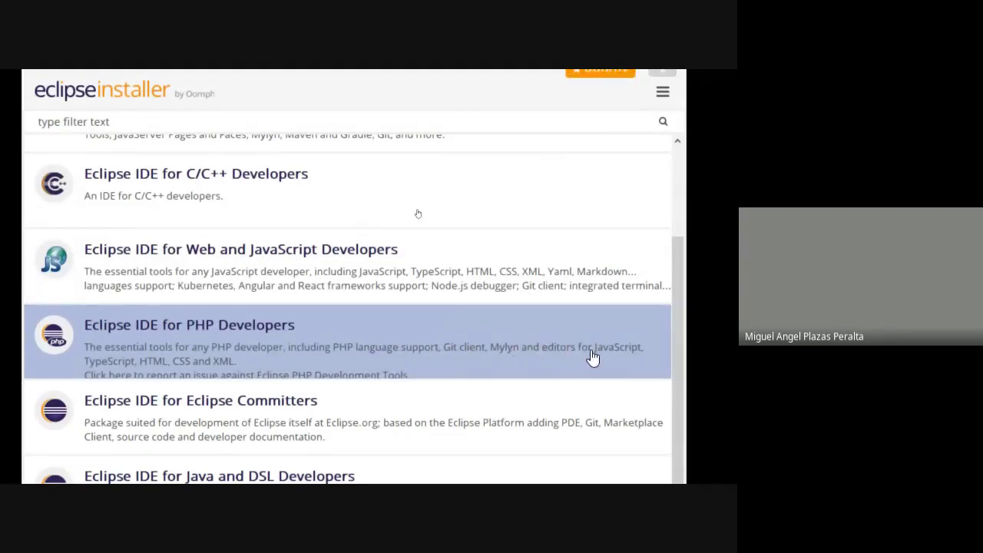
left_click(46, 383)
left_click(175, 366)
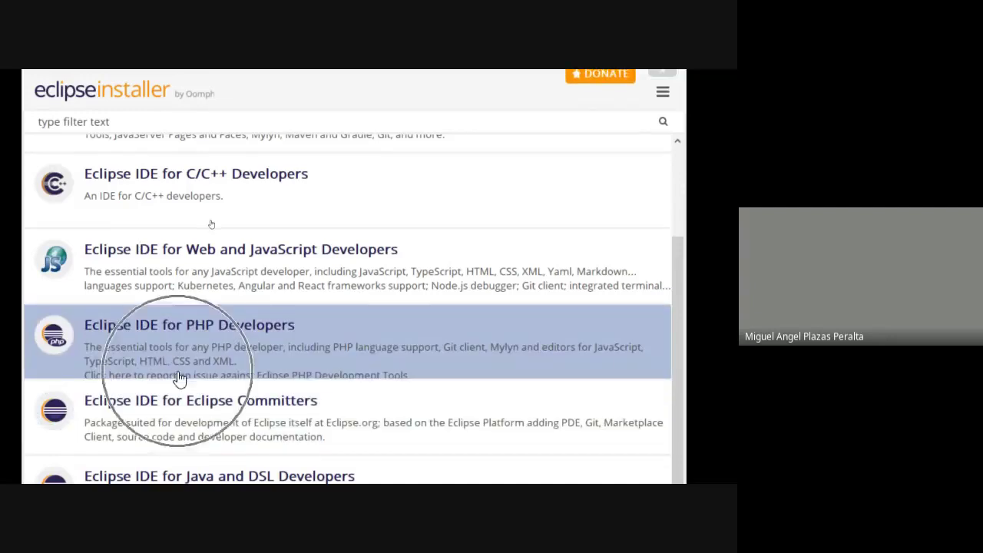
left_click(177, 367)
left_click(178, 368)
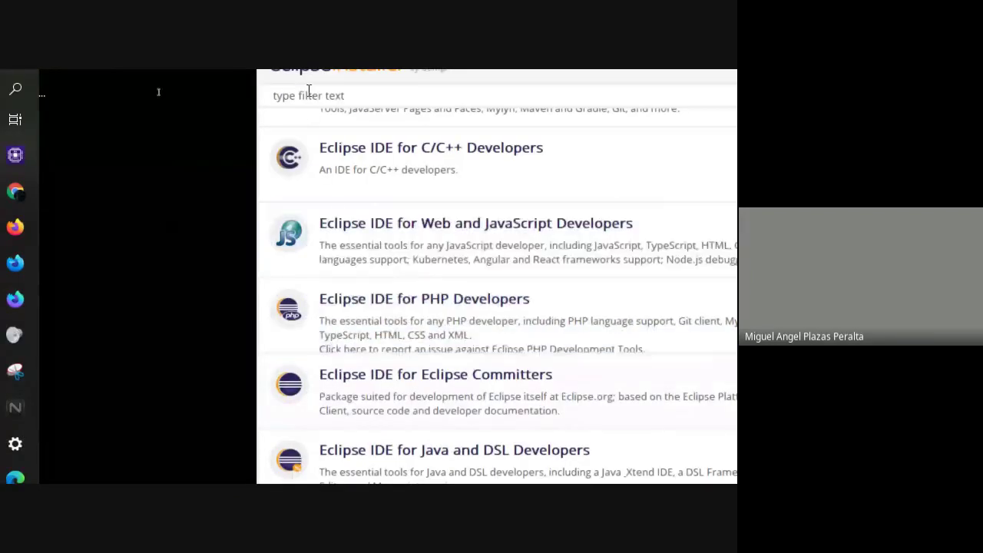
scroll(508, 240, "up", 2)
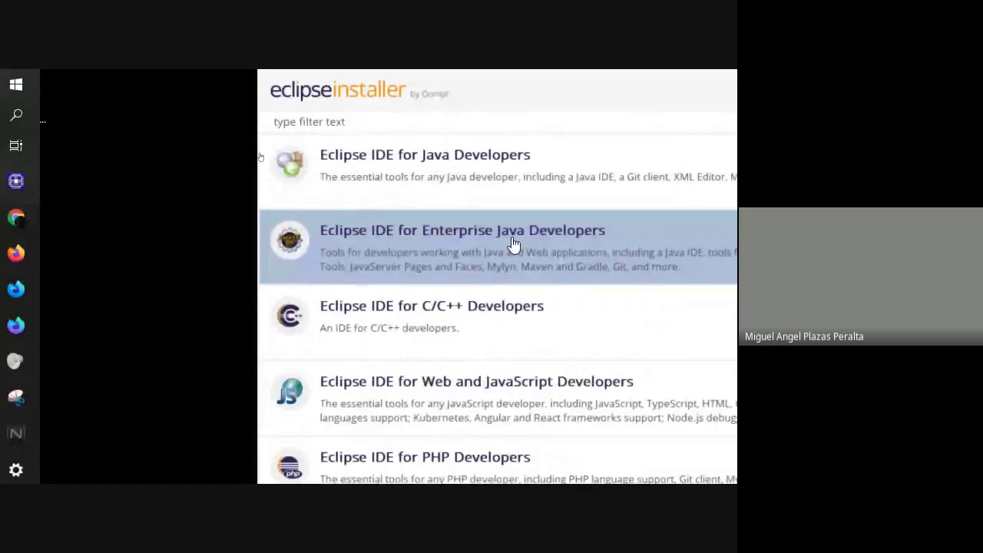
scroll(515, 244, "down", 4)
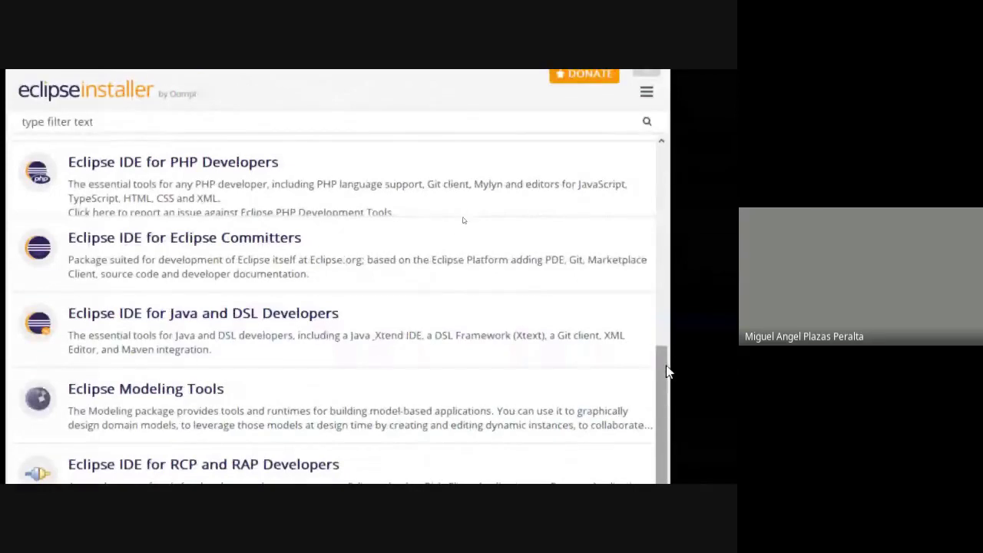
left_click(130, 401)
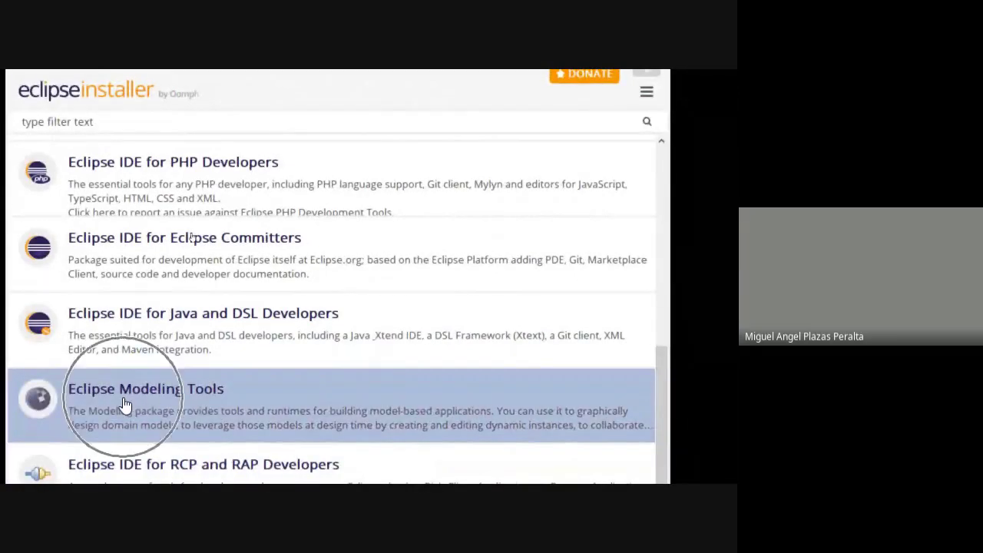
left_click(169, 427)
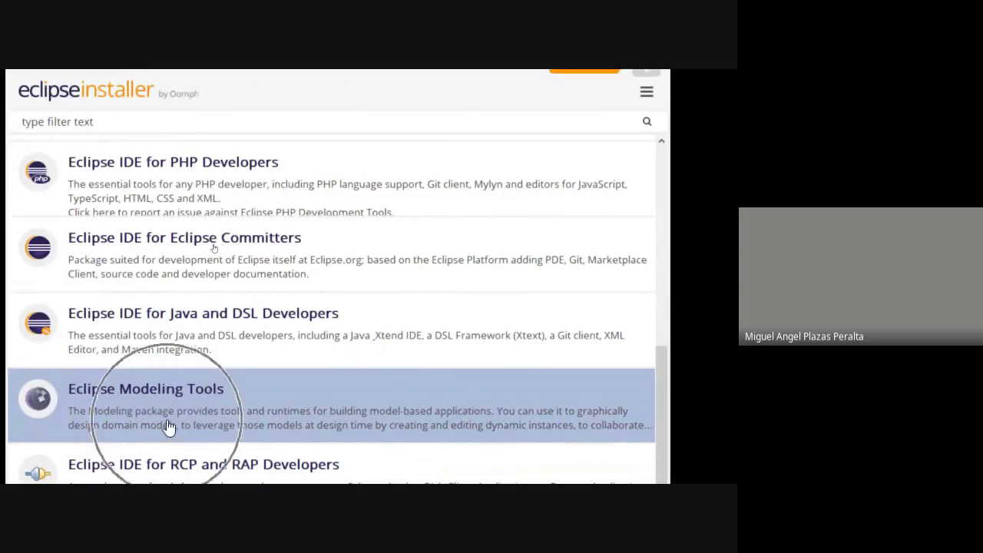
left_click(392, 415)
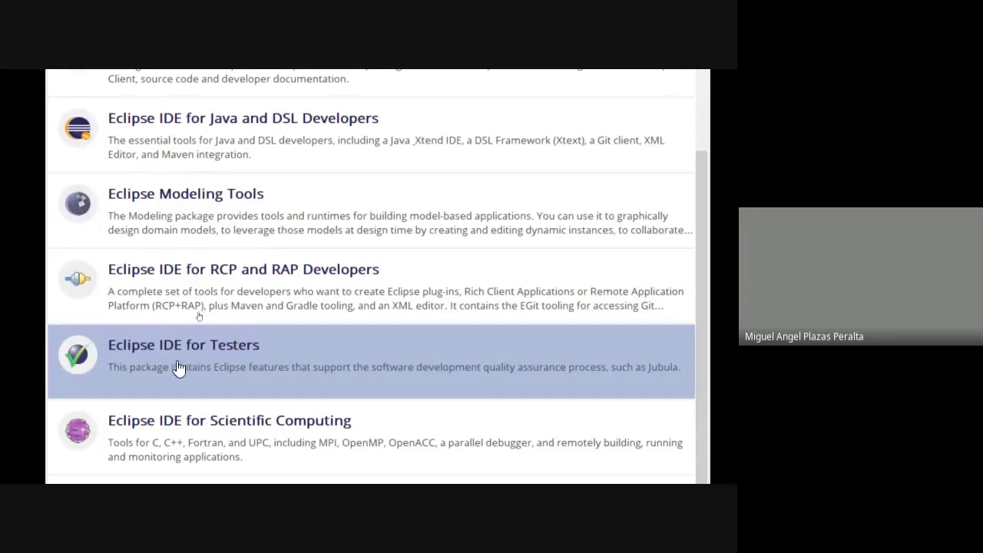
left_click(232, 358)
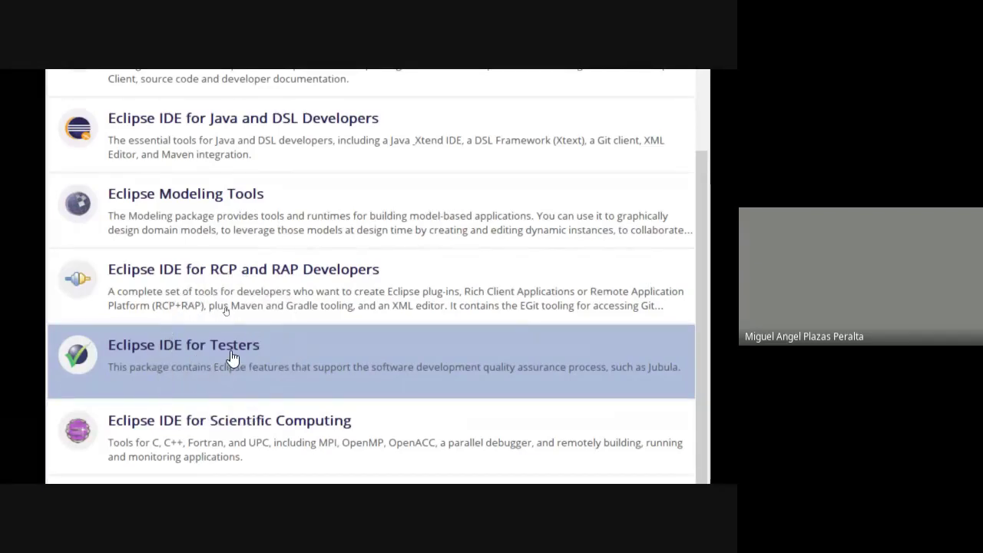
left_click(232, 358)
left_click(232, 357)
left_click(232, 356)
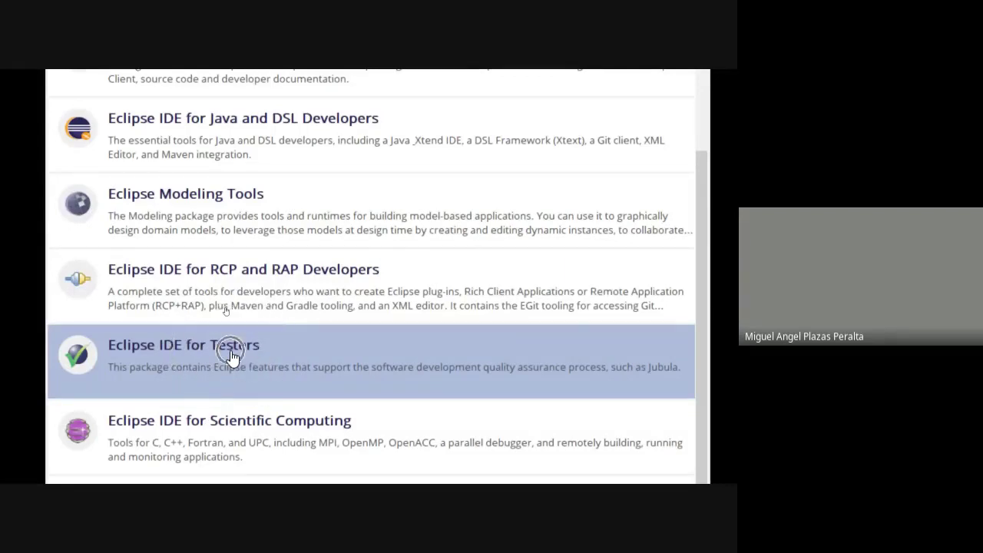
left_click(232, 358)
left_click(231, 357)
left_click(230, 356)
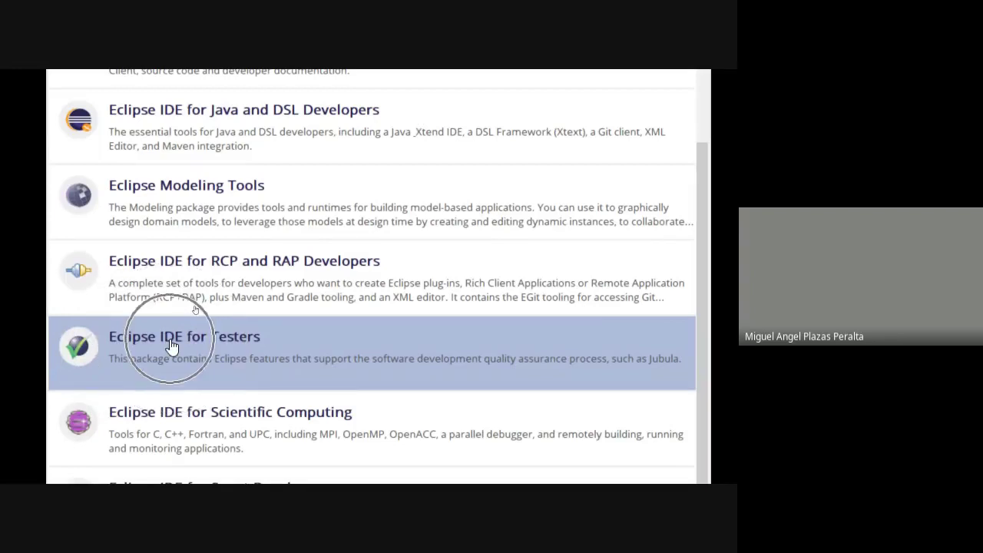
- Scroll the package list back to the top and move the installer window up and left
scroll(172, 181, "up", 5)
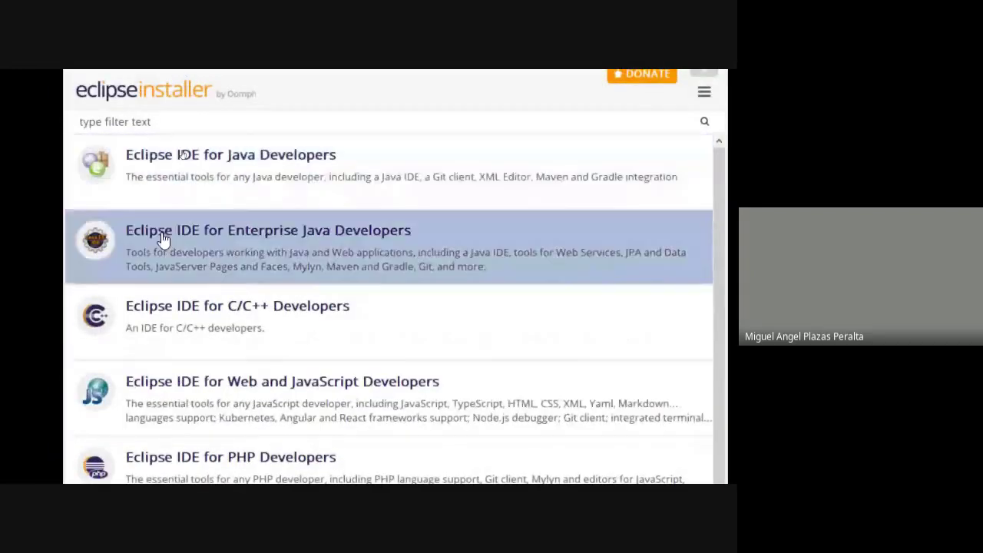
scroll(165, 246, "down", 4)
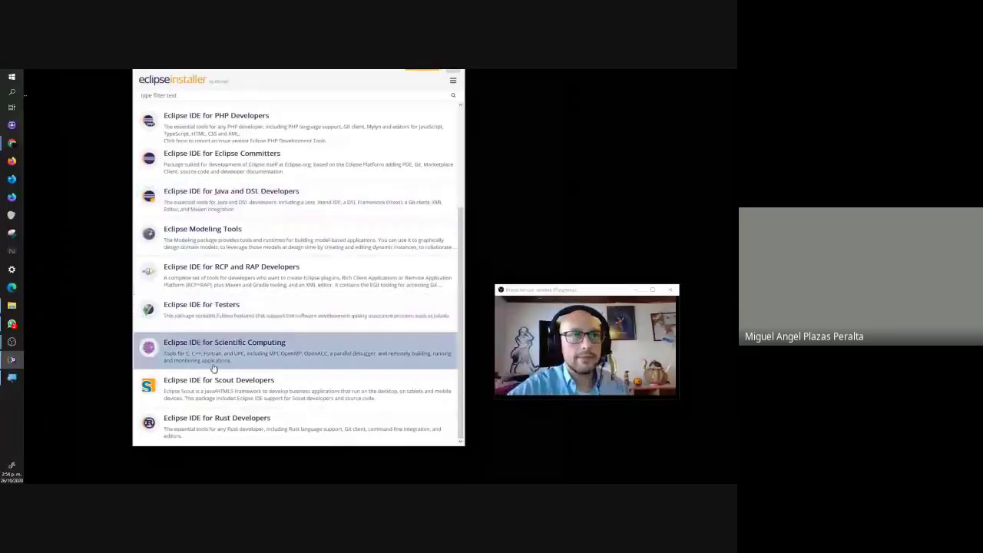
left_click(217, 347)
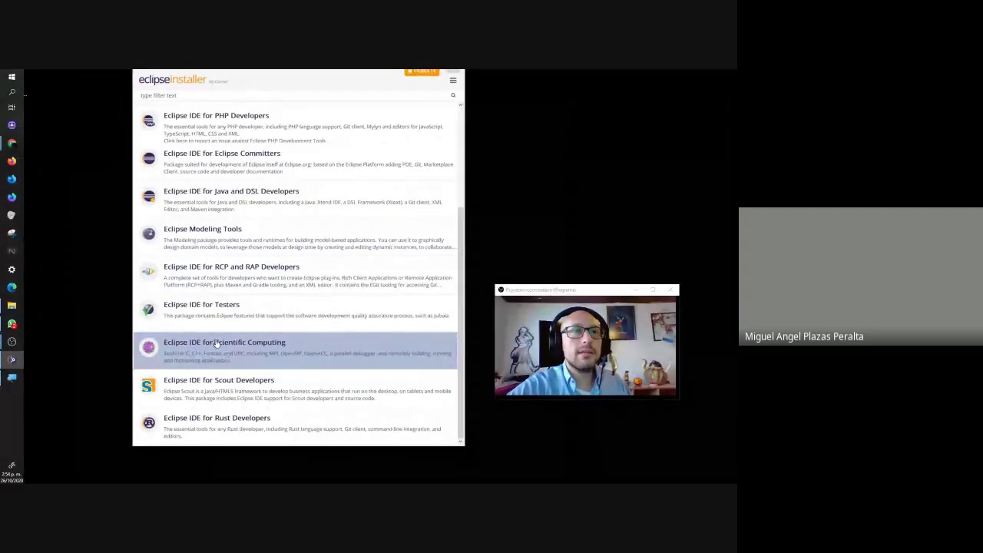
left_click(218, 344)
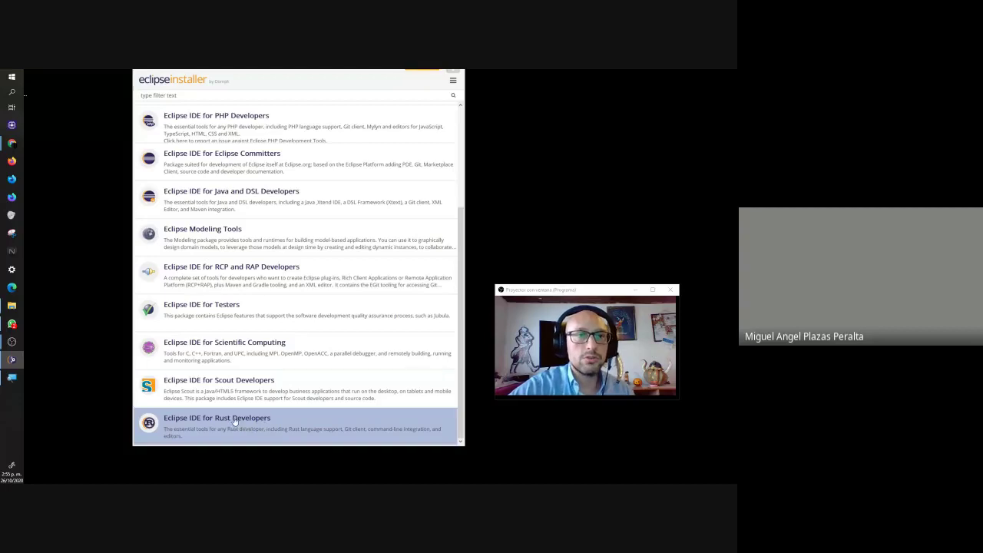
scroll(235, 421, "up", 4)
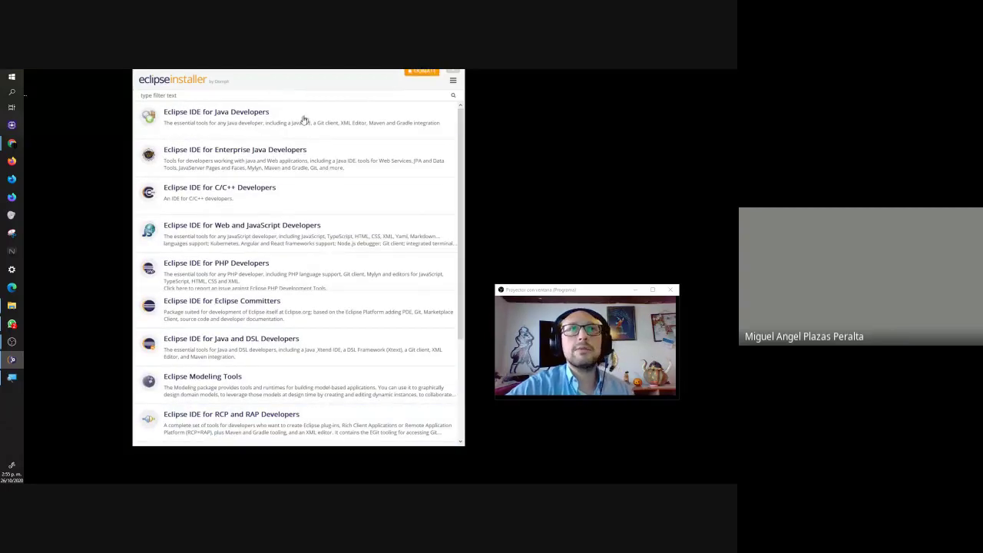
left_click_drag(310, 115, 192, 95)
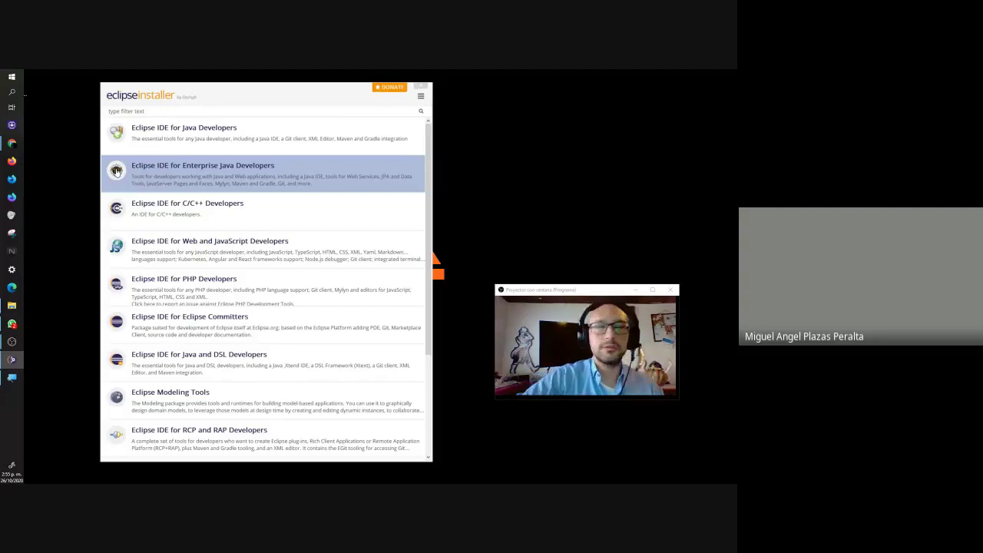
- Open the Enterprise Java Developers install page and review the available Java VMs
left_click(191, 189)
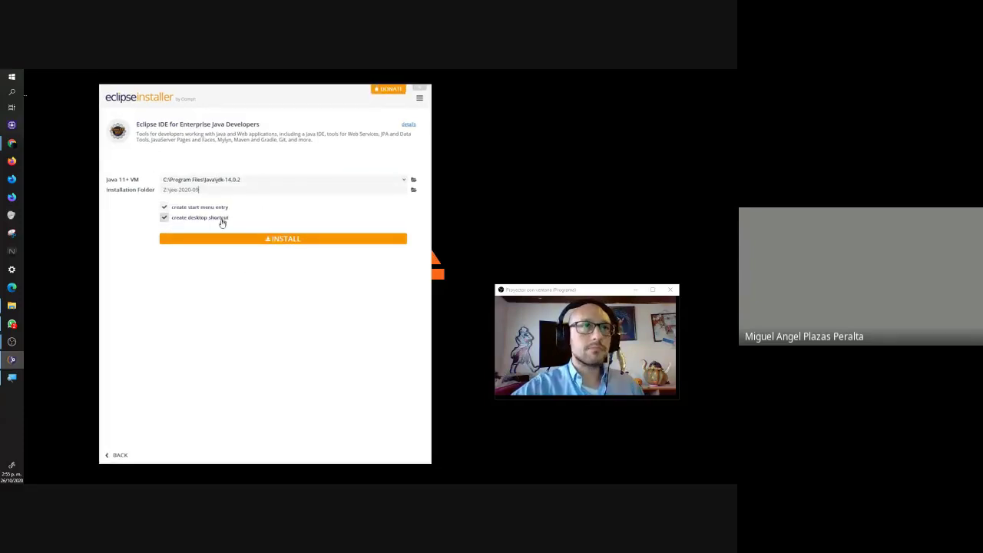
left_click(235, 179)
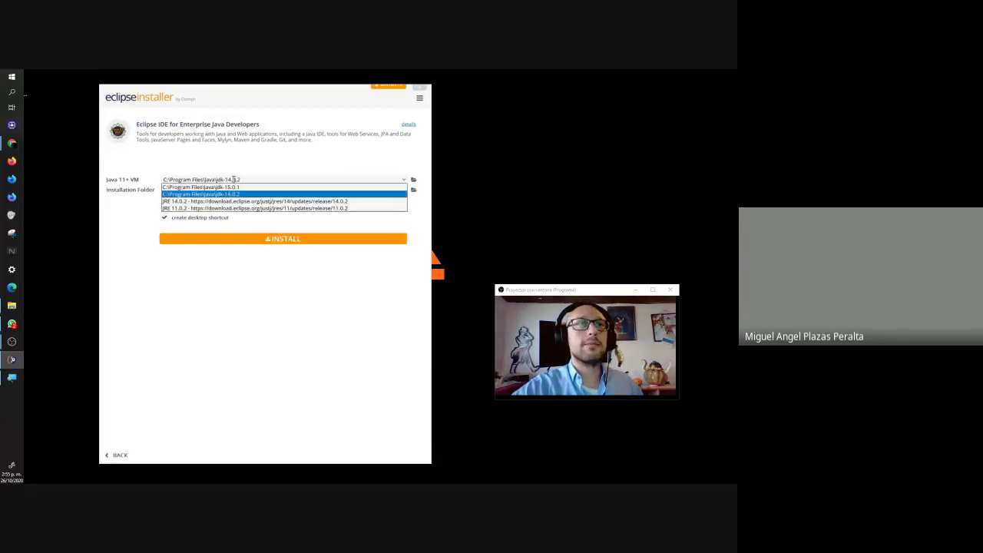
left_click(152, 235)
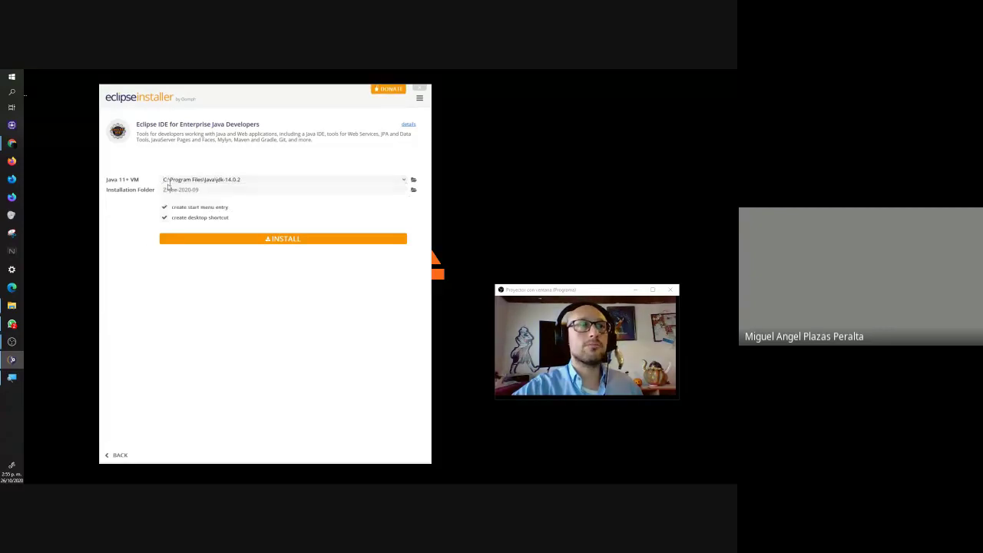
left_click(204, 179)
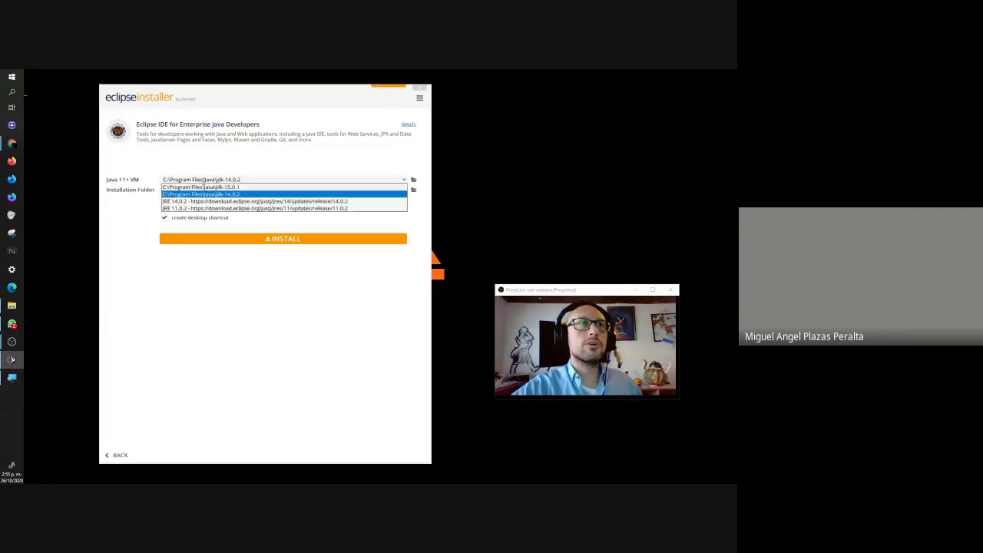
left_click(128, 199)
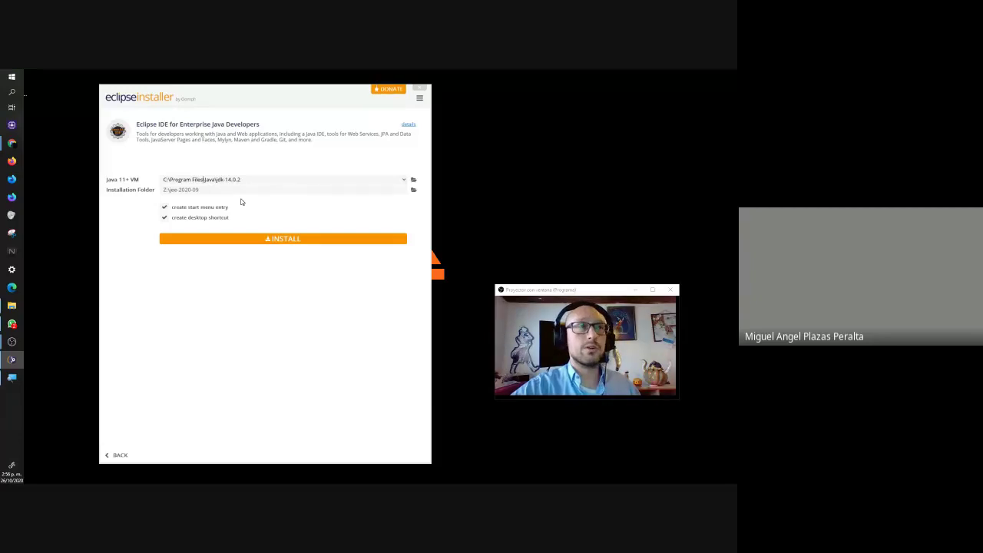
- Set the Java 11+ VM to jdk-15.0.1
left_click(405, 179)
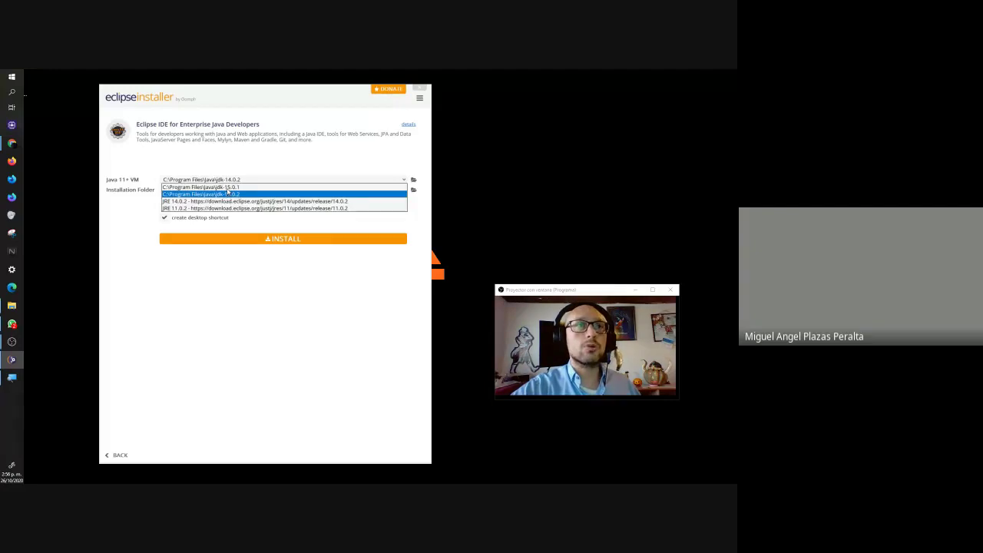
left_click(227, 188)
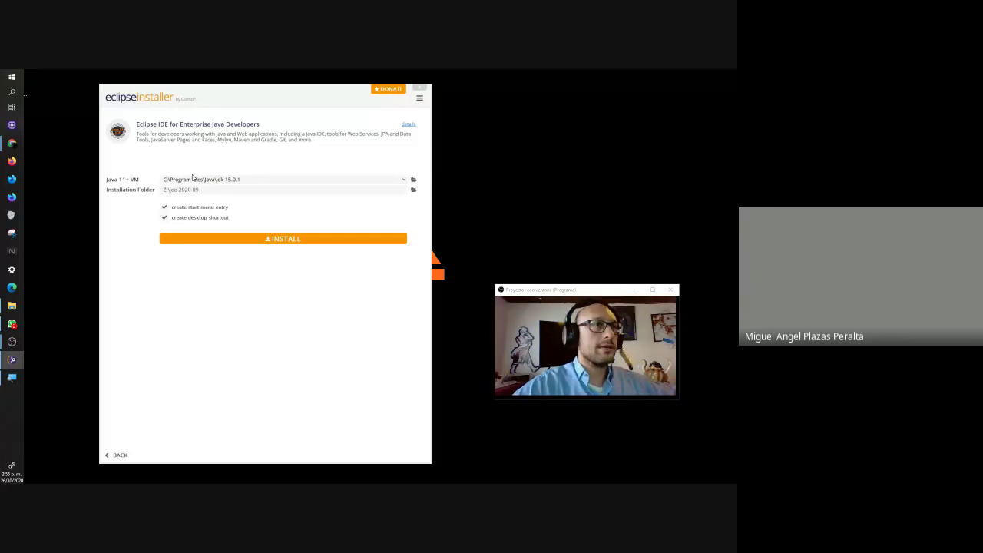
left_click(400, 179)
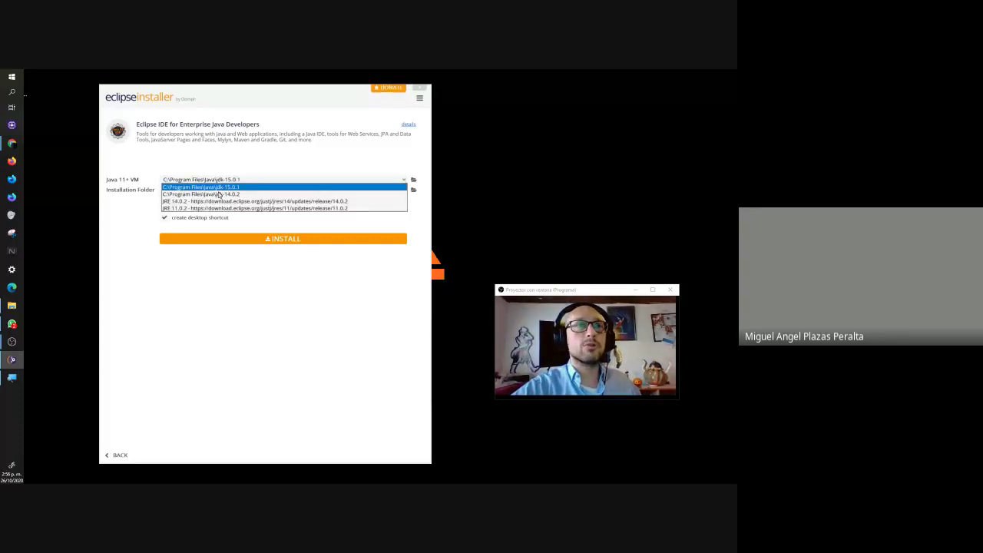
left_click(219, 195)
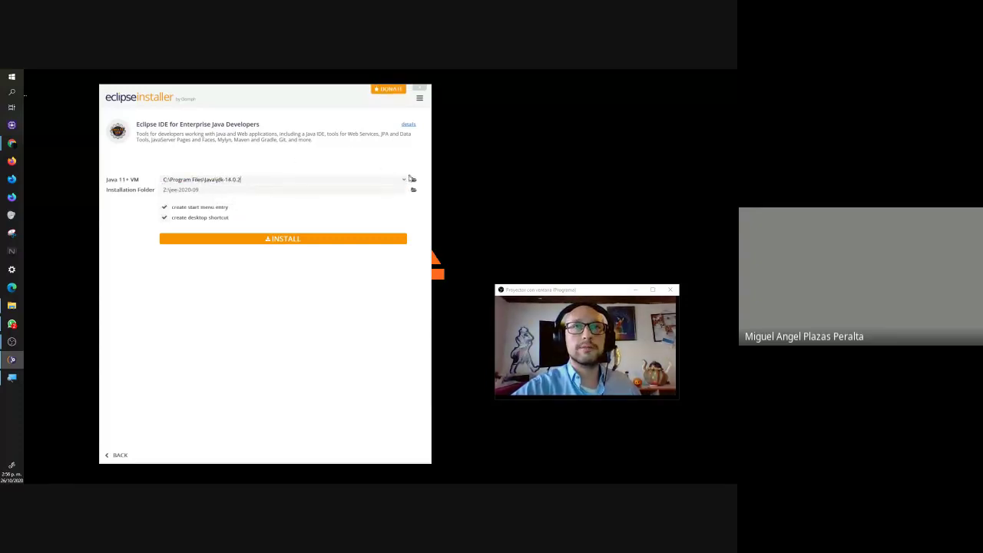
left_click(406, 180)
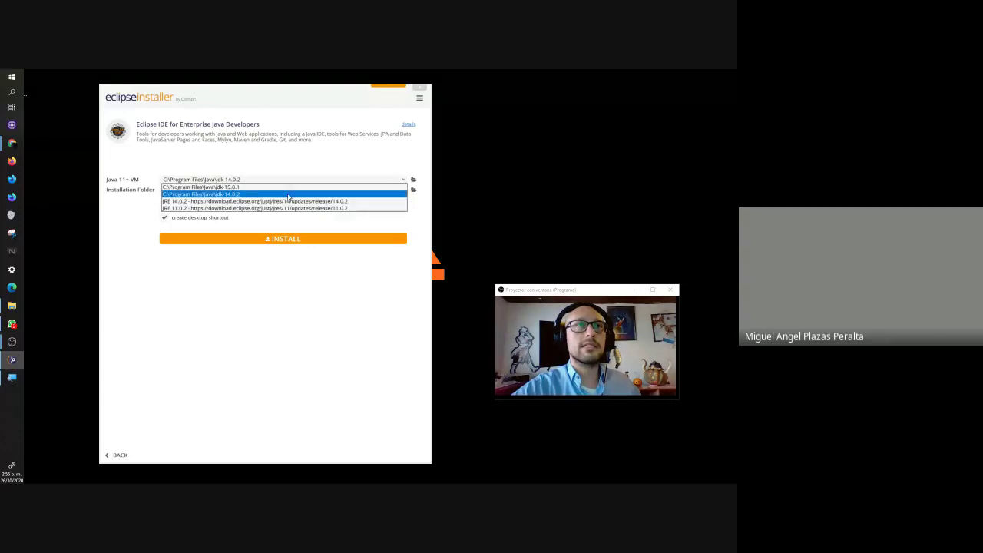
left_click(216, 187)
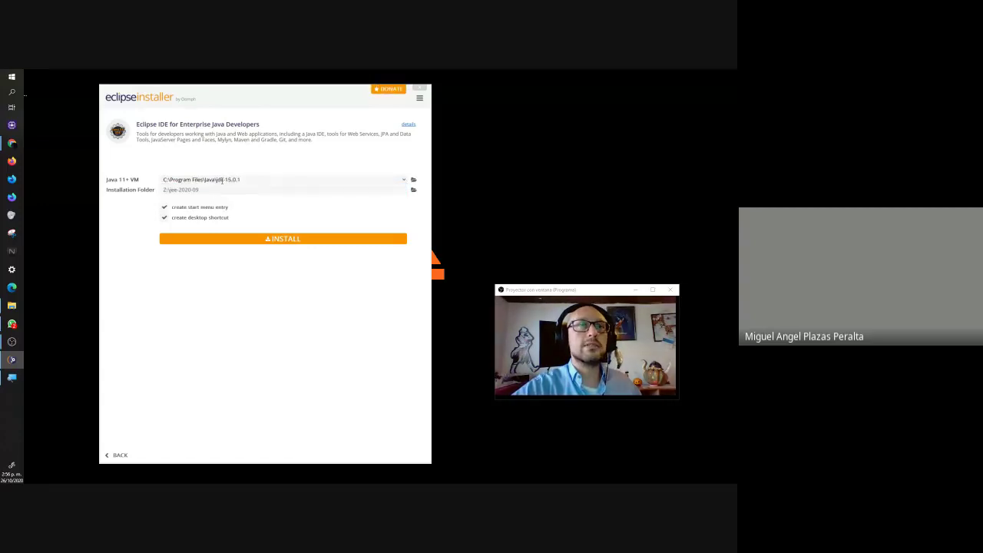
- Focus the Z:\jee-2020-09 installation folder path and open a file browser window
left_click(149, 192)
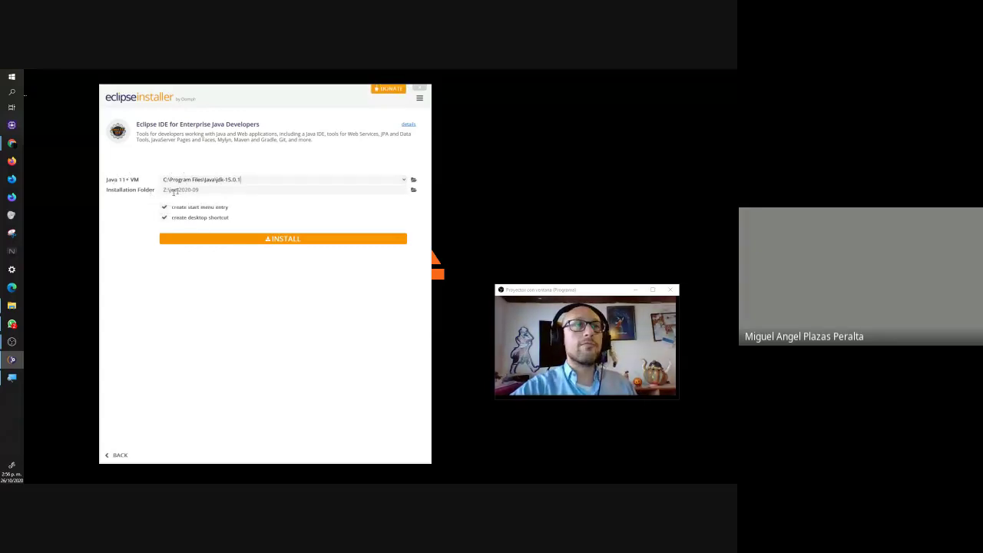
left_click(179, 190)
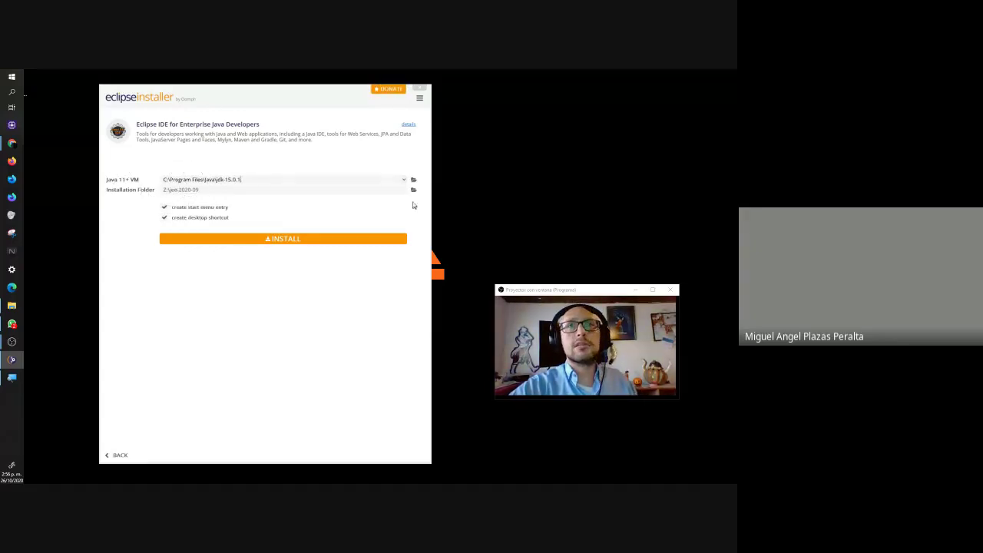
left_click(188, 191)
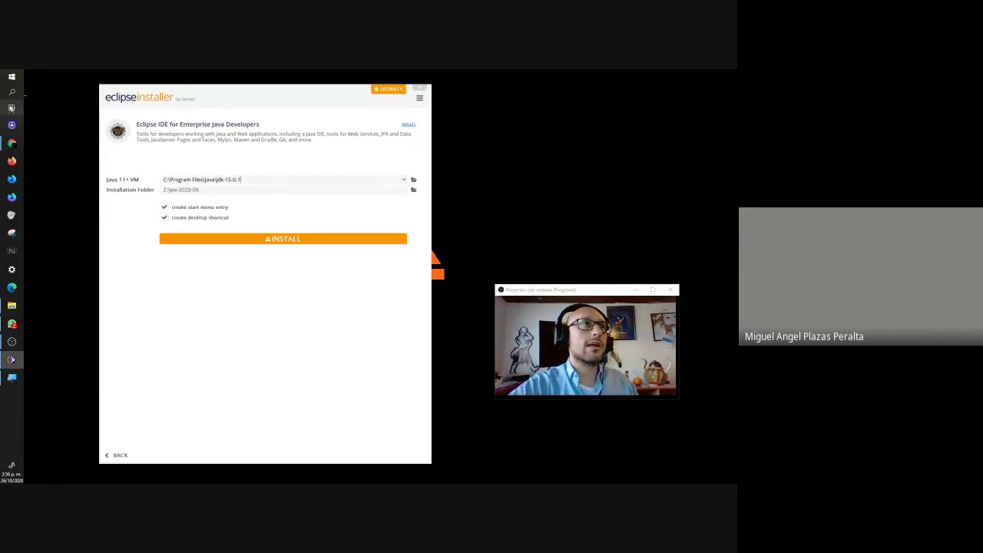
left_click(12, 306)
- Browse to C:\Archivos de programa\Java and select the jdk-15.0.1 folder
left_click_drag(307, 80, 293, 270)
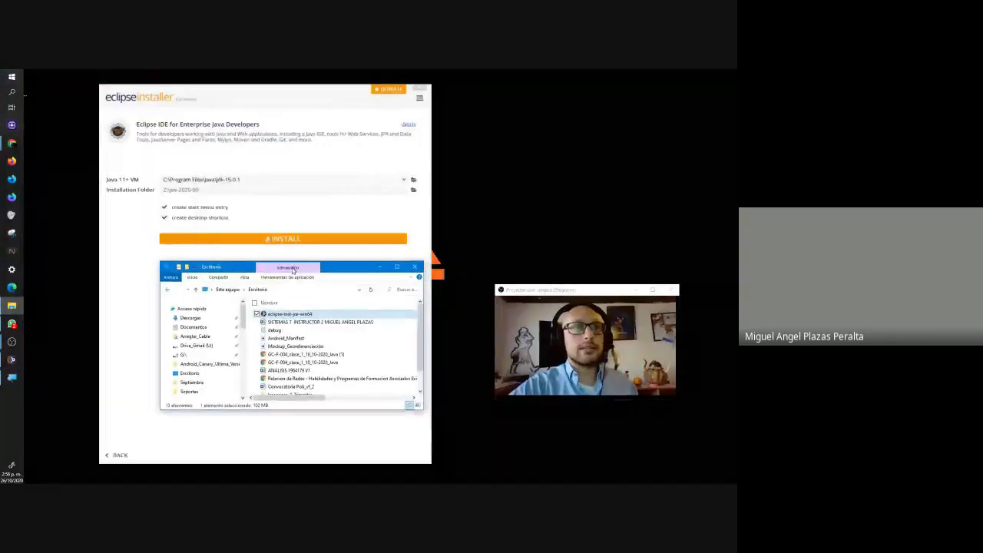
scroll(217, 361, "down", 2)
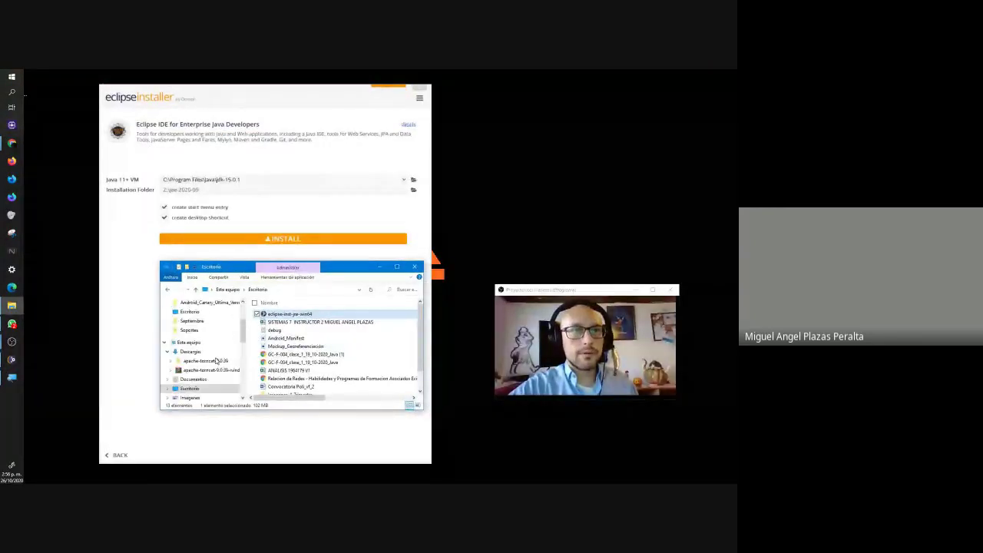
scroll(217, 360, "down", 2)
left_click(186, 389)
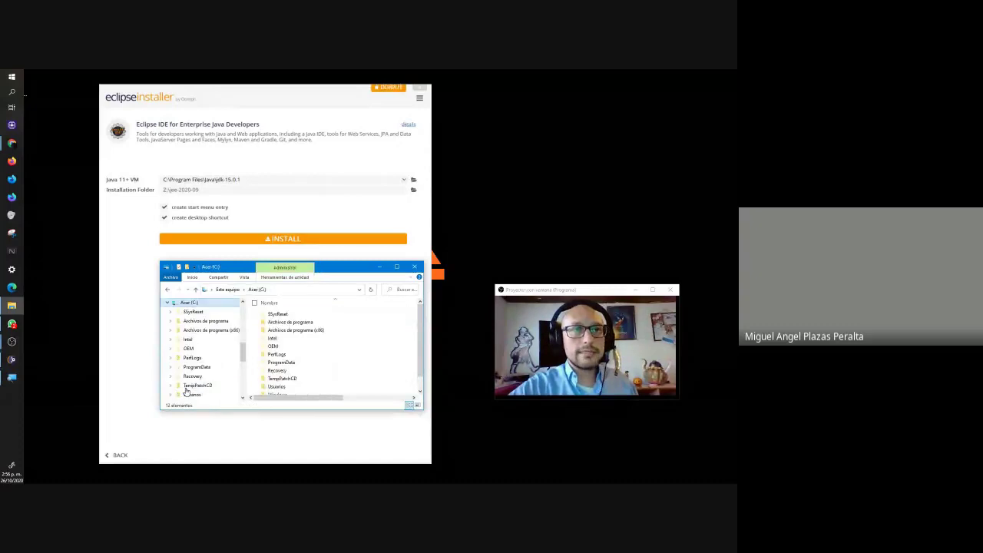
double_click(292, 322)
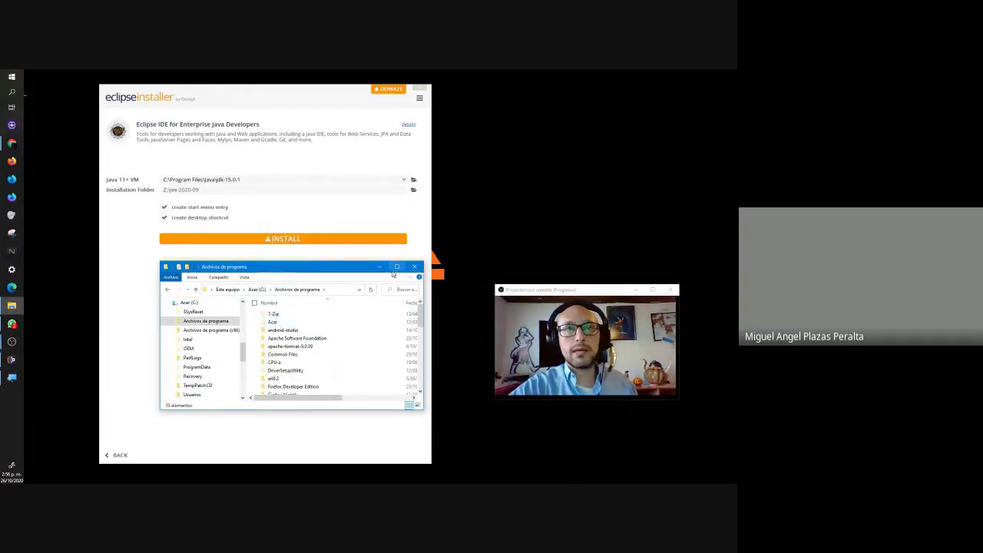
left_click_drag(421, 412, 523, 469)
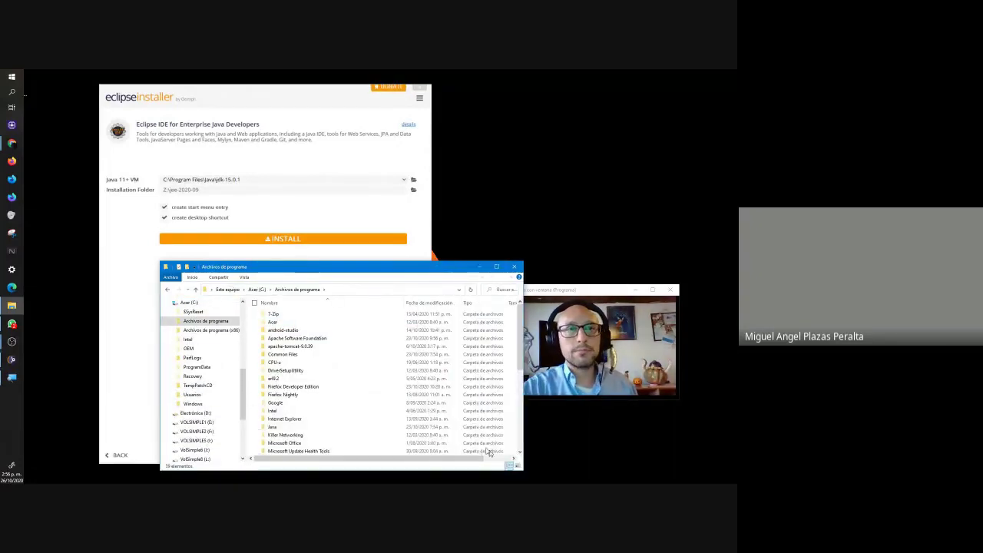
double_click(273, 426)
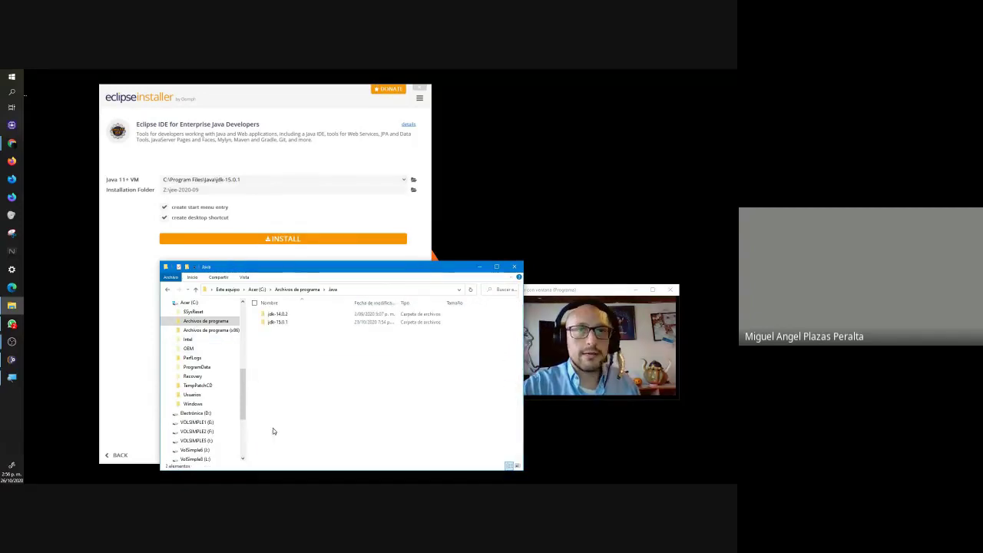
left_click(278, 323)
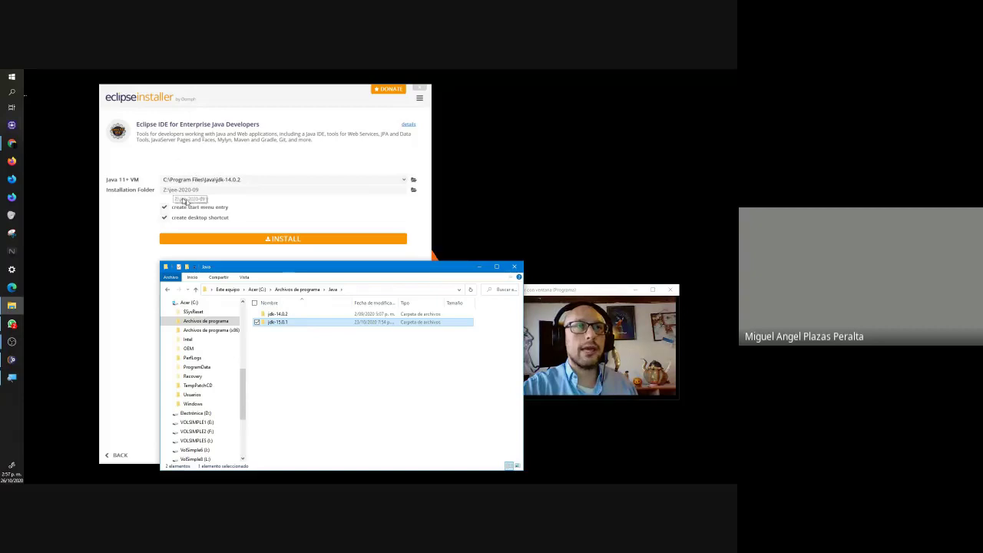
- Check DatosAcer (Z:), reopen Archivos de programa on Acer (C:) maximized, then close Explorer
left_click(227, 289)
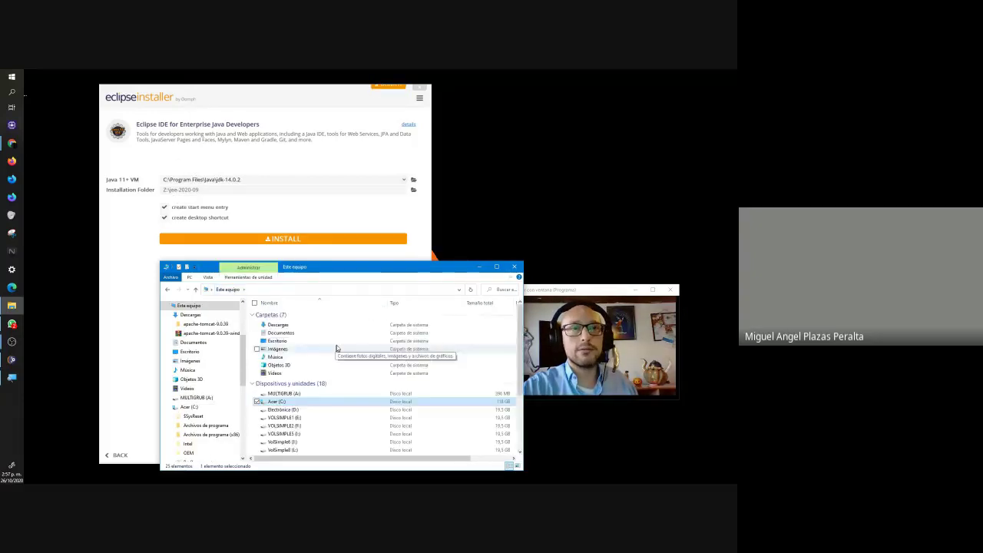
double_click(282, 450)
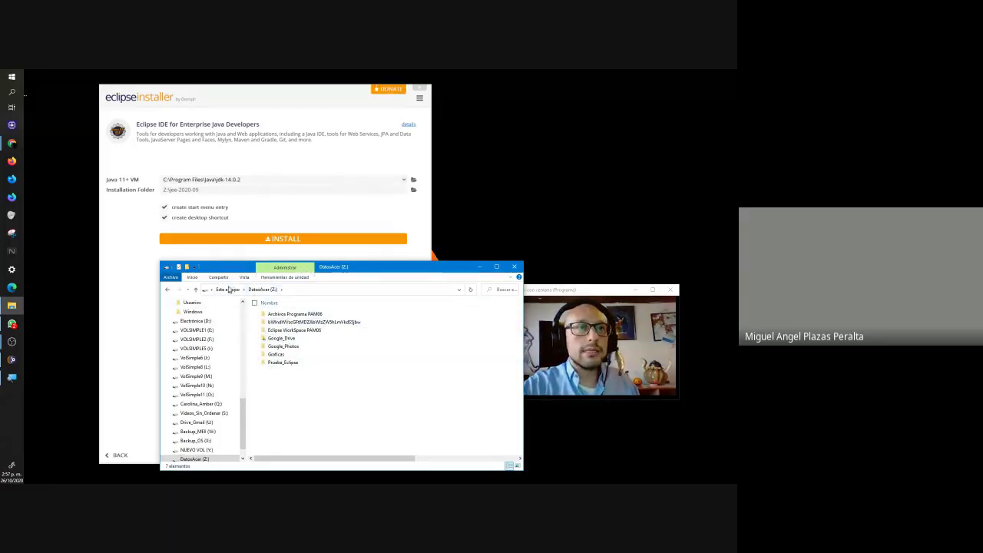
left_click(226, 289)
double_click(277, 320)
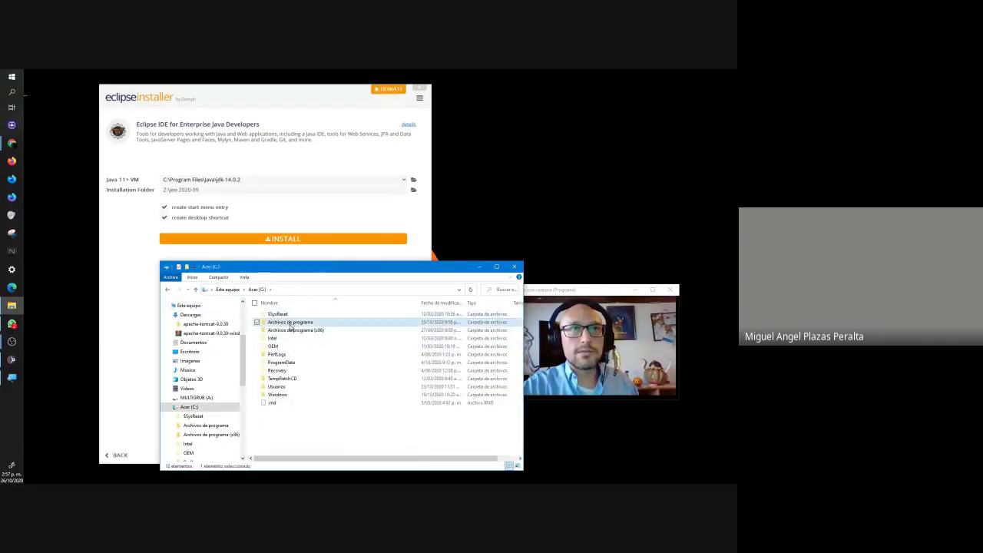
double_click(290, 321)
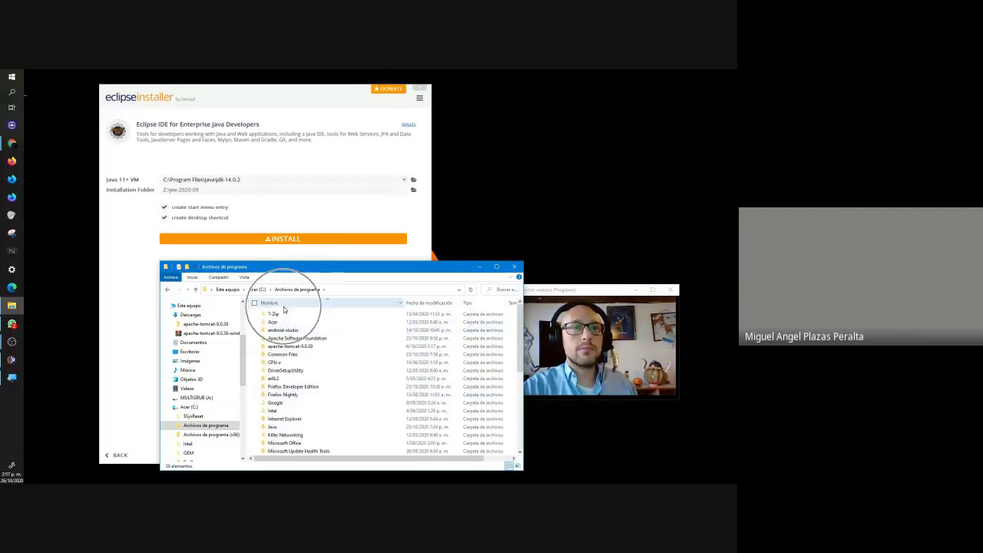
scroll(306, 346, "down", 1)
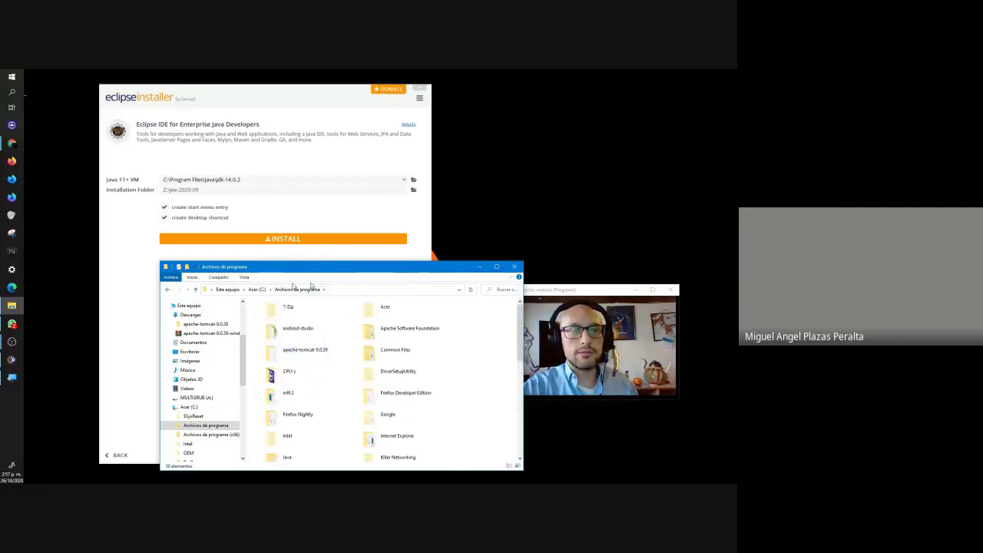
left_click(496, 267)
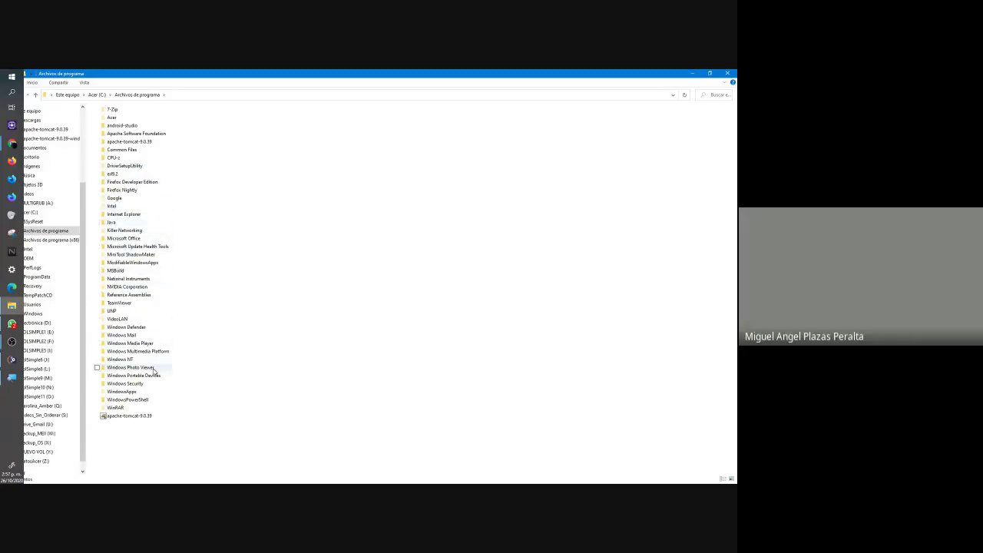
left_click(727, 73)
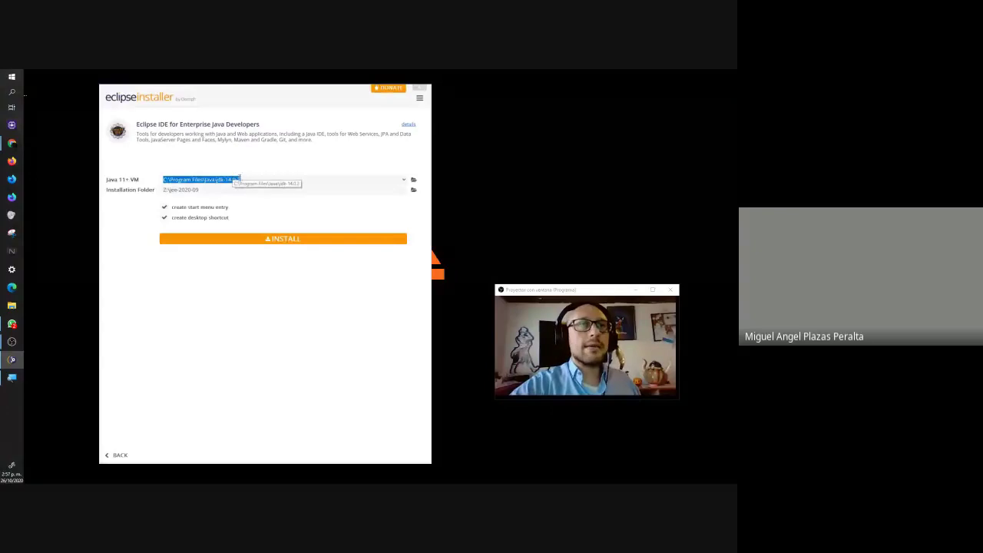
- Select the installation folder path, review the Java VM list, then close the installer
double_click(190, 188)
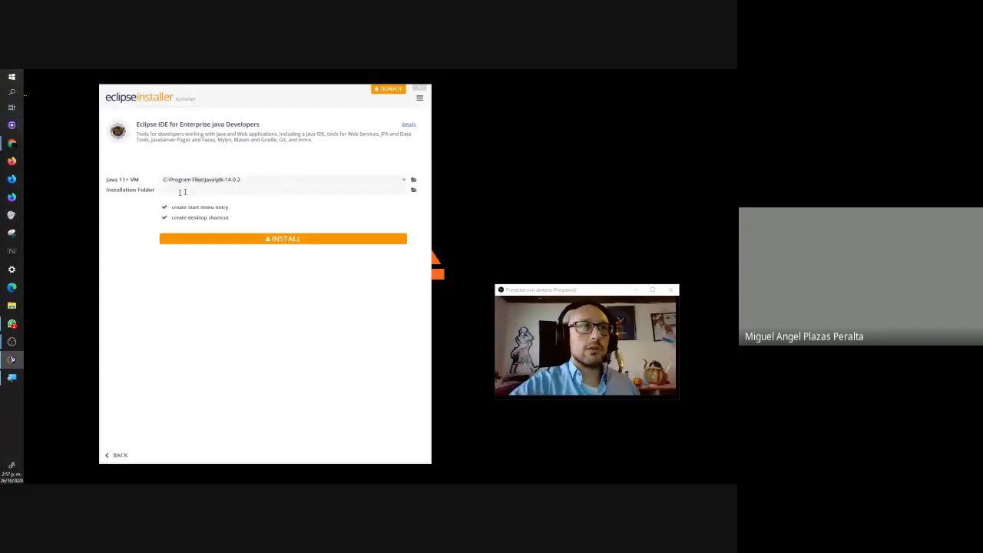
left_click(248, 179)
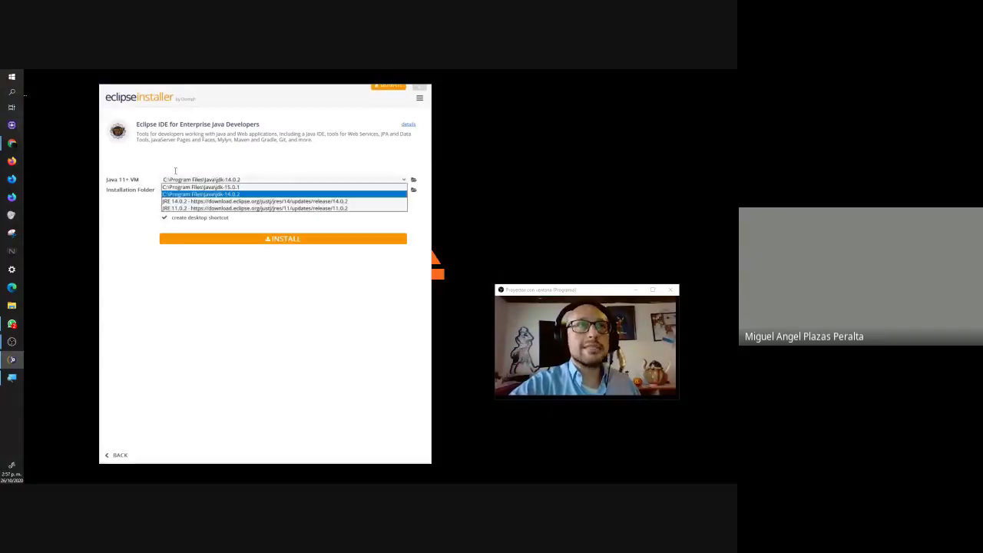
left_click_drag(248, 178, 170, 180)
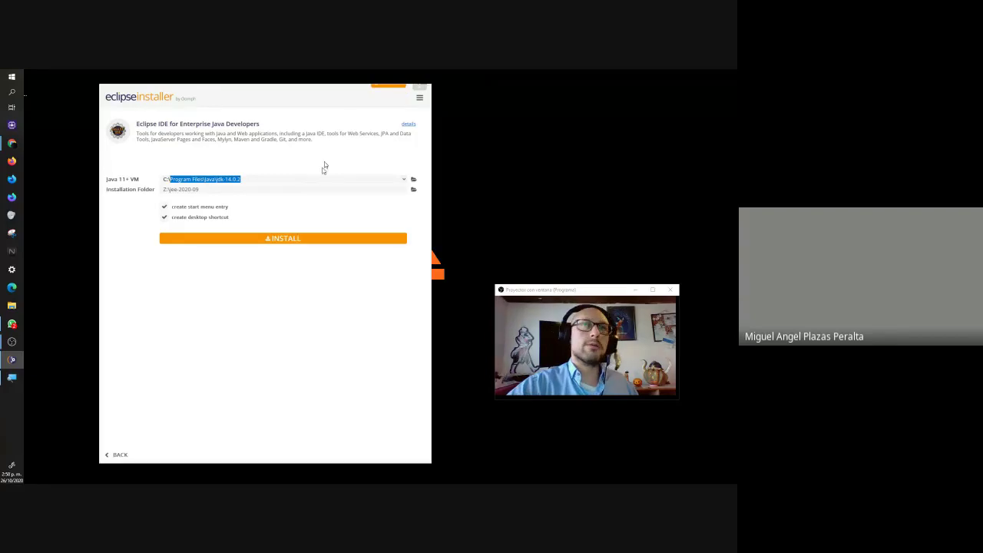
left_click(421, 89)
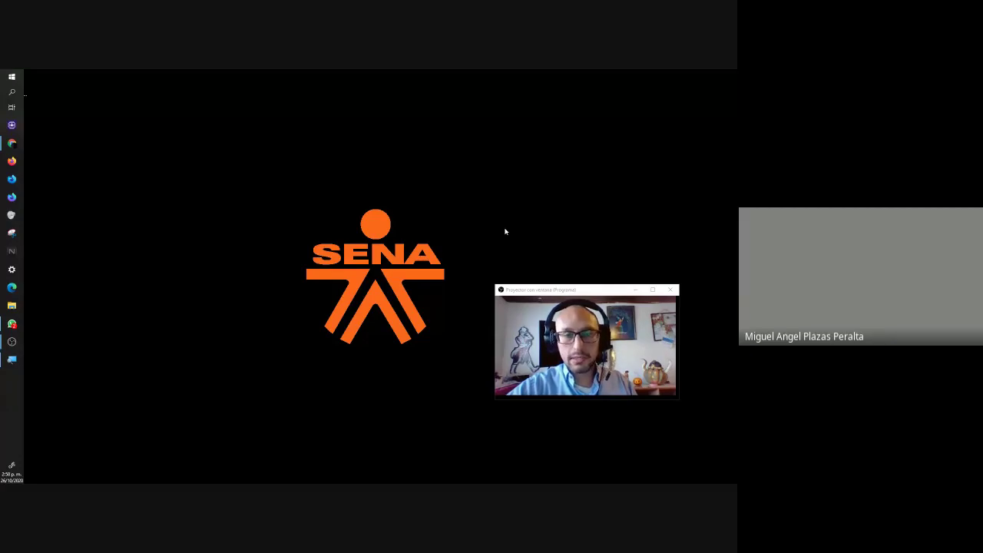
- Return to the Meet window and choose 'Detener la presentación' to stop sharing
key("alt+Tab")
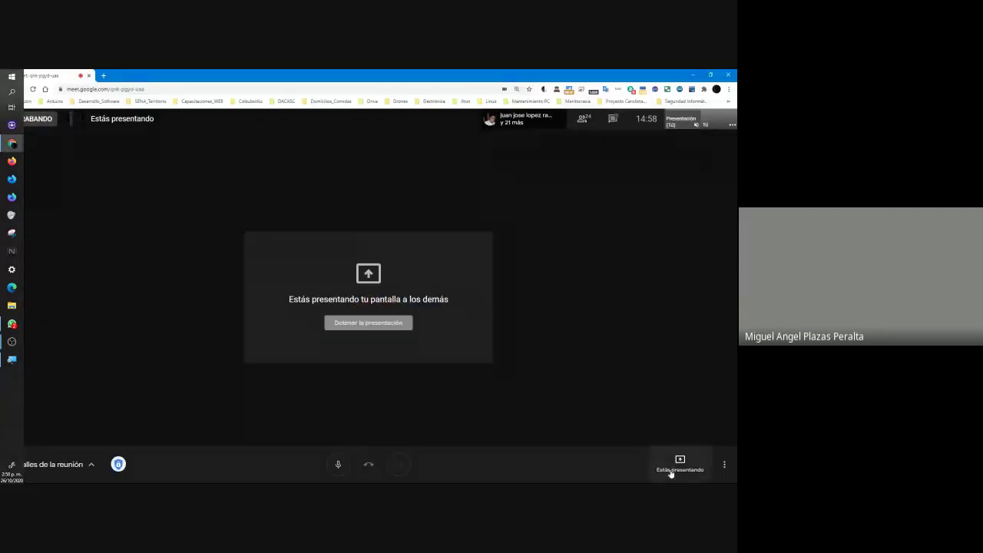
left_click(666, 463)
left_click(653, 425)
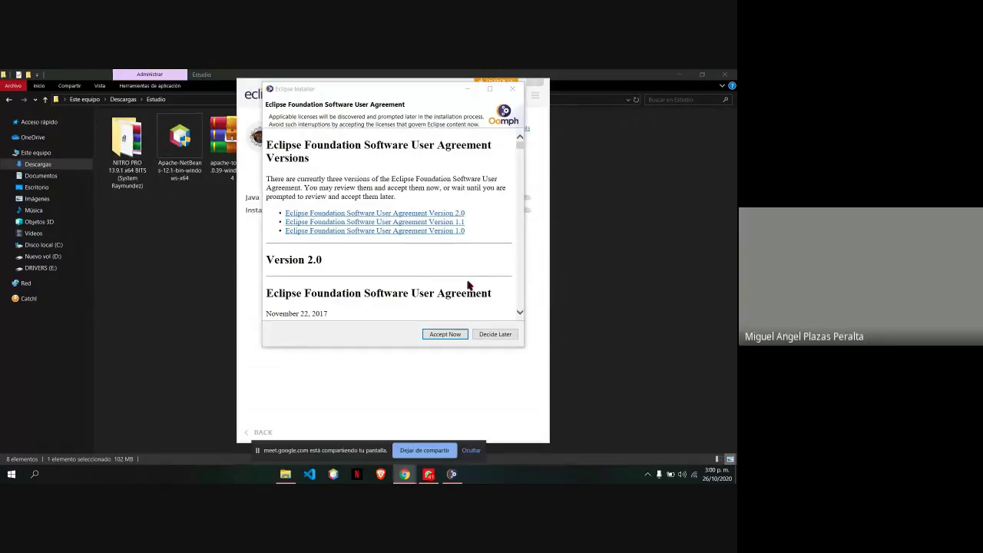
- Accept the Eclipse Foundation Software User Agreement to start the installation
left_click(453, 337)
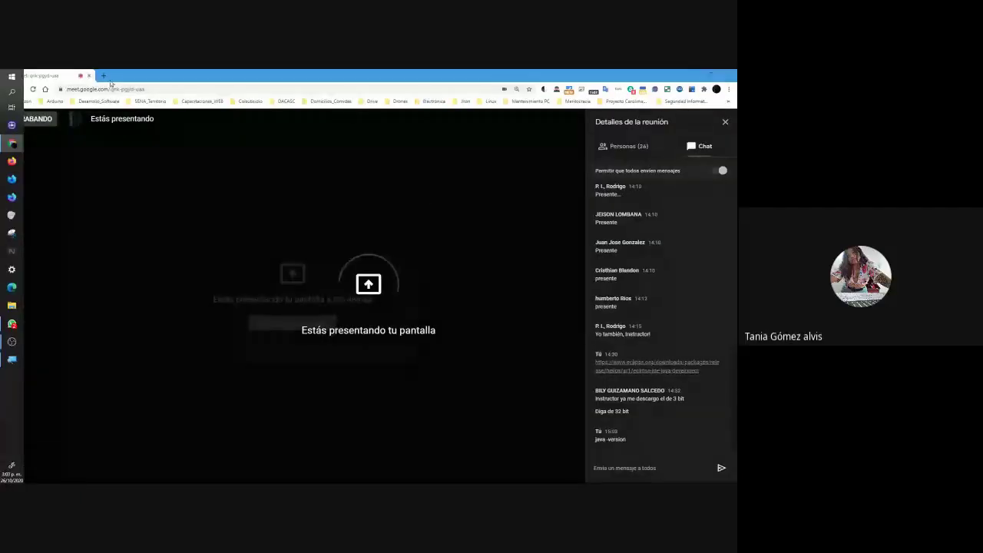
- Open a new Chrome tab next to the Meet tab
left_click(103, 74)
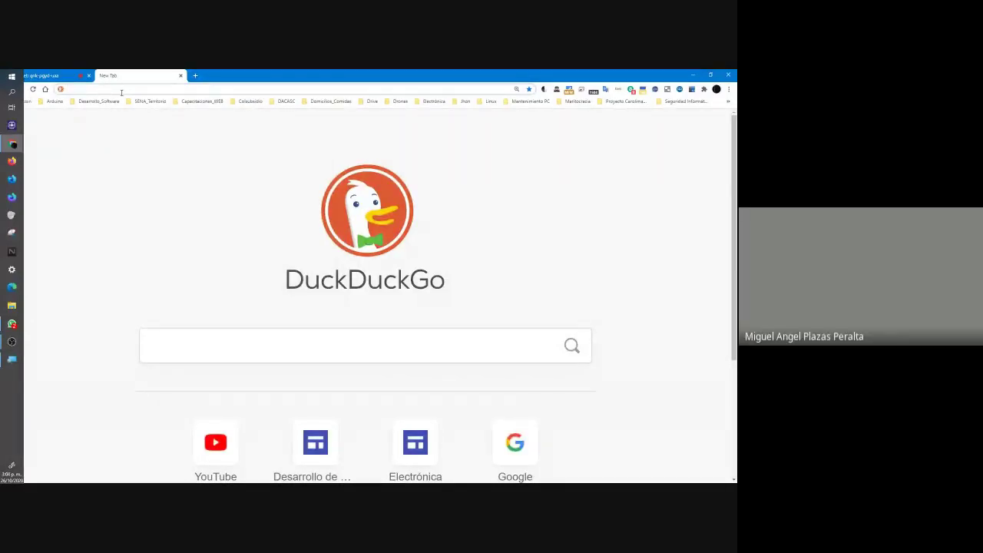
- Load Google from the address bar and search for 'eclipse ide'
type("google.com")
key("Return")
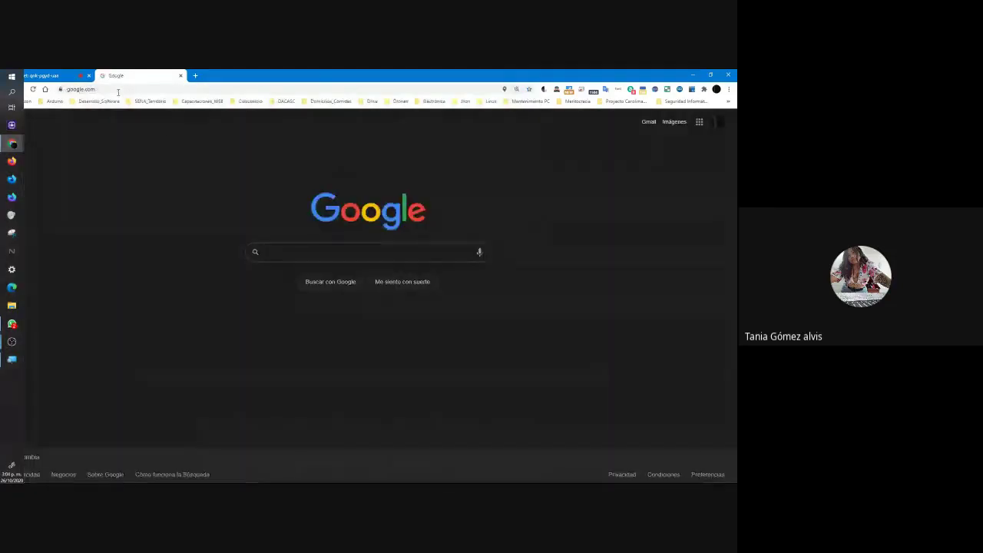
left_click(305, 258)
left_click_drag(449, 229, 316, 222)
left_click(295, 228)
left_click(292, 252)
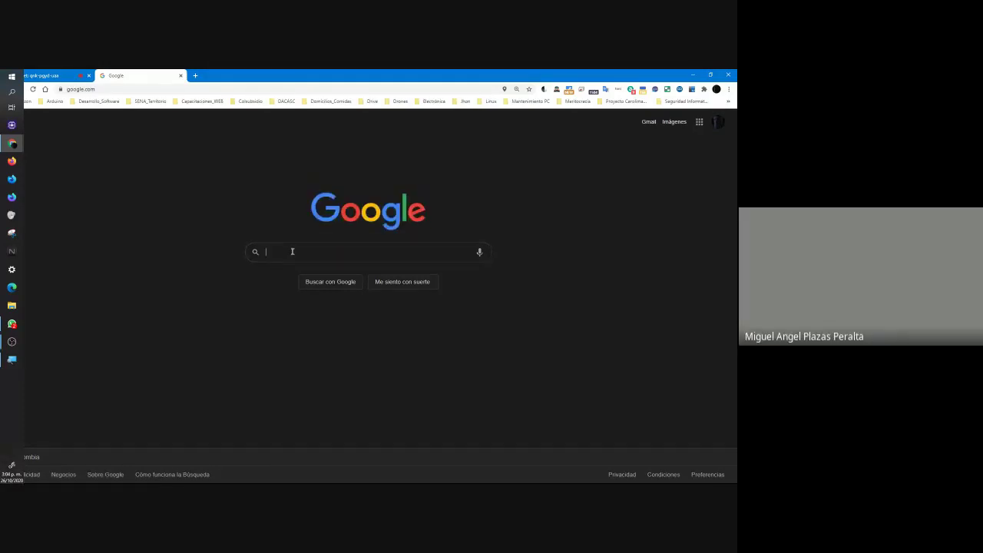
type("eclipse ide")
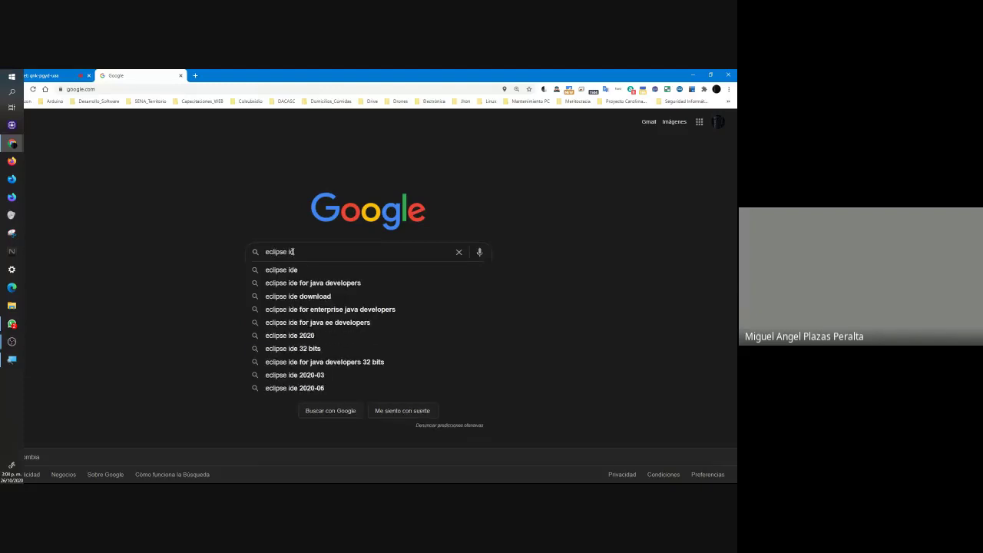
key("Return")
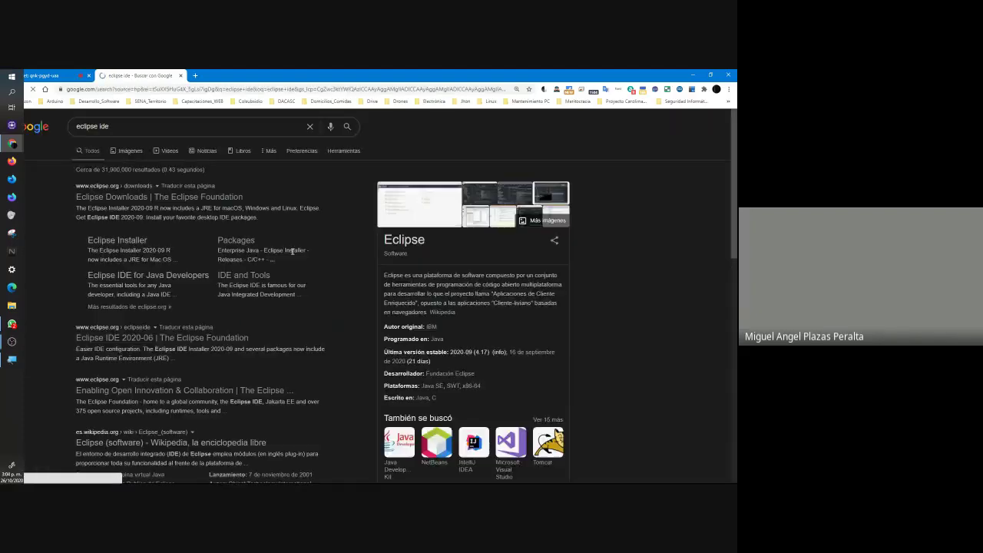
- Open the Eclipse Downloads result and turn off Dark Reader for eclipse.org
left_click(116, 201)
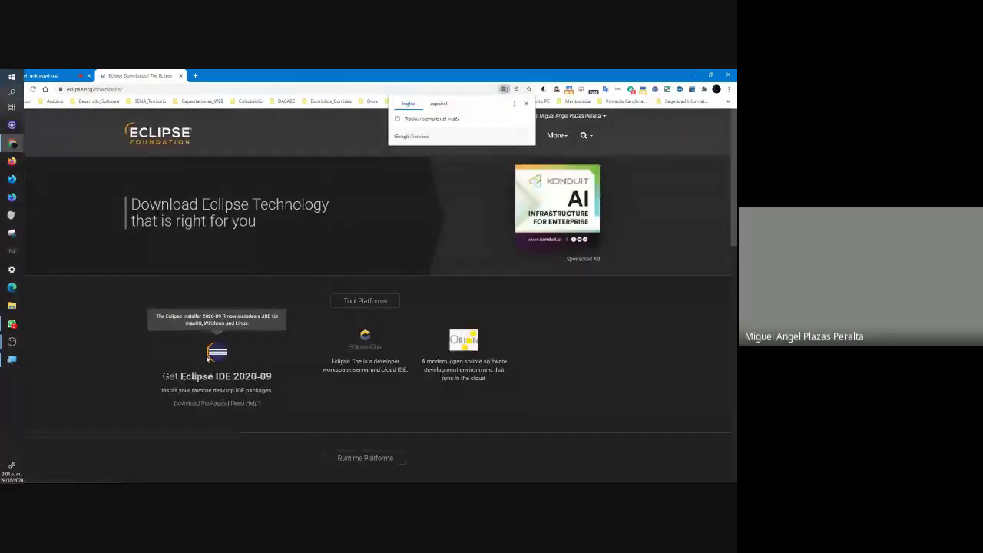
left_click(216, 353)
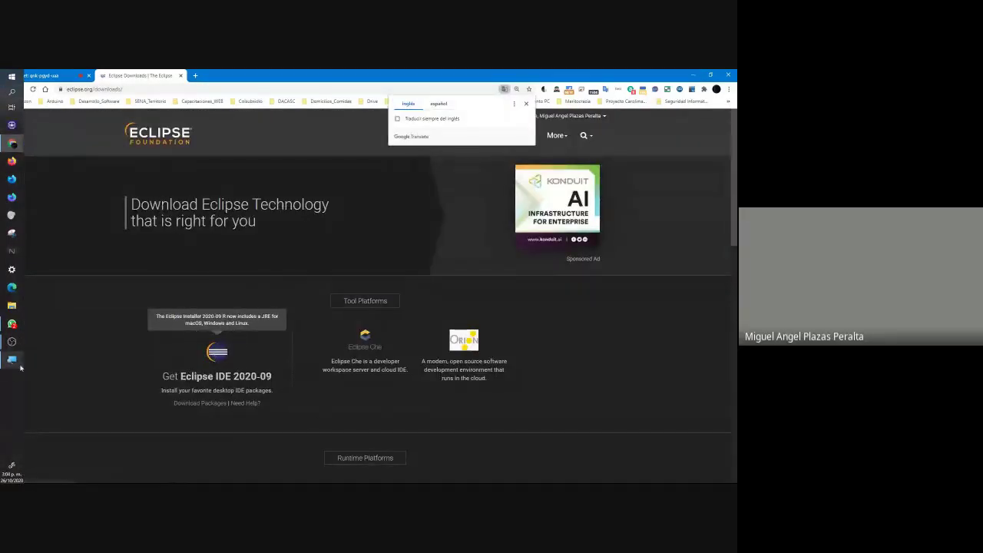
left_click(558, 89)
left_click(544, 119)
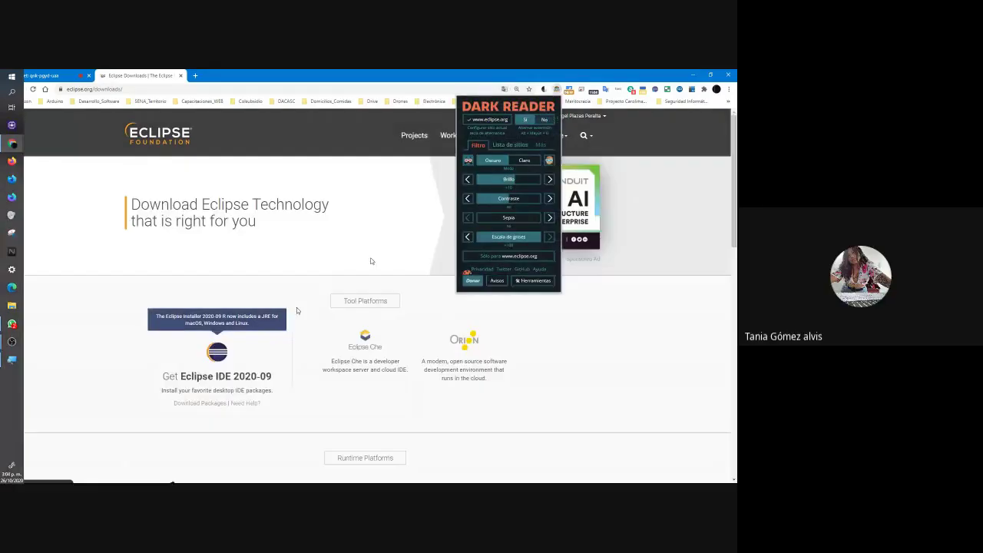
left_click(218, 353)
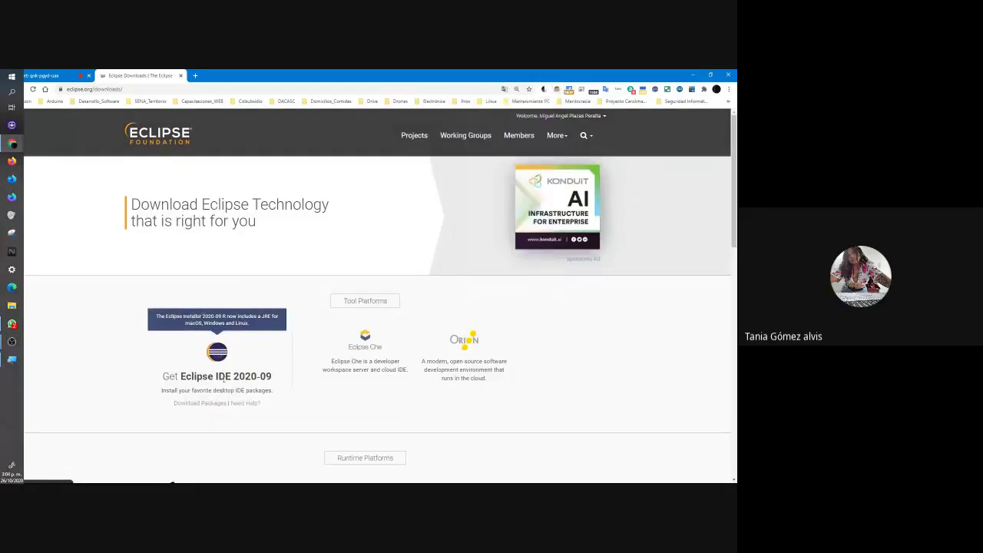
- Go to the Eclipse IDE 2020-09 Download Packages page
left_click(211, 405)
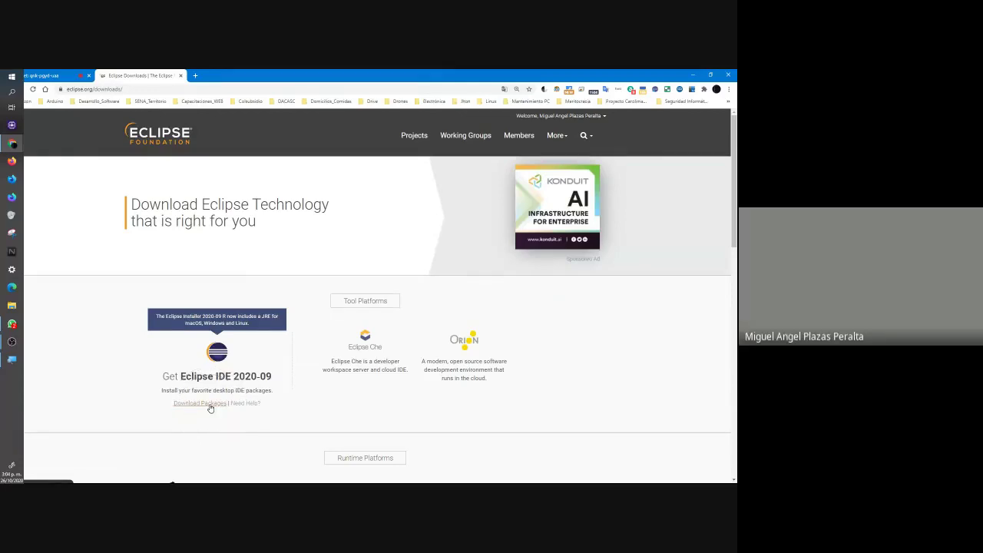
left_click(210, 407)
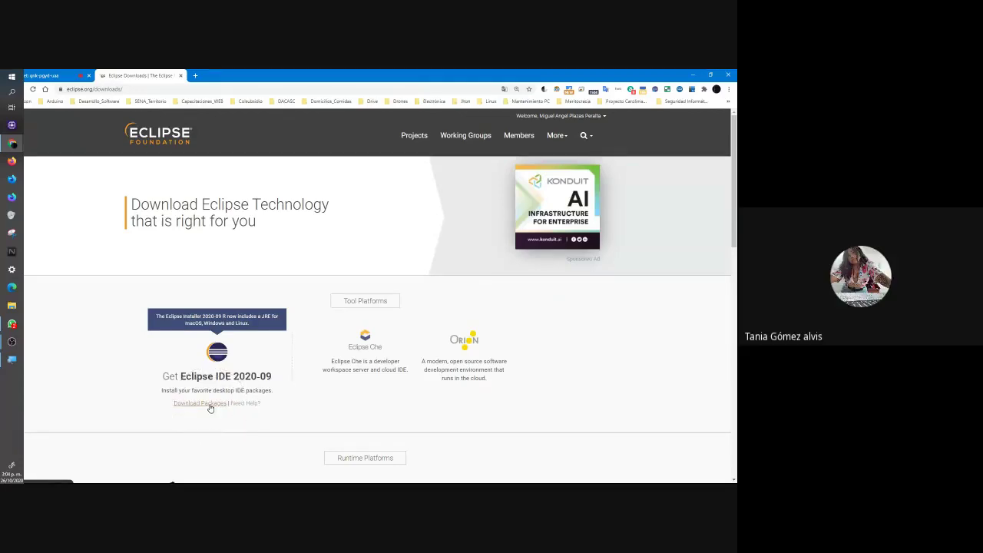
left_click(208, 407)
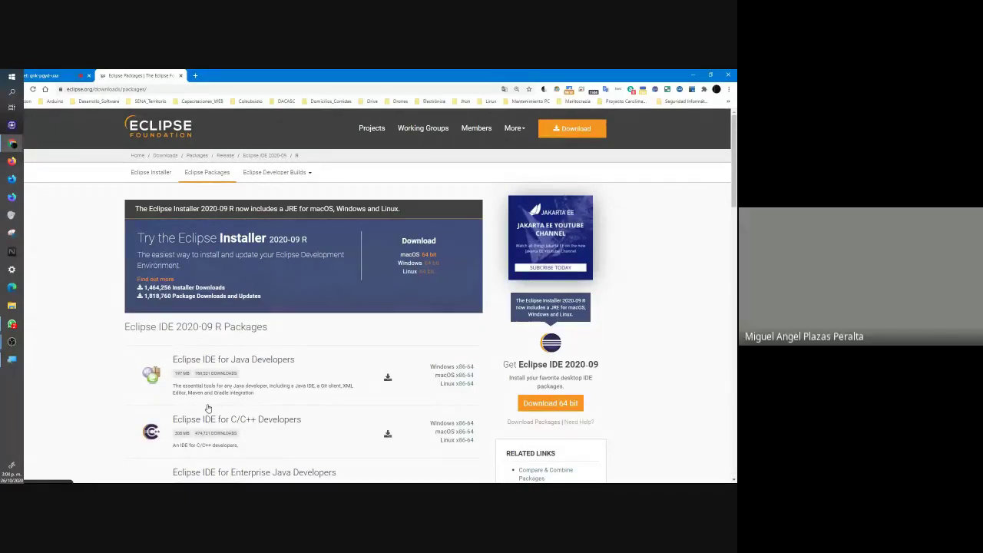
- Download the Eclipse Installer for Windows 64-bit from the Eclipse Packages page
scroll(188, 318, "down", 5)
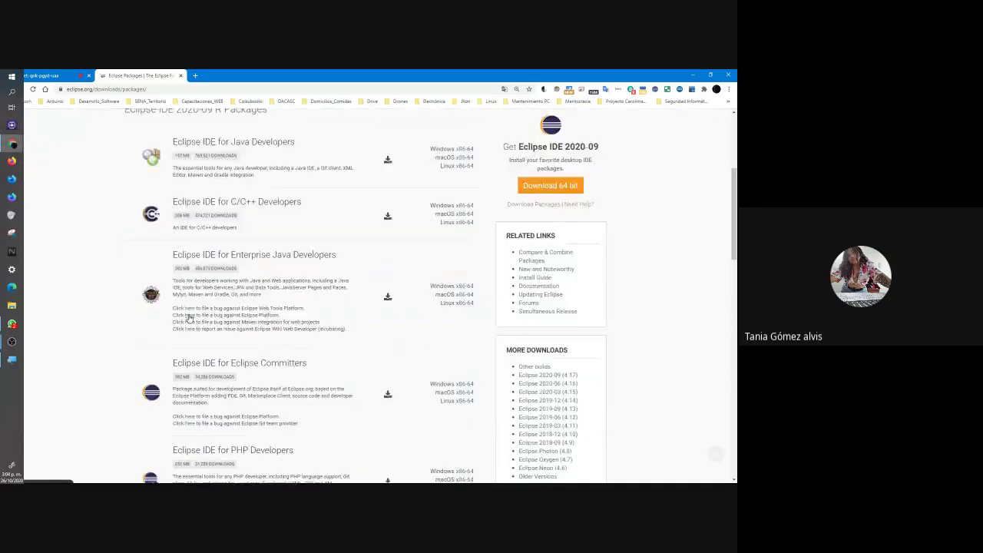
scroll(188, 318, "up", 5)
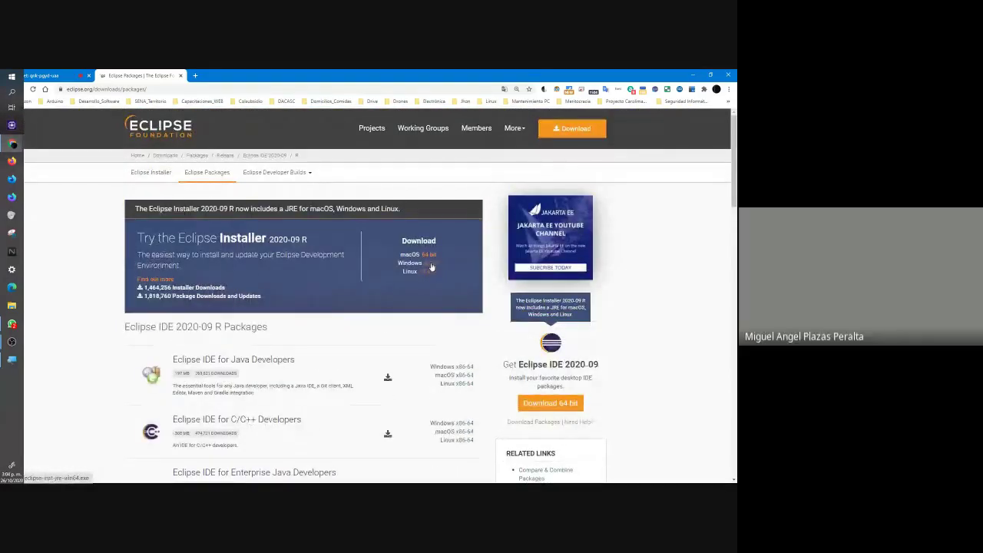
left_click(430, 264)
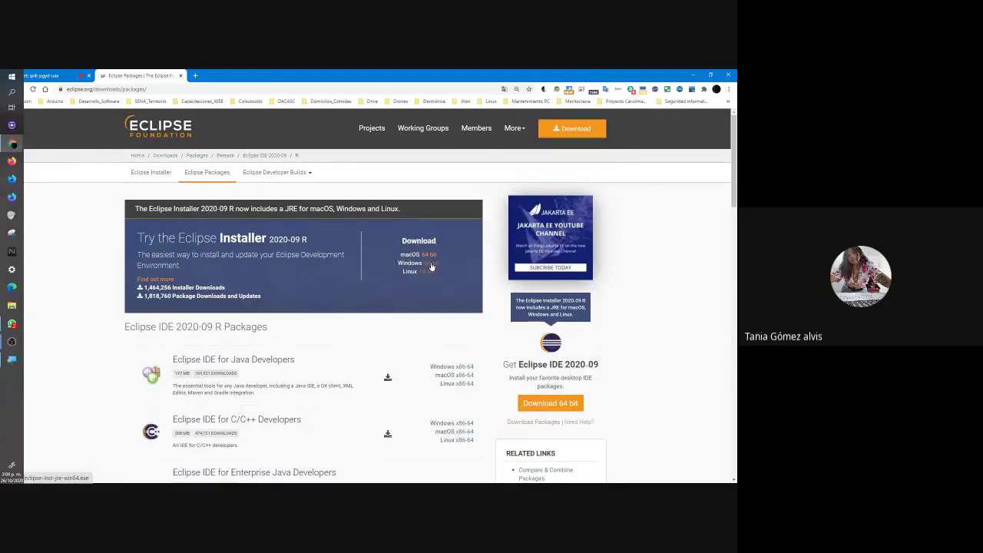
scroll(327, 314, "down", 3)
scroll(327, 313, "up", 3)
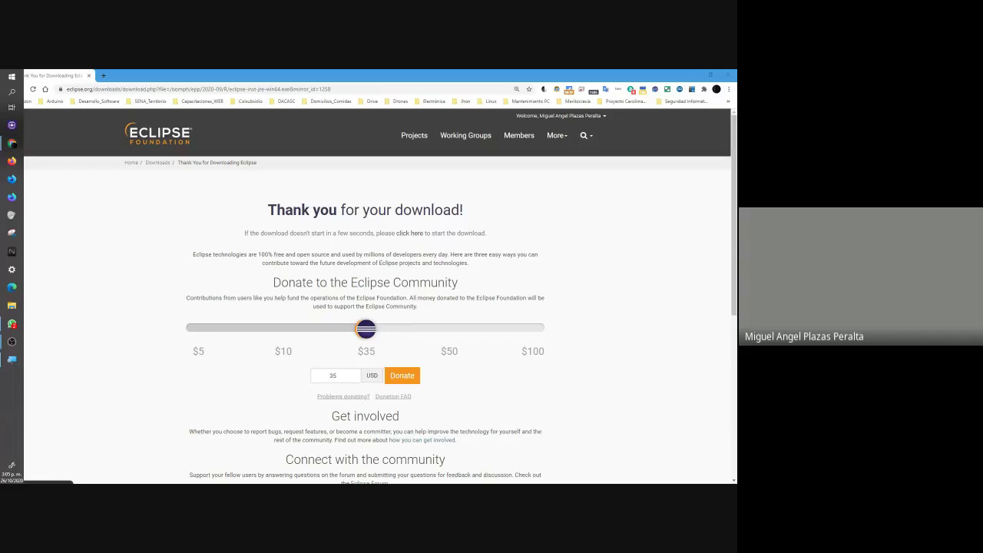
- Check the Eclipse select-a-mirror tab, then return to the Google Meet call window
key("alt+Tab")
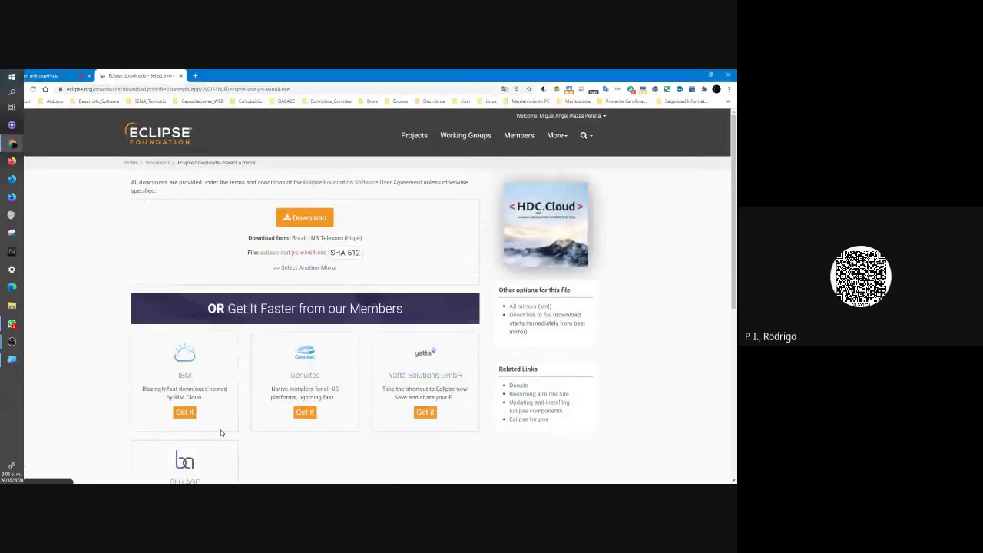
left_click(69, 76)
left_click(121, 75)
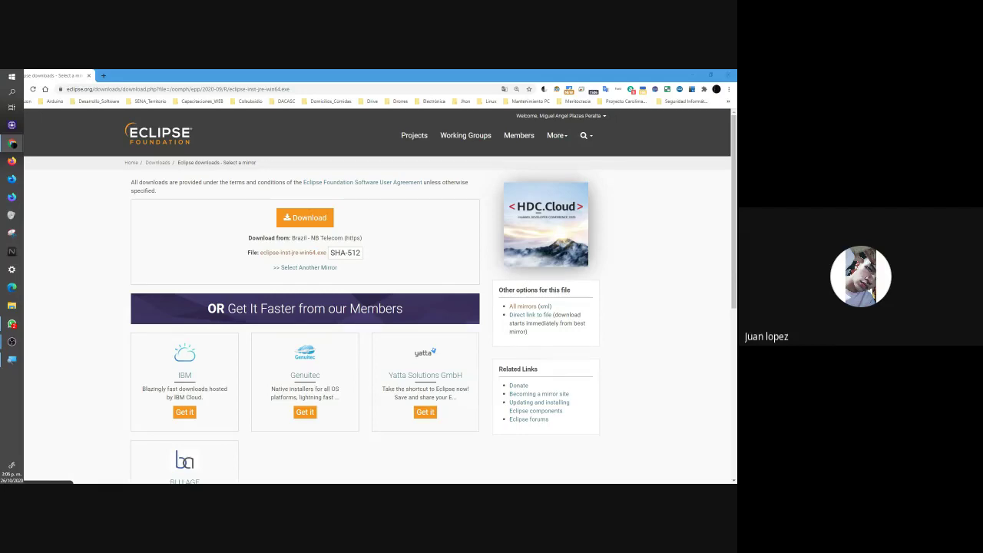
key("alt+Tab")
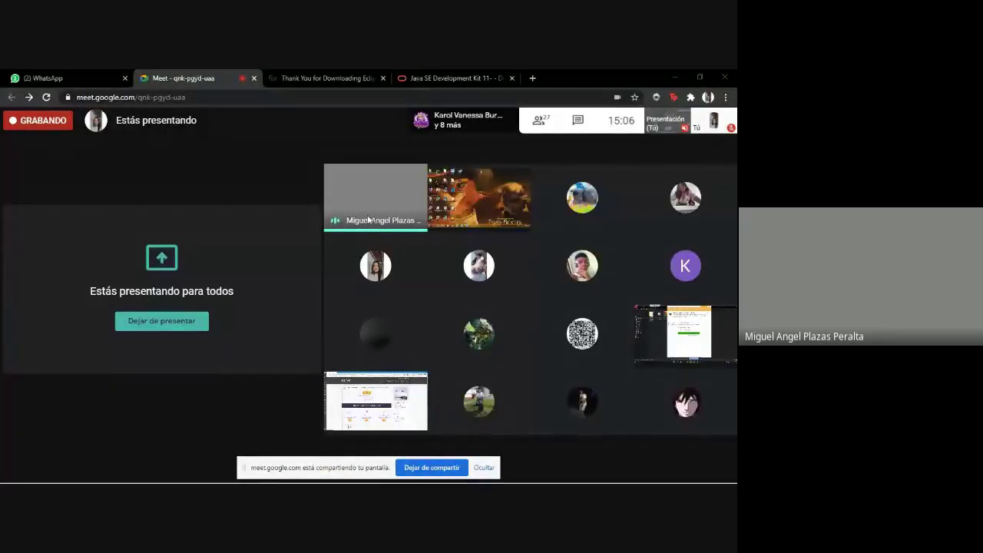
- Dismiss Meet's screen-sharing notice, unmute the microphone, and bring the Eclipse Installer forward
left_click(486, 468)
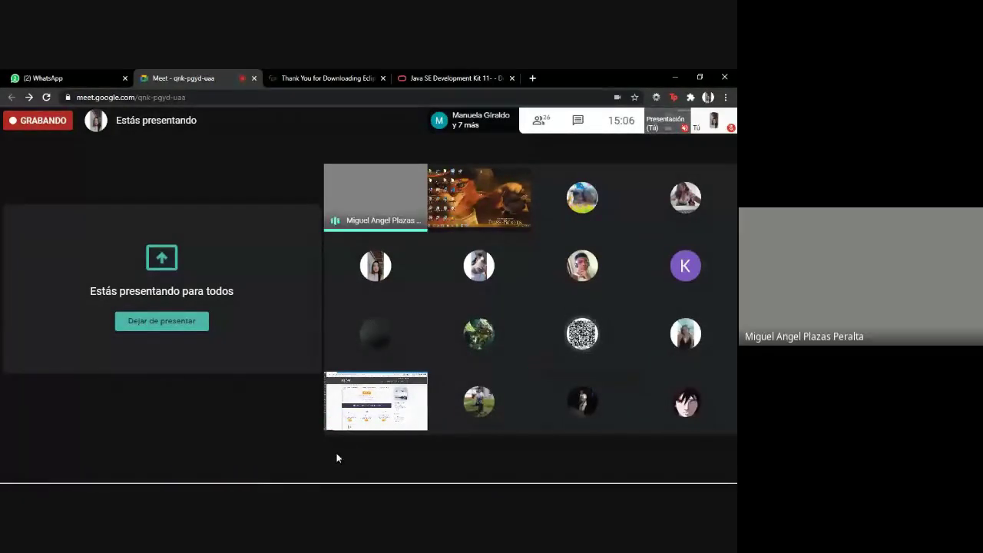
left_click(330, 459)
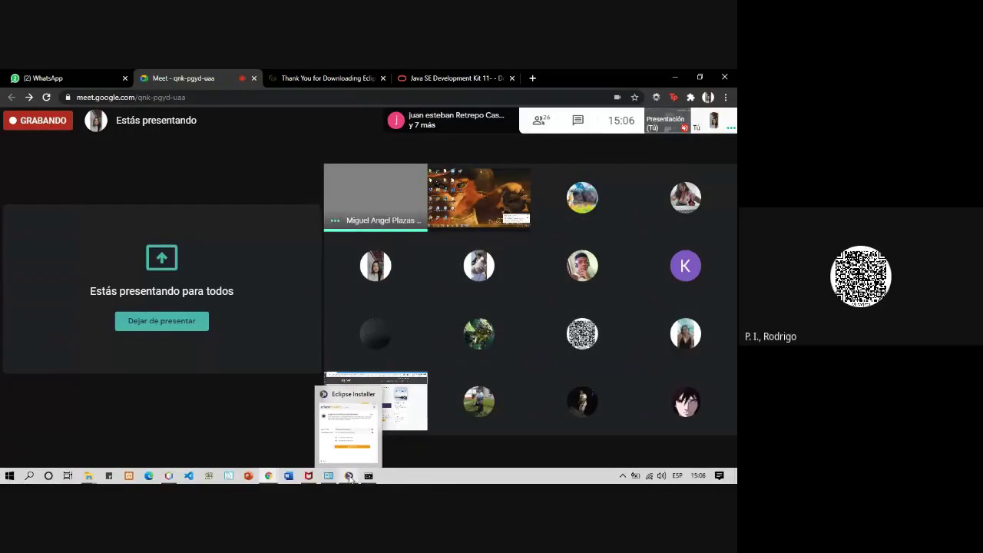
left_click(349, 476)
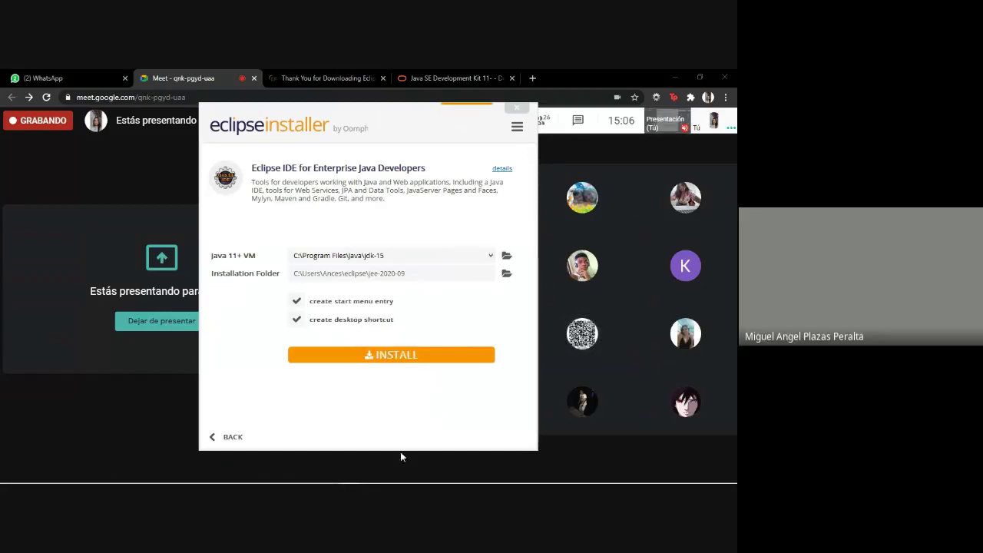
- Open the Windows Start menu
mouse_move(368, 476)
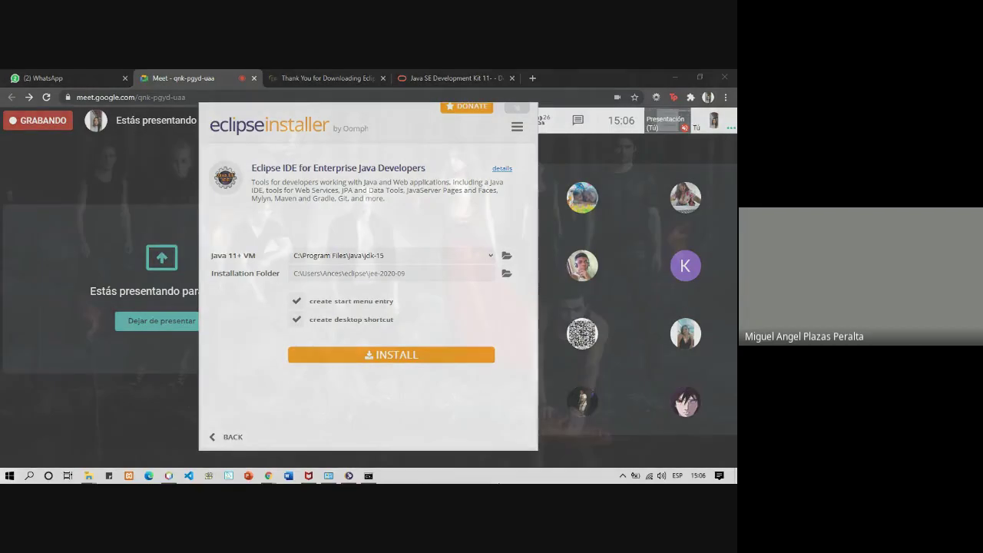
key("super")
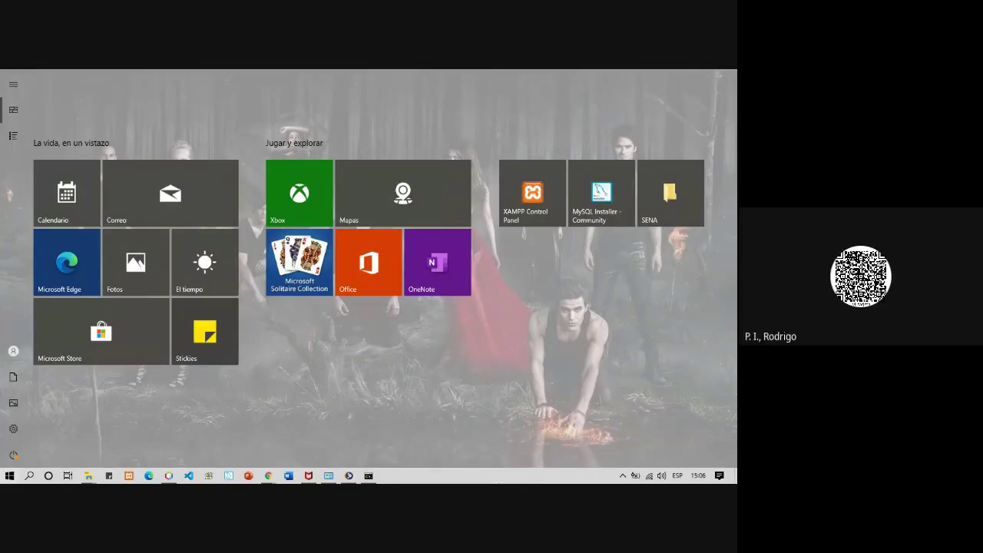
left_click(5, 476)
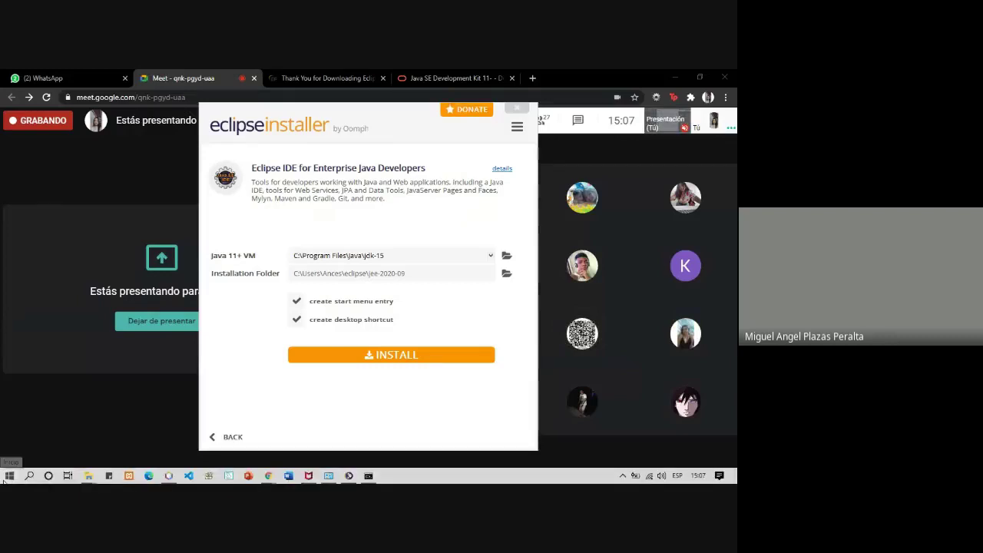
left_click(5, 477)
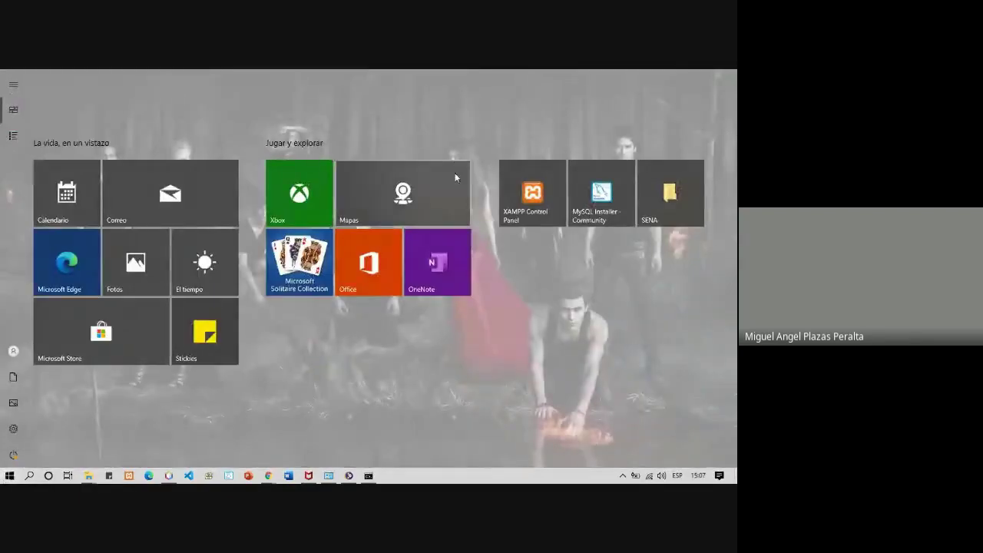
- Browse to C:\Archivos de programa\Java to confirm the jdk-15 folder is installed
left_click(644, 201)
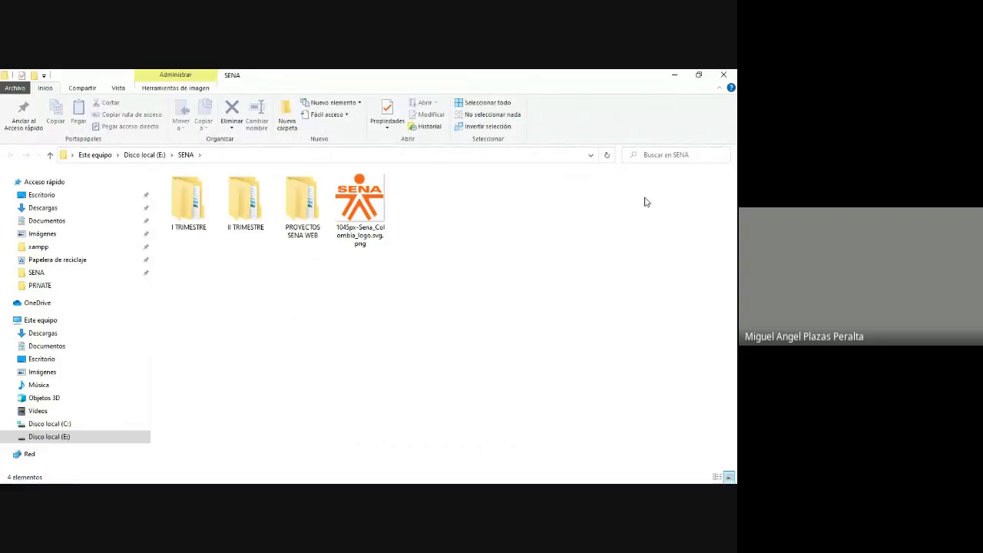
left_click(60, 424)
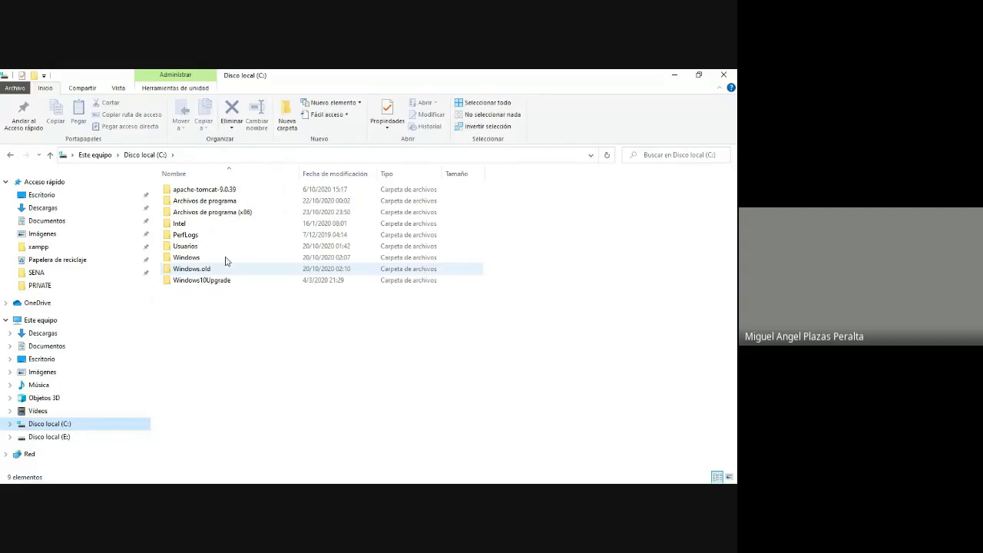
left_click(223, 202)
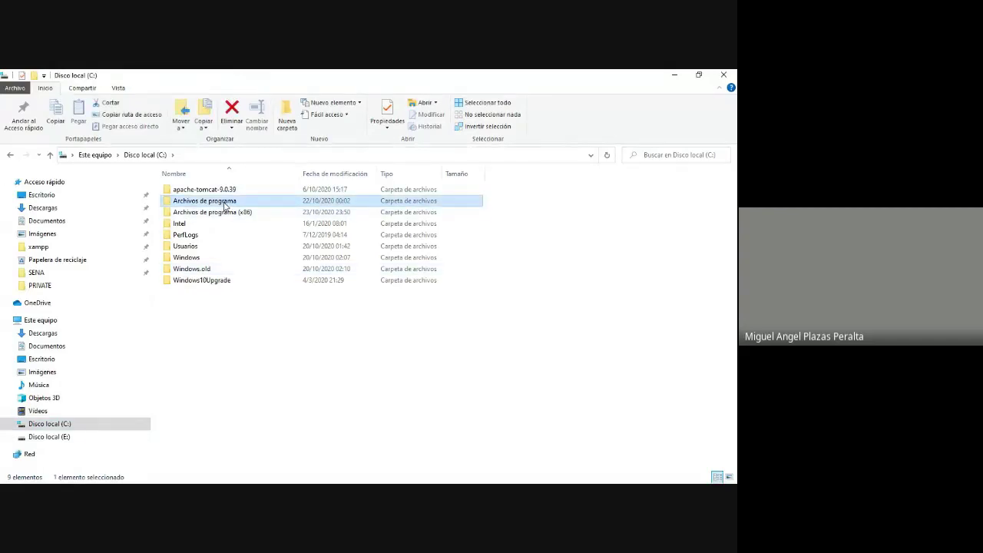
double_click(224, 203)
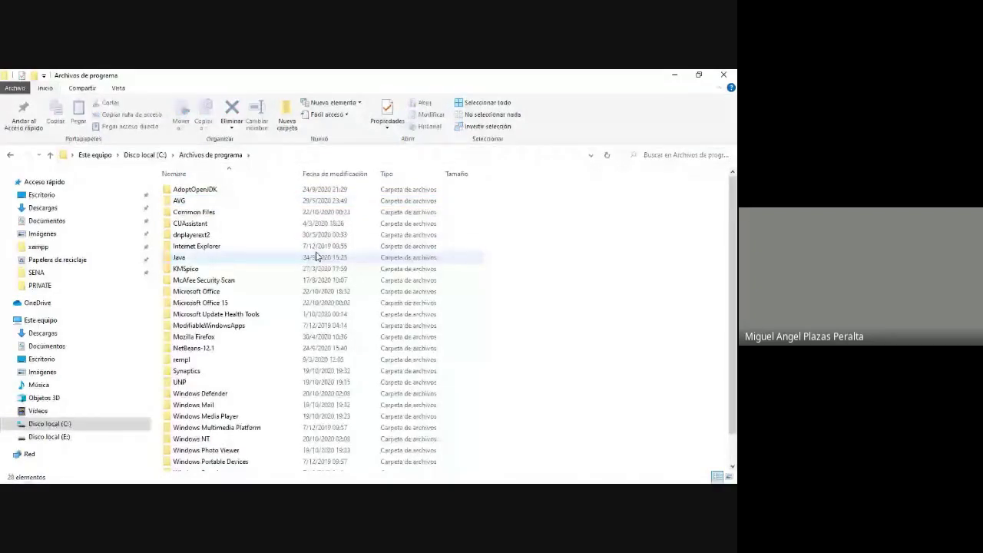
left_click_drag(735, 228, 735, 273)
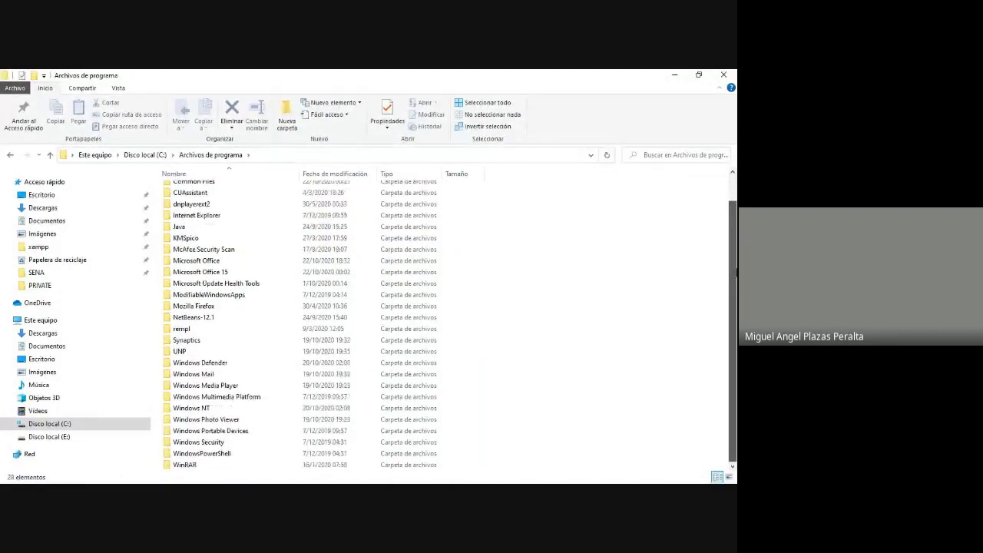
left_click(192, 228)
double_click(193, 230)
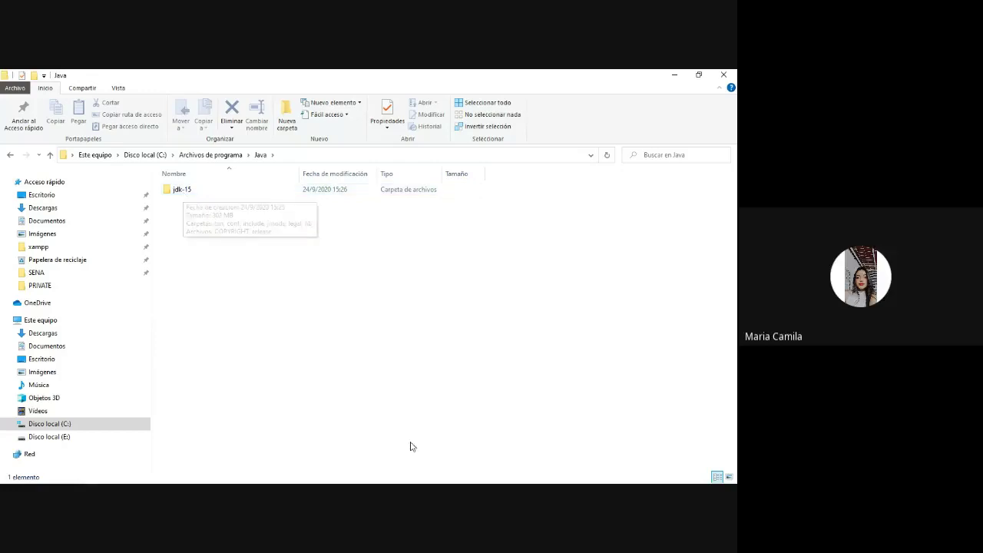
- Review the Command Prompt's Java version, then open the installed-programs list filtered to jdk
left_click(368, 475)
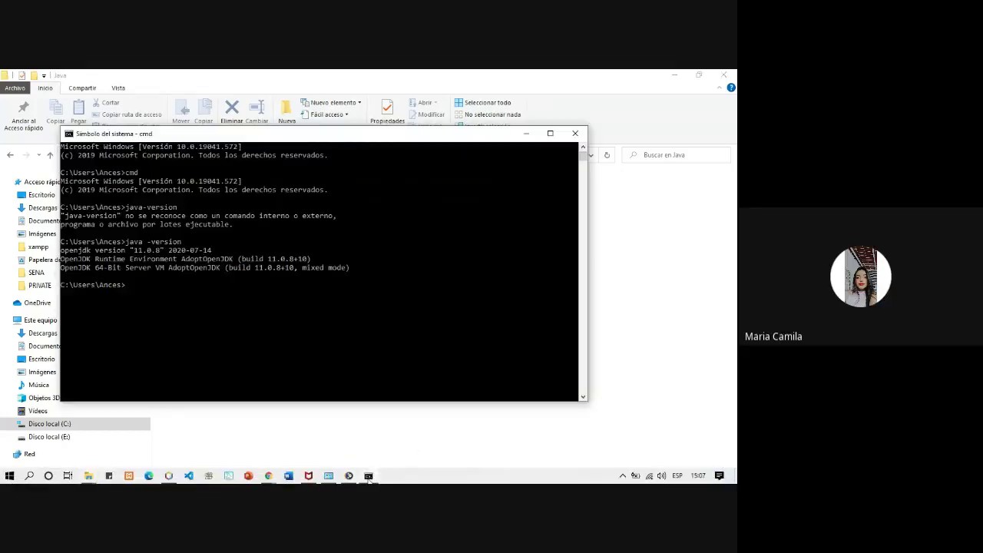
left_click(525, 134)
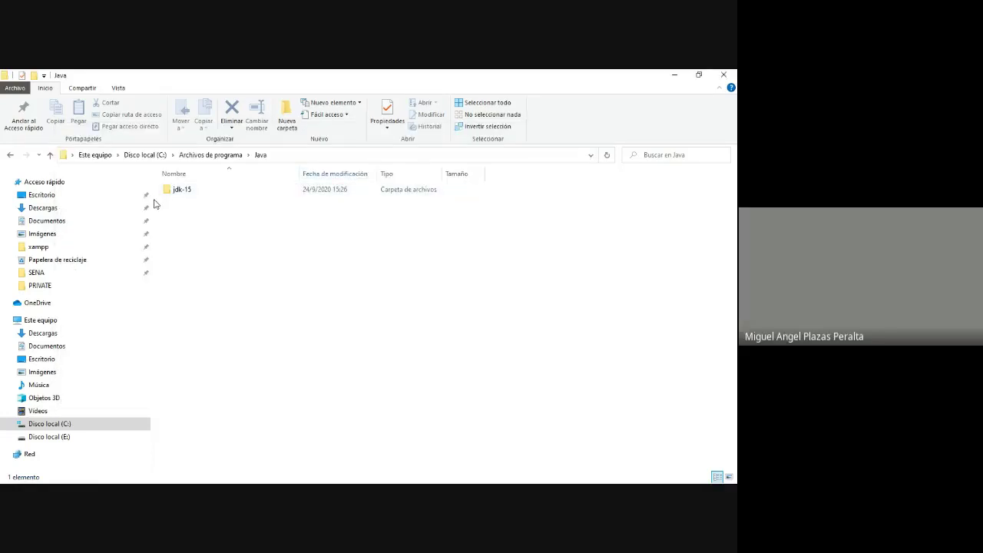
left_click(674, 74)
mouse_move(184, 482)
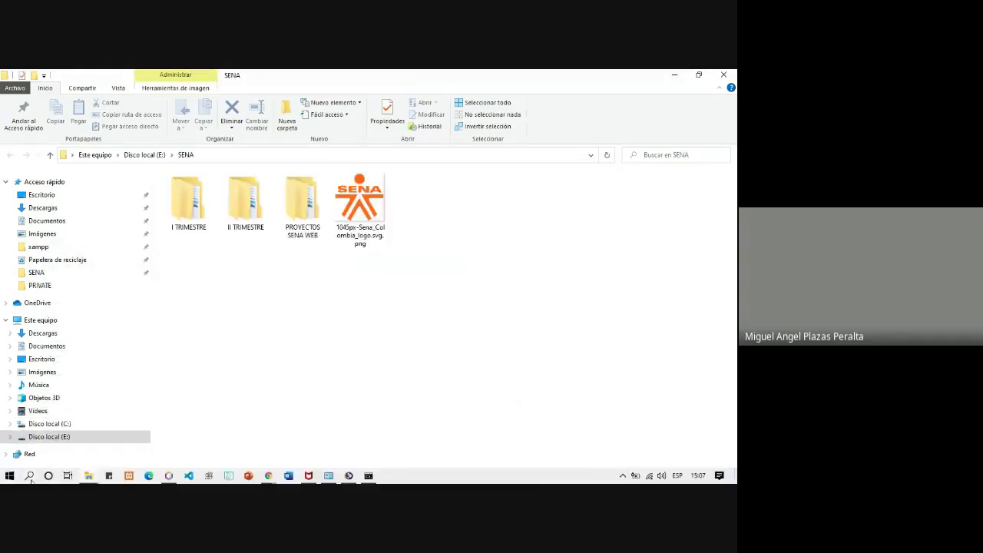
left_click(228, 476)
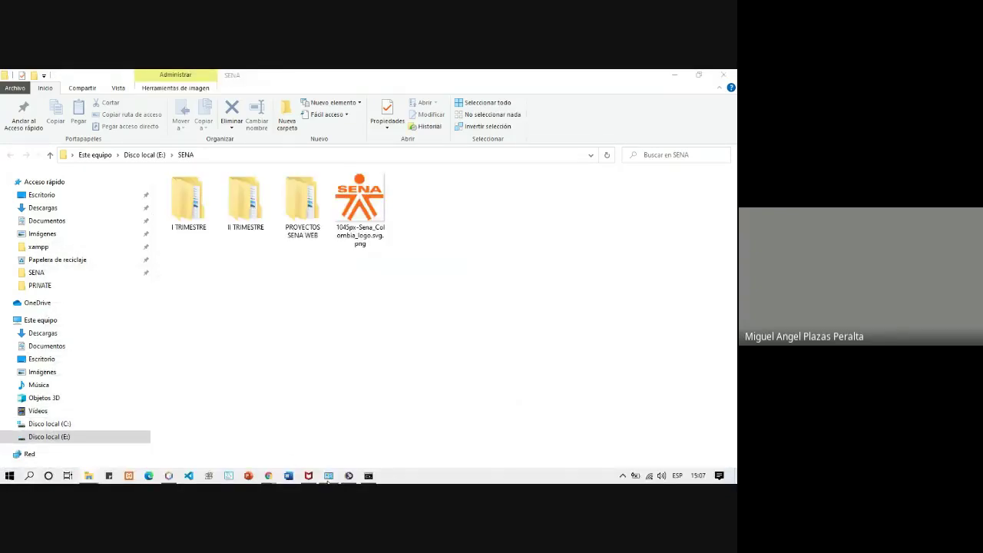
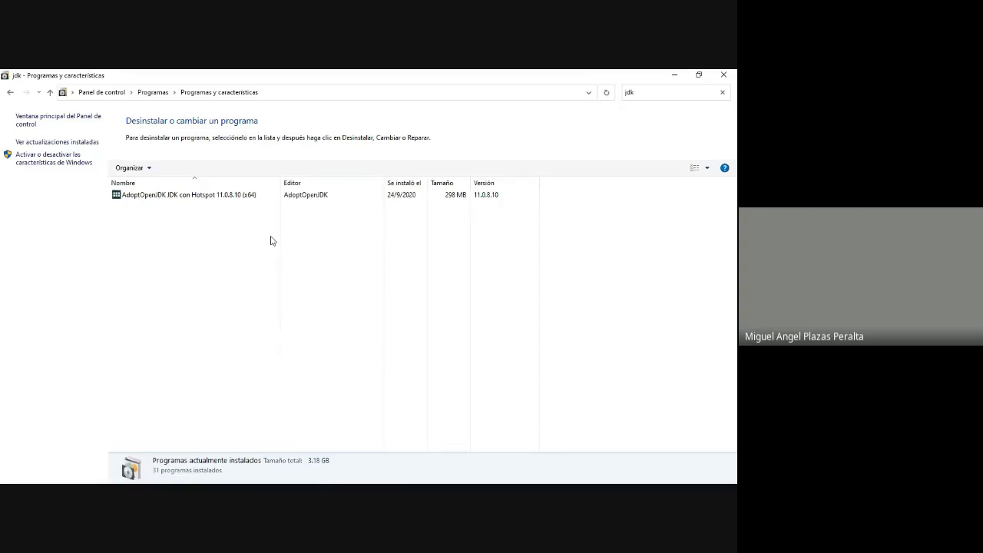
- Clear the 'jdk' search so Programs and Features lists all 31 installed programs (3.18 GB)
left_click(10, 93)
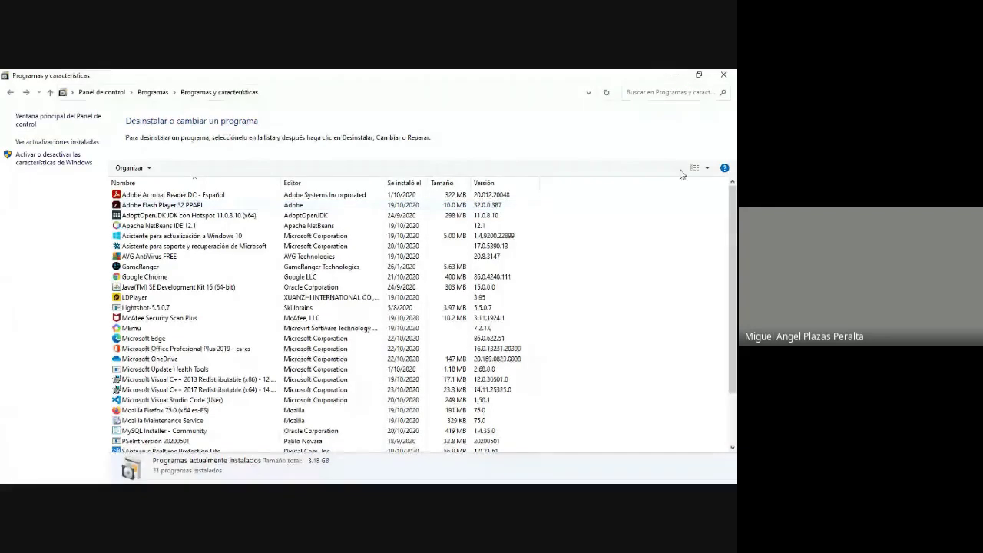
left_click_drag(733, 238, 736, 310)
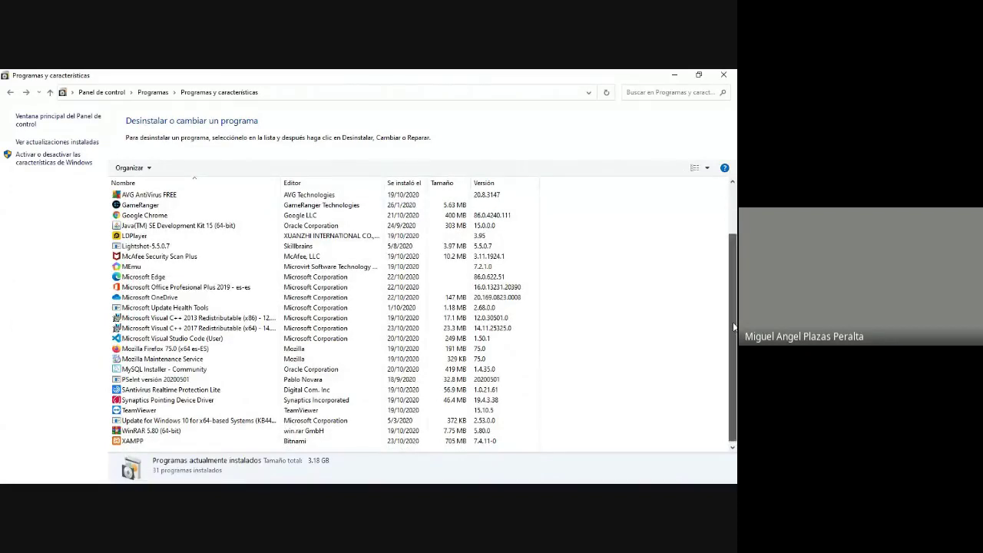
scroll(733, 322, "up", 2)
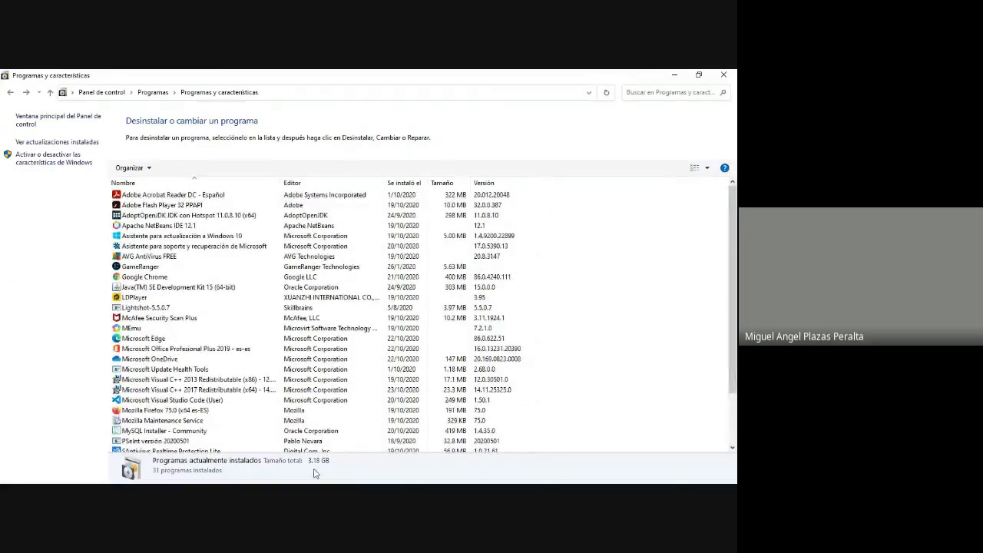
mouse_move(306, 481)
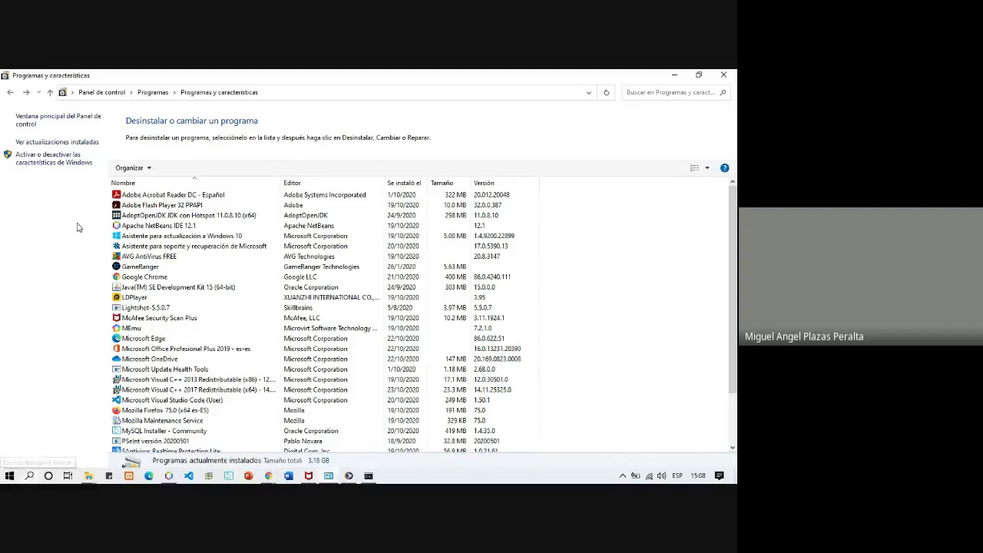
- Go from the Control Panel home through System and Security > System to Advanced system settings
left_click(102, 93)
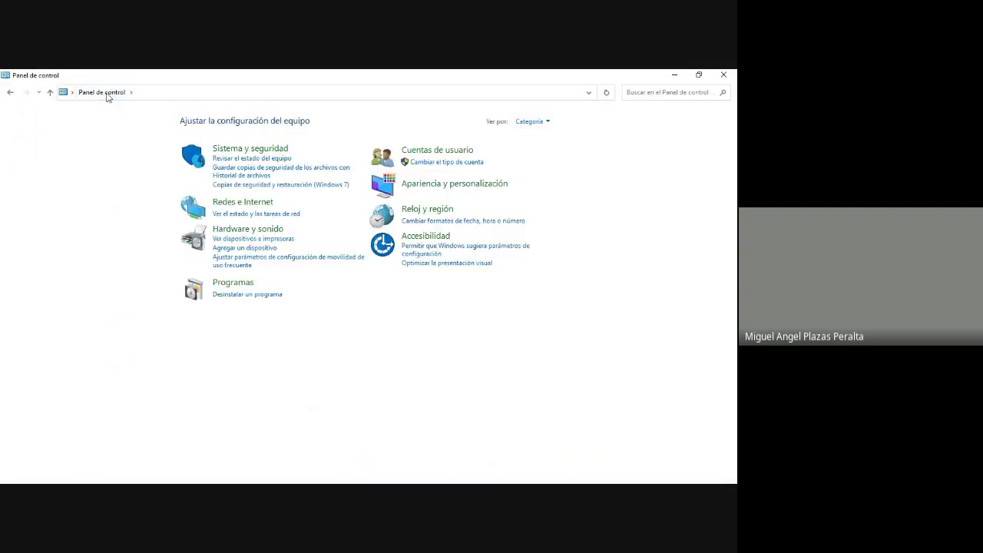
left_click(216, 151)
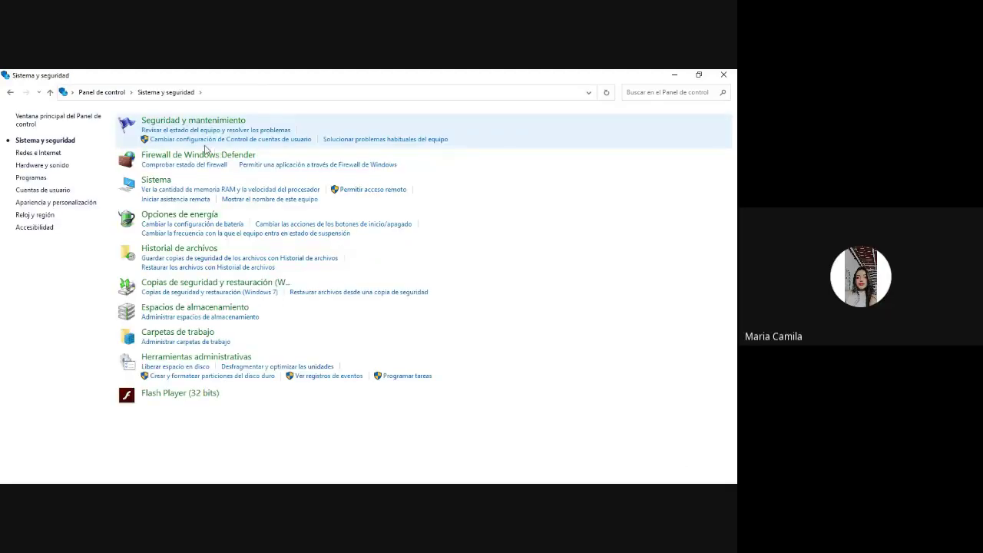
left_click(159, 184)
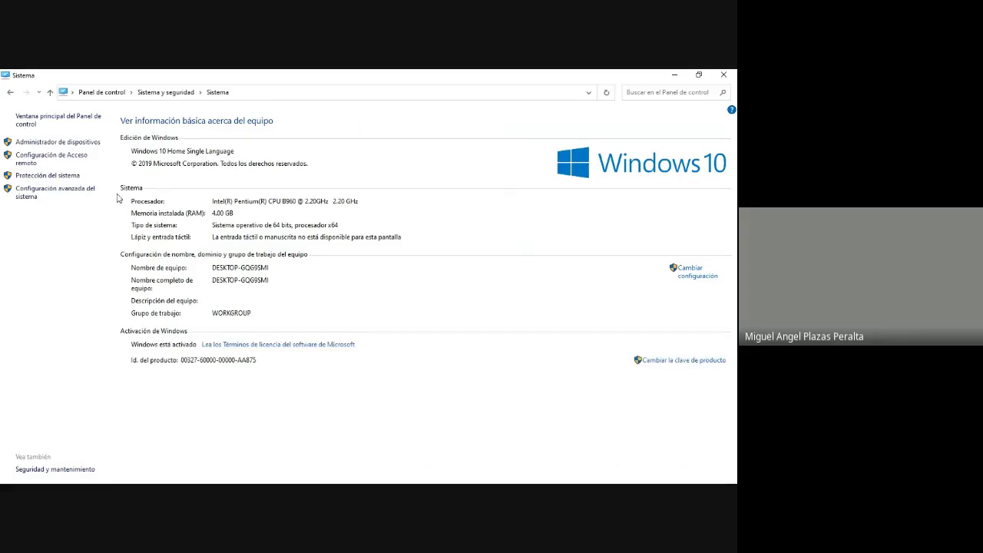
left_click(63, 196)
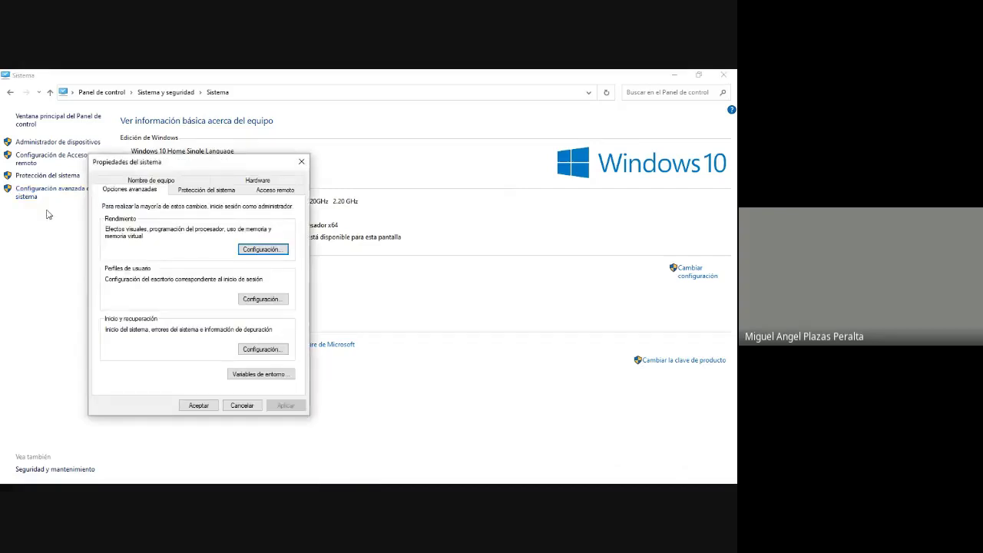
- In Environment Variables, edit the system Path variable to show its folder entries
left_click(261, 374)
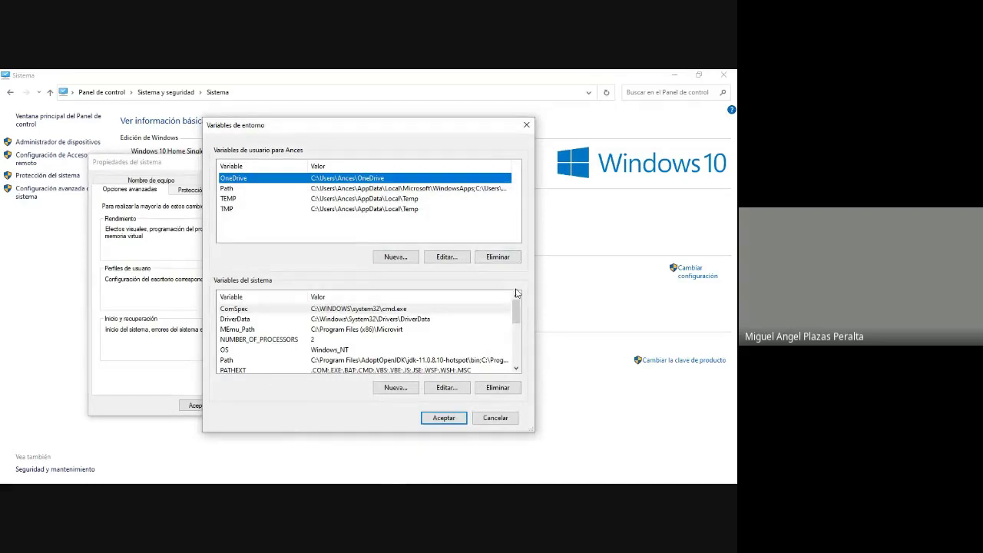
left_click_drag(514, 314, 518, 325)
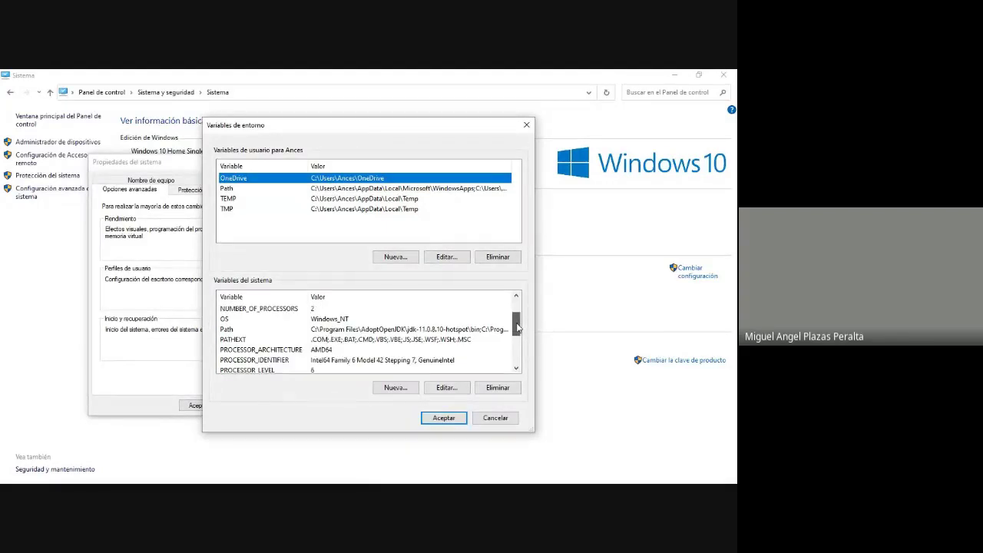
left_click(232, 331)
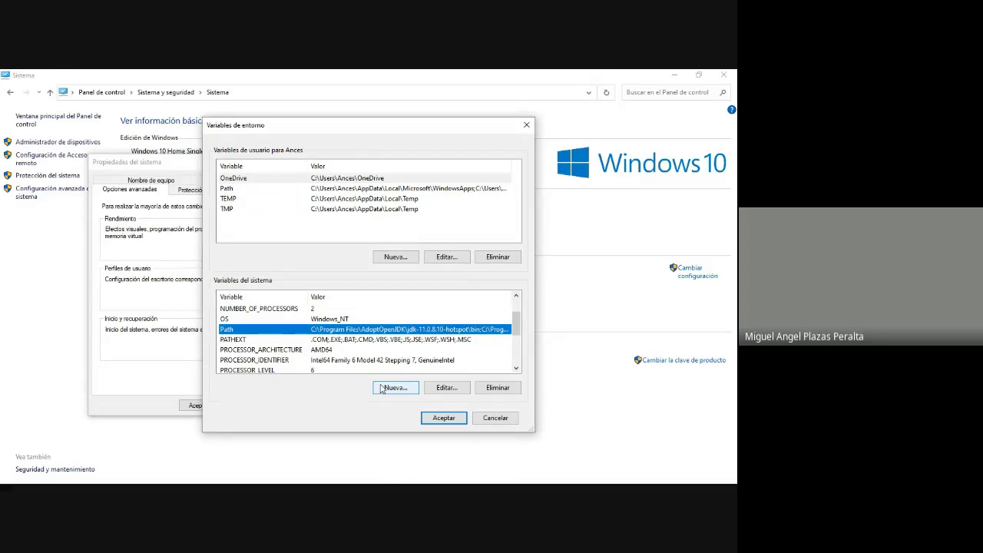
left_click(429, 390)
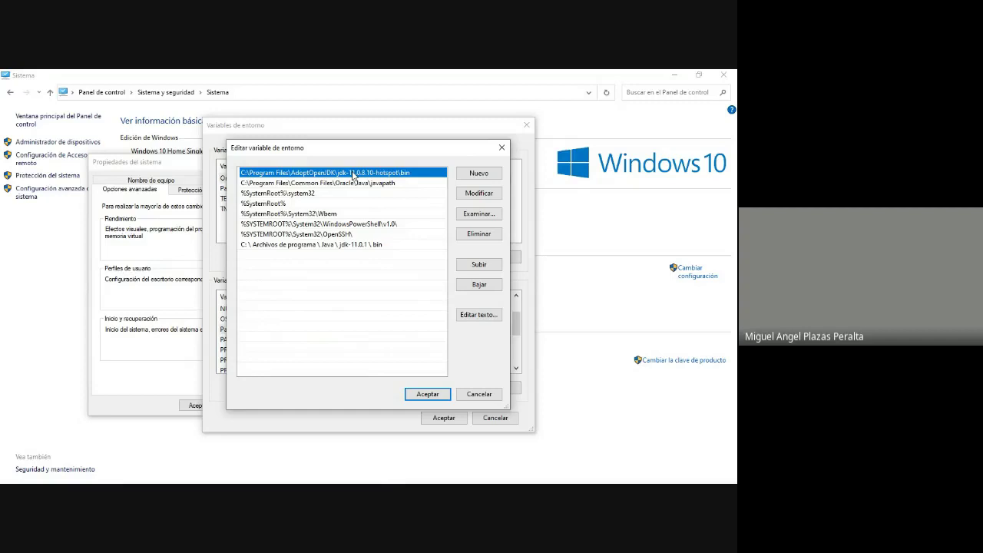
- Replace the old jdk-11.0.1 bin Path entry by browsing to C:\Program Files\Java\jdk-15
left_click(342, 244)
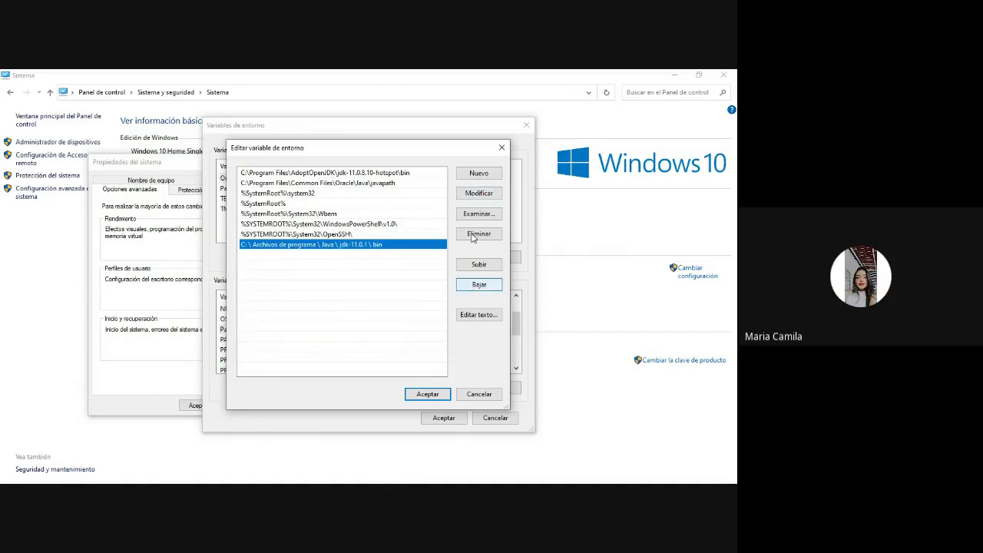
left_click(479, 195)
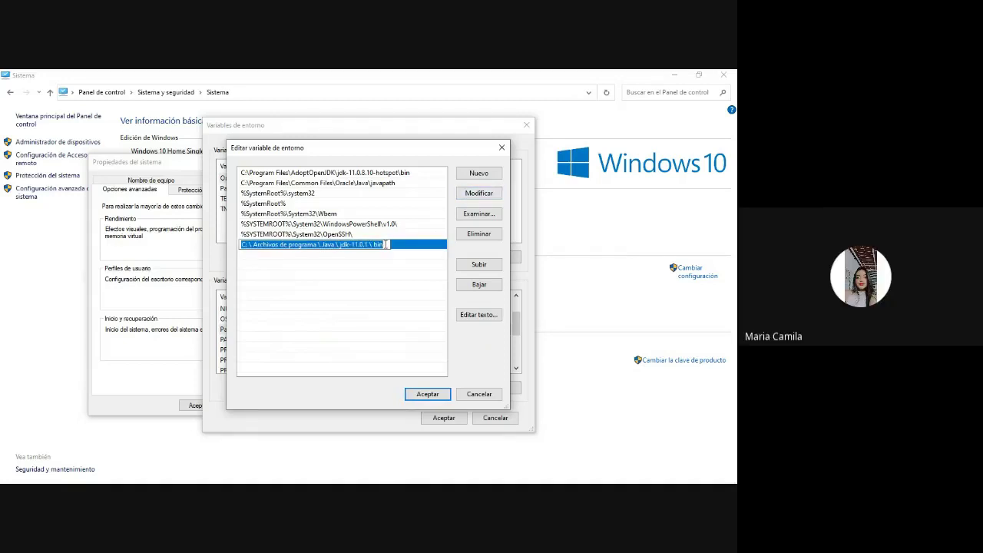
left_click(485, 214)
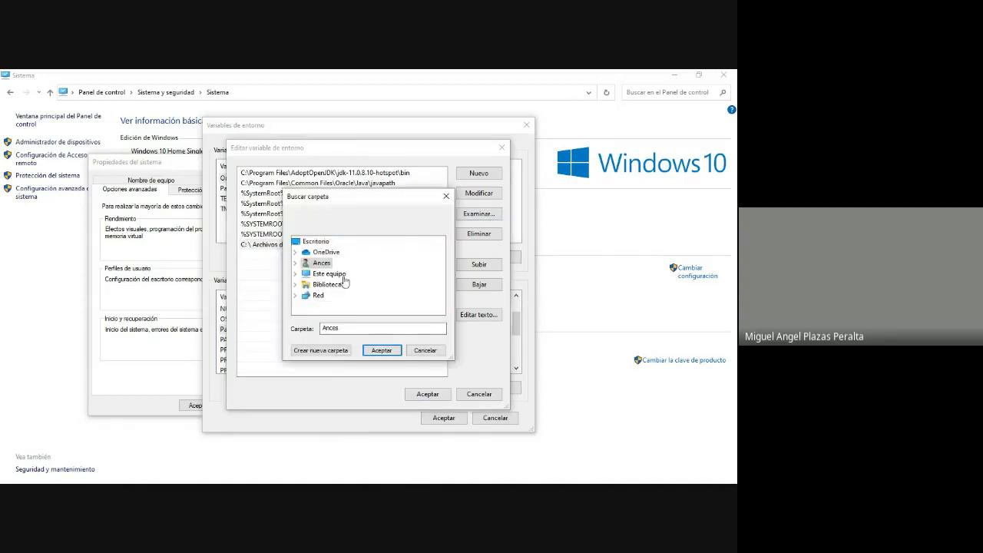
left_click(329, 273)
left_click(295, 273)
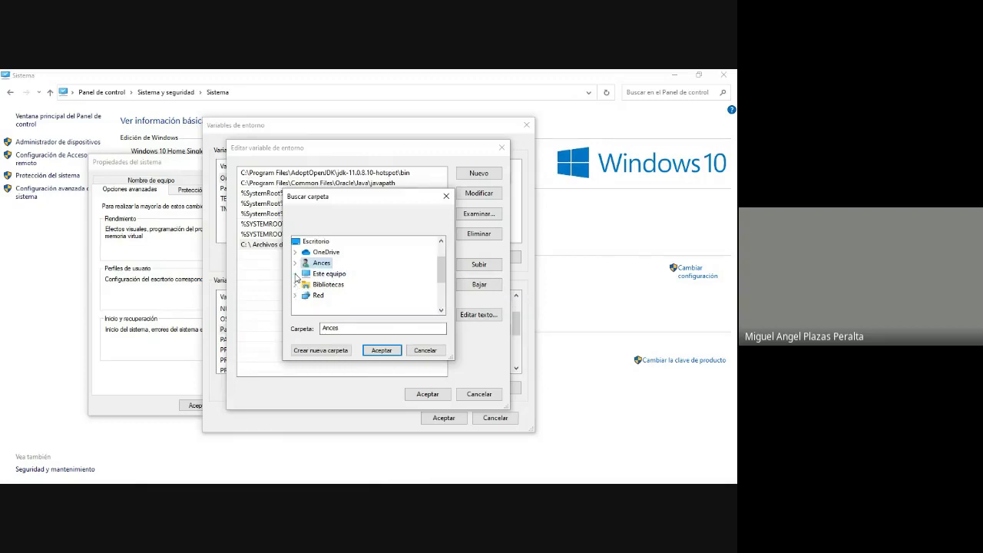
scroll(431, 280, "down", 1)
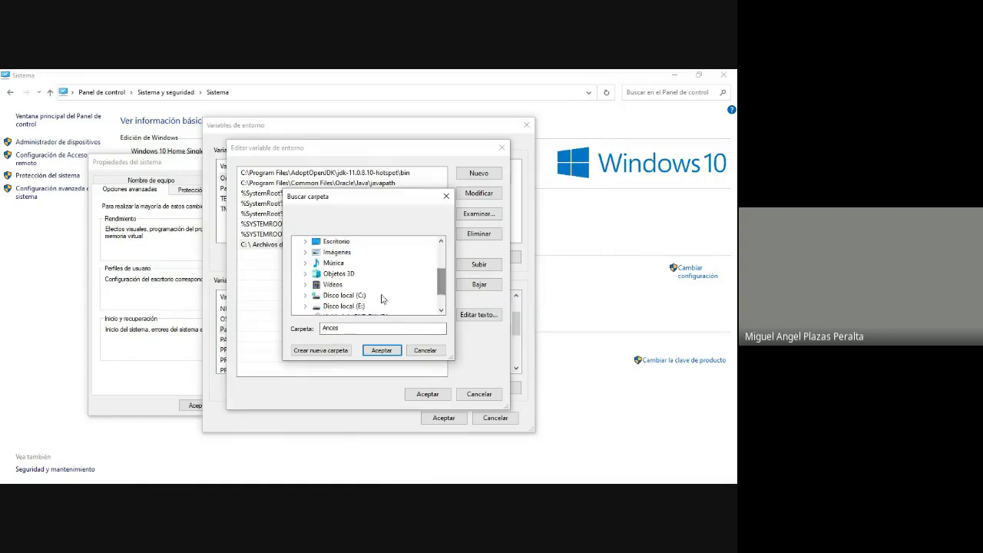
double_click(360, 297)
double_click(389, 264)
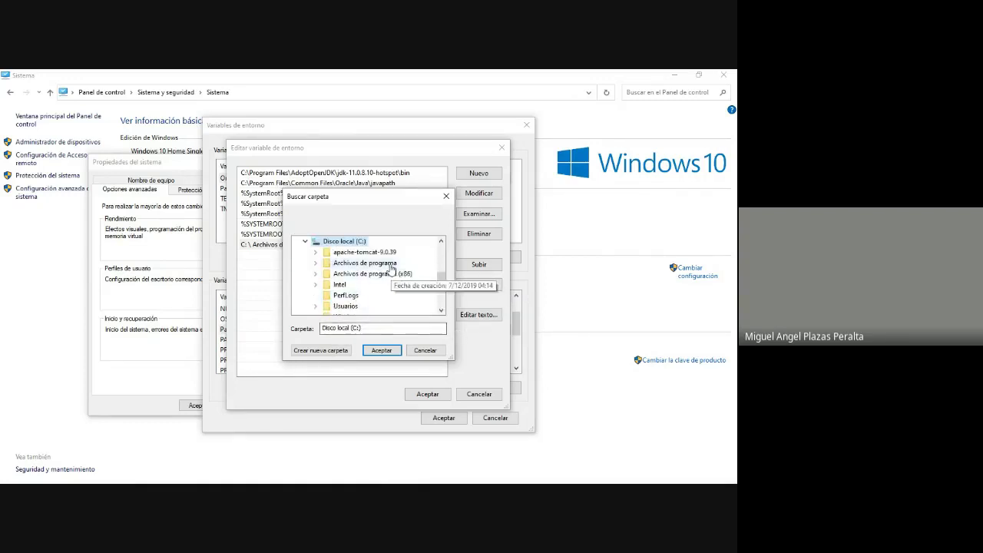
left_click_drag(440, 263, 440, 268)
double_click(350, 275)
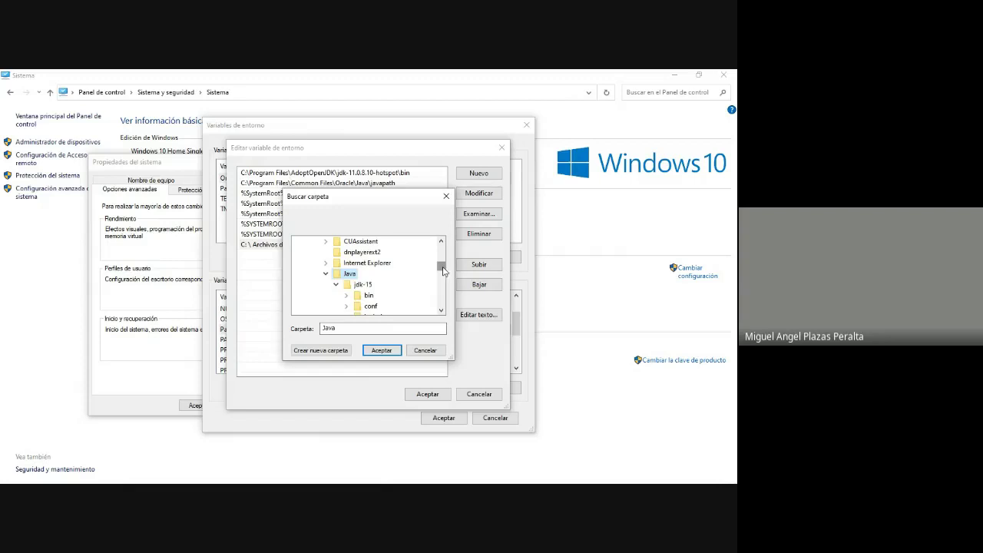
left_click(363, 285)
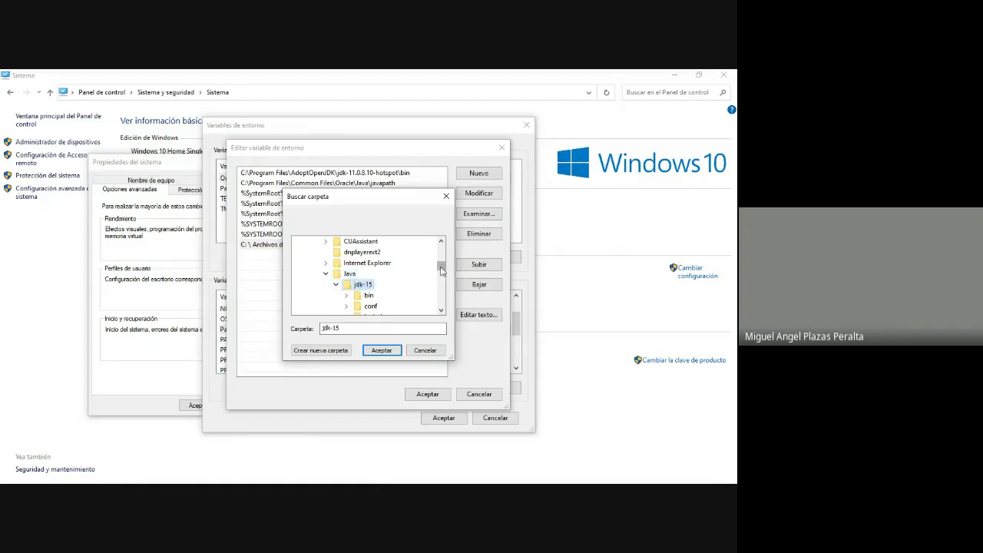
- Accept jdk-15 as the new Path entry and select it in the list
left_click_drag(441, 269, 443, 273)
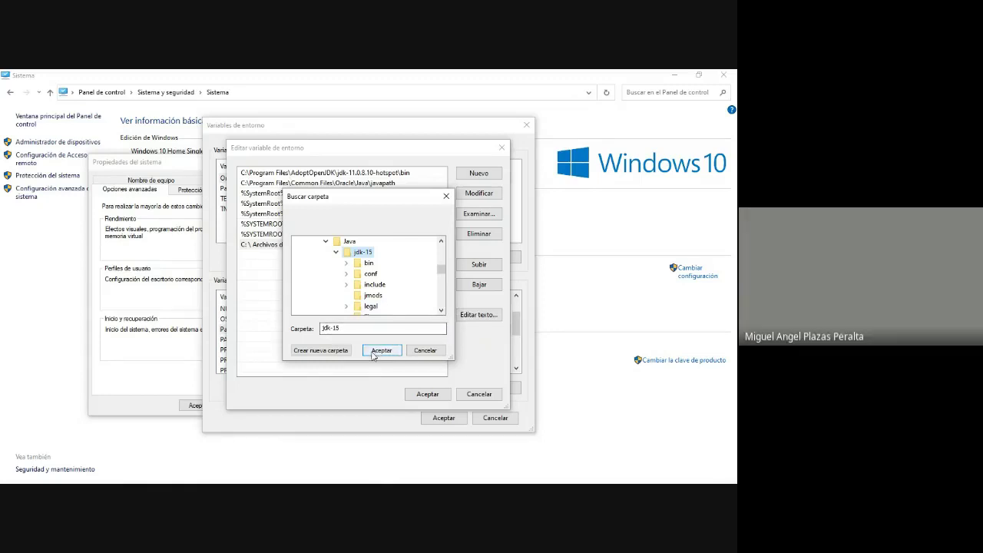
left_click(381, 350)
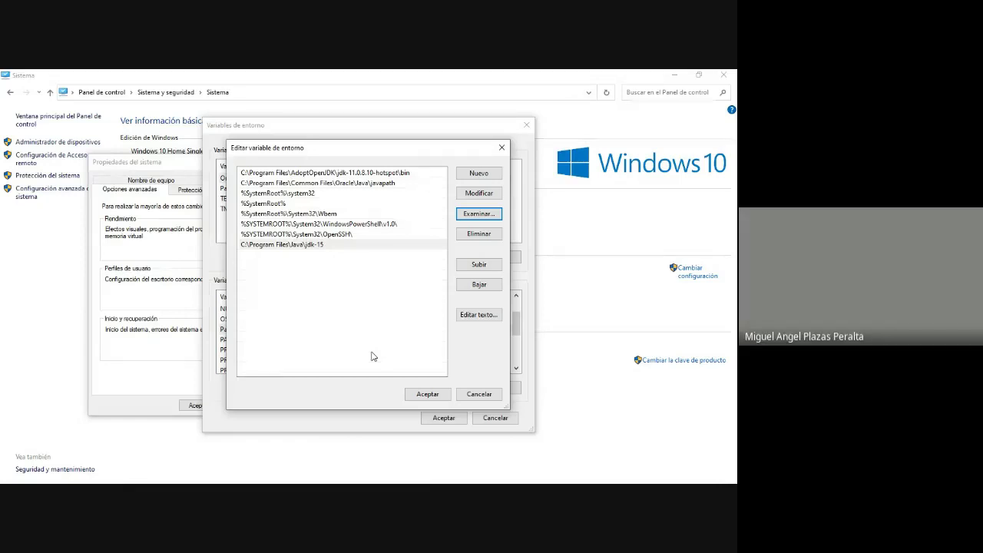
left_click(479, 285)
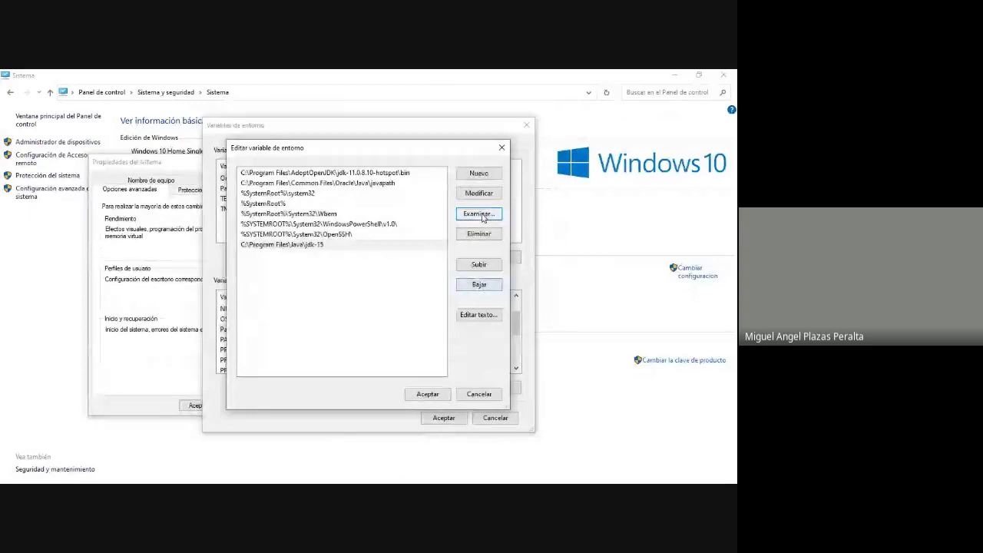
left_click(422, 244)
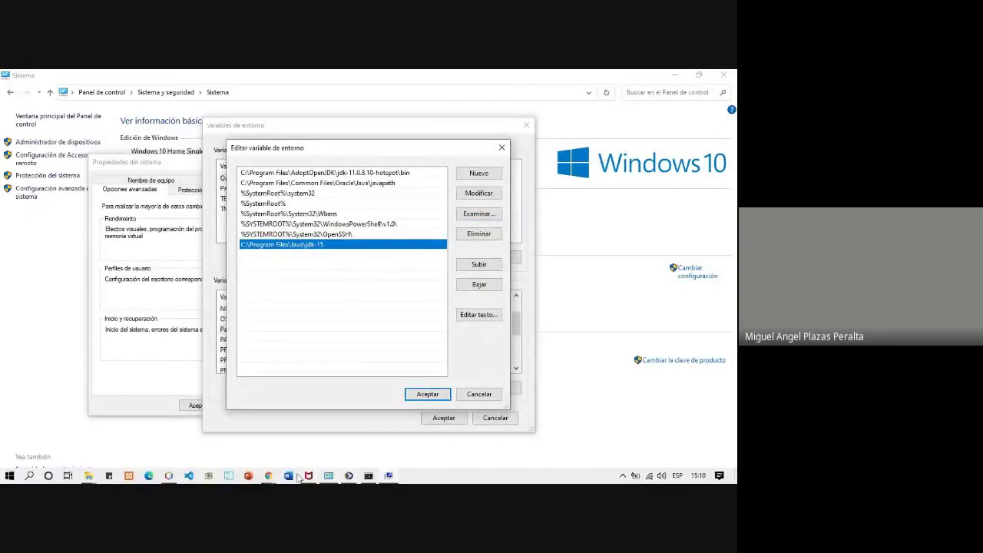
- Repoint the selected Path entry to C:\Program Files\Java\jdk-15\bin using the folder browser
left_click(478, 215)
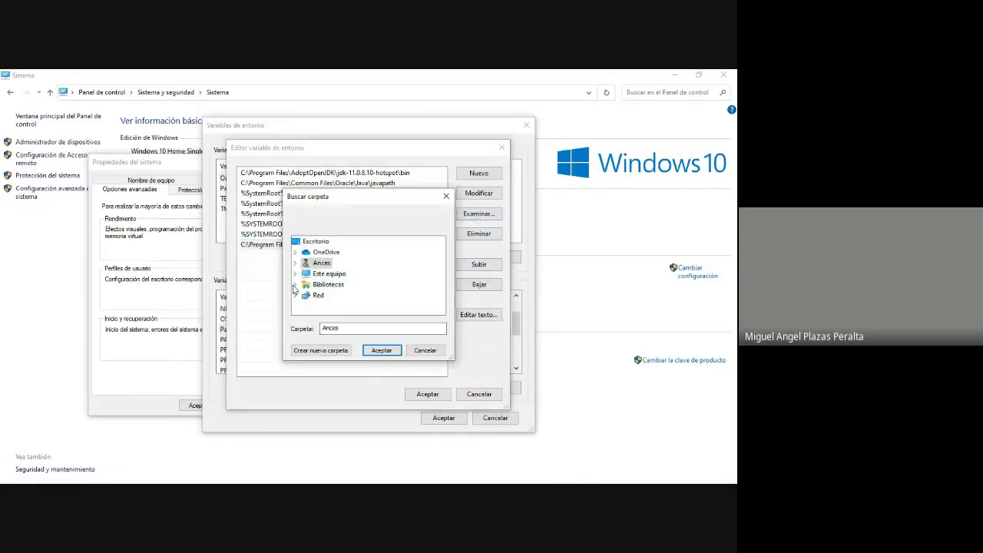
double_click(297, 285)
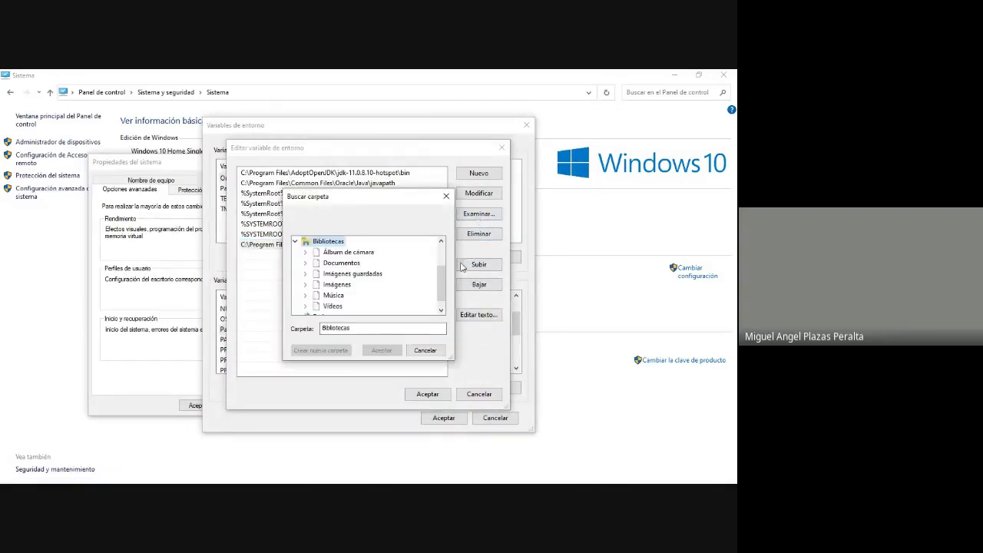
scroll(443, 278, "down", 1)
scroll(442, 277, "up", 1)
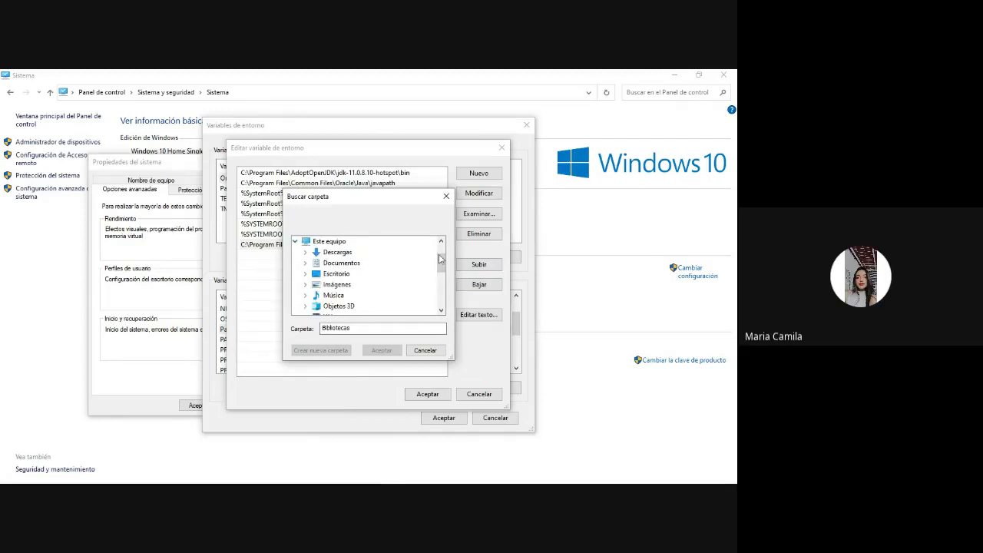
scroll(444, 263, "down", 3)
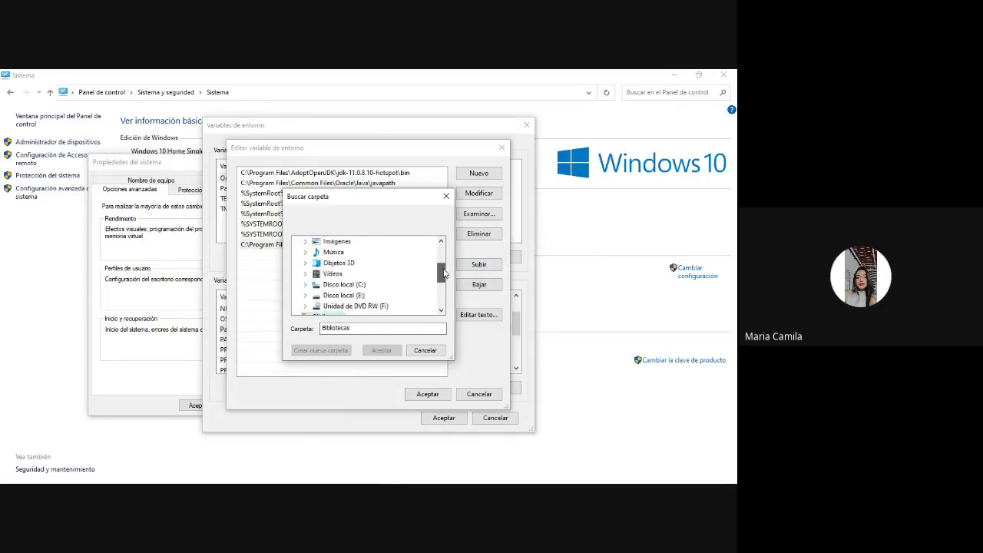
double_click(346, 295)
double_click(400, 266)
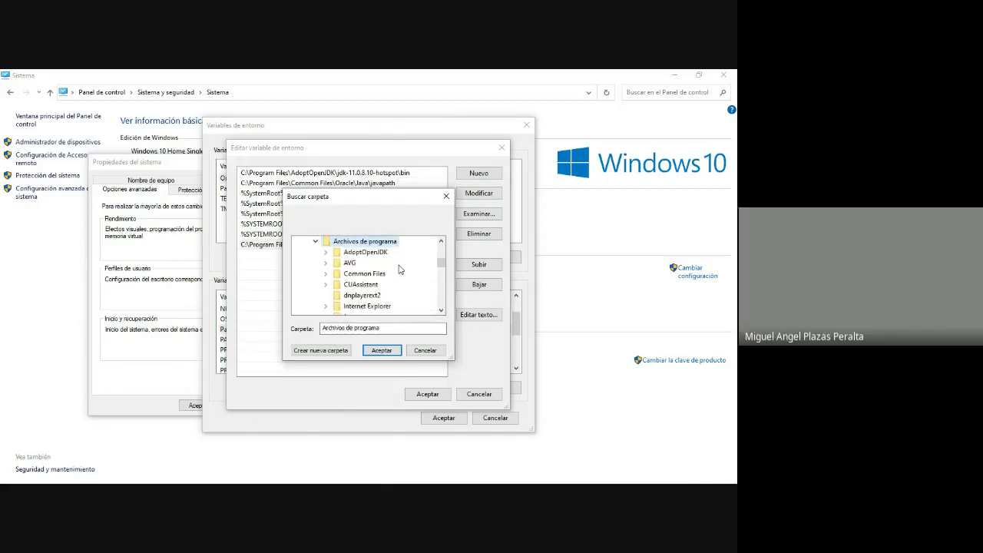
scroll(441, 268, "down", 2)
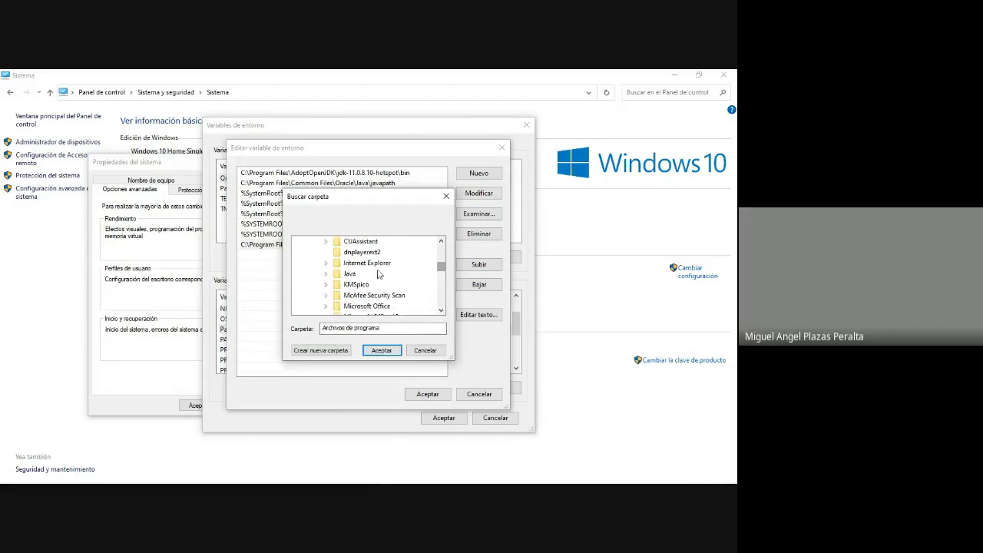
double_click(379, 274)
scroll(438, 263, "down", 2)
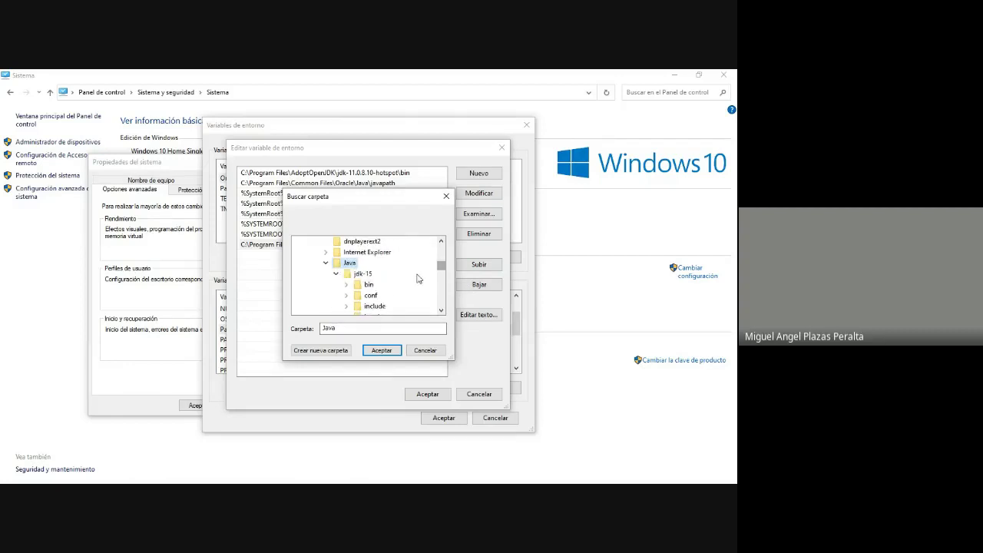
double_click(356, 291)
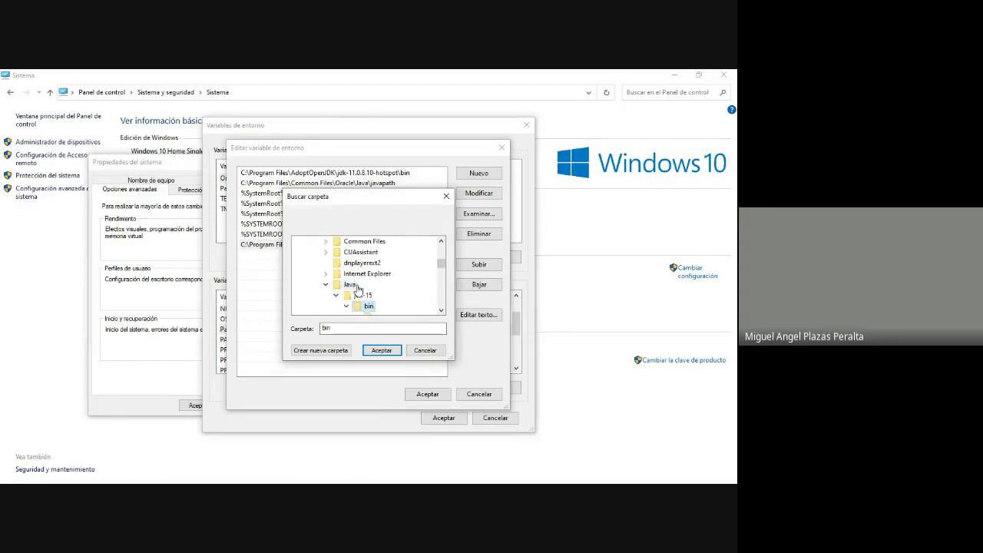
left_click(381, 350)
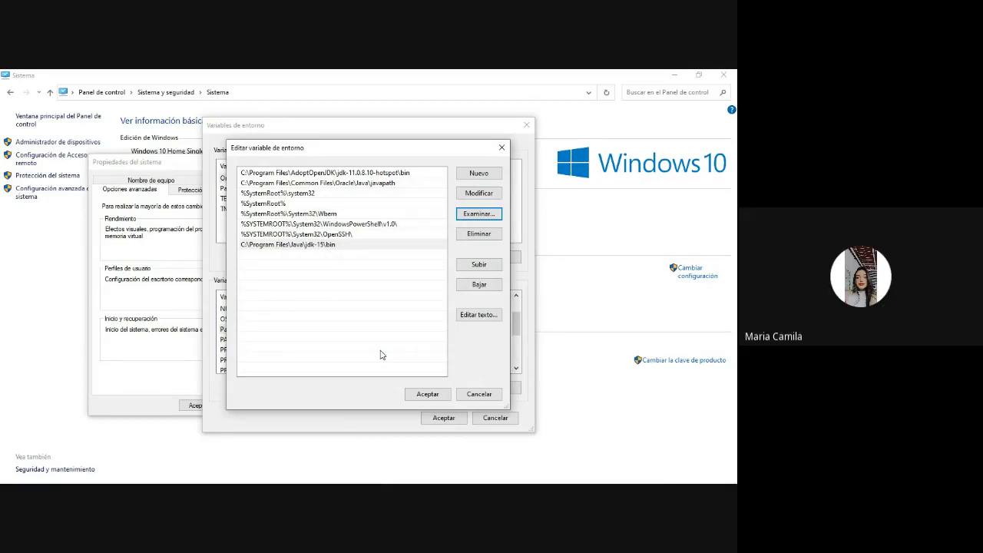
- Save the edited Path and start a new system variable named JAVA_HOME
left_click(416, 398)
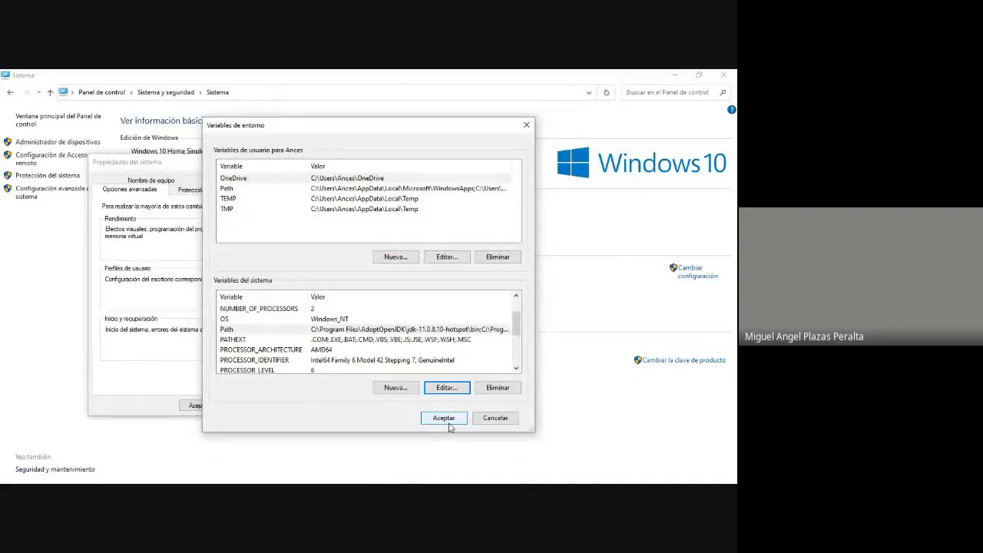
left_click_drag(516, 335, 517, 313)
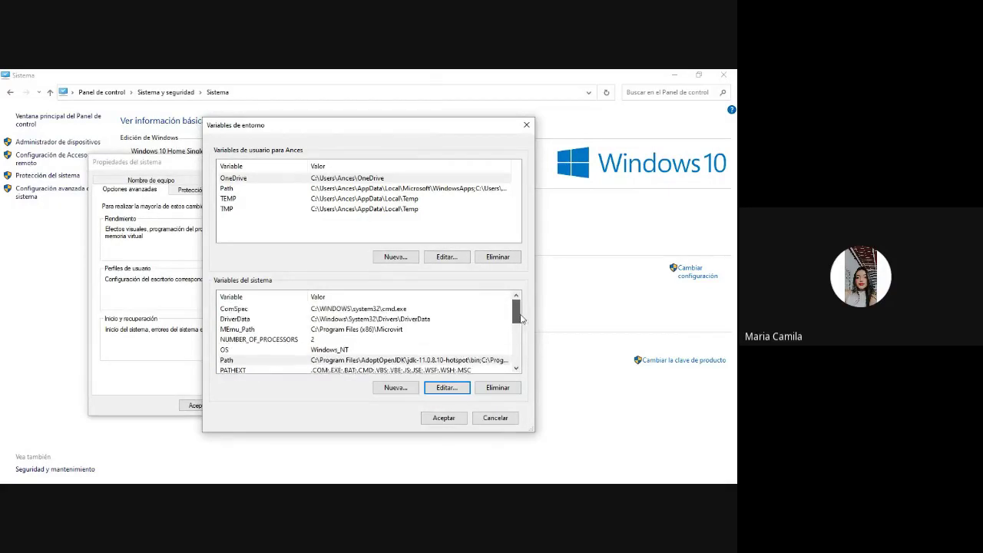
left_click(396, 387)
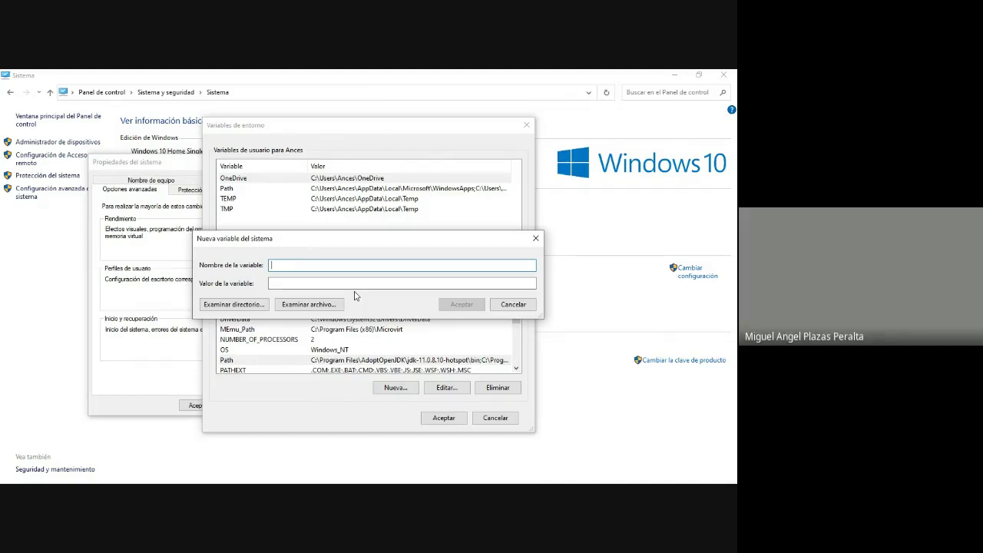
type("JAVAH")
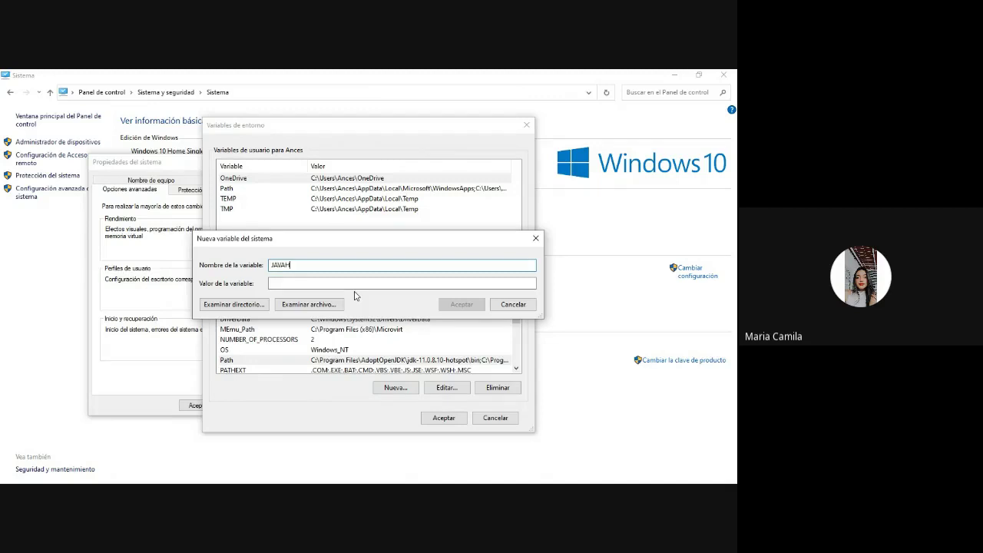
type("OME")
type("_")
left_click(423, 283)
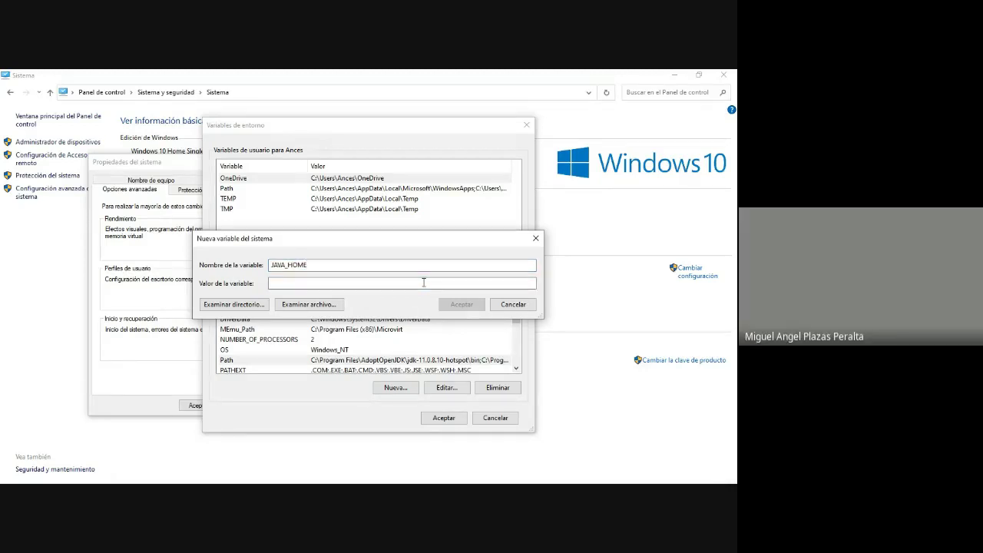
- Set JAVA_HOME's value to C:\Program Files\Java\jdk-15 and save the new variable
left_click(239, 305)
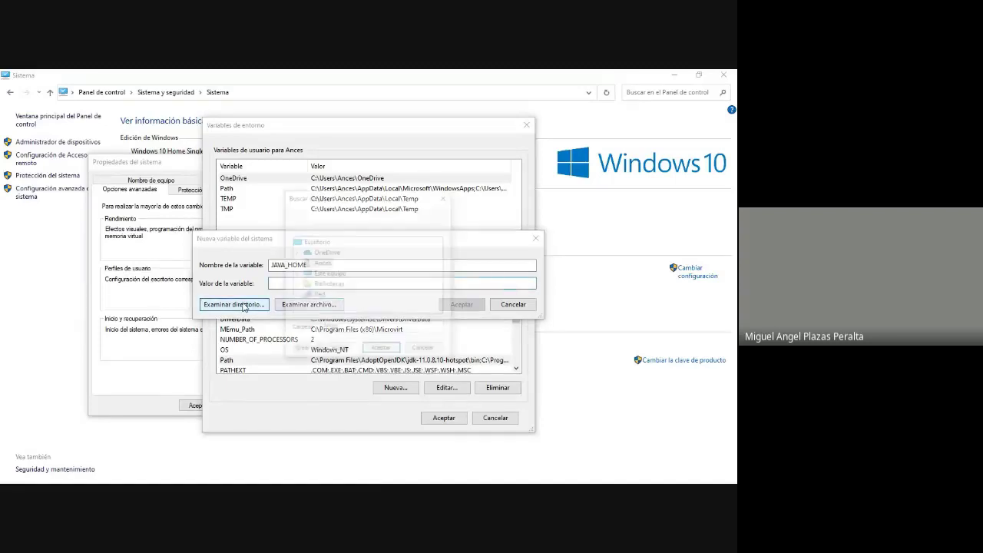
left_click(295, 273)
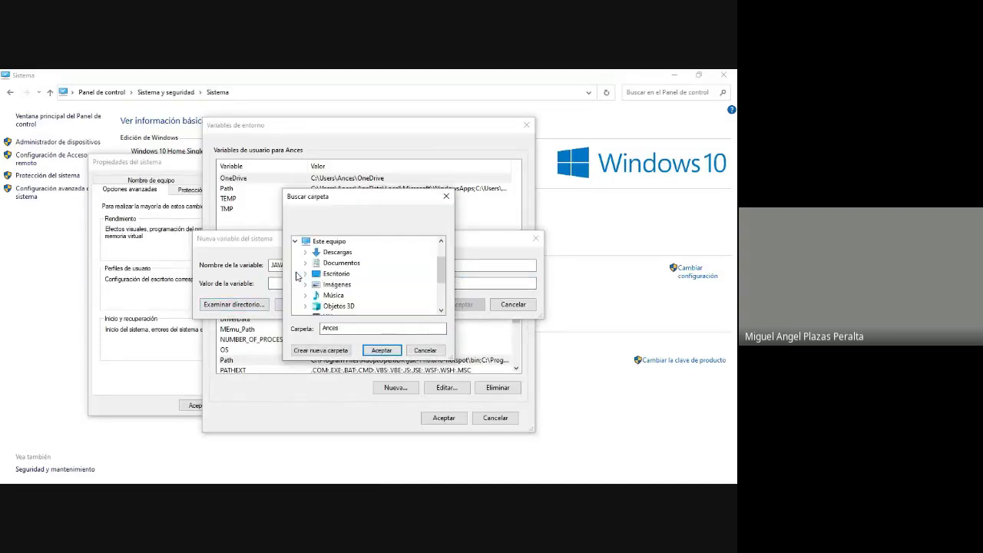
mouse_move(446, 271)
left_mouse_down()
mouse_move(442, 285)
mouse_move(441, 275)
left_mouse_up()
left_click(368, 286)
left_click(400, 255)
left_click(363, 285)
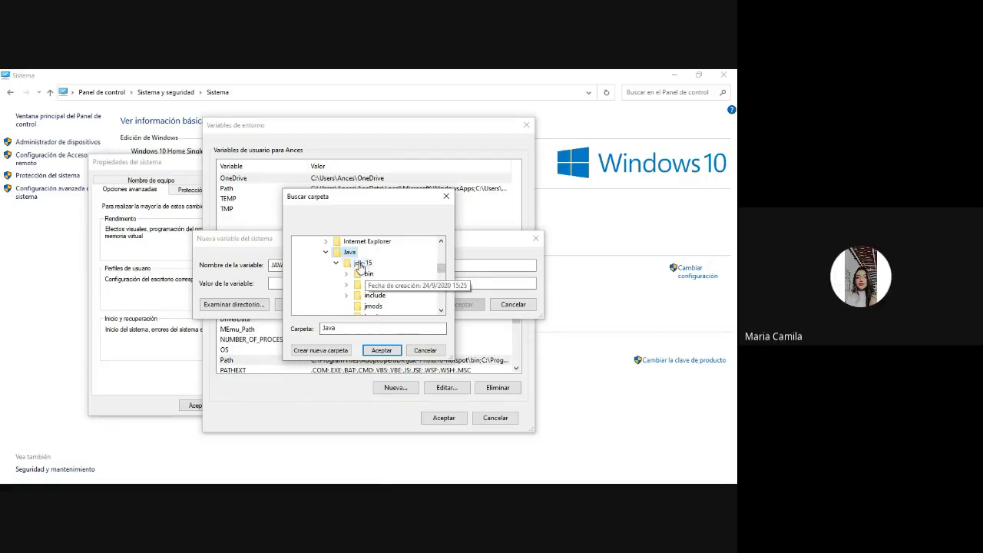
left_click(364, 264)
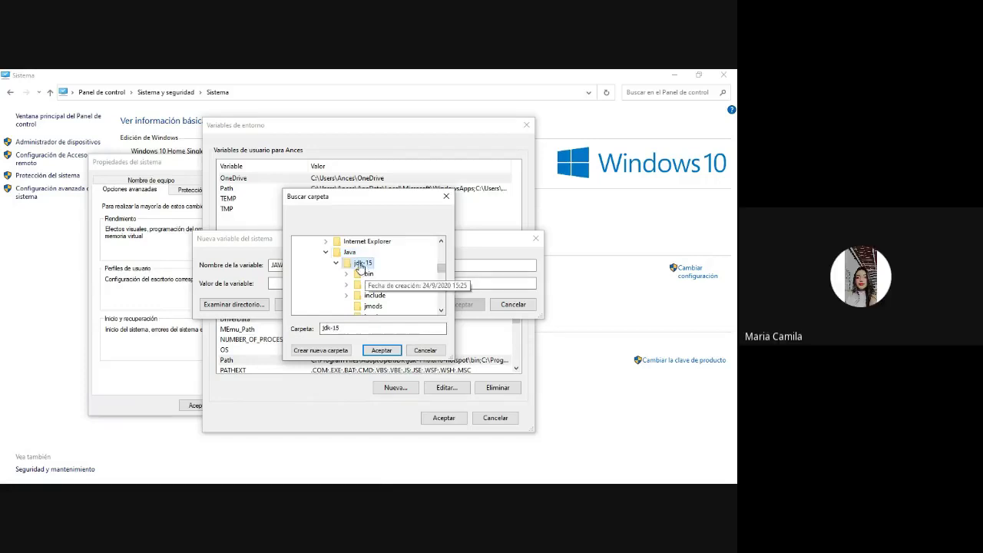
left_click(379, 350)
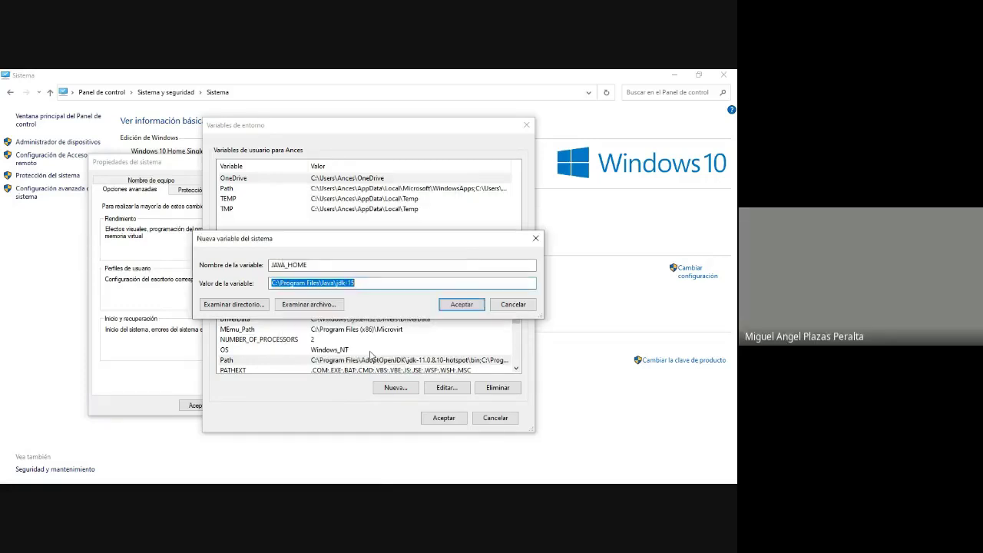
left_click(450, 307)
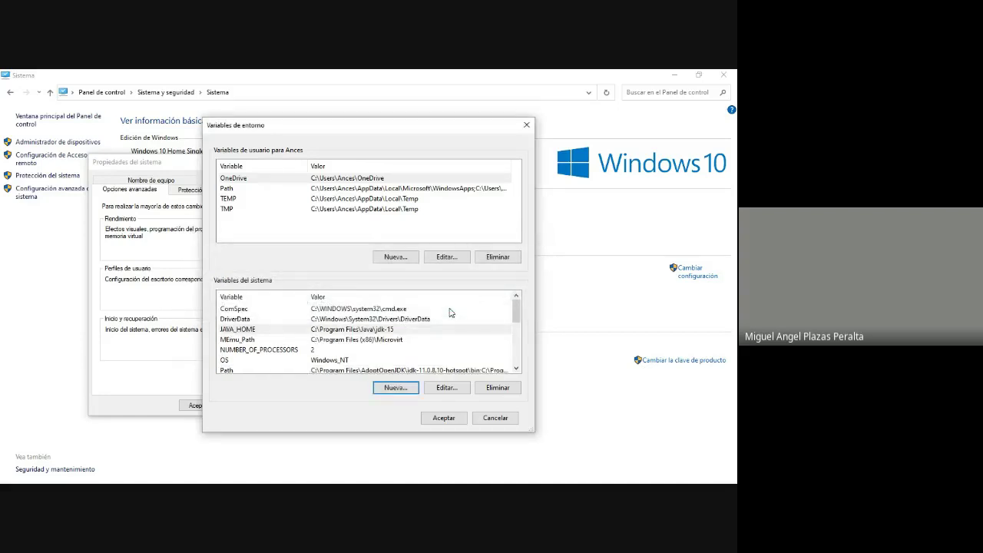
- Confirm the environment variable changes and close System Properties, returning to the Sistema page
left_click(443, 419)
left_click(443, 419)
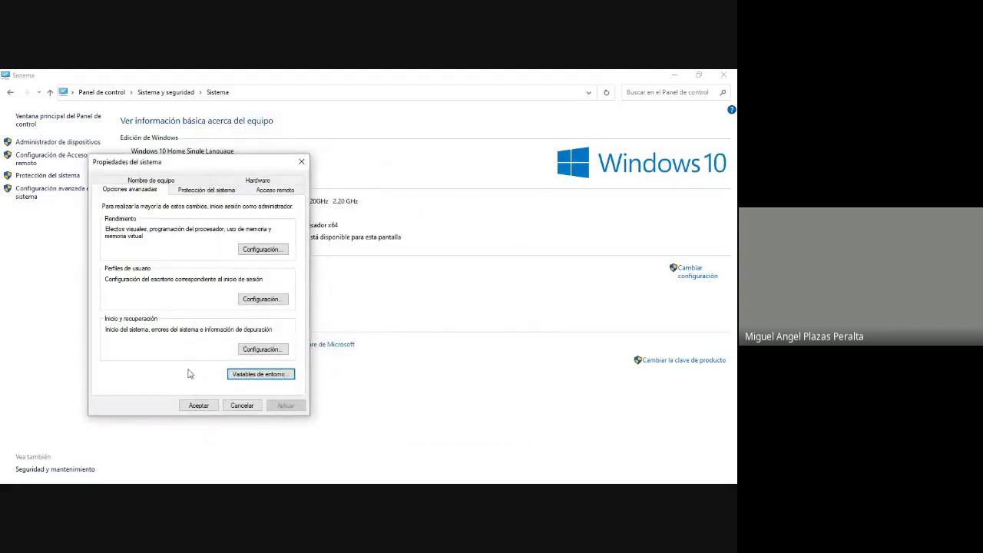
left_click(197, 404)
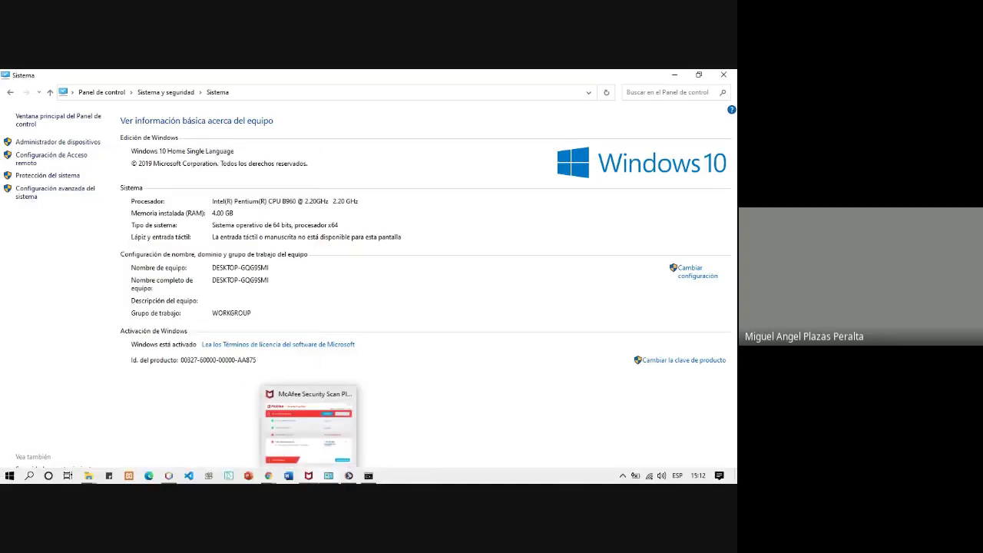
mouse_move(270, 479)
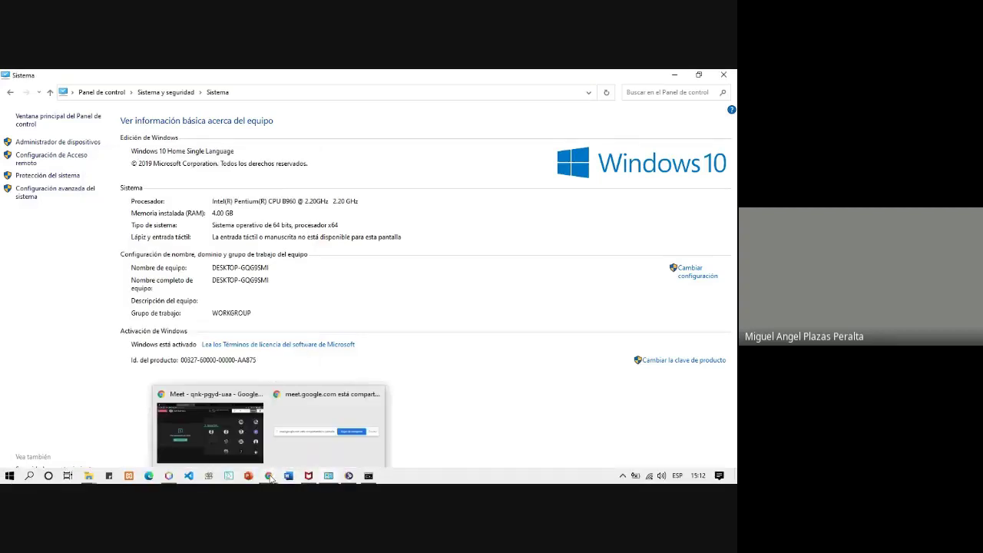
- Rerun java -version in Command Prompt (still OpenJDK 11.0.8), then minimize the console
left_click(368, 475)
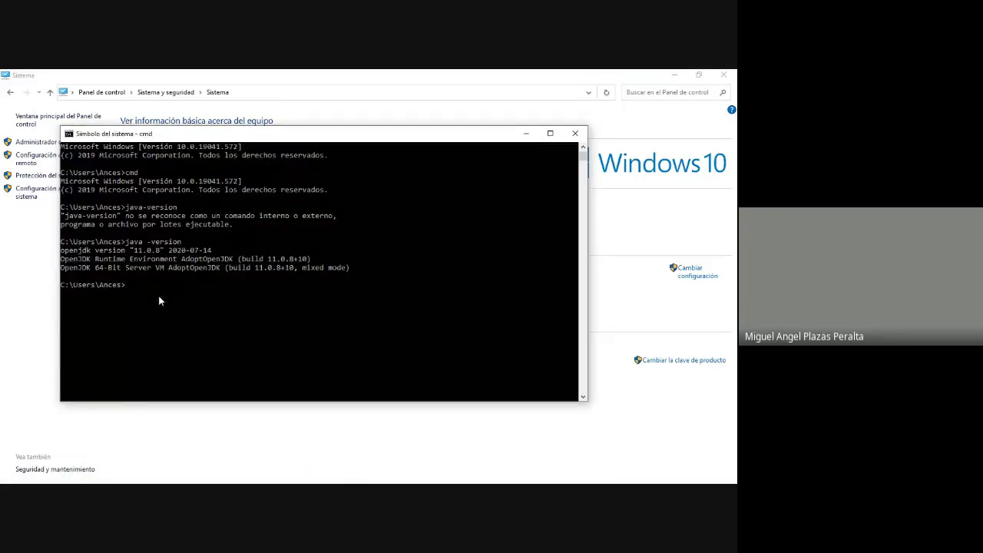
left_click(131, 283)
key("Up")
key("Return")
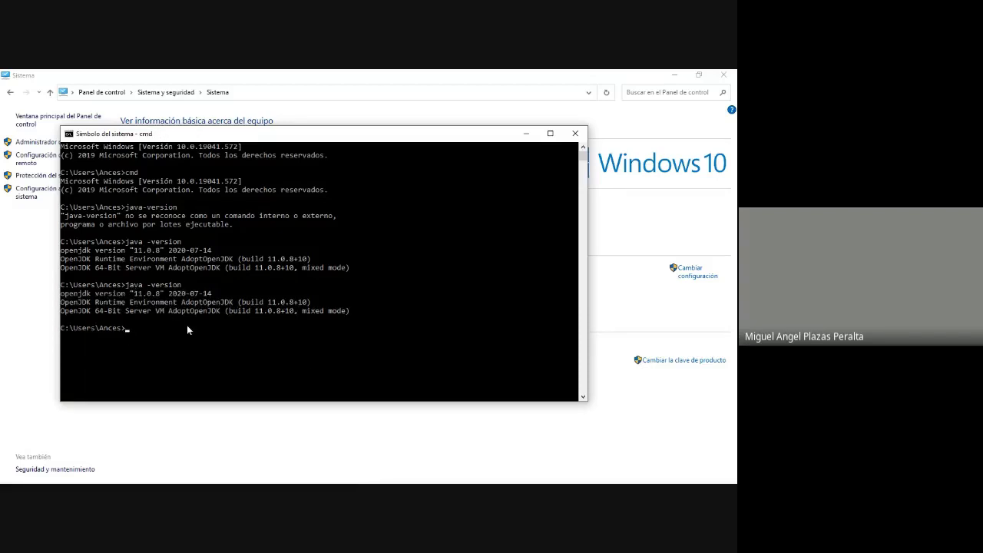
left_click(524, 133)
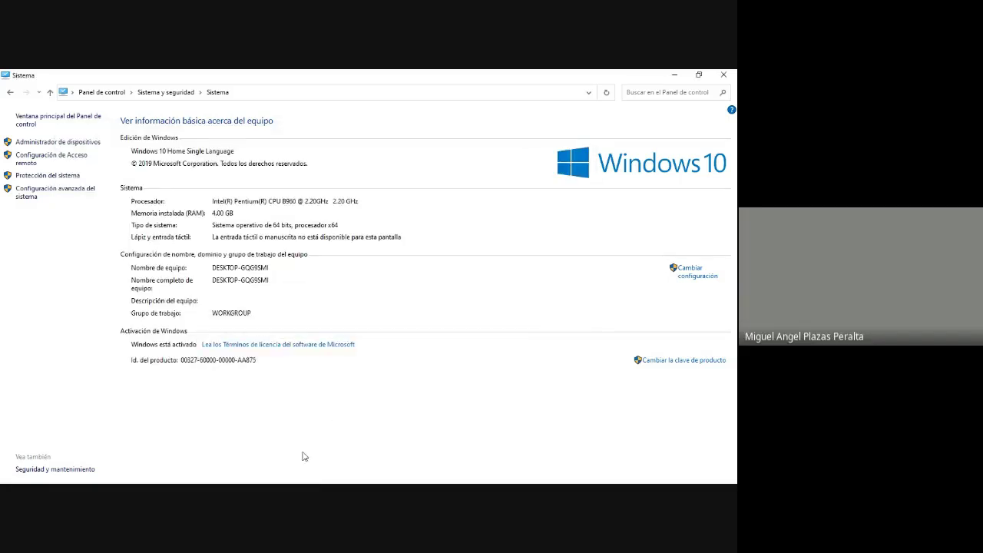
- Restore Eclipse Installer and choose C:\Program Files\Java\jdk-15 in the Java 11+ VM dropdown
mouse_move(252, 476)
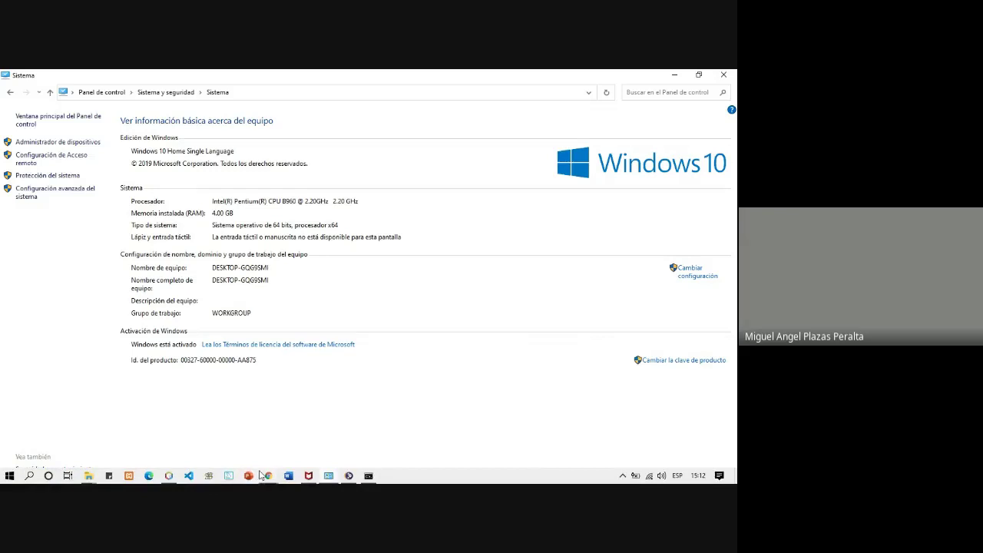
left_click(349, 476)
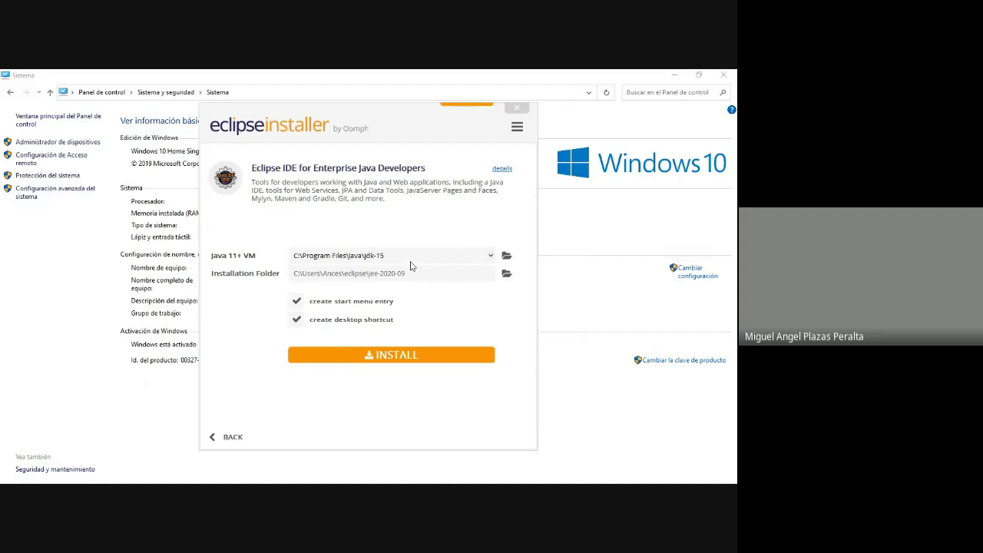
left_click(490, 257)
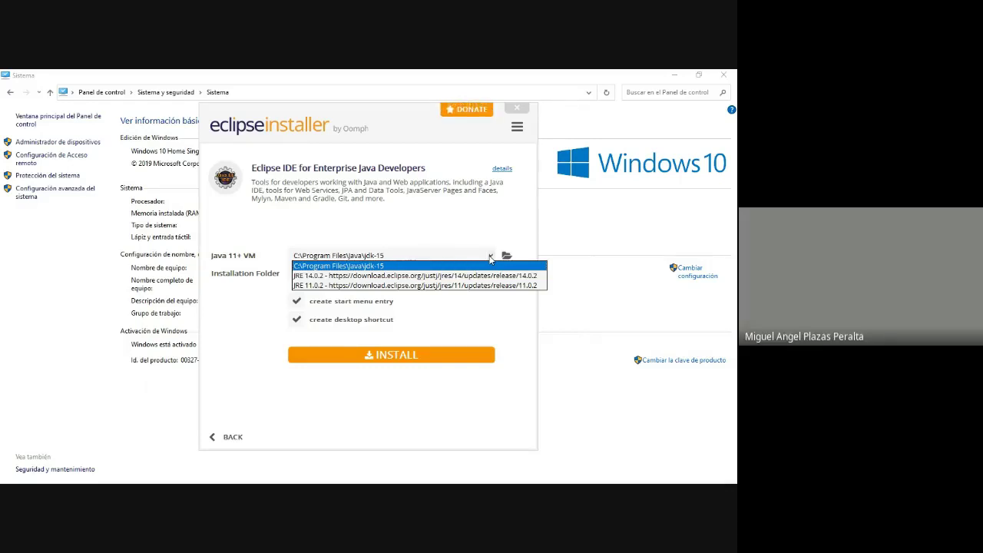
left_click(490, 258)
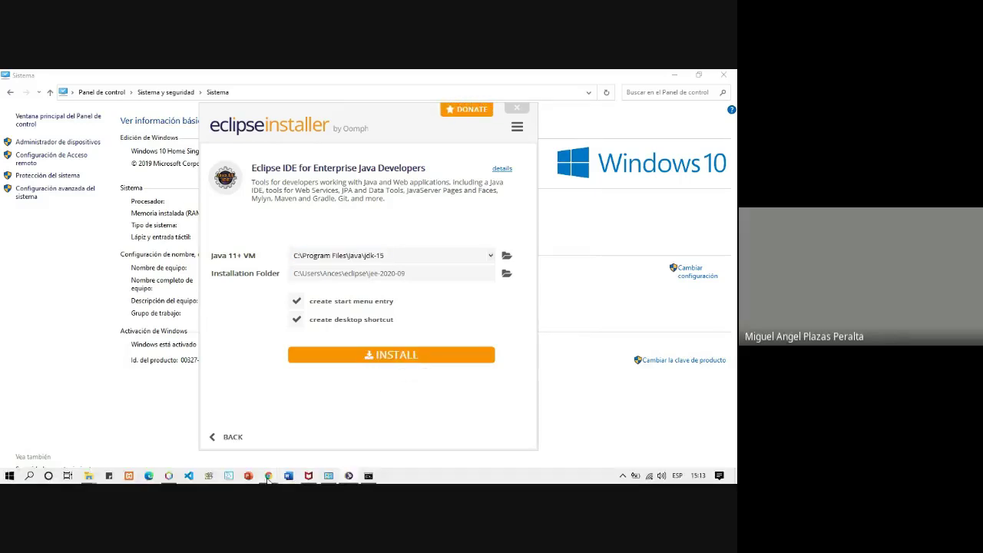
mouse_move(268, 477)
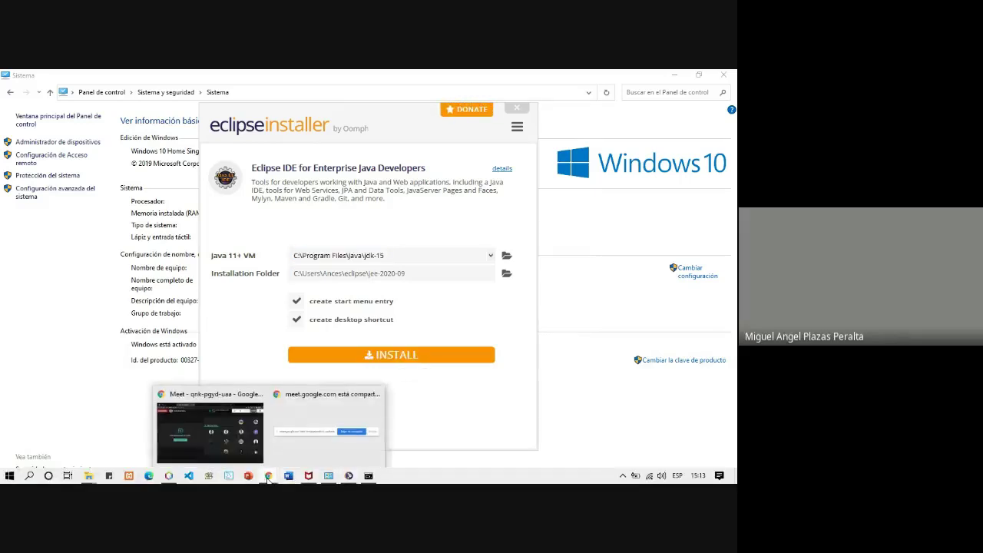
- Begin installing the Eclipse IDE for Enterprise Java Developers package until the Certificates prompt appears
left_click(400, 359)
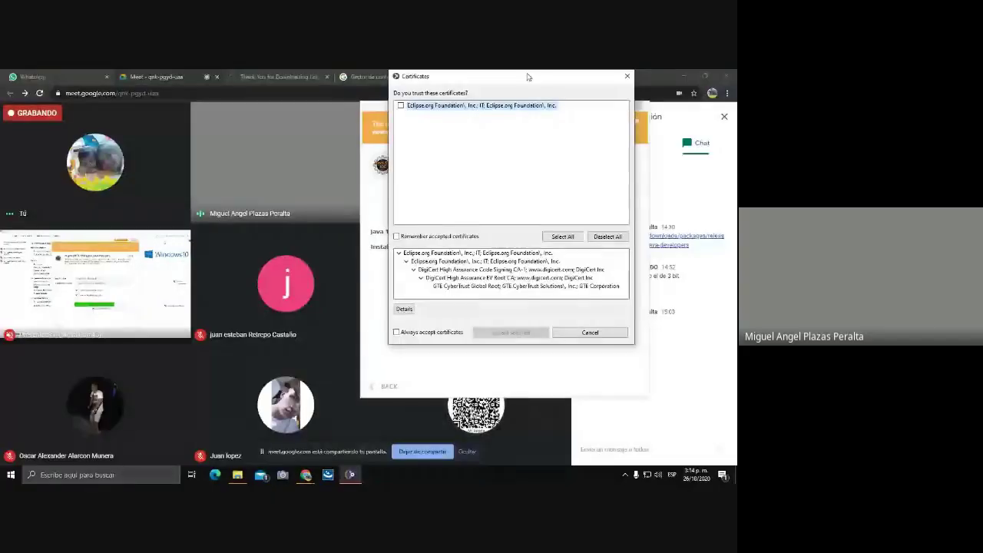
- Trust the Eclipse.org Foundation certificate with Remember and Always accept enabled, and continue installing
left_click_drag(527, 77, 241, 134)
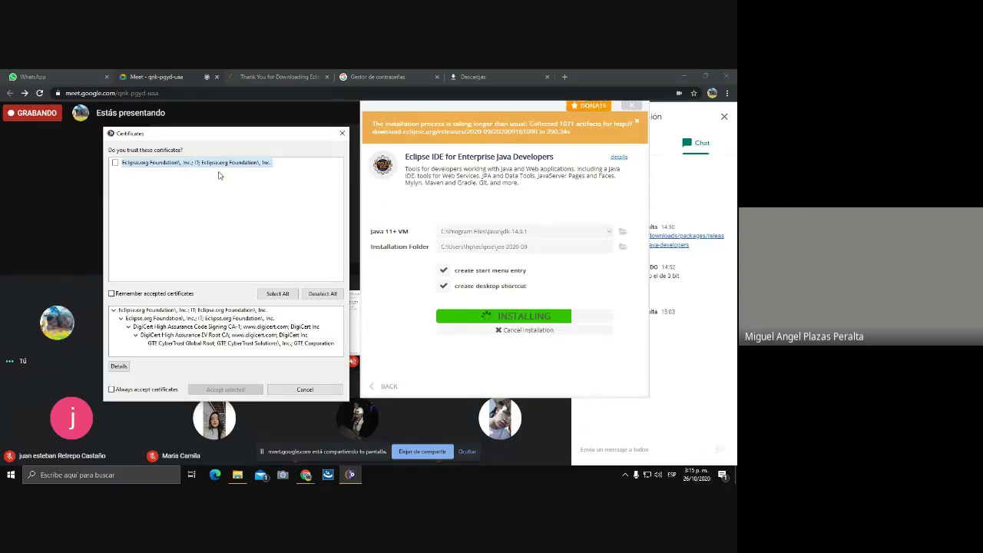
left_click(115, 163)
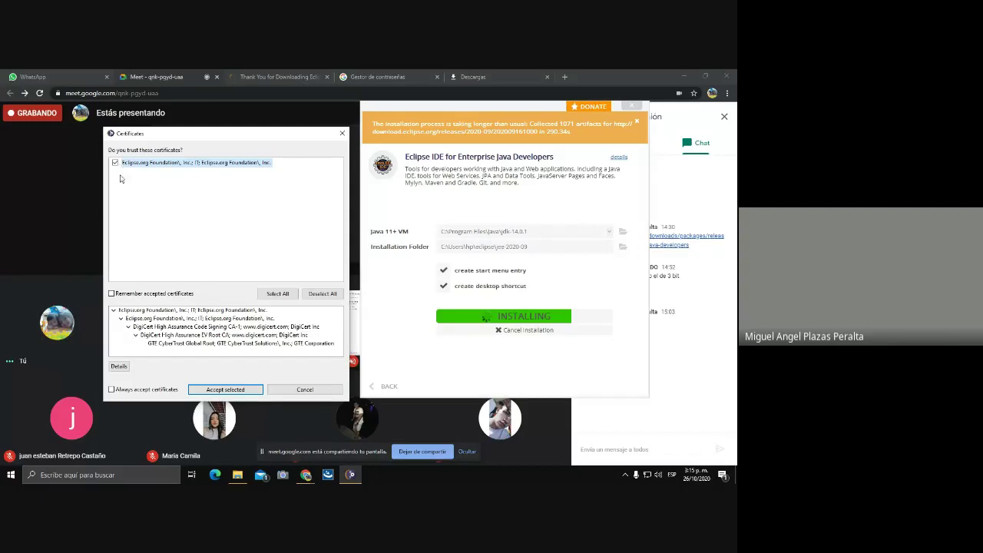
left_click(112, 295)
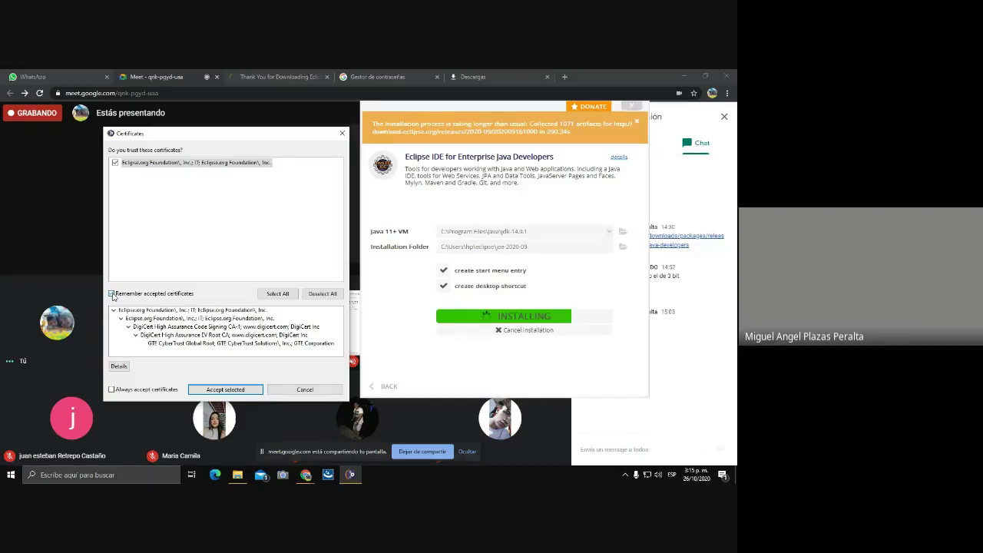
left_click(111, 390)
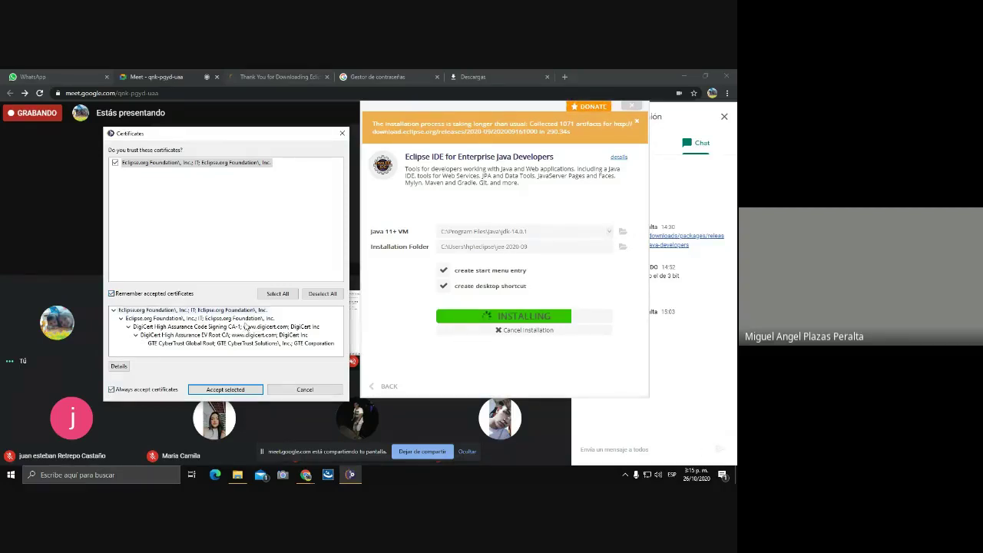
left_click(220, 390)
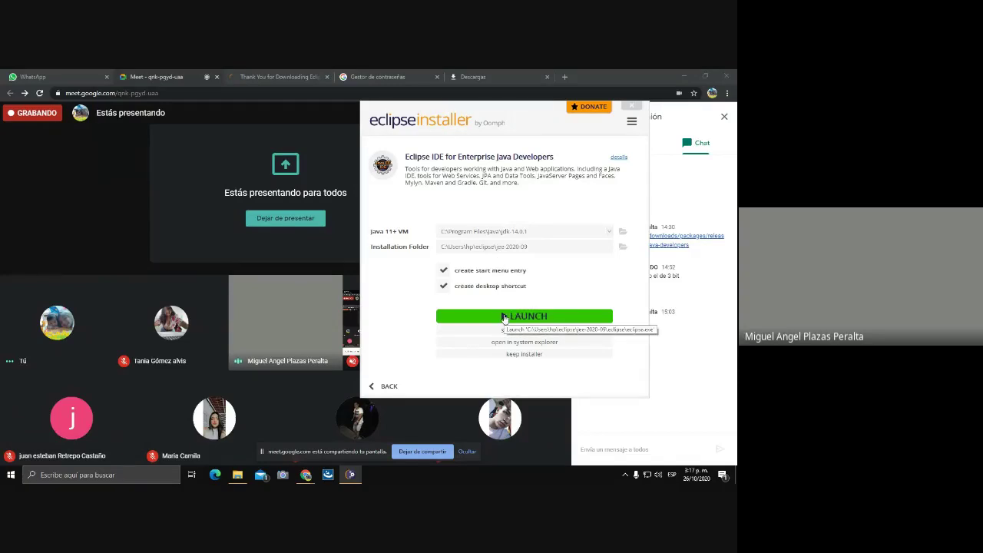
- Launch the newly installed Eclipse IDE once installation completes, reaching the workspace launcher
left_click(504, 316)
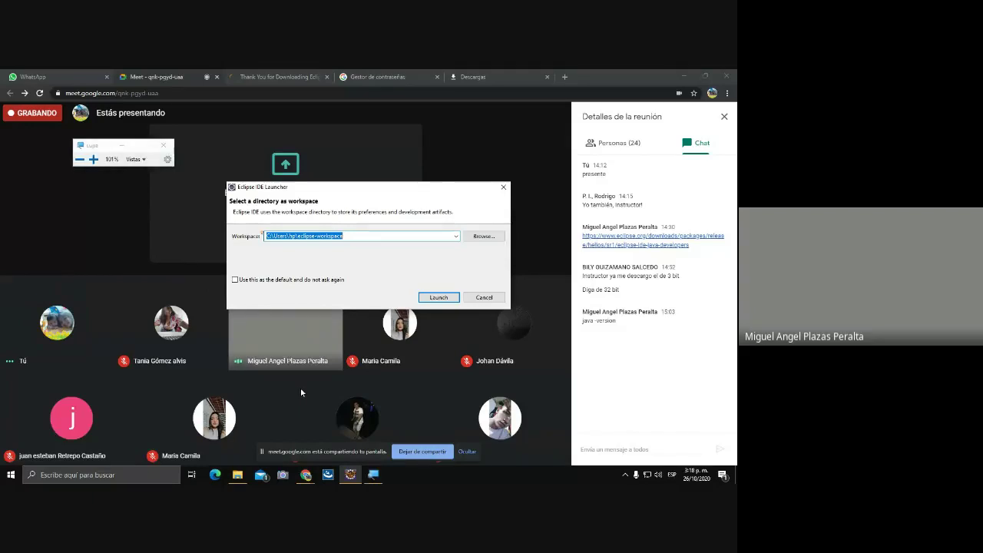
key("super+plus")
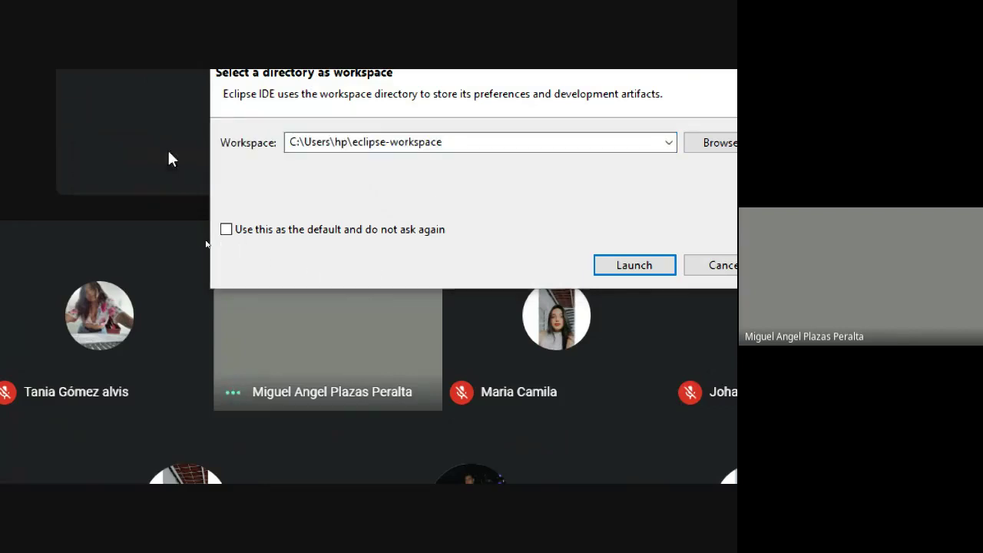
left_click(572, 185)
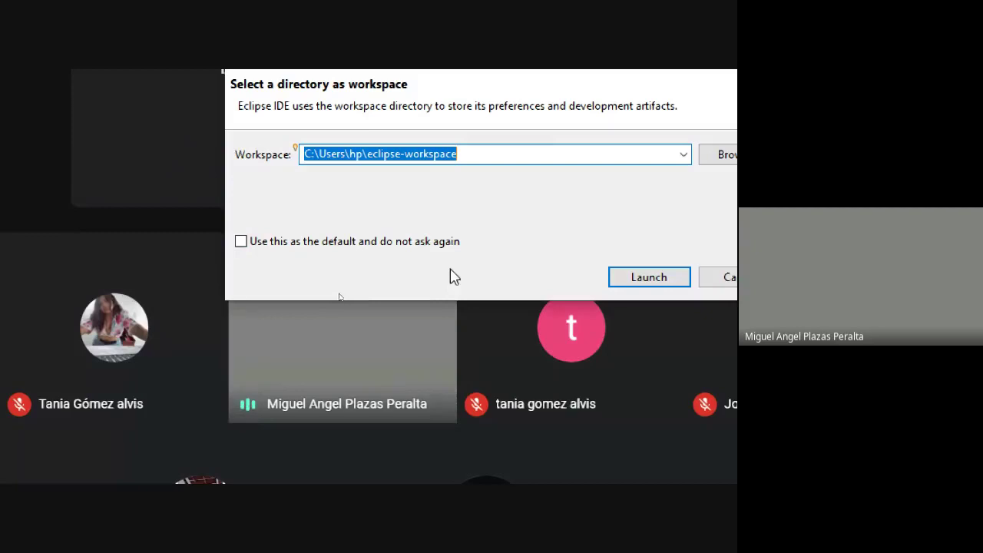
- Make eclipse-workspace the default without asking again, and launch Eclipse
left_click(241, 242)
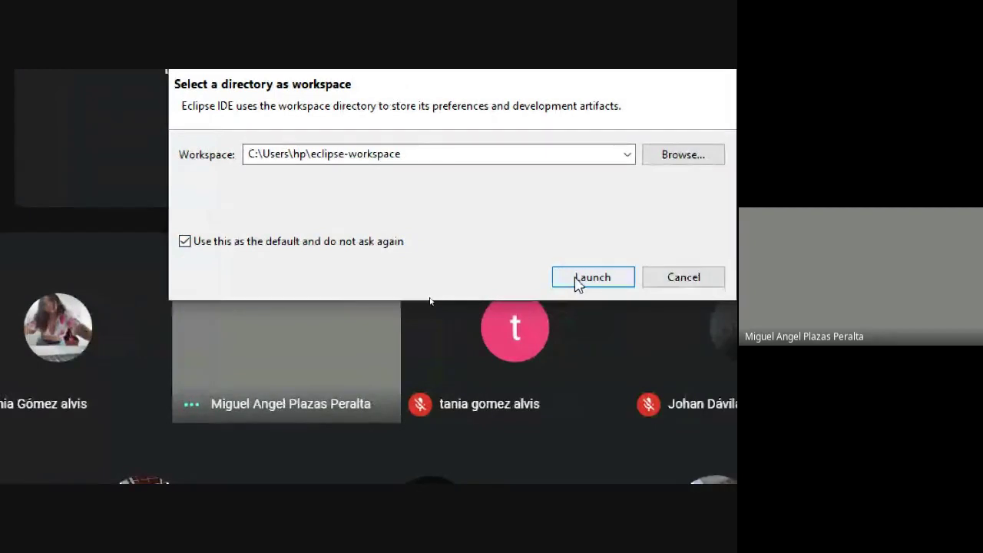
left_click(574, 276)
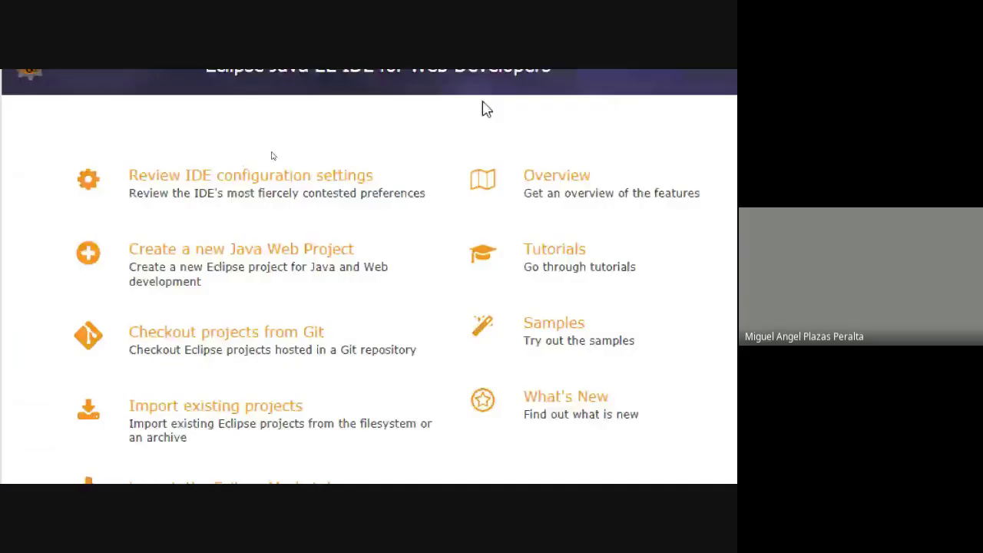
left_click(535, 169)
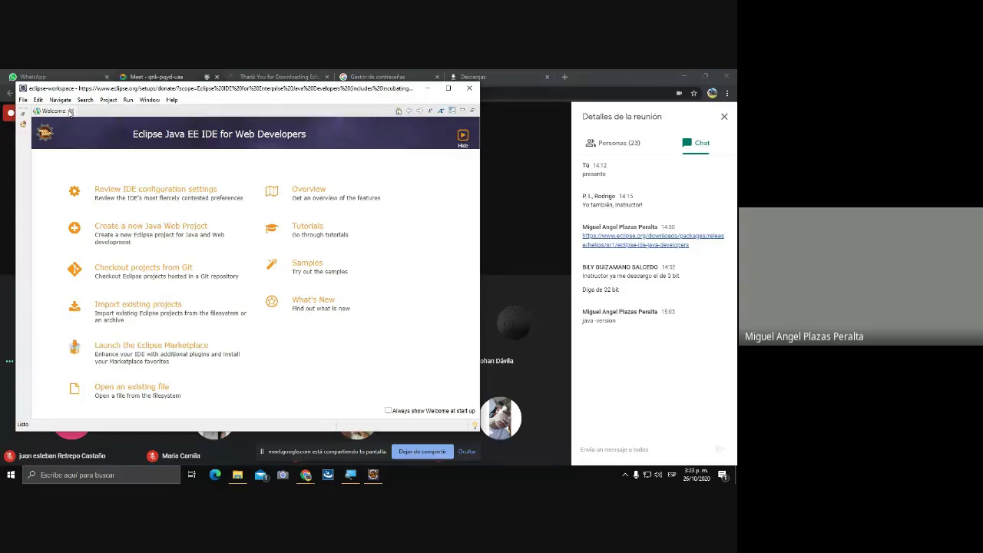
- Close the Welcome page and open Window > Preferences
left_click(70, 112)
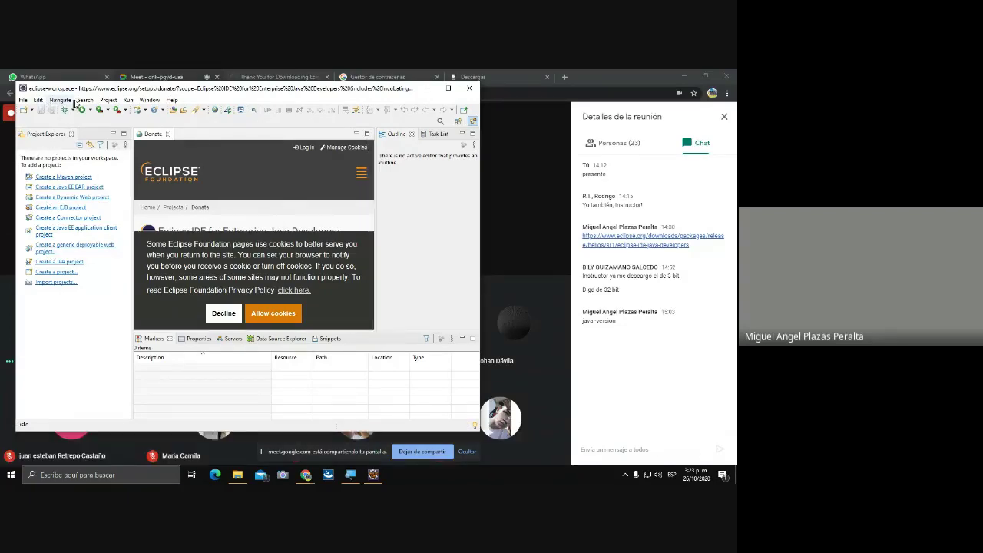
left_click(150, 101)
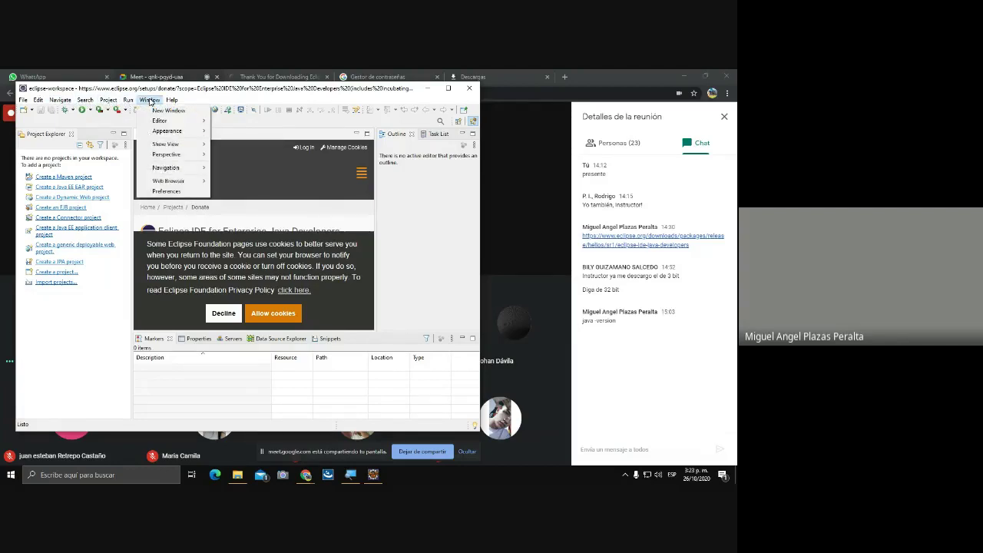
mouse_move(164, 122)
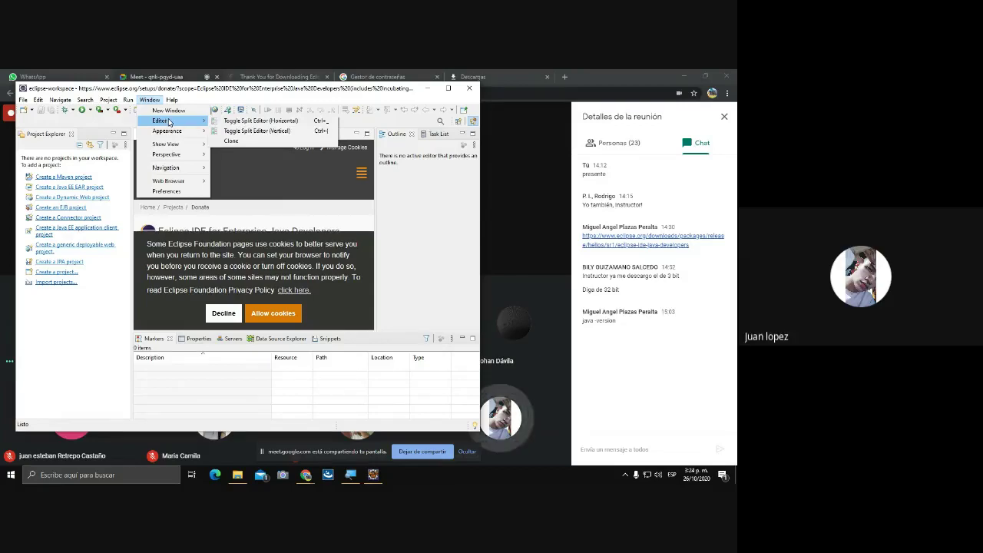
left_click(175, 192)
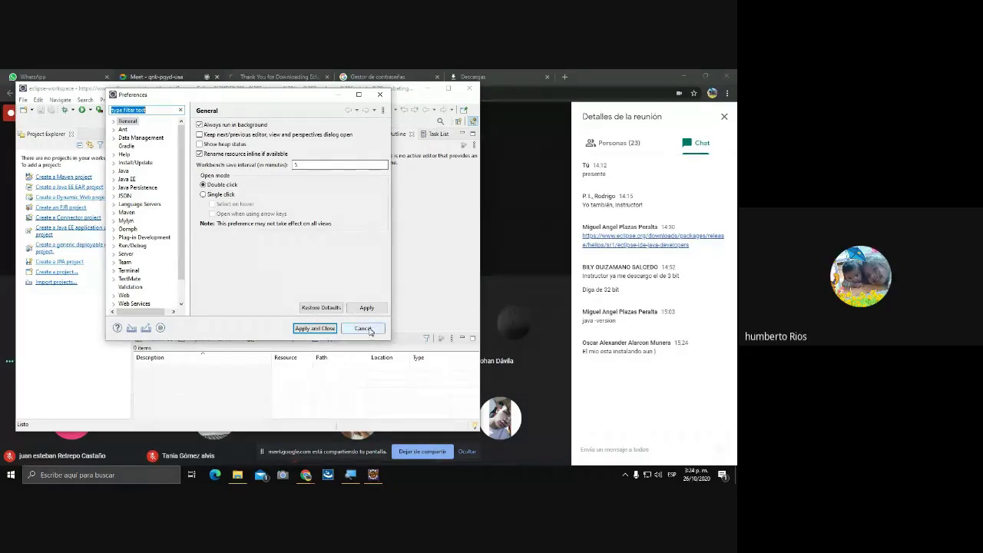
left_click(362, 328)
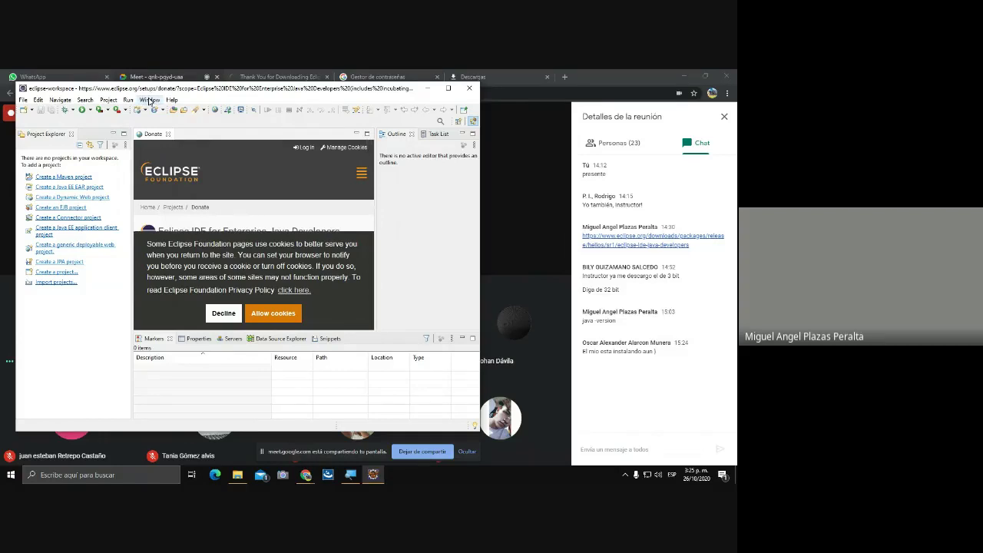
left_click(150, 101)
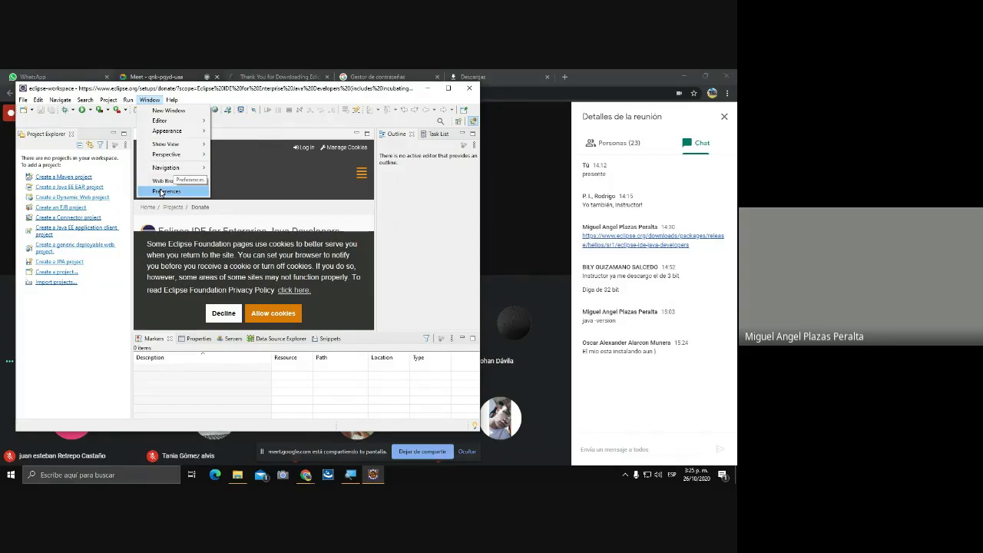
left_click(160, 192)
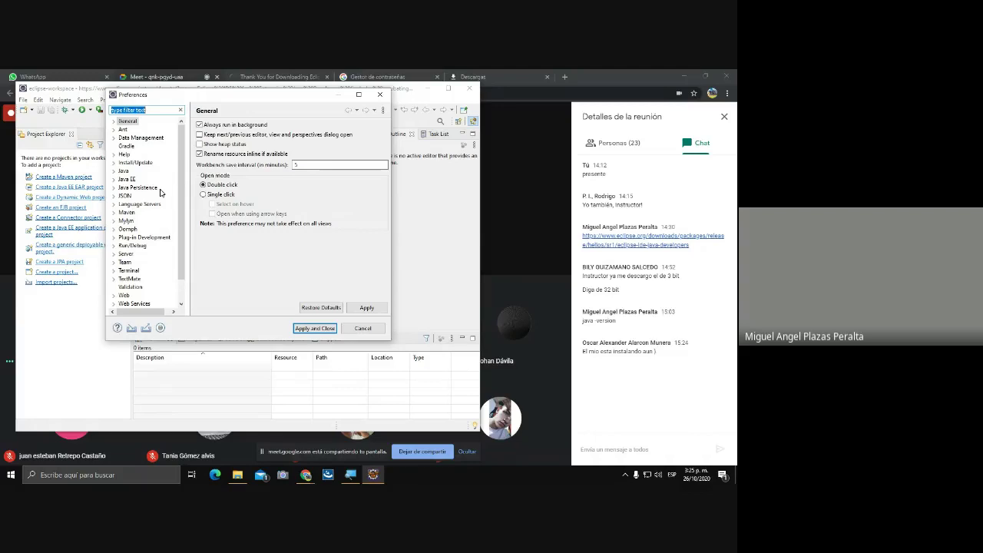
- Set the General > Appearance theme to Dark and apply it
left_click(115, 121)
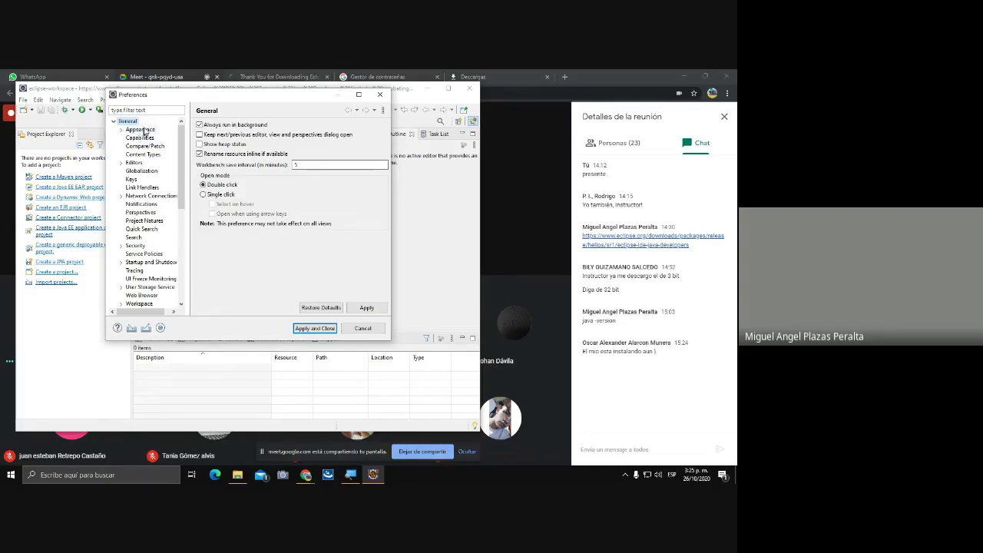
left_click(143, 130)
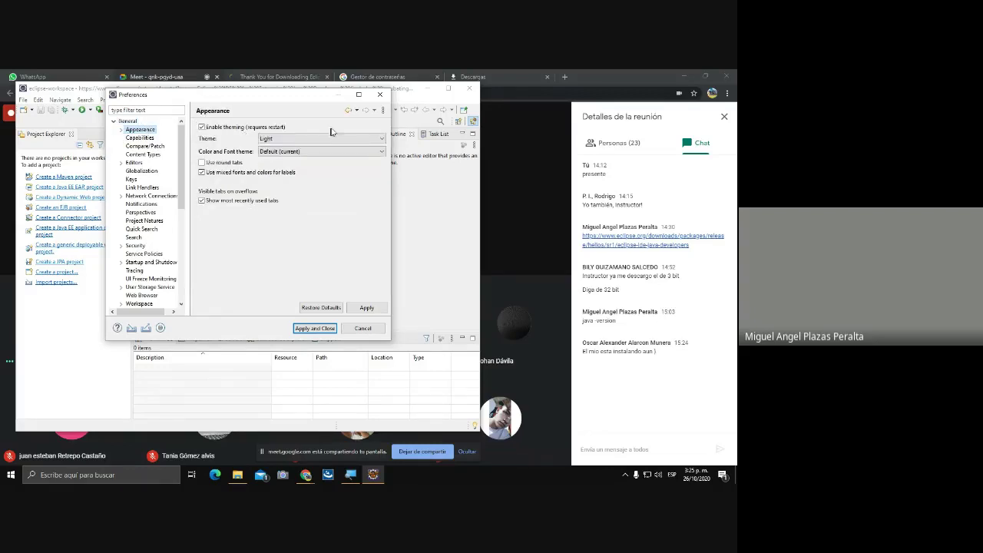
left_click(382, 139)
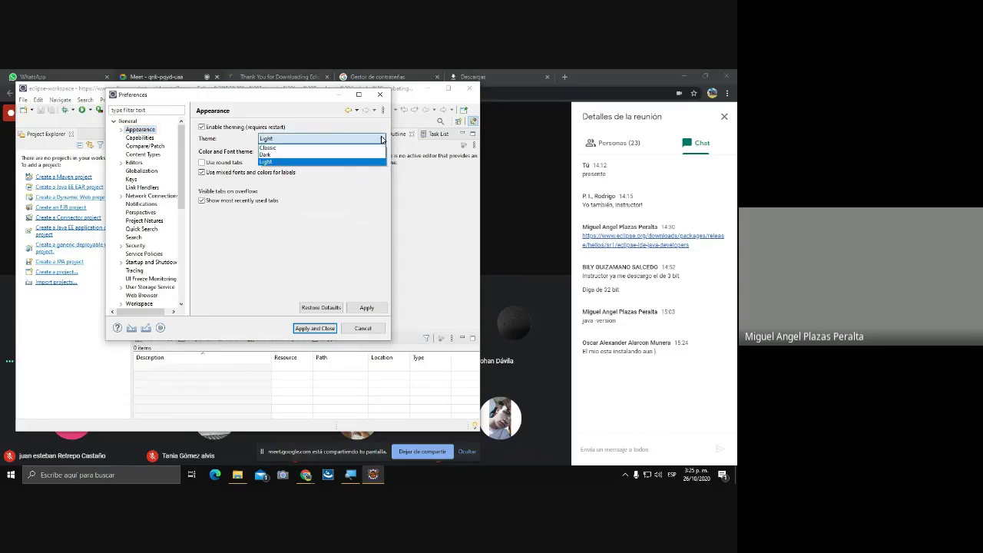
left_click(276, 154)
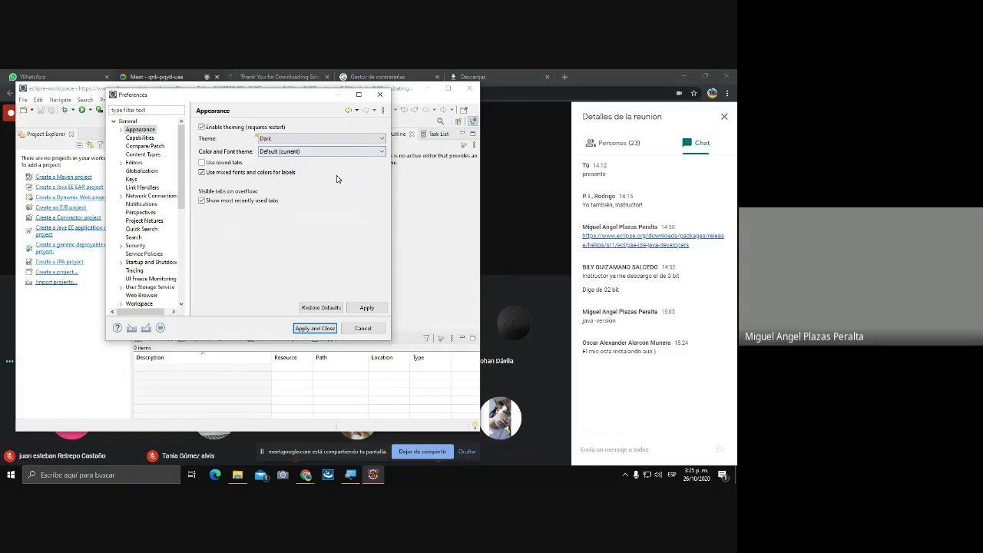
left_click(360, 310)
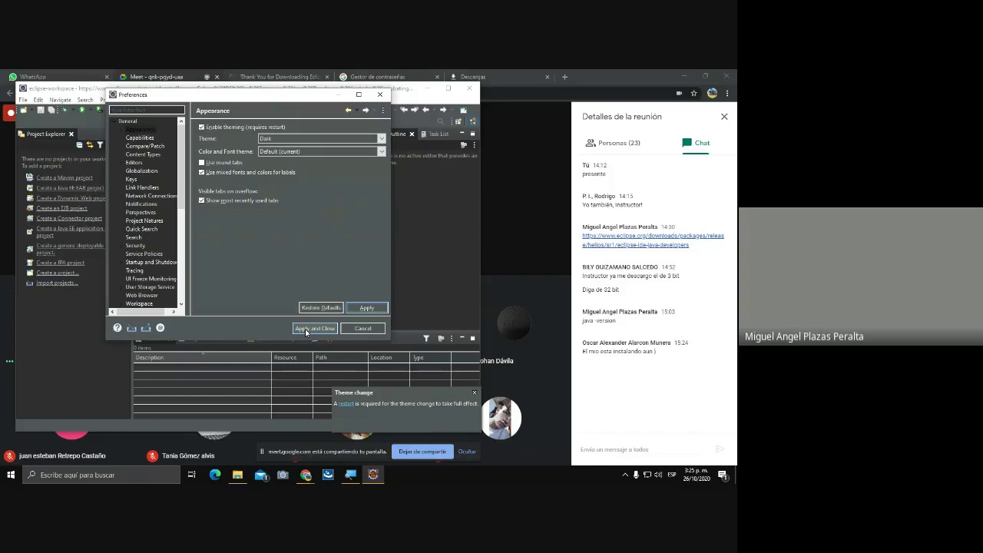
- Apply and close the Preferences window, keeping the Dark theme
left_click(305, 329)
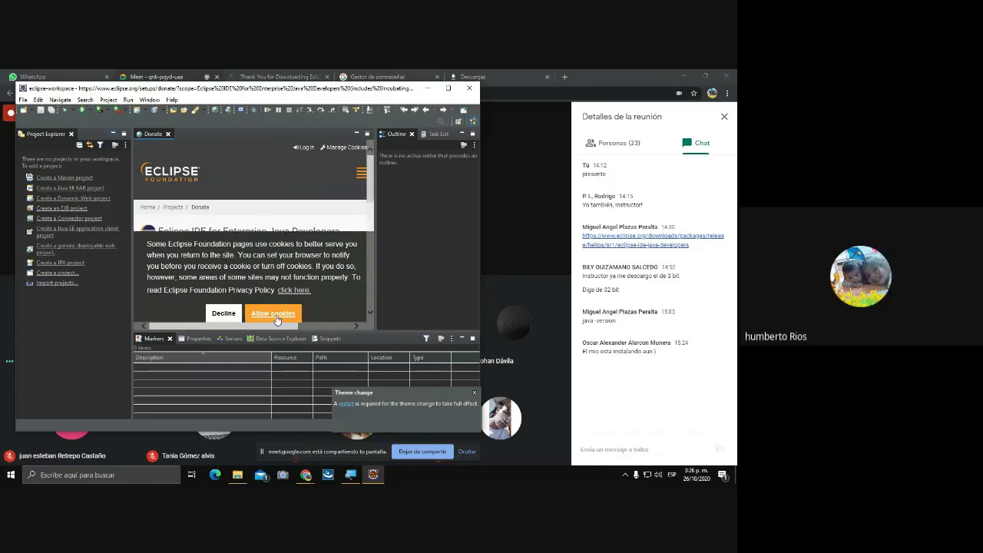
- Accept the Donate page cookies, open the Eclipse sign-in page, then stop the Meet screen share
left_click(274, 315)
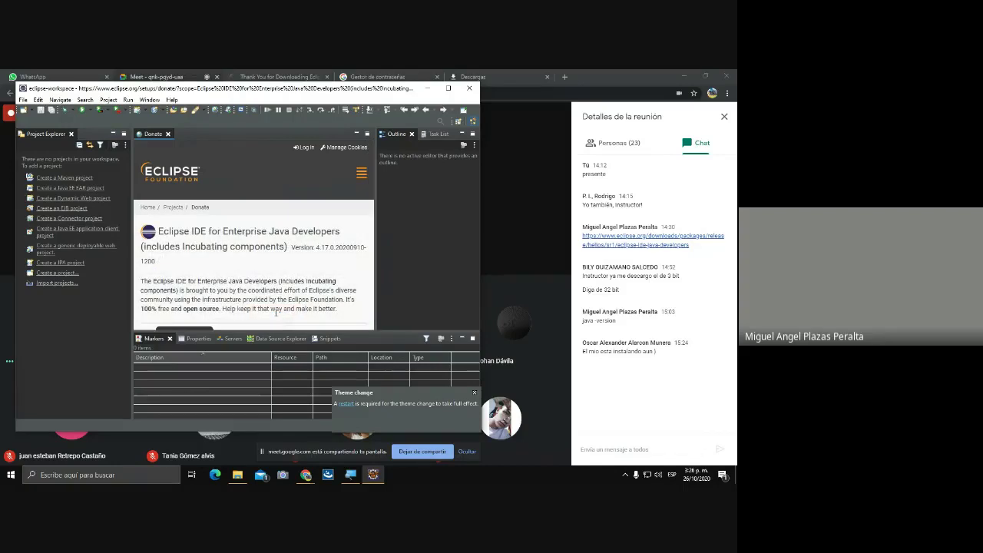
scroll(297, 262, "down", 3)
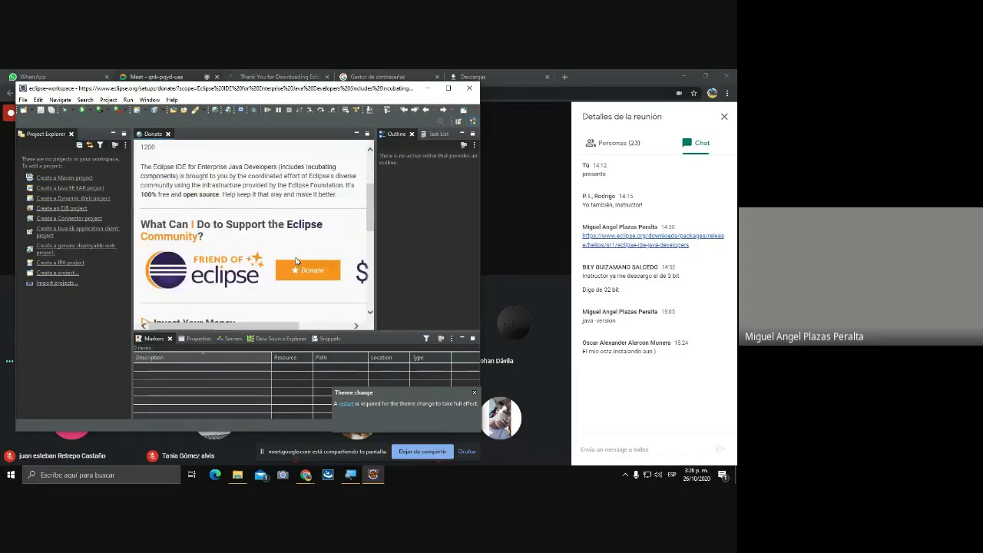
scroll(296, 262, "down", 5)
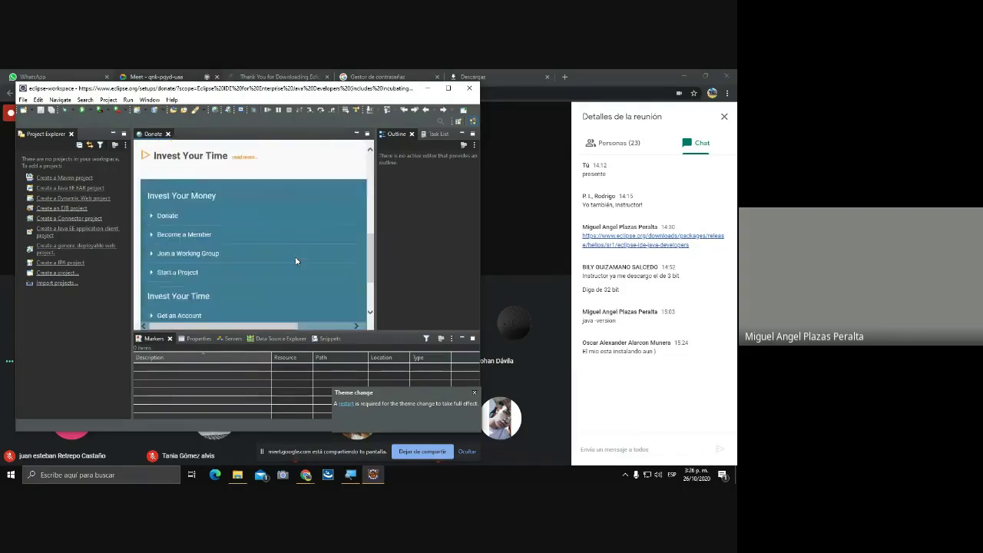
scroll(295, 259, "down", 2)
scroll(294, 259, "up", 4)
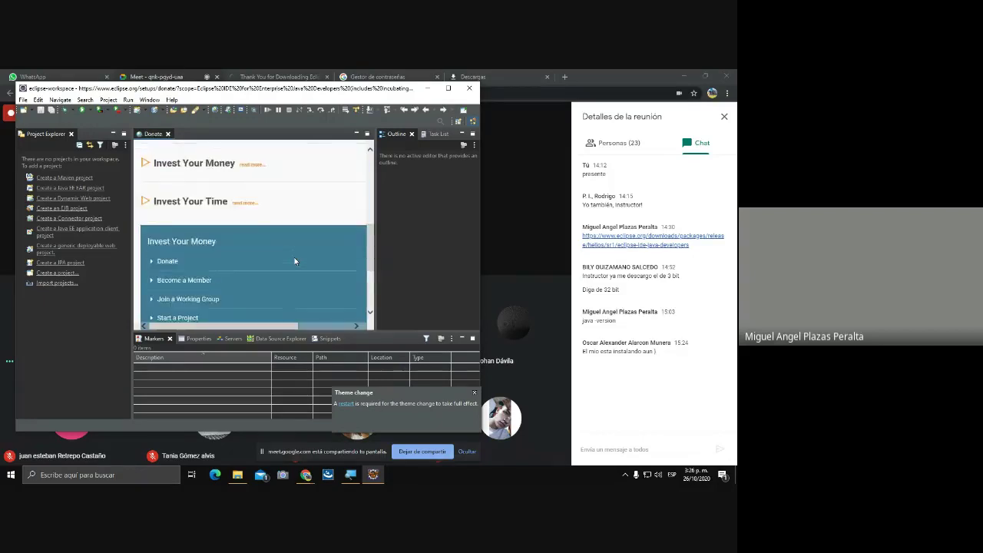
scroll(294, 257, "up", 6)
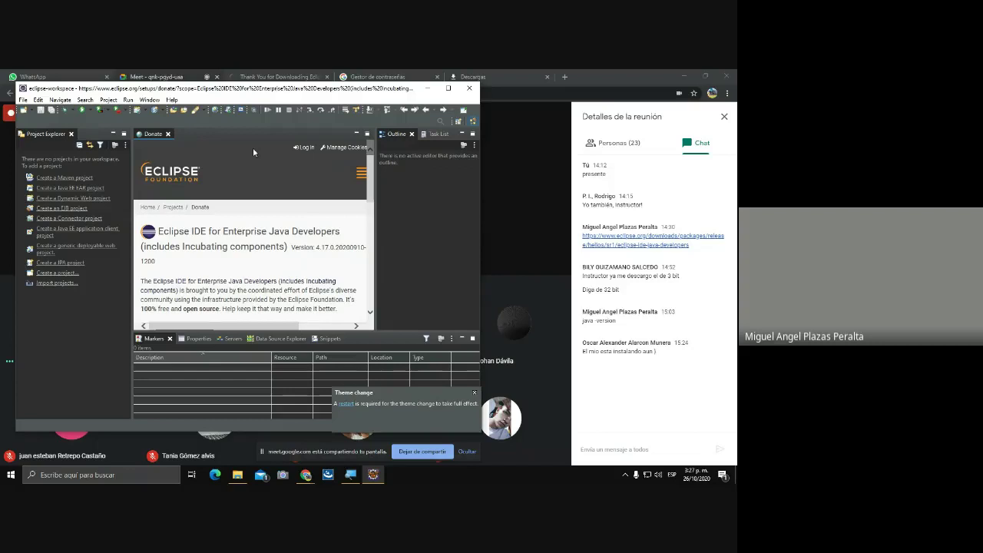
left_click(303, 147)
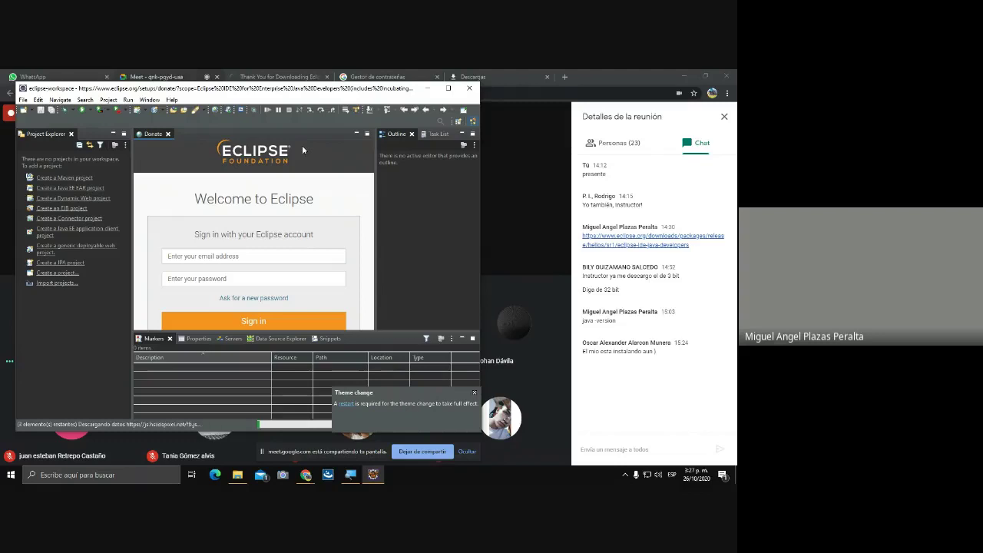
left_click(413, 451)
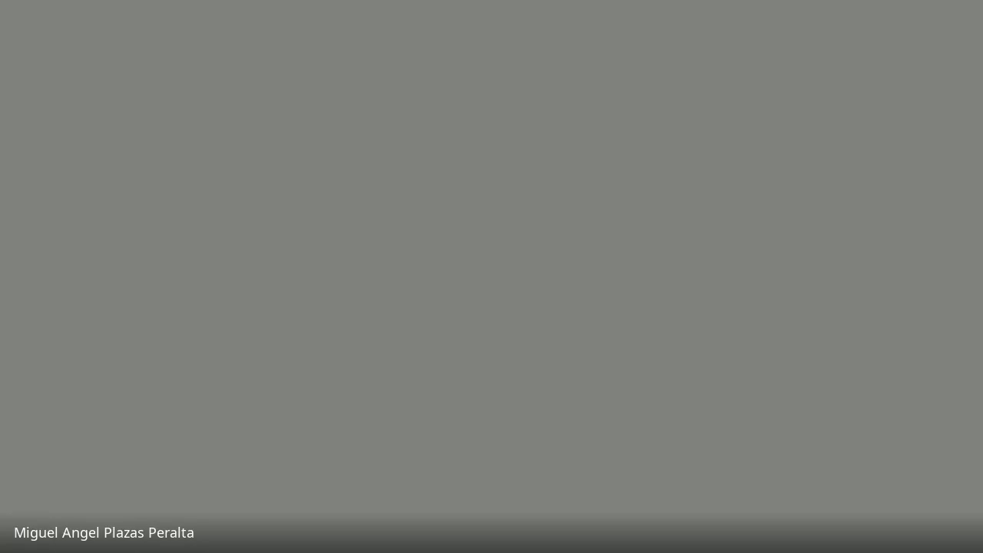
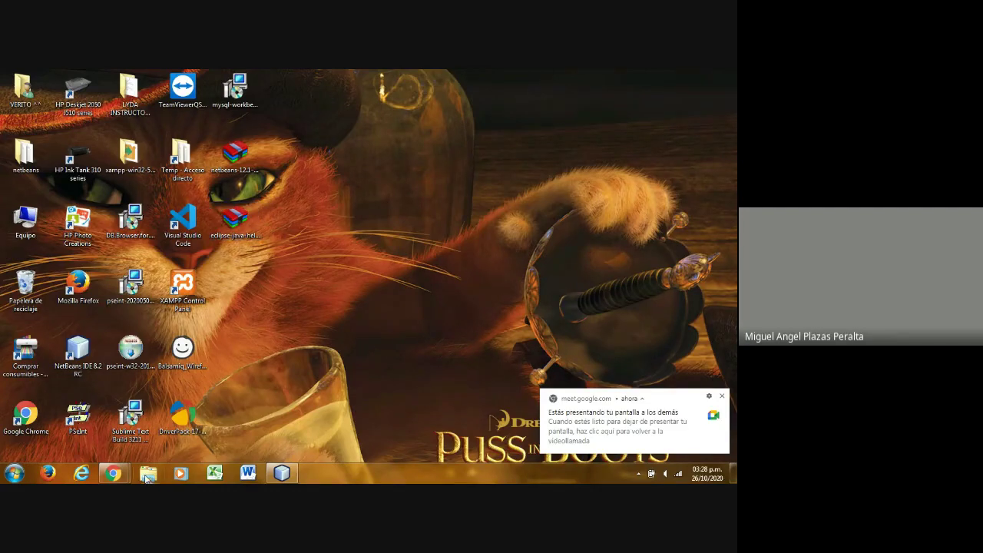
- Create a new desktop folder via Nuevo > Carpeta and name it NEcpse
right_click(426, 225)
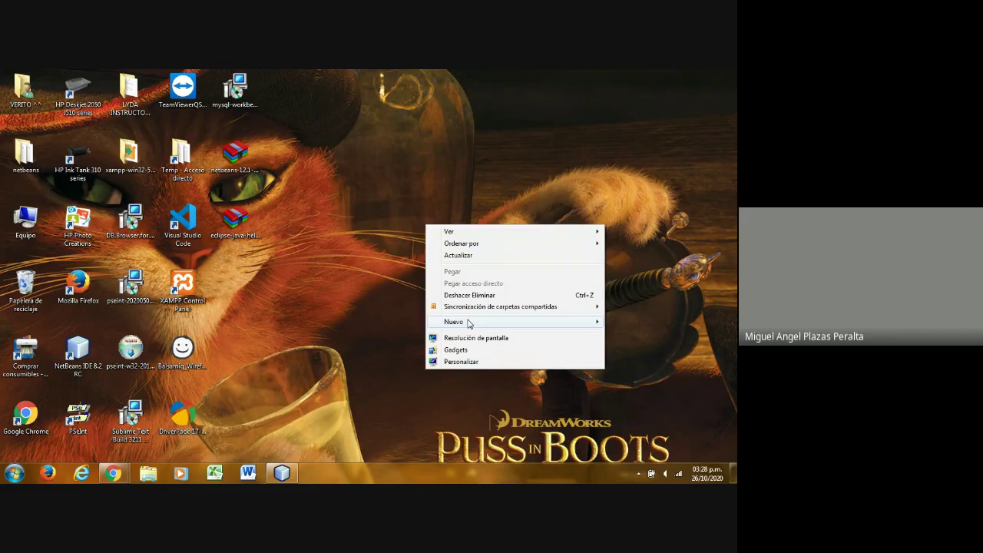
left_click(469, 323)
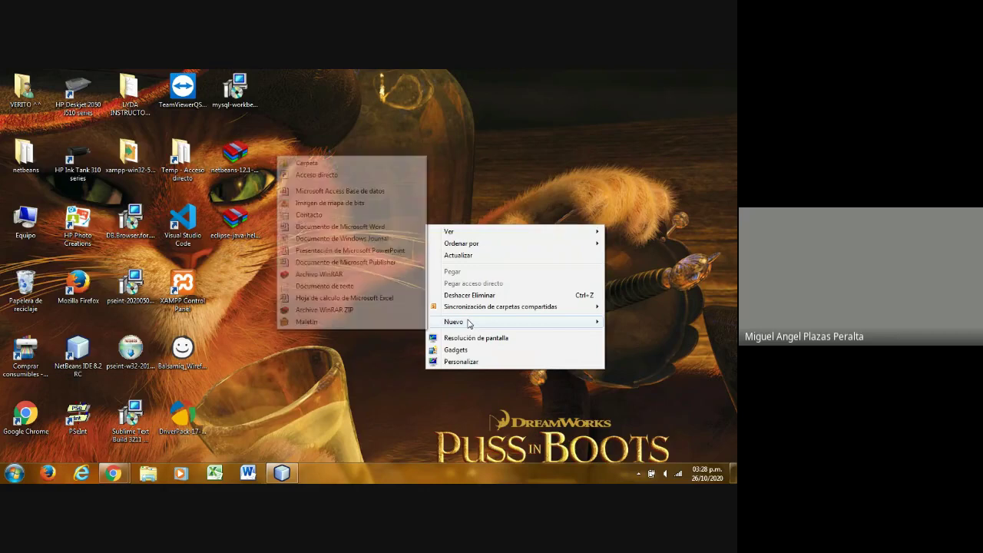
left_click(307, 163)
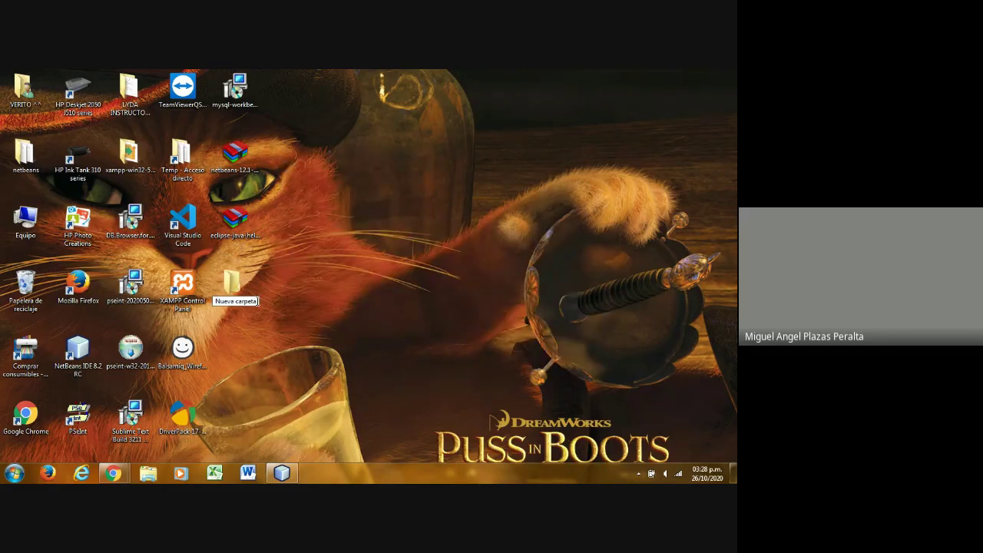
type("N")
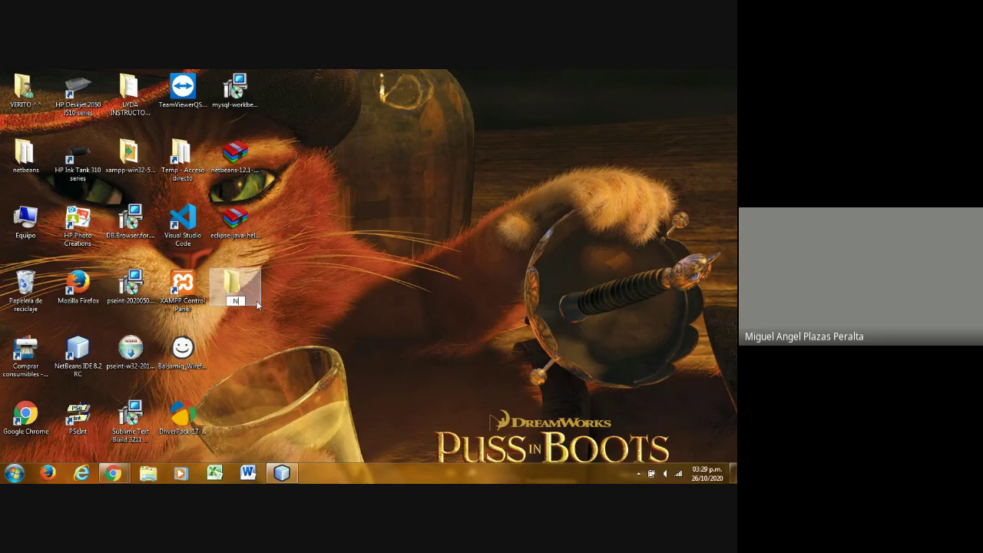
type("Ecpse")
key("Return")
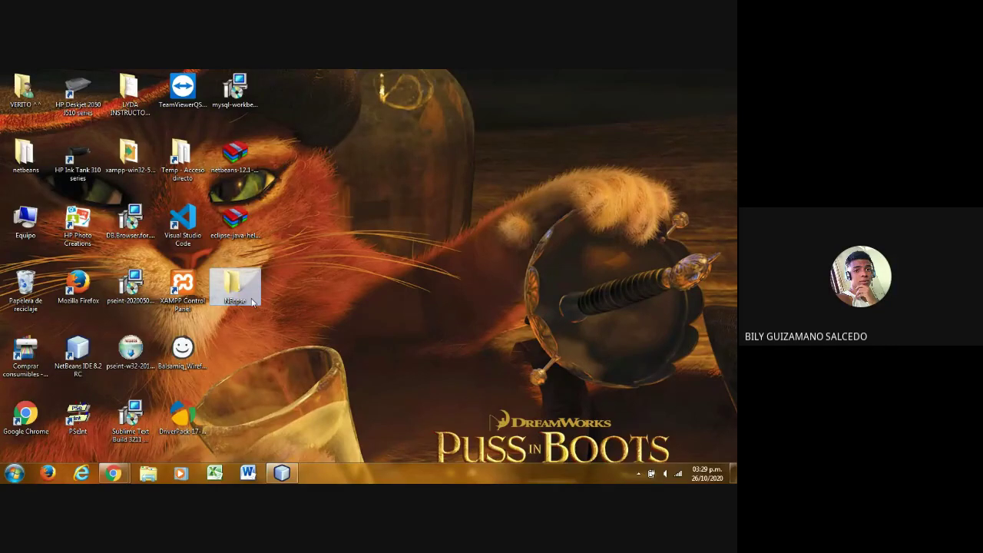
- Rename the NEcpse folder to Eclipse by deleting the N and inserting 'li'
right_click(247, 300)
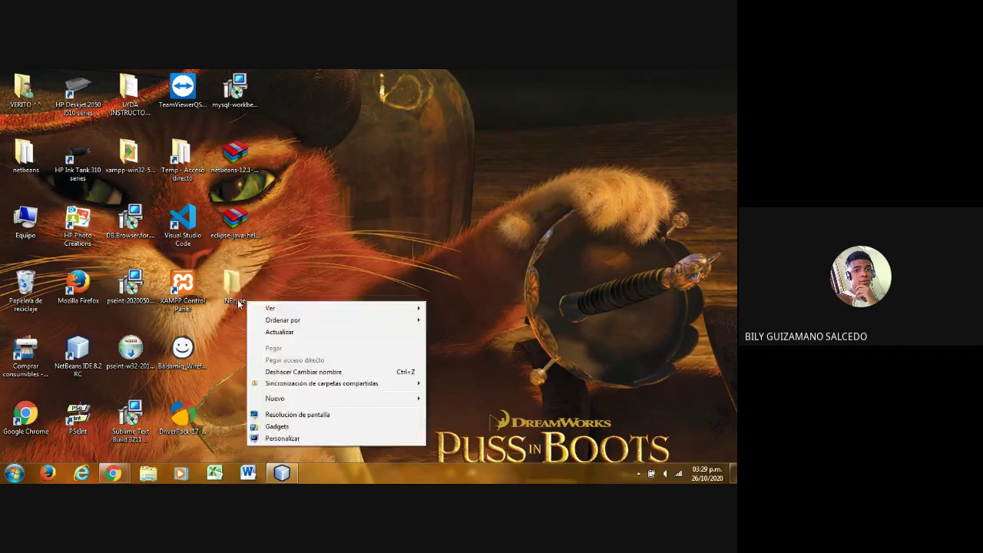
key("Escape")
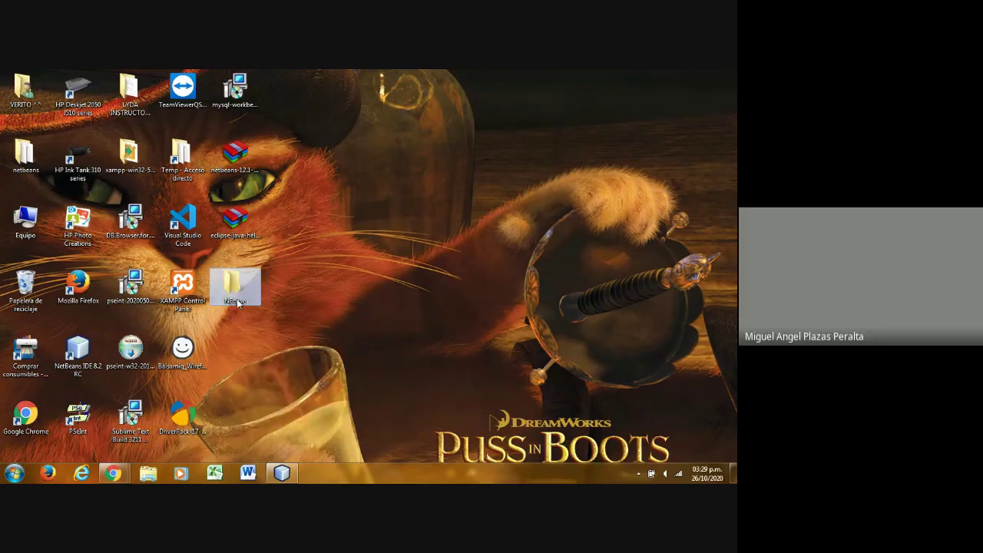
right_click(236, 301)
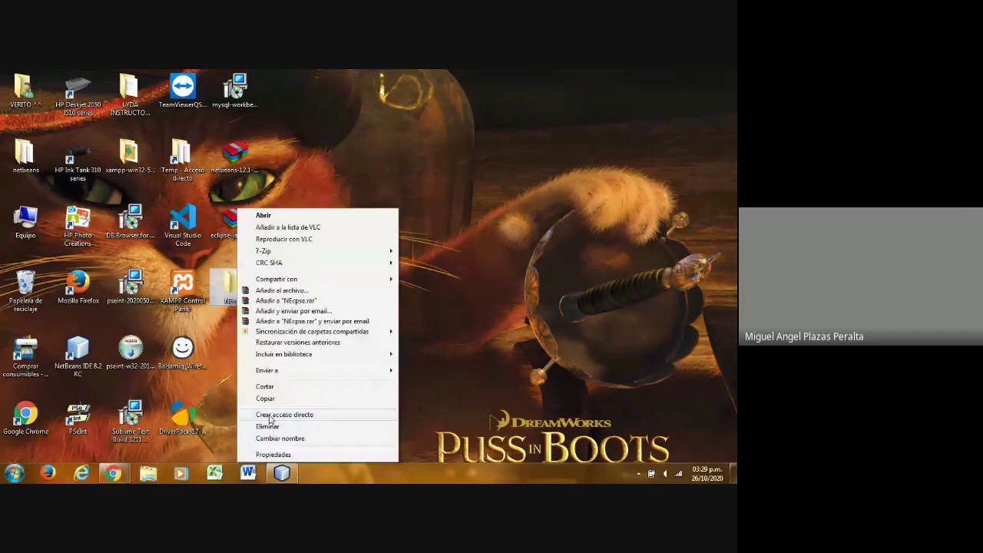
key("Escape")
key("F2")
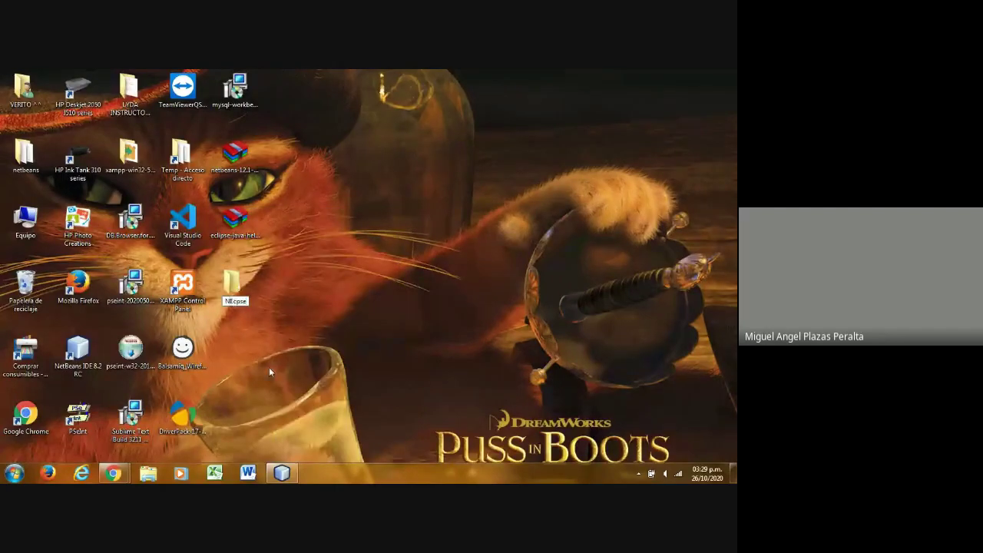
key("Delete")
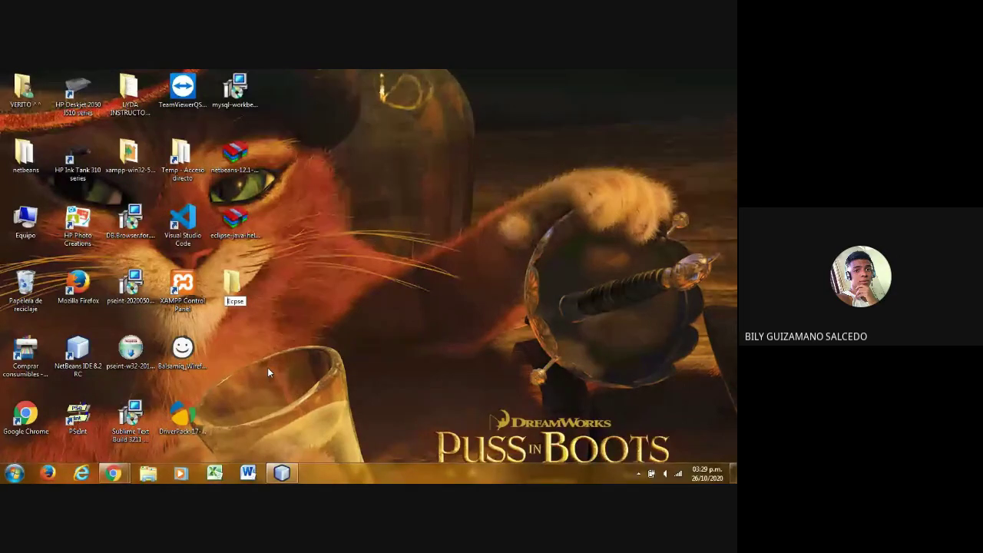
key("Right")
key("Right")
type("li")
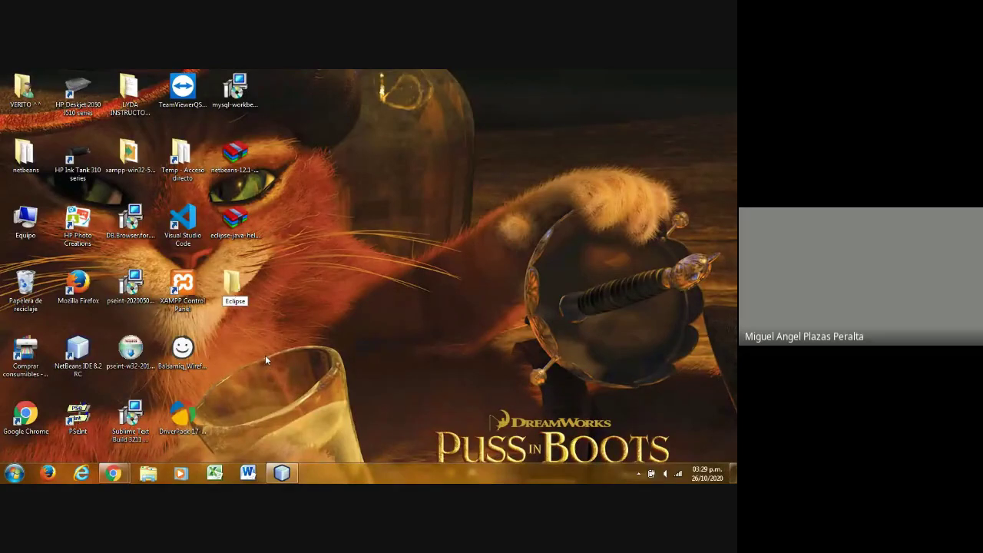
key("Return")
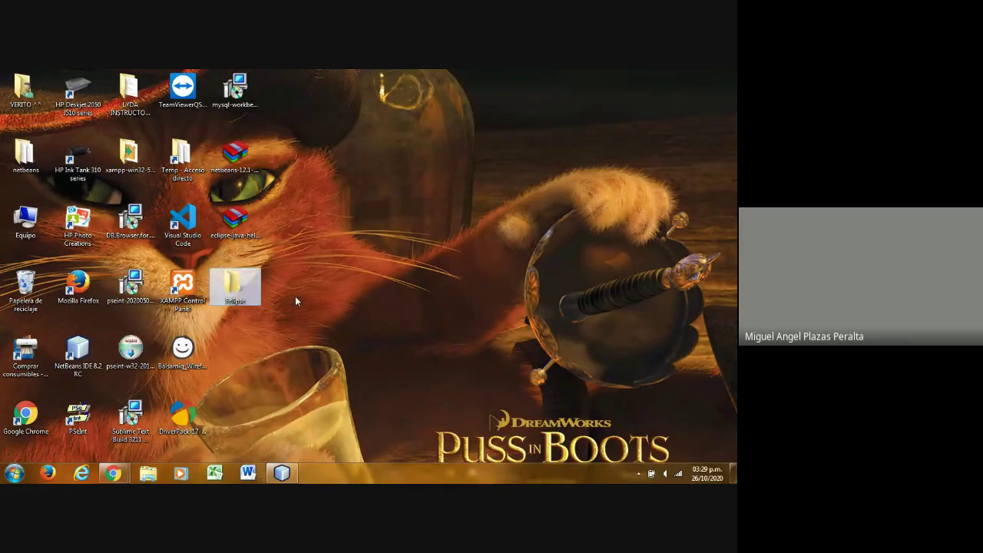
- Drag the eclipse-java-helios zip onto the Eclipse folder, then open that folder
left_click(296, 299)
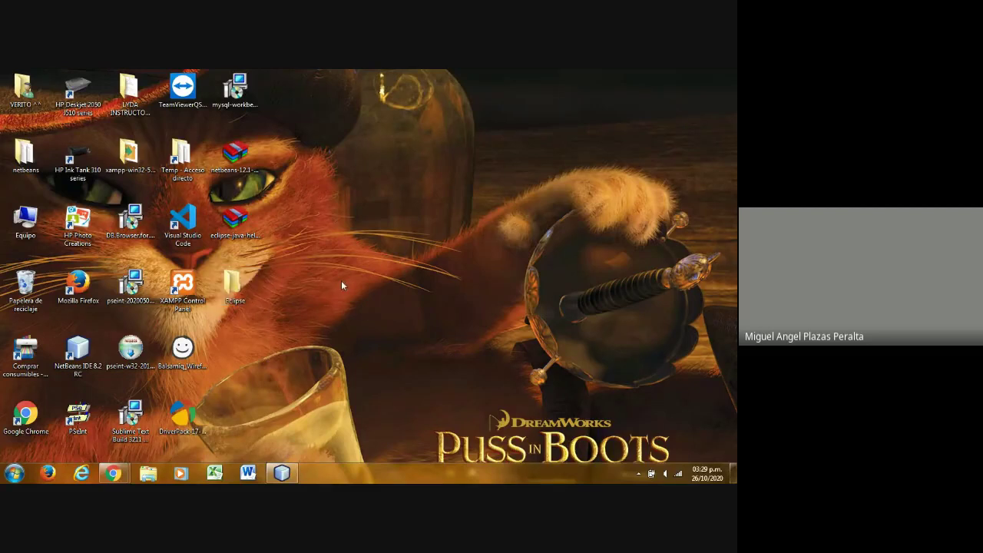
left_click(237, 217)
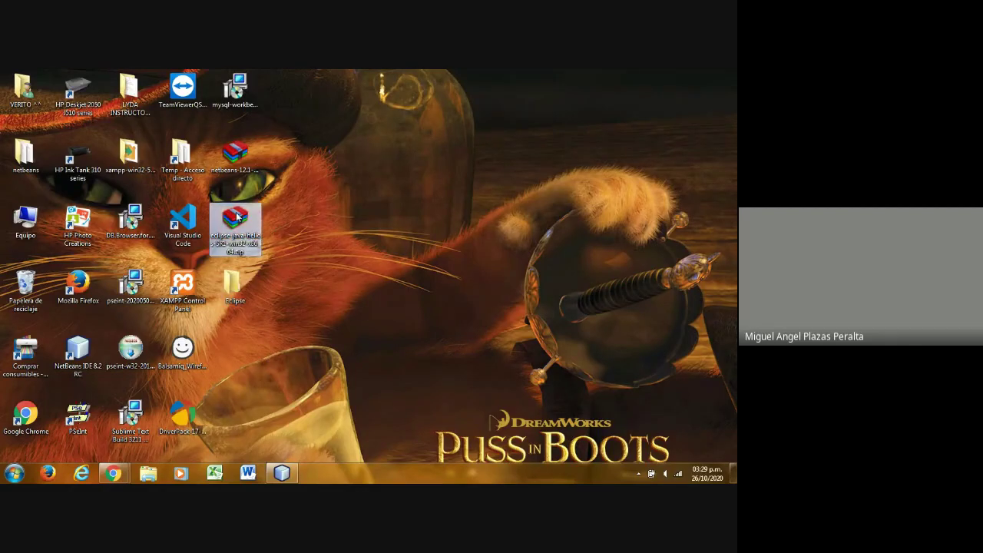
left_click_drag(238, 225, 243, 287)
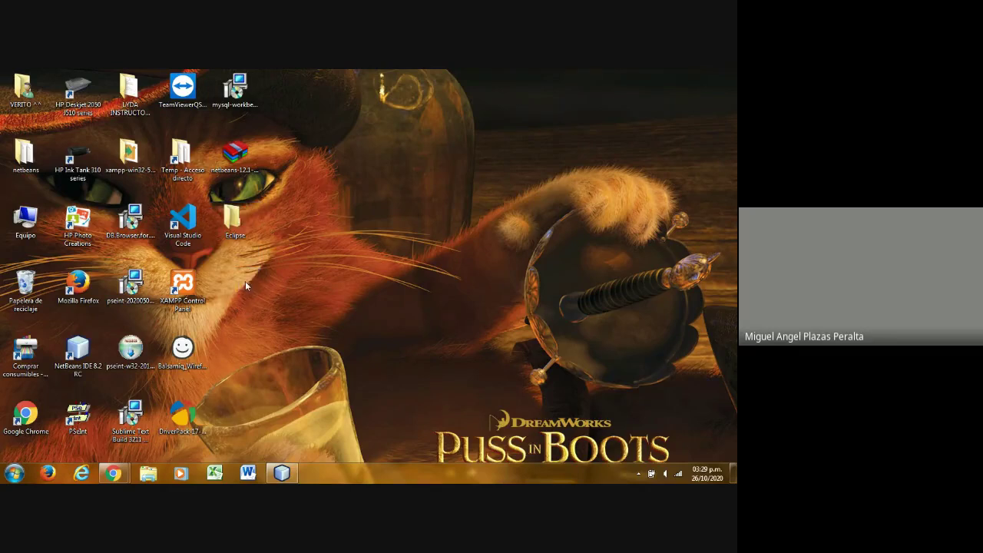
double_click(230, 222)
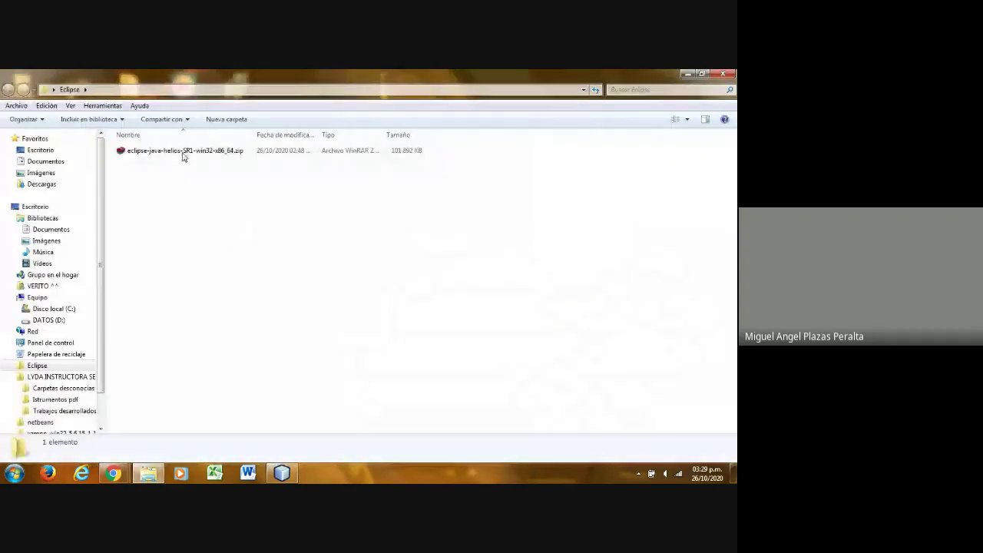
- Unpack the eclipse-java-helios zip in place using Extraer aquí
left_click(183, 157)
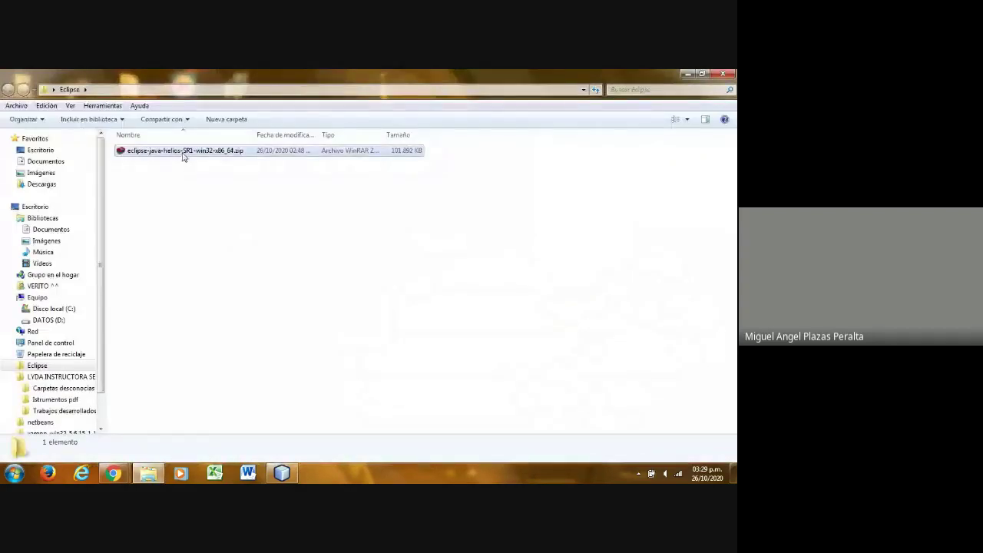
right_click(183, 156)
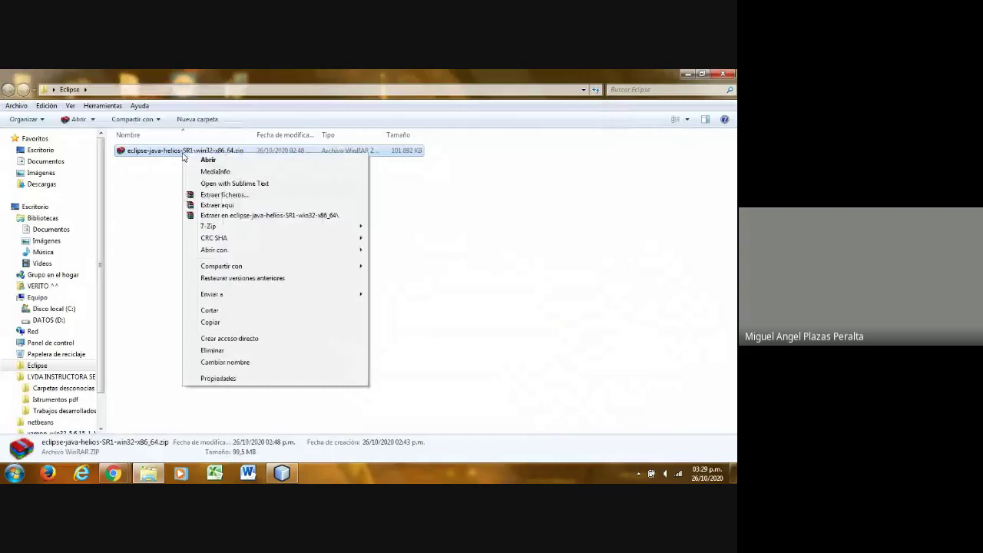
left_click(217, 205)
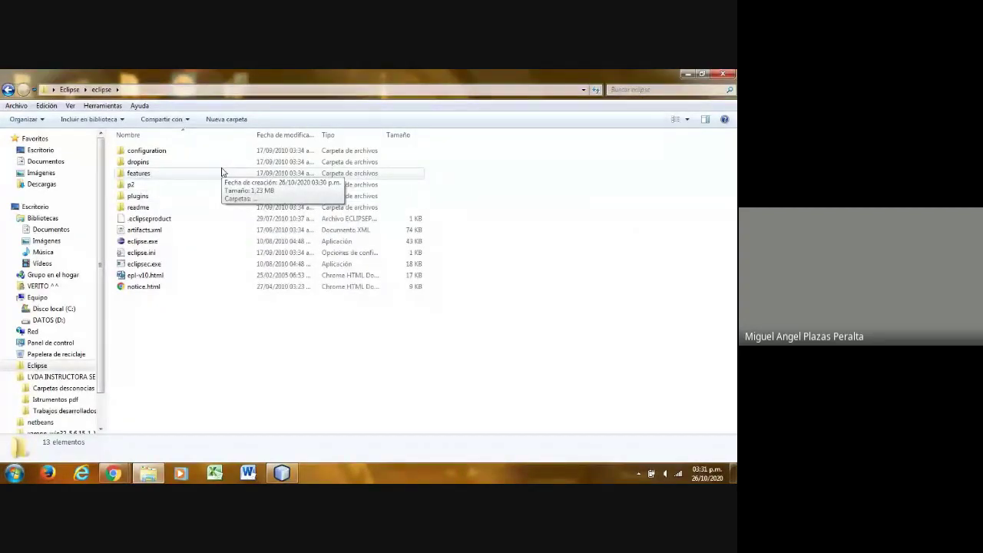
- Cut the extracted eclipse folder and browse to Disco local (C:)
left_click(7, 90)
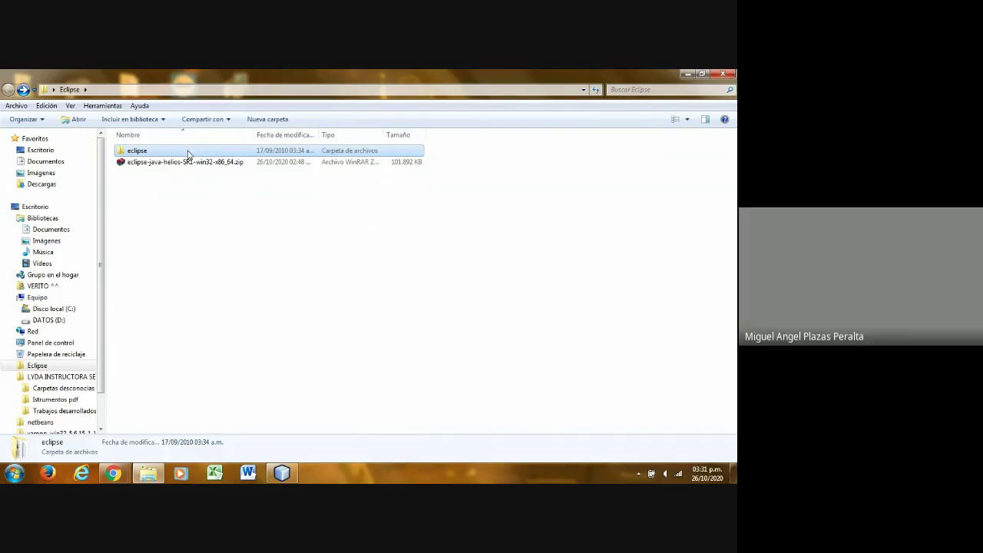
right_click(187, 154)
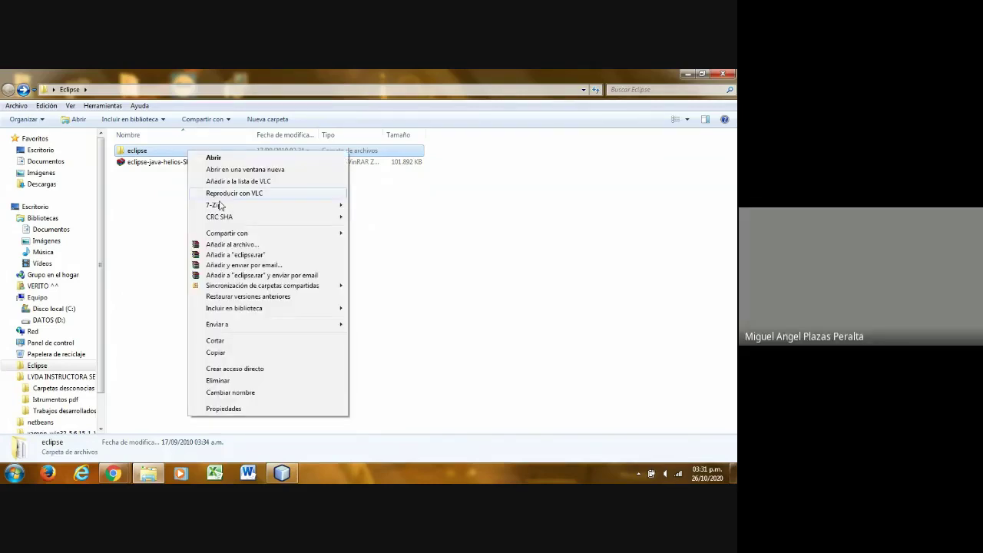
left_click(229, 343)
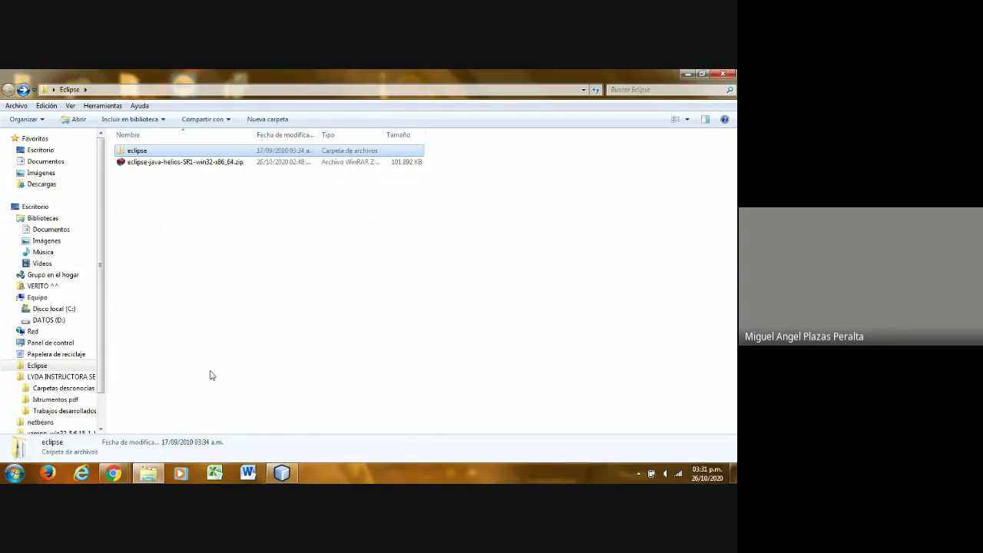
left_click(28, 310)
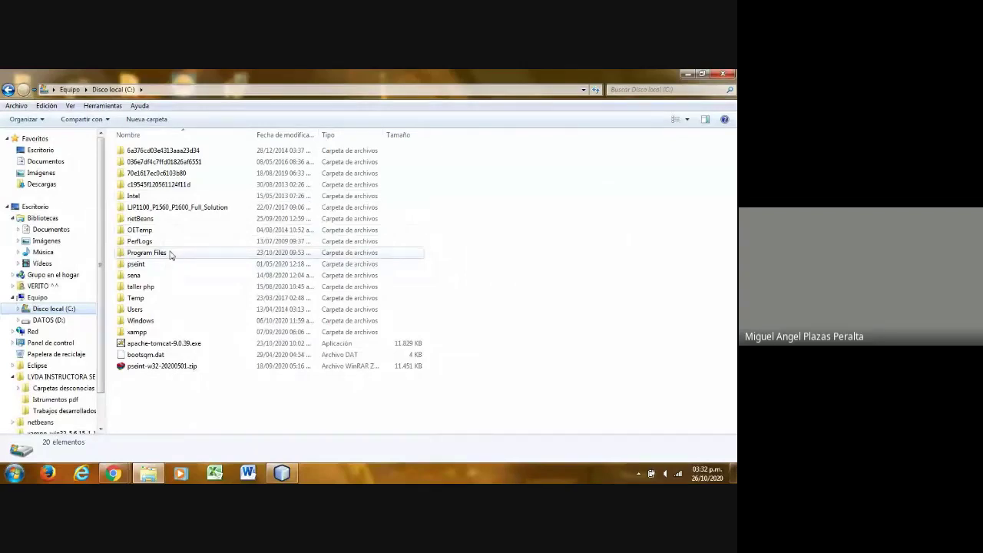
- Paste the cut eclipse folder into C:\Program Files
double_click(170, 254)
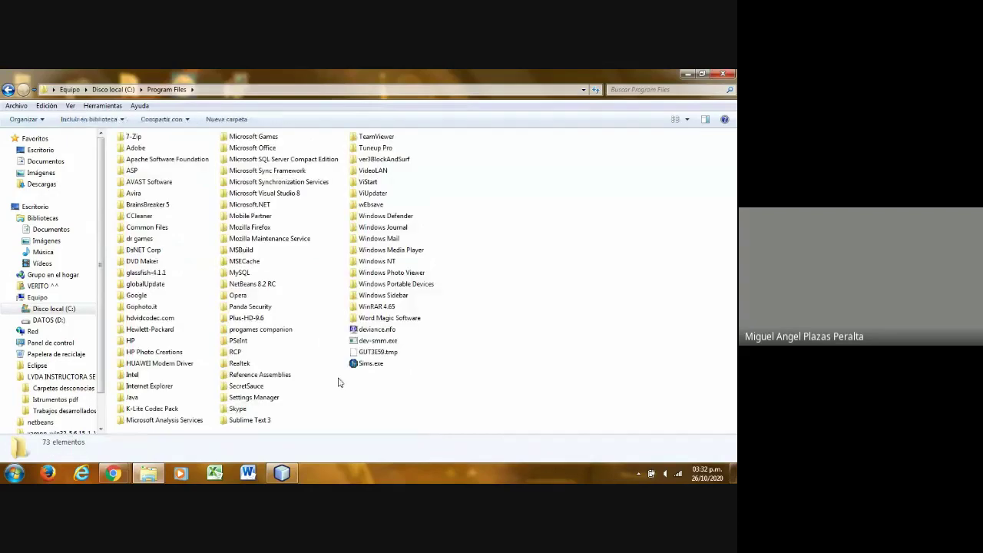
right_click(379, 397)
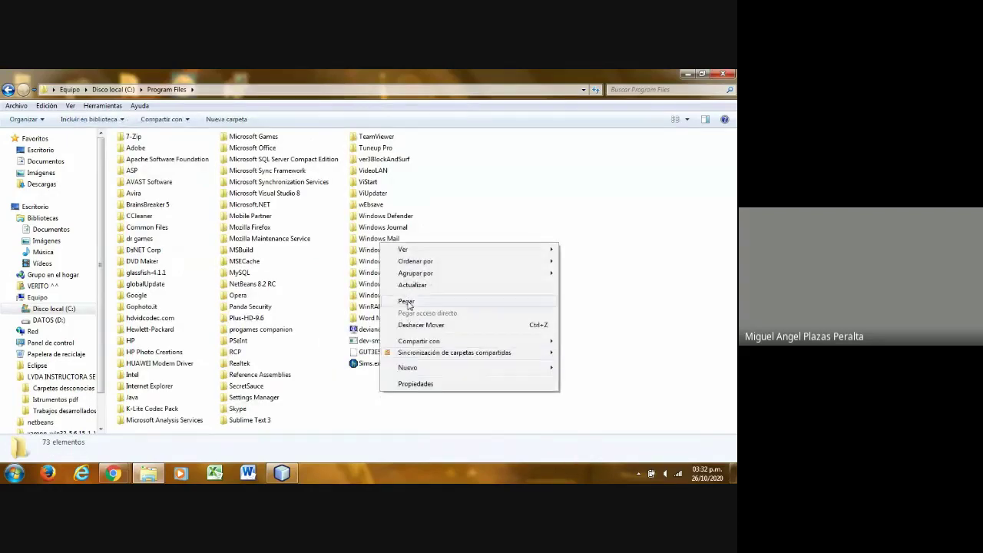
left_click(408, 302)
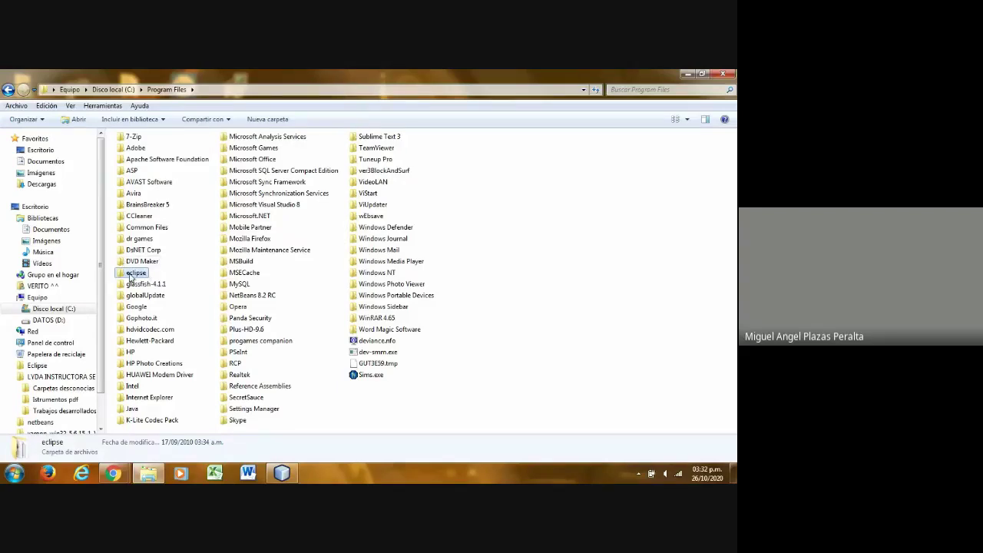
- Open Program Files\eclipse, try launching eclipsec.exe, and select eclipse.exe
double_click(132, 274)
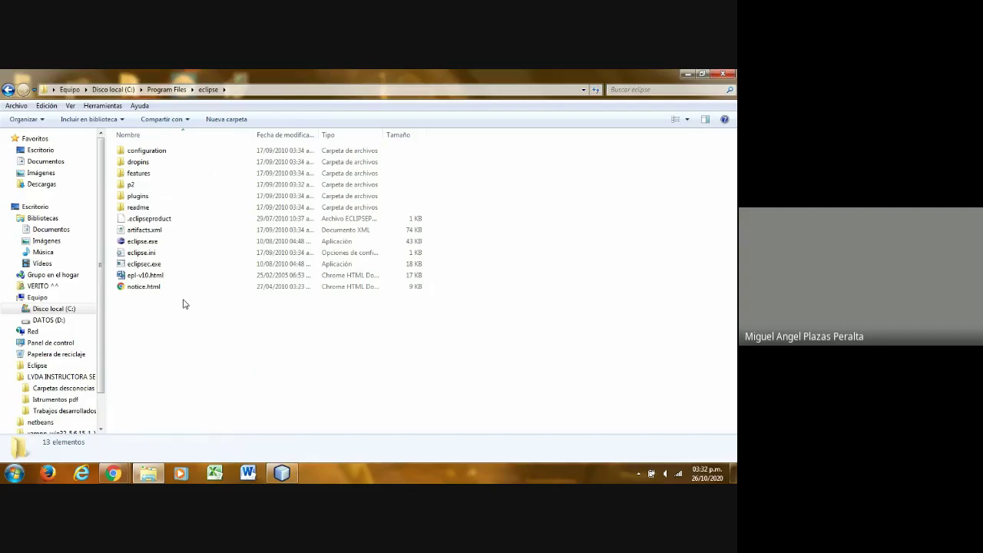
double_click(140, 263)
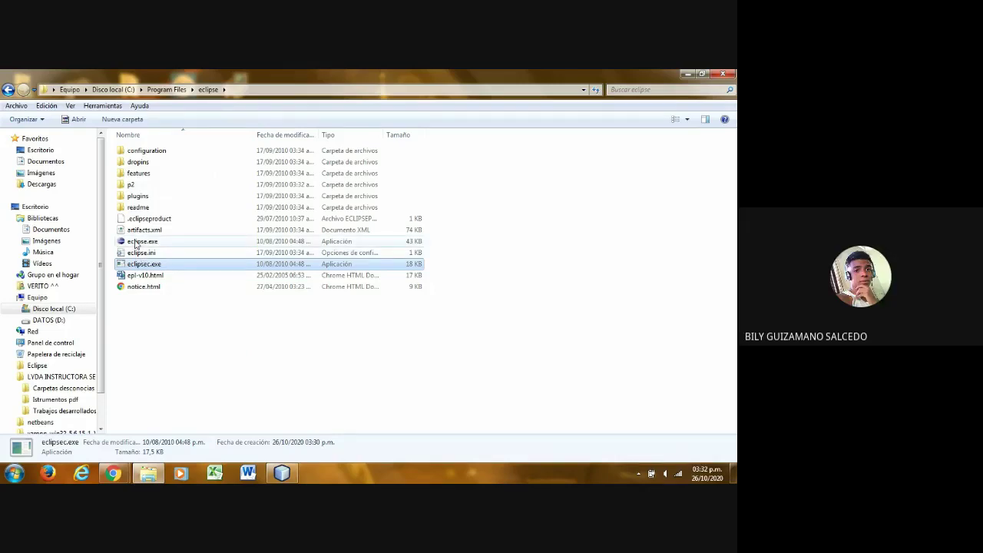
left_click(135, 243)
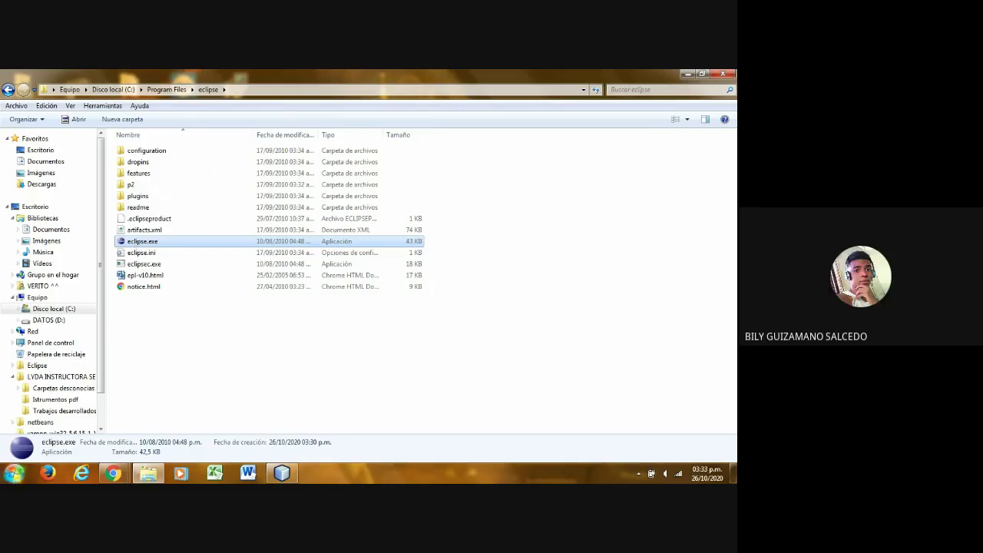
left_click(14, 473)
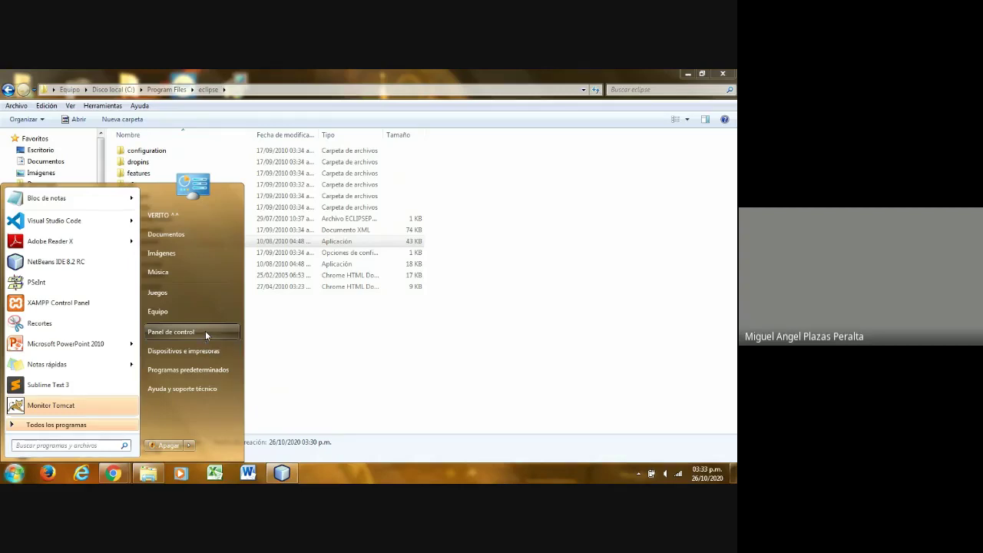
left_click(354, 372)
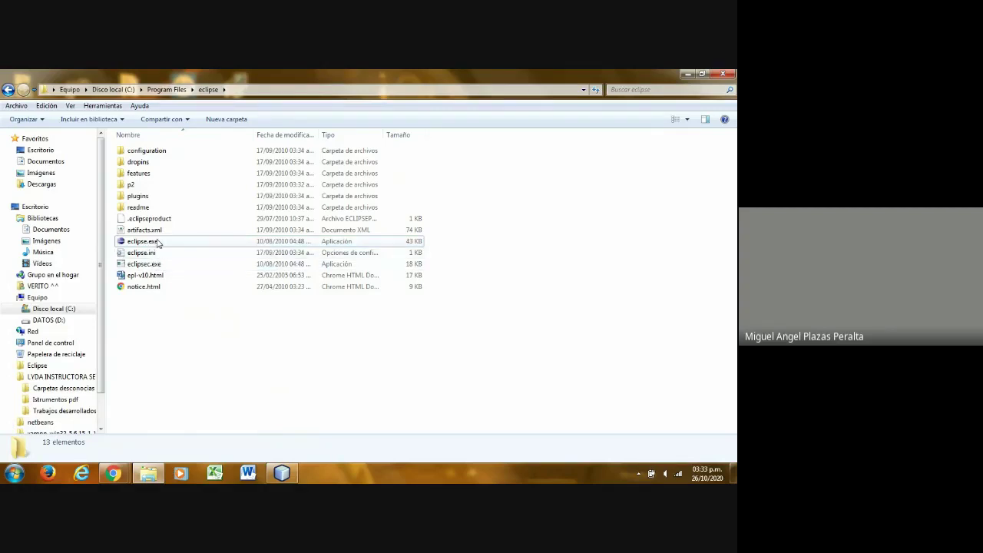
left_click(155, 242)
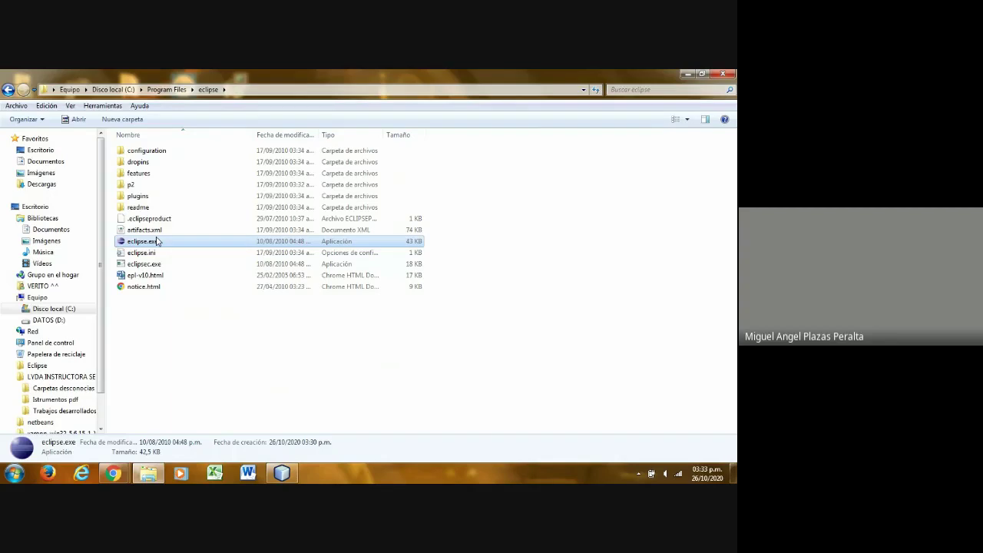
- Pin eclipse.exe to the taskbar and to the Start menu
right_click(156, 242)
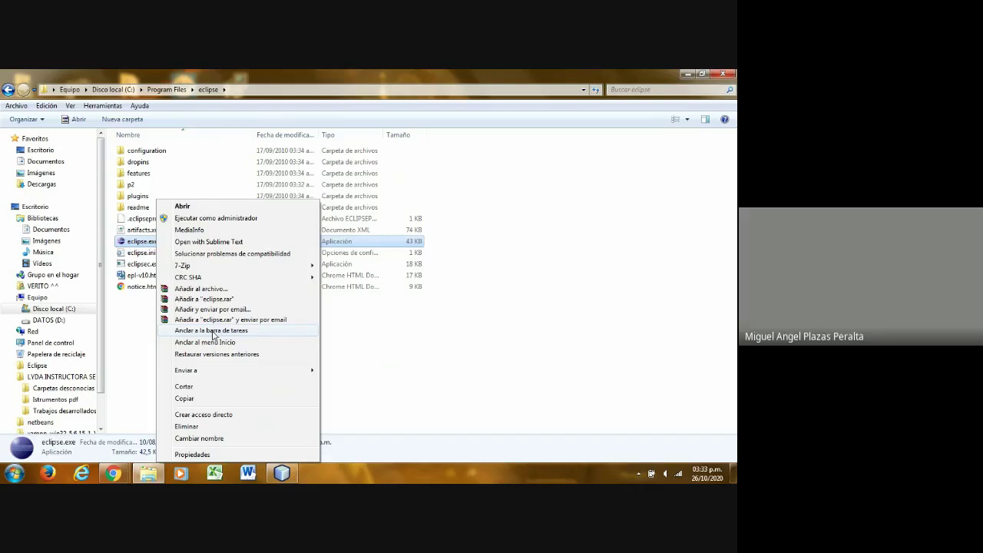
left_click(214, 331)
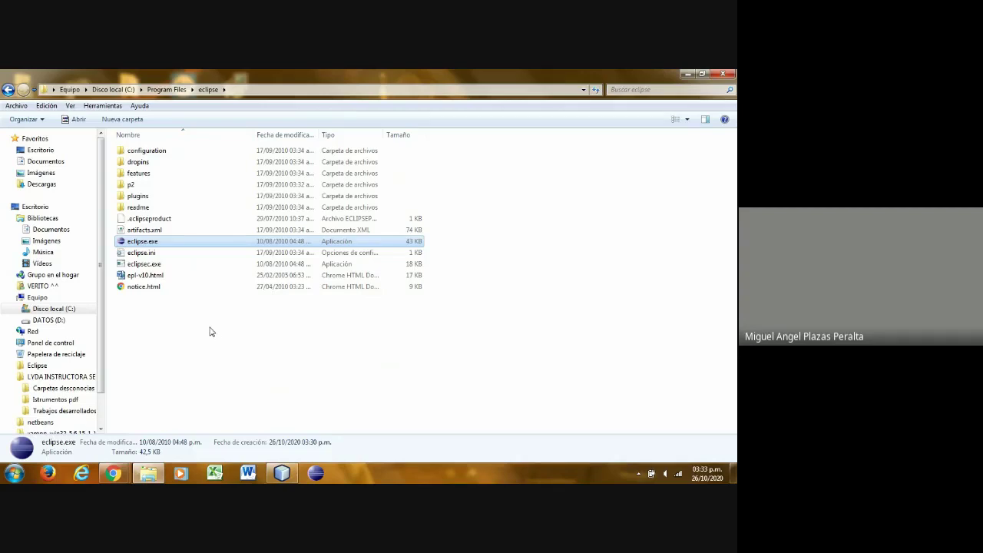
right_click(161, 241)
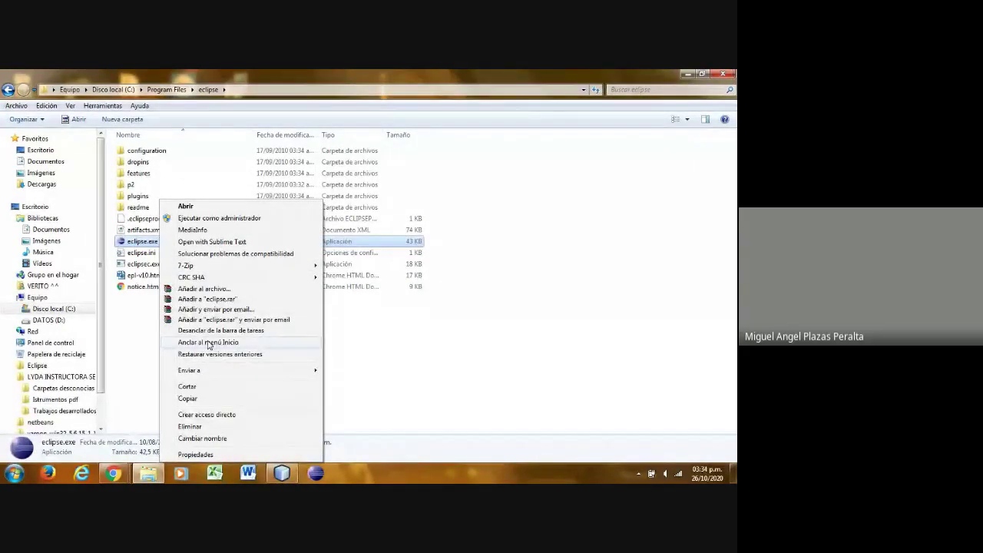
left_click(207, 342)
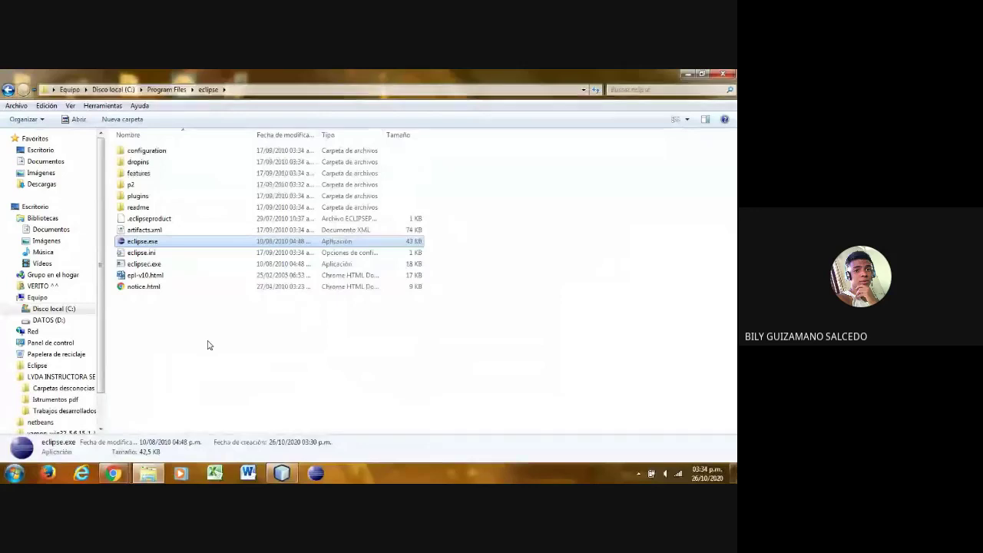
- Close Explorer, run Eclipse as administrator from Start, and dismiss the 32/64-bit error
left_click(729, 75)
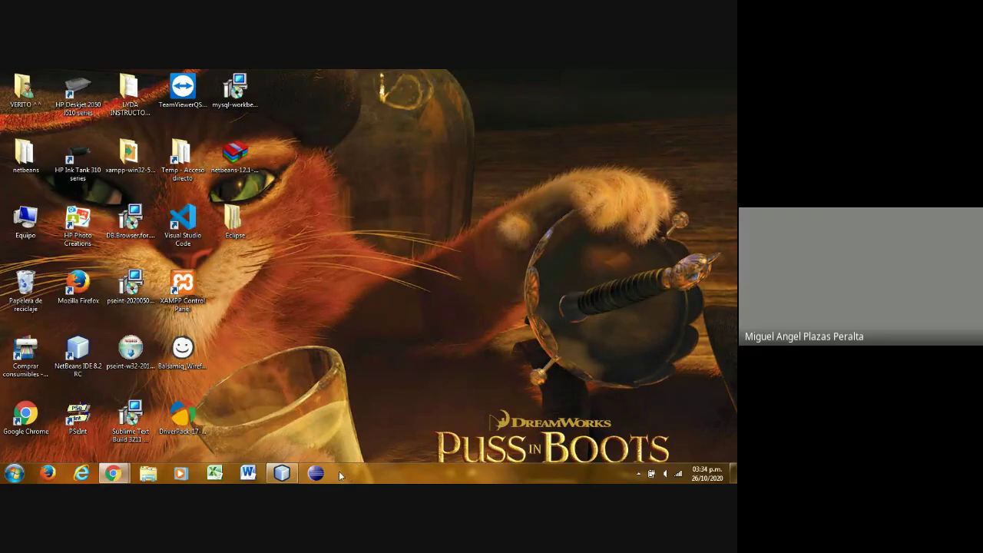
left_click(14, 471)
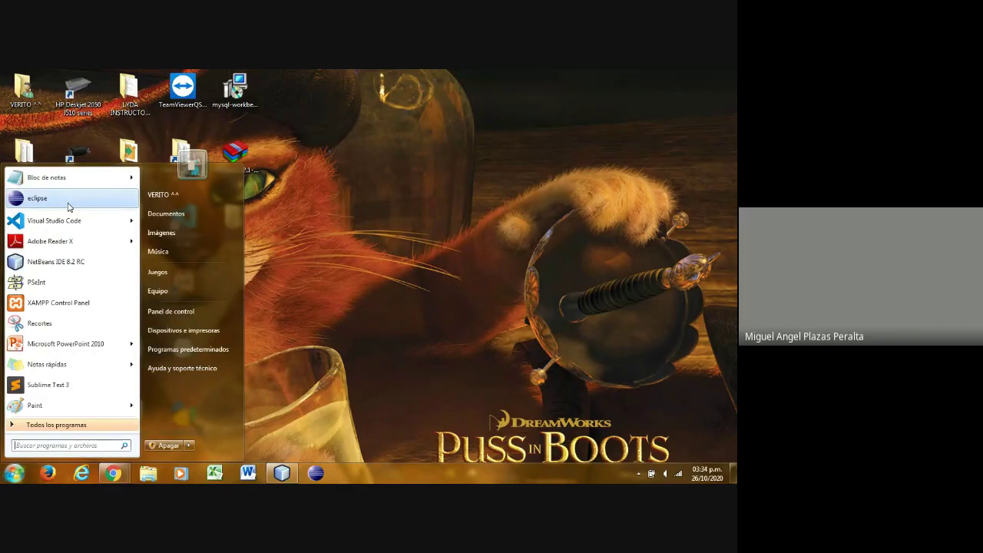
right_click(68, 206)
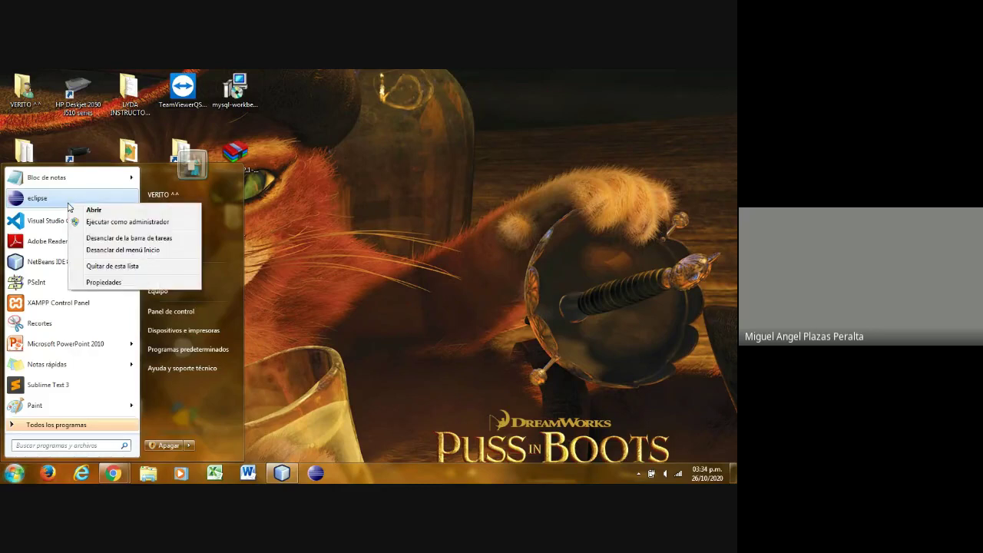
left_click(126, 222)
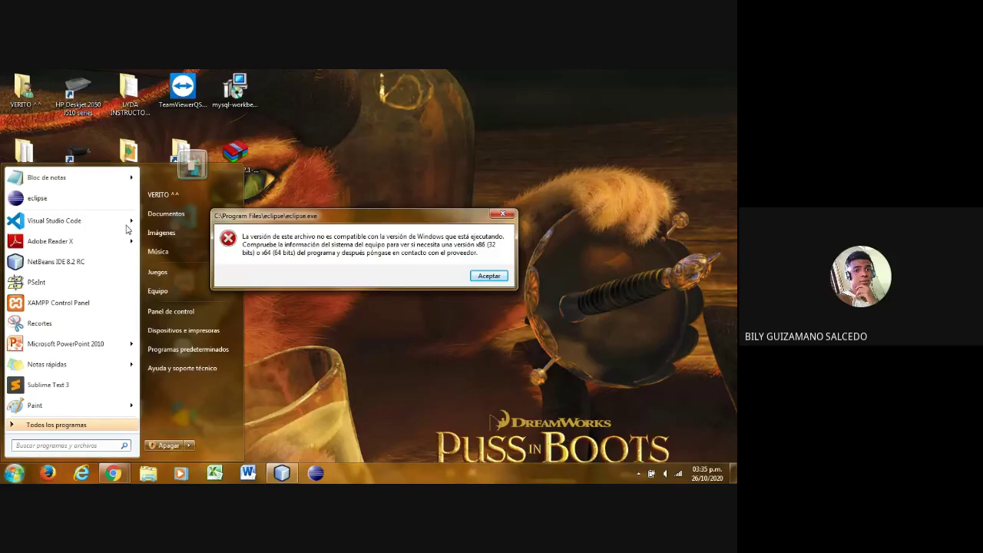
left_click(488, 276)
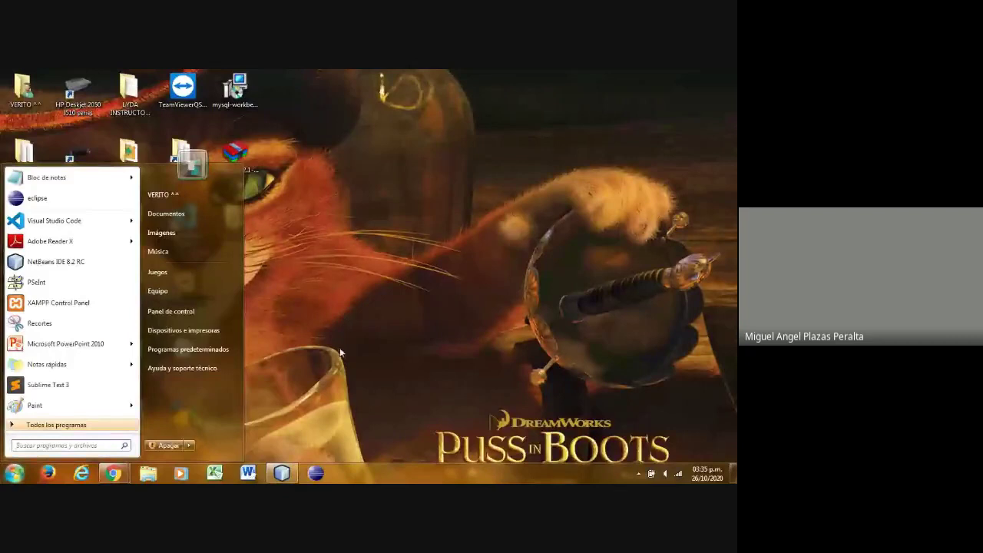
- Bring forward the Chrome window showing the Eclipse IDE for Java Developers download page
left_click(394, 194)
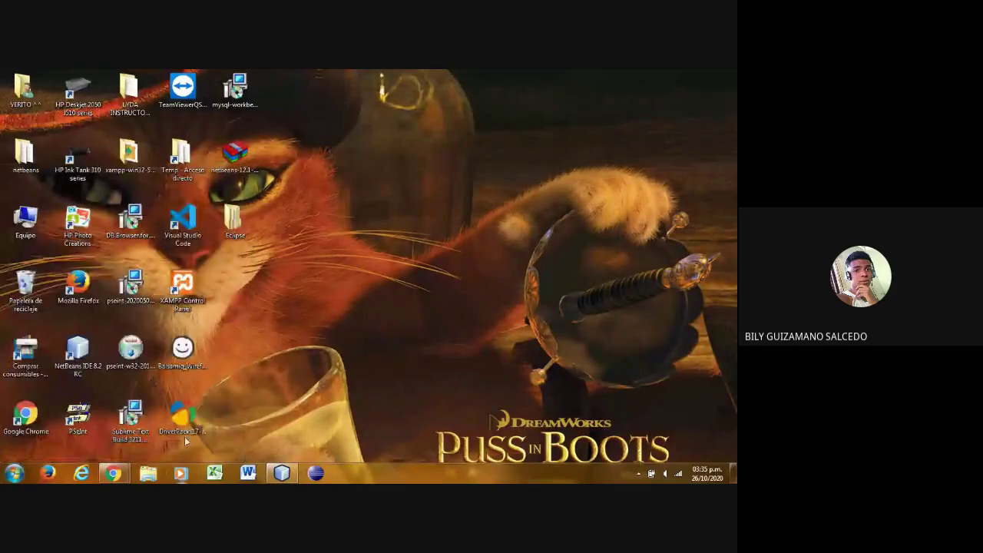
mouse_move(113, 473)
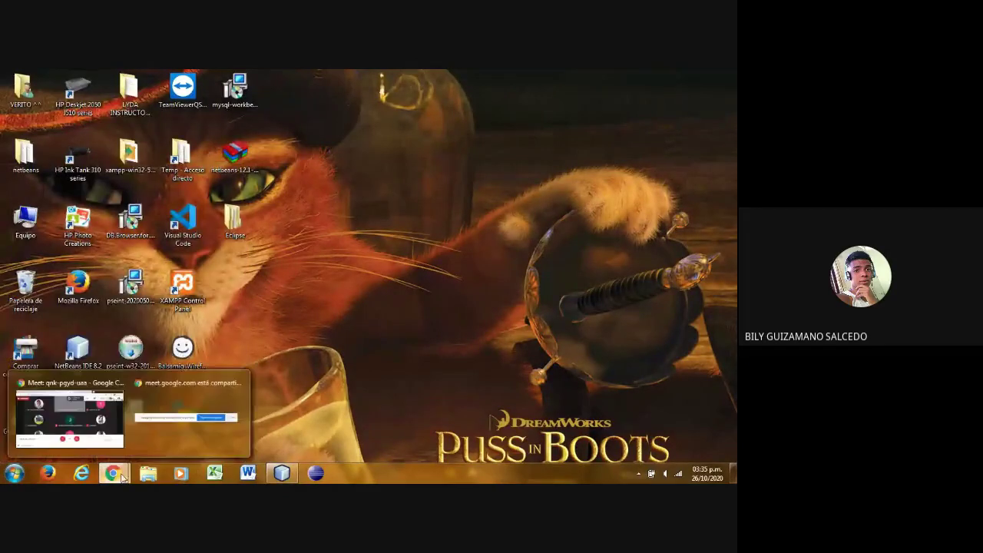
left_click(87, 433)
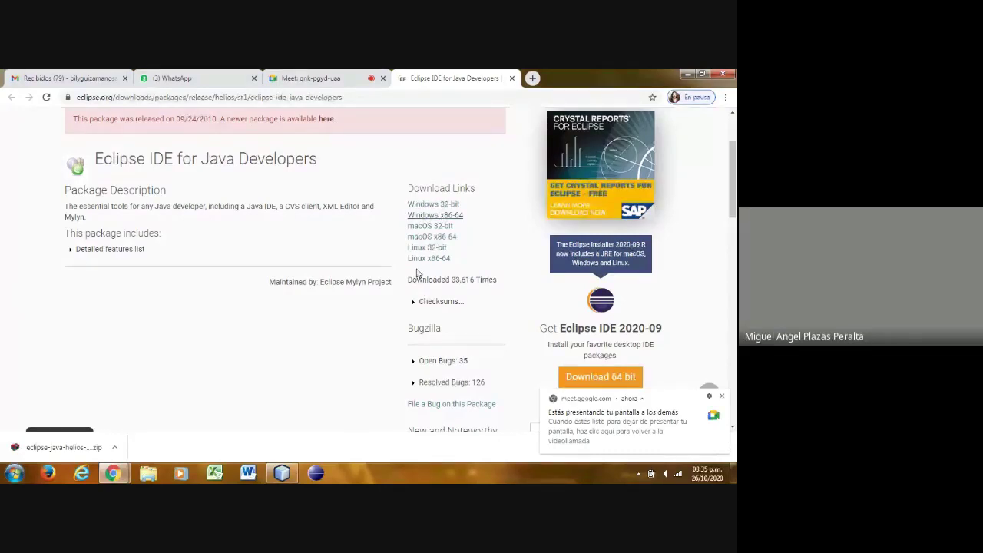
- Save the Windows 32-bit Eclipse Helios package as eclipse-java-helios-SR1-win32.zip on the desktop
left_click(428, 207)
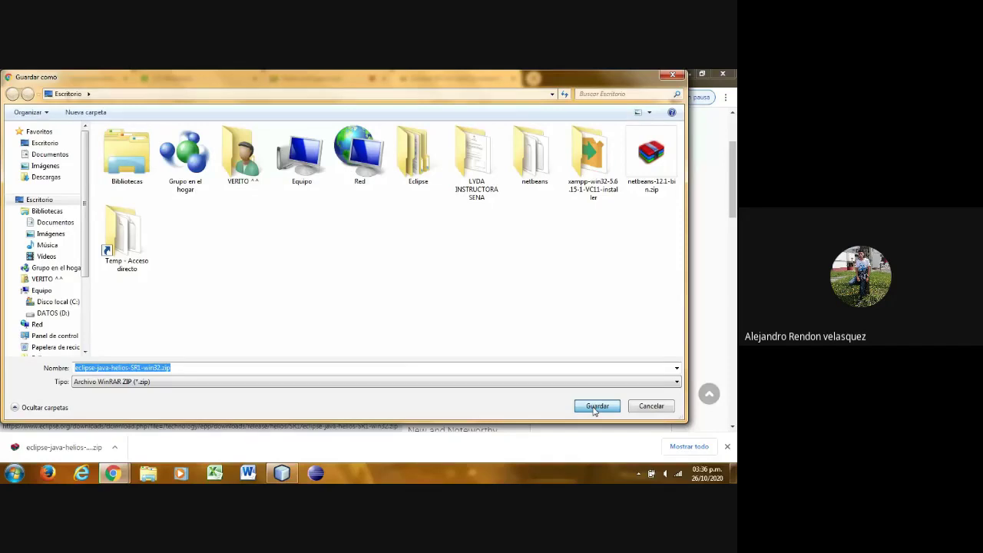
left_click(595, 406)
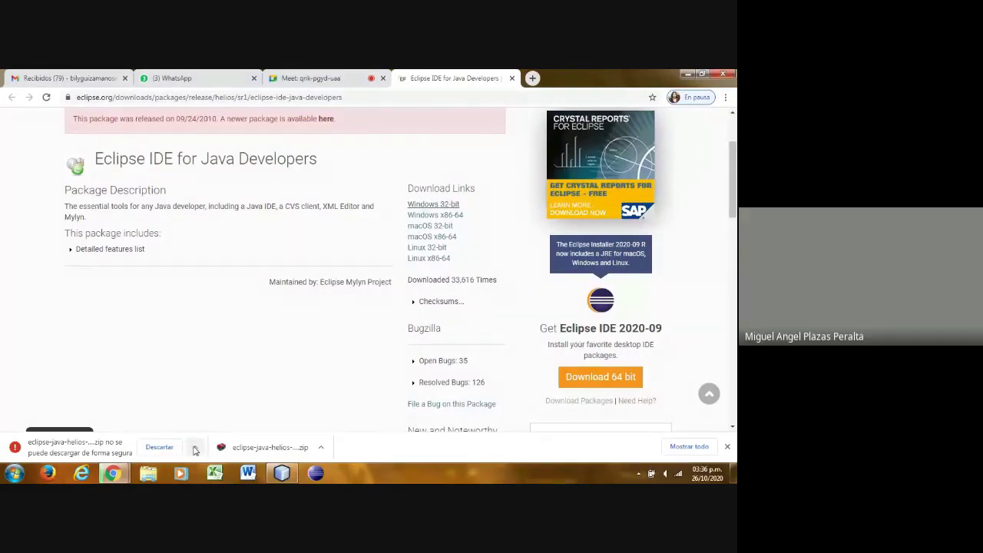
- Show the Guardar / Más información menu for the blocked Eclipse zip in Chrome's download bar
left_click(195, 450)
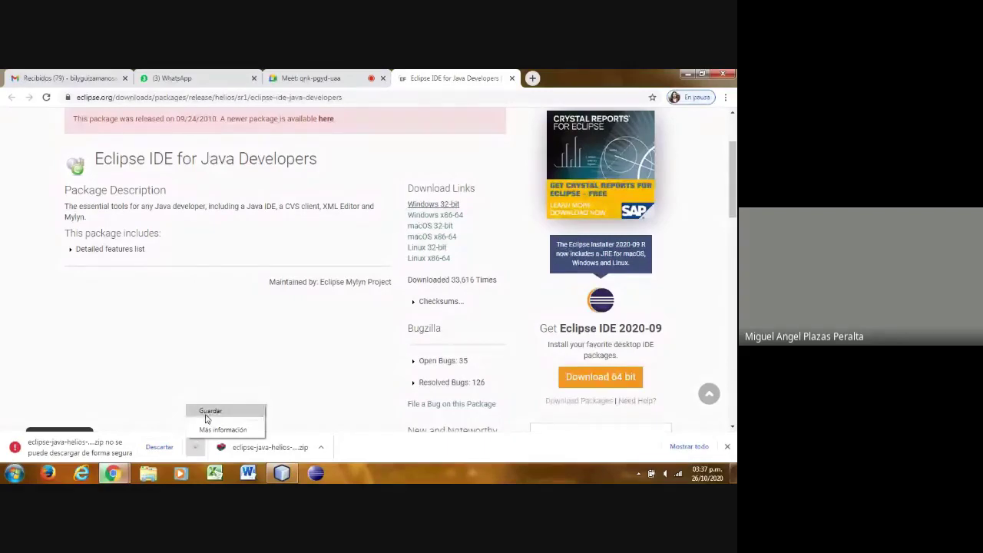
- Choose Guardar so Chrome keeps downloading the blocked eclipse-java-helios zip
left_click(205, 417)
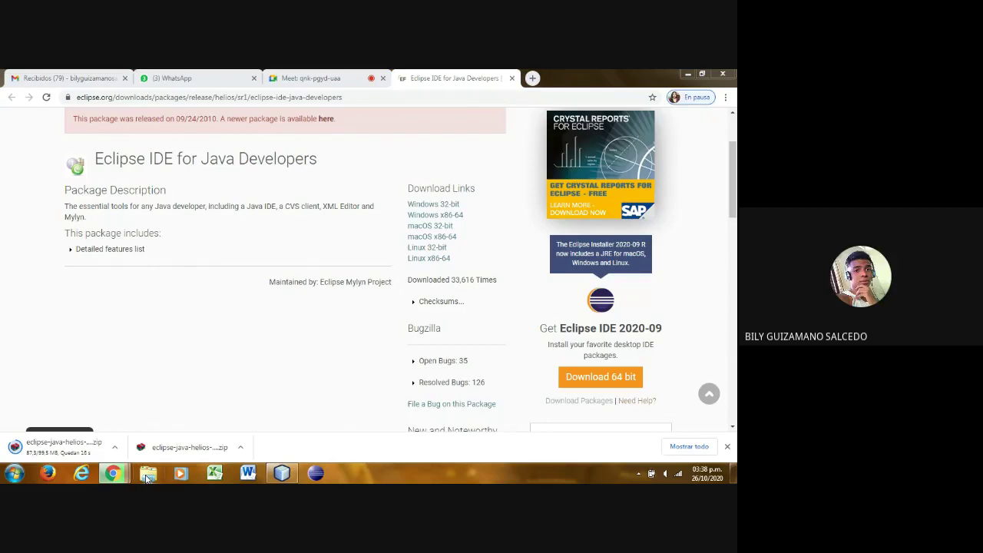
- Send the old eclipse folder in C:\Program Files to the Recycle Bin
left_click(148, 476)
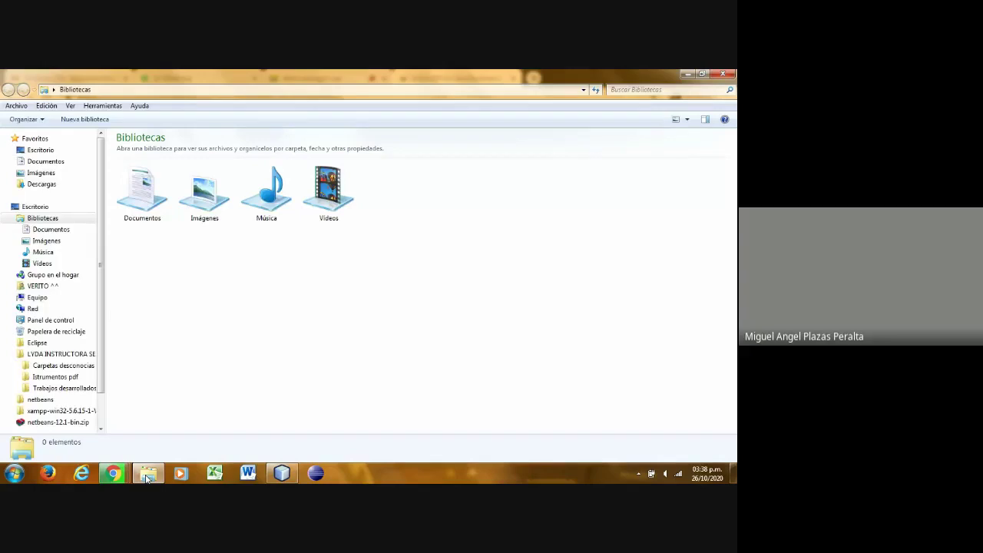
left_click(53, 307)
left_click(158, 258)
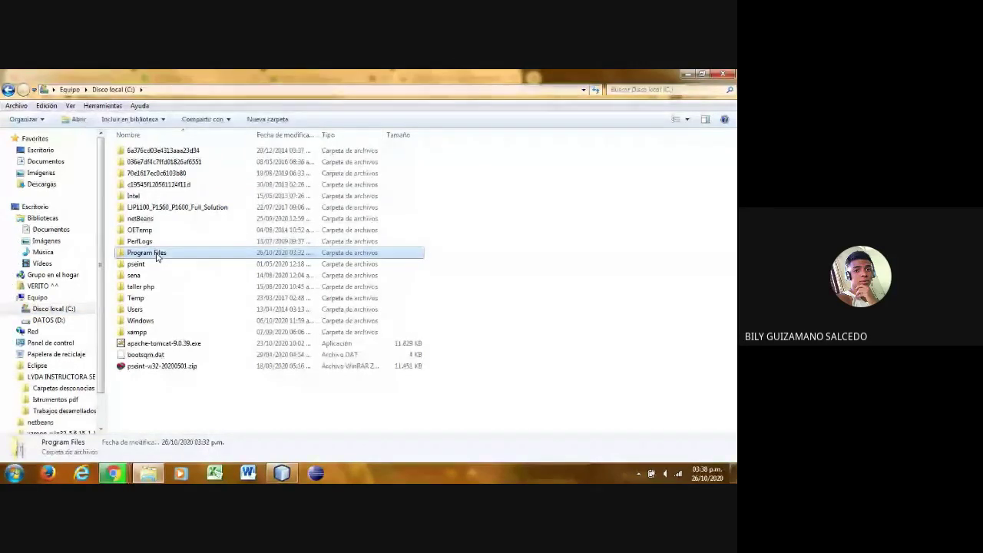
double_click(157, 254)
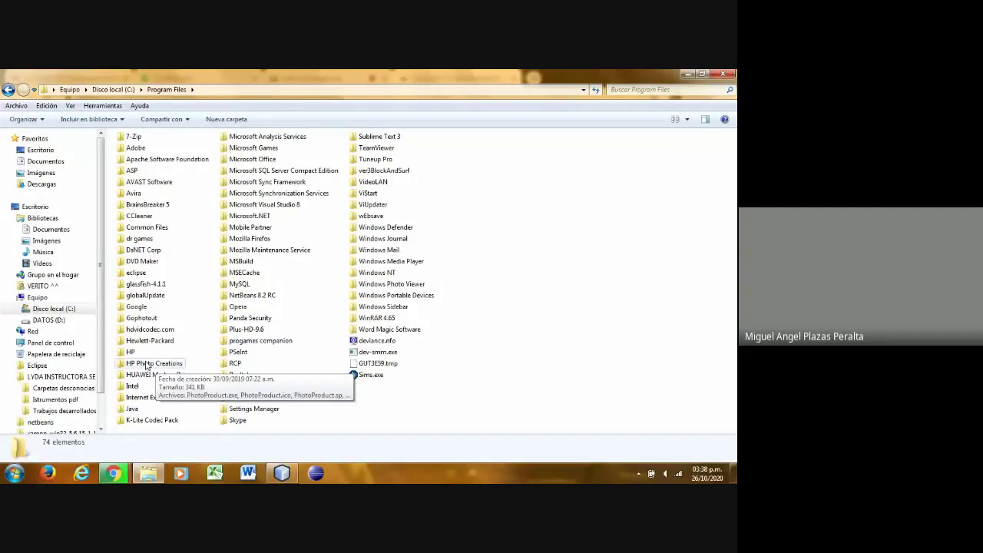
left_click(123, 272)
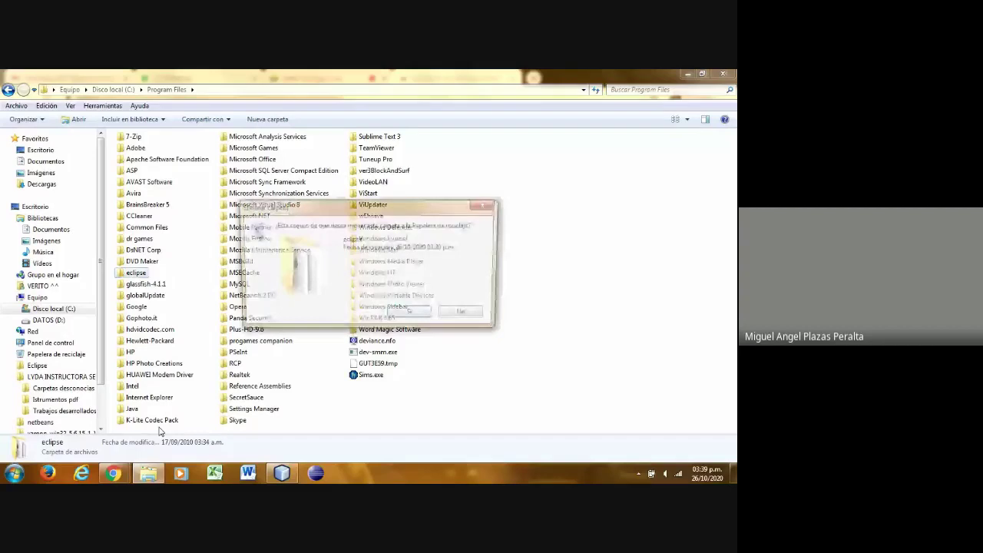
left_click(411, 312)
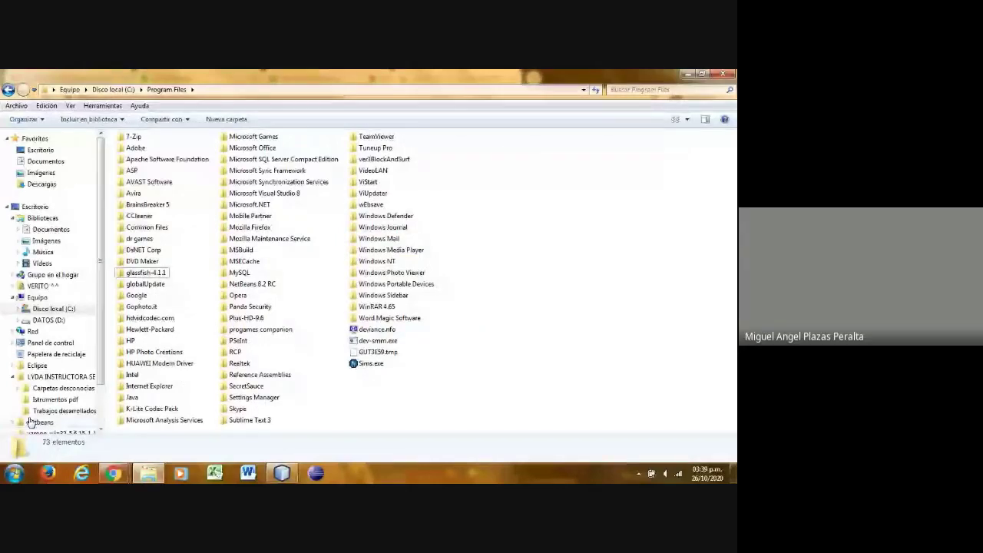
left_click(14, 473)
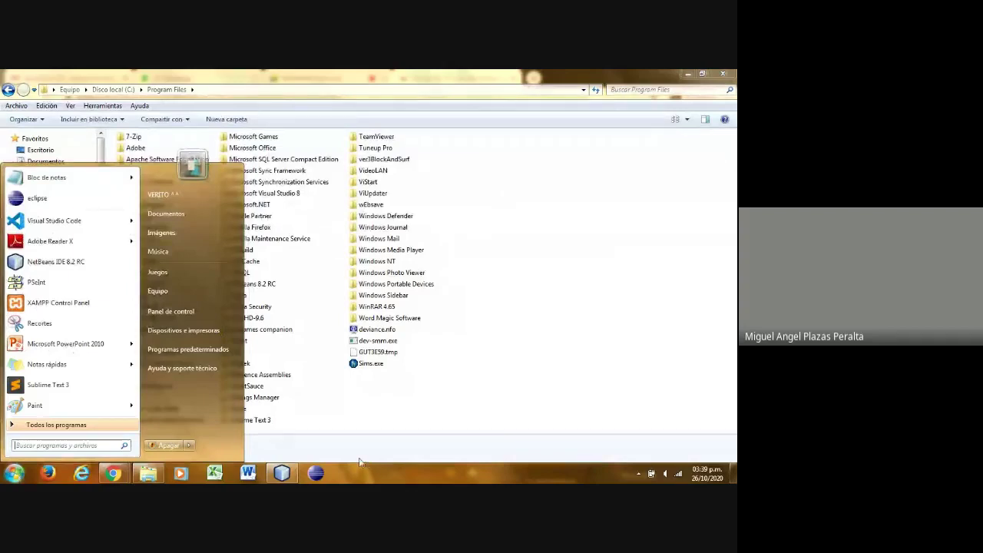
- Try launching Eclipse from the Start menu and dismiss the broken-shortcut warning
left_click(549, 388)
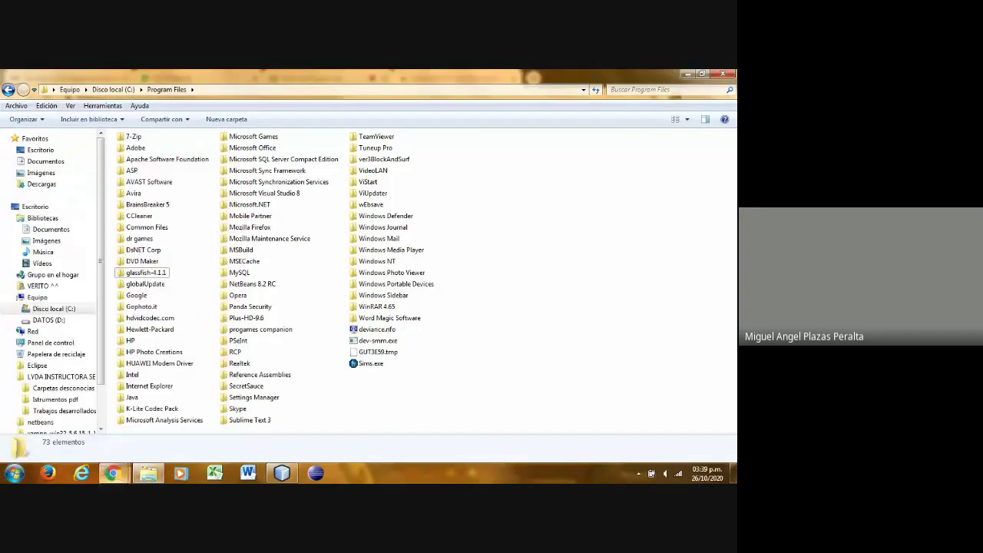
left_click(15, 473)
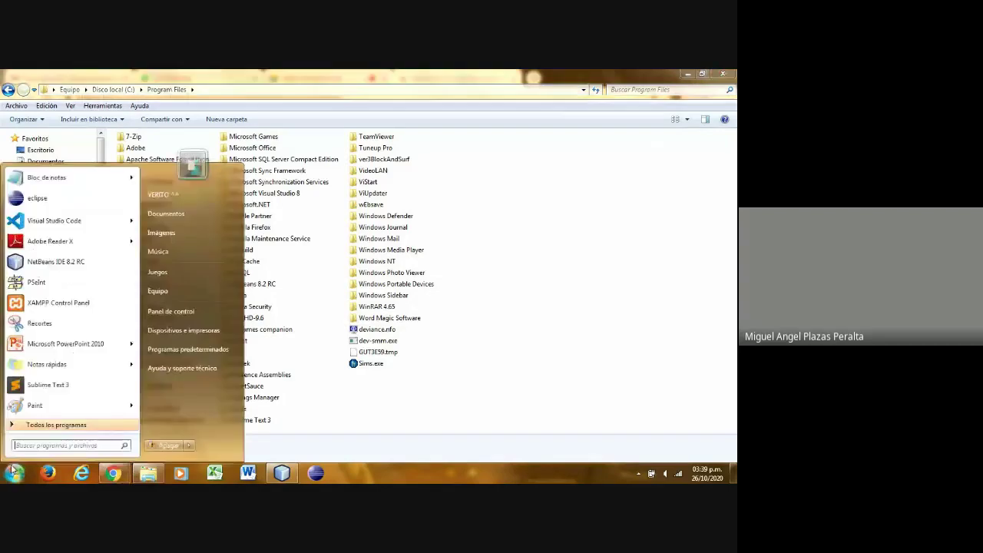
left_click(66, 201)
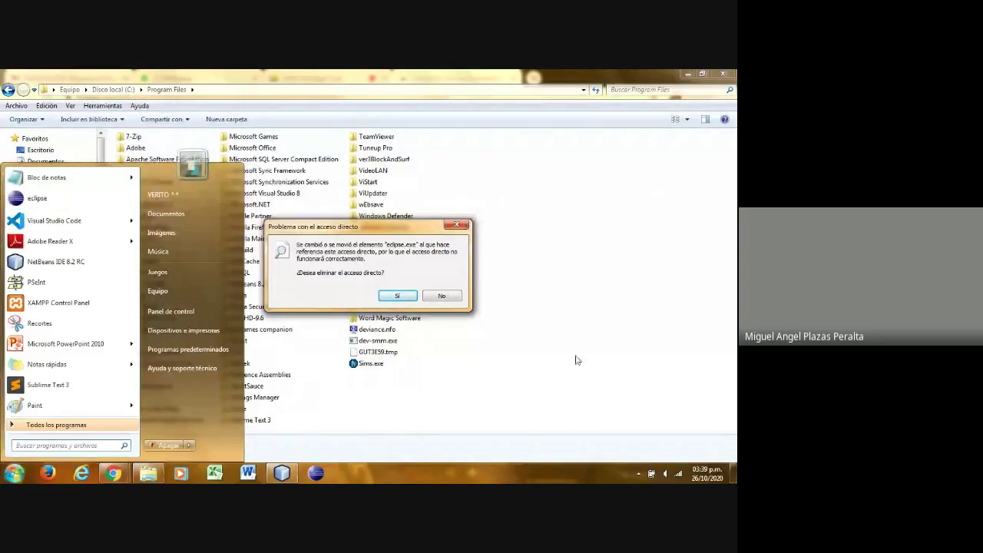
left_click(398, 297)
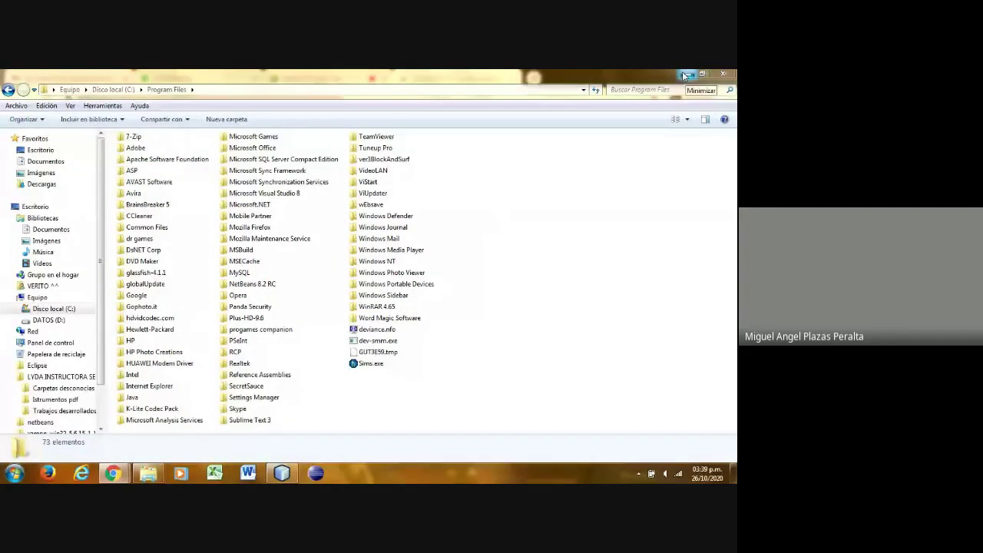
- Delete the broken Eclipse taskbar shortcut and minimize Explorer and Chrome to reveal the desktop
left_click(687, 77)
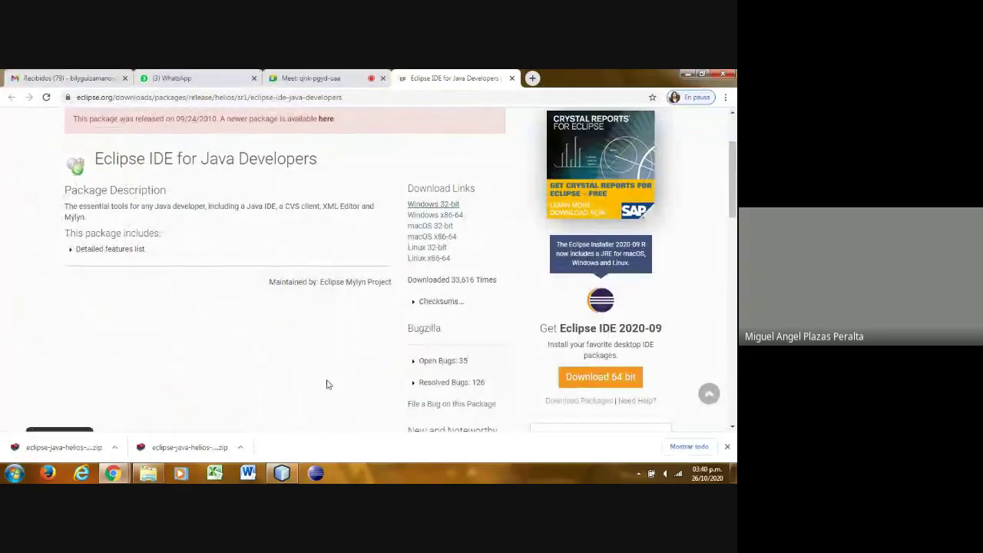
left_click(316, 473)
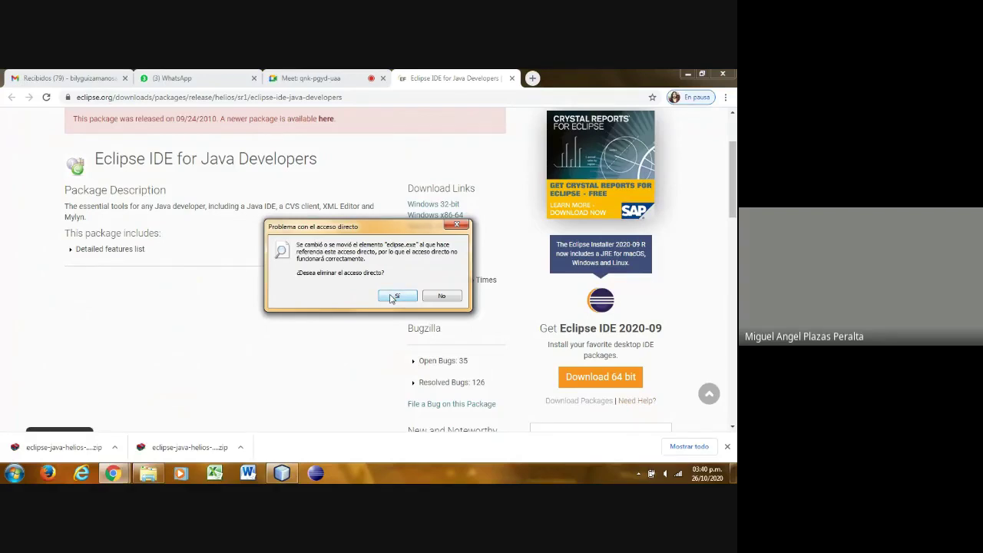
left_click(393, 297)
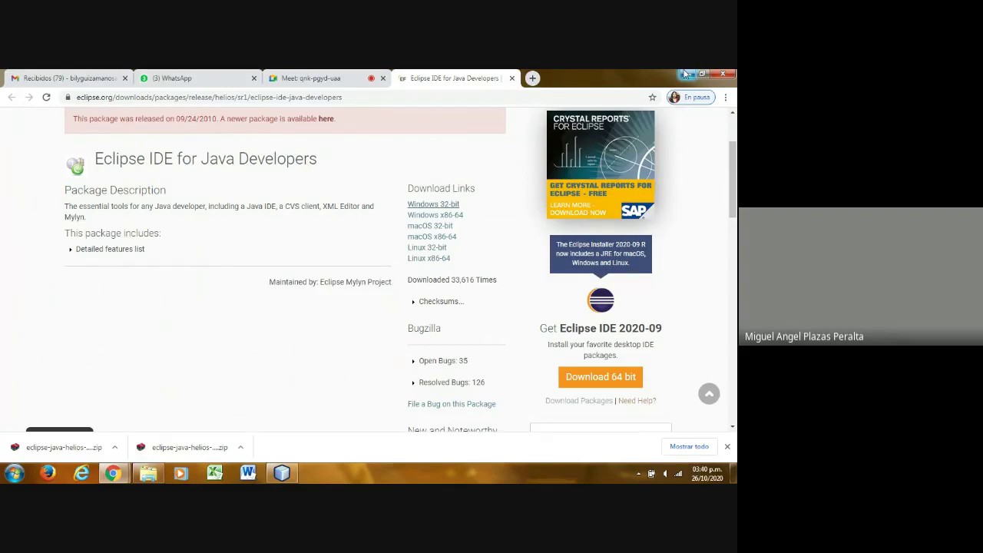
left_click(686, 74)
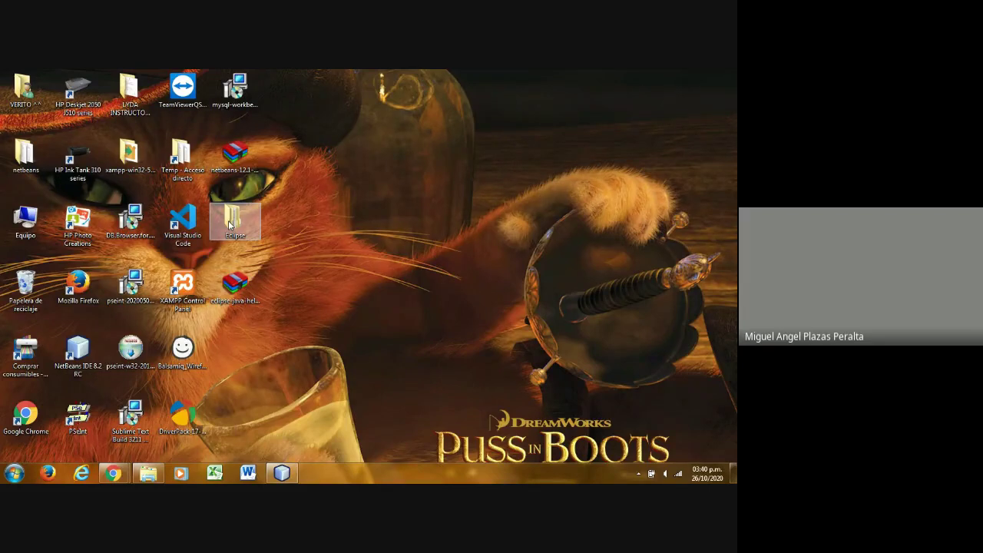
- Delete the old x86_64 Helios zip from the desktop Eclipse folder and move the new win32 zip in
double_click(229, 223)
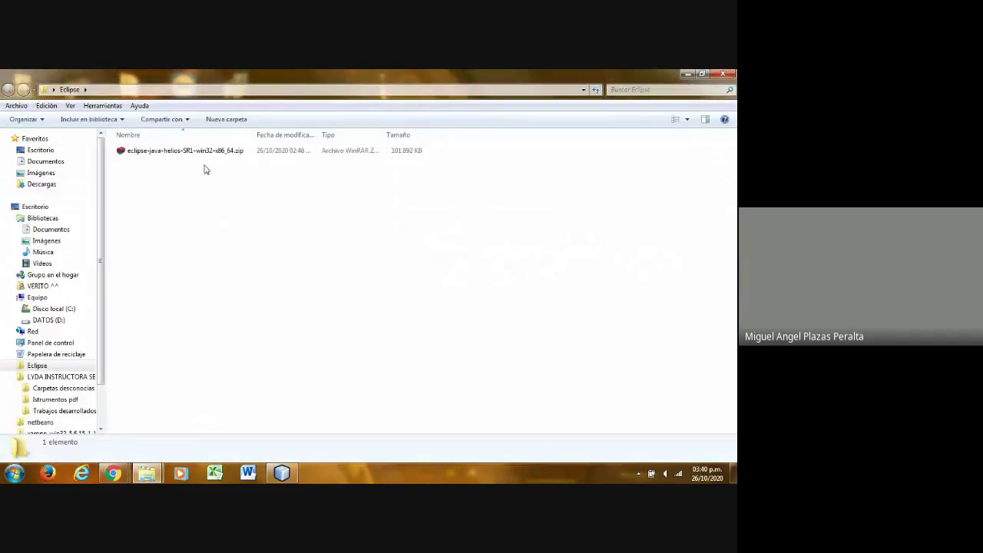
left_click(203, 153)
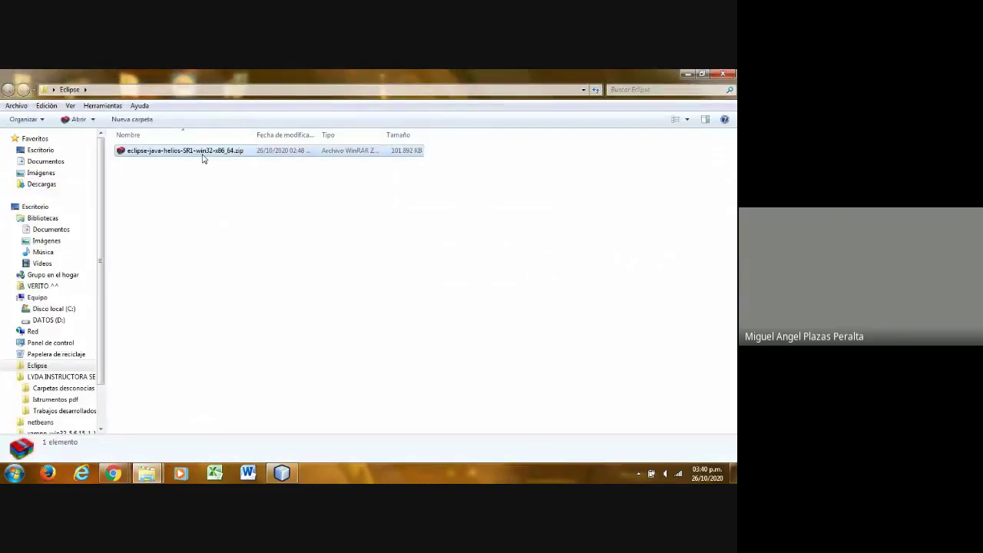
right_click(203, 159)
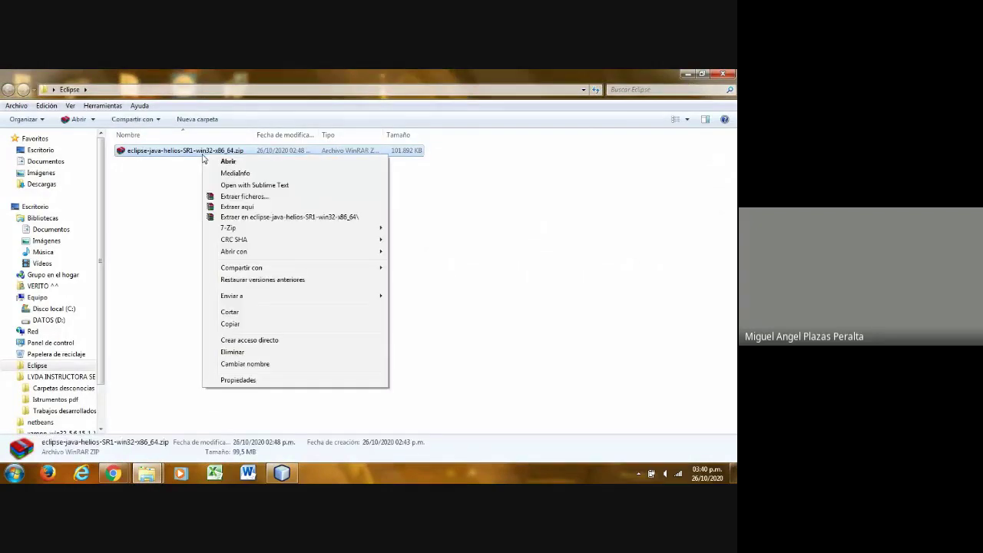
left_click(242, 355)
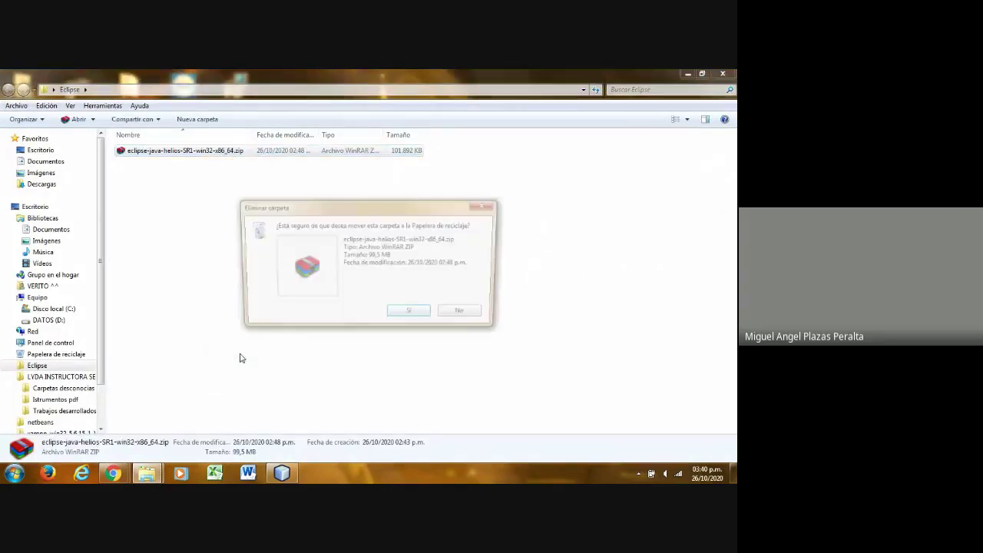
left_click(399, 316)
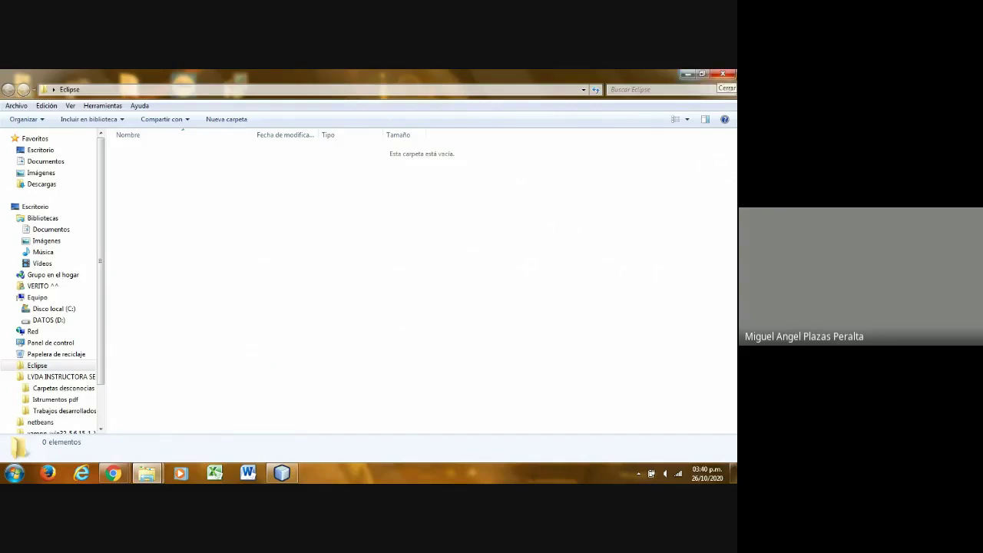
left_click(728, 75)
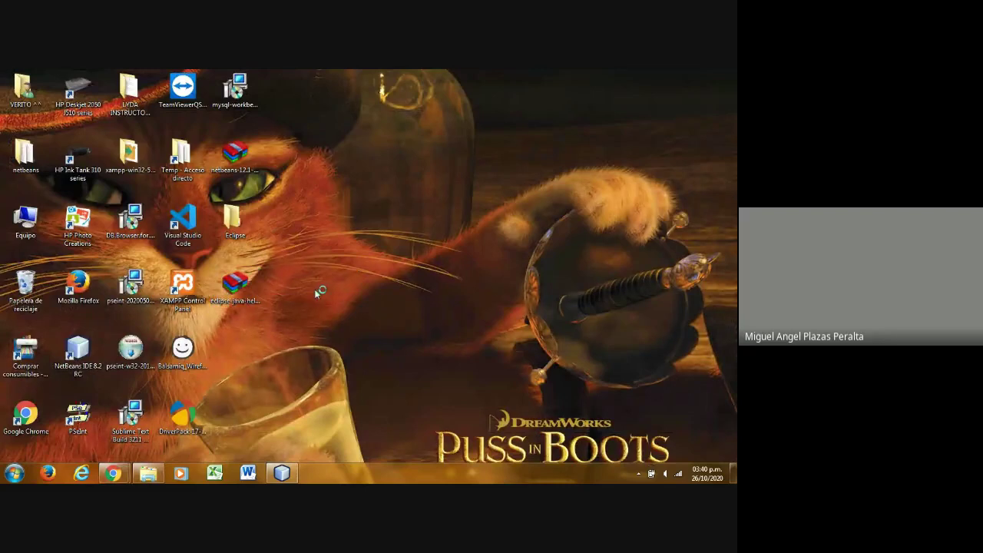
left_click_drag(236, 233, 233, 227)
double_click(234, 228)
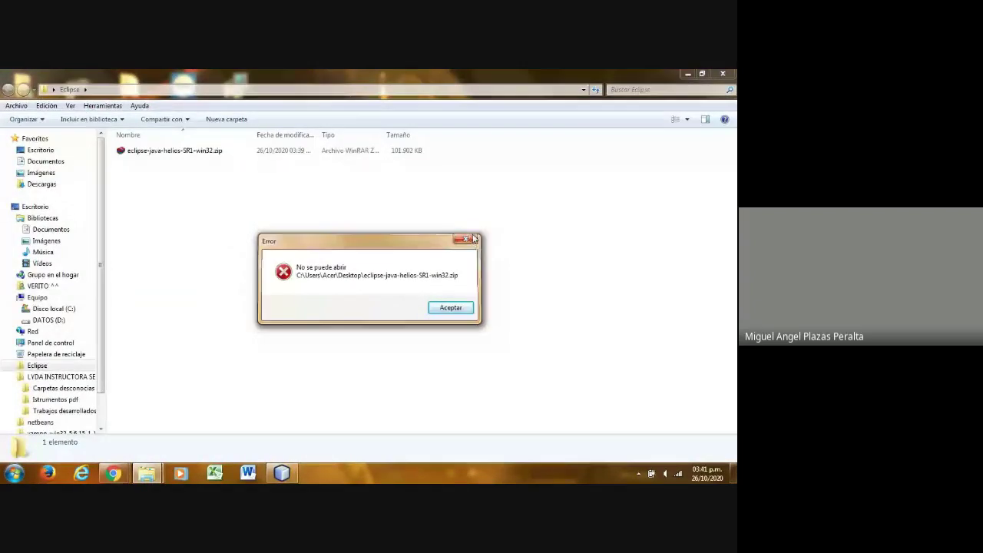
- Dismiss the error and extract eclipse-java-helios-SR1-win32.zip here with WinRAR
left_click(474, 239)
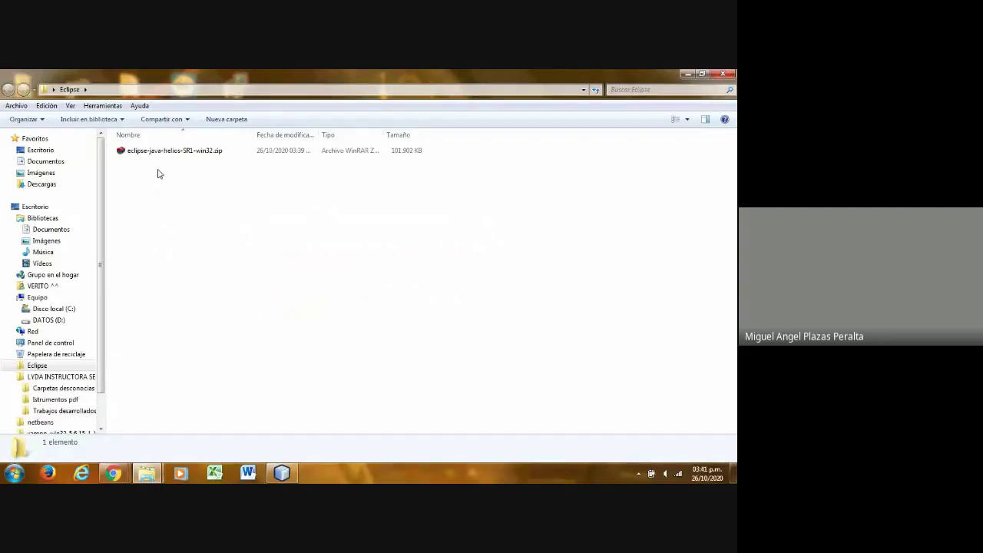
double_click(154, 151)
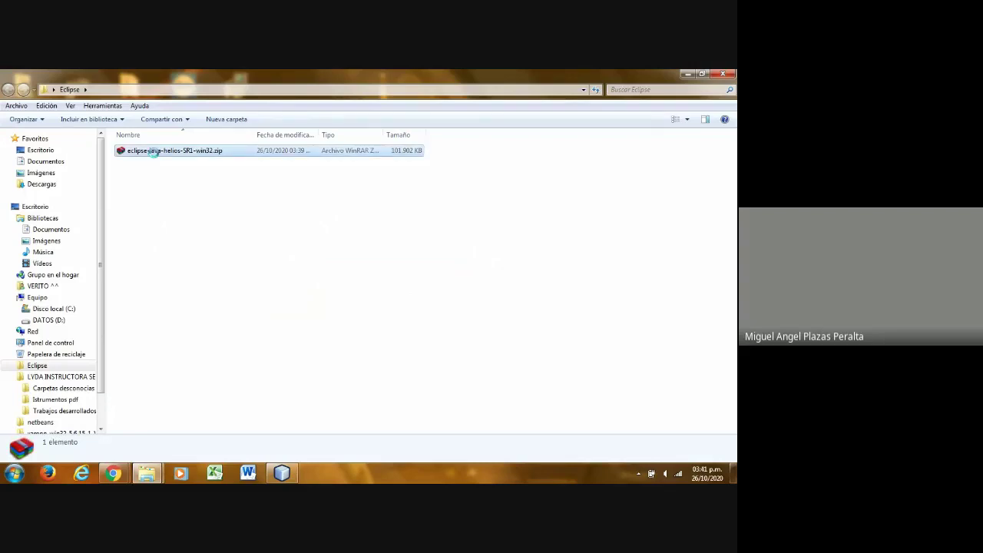
right_click(153, 151)
left_click(198, 208)
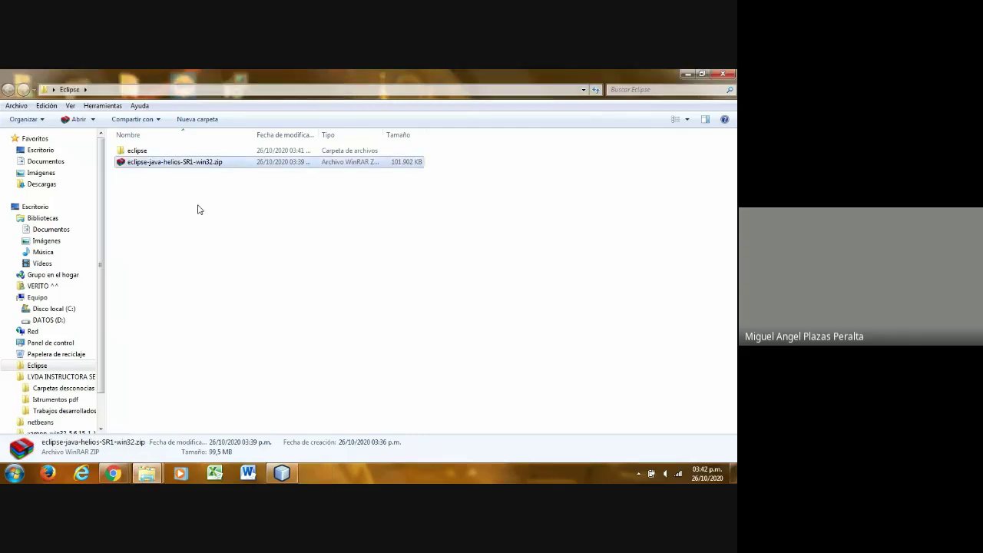
- Cut the extracted eclipse folder and navigate to the Disco local (C:) drive
right_click(154, 151)
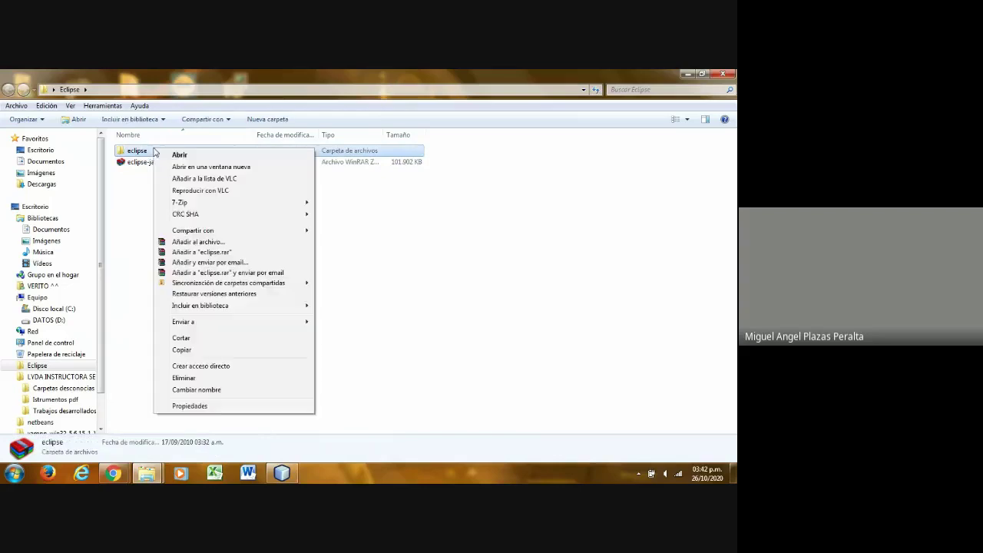
left_click(198, 338)
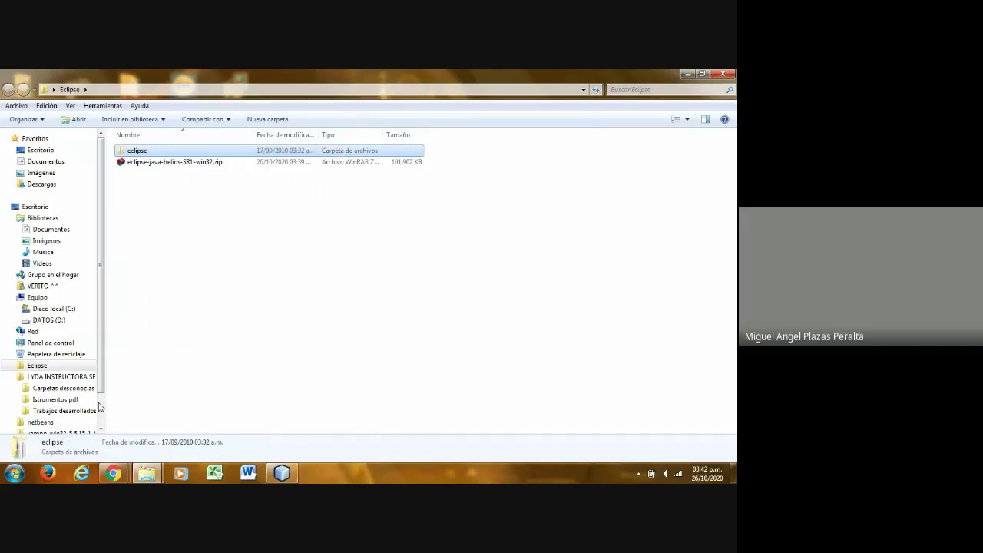
left_click(36, 310)
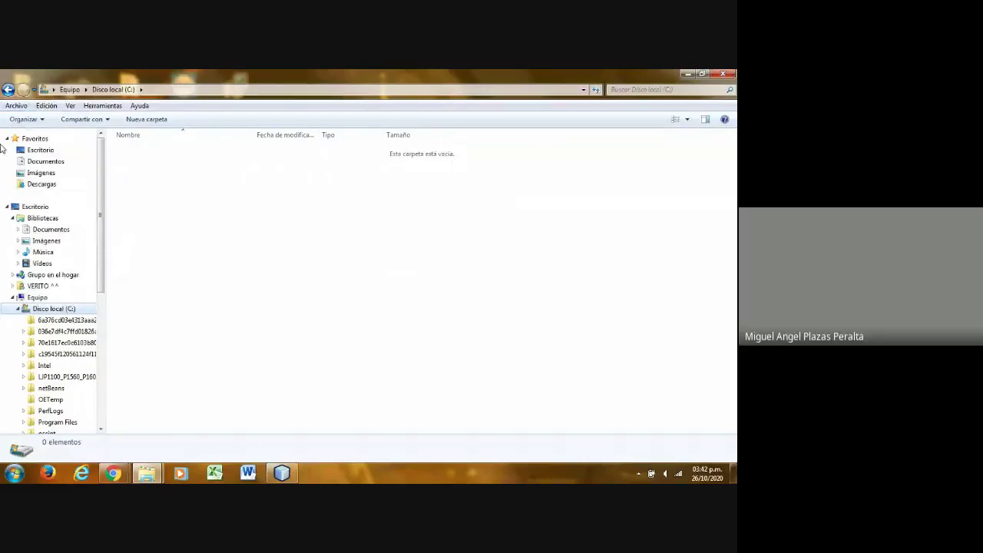
left_click(7, 90)
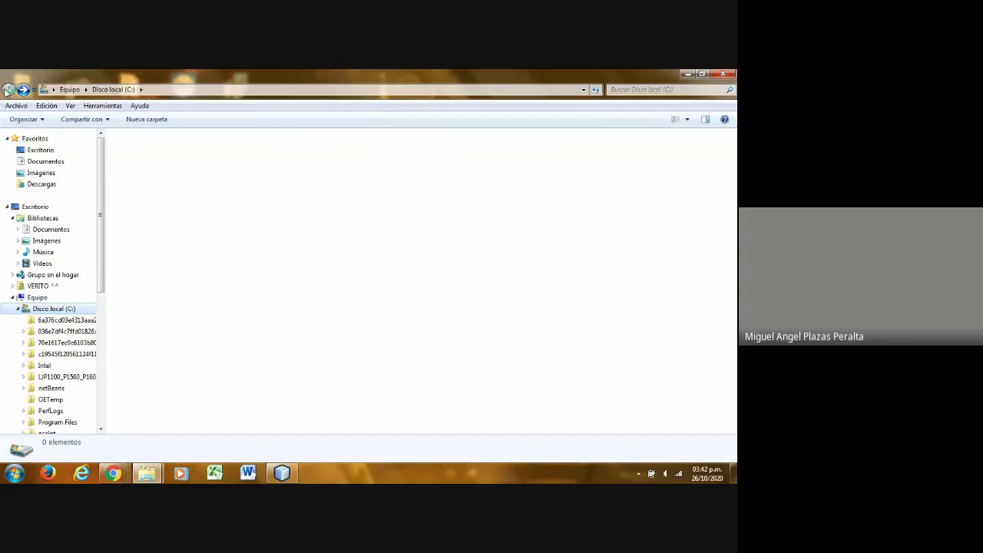
left_click(7, 90)
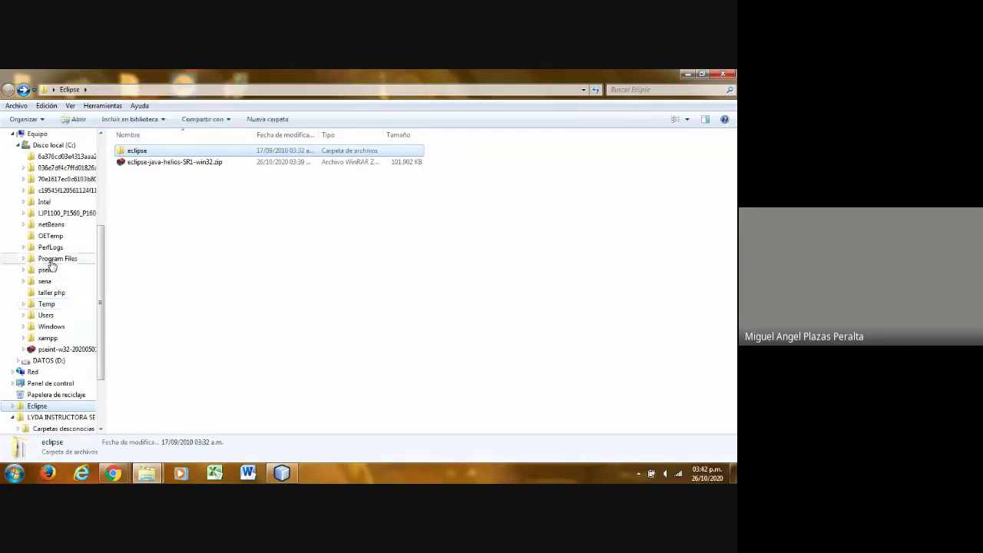
right_click(160, 152)
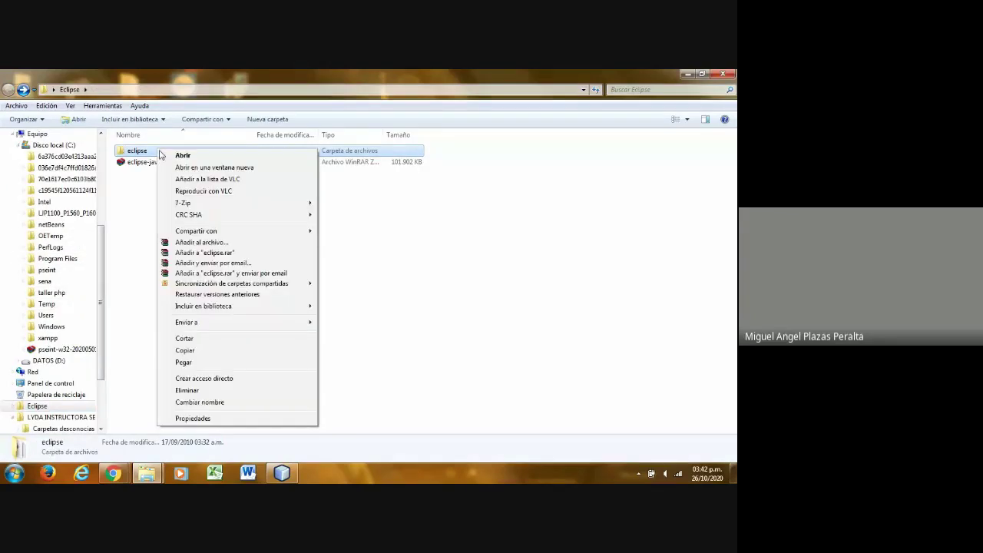
left_click(193, 339)
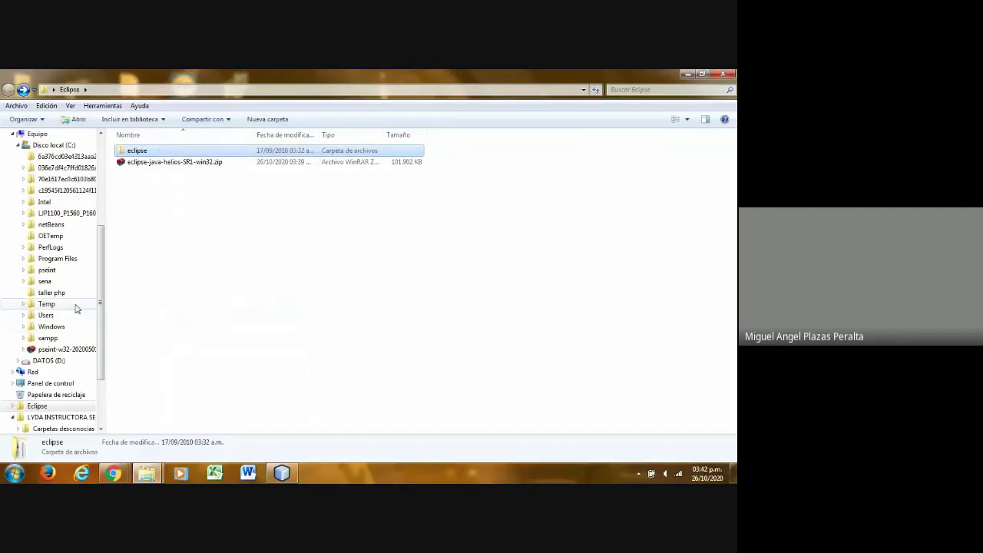
left_click(50, 145)
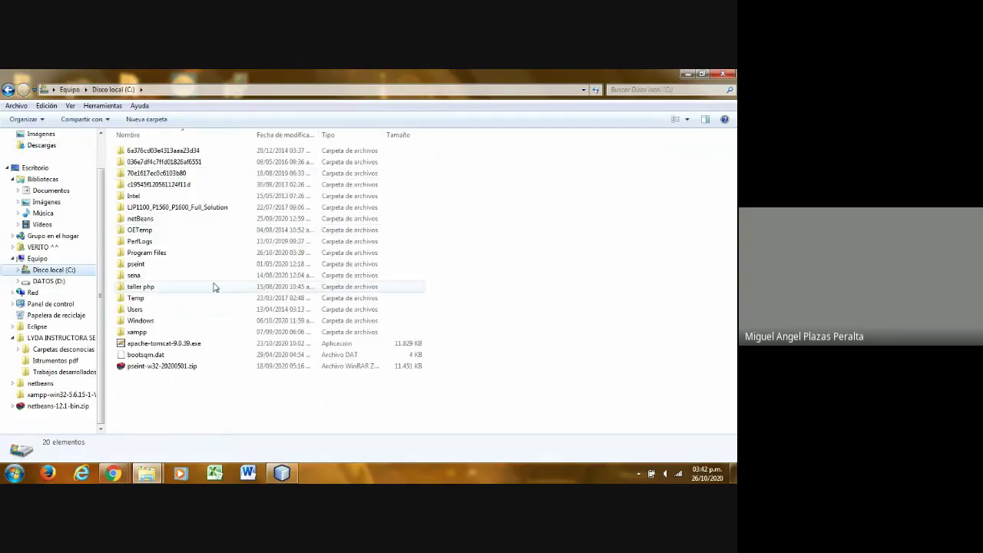
- Paste the cut eclipse folder into C:\Program Files
left_click(164, 253)
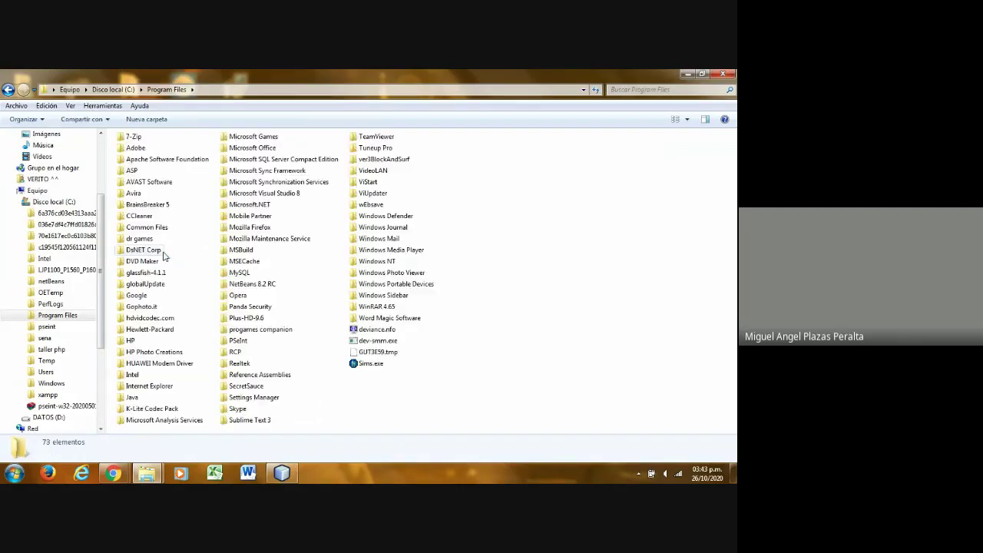
right_click(439, 376)
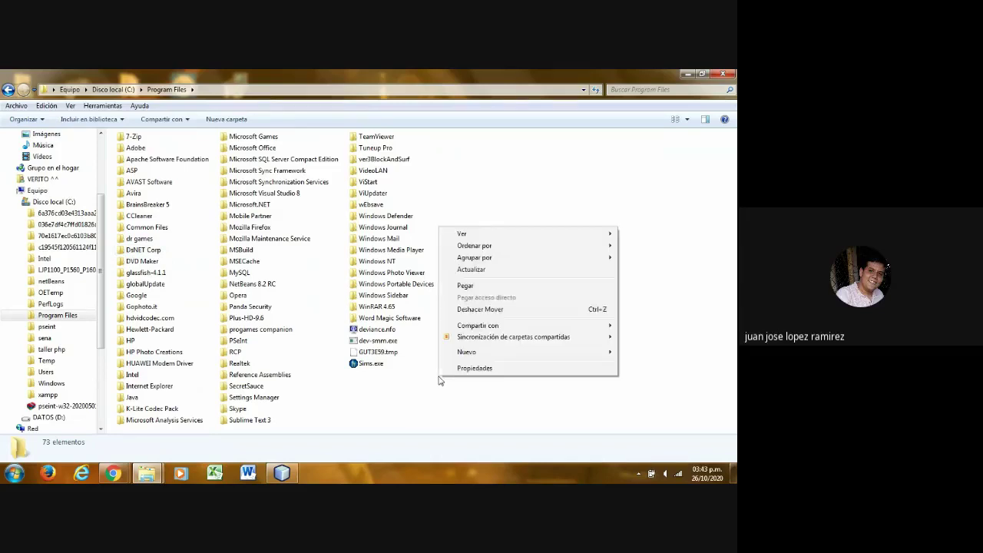
left_click(463, 285)
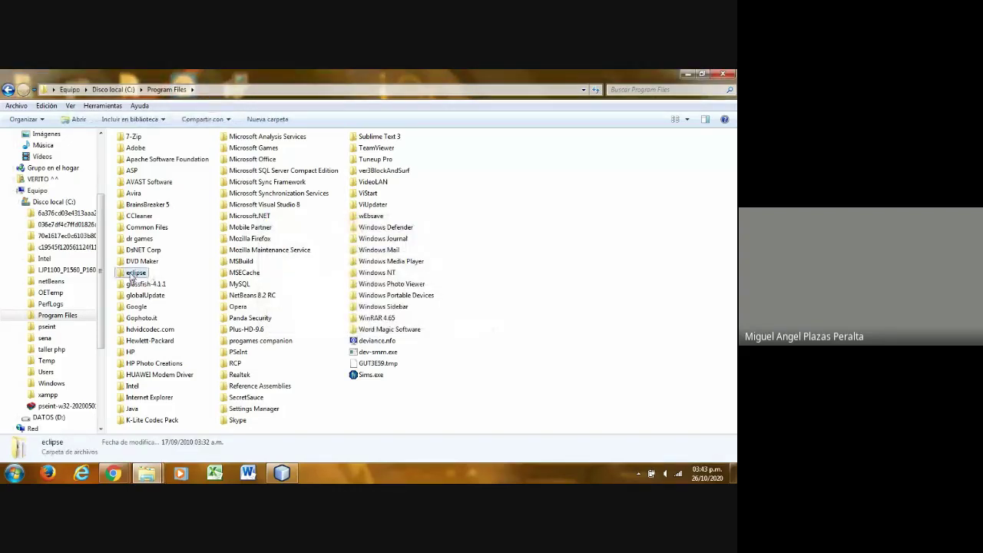
right_click(135, 274)
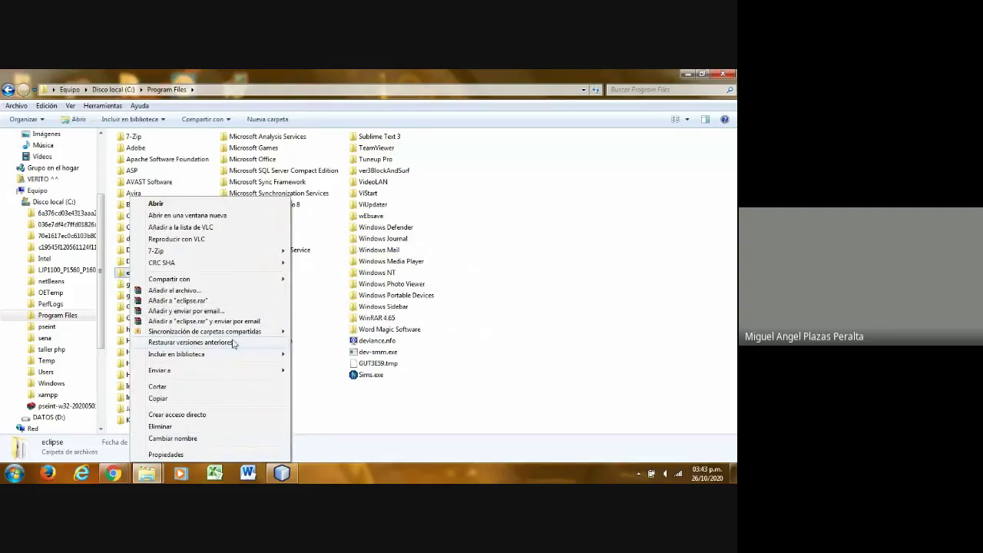
left_click(587, 321)
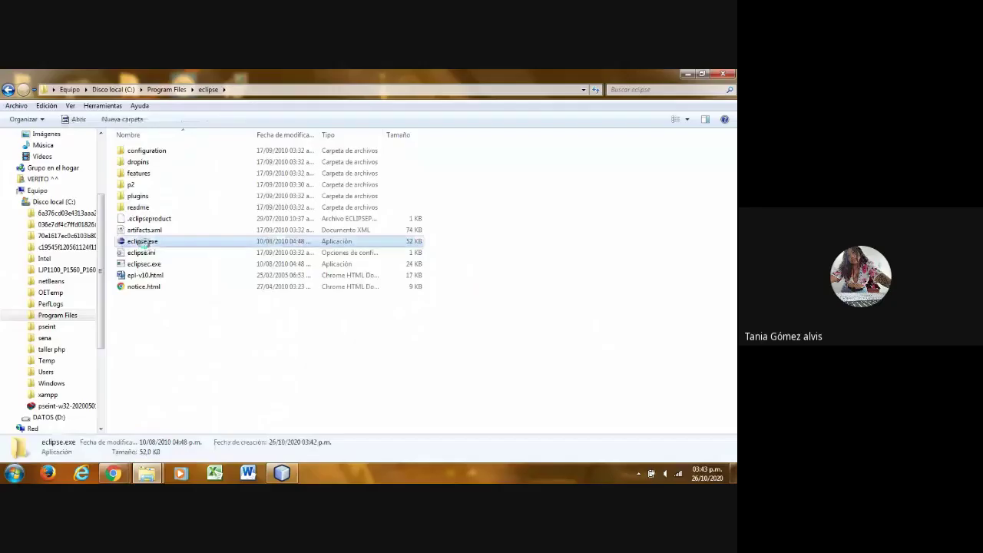
- Pin Program Files\eclipse\eclipse.exe to the taskbar and Start menu, then minimize Explorer
right_click(142, 242)
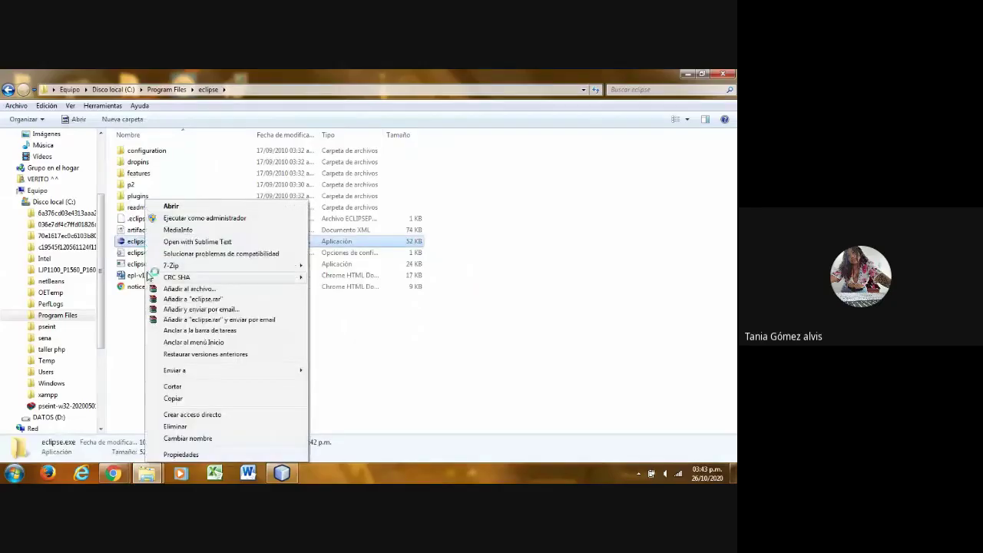
left_click(212, 342)
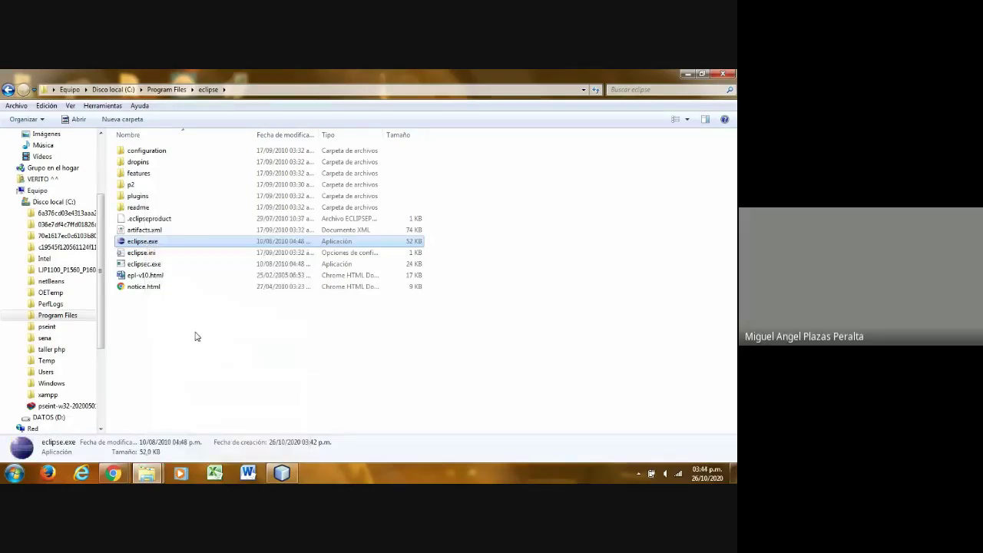
right_click(148, 244)
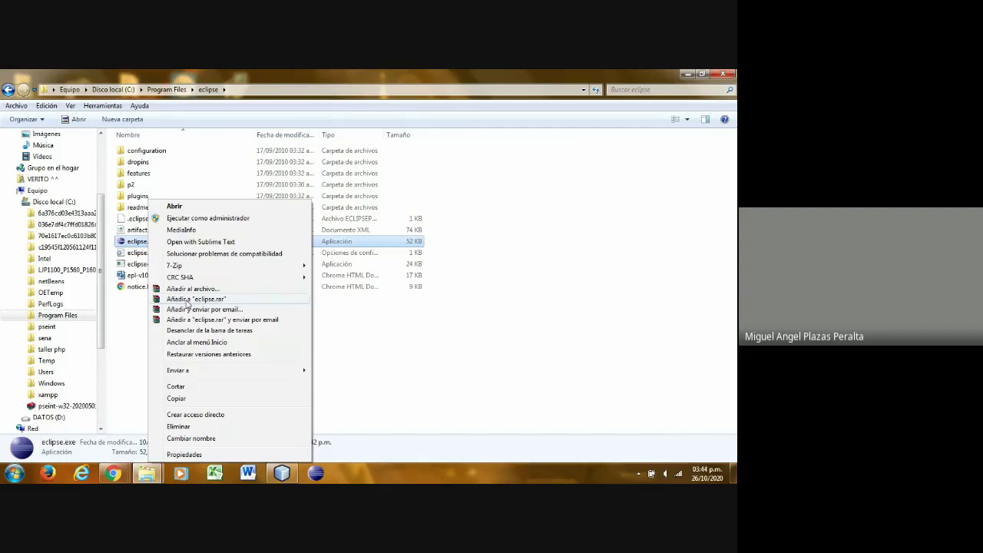
left_click(199, 343)
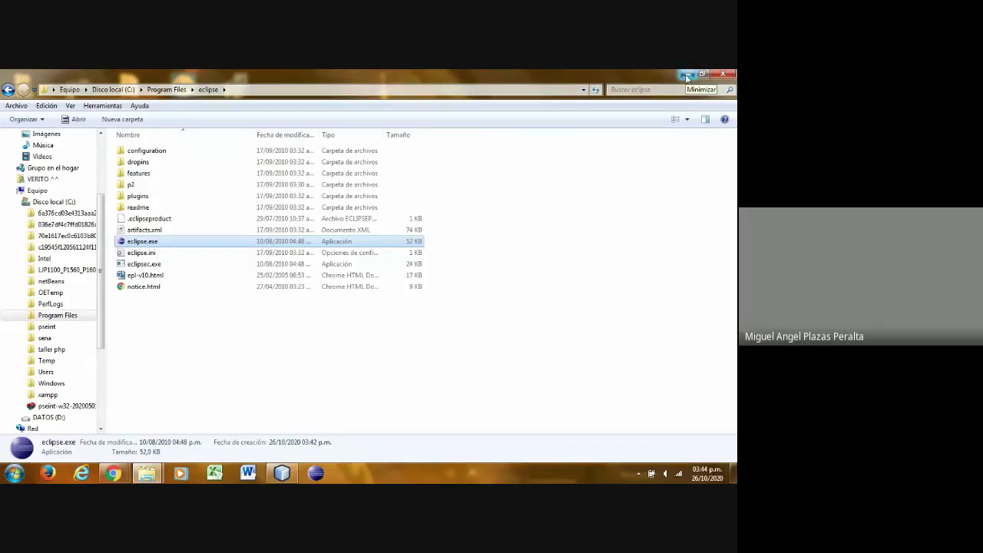
left_click(688, 75)
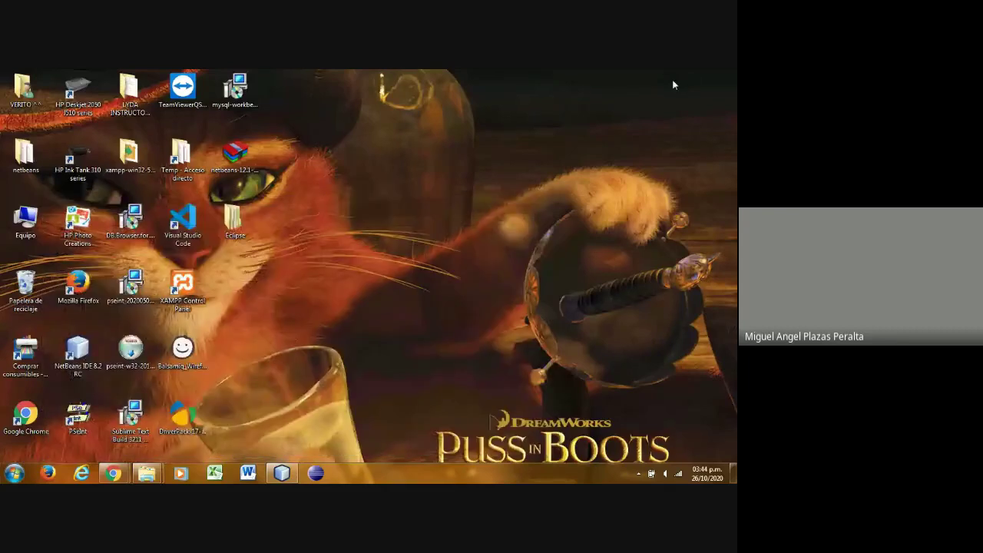
- Launch Eclipse from the Start menu to bring up the Workspace Launcher
key("super")
left_click(52, 198)
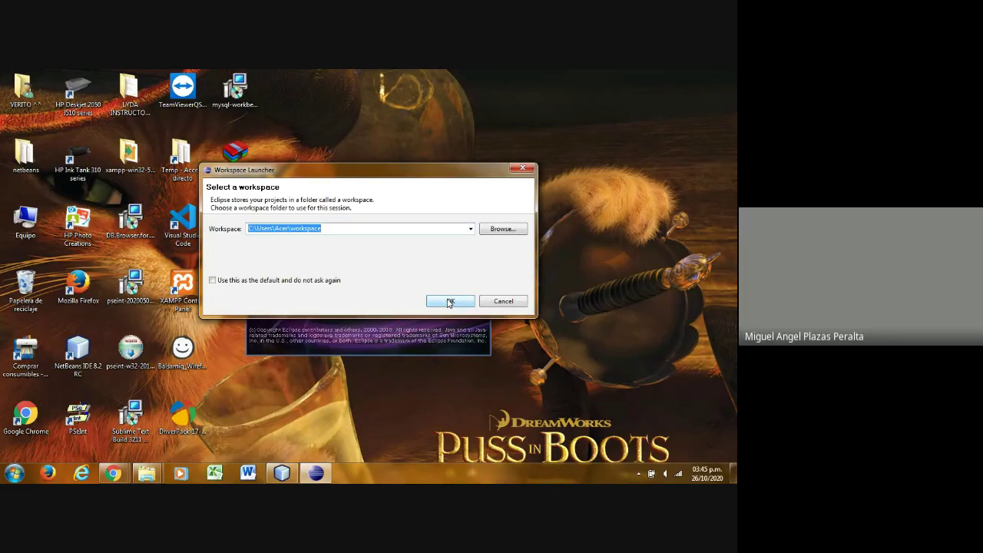
- Accept the default workspace folder, then close the Welcome page
left_click(450, 301)
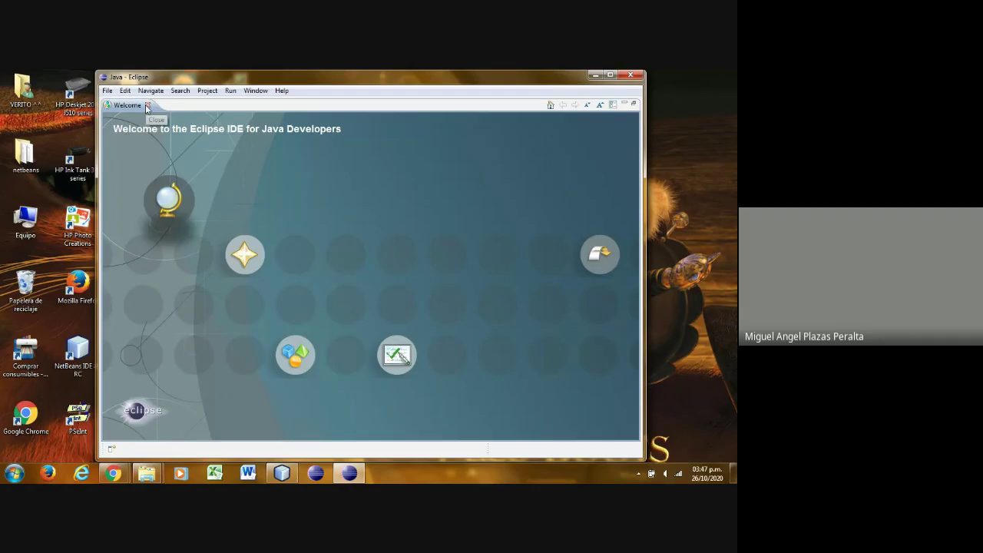
left_click(146, 106)
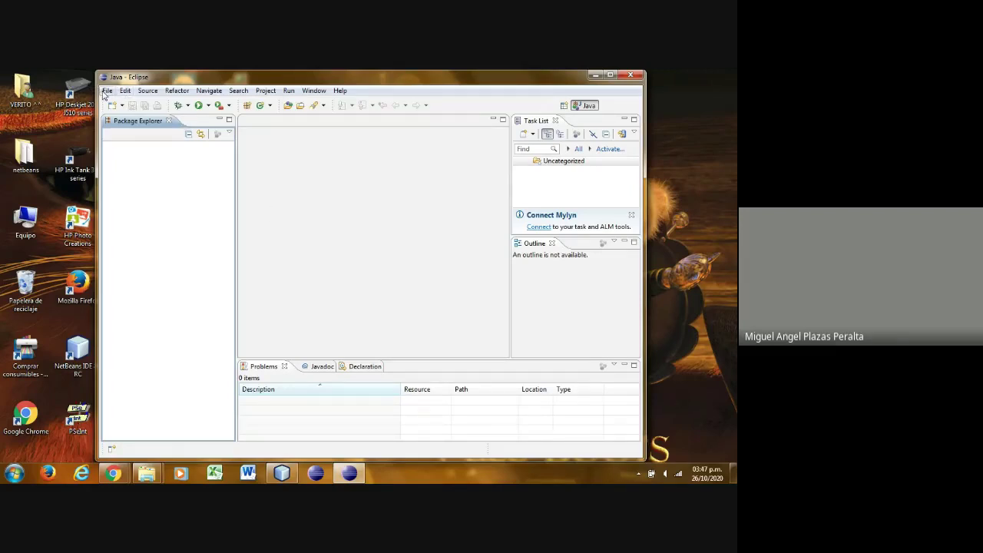
- Open the Window menu in the menu bar
left_click(315, 92)
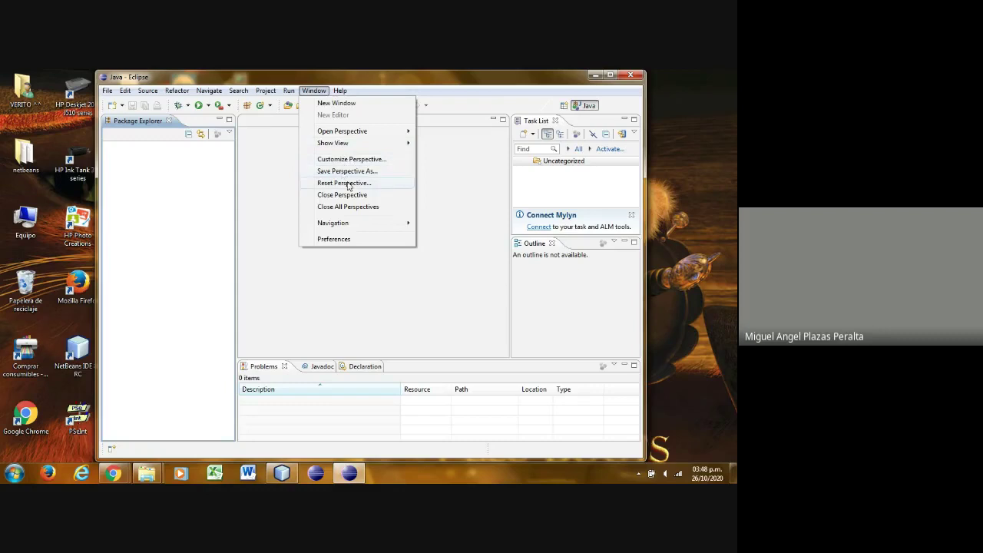
- Open Window > Preferences and select General > Appearance
left_click(342, 240)
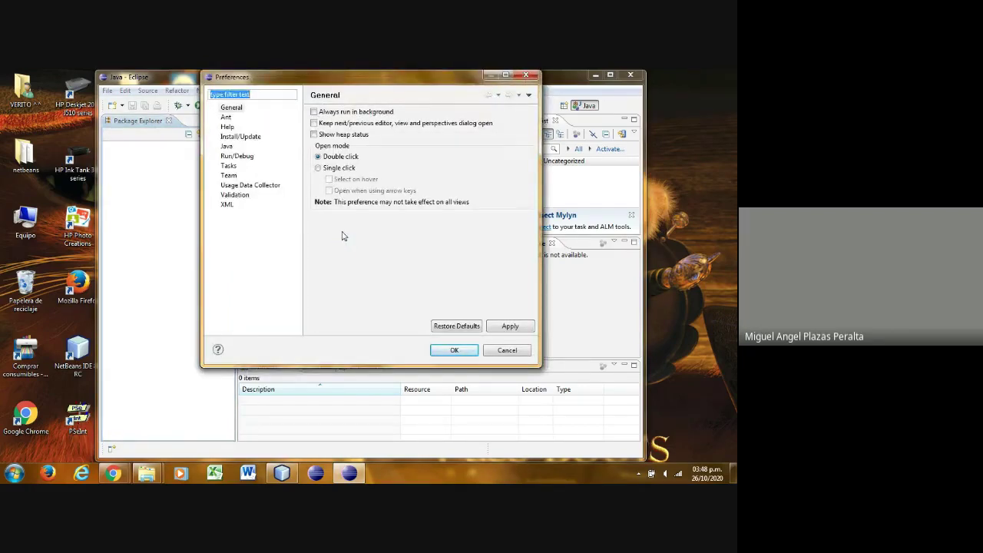
left_click(233, 109)
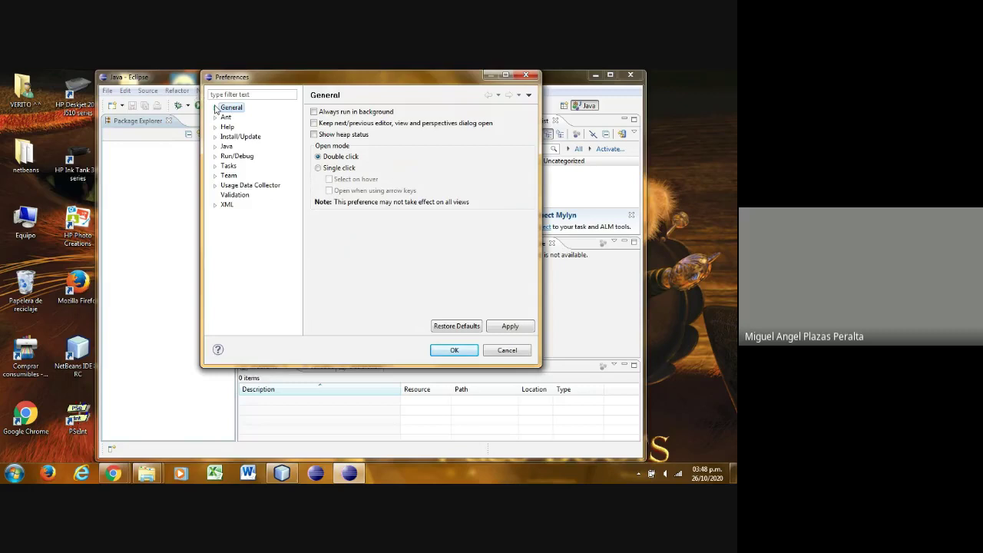
left_click(215, 109)
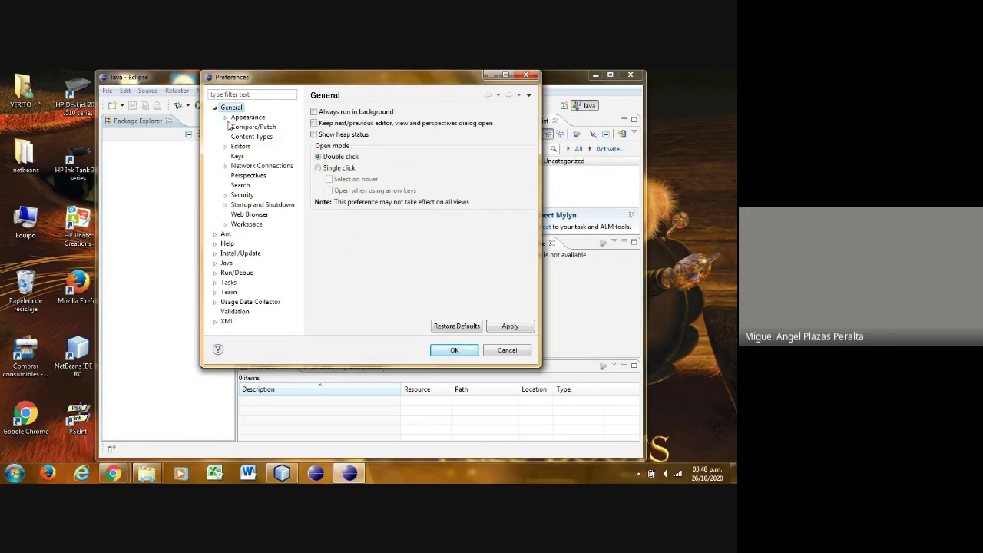
left_click(237, 116)
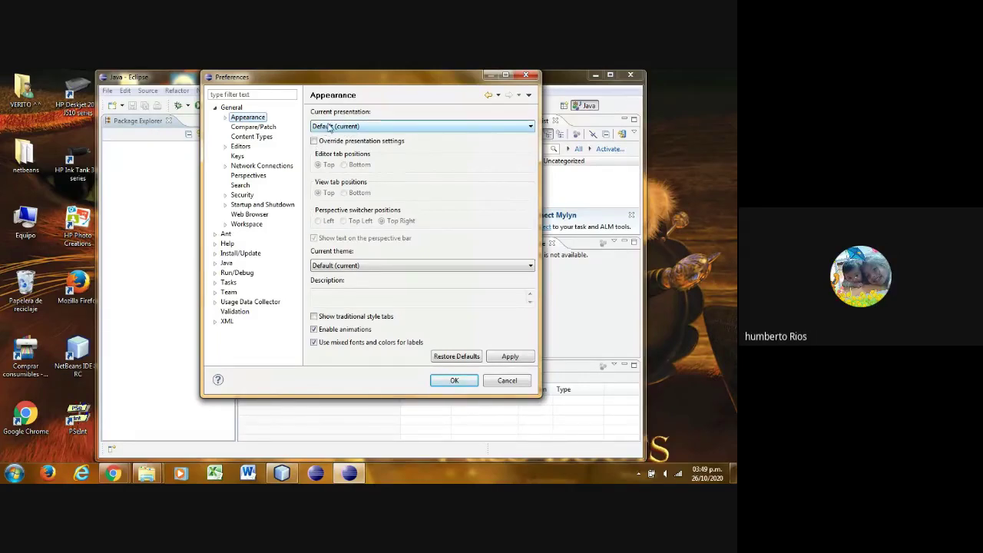
- Keep Default as both presentation and theme, and cancel the Preferences dialog
left_click(529, 126)
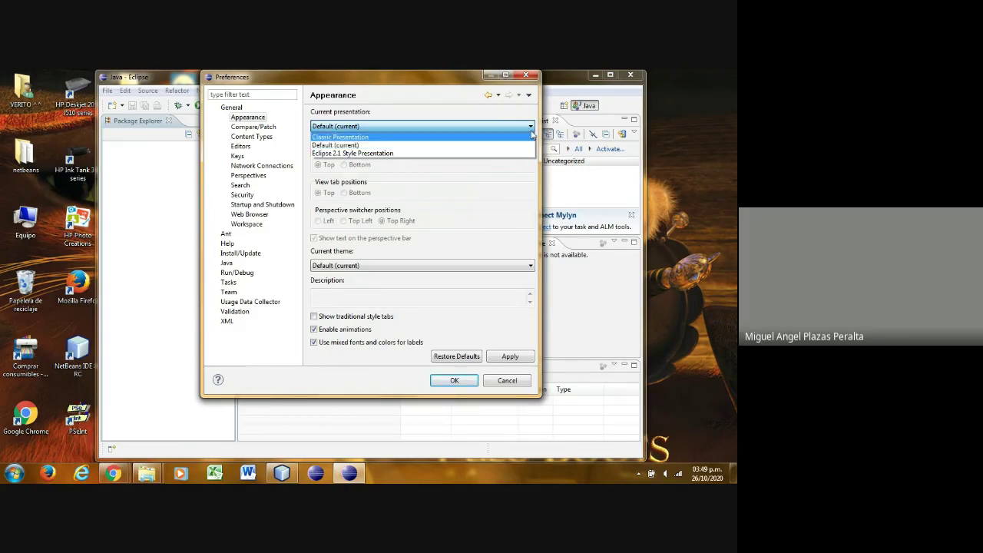
left_click(532, 128)
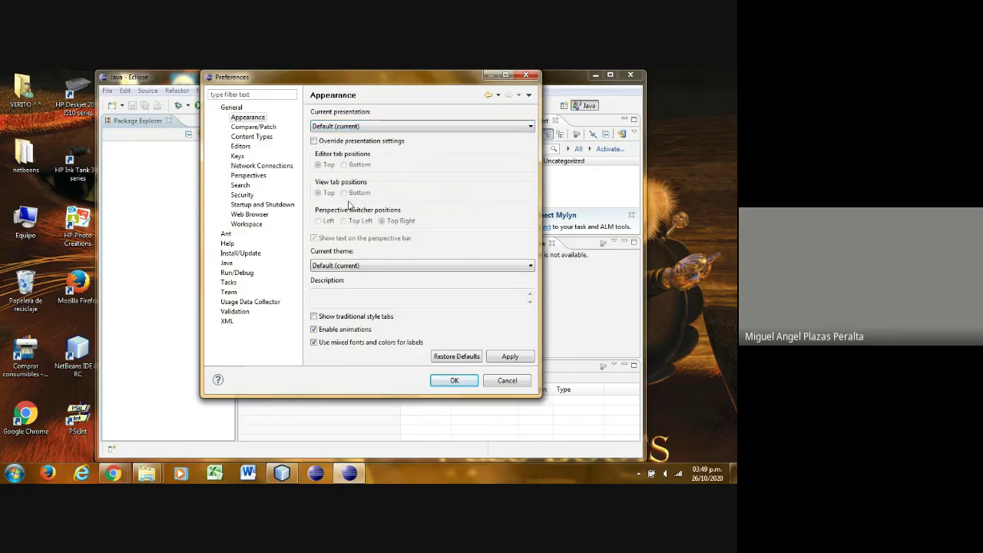
left_click(531, 268)
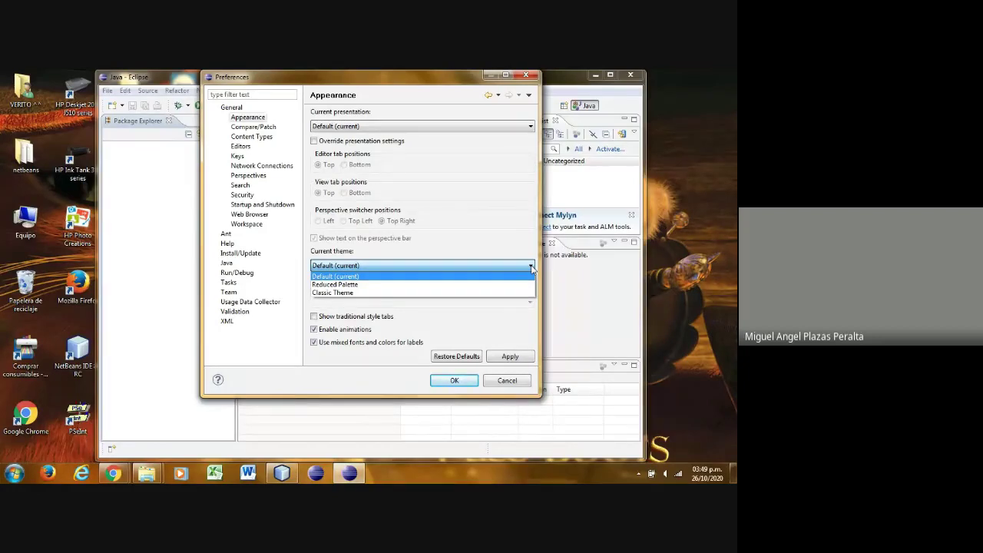
left_click(530, 265)
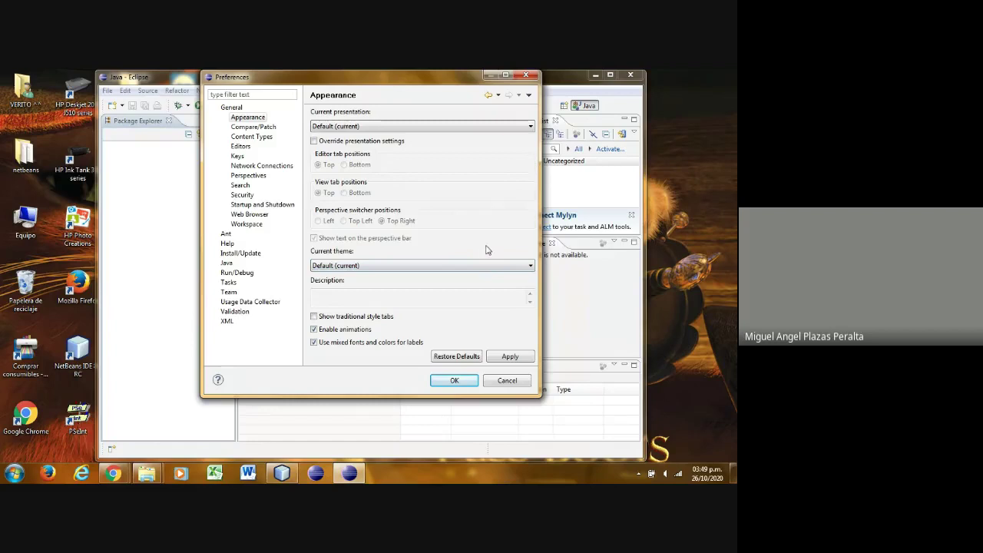
left_click(507, 380)
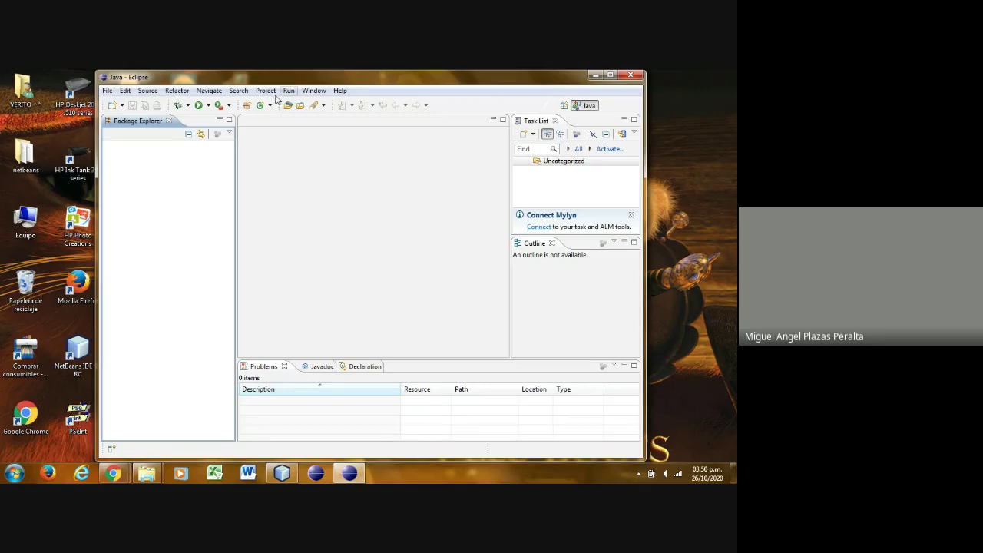
- Open Help > Eclipse Marketplace and continue with the Eclipse Marketplace catalog
left_click(340, 90)
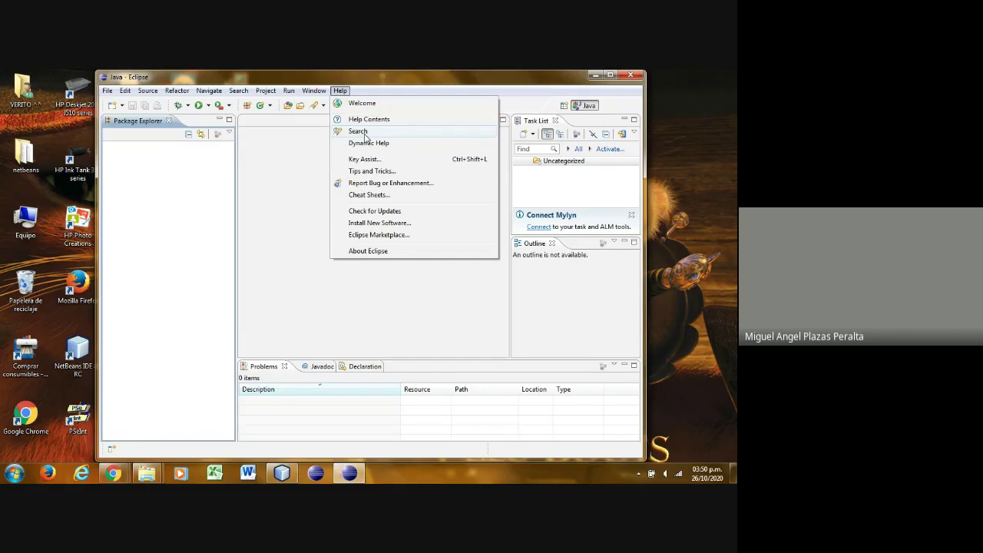
left_click(388, 235)
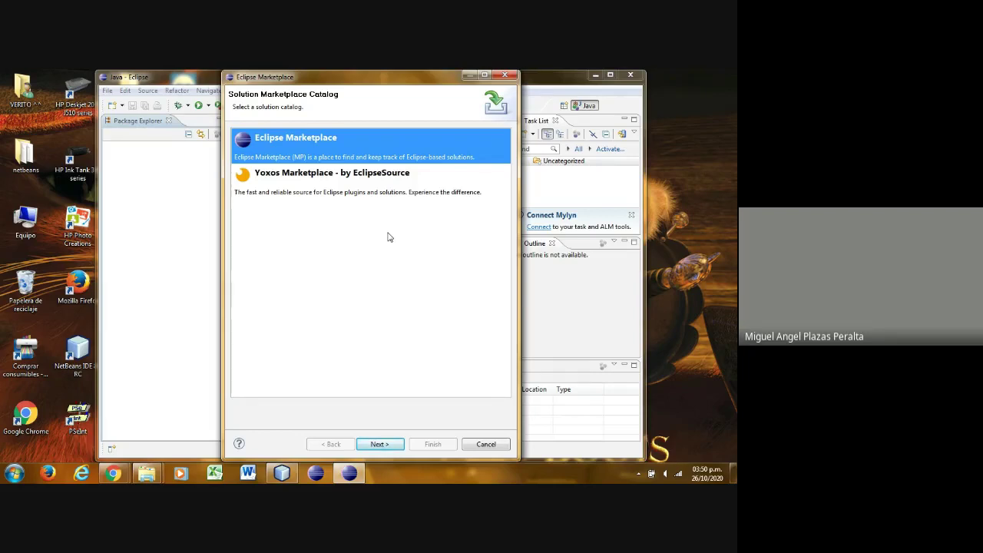
left_click(383, 444)
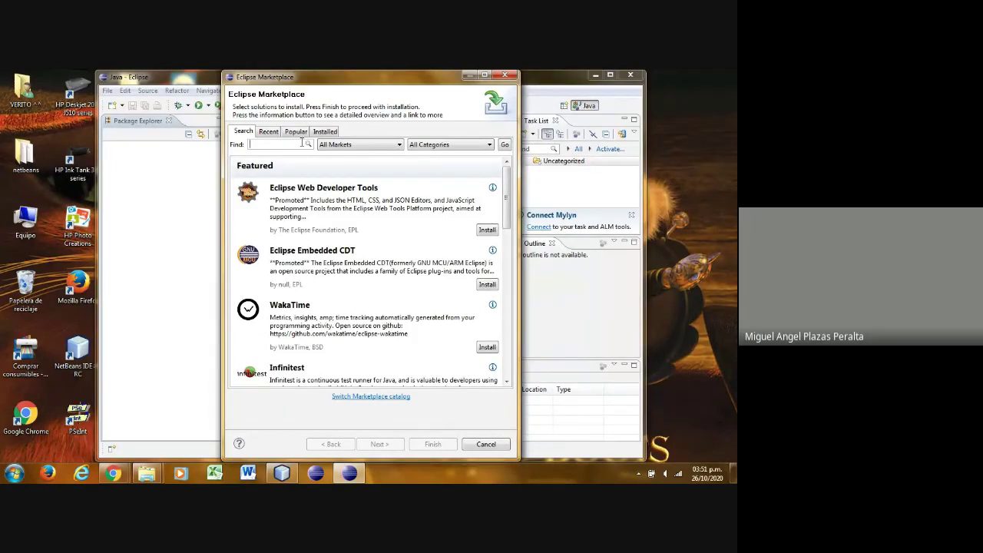
- Search the Marketplace for 'dark'
type("dark")
left_click(302, 146)
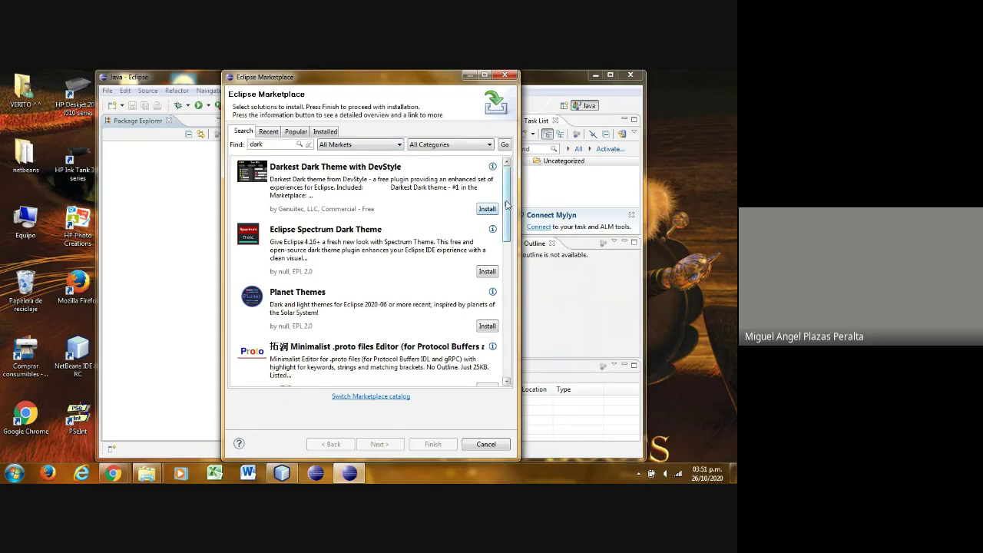
- Install Darkest Dark Theme with DevStyle from the 'dark' search results
left_click_drag(507, 205, 507, 245)
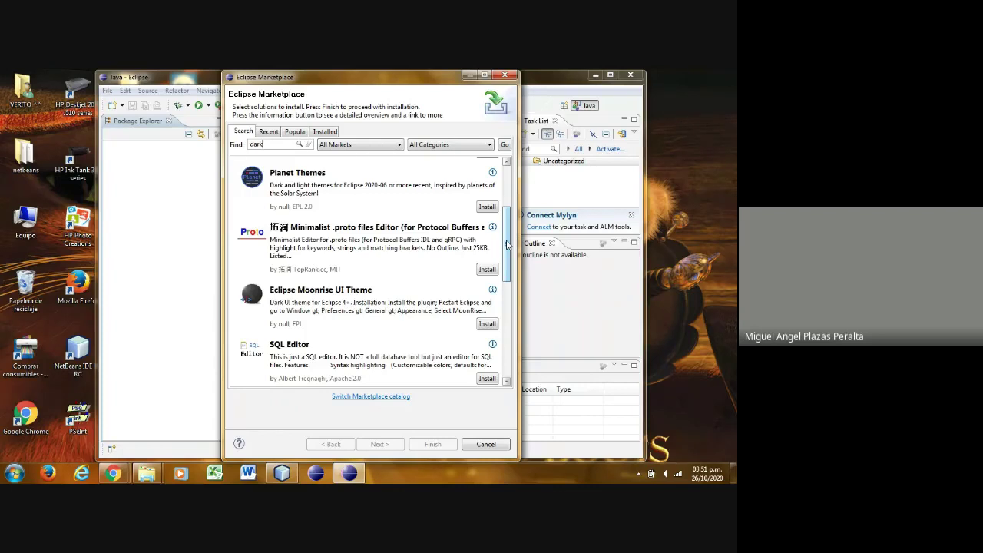
left_click_drag(507, 245, 509, 347)
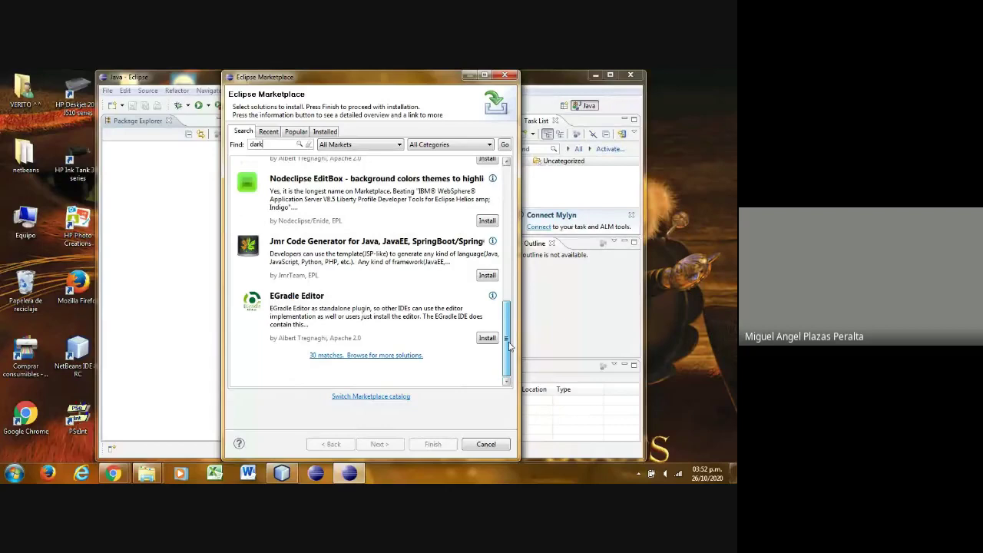
scroll(508, 345, "up", 3)
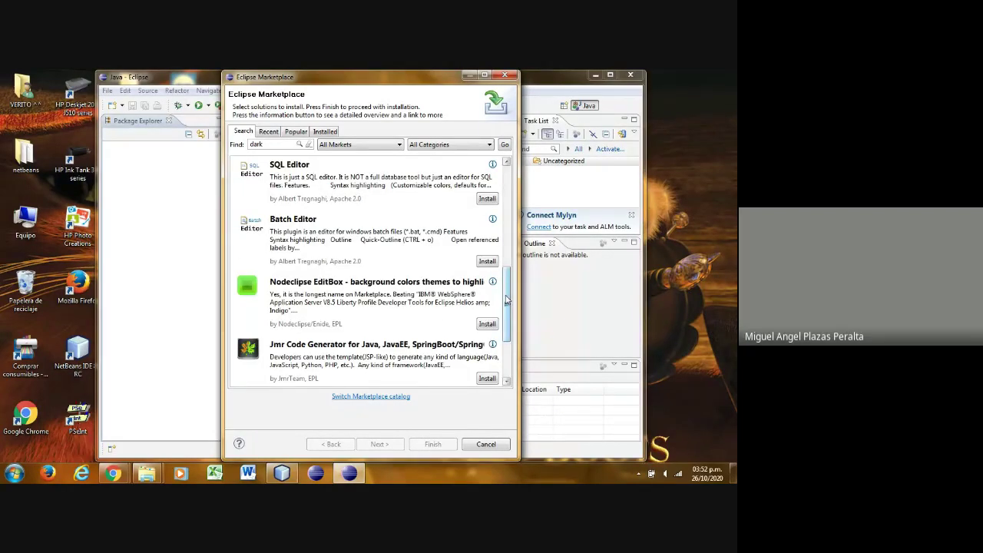
scroll(507, 300, "up", 5)
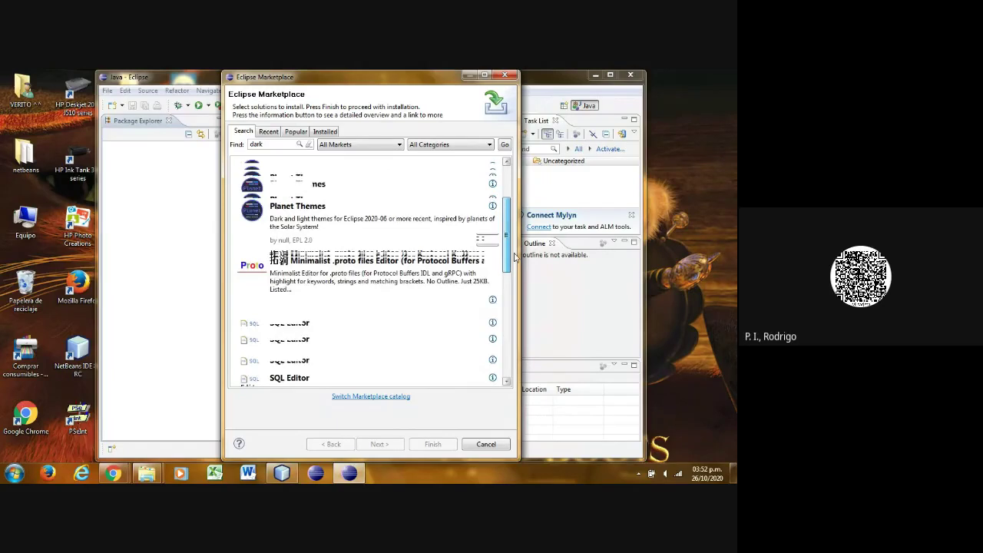
scroll(506, 178, "up", 3)
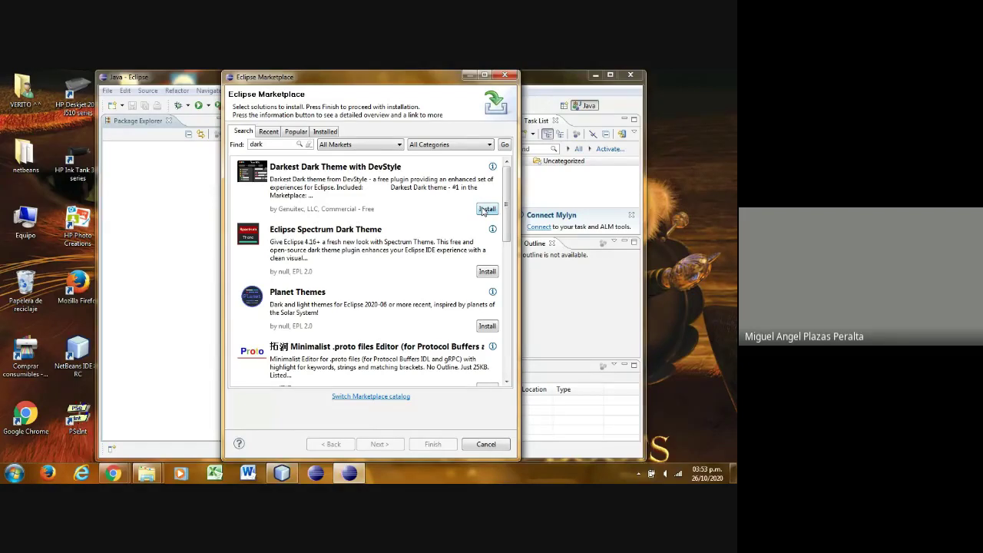
left_click(485, 210)
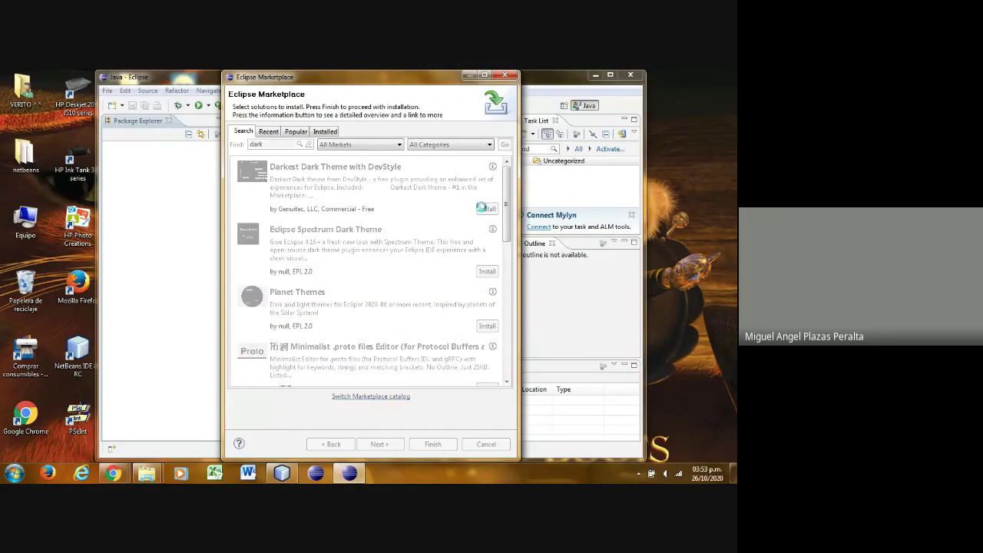
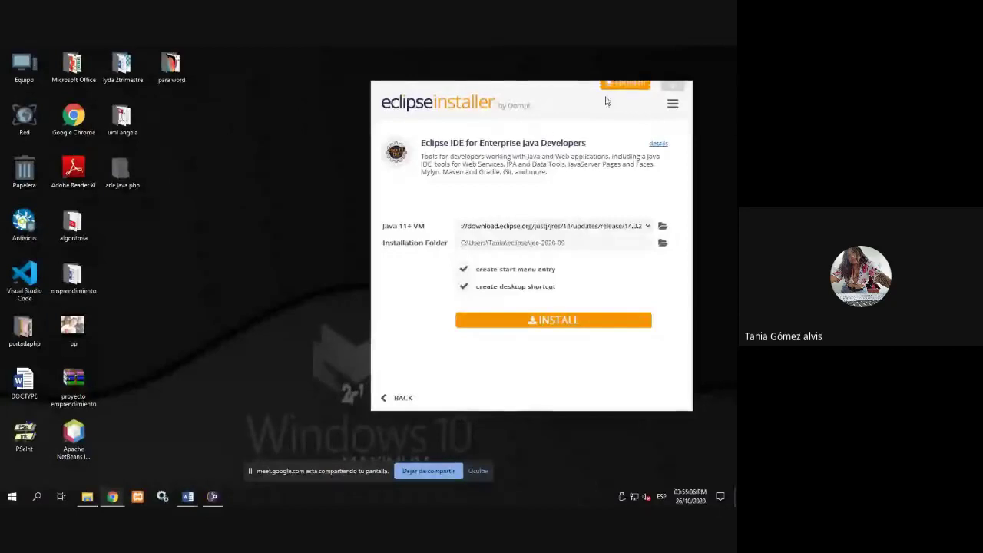
- Move the Eclipse Installer window further left on the desktop
left_click_drag(555, 94, 423, 97)
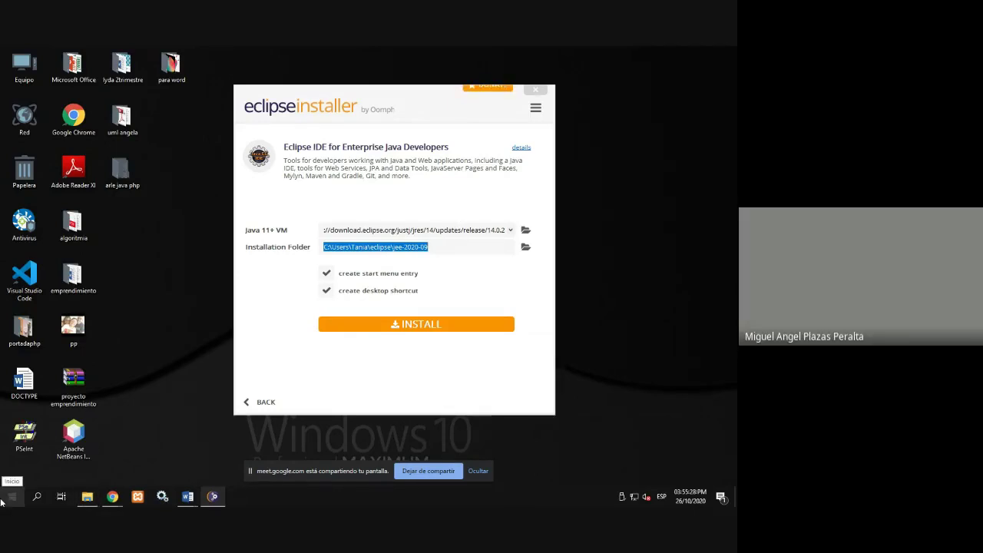
- Search Windows for 'cmd' so Símbolo del sistema appears as the best match
left_click(2, 501)
type("r")
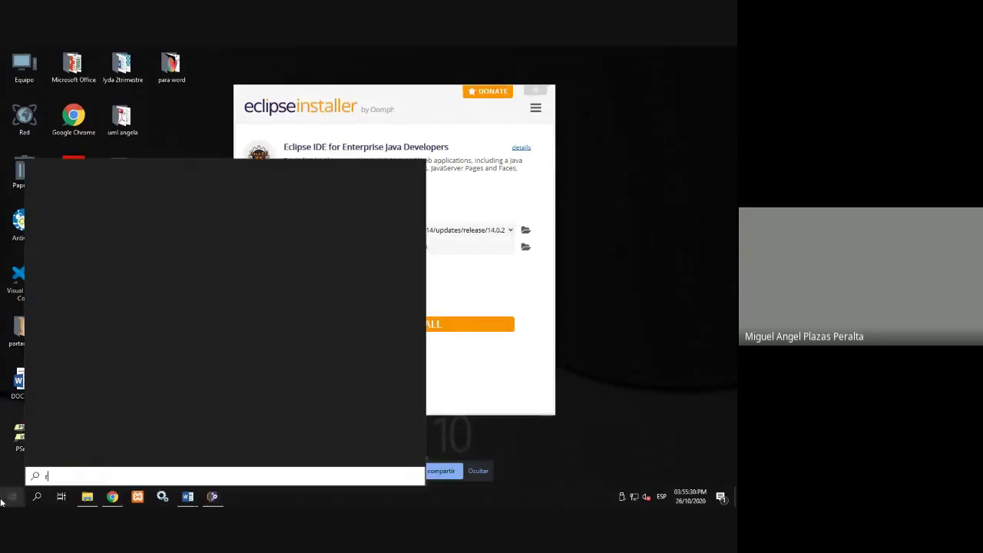
key("BackSpace")
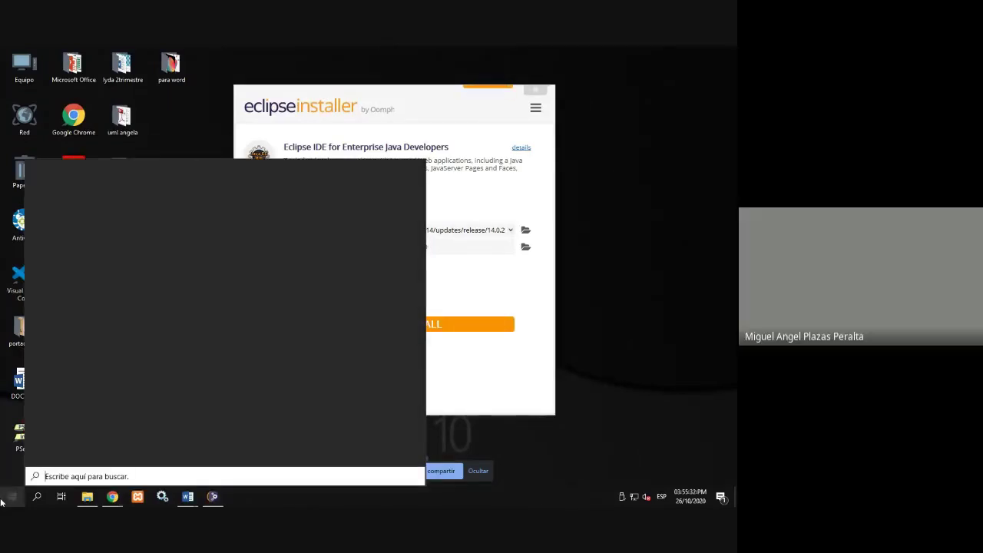
left_click(235, 96)
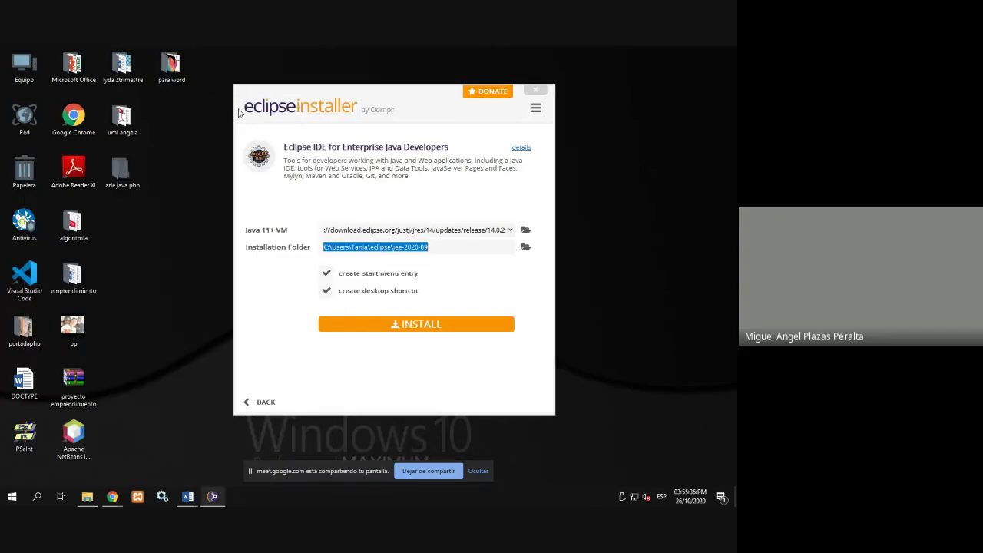
left_click(11, 499)
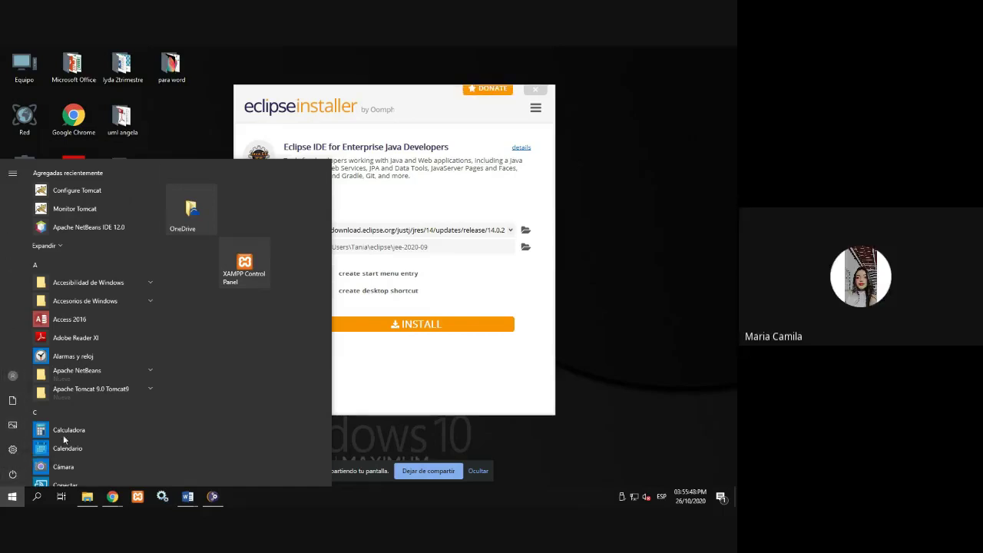
left_click(39, 504)
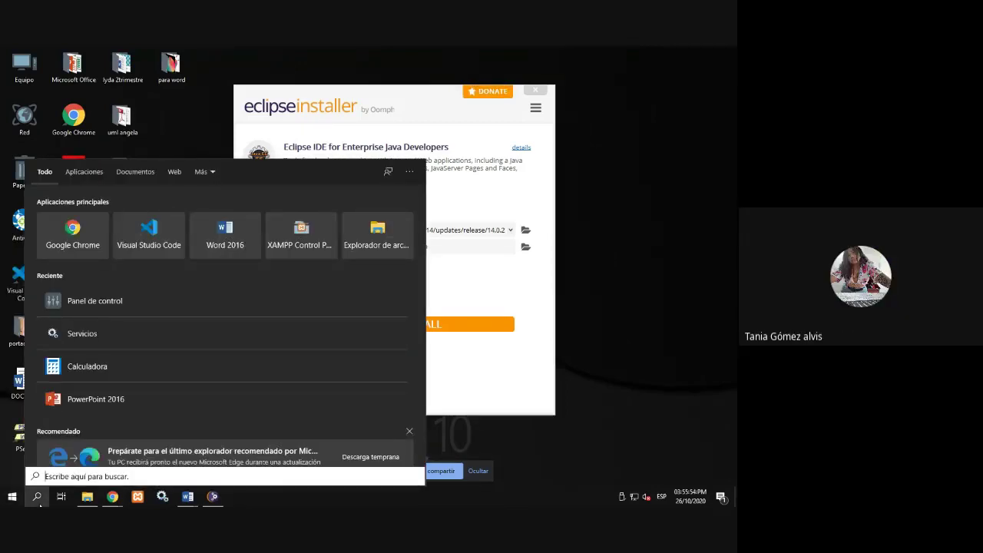
type("cmd")
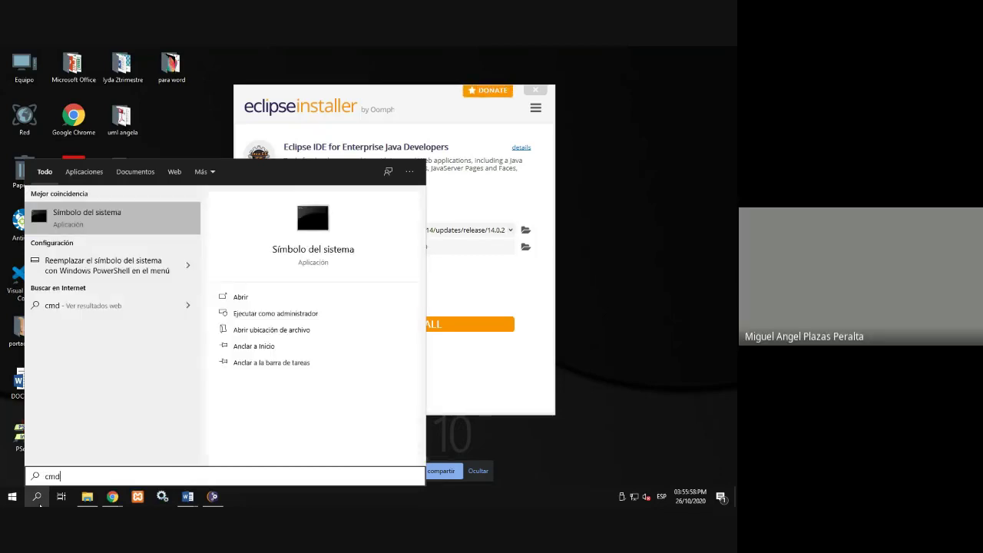
- Launch Símbolo del sistema and run java -version, which reports 1.8.0_271
left_click(100, 218)
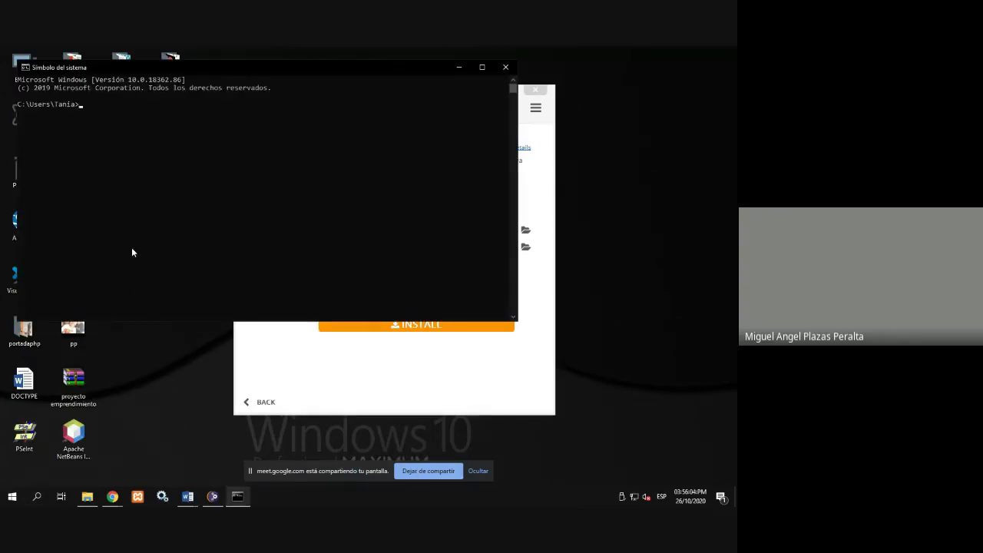
type("java men")
key("BackSpace")
key("BackSpace")
key("BackSpace")
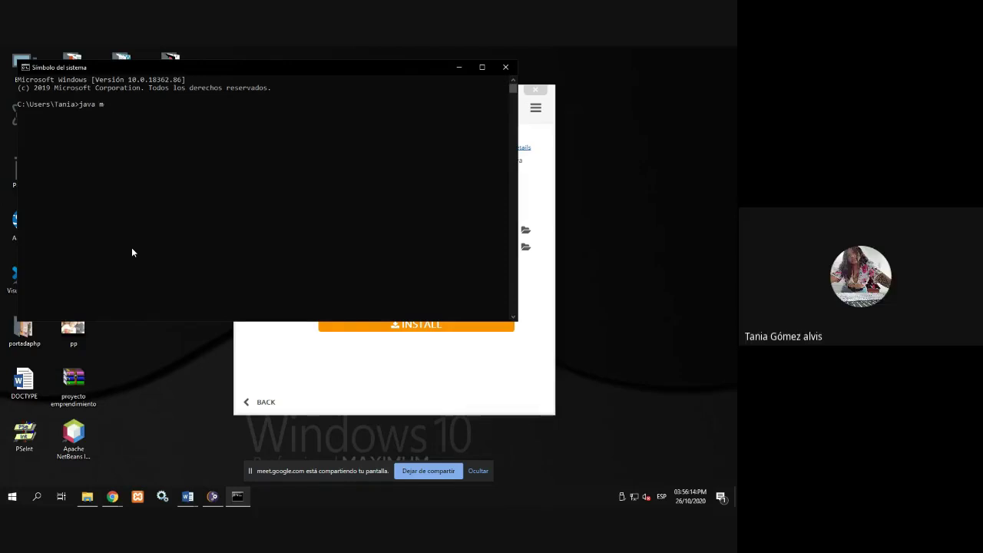
type("menos")
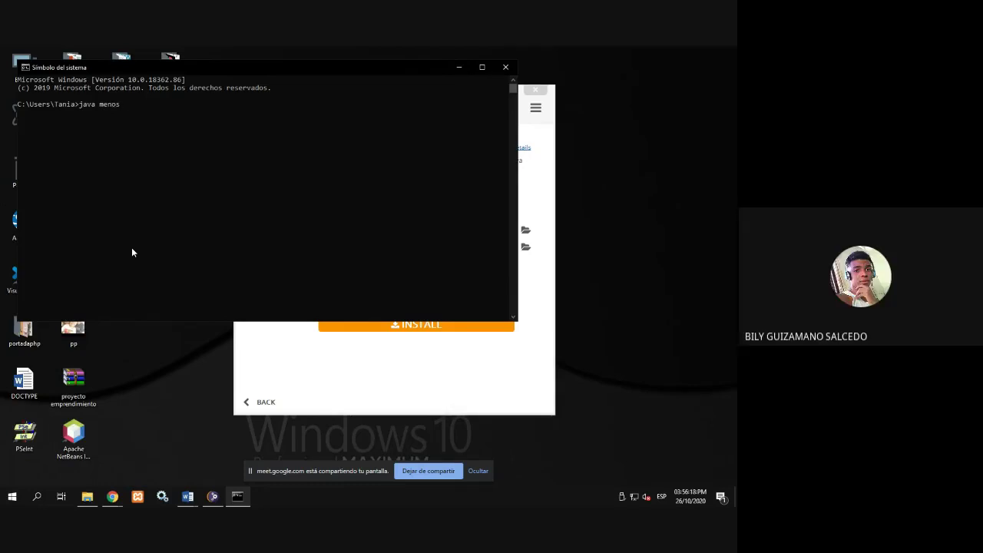
key("BackSpace")
key("BackSpace")
key("BackSpace")
key("BackSpace")
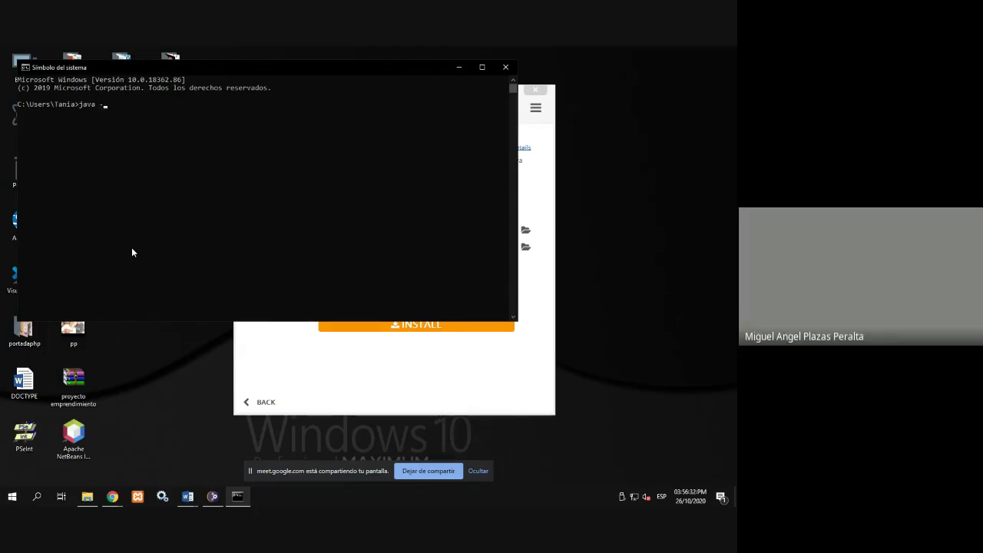
type("version")
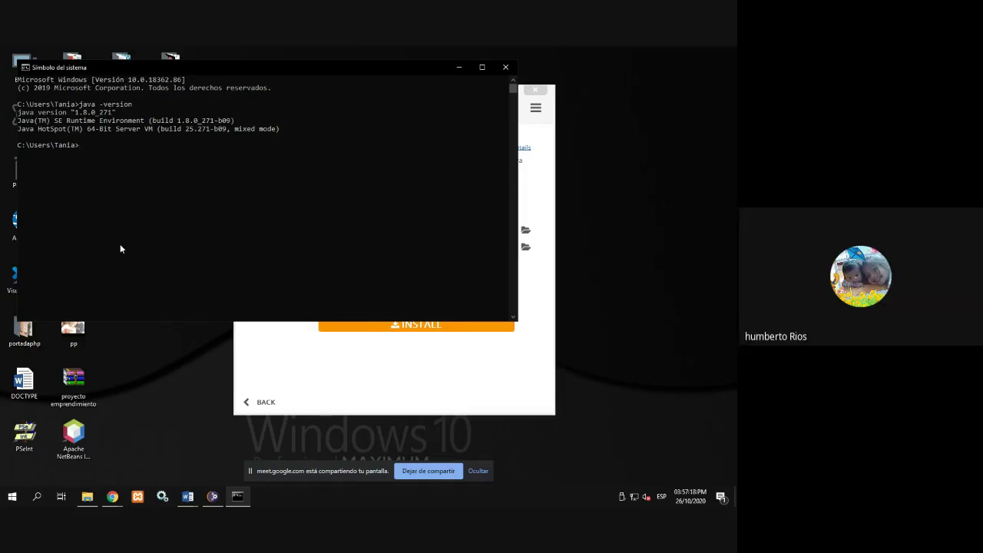
- Run 'start control' at the prompt to open the Control Panel's all-items view
type("star")
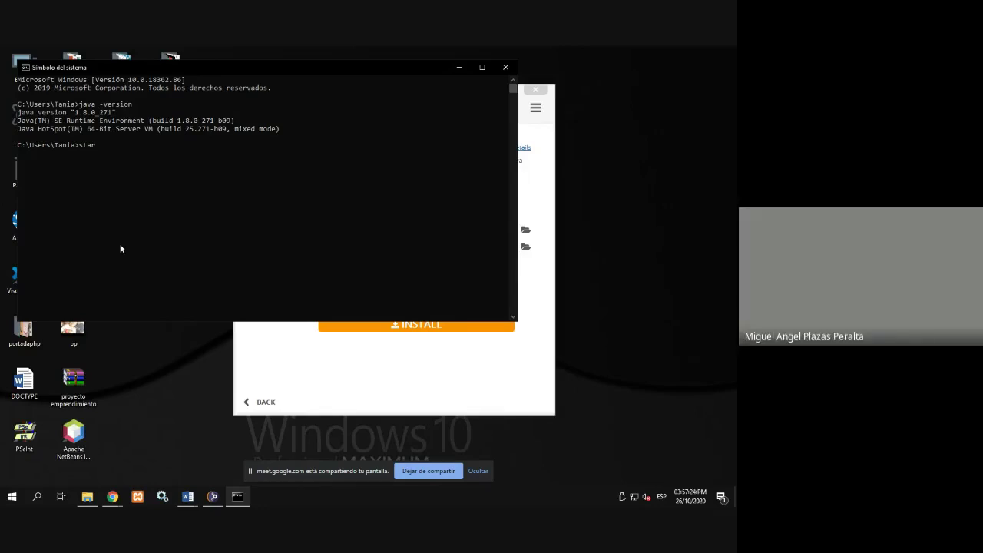
type("star")
key("BackSpace")
key("BackSpace")
key("BackSpace")
key("BackSpace")
key("BackSpace")
type("t control")
key("Return")
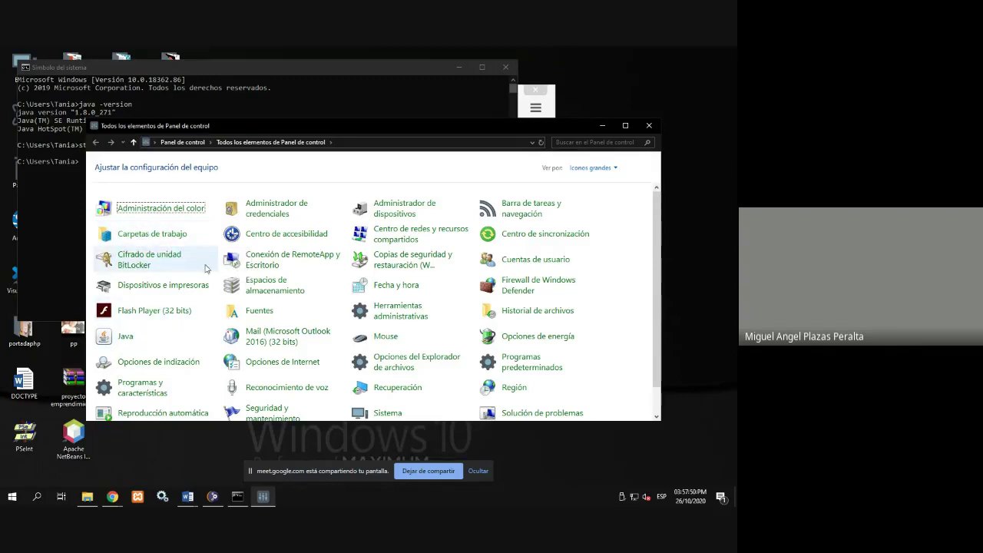
- Go through Sistema y seguridad to the Sistema page showing Windows 10 Pro, 3 GB RAM
left_click(184, 144)
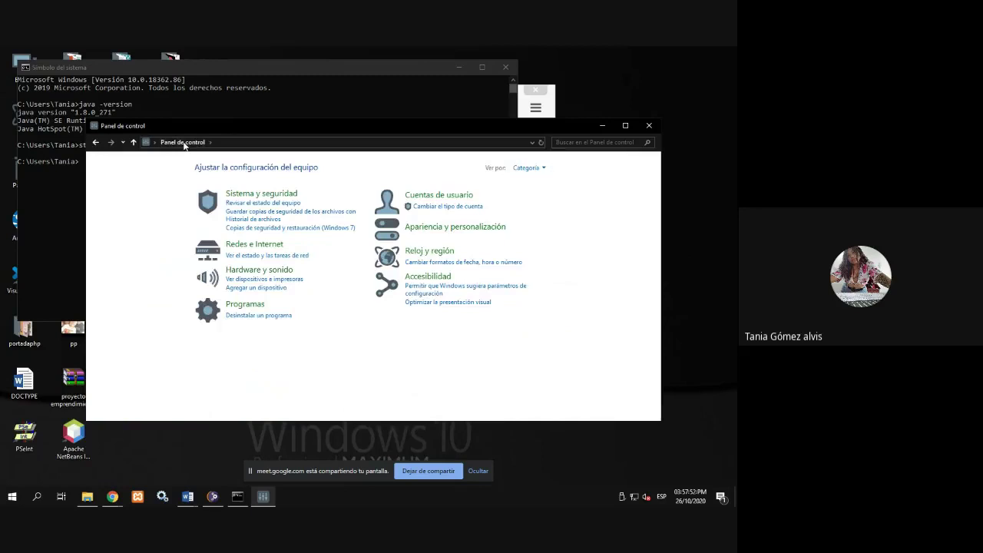
left_click(94, 142)
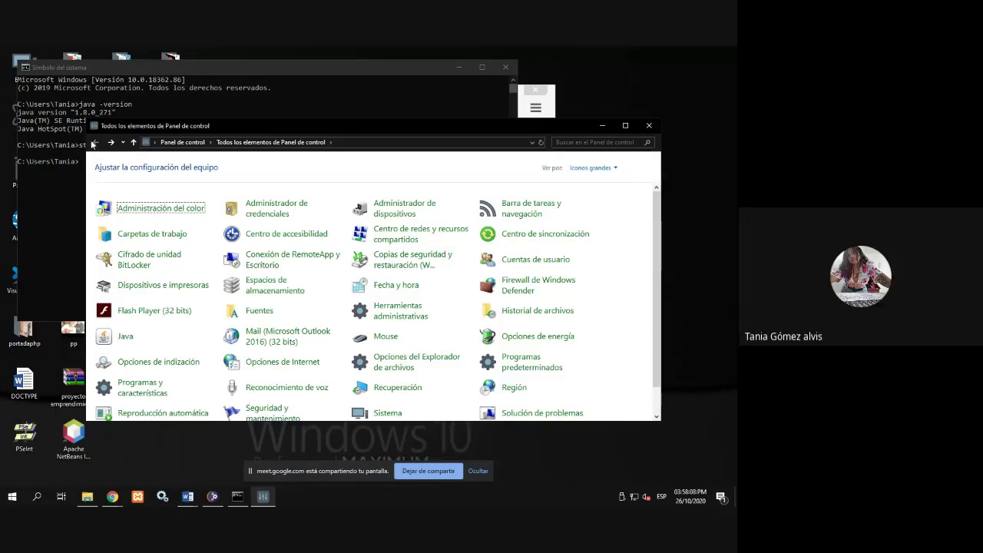
left_click(172, 144)
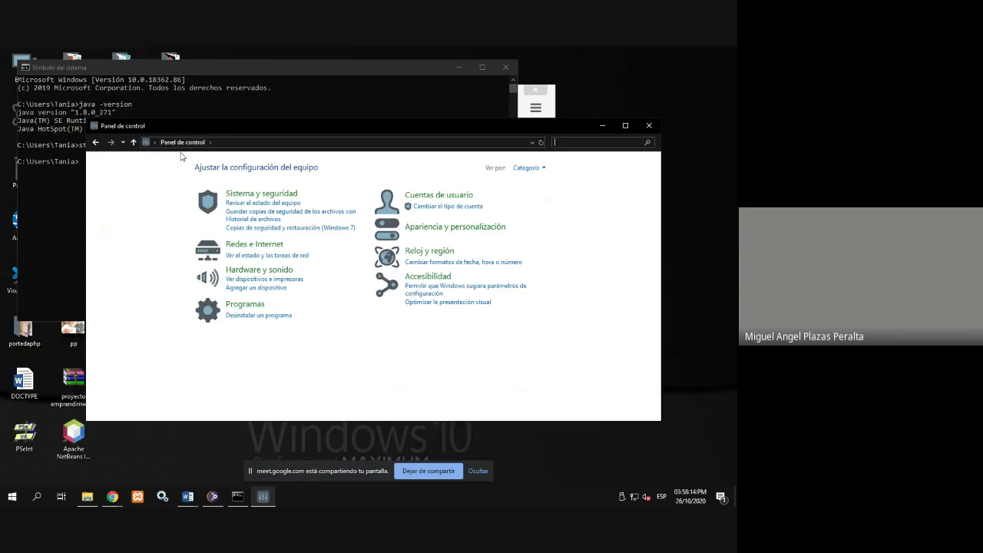
left_click(245, 199)
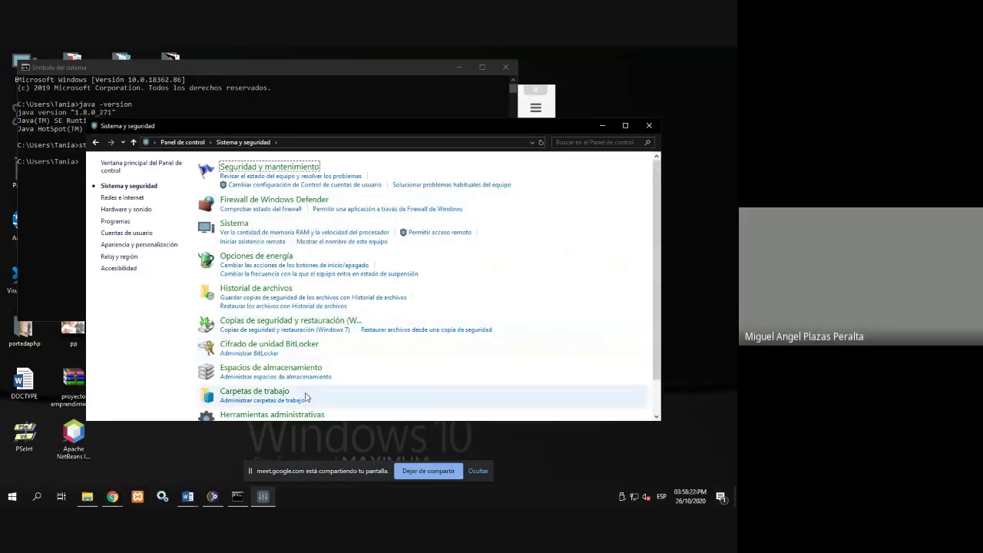
scroll(307, 384, "down", 1)
scroll(307, 374, "up", 1)
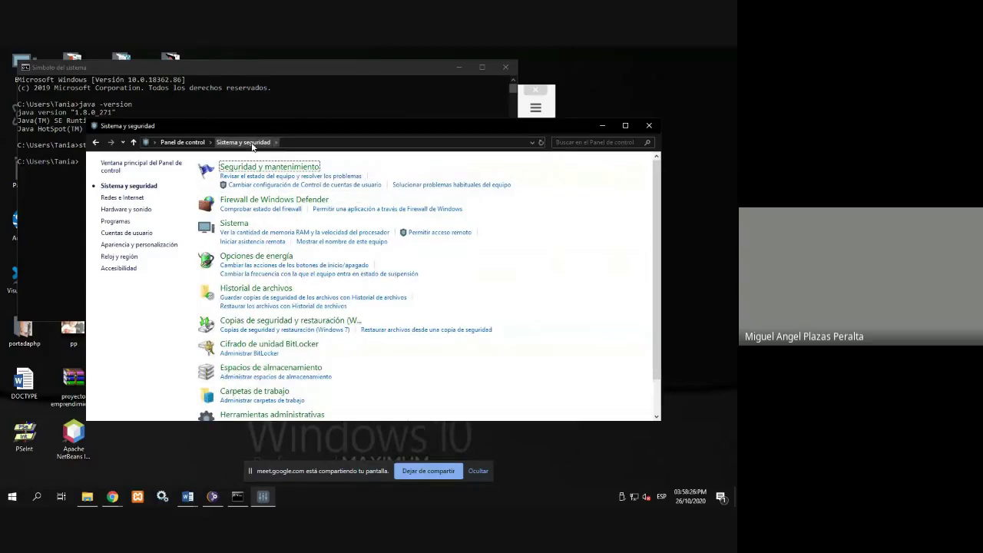
left_click(246, 233)
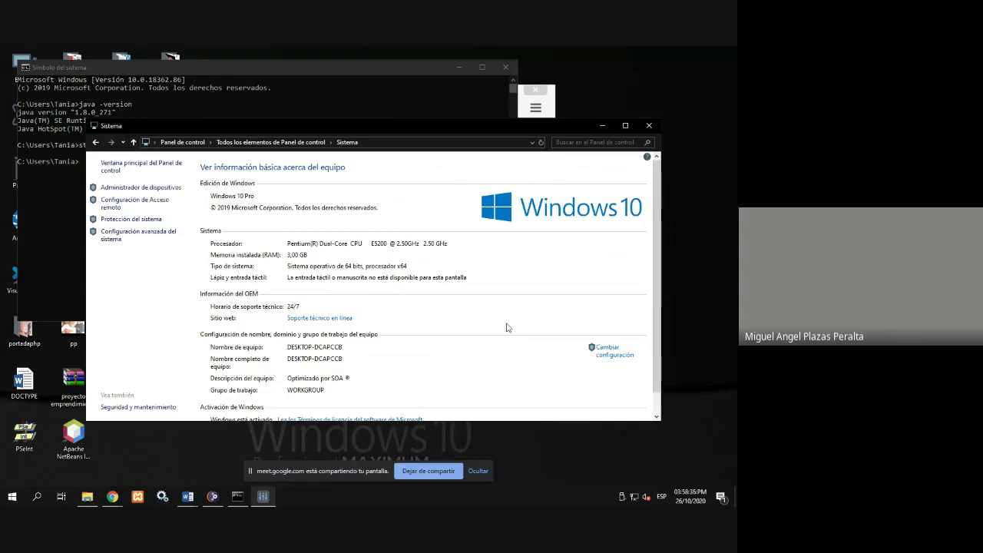
- Open Configuración avanzada del sistema, then bring up Chrome's open windows from the taskbar
left_click(131, 235)
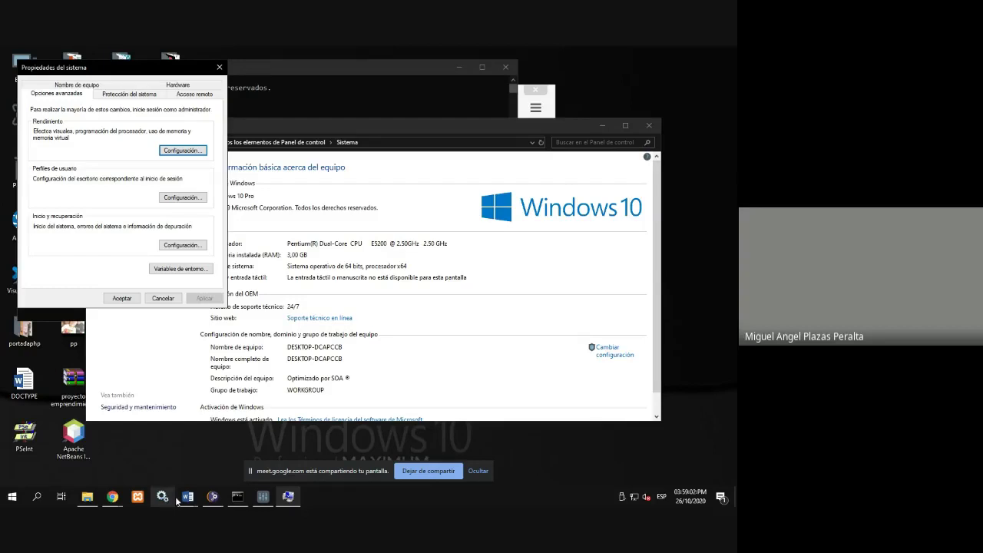
left_click(114, 497)
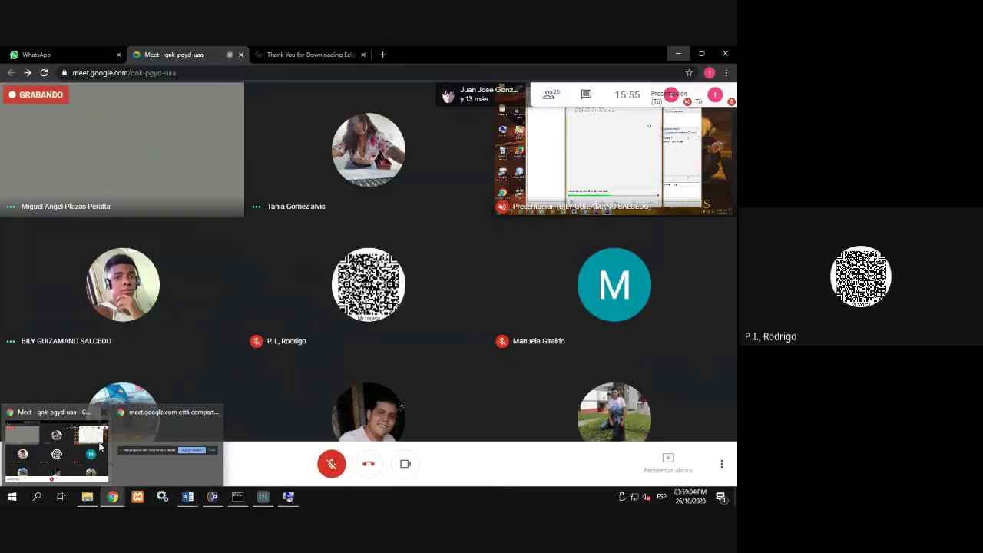
- In the Eclipse thank-you tab, load oracle.com to reach the Java SE Development Kit 15 Downloads page
left_click(117, 447)
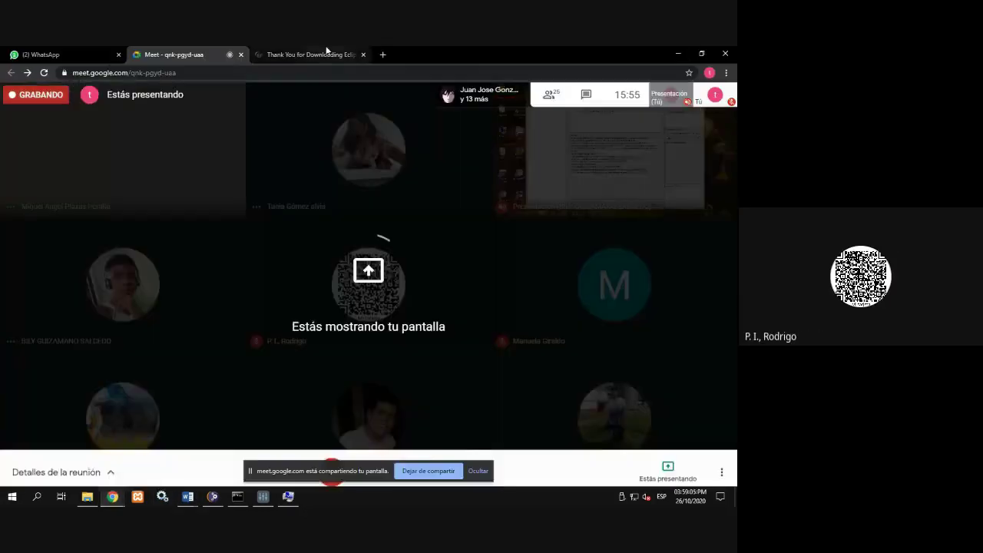
left_click(311, 55)
left_click(183, 73)
type("or")
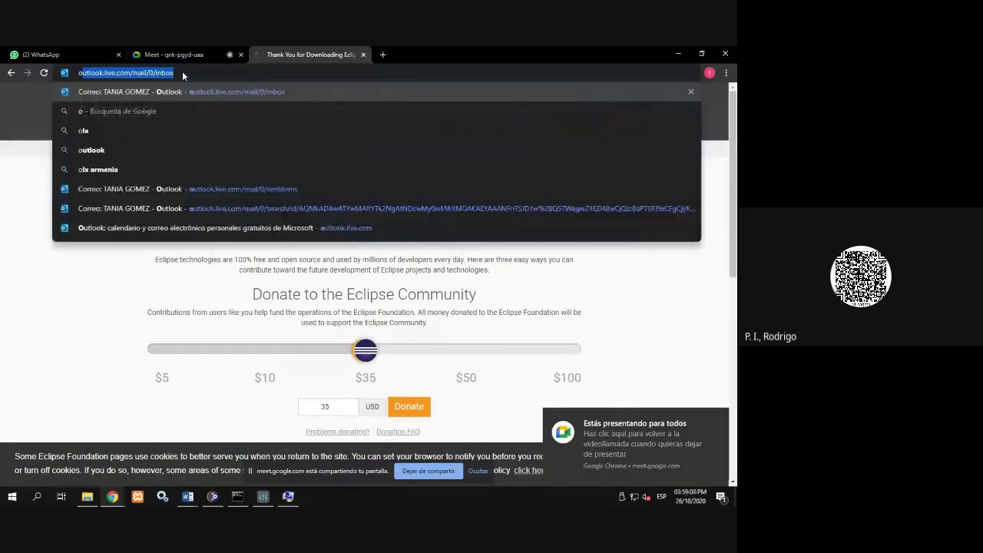
key("Return")
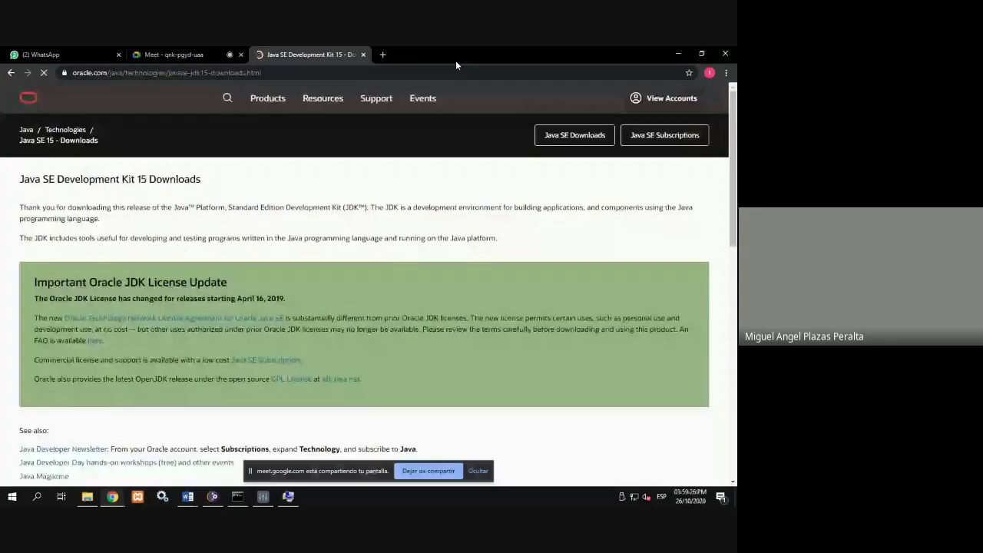
- Open Oracle's general Java SE downloads page and dismiss the translation and Oracle Cloud banners
left_click(683, 92)
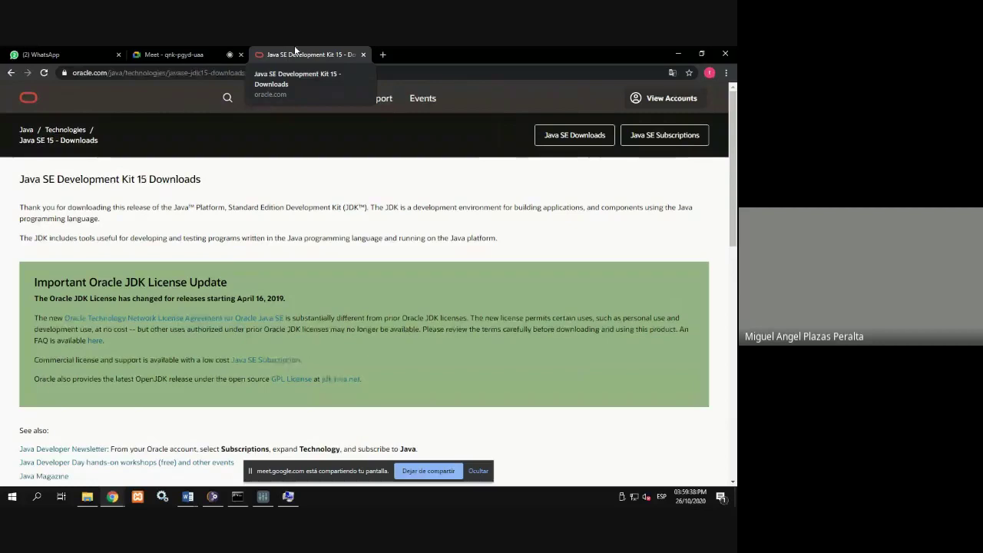
left_click(555, 136)
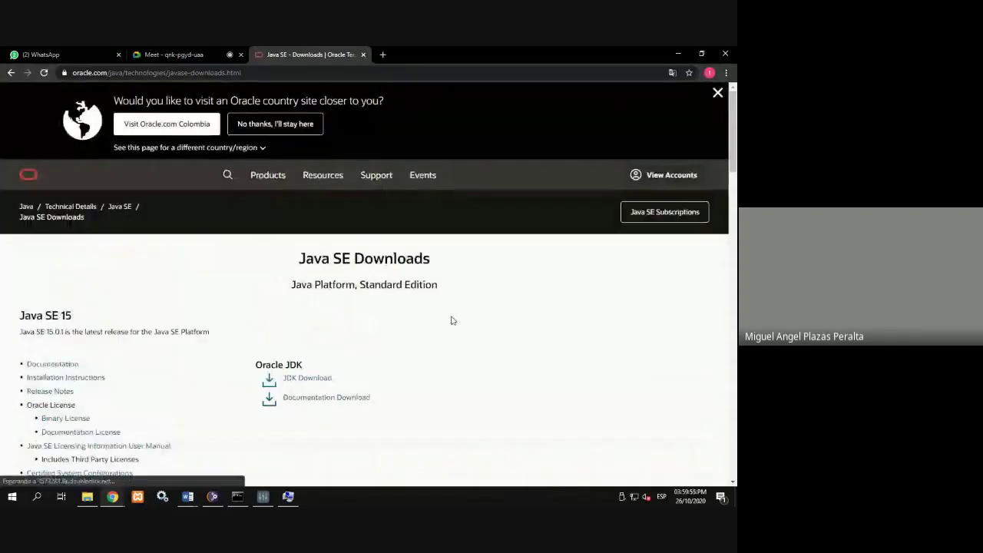
scroll(452, 320, "down", 4)
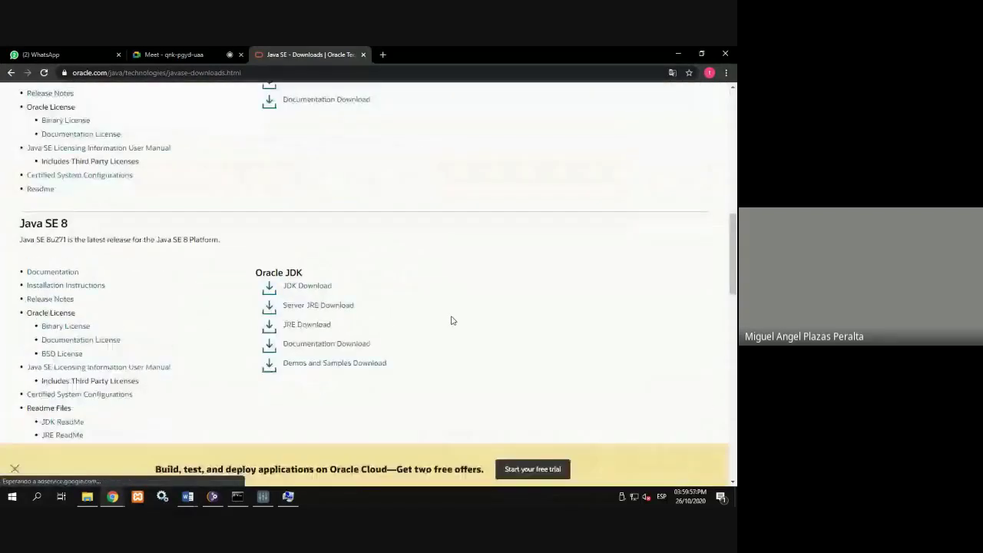
scroll(452, 320, "down", 1)
scroll(384, 311, "up", 3)
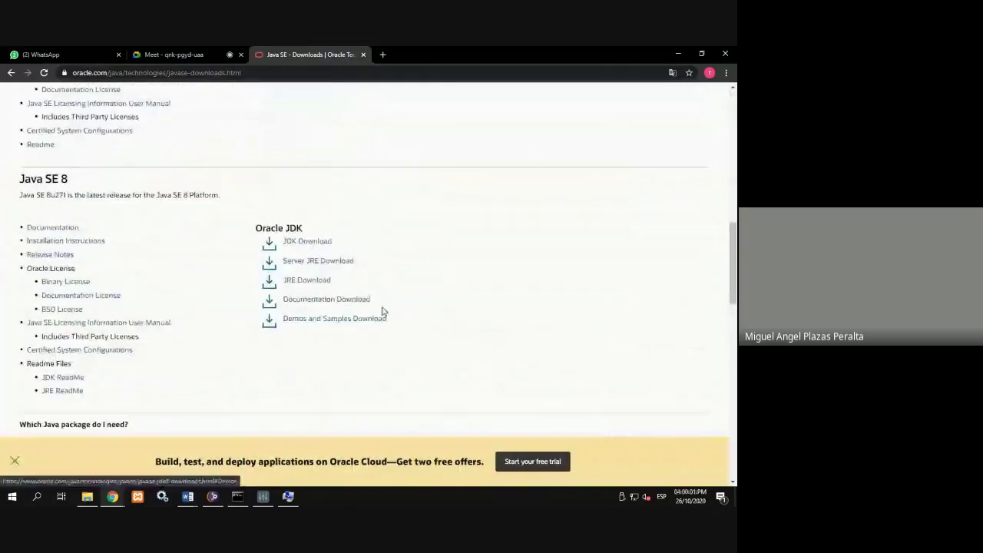
scroll(383, 312, "up", 6)
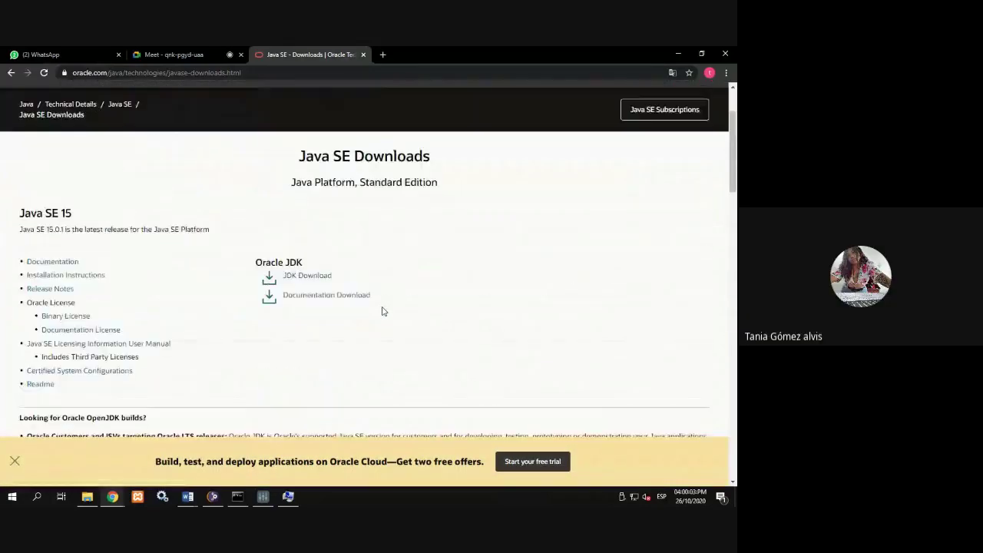
left_click(15, 461)
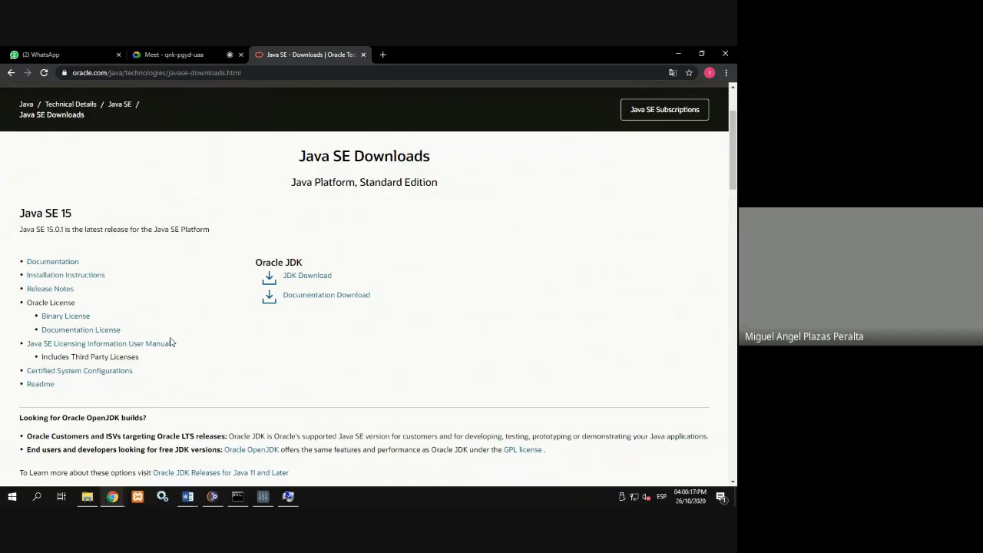
- Open the JDK 15 download page and scroll to the JDK 15.0.1 installer file table
left_click(301, 278)
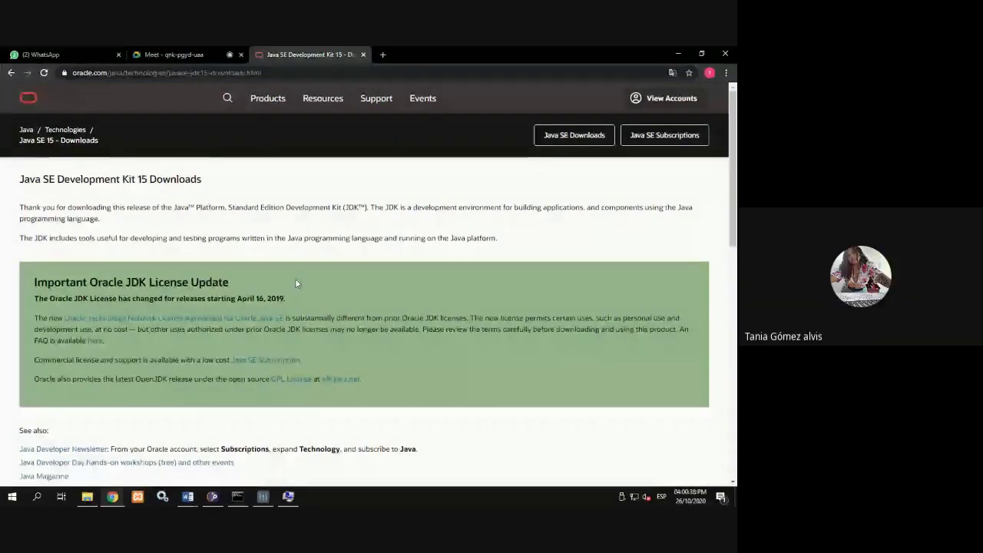
scroll(295, 284, "down", 2)
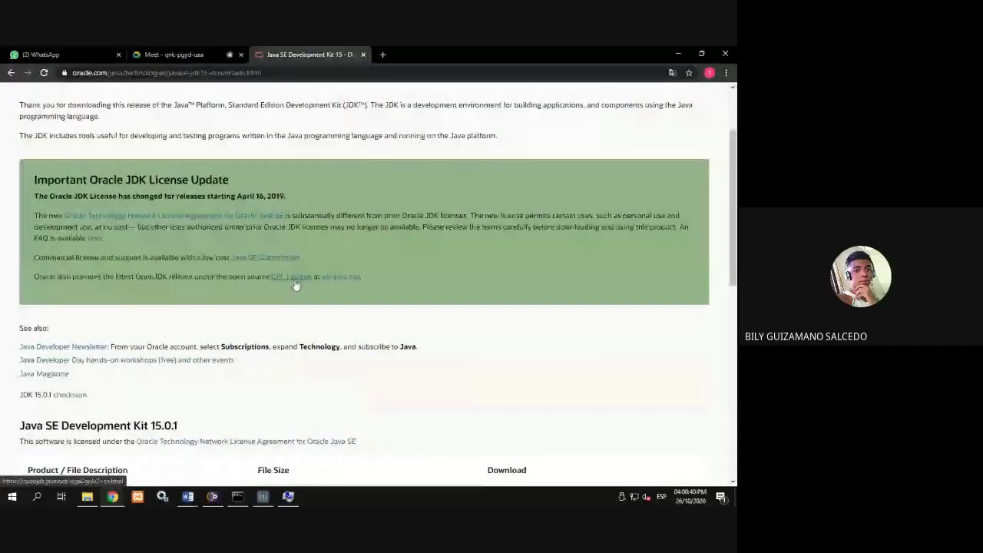
scroll(295, 285, "up", 2)
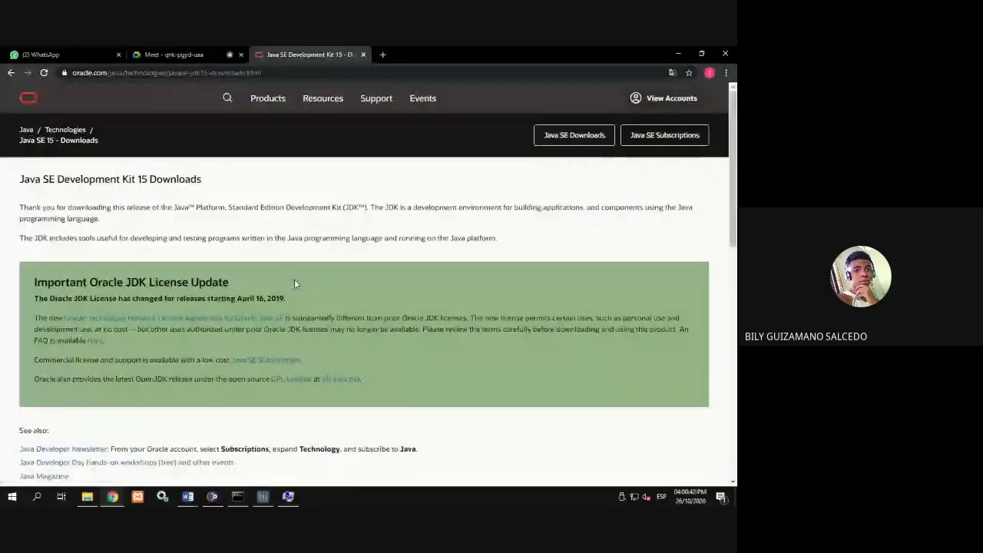
scroll(294, 283, "down", 2)
scroll(295, 285, "up", 2)
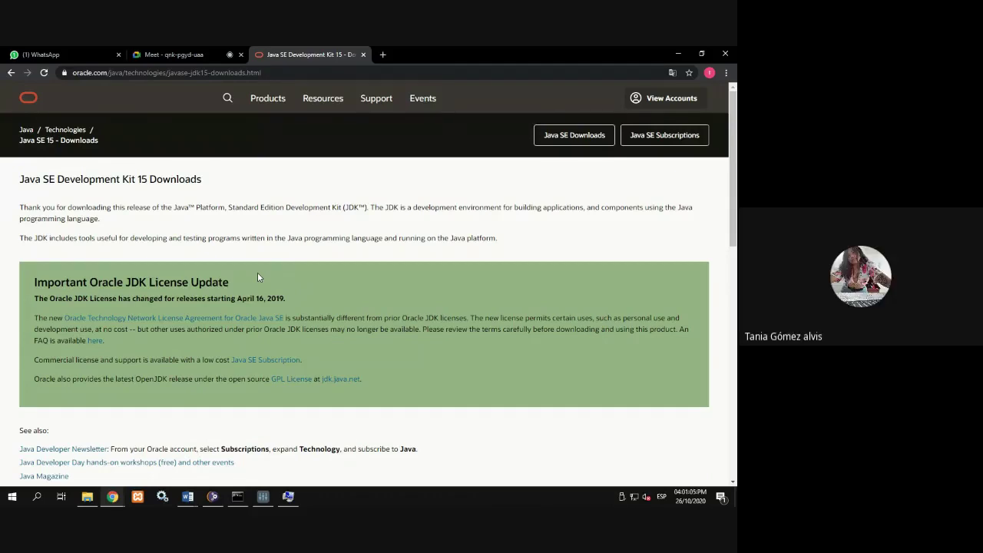
scroll(258, 276, "down", 1)
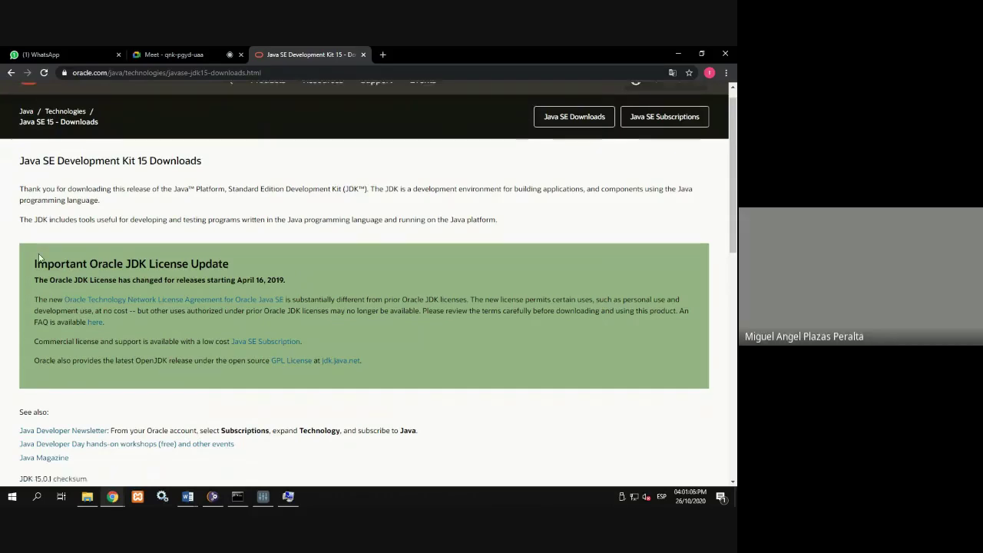
scroll(38, 258, "down", 10)
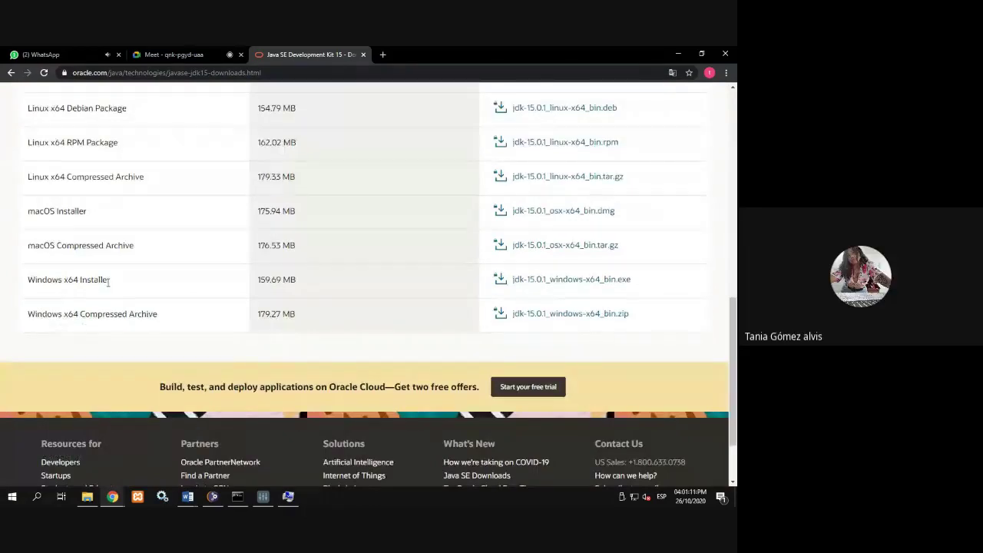
- Accept Oracle's license and download jdk-15.0.1_windows-x64_bin.exe, the Windows x64 installer
left_click(558, 284)
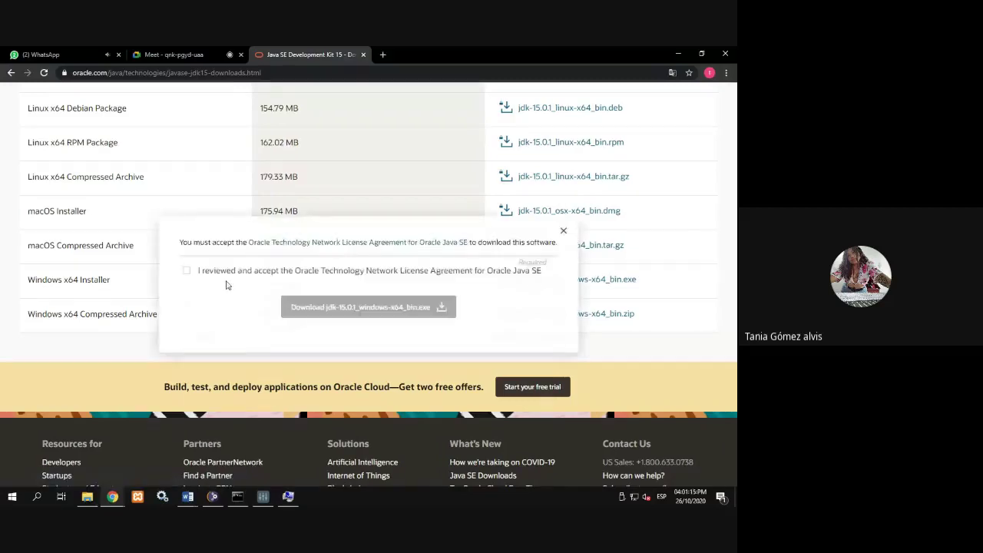
left_click(187, 272)
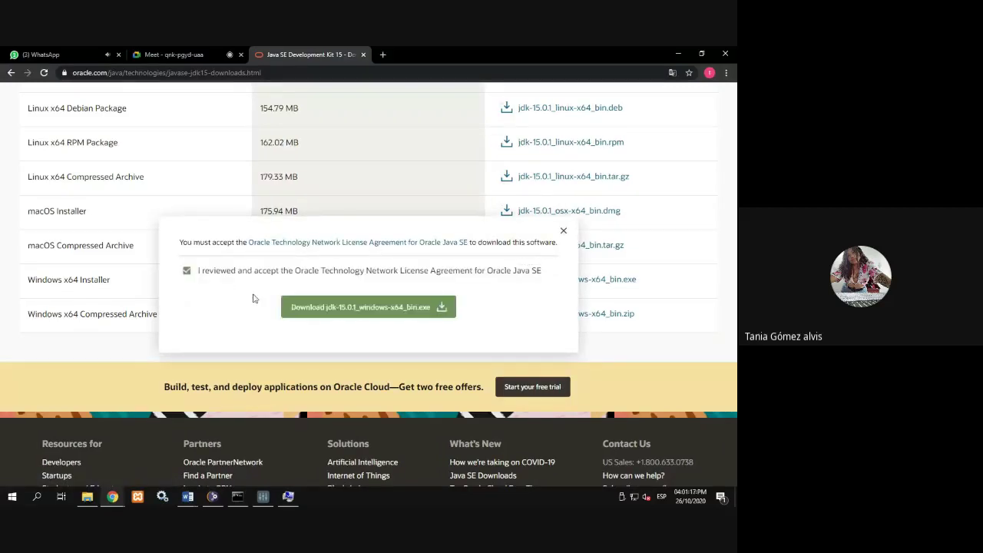
left_click(324, 307)
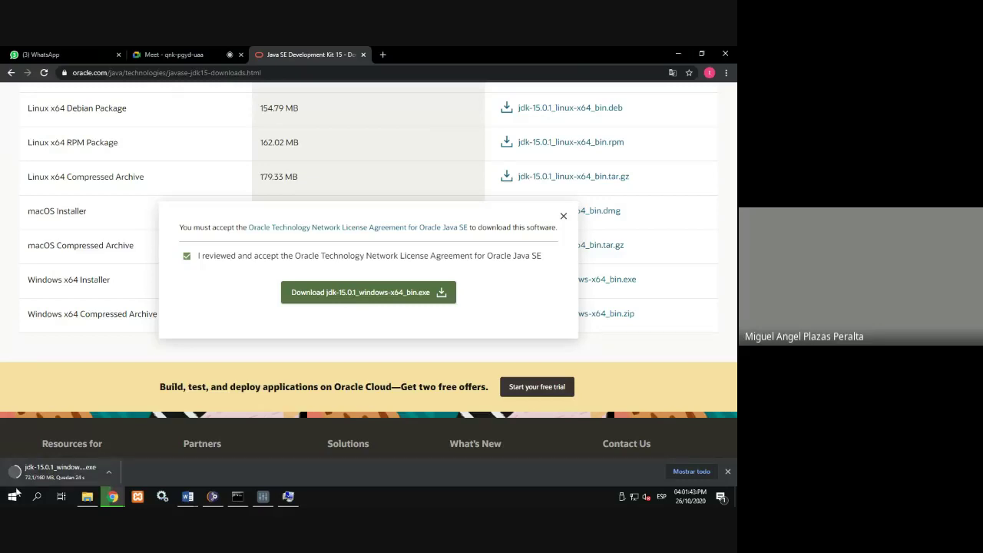
left_click(290, 497)
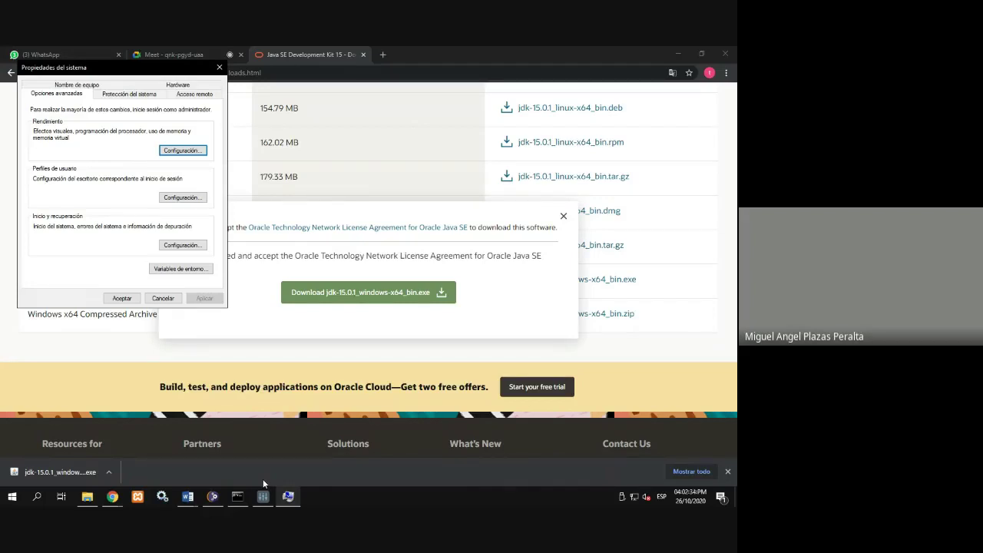
left_click(110, 472)
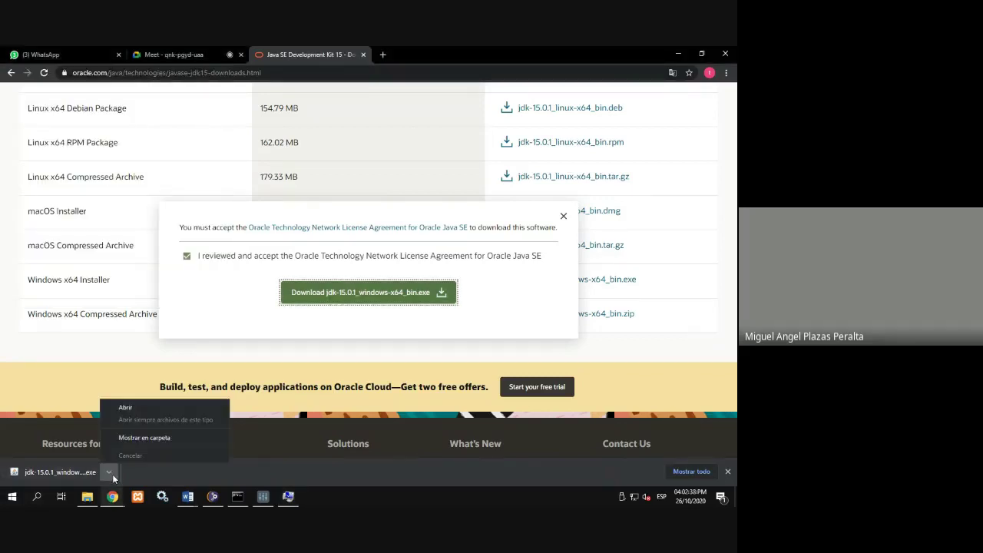
- Show jdk-15.0.1_windows-x64_bin in the Descargas folder and run it as administrator
left_click(110, 472)
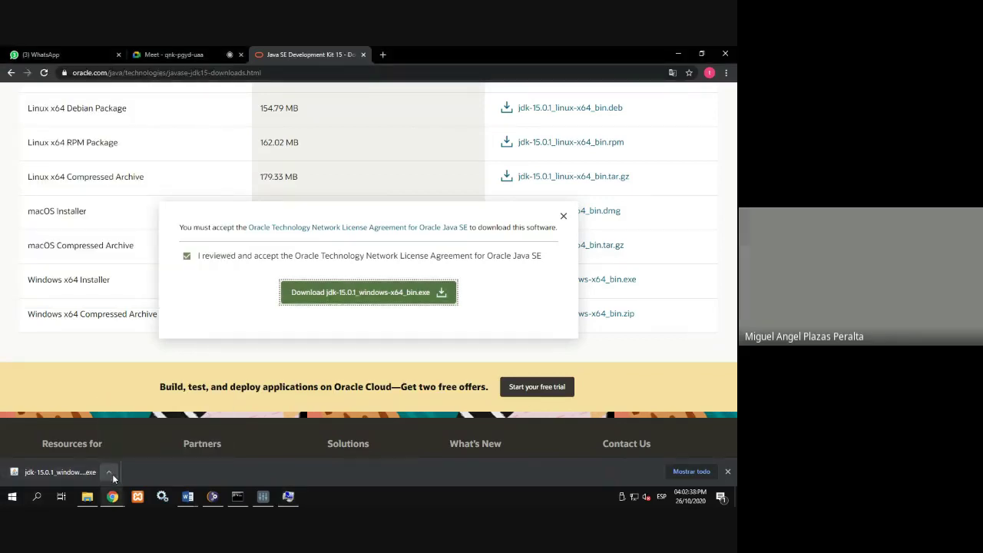
left_click(691, 472)
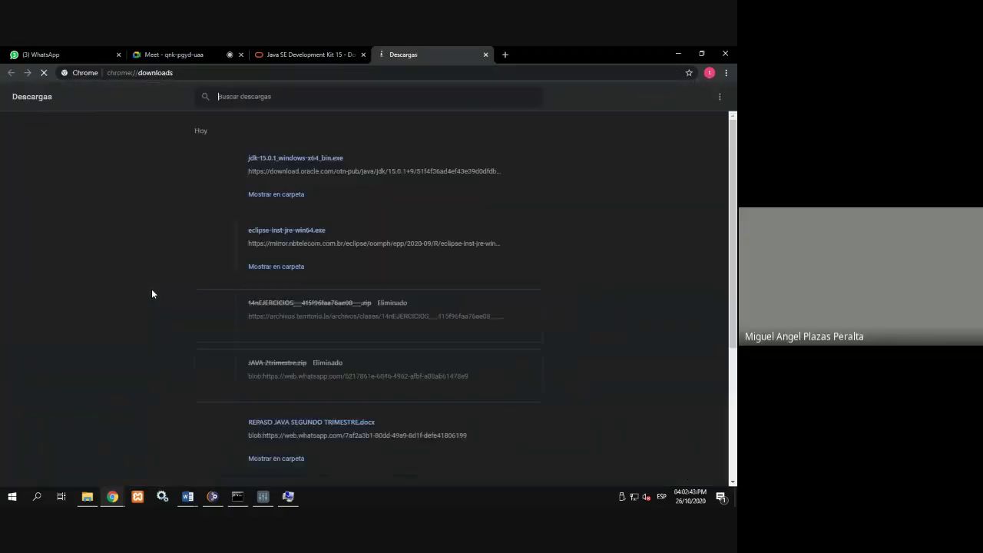
left_click(263, 194)
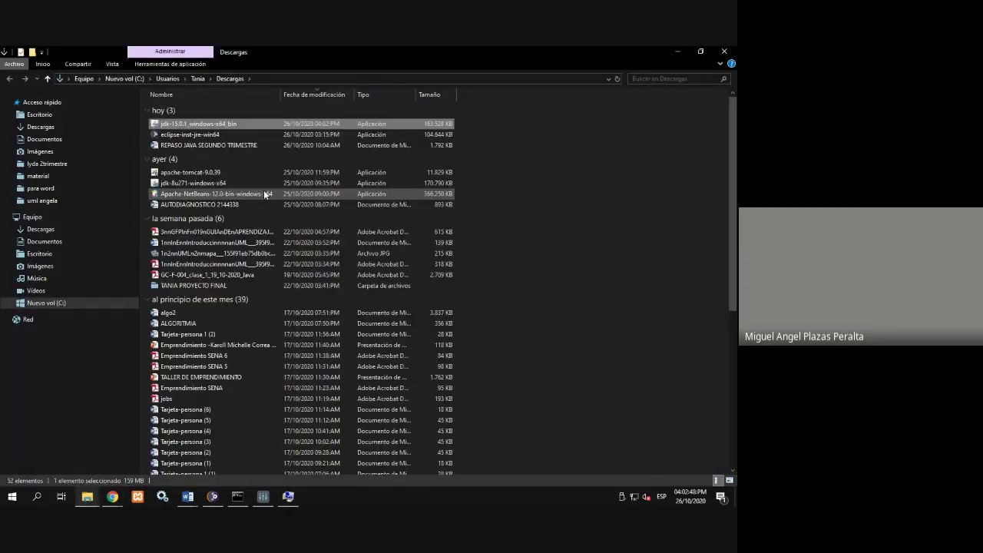
right_click(177, 122)
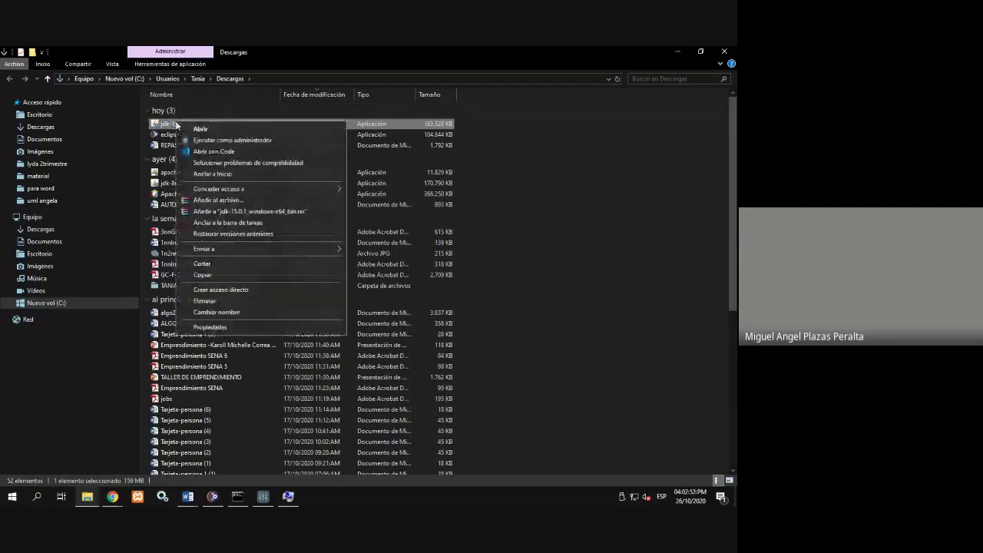
left_click(213, 142)
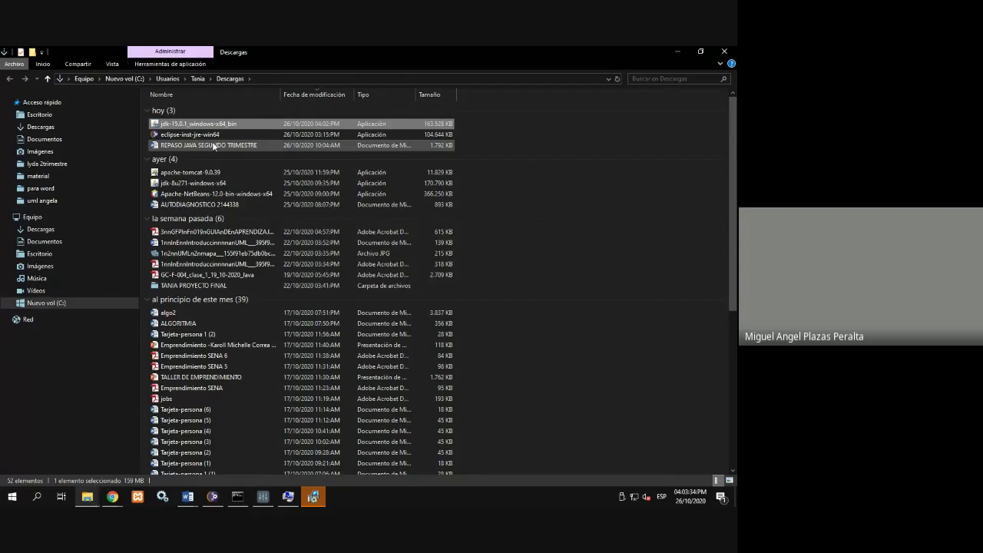
- Start the JDK 15 installation into the default folder and hide its progress window
left_click(312, 496)
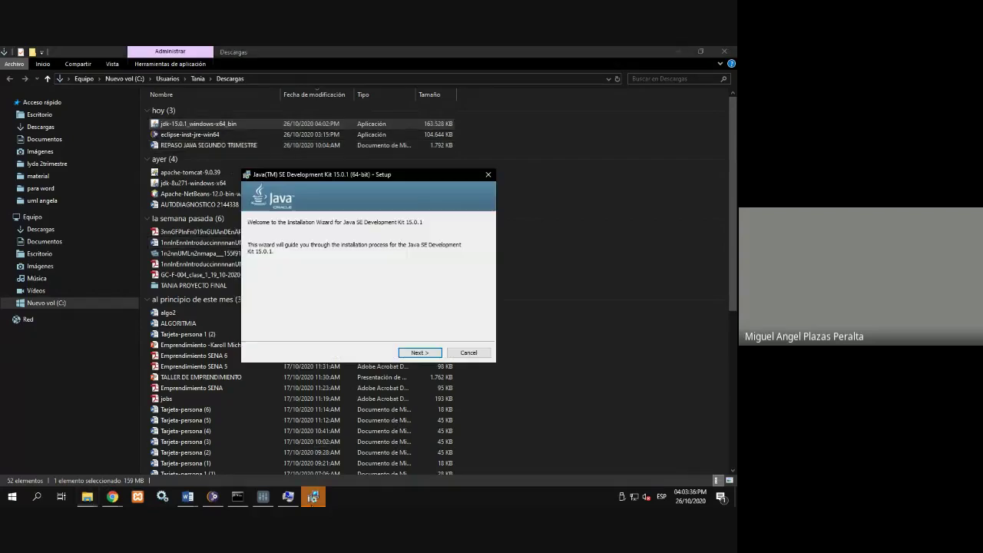
left_click(421, 354)
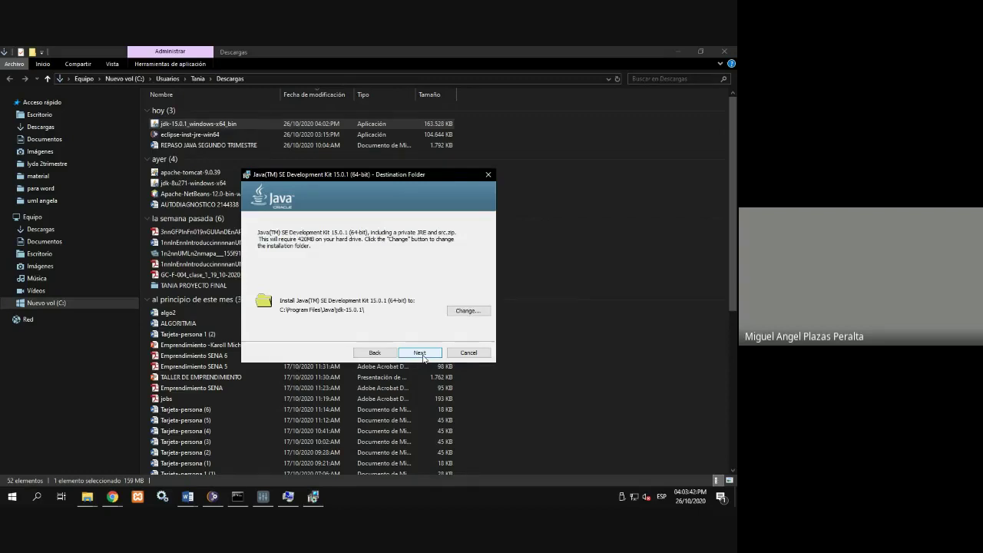
left_click(420, 352)
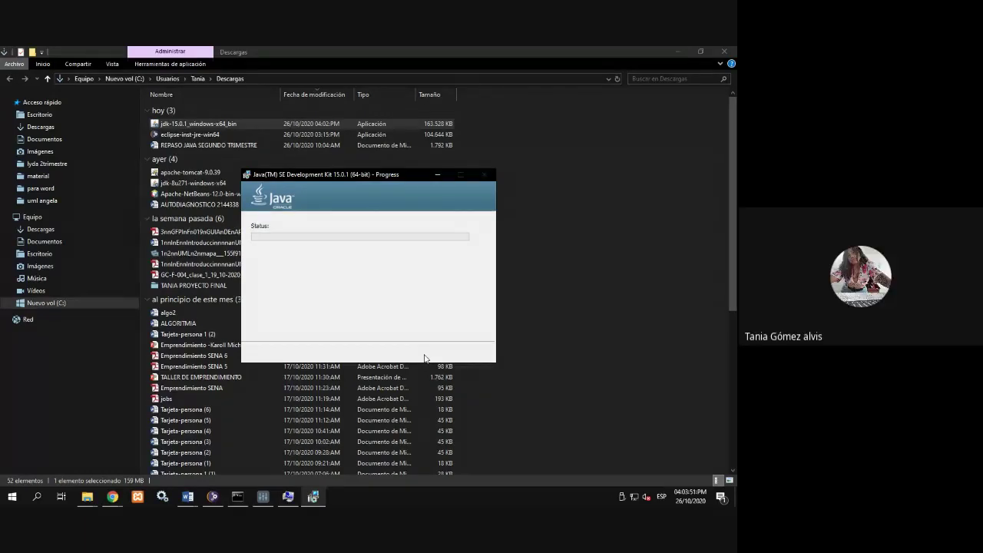
left_click(437, 175)
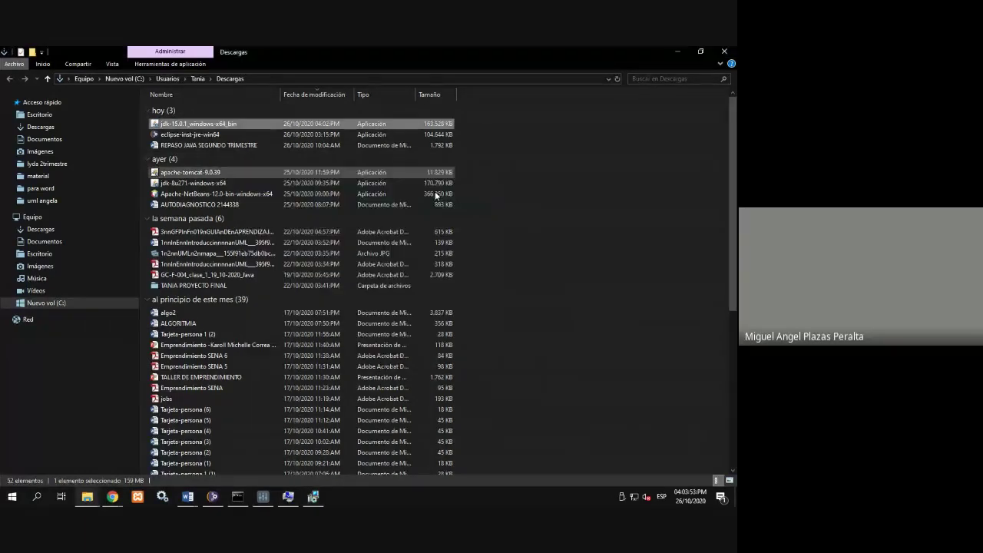
- Move System Properties right, minimize File Explorer and Chrome, and close the System window
left_click(288, 497)
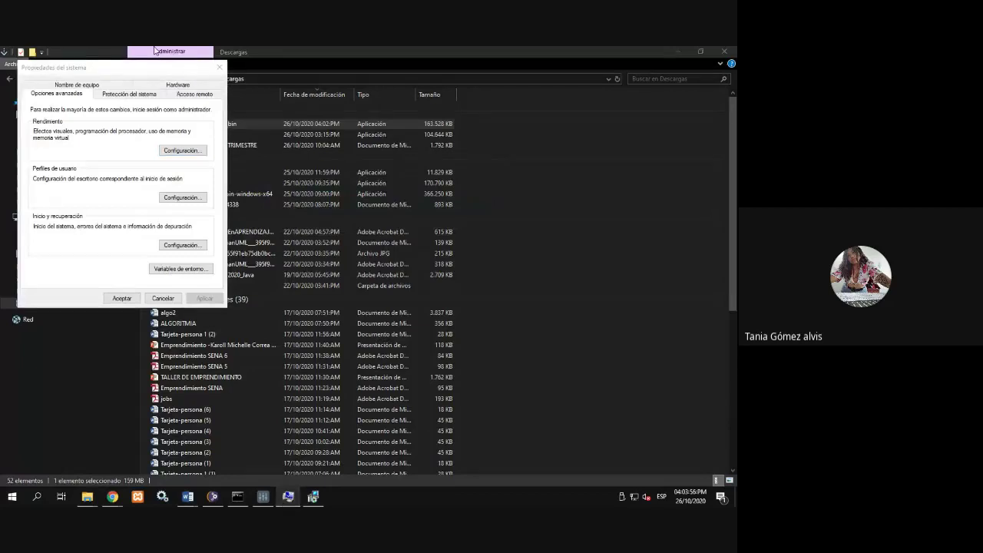
left_click_drag(172, 76, 718, 131)
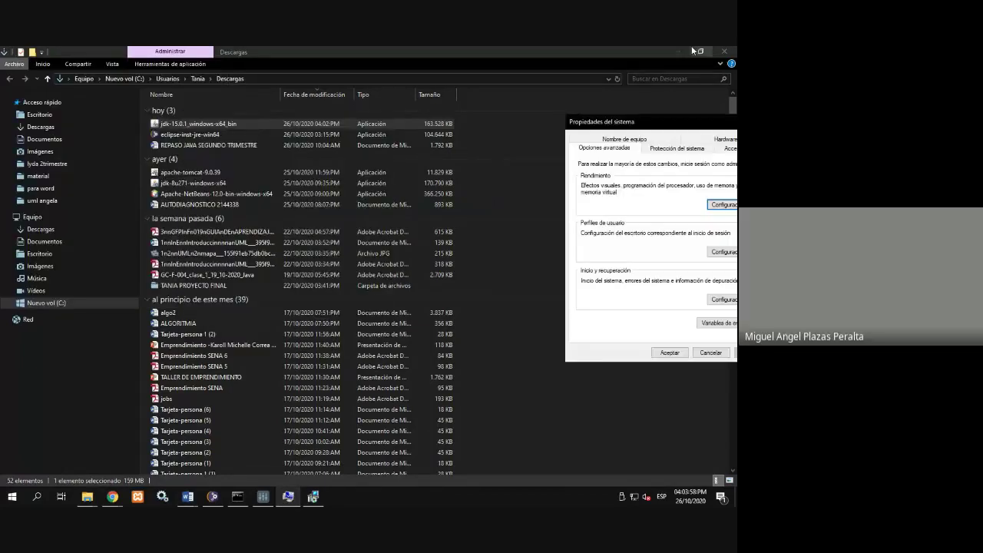
left_click(688, 49)
left_click(679, 57)
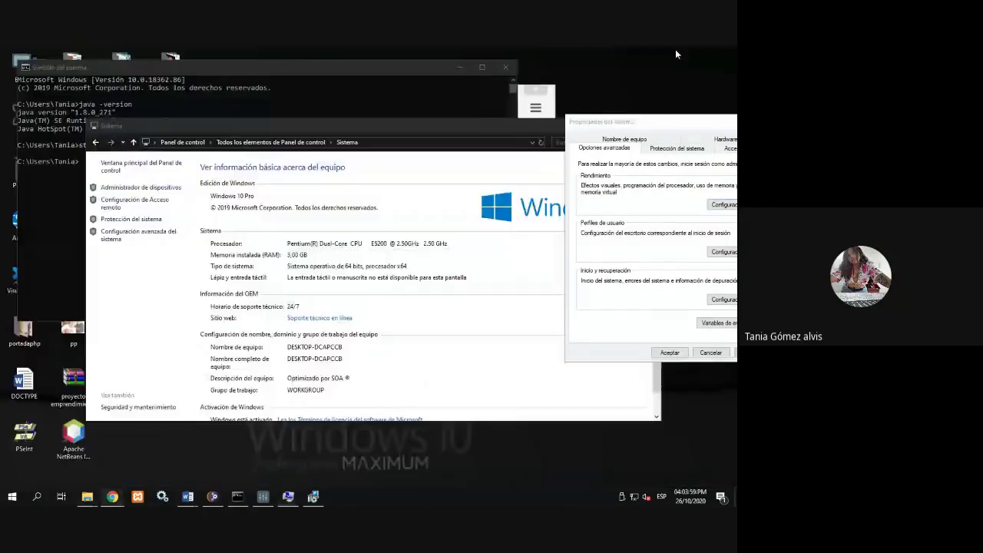
left_click(571, 129)
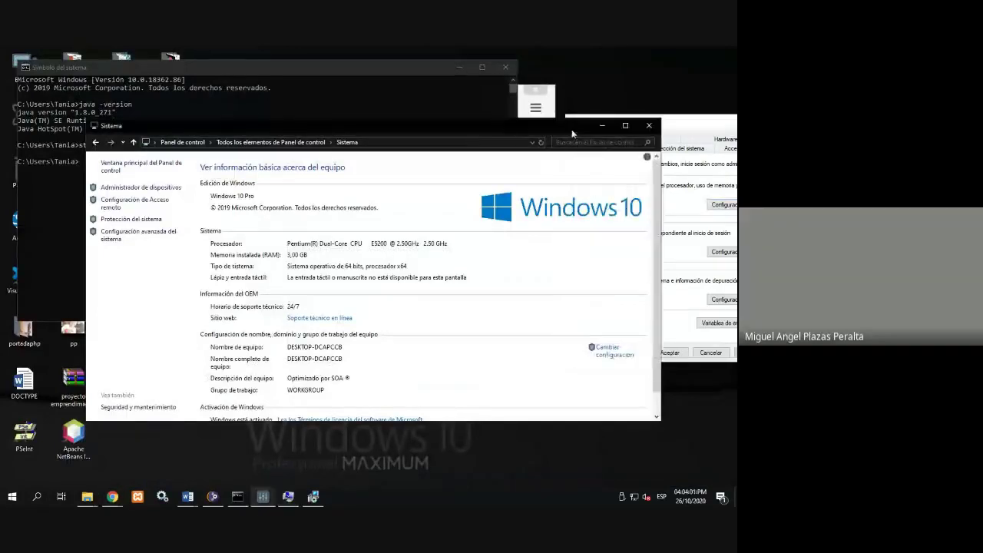
left_click(648, 126)
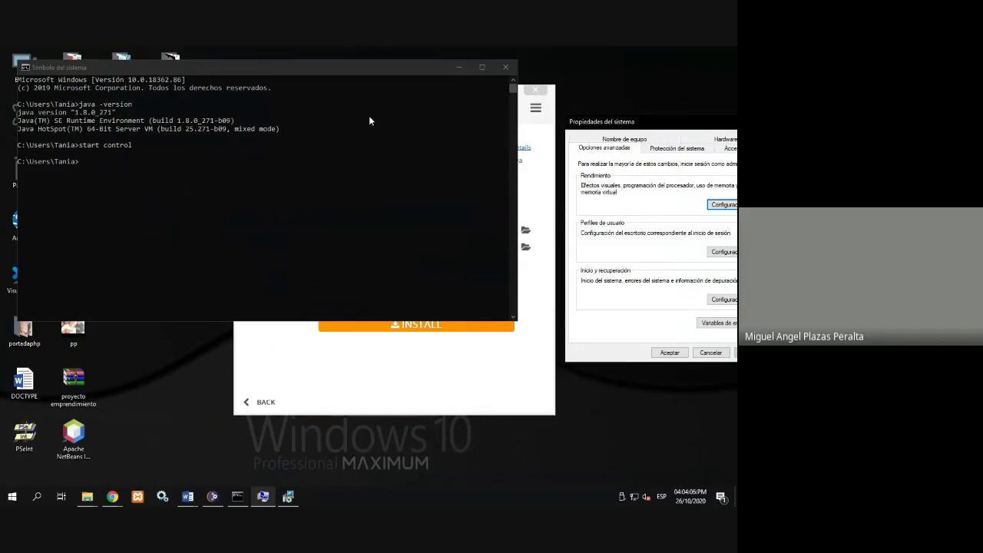
- Close Command Prompt and open Programs and Features through a Start search for 'des'
left_click(495, 73)
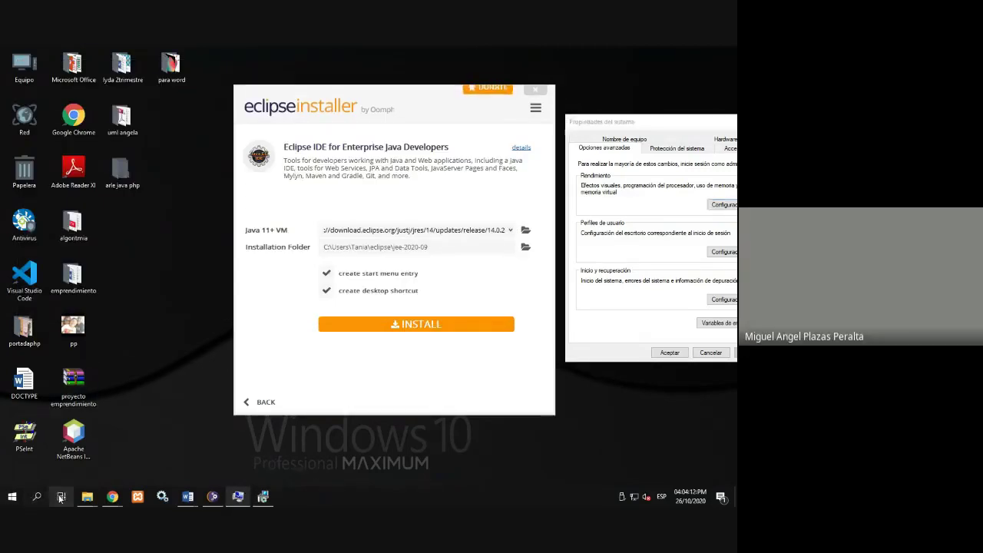
left_click(35, 496)
type("desin")
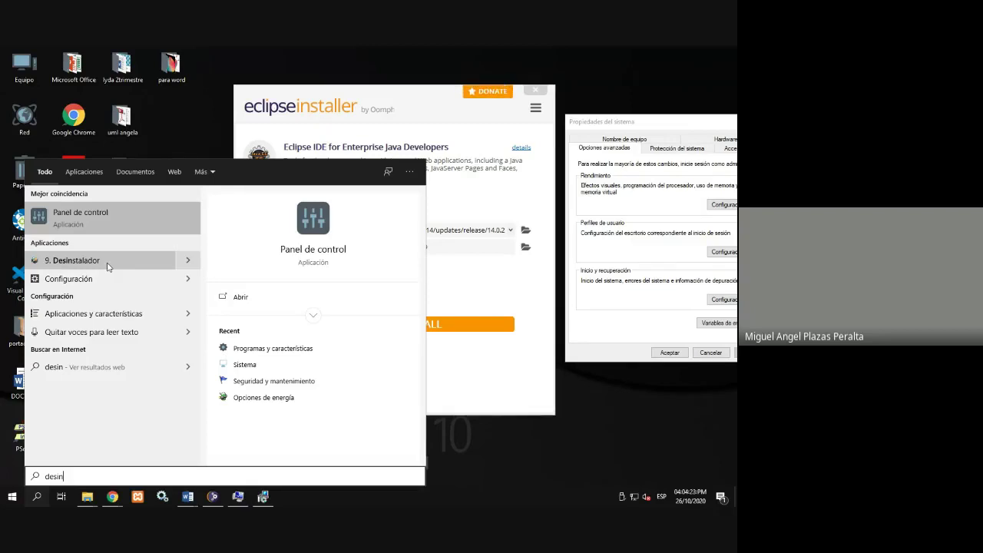
key("BackSpace")
key("BackSpace")
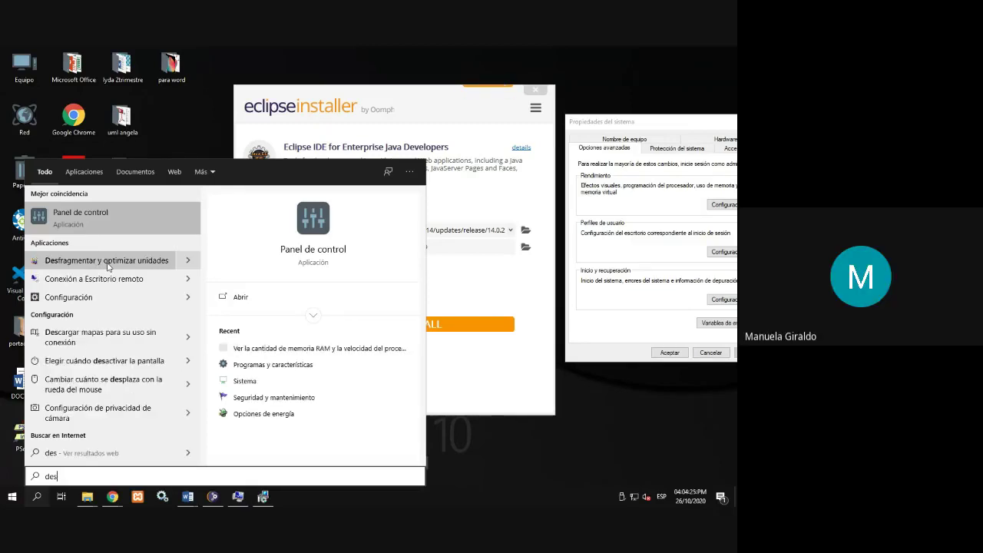
left_click(259, 365)
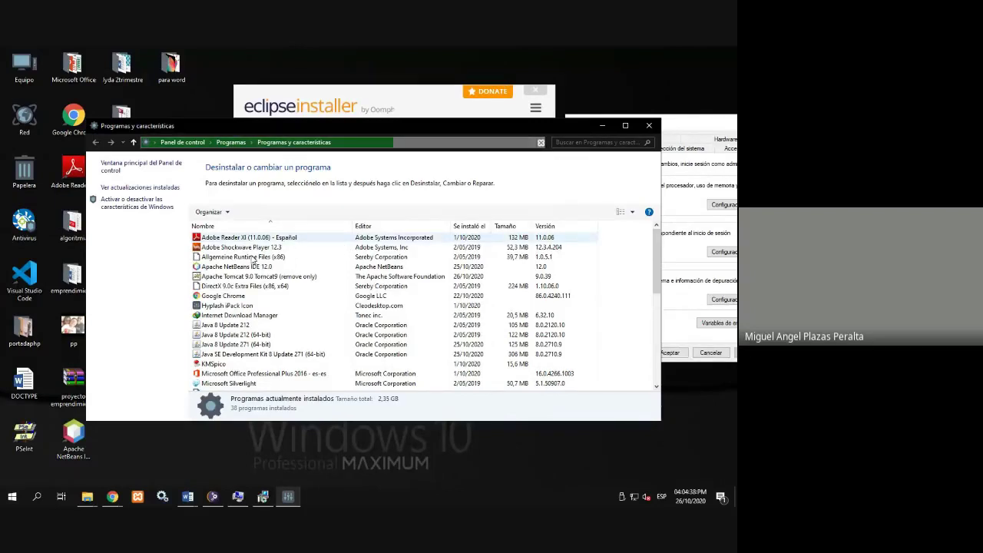
- Confirm uninstalling Java 8 Update 212, then try uninstalling Java 8 Update 212 (64-bit)
scroll(230, 299, "down", 2)
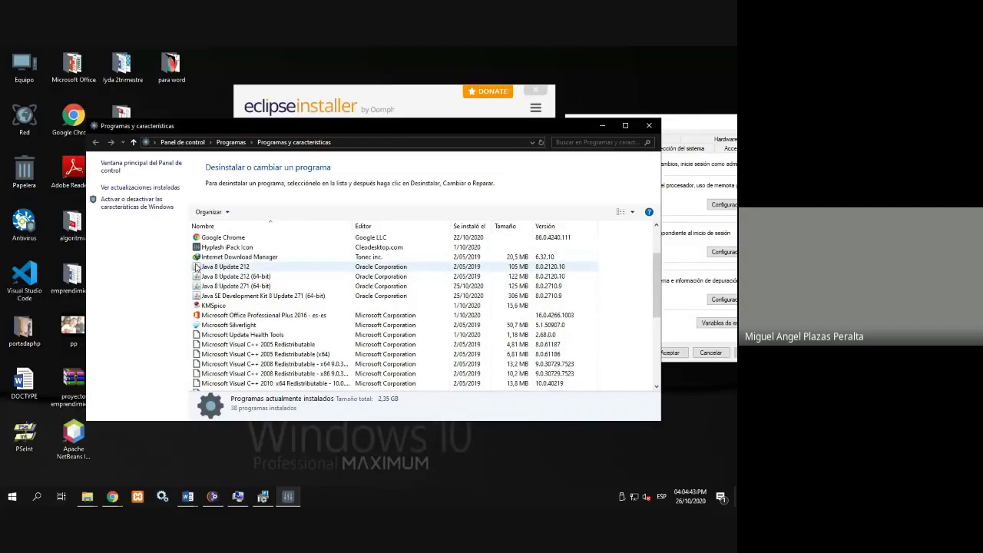
left_click(197, 266)
left_click(202, 278)
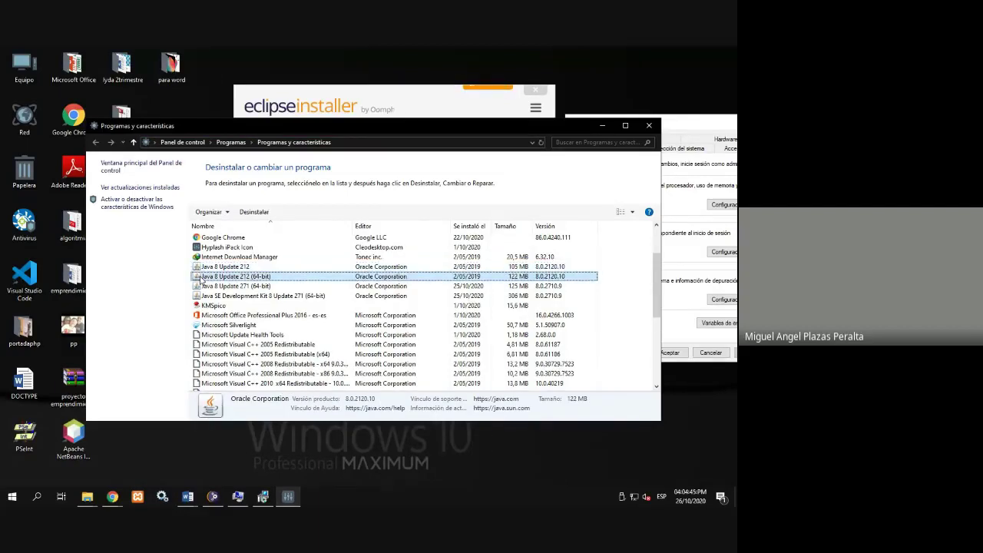
left_click(204, 287)
left_click(209, 267)
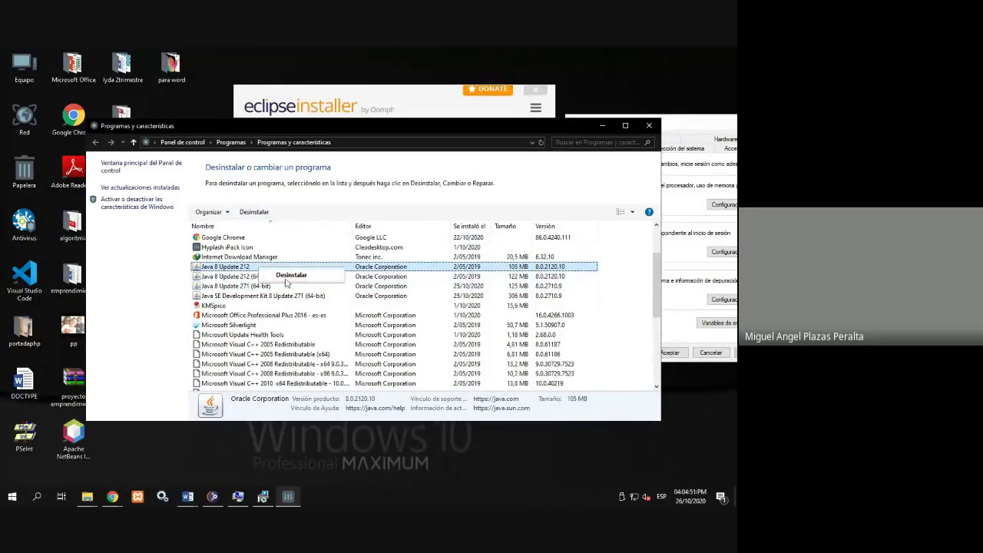
key("Return")
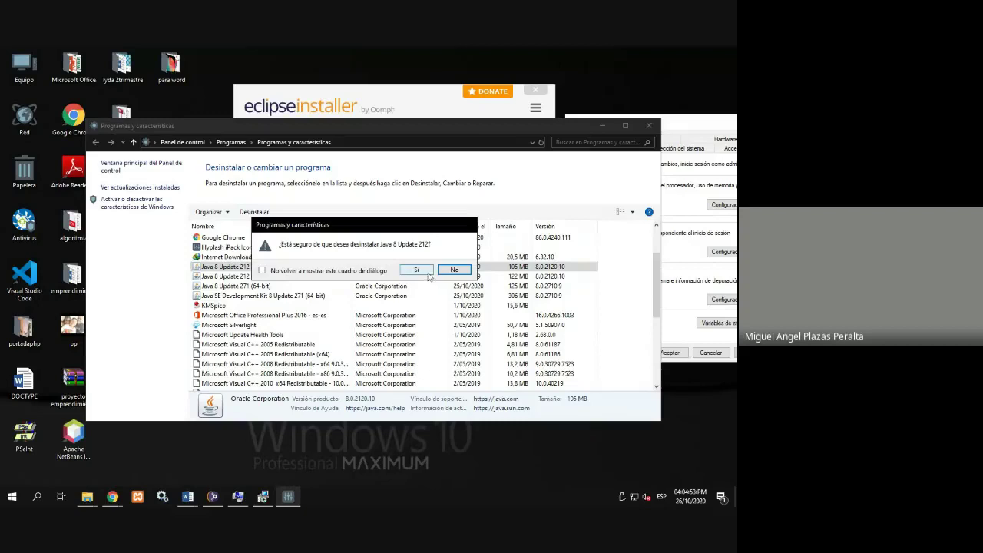
left_click(417, 270)
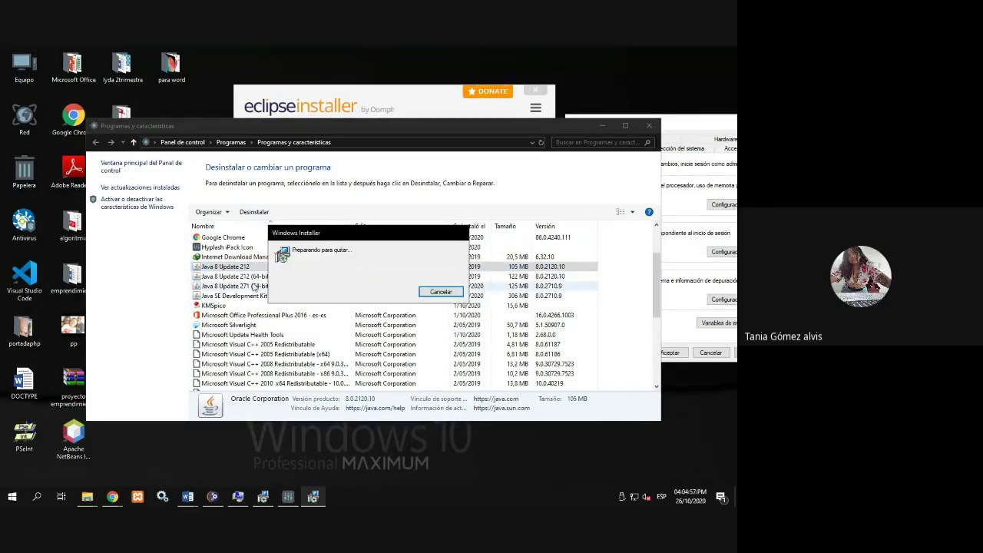
right_click(230, 276)
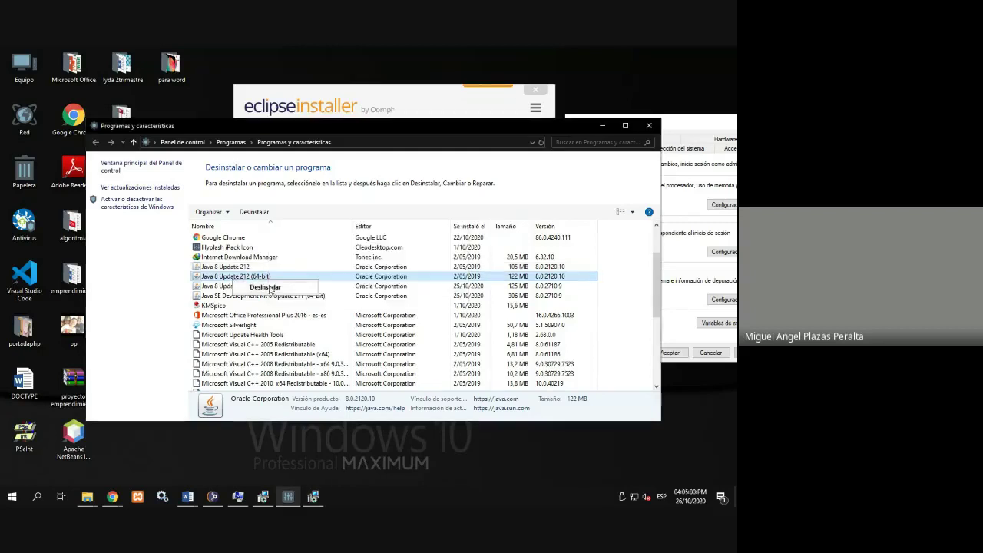
left_click(245, 282)
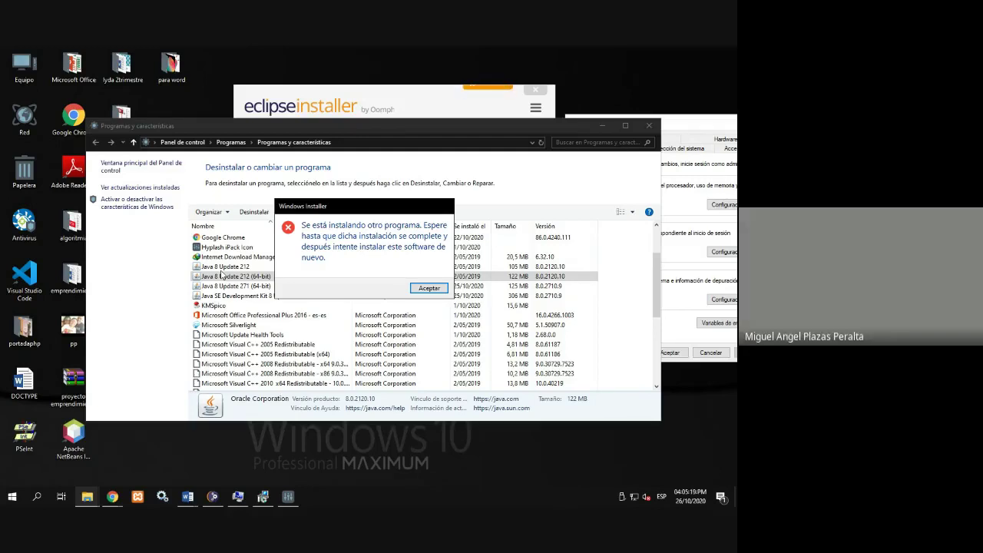
- Dismiss both installer-busy warnings and close the JDK 15.0.1 'Successfully Installed' notice
left_click(441, 288)
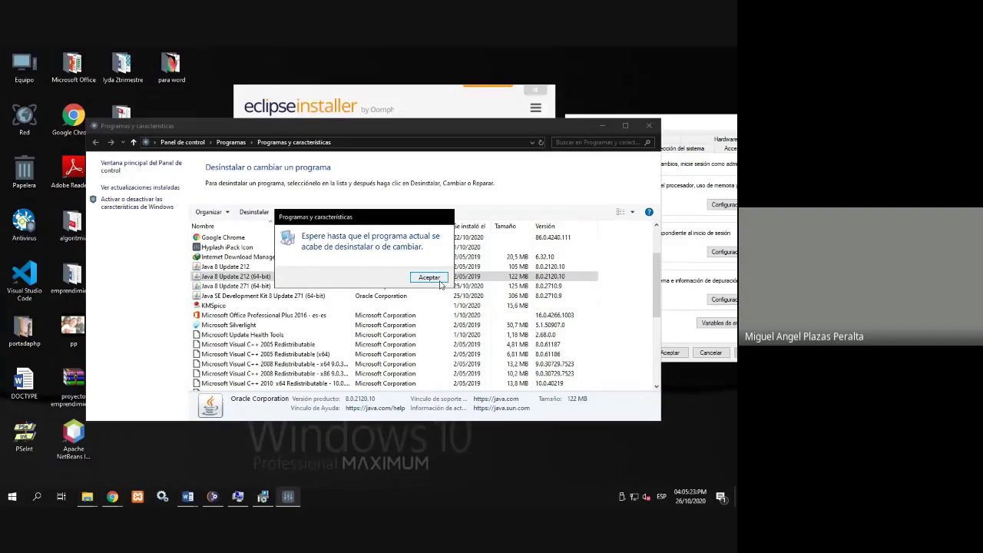
left_click(440, 283)
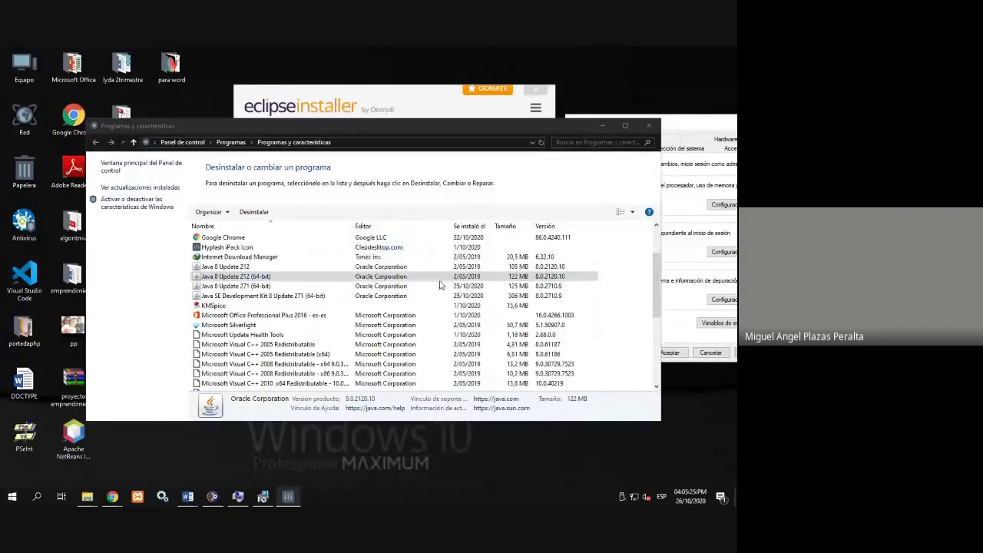
right_click(213, 268)
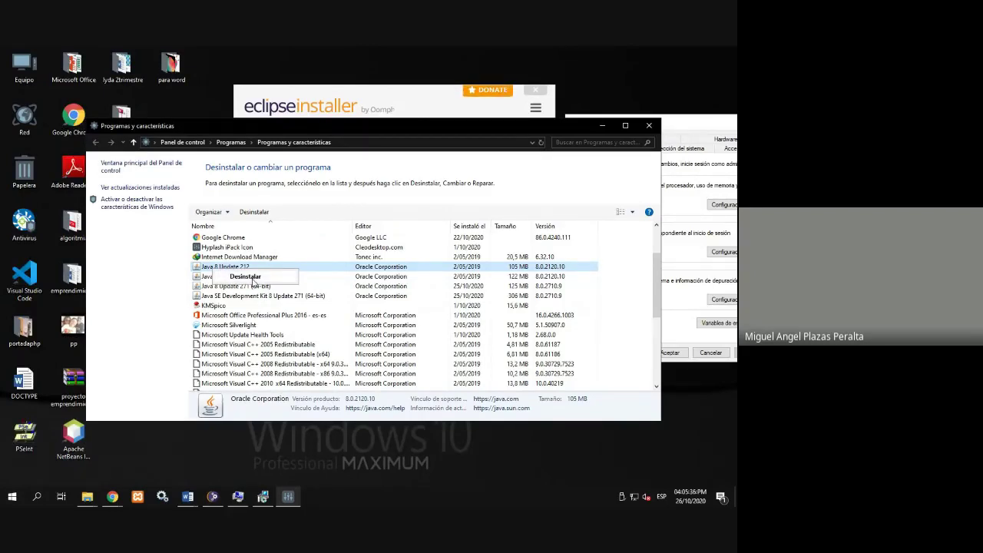
left_click(253, 282)
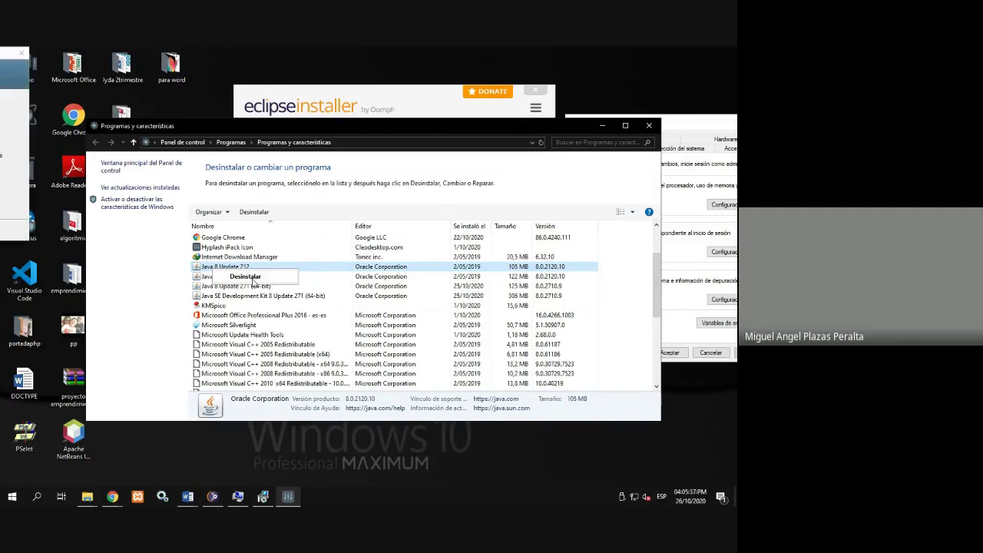
left_click_drag(3, 54, 662, 74)
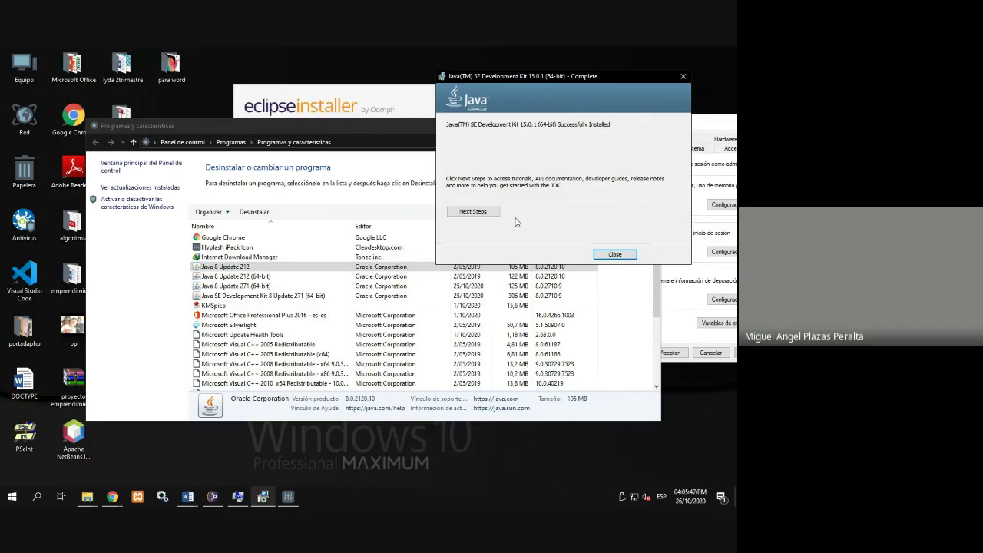
left_click(616, 255)
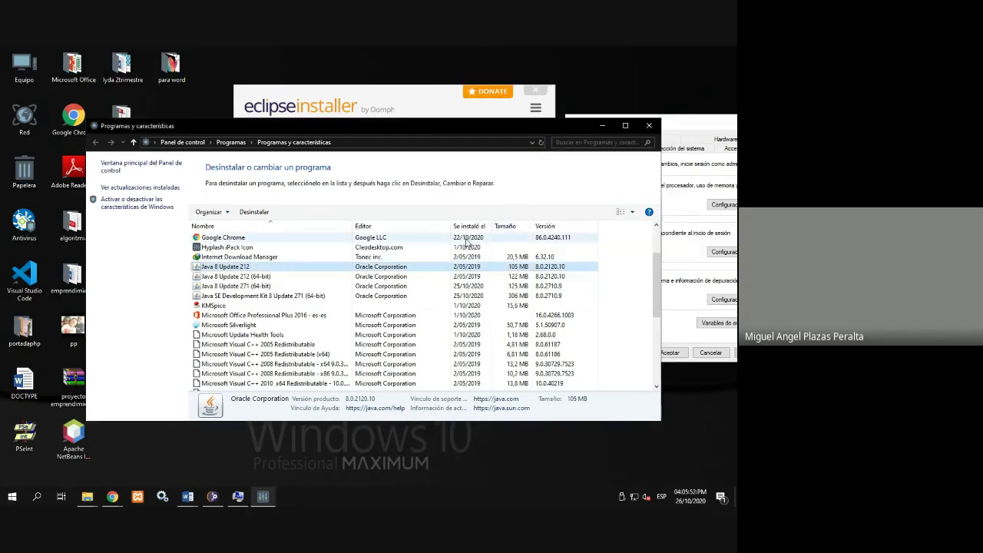
- Uninstall Java 8 Update 212 from Programs and Features, confirming with Sí
right_click(235, 271)
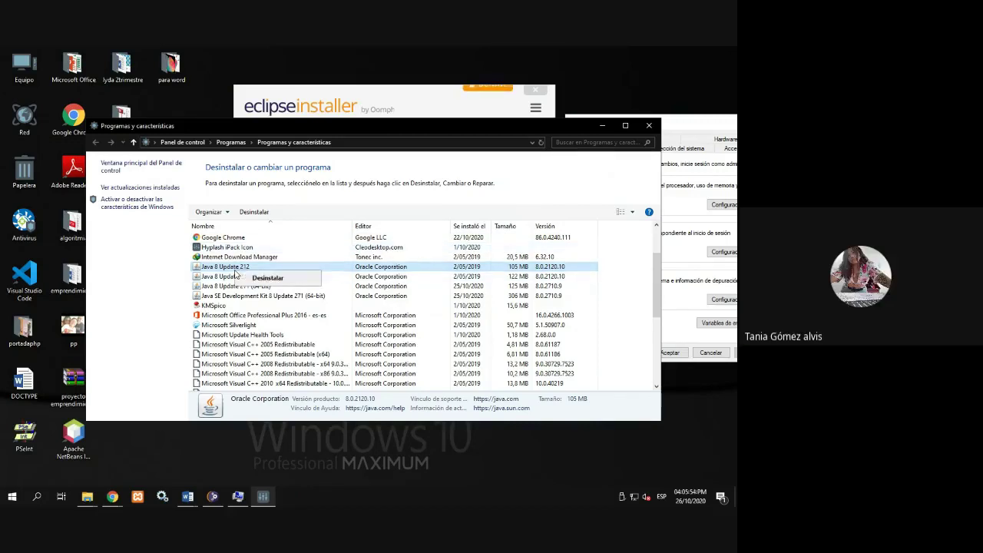
left_click(267, 278)
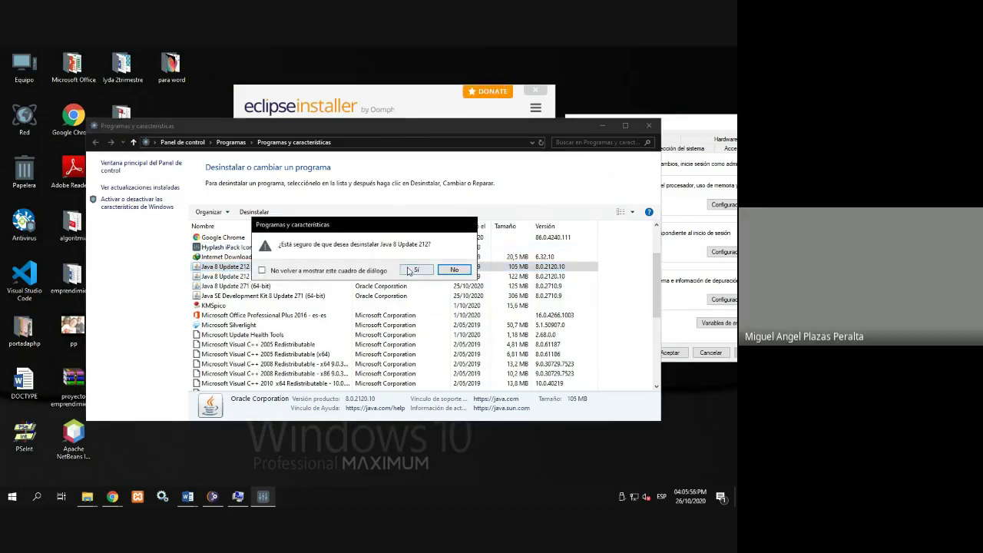
left_click(413, 270)
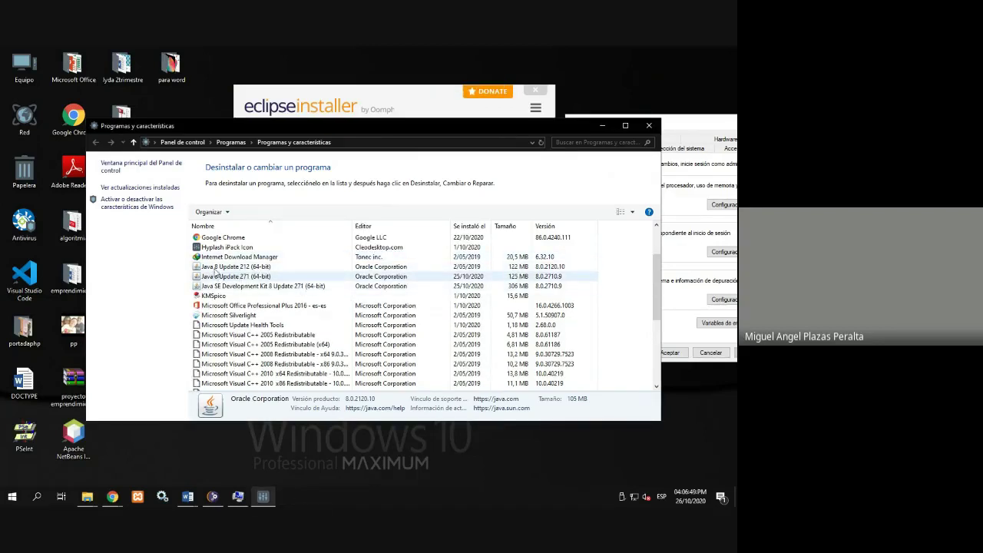
- Uninstall Java 8 Update 212 (64-bit) from the programs list, confirming with Sí
right_click(223, 268)
left_click(231, 273)
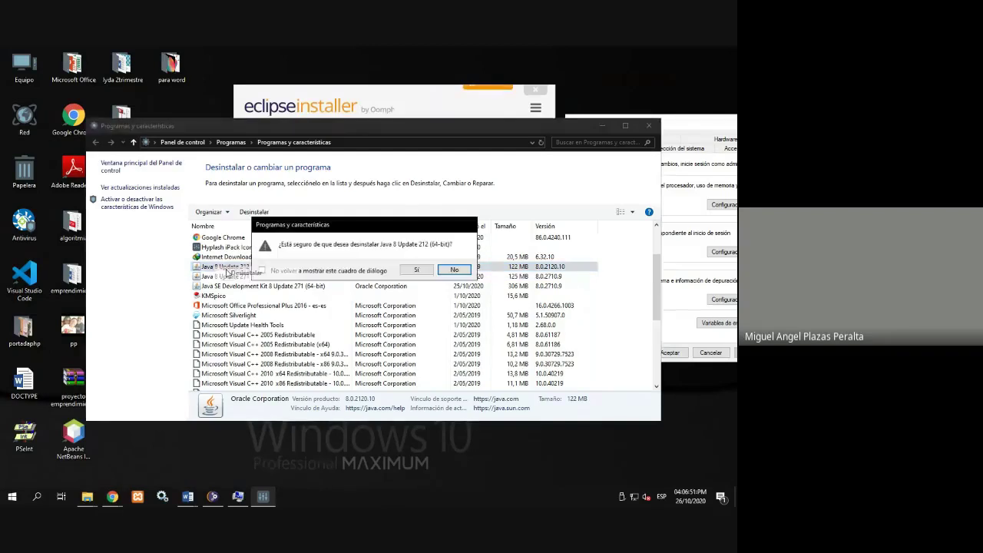
left_click(416, 273)
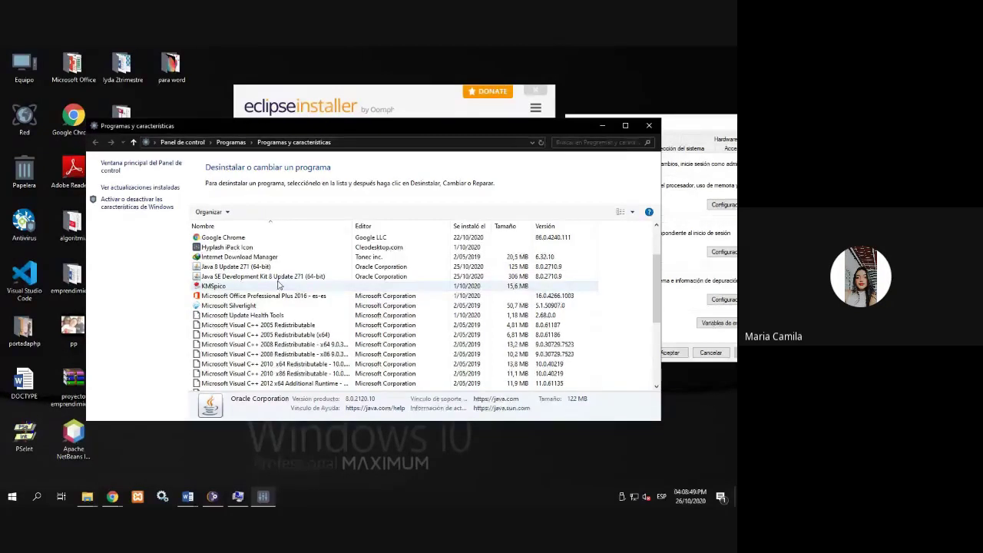
- Uninstall Java 8 Update 271 (64-bit), confirming the removal with Sí
right_click(239, 268)
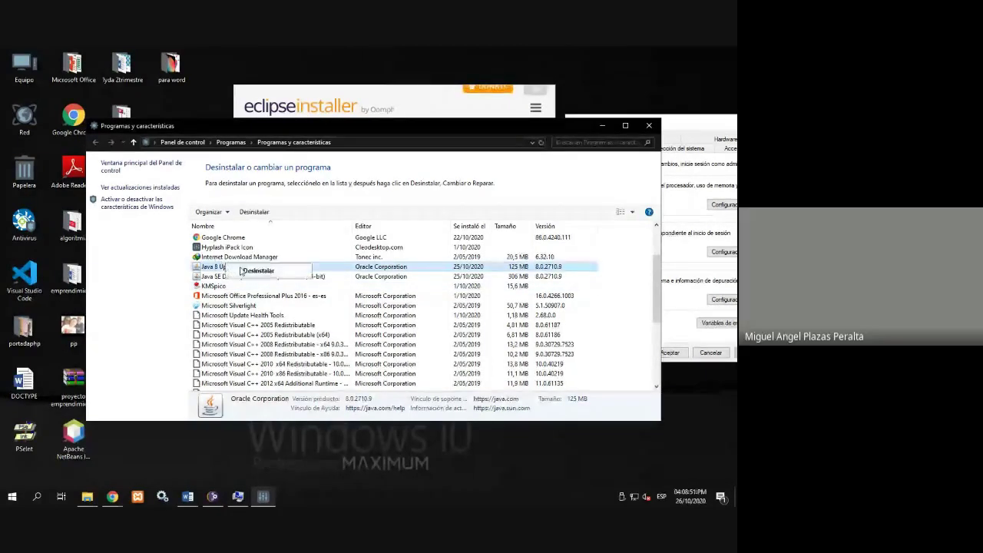
left_click(253, 271)
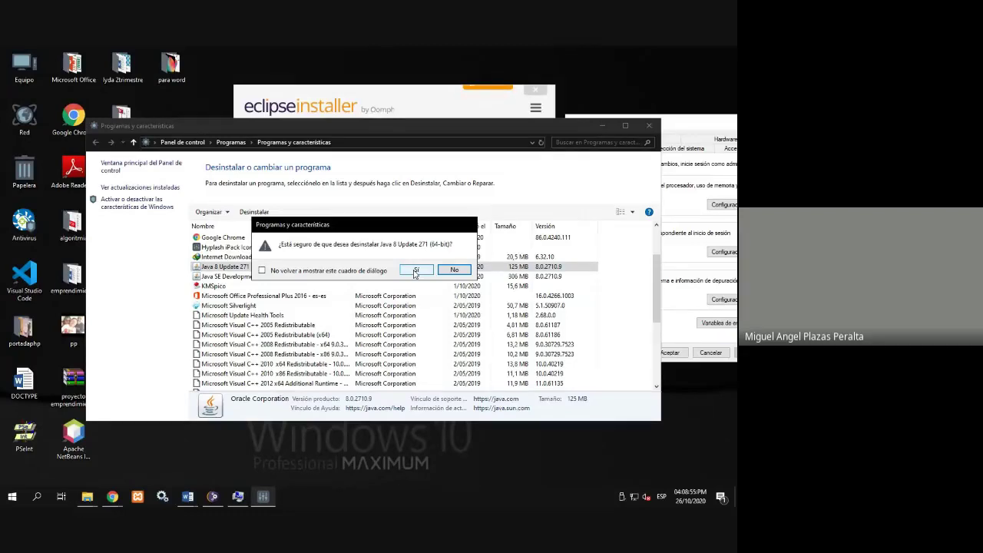
left_click(415, 271)
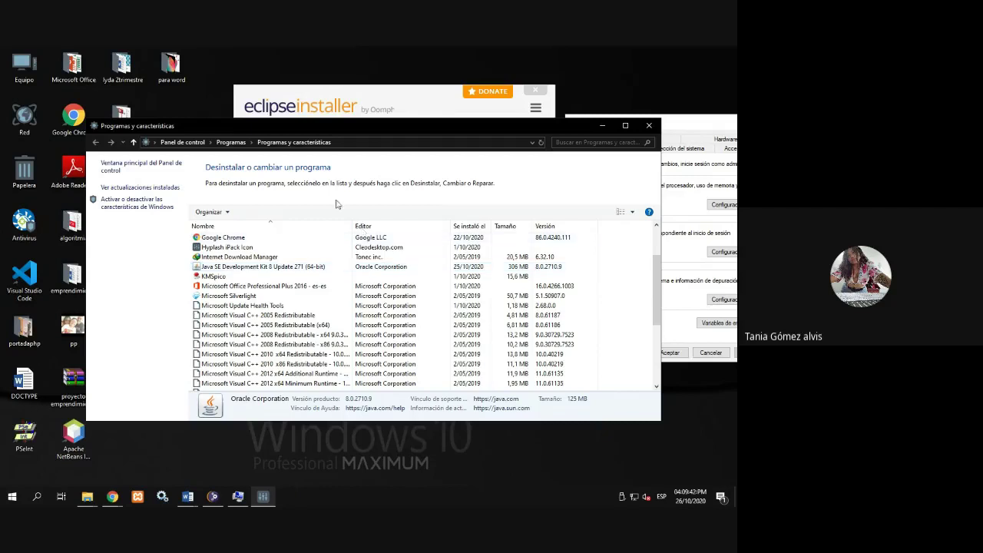
- Remove Java SE Development Kit 8 Update 271 and check the list has no Java 8 entries
double_click(225, 270)
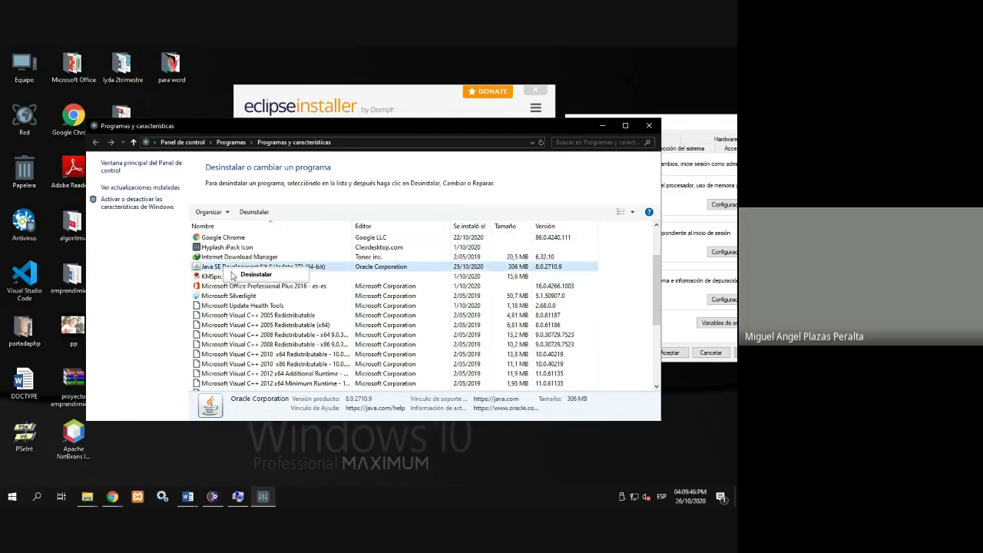
left_click(436, 270)
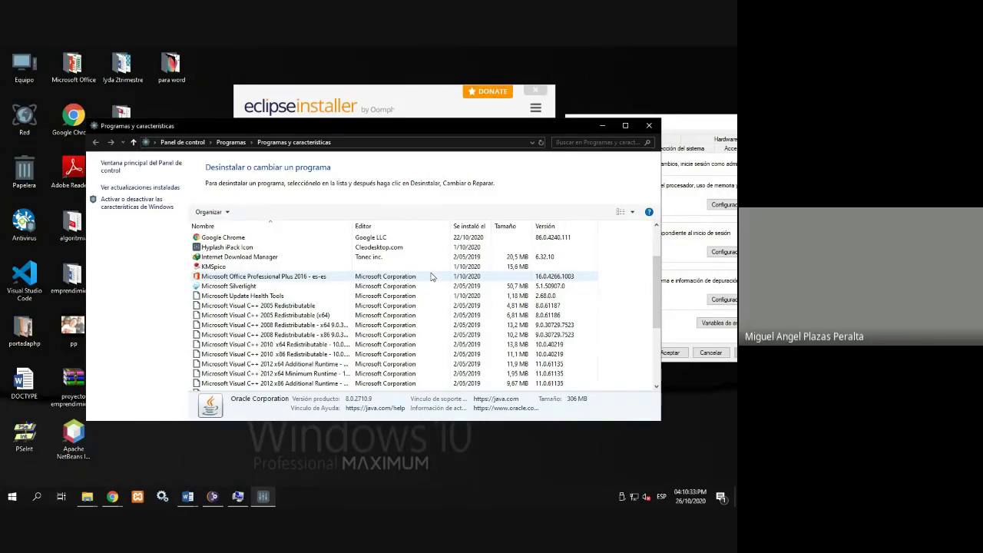
scroll(326, 290, "down", 4)
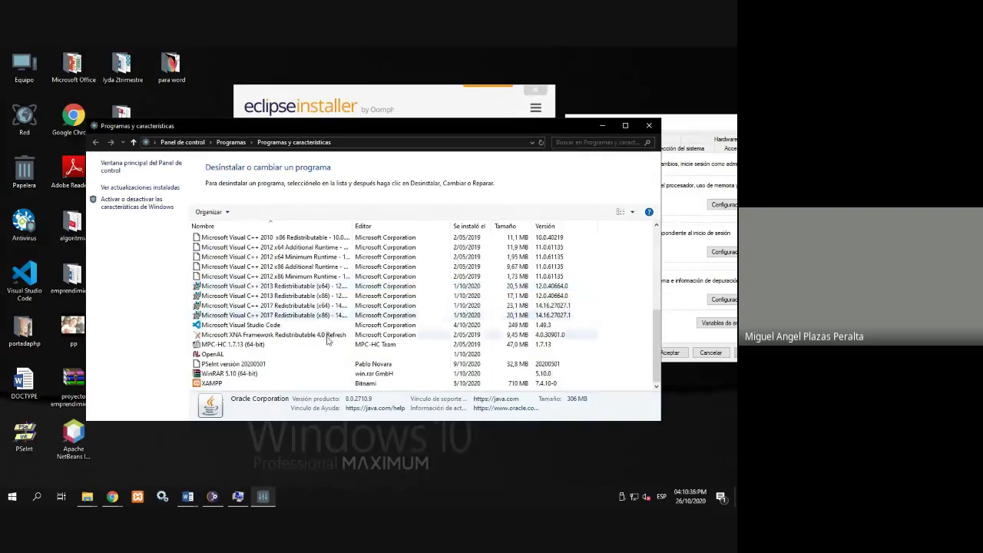
scroll(327, 338, "up", 4)
scroll(327, 338, "up", 2)
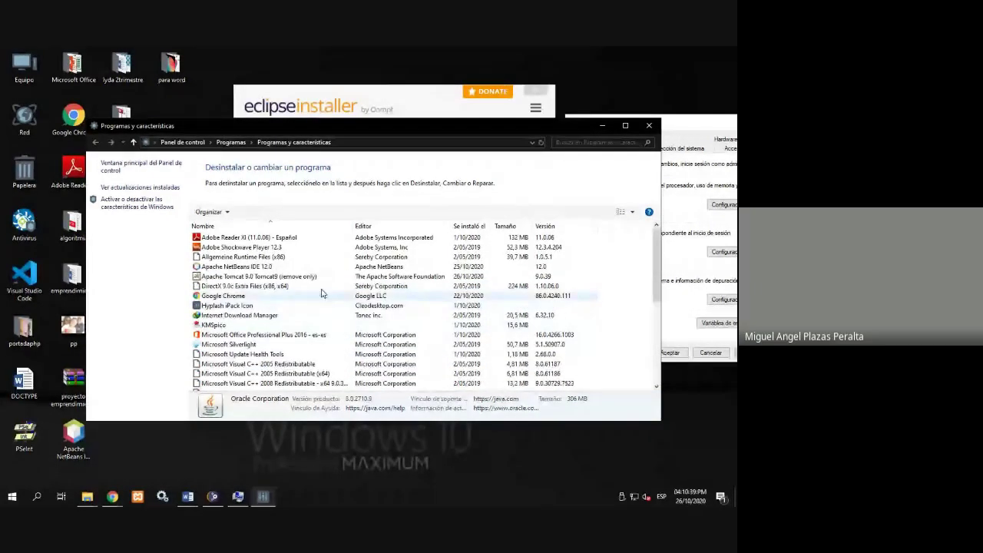
- Minimize Programs and Features so the Eclipse Installer shows beside System Properties
left_click(598, 126)
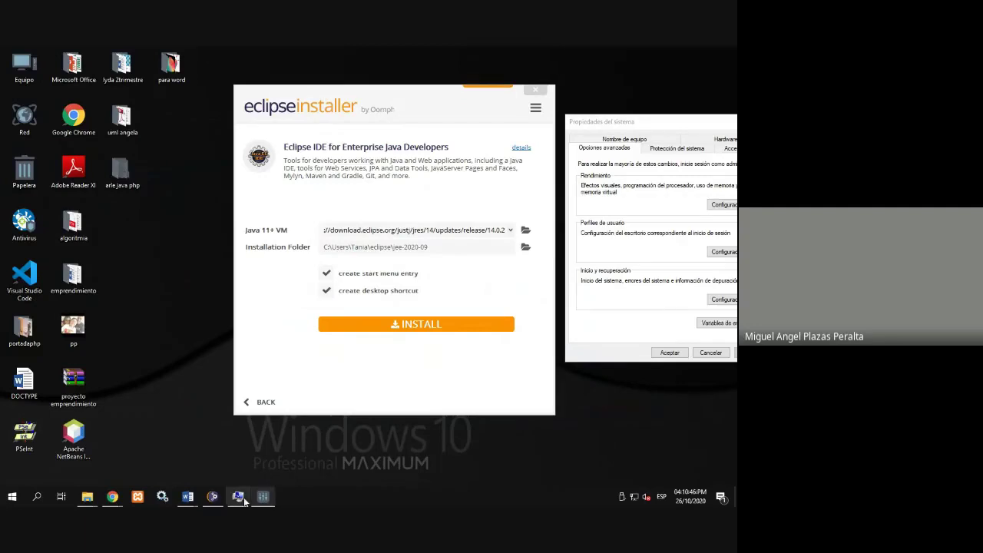
mouse_move(239, 497)
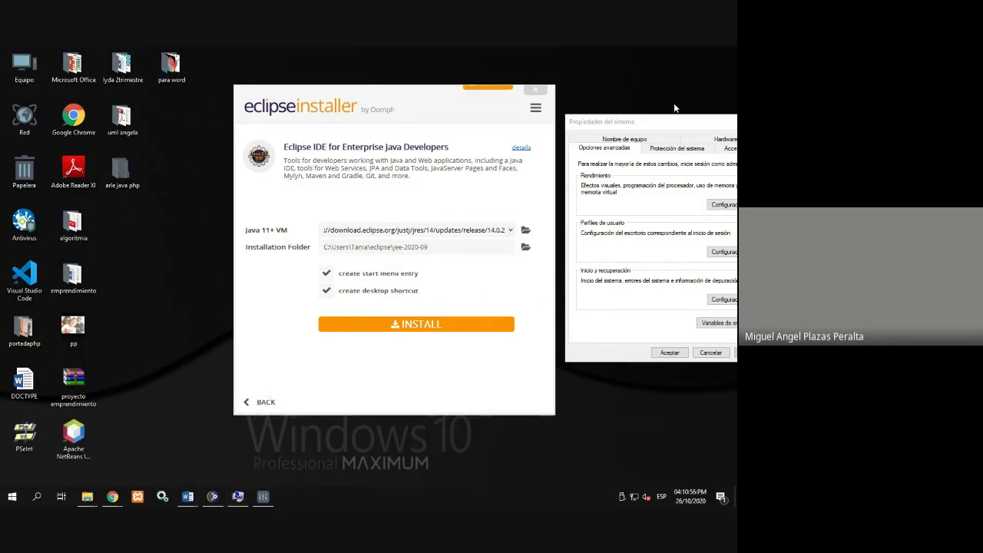
- Drag Propiedades del sistema to the left side, in front of the Eclipse Installer
left_click_drag(668, 121, 238, 117)
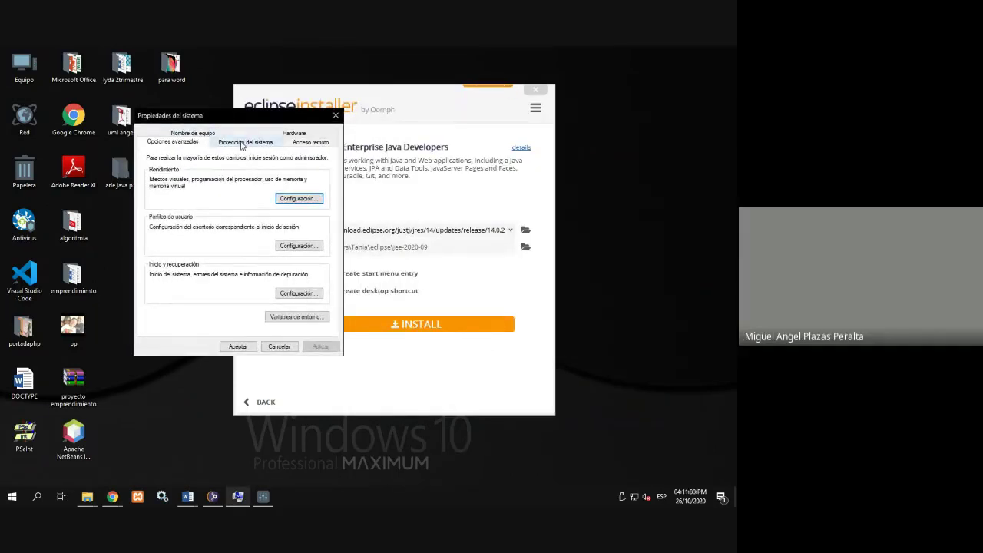
- In Variables de entorno, select the system Path variable and open it for editing
left_click(298, 316)
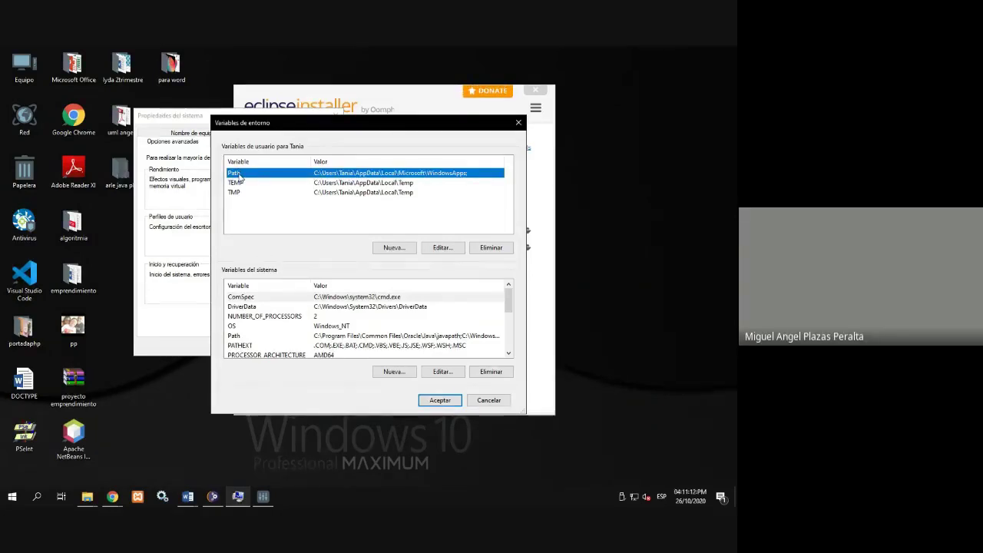
scroll(286, 342, "down", 1)
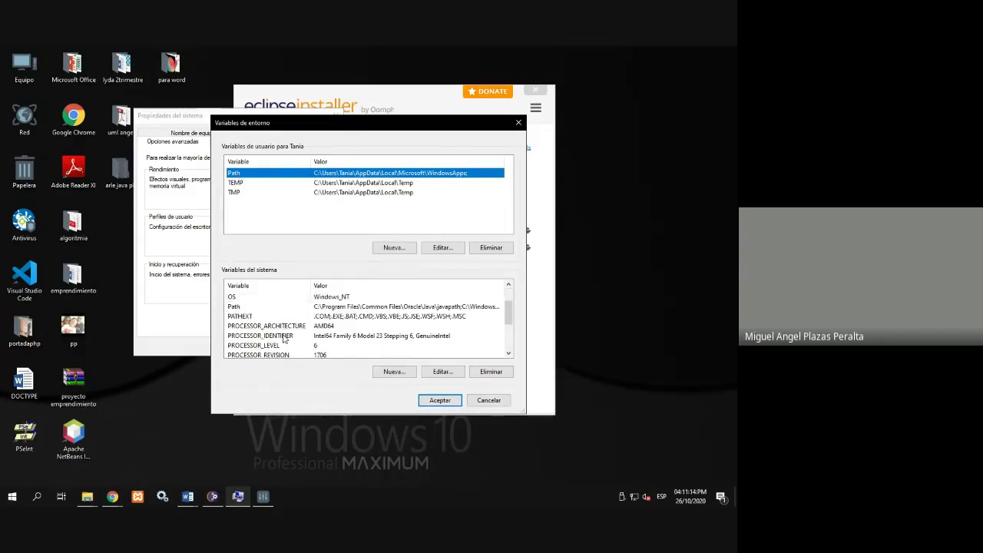
left_click(257, 308)
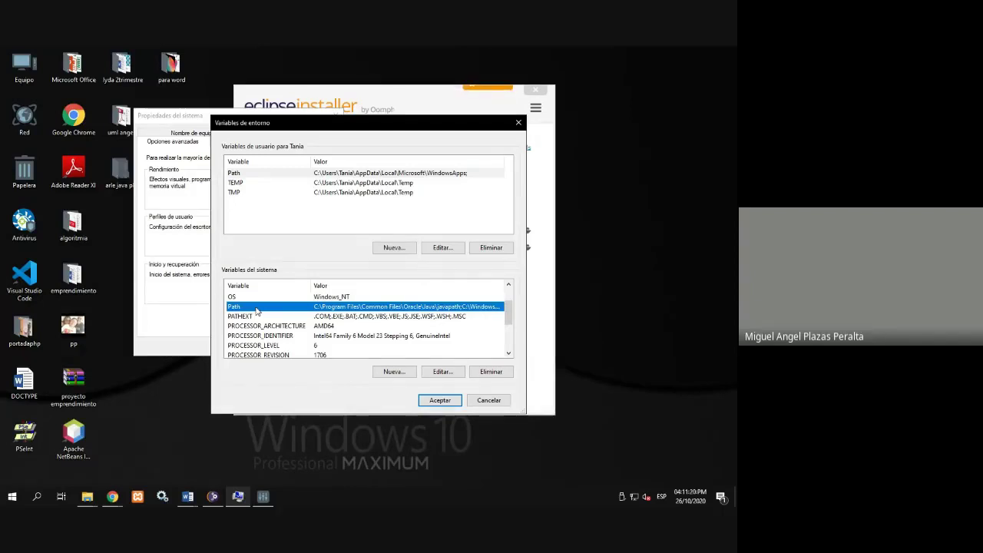
left_click(441, 373)
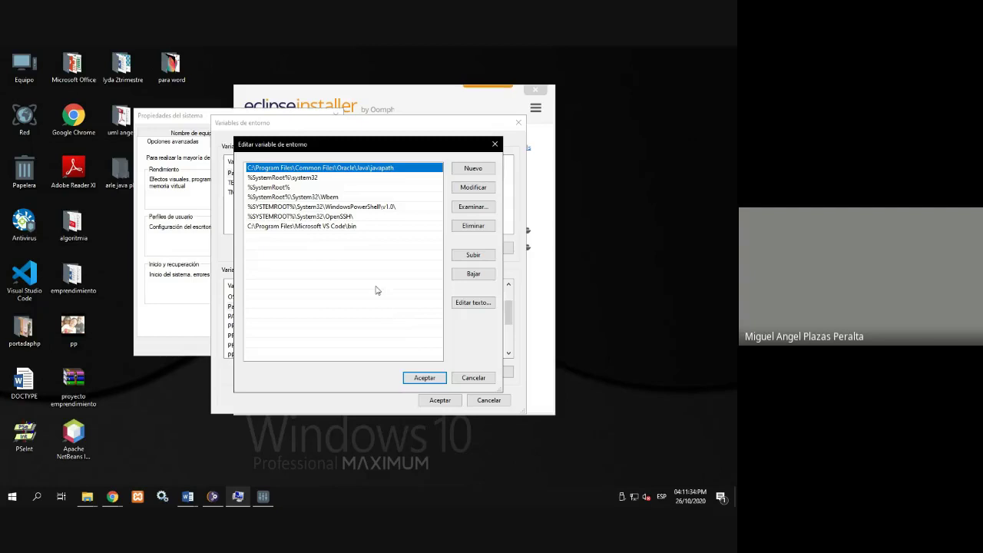
- Add a new blank Path entry and browse to the Nuevo vol (C:) drive
left_click(323, 235)
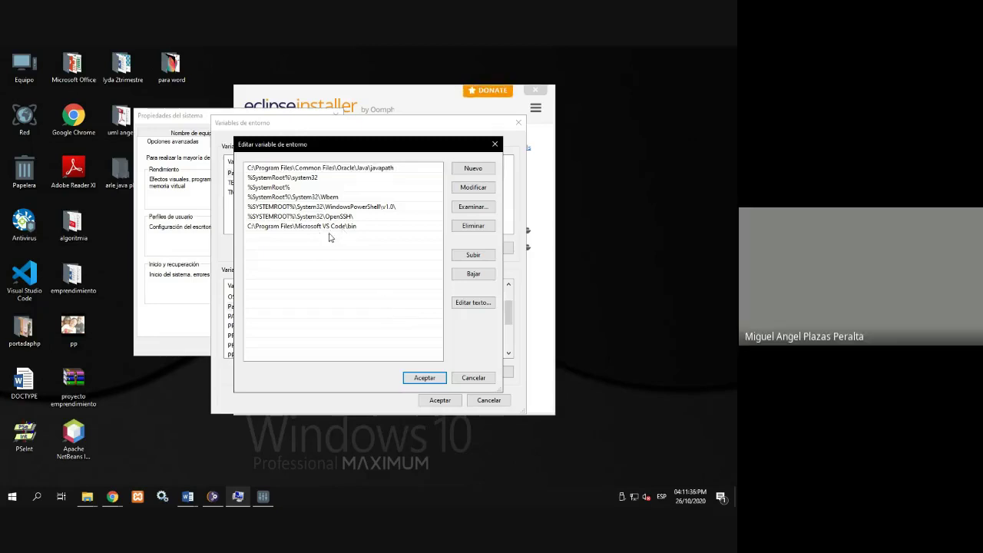
left_click(467, 170)
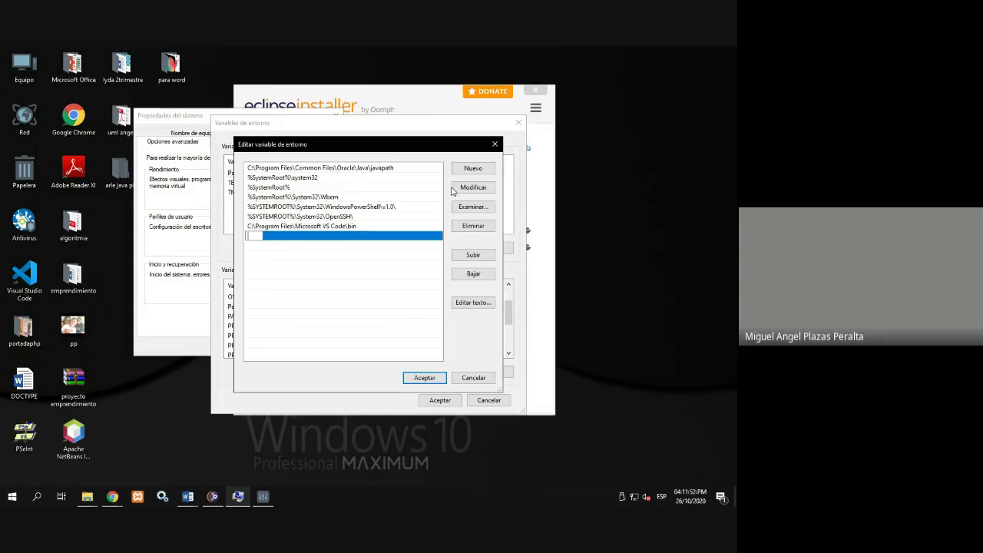
left_click(463, 207)
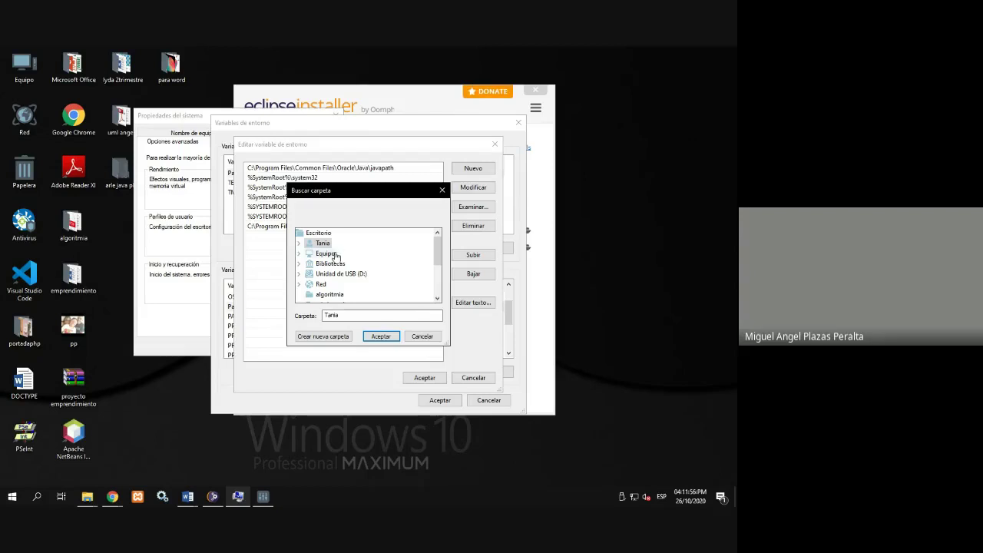
double_click(331, 253)
scroll(342, 287, "down", 2)
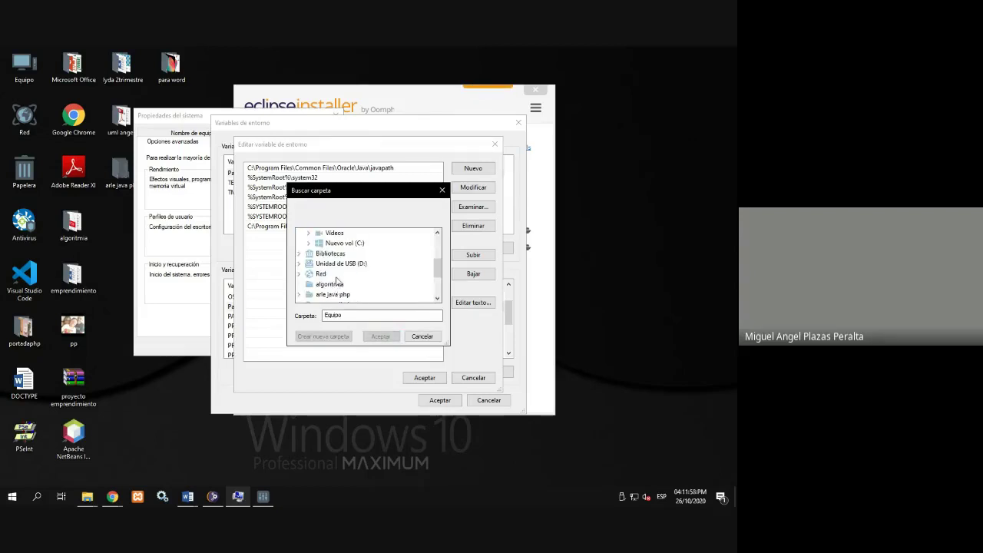
double_click(332, 246)
- Navigate Archivos de programa > Java > jdk-15.0.1 and confirm its bin folder as the entry
left_click(331, 244)
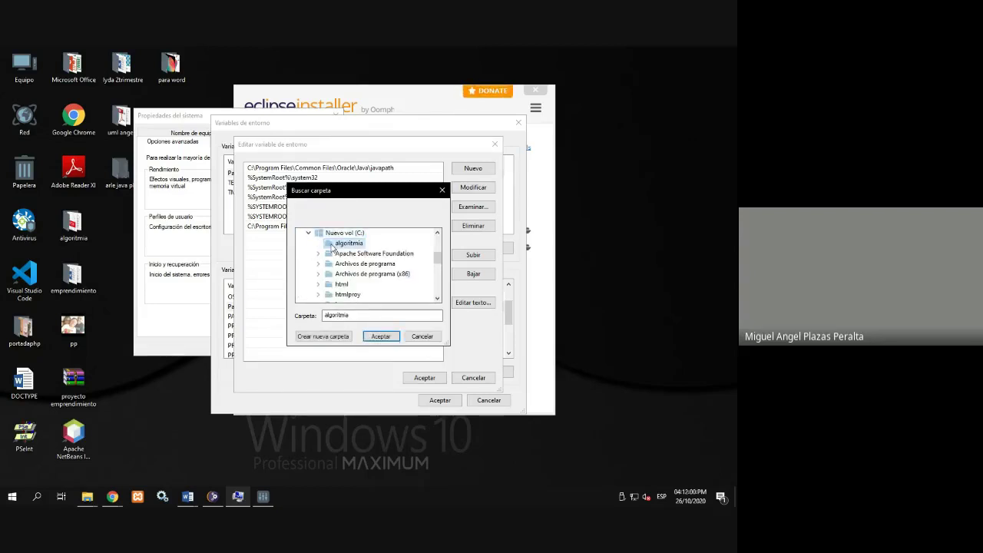
double_click(380, 263)
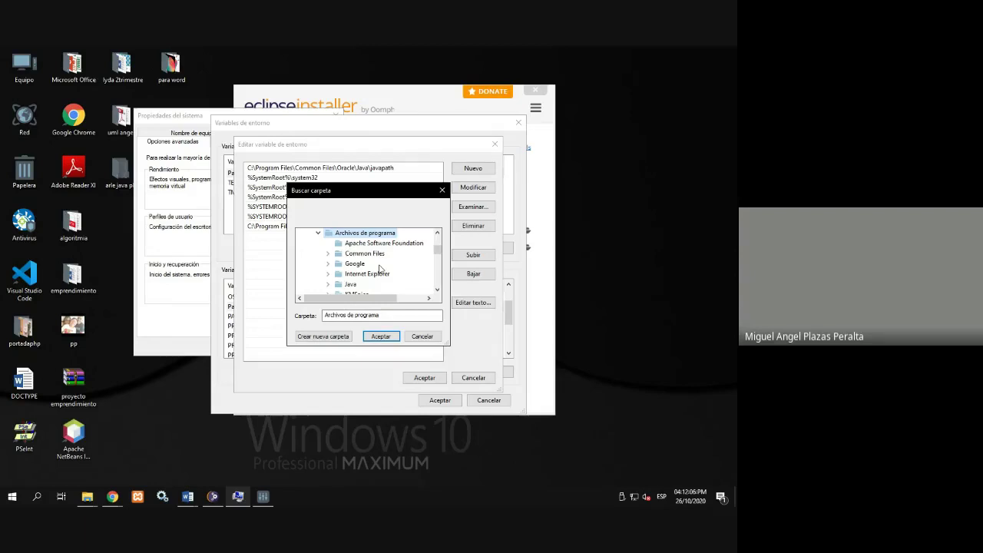
scroll(380, 268, "down", 2)
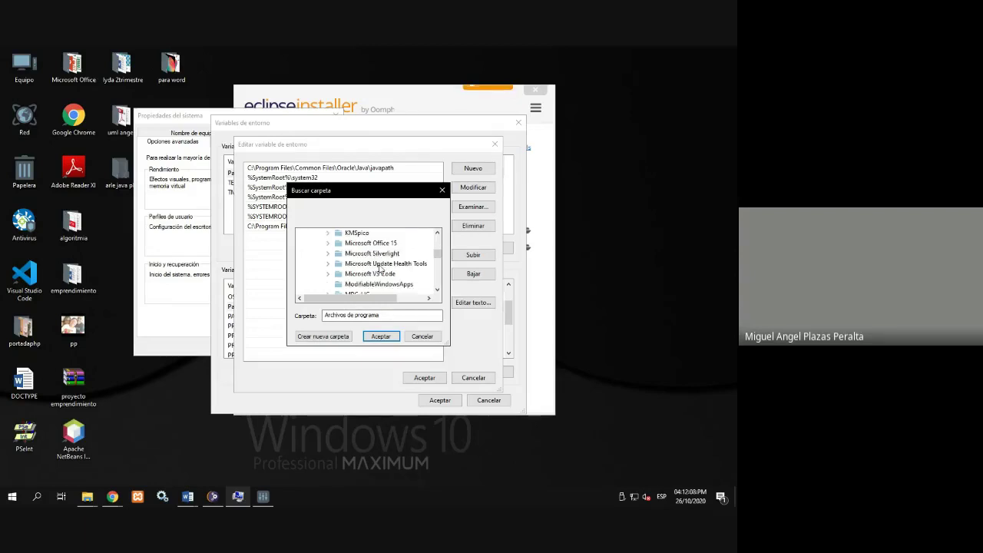
scroll(376, 265, "up", 2)
key("j")
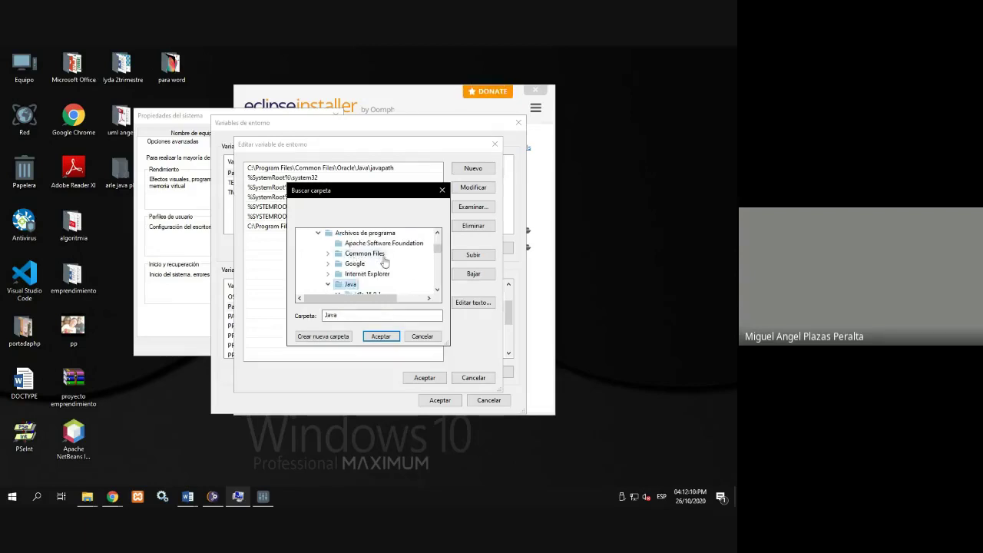
scroll(412, 266, "down", 1)
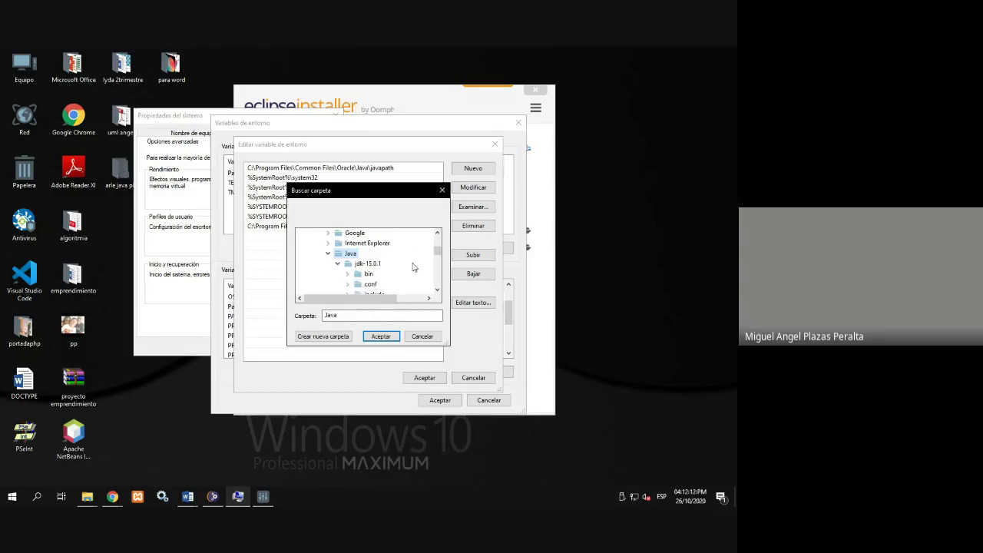
scroll(412, 267, "down", 1)
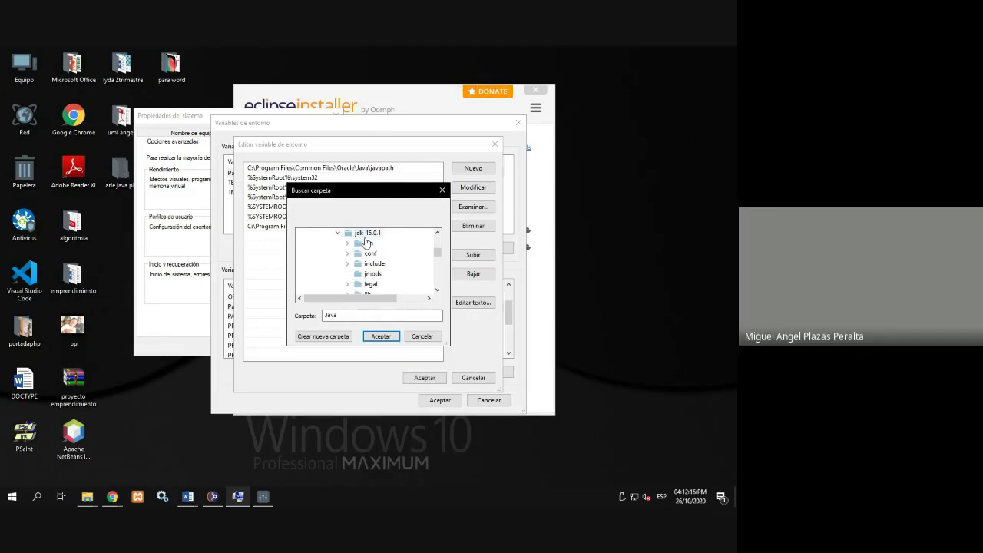
double_click(367, 242)
scroll(394, 263, "up", 1)
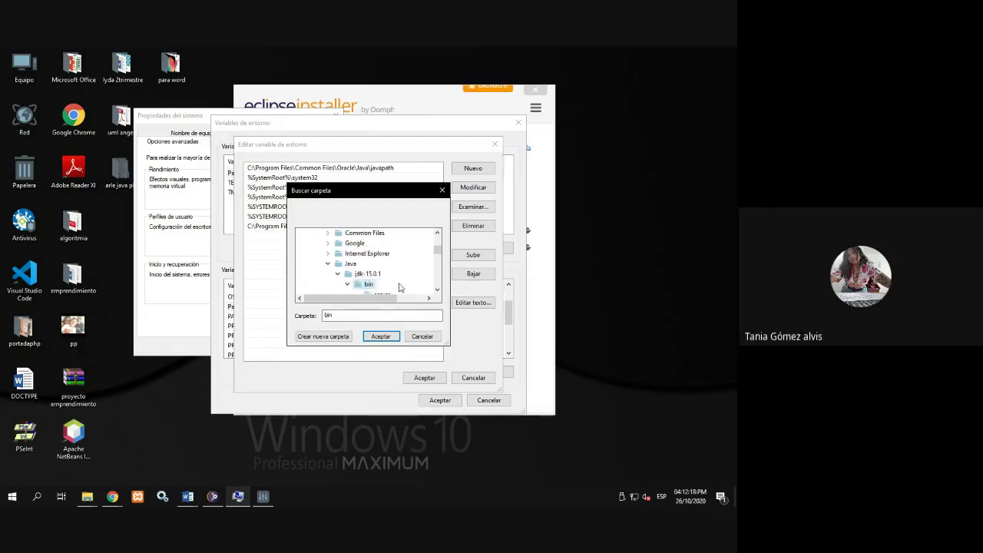
left_click(381, 336)
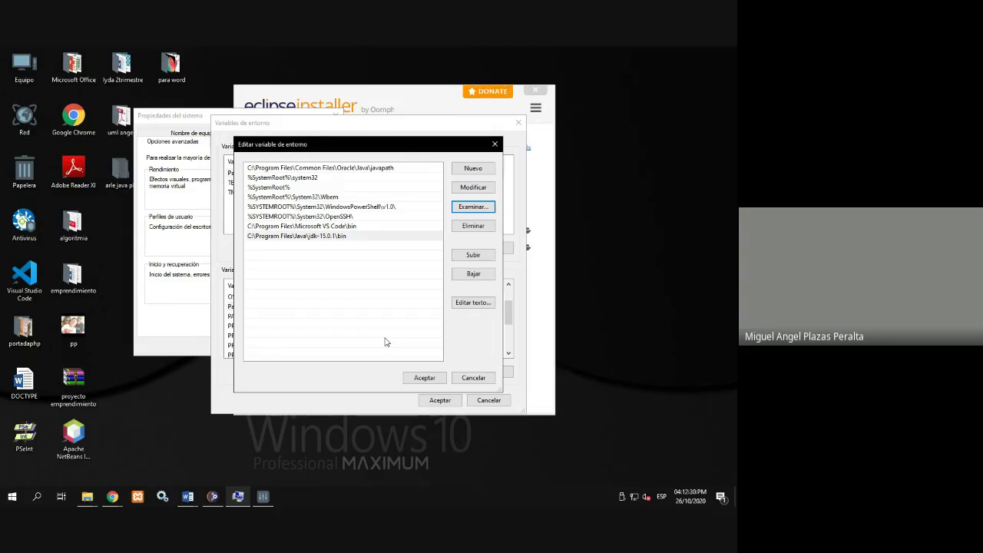
- Save the Path edits and create a new system variable named JAVA_HOME
left_click(416, 375)
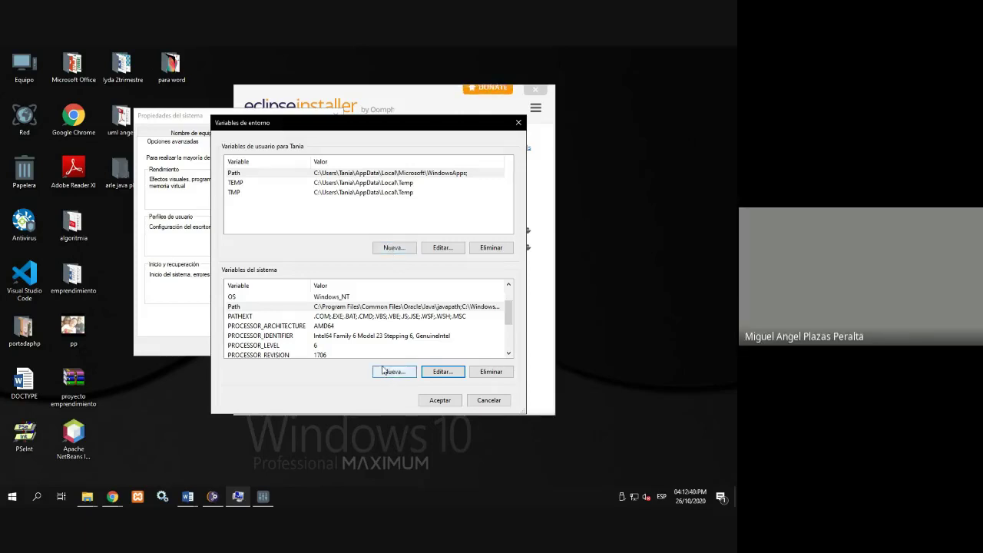
left_click(386, 372)
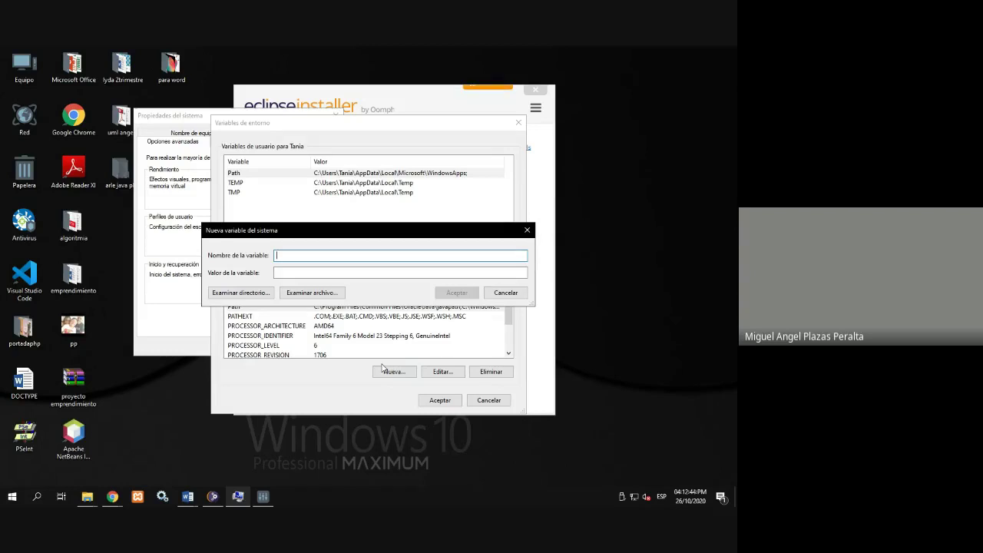
type("JA")
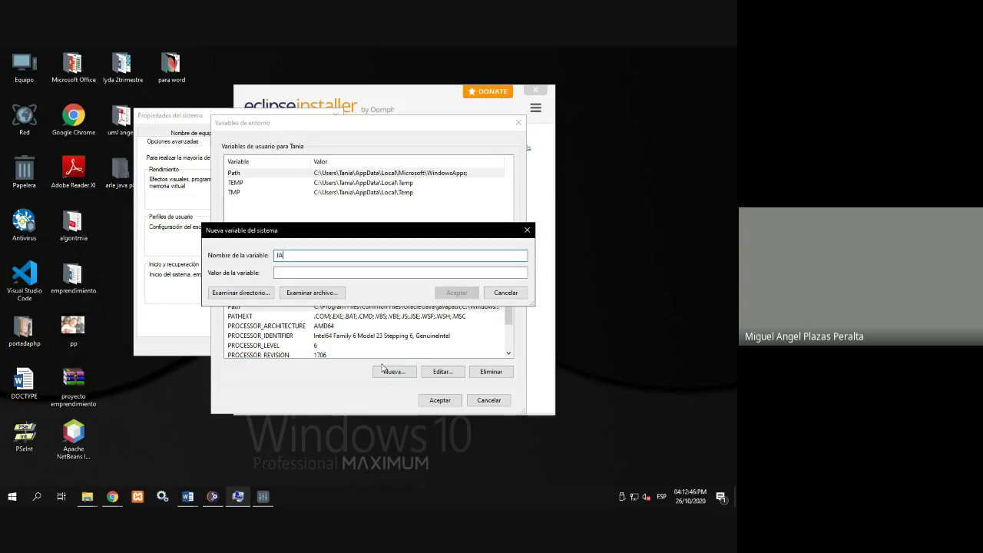
type("VA_HOME")
left_click(294, 272)
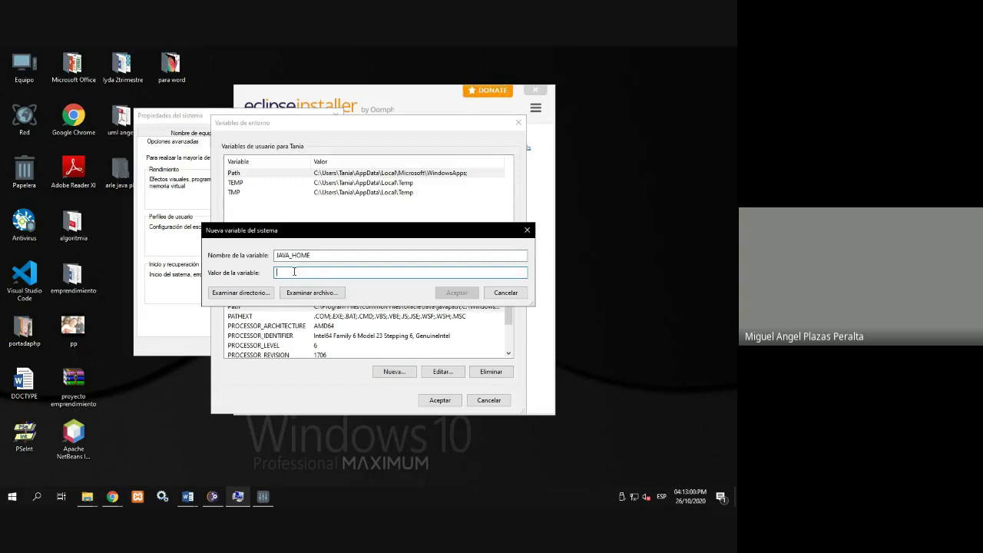
- Browse to Archivos de programa on the C: drive for the JAVA_HOME value
left_click(253, 293)
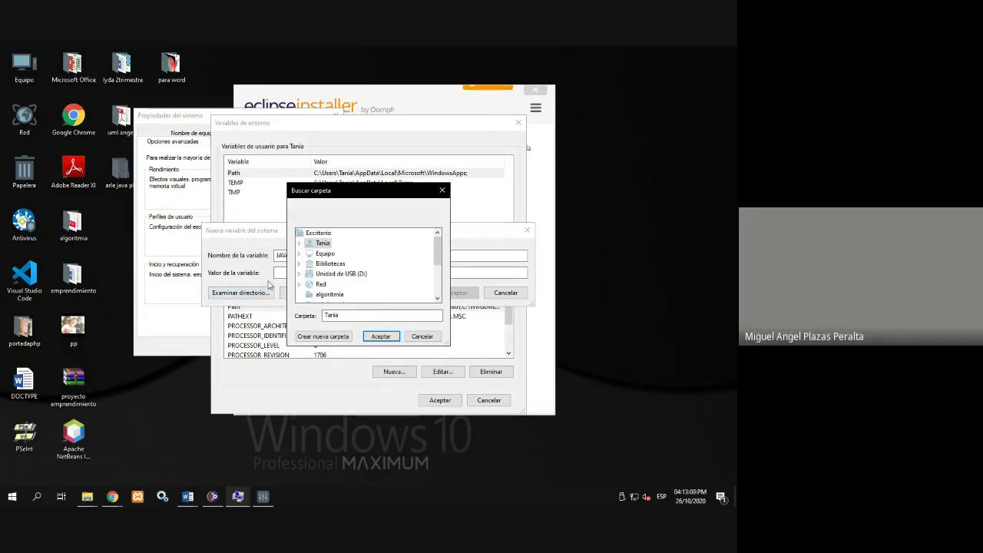
double_click(324, 253)
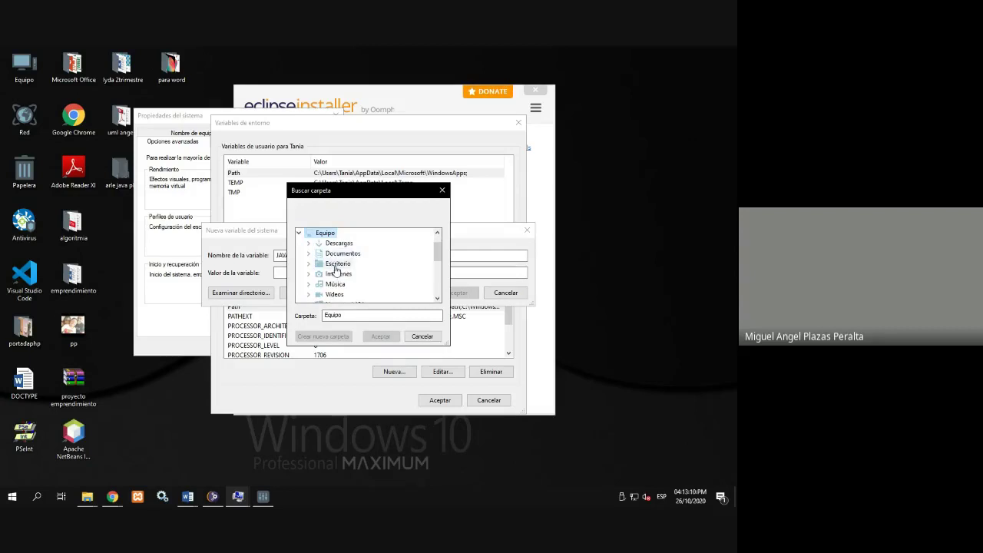
scroll(338, 273, "down", 1)
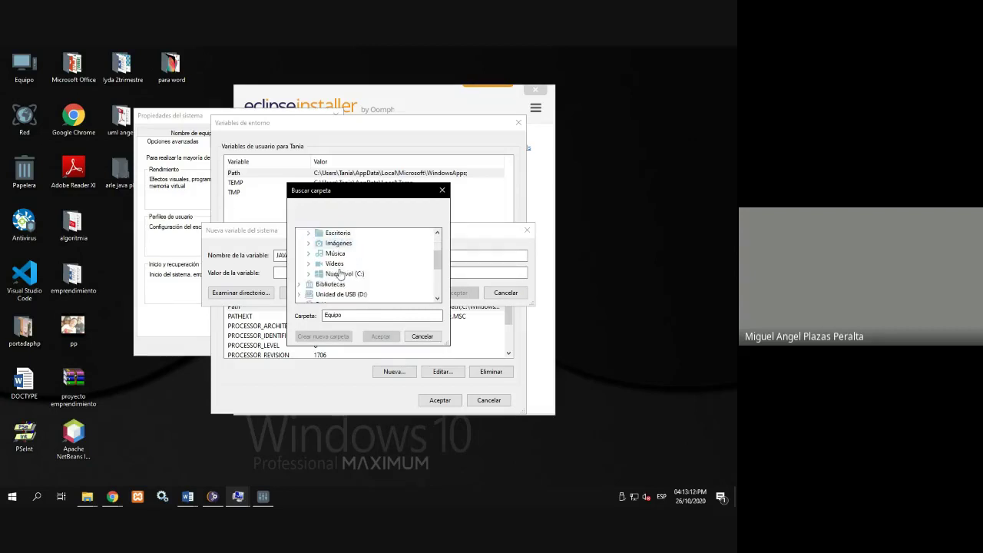
scroll(339, 275, "up", 1)
scroll(343, 269, "down", 2)
double_click(340, 244)
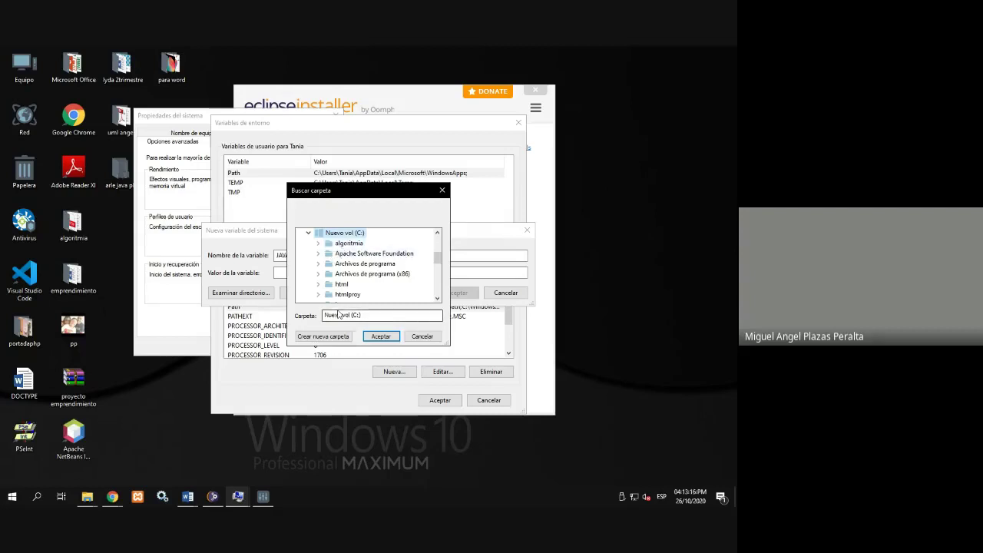
double_click(350, 265)
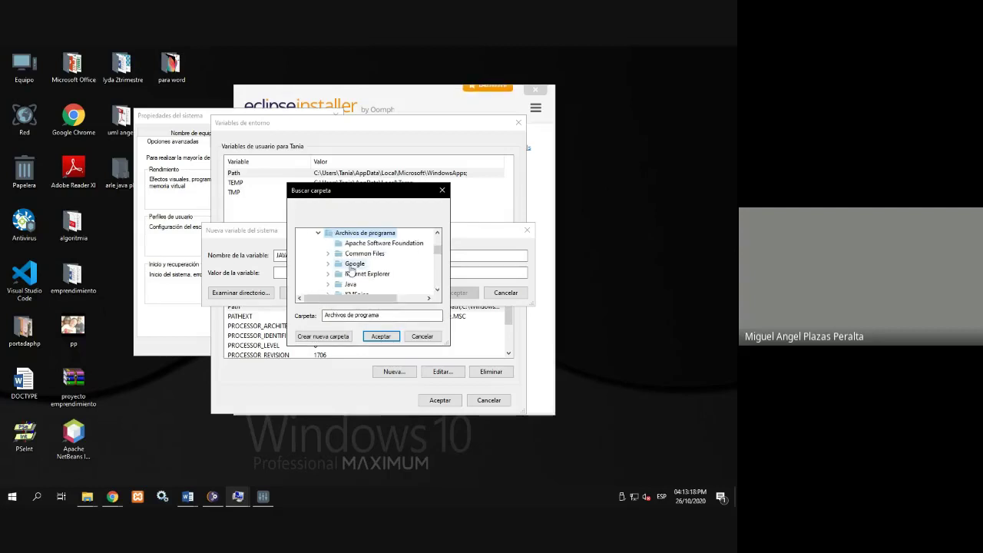
scroll(350, 284, "down", 1)
scroll(350, 284, "up", 1)
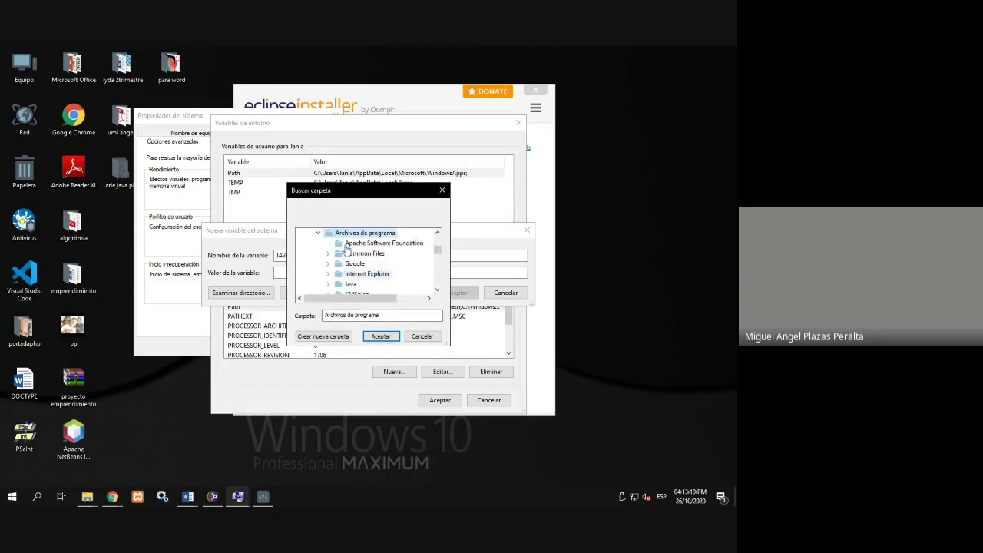
- Choose Java\jdk-15.0.1 as the value and save the JAVA_HOME variable
left_click(350, 285)
double_click(350, 284)
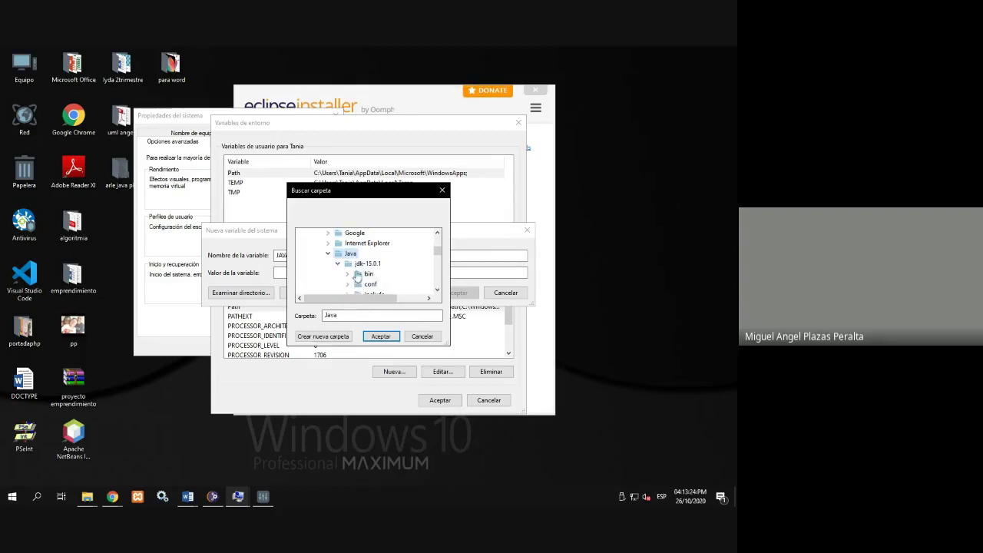
left_click(355, 264)
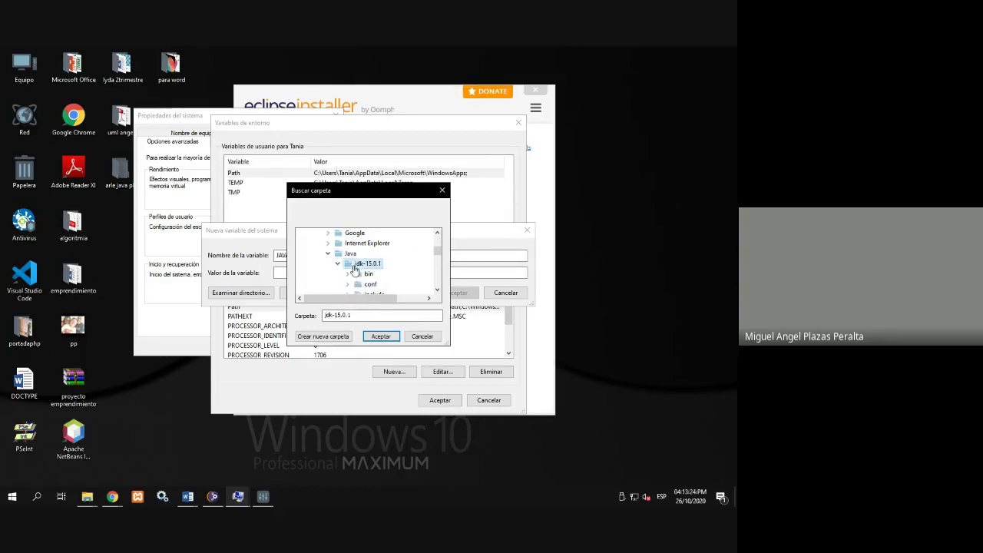
left_click(380, 336)
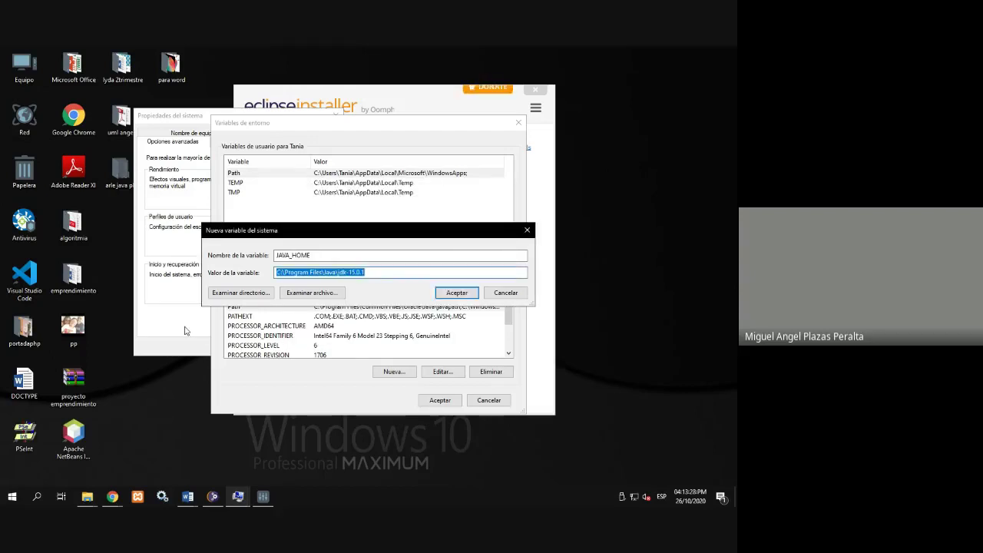
left_click(459, 295)
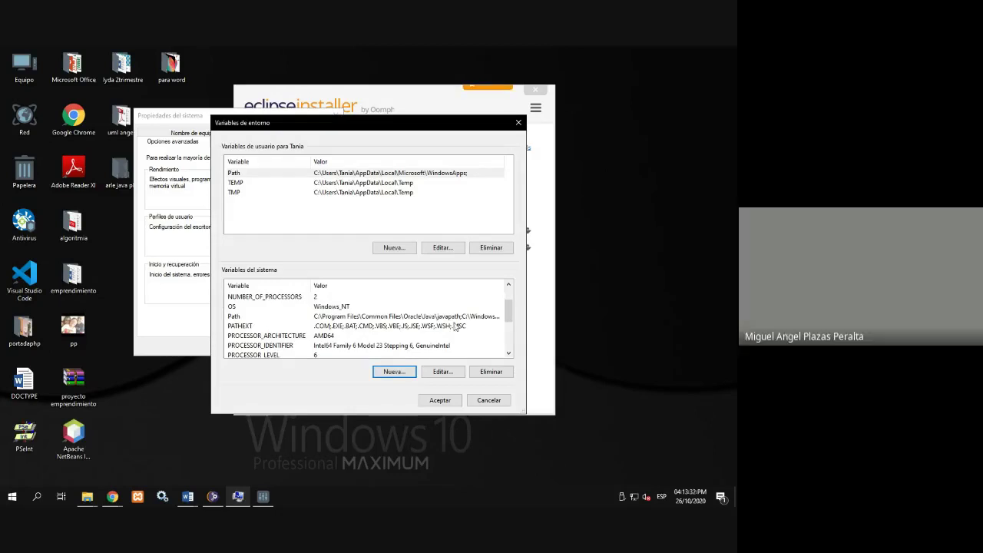
- Confirm and close the Variables de entorno and Propiedades del sistema windows
left_click(439, 400)
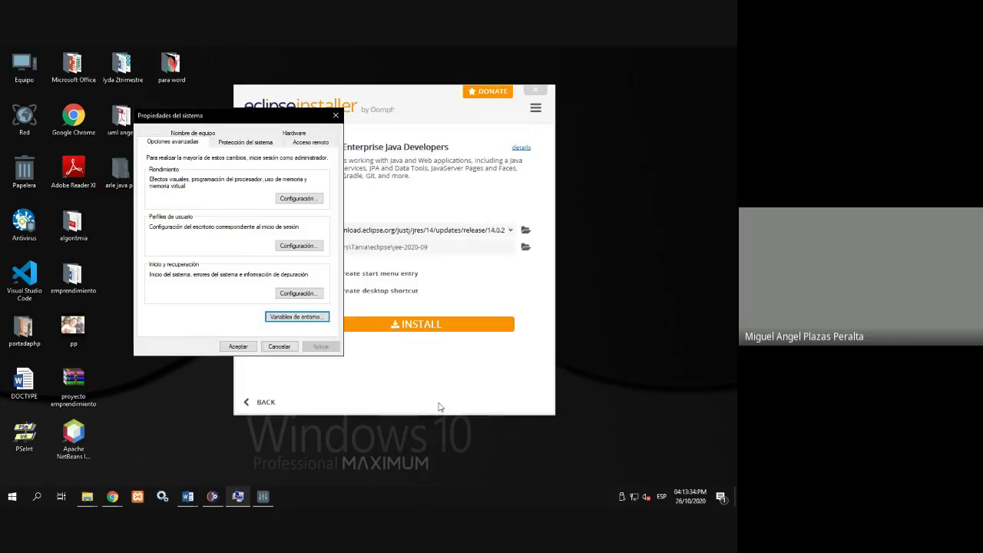
left_click(239, 348)
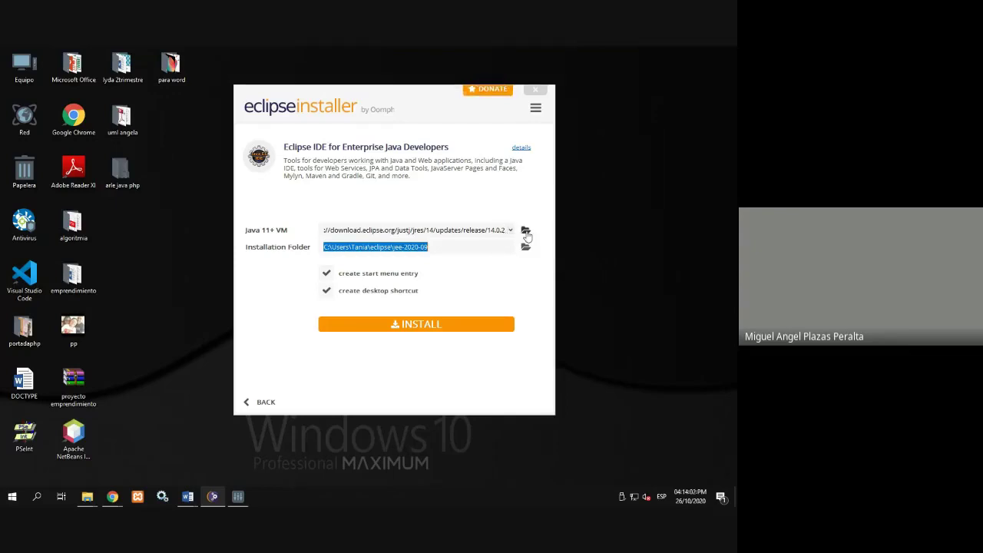
- Open the Java 11+ VM list in the Eclipse Installer
left_click(527, 233)
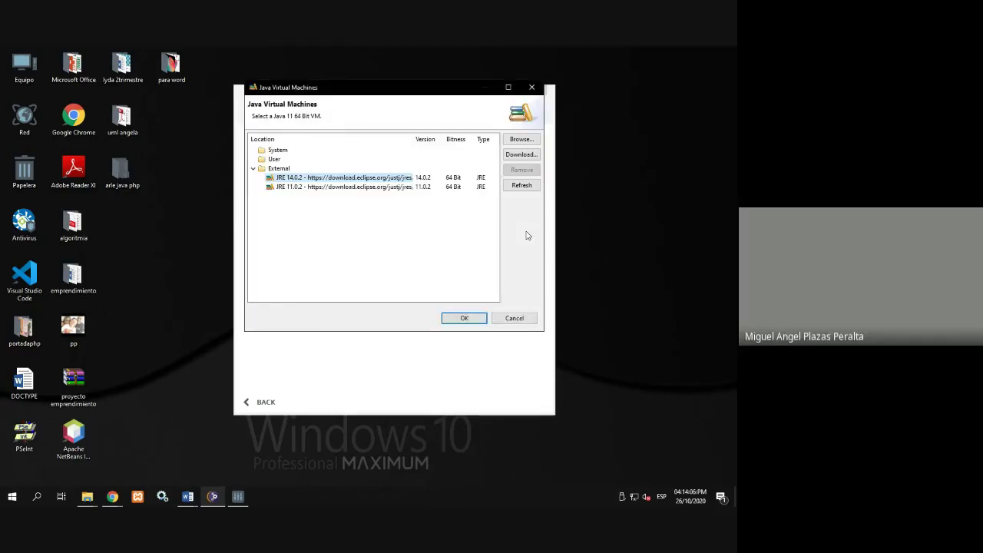
left_click(531, 87)
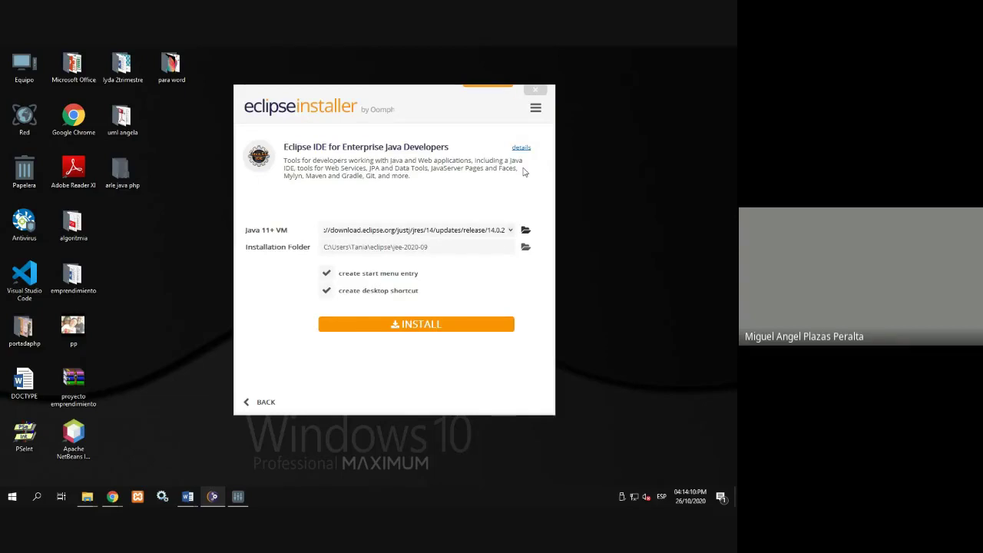
left_click(510, 231)
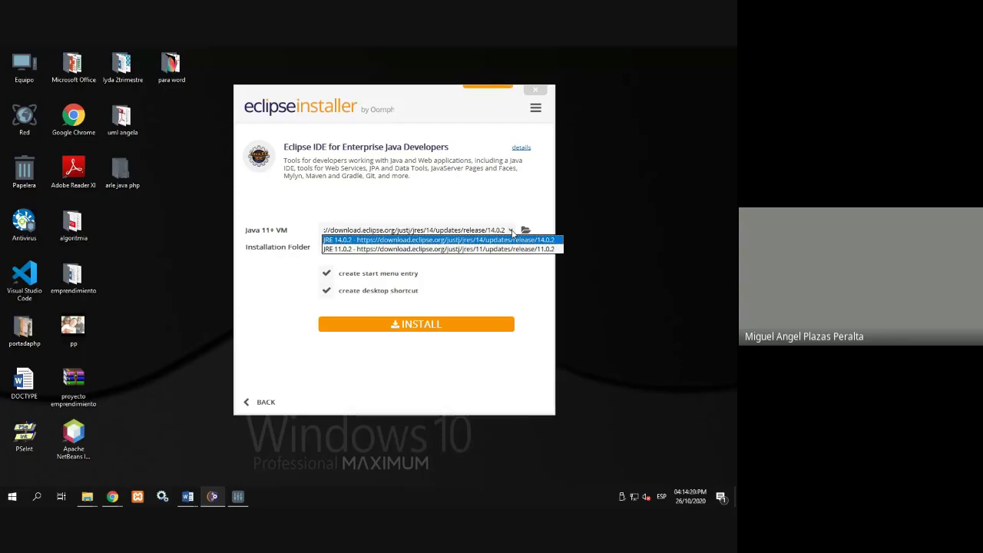
left_click(521, 233)
left_click(525, 231)
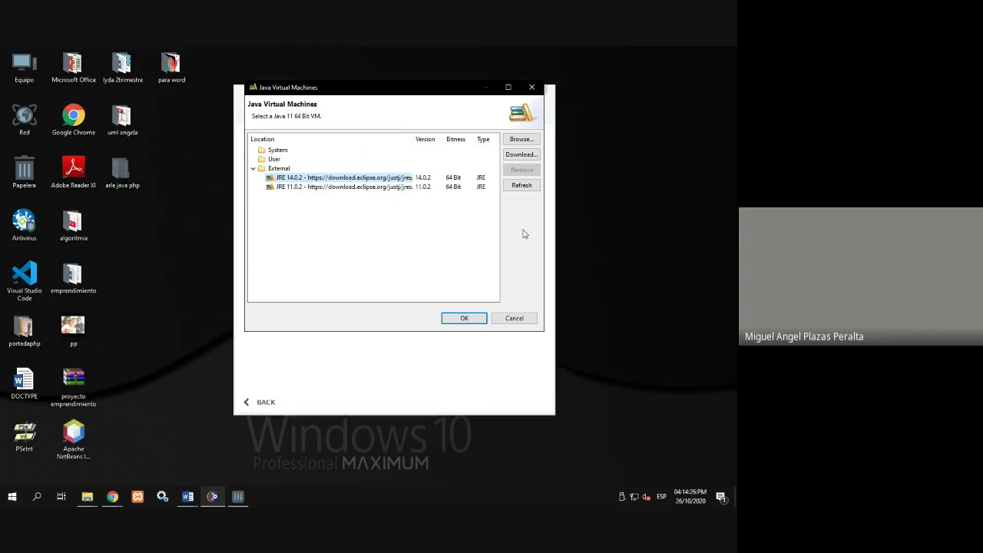
- Browse to C:\Program Files\Java\jdk-15.0.1 and accept it as the installer's Java VM
left_click(515, 143)
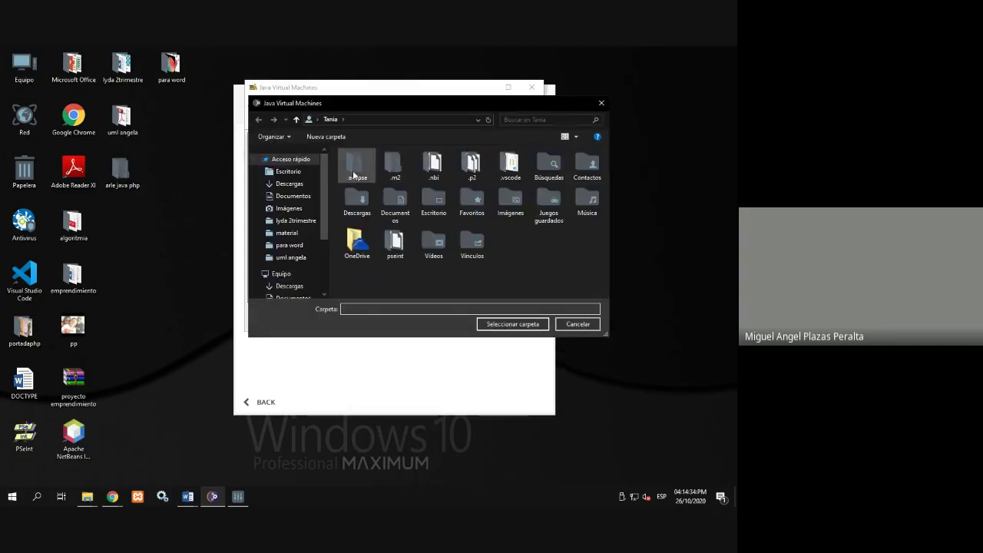
scroll(324, 172, "down", 3)
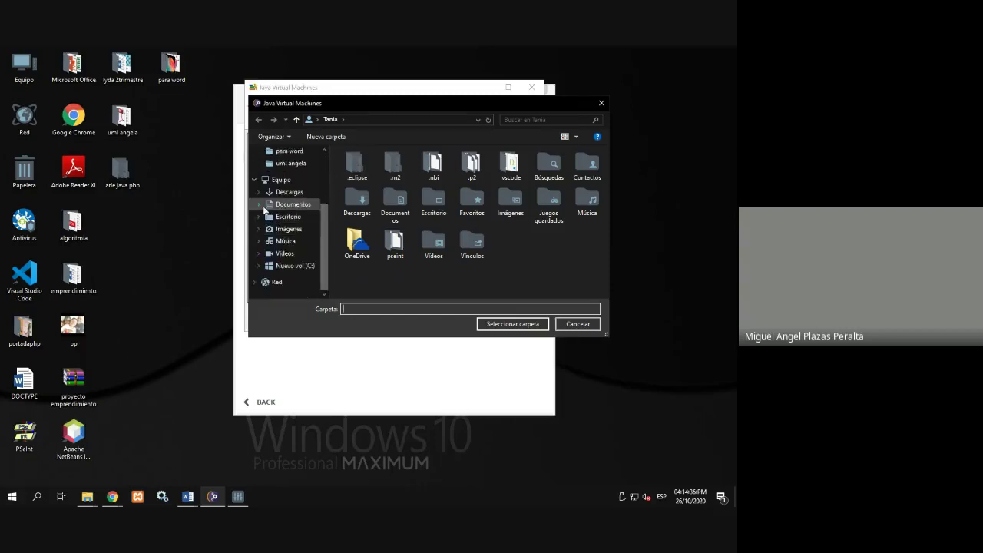
left_click(307, 264)
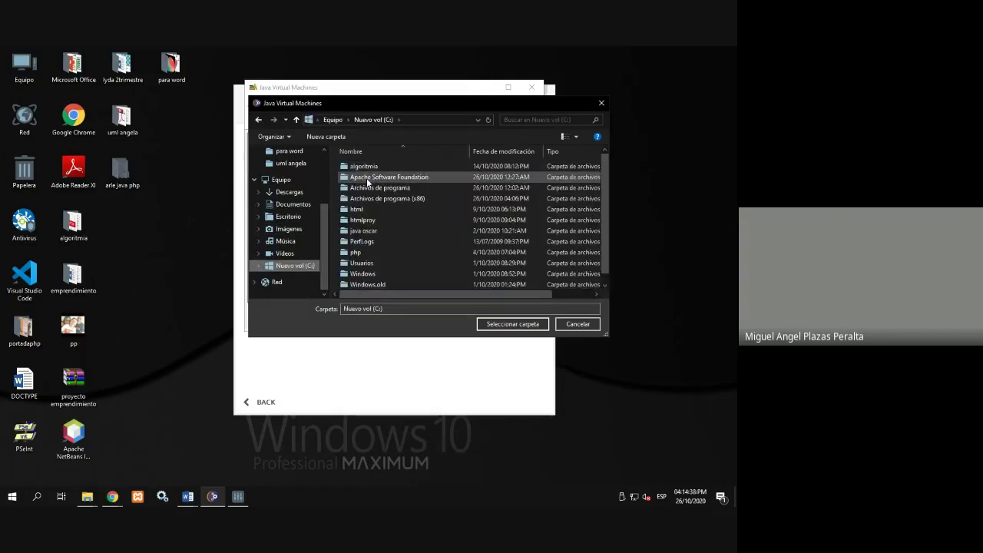
double_click(368, 189)
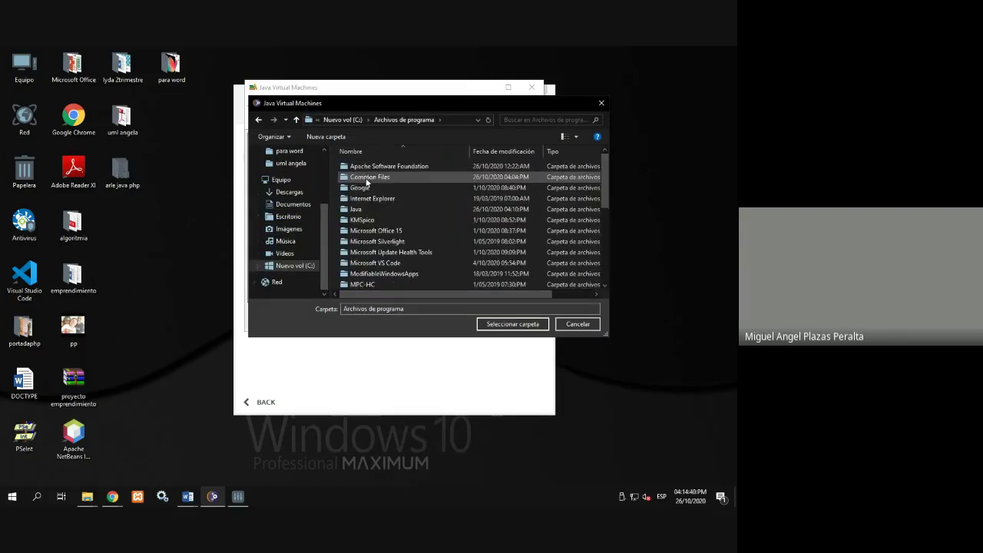
left_click(359, 210)
double_click(361, 210)
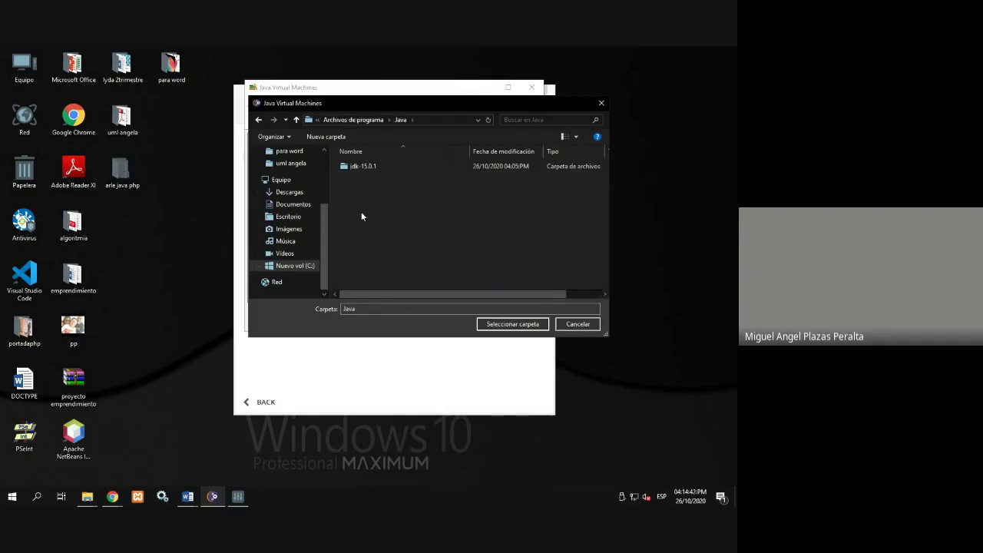
left_click(352, 170)
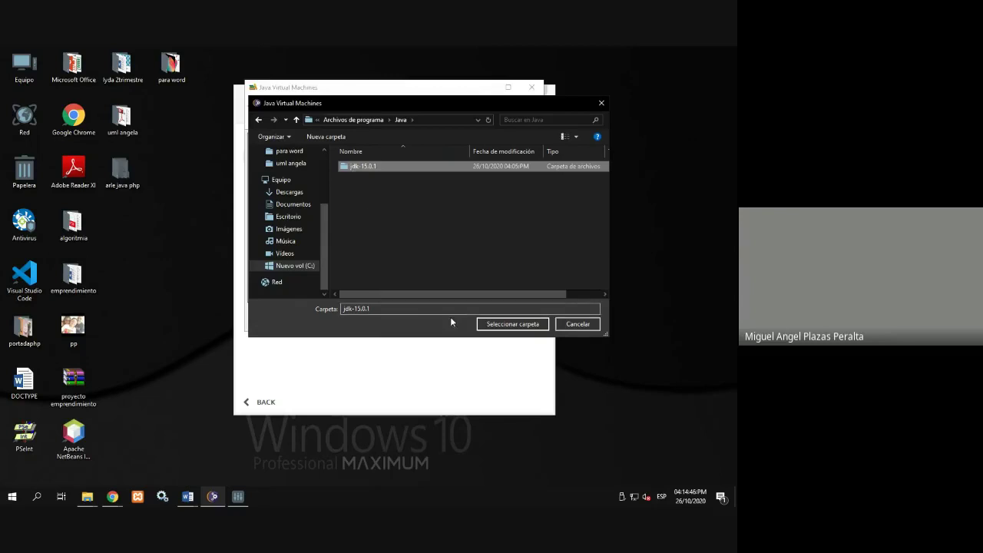
left_click(489, 324)
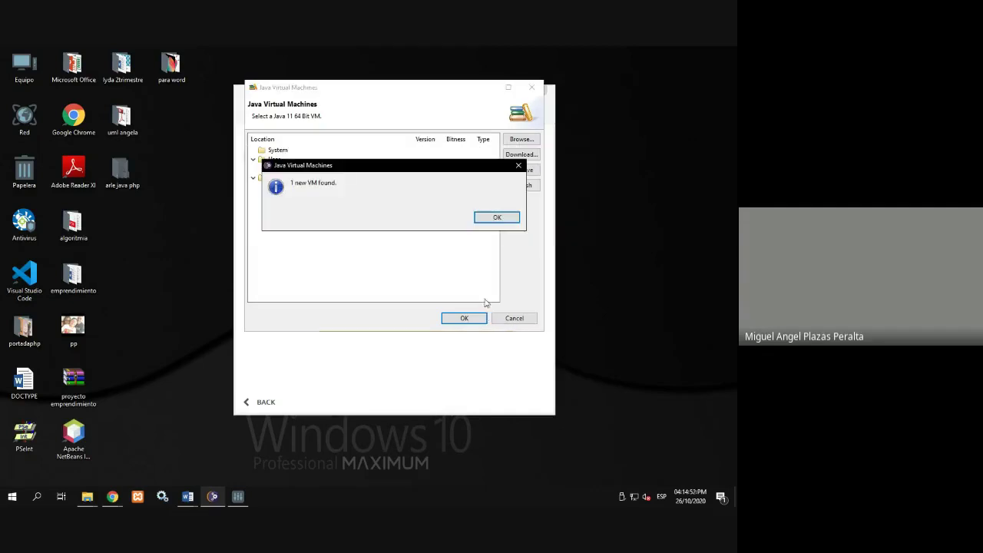
left_click(498, 218)
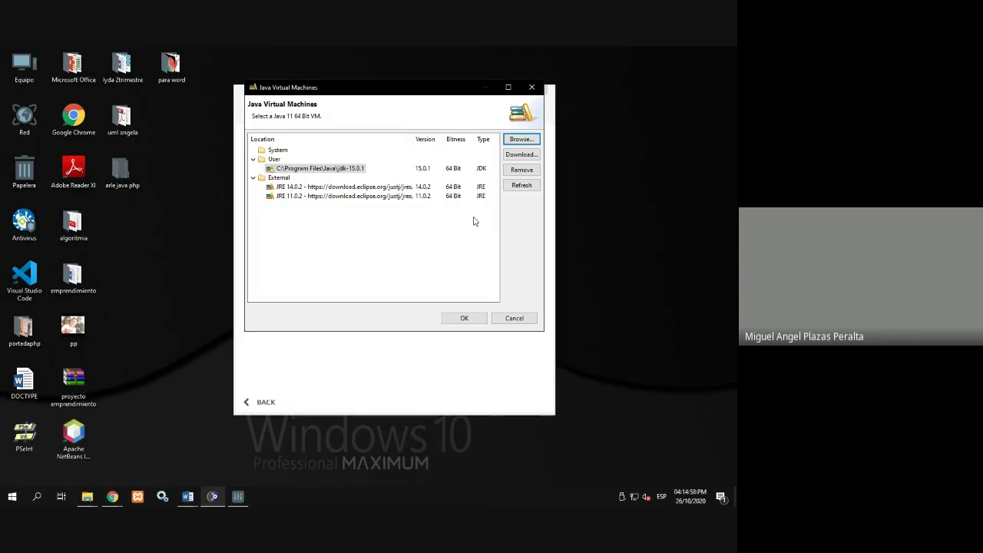
left_click(464, 319)
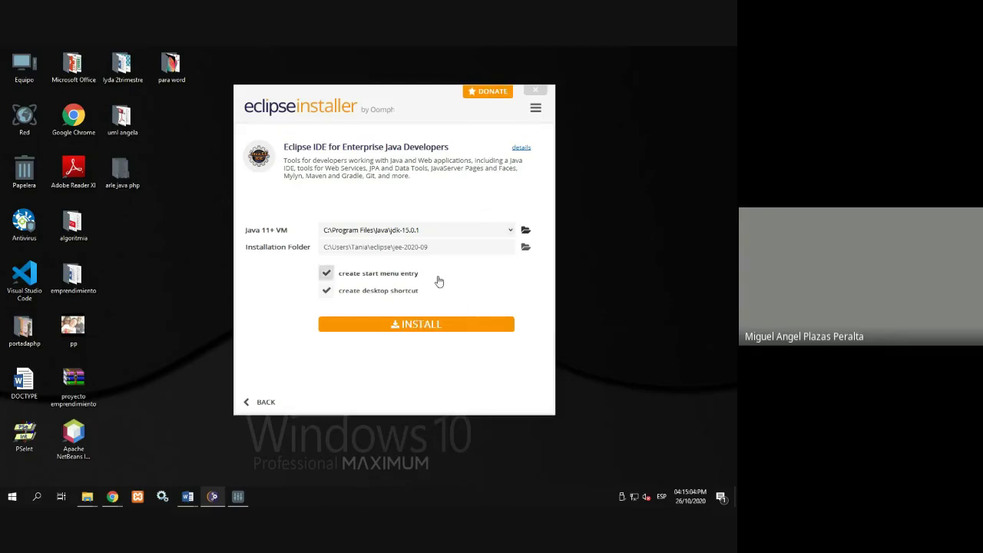
- Start the Eclipse Enterprise Java IDE install and accept the Eclipse Foundation user agreement
left_click(445, 325)
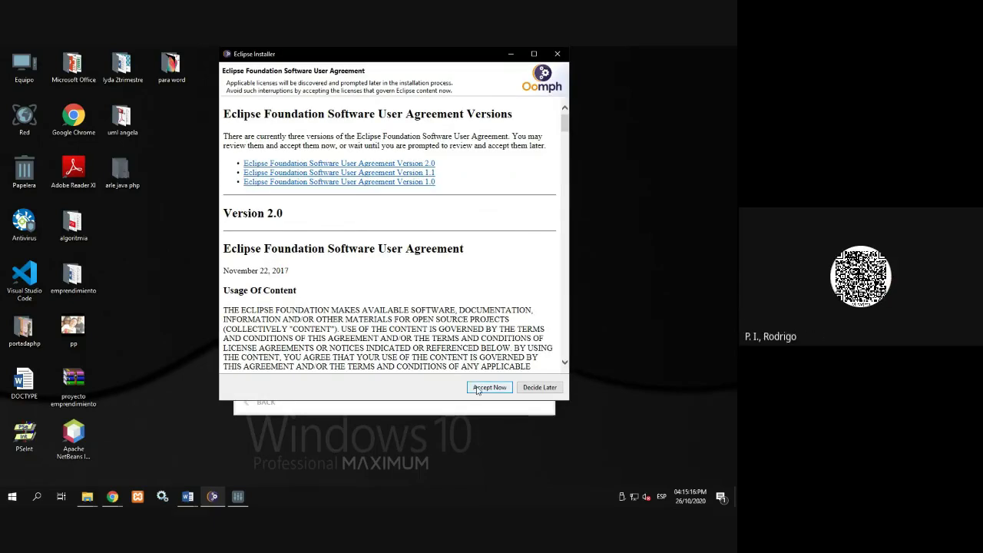
scroll(430, 260, "down", 5)
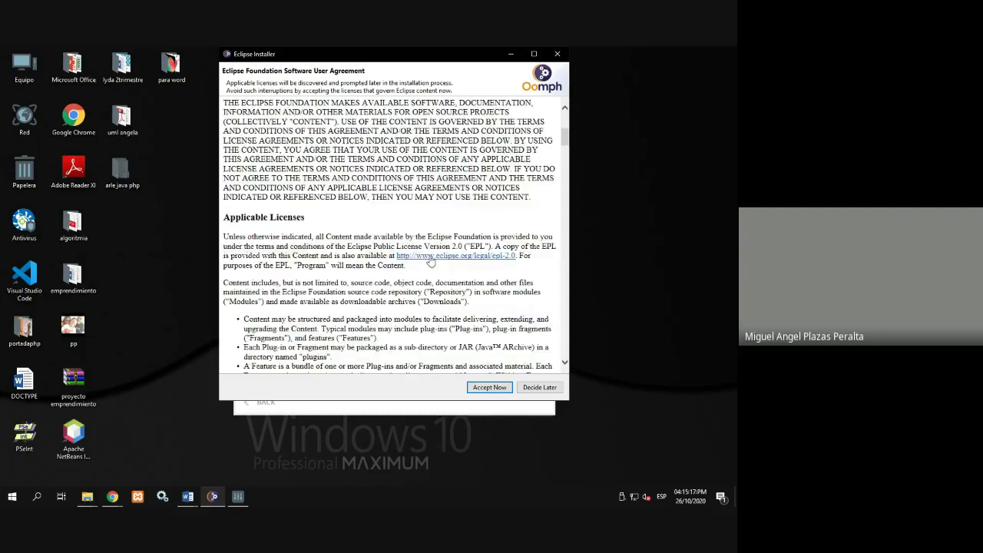
scroll(445, 299, "up", 5)
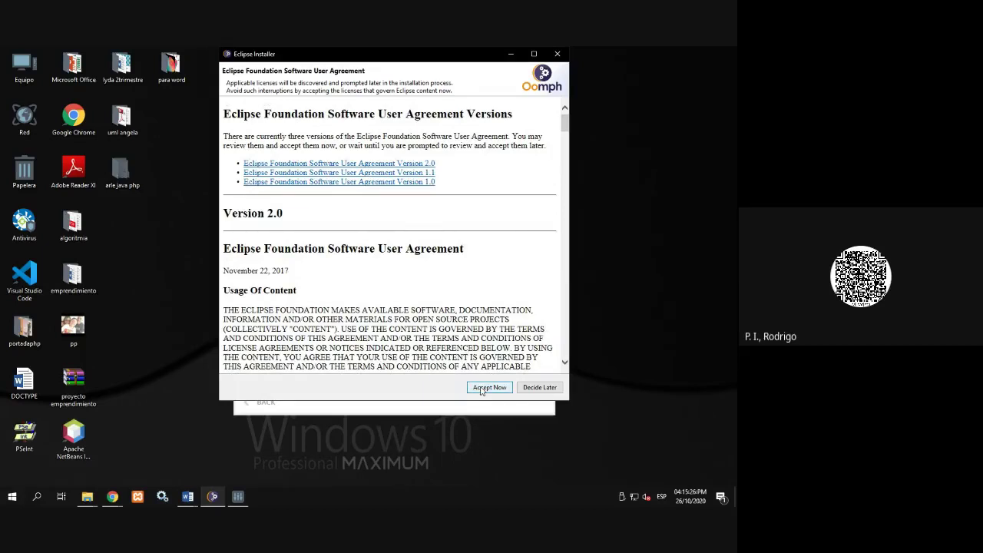
left_click(488, 387)
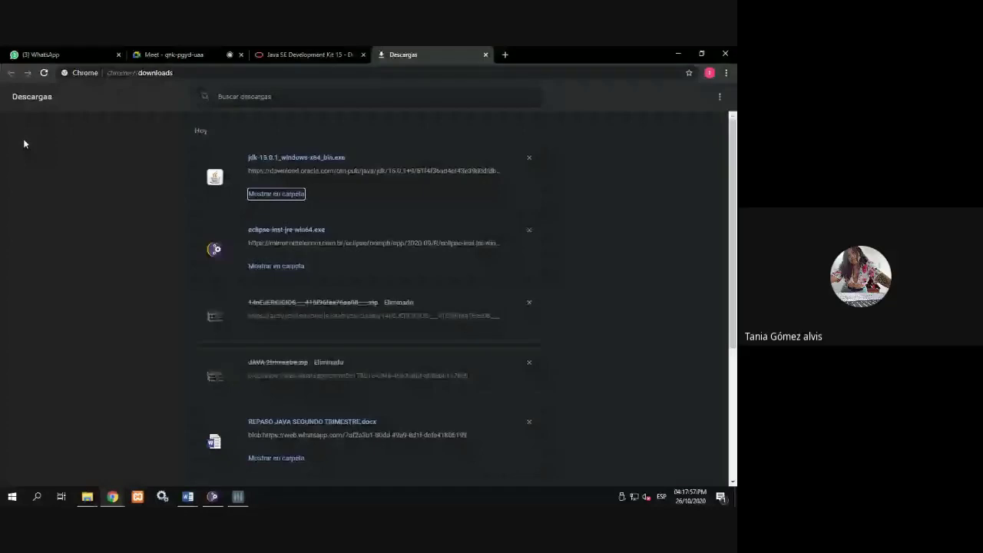
- Minimize Chrome to check the Eclipse installer's progress, then return to the Google Meet tab
key("ctrl+shift+Tab")
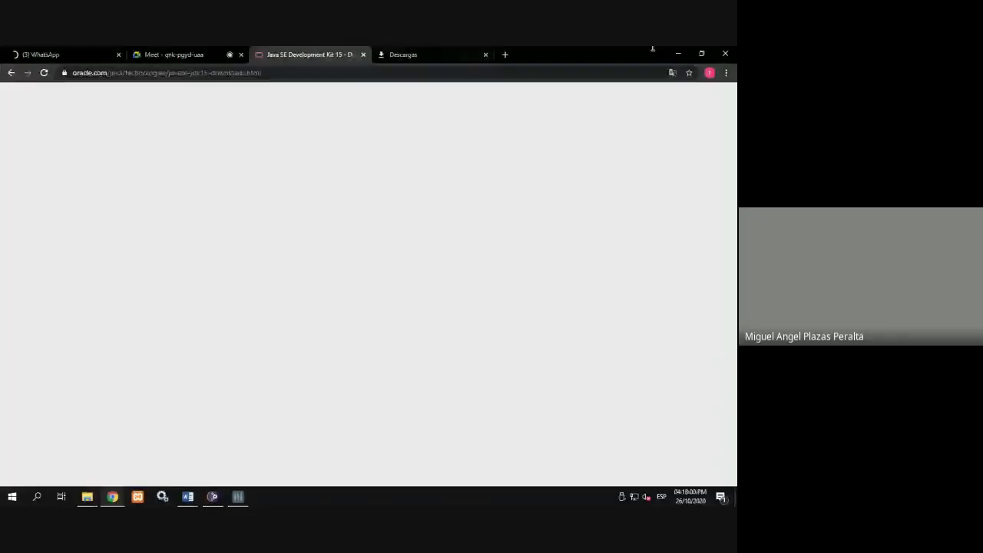
left_click(678, 53)
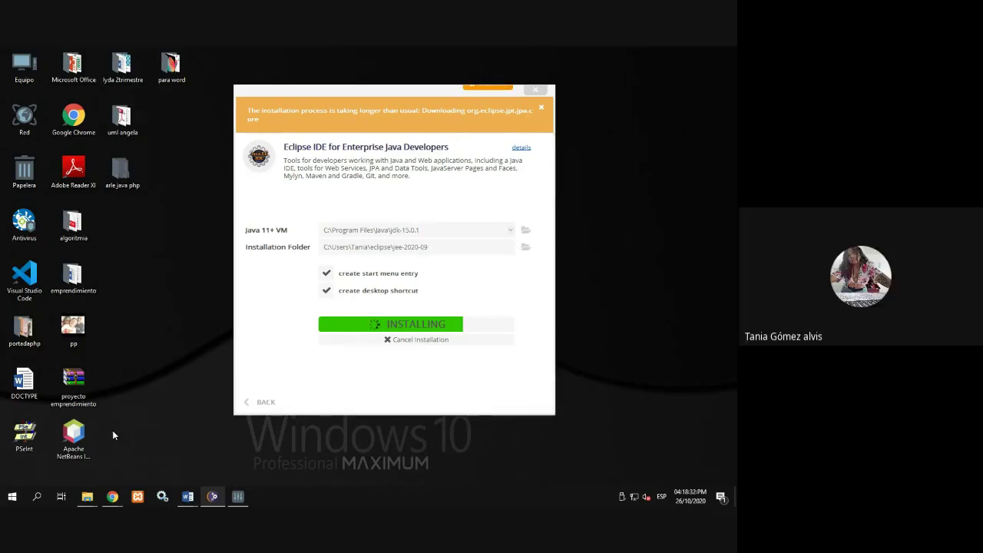
mouse_move(112, 497)
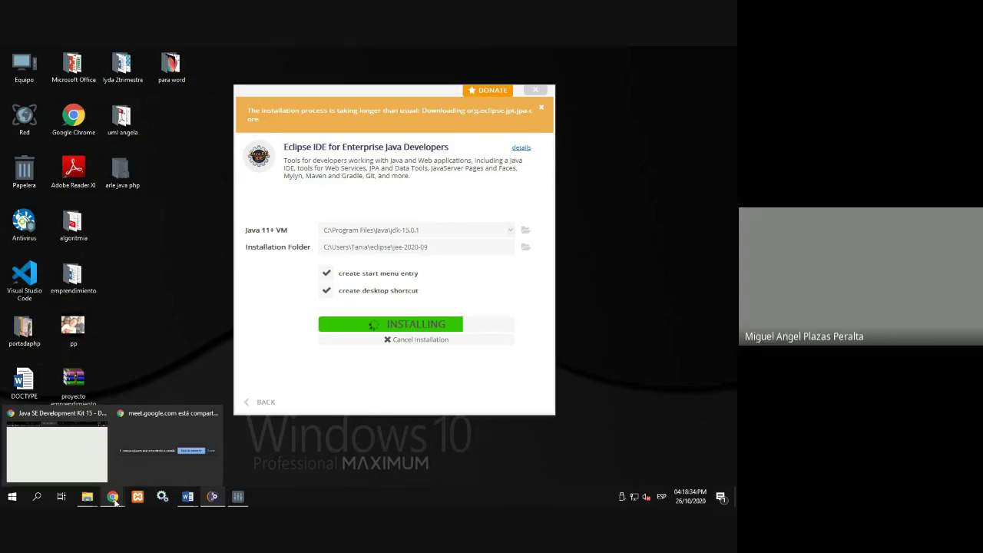
left_click(58, 453)
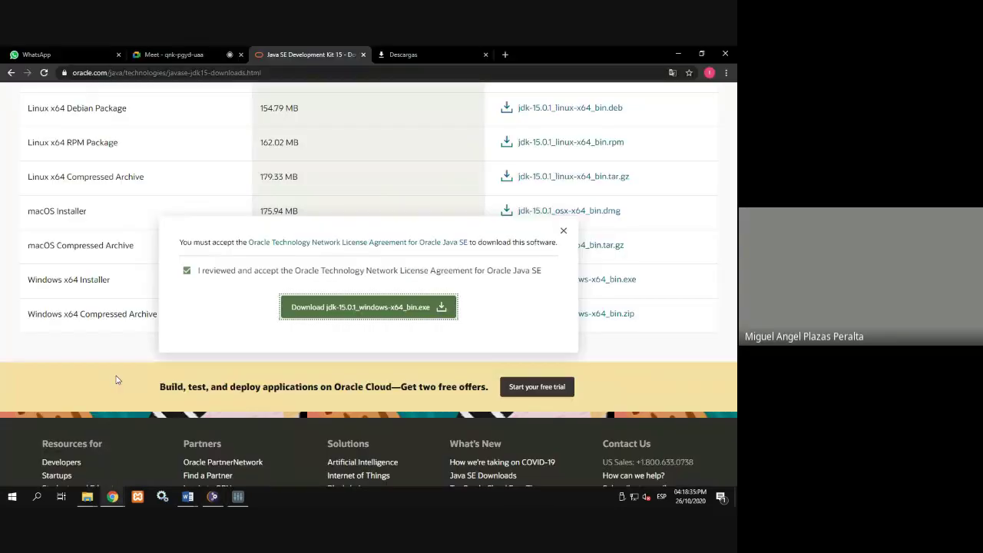
key("ctrl+shift+Tab")
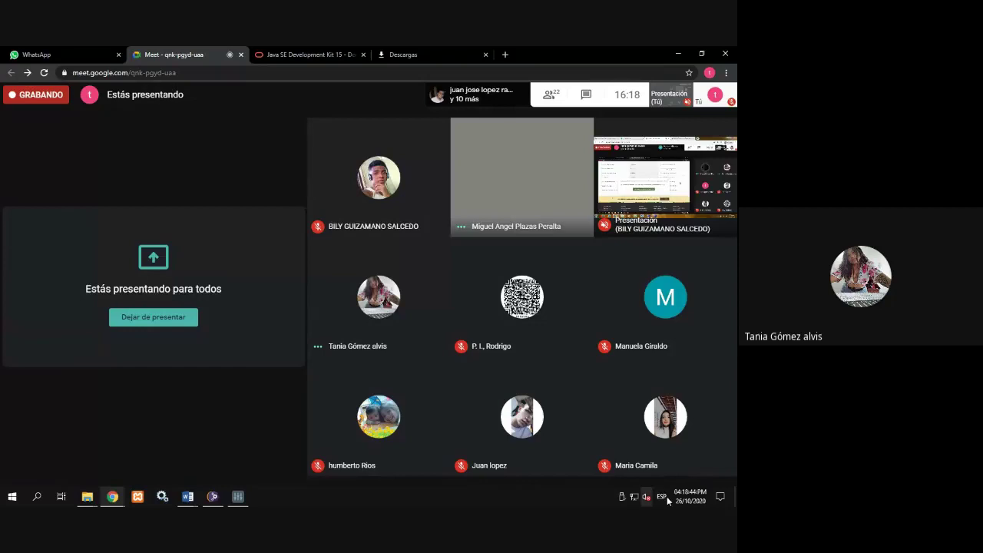
- Choose 'Dejar de presentar' from the 'Estás presentando' options
left_click(684, 472)
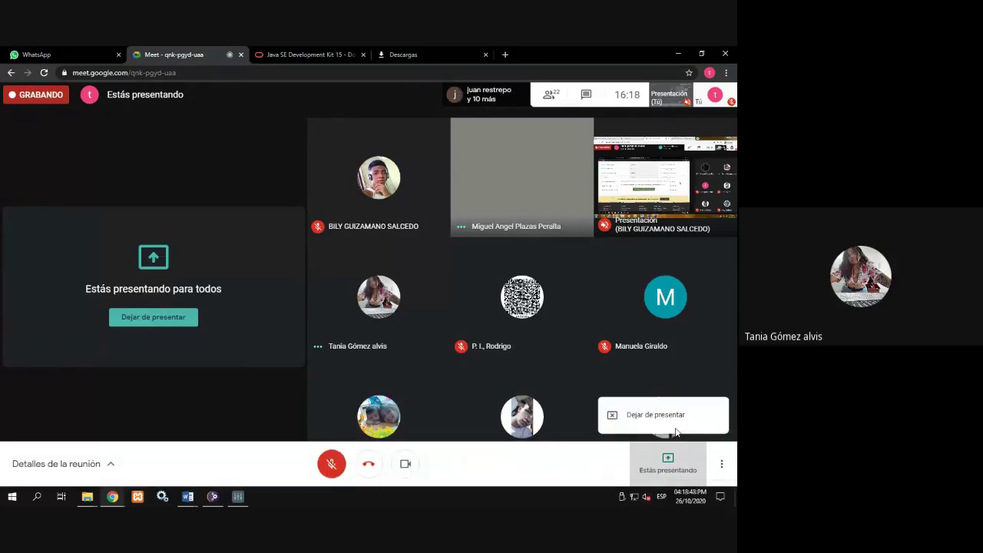
left_click(673, 427)
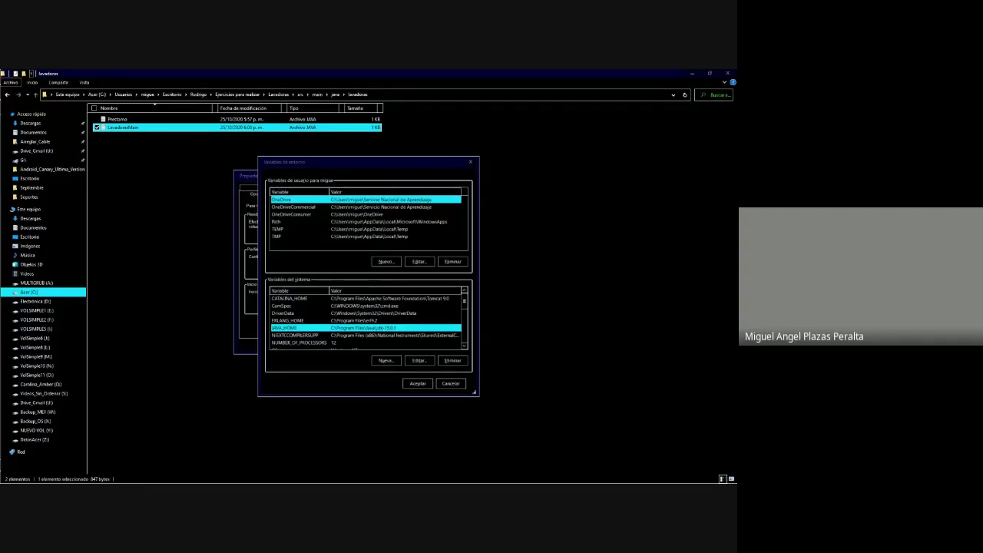
- In OBS Studio, check the VirtualCam settings, keeping OBS-Camera as the target camera
key("alt+Tab")
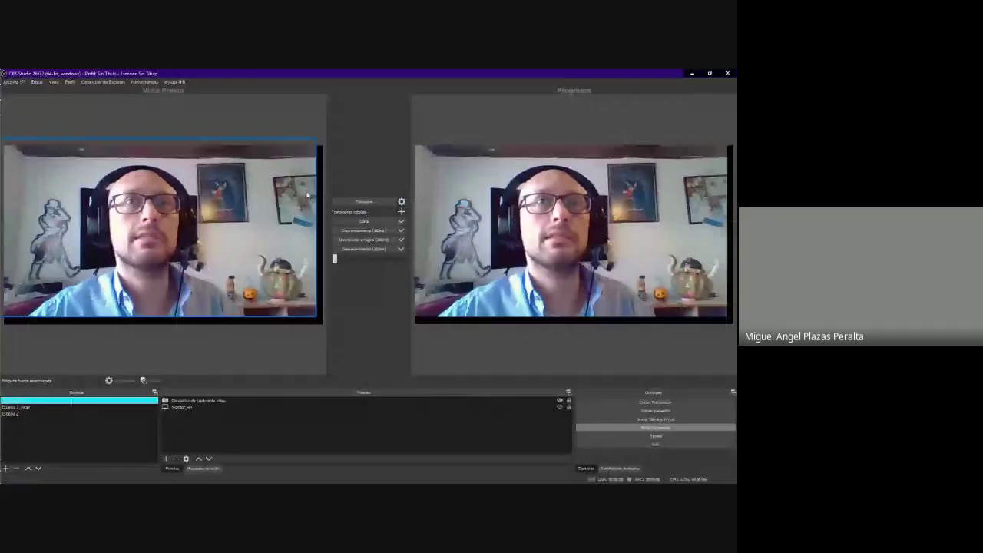
left_click(145, 82)
left_click(168, 150)
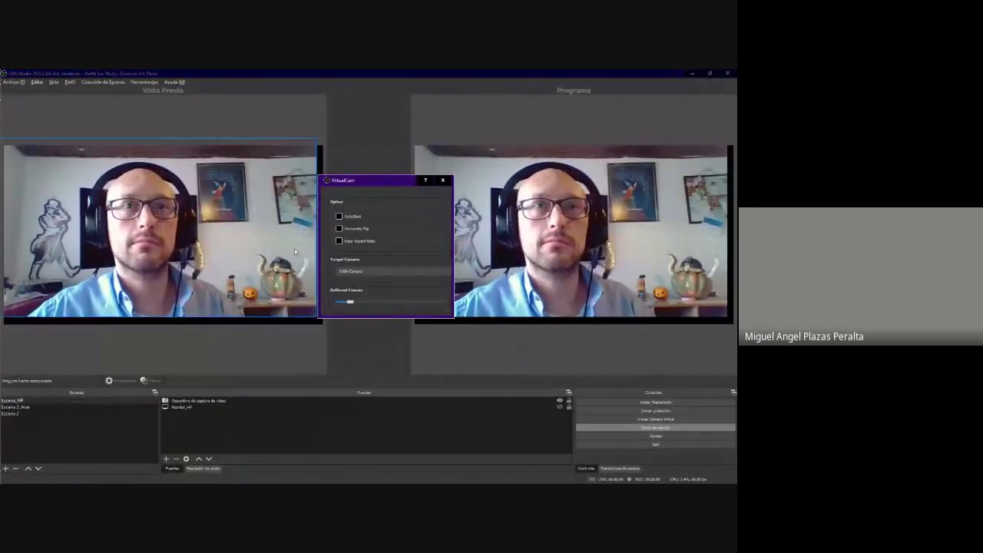
left_click(350, 273)
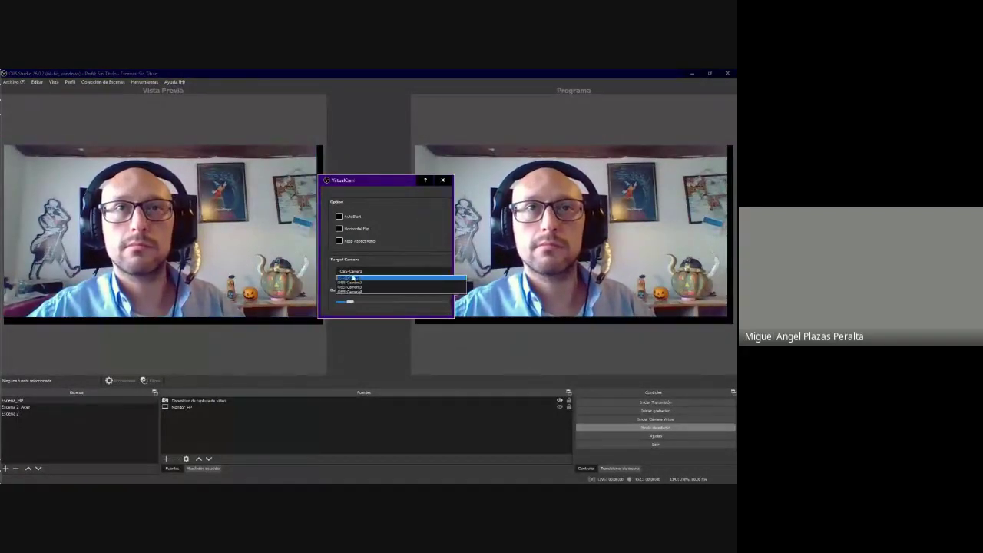
left_click(350, 282)
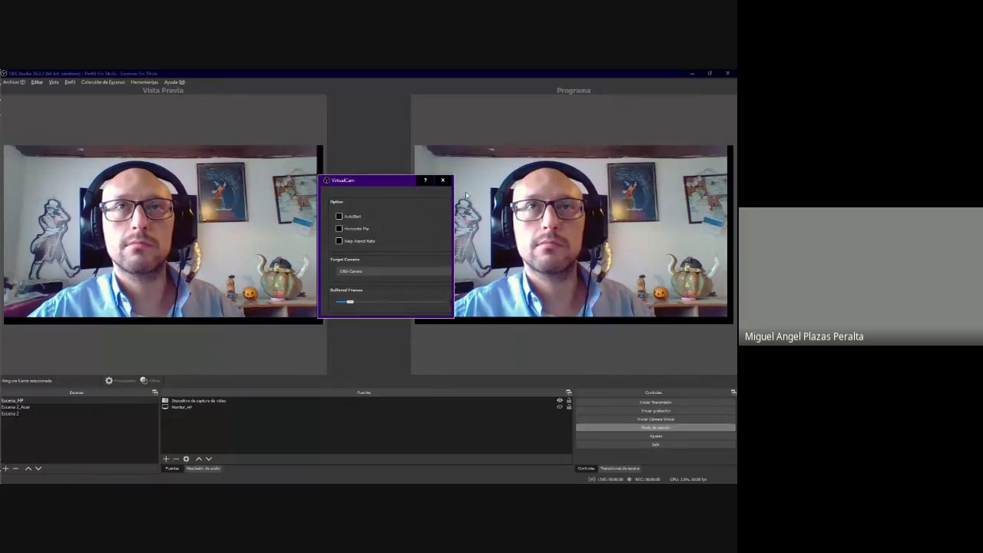
left_click(442, 180)
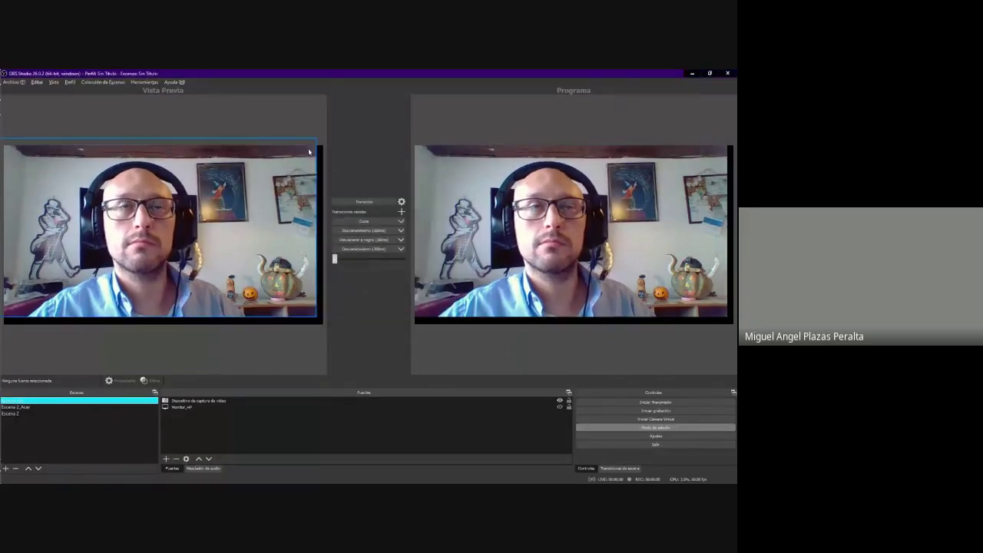
left_click(144, 82)
left_click(147, 150)
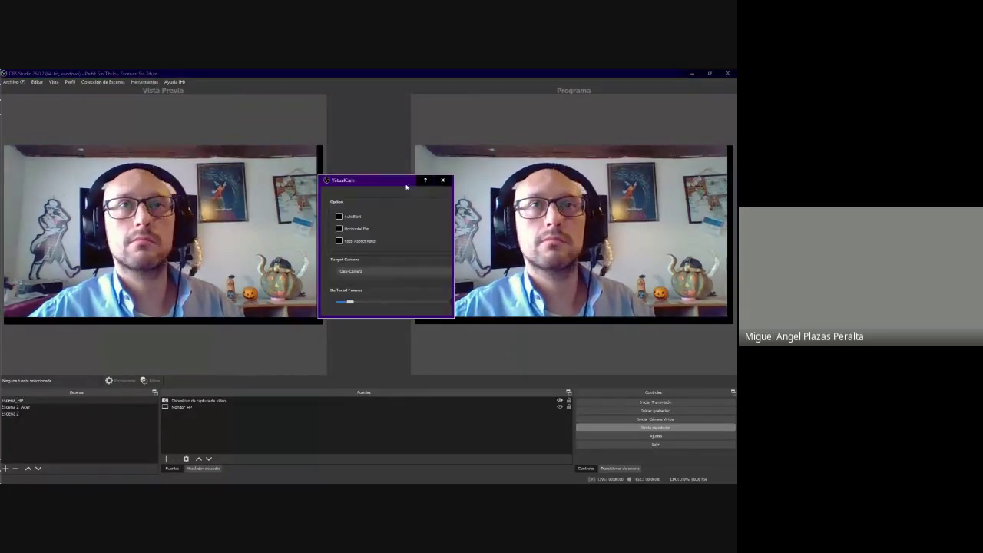
left_click(443, 180)
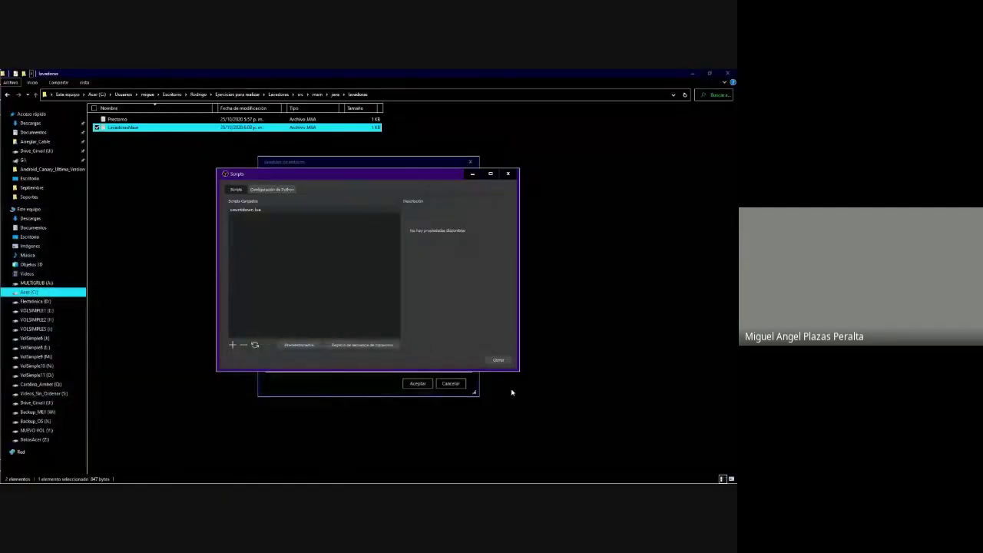
- Close the scripts, environment variable and system property windows, Explorer, Notepad and the Downloads tab
left_click(499, 359)
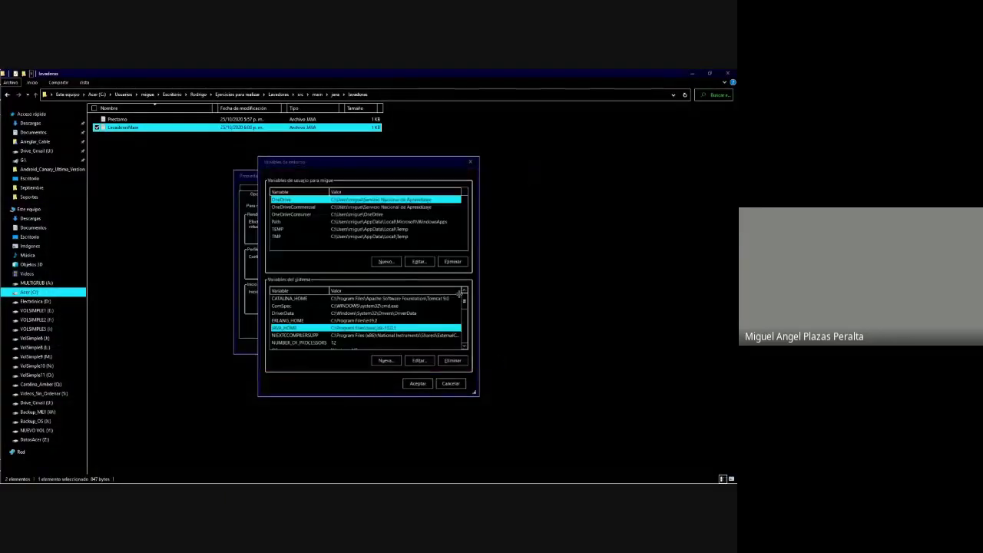
left_click(449, 384)
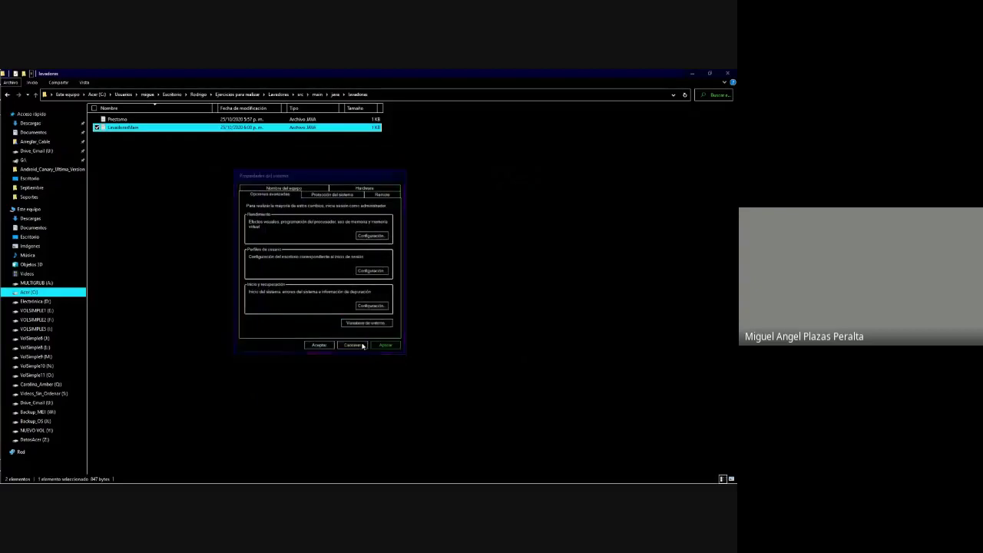
left_click(364, 345)
left_click(281, 210)
left_click(727, 73)
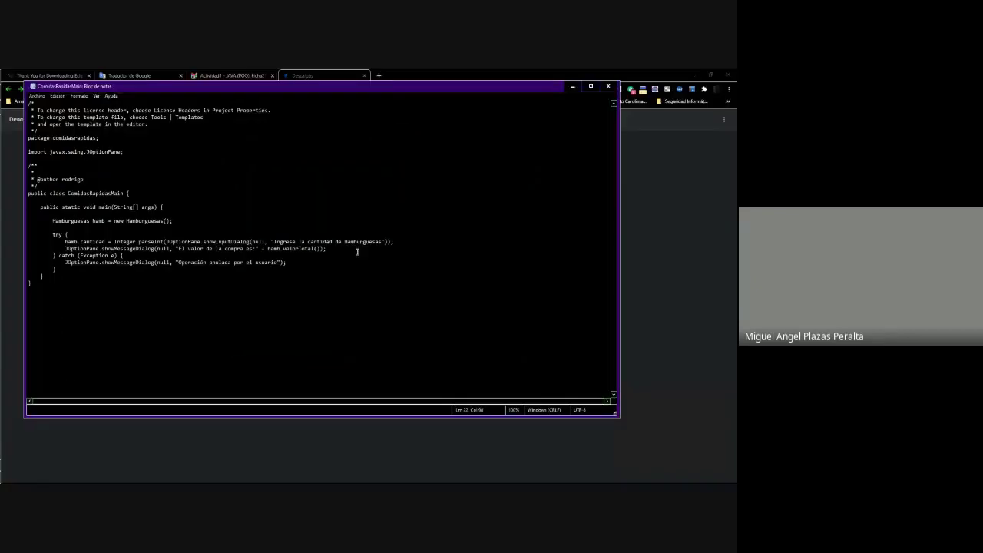
left_click(607, 86)
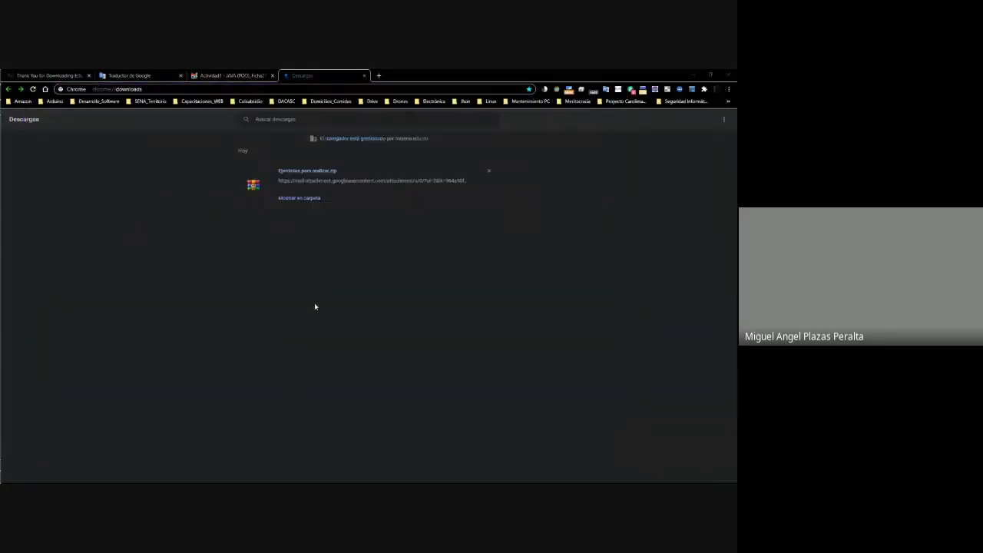
key("ctrl+w")
key("ctrl+w")
key("ctrl+w")
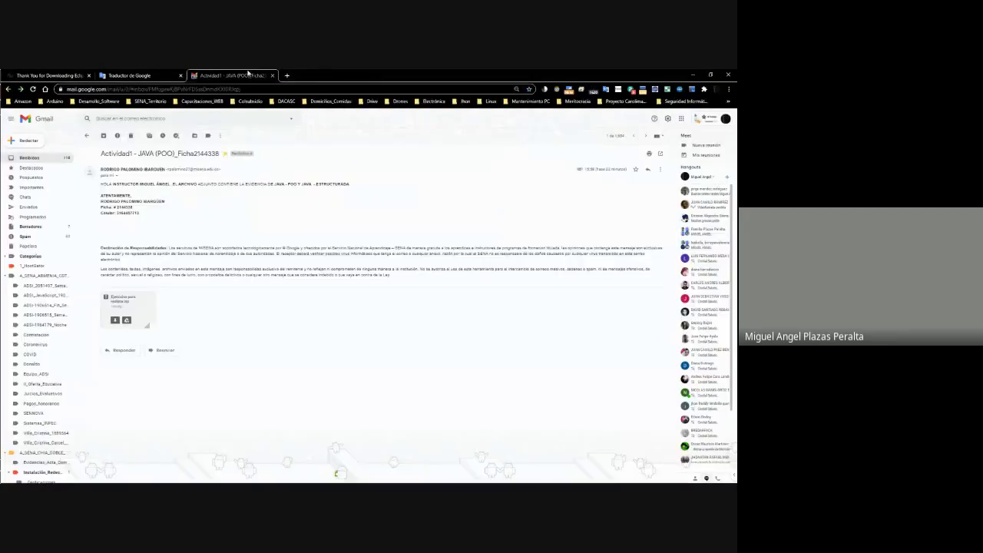
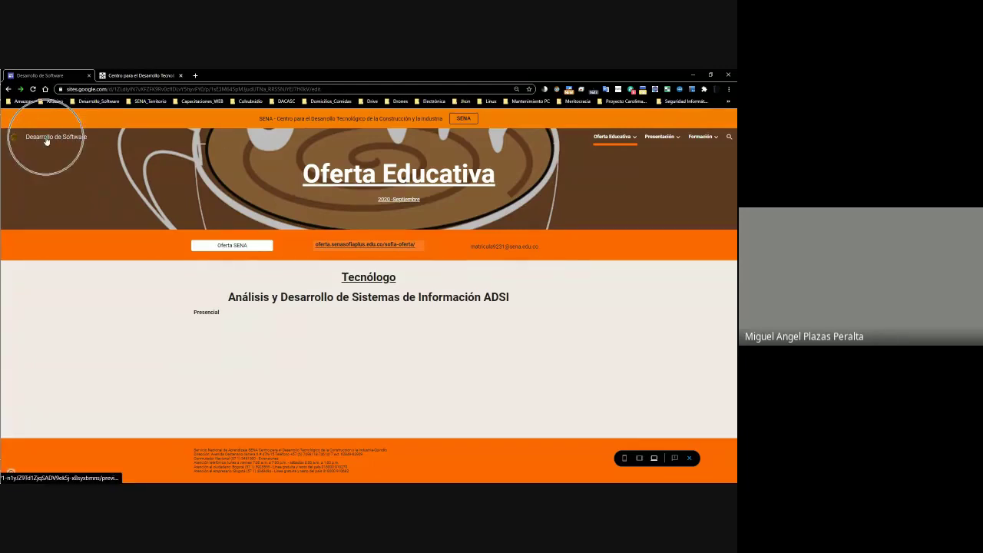
- Open the SofiaPlus offer link from the Oferta Educativa menu in new tabs
left_click(47, 140)
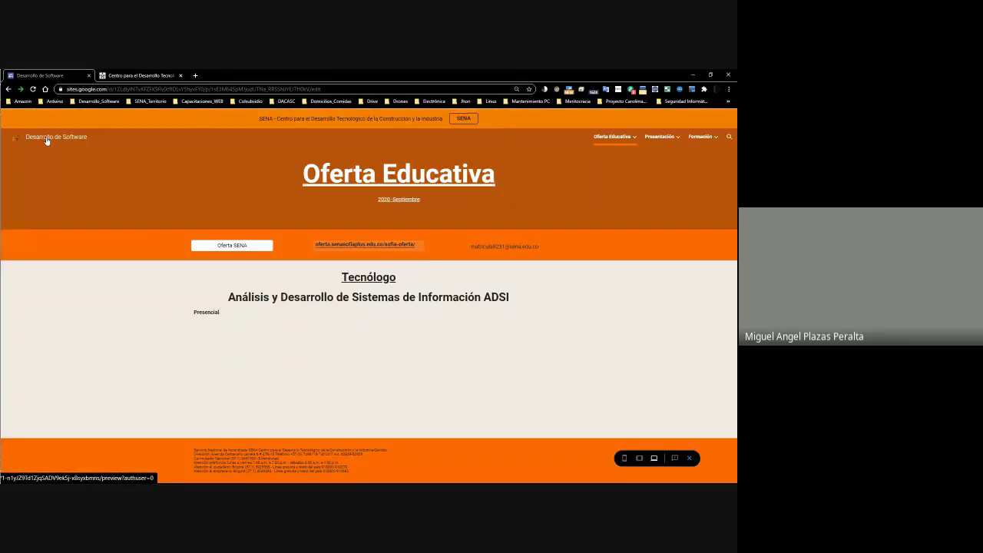
left_click(614, 142)
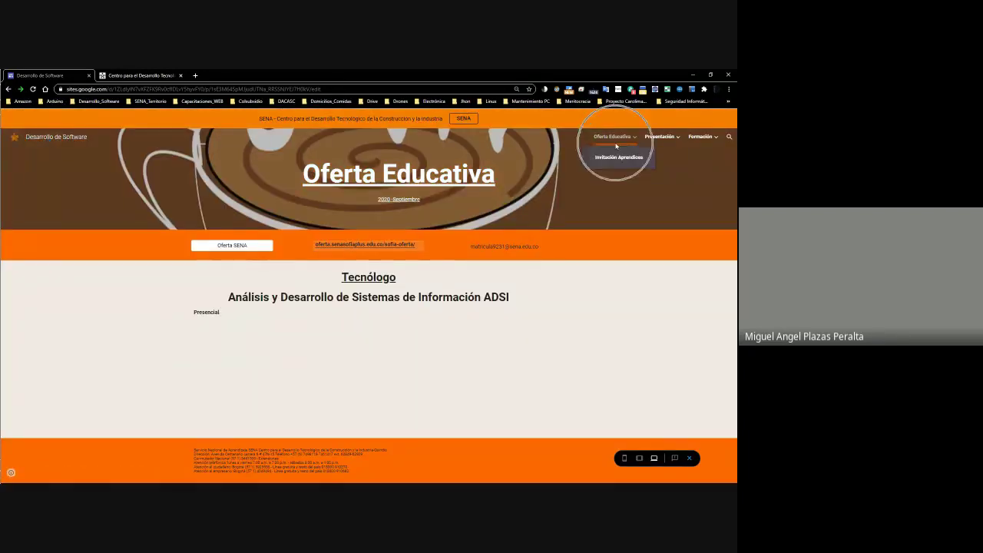
left_click(334, 244)
key("ctrl+shift+Tab")
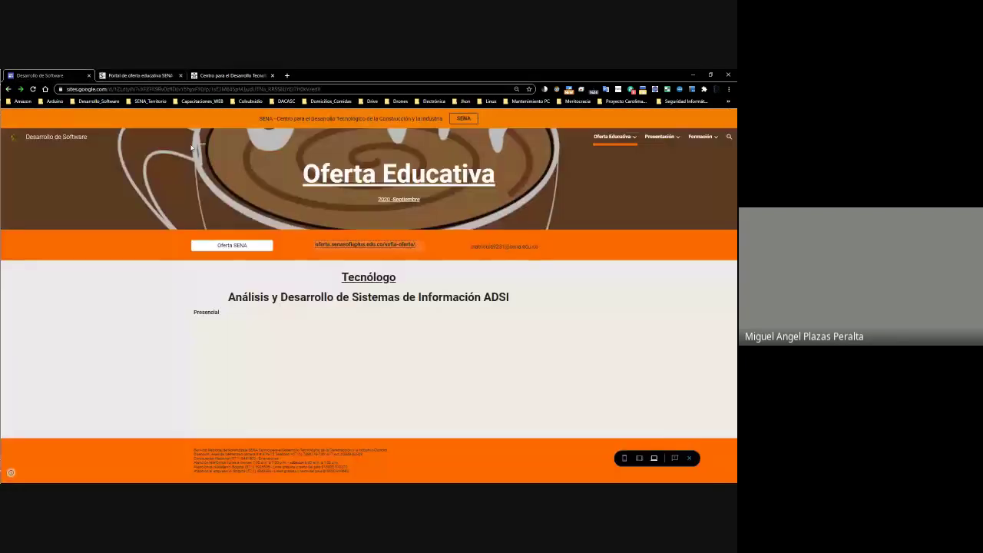
left_click(363, 245)
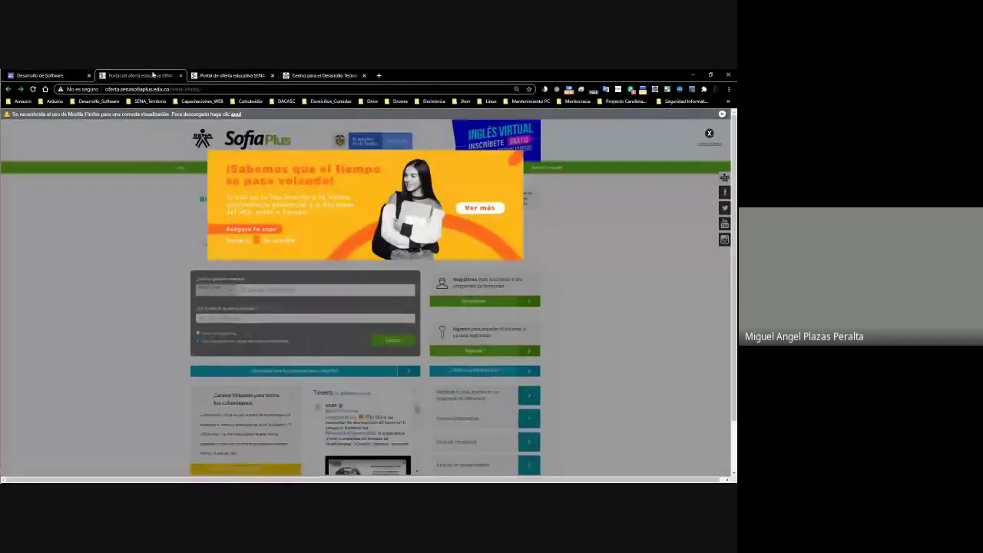
key("ctrl+shift+Tab")
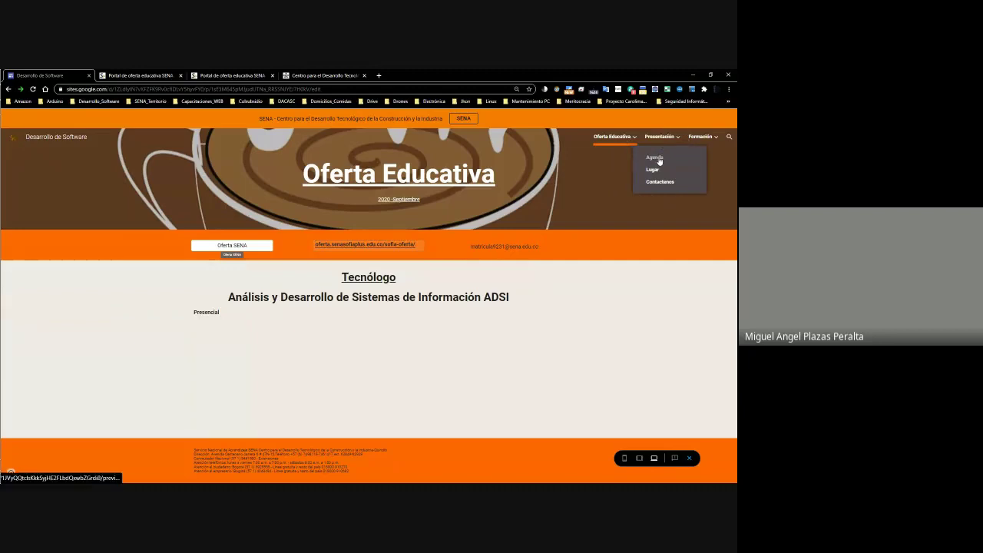
- View the Agenda page under Presentación in the preview
left_click(654, 157)
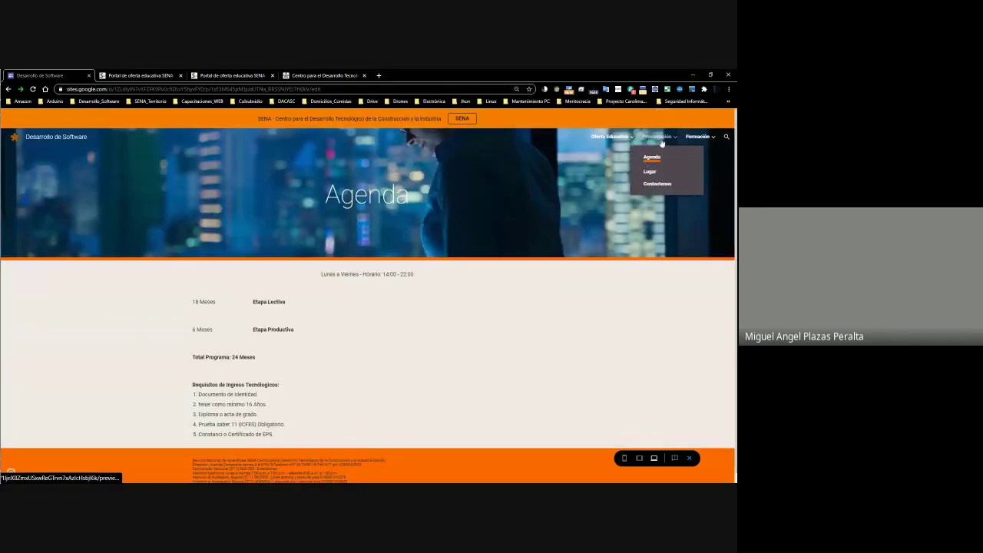
left_click(660, 143)
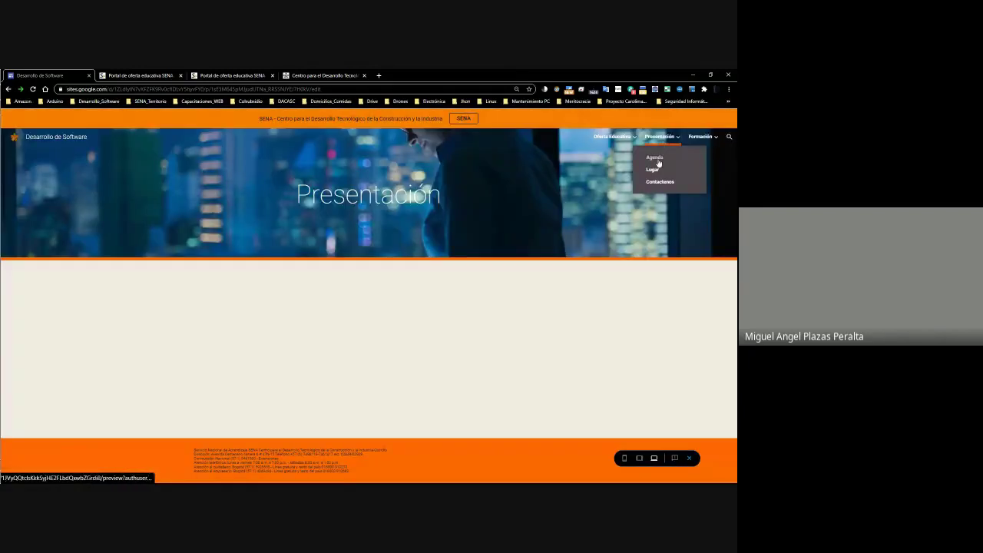
left_click(654, 157)
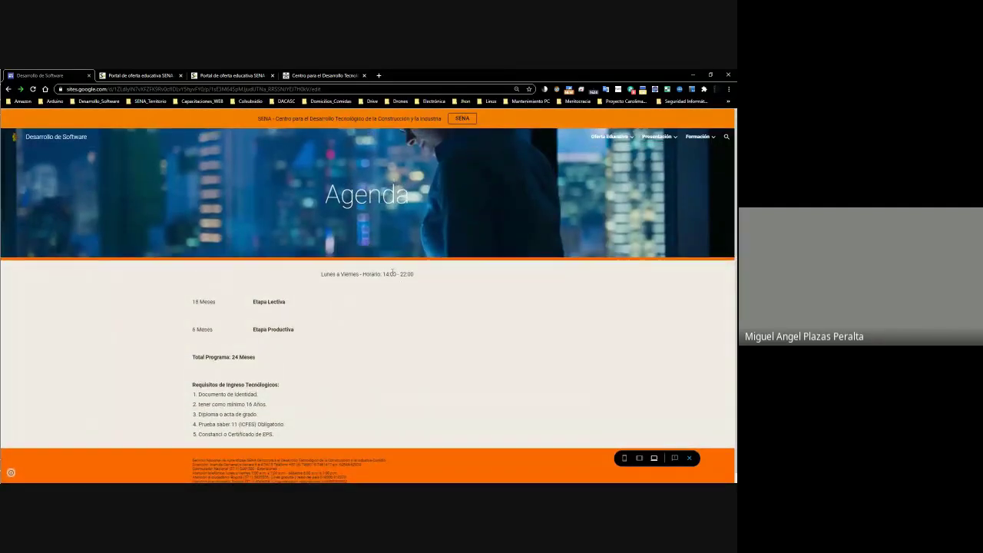
- Label the evening schedule 'ADSI Tarde Noche' on its own line of the Agenda text
left_click(674, 458)
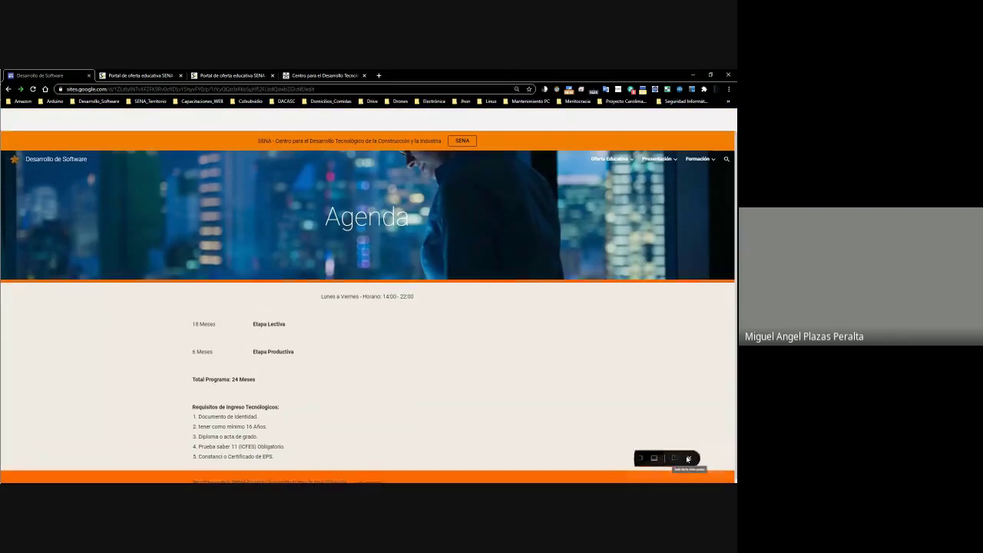
left_click(345, 295)
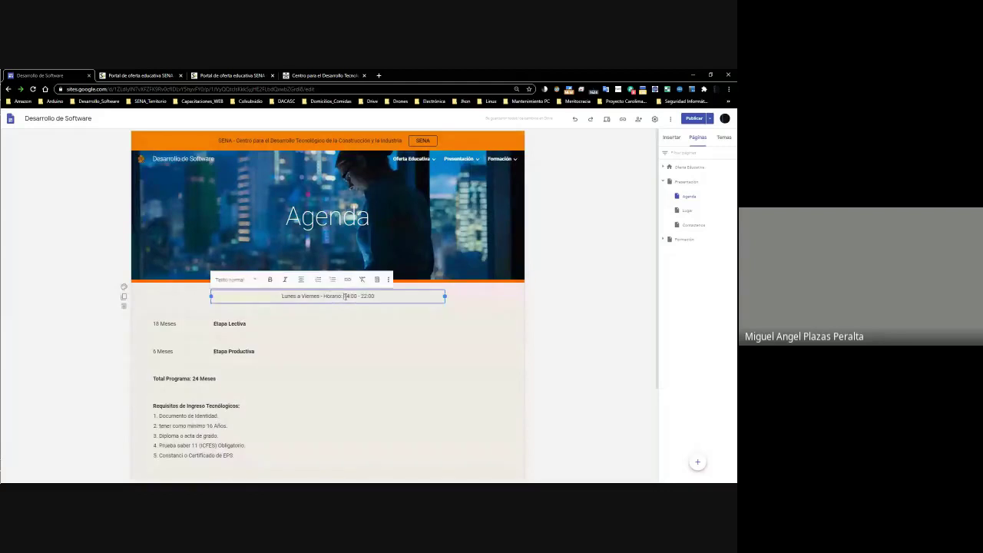
type("ADSI")
type(" Ta")
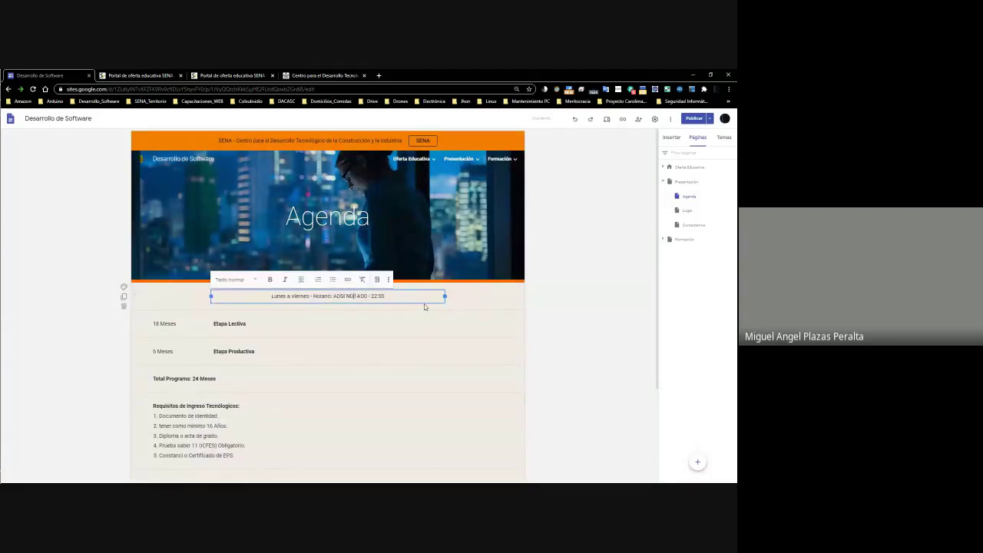
type("rde Noche")
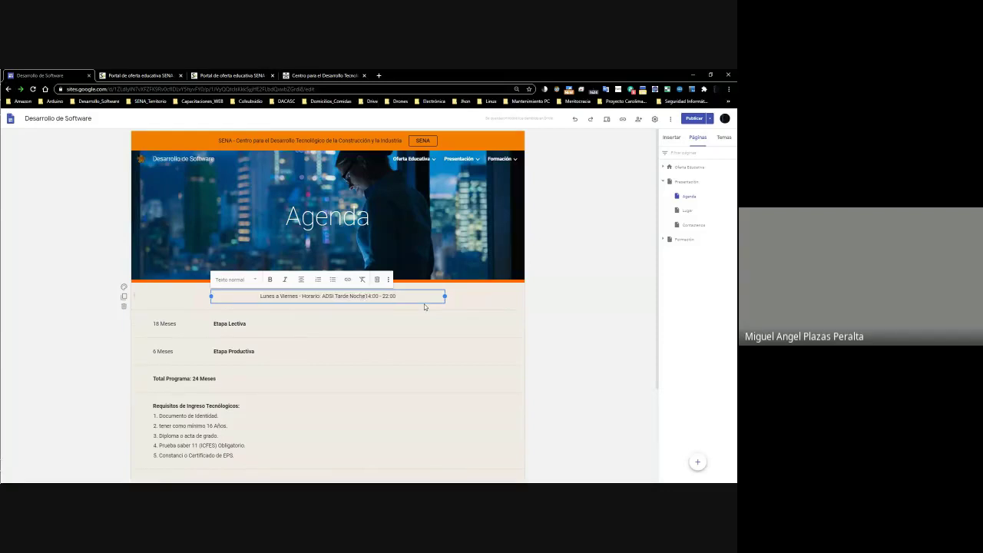
key("Return")
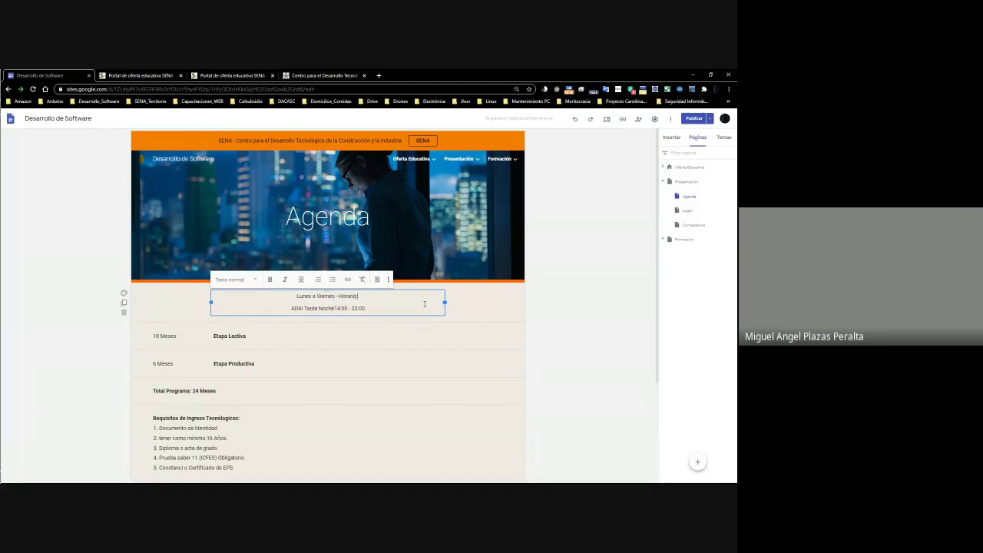
- Add schedule lines 'ADSI: 7:00 - 14:00' and 'ADSI Noche: 16:00 - 22:00'
key("Return")
type("ADSI")
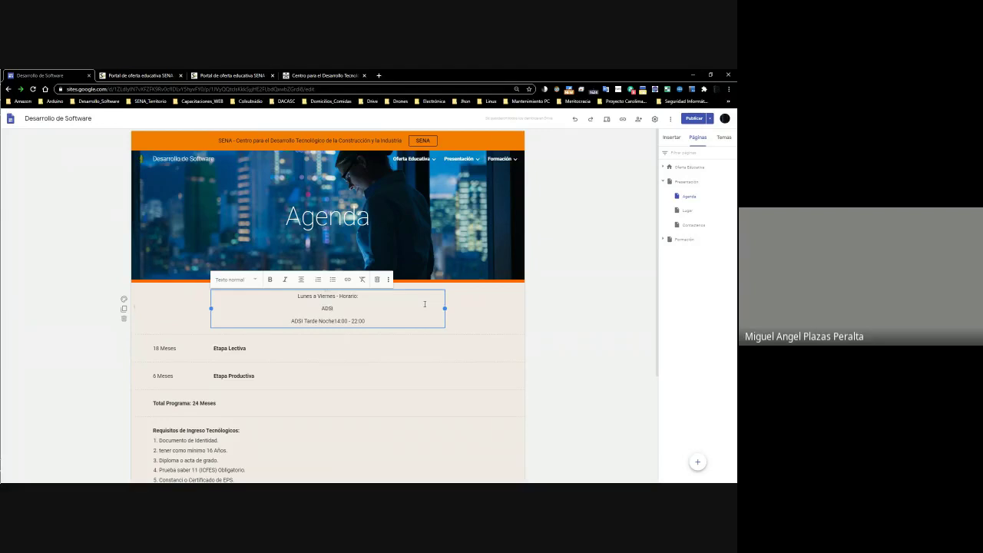
type(": 7:00 - 14:00")
key("Return")
type("AD")
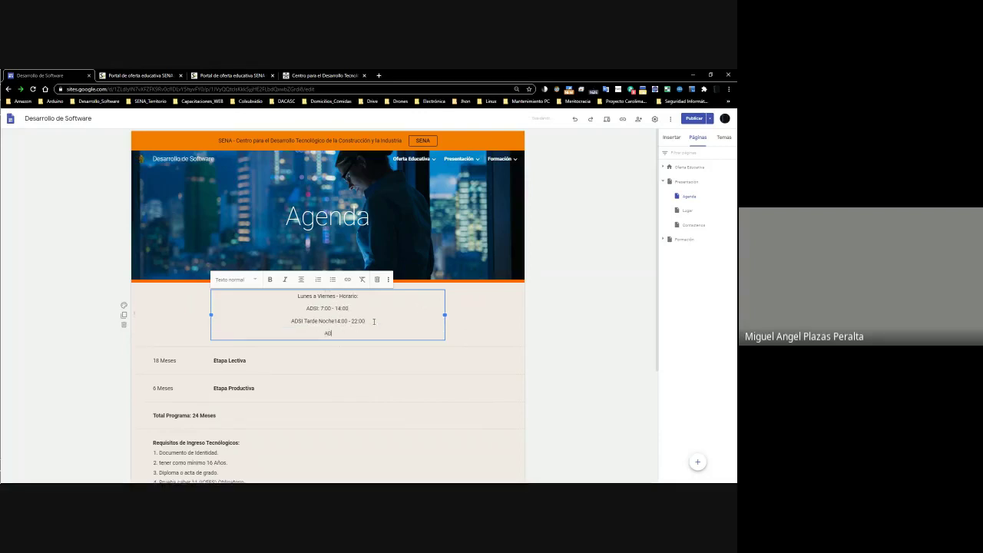
type("SI Noche: 16:00 - 22:00")
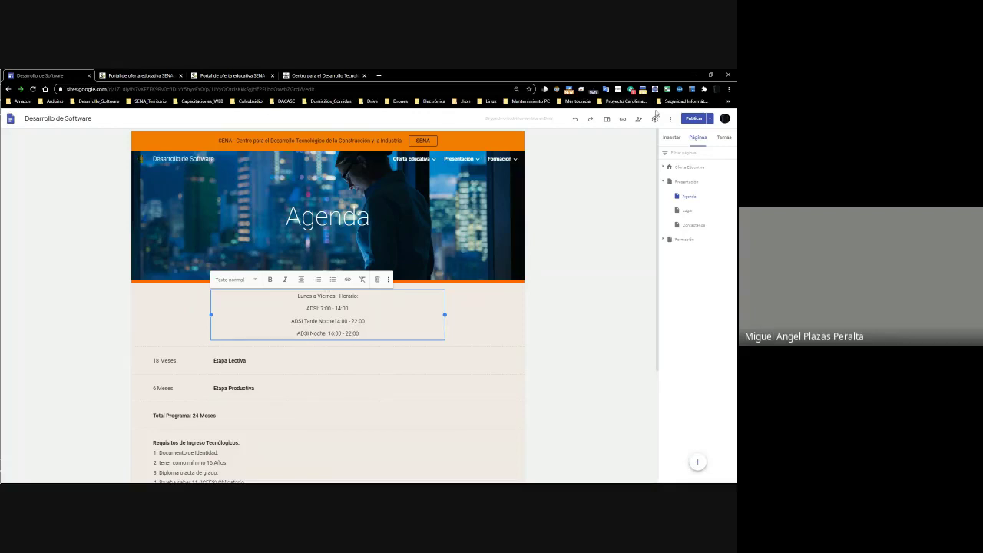
- Publish the updated Agenda and preview it as visitors see it
left_click(693, 119)
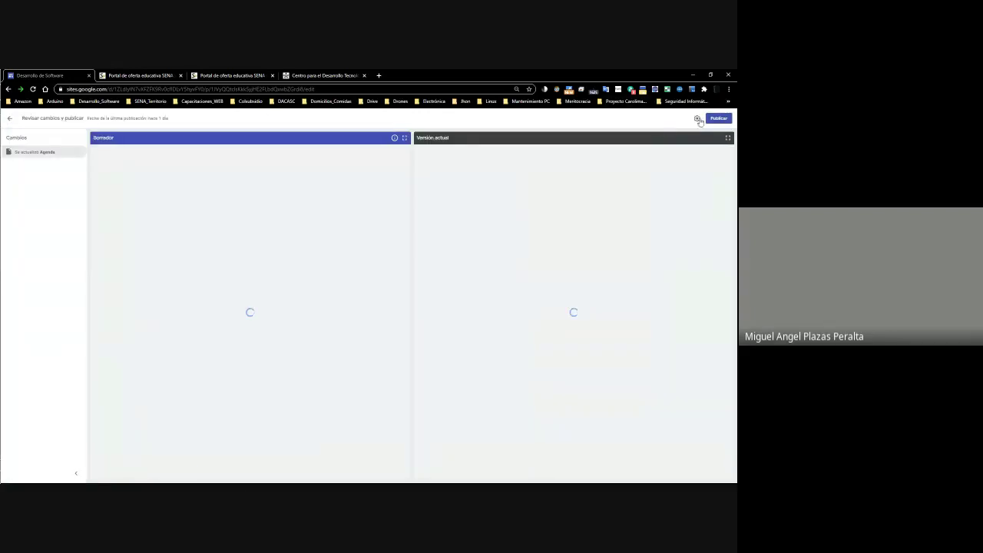
left_click(719, 118)
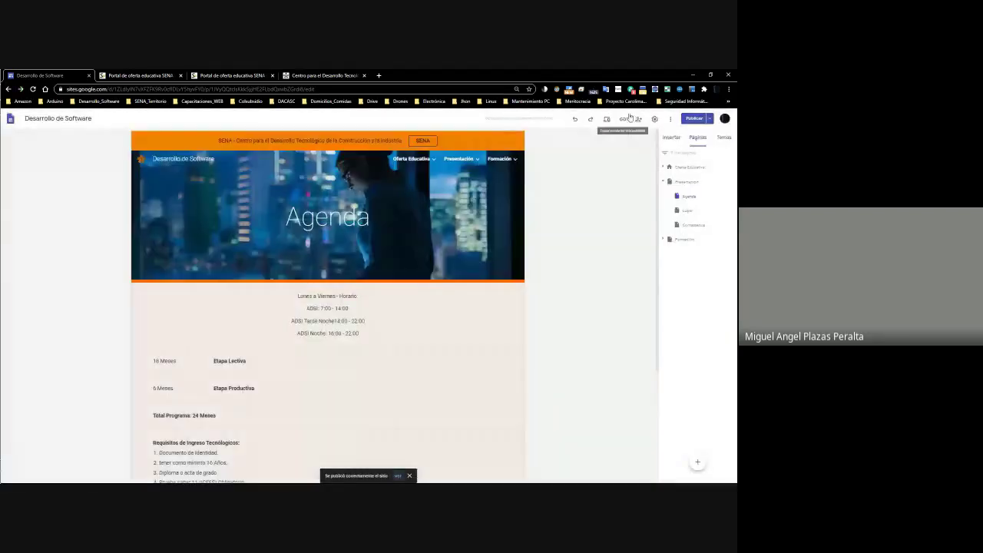
left_click(607, 119)
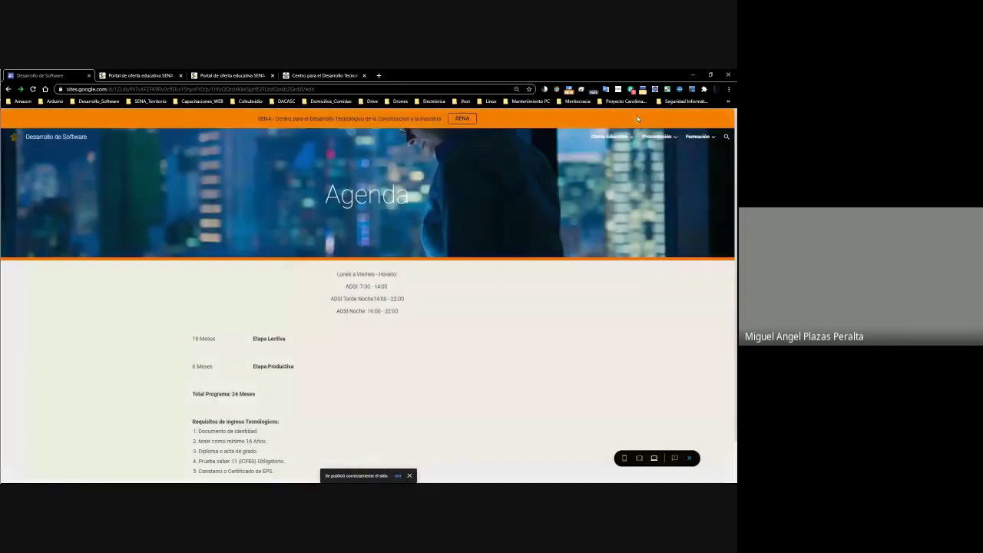
mouse_move(661, 138)
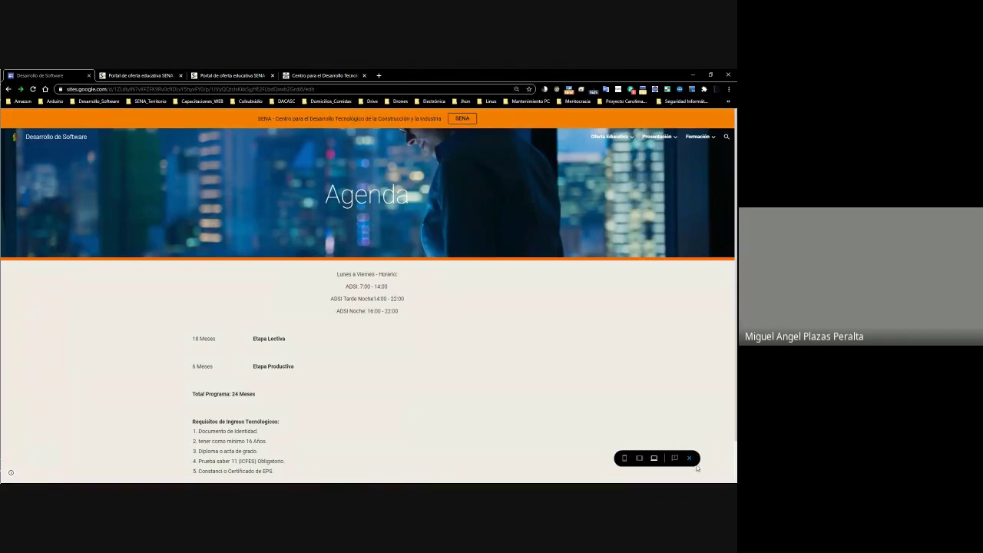
- Highlight the 18 Meses Etapa Lectiva and 6 Meses Etapa Productiva rows, then exit preview
scroll(244, 277, "down", 2)
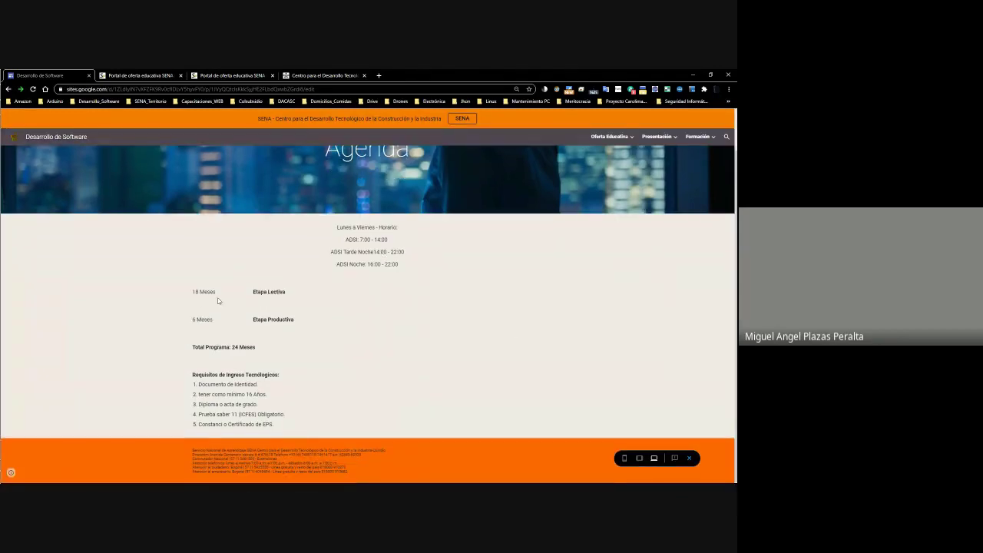
left_click_drag(289, 292, 191, 291)
left_click(298, 322)
left_click_drag(297, 320, 224, 315)
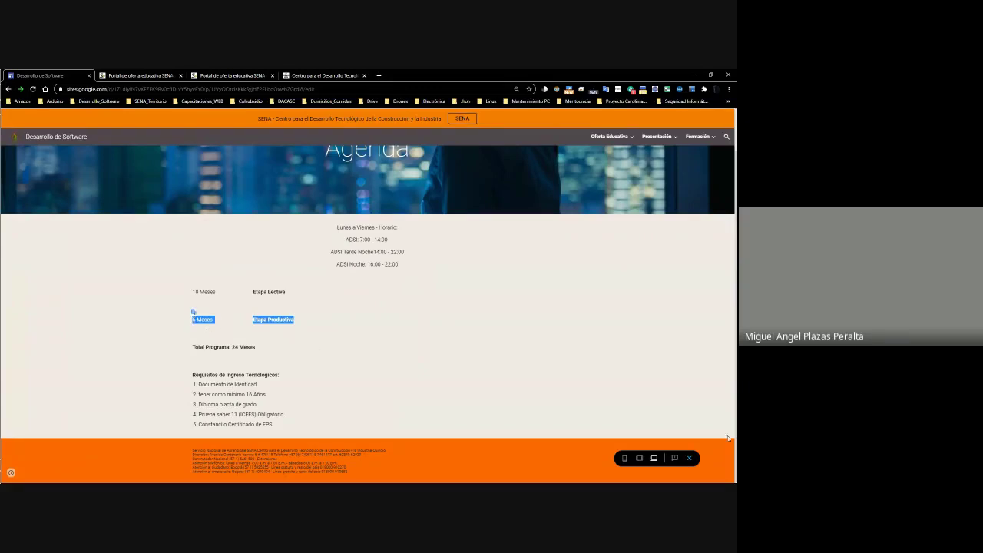
left_click(689, 457)
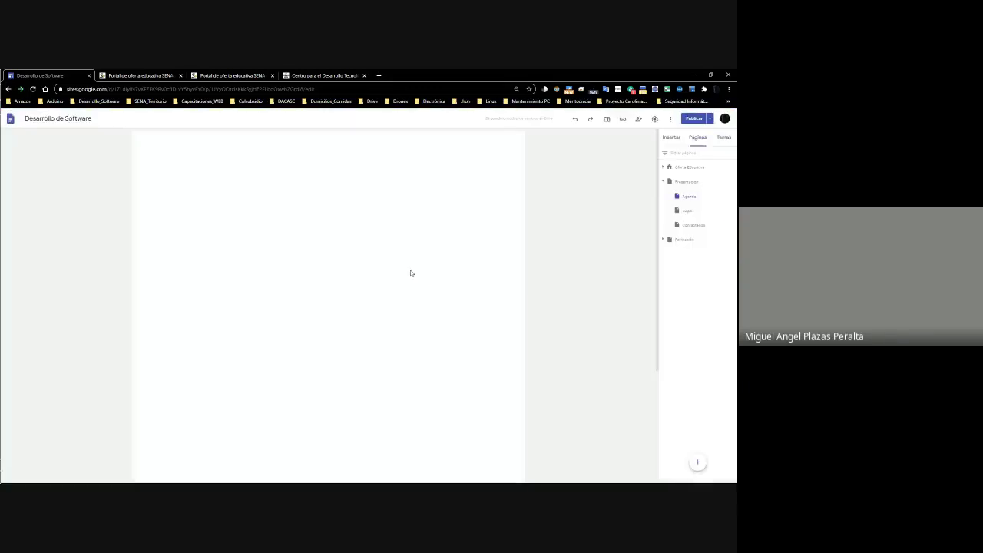
- Add 'ADSI Fin de Semana: Sabados - Domingos - 7:00 - 18:00' and review the draft changes
left_click(345, 333)
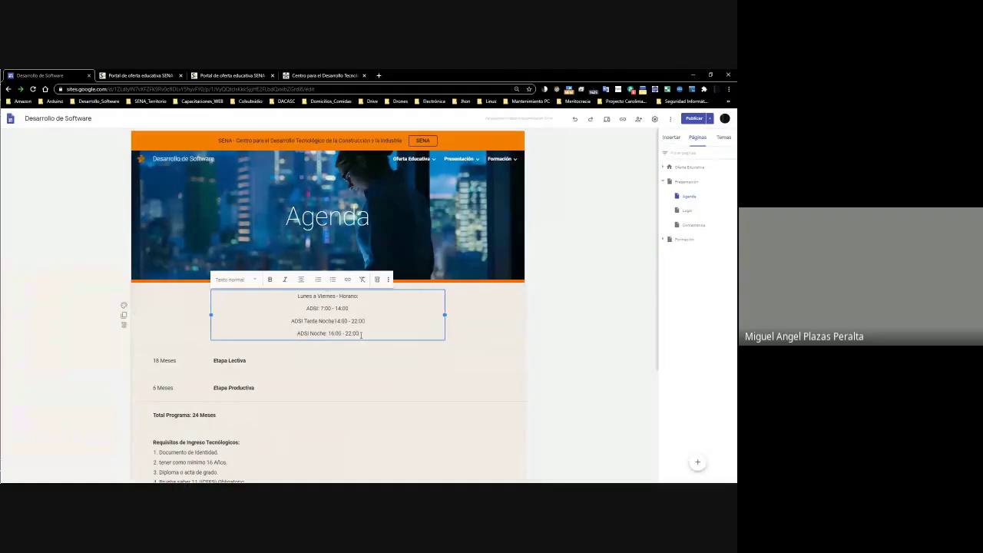
key("Return")
type("ADSI")
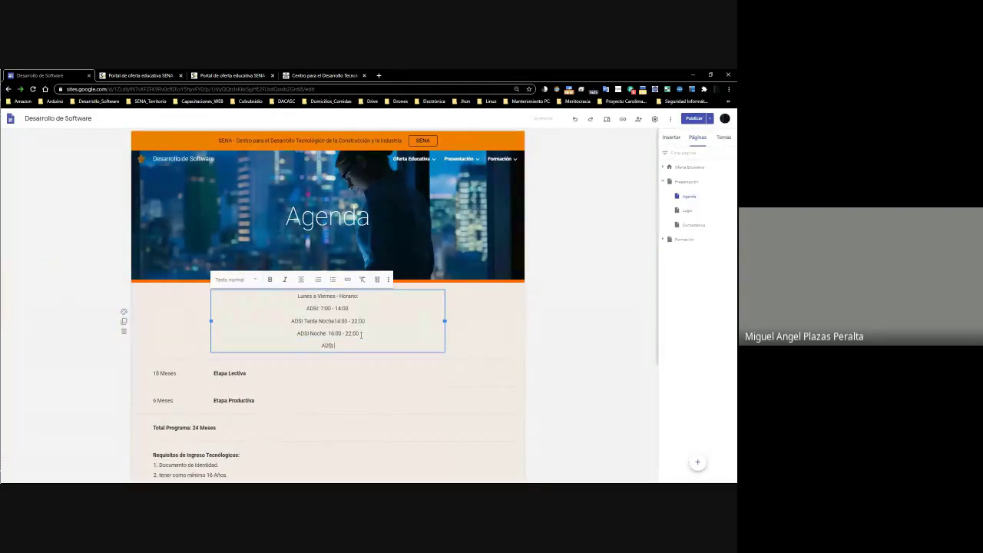
type(" Fin de Semana: Sabados - Domingos - 7:00")
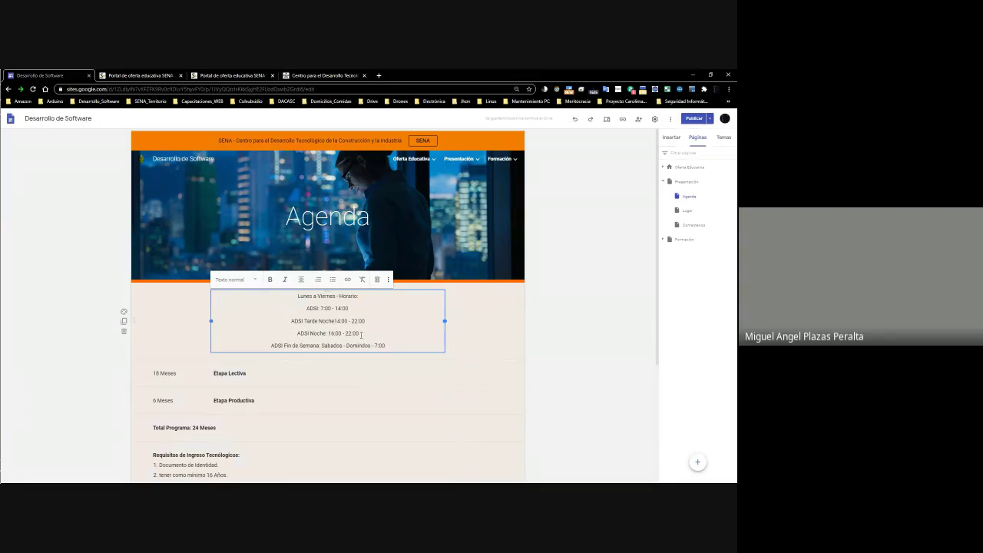
type(" - 18:")
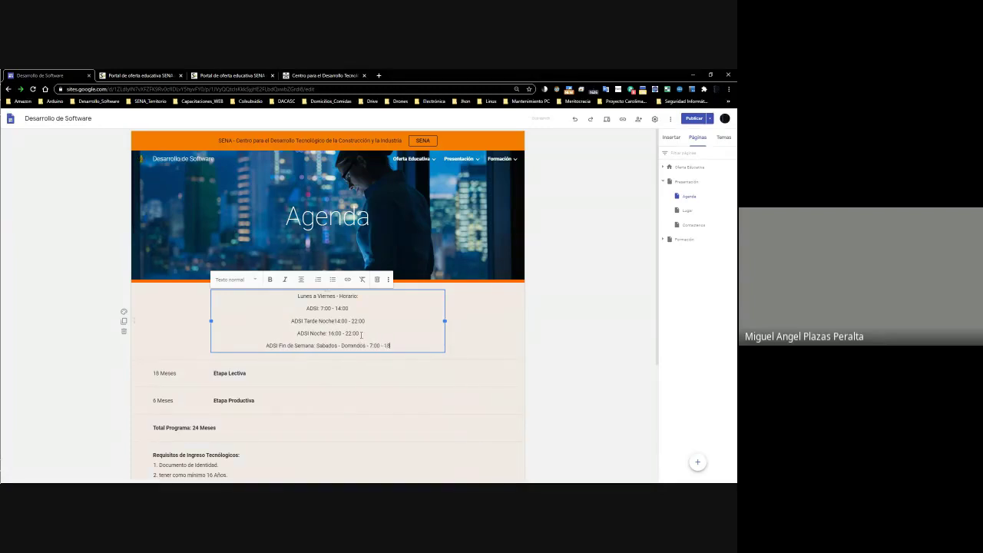
type("00")
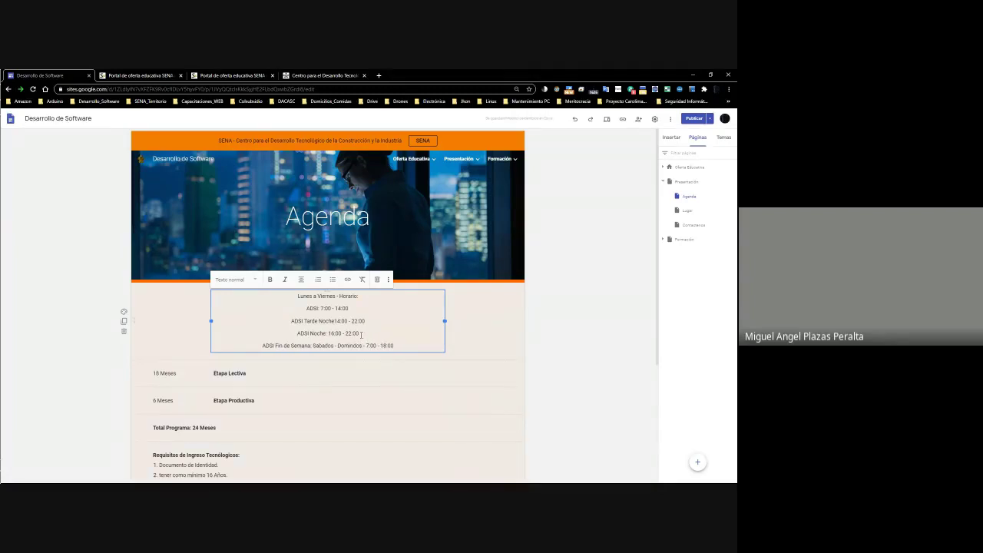
left_click(693, 118)
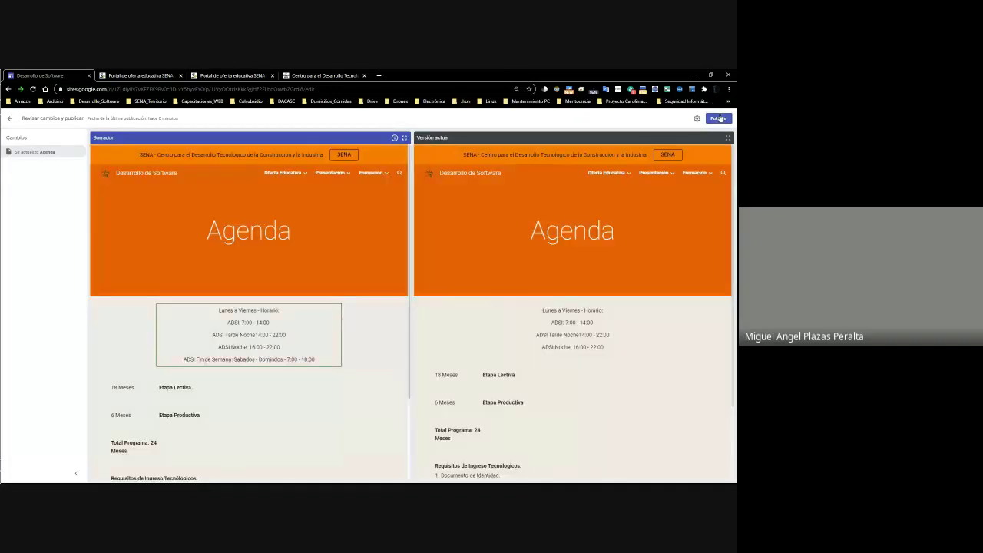
- Publish the weekend schedule and check the Lugar page's Cómo llegar section in preview
left_click(719, 118)
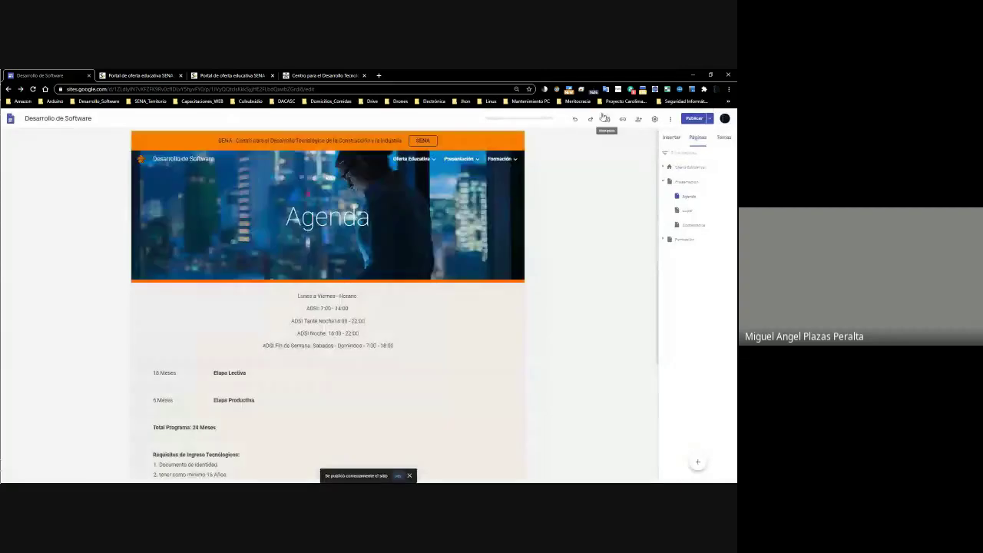
left_click(606, 117)
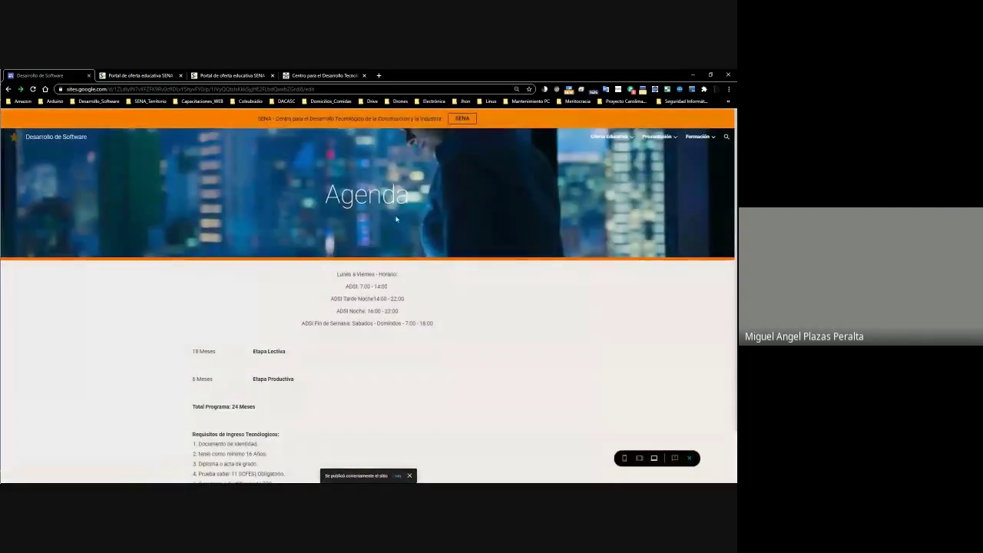
scroll(333, 382, "down", 1)
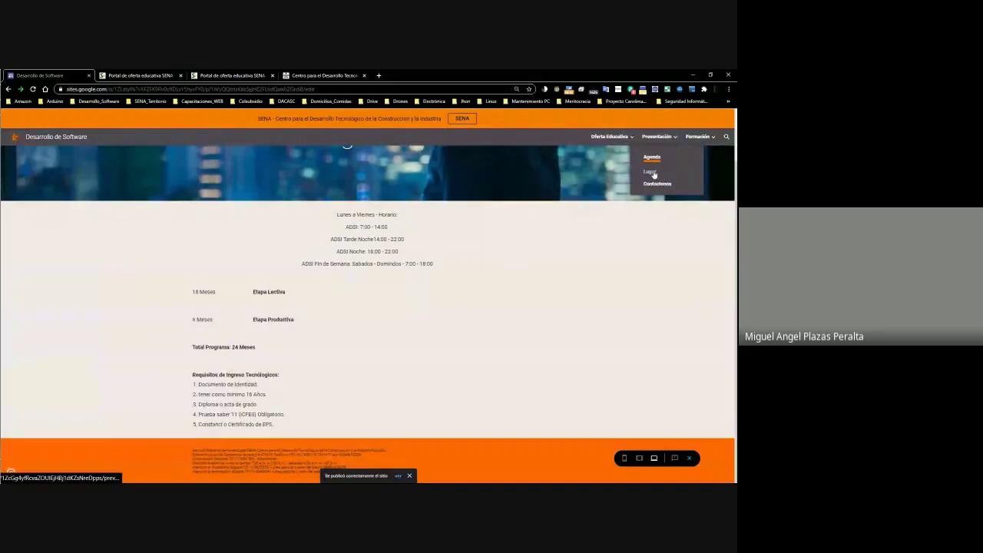
left_click(649, 172)
scroll(374, 325, "down", 2)
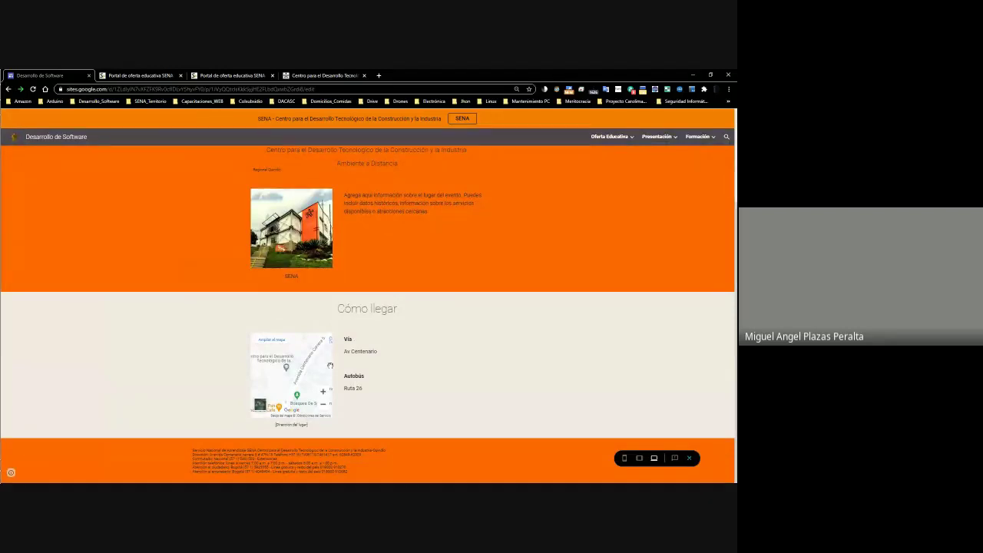
left_click(689, 458)
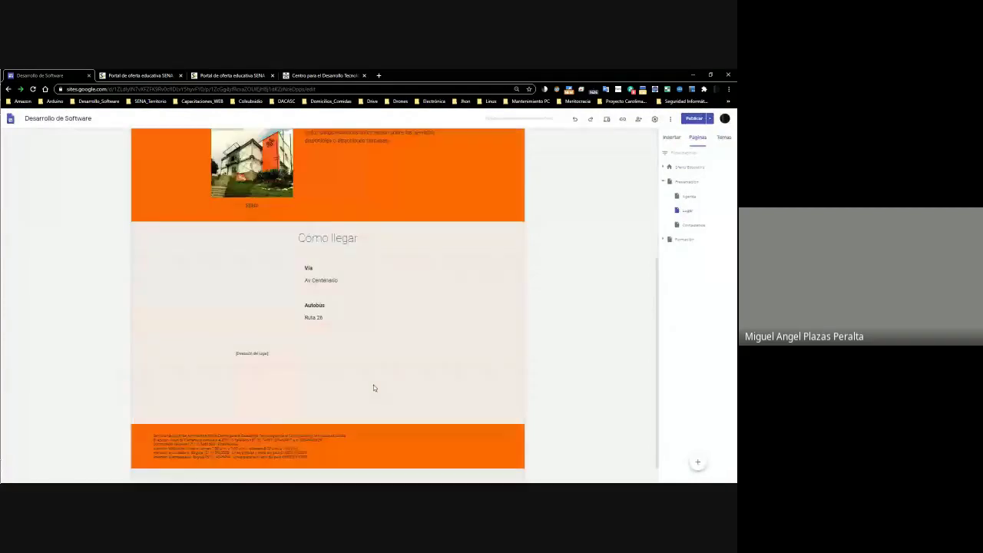
- Add bus routes 'Ruta: 16' and 'Ruta: 12' below 'Ruta: 26' under Autobús, and review changes
left_click(337, 318)
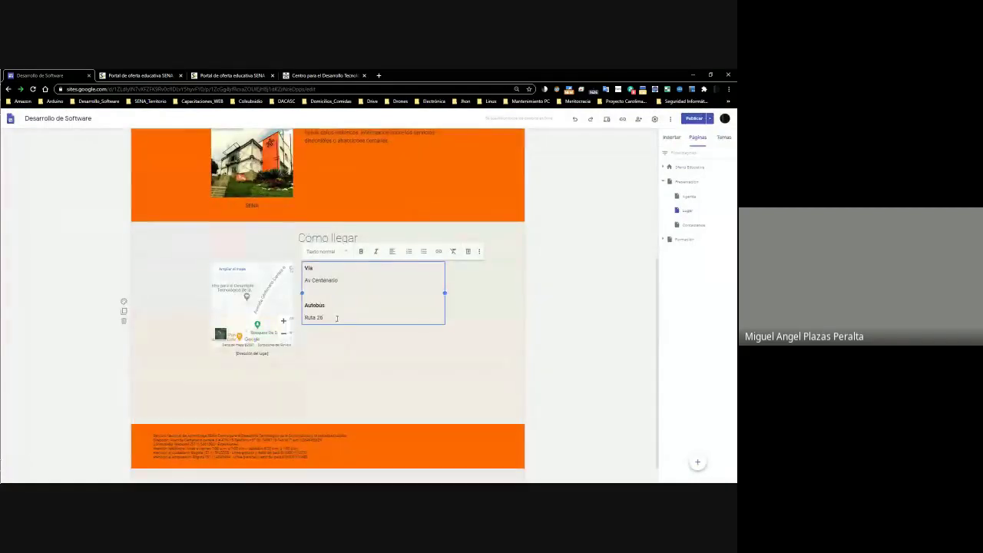
key("Return")
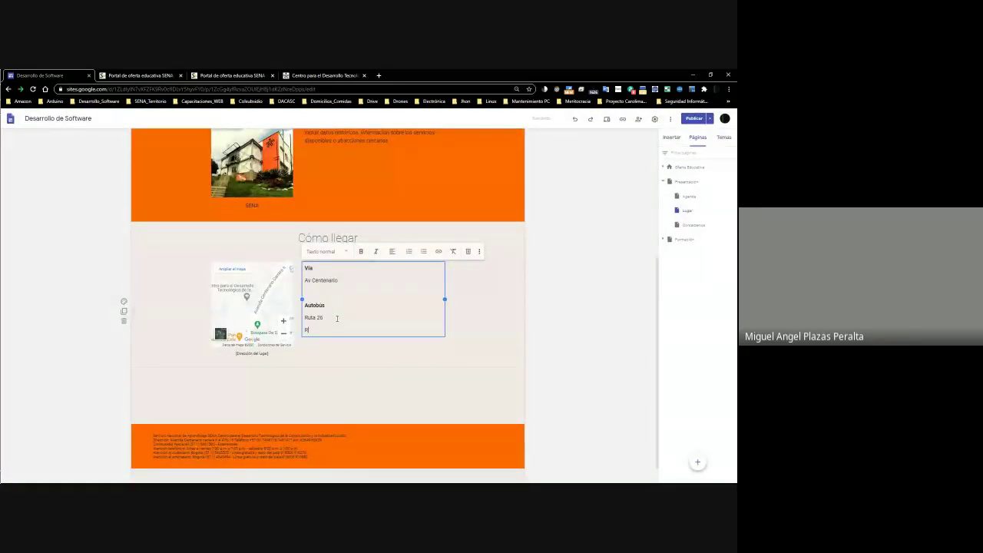
type("Ruta: 16")
left_click(315, 317)
key("Return")
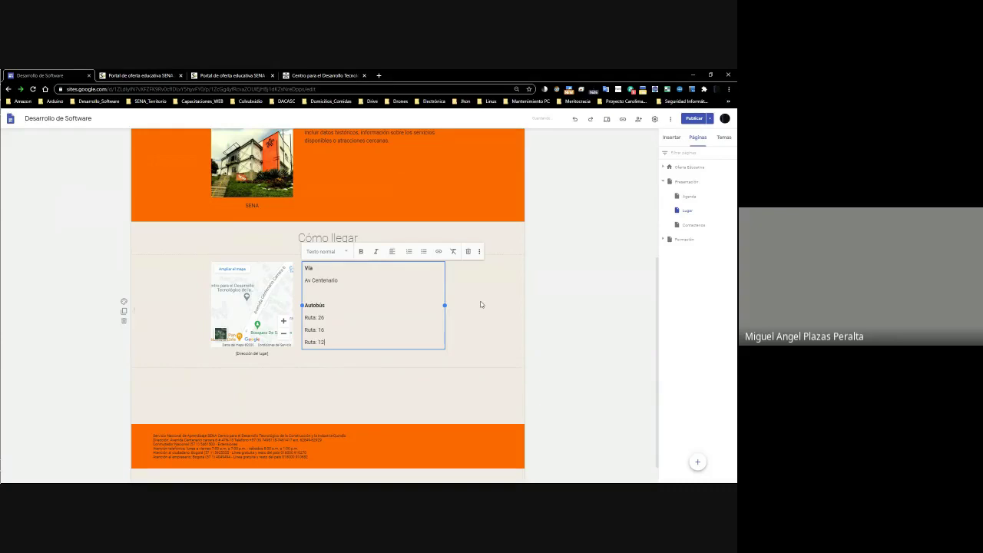
left_click(693, 118)
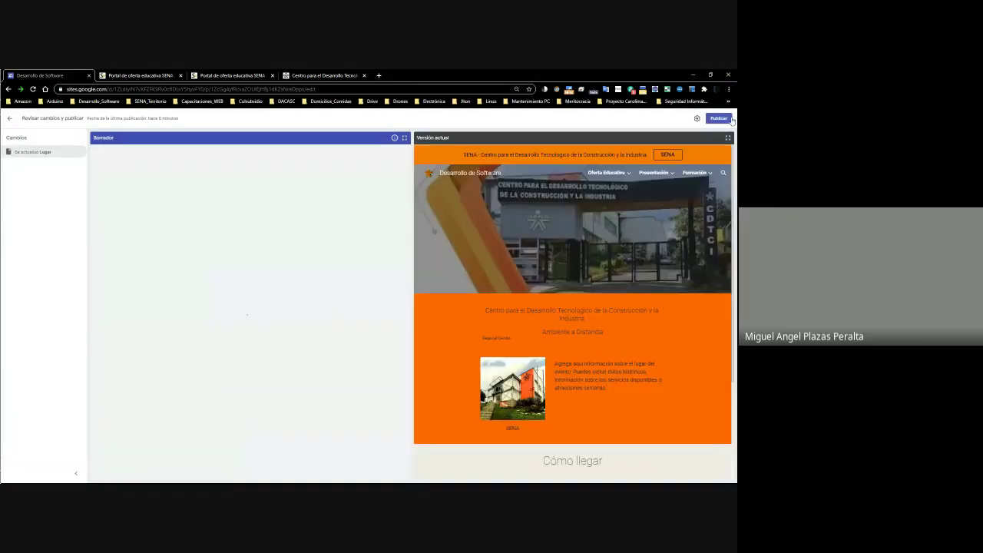
- Publish the site and browse the Contactenos page in the preview
left_click(718, 118)
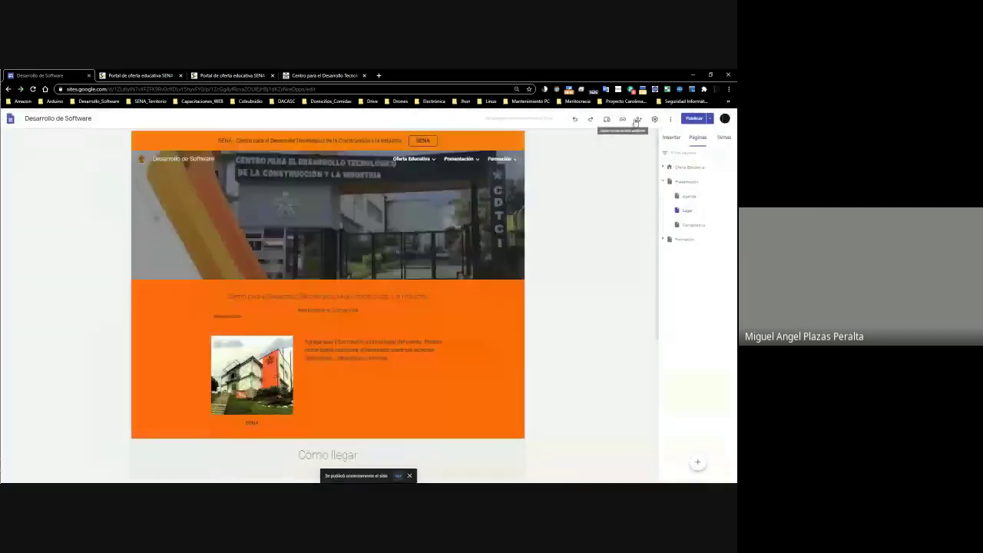
left_click(605, 119)
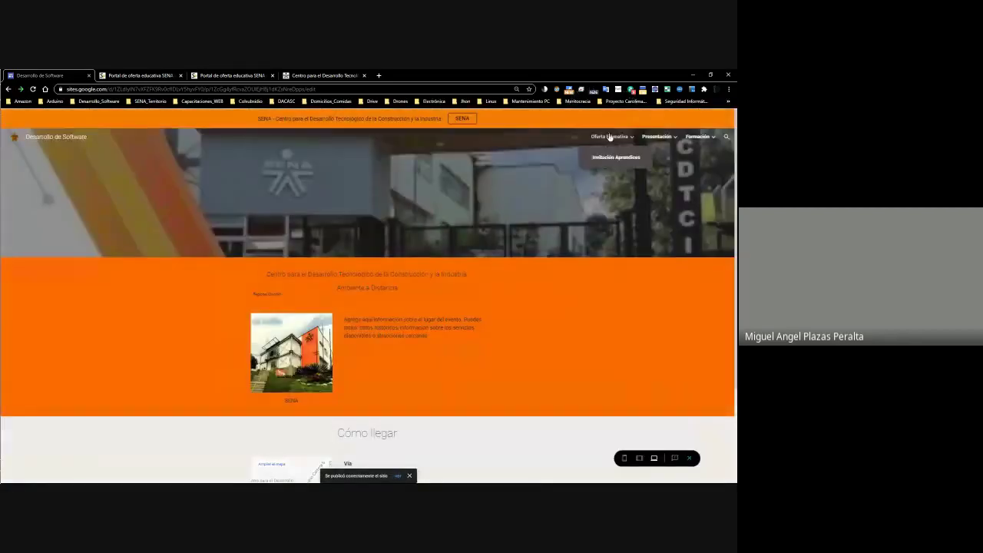
mouse_move(657, 136)
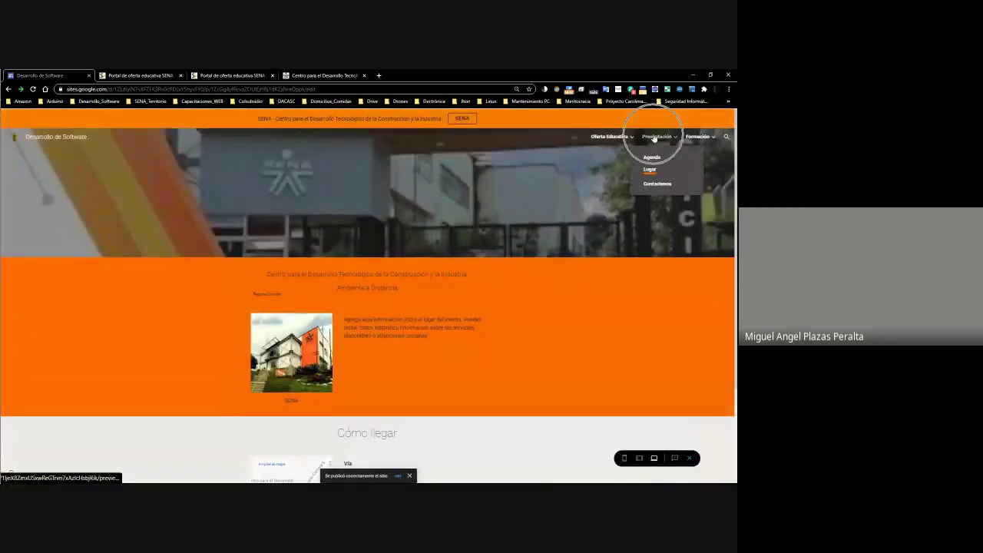
left_click(656, 184)
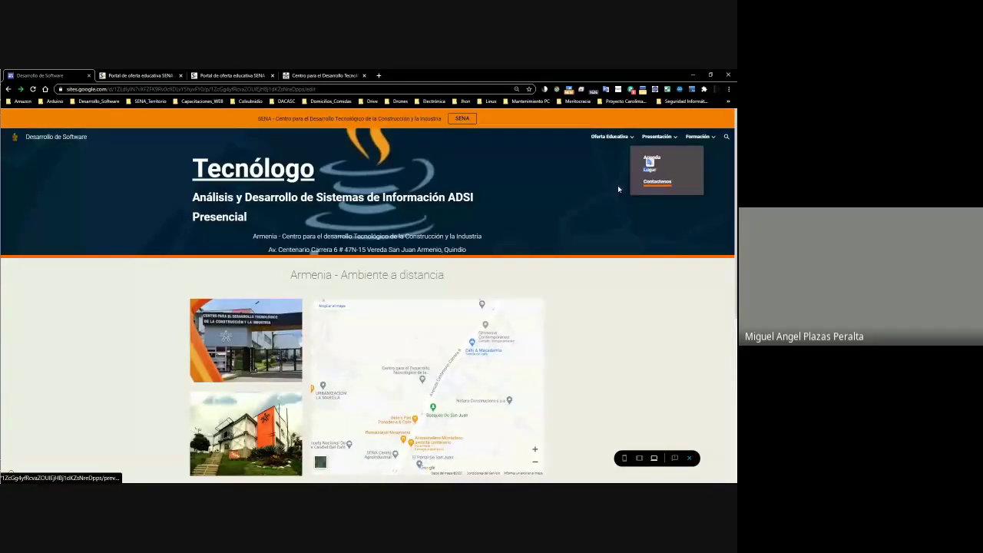
scroll(505, 234, "down", 3)
scroll(504, 232, "up", 3)
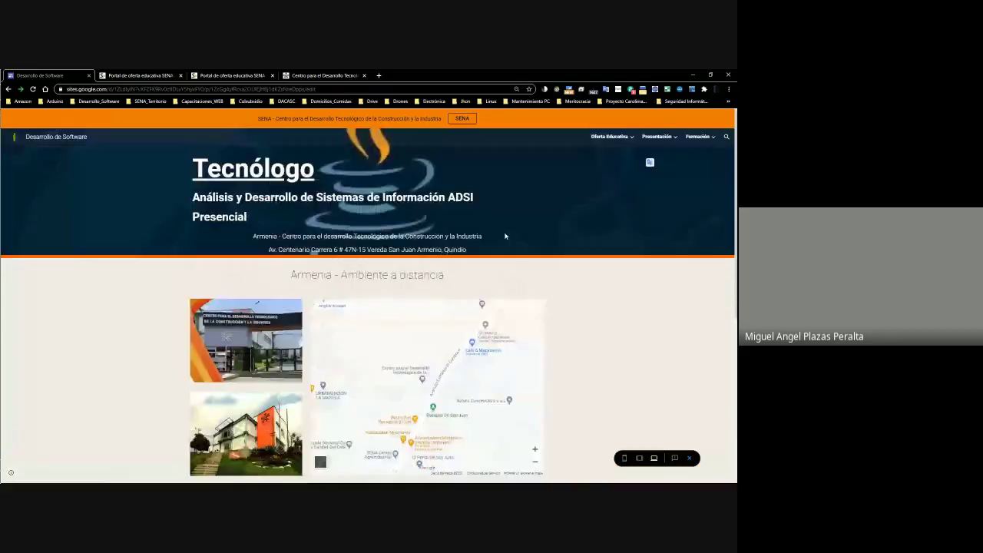
scroll(389, 298, "down", 3)
scroll(346, 315, "up", 3)
scroll(281, 321, "down", 3)
scroll(281, 321, "up", 3)
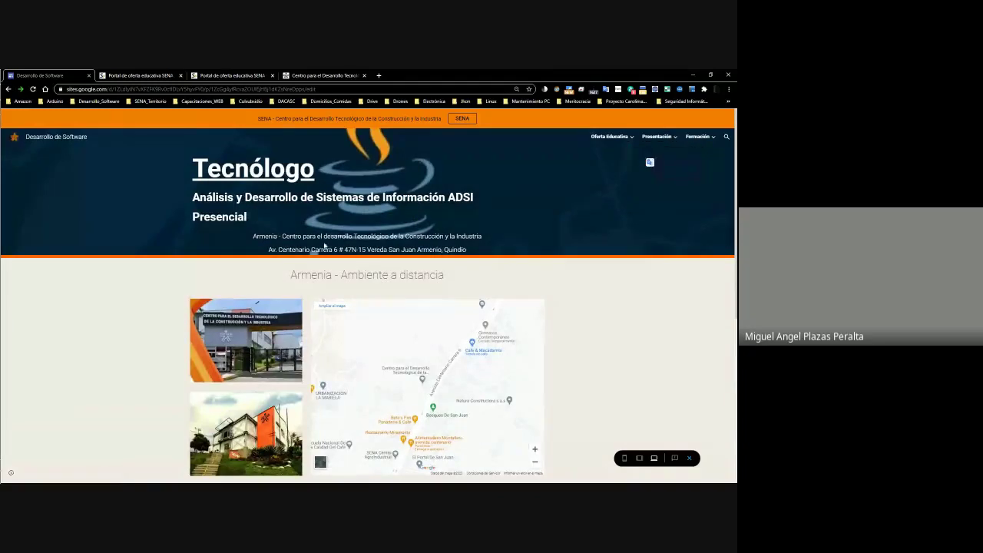
left_click(326, 245)
mouse_move(664, 133)
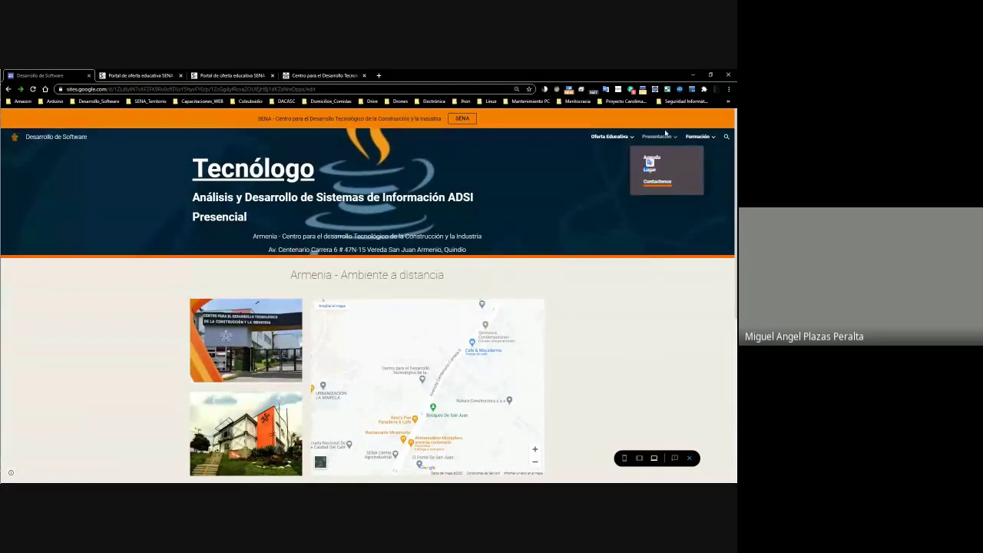
left_click(657, 188)
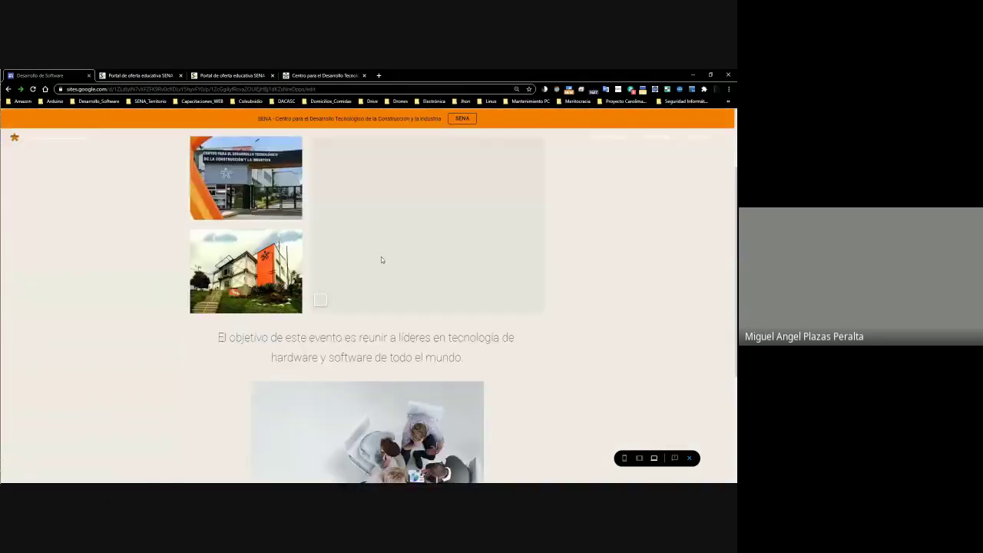
scroll(461, 230, "up", 10)
- Go over the Formación course pages: Ubuntu, Ingeniería de Requerimientos, Java_II, Java_III, Android, c#
mouse_move(697, 136)
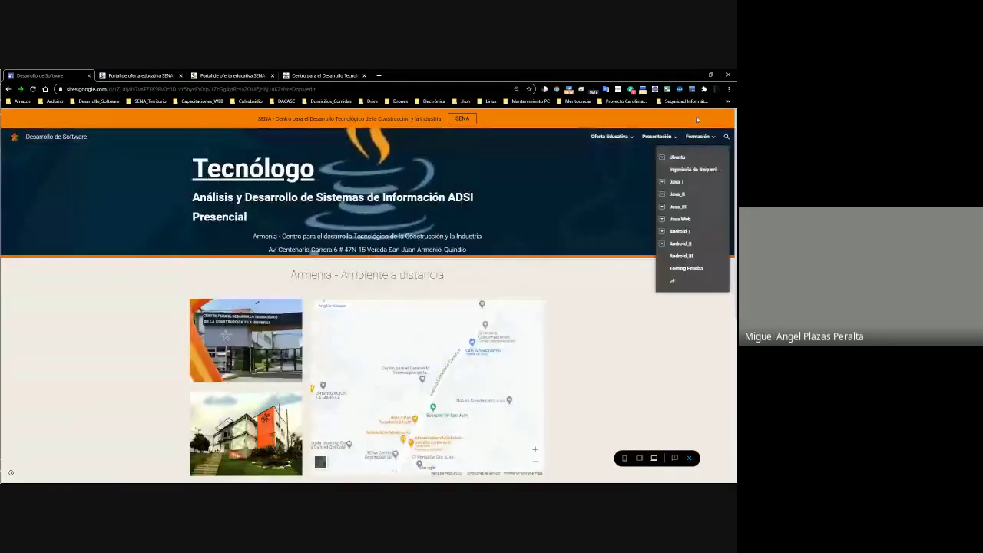
mouse_move(631, 141)
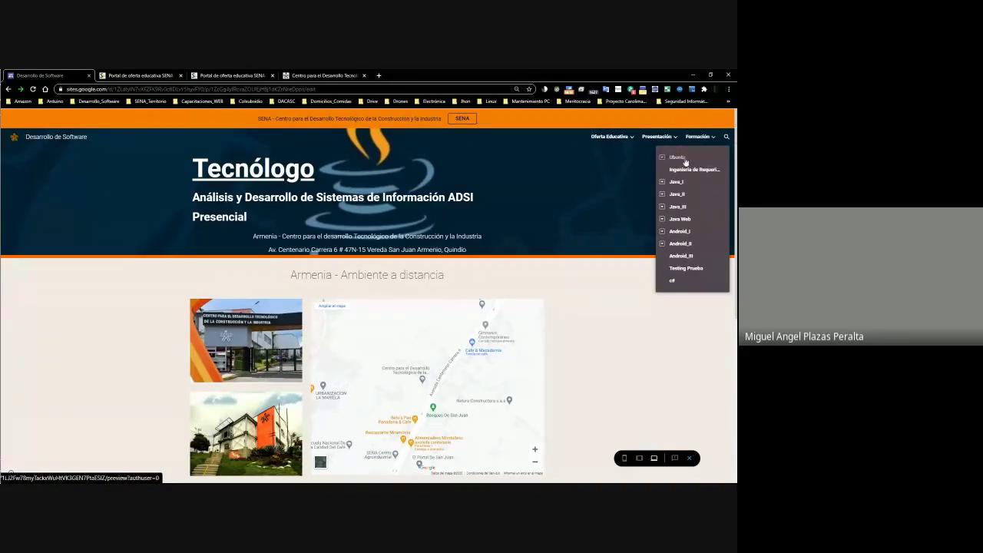
left_click(679, 159)
left_click(679, 160)
left_click(677, 171)
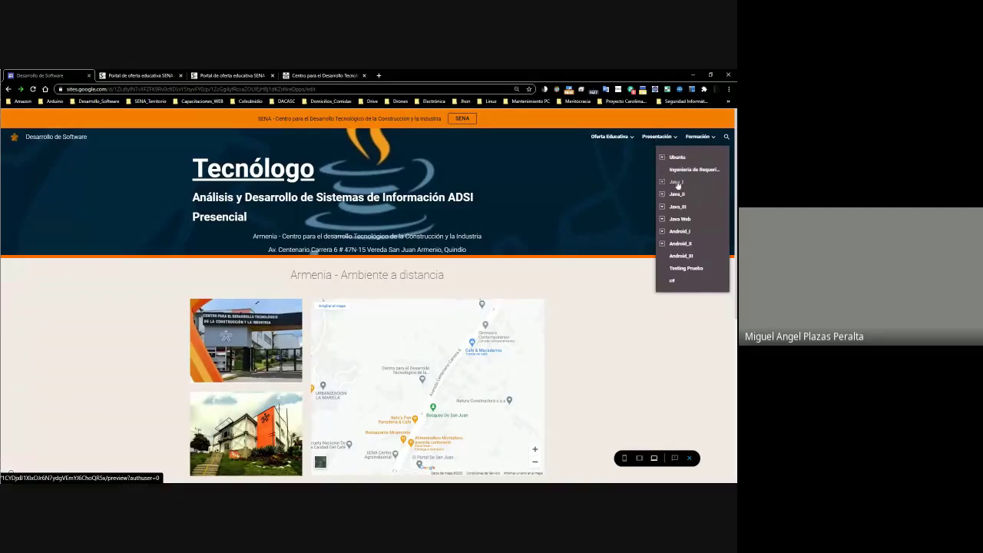
left_click(678, 183)
left_click(681, 195)
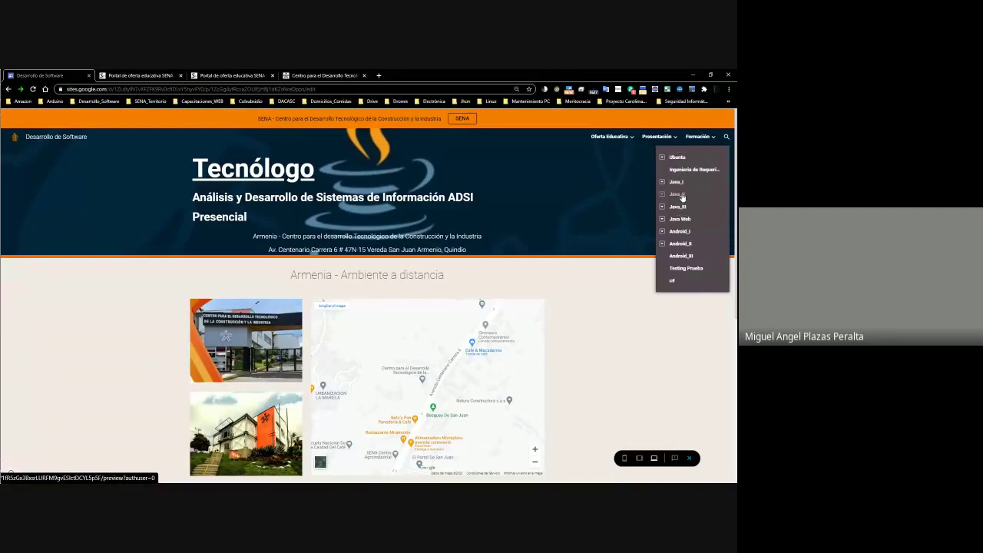
left_click(682, 207)
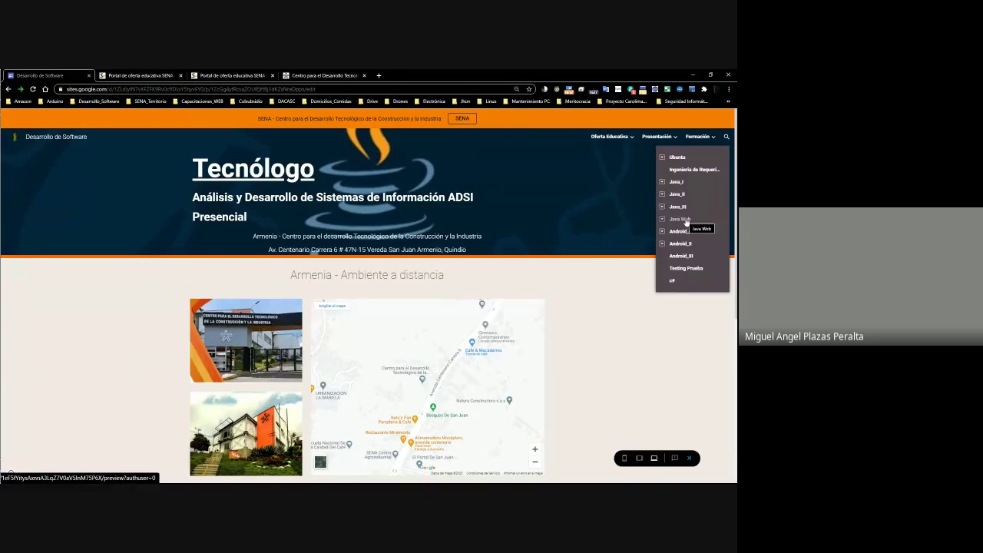
left_click(685, 233)
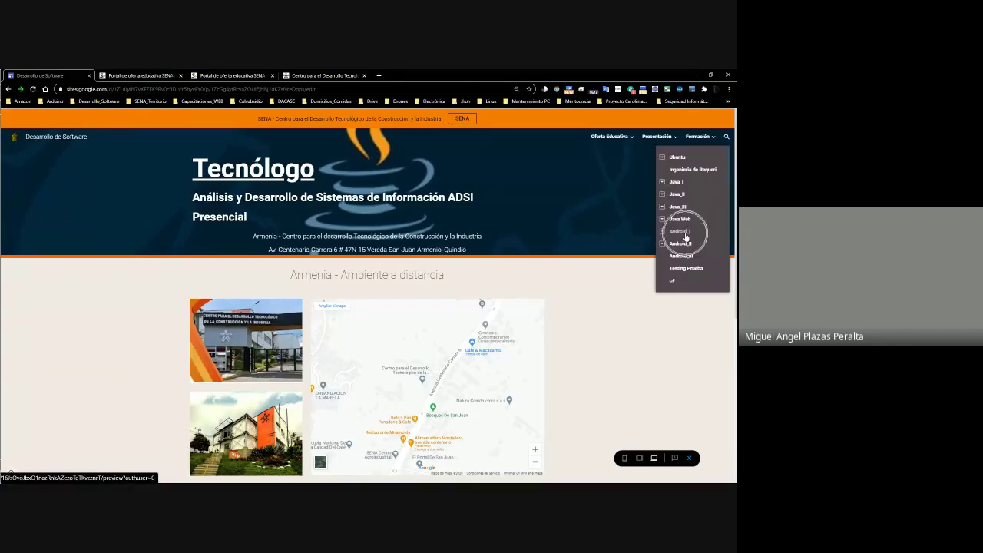
left_click(684, 244)
left_click(687, 256)
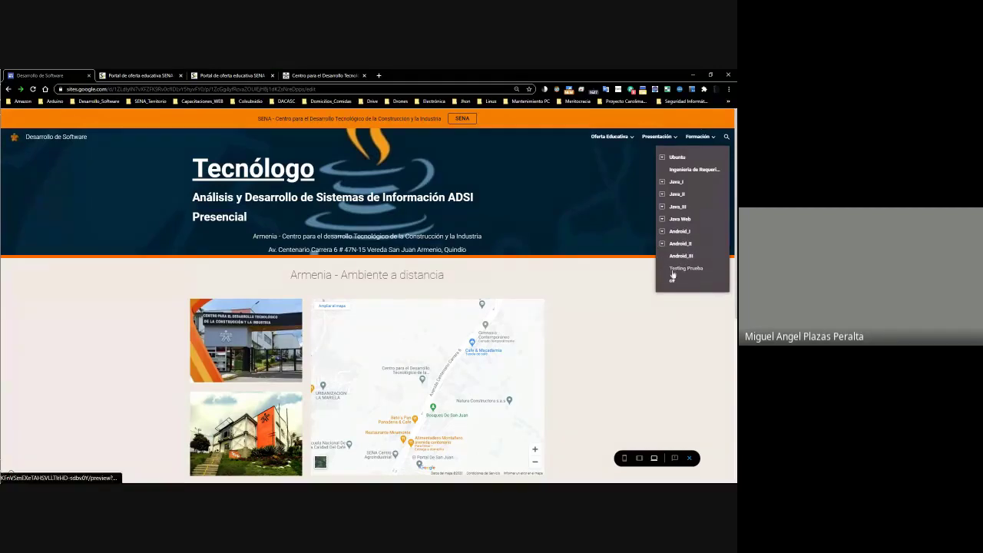
left_click(673, 281)
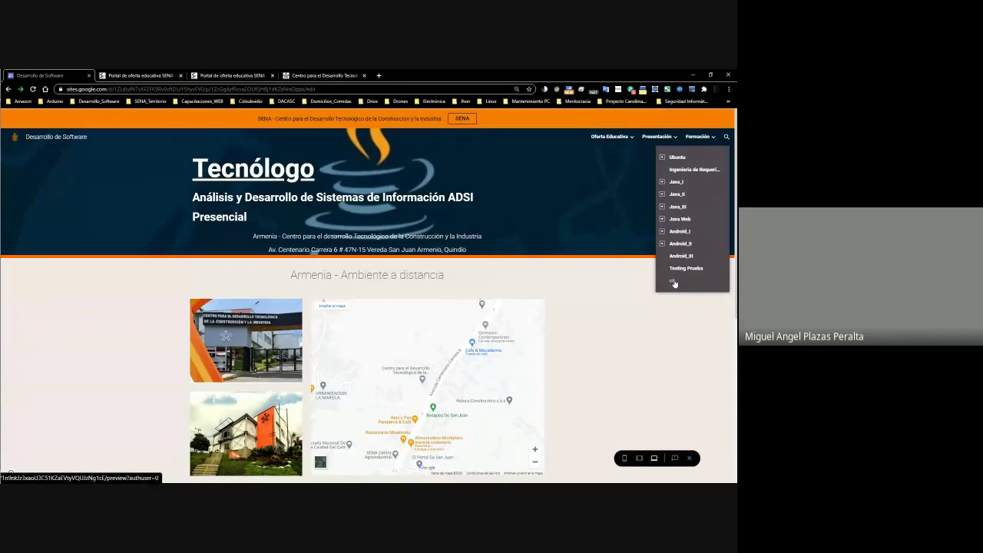
- Open the Java_I course page from the Formación menu in the preview
left_click(678, 183)
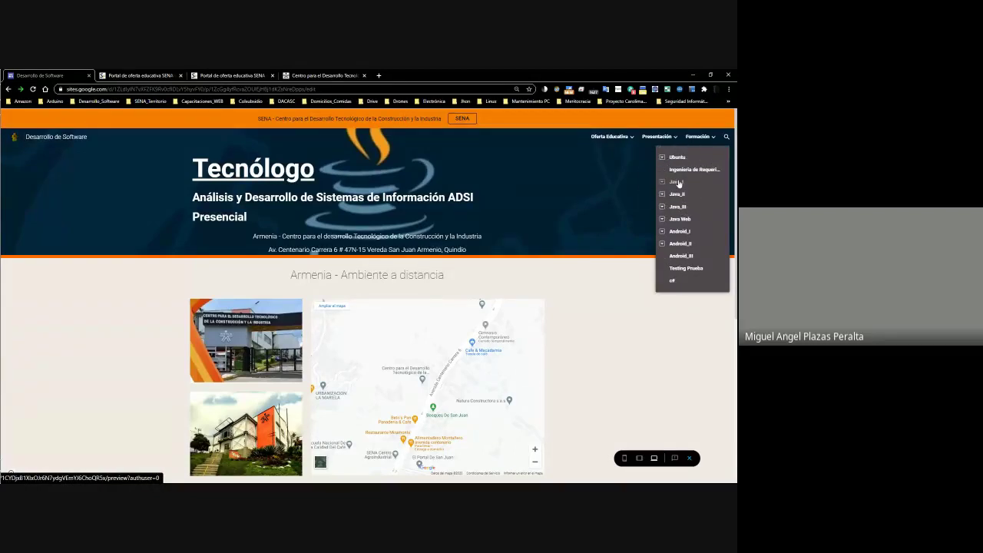
left_click(684, 185)
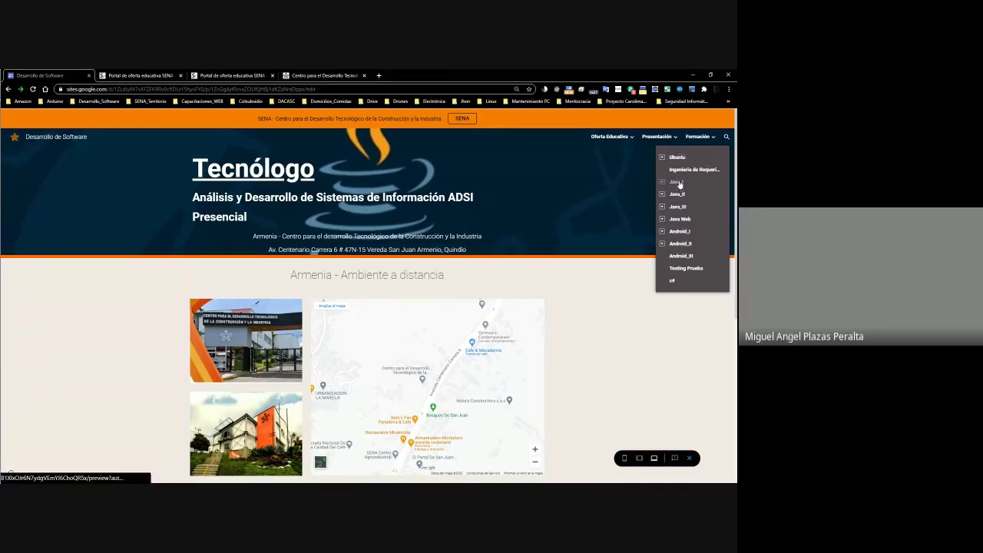
left_click(679, 184)
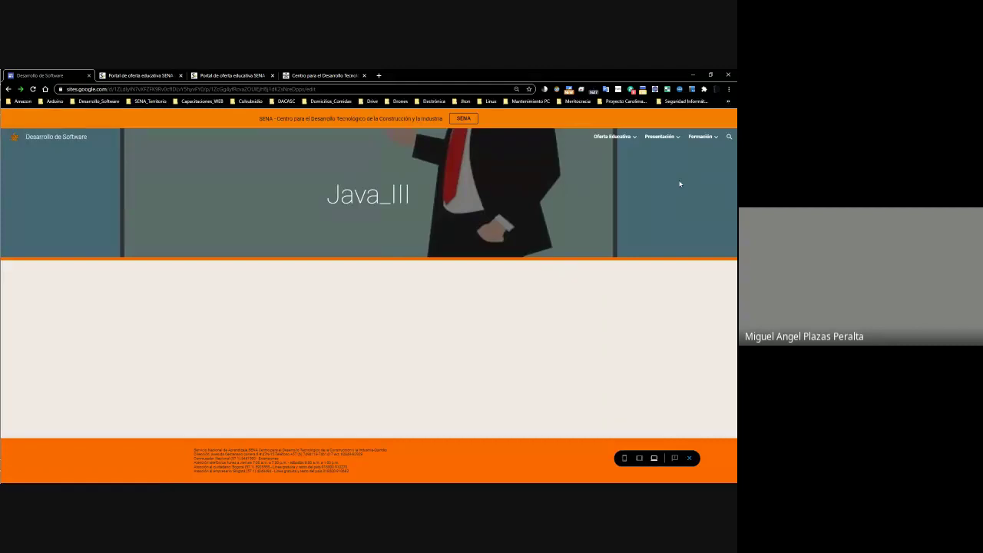
mouse_move(712, 138)
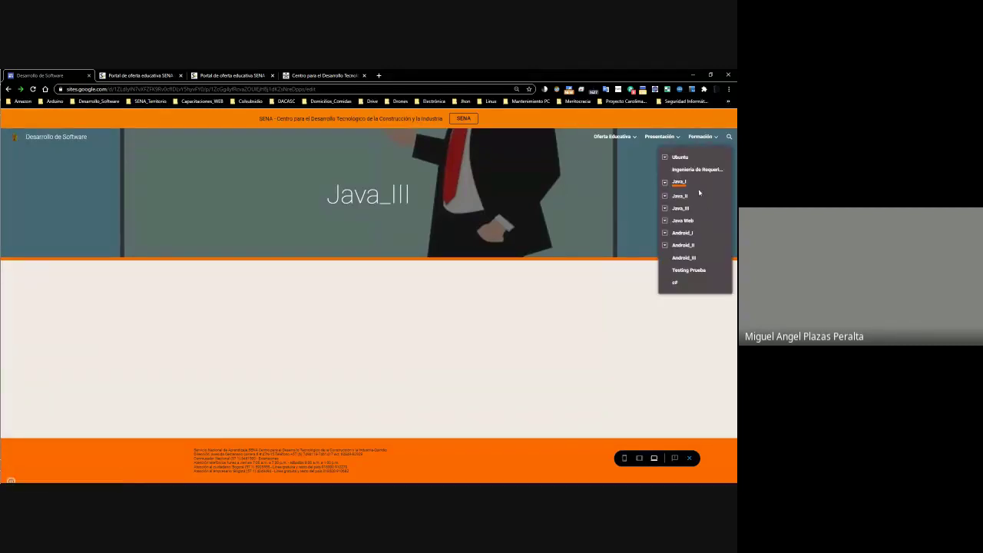
left_click(680, 182)
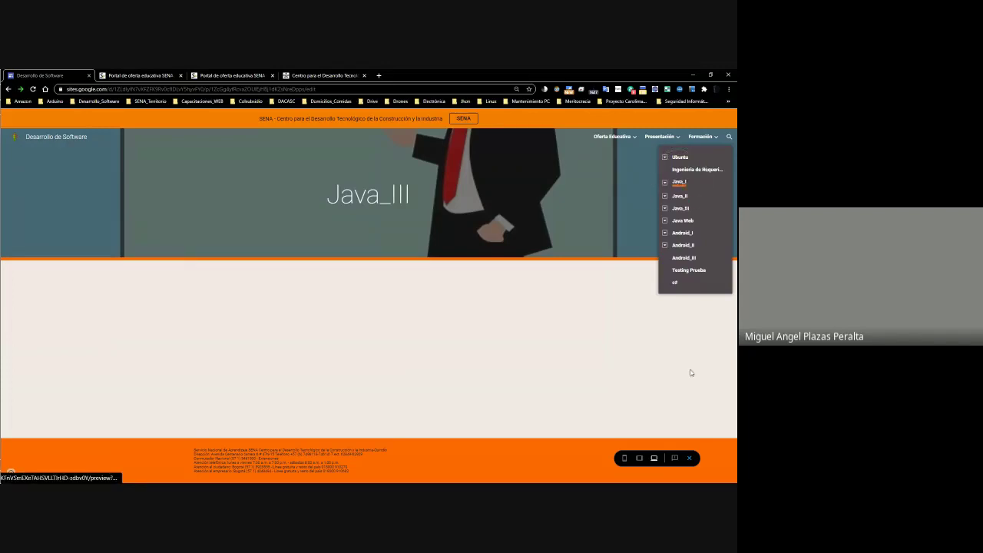
- Correct the Java_I page banner title from Java_III to Java_I
left_click(689, 458)
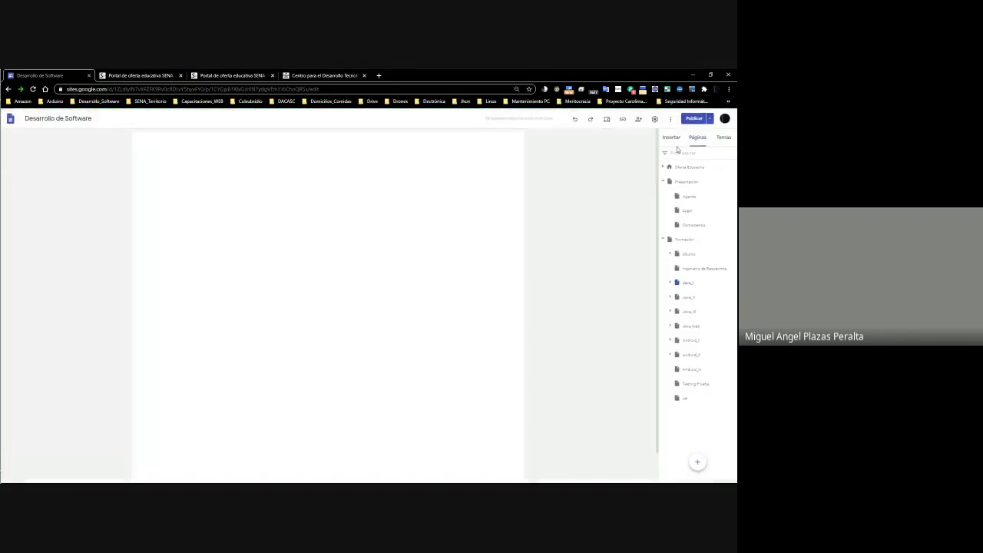
left_click(307, 216)
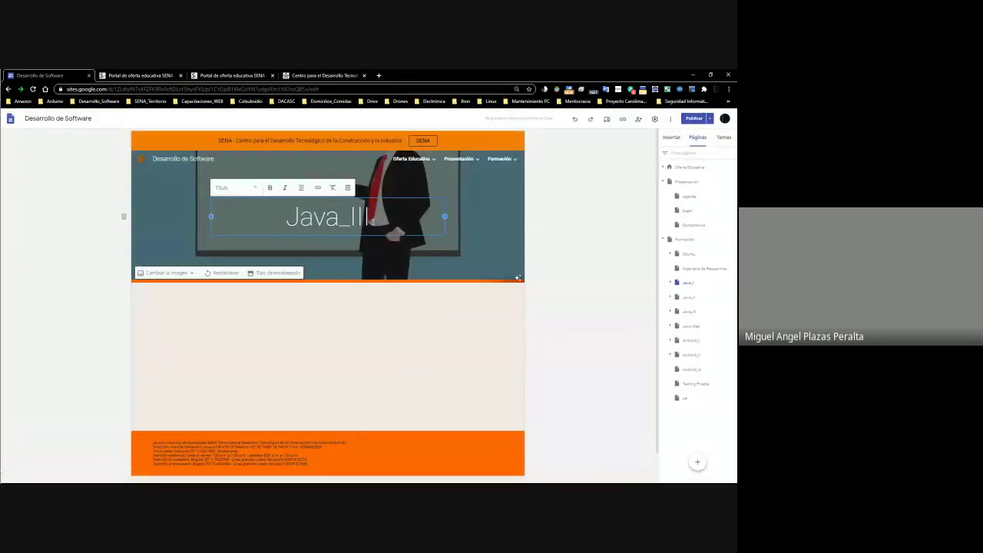
key("BackSpace")
key("BackSpace")
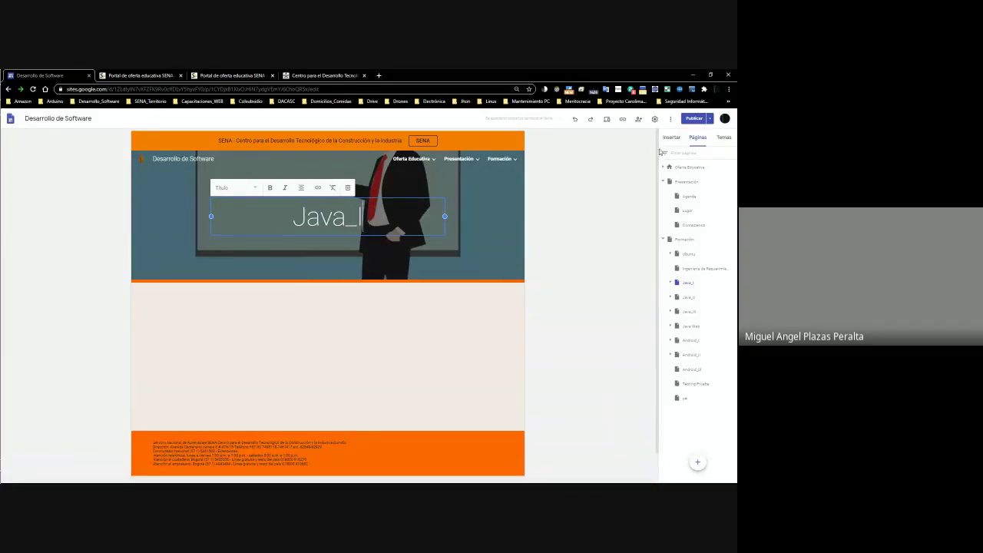
- Publish the changes and open the Java_II page in the editor
left_click(688, 119)
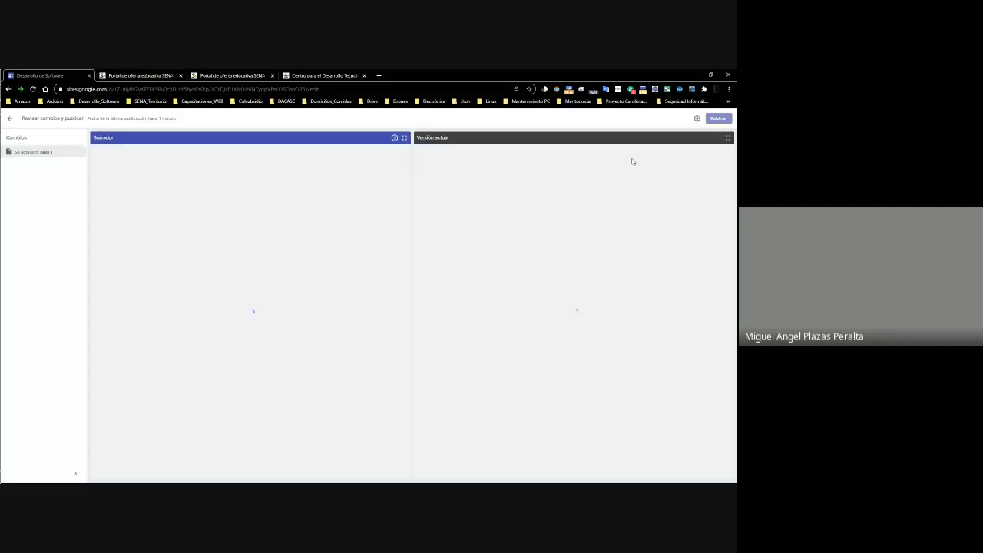
left_click(722, 119)
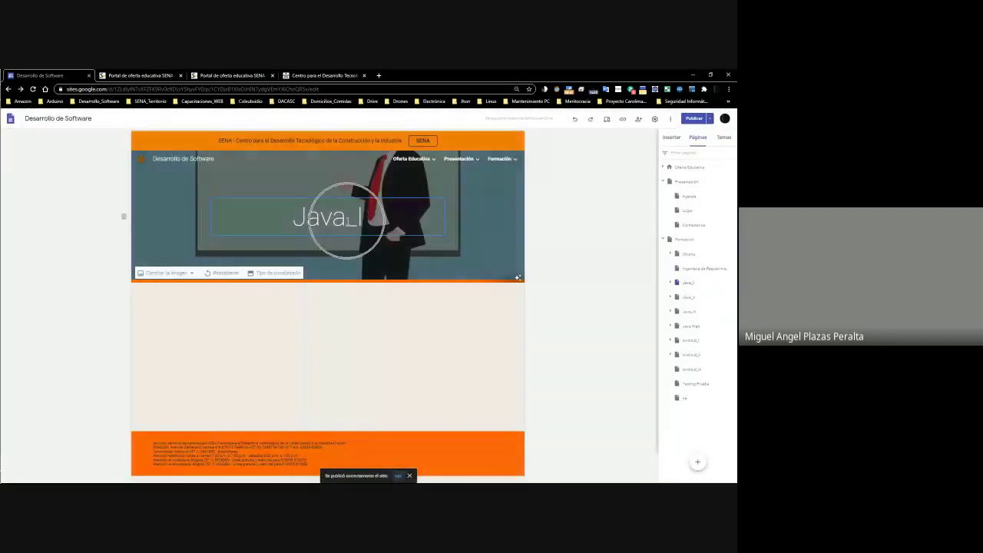
left_click(349, 221)
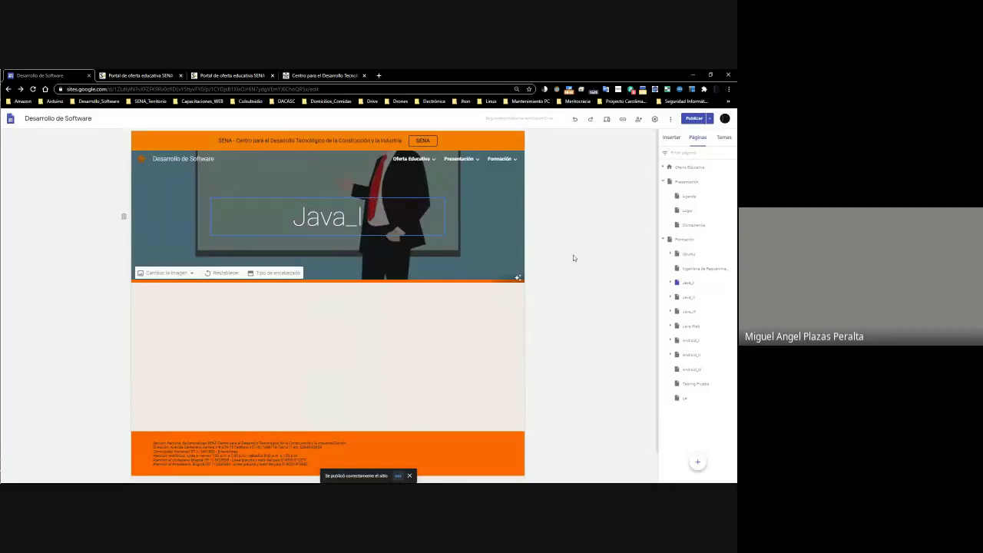
left_click(687, 298)
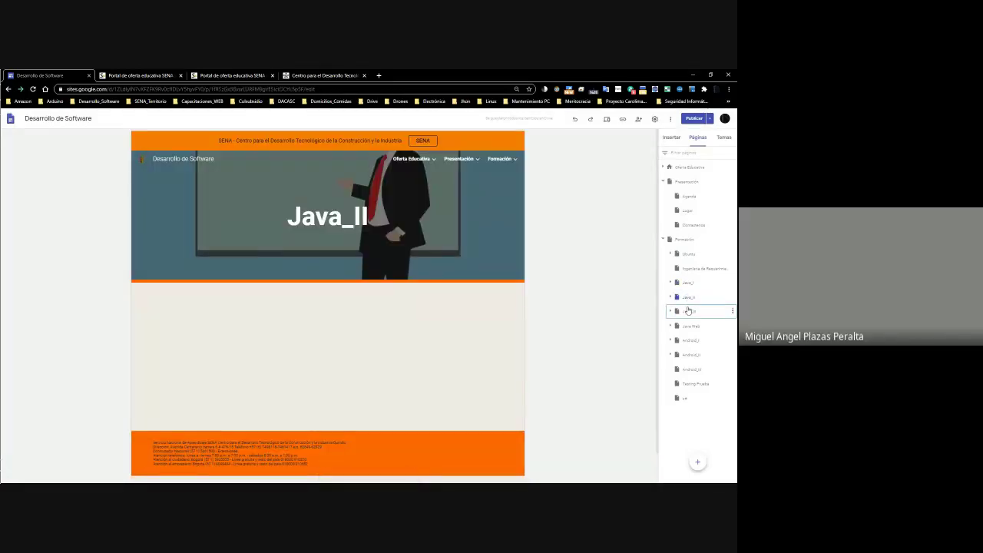
- Duplicate the Java_III page and move the copy into Formación
left_click(688, 310)
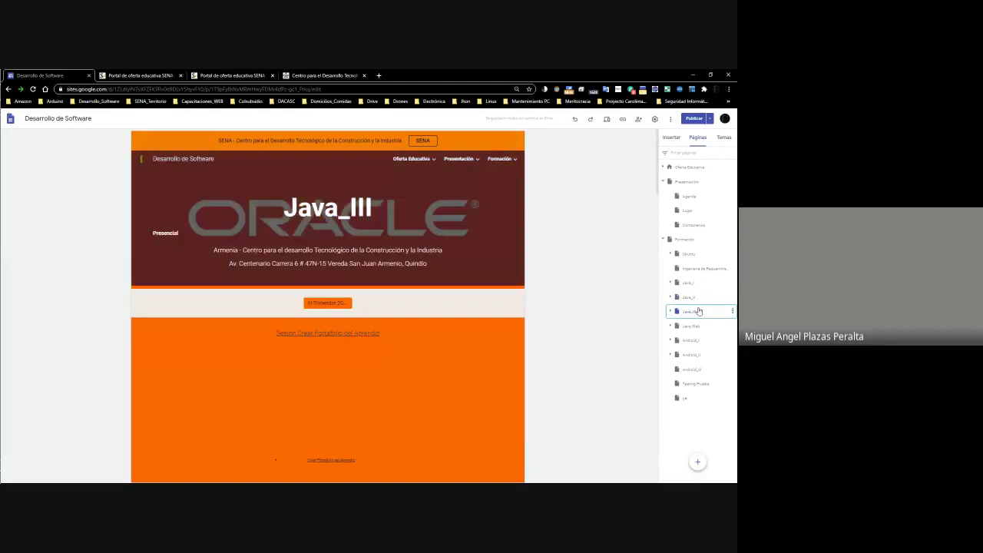
left_click(732, 311)
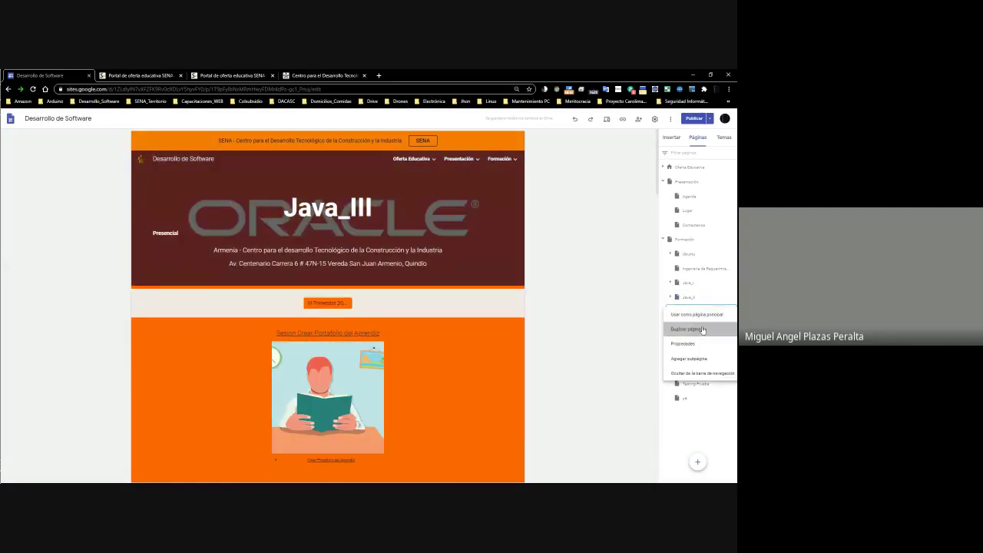
left_click(702, 329)
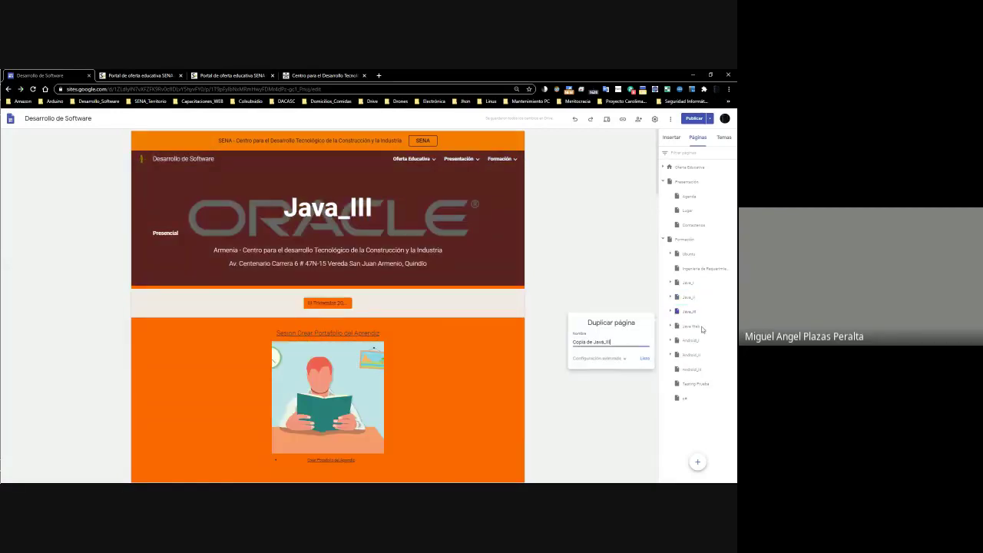
left_click(645, 360)
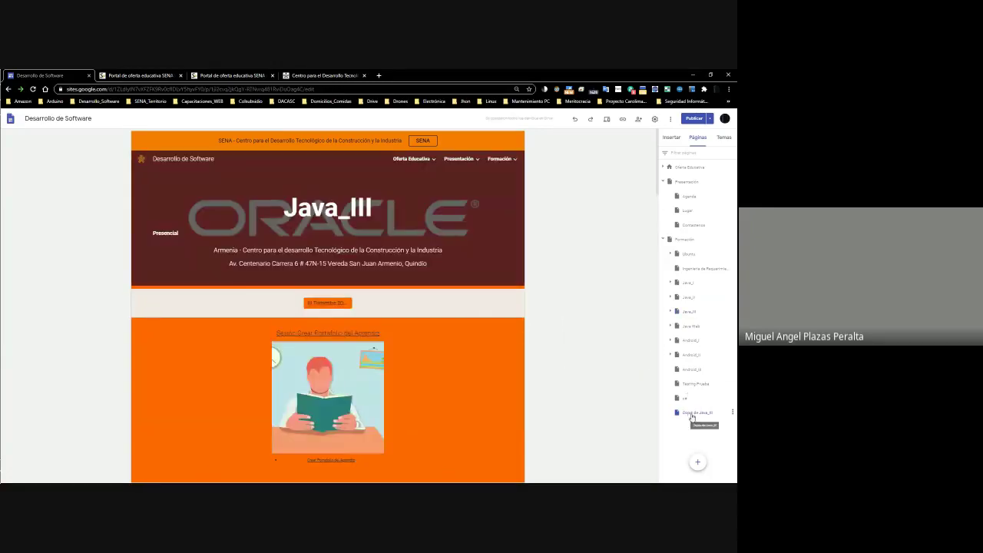
left_click_drag(691, 415, 698, 282)
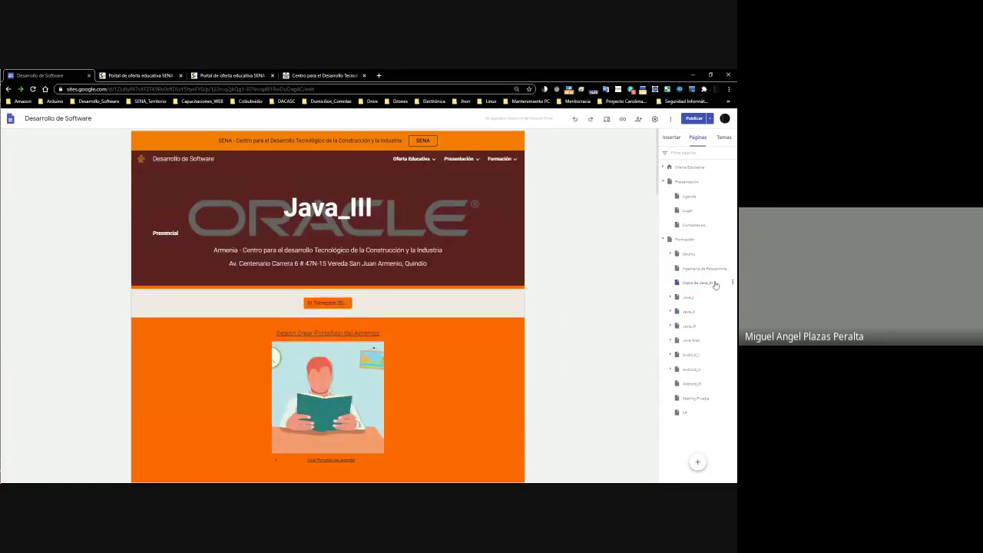
left_click(697, 284)
- Nest Portafolio Instructor, Proyectos and Vídeo_Sustentación under the new Java_I page
left_click(670, 296)
left_click_drag(687, 307, 718, 303)
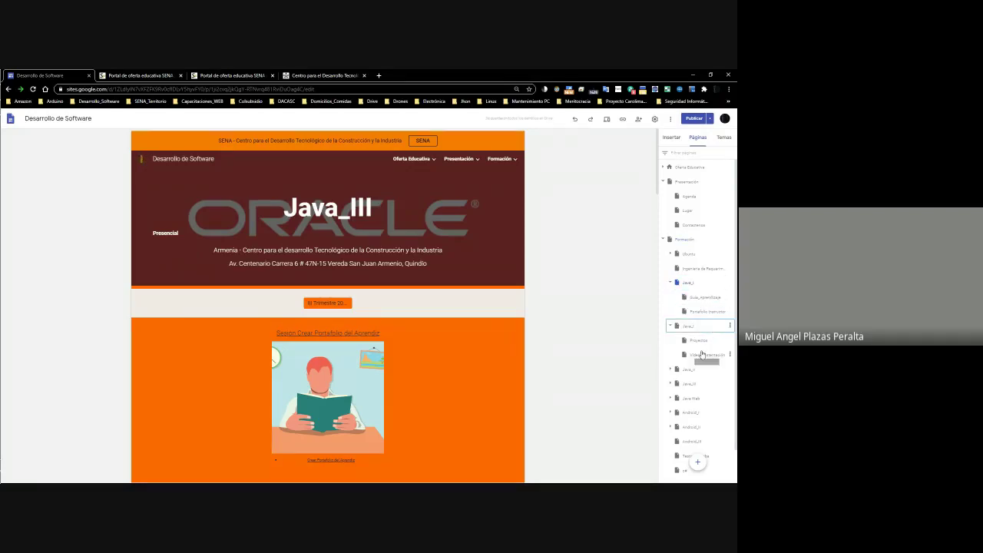
left_click_drag(698, 340, 703, 304)
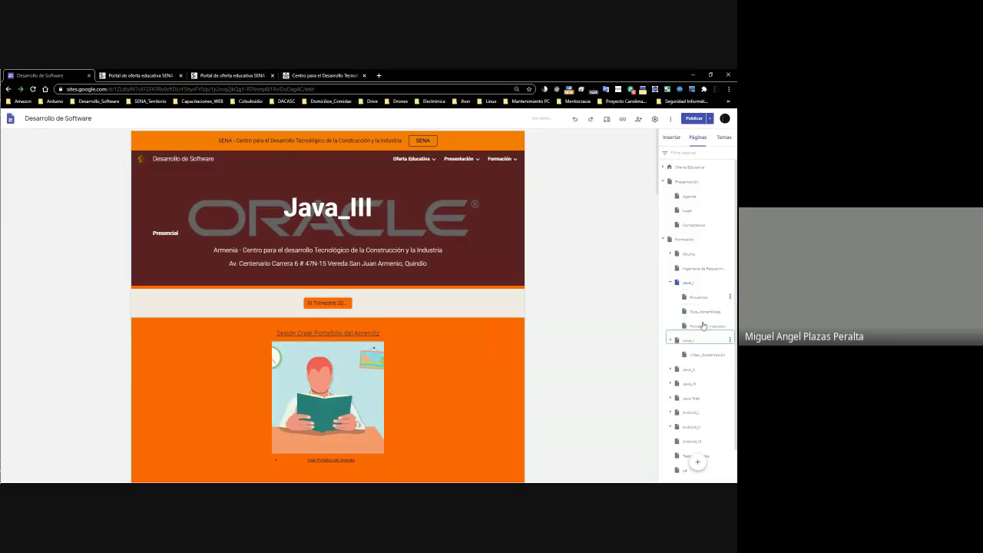
left_click_drag(689, 355, 697, 295)
- Delete the old, now empty Java_I page
left_click(690, 356)
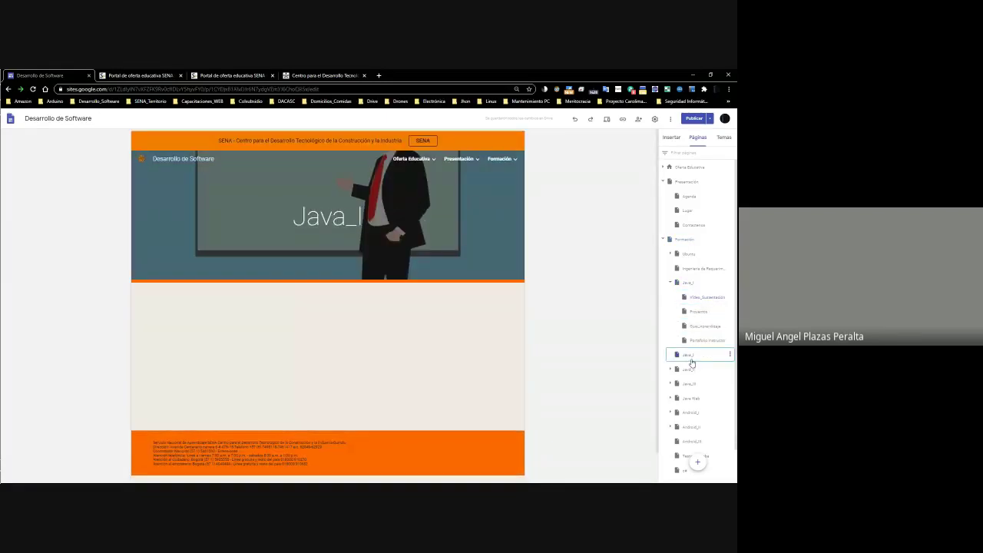
left_click(728, 356)
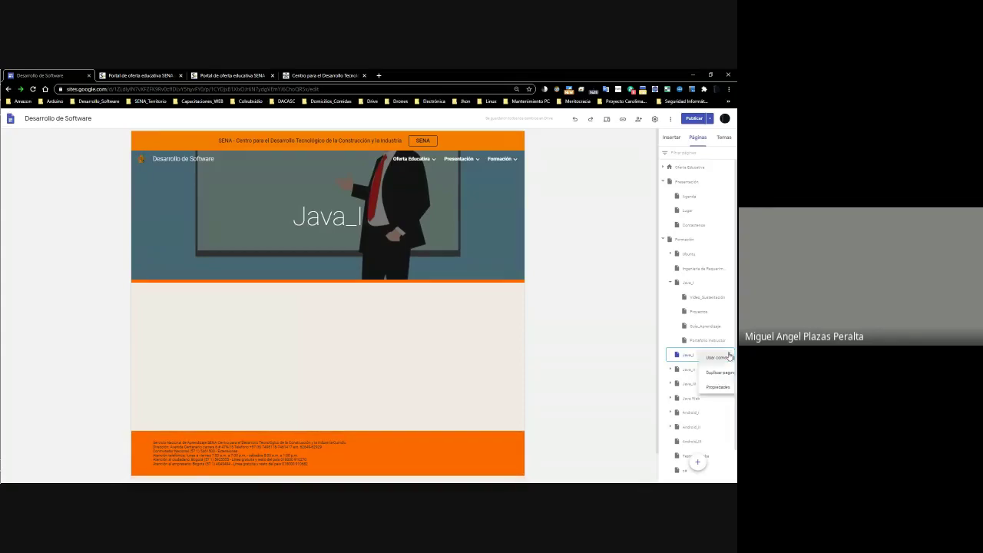
left_click(678, 430)
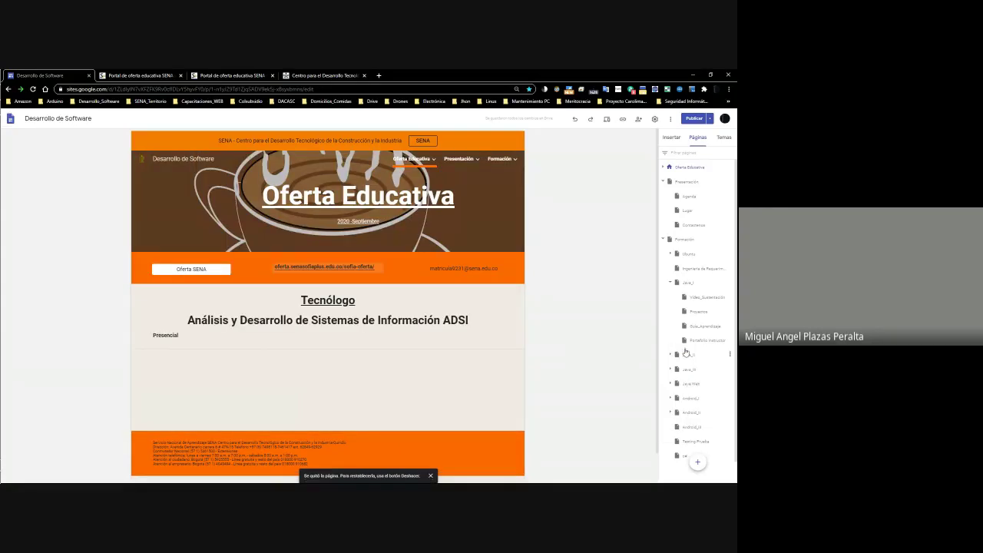
- Reorder Java_I's subpages, putting Guia_Aprendizaje first
mouse_move(696, 336)
left_mouse_down()
mouse_move(695, 290)
mouse_move(696, 339)
left_mouse_up()
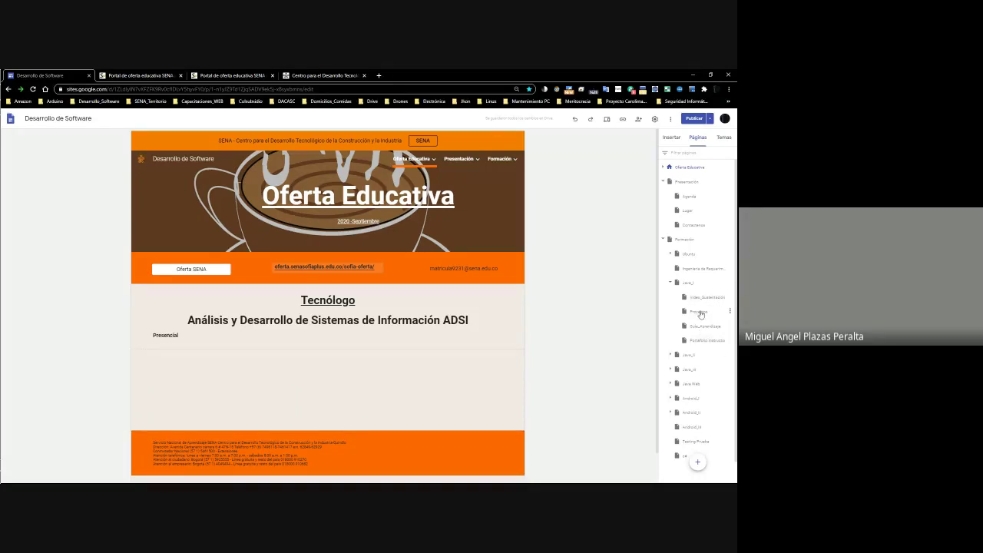
mouse_move(698, 311)
left_mouse_down()
mouse_move(703, 285)
mouse_move(697, 298)
left_mouse_up()
left_click_drag(708, 340, 703, 294)
- Publish the reorganised pages and open Java_I from Formación in the preview
left_click(695, 118)
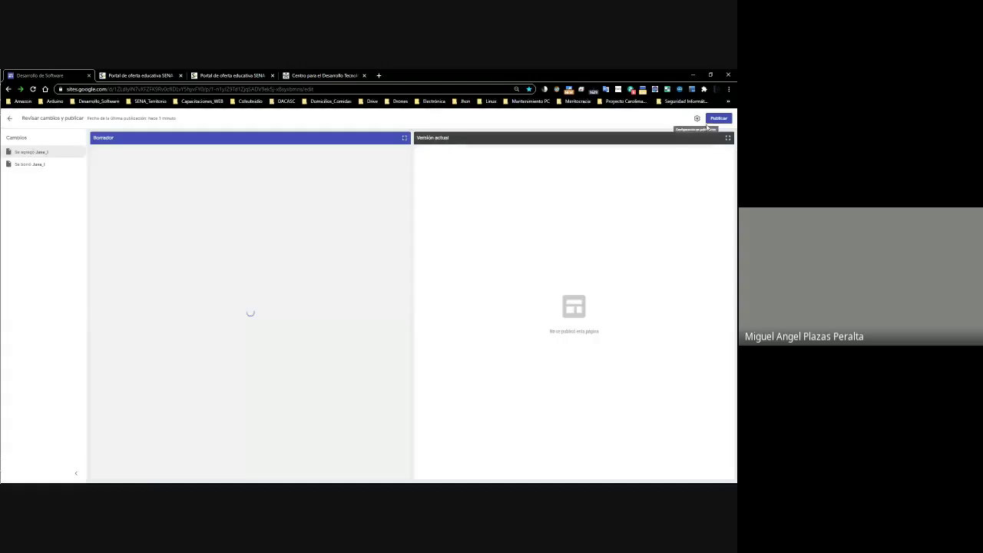
left_click(716, 120)
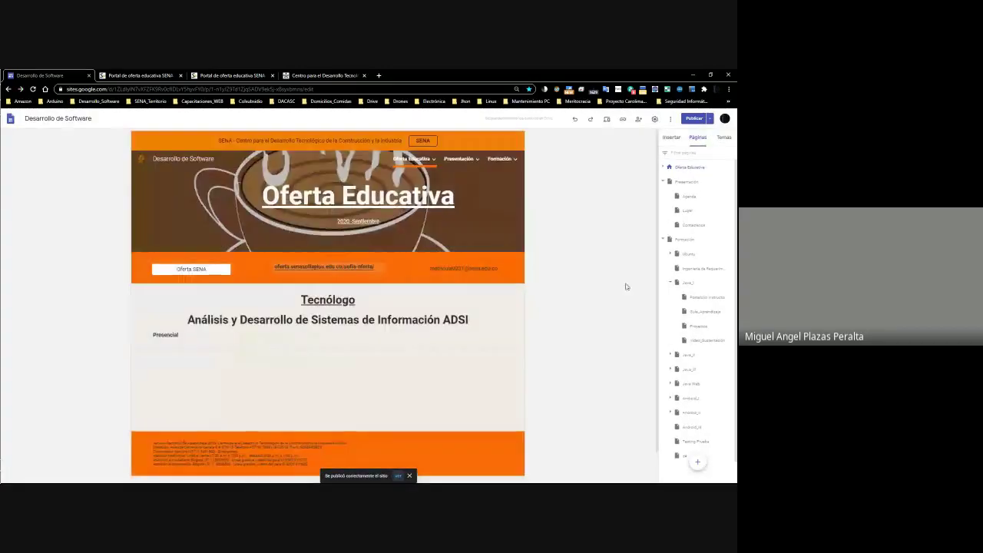
left_click(606, 120)
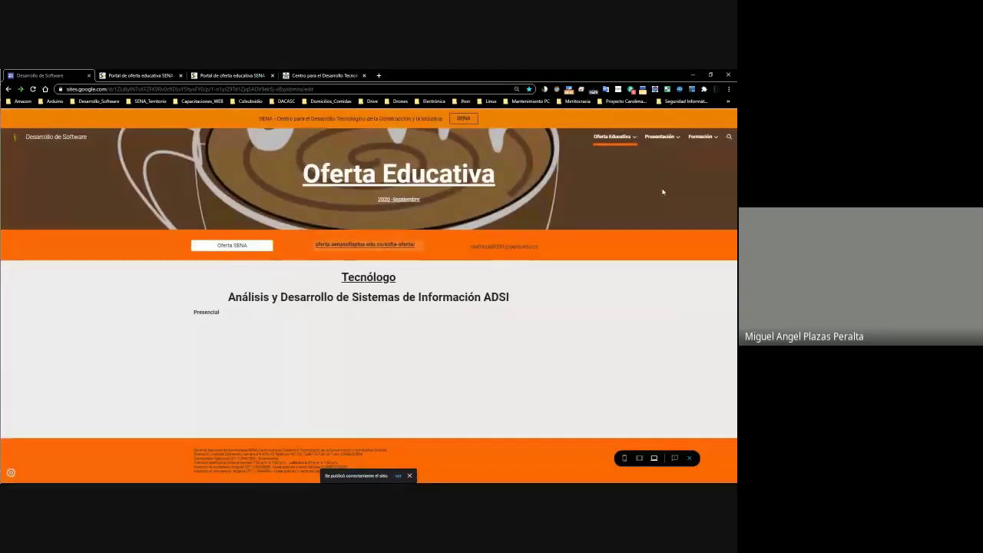
left_click(661, 136)
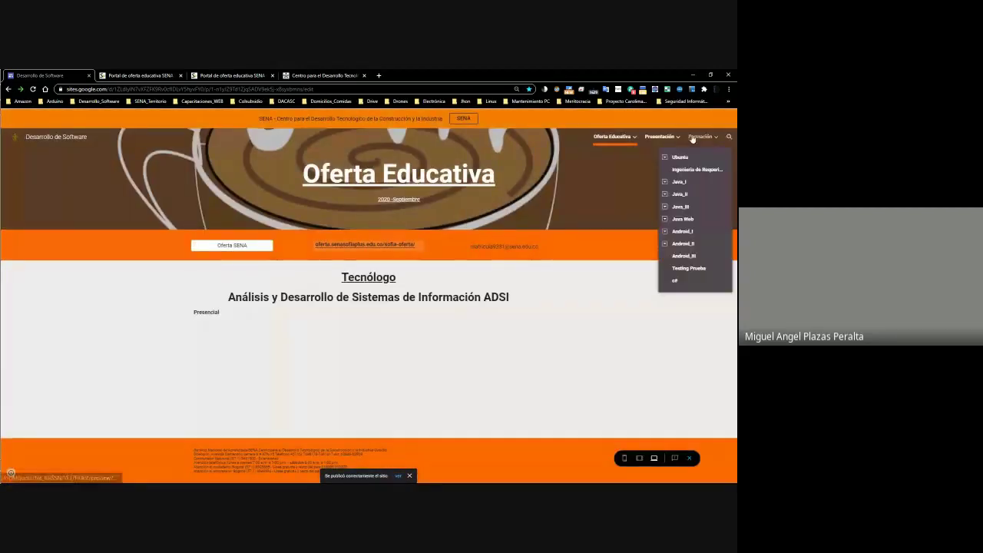
left_click(678, 183)
- Follow the Sesión Crear Portafolio link to open Como_crear_Portafolio_Aprendiz in Drive
scroll(545, 247, "down", 5)
scroll(545, 250, "down", 10)
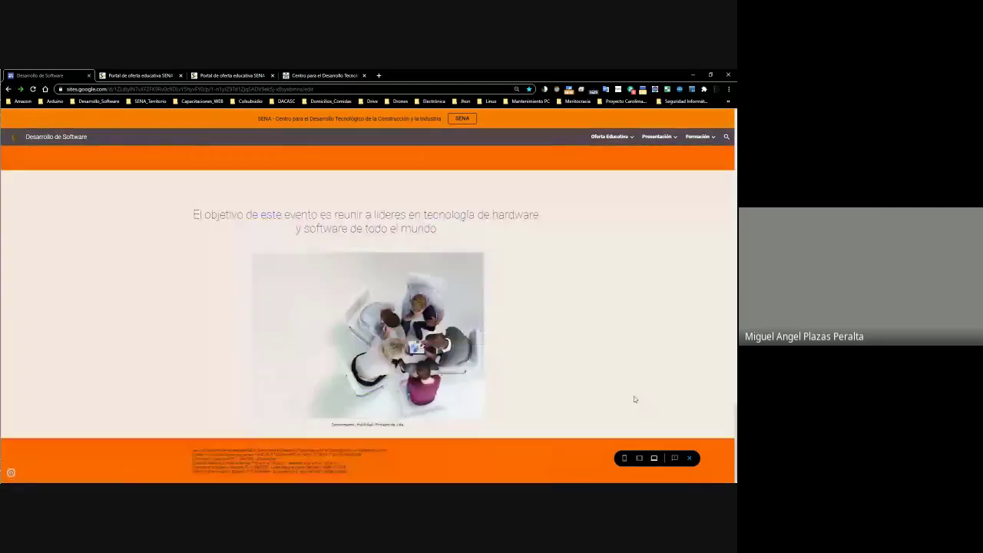
scroll(489, 373, "up", 10)
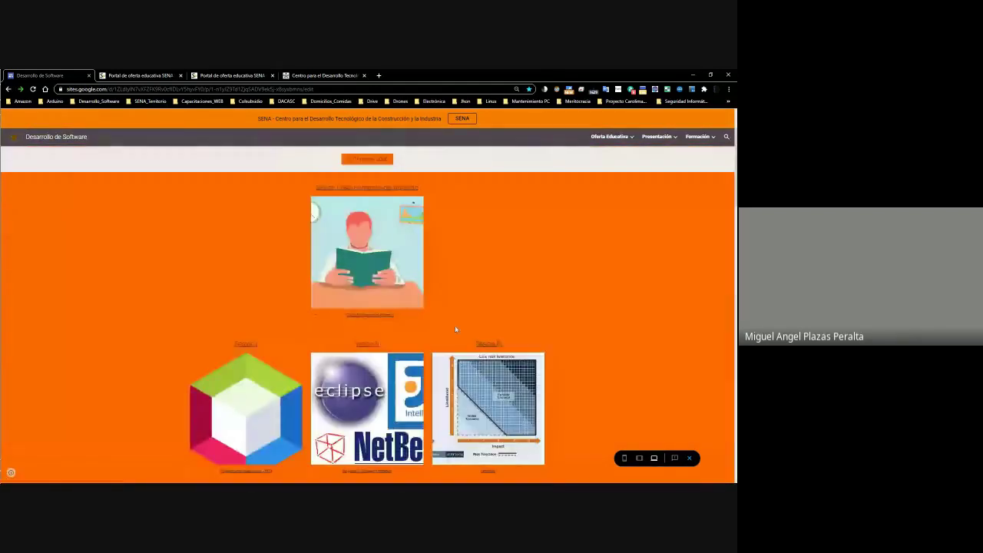
left_click(365, 188)
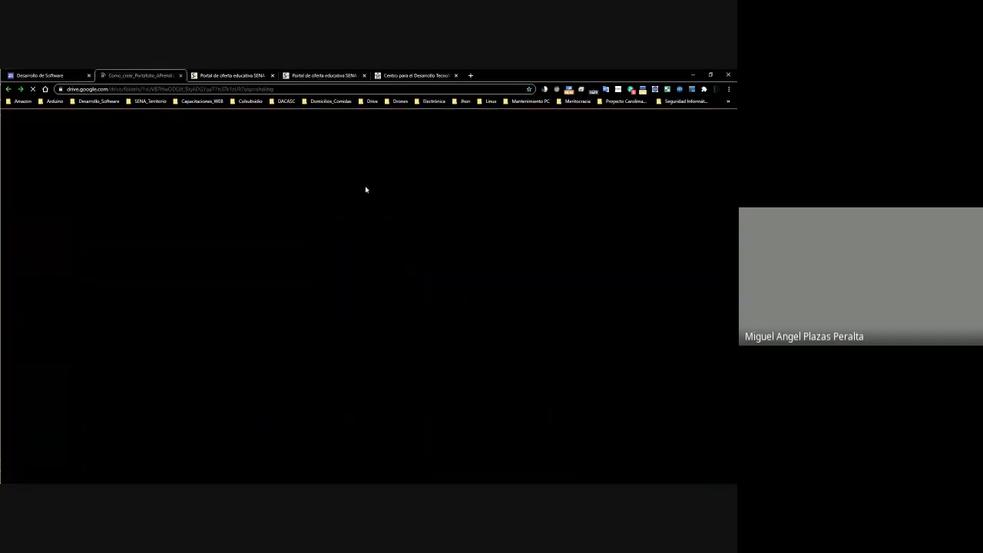
- Review the Portafolio_Aprendiz_Computador and Portafolio_Aprendiz_Movil files, then return to the Desarrollo de Software site
left_click(162, 181)
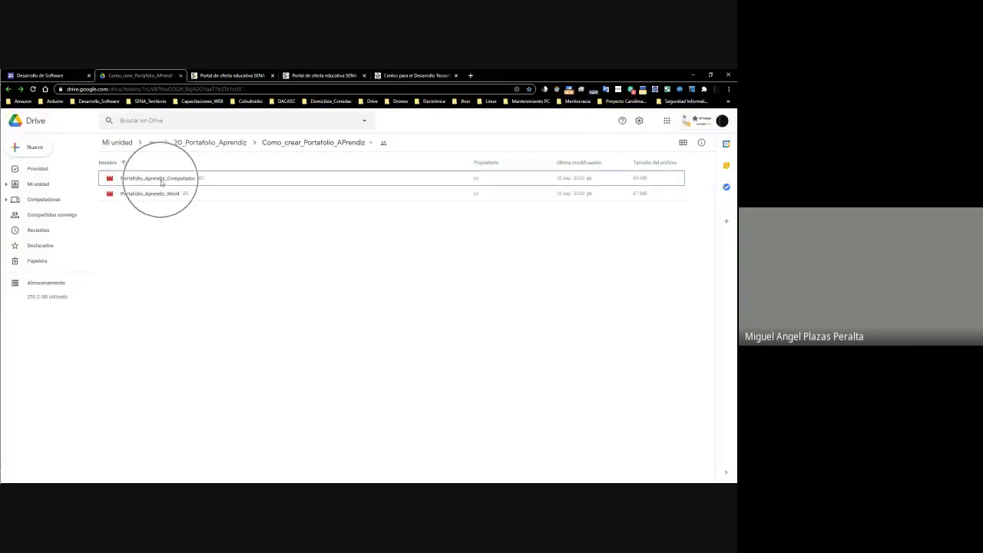
left_click(174, 181)
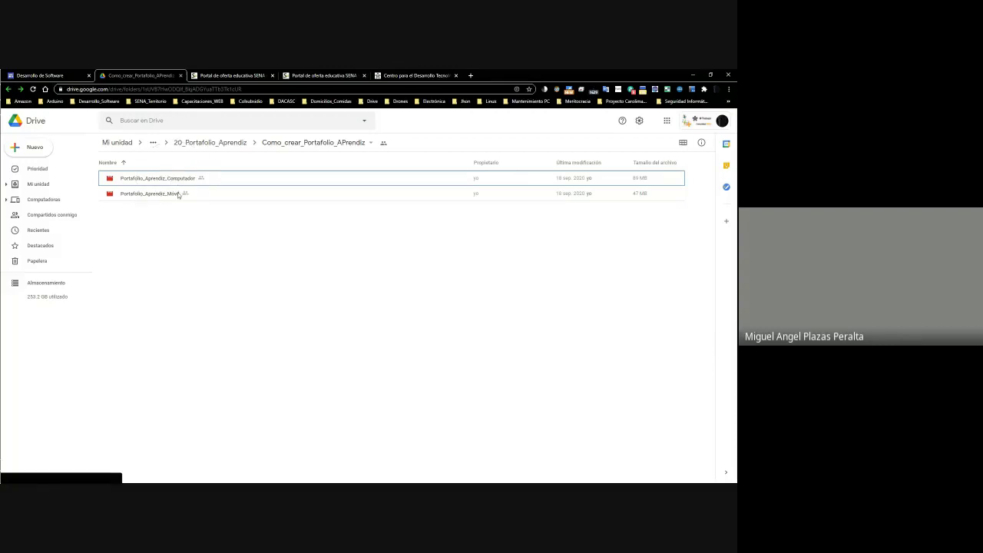
left_click(67, 72)
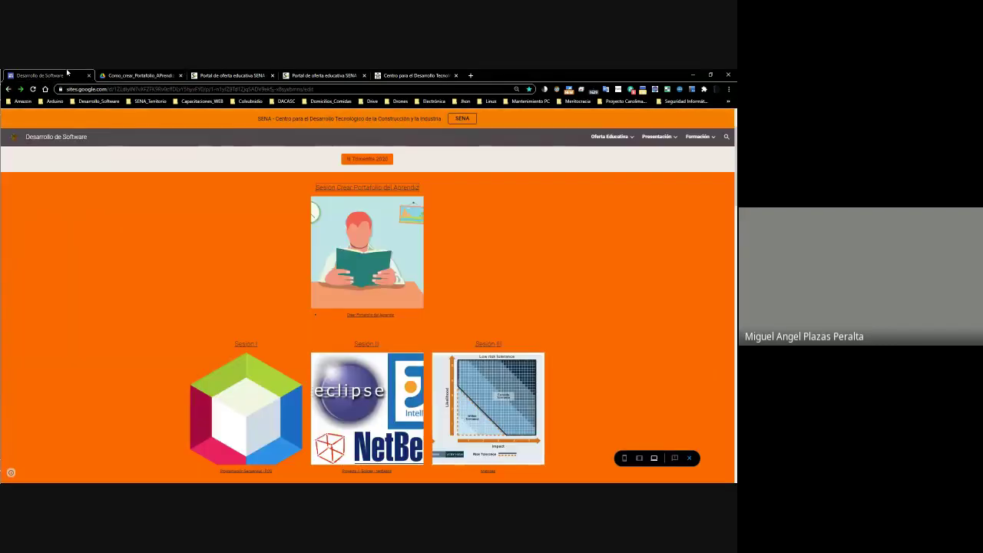
left_click(397, 223)
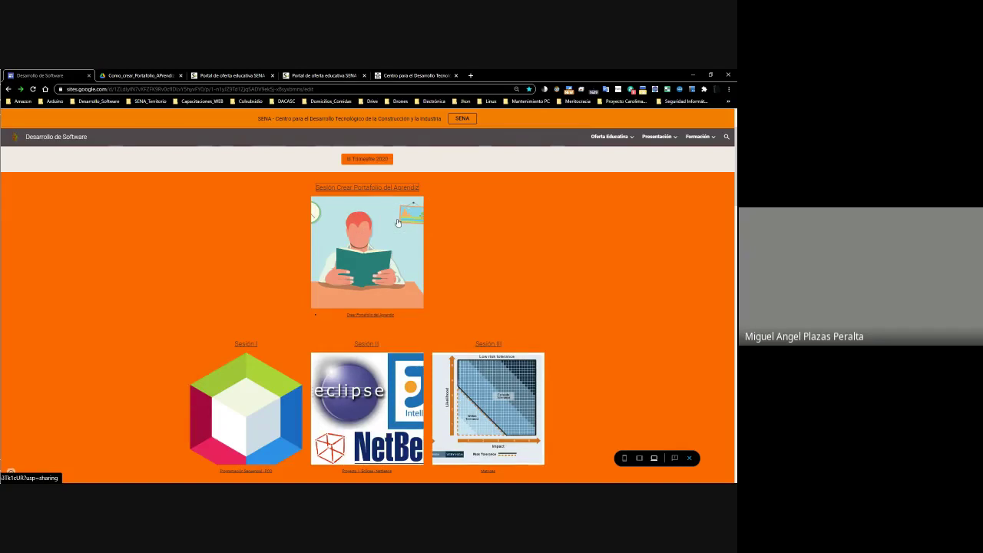
scroll(397, 223, "down", 5)
scroll(275, 409, "up", 3)
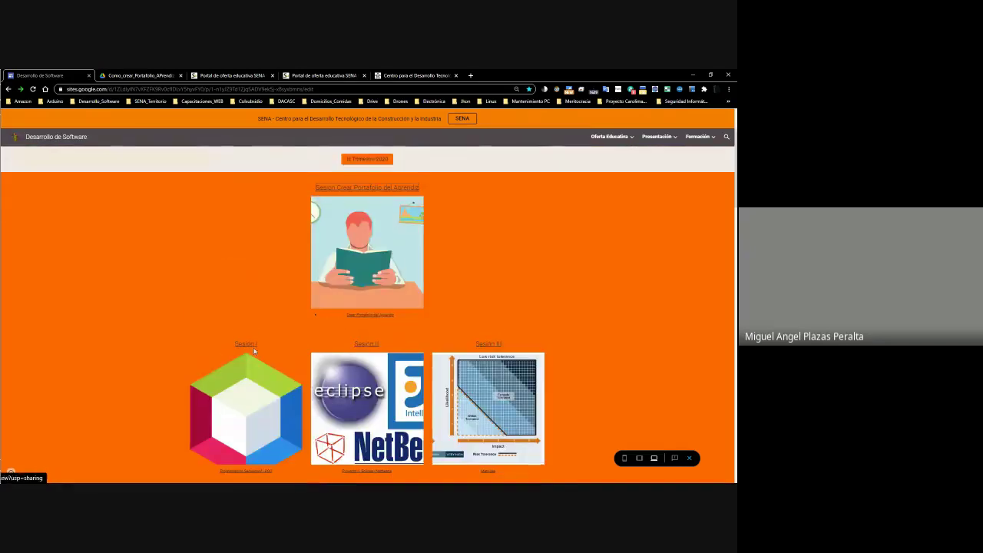
left_click(468, 76)
type("gmz")
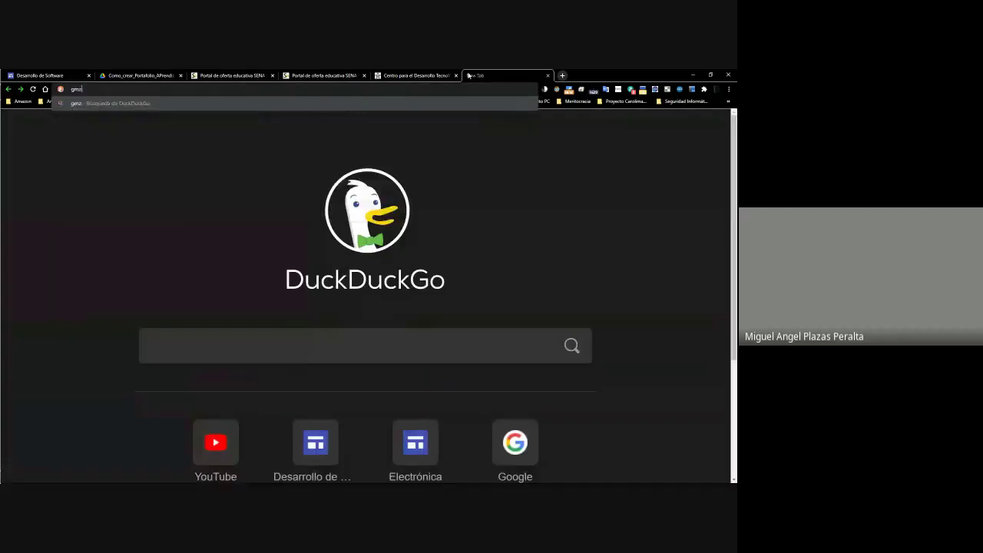
type("il.com")
key("Return")
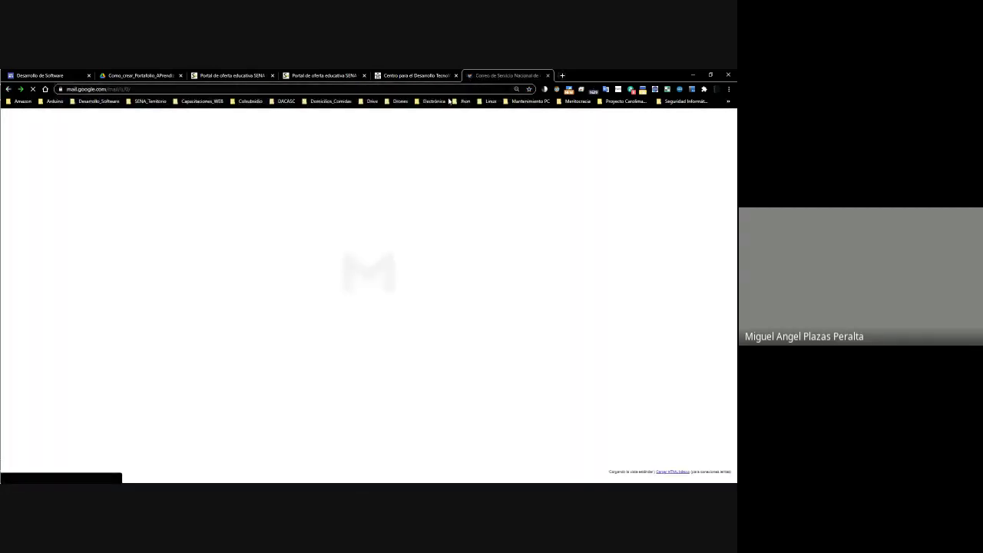
left_click(50, 75)
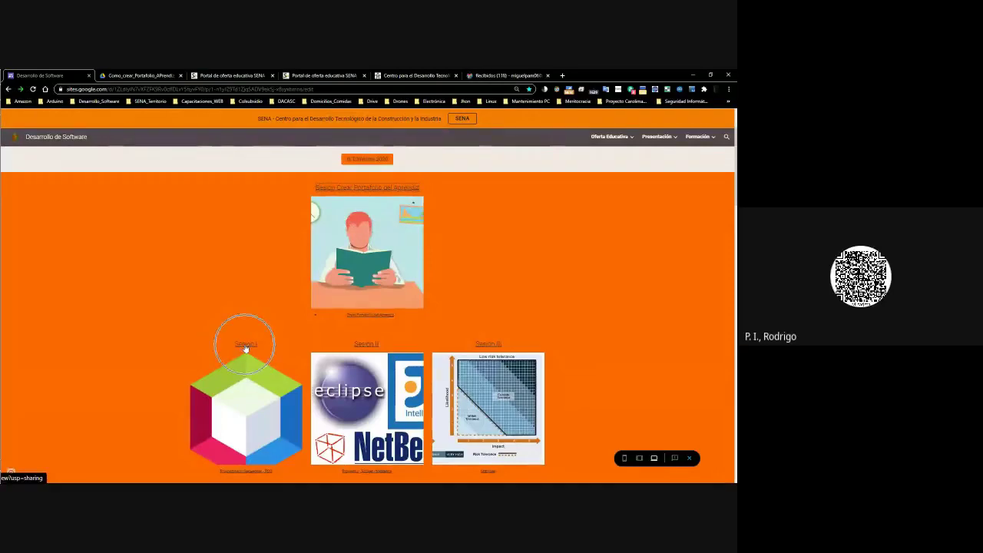
middle_click(524, 75)
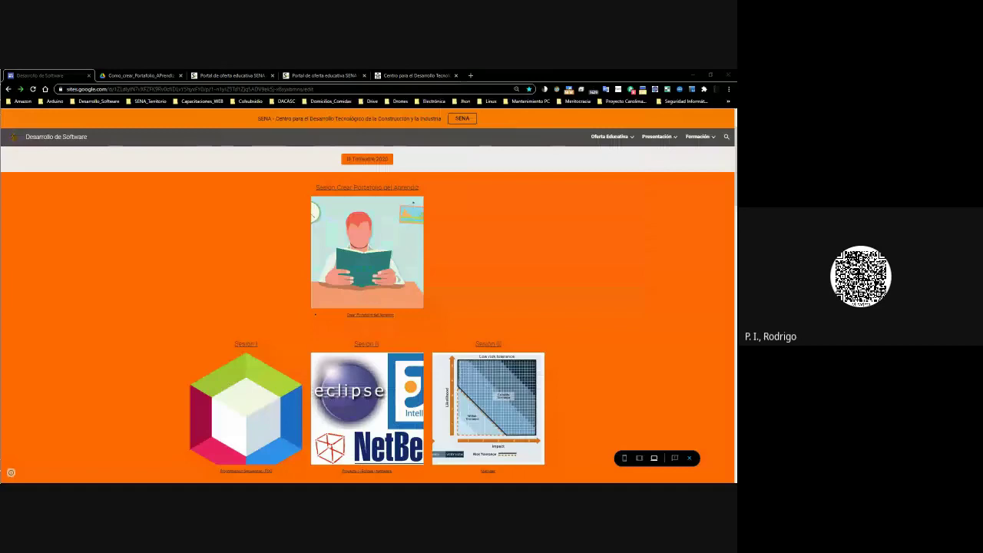
mouse_move(703, 147)
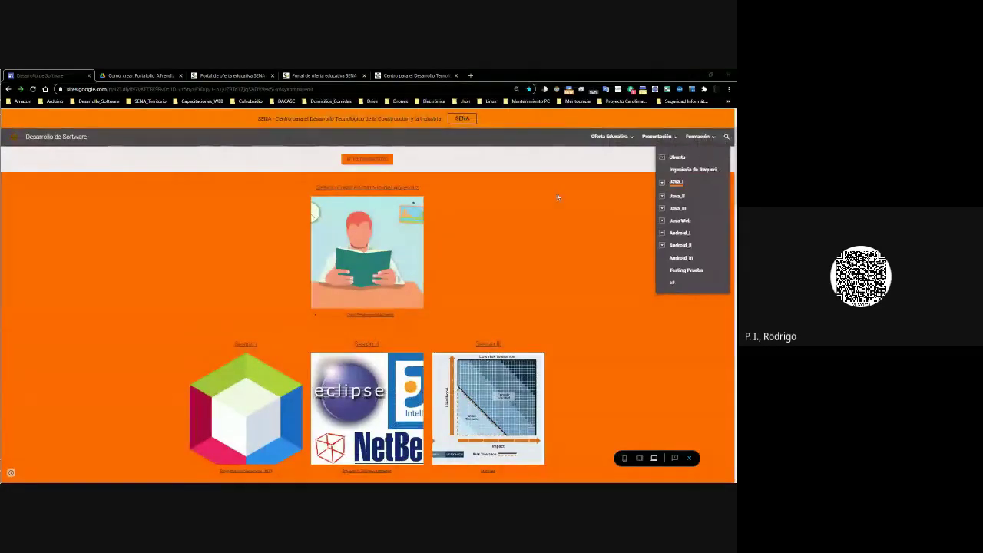
- Back in the editor, shorten the page header title from Java_III to Java_I
left_click(690, 458)
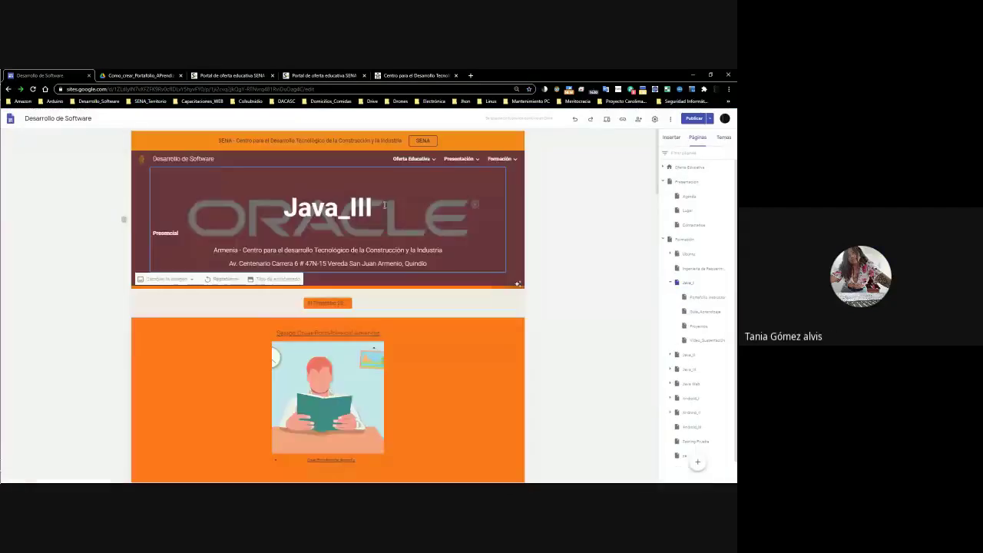
left_click(358, 207)
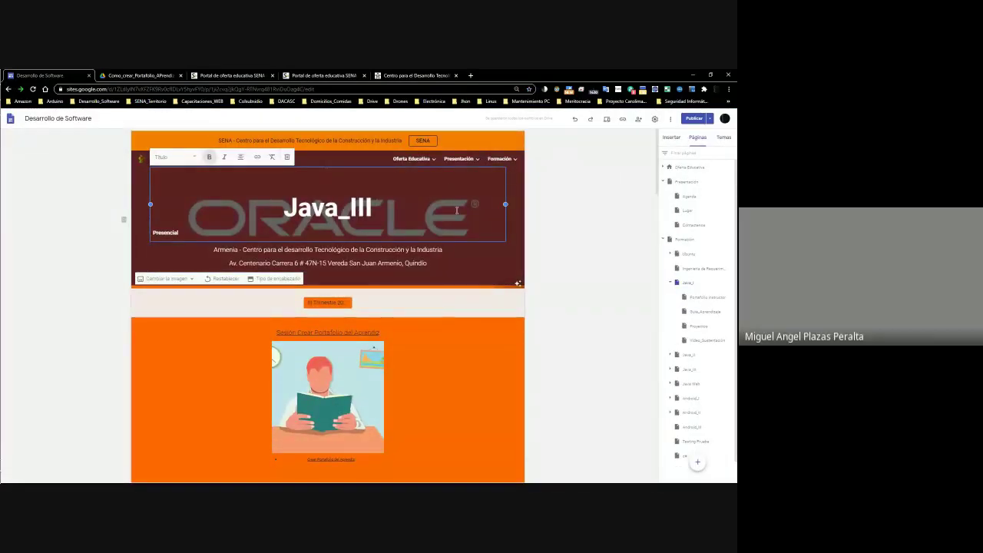
left_click(688, 284)
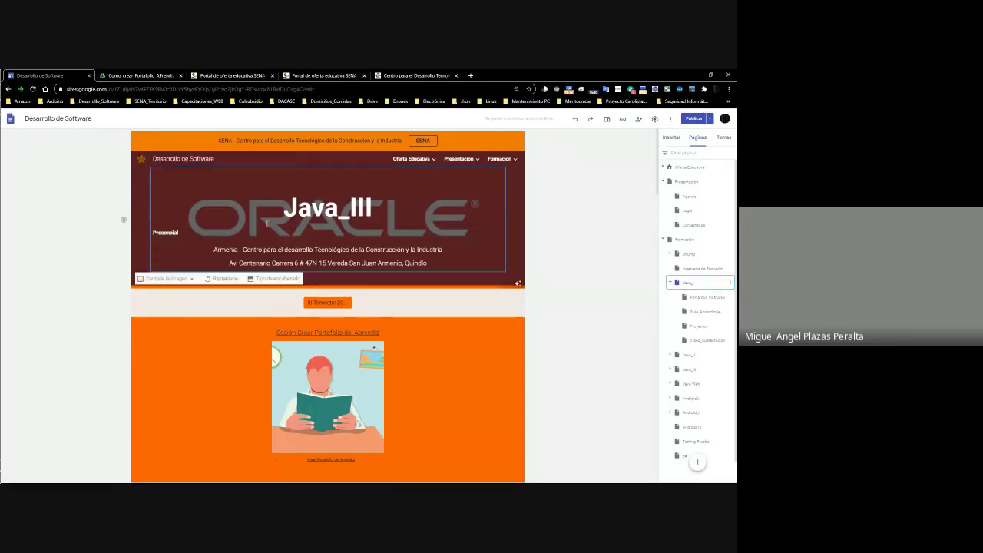
left_click(361, 206)
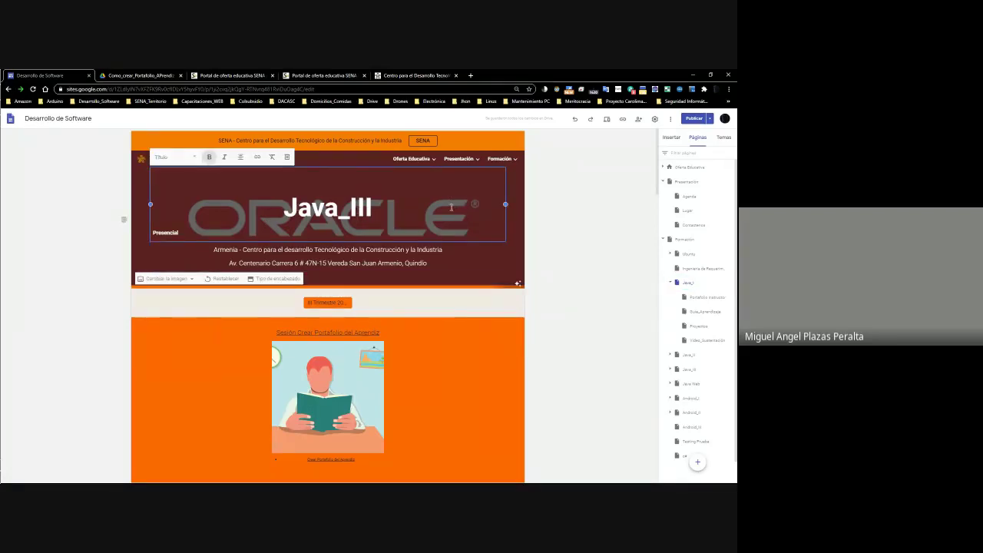
key("BackSpace")
key("BackSpace")
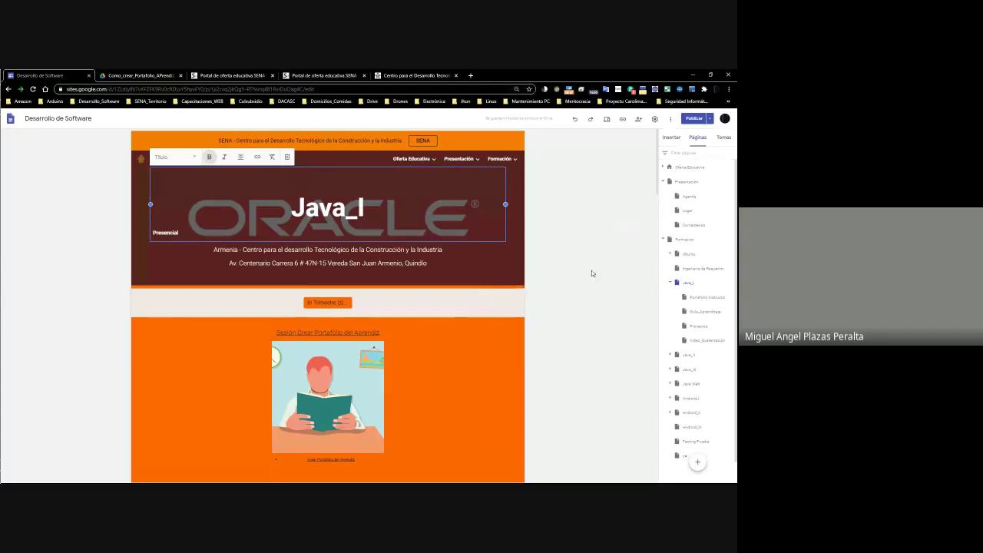
- Rename the trimester button to 'IV Trimestre 2020' and open the publish review
double_click(314, 303)
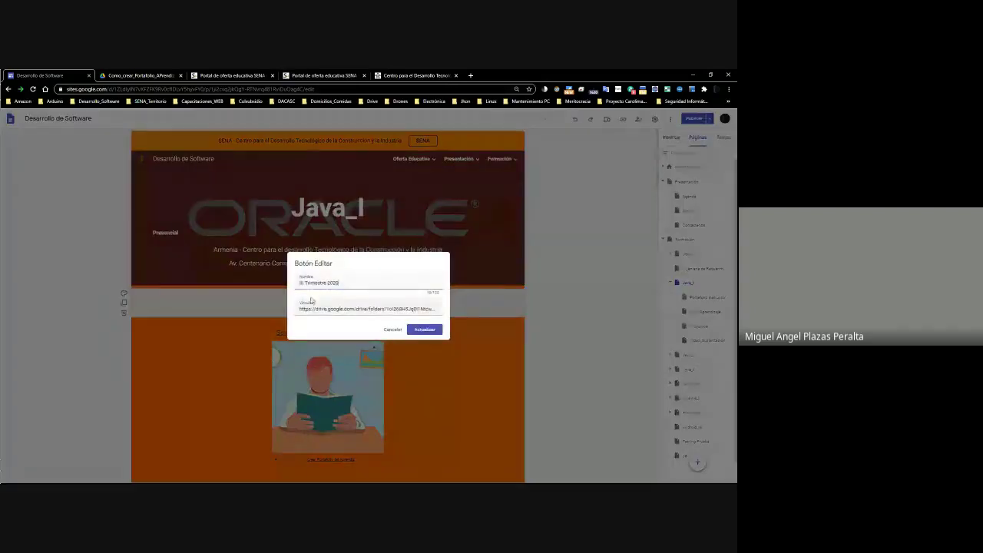
double_click(305, 283)
type("IV")
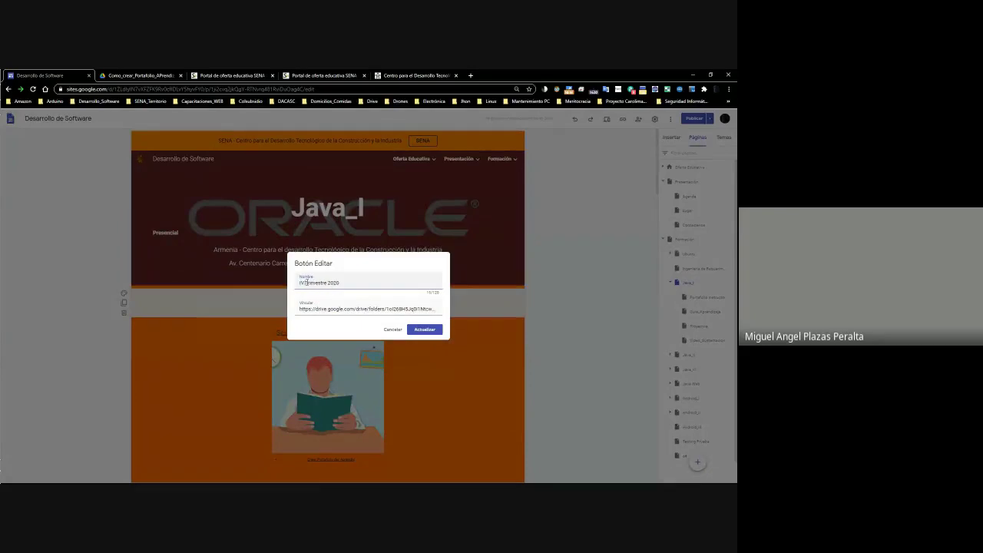
left_click(425, 329)
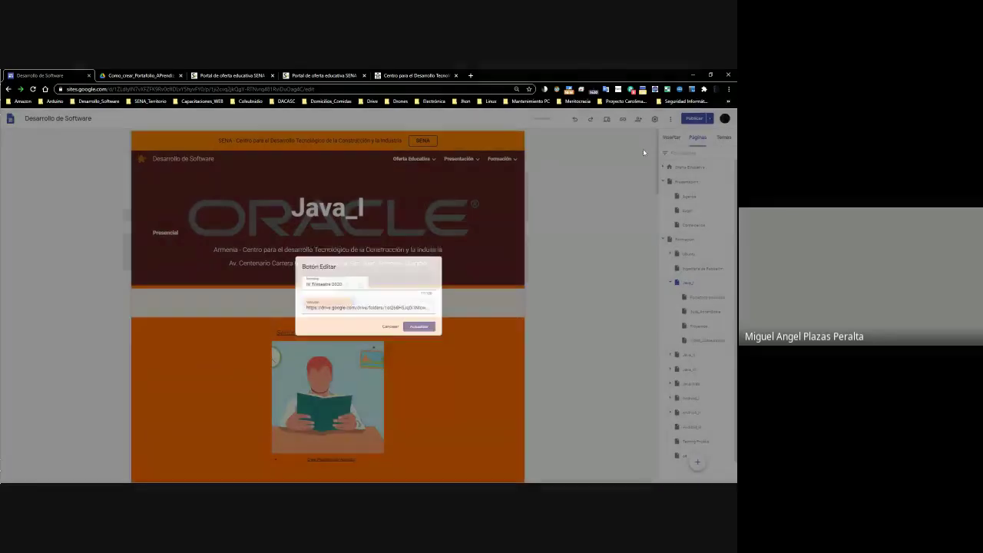
left_click(695, 118)
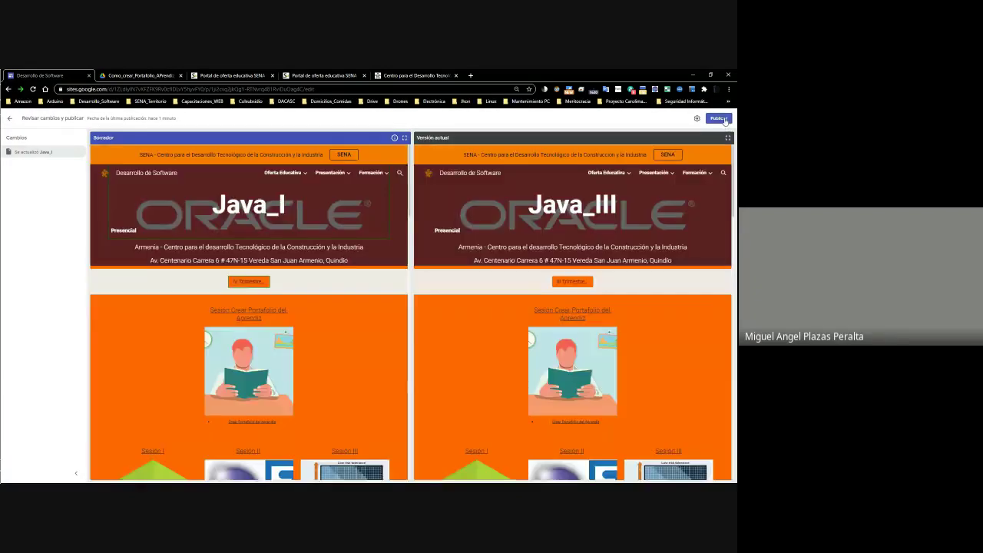
- Confirm publishing the Desarrollo de Software site with the updated Java_I page
left_click(720, 119)
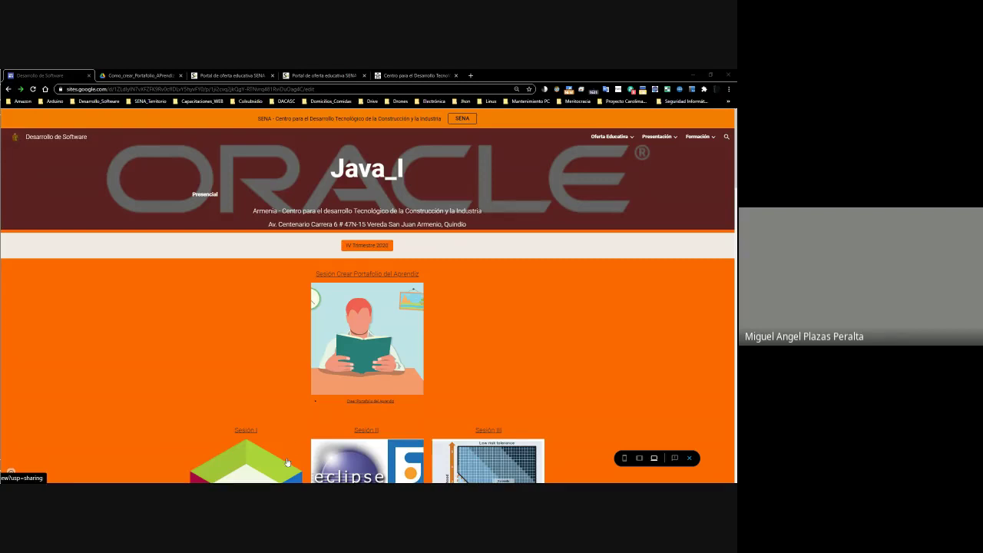
- Maximize Gmail and open the 'Sesión I JAVA II (2020-10-23)' Meet recording email from the results
key("alt+Tab")
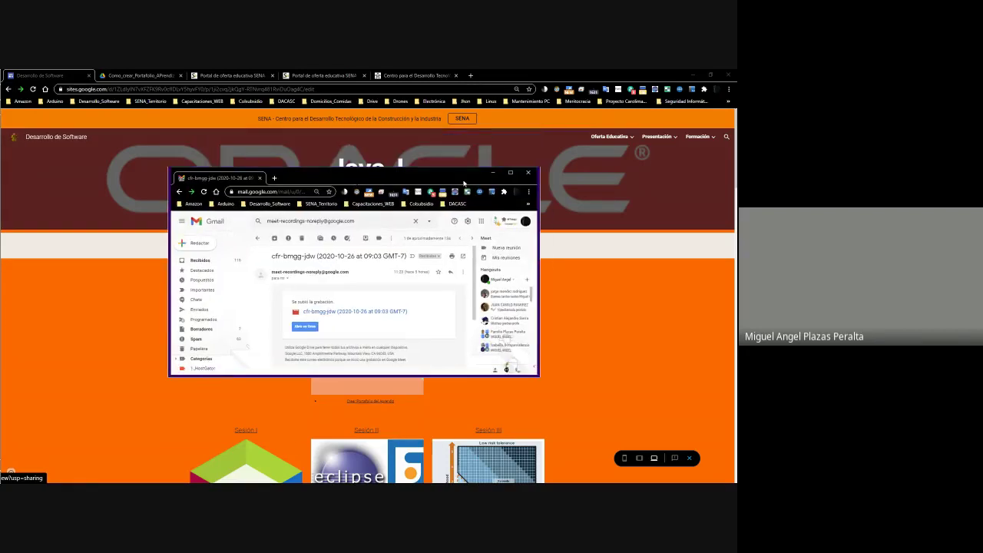
double_click(514, 170)
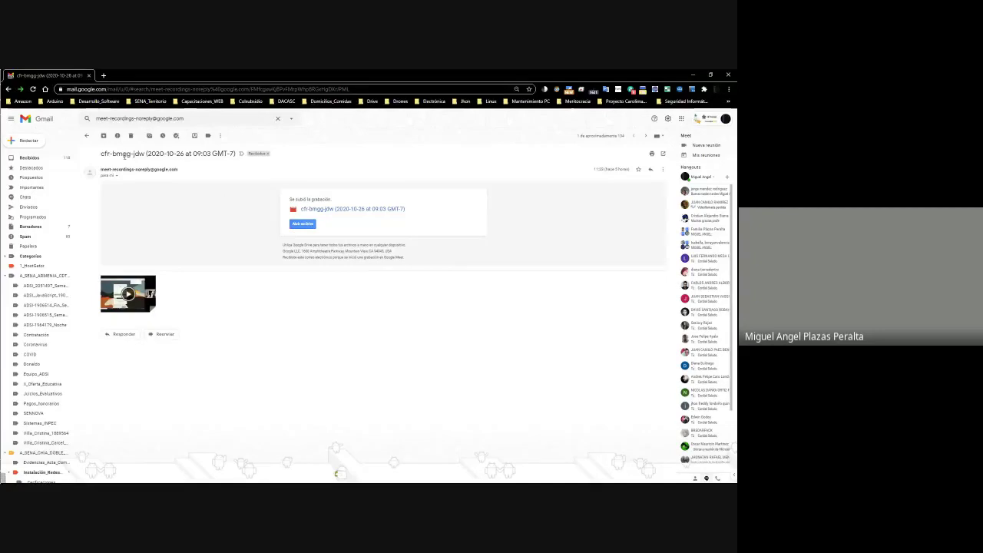
left_click(88, 137)
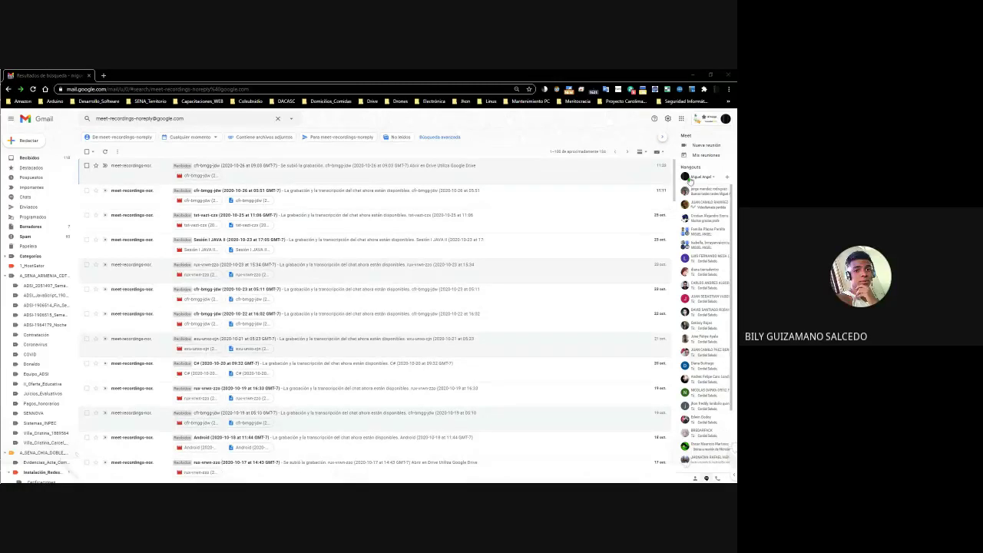
scroll(674, 184, "down", 3)
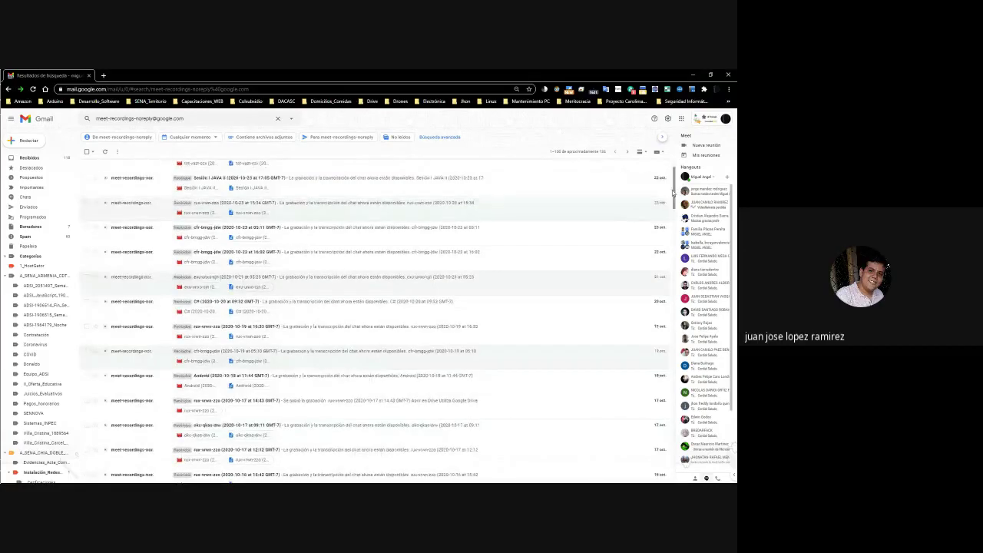
scroll(674, 192, "up", 1)
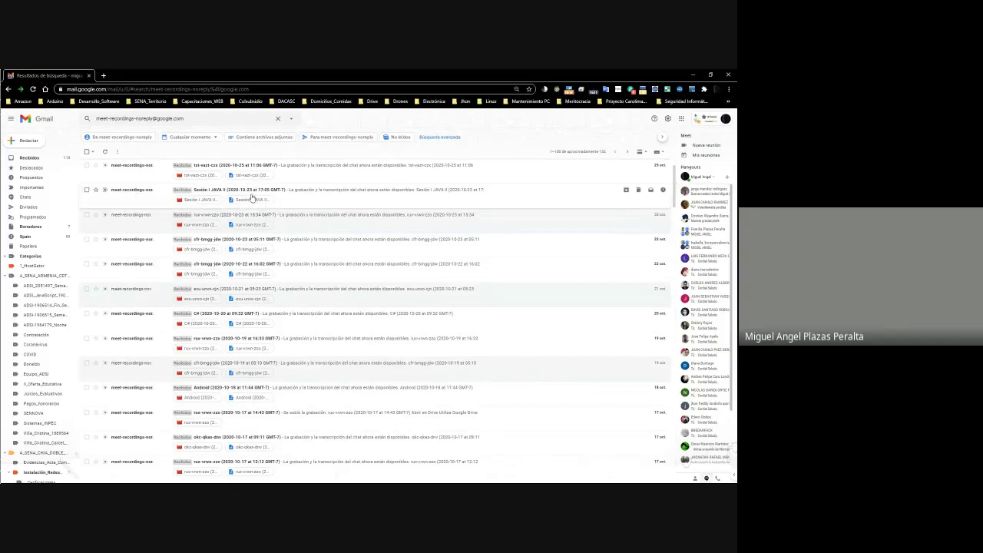
left_click(146, 201)
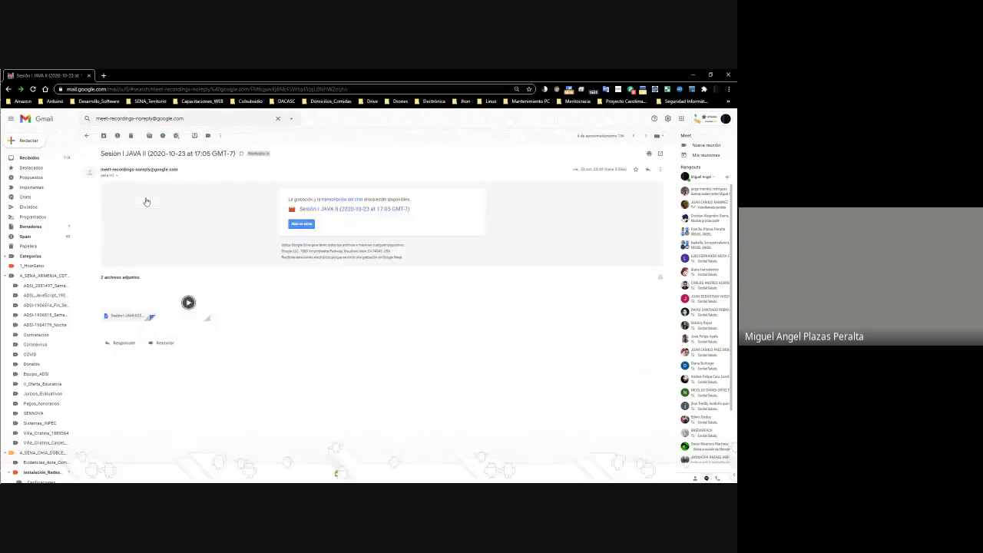
- Open the Sesión I JAVA II recording in Drive and check the video at 33:00 and 2:03:22
left_click(307, 225)
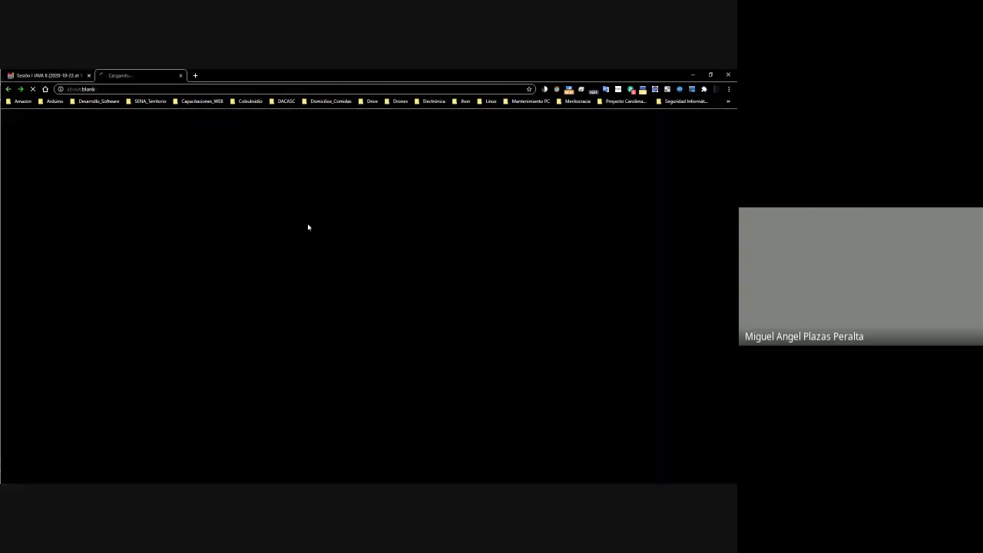
left_click(80, 79)
left_click(138, 75)
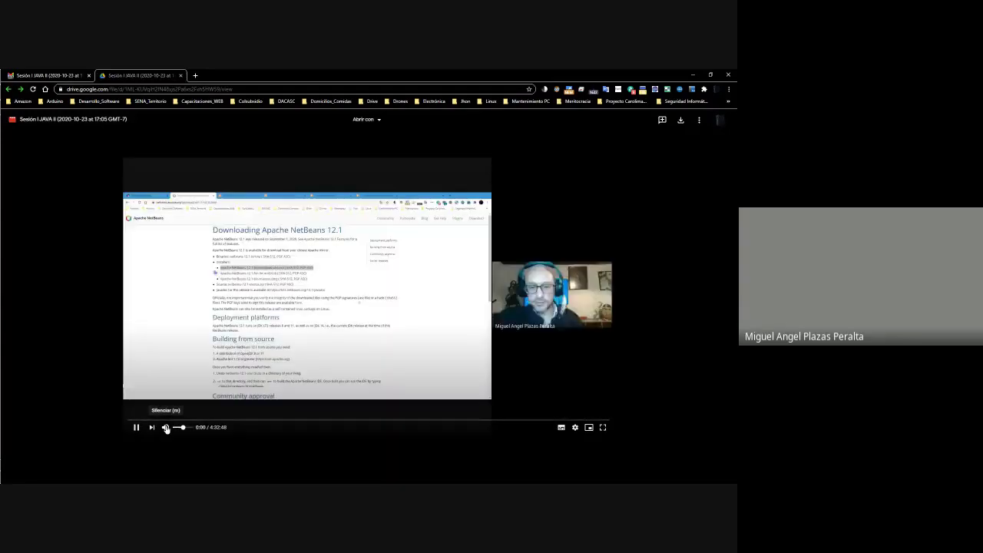
left_click(136, 427)
left_click(186, 420)
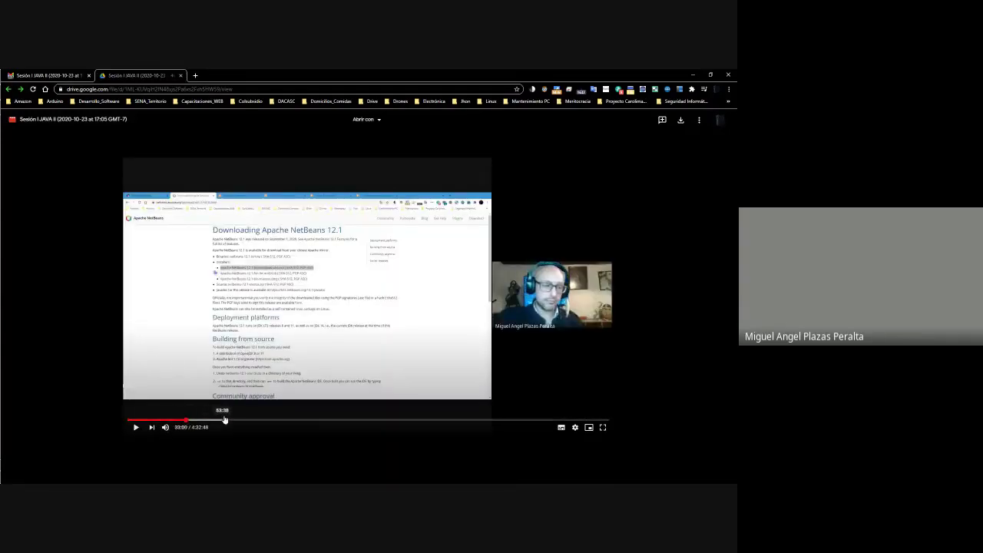
left_click(345, 420)
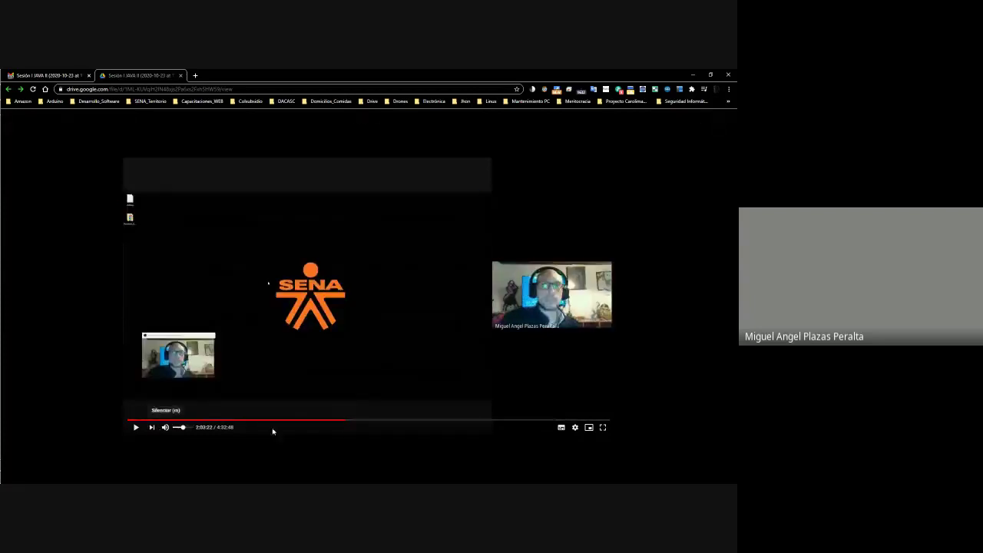
key("space")
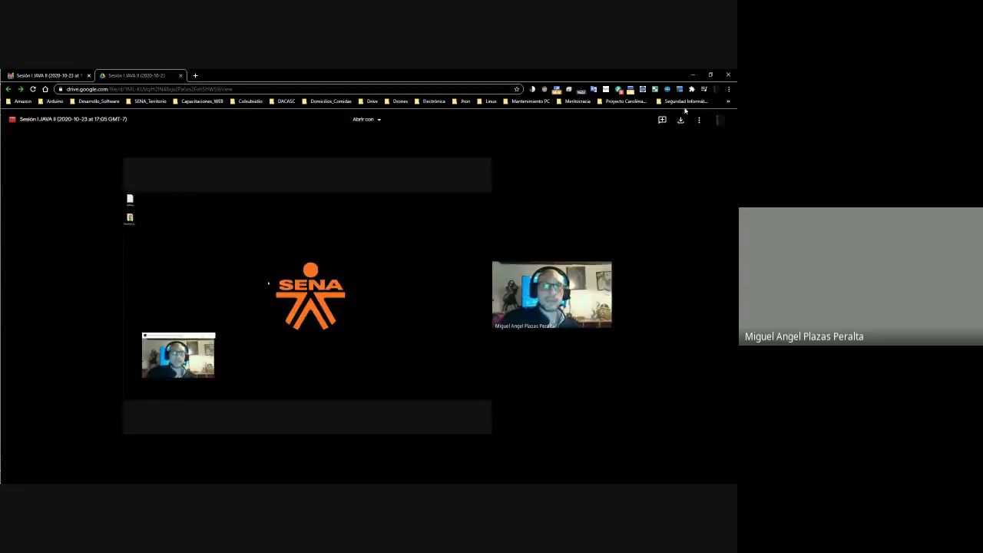
- Start moving the recording, browsing Mi unidad > 3_Portafolio_SENA_ARMENIA_CDTI > 6_Instructor > 6_ADSI
left_click(698, 120)
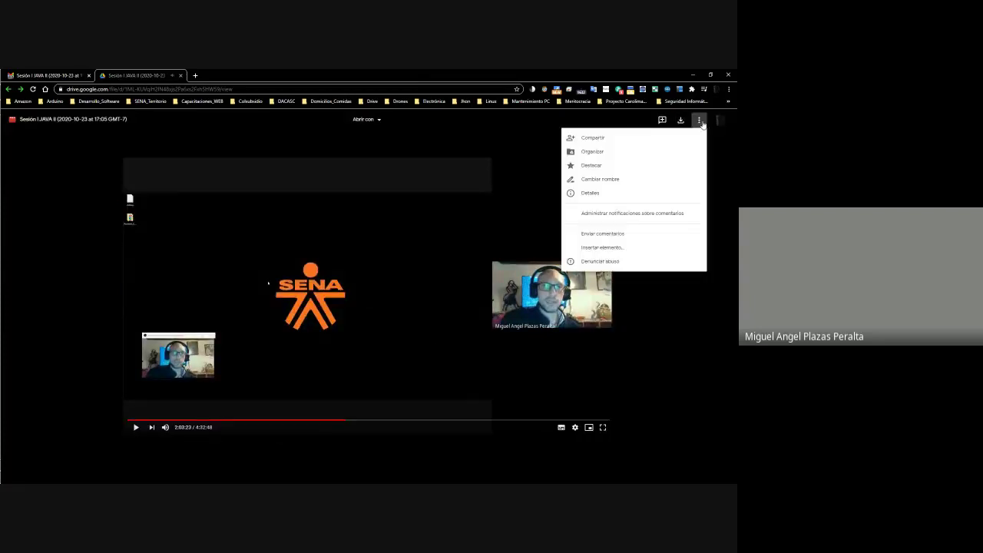
left_click(607, 157)
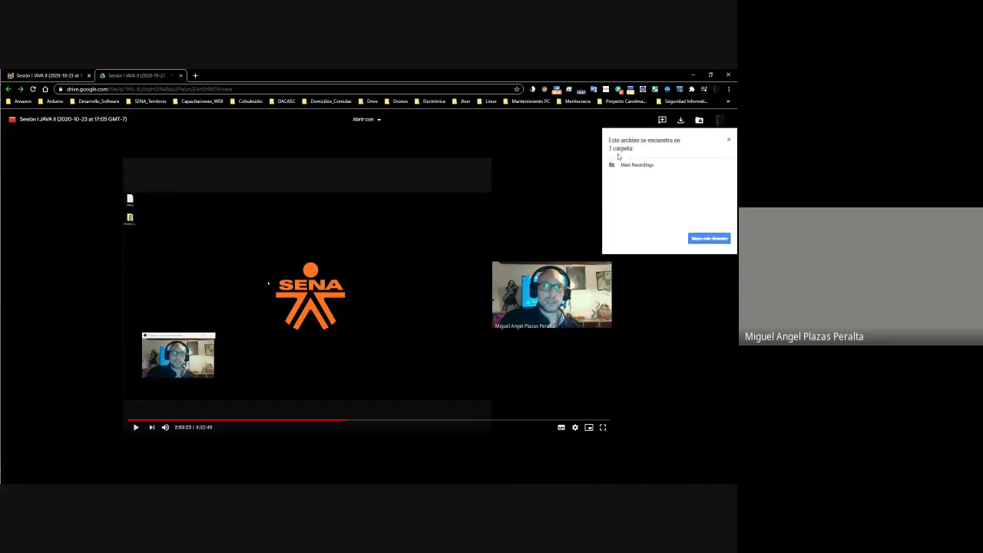
left_click(708, 239)
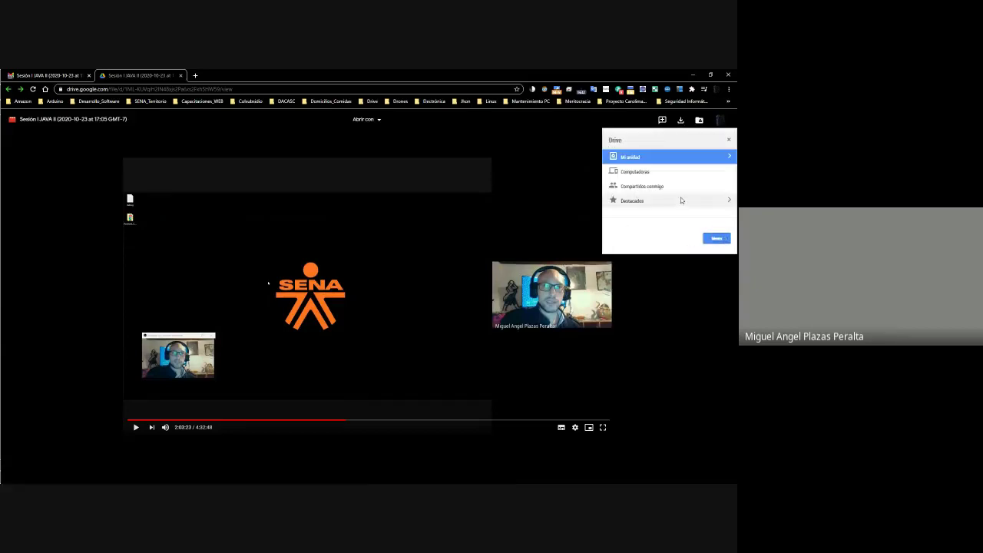
left_click(723, 156)
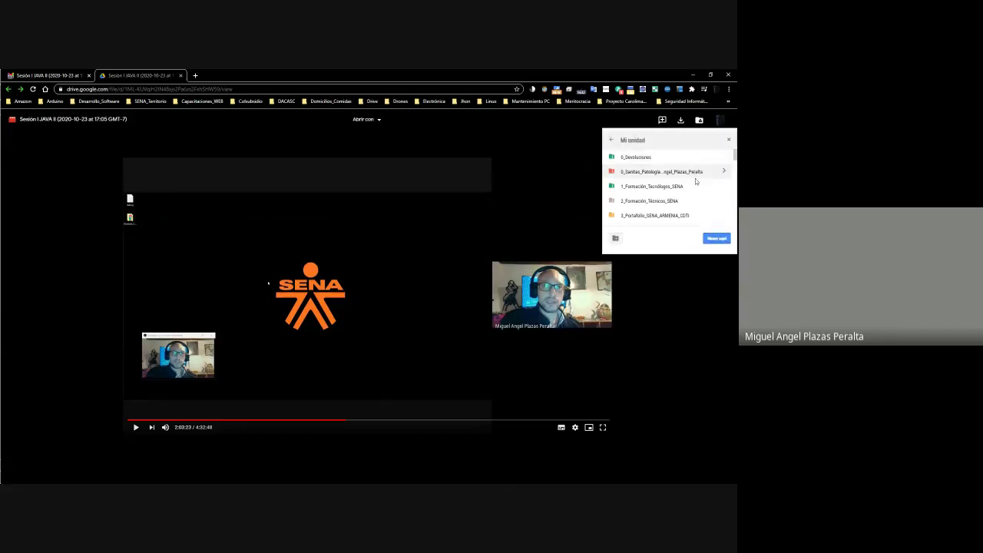
left_click(724, 215)
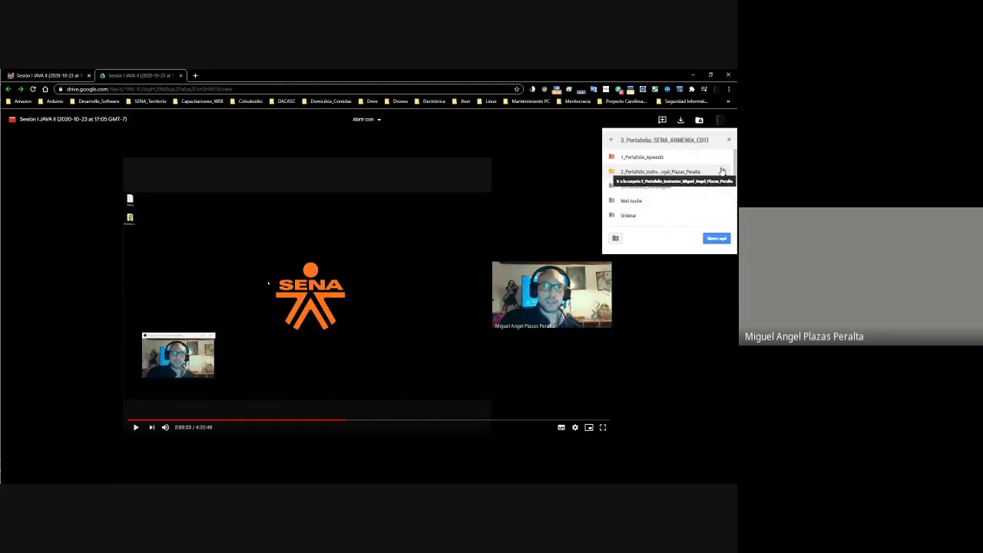
left_click(722, 171)
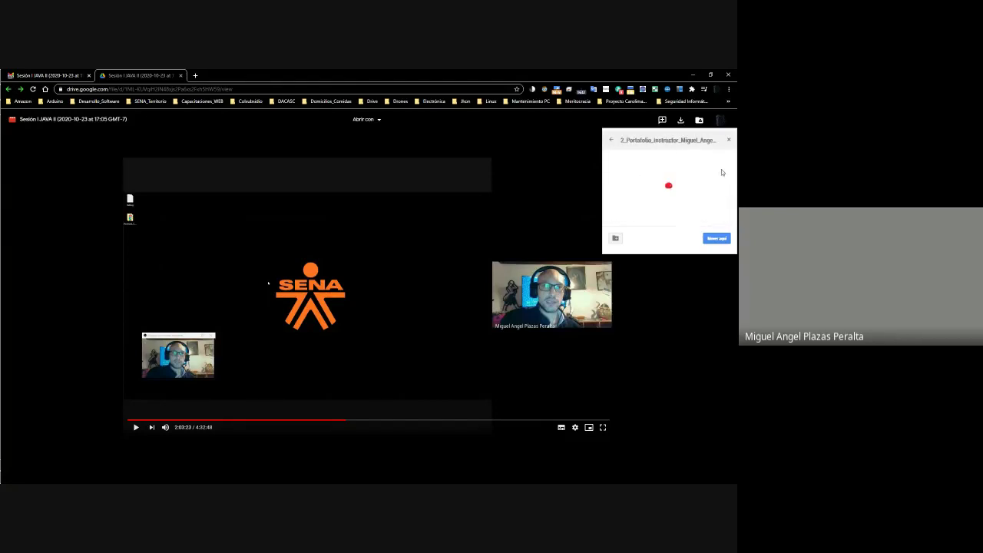
scroll(726, 198, "down", 2)
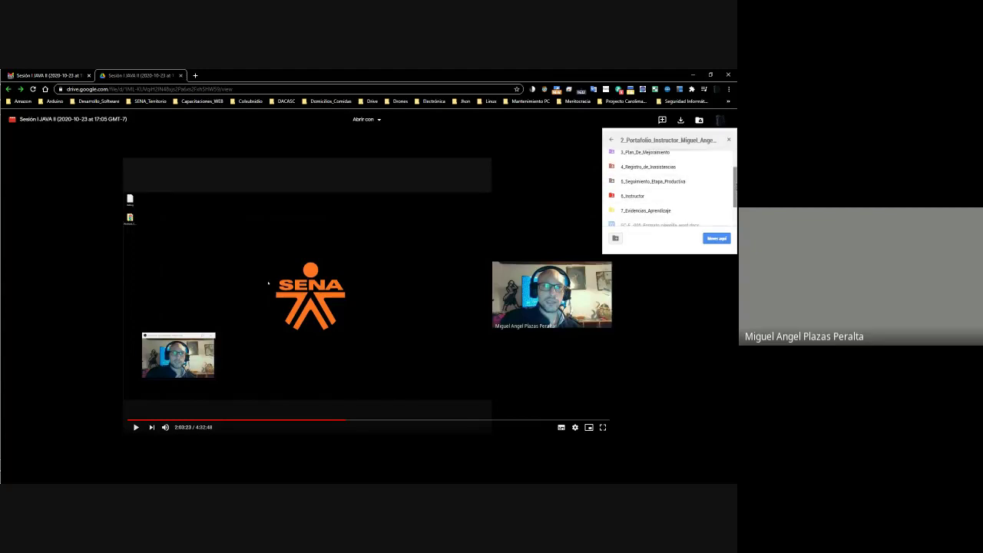
scroll(726, 207, "up", 2)
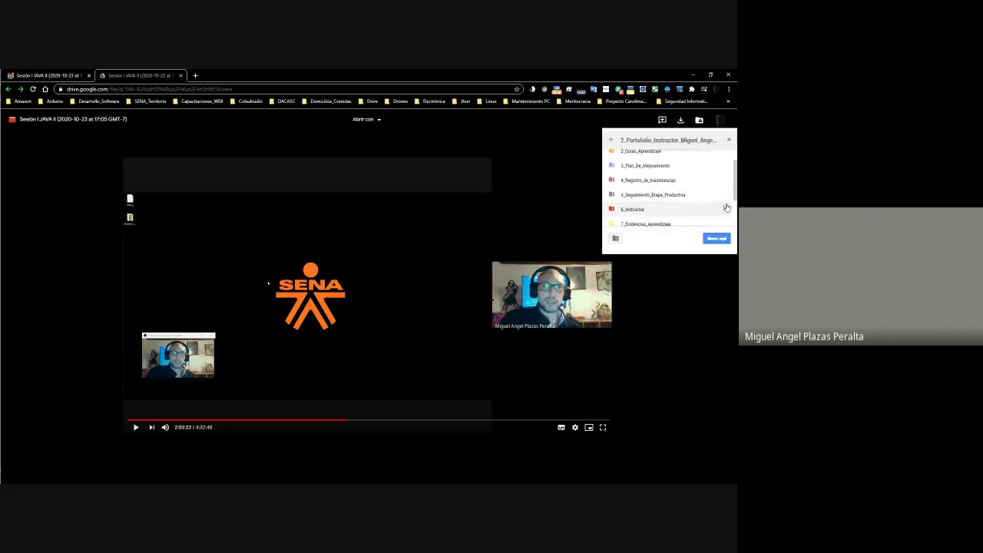
left_click(726, 208)
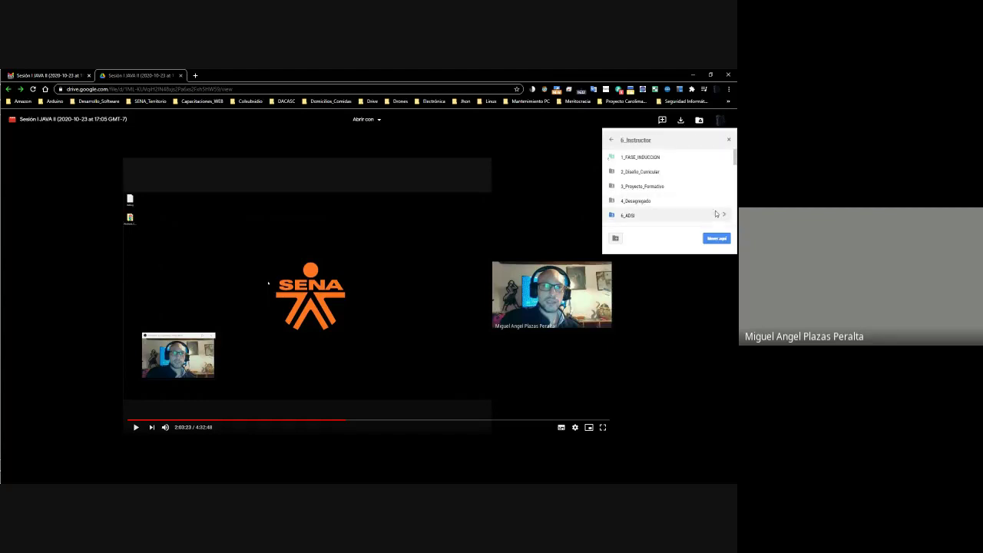
left_click(720, 215)
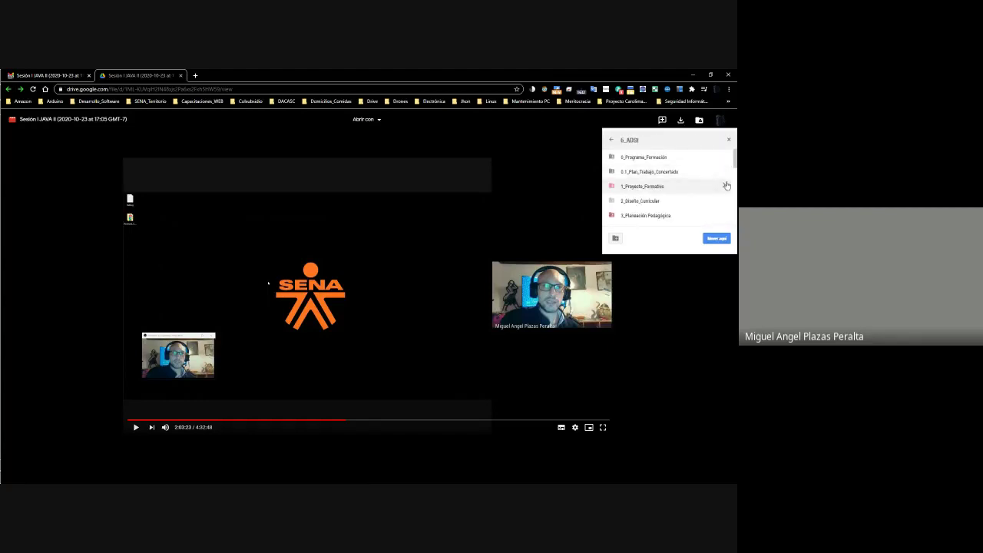
- Continue into 10_Grabacion de Sesiones > 2_Java > Java_Fase_I in the Move panel
left_click_drag(734, 158, 735, 179)
scroll(735, 181, "down", 2)
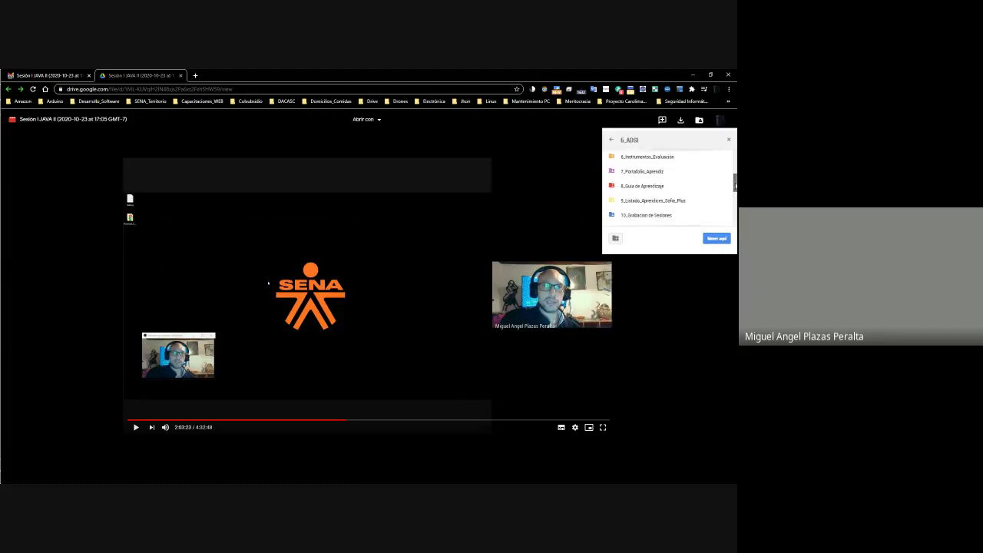
left_click(723, 182)
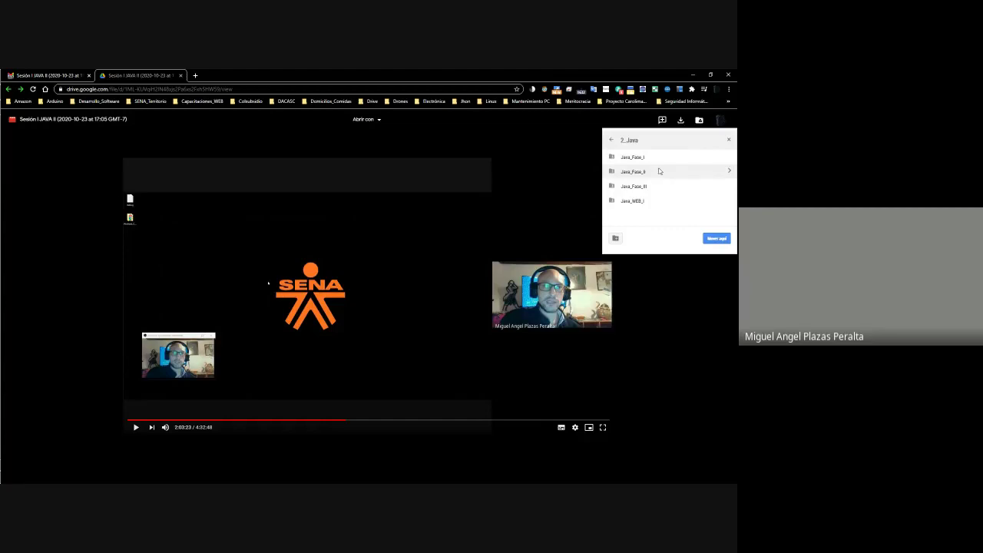
left_click(729, 171)
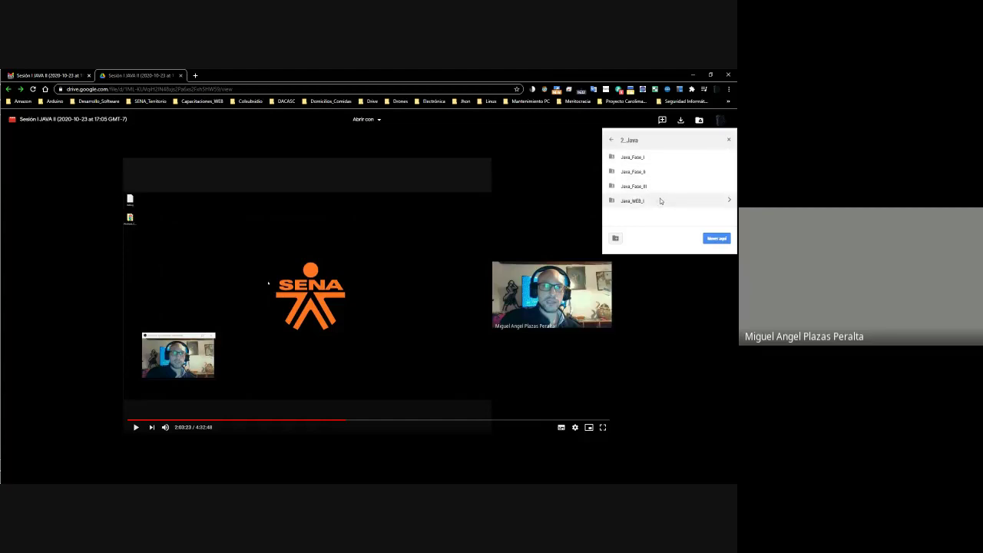
left_click(729, 159)
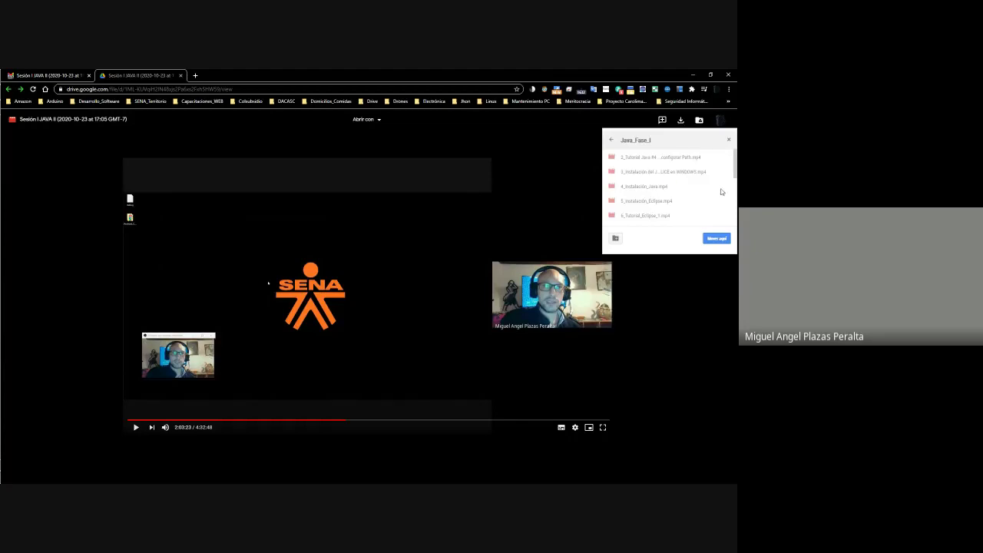
scroll(721, 192, "down", 3)
scroll(721, 190, "up", 3)
- Create folder Sesión_I_23_Octubre_2020 in Java_Fase_I and move the recording into it
left_click(615, 238)
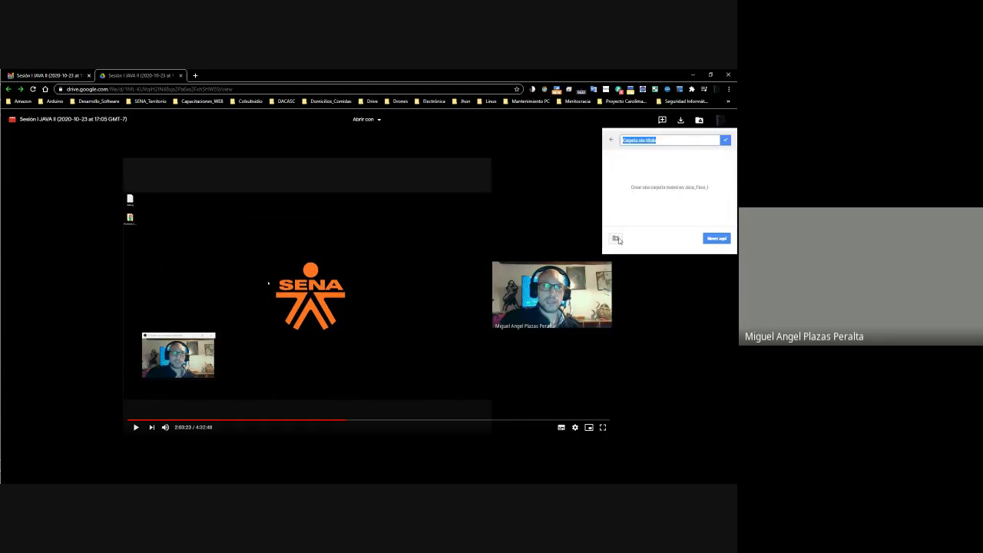
type("J")
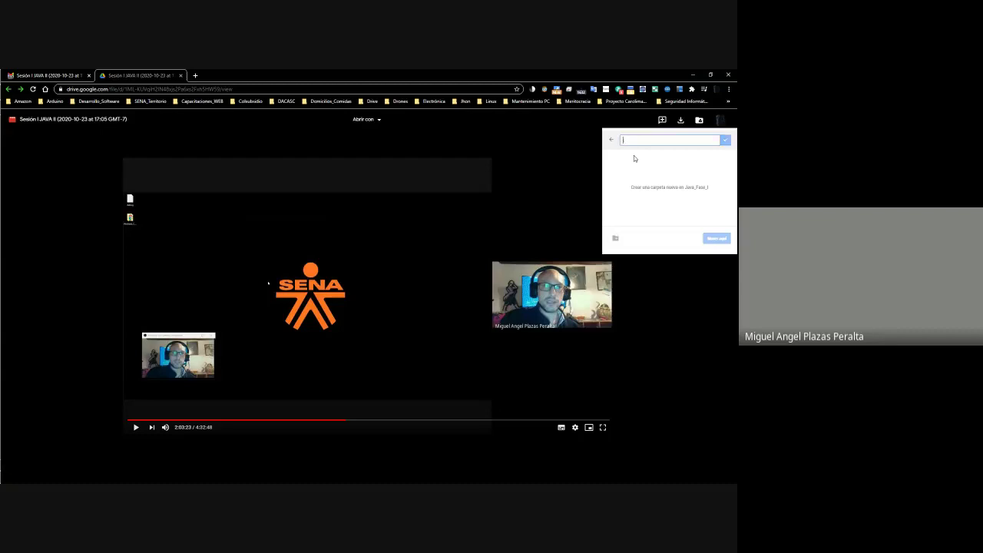
key("BackSpace")
type("Sesión_I_23_Octubre_2020")
key("Return")
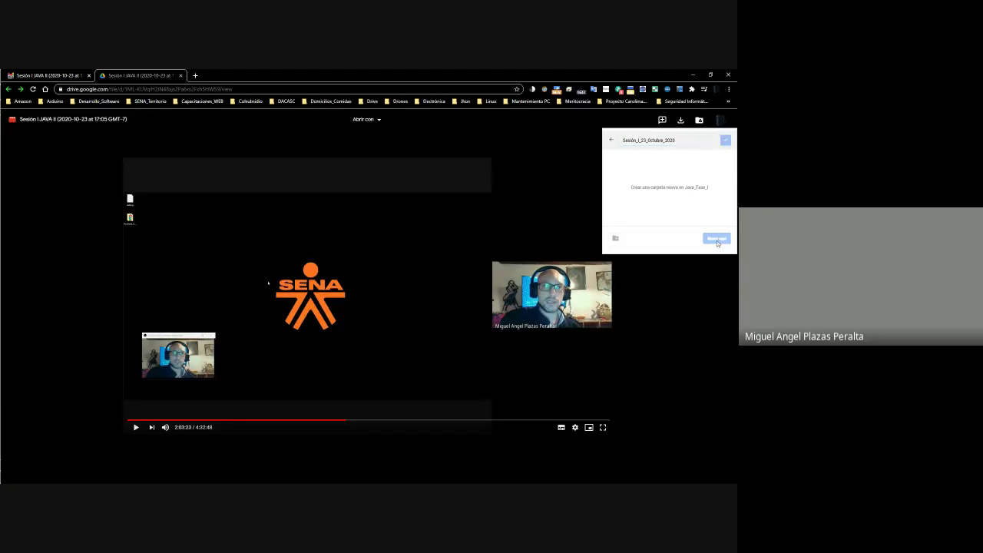
left_click(717, 239)
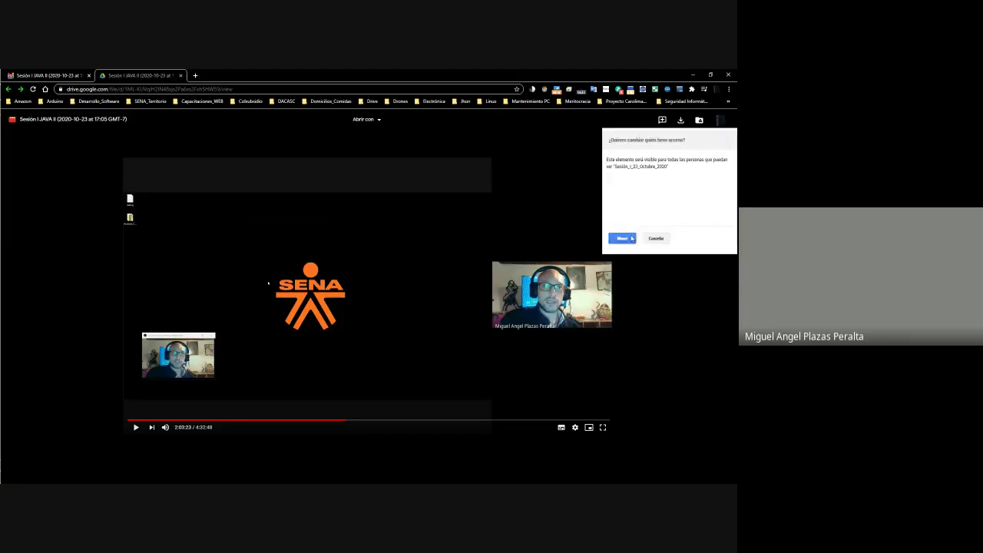
left_click(622, 238)
- Browse the attachment's folder chooser down to 6_ADSI, then cancel without moving
key("Escape")
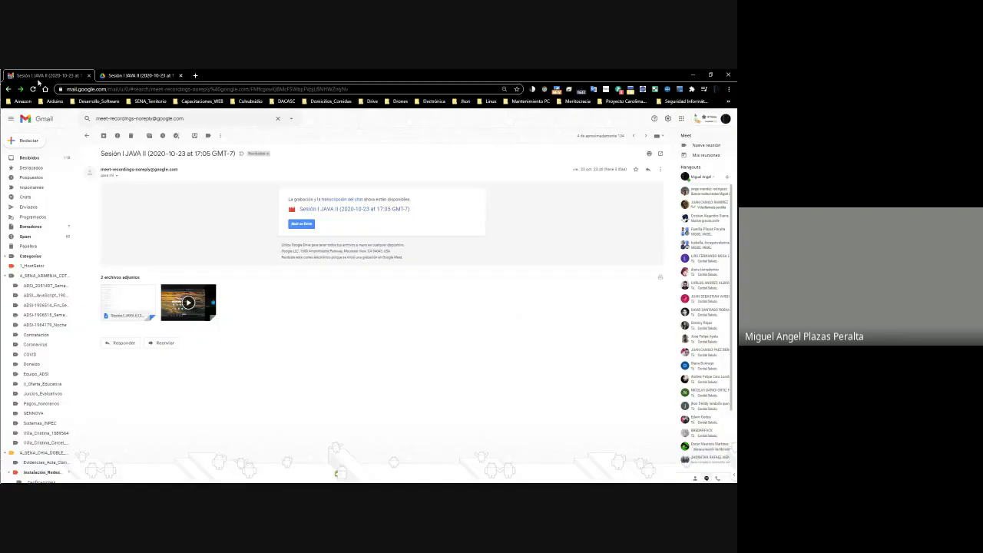
left_click(127, 314)
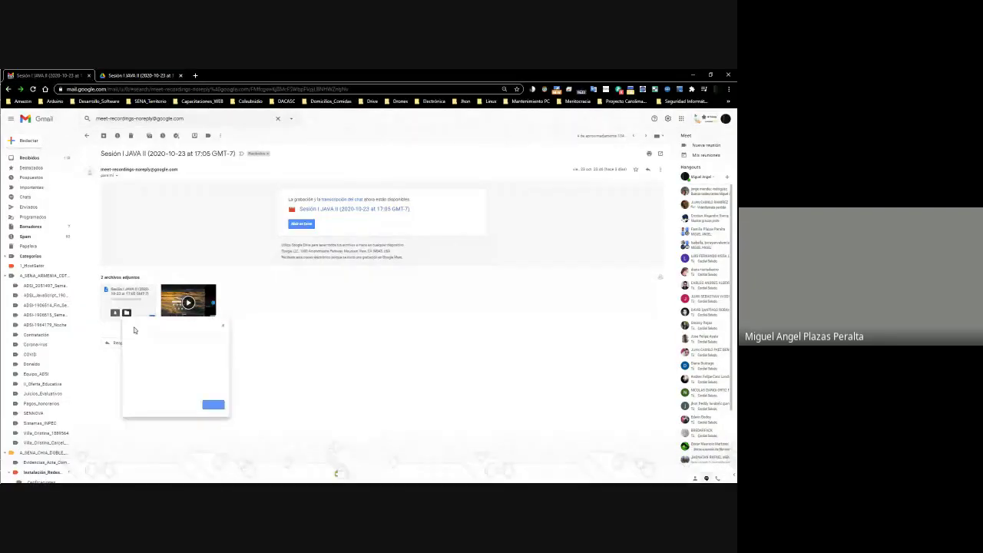
left_click(213, 404)
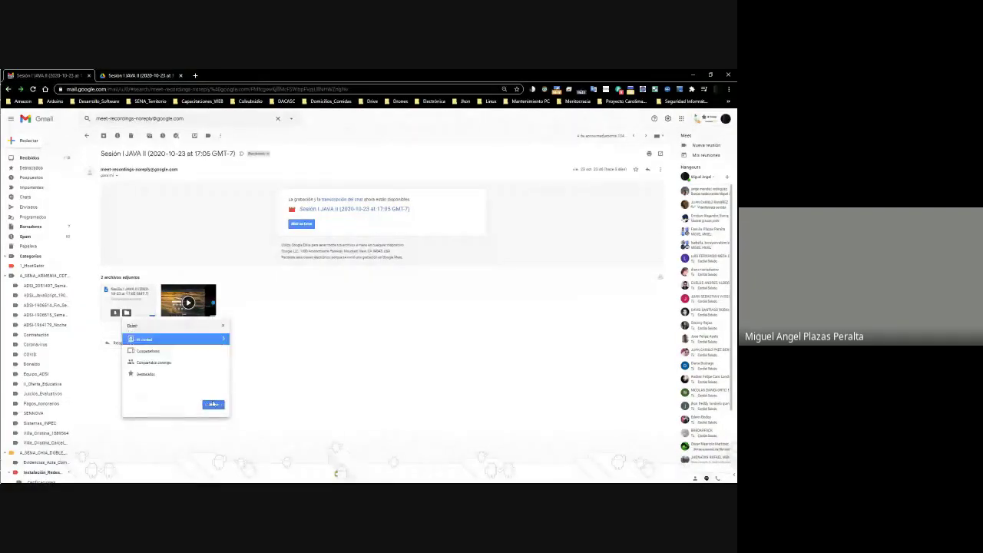
left_click(219, 341)
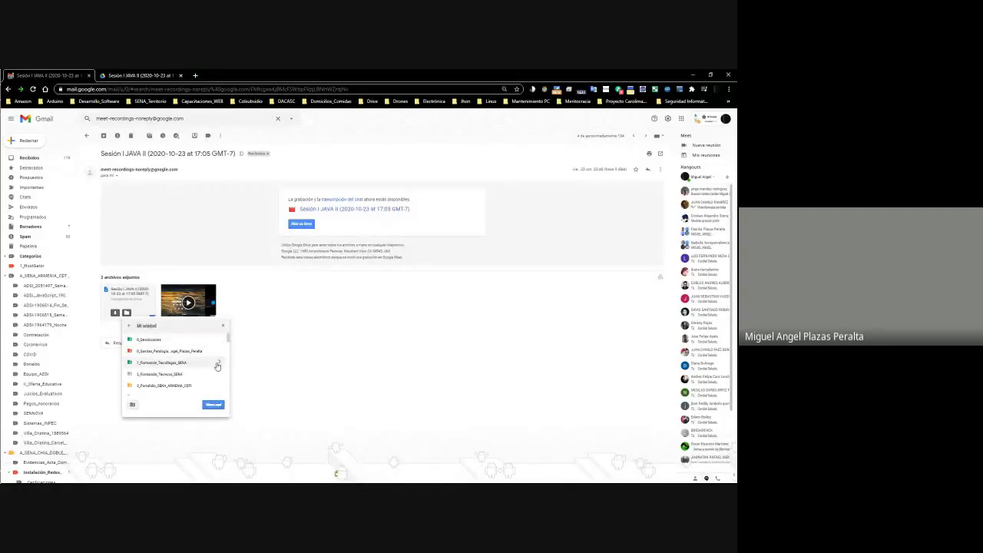
left_click(218, 385)
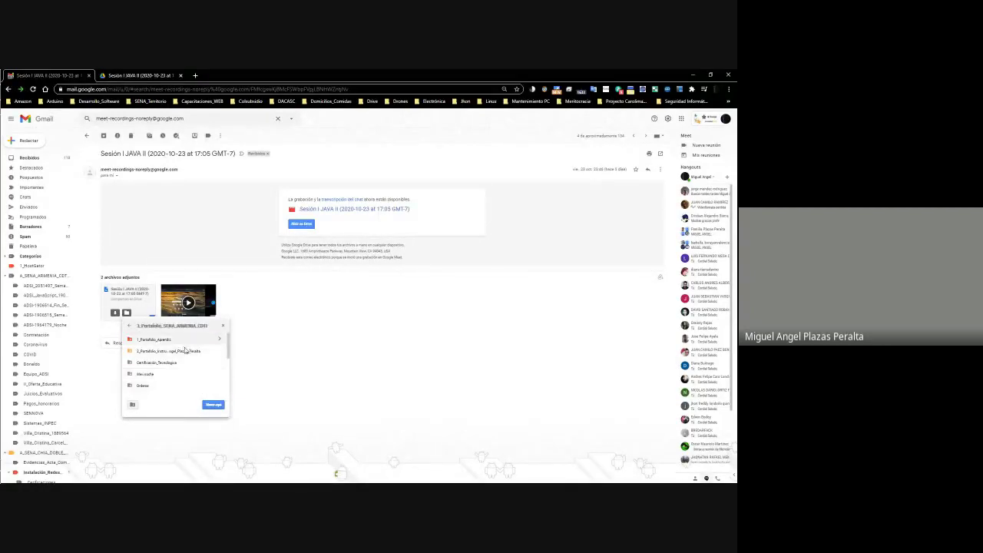
left_click(220, 352)
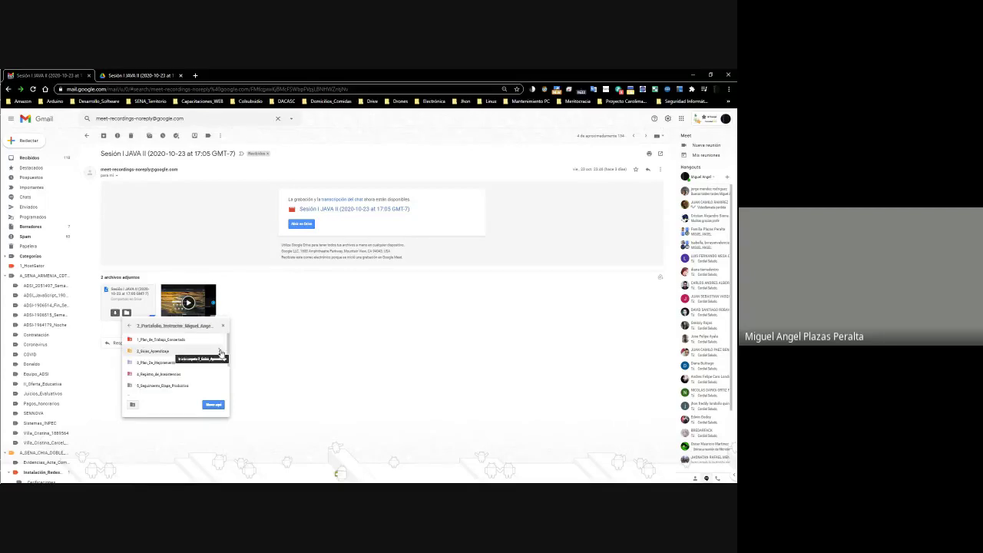
left_click_drag(227, 361, 228, 369)
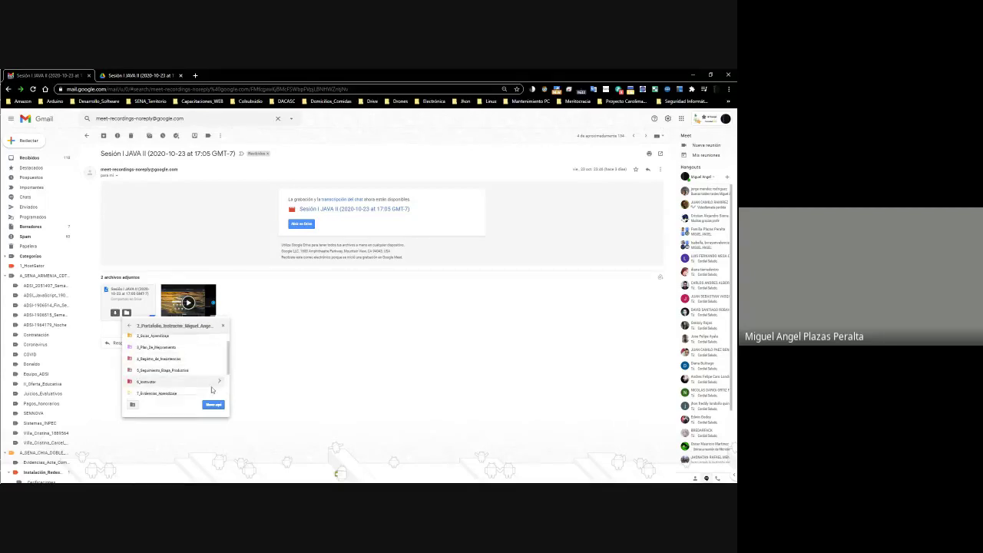
left_click(219, 381)
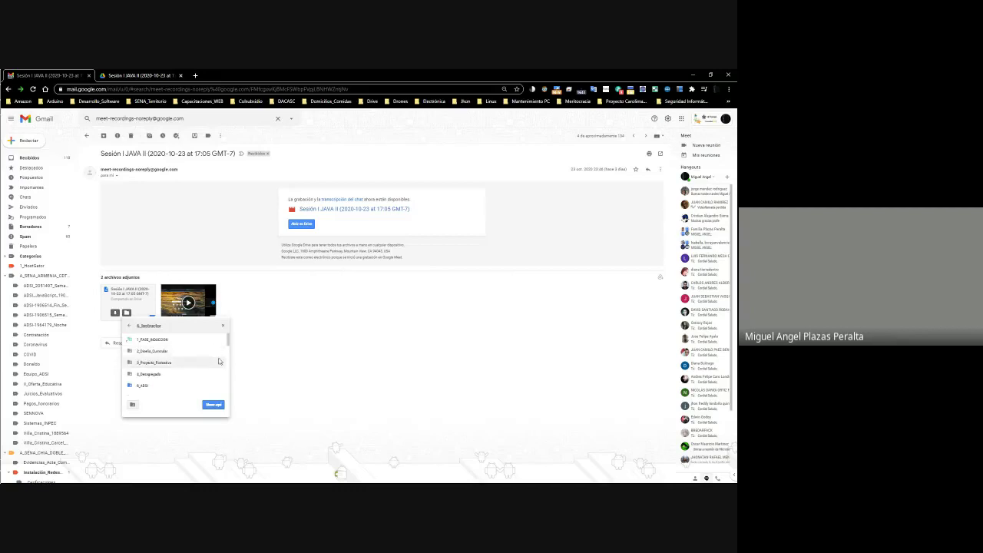
scroll(216, 380, "down", 2)
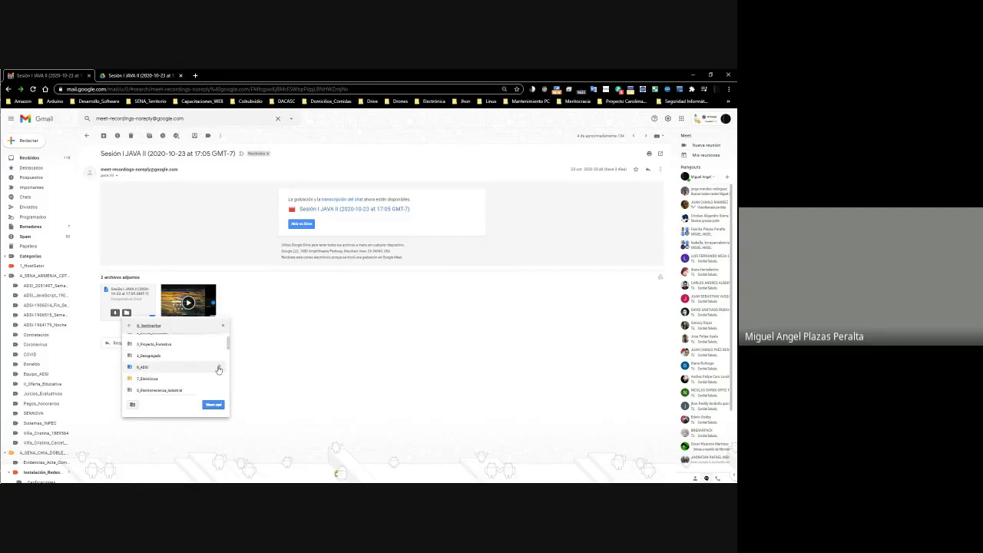
left_click(218, 369)
scroll(228, 354, "down", 3)
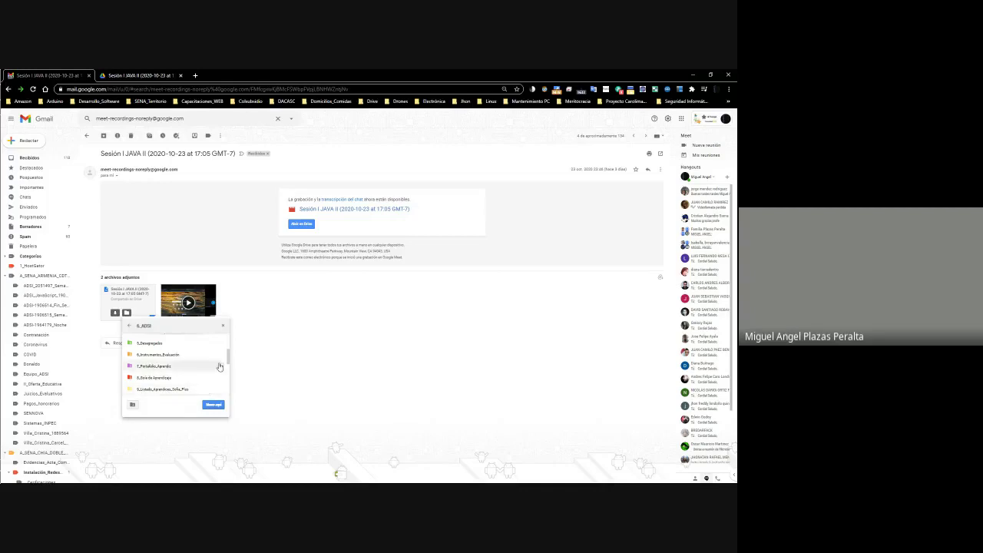
left_click(231, 355)
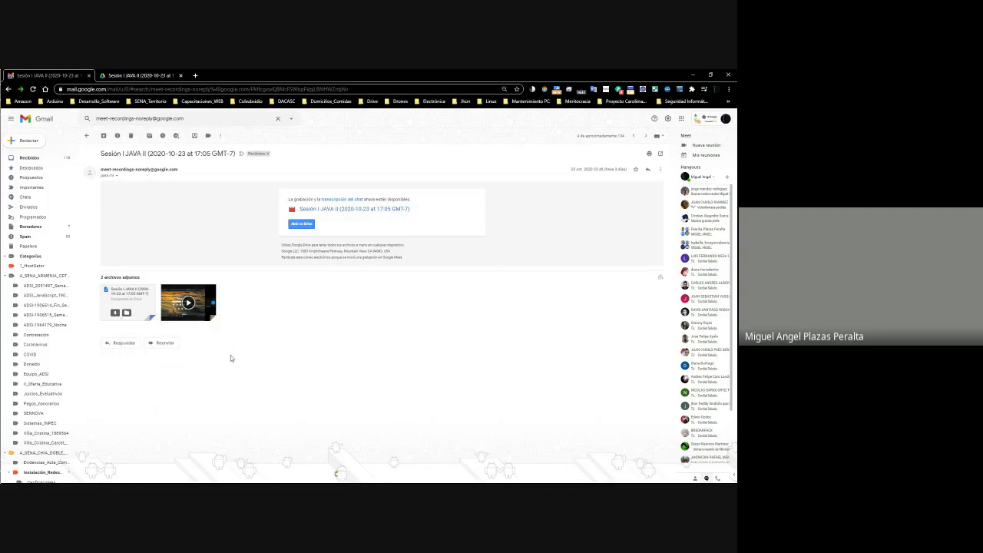
- Check the attachment's current Meet Recordings folder in Drive and return to the email
left_click(127, 313)
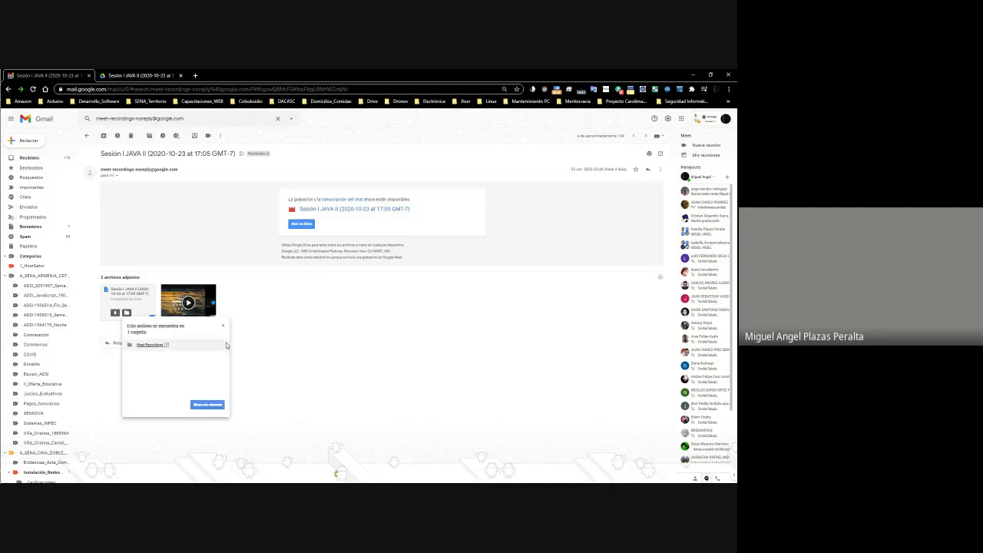
left_click(211, 349)
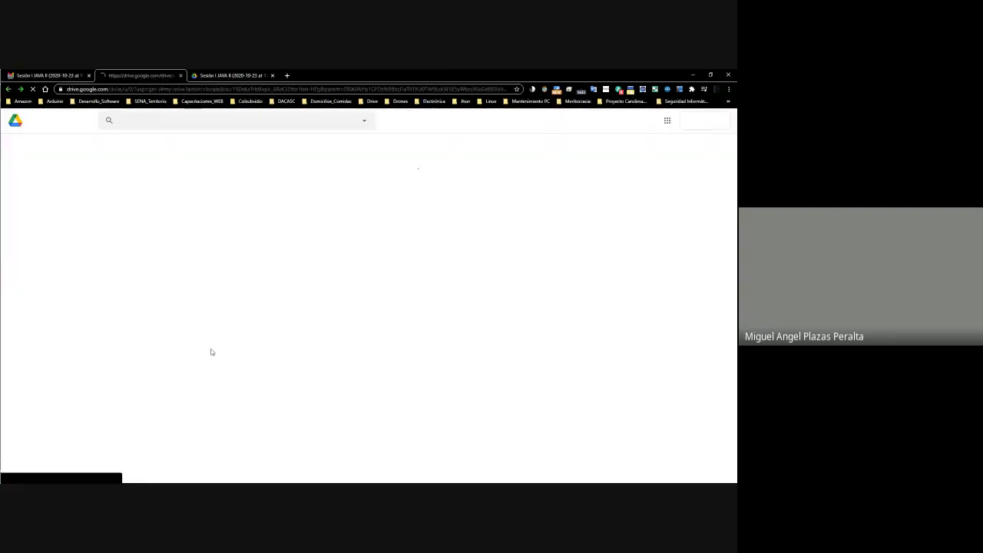
left_click(48, 75)
- Reopen the folder picker and browse Mi unidad > portfolio > 6_Instructor > 6_ADSI
left_click(207, 404)
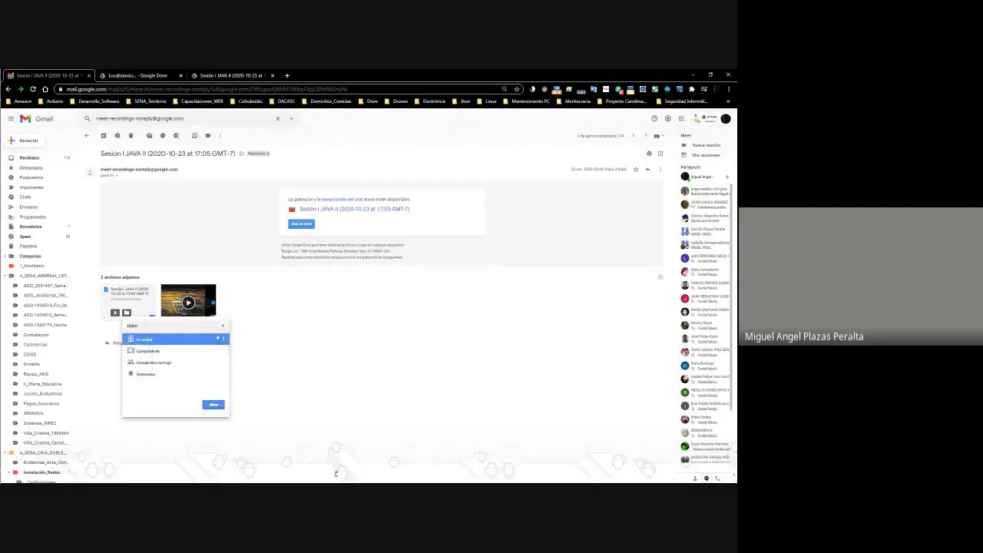
left_click(223, 340)
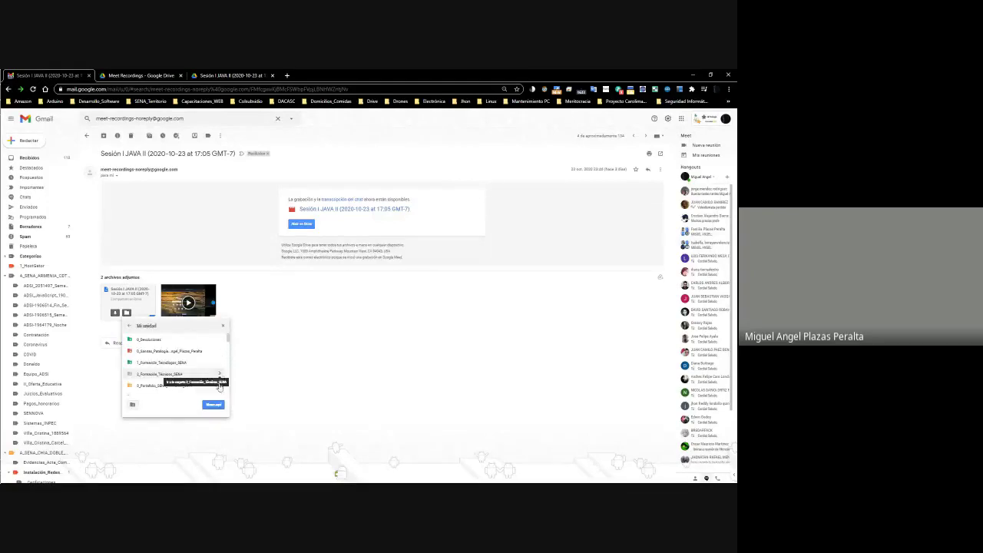
left_click(219, 386)
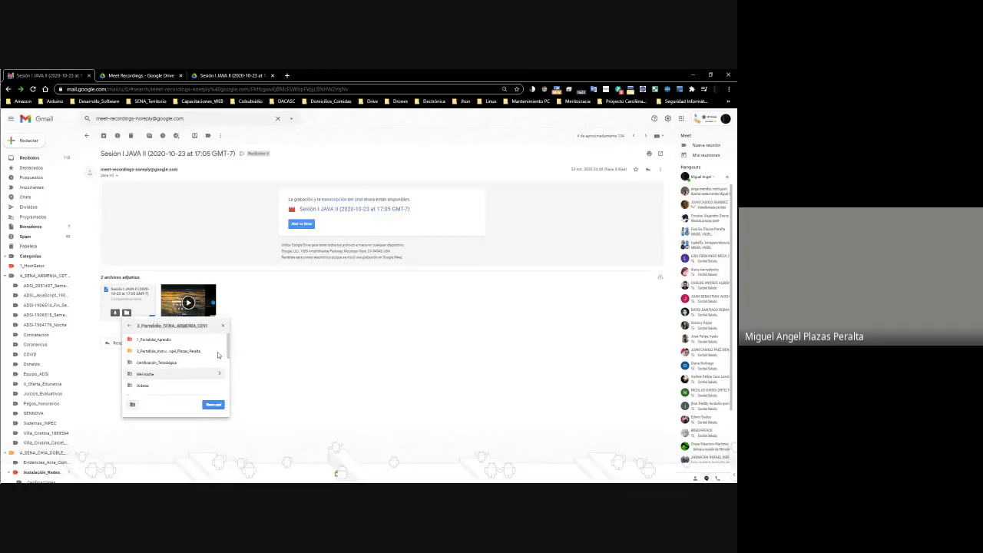
left_click(218, 354)
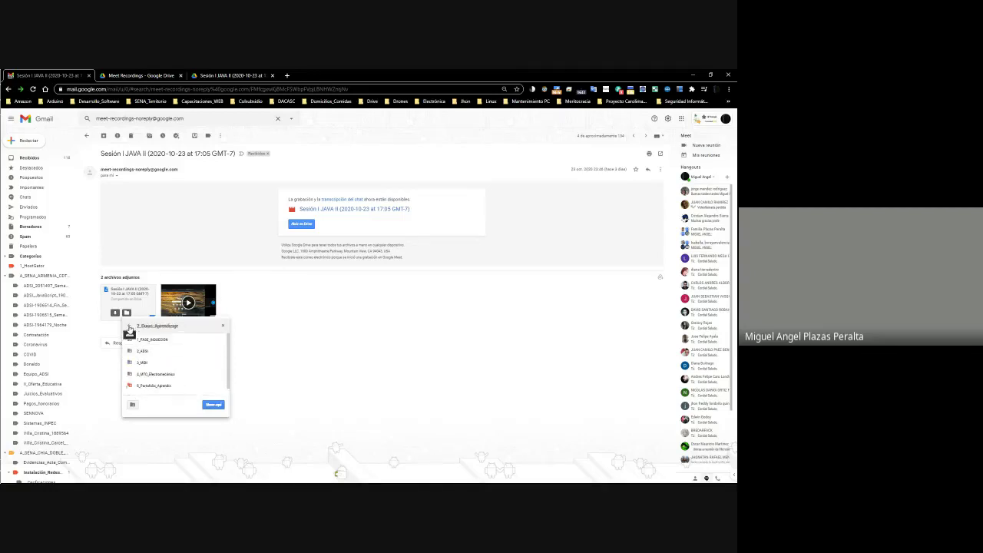
left_click(131, 328)
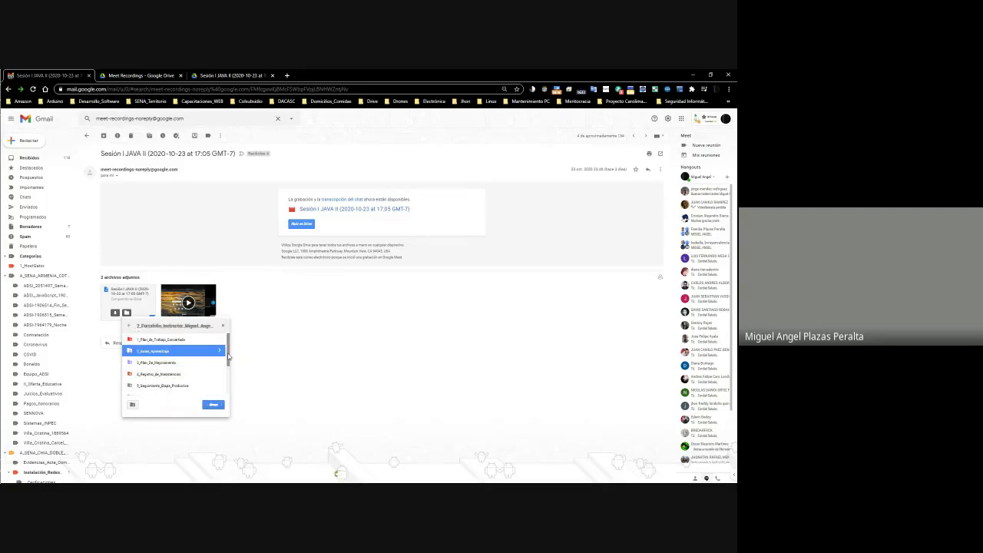
scroll(223, 364, "down", 2)
left_click(220, 376)
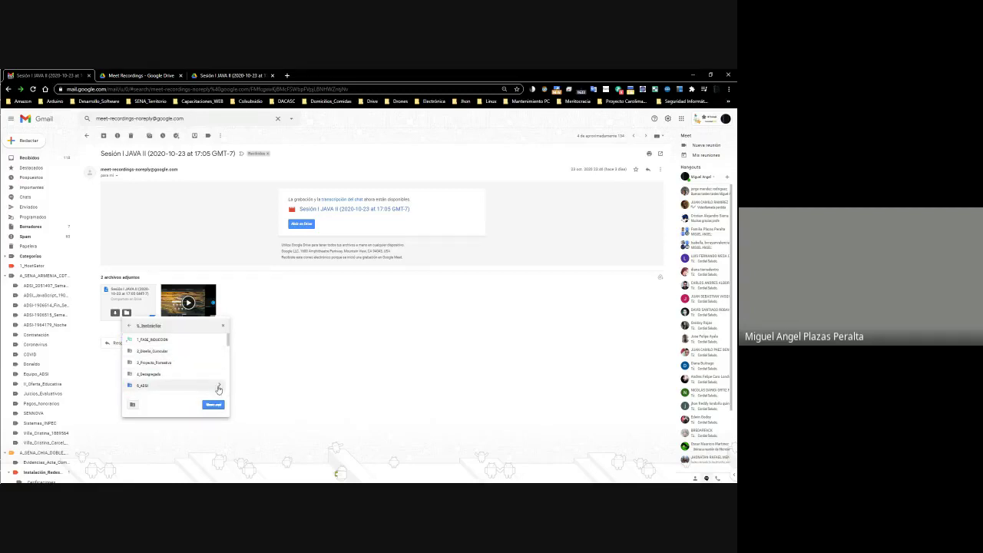
left_click(219, 388)
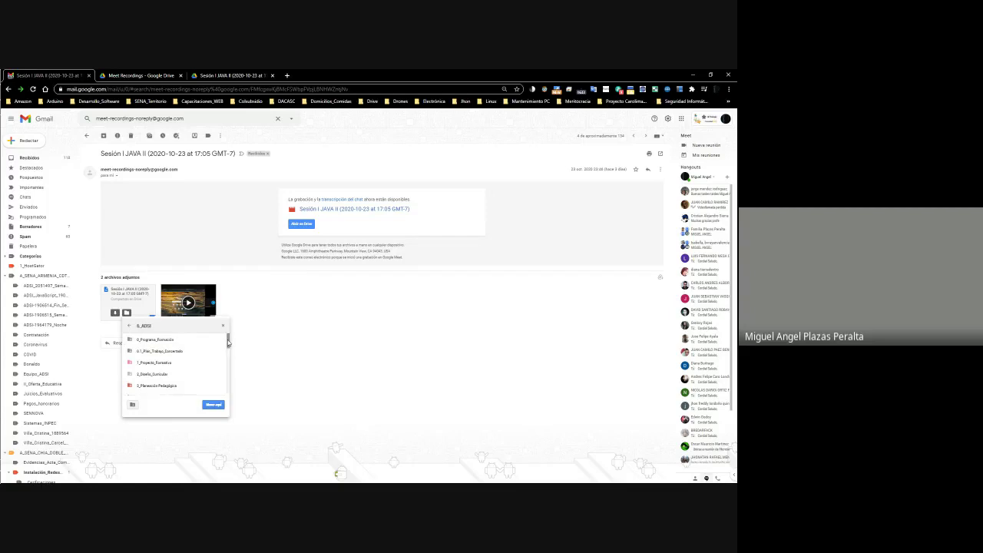
- Move the attachment into 10_Grabacion de Sesiones > 2_Java > Java_Fase_I > Sesion_I_23_Octubre_2020
left_click_drag(227, 343, 230, 369)
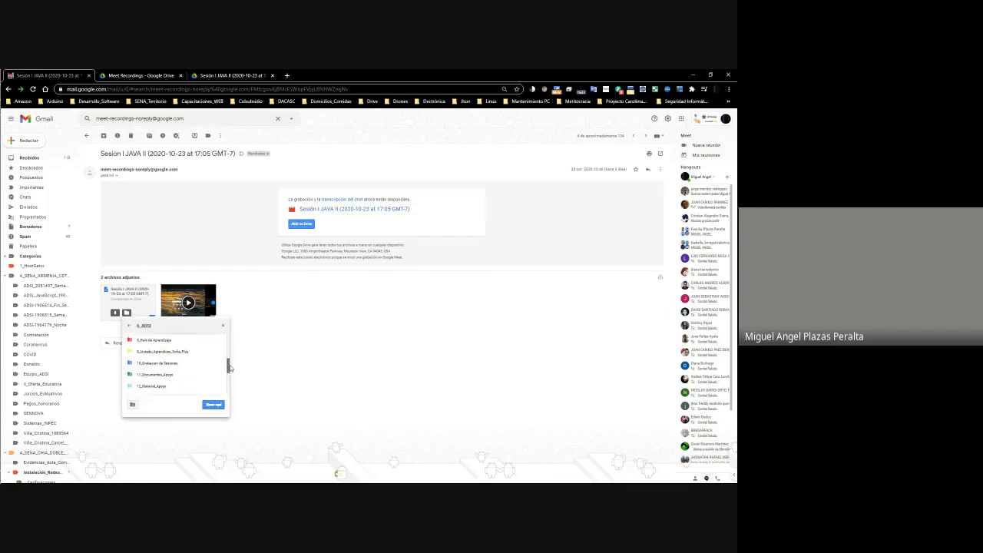
left_click(222, 365)
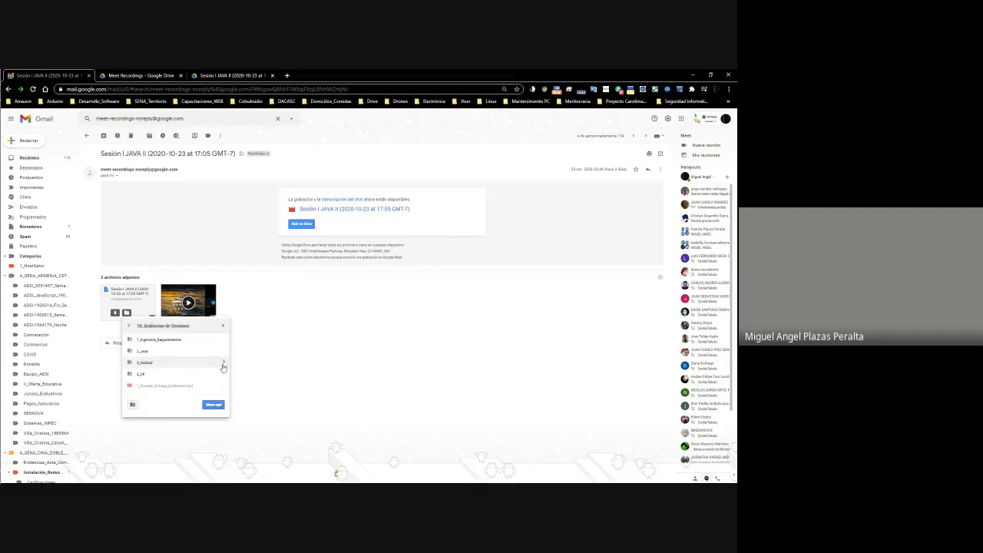
left_click(223, 352)
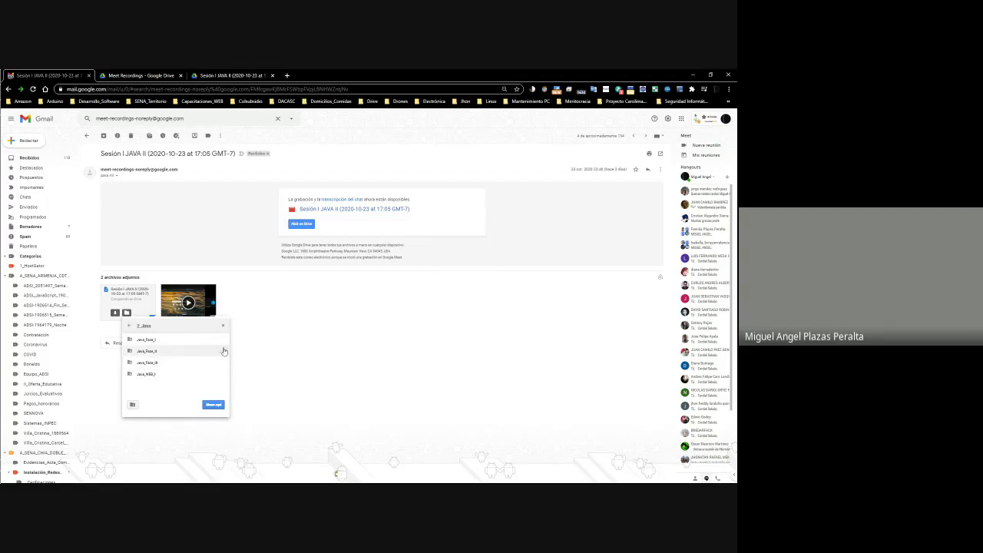
left_click(224, 343)
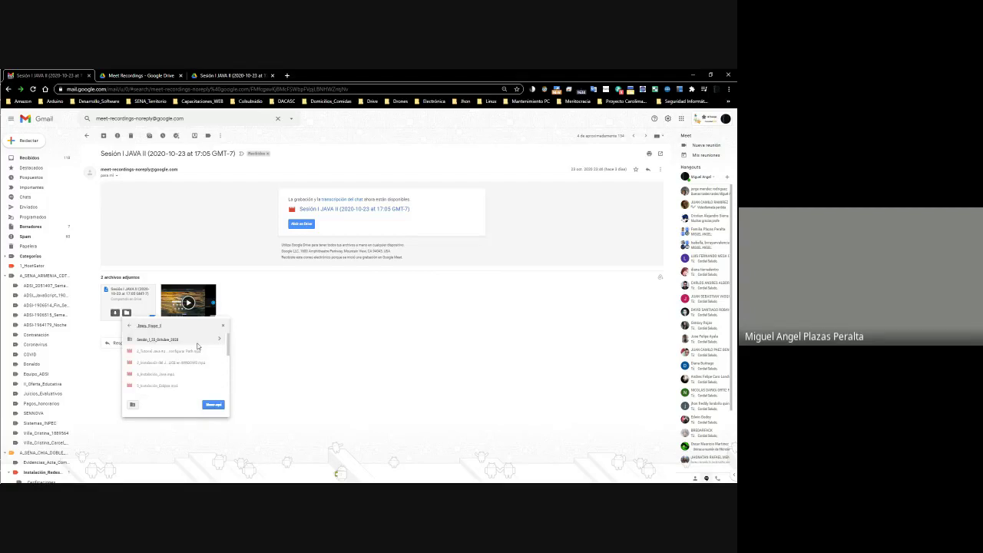
left_click(218, 343)
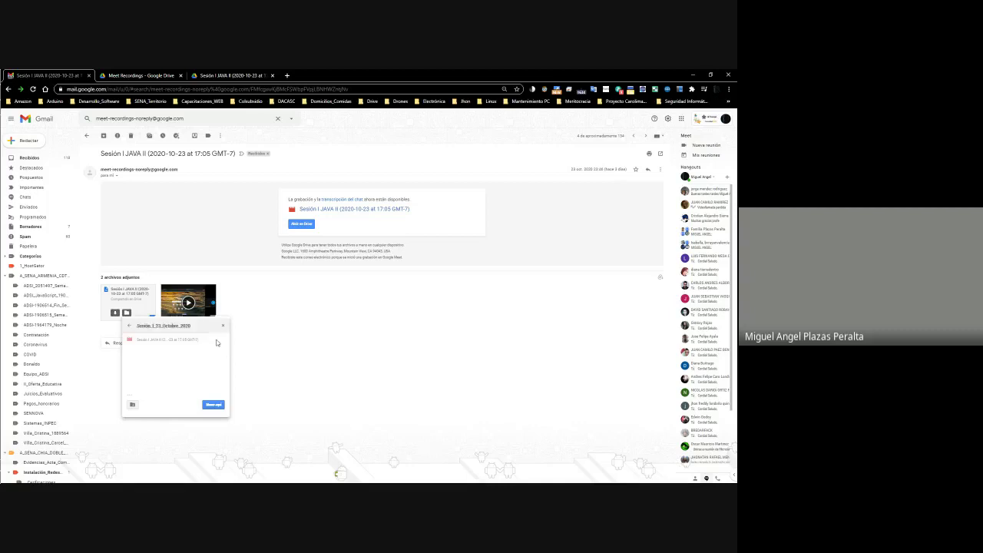
left_click(220, 408)
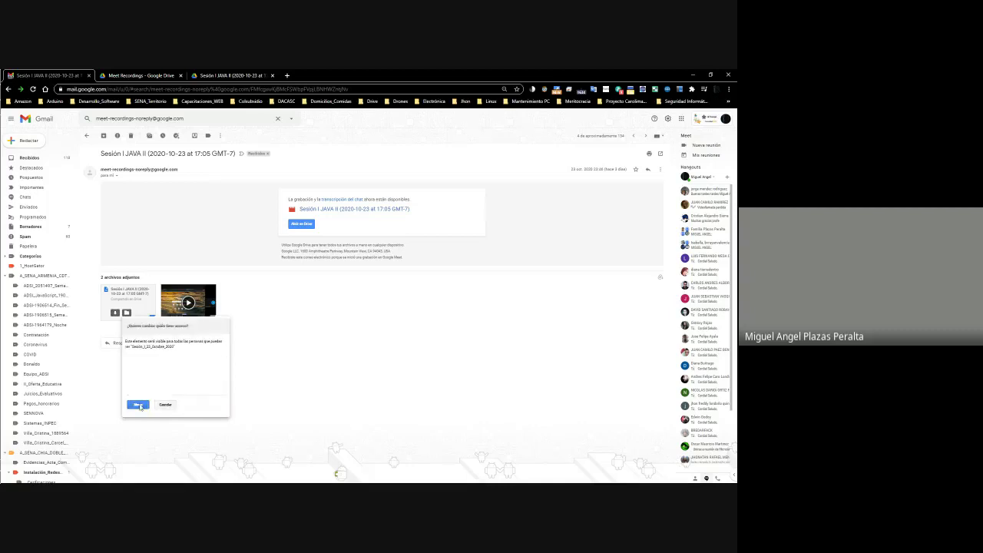
left_click(142, 407)
mouse_move(186, 312)
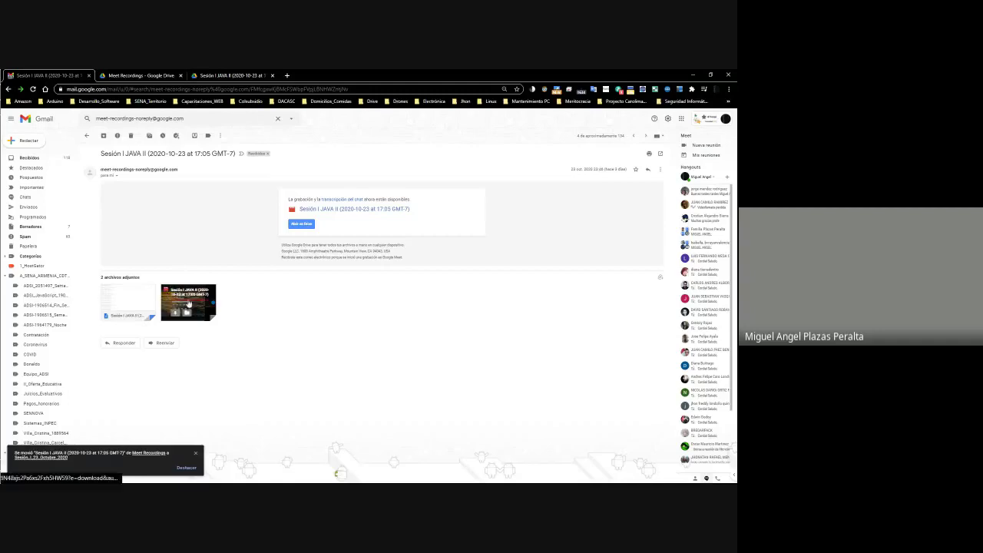
left_click(185, 312)
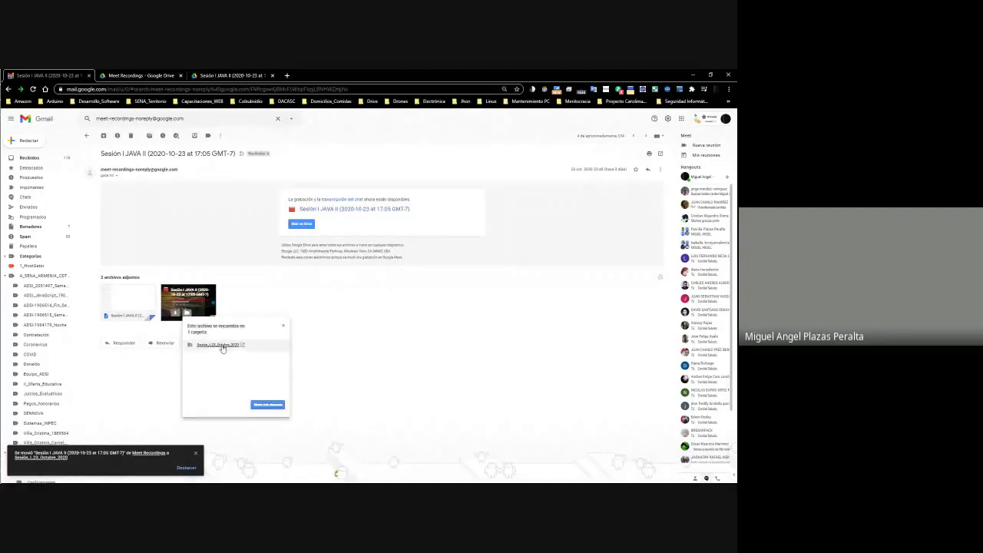
- Copy the Sesión I JAVA II video's shareable link from its Drive folder
left_click(223, 348)
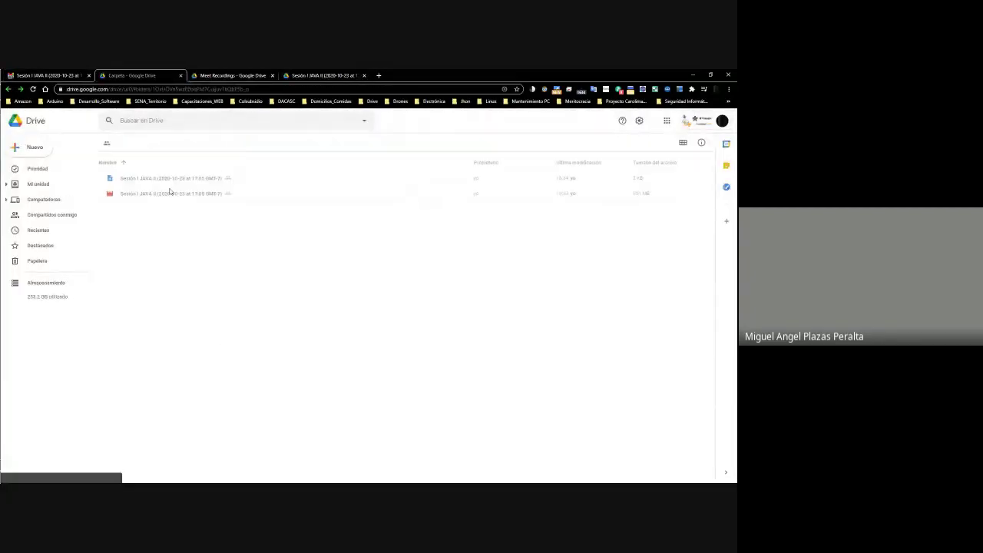
right_click(156, 193)
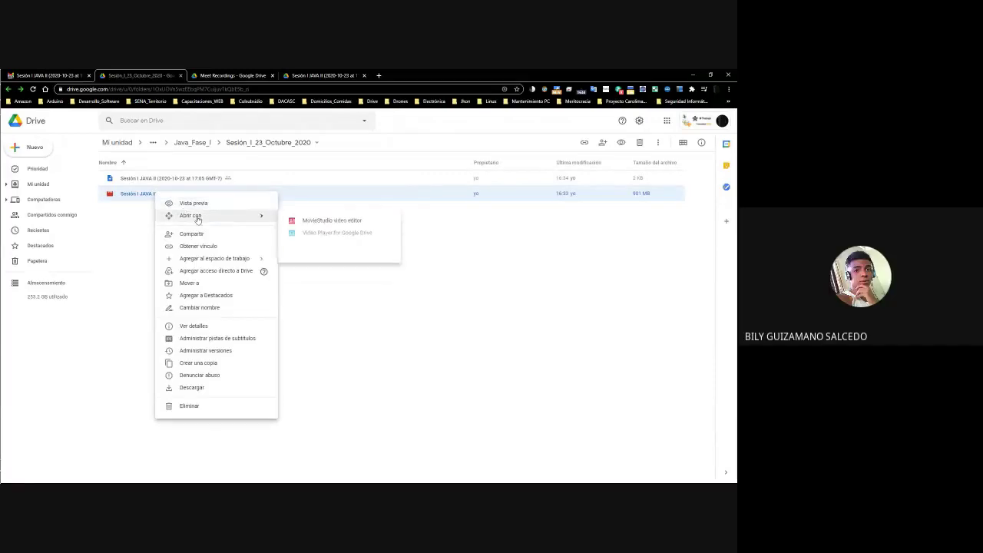
left_click(217, 248)
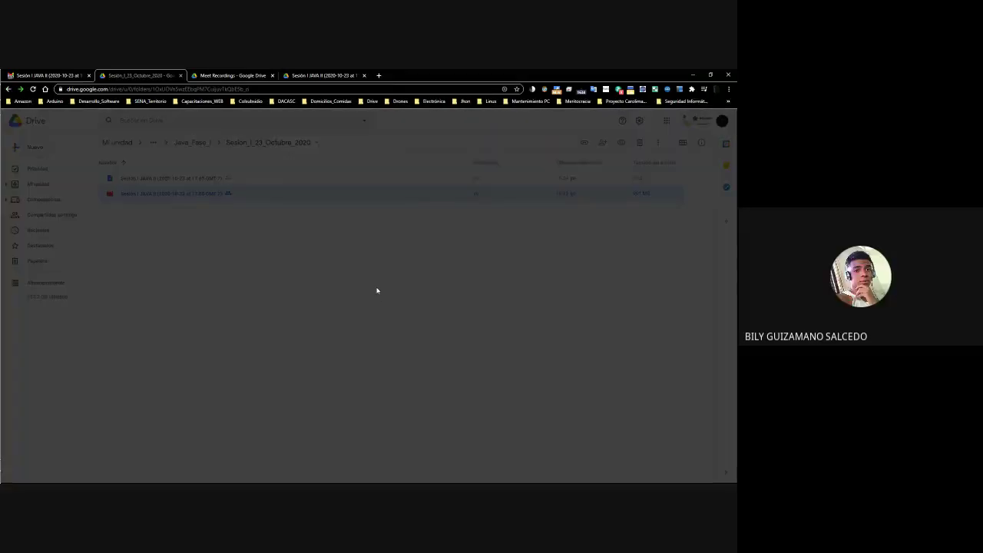
left_click(470, 295)
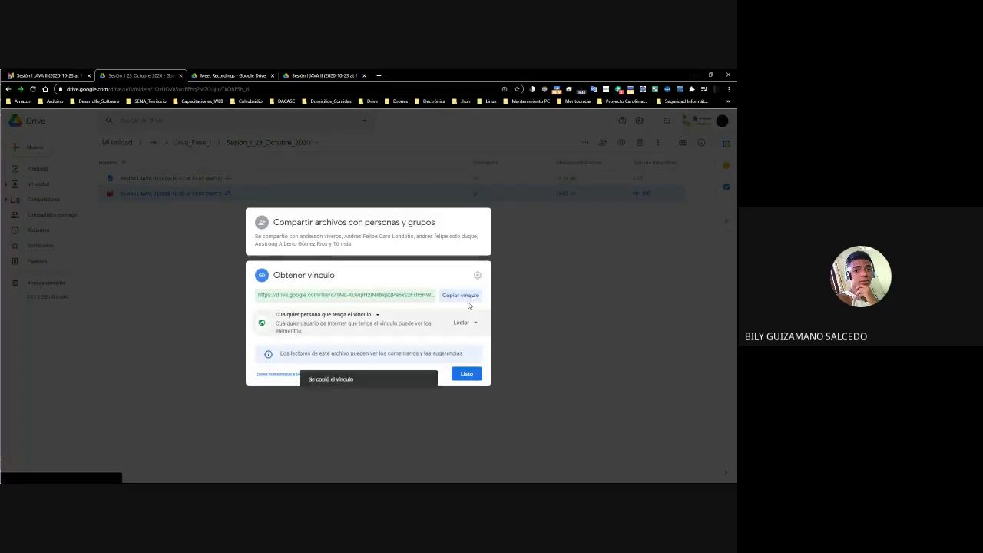
left_click(466, 373)
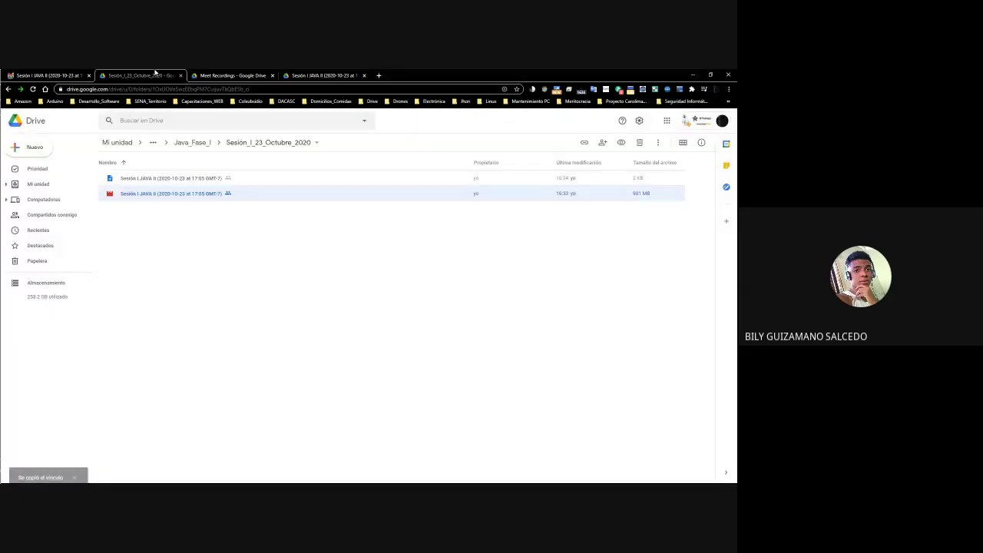
- Switch through the Drive and Gmail tabs back to the Java_I site editor
left_click(230, 75)
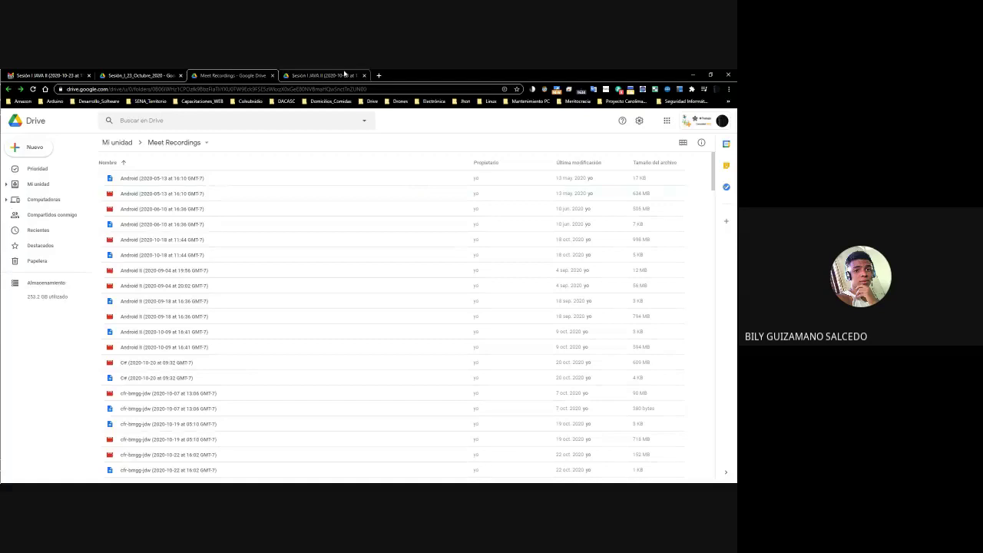
left_click(345, 75)
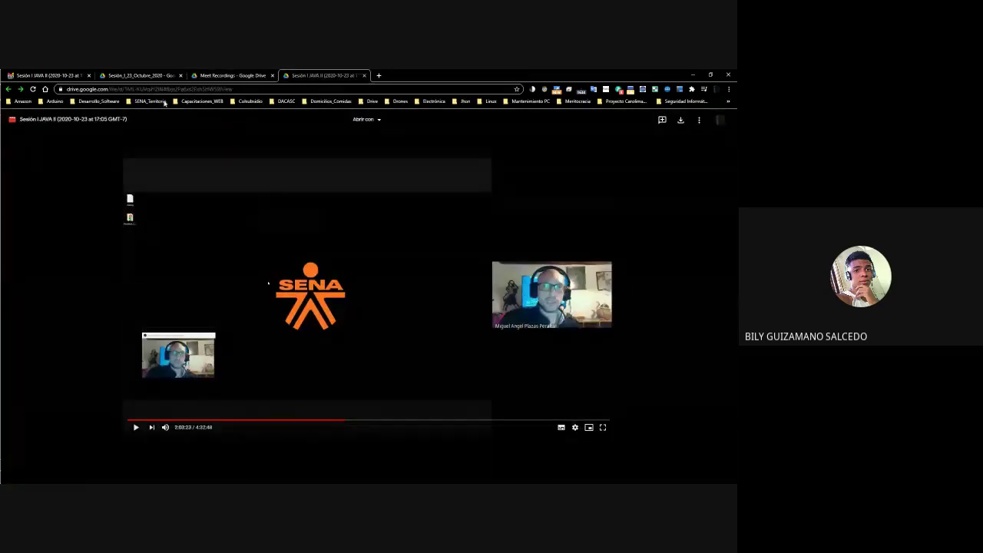
left_click(42, 74)
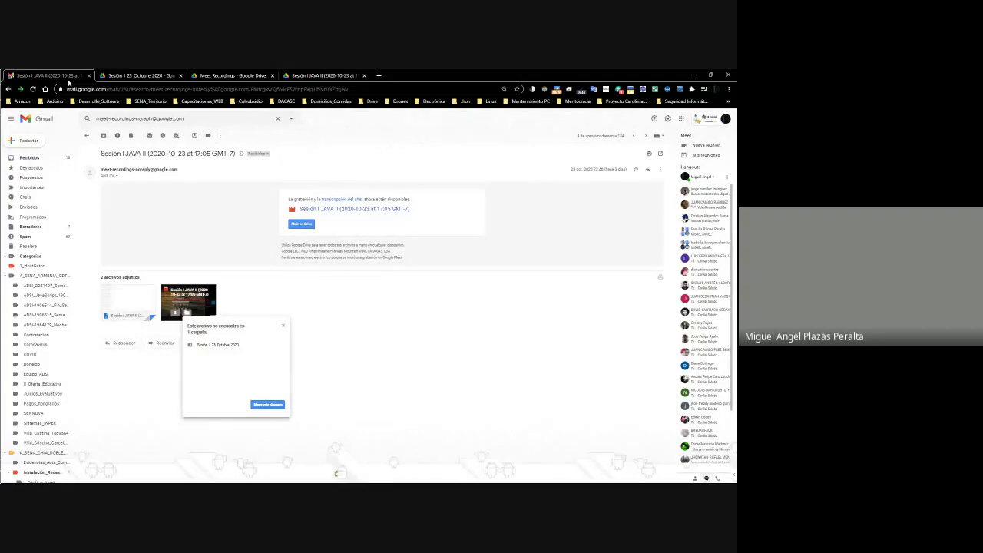
left_click(692, 74)
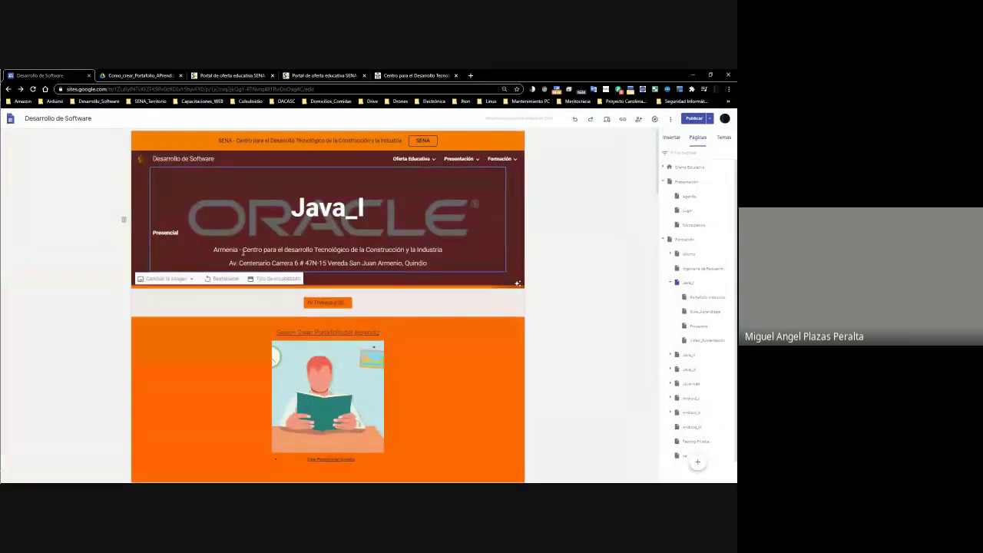
- Inspect the link address attached to the Sesión I image
left_click(244, 250)
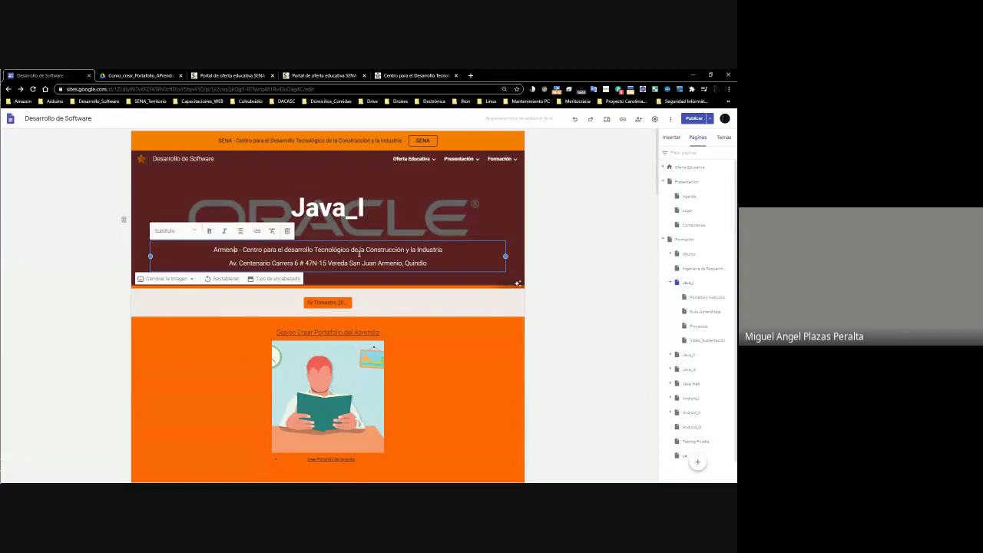
scroll(557, 245, "down", 3)
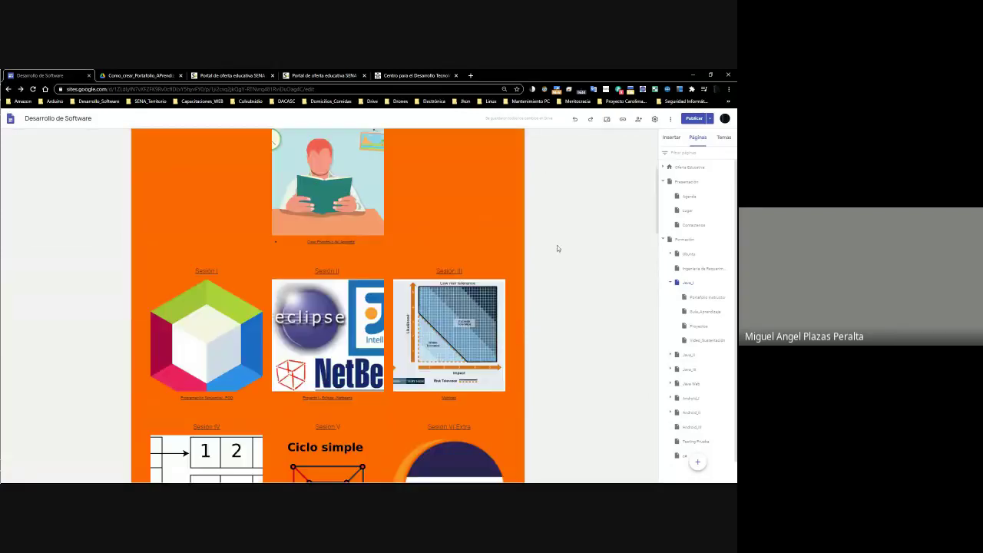
left_click_drag(190, 315, 190, 314)
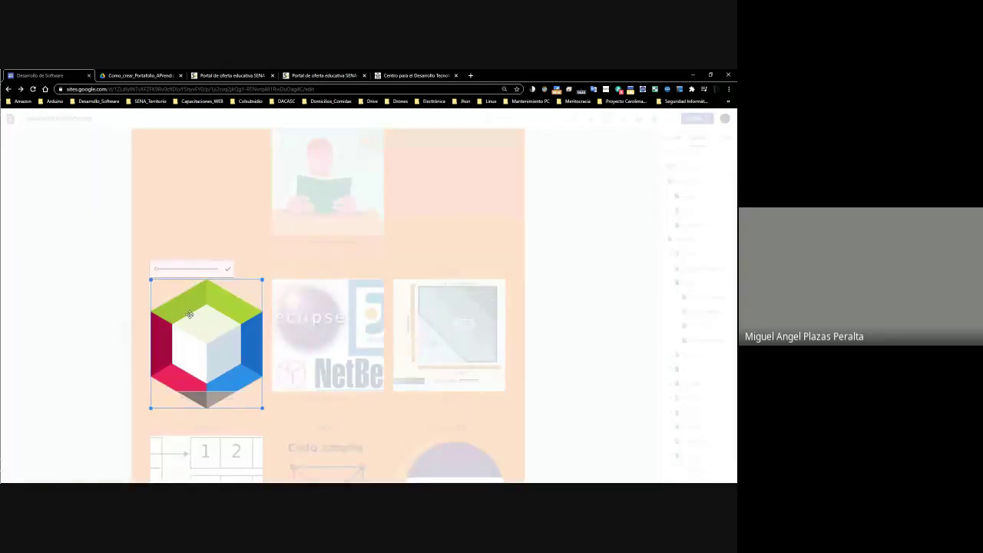
left_click(225, 272)
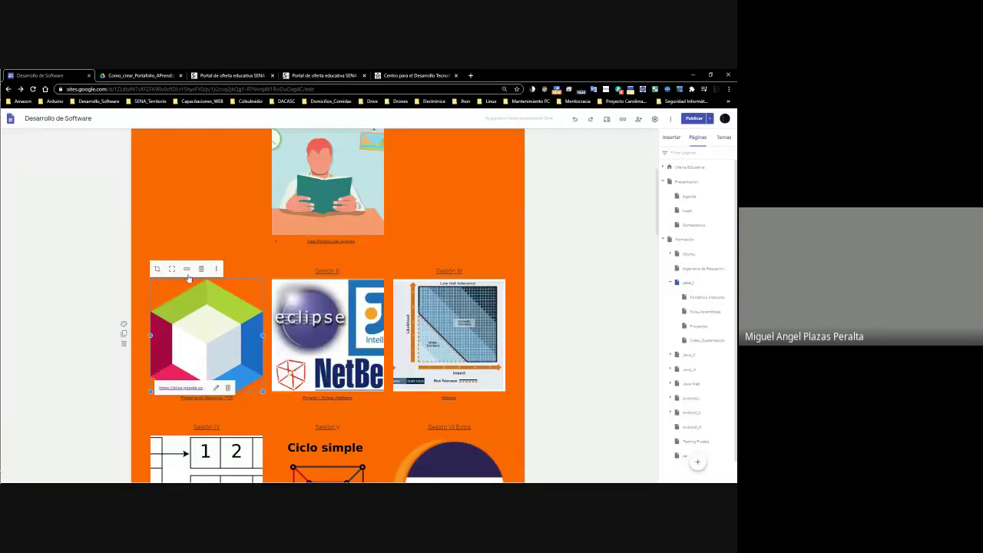
left_click(188, 270)
key("ctrl+a")
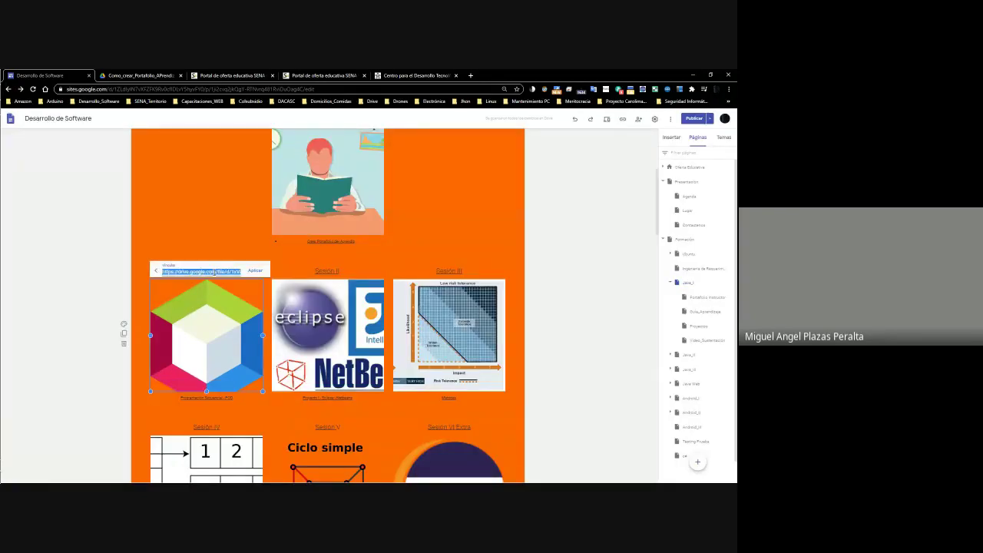
left_click(254, 271)
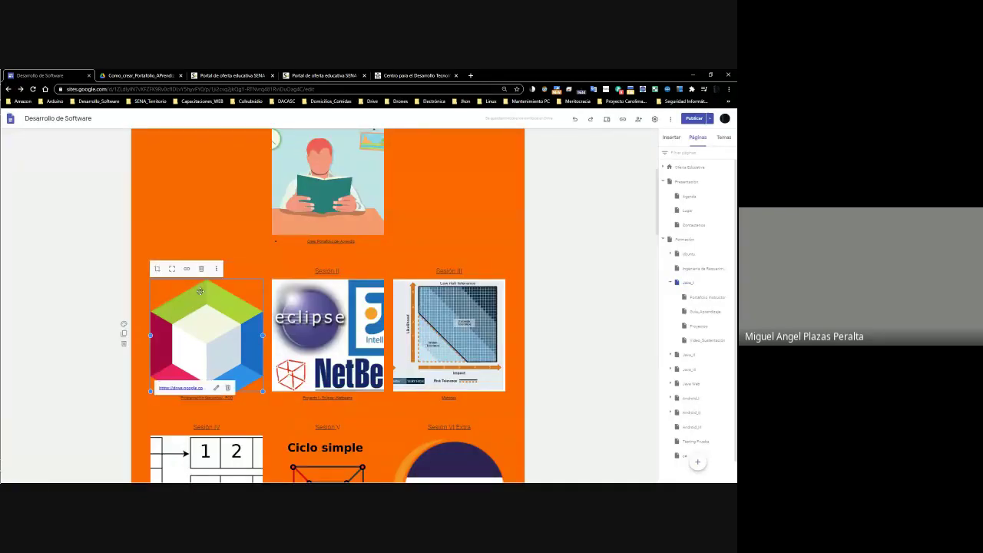
left_click(77, 320)
- Inspect the link address on the Sesión I caption
left_click(205, 271)
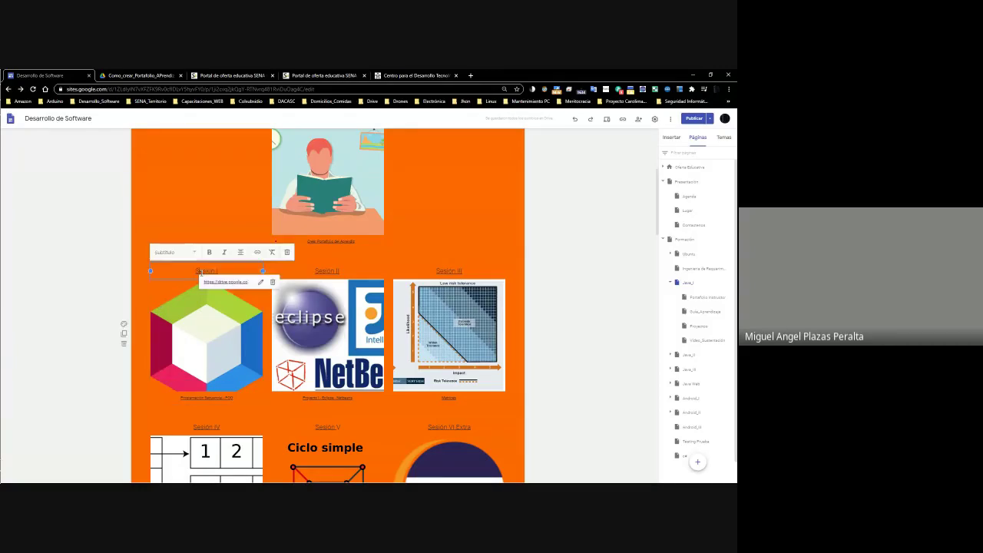
left_click(257, 284)
triple_click(283, 305)
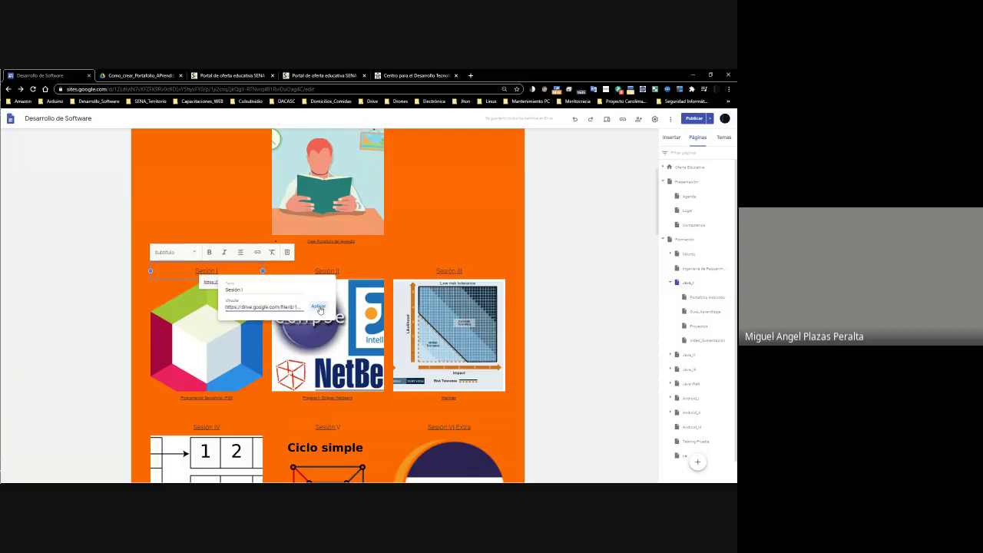
left_click(229, 386)
- Edit the 'Programación Secuencial - POO' caption link and begin retyping its text with 'Val'
left_click(206, 397)
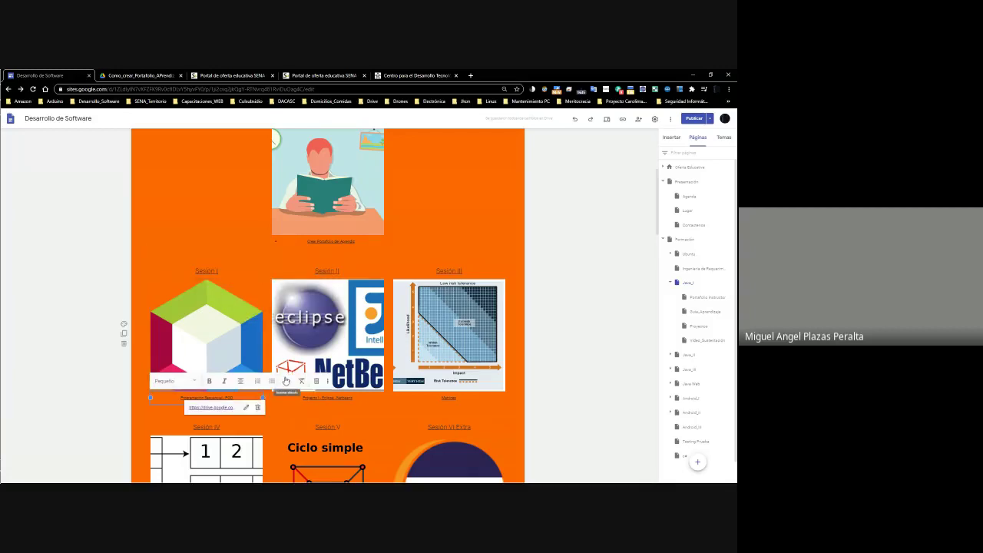
left_click(285, 381)
left_click_drag(284, 432, 294, 433)
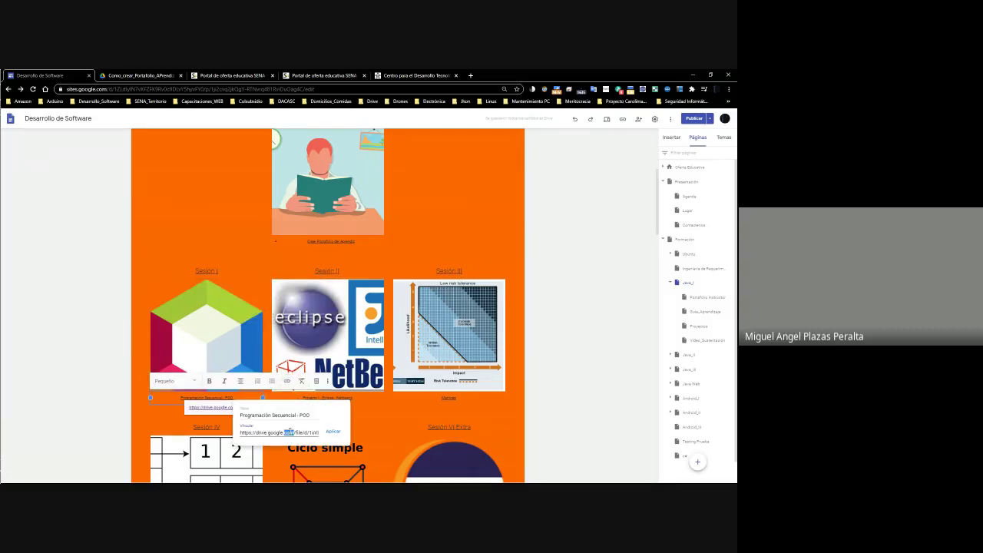
triple_click(289, 415)
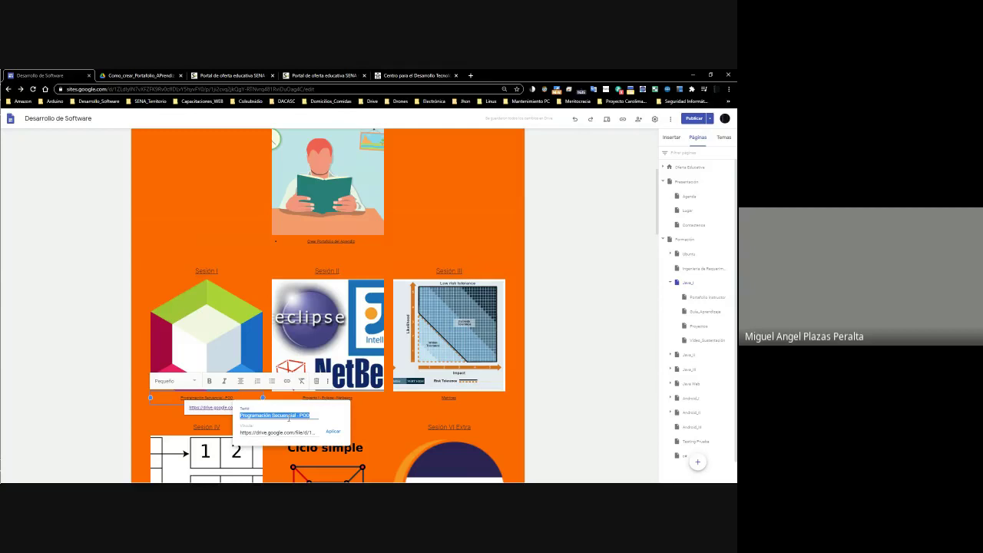
type("Val")
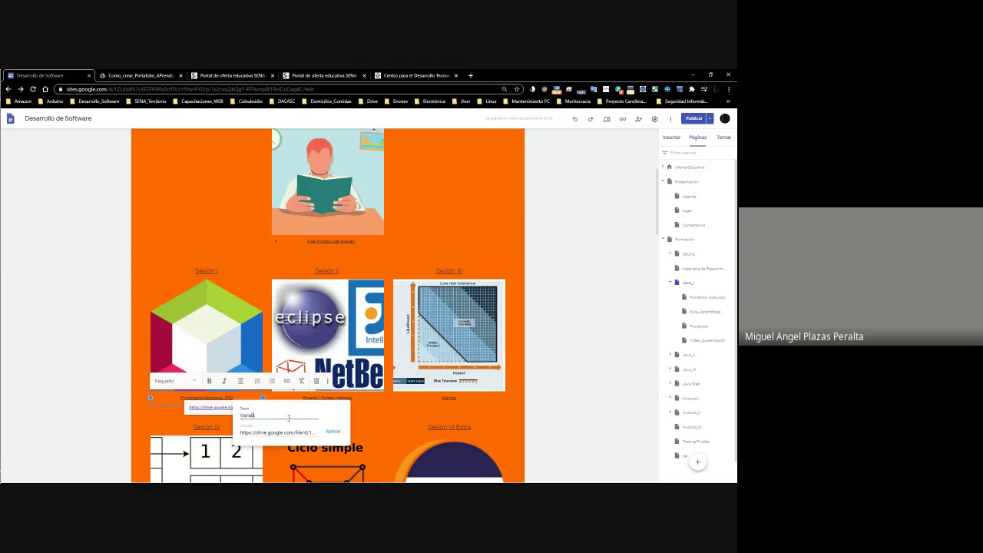
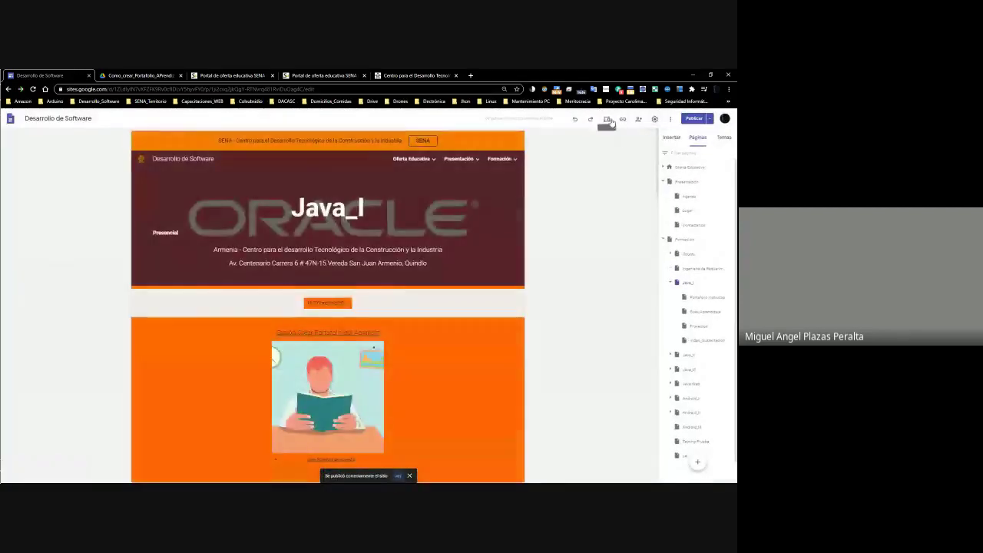
- Preview the Desarrollo de Software site and follow its Sesion Crear Portafolio del Aprendiz link to the Drive folder
left_click(607, 120)
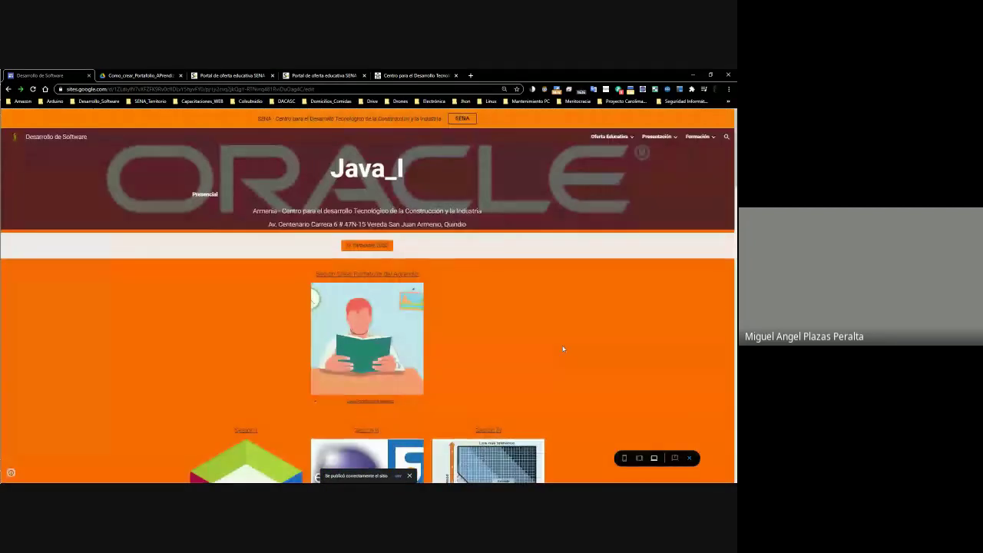
left_click(377, 277)
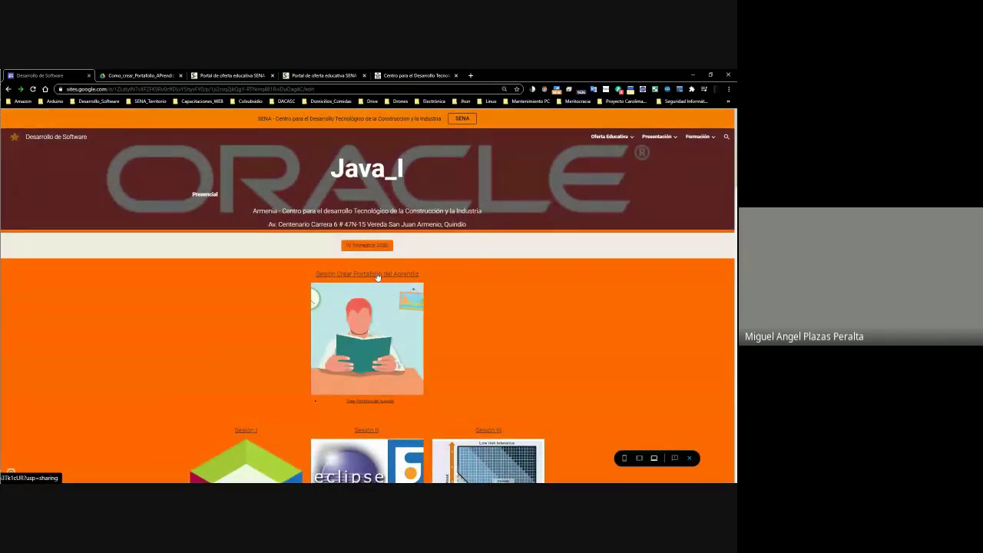
left_click(377, 278)
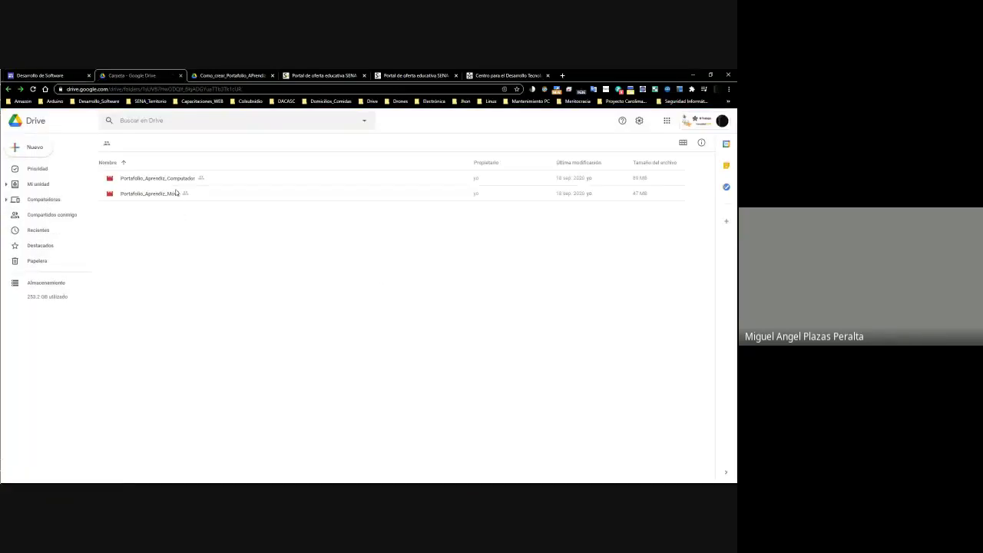
- Select the Portafolio_Aprendiz_Computador and Portafolio_Aprendiz_Movil videos, then return to the site's session list
left_click(177, 182)
left_click(177, 182)
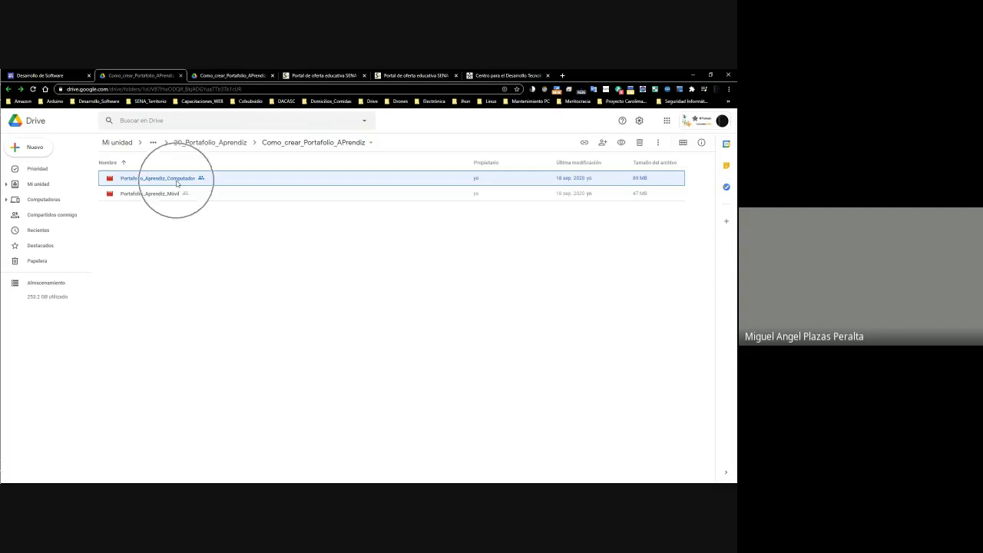
left_click(177, 182)
left_click(176, 179)
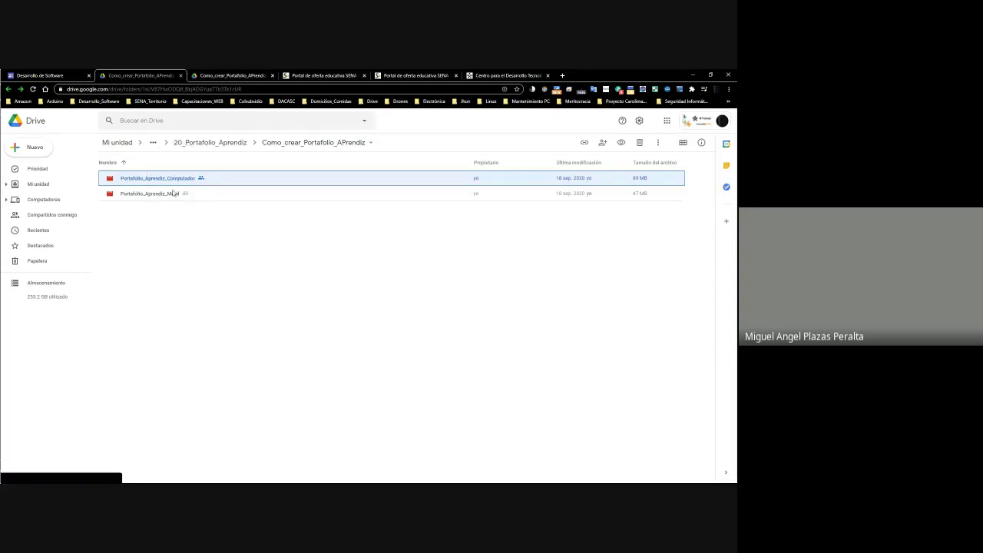
left_click(170, 192)
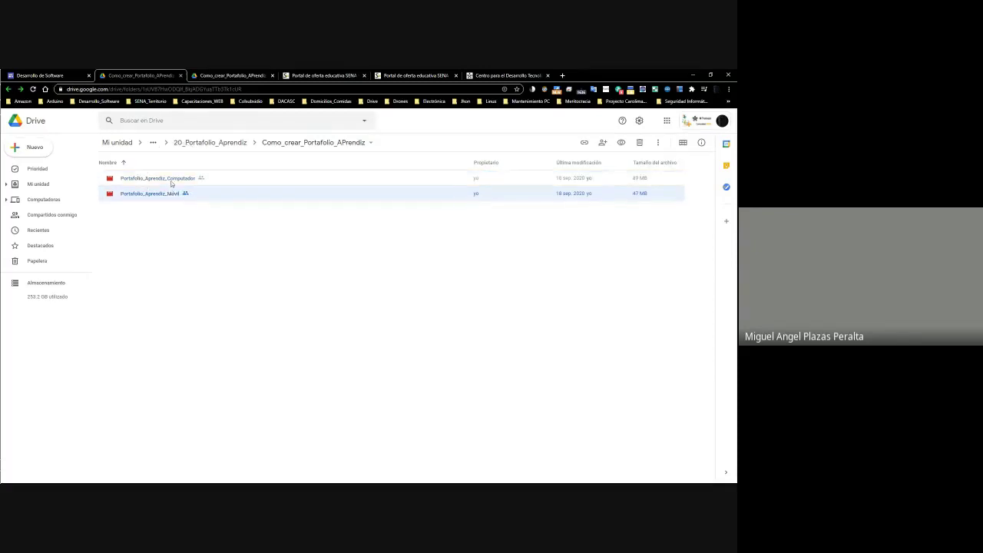
left_click(170, 180)
left_click(77, 72)
scroll(254, 265, "down", 3)
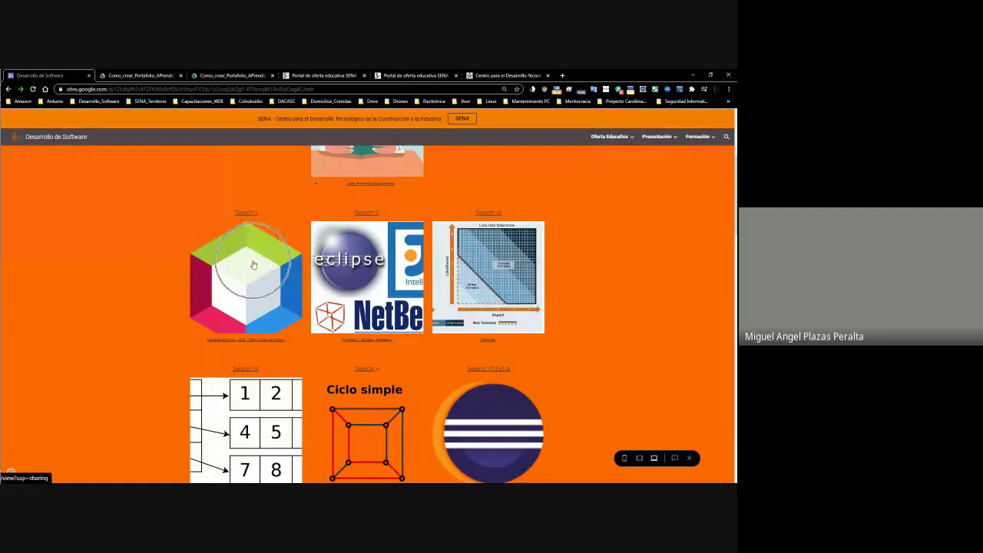
- Open the Sesión I recording, play it, skip ahead to about 50 minutes, and pause
left_click(247, 213)
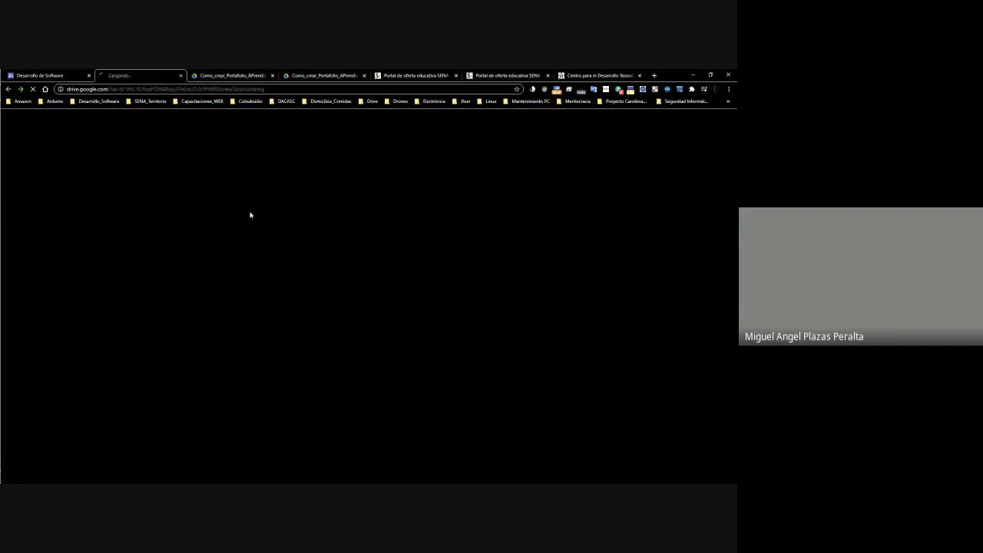
left_click(372, 296)
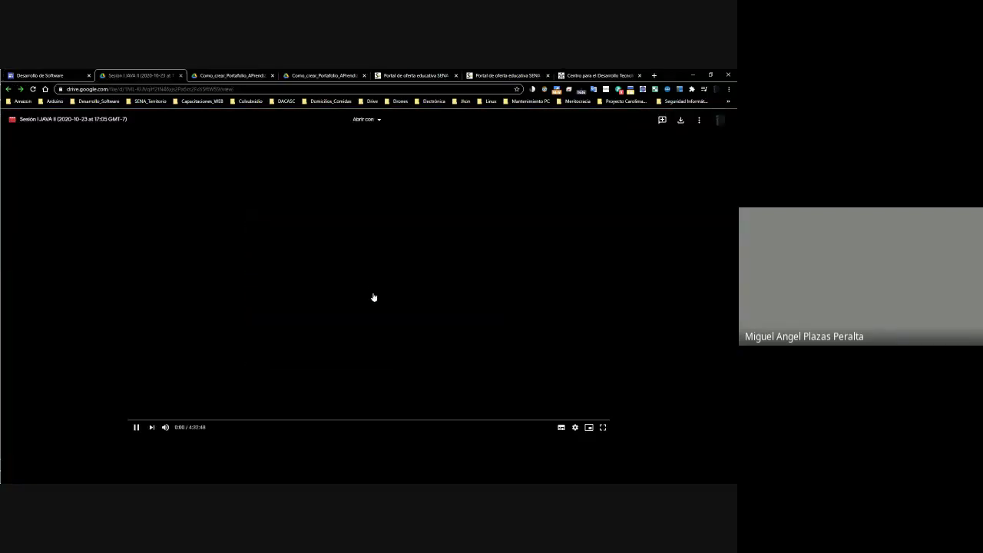
left_click(145, 420)
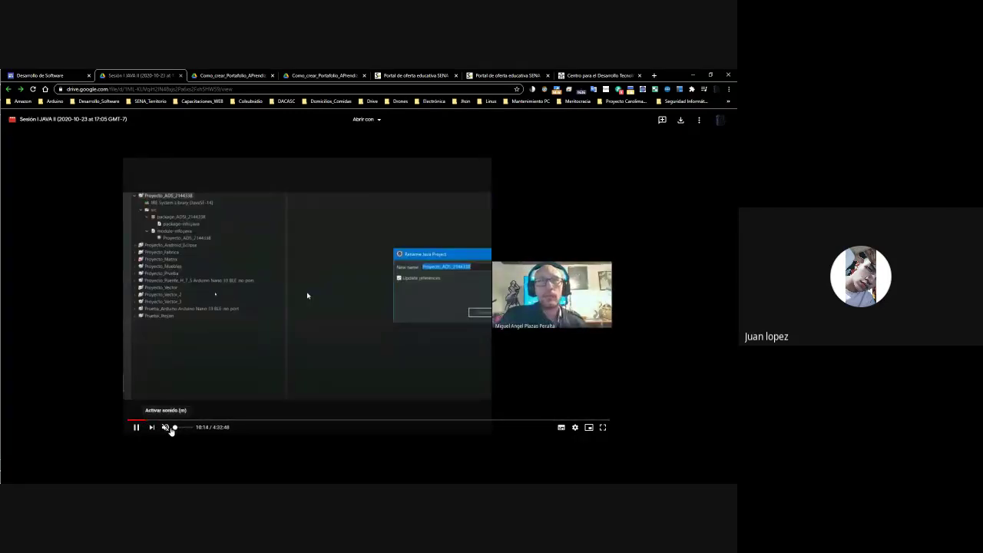
left_click(159, 420)
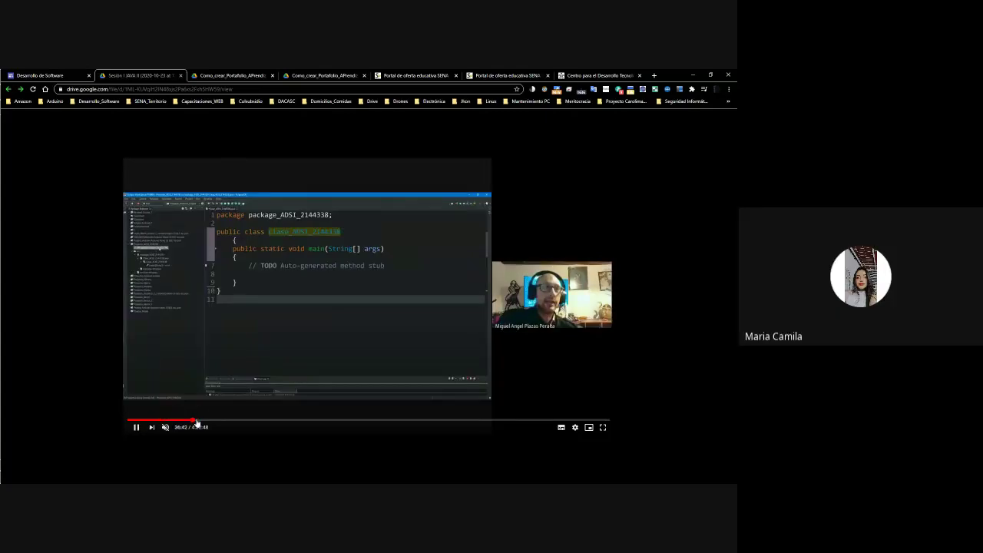
left_click(198, 420)
left_click(217, 420)
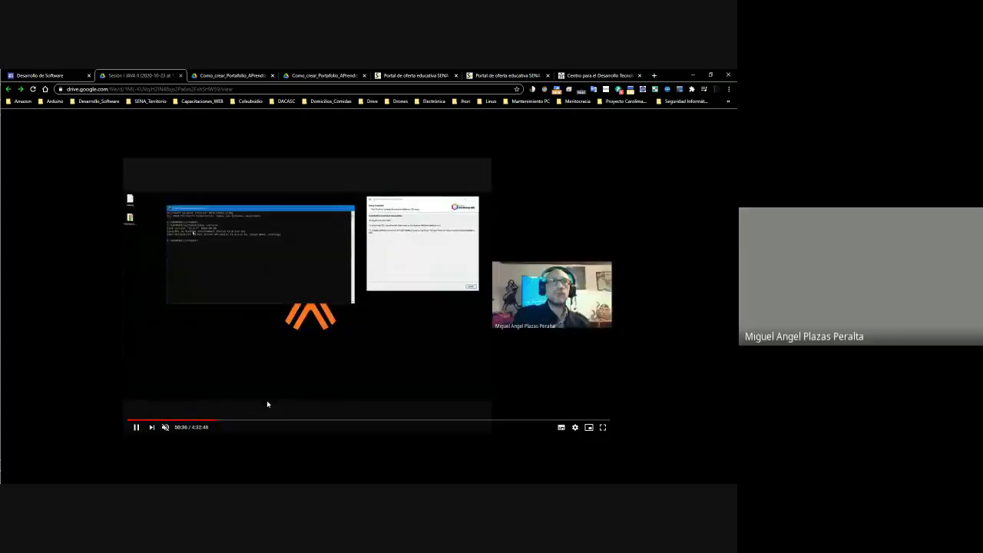
left_click(249, 262)
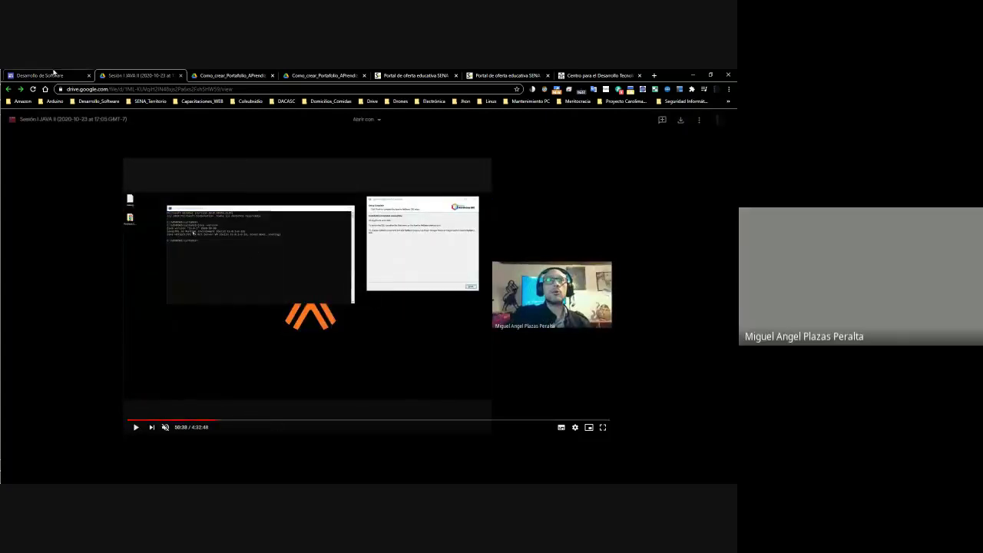
- Reopen the Sesión I recording in several more tabs, returning each time to the Desarrollo de Software site
left_click(46, 75)
left_click(251, 274)
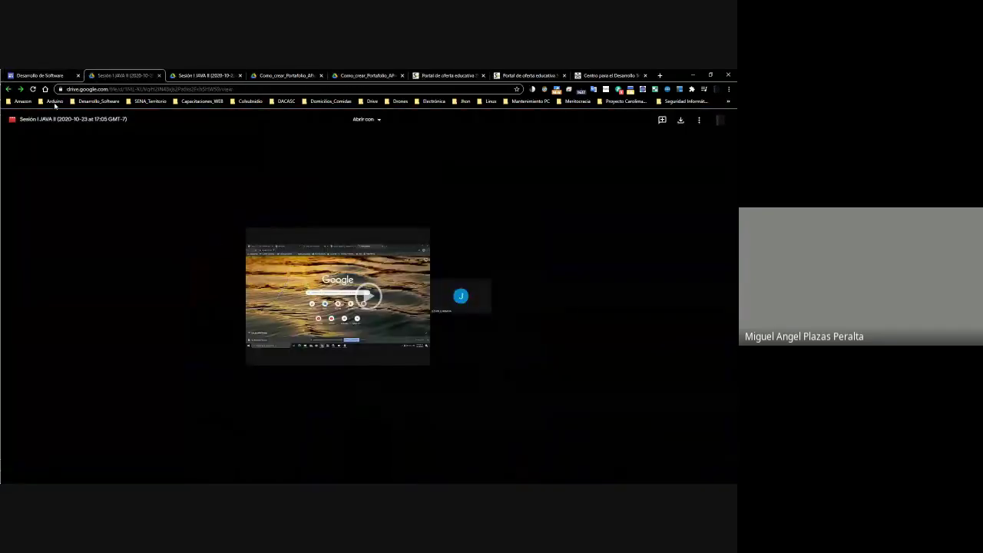
key("ctrl+shift+Tab")
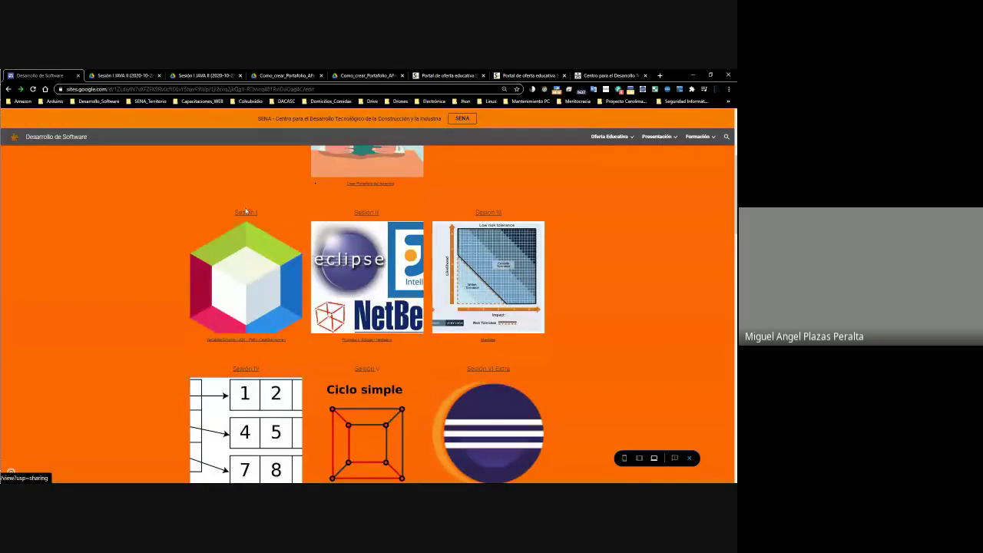
left_click(247, 215)
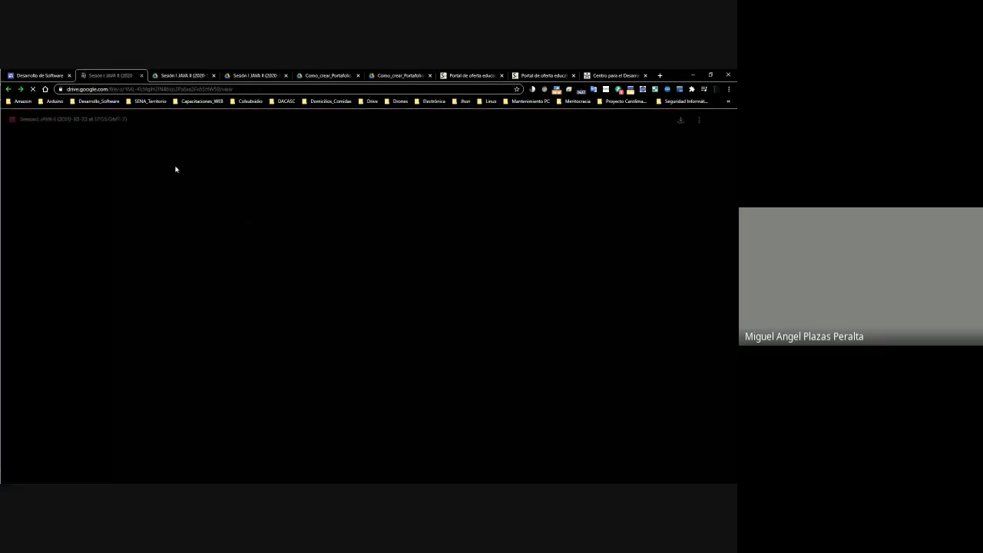
left_click(42, 74)
left_click(267, 340)
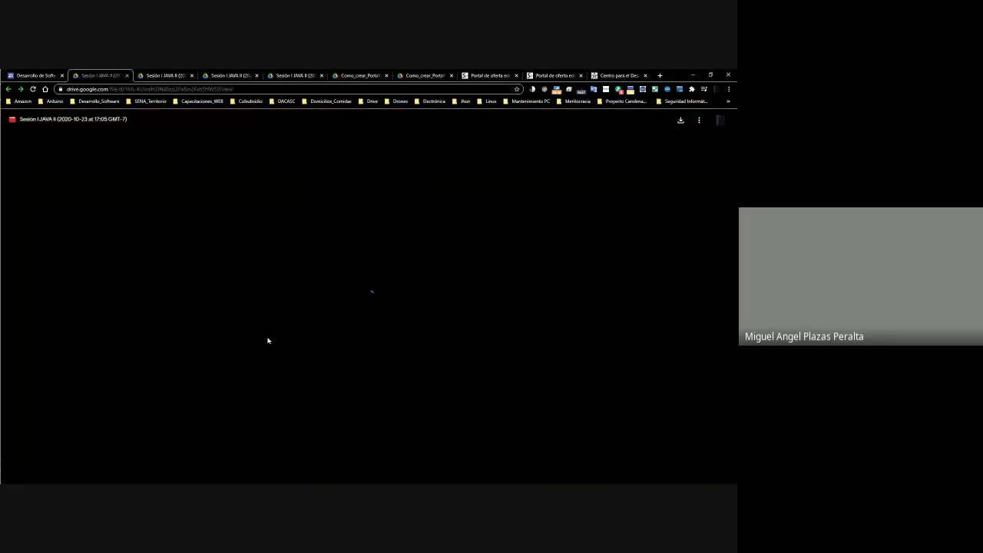
left_click(39, 74)
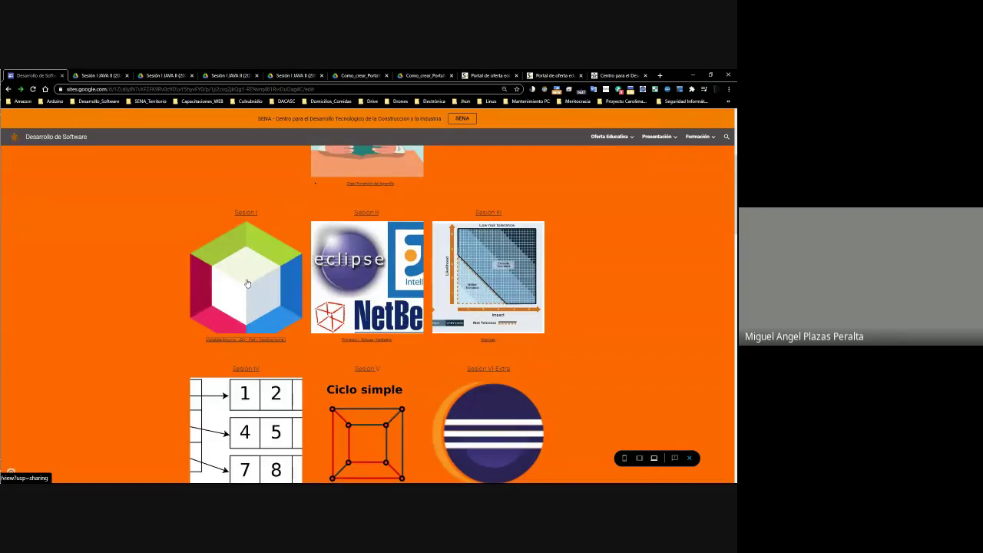
left_click(2, 198)
scroll(246, 272, "up", 4)
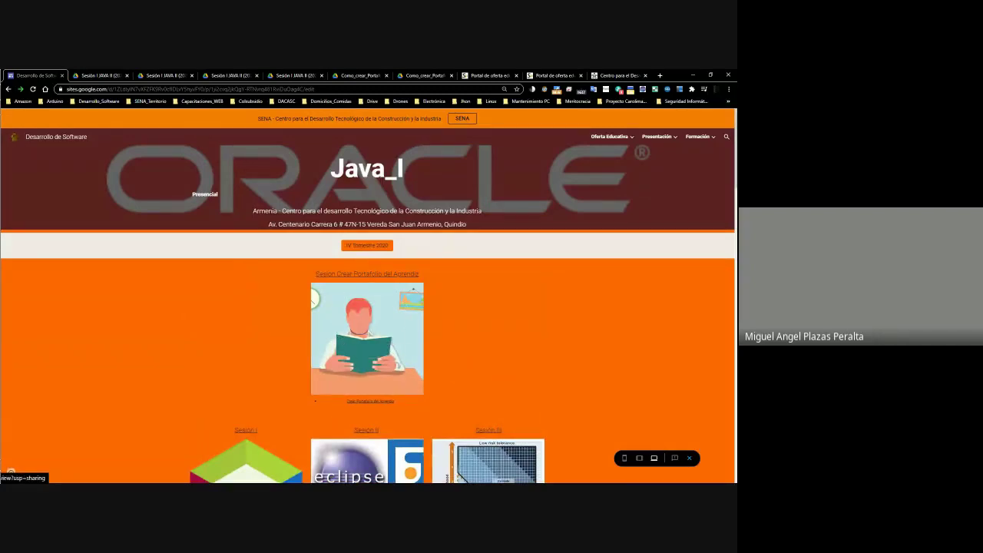
- Open the portfolio folder from the site image and preview the Portafolio_Aprendiz_Computador video
left_click(378, 324)
left_click(353, 330)
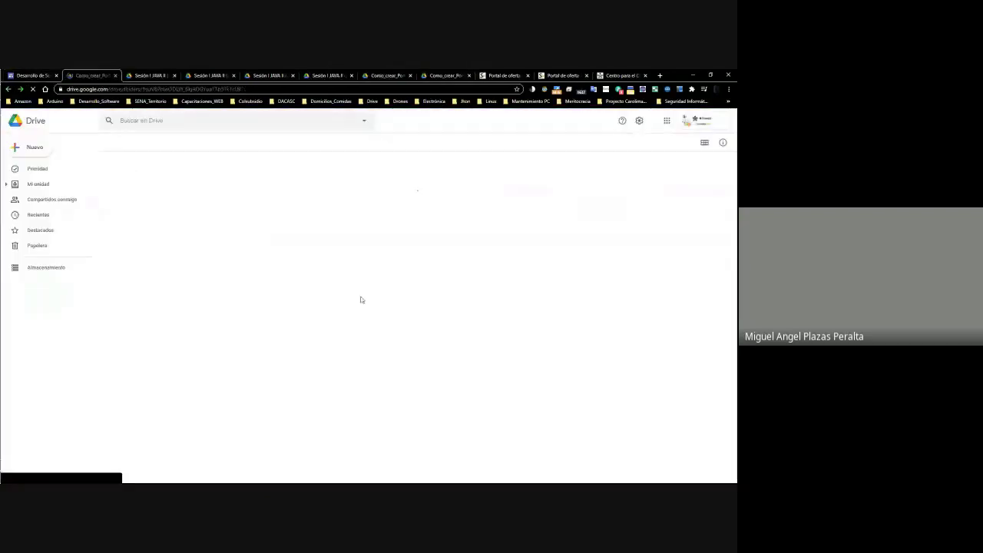
left_click(166, 180)
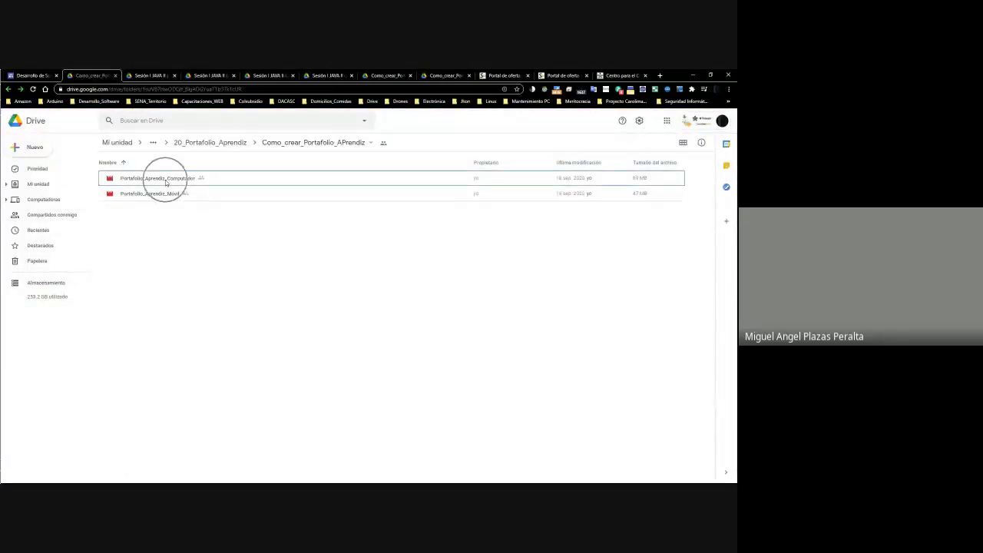
left_click(185, 175)
double_click(184, 177)
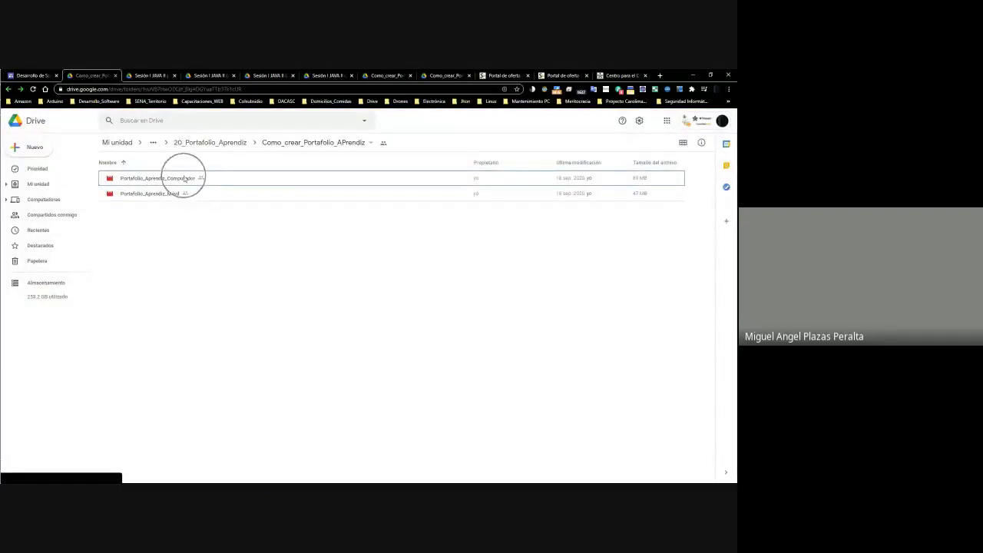
left_click(174, 196)
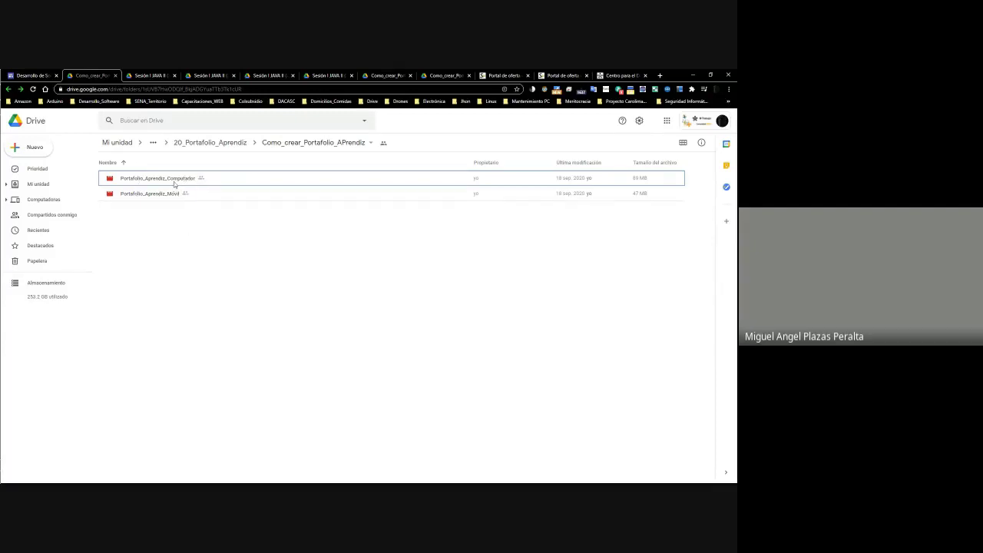
left_click(173, 183)
left_click(175, 182)
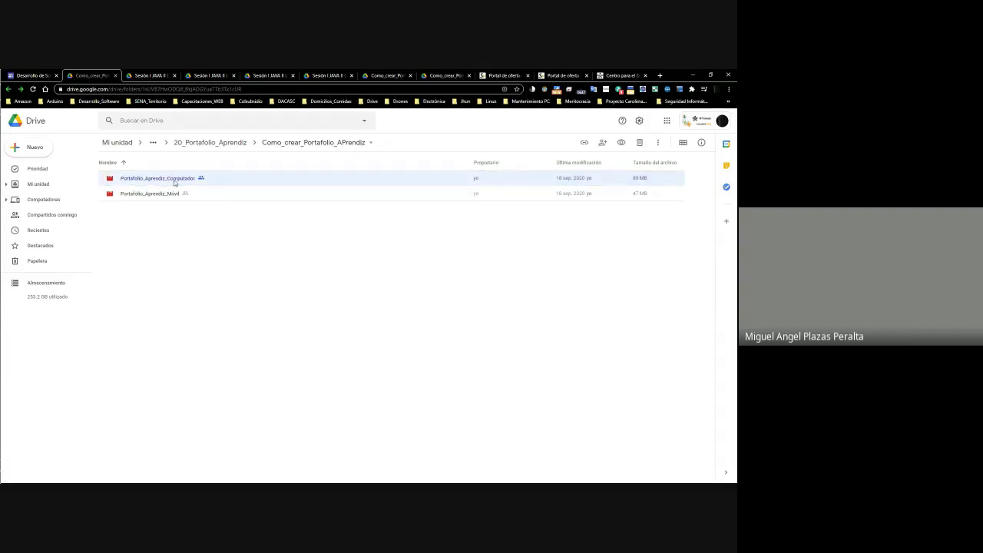
double_click(174, 182)
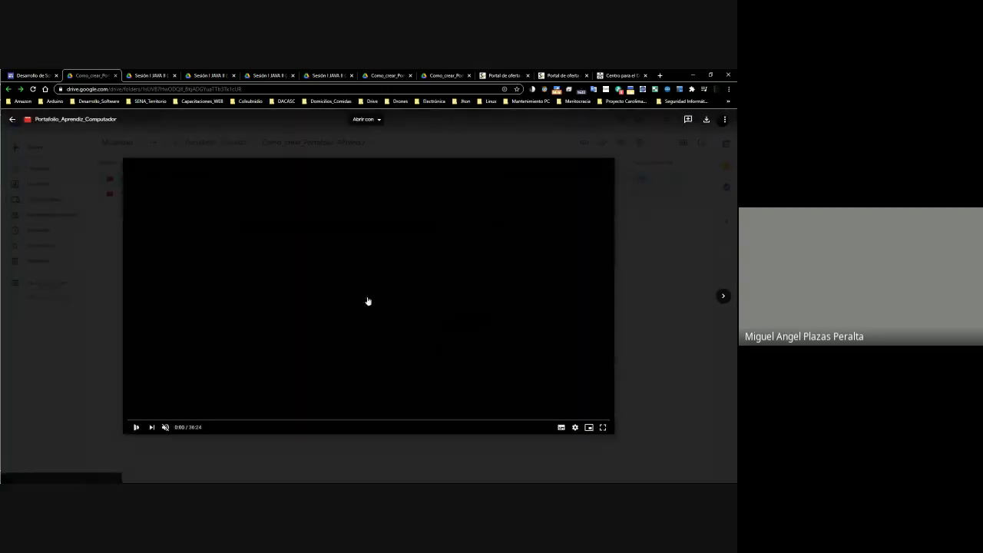
- Skim the video from 2:10 to 22:22, close the preview, and switch to the last browser tab
left_click(155, 420)
left_click_drag(175, 421, 278, 419)
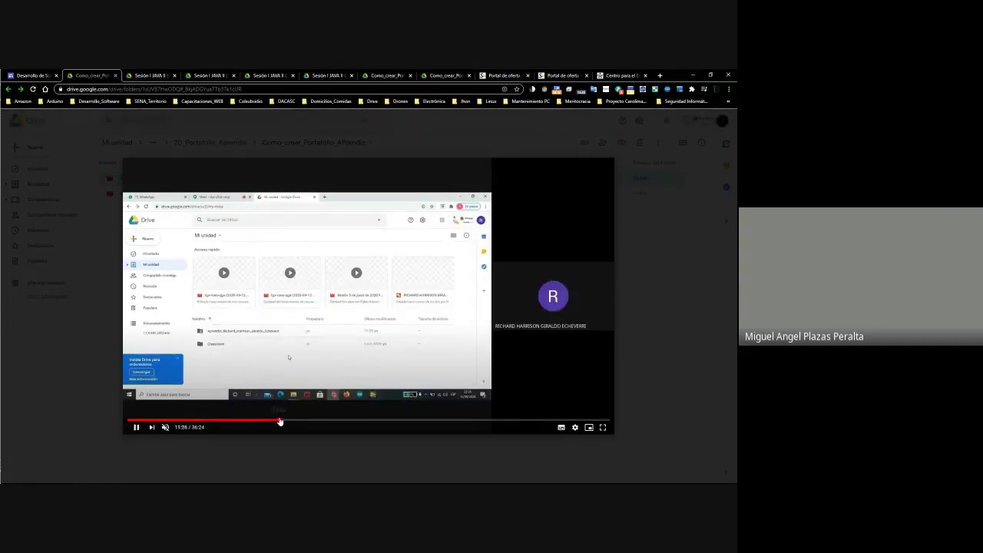
left_click(367, 420)
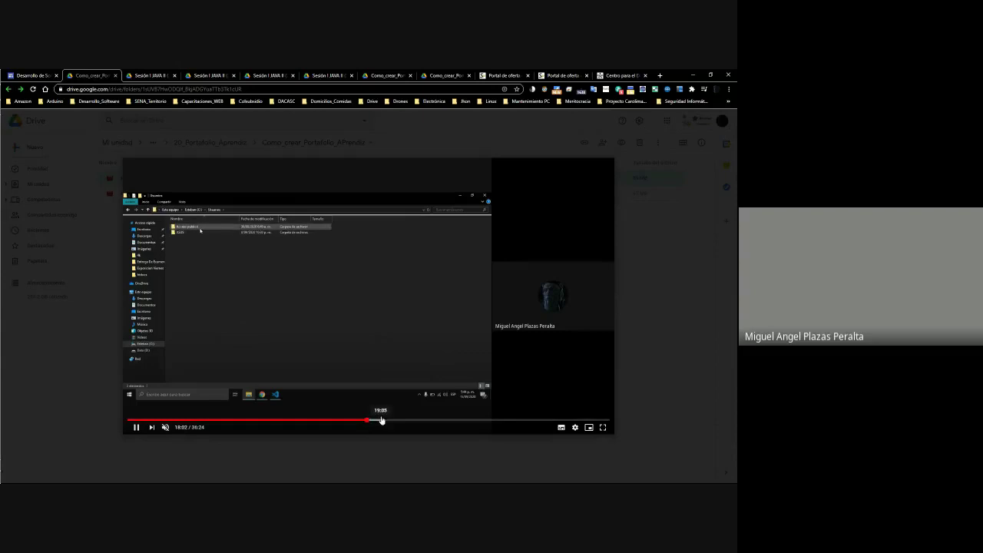
left_click(423, 420)
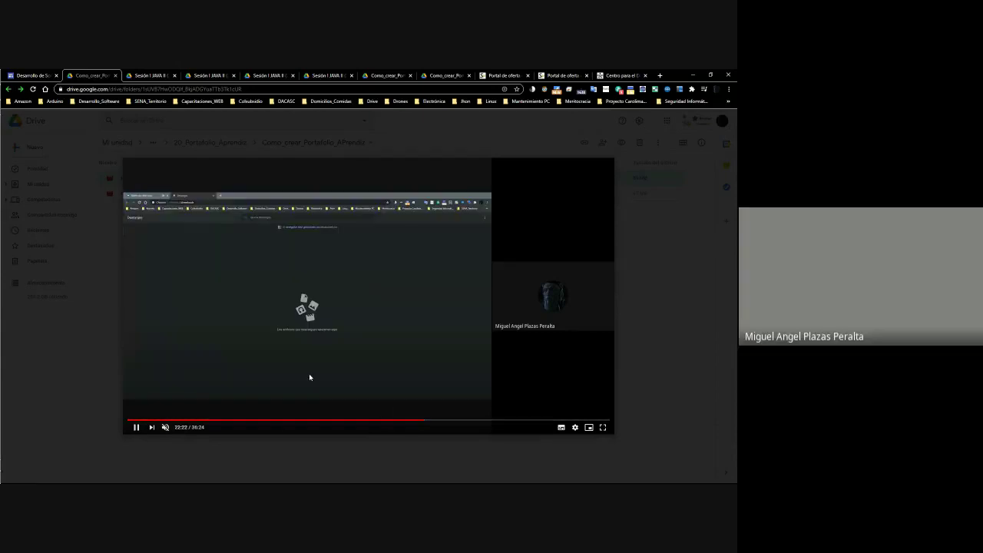
left_click(309, 377)
key("Escape")
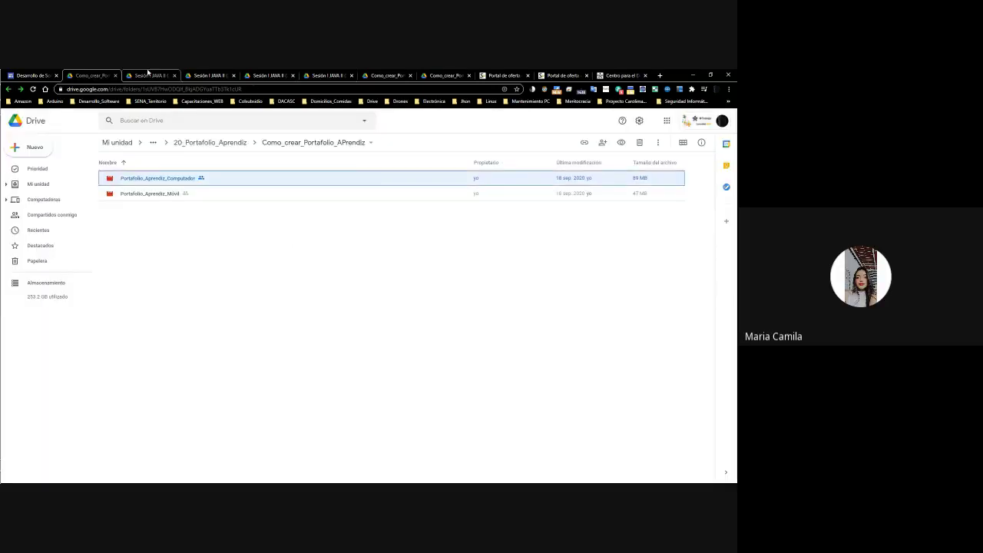
left_click(612, 75)
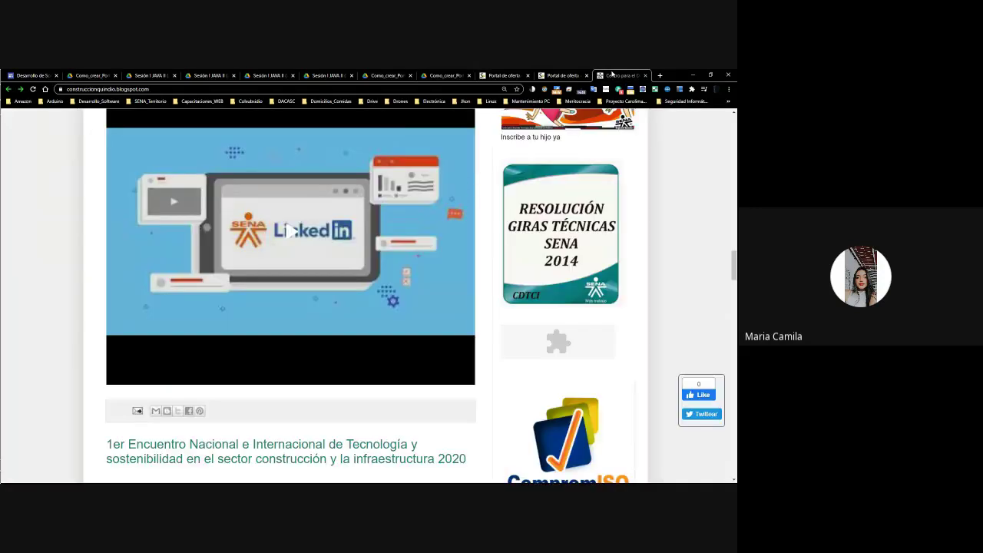
- Close two extra browser tabs to get back to the Desarrollo de Software site
key("ctrl+w")
key("ctrl+w")
key("ctrl+w")
key("ctrl+w")
key("ctrl+w")
key("ctrl+w")
key("ctrl+w")
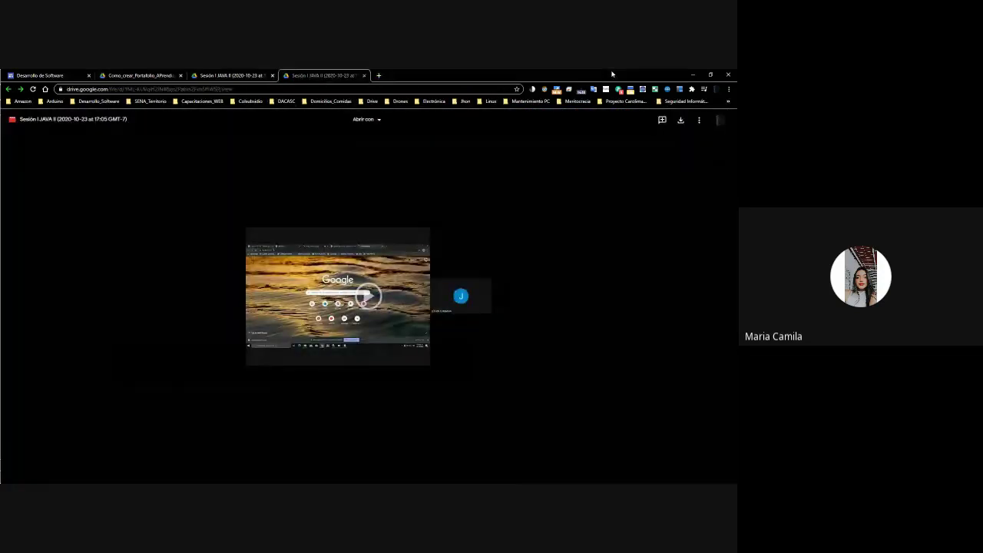
key("ctrl+w")
key("ctrl+w")
key("ctrl+w")
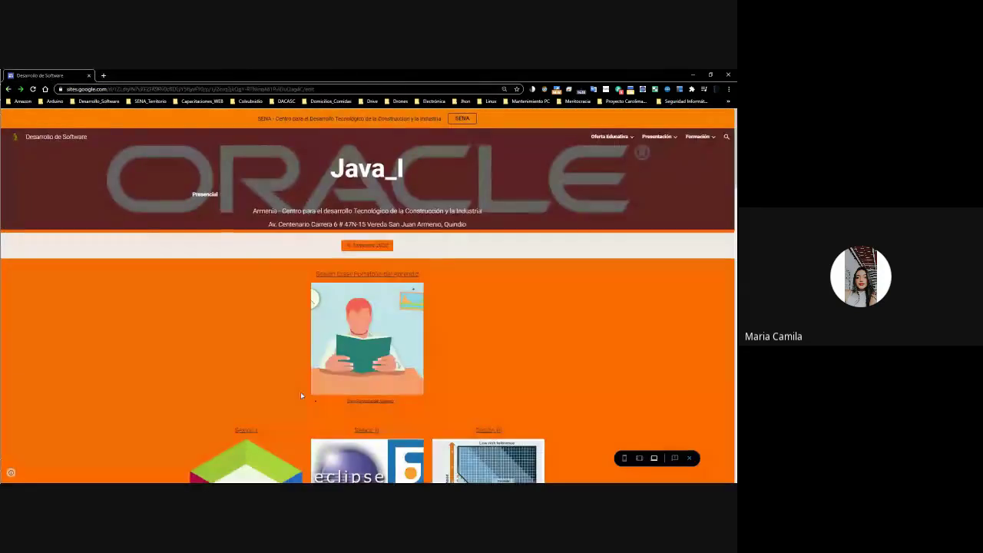
scroll(301, 396, "down", 3)
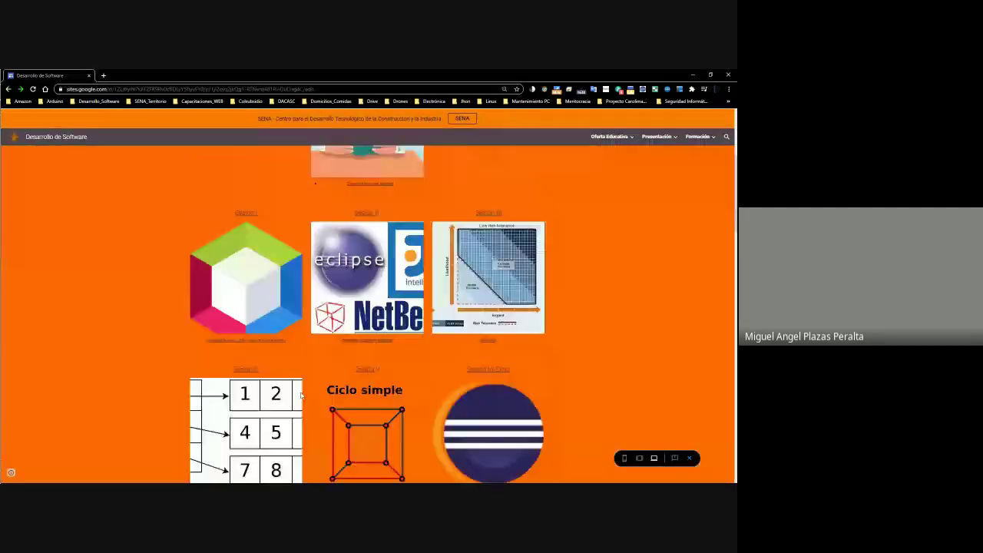
- Check the Sesión I links by opening them, then close the duplicate recording tabs
left_click(248, 219)
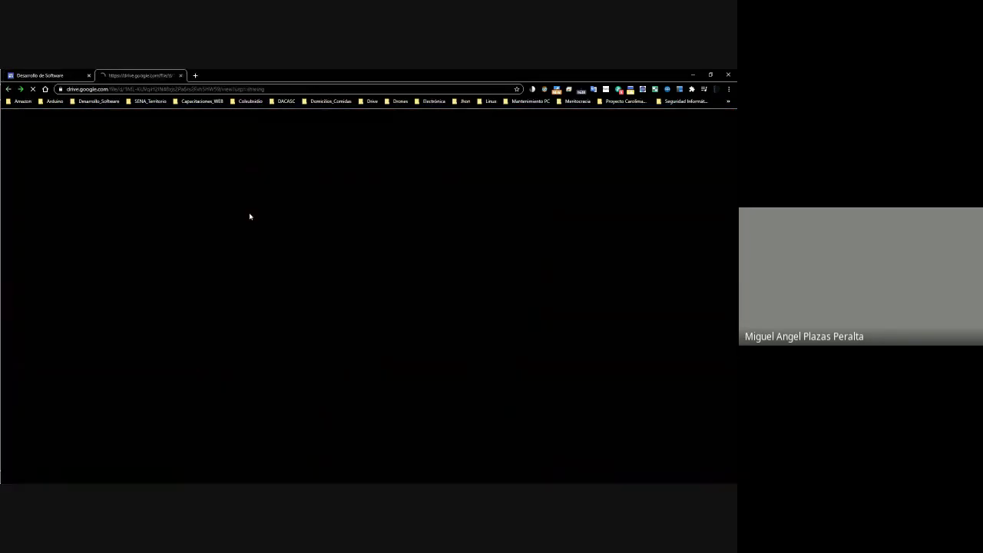
left_click(57, 75)
left_click(239, 274)
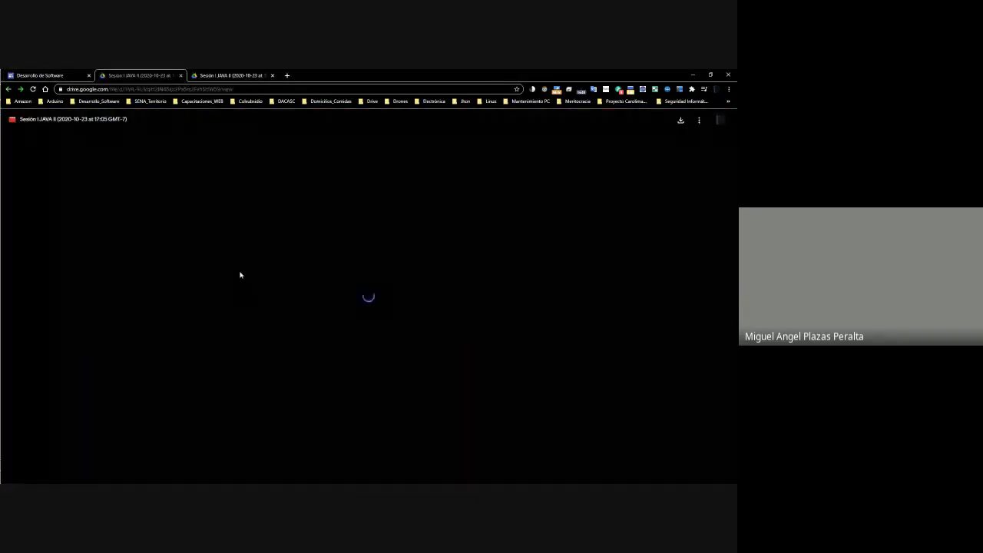
left_click(54, 74)
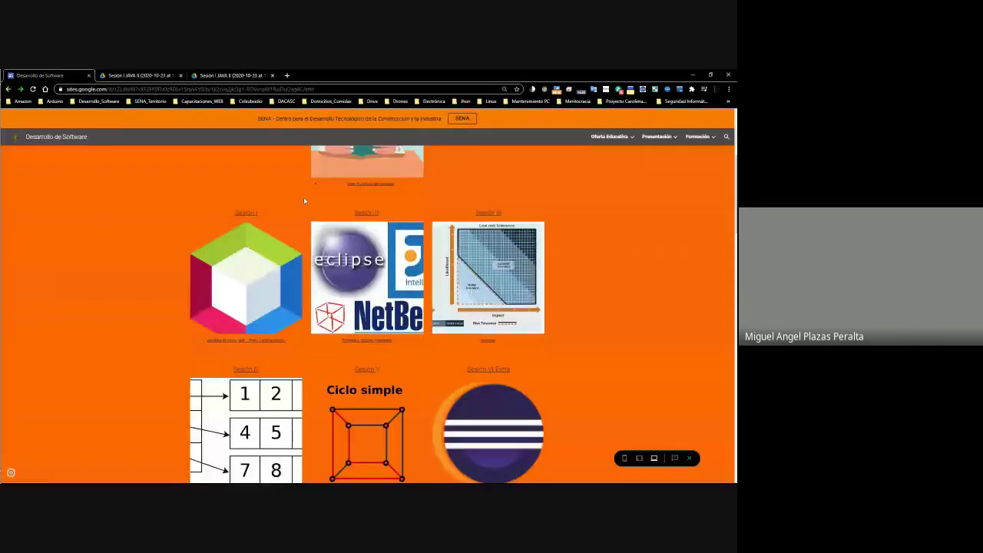
left_click(258, 340)
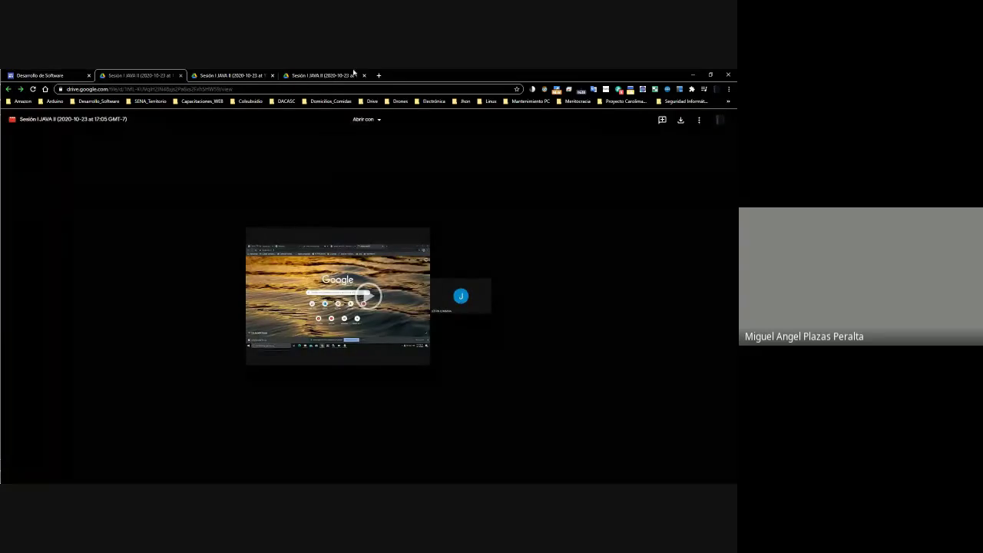
left_click(330, 73)
key("ctrl+w")
key("ctrl+w")
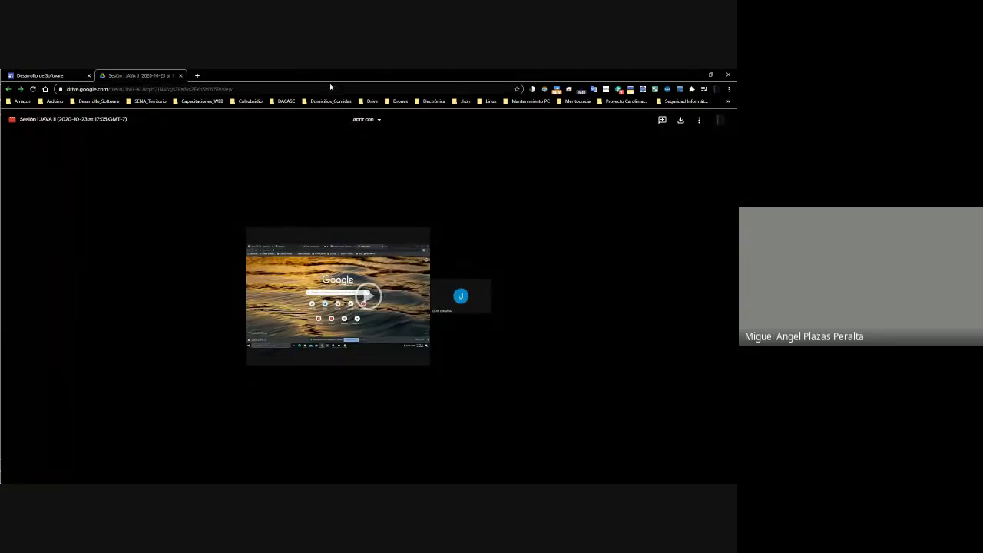
key("ctrl+w")
- Scroll through the previewed page and exit preview back to the Sites editor
scroll(302, 304, "down", 5)
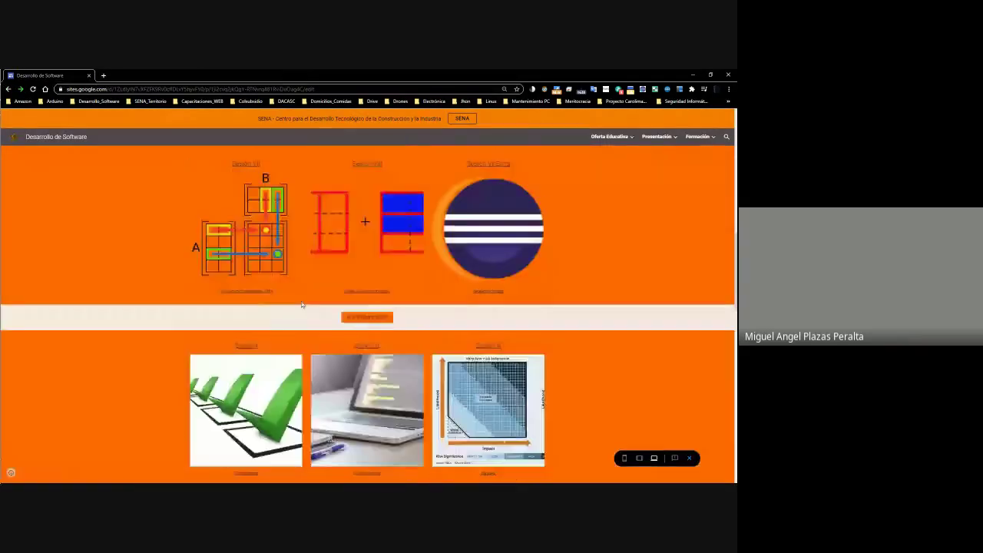
scroll(301, 305, "up", 10)
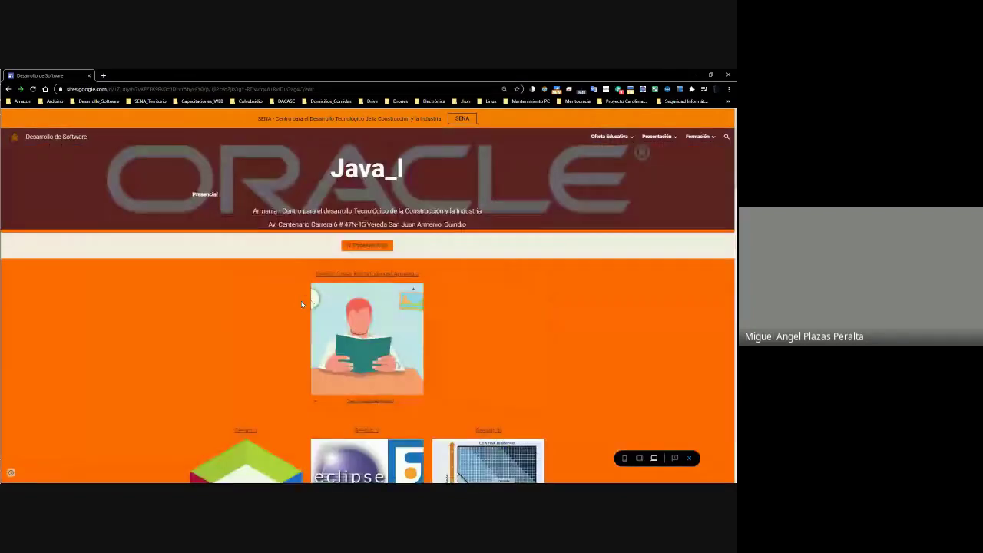
scroll(302, 305, "down", 5)
scroll(302, 307, "up", 3)
scroll(301, 315, "down", 3)
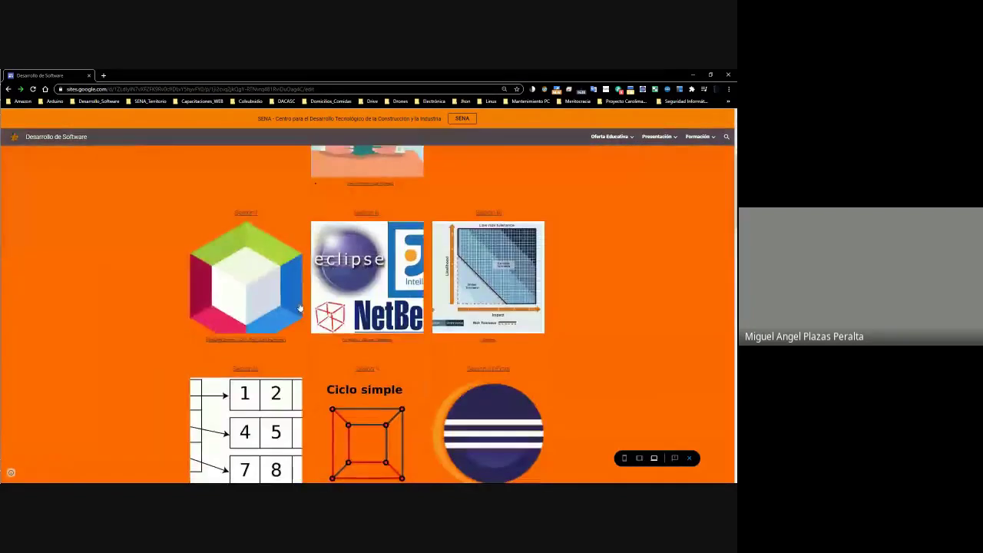
scroll(288, 273, "down", 4)
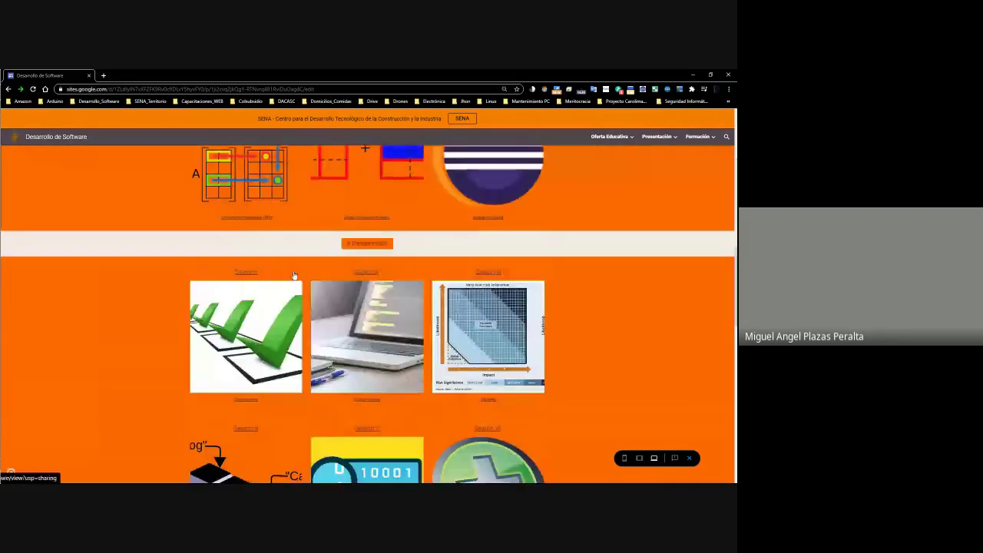
left_click(690, 458)
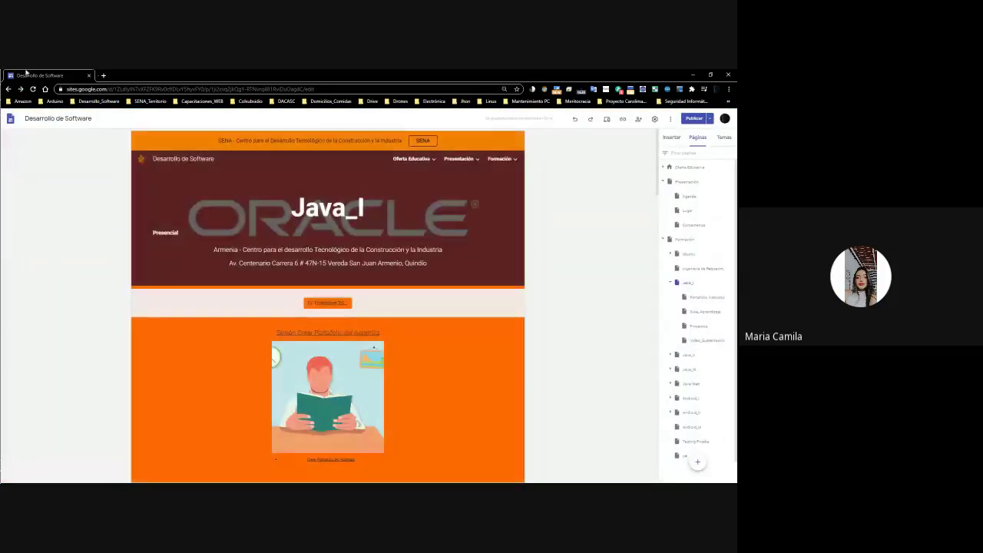
scroll(301, 316, "down", 5)
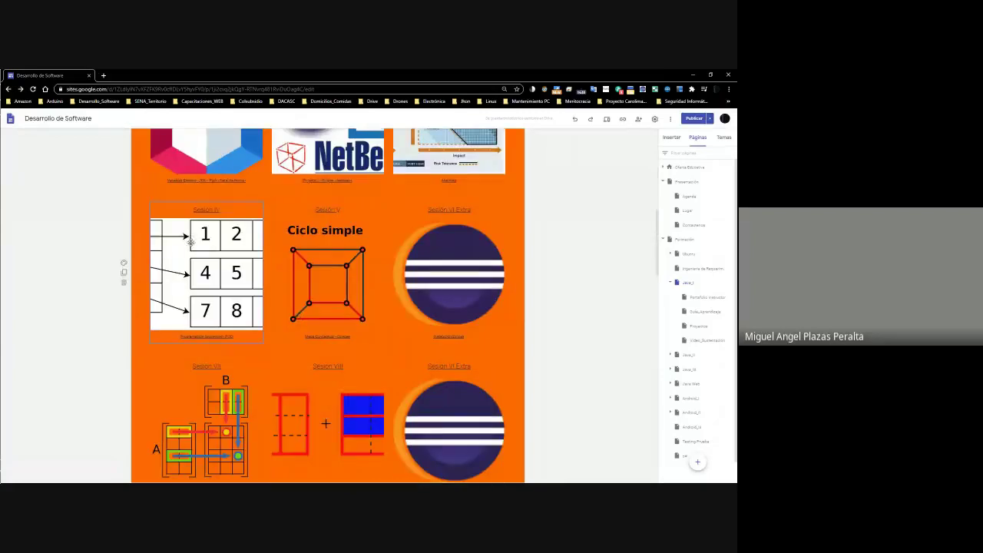
scroll(192, 242, "up", 3)
scroll(311, 273, "down", 6)
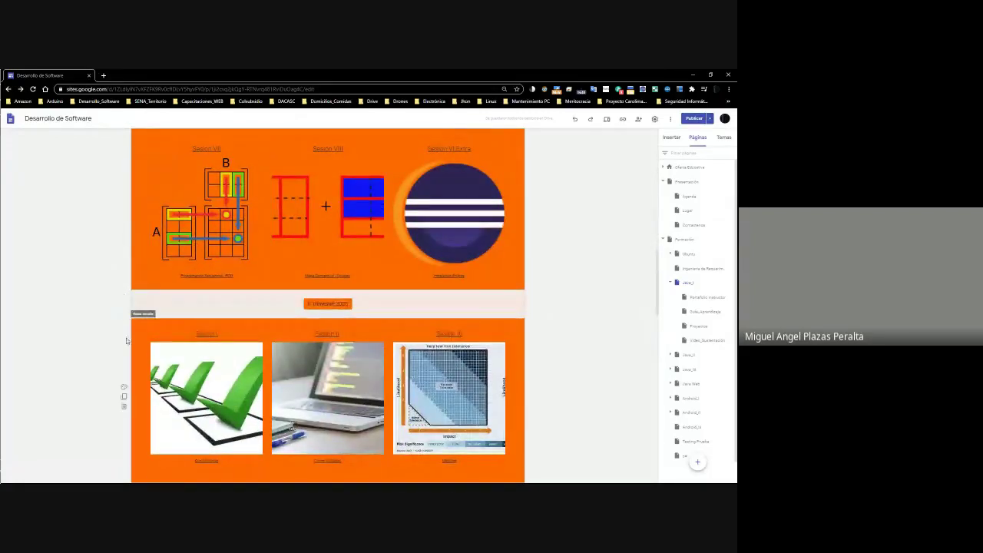
scroll(122, 411, "down", 5)
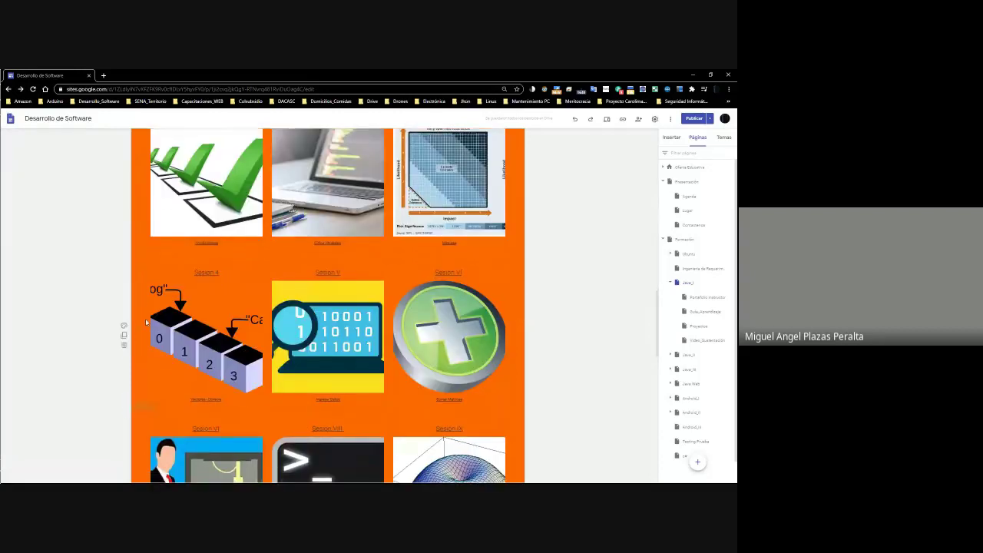
- Delete the Sesión VI, VIII and IX image section, publish the site, and return to the editor
left_click(124, 372)
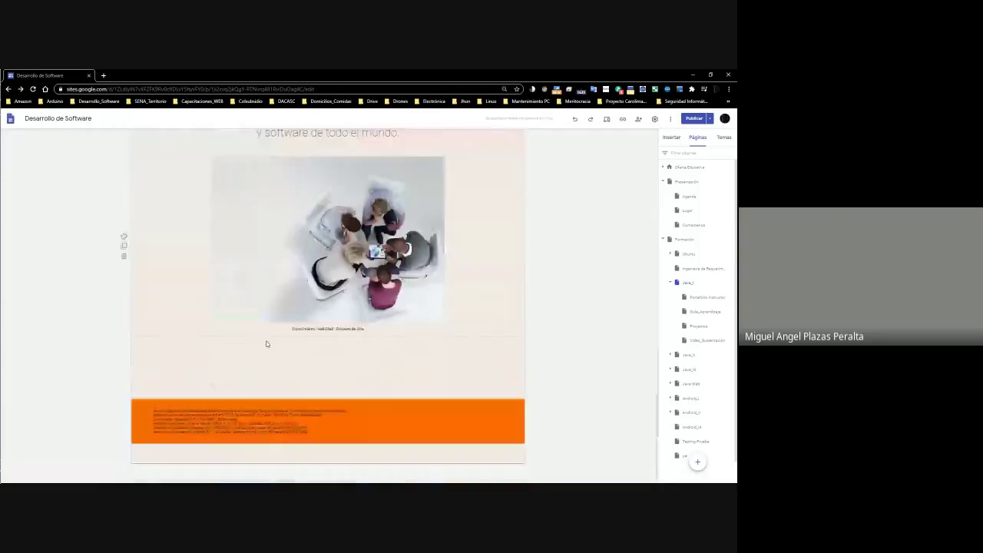
left_click(693, 118)
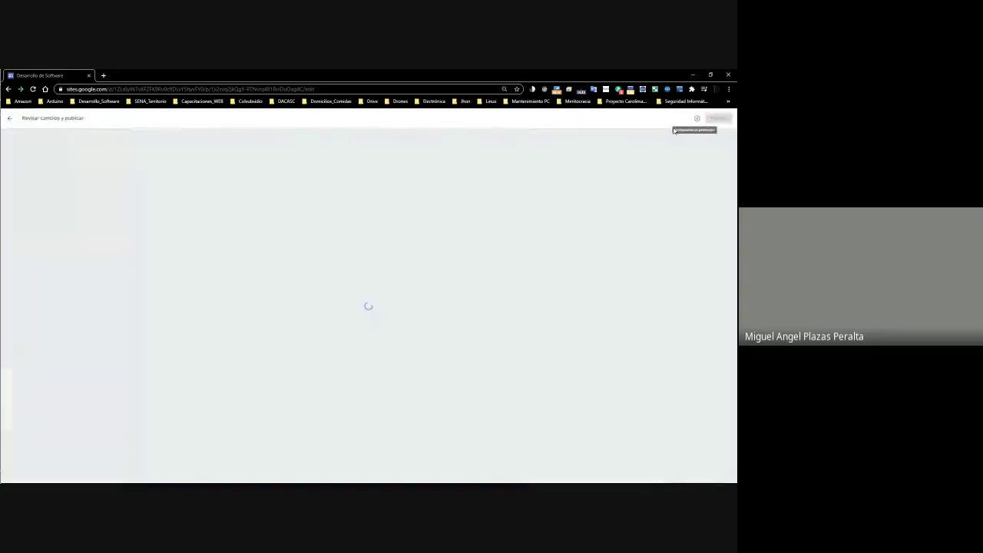
left_click(715, 118)
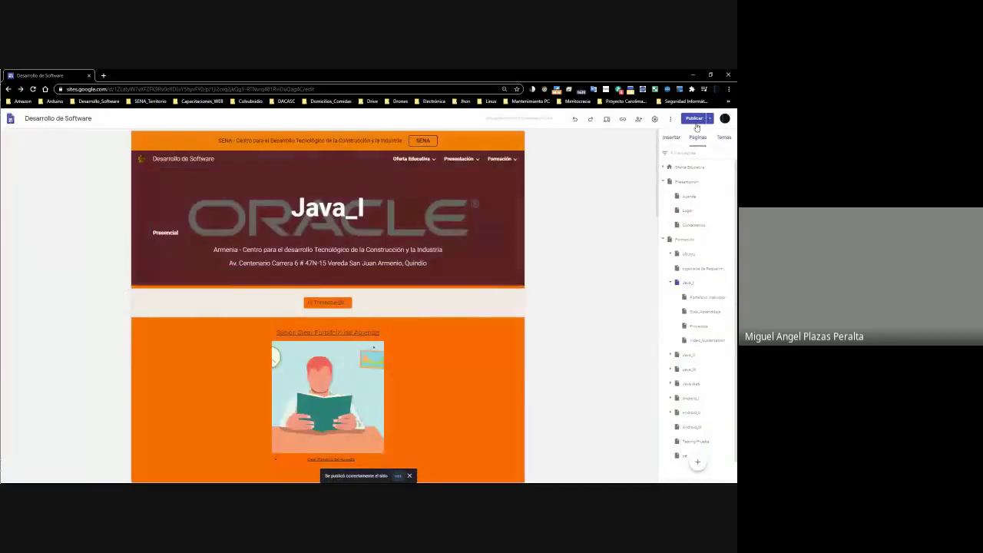
left_click(695, 121)
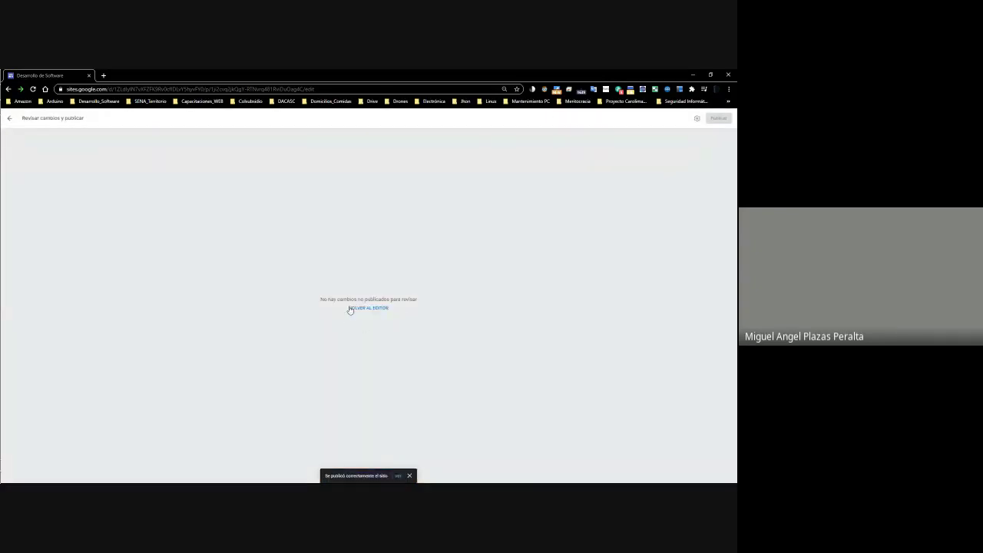
left_click(350, 308)
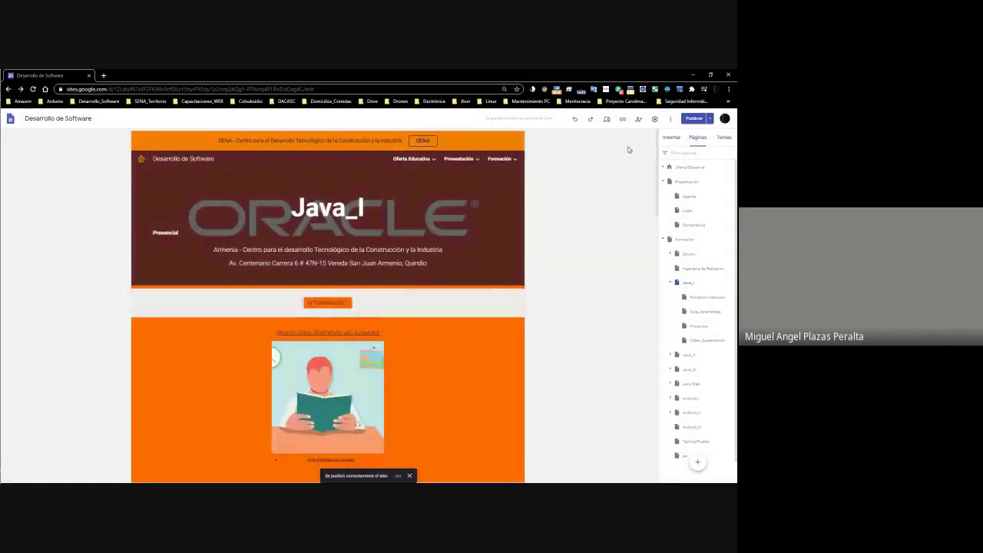
left_click(607, 119)
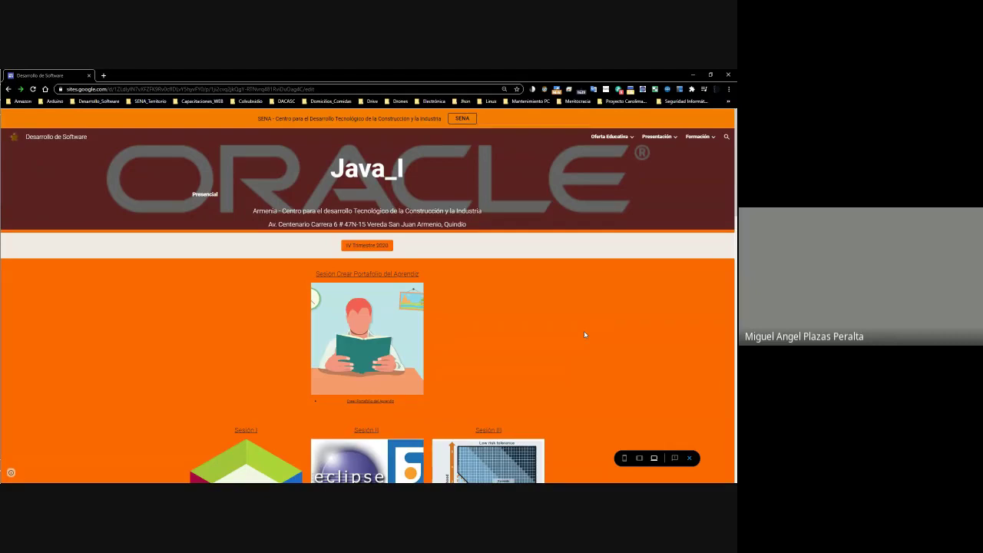
- Follow the Crear Portafolio del Aprendiz image to the Drive folder, then close that tab
left_click(397, 322)
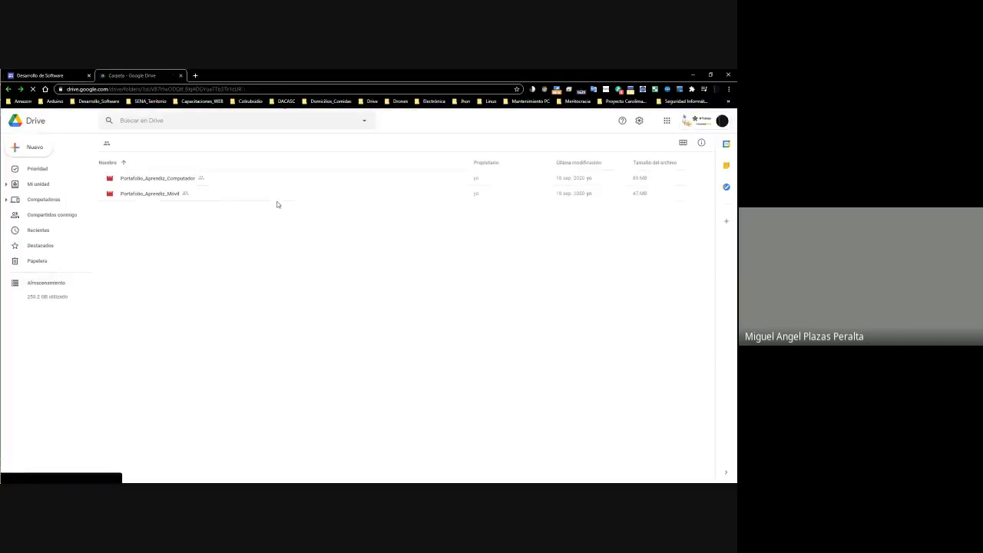
left_click(46, 75)
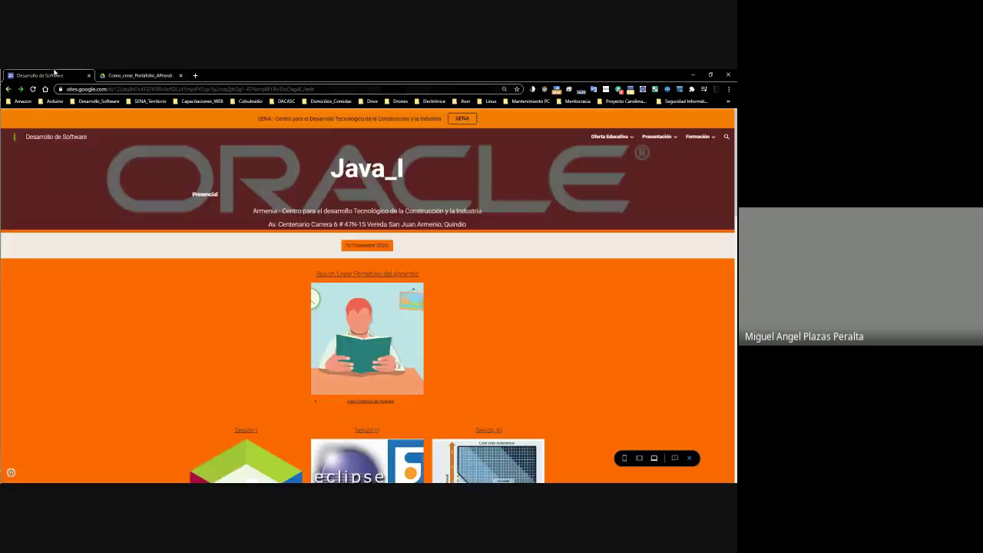
left_click(181, 76)
scroll(461, 325, "down", 1)
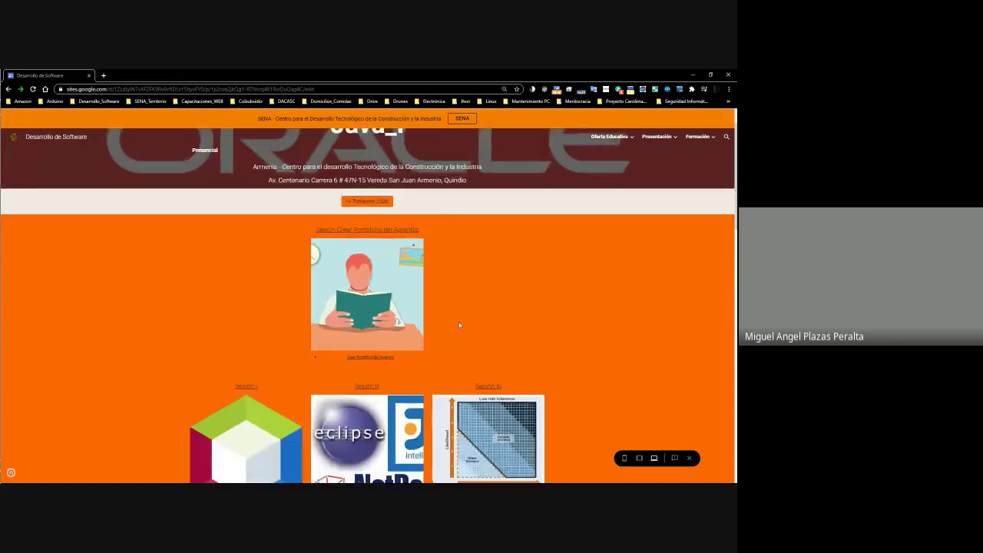
scroll(459, 325, "up", 1)
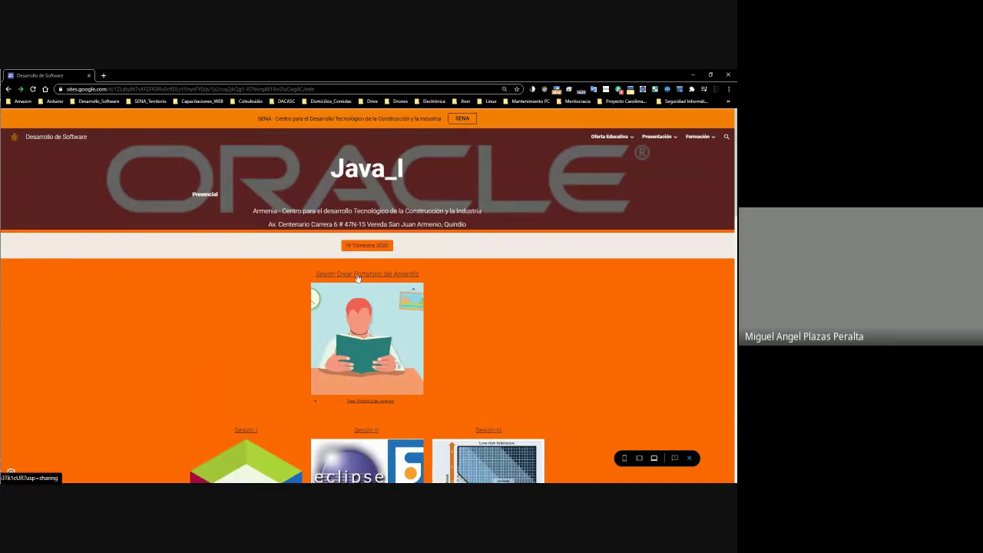
- In a new tab, search 'terr' and open the TERRITORIUM SENA website
left_click(103, 75)
type("terr")
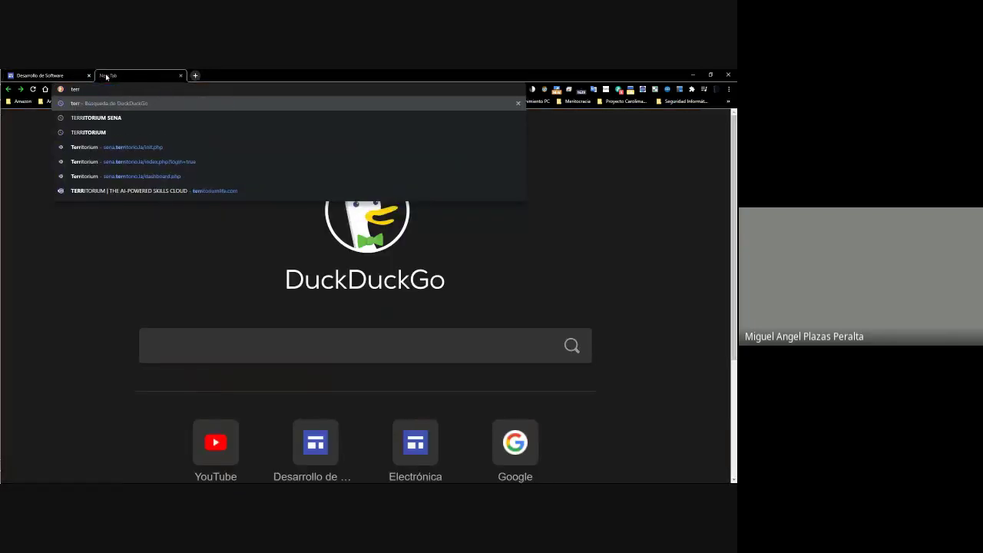
key("Down")
key("Return")
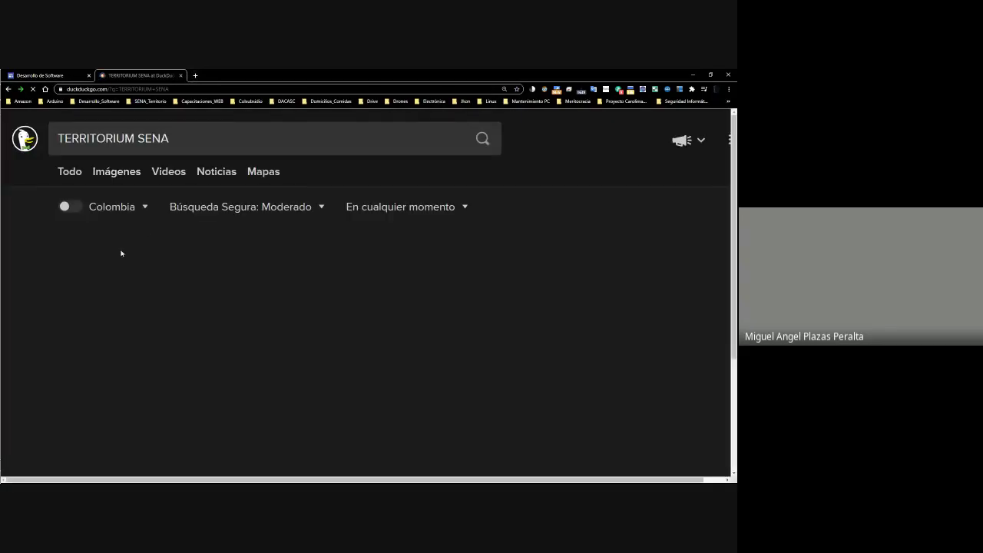
left_click(116, 247)
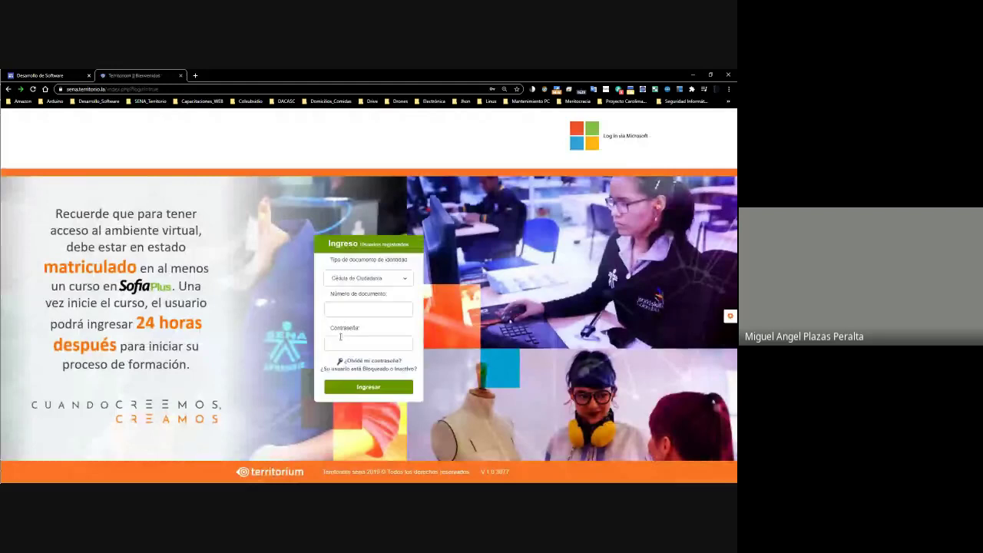
- Sign in to Territorium and scroll through the GRUPOS cards on the home page
left_click(369, 386)
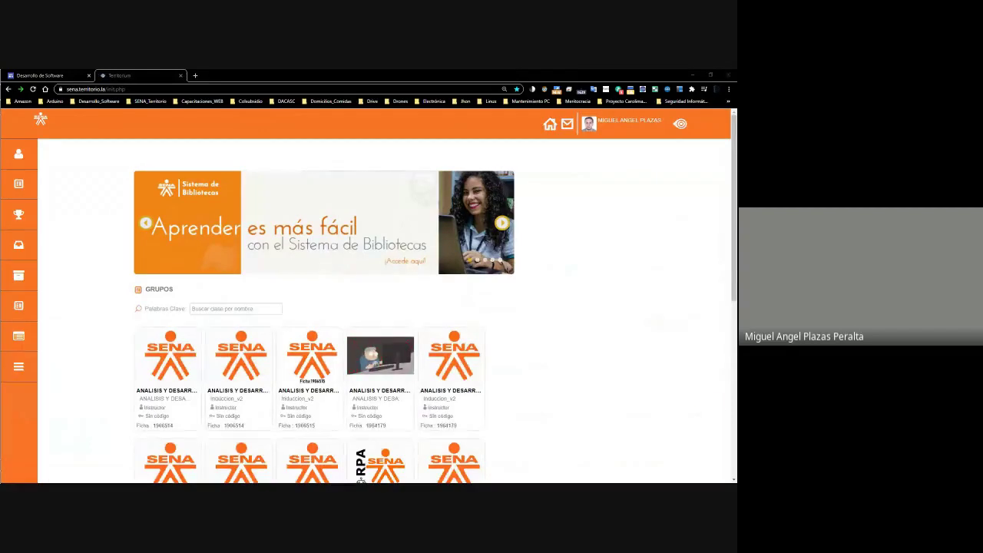
left_click(299, 311)
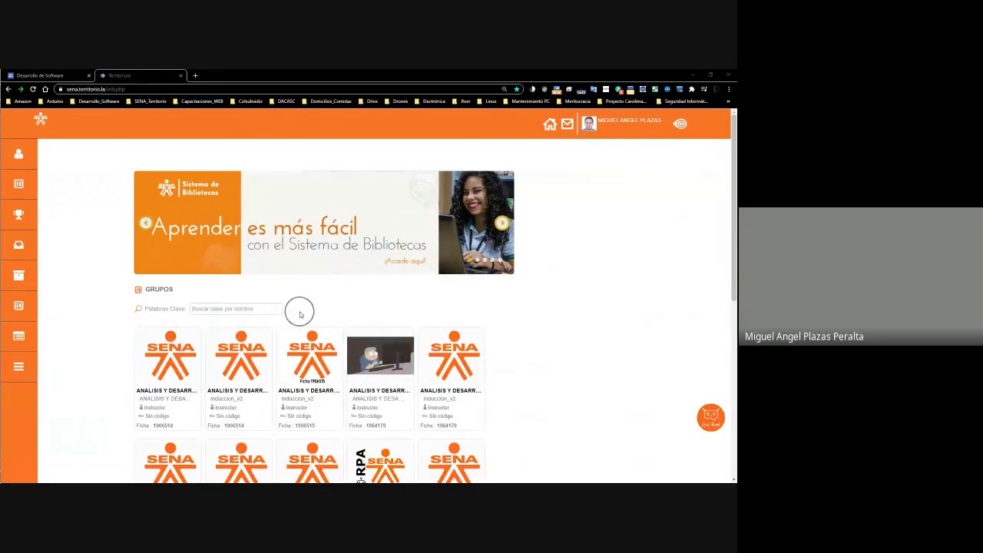
scroll(299, 312, "down", 3)
scroll(300, 312, "up", 3)
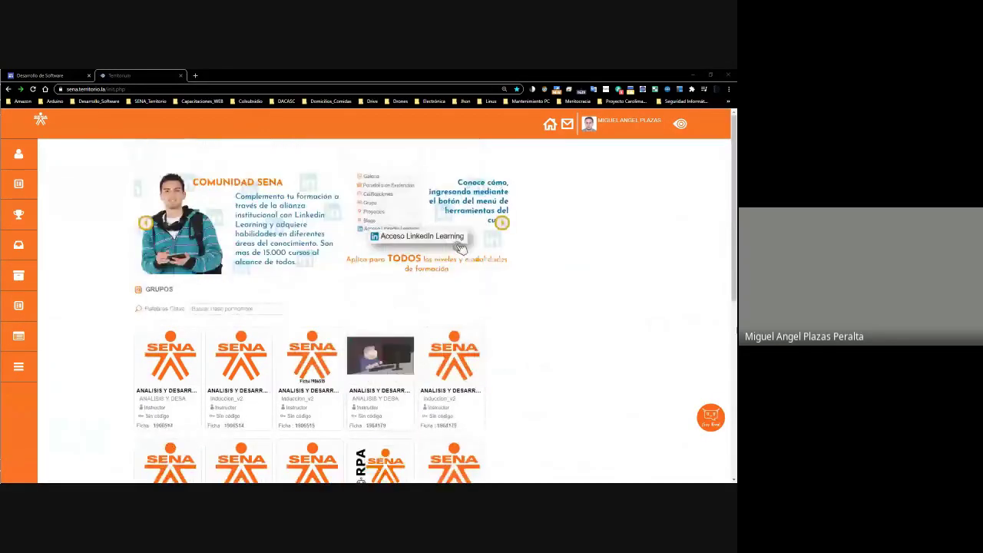
scroll(300, 312, "down", 2)
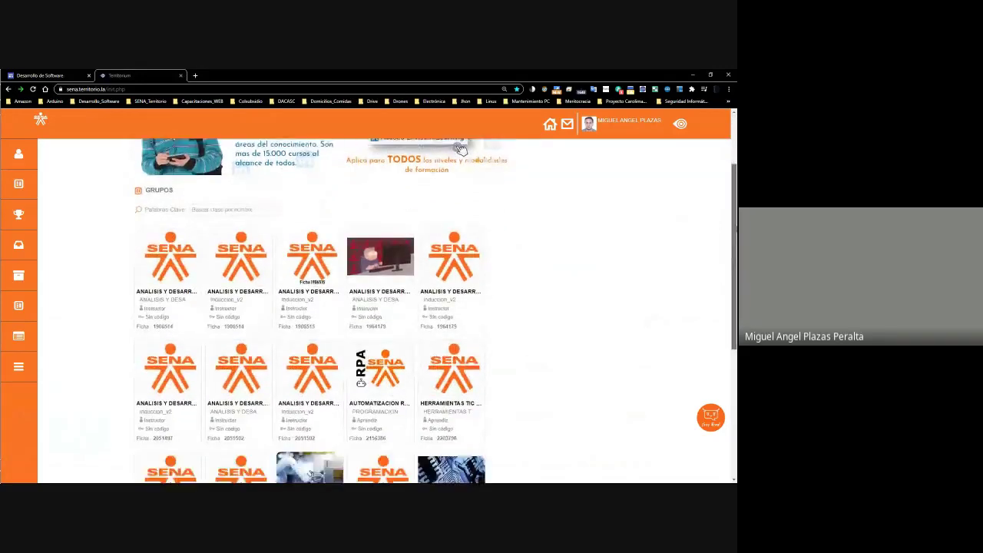
scroll(299, 312, "down", 2)
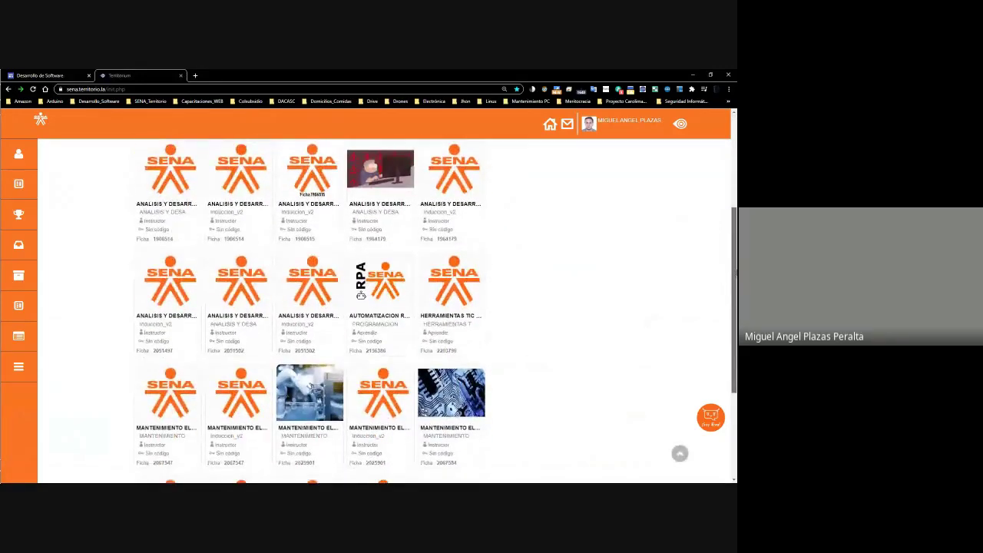
scroll(310, 311, "down", 2)
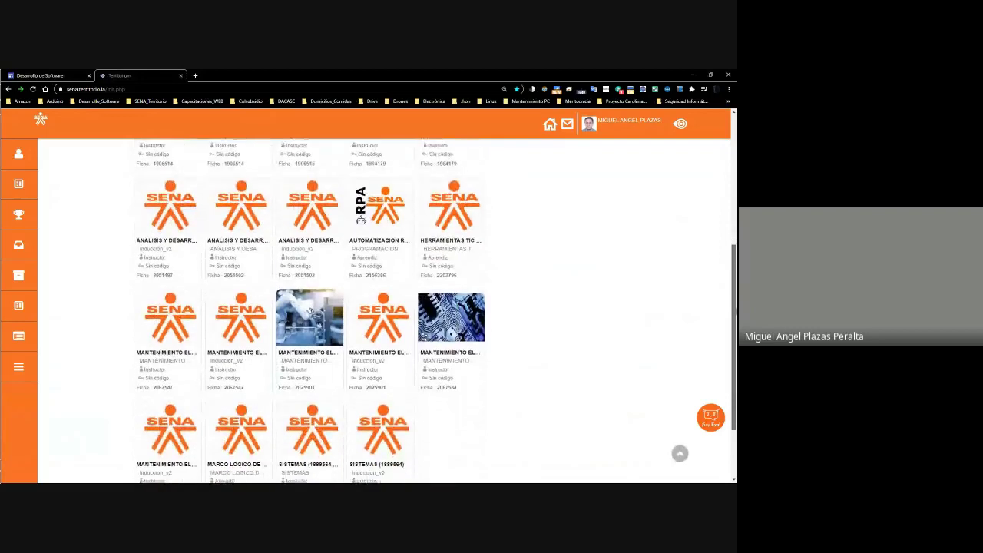
scroll(310, 312, "down", 2)
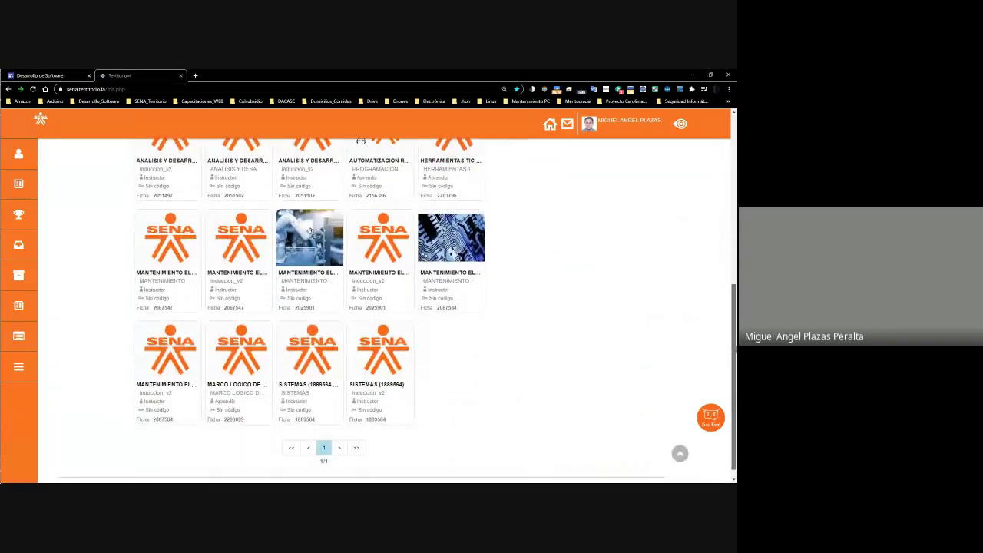
scroll(327, 405, "up", 3)
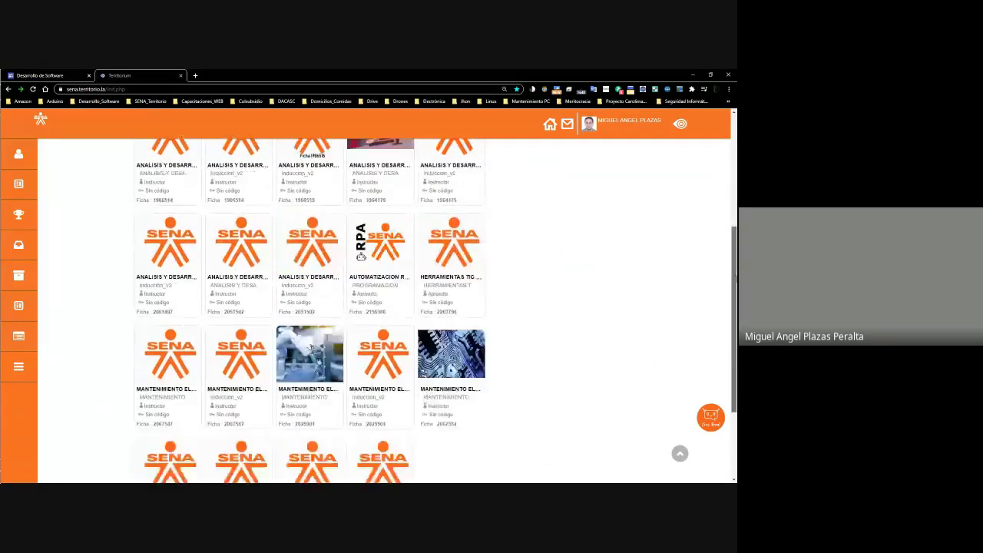
scroll(327, 404, "down", 4)
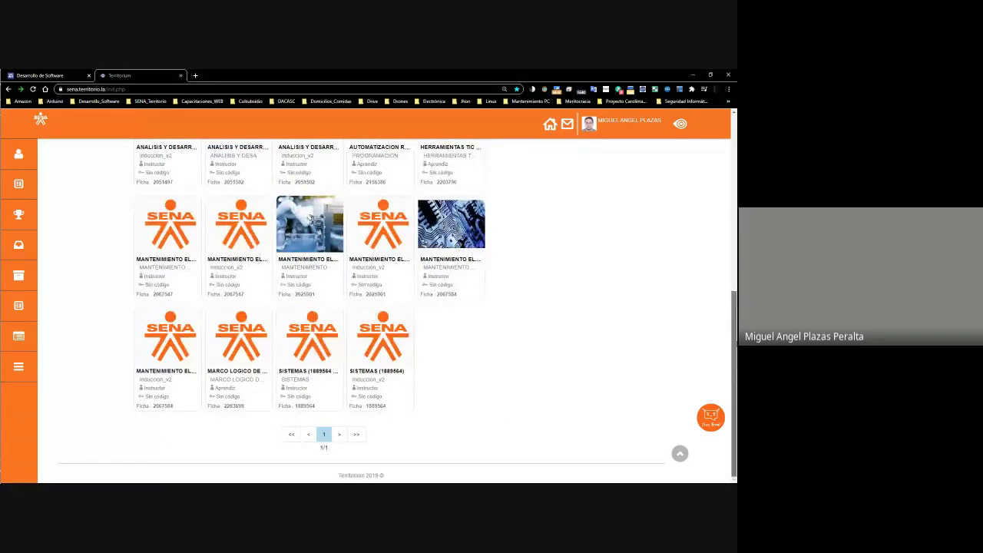
key("F5")
scroll(368, 253, "down", 2)
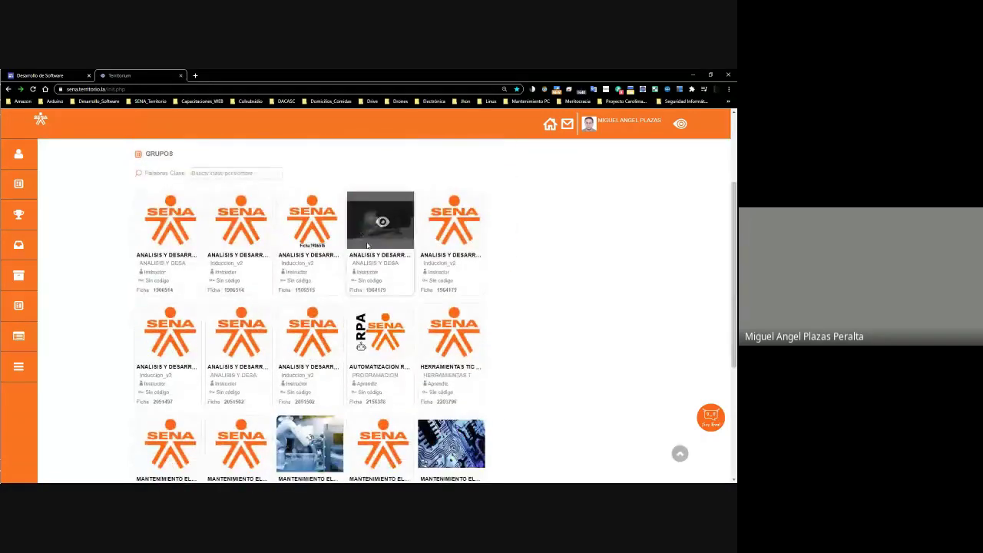
- Open the course group with Ficha 1964179 and scroll through its posts
left_click(374, 256)
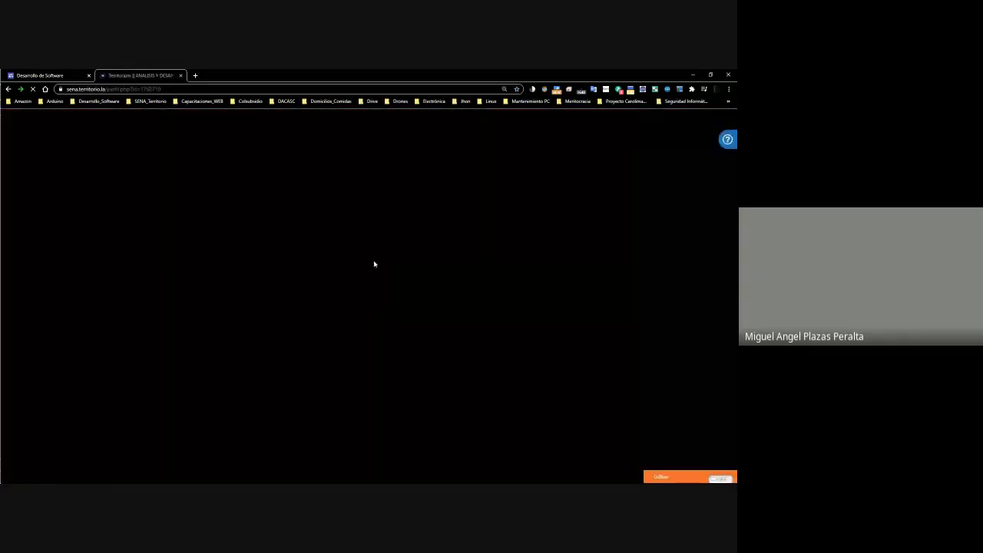
scroll(374, 264, "down", 15)
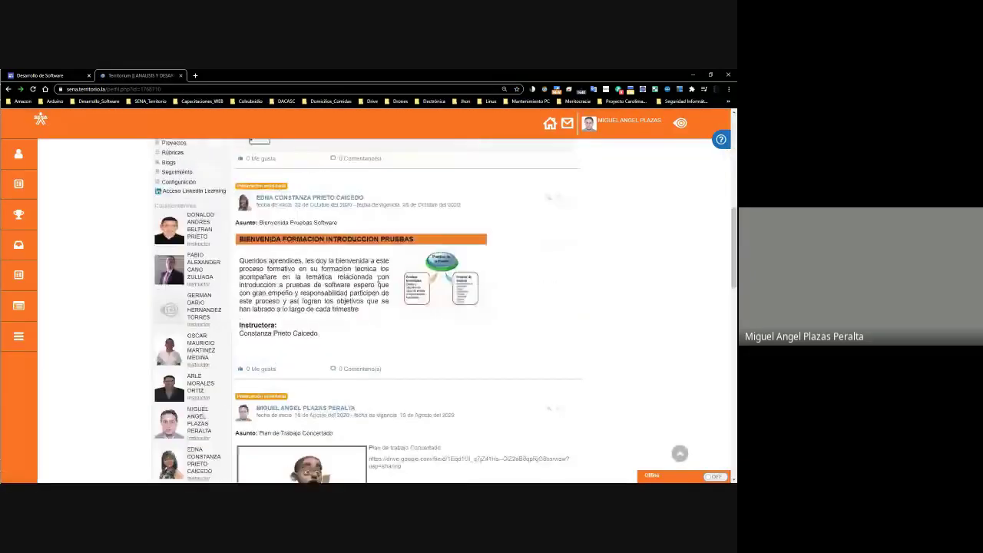
scroll(377, 279, "down", 10)
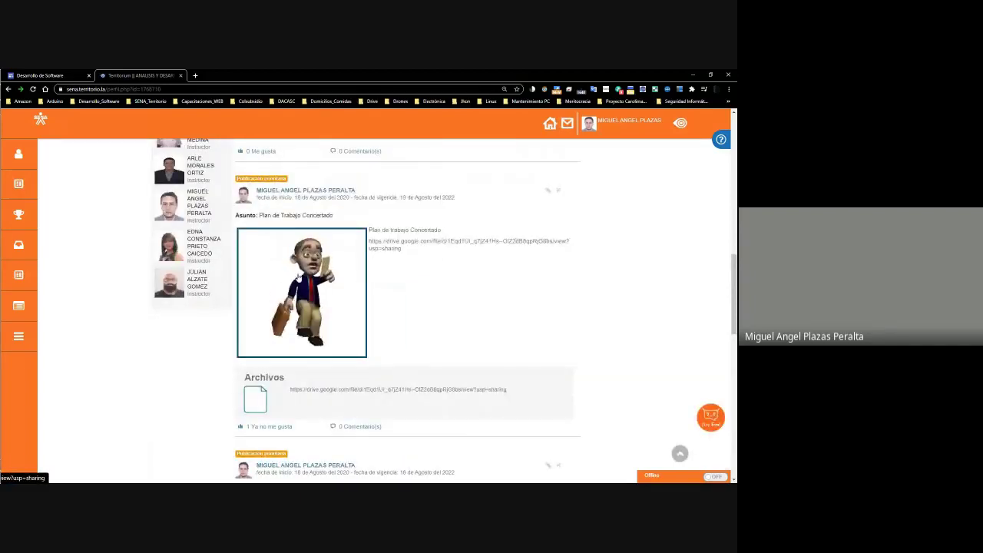
left_click(298, 276)
scroll(299, 277, "down", 3)
scroll(299, 277, "down", 3)
scroll(299, 276, "up", 3)
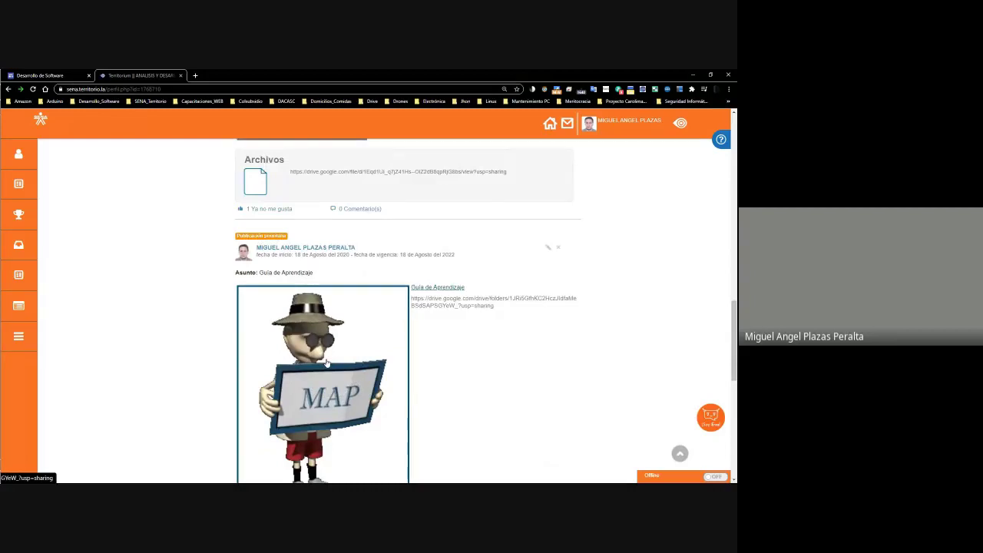
scroll(326, 362, "down", 5)
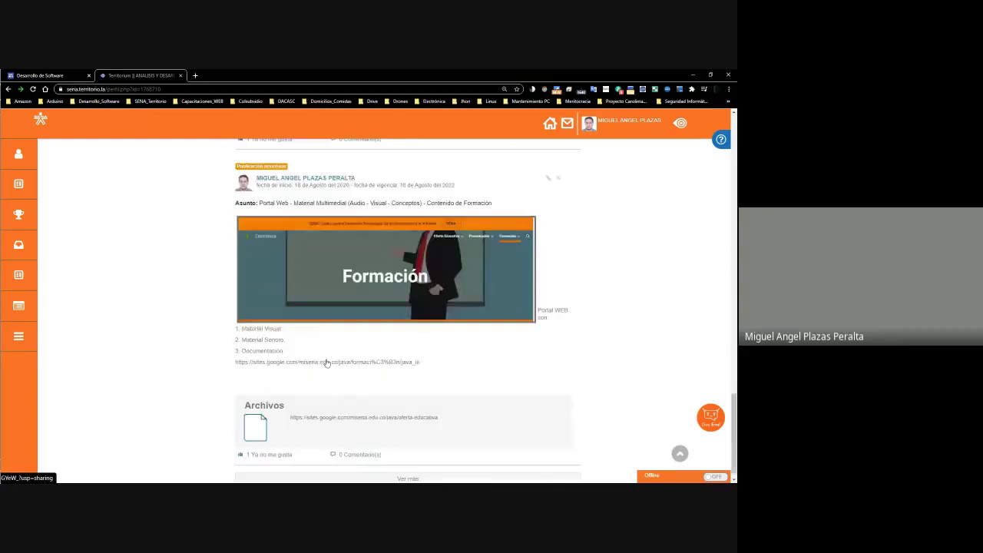
- Open the Portal Web post's linked Oferta Educativa site, then load more course posts
left_click(399, 277)
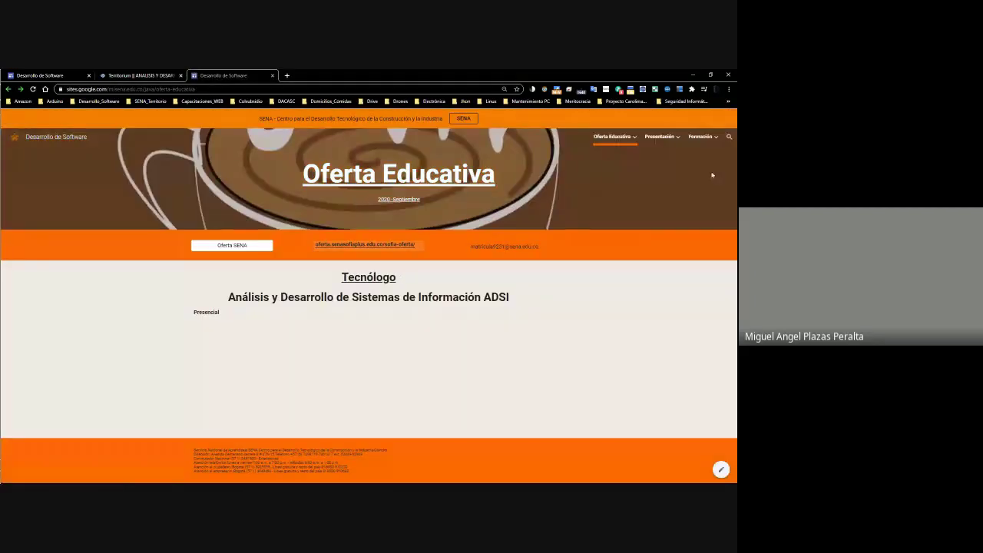
mouse_move(714, 142)
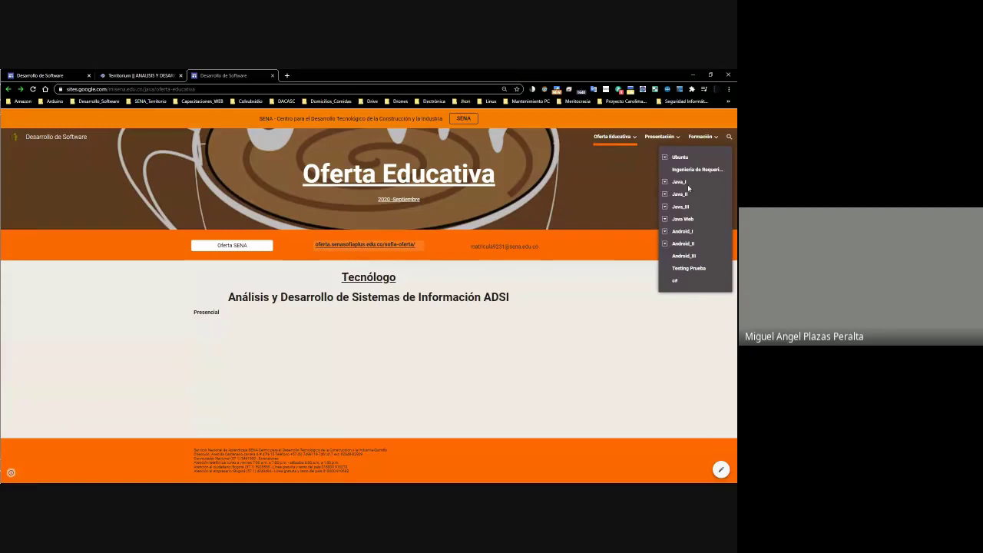
left_click(109, 74)
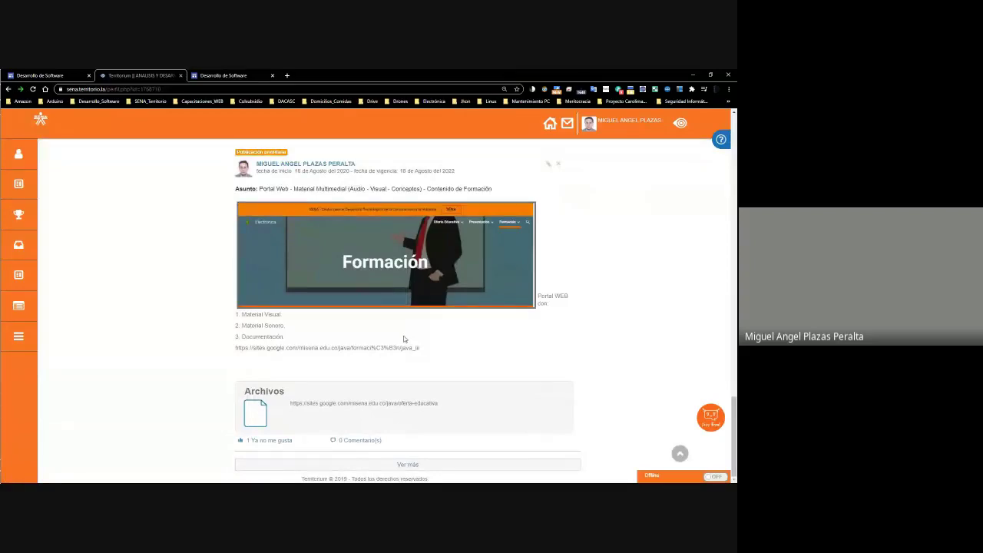
left_click(407, 465)
scroll(714, 230, "down", 5)
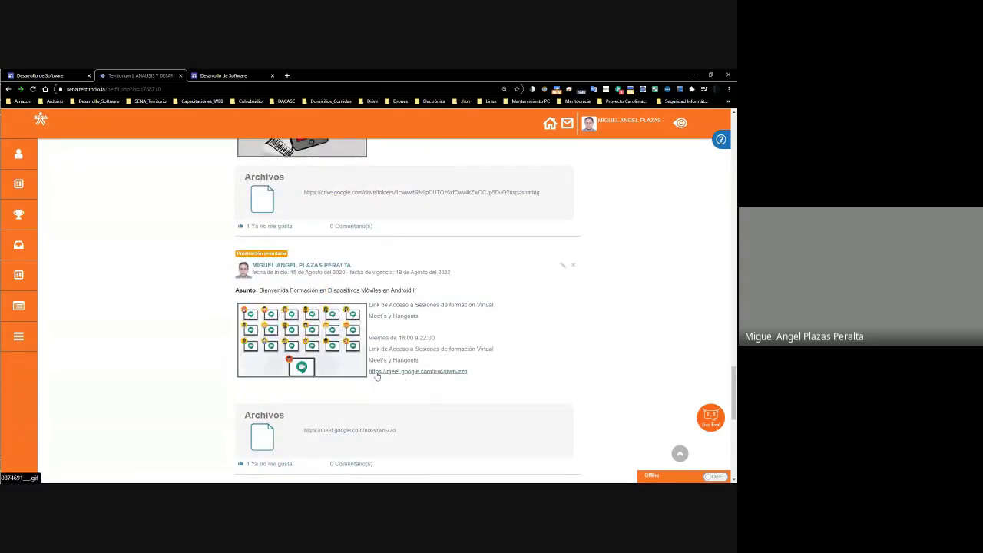
scroll(377, 377, "up", 5)
scroll(377, 377, "up", 15)
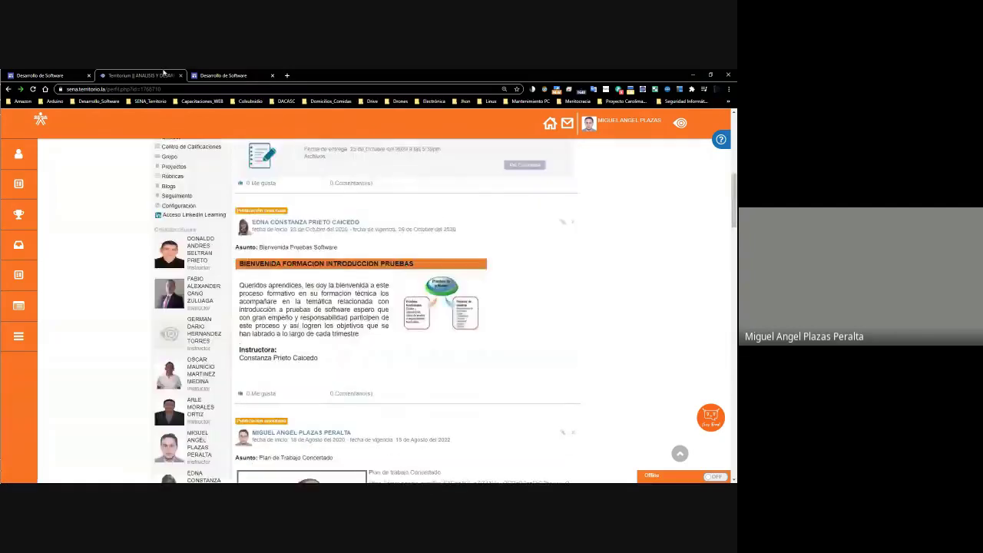
- Switch between the Desarrollo de Software, course and Oferta Educativa tabs, then open a blank tab
left_click(54, 75)
left_click(55, 75)
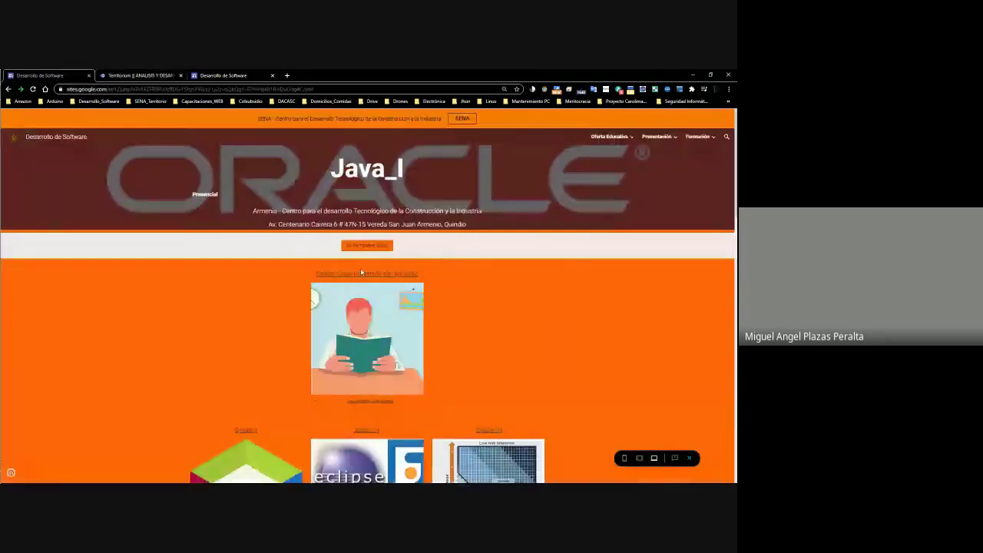
scroll(361, 268, "down", 2)
scroll(361, 268, "up", 2)
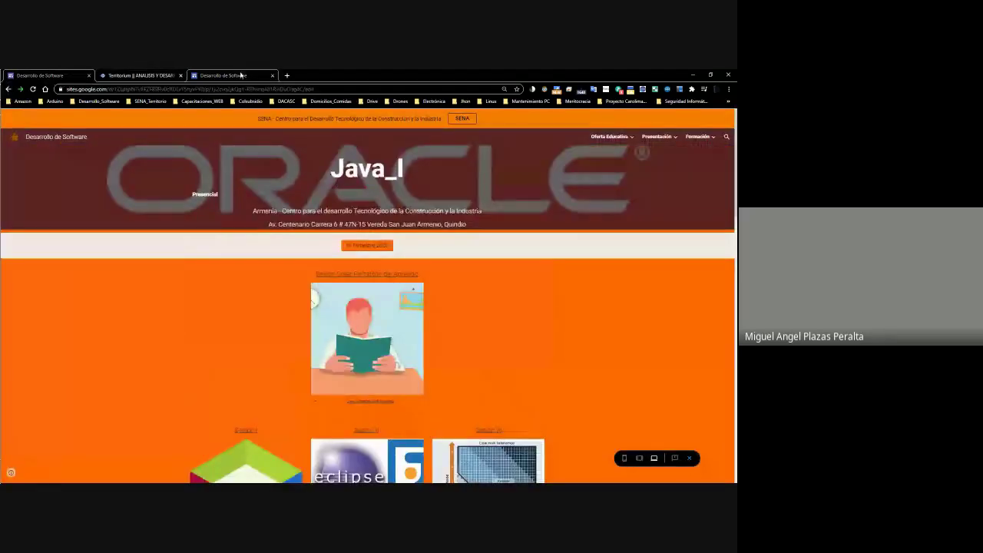
left_click(150, 75)
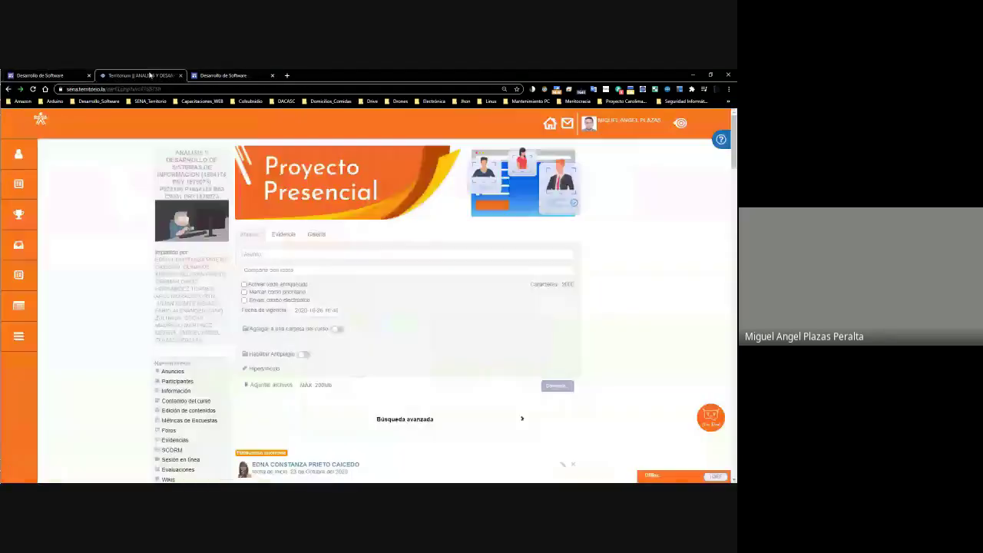
left_click(230, 75)
left_click(234, 79)
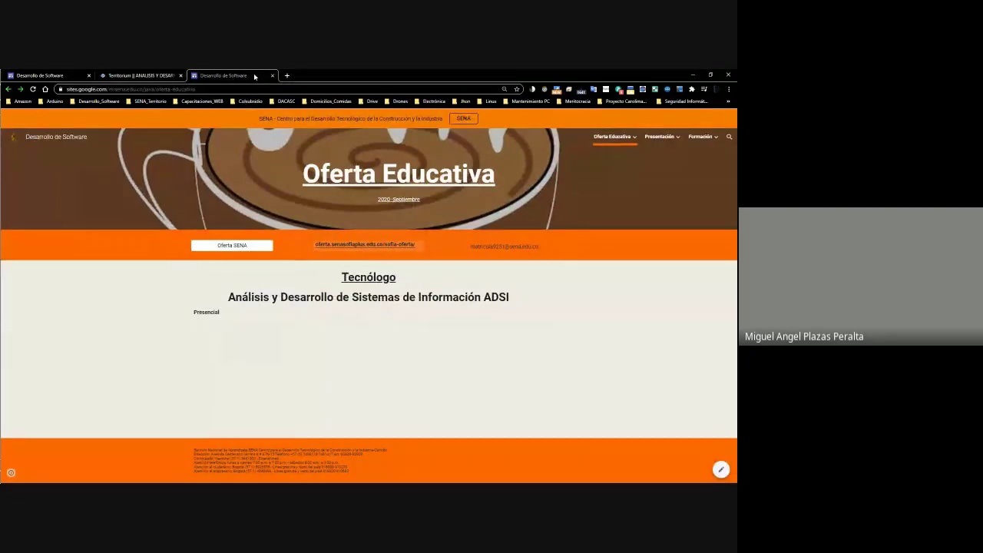
left_click(287, 76)
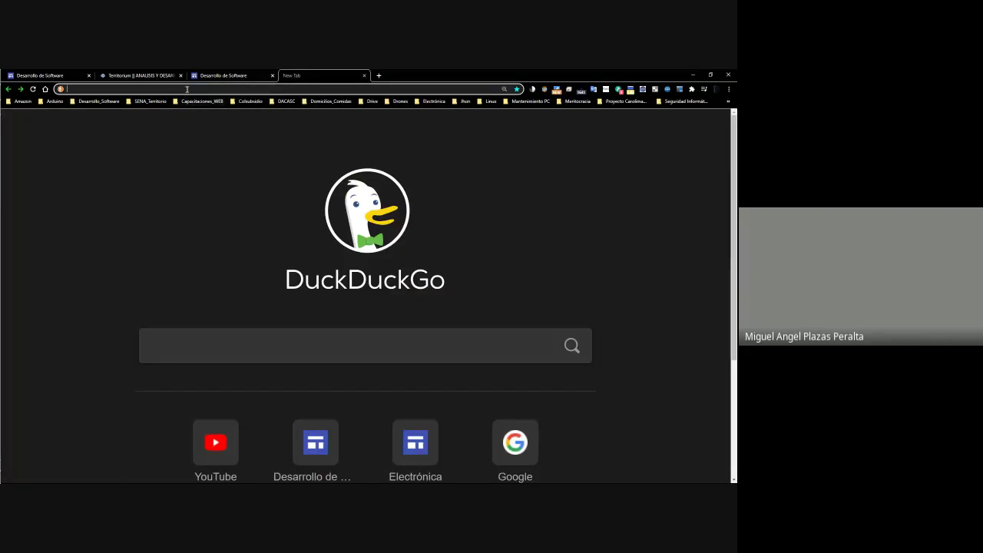
- Go to Gmail by entering 'gmail' in the address bar
type("gmail")
key("Return")
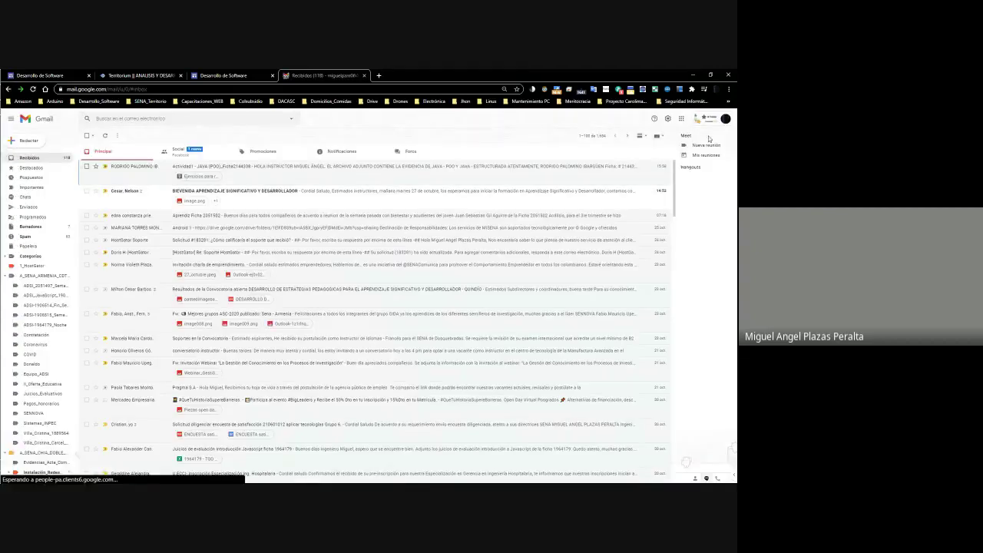
left_click(722, 119)
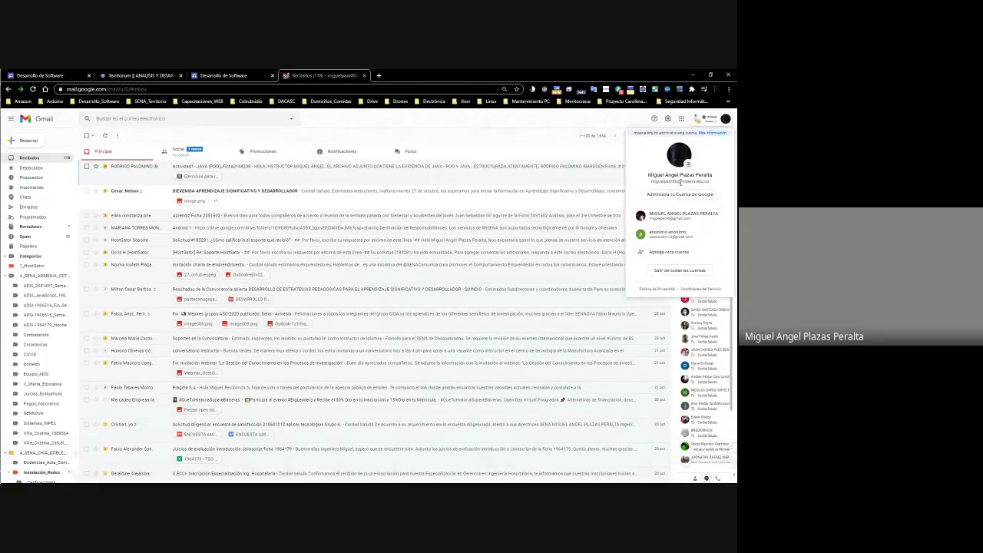
left_click(614, 134)
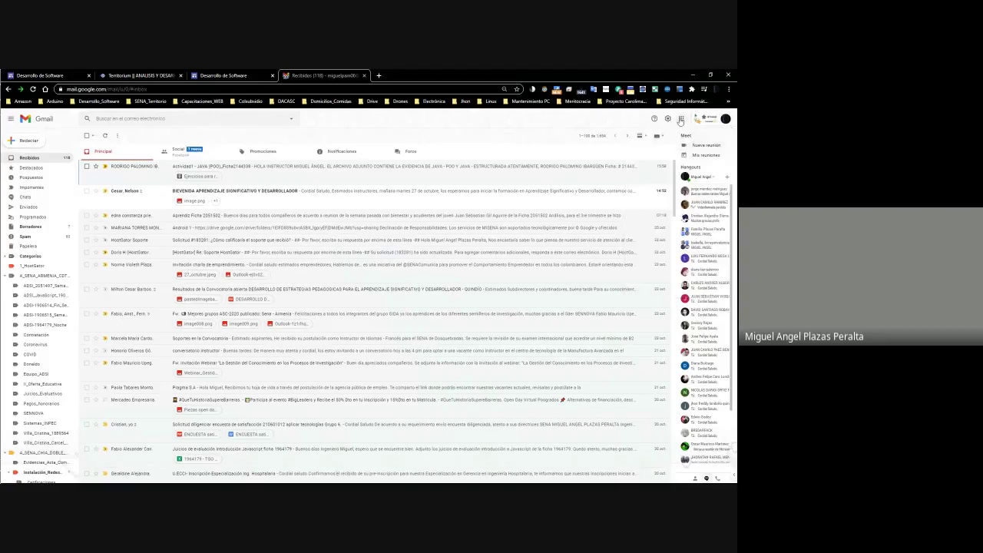
- From the Google apps grid, open Workspace Marketplace and then Google Drive in new tabs
left_click(680, 119)
scroll(685, 177, "down", 3)
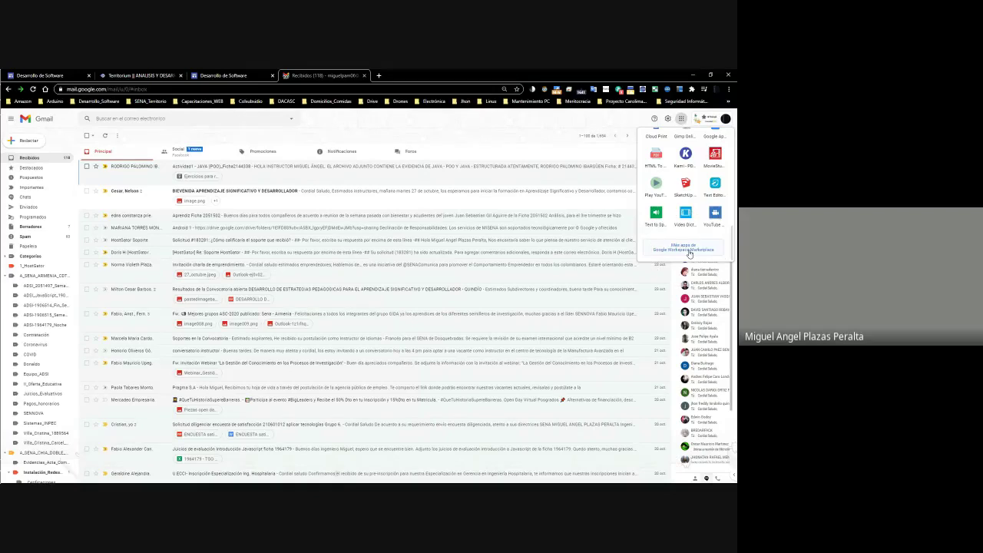
scroll(690, 231, "up", 5)
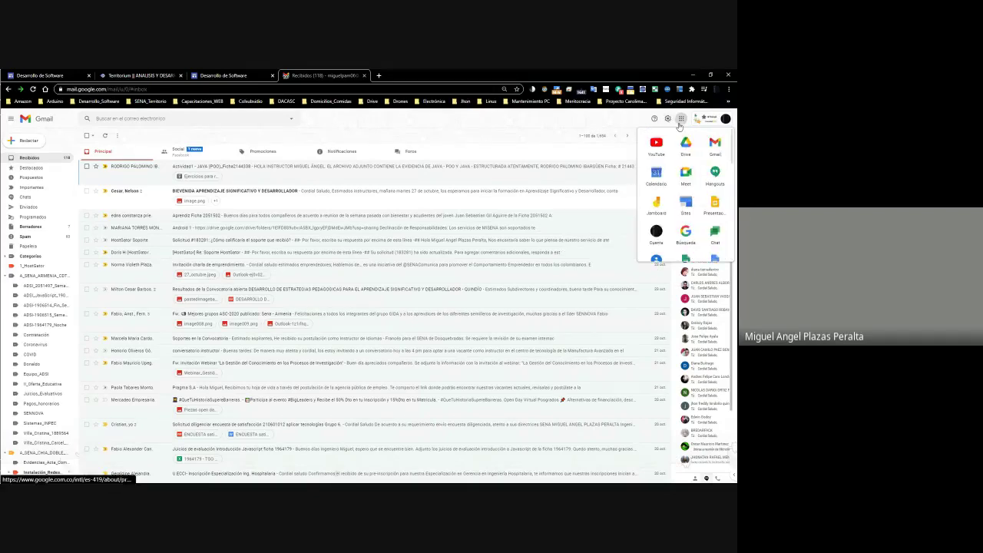
left_click(679, 123)
left_click(679, 123)
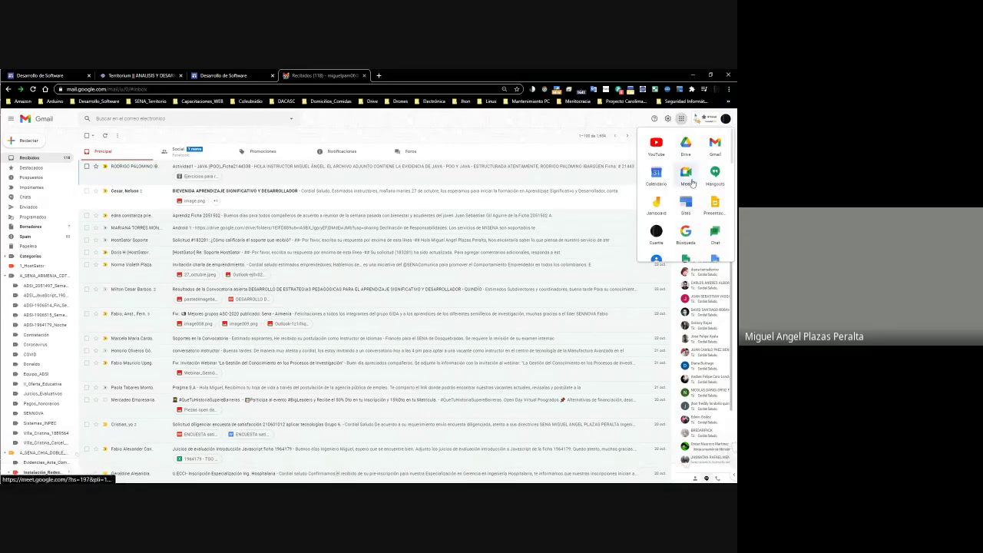
scroll(691, 230, "down", 5)
left_click(690, 249)
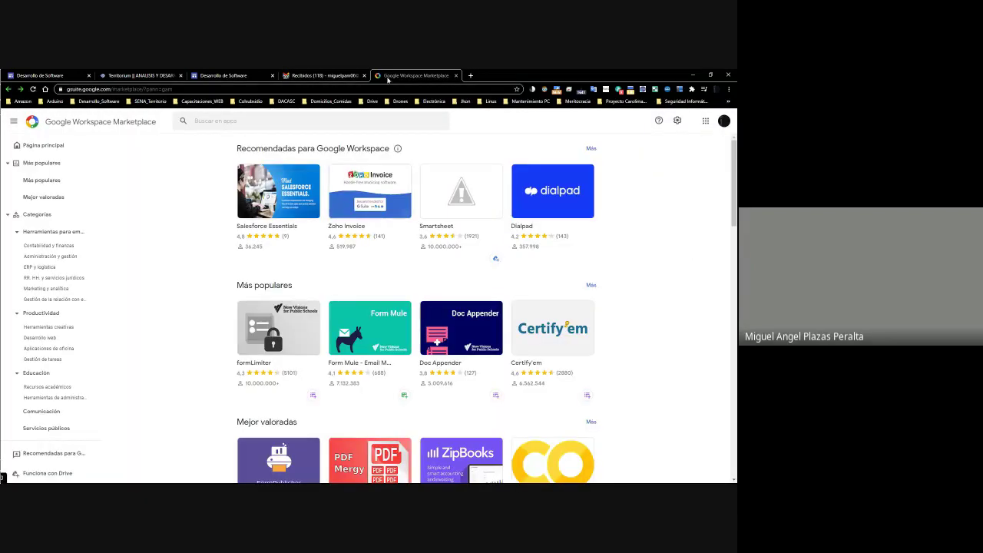
left_click(705, 121)
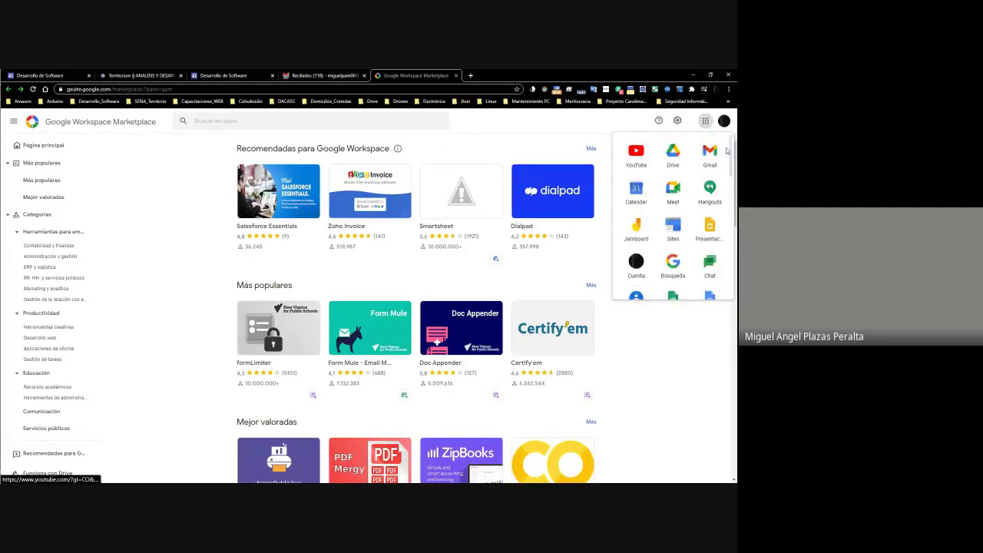
left_click(672, 154)
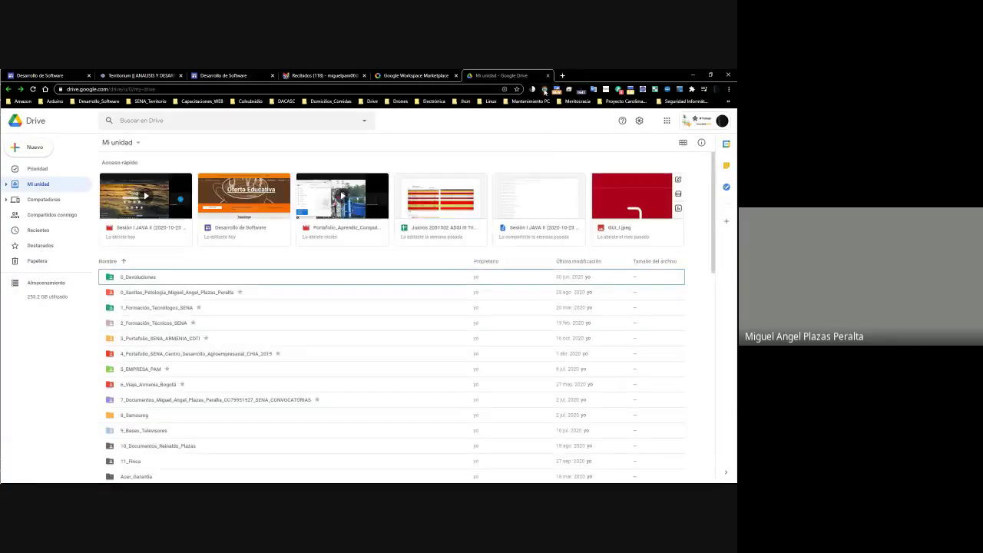
- Turn on Dark Reader's dark theme for drive.google.com
left_click(545, 89)
left_click(512, 121)
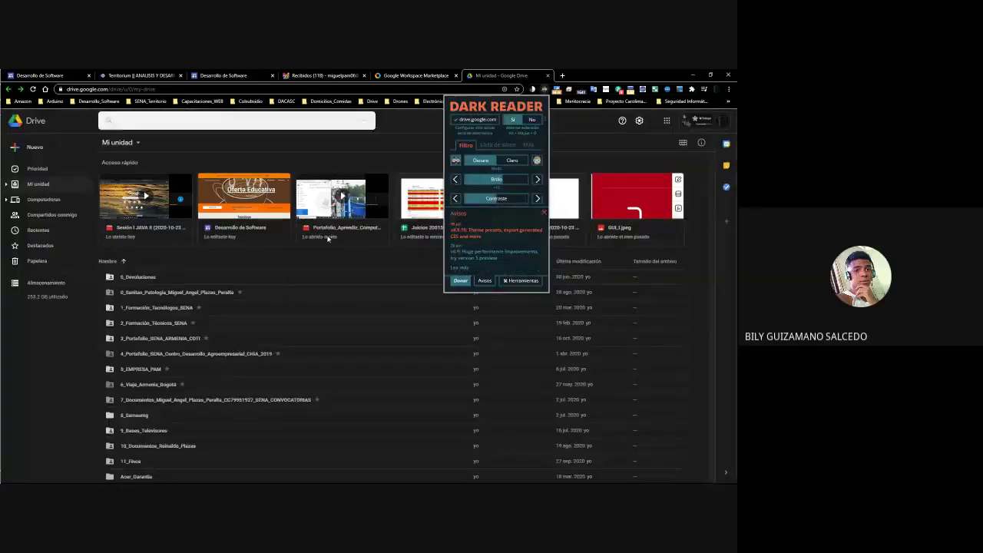
left_click(53, 305)
left_click(53, 301)
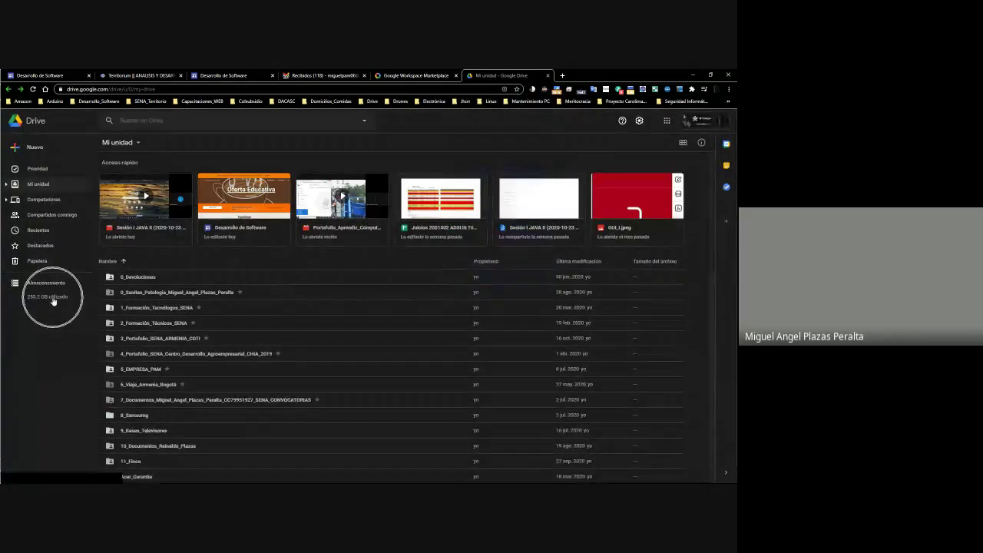
left_click(53, 301)
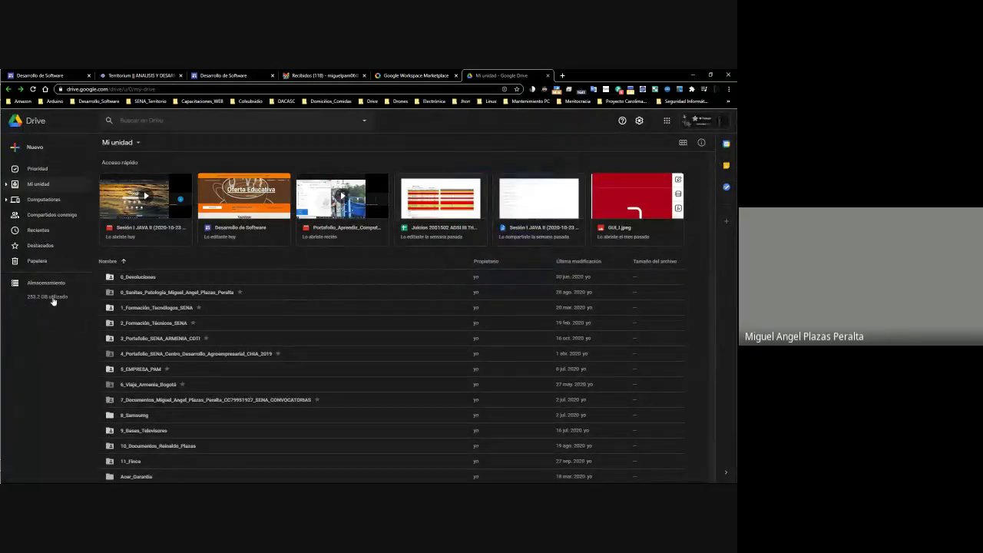
left_click(53, 301)
left_click(53, 301)
left_click(53, 301)
- Bring the Google Meet presenting window over the Mi unidad page
left_click(57, 298)
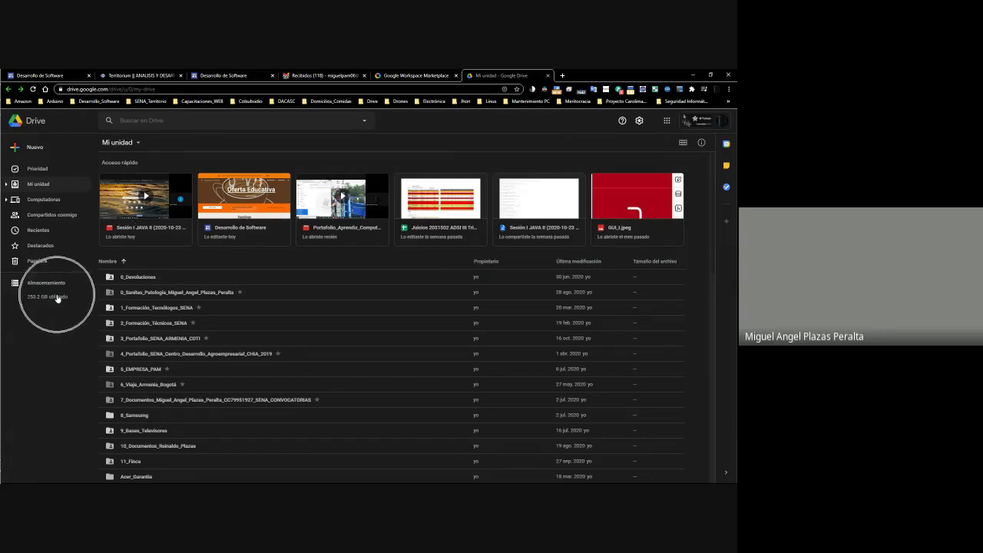
left_click(56, 298)
left_click(57, 298)
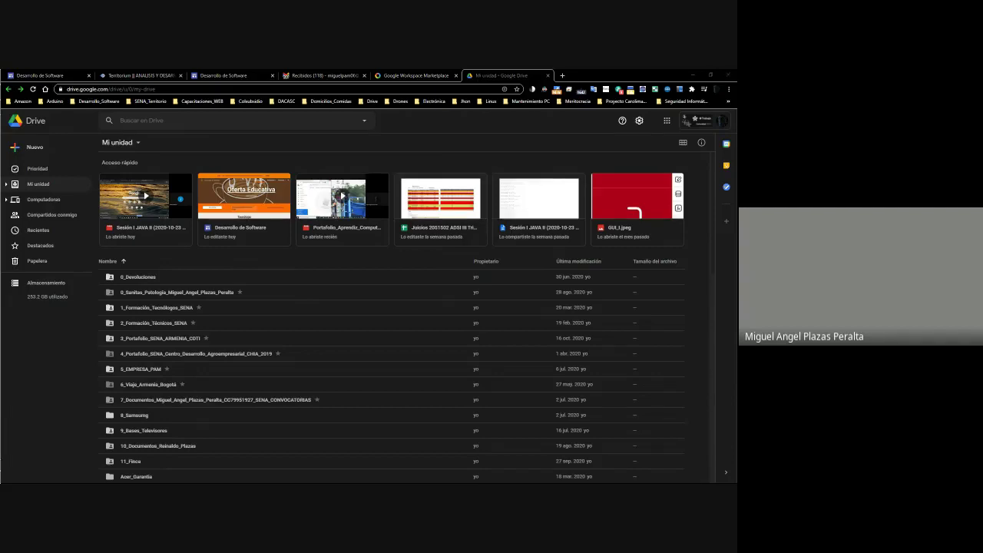
left_click_drag(721, 162, 505, 161)
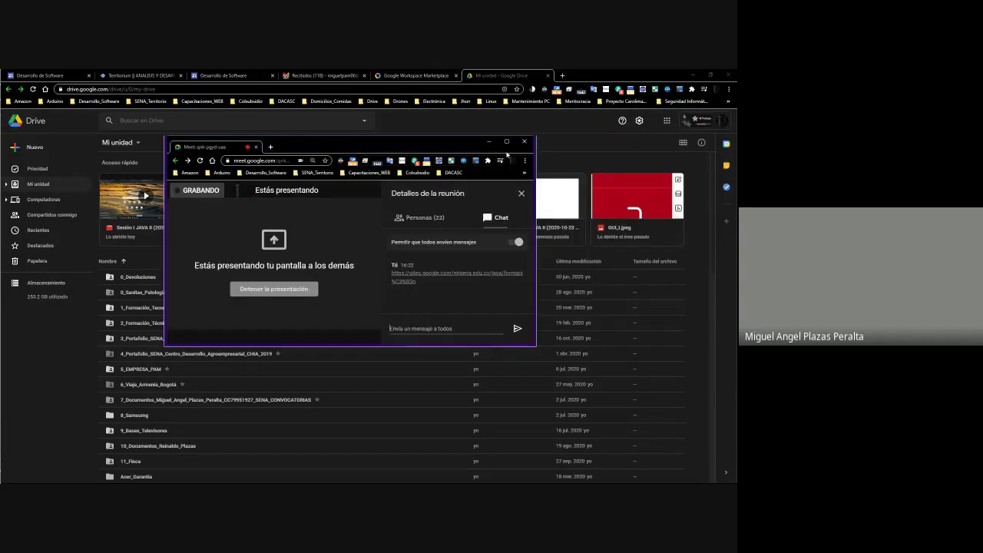
- Maximize Meet and search DuckDuckGo for 'que es un gaes' in a new tab
left_click(506, 142)
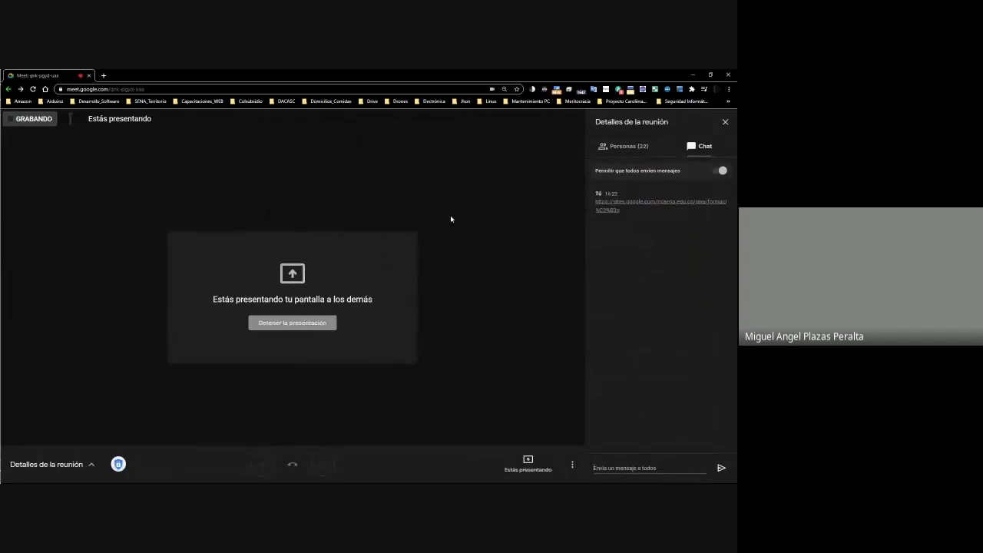
left_click(103, 74)
type("que es")
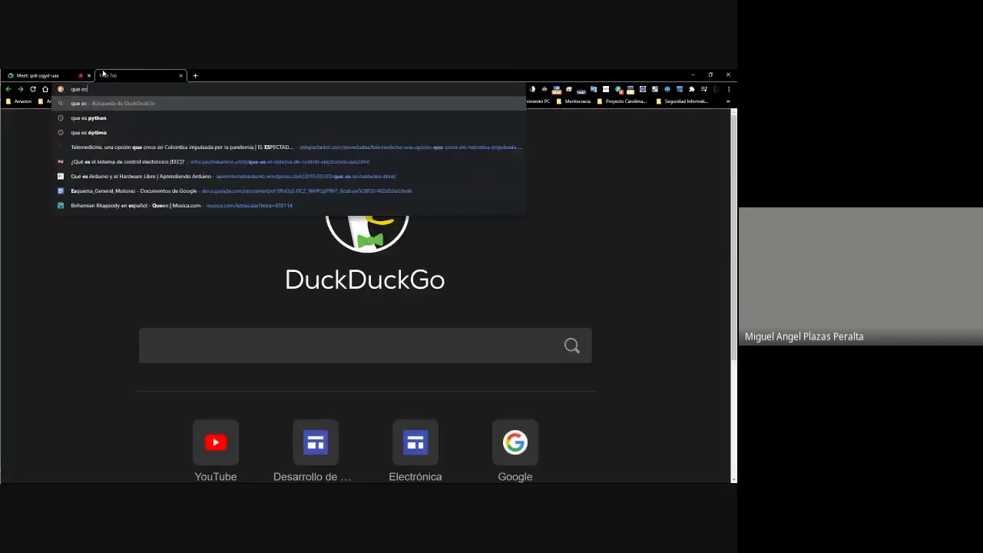
type(" un gaes")
key("Return")
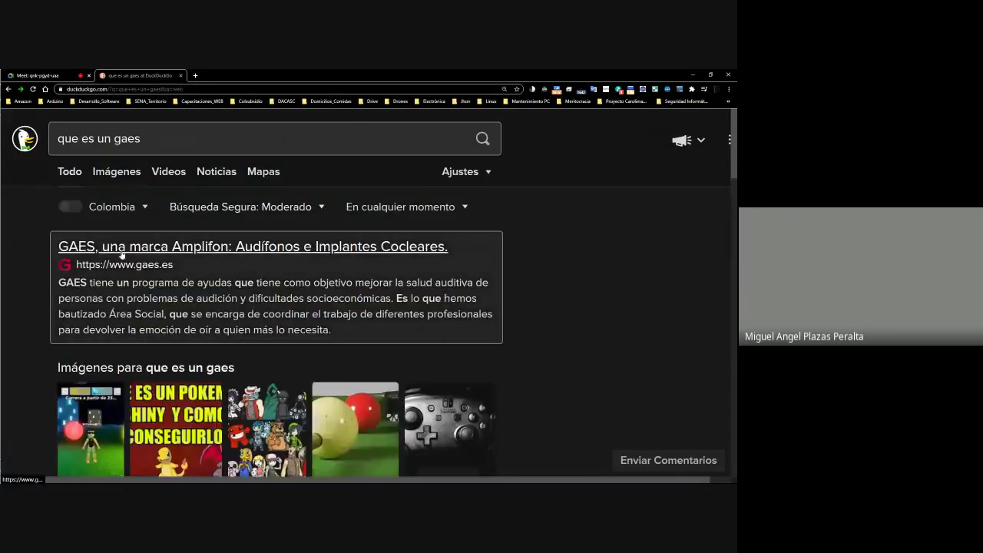
- Refine the search to 'que es un gaes del sena', then return to the Meet tab
left_click(186, 135)
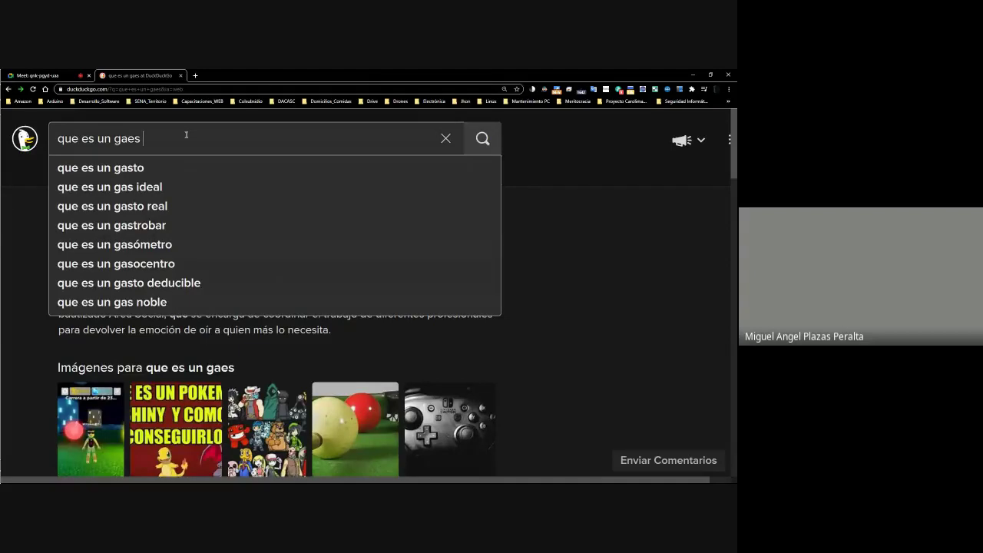
type("del sena")
key("Return")
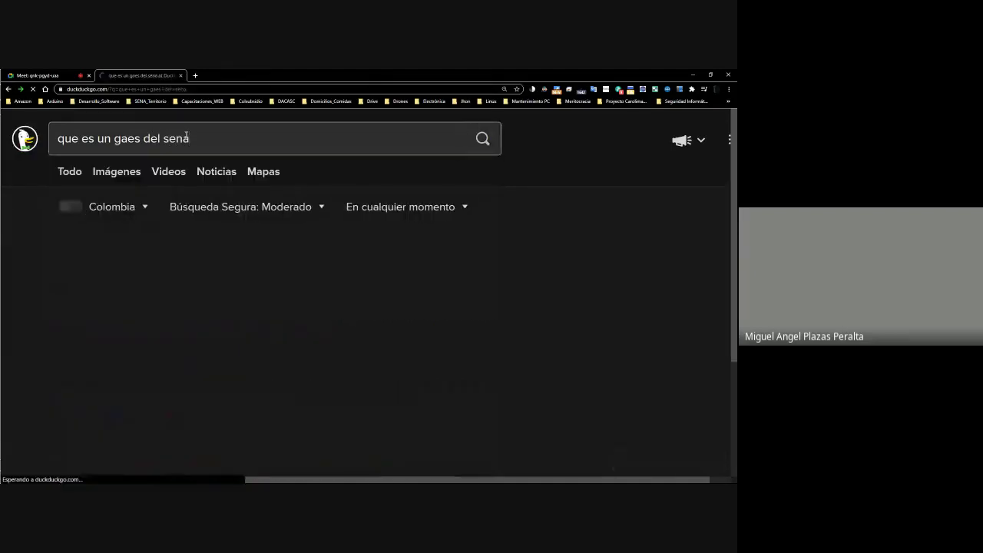
scroll(221, 281, "down", 6)
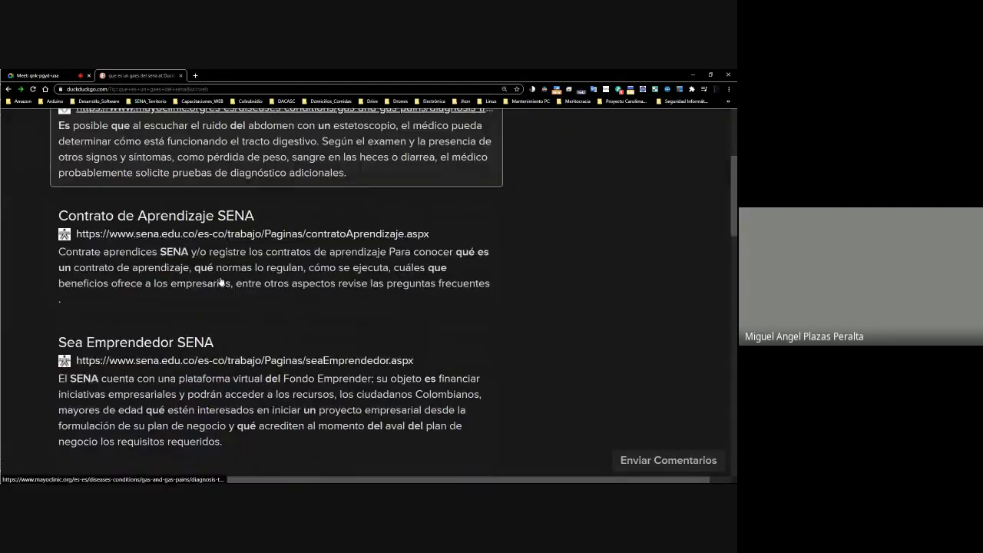
scroll(220, 281, "up", 3)
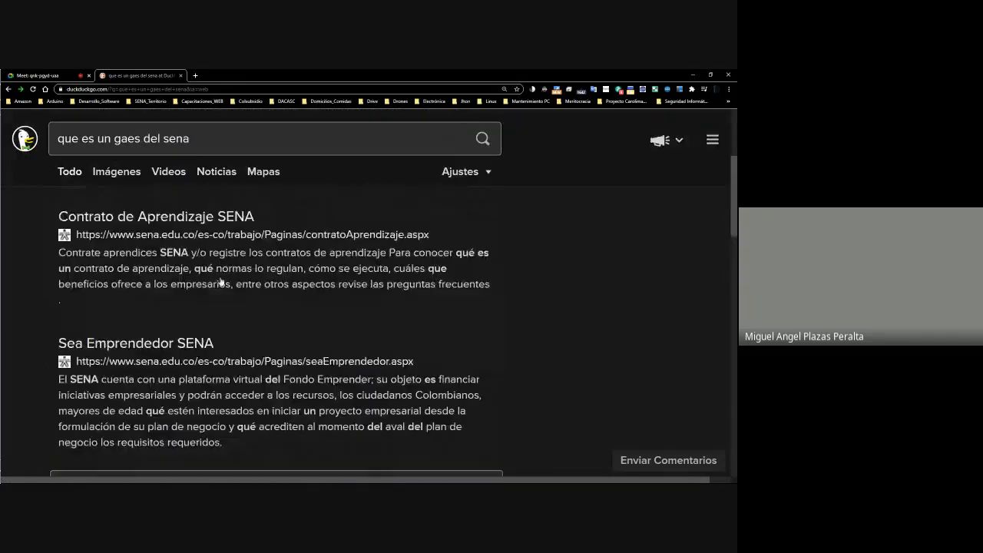
left_click(16, 74)
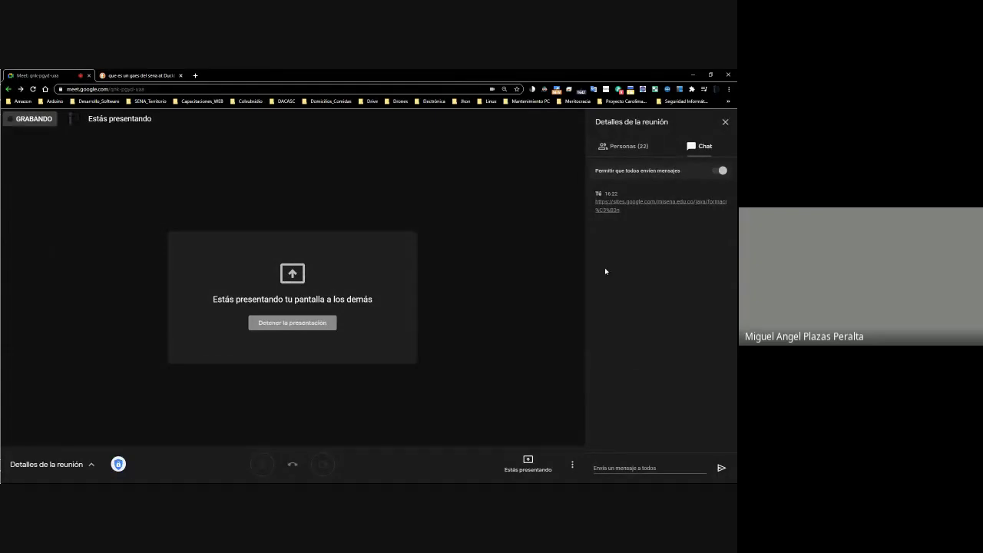
- Close the Detalles de la reunión panel, minimize Meet, and switch to the Recibidos Gmail tab
left_click(595, 467)
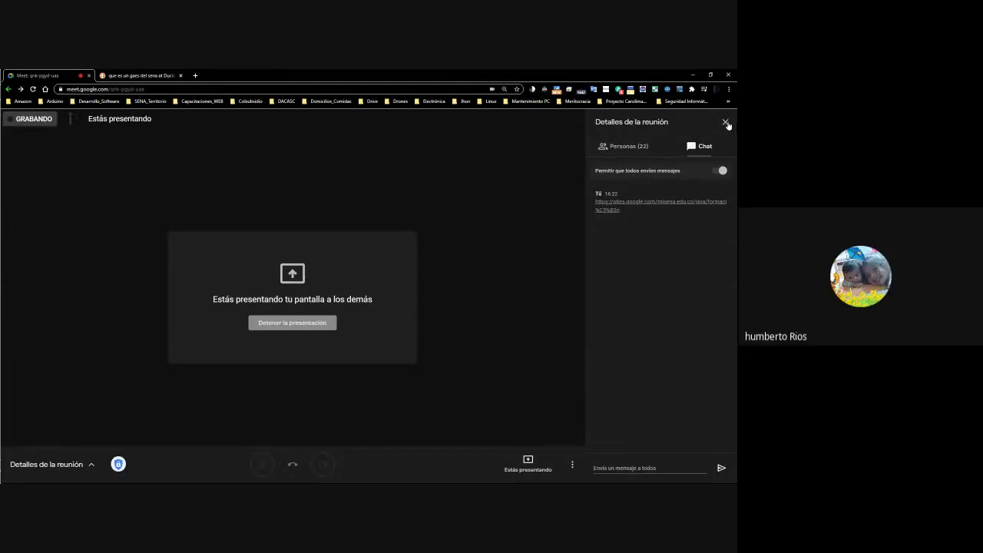
left_click(725, 123)
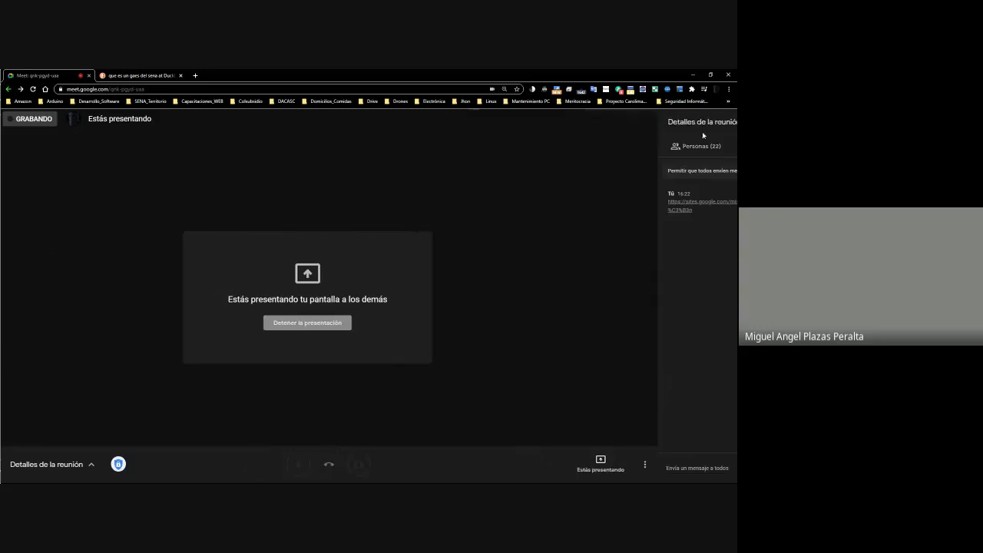
left_click(691, 75)
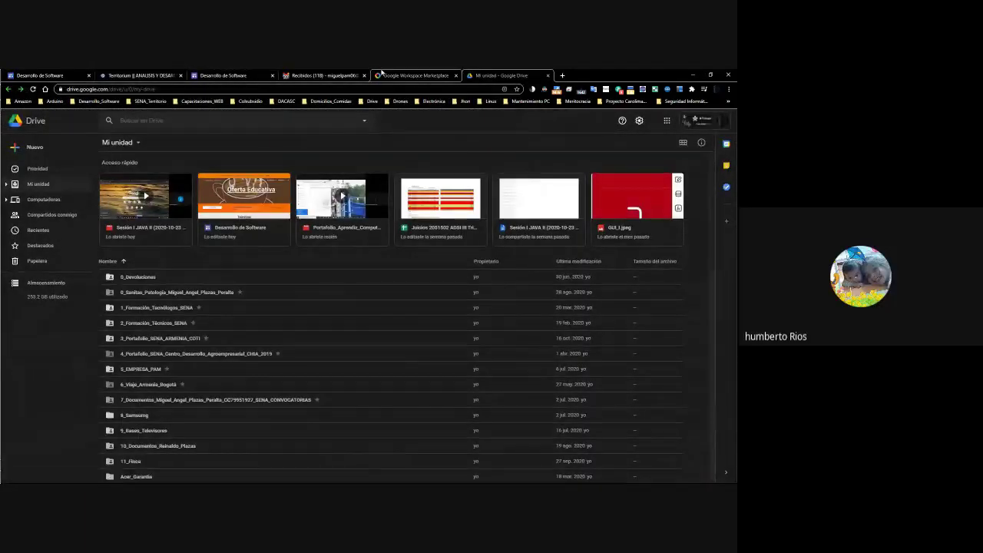
left_click(381, 73)
left_click(323, 75)
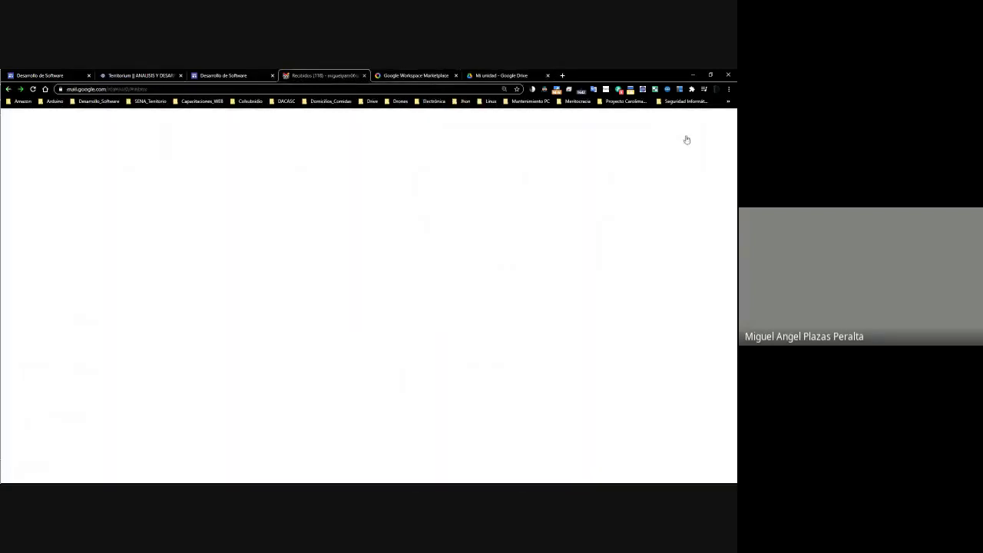
- Bring up the Google apps launcher from the Gmail inbox
left_click(310, 89)
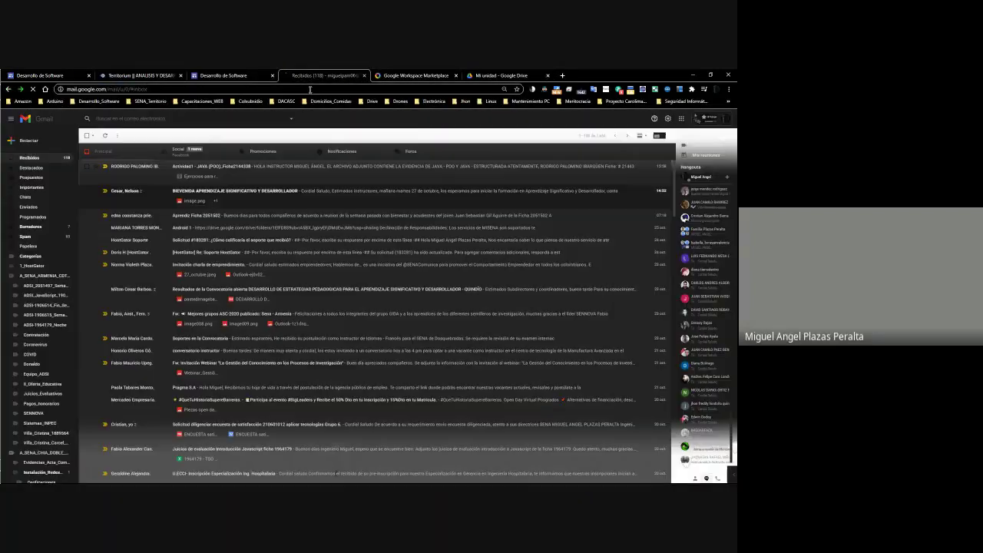
left_click(683, 121)
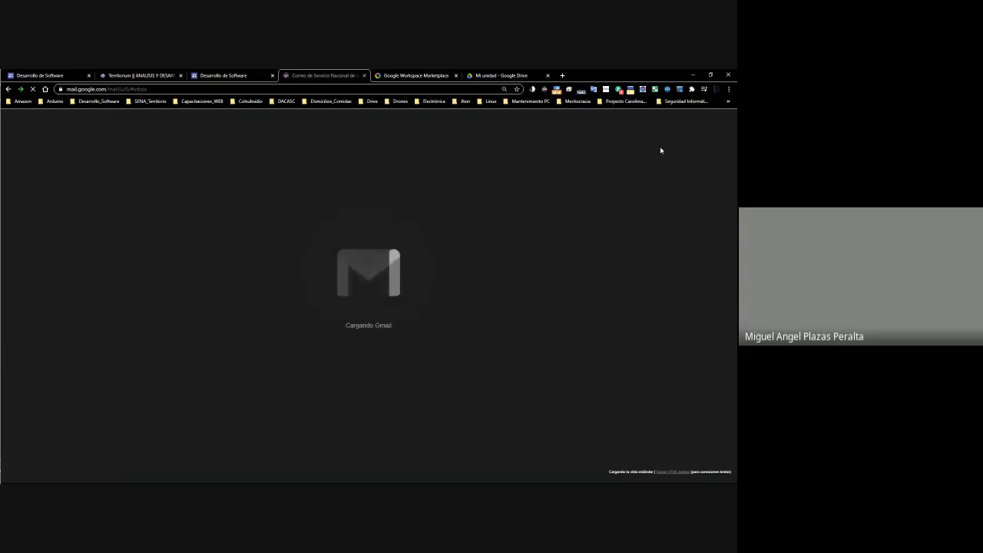
left_click(438, 123)
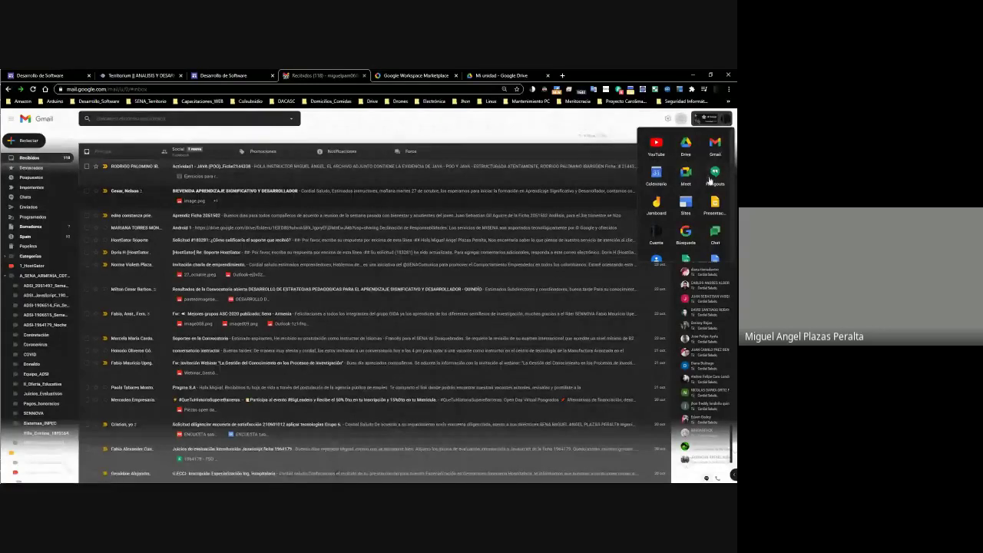
left_click(667, 209)
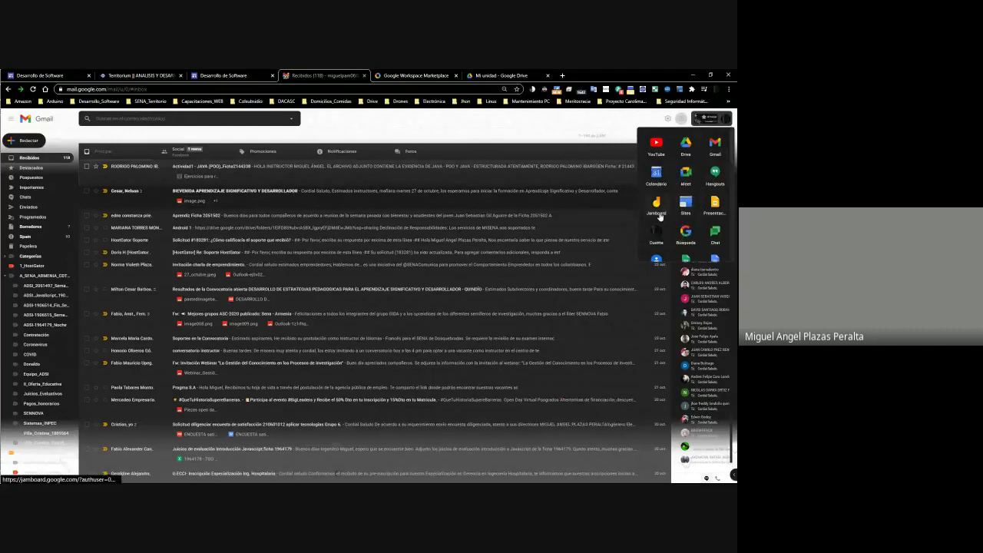
left_click(658, 217)
left_click(659, 218)
left_click(658, 217)
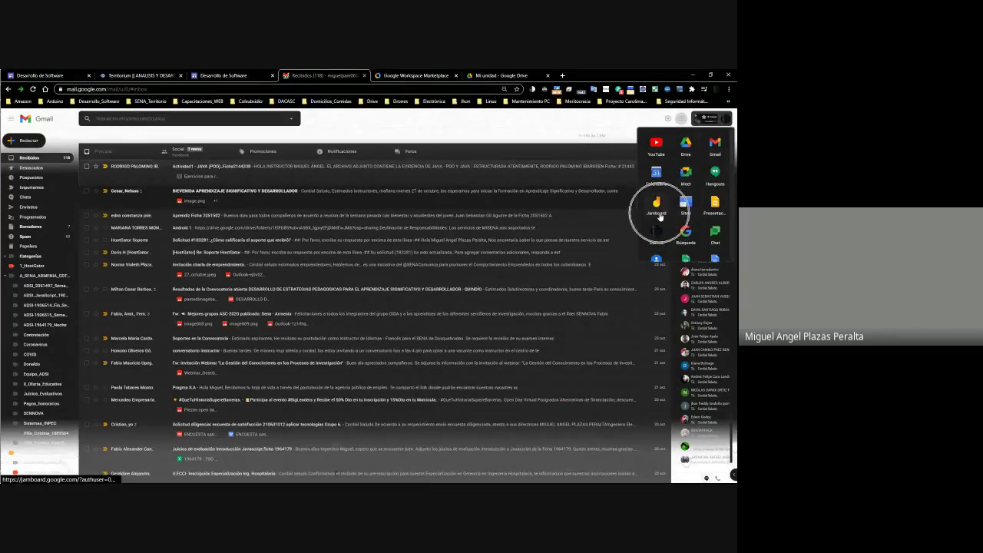
left_click(659, 217)
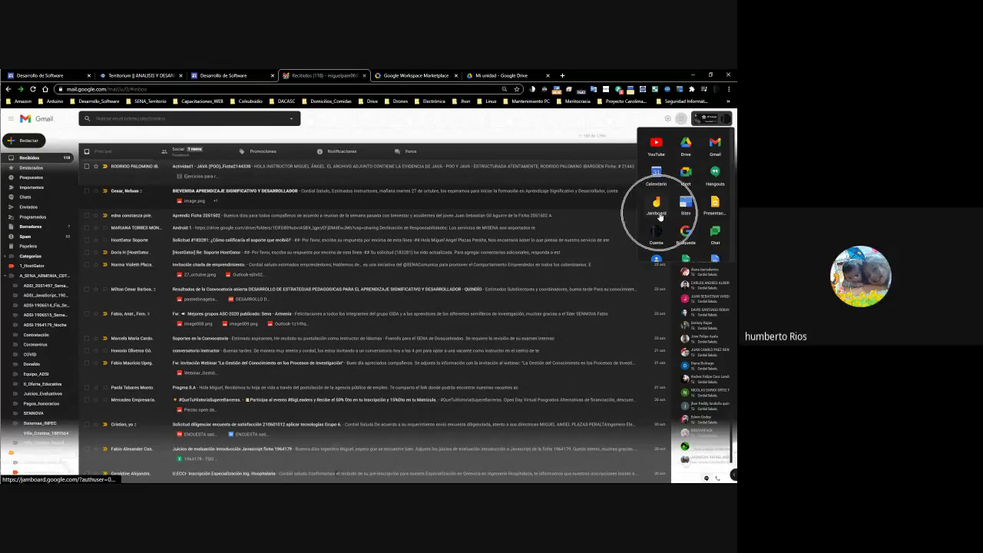
left_click(712, 241)
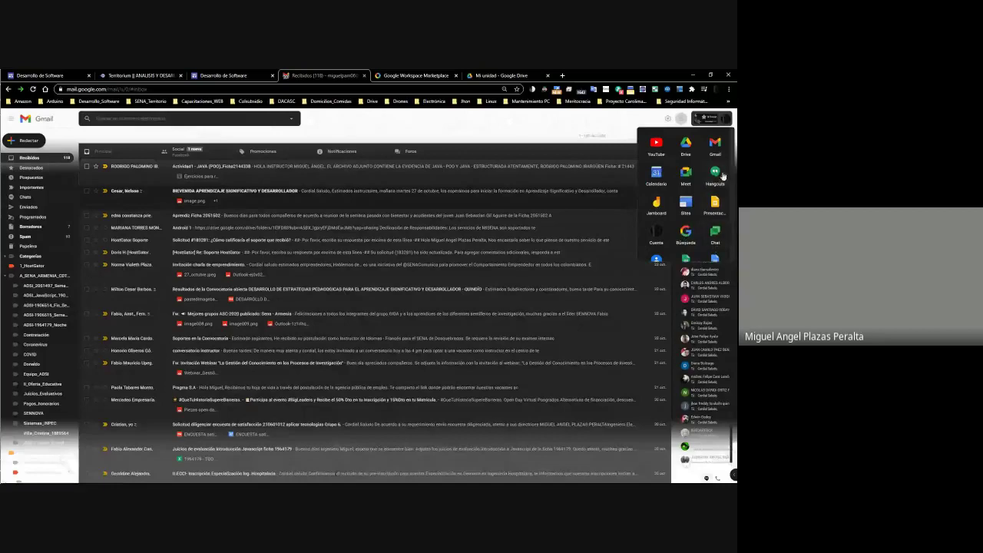
- Swap Fotos and Grupos, and move Mi Negocio up beside Grupos in the launcher
scroll(721, 172, "down", 2)
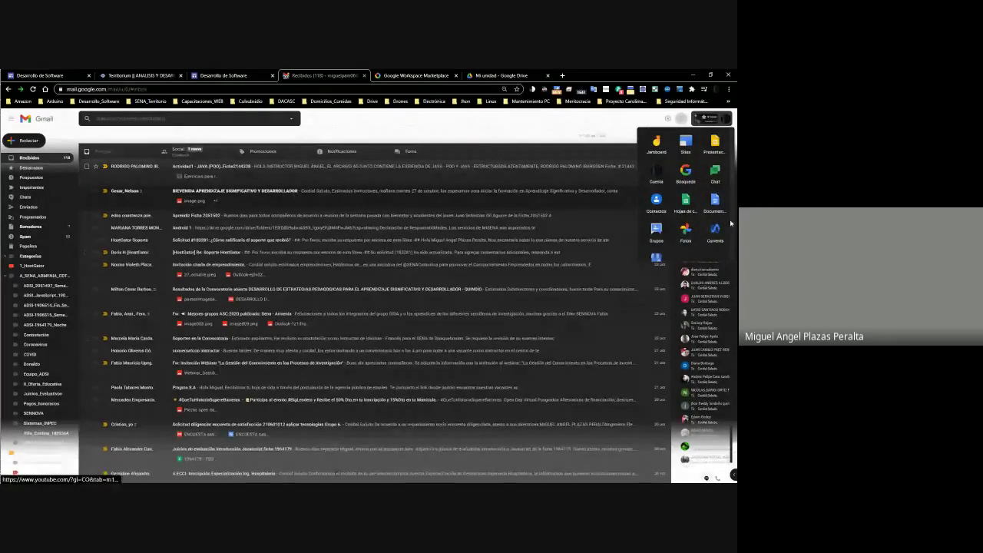
left_click_drag(684, 230, 652, 231)
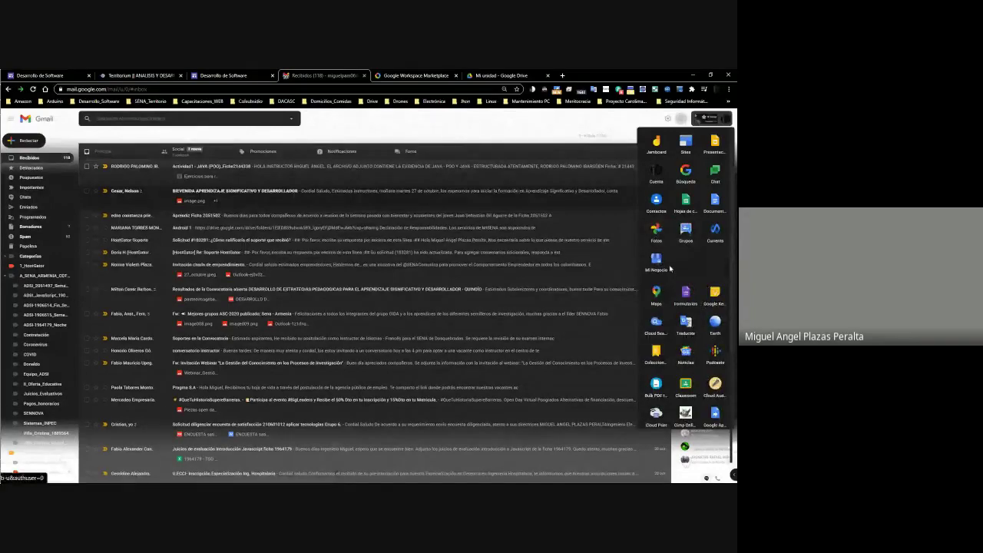
left_click_drag(658, 269, 716, 235)
scroll(716, 235, "up", 1)
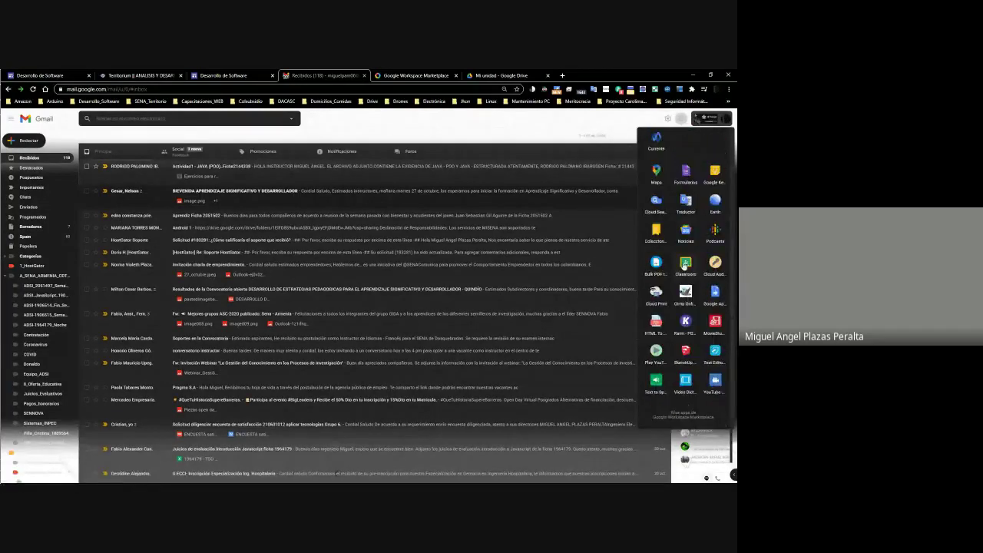
scroll(682, 399, "down", 3)
- Browse the extra Marketplace apps, then launch Google Sites from Gmail's apps grid
left_click(681, 416)
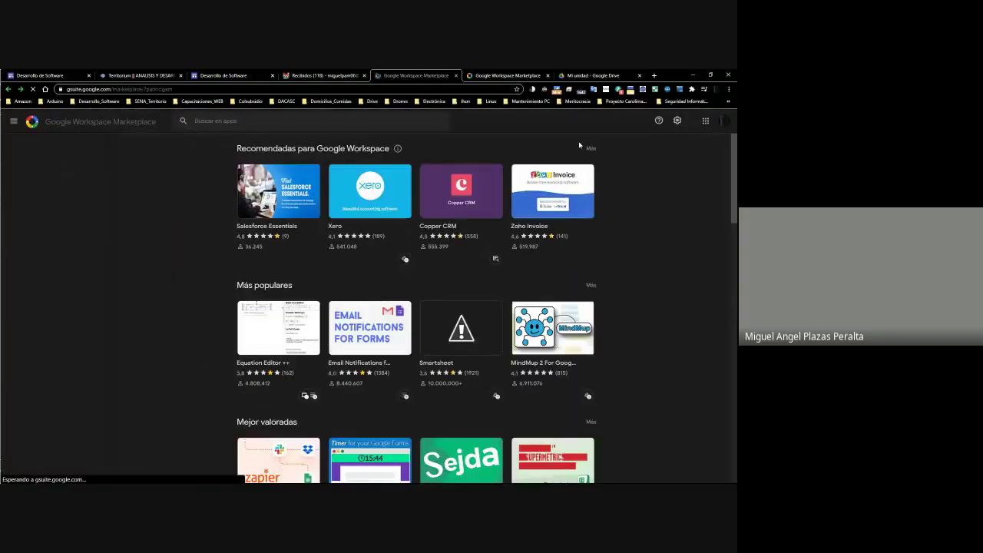
left_click(230, 121)
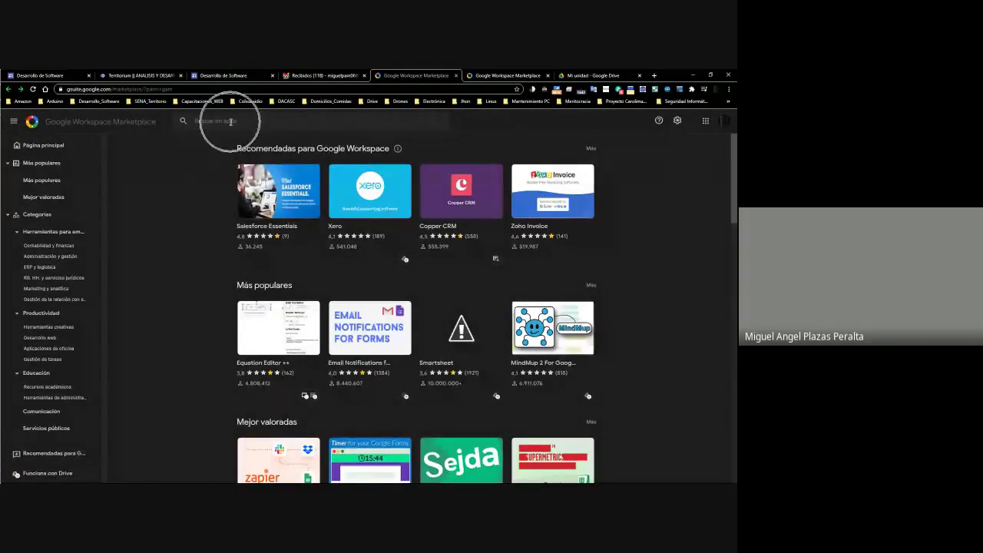
left_click(326, 76)
left_click(688, 121)
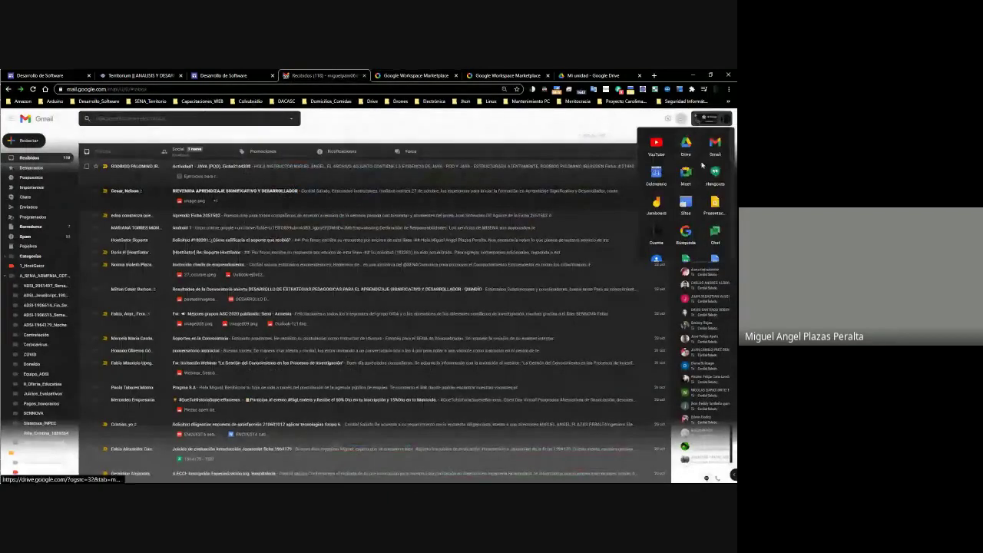
left_click(684, 203)
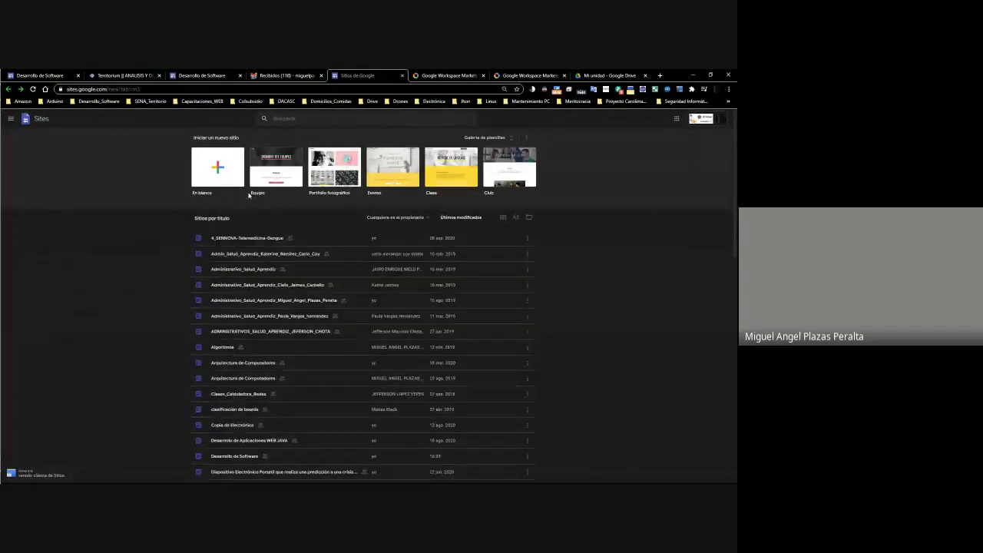
- Open the 4_SENNOVA-Telemedicina-Dengue site, confirm Publicar shows no pending changes, and return to Gmail
left_click(253, 244)
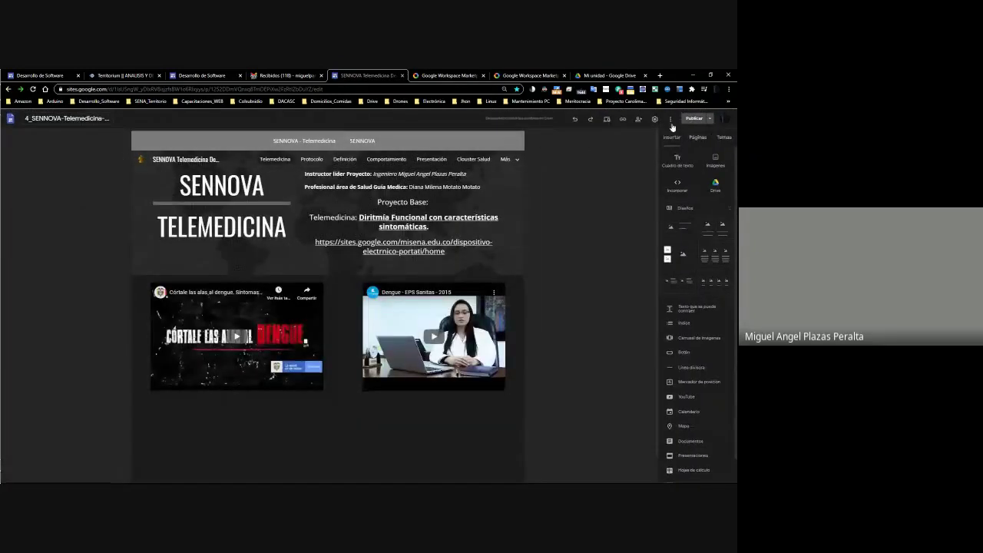
left_click(686, 120)
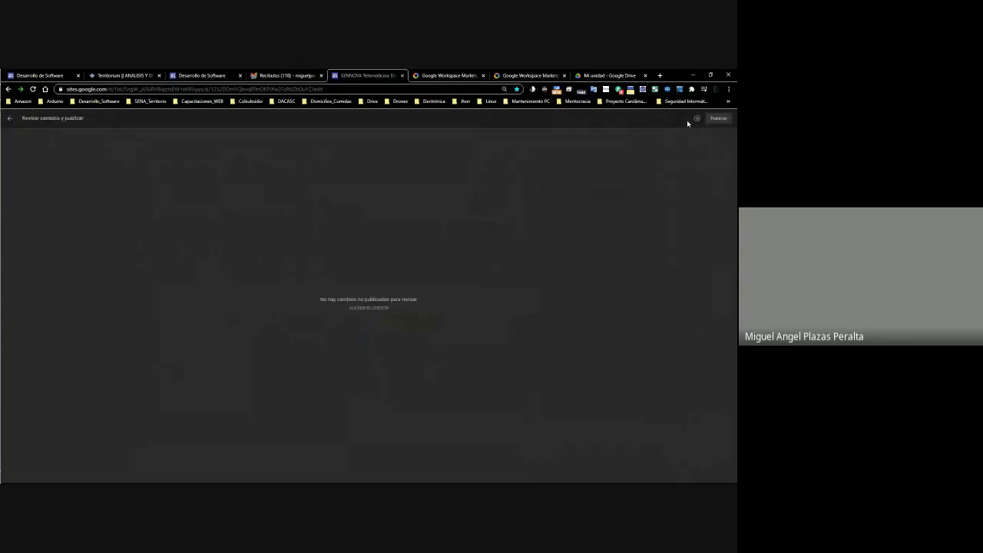
left_click(287, 77)
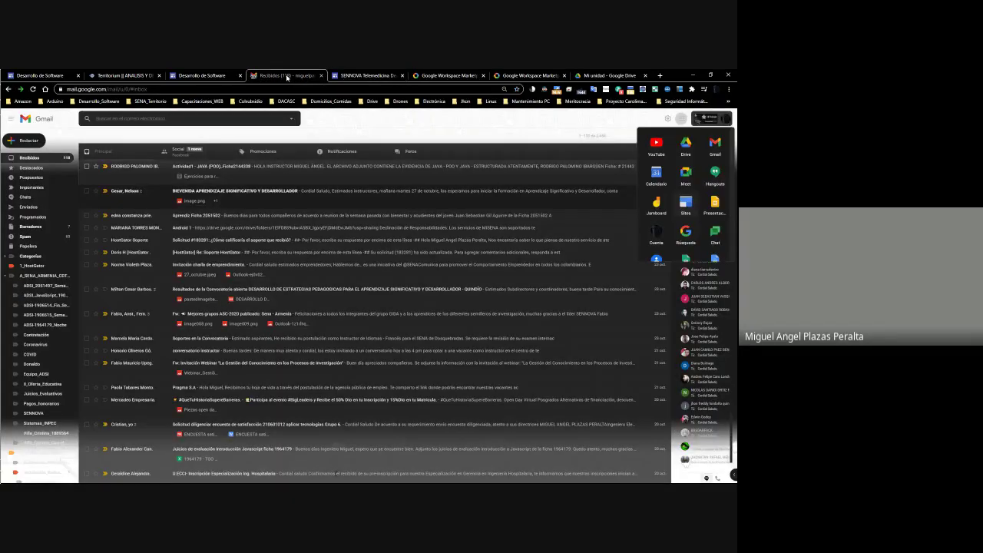
left_click(681, 118)
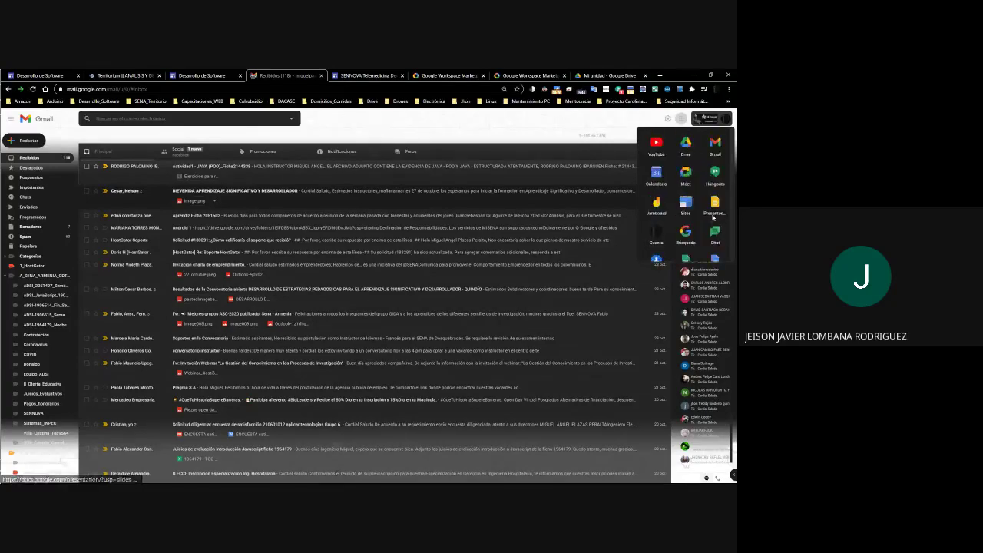
scroll(731, 185, "down", 3)
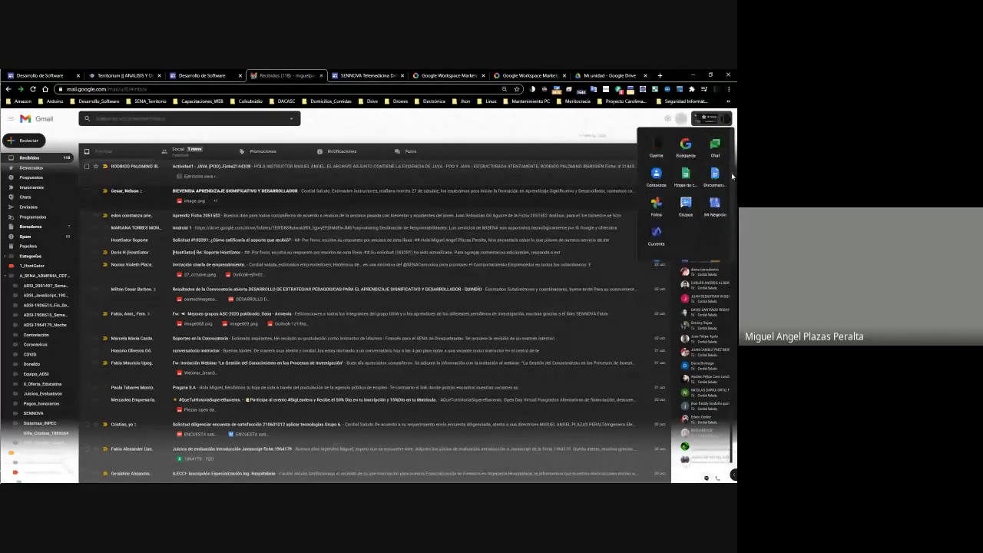
scroll(732, 184, "up", 3)
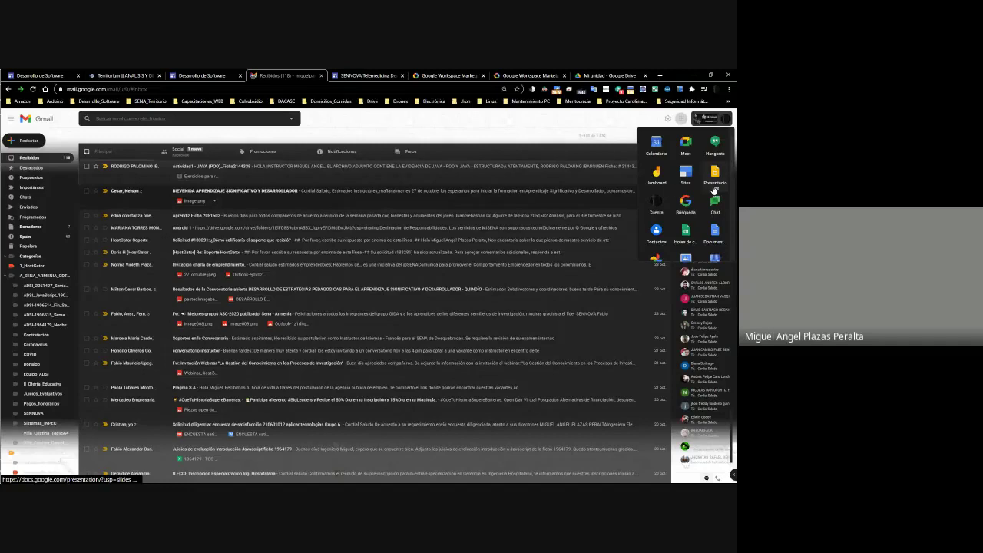
scroll(728, 161, "up", 2)
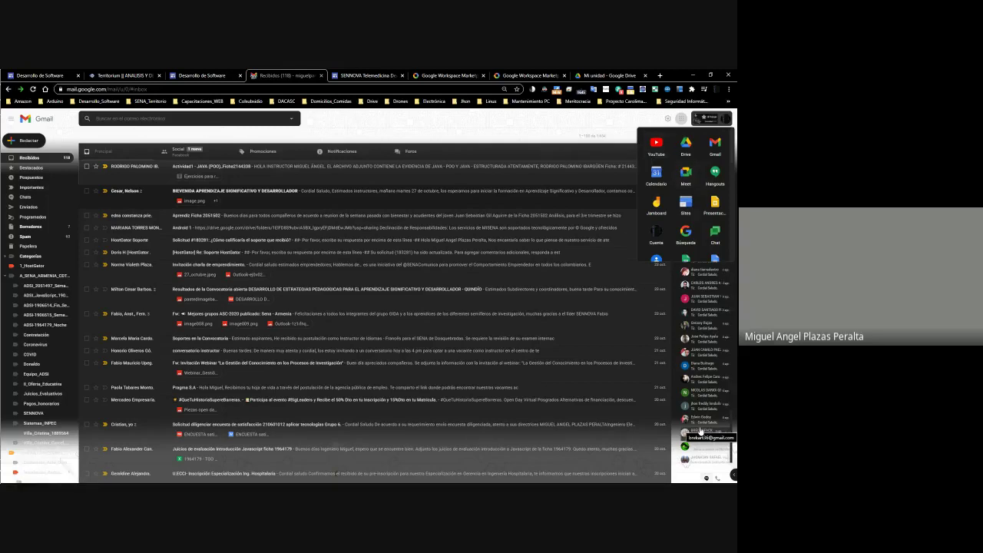
mouse_move(700, 431)
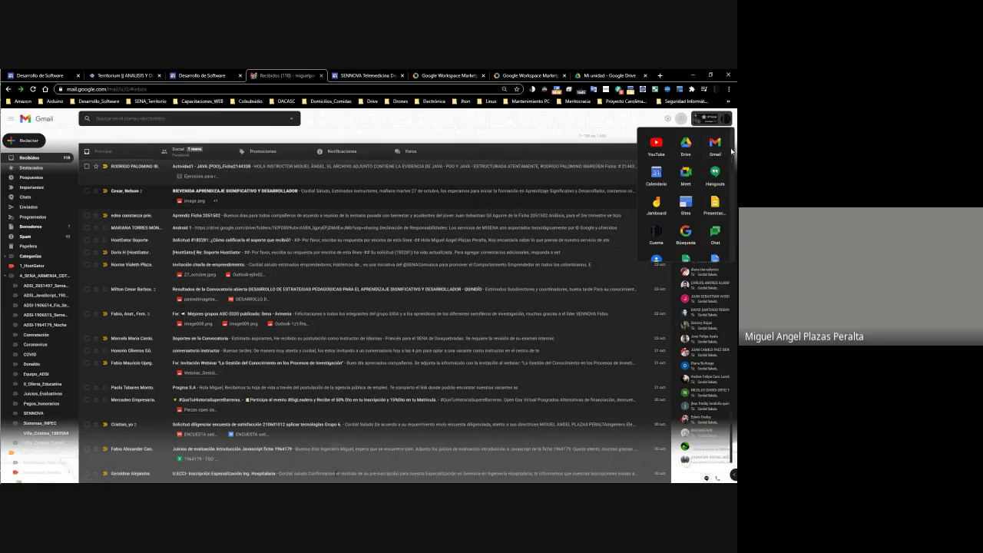
scroll(731, 151, "down", 2)
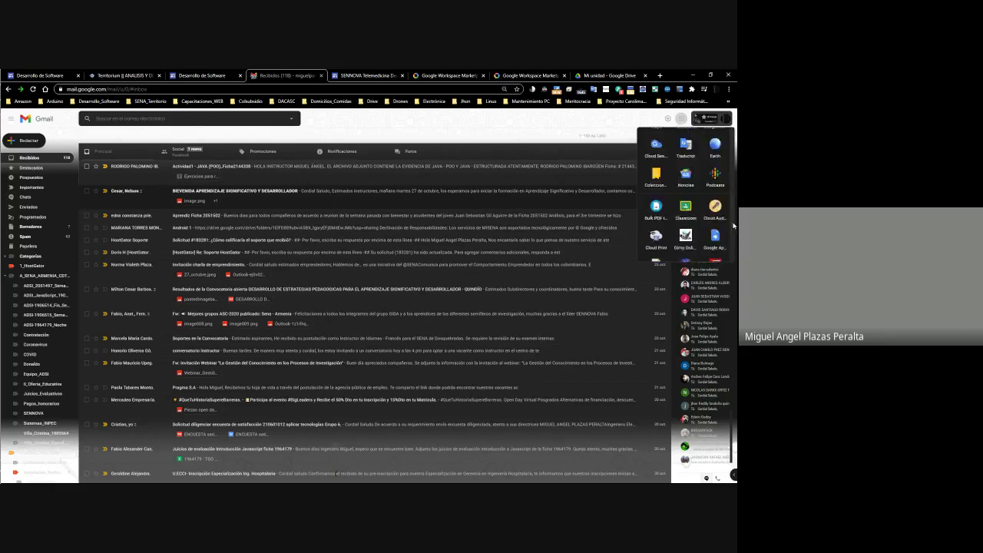
- Close Gmail's apps grid and Alt+Tab to the Google Meet presenting window
scroll(733, 153, "up", 1)
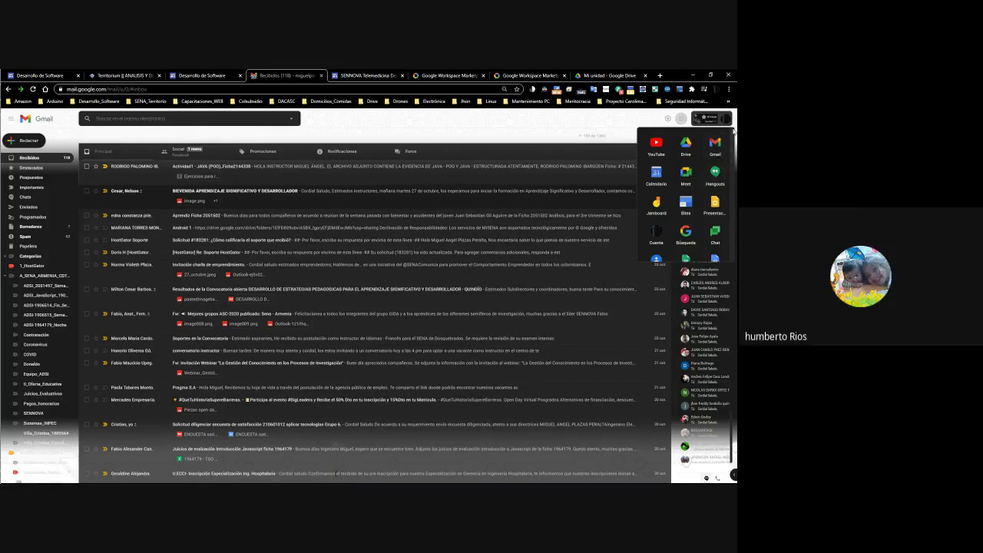
scroll(732, 132, "down", 1)
left_click_drag(733, 133, 730, 190)
scroll(730, 190, "up", 5)
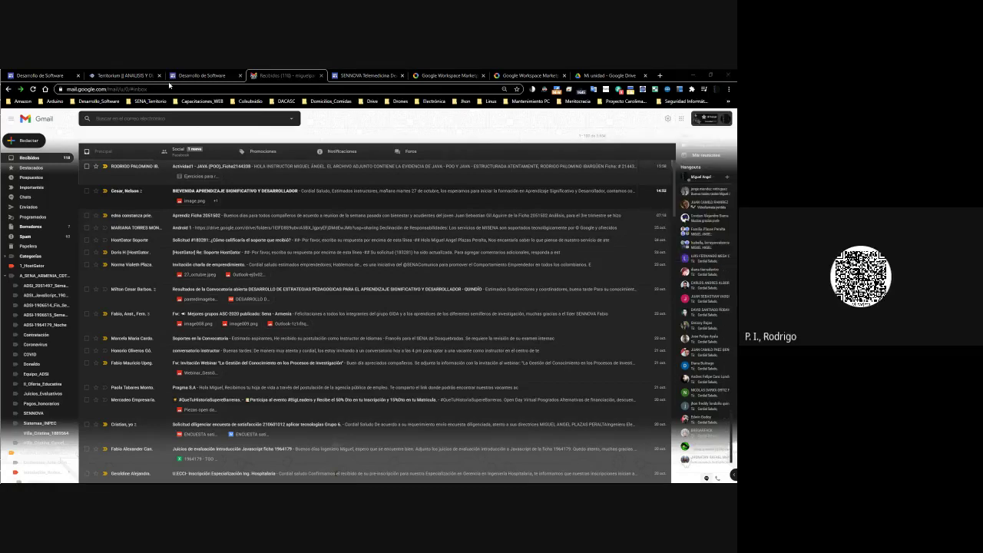
key("alt+Tab")
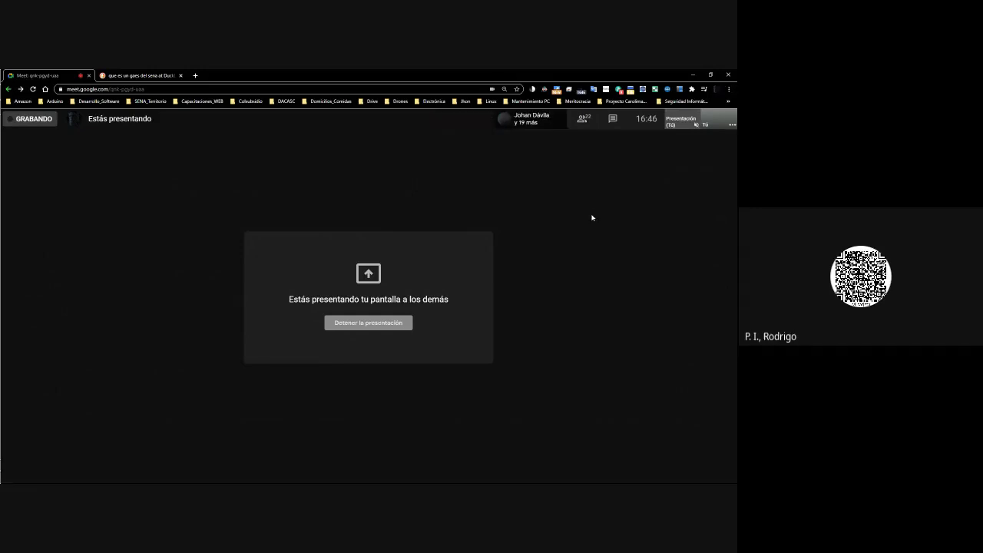
- Minimize the Meet window to reveal the Gmail inbox with 118 messages
left_click(691, 75)
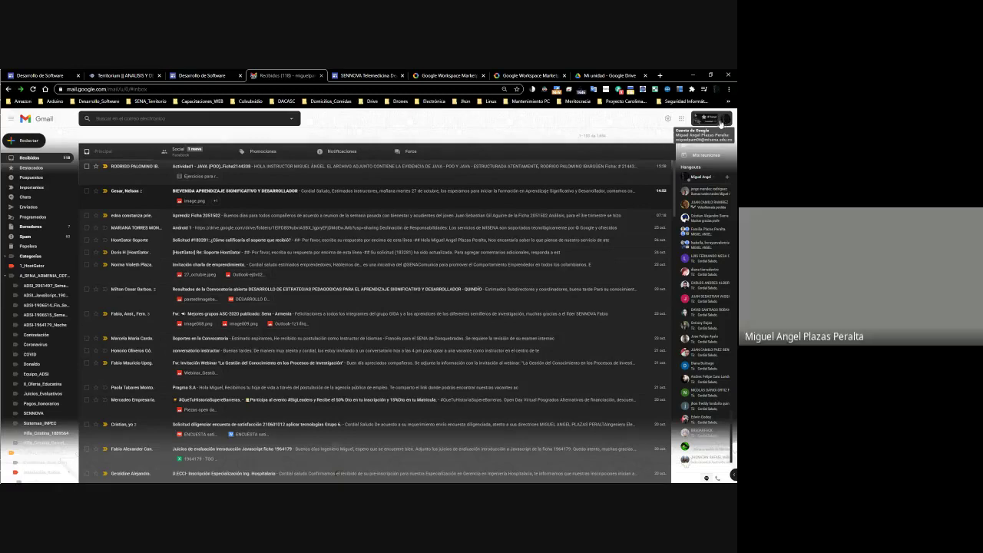
- Switch to the 'Mi unidad - Google Drive' tab showing 253.2 GB used
left_click(606, 75)
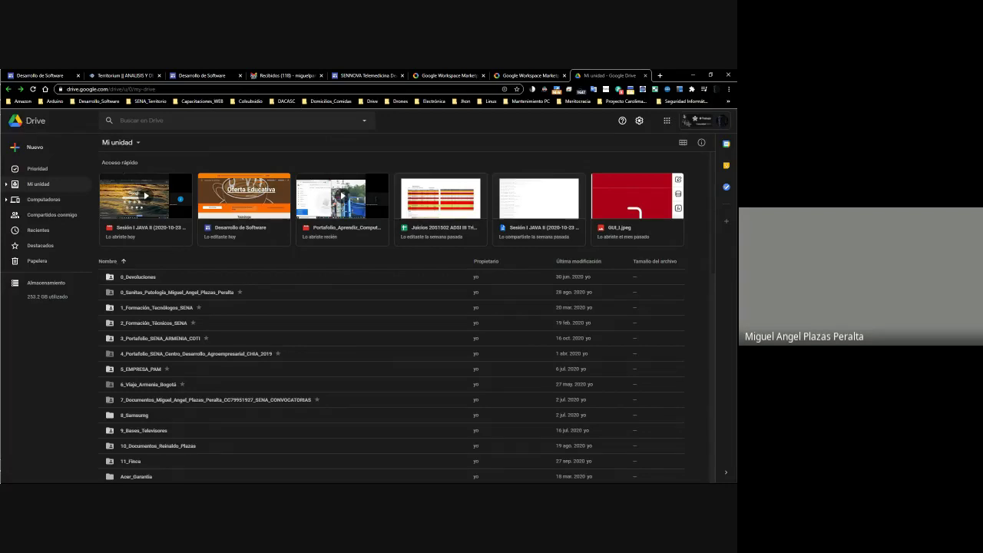
- Cycle through the Marketplace, Gmail and Desarrollo de Software tabs, then open Gmail's apps grid
left_click(545, 75)
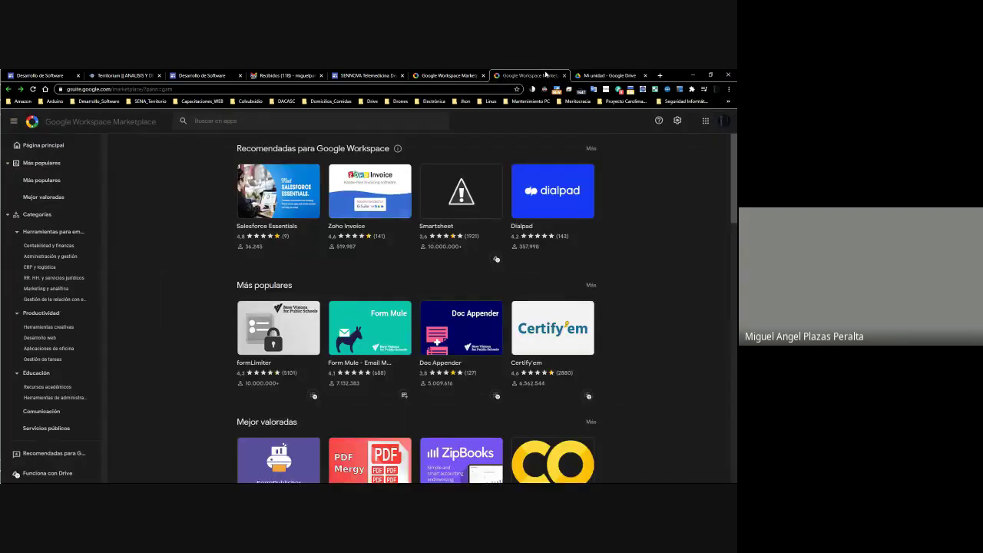
left_click(449, 75)
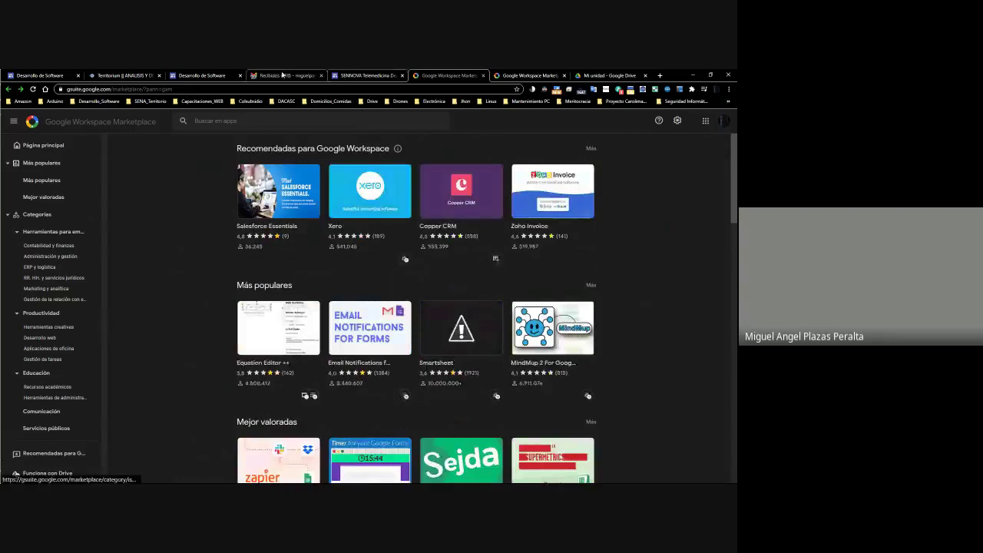
left_click(284, 75)
left_click(202, 75)
left_click(284, 75)
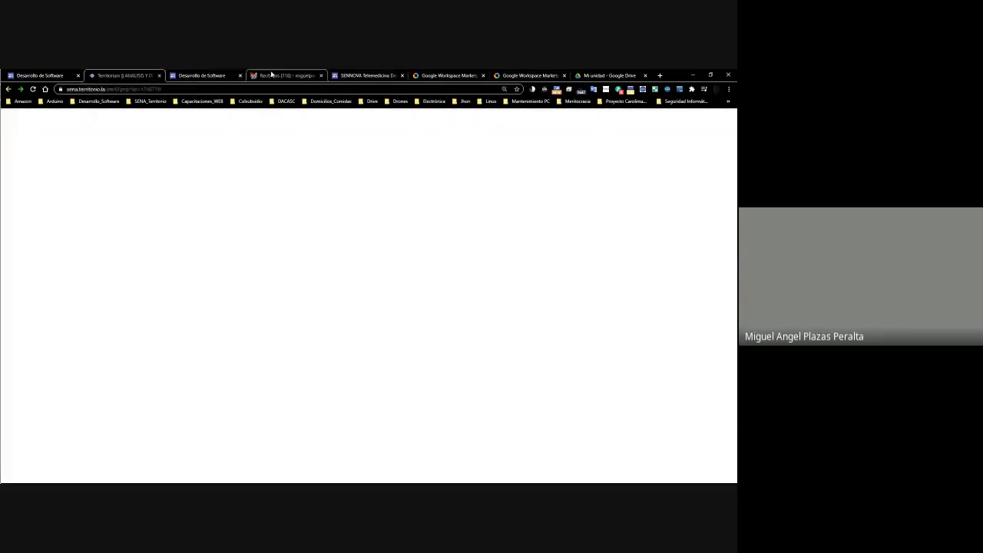
left_click(681, 119)
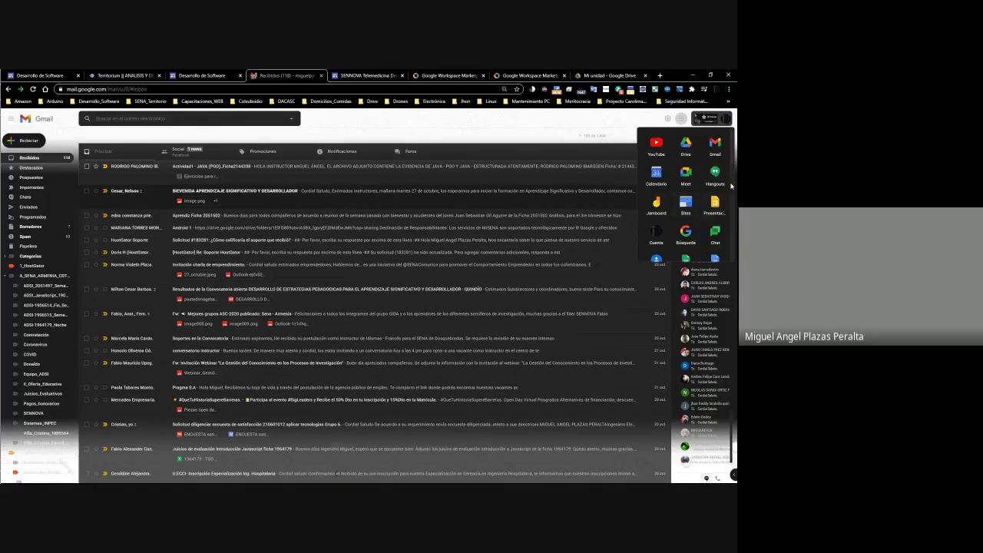
- Scroll the Google apps grid and click one of its app shortcuts several times
scroll(731, 186, "down", 5)
scroll(731, 186, "up", 5)
scroll(685, 200, "down", 2)
left_click(691, 222)
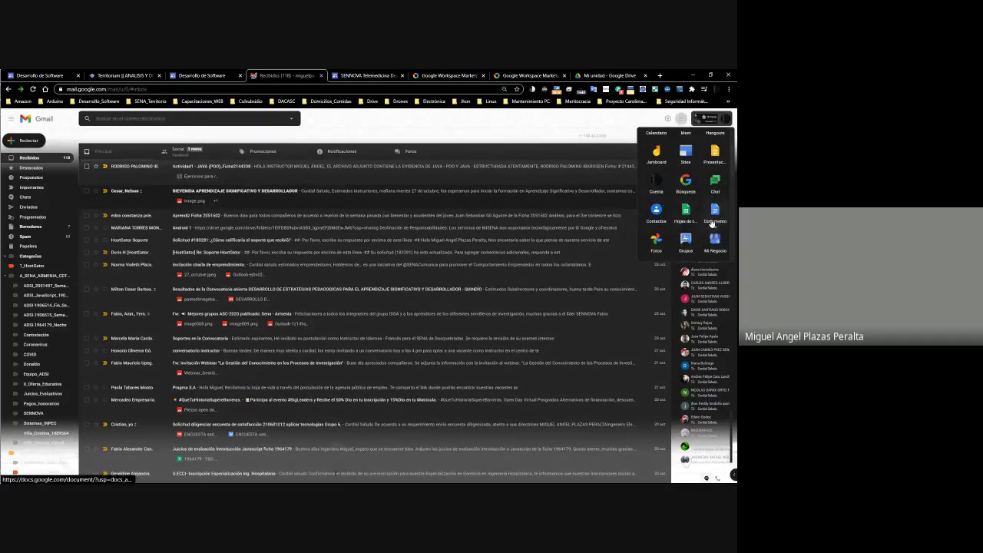
left_click(720, 224)
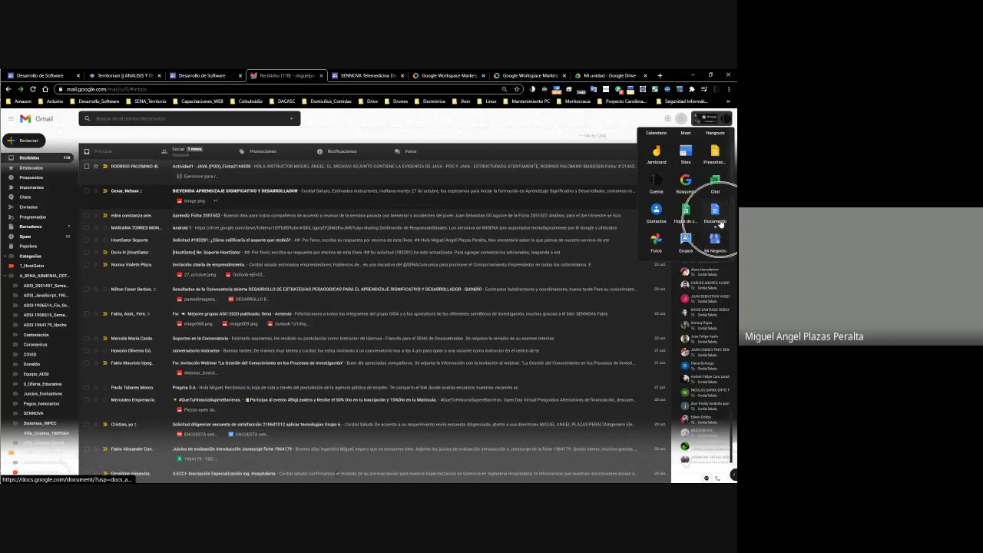
left_click(720, 224)
left_click(720, 224)
left_click(721, 224)
- Reorder the Google apps grid, moving Presentaciones and Hojas de cálculo to higher slots
scroll(720, 224, "up", 2)
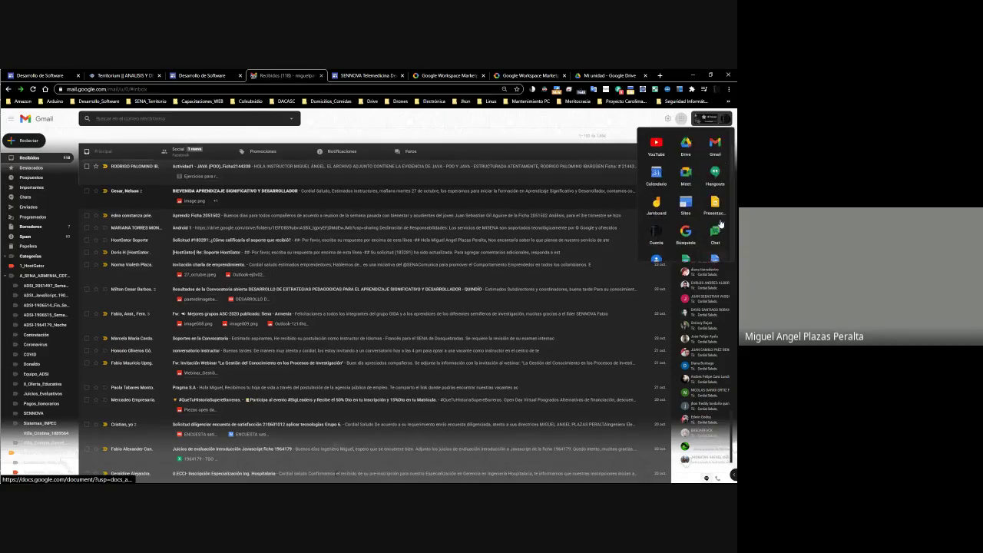
scroll(715, 185, "down", 3)
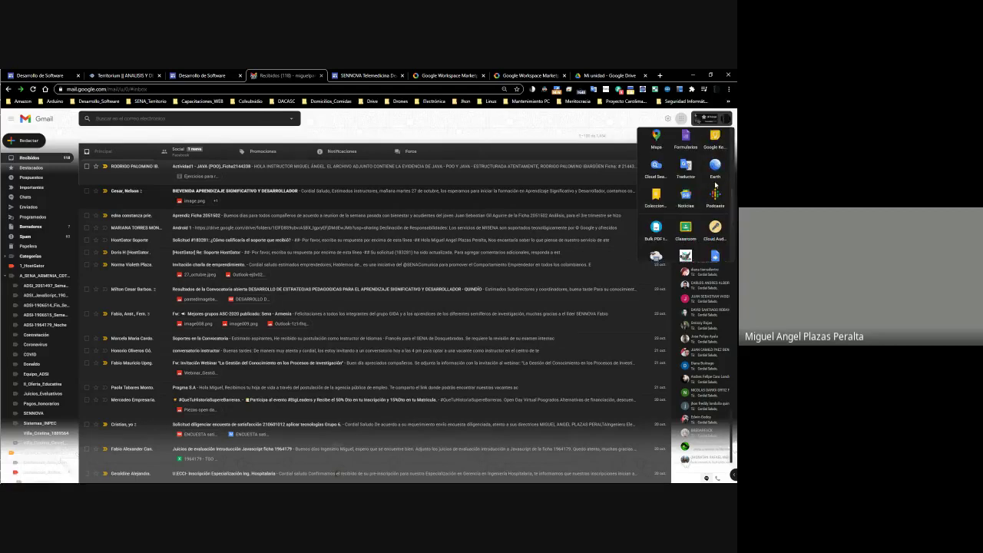
scroll(715, 185, "up", 3)
scroll(715, 221, "down", 3)
scroll(715, 221, "up", 3)
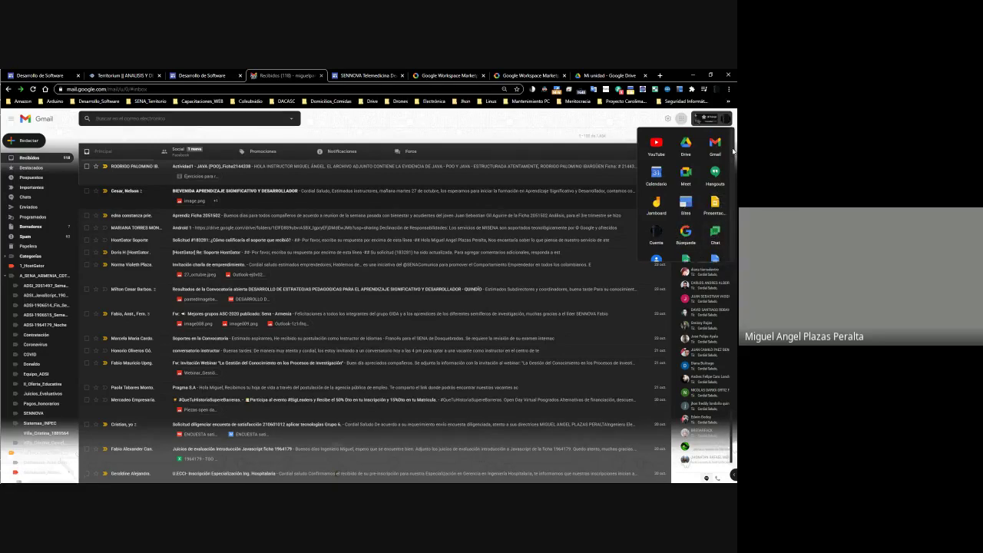
scroll(695, 238, "down", 1)
left_click(685, 229)
left_click_drag(685, 229, 661, 234)
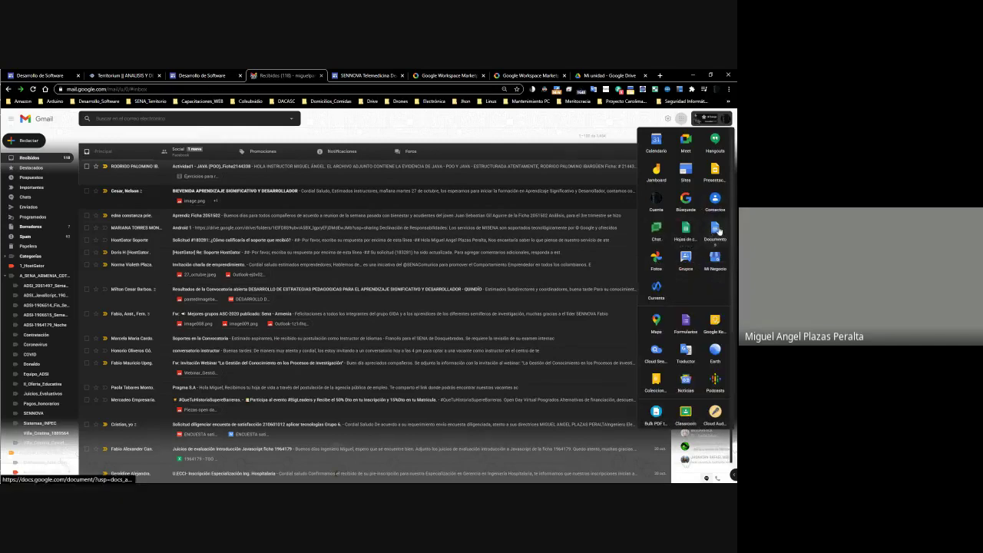
left_click_drag(714, 171, 688, 231)
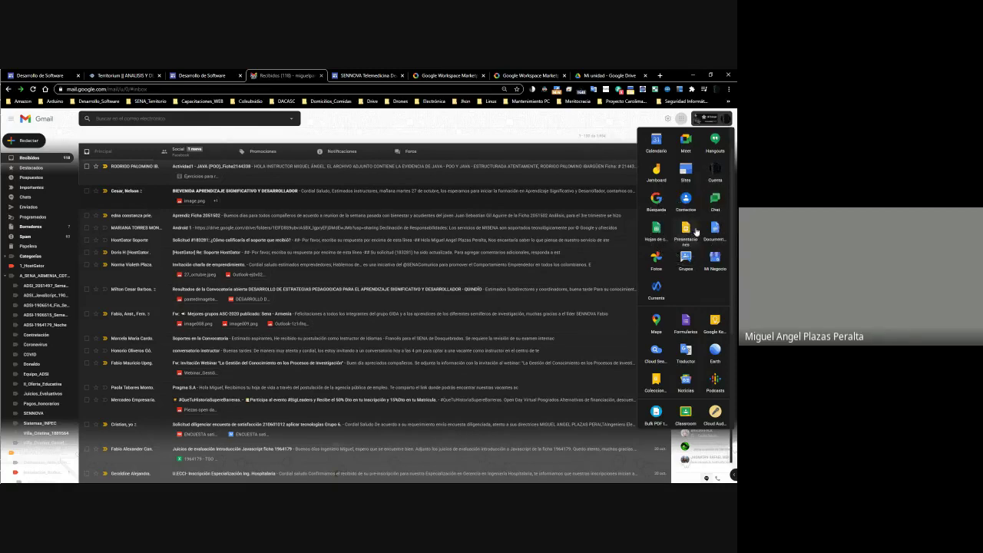
left_click_drag(657, 228, 709, 199)
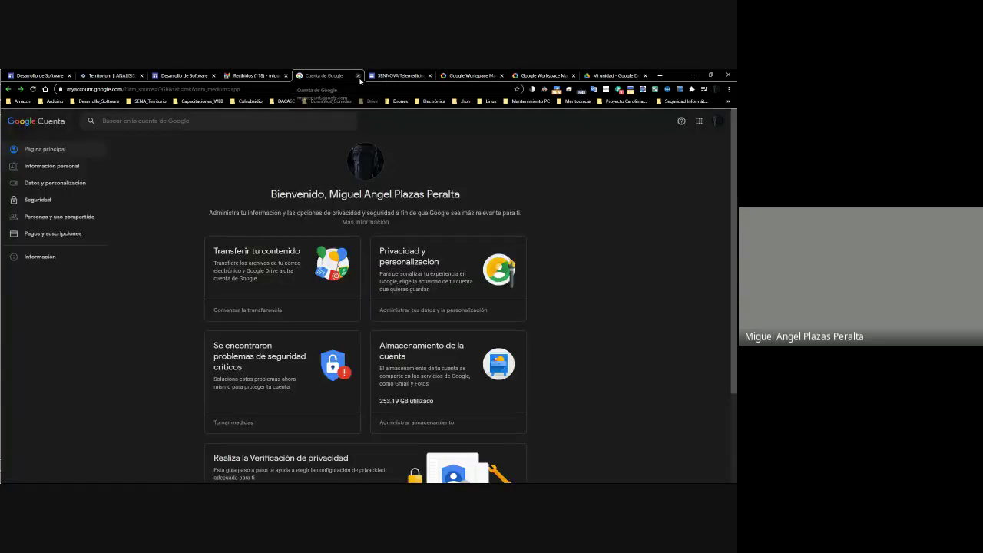
- Close the Cuenta de Google tab and bring the Google apps grid back up
left_click(358, 75)
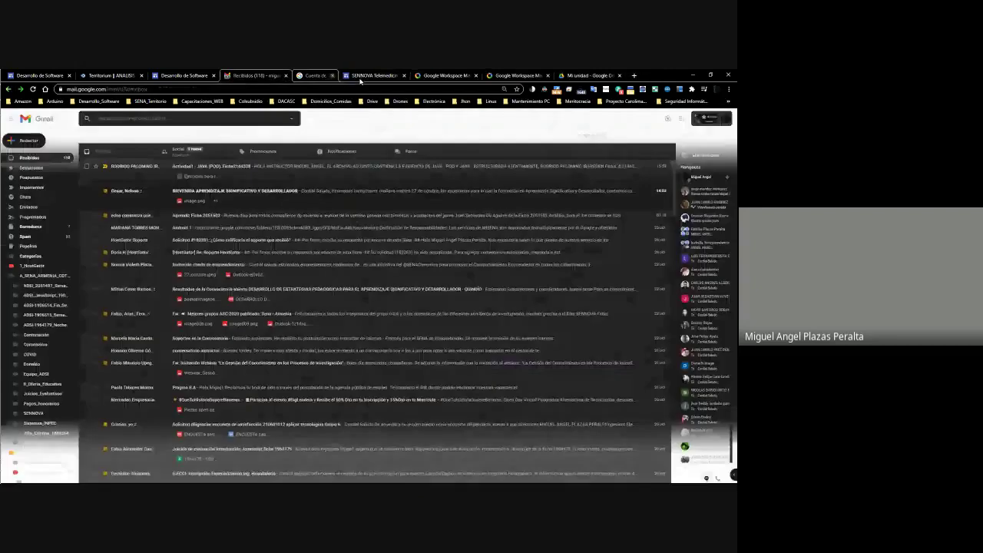
left_click(682, 124)
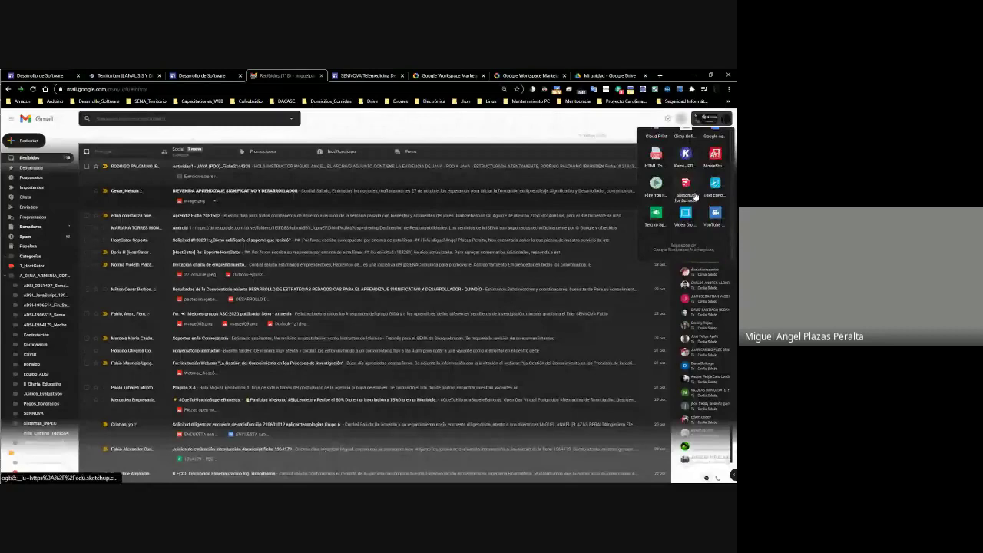
left_click(413, 122)
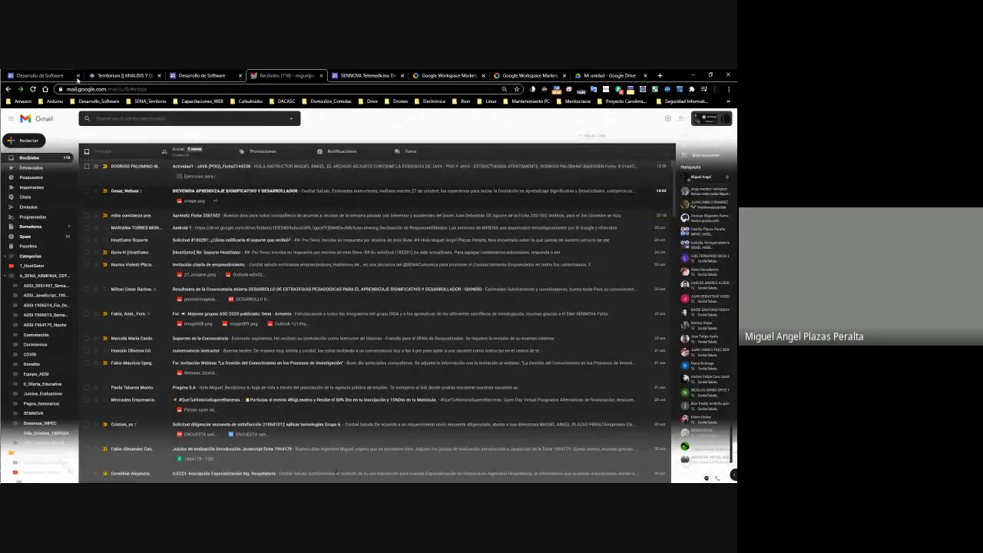
left_click(681, 119)
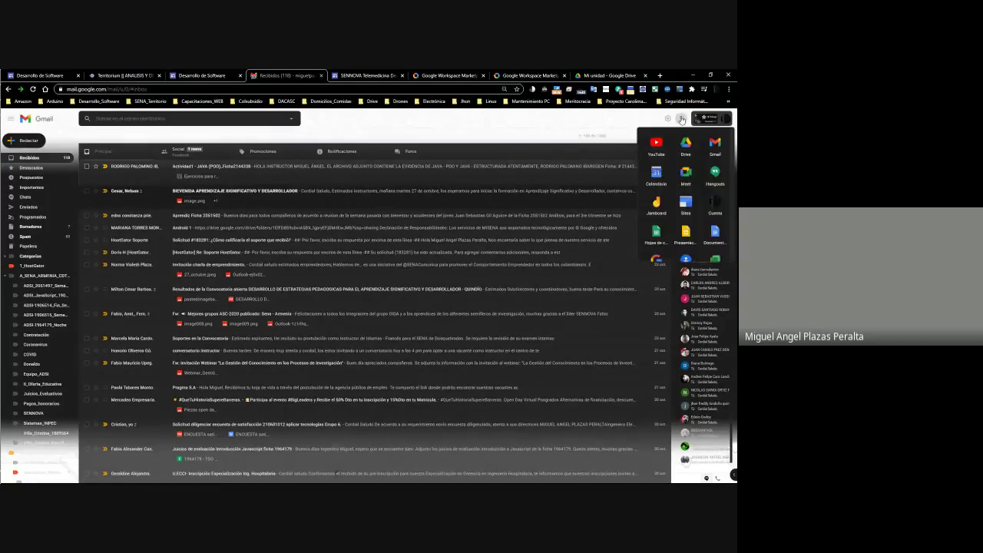
- Open Google Drive in a new tab, then check its apps grid and settings gear menu
left_click(686, 144)
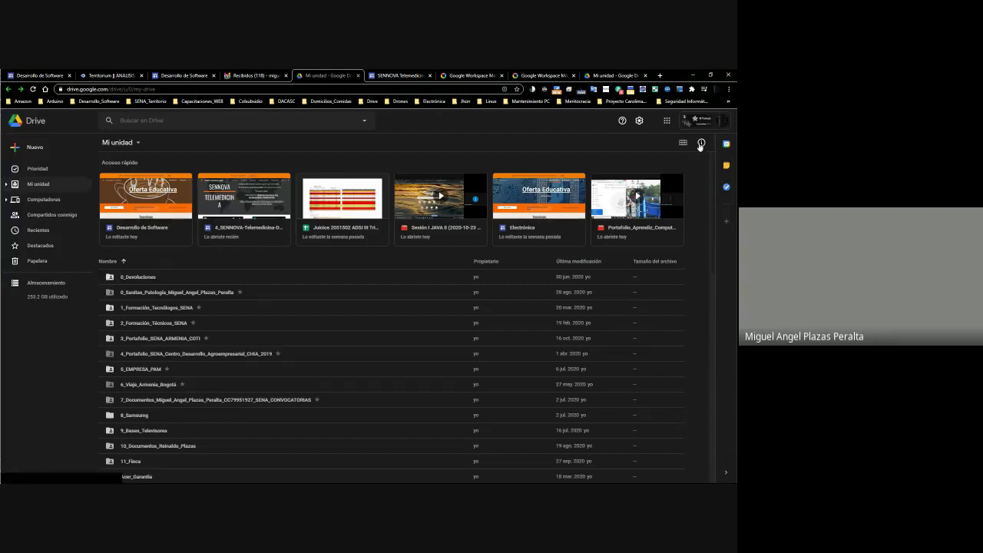
mouse_move(3, 431)
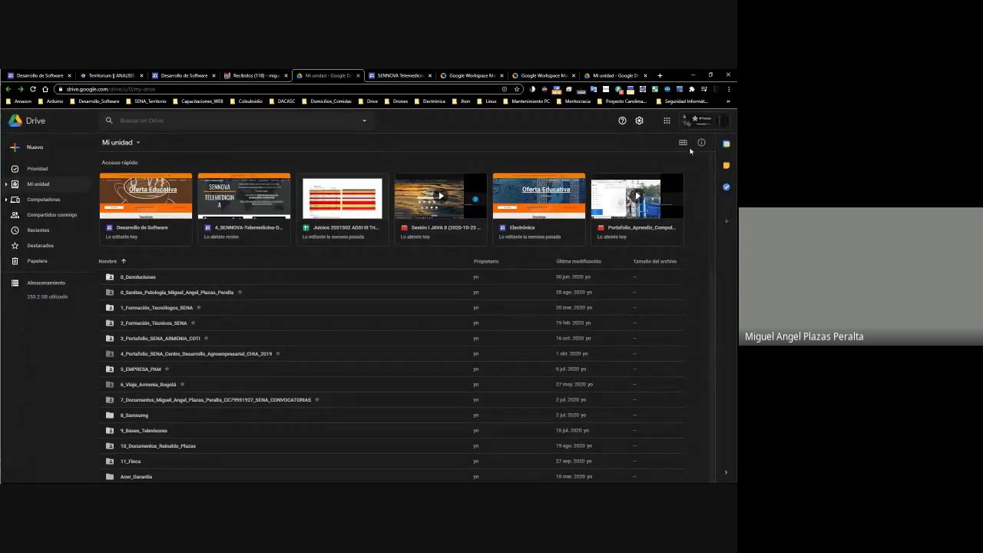
left_click(671, 127)
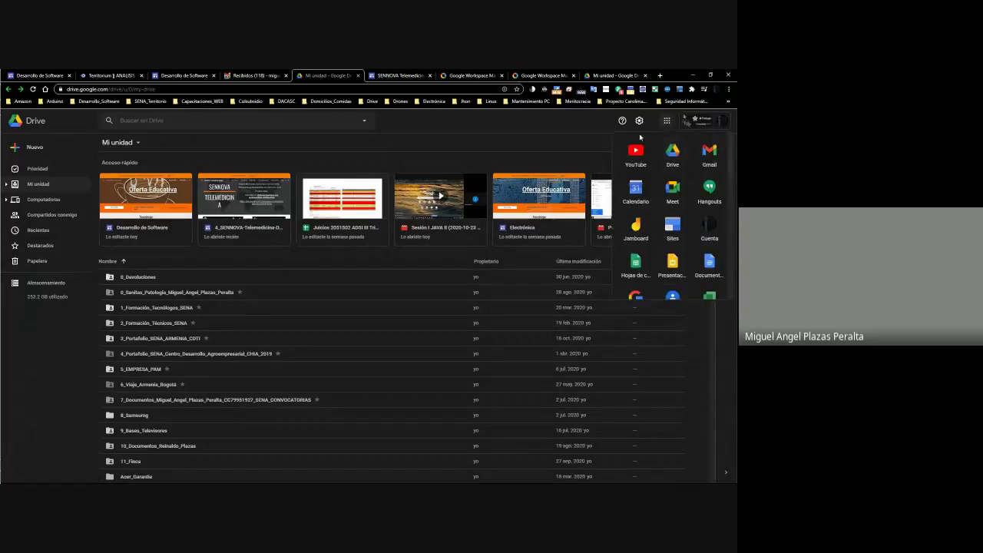
left_click(504, 142)
left_click(638, 120)
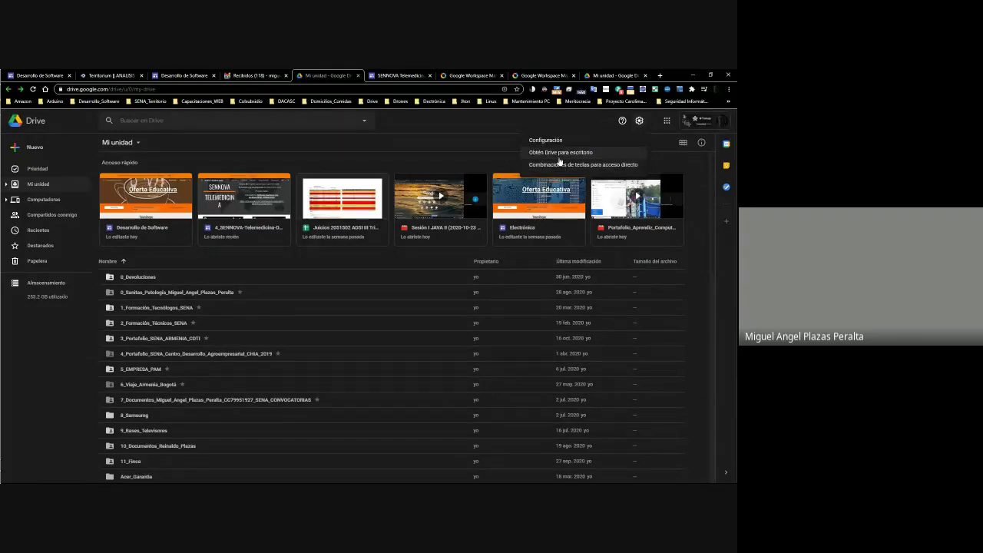
mouse_move(1, 393)
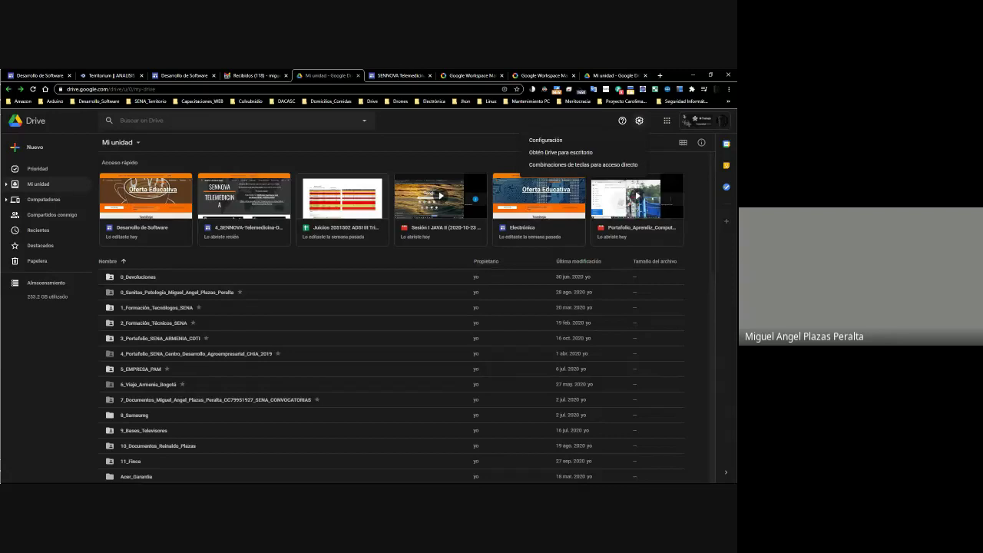
key("alt+Tab")
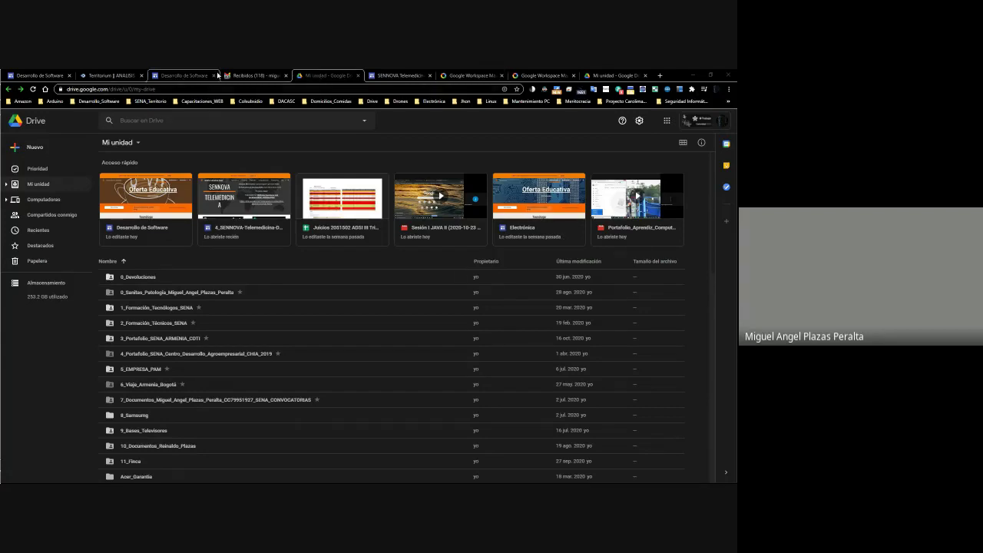
- Switch to the Google Meet window and choose from its presenting options menu
key("alt+Tab")
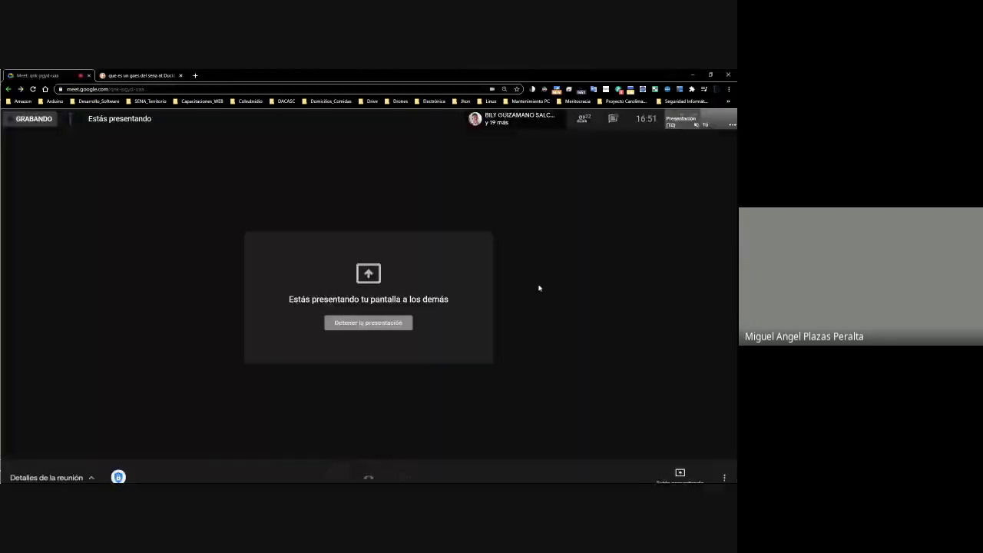
left_click(675, 462)
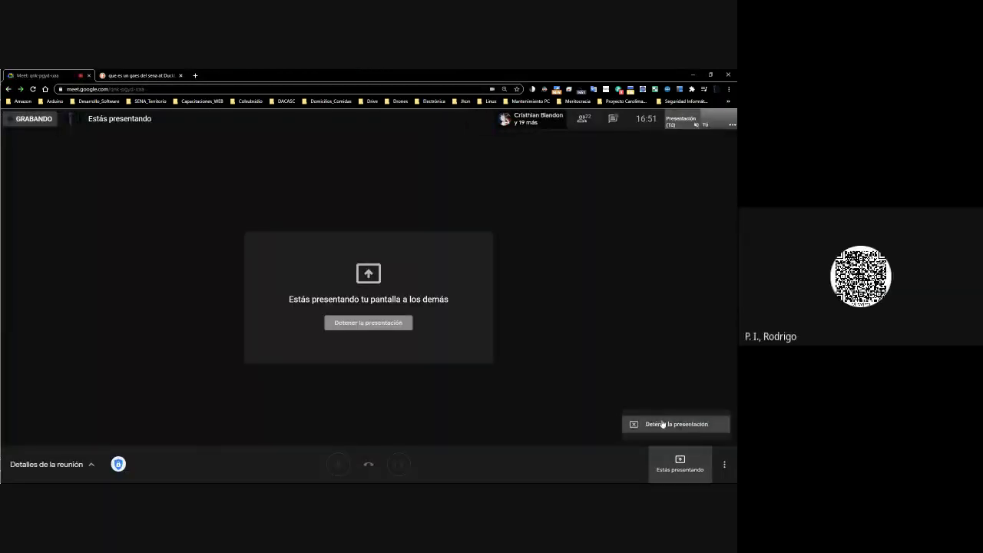
left_click(657, 422)
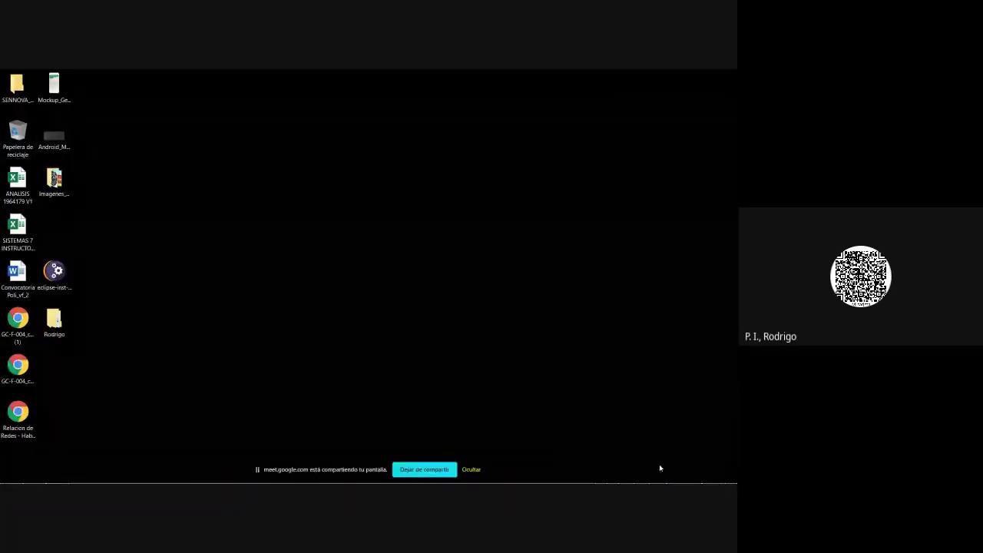
- Reveal the taskbar's hidden tray icons to reach Backup and Sync
left_click(601, 476)
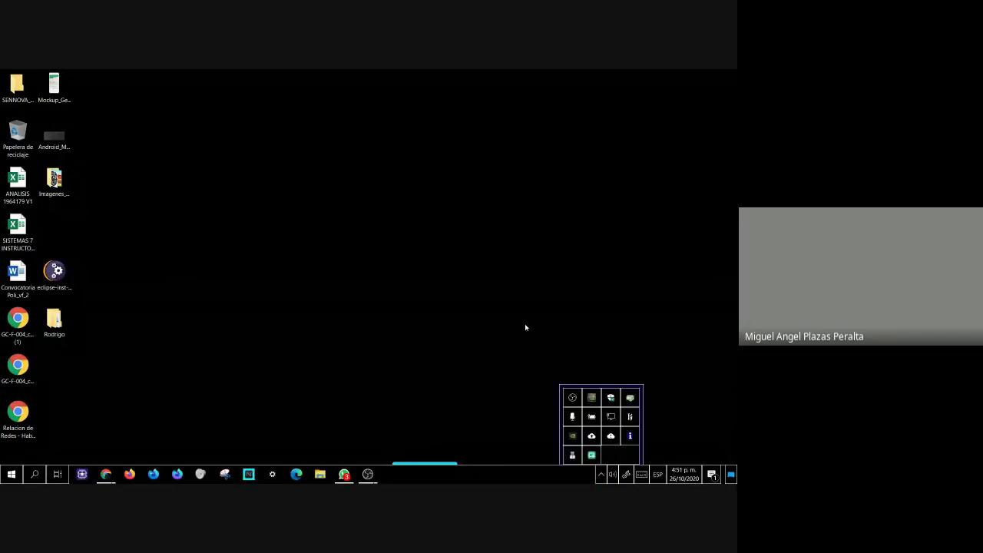
left_click(519, 321)
key("ctrl")
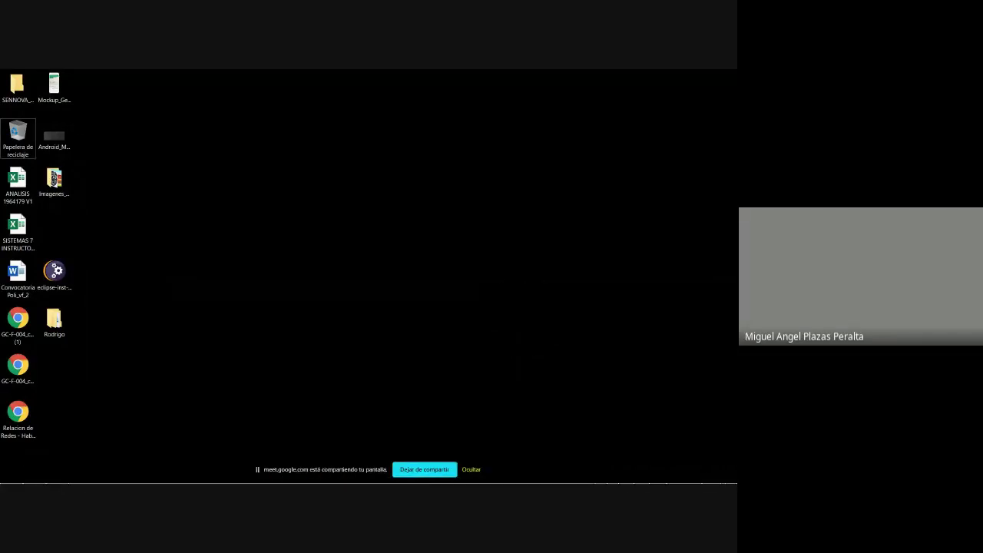
mouse_move(595, 479)
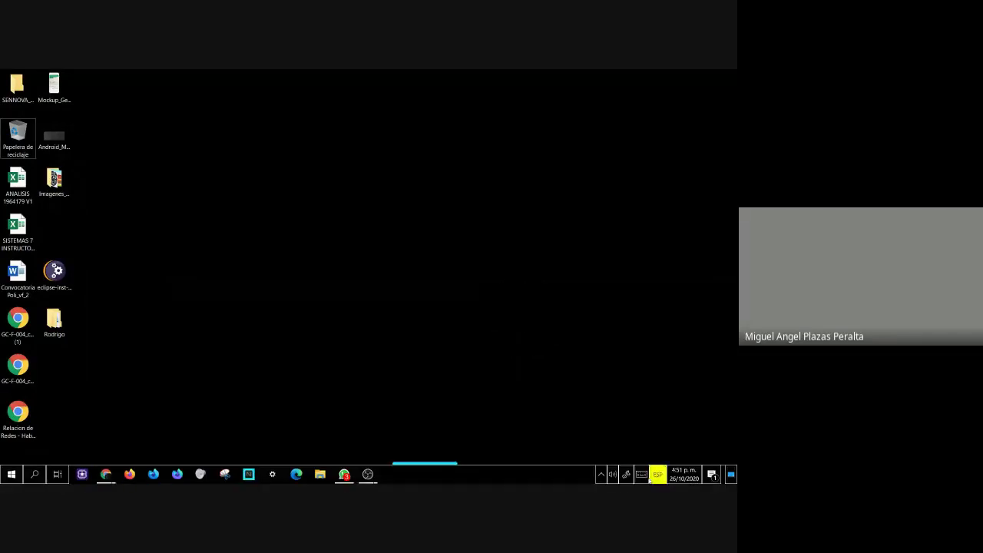
left_click(600, 476)
key("ctrl")
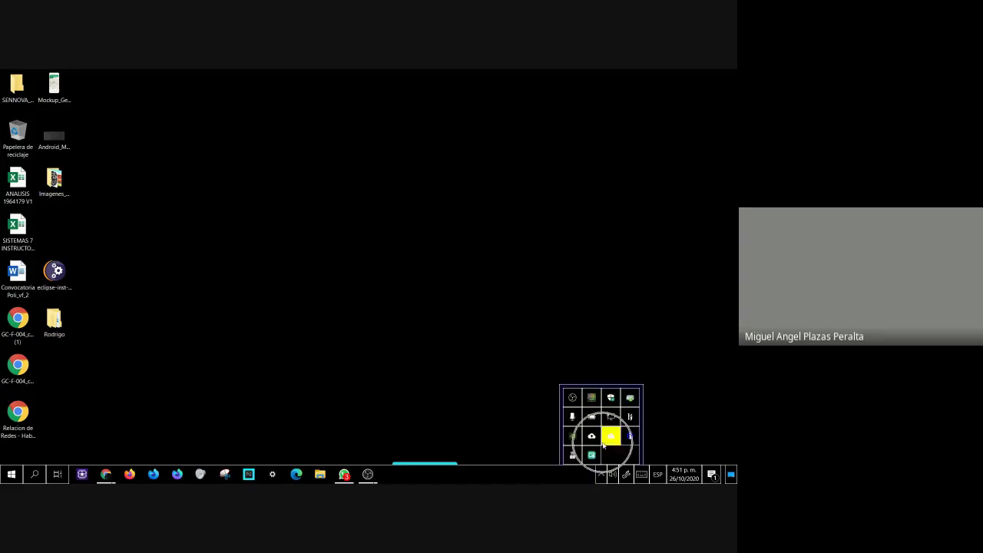
key("ctrl")
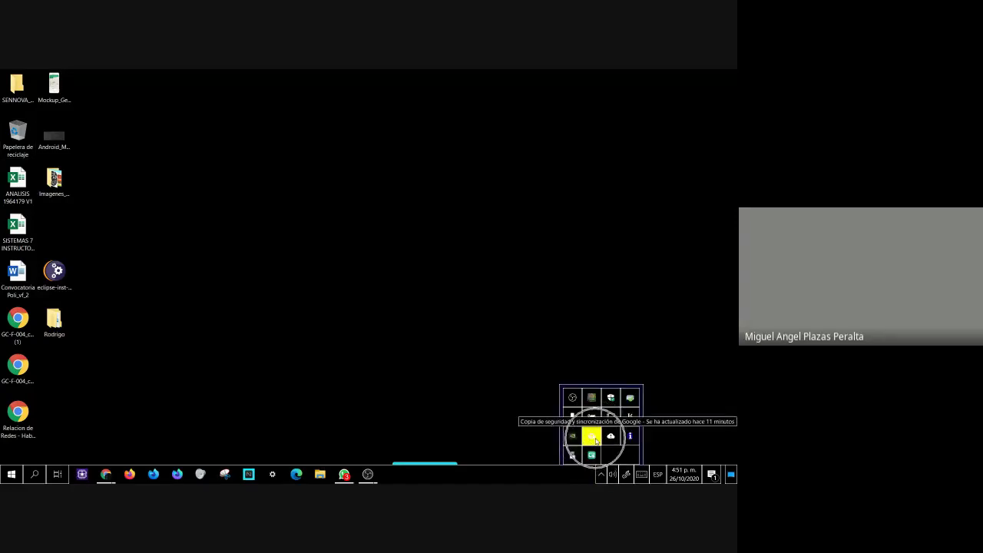
key("ctrl")
key("ctrl")
- Restore office 2013 32-6.iso in Backup and Sync instead of removing it, then close the panel
left_click(596, 441)
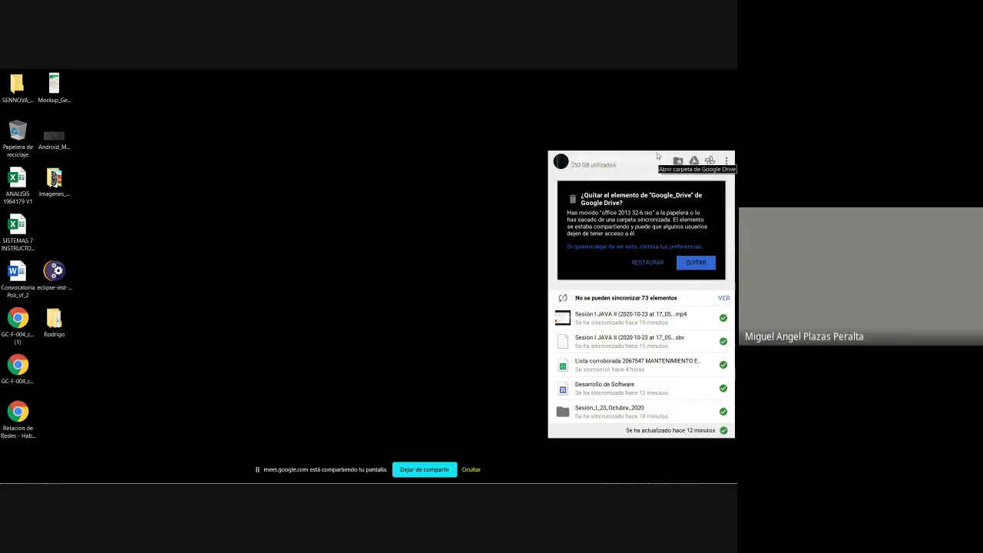
left_click(578, 161)
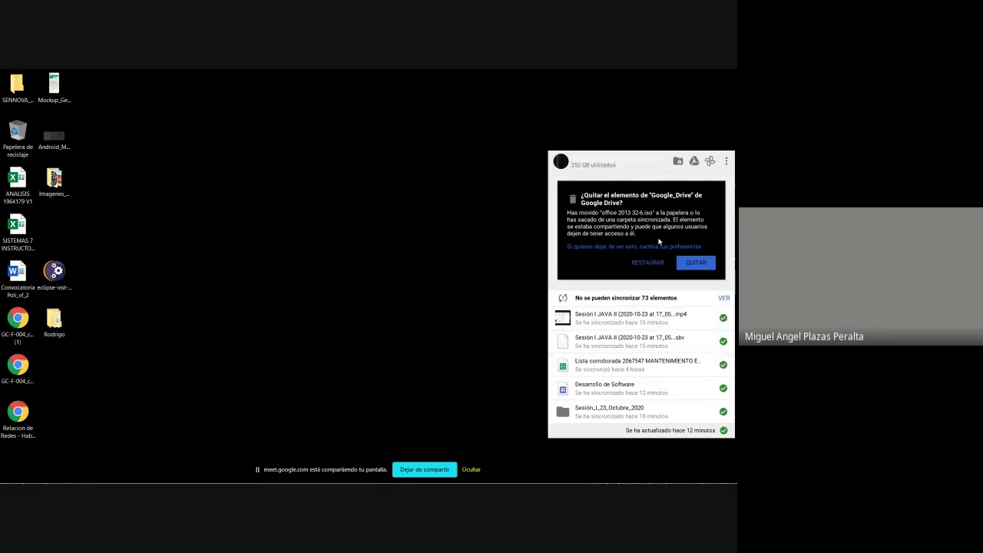
left_click(646, 265)
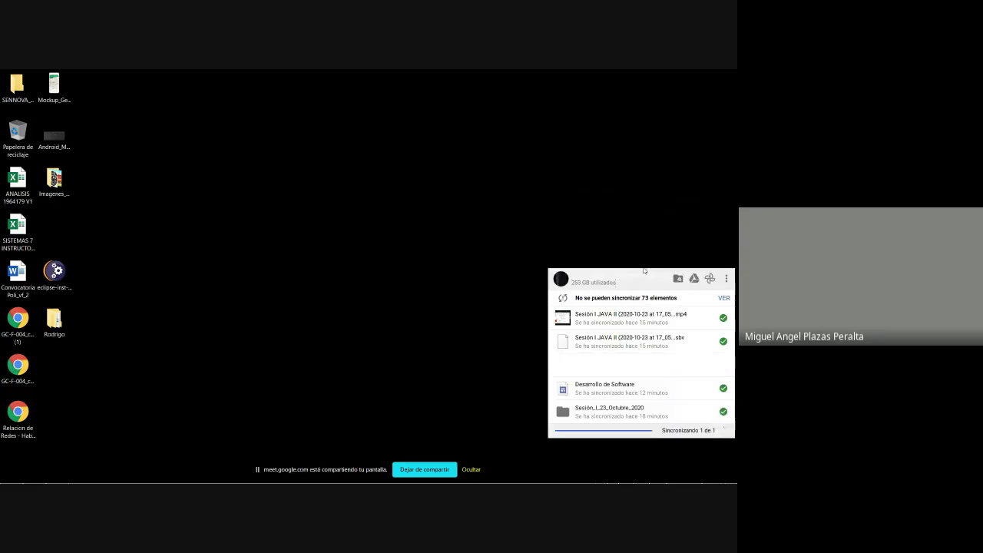
key("Escape")
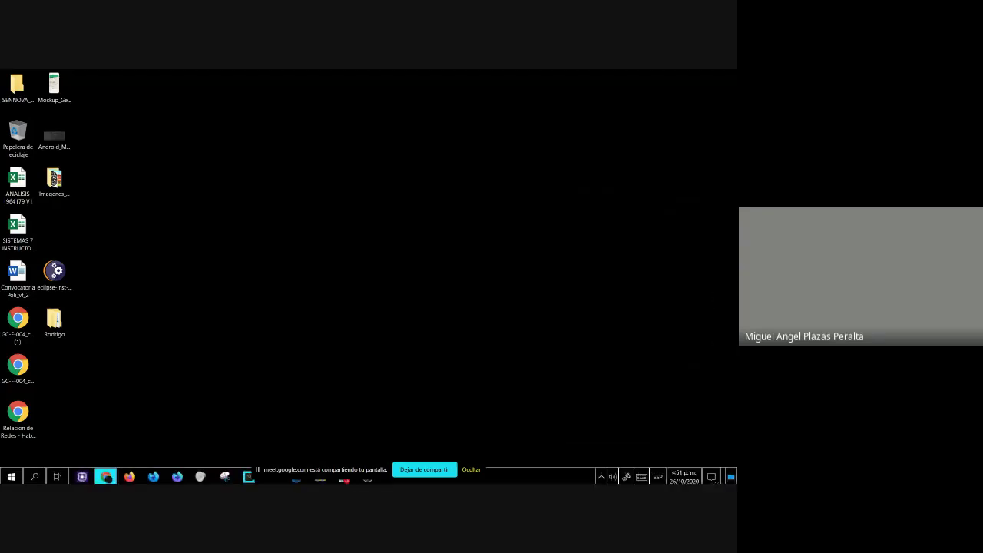
- Dismiss the Google Meet presenting notification near the tray icons
left_click(601, 474)
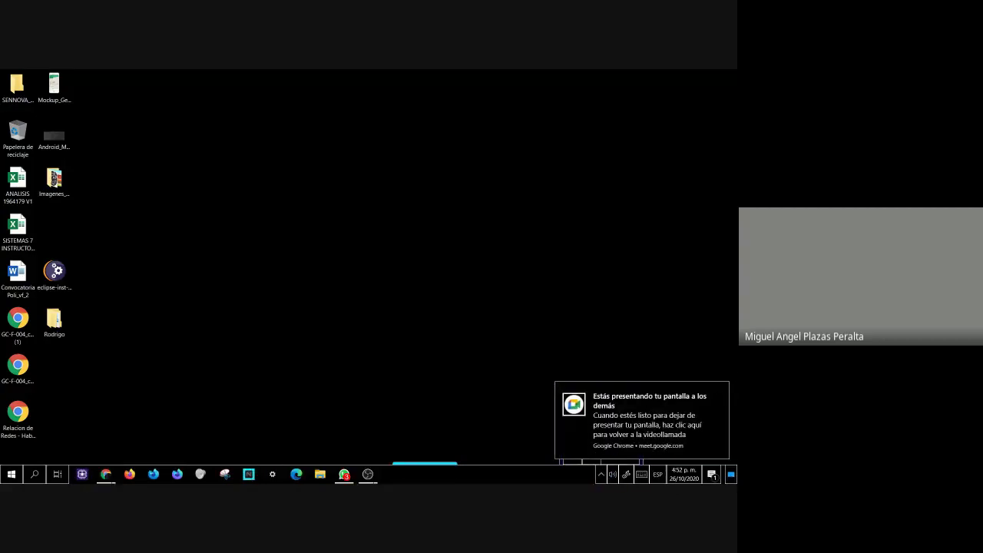
left_click(722, 389)
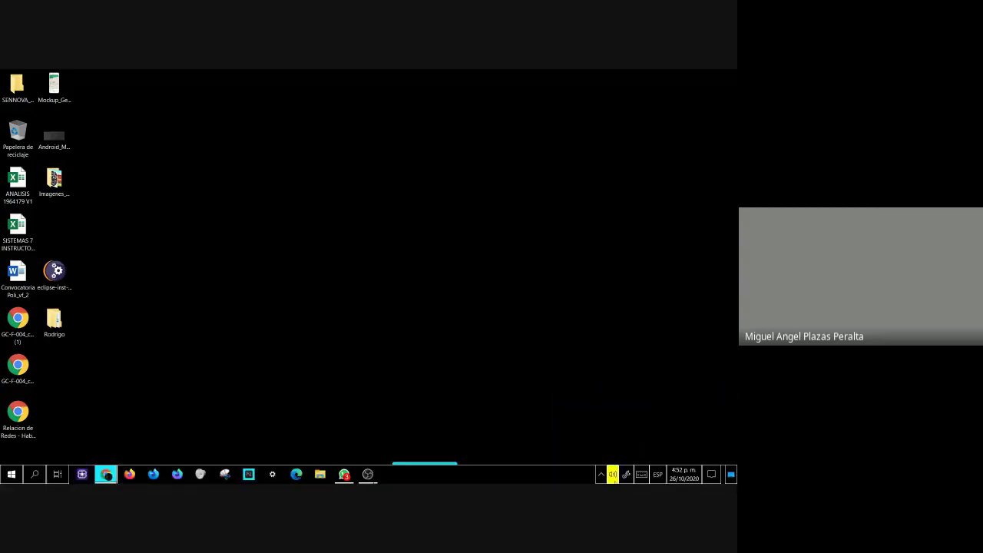
left_click(601, 474)
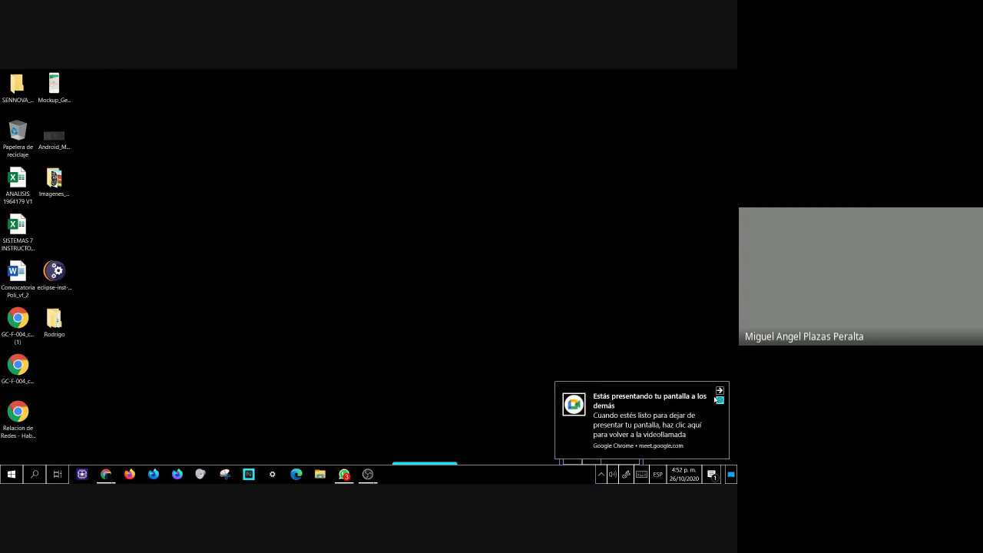
left_click(722, 390)
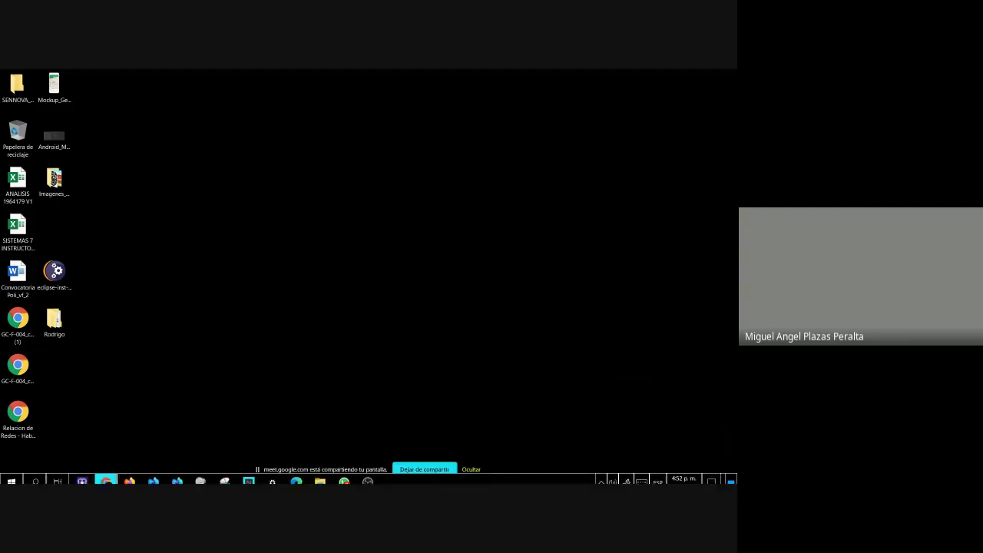
left_click(600, 474)
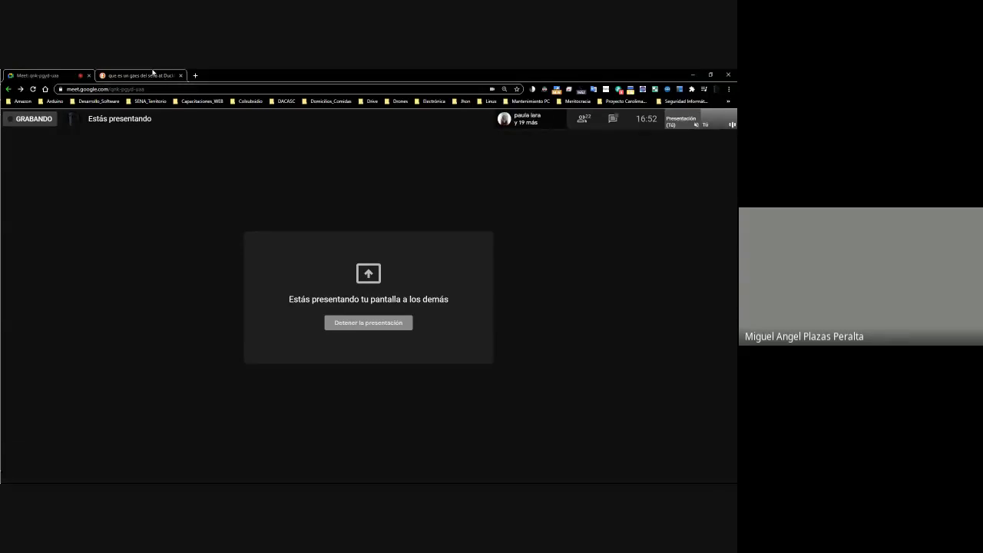
- Close the DuckDuckGo tab, open drive.google.com in a new tab, and go to Mi unidad
left_click(153, 75)
middle_click(165, 73)
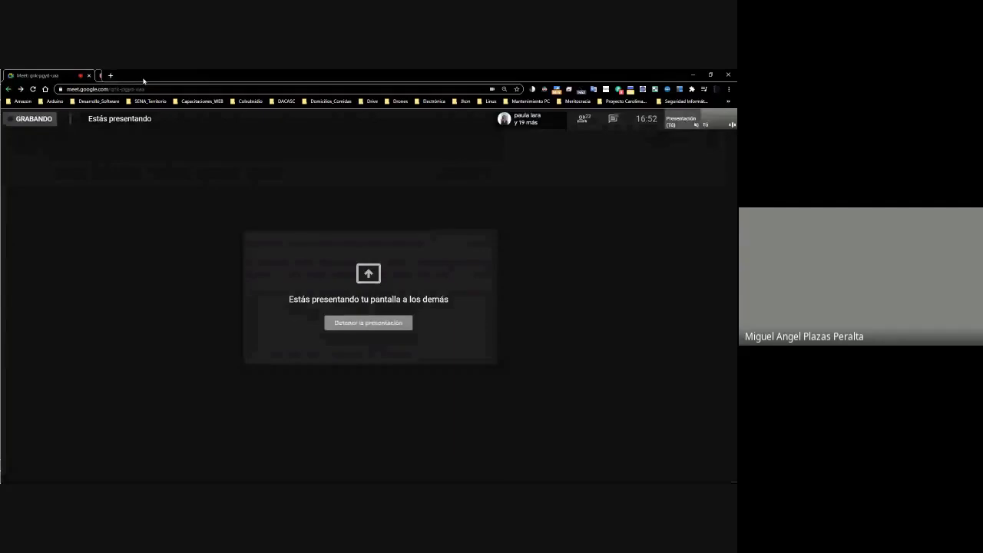
left_click(104, 76)
type("dr")
key("Return")
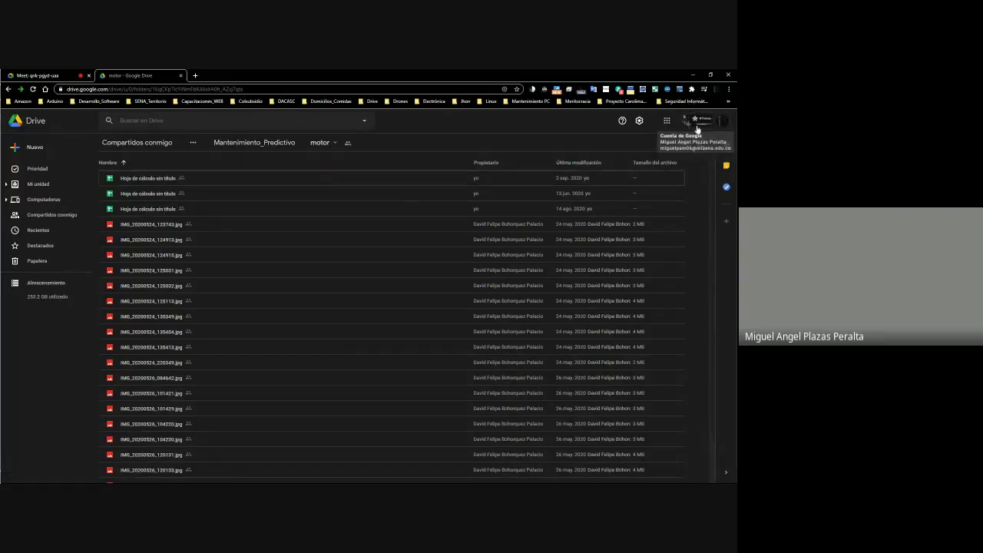
left_click(45, 185)
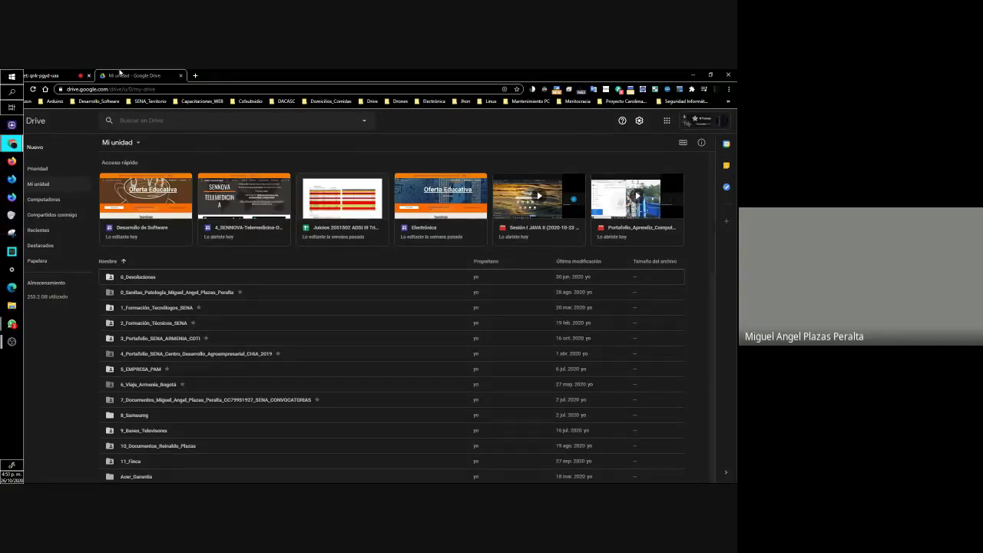
scroll(137, 384, "down", 2)
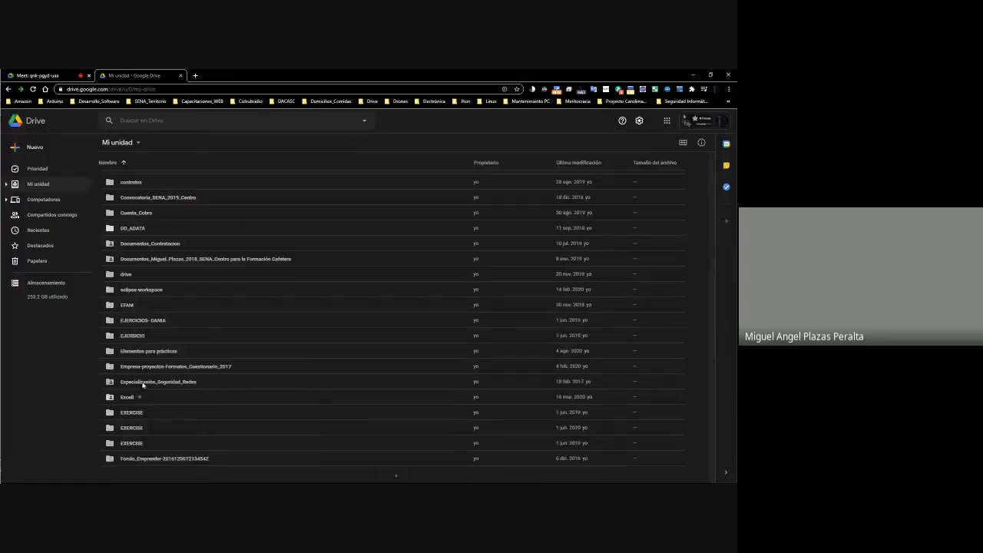
scroll(110, 247, "up", 2)
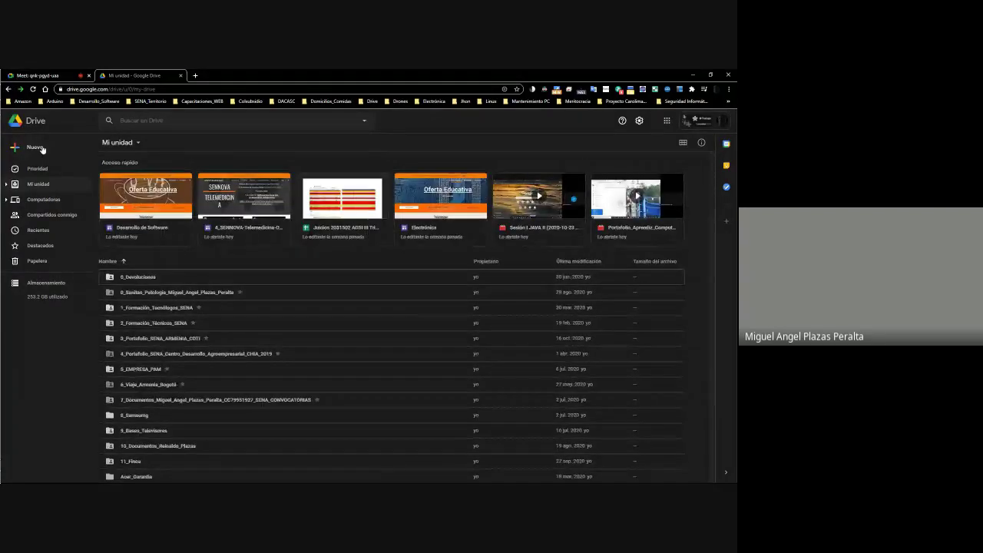
left_click(42, 149)
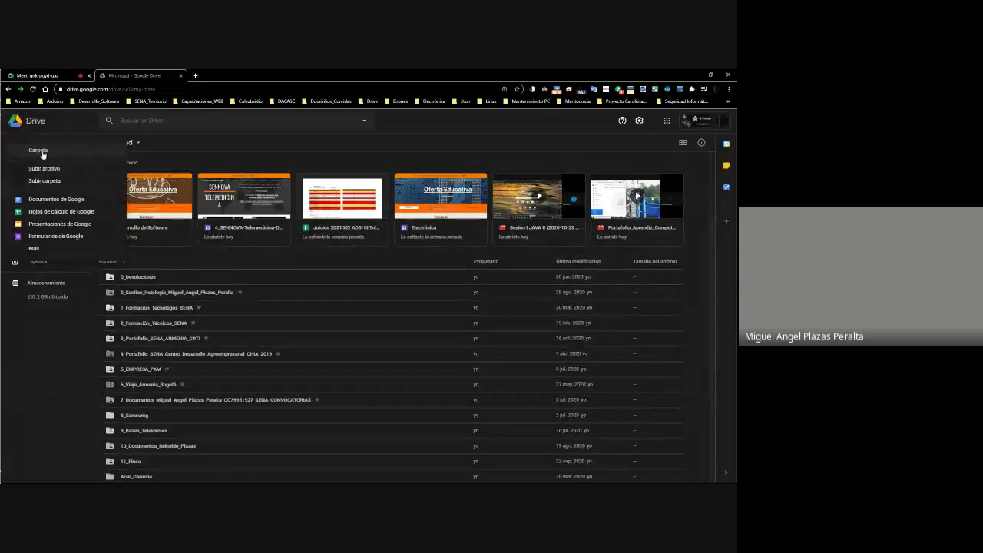
left_click(42, 152)
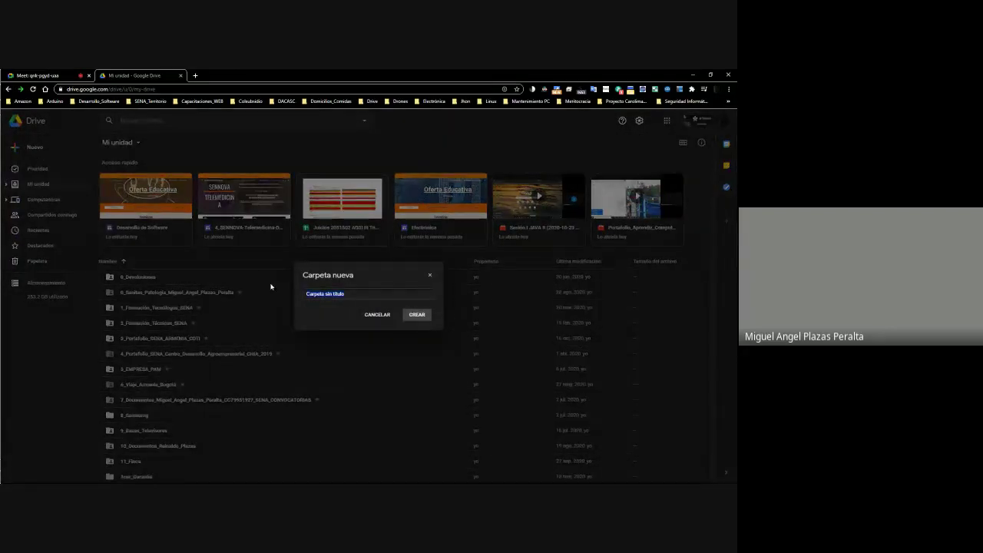
type("Portafolio_")
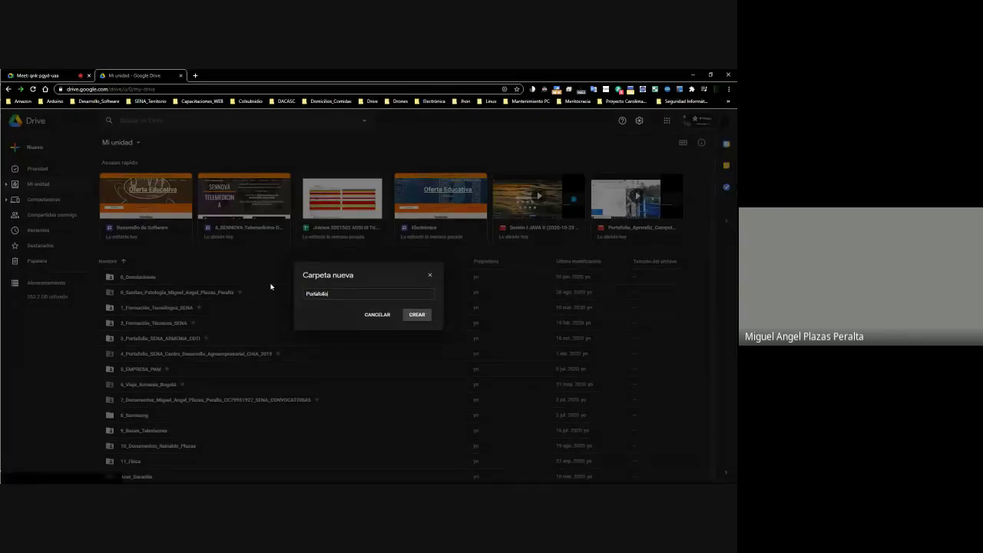
type("Aprend")
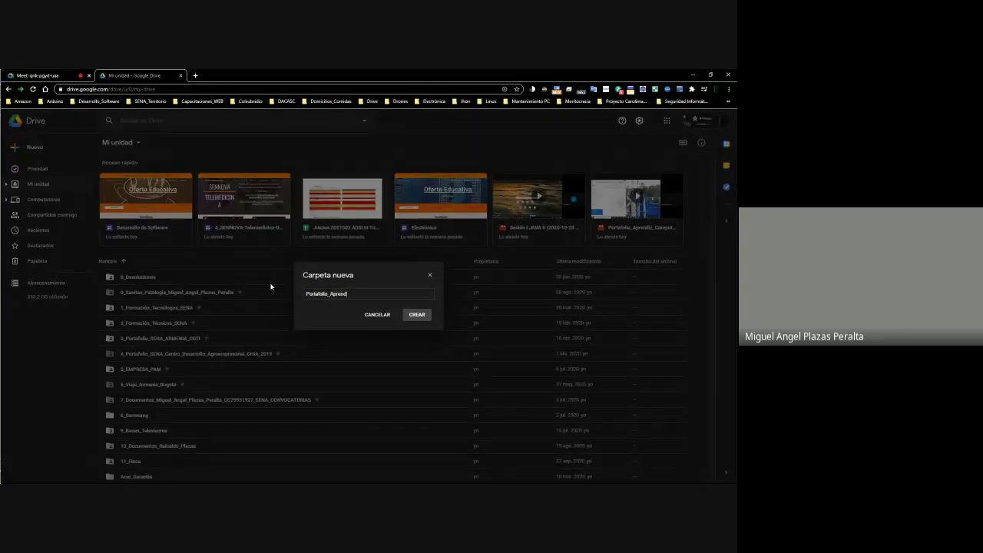
type("iz_")
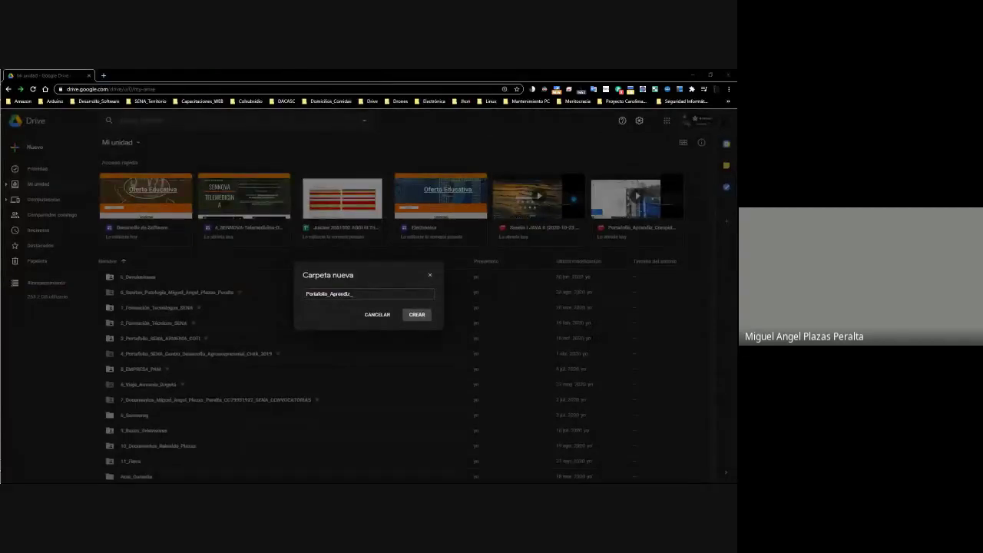
left_click(325, 293)
left_click(366, 291)
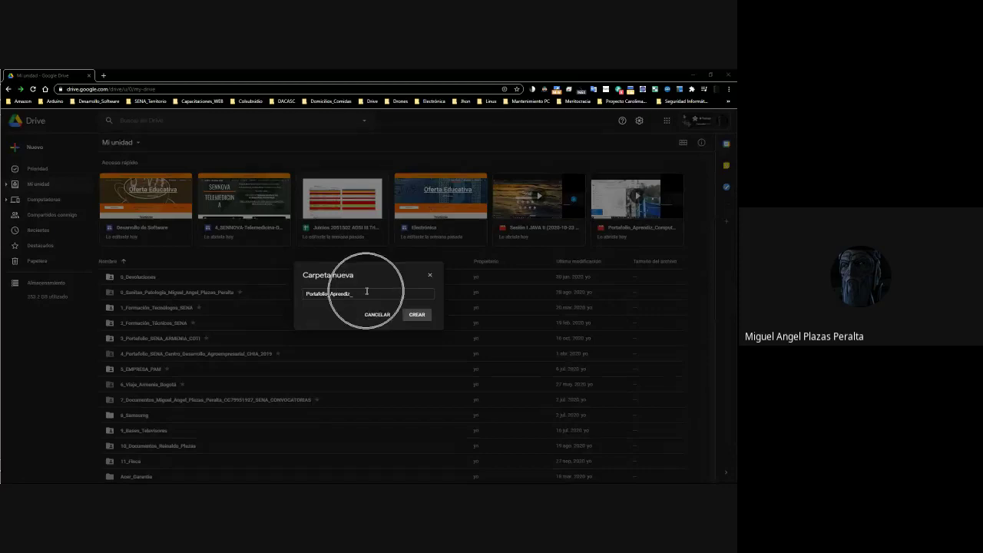
left_click(367, 295)
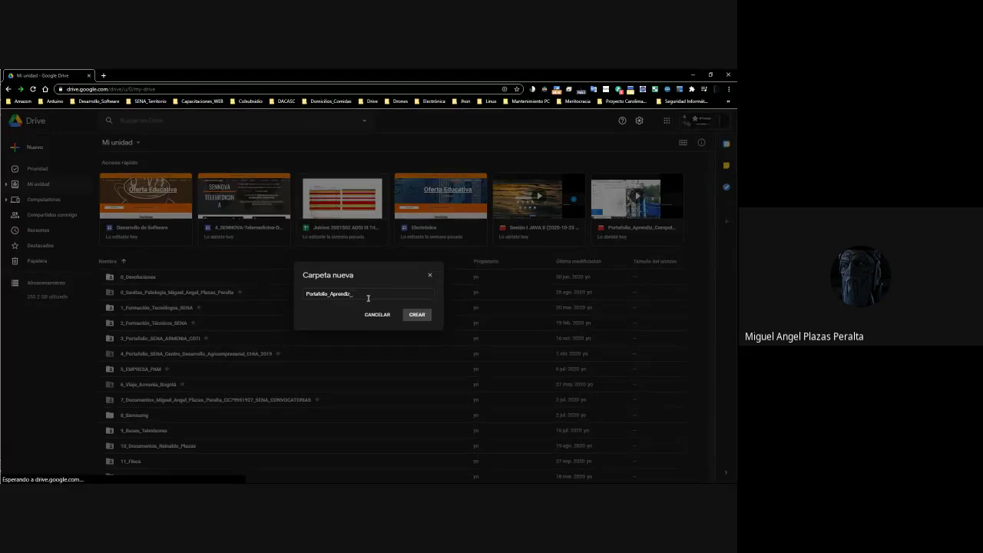
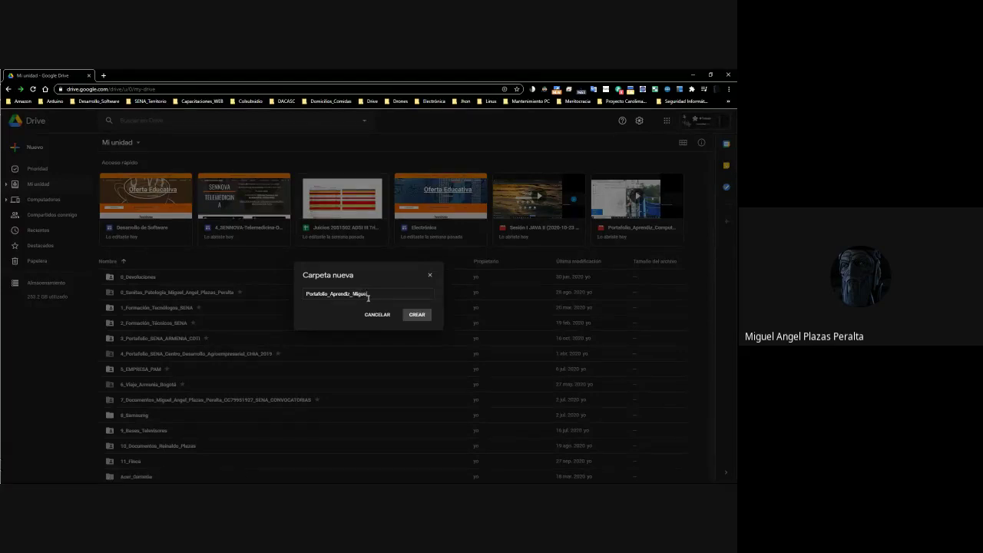
left_click_drag(428, 293, 169, 275)
key("ctrl+c")
left_click(377, 314)
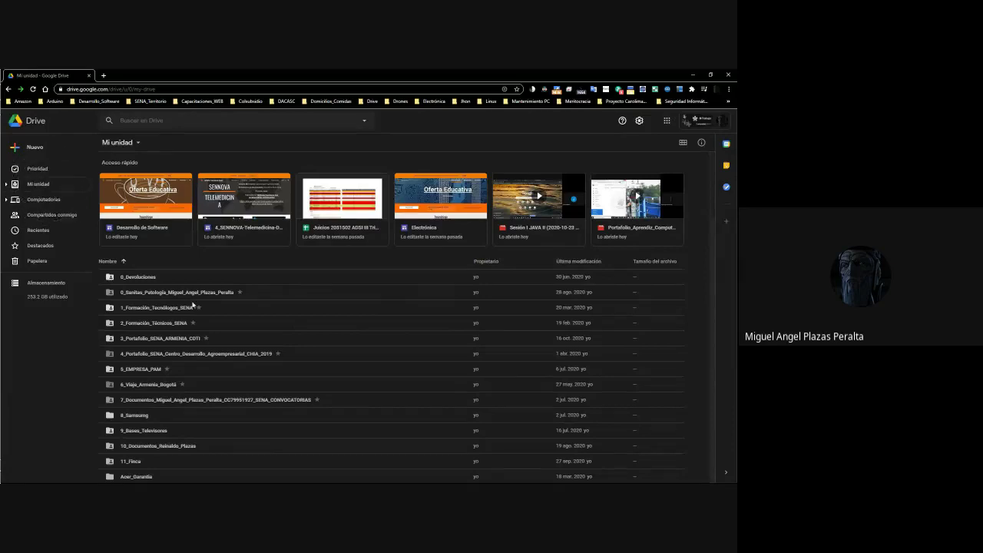
- Try Carpeta nueva from My Drive's right-click menu, then cancel it
left_click(241, 290)
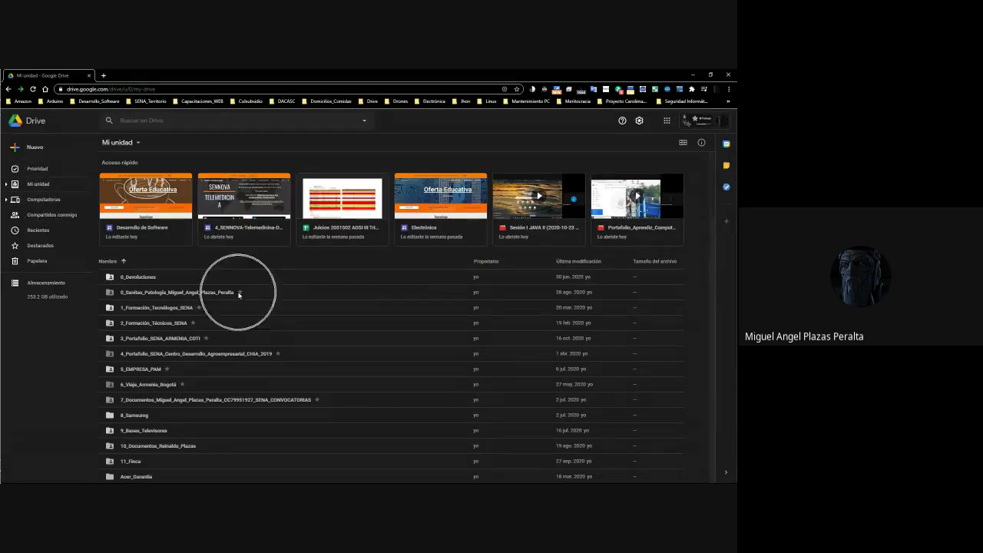
left_click(376, 261)
left_click(374, 260)
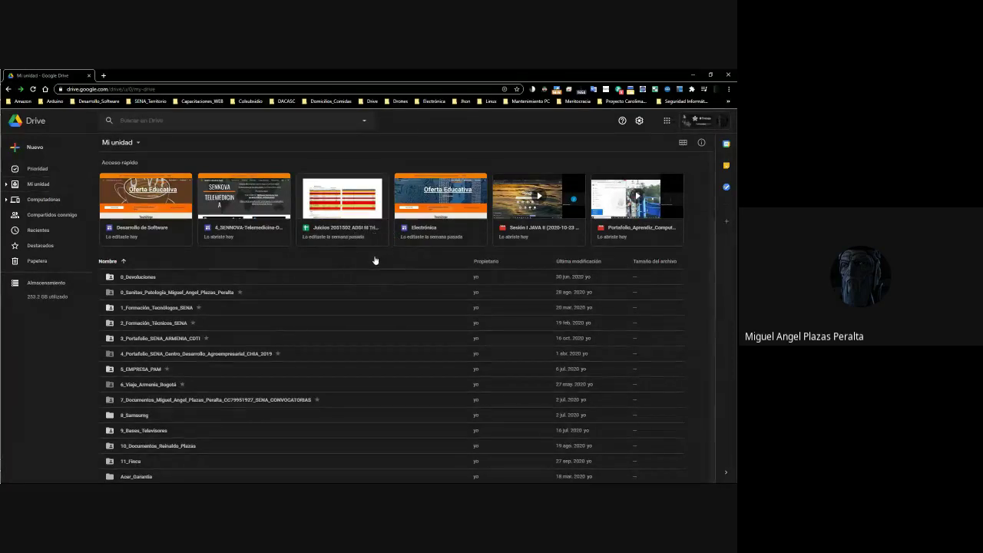
right_click(375, 260)
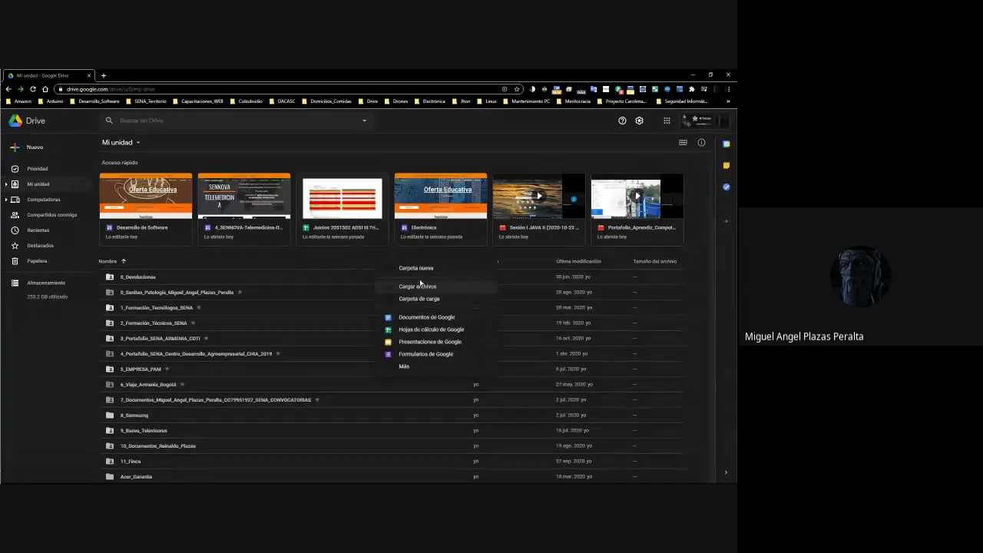
left_click(414, 268)
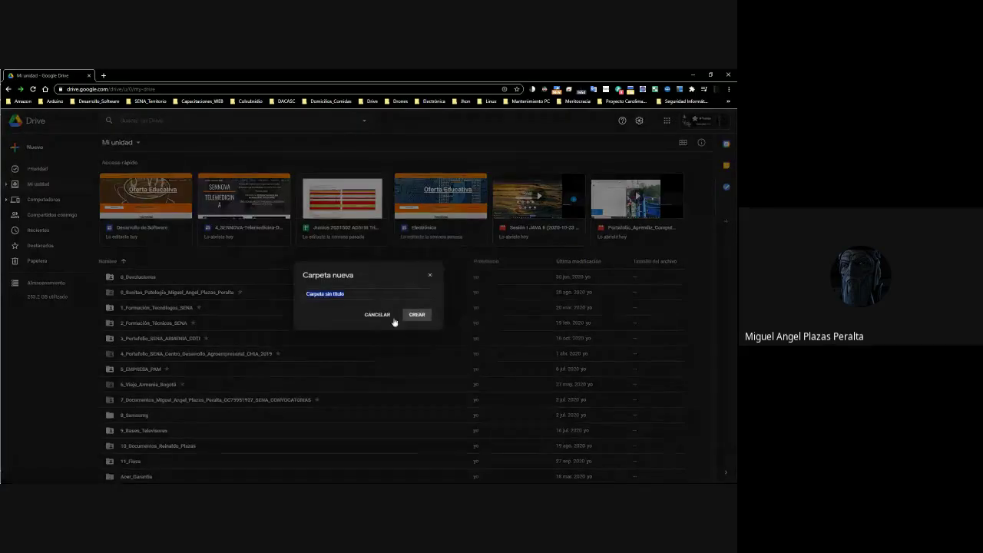
left_click(377, 314)
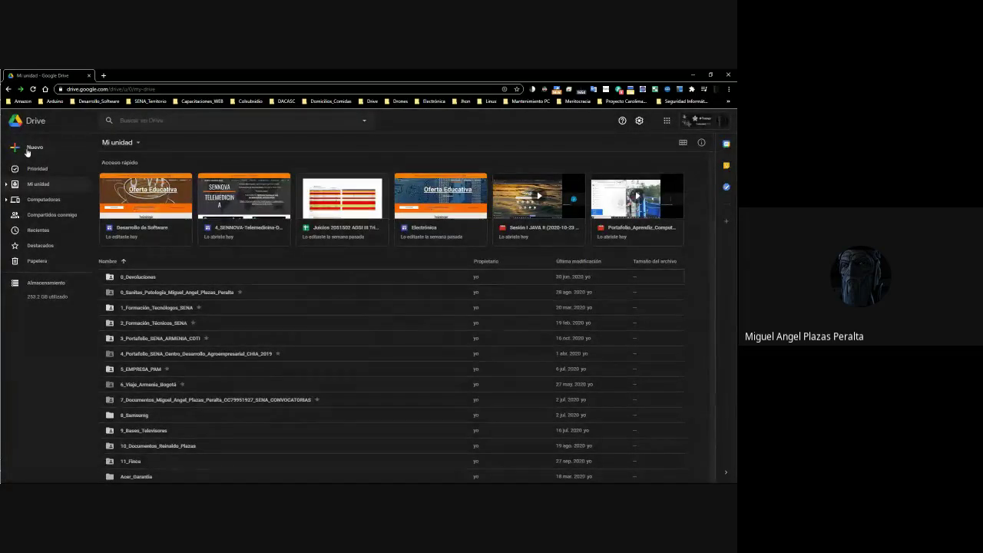
- Start a folder via Nuevo > Carpeta and paste Portafolio_Aprendiz_ plus the apprentice's full name
left_click(27, 152)
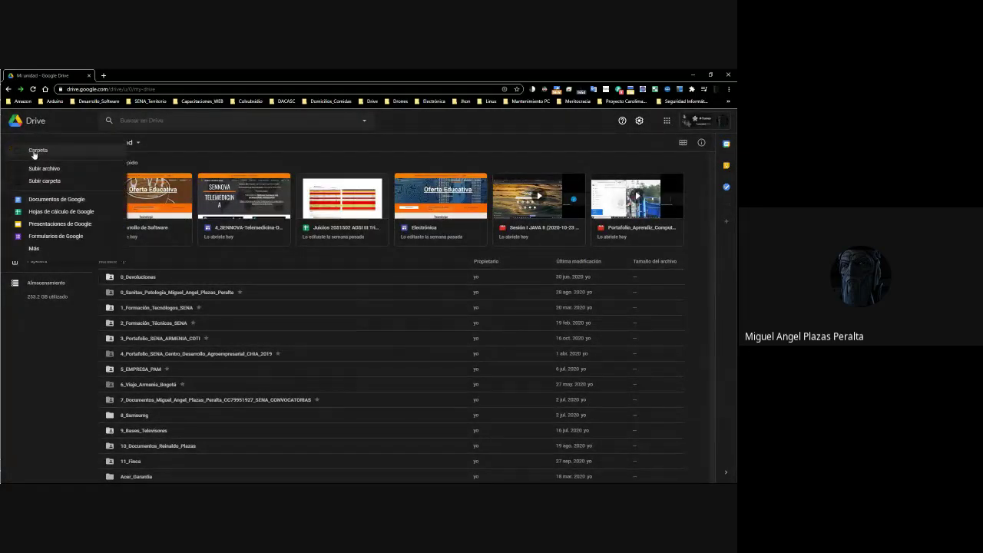
left_click(29, 149)
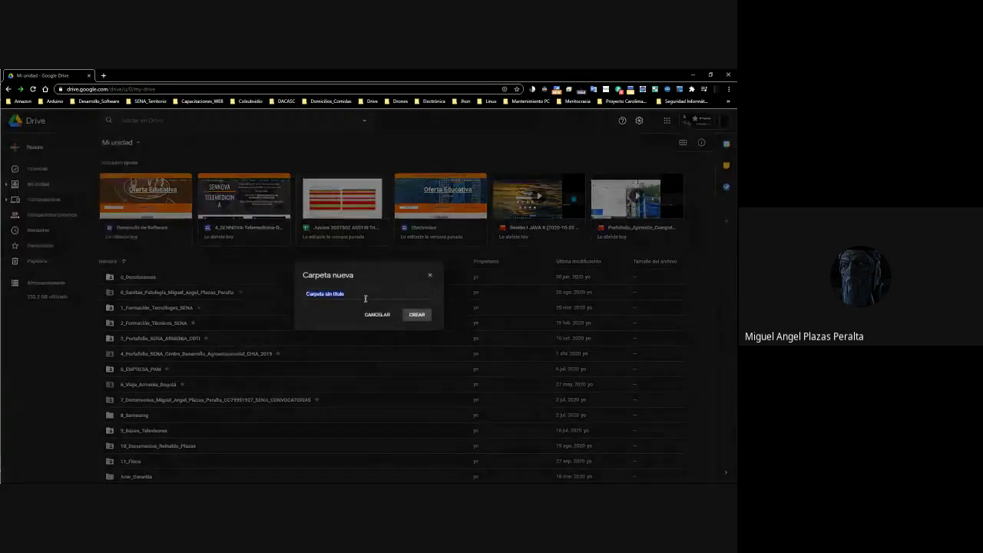
key("ctrl+v")
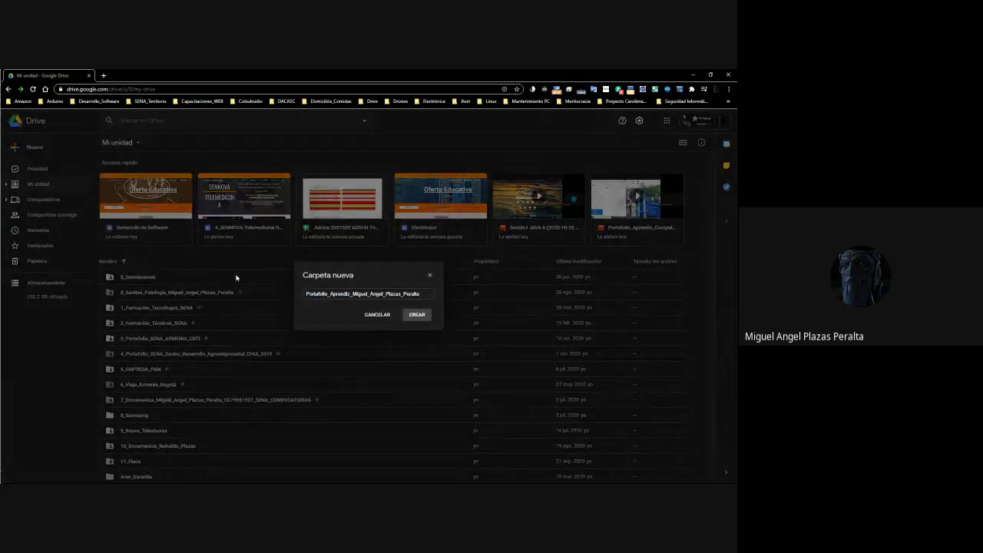
key("super+plus")
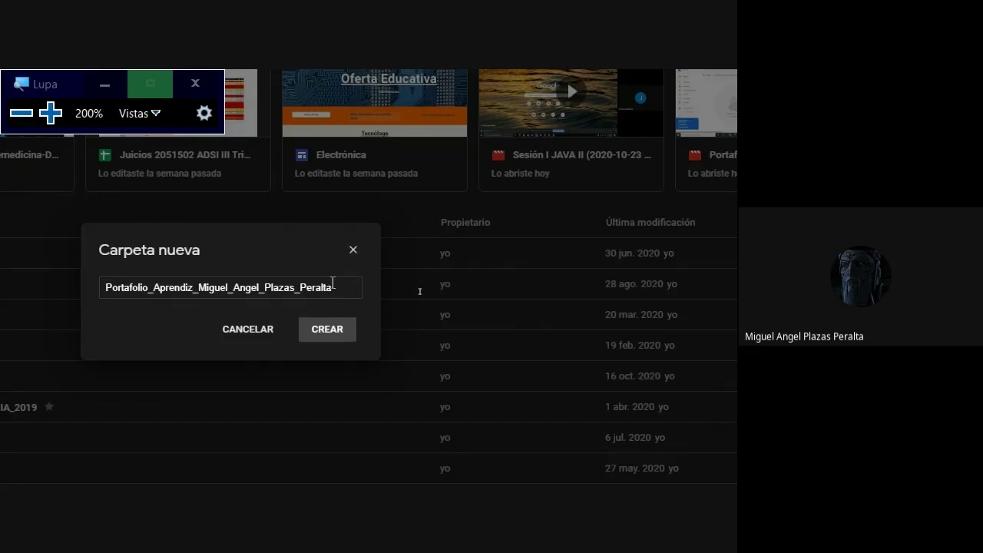
- Append _Ficha_ to the end of the folder name, then erase it again
left_click_drag(332, 285, 202, 310)
left_click(218, 285)
left_click_drag(340, 287, 187, 299)
left_click(262, 288)
double_click(246, 294)
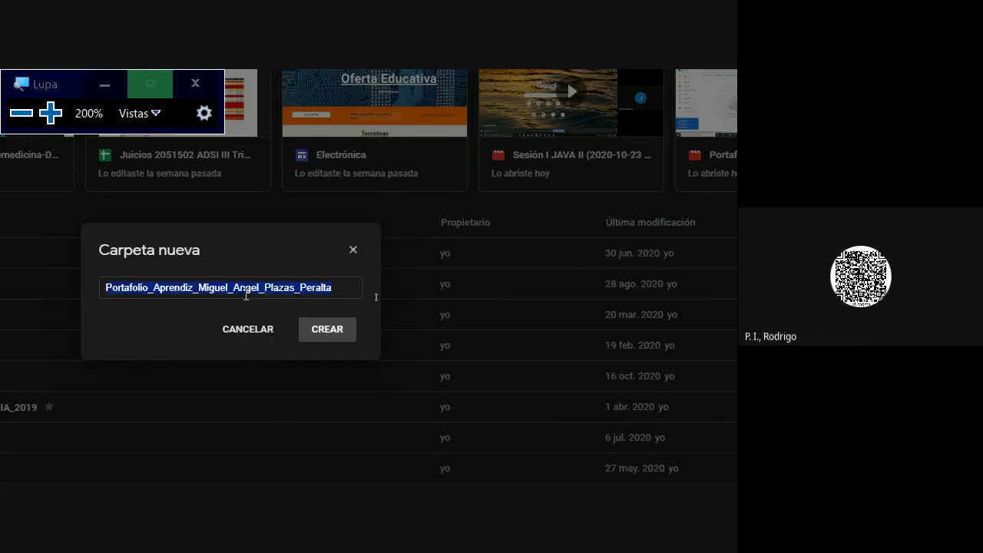
left_click(241, 286)
left_click(350, 294)
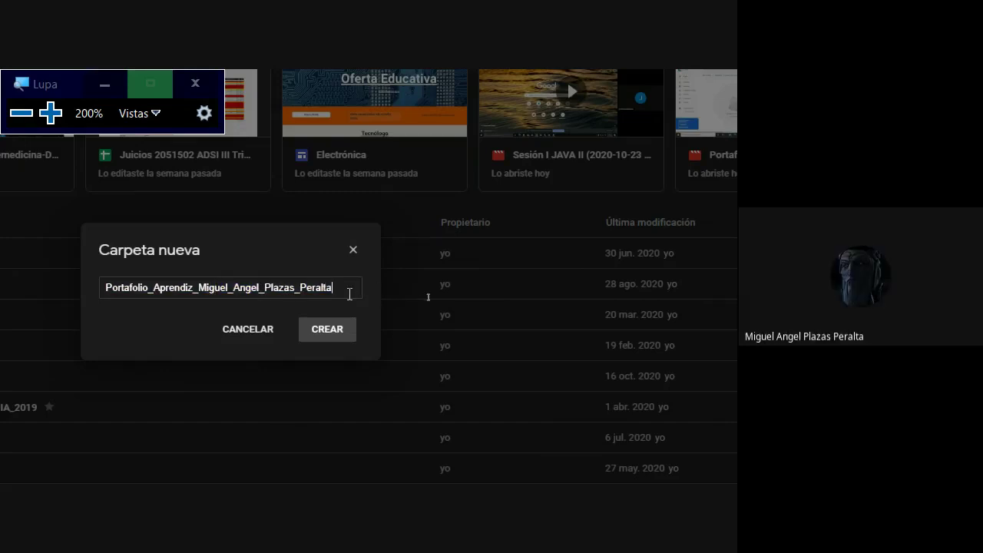
type("_Ficha")
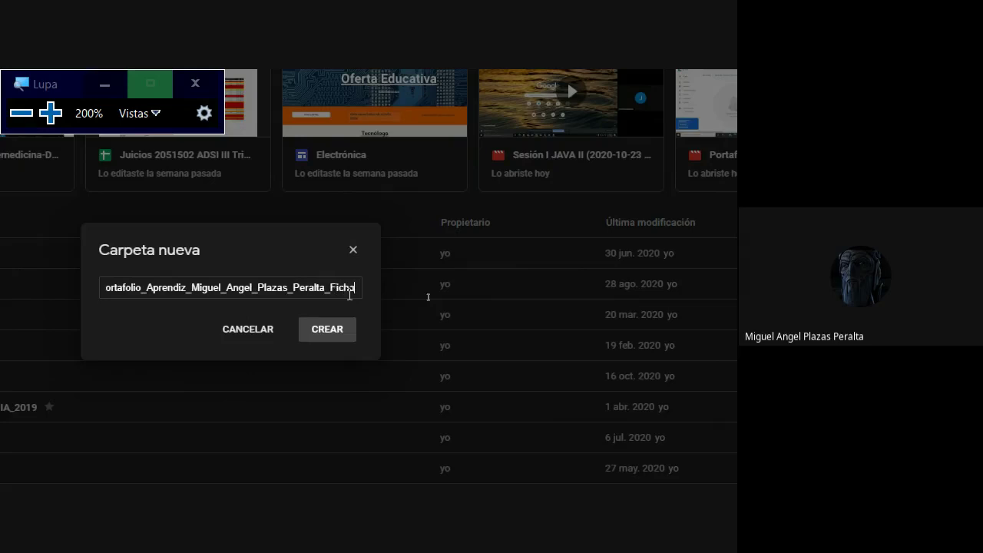
type("_")
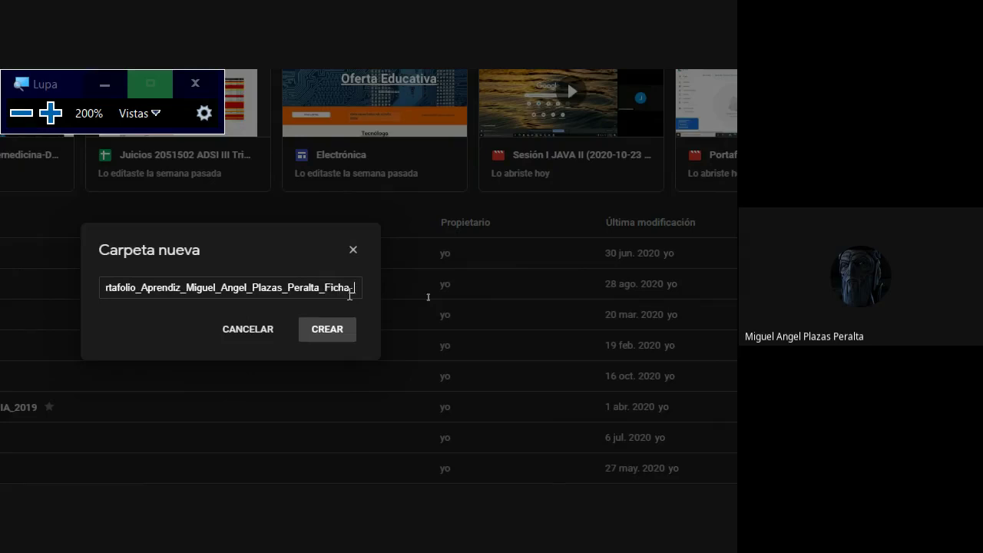
key("BackSpace")
key("BackSpace")
key("BackSpace")
key("BackSpace")
key("BackSpace")
key("BackSpace")
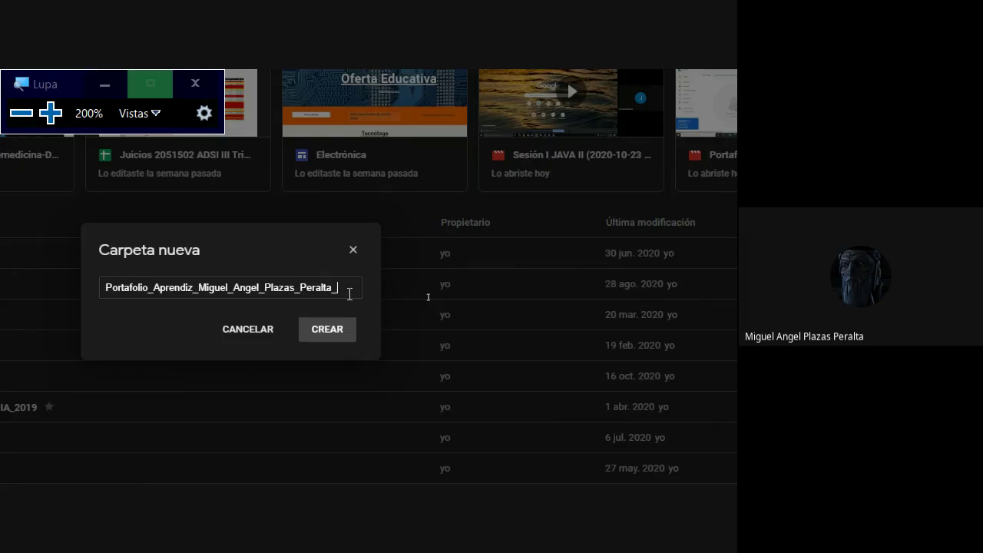
key("BackSpace")
- Clear the whole folder name and cancel the new-folder dialog
key("ctrl+a")
key("ctrl+c")
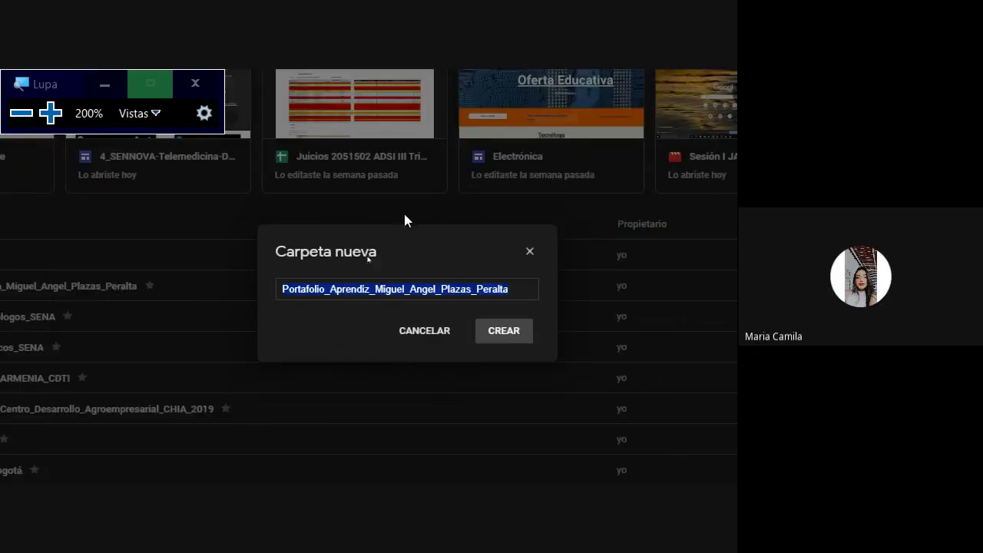
key("BackSpace")
left_click(430, 330)
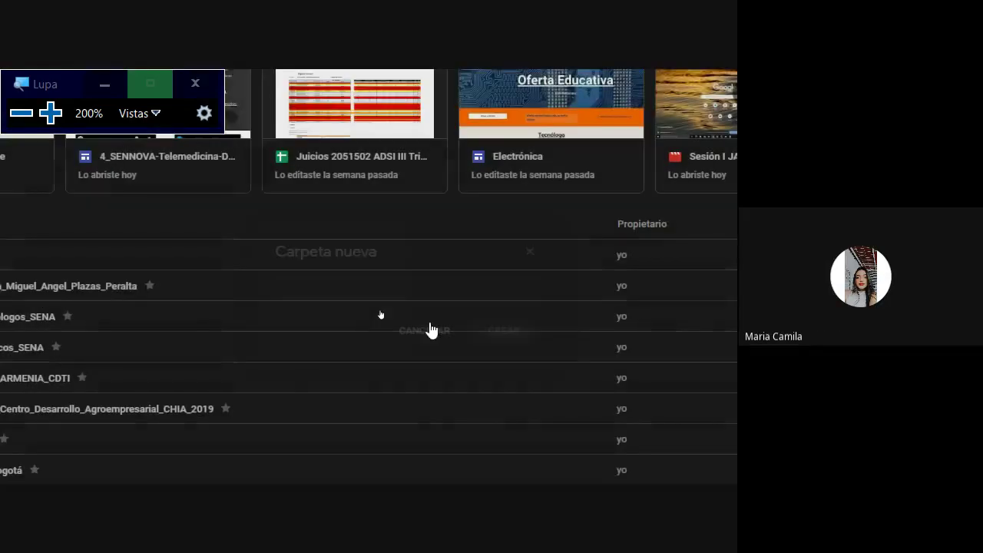
key("super+minus")
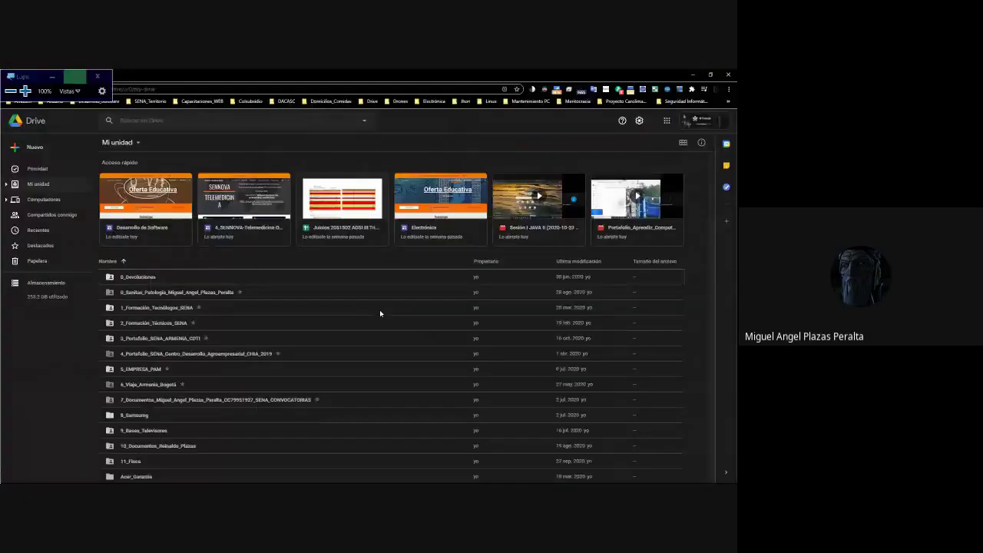
- Go back to the Drive home page and open Mi unidad
key("super+Escape")
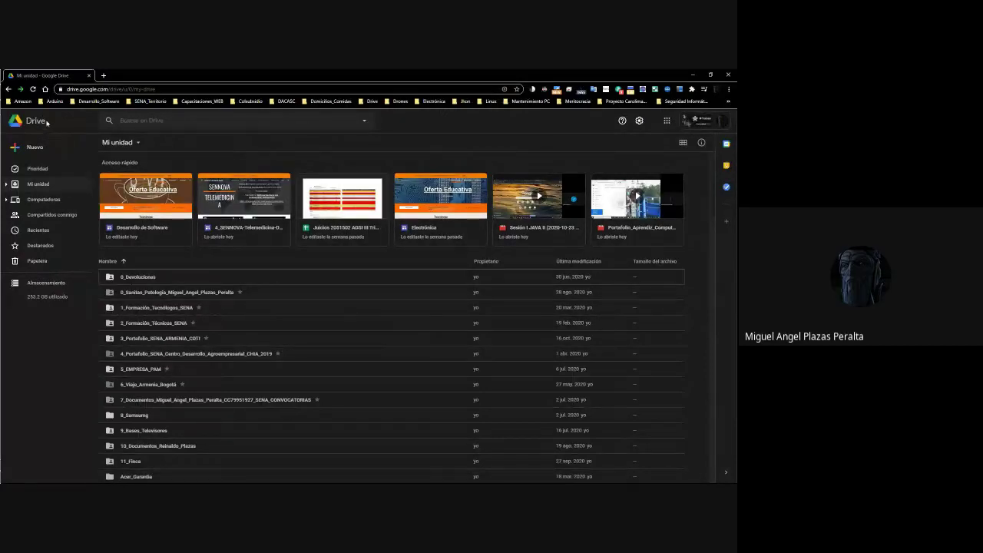
left_click(45, 126)
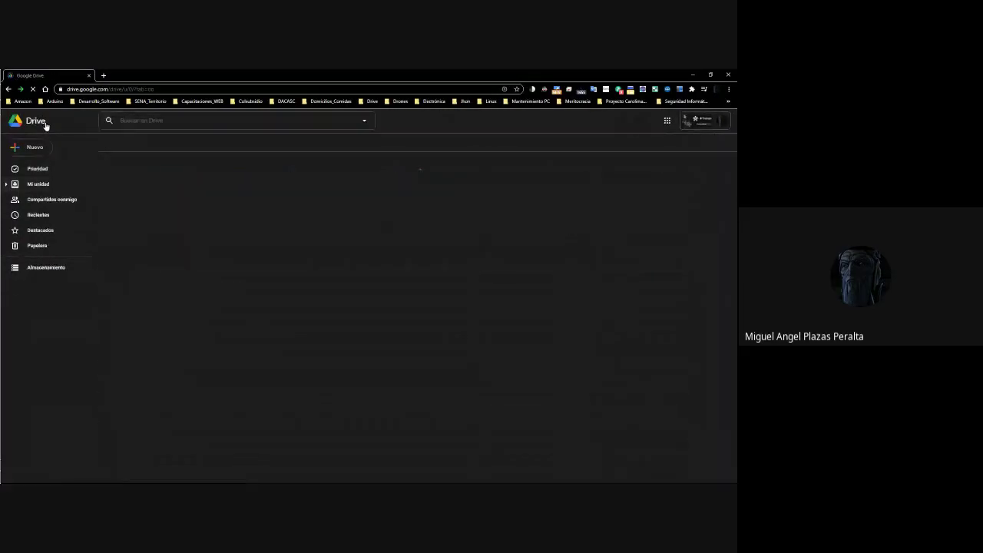
left_click(44, 188)
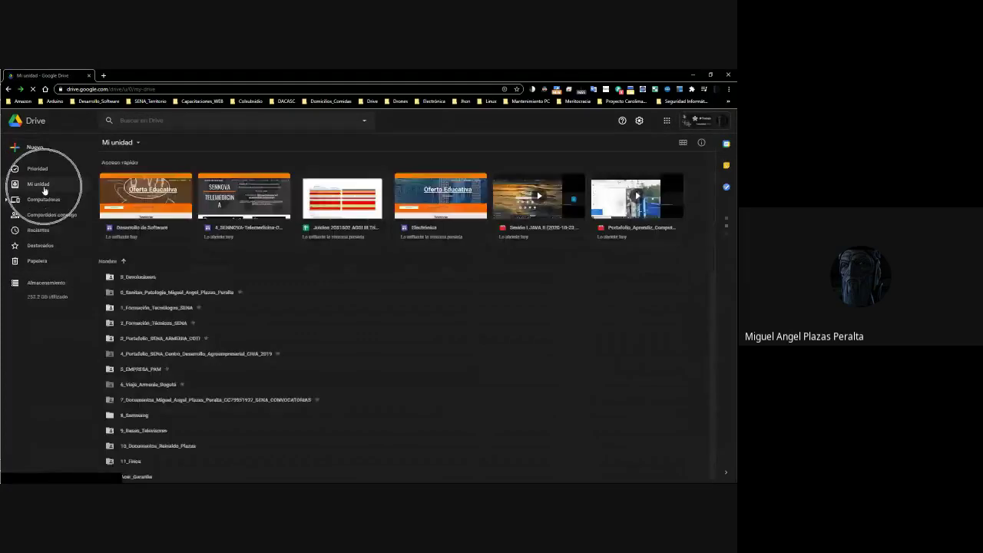
left_click(43, 189)
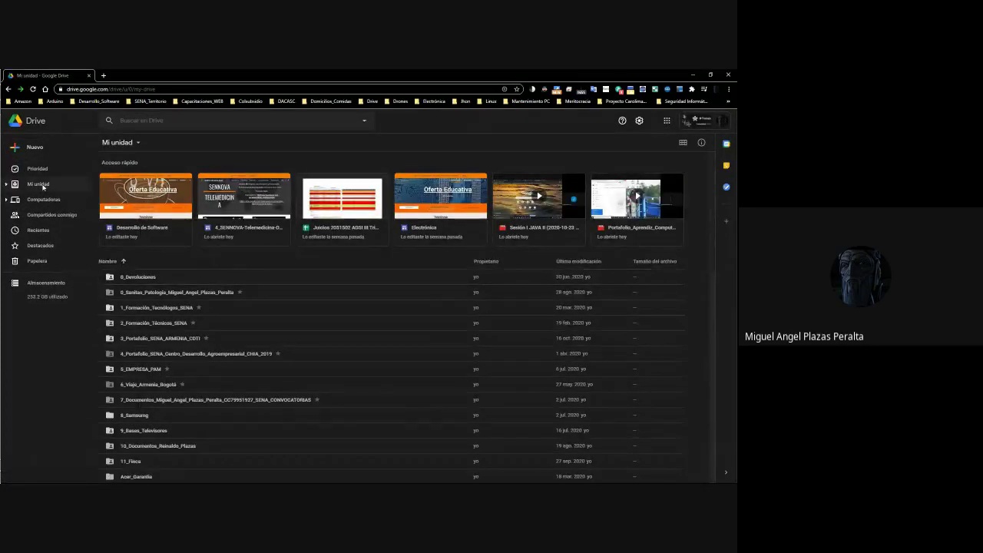
- Start a new folder and paste Portafolio_Aprendiz_ plus the apprentice's full name as its name
left_click(29, 151)
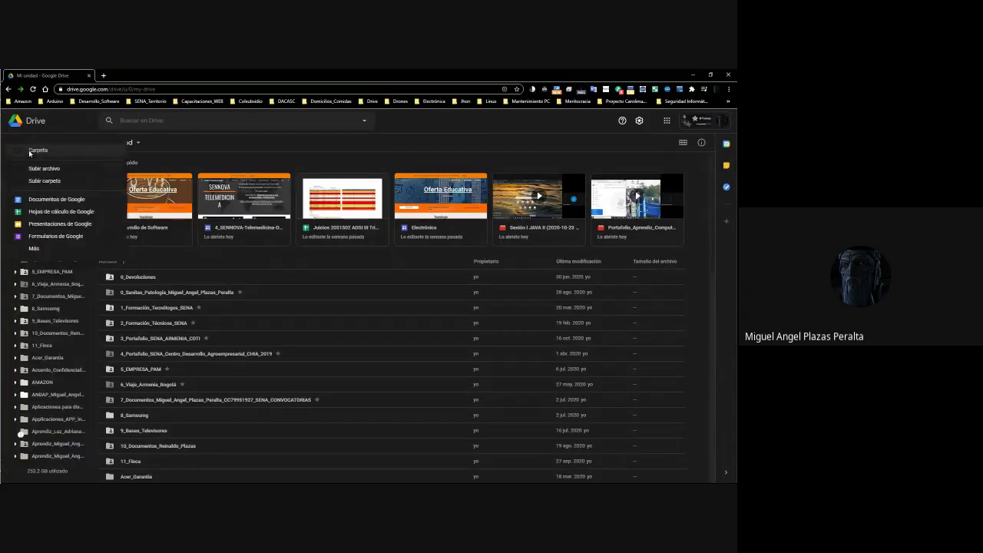
left_click(37, 151)
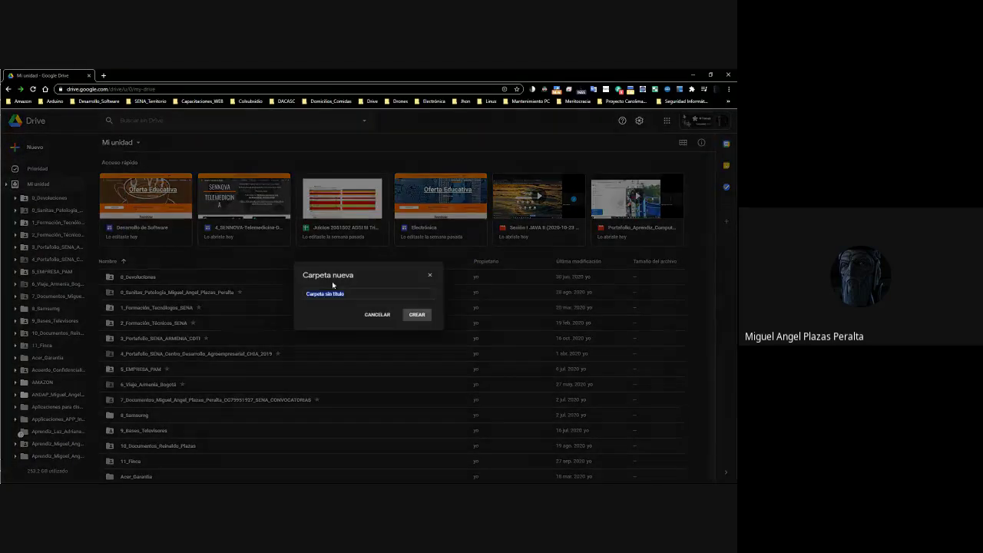
key("ctrl+v")
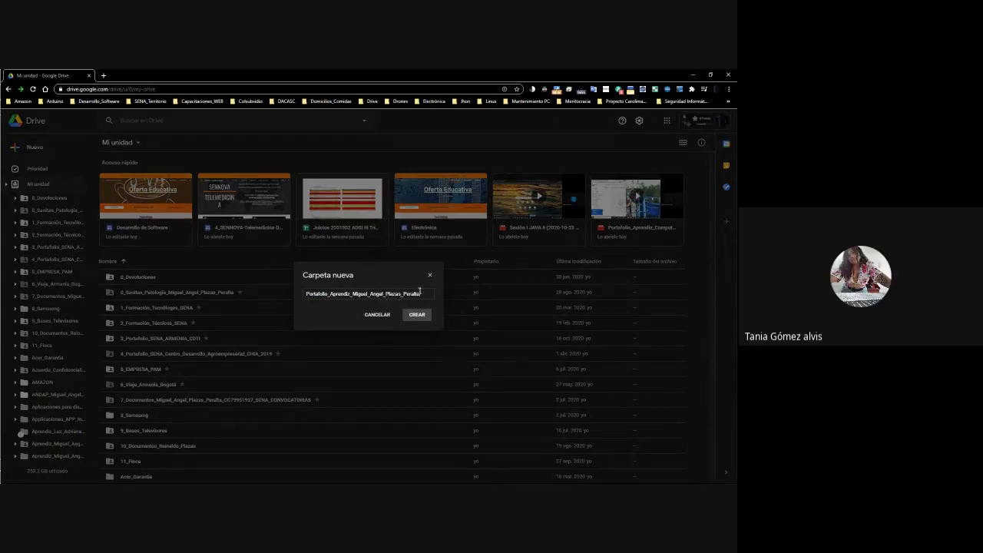
left_click_drag(420, 294, 358, 293)
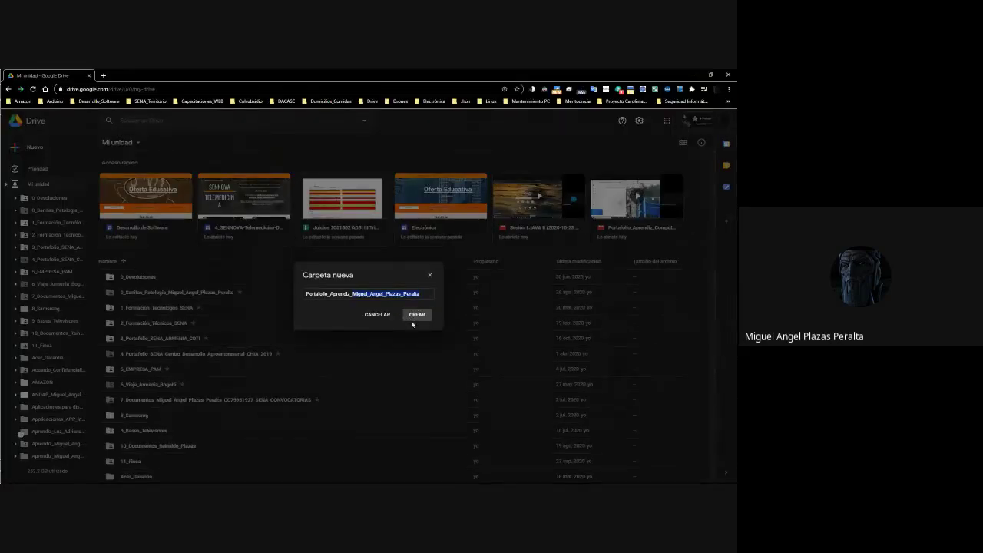
- Create the portfolio folder and scroll the Mi unidad list to find it
left_click(416, 315)
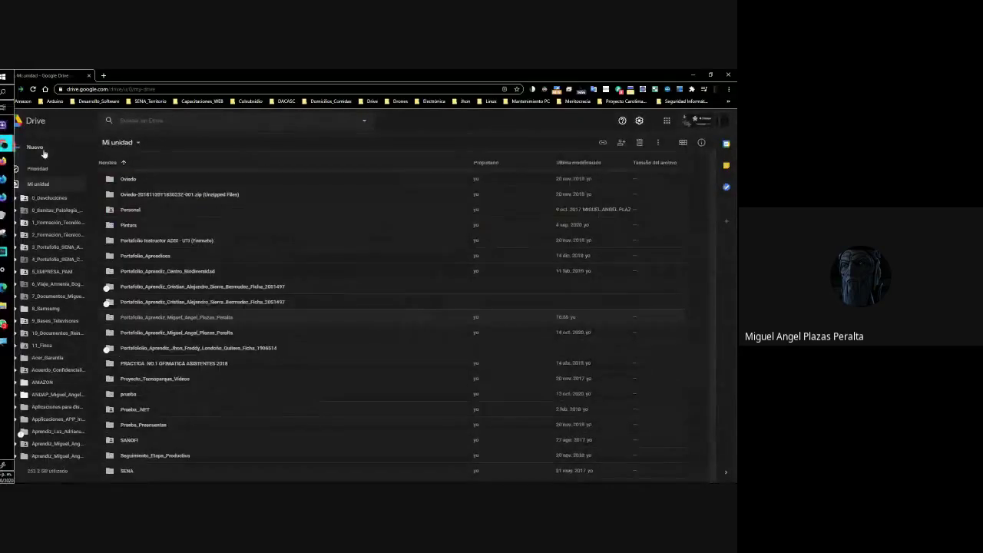
scroll(173, 337, "up", 10)
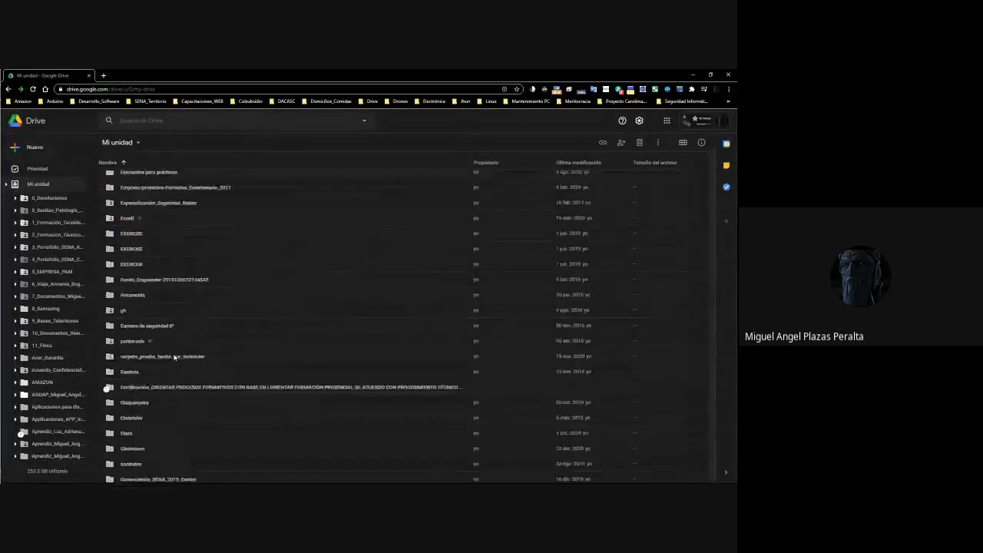
scroll(119, 205, "up", 1)
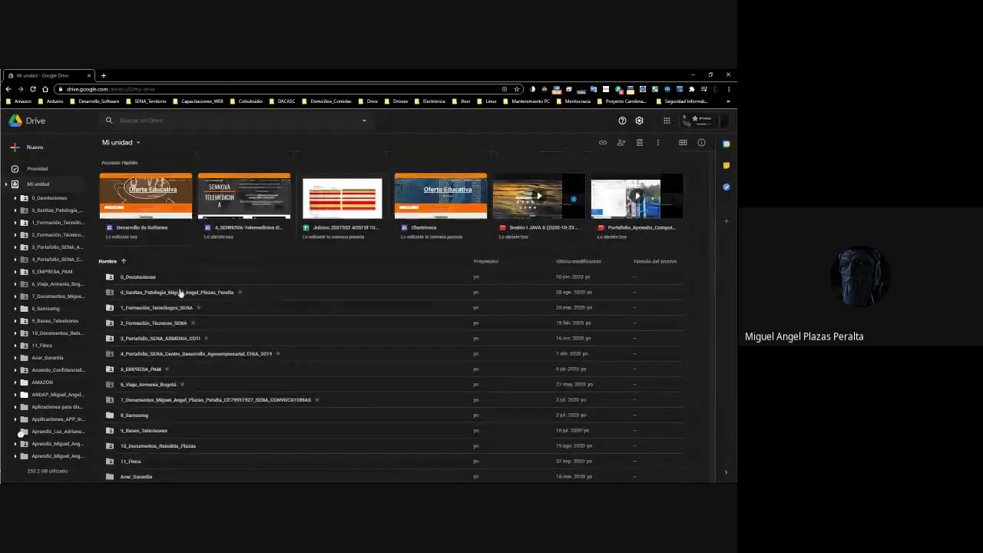
scroll(223, 326, "down", 10)
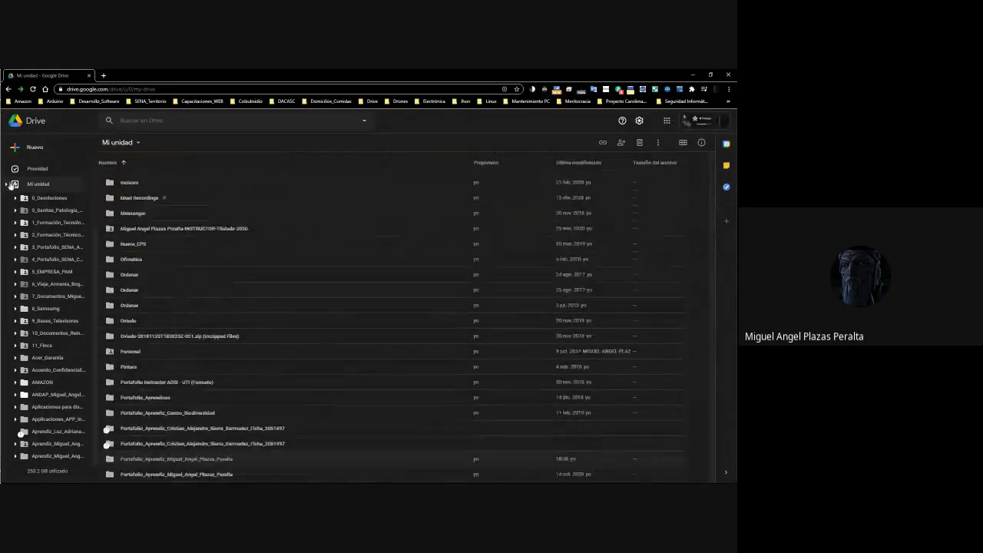
scroll(226, 343, "down", 15)
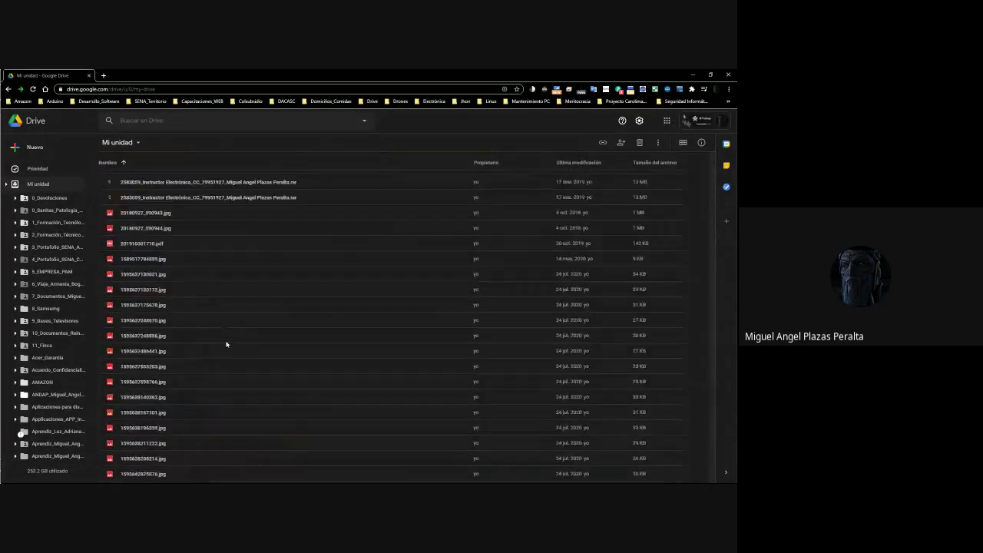
scroll(224, 349, "up", 8)
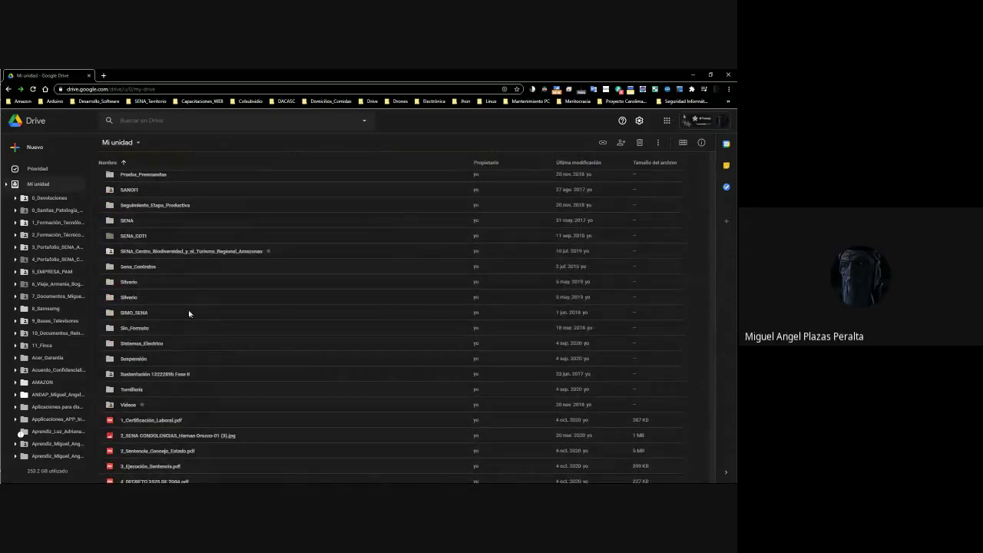
scroll(169, 285, "up", 4)
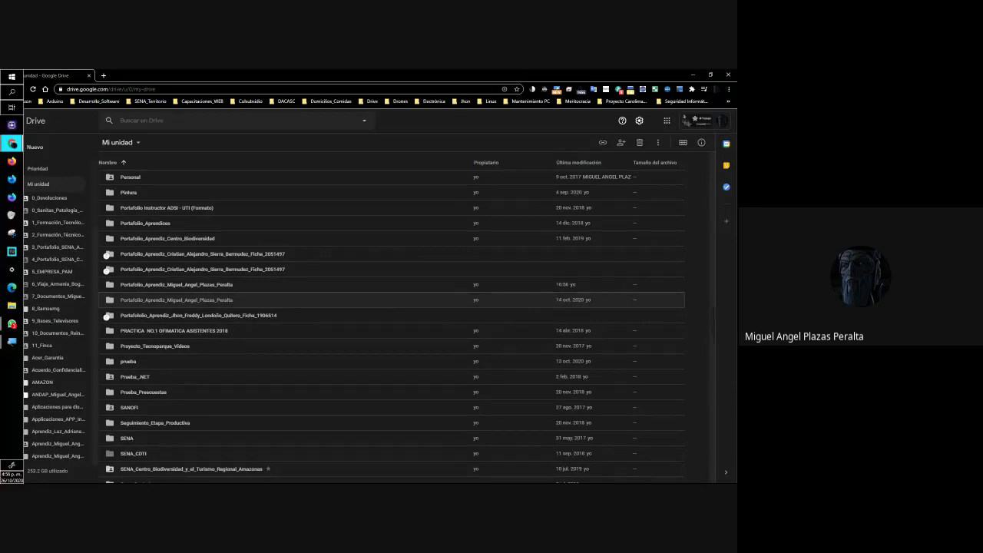
- Select the new Portafolio_Aprendiz_ folder and open the Dark Reader extension settings
left_click(187, 285)
left_click(568, 289)
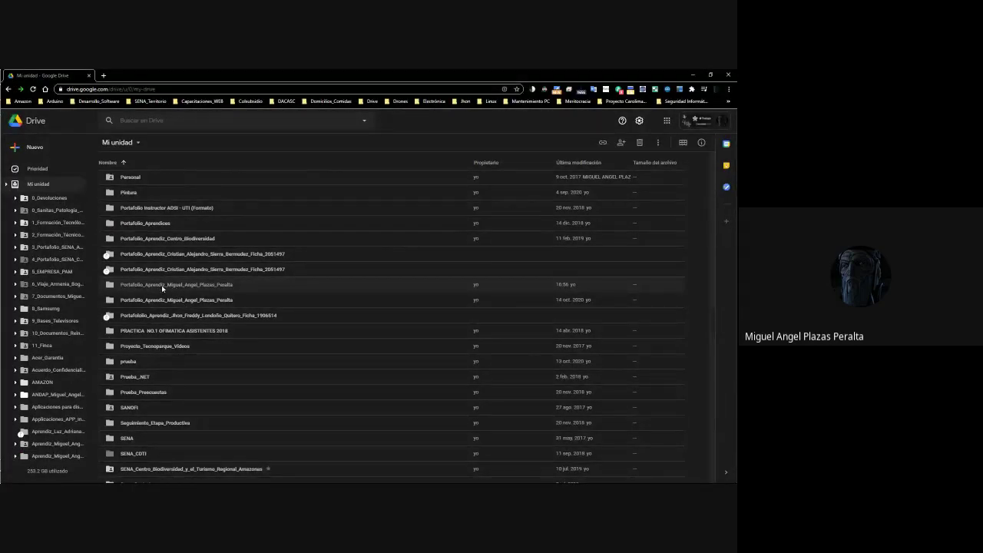
left_click(161, 285)
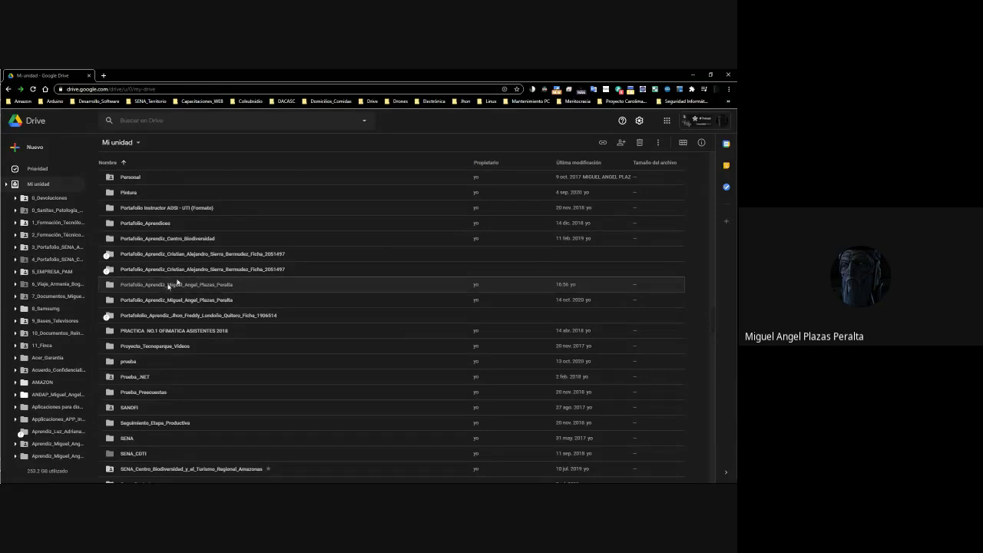
left_click(544, 91)
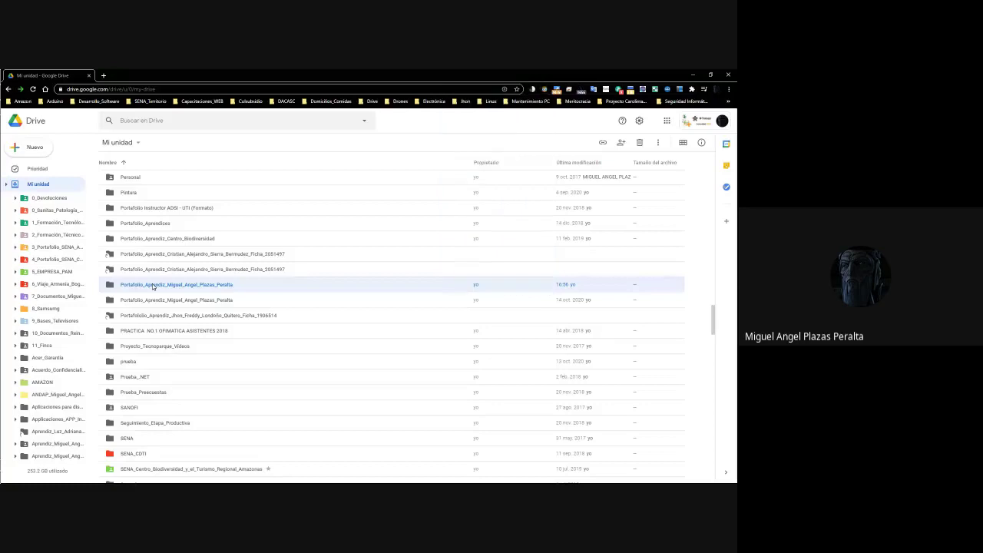
- Turn off the dark theme, open Compartir for the portfolio folder, then close it
left_click(152, 284)
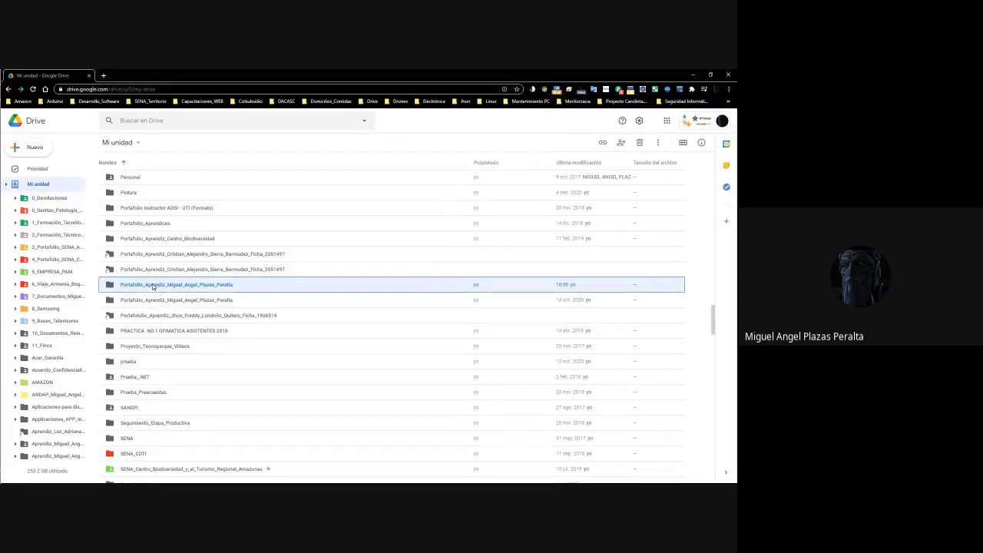
right_click(152, 285)
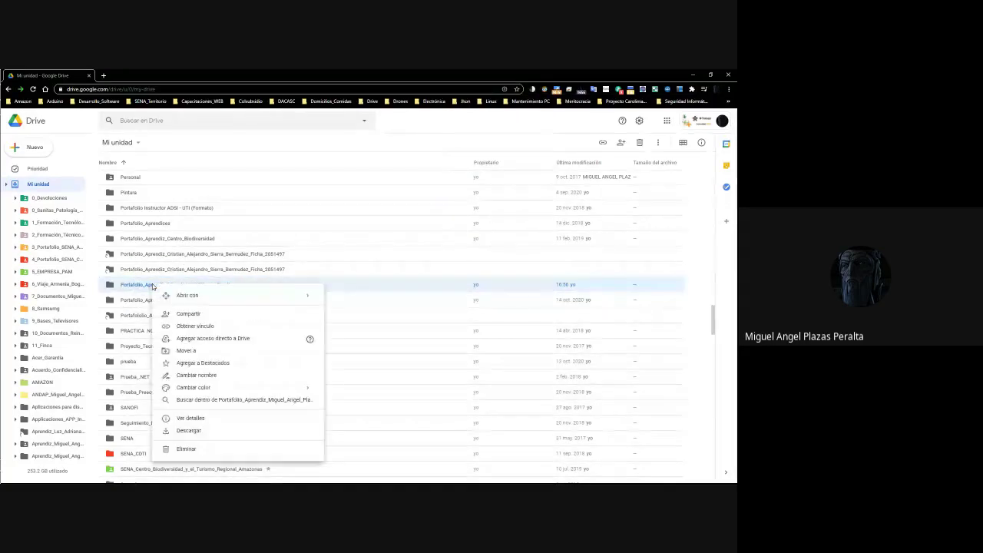
left_click(186, 316)
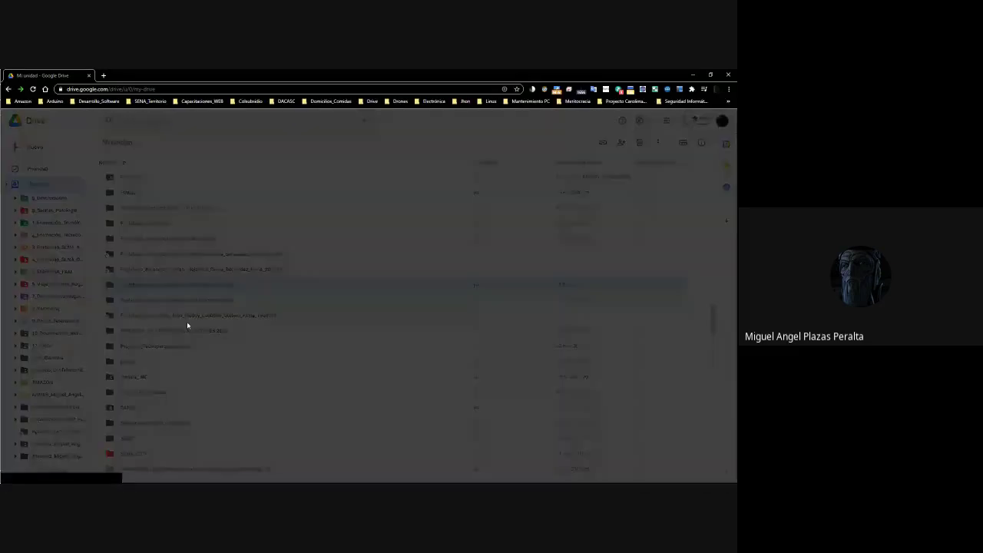
key("Escape")
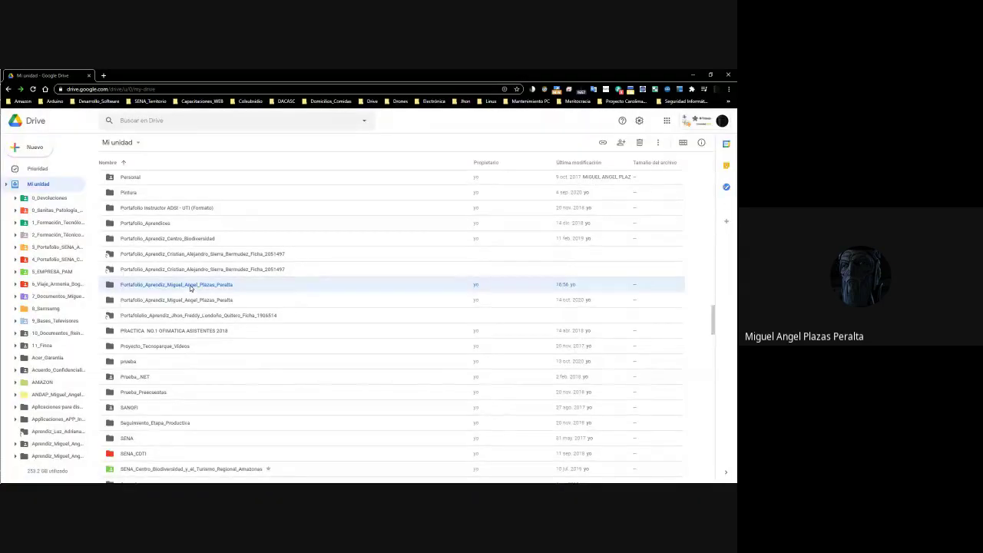
- Reopen sharing for the portfolio folder and type the apprentice's e-mail address to add
right_click(190, 285)
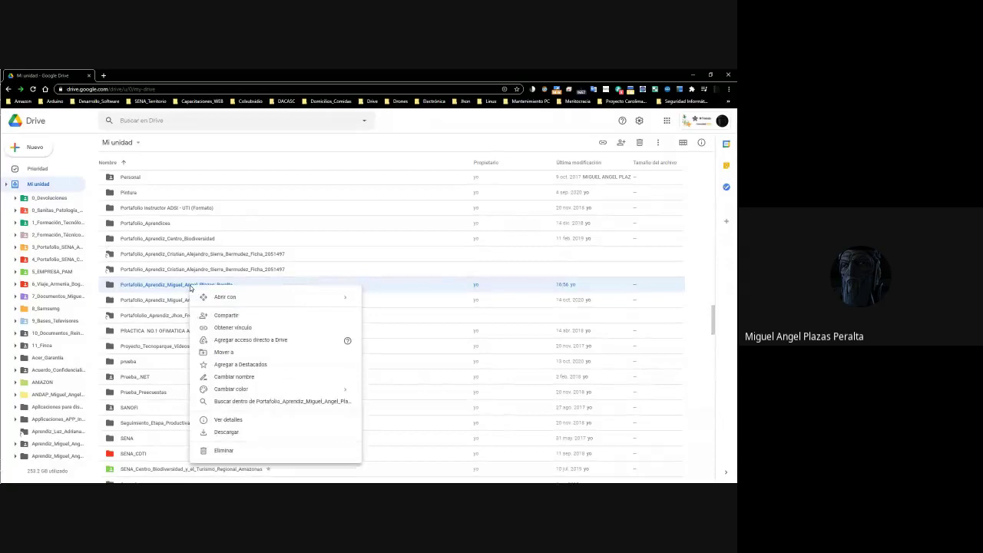
left_click(218, 316)
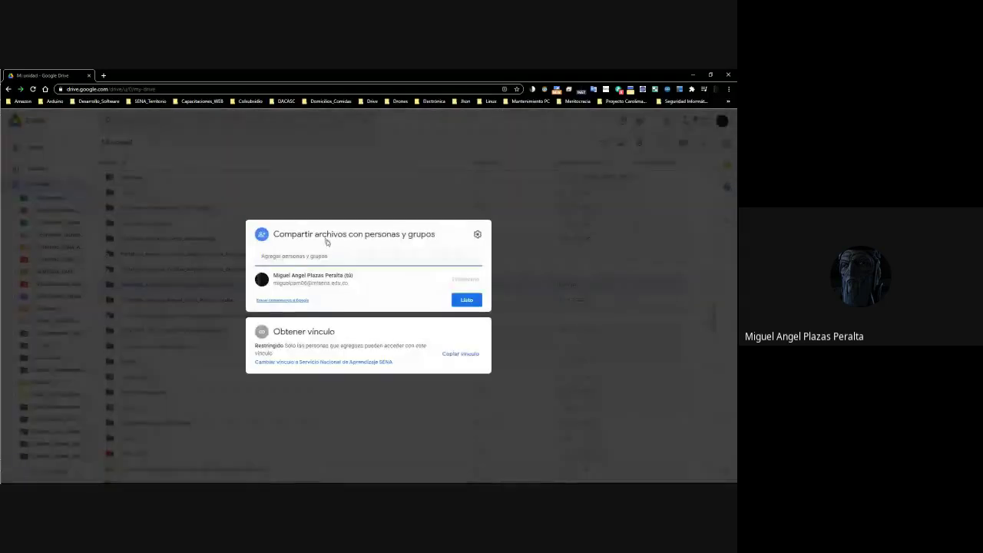
left_click(317, 255)
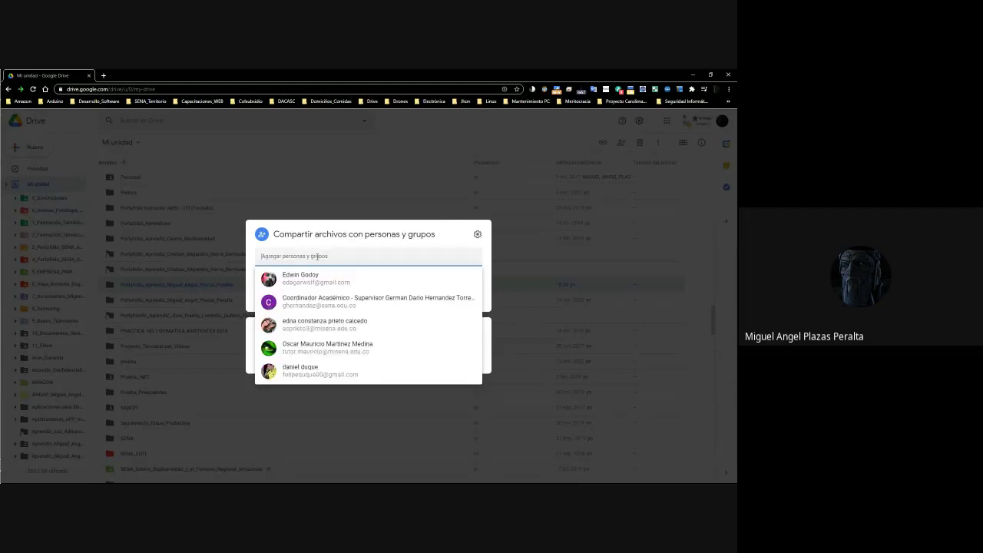
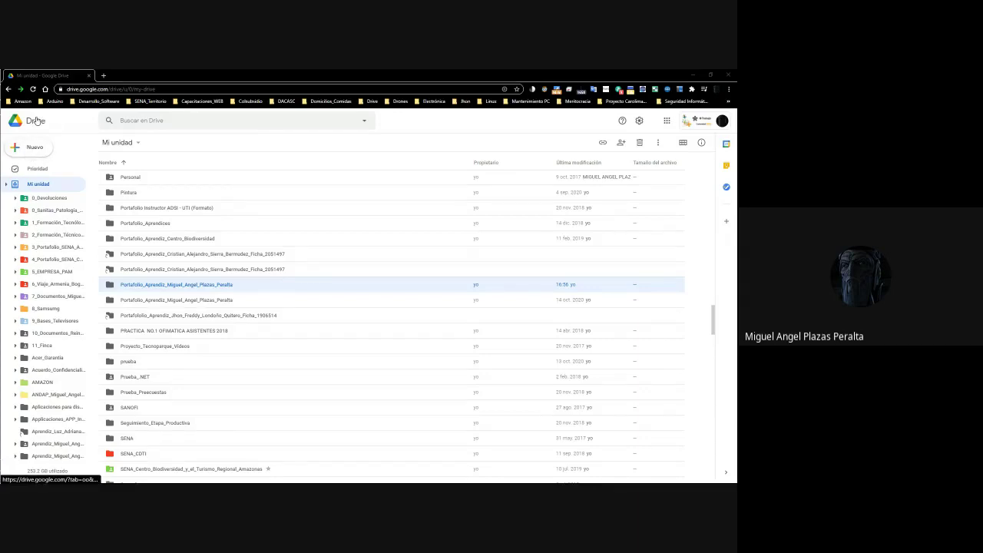
- Open the Compartir share dialog for the learner's portfolio folder from its right-click menu
left_click(38, 188)
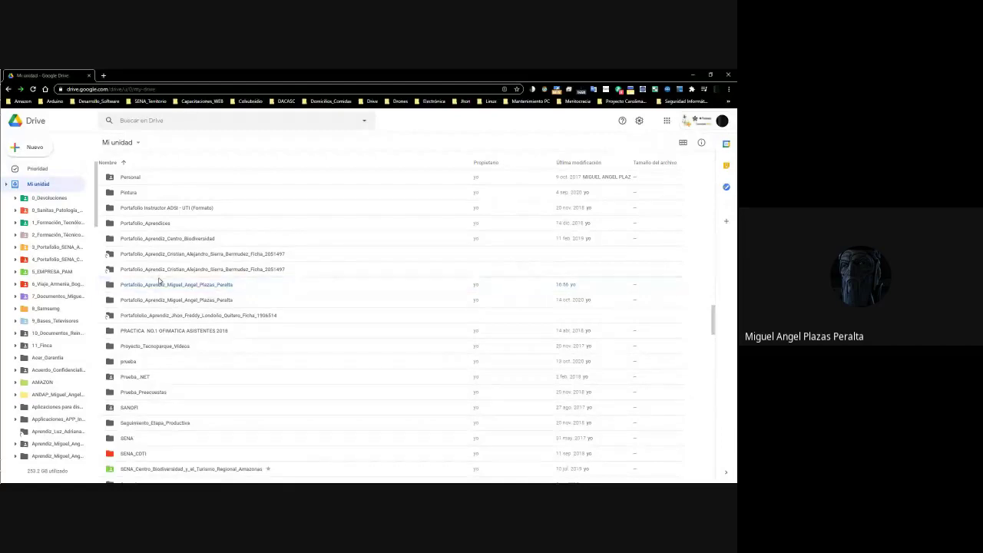
left_click(159, 282)
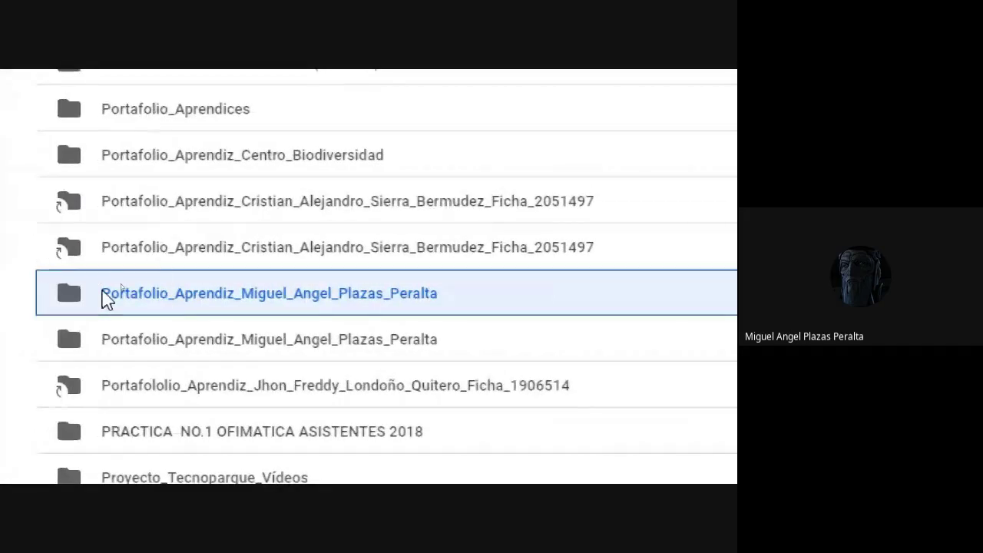
right_click(106, 298)
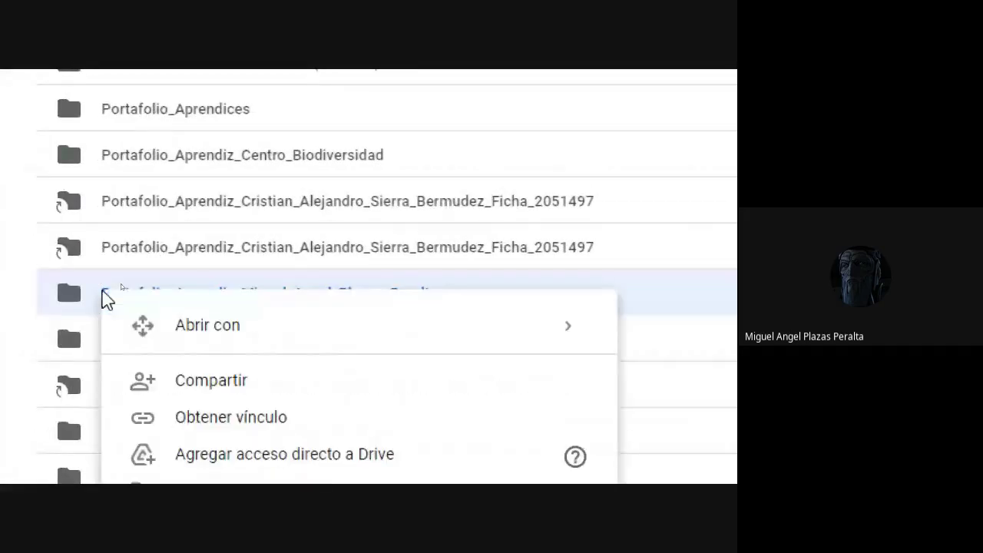
left_click(231, 388)
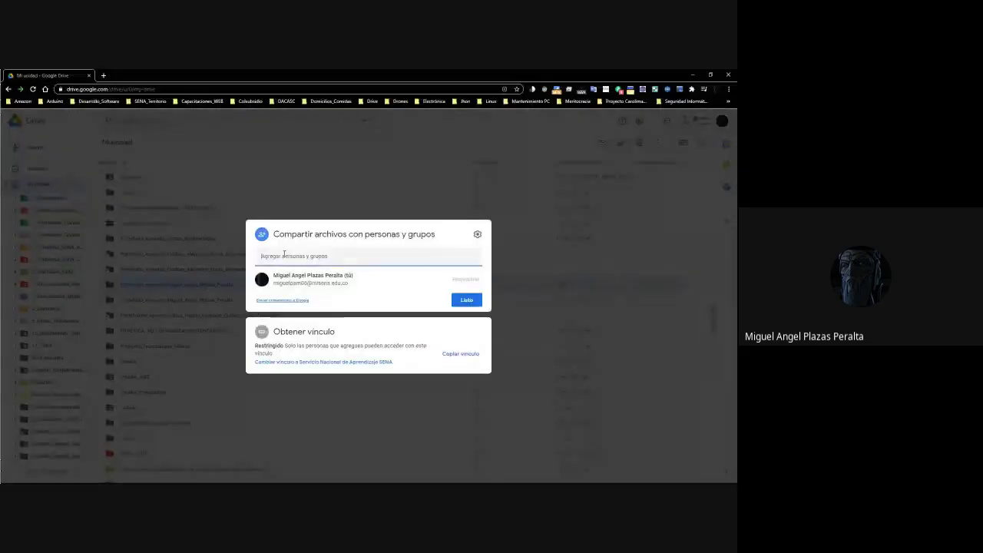
- Enter a recipient's e-mail address, clear it and type a different address
left_click(284, 255)
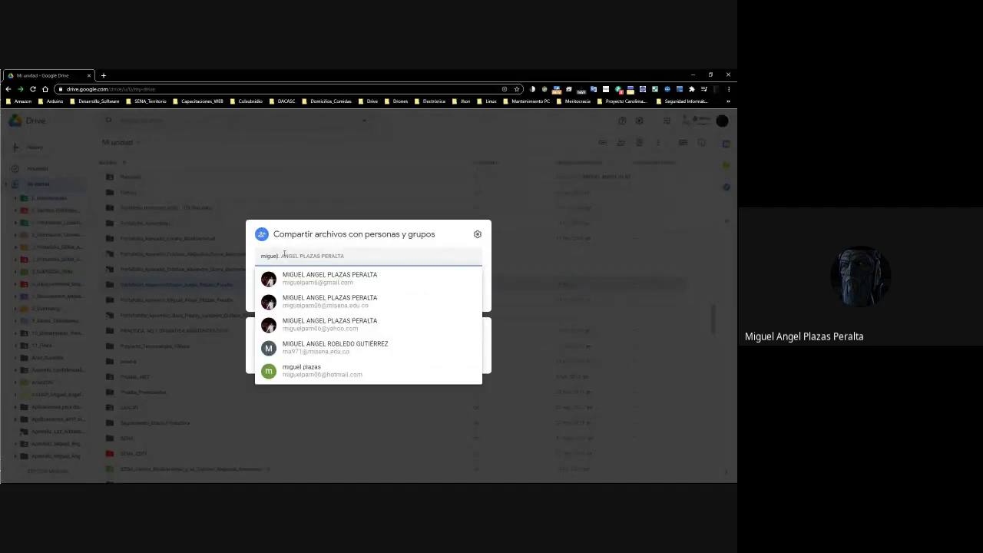
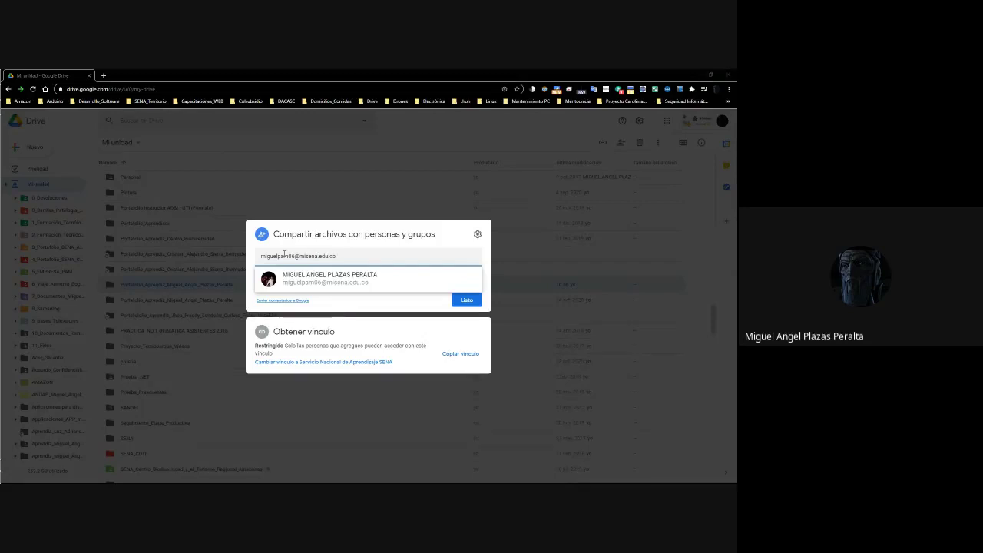
left_click_drag(336, 255, 258, 255)
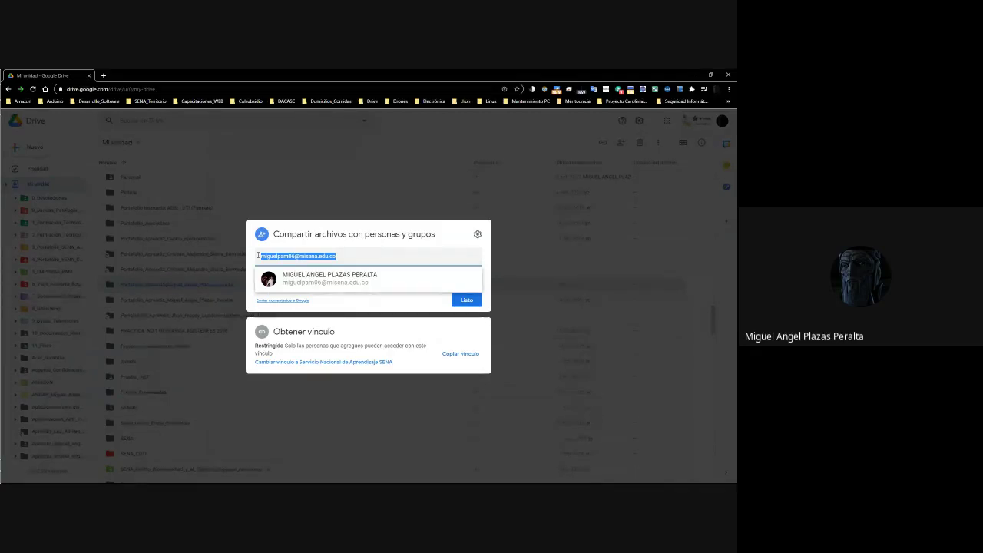
key("BackSpace")
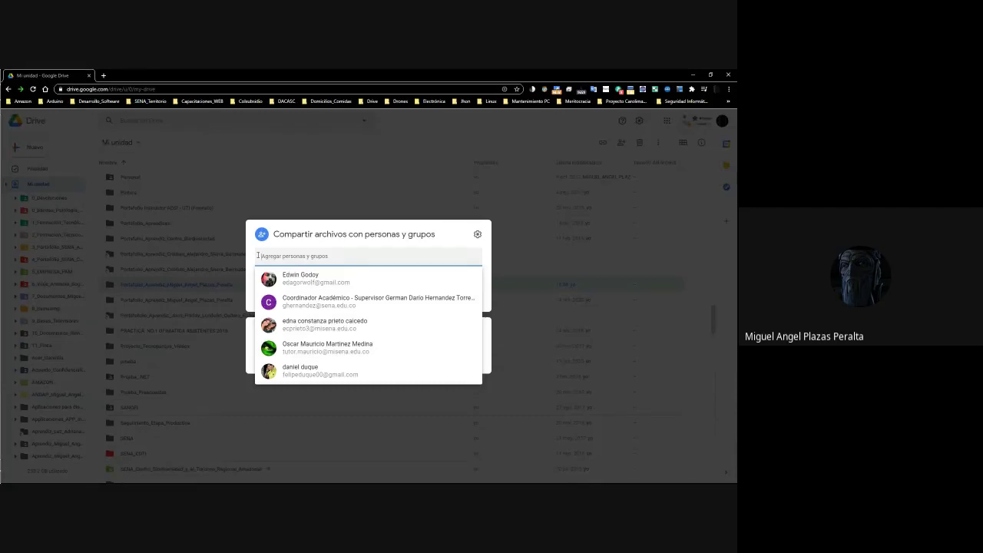
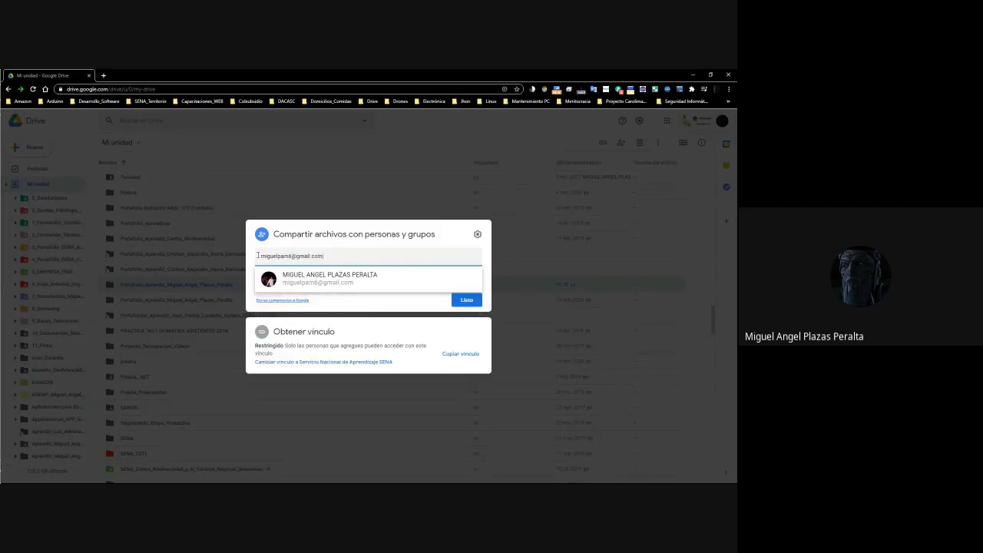
- Dismiss the contact suggestions and close the share dialog without adding anyone
left_click(419, 245)
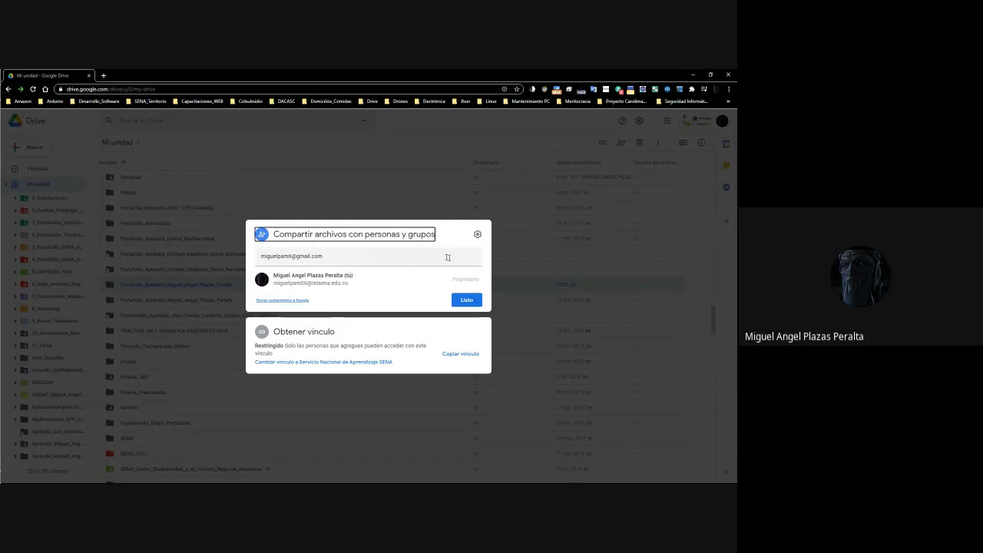
left_click(352, 259)
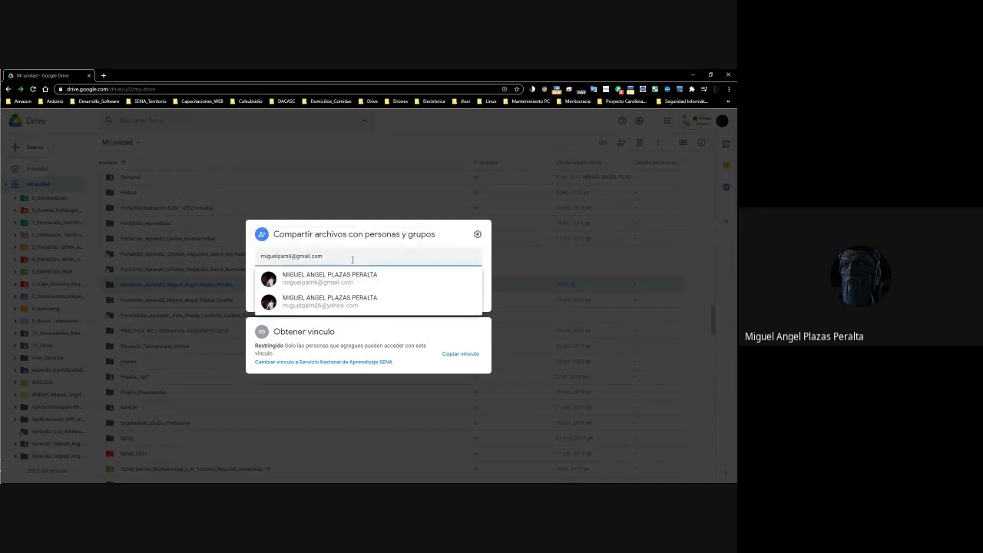
left_click(523, 300)
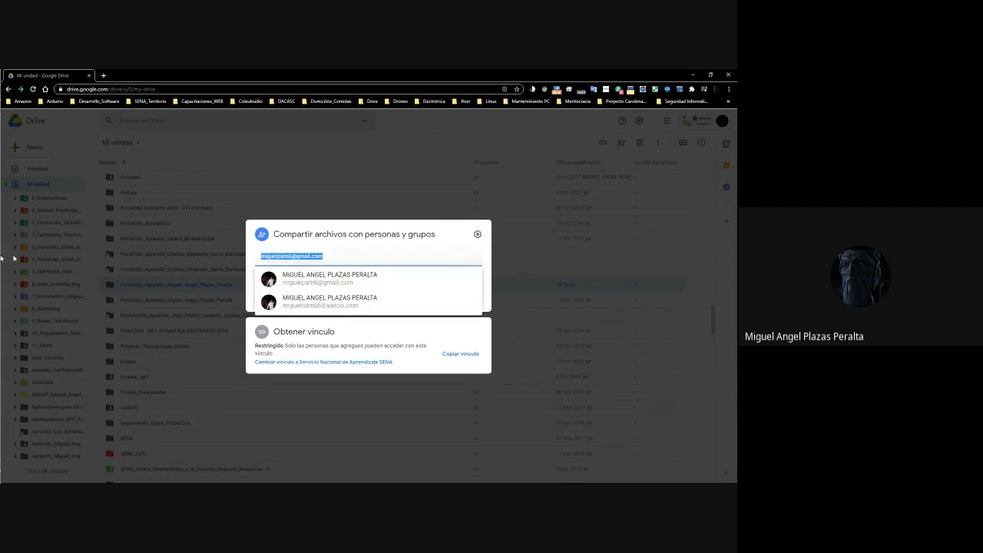
left_click(13, 259)
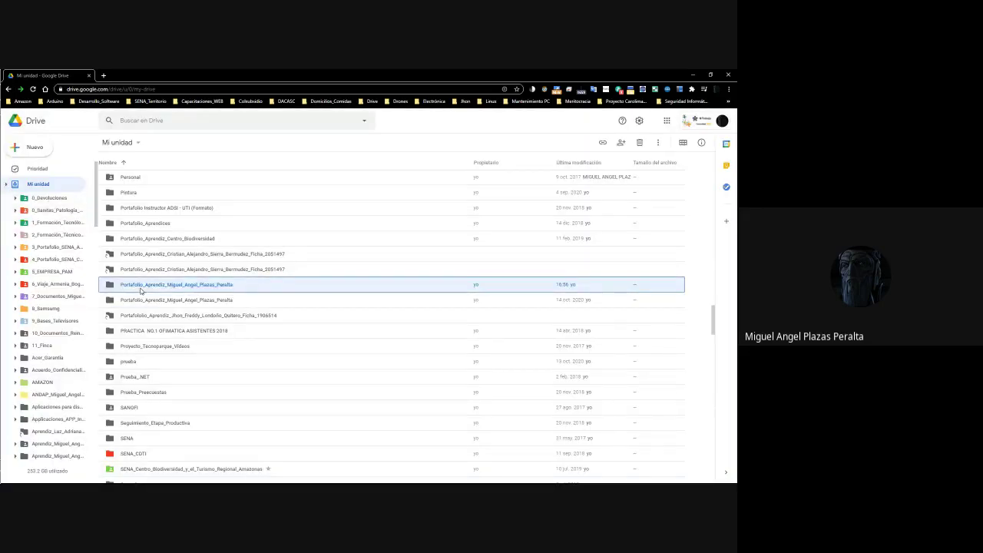
- Reopen Compartir for the portfolio folder, add the suggested contact and set their role to Lector
right_click(144, 288)
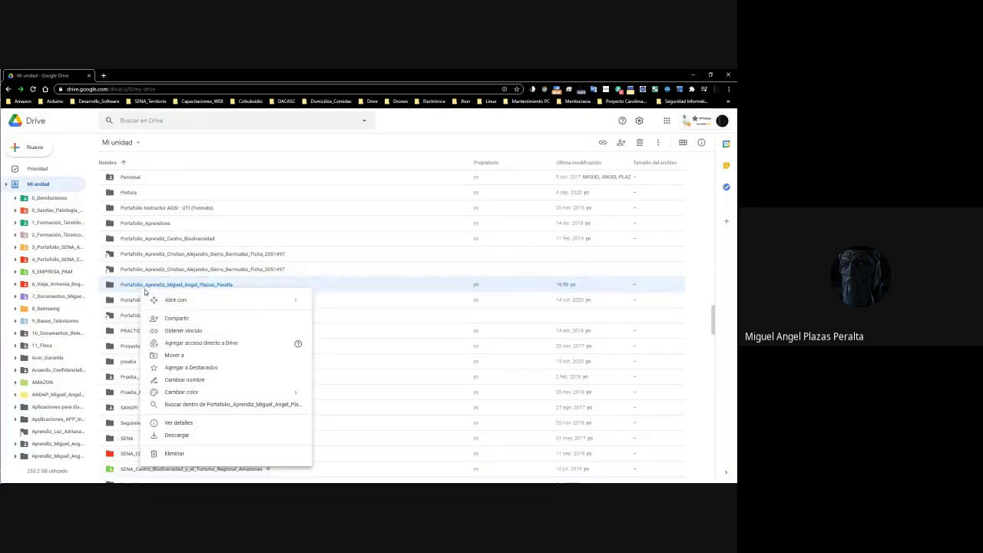
left_click(185, 327)
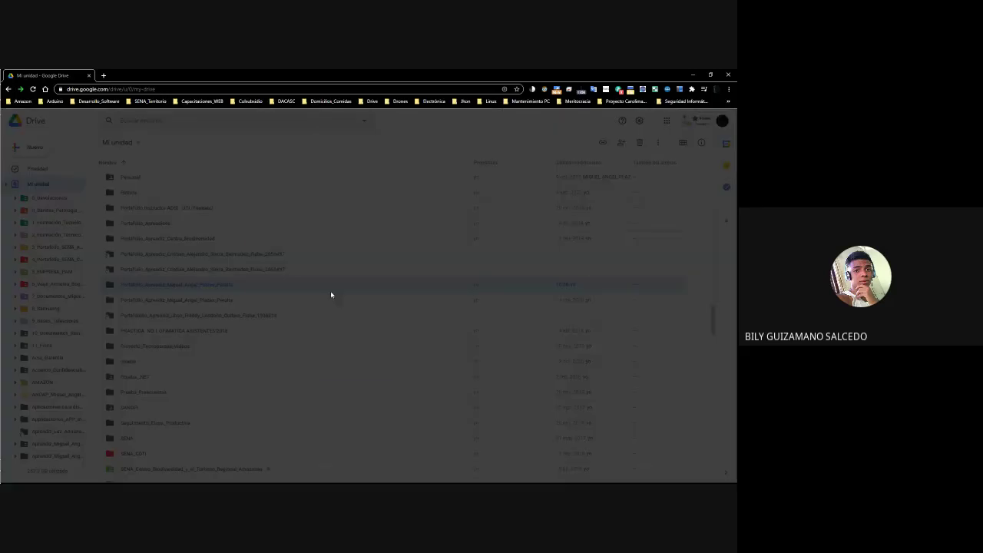
left_click(321, 262)
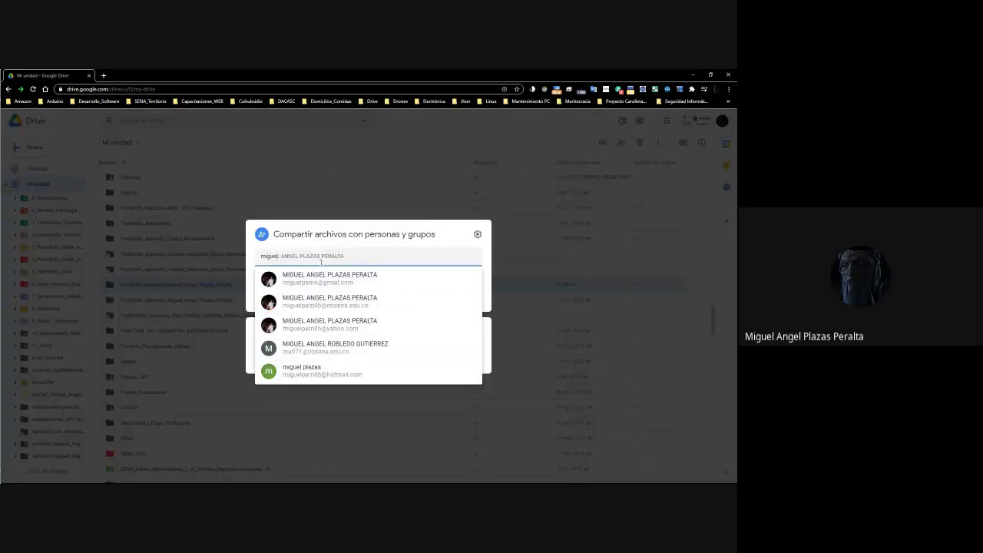
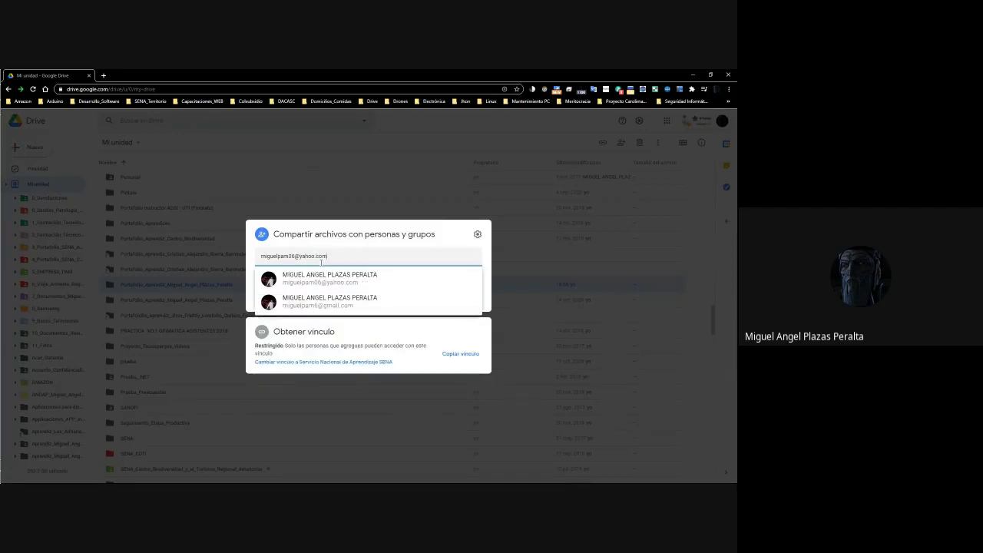
left_click(374, 276)
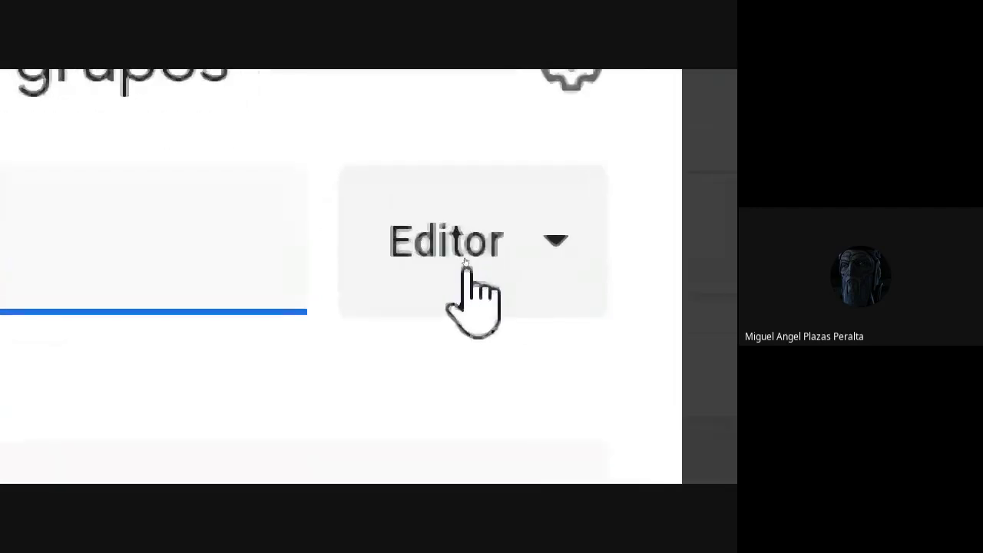
left_click(545, 192)
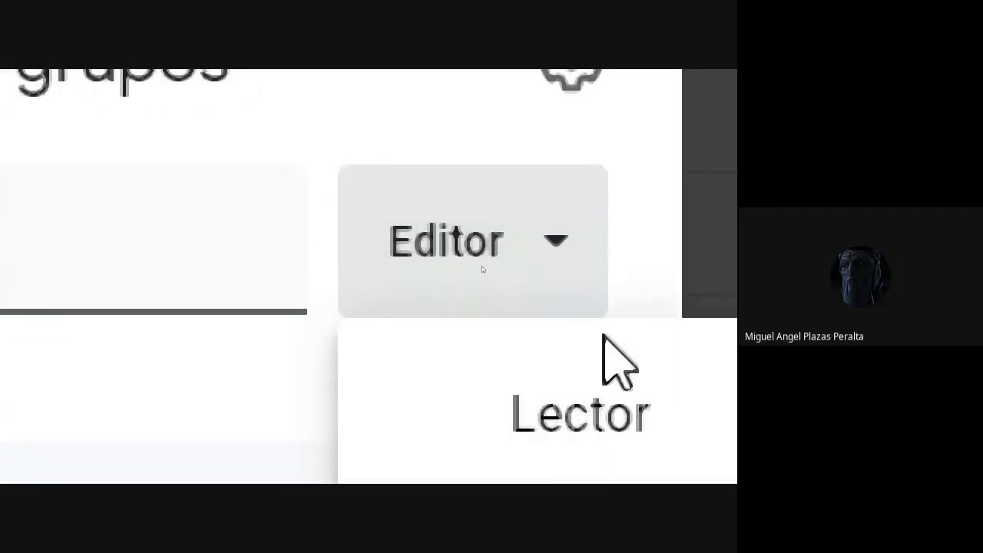
left_click(574, 407)
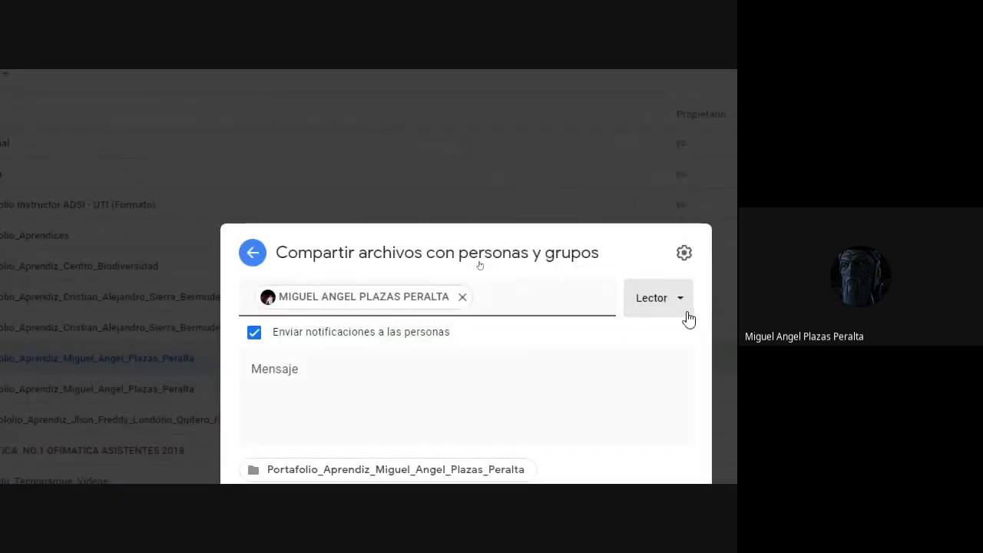
- Change the recipient's role from Lector to Editor and place the cursor in the Mensaje field
left_click(621, 290)
left_click(629, 371)
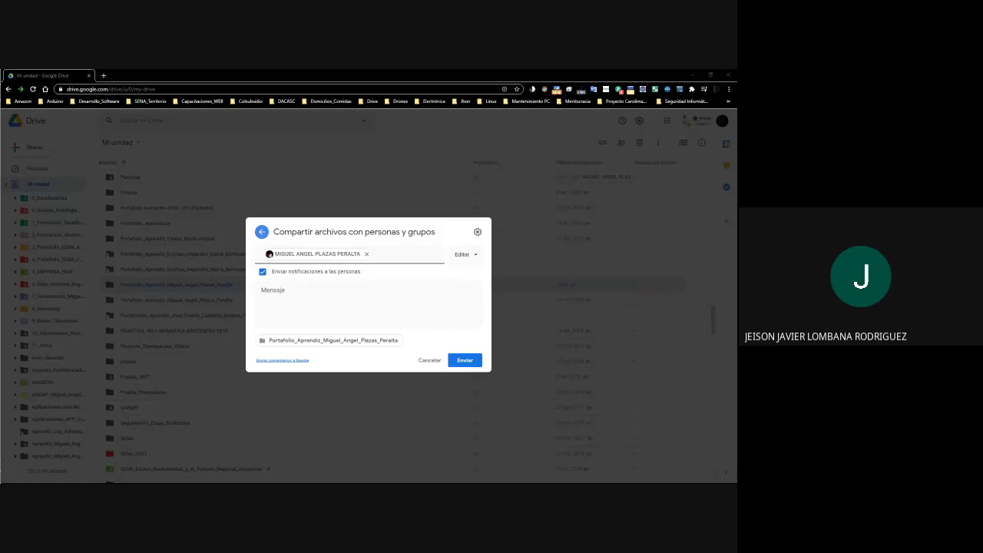
left_click(348, 289)
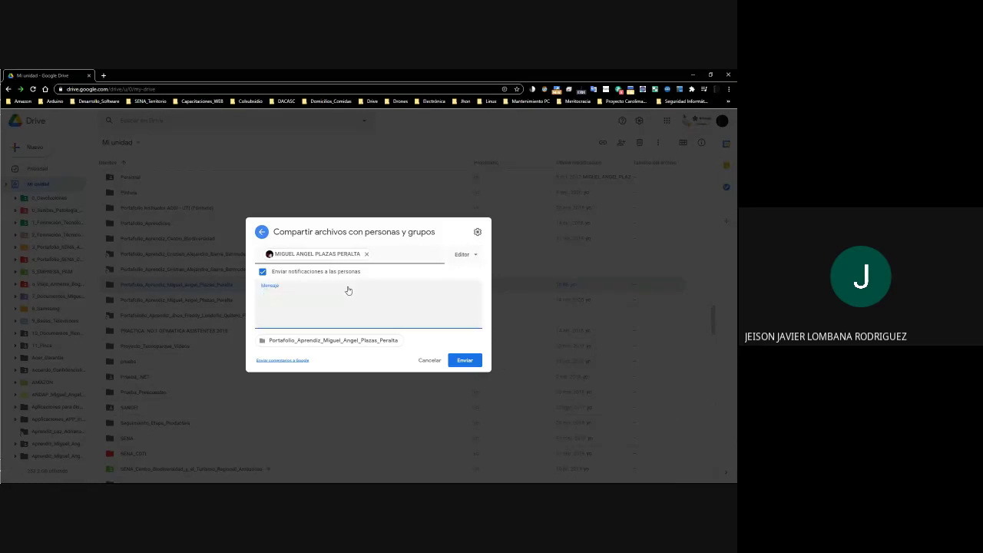
- Open a new Chrome tab and launch the Desarrollo de Software site shortcut tile
left_click(103, 76)
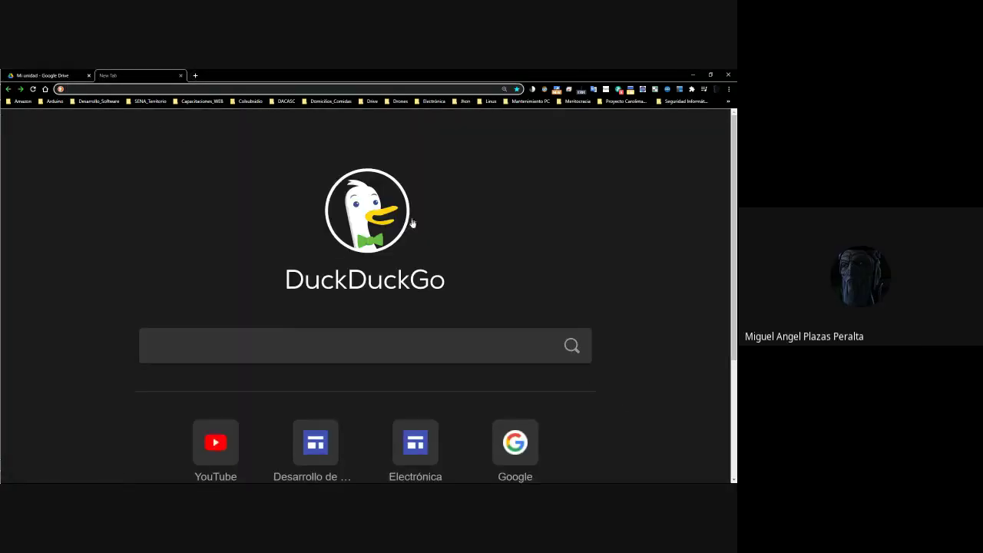
scroll(400, 301, "down", 3)
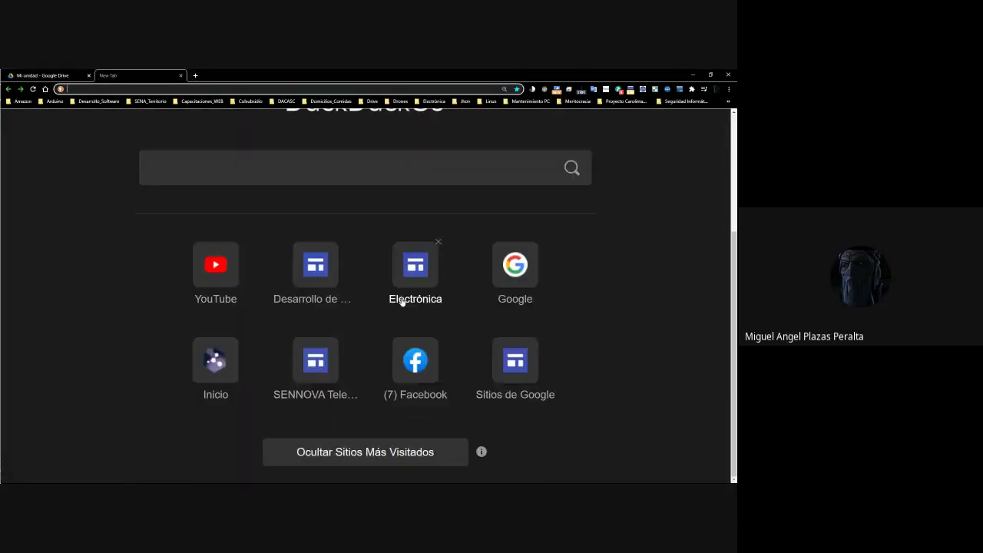
left_click(311, 266)
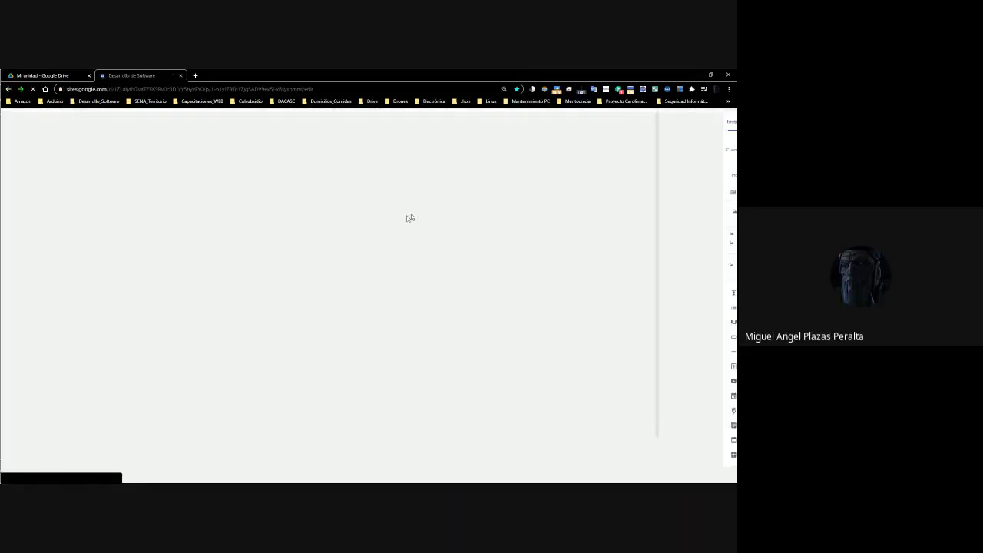
- Expand Formación in the Páginas panel, open Java_I, and preview it before returning to editing
left_click(697, 137)
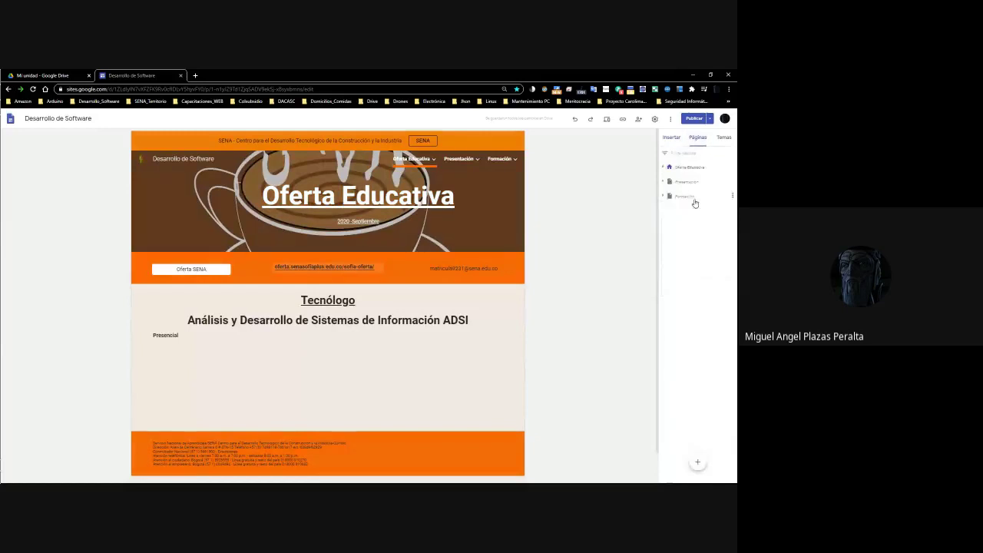
left_click(662, 197)
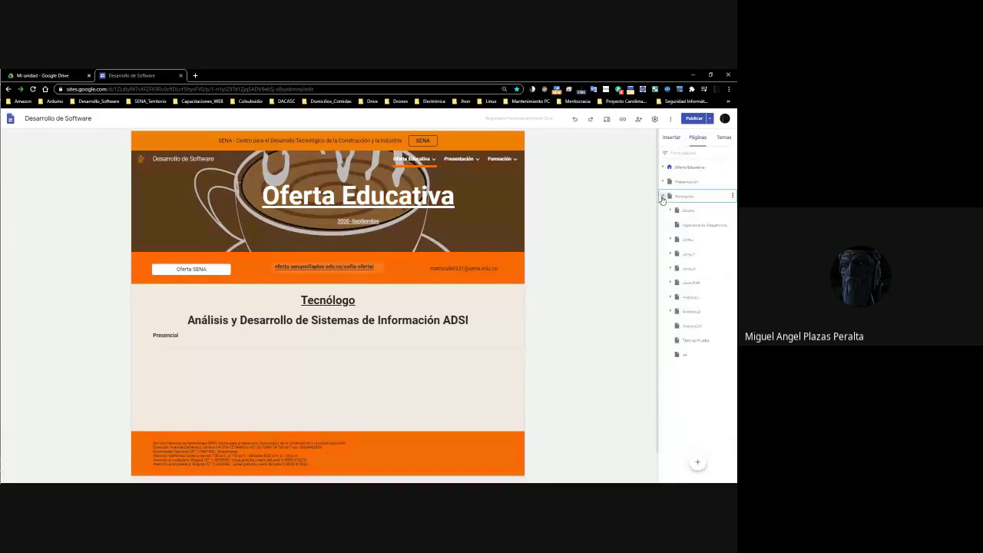
left_click(688, 268)
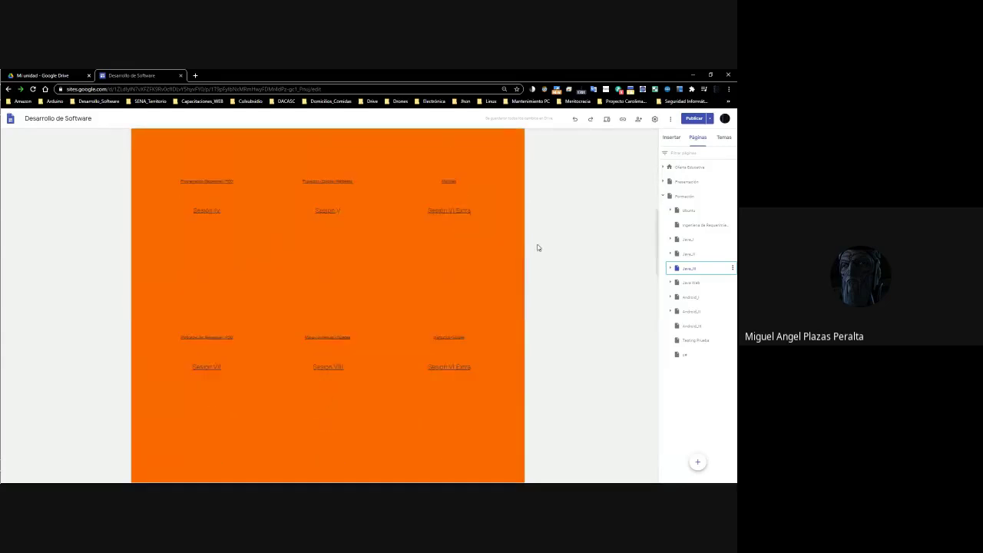
left_click(683, 242)
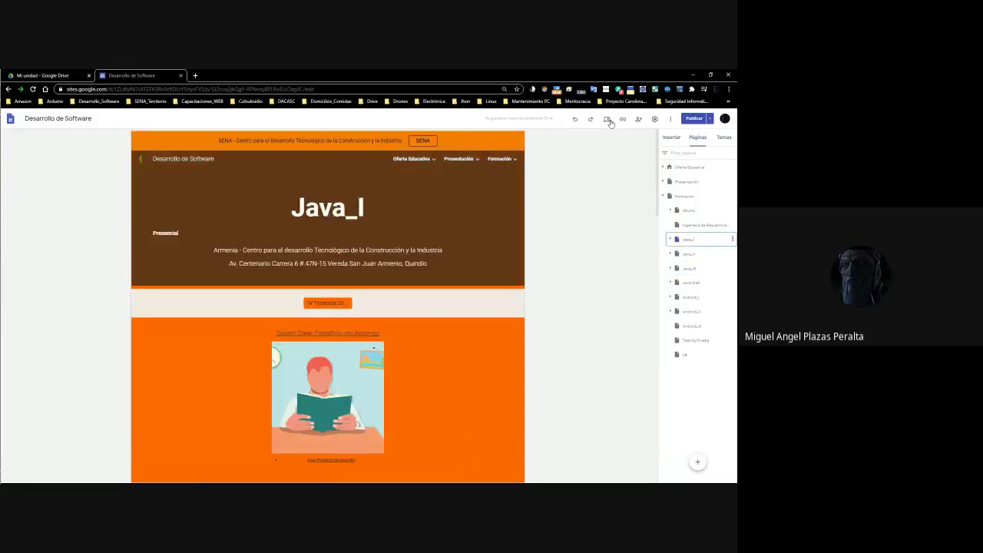
left_click(606, 118)
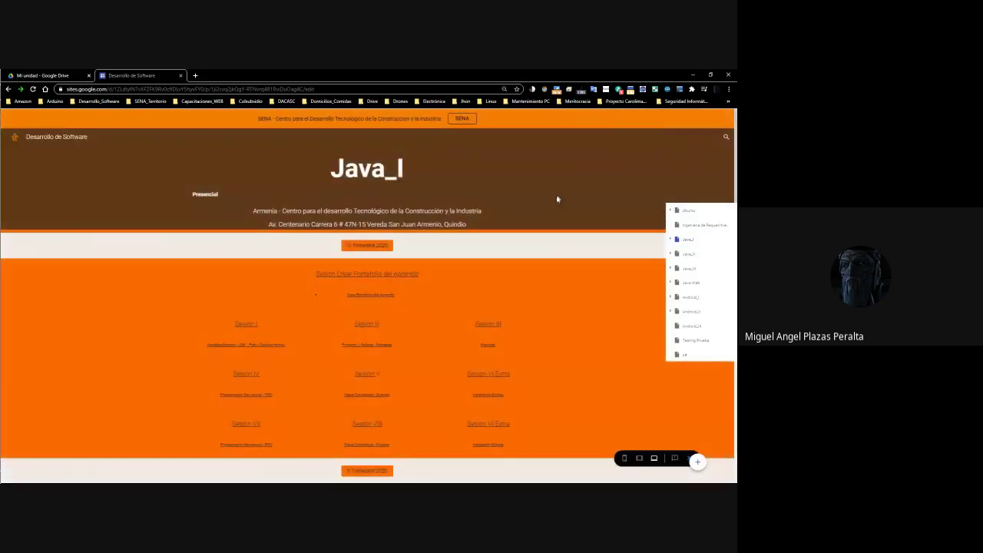
left_click(689, 458)
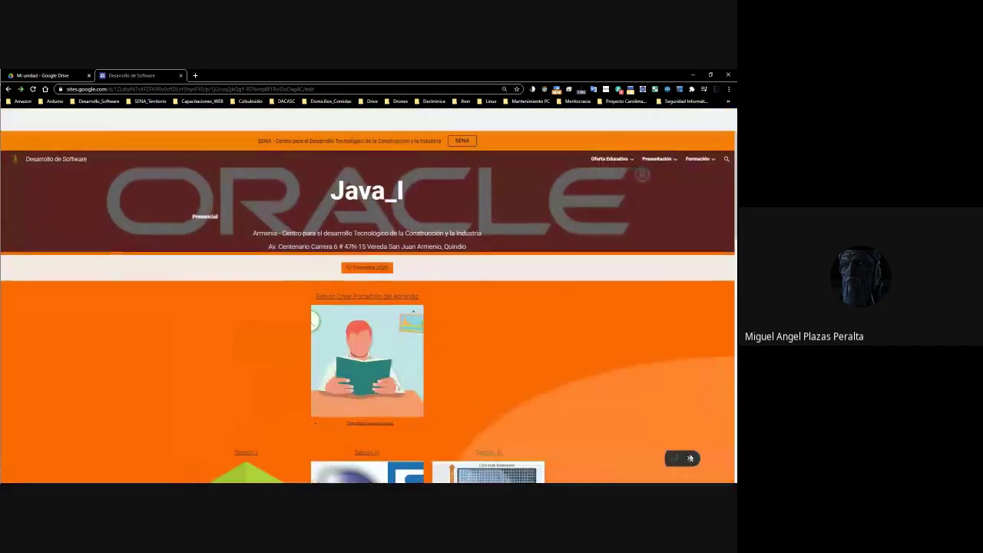
- Copy the link from the Vínculo del sitio publicado dialog
left_click(623, 119)
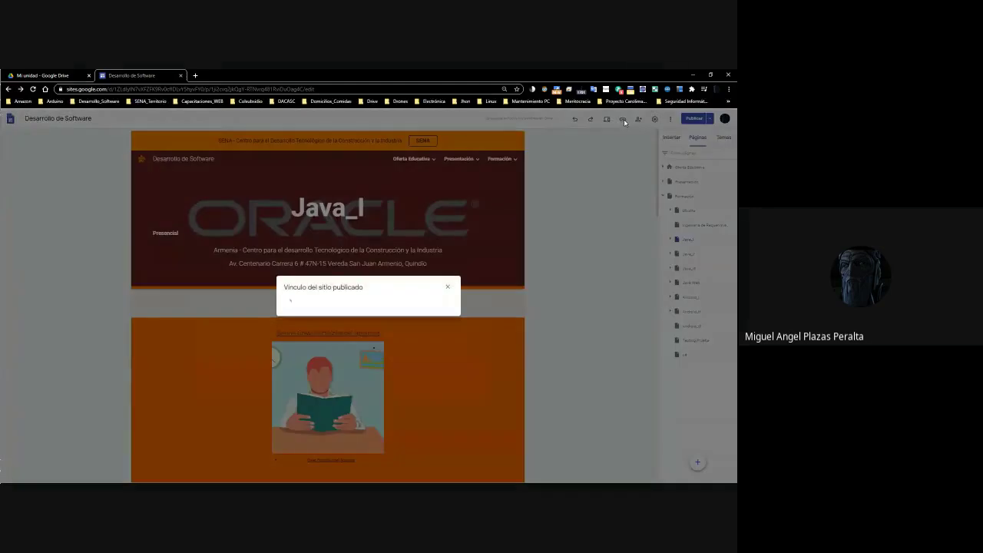
left_click(300, 314)
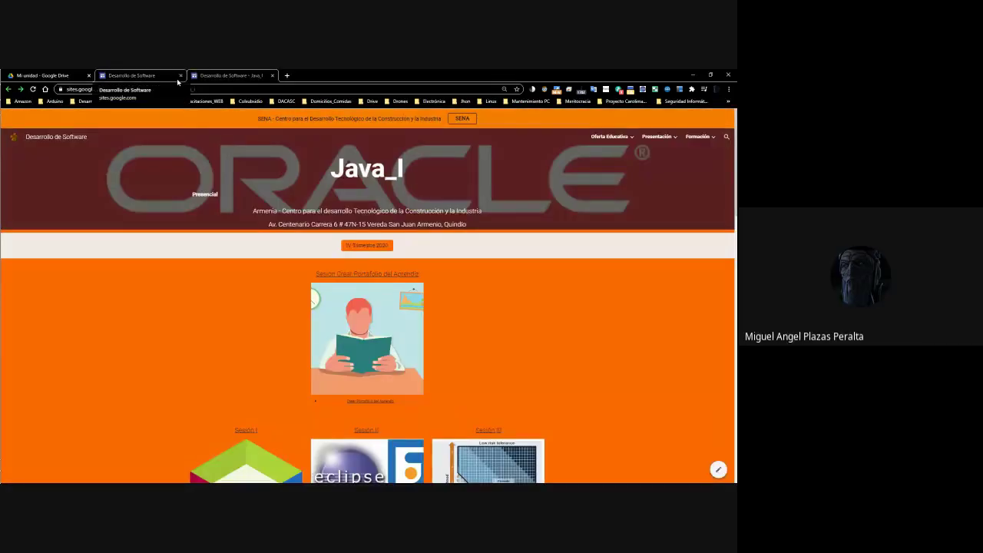
- Close the site editor tab and scroll through the published Java_I page
left_click(180, 75)
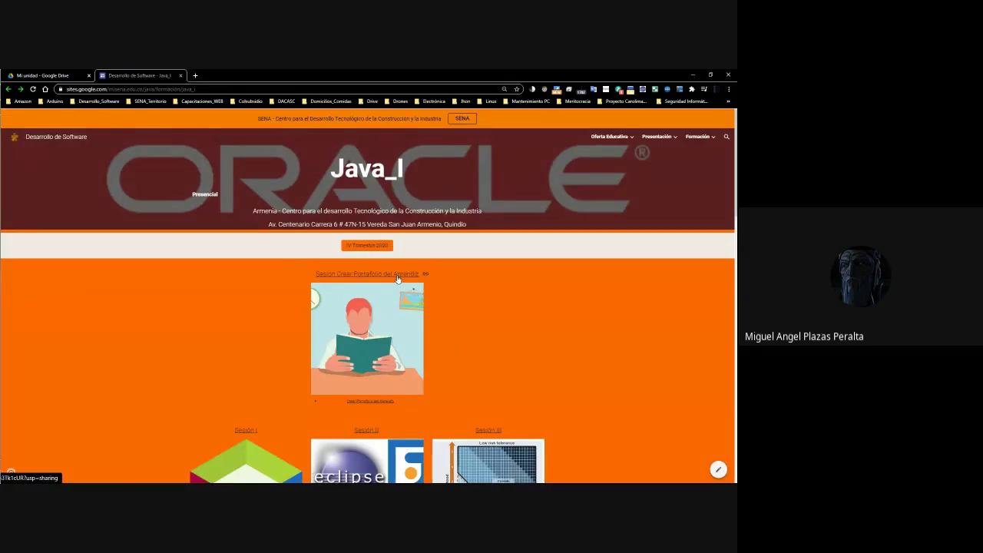
scroll(396, 288, "down", 5)
scroll(393, 301, "up", 5)
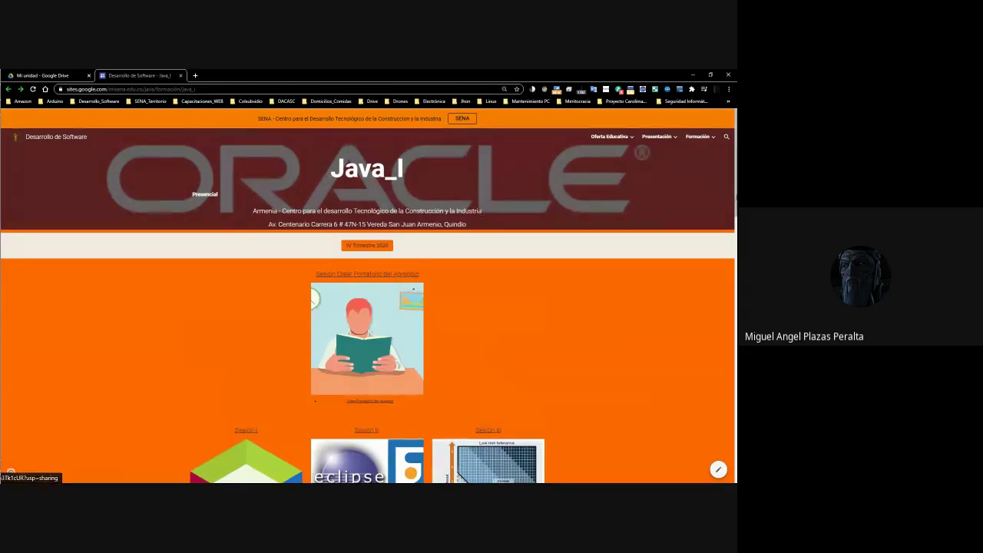
scroll(245, 260, "down", 3)
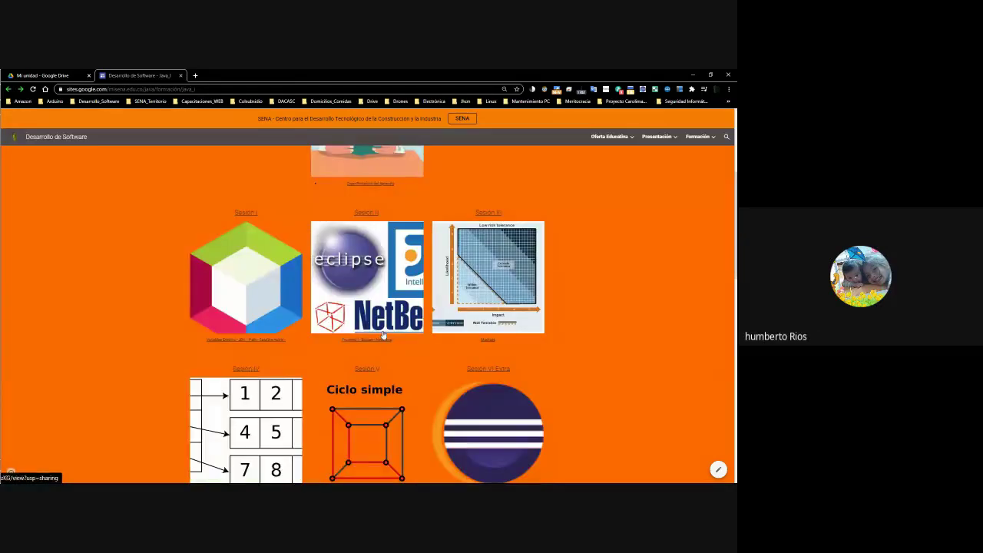
scroll(246, 261, "up", 3)
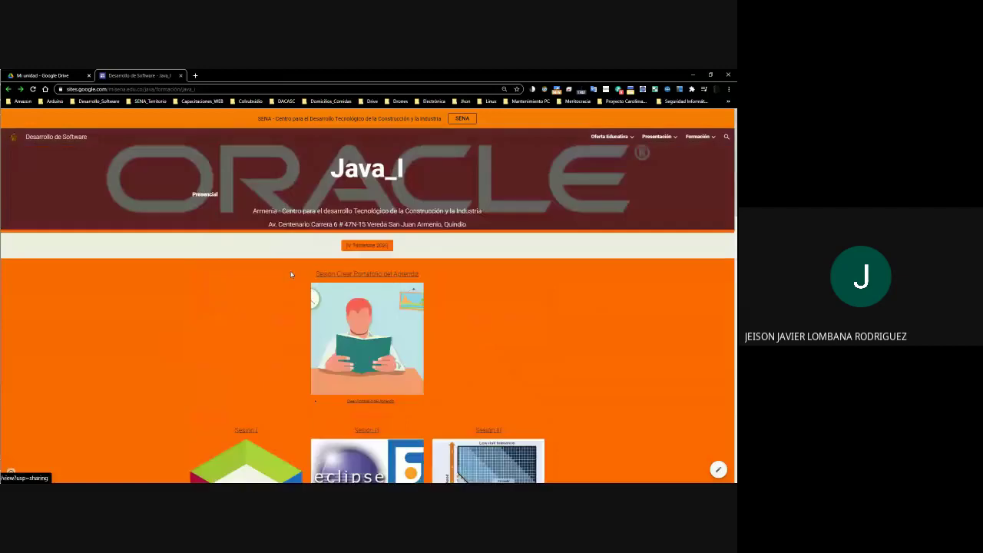
scroll(291, 274, "down", 3)
scroll(291, 275, "up", 3)
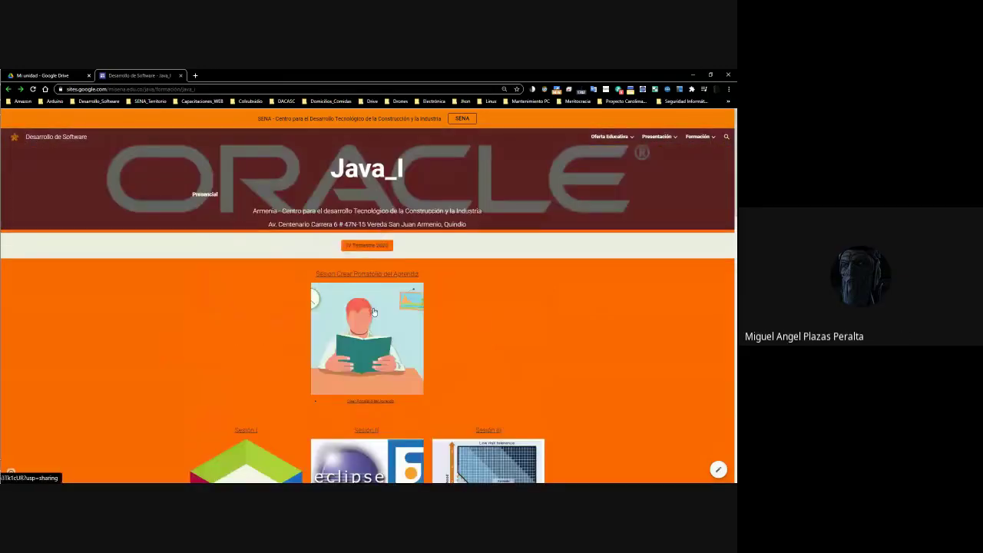
scroll(291, 281, "down", 3)
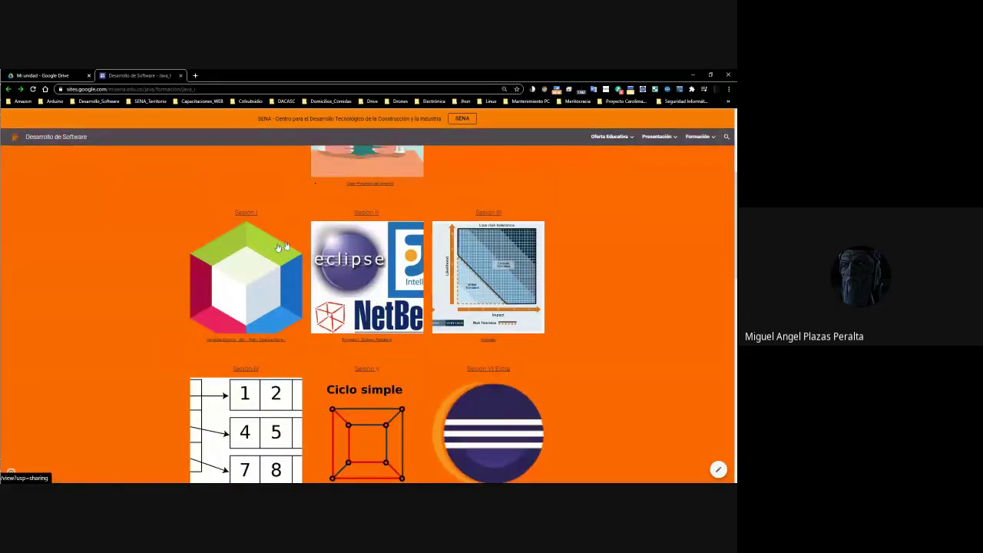
- Point out the Sesión I, II and III titles, then return to the Drive share dialog
left_click(378, 239)
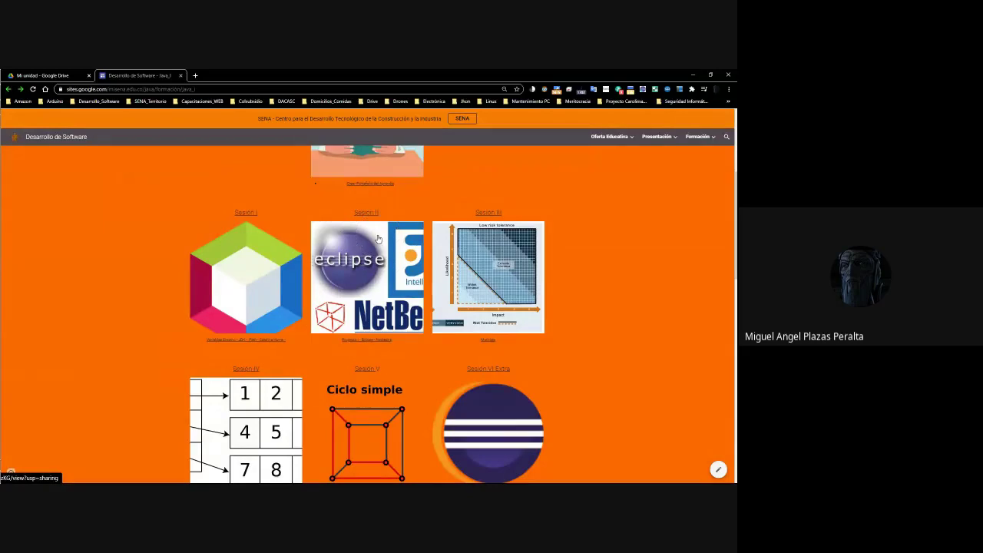
left_click(362, 215)
scroll(503, 246, "down", 3)
scroll(503, 248, "up", 3)
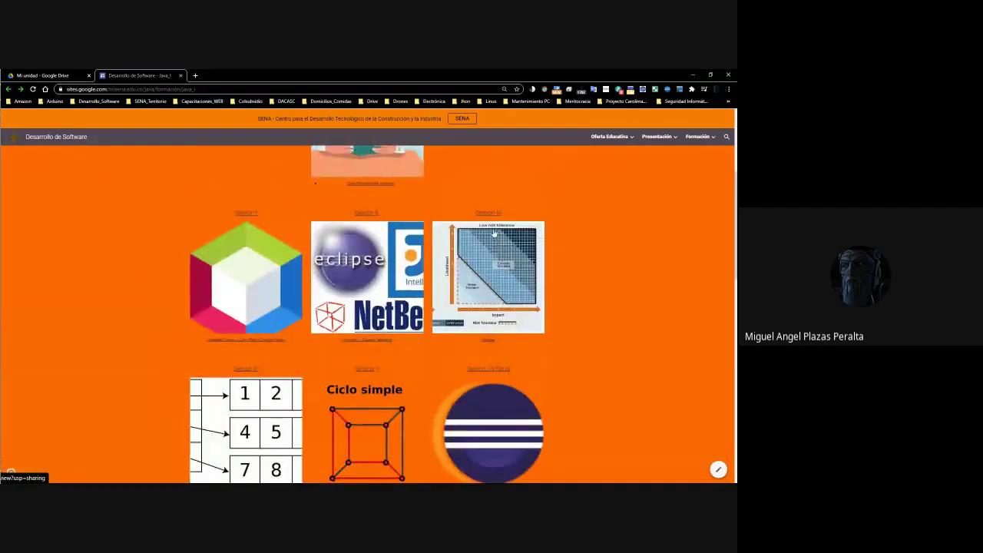
left_click(481, 220)
left_click(481, 220)
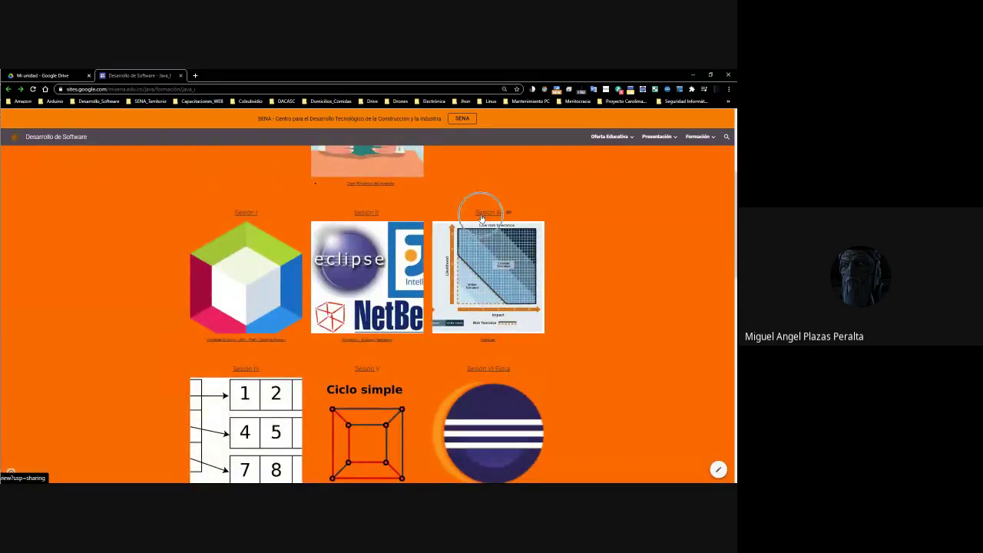
left_click(481, 219)
left_click(482, 219)
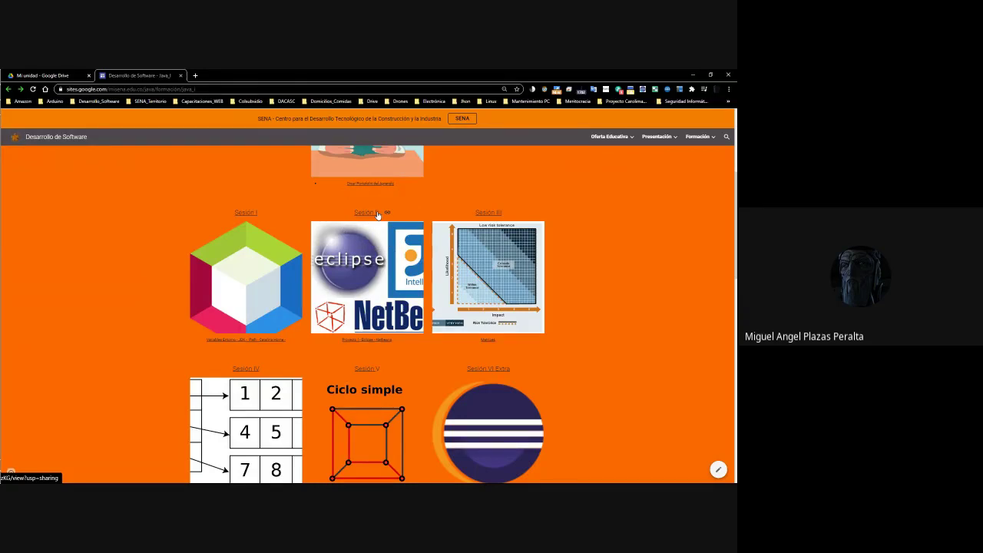
left_click(377, 214)
left_click(377, 216)
left_click(377, 221)
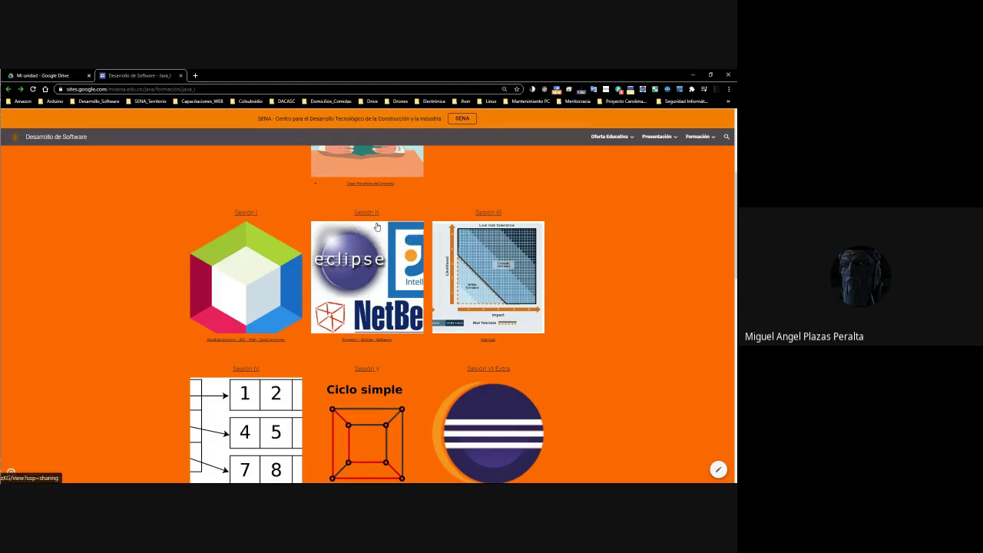
left_click(249, 213)
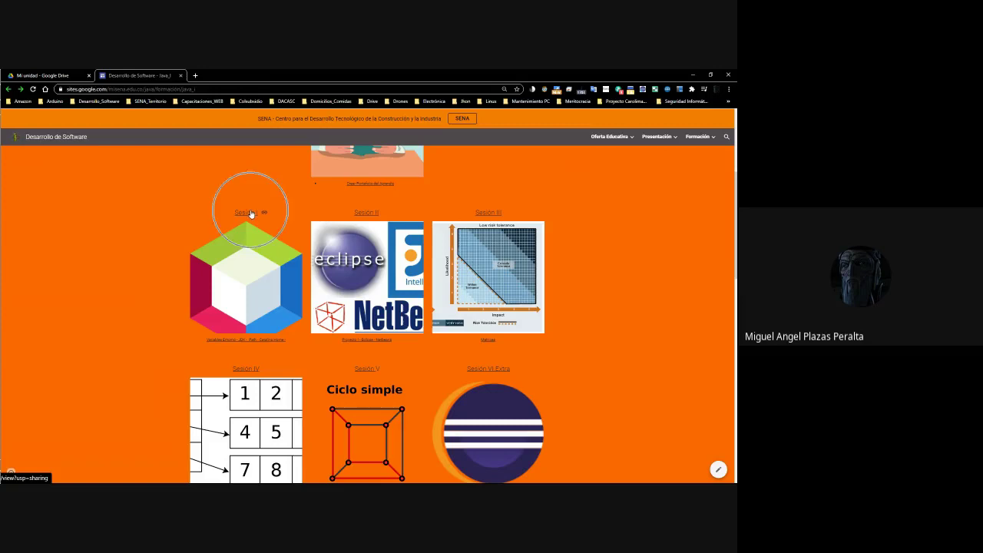
scroll(391, 206, "up", 5)
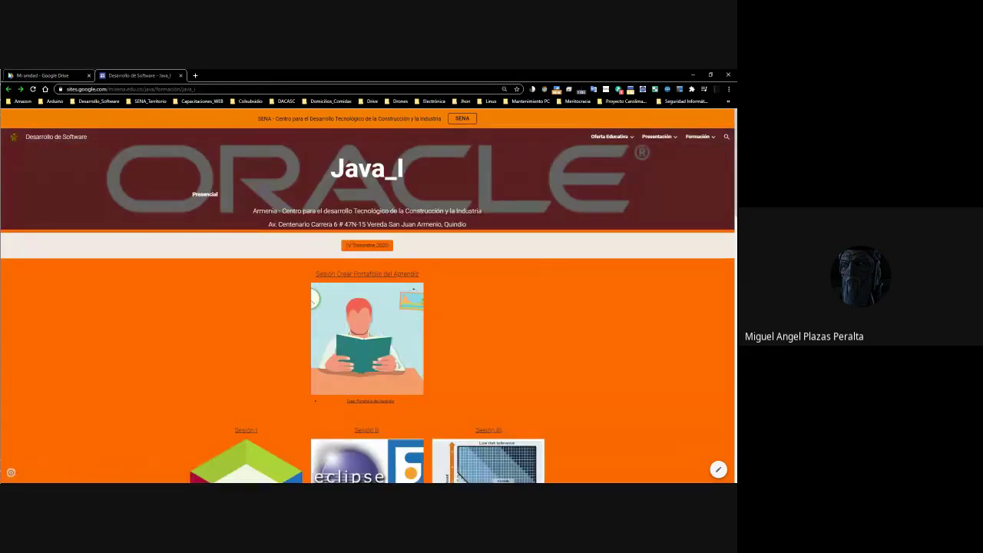
left_click(42, 75)
left_click(362, 290)
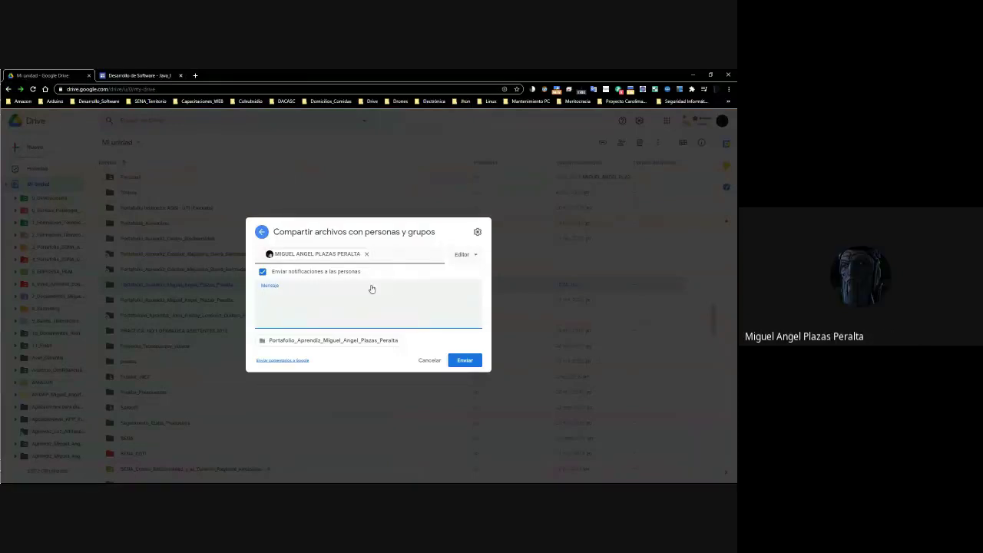
left_click(338, 254)
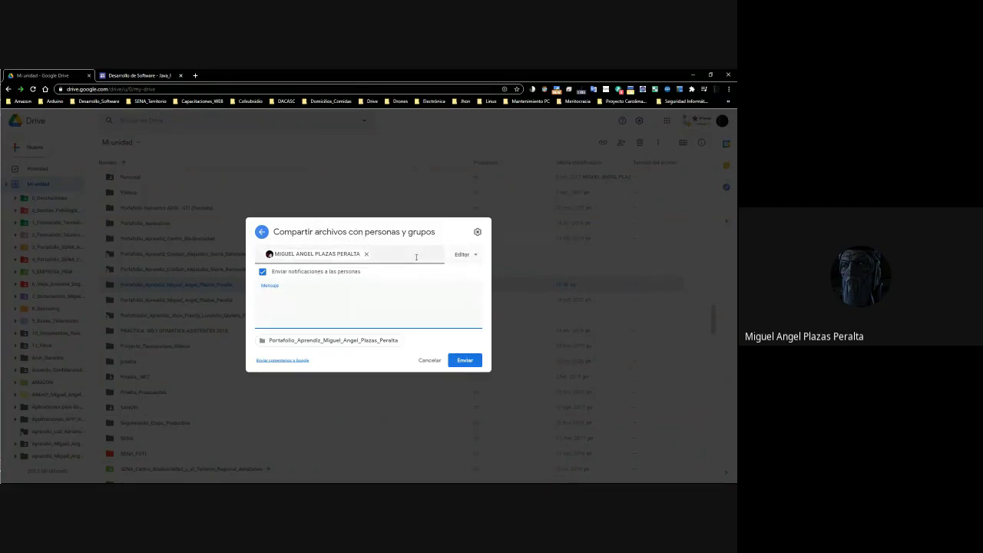
left_click(378, 258)
left_click(380, 258)
left_click(468, 255)
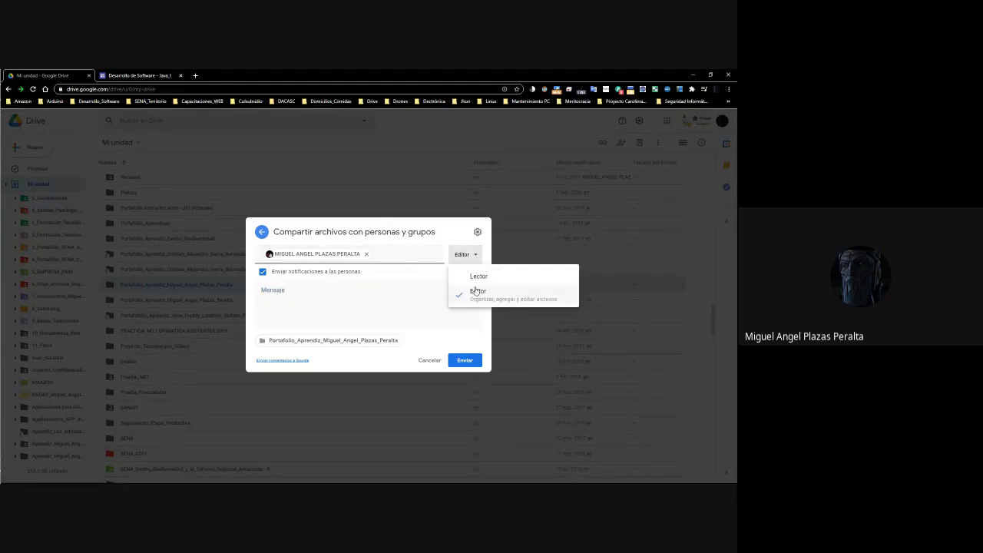
left_click(329, 311)
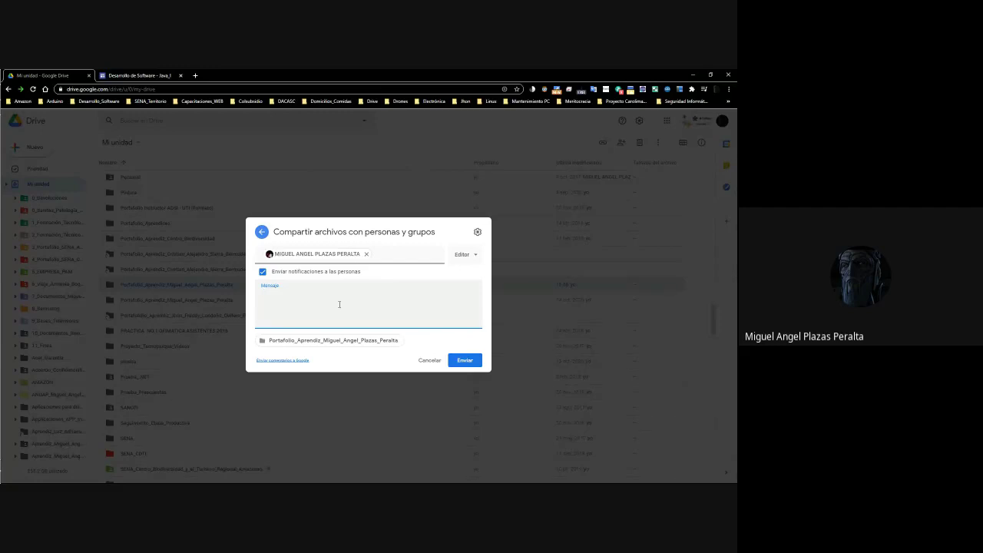
- Write the message 'Cordial saludo Instructor Envio portafolio del Aprendiz Ficha 2144338'
type("Hola")
key("BackSpace")
key("BackSpace")
key("BackSpace")
key("BackSpace")
type("Cordia")
type("l saludo Instru")
type("cot")
key("BackSpace")
key("BackSpace")
key("BackSpace")
type("ctor  ")
type("Envio porta")
type("folio del Ap")
type("rendiz Fich")
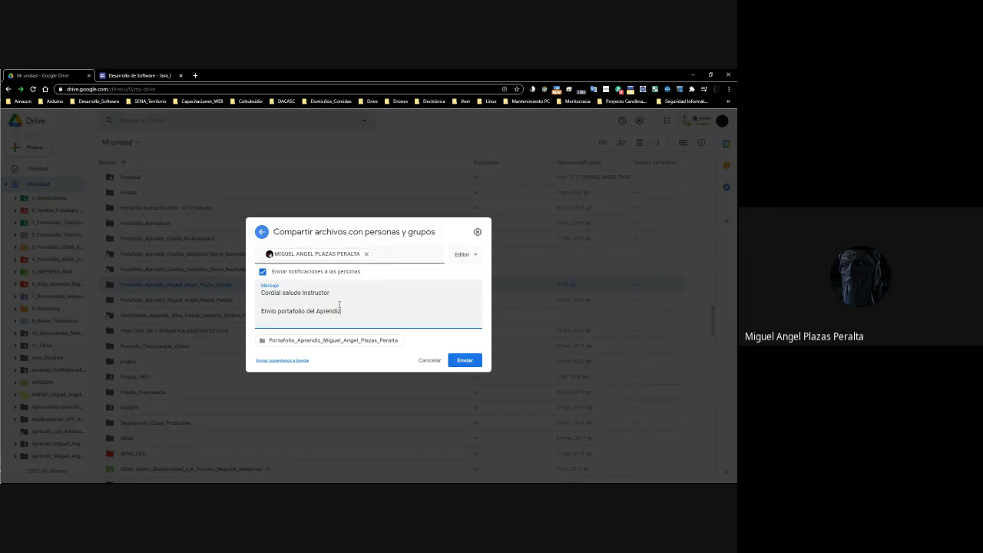
type("a 2144338")
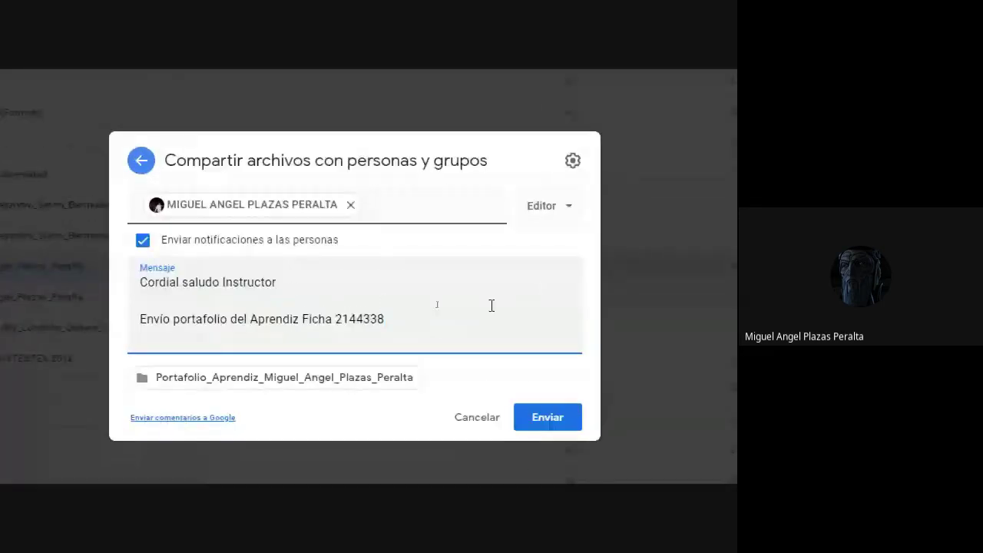
- Add the learner's e-mail address on a new line of the message and select its end
left_click(564, 422)
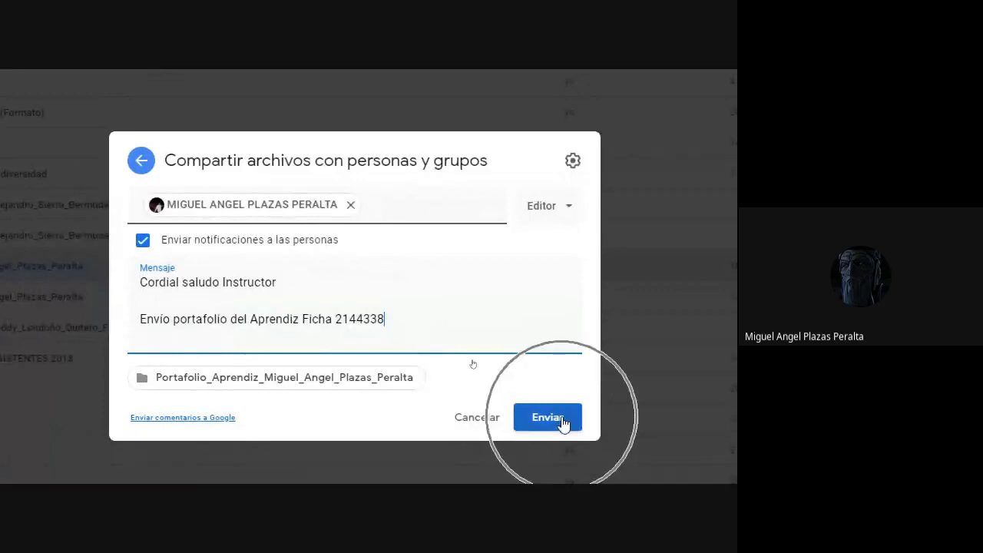
left_click(565, 422)
left_click(564, 422)
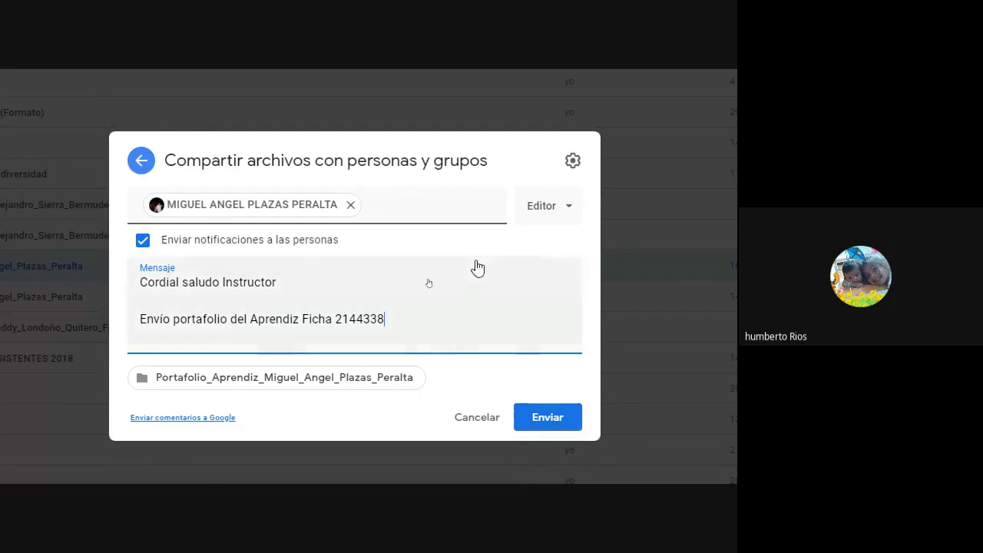
key("Return")
key("Return")
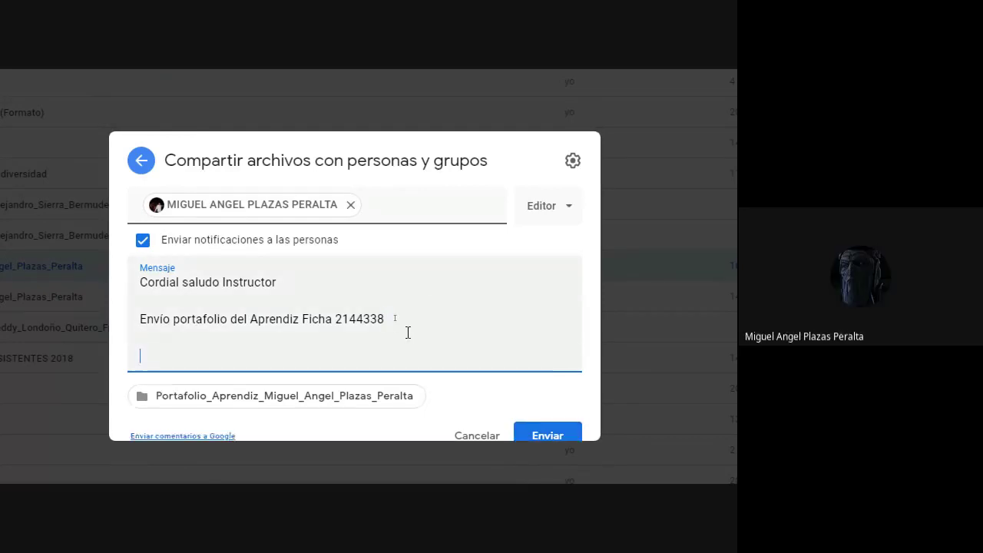
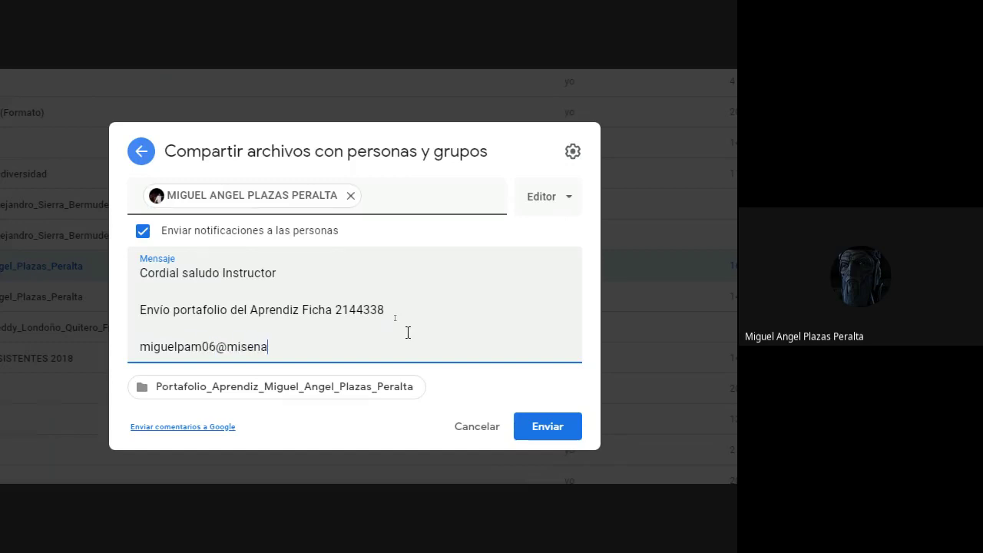
key("shift+Left")
key("shift+Left")
key("shift+Left")
key("shift+Left")
key("shift+Left")
key("shift+Left")
key("shift+Left")
key("shift+Left")
key("shift+Left")
key("shift+Left")
key("shift+Left")
key("shift+Left")
key("shift+Left")
key("shift+Left")
key("shift+Left")
key("shift+Left")
key("shift+Left")
key("shift+Left")
key("shift+Left")
key("shift+Left")
key("shift+Left")
key("shift+Left")
key("shift+Left")
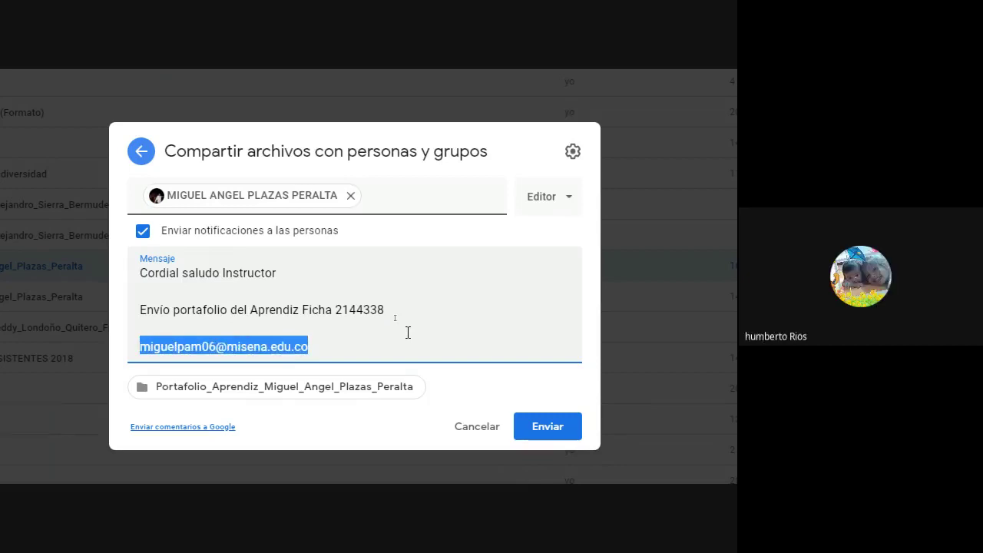
key("super+plus")
key("super+plus")
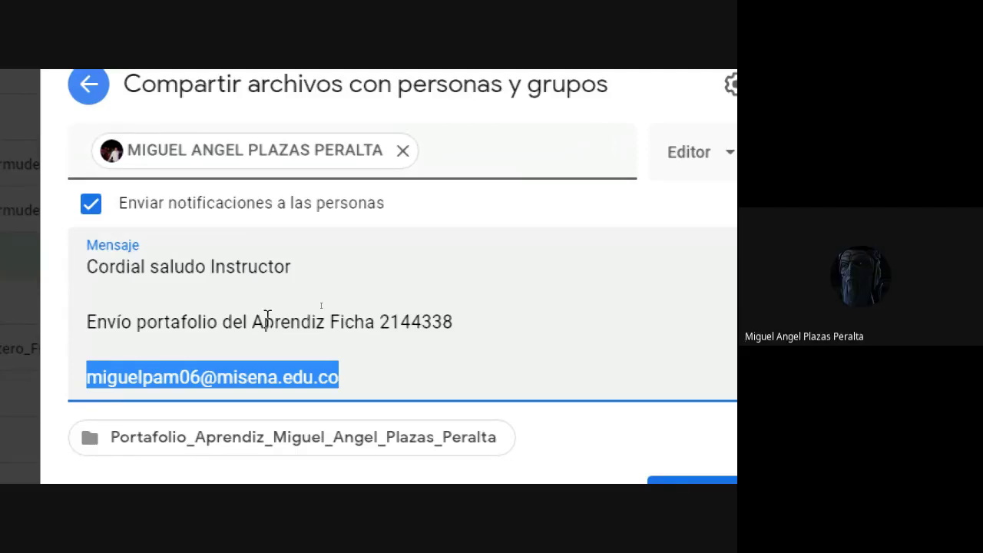
left_click(256, 373)
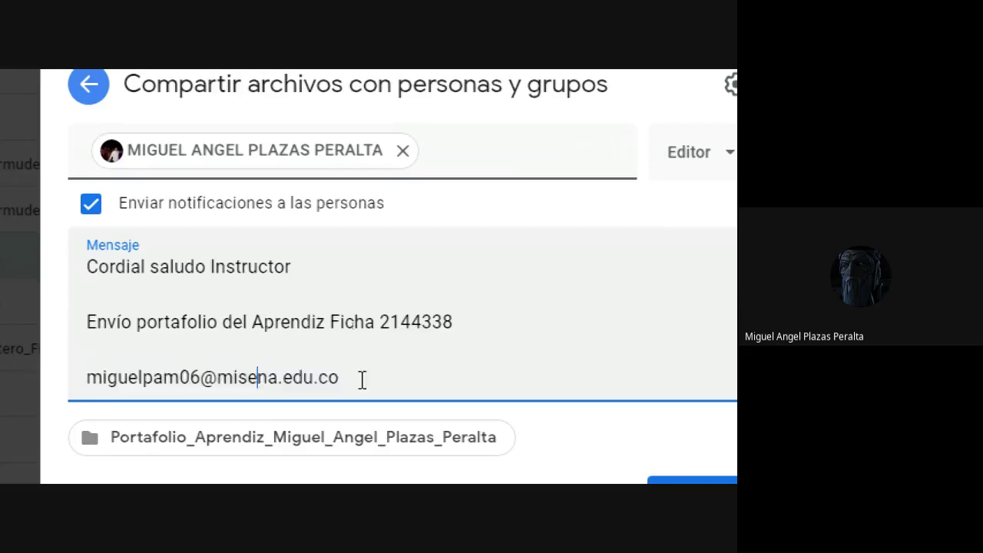
left_click_drag(362, 379, 40, 407)
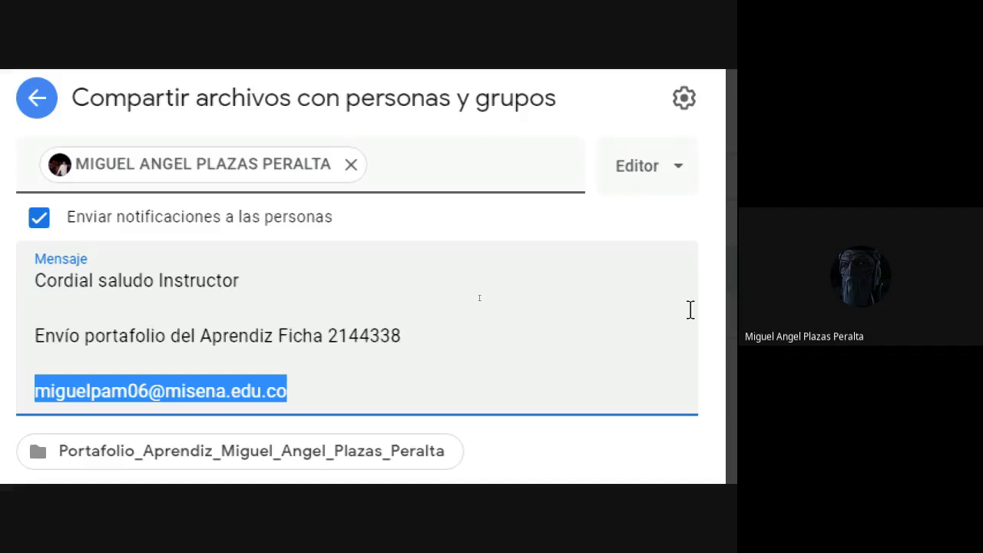
- Discard the unsent invitation and close the sharing settings
key("Escape")
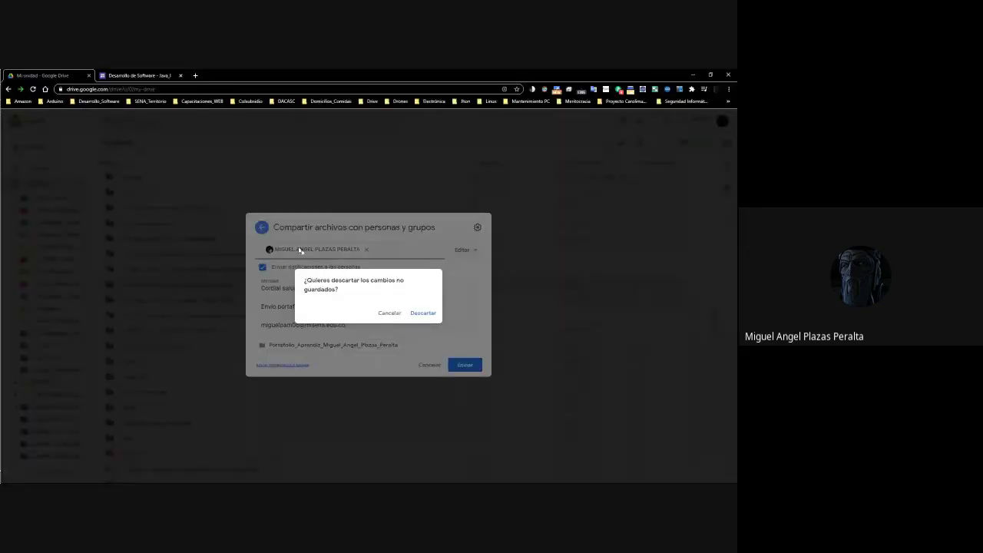
left_click(386, 312)
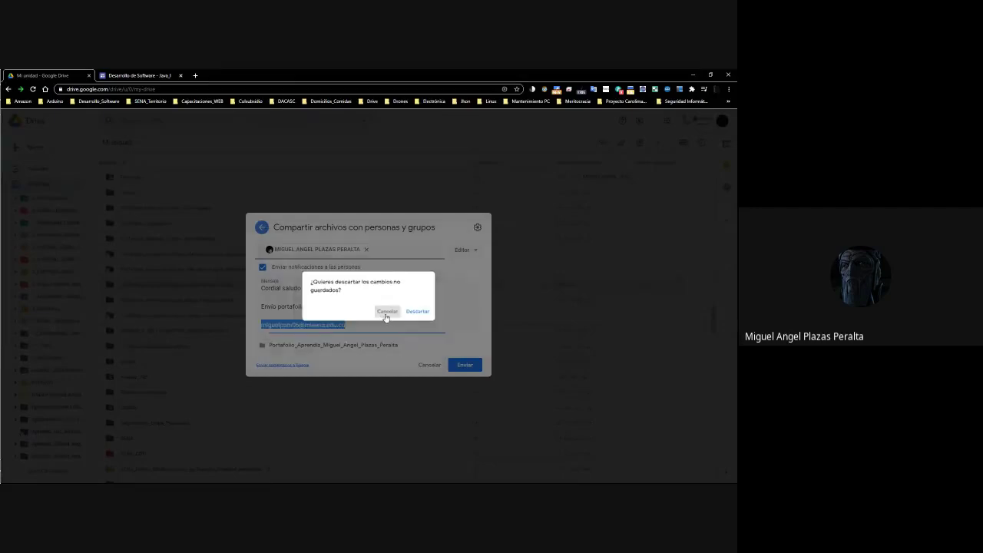
left_click(429, 364)
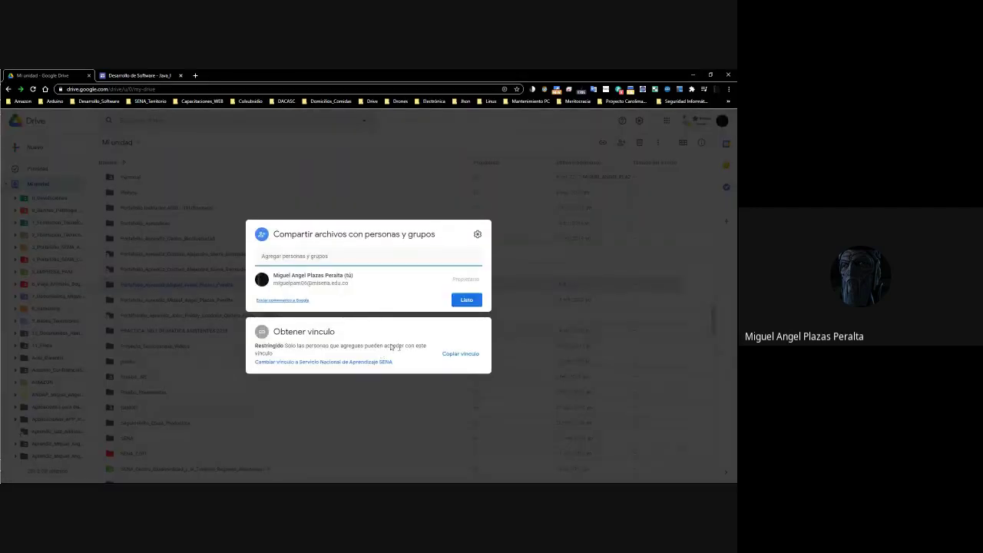
key("Escape")
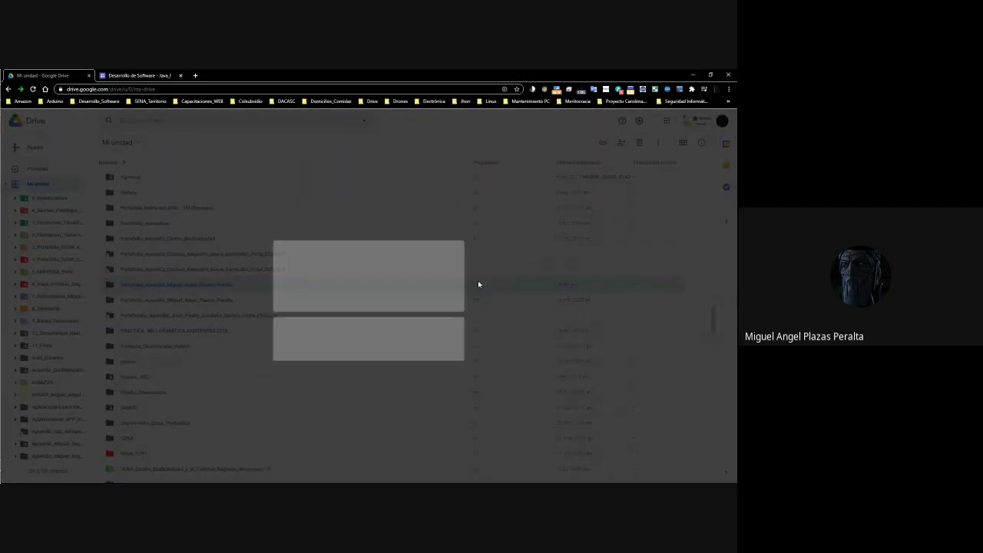
- Load gmail.com in a new browser tab
left_click(194, 76)
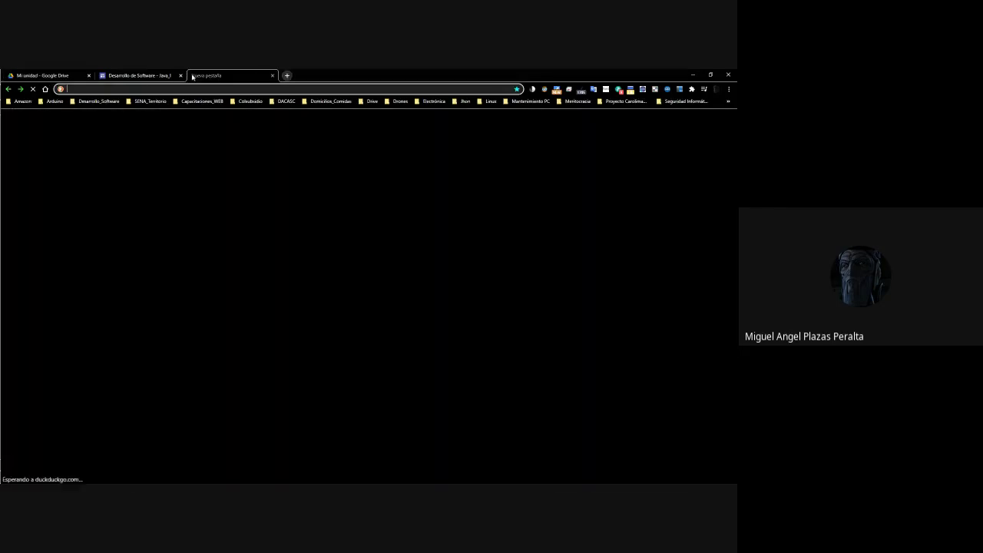
type("gmail.com")
key("Return")
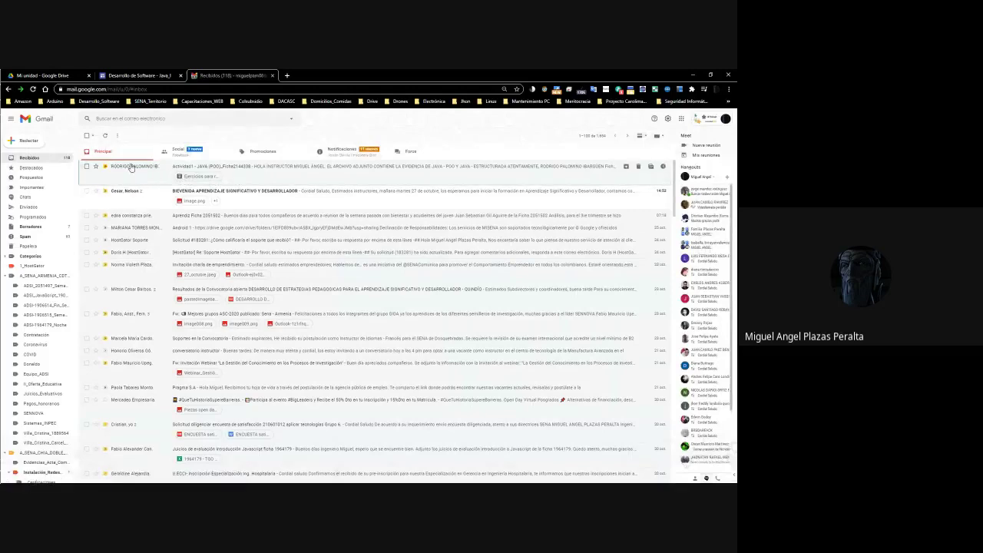
- Open the learner's 'Invitación para colaborar' portfolio email from the Notificaciones tab
mouse_move(140, 169)
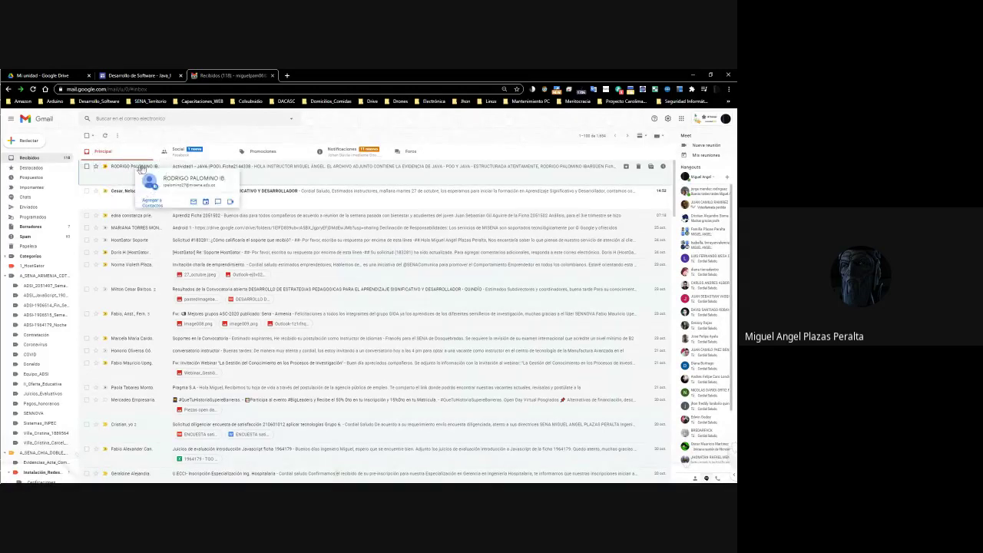
left_click(348, 153)
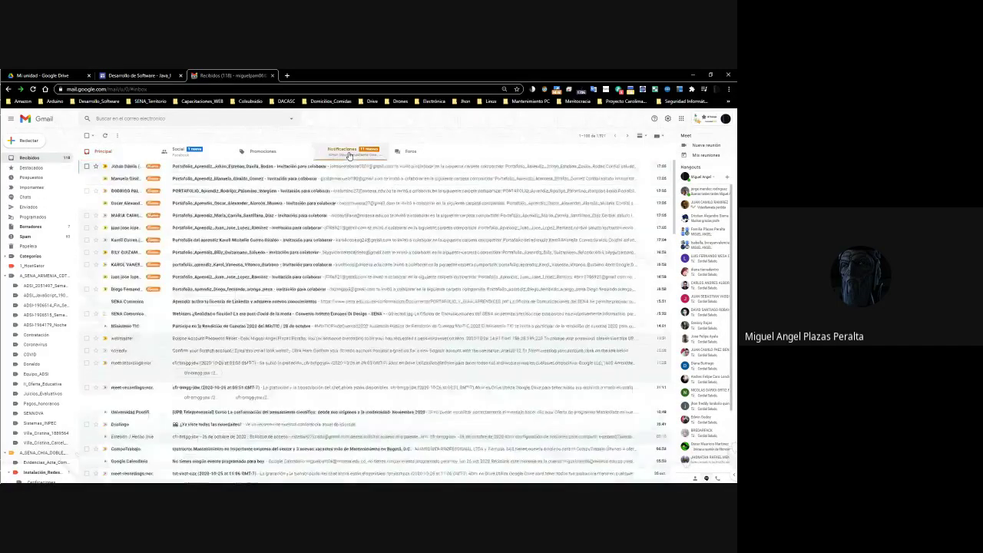
left_click(219, 176)
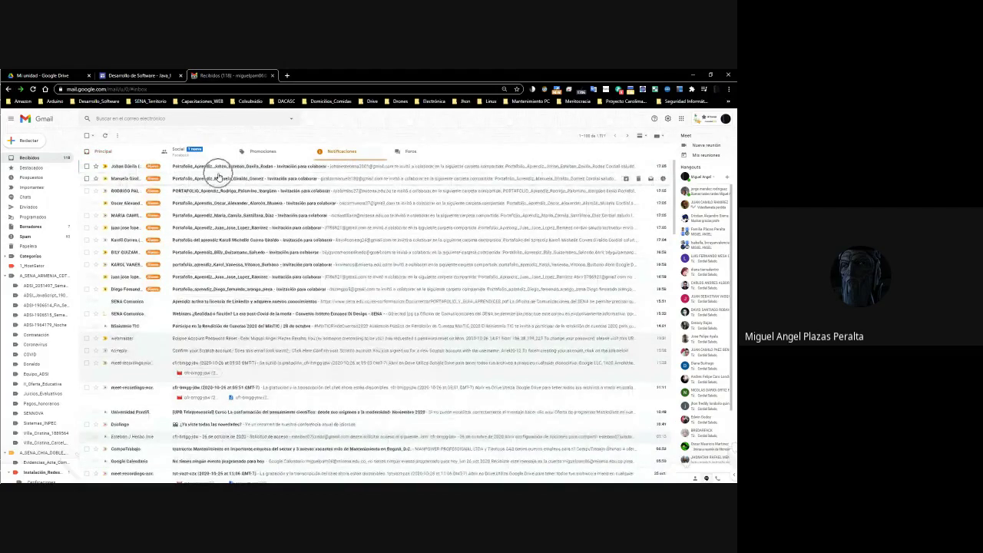
mouse_move(134, 169)
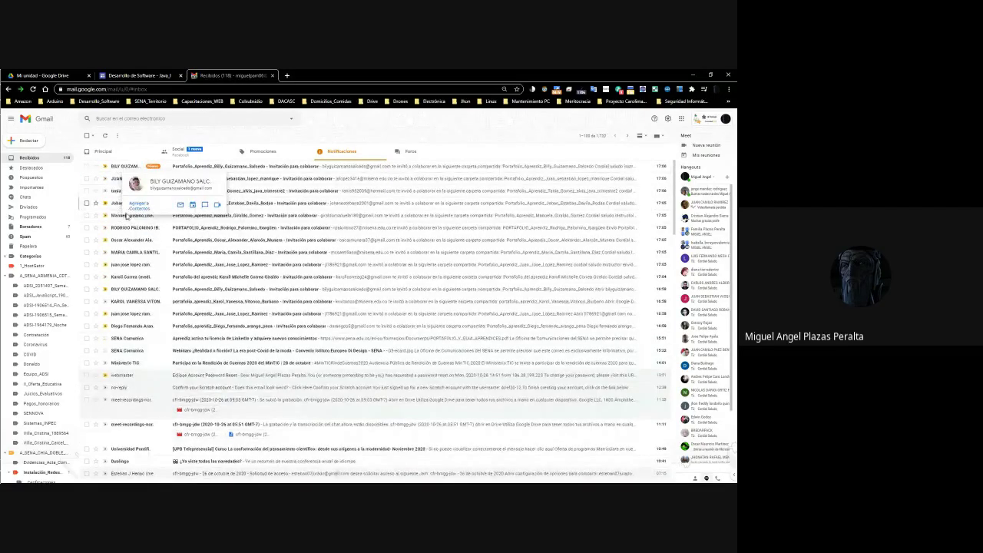
mouse_move(128, 217)
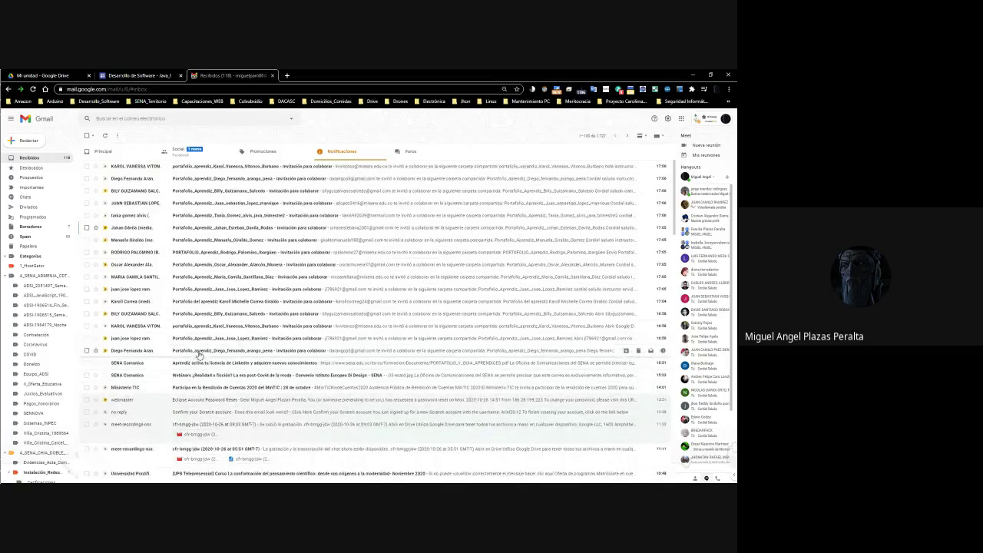
left_click(198, 355)
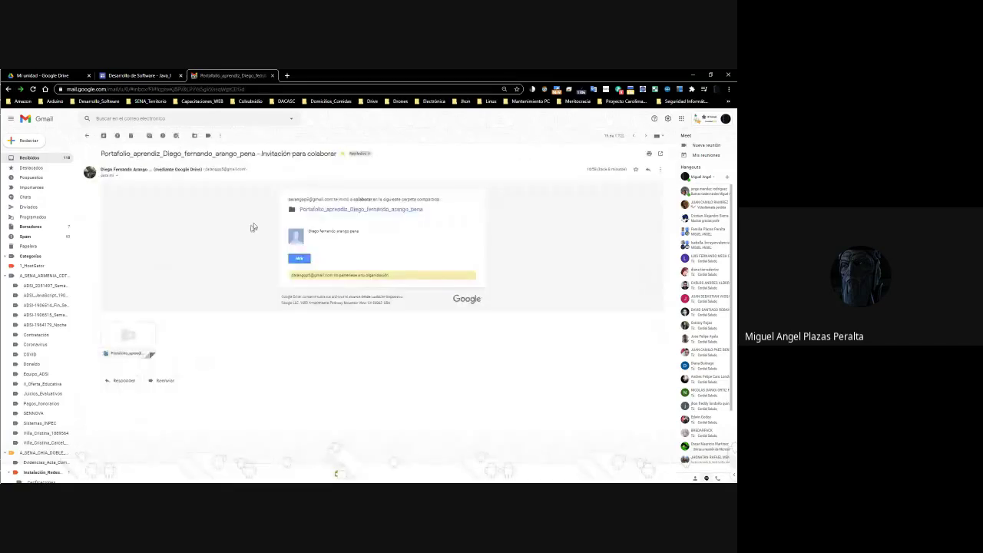
- Open the shared portfolio folder in Drive and start adding a Drive shortcut to it
left_click(296, 261)
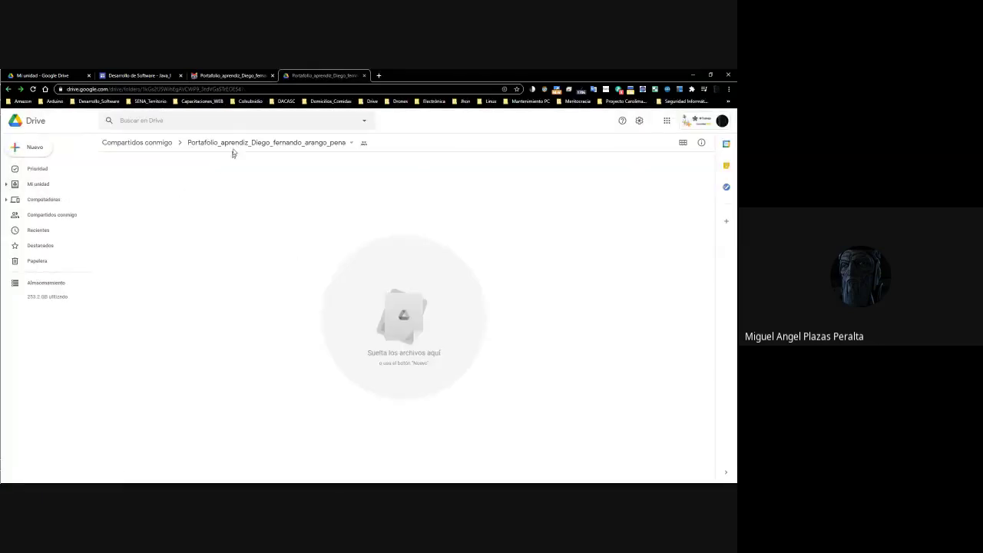
left_click(236, 142)
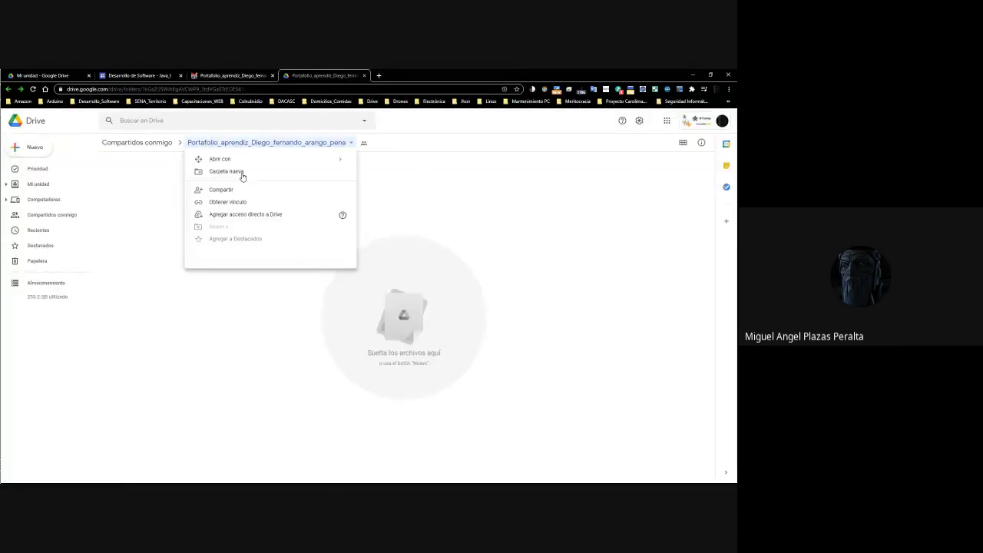
left_click(227, 171)
key("Escape")
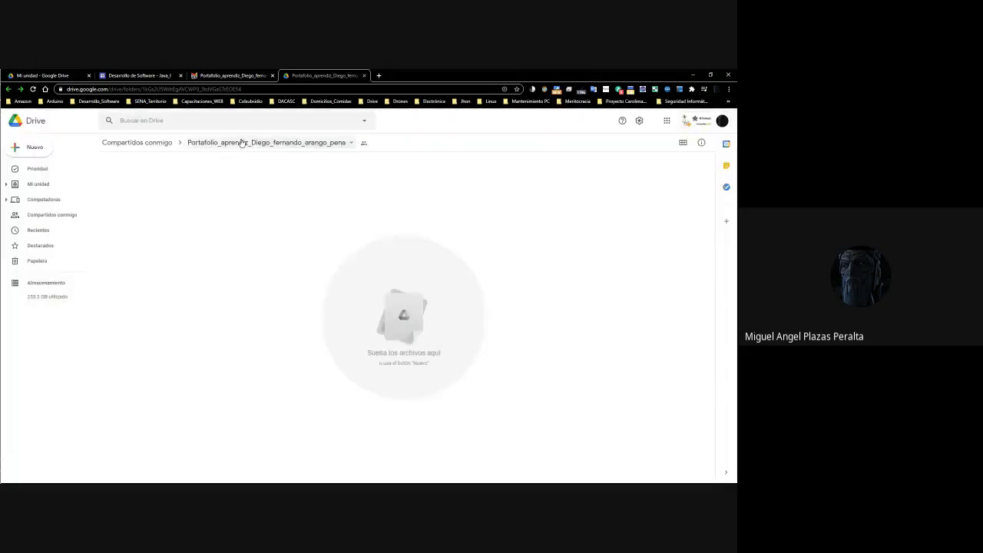
left_click(248, 143)
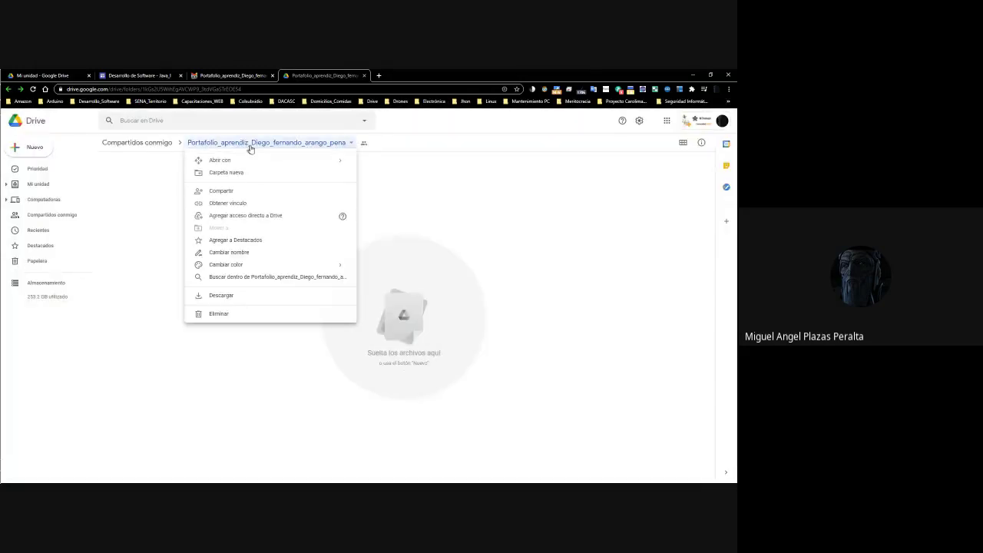
left_click(237, 219)
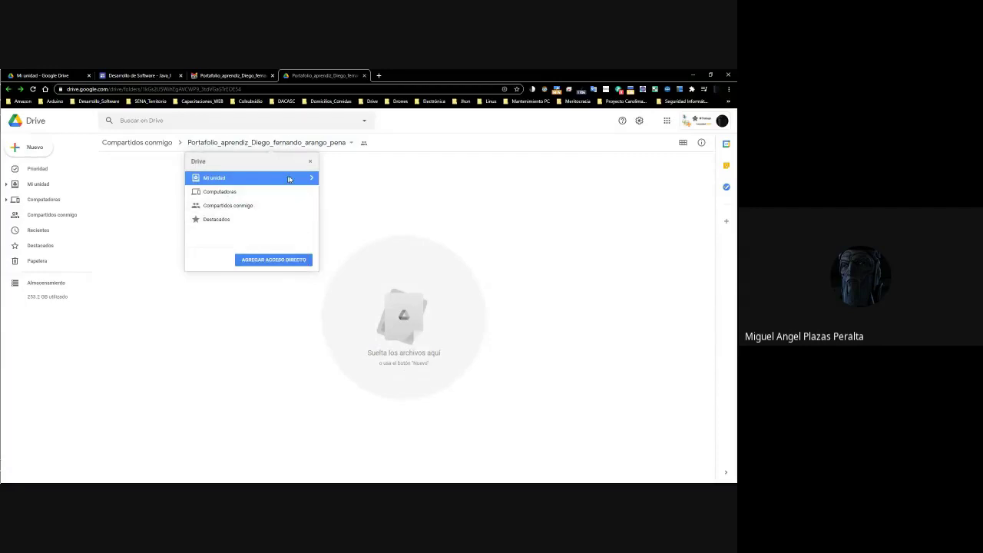
- In Mi unidad > 3_Portafolio_SENA_ARMENIA_CDTI > 1_Portafolio_Aprendiz > 2_ADSI, create folder 6_ADSI_Tarde_Noche_2144338
left_click(313, 180)
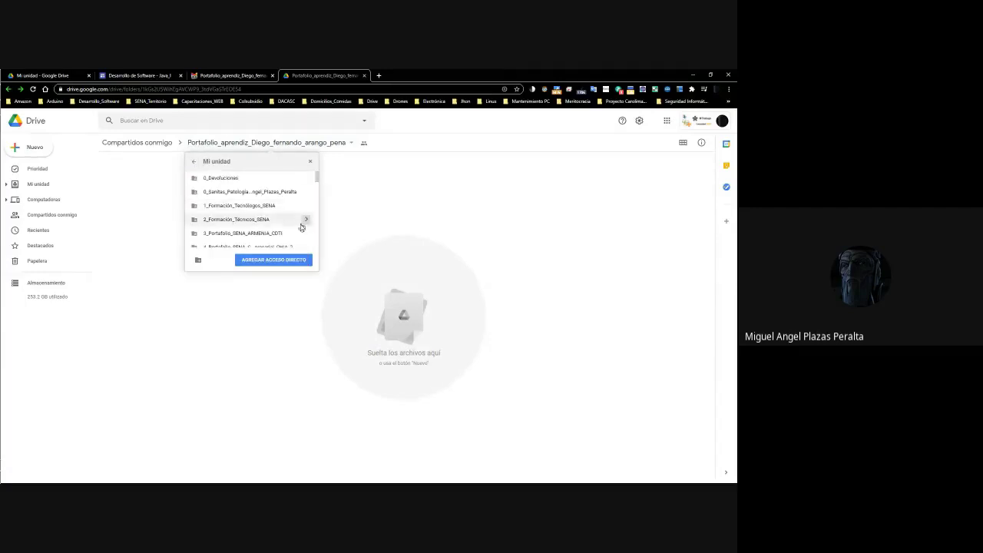
left_click(304, 234)
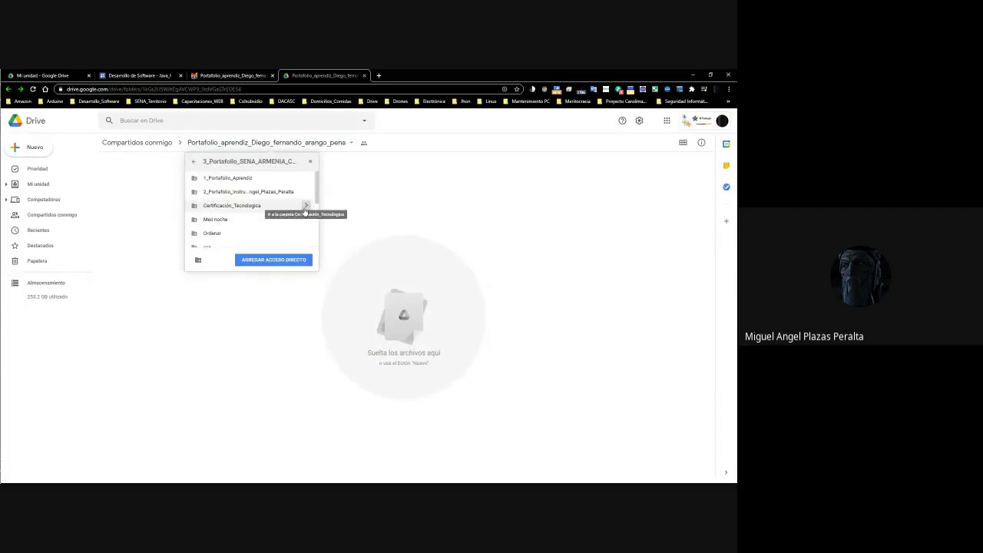
left_click(305, 178)
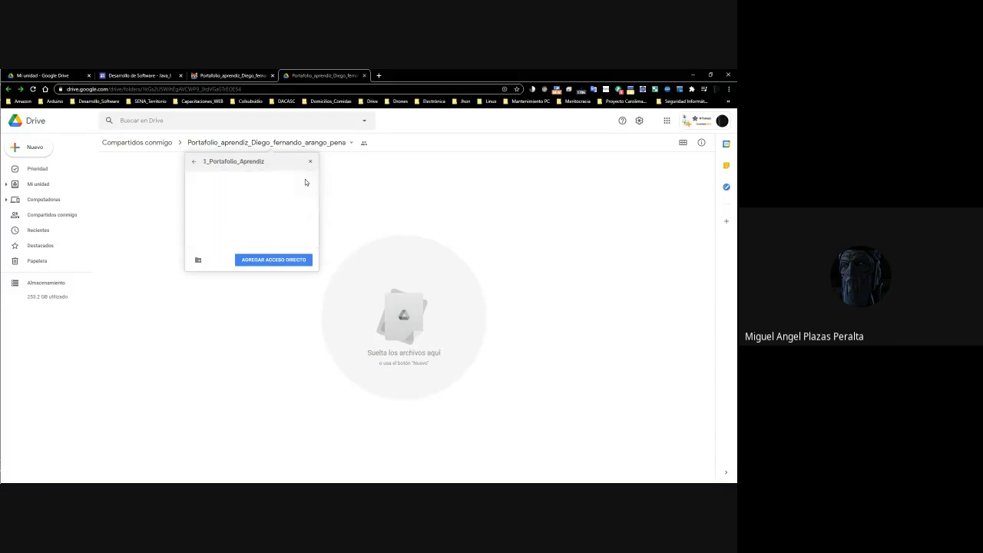
left_click(307, 191)
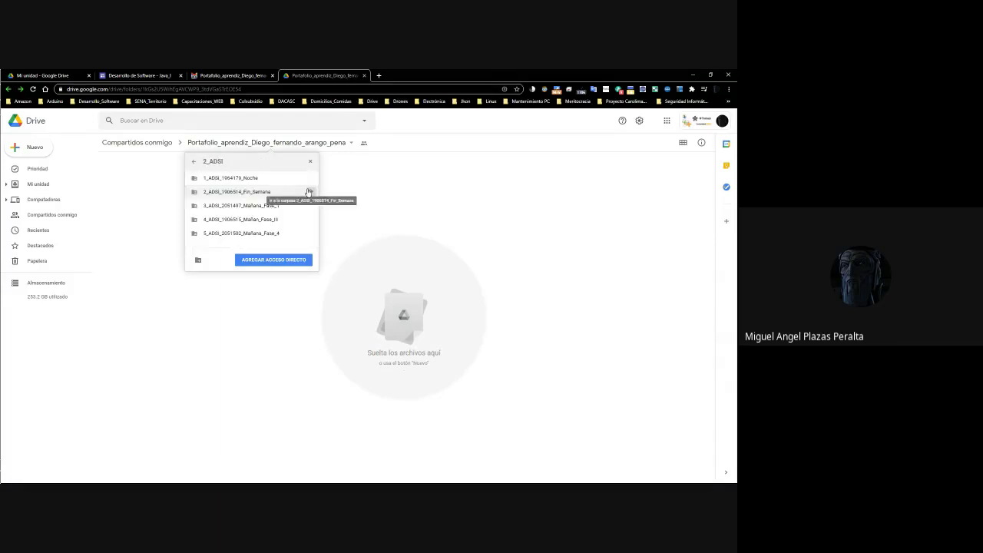
left_click(198, 260)
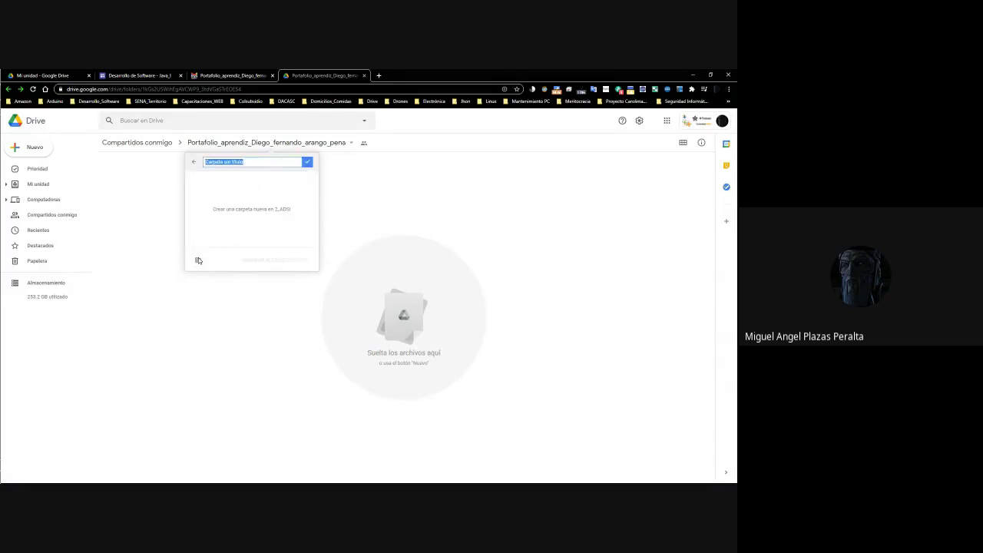
type("6_ADSI_Tarde_Noche_2144338")
left_click(306, 162)
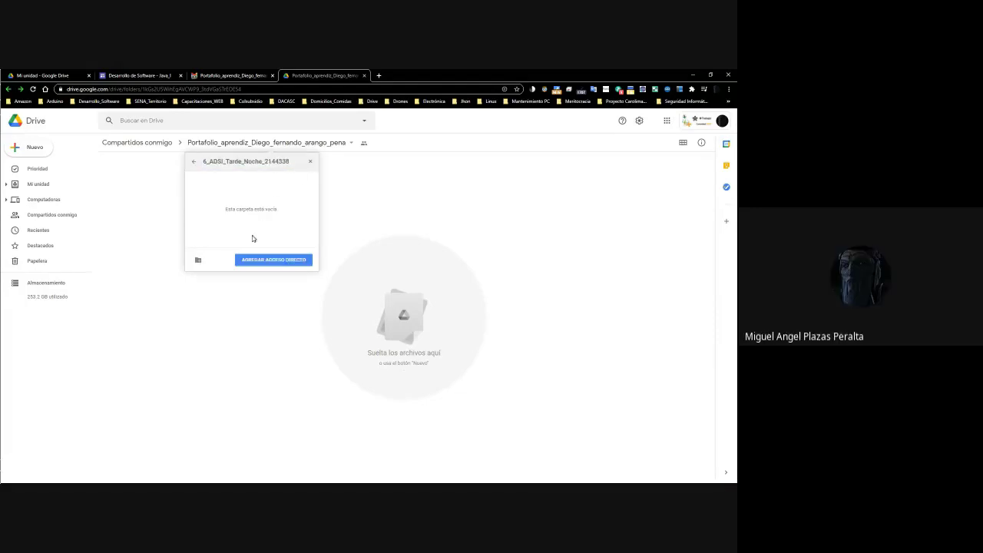
- Place the shortcut in 6_ADSI_Tarde_Noche_2144338, confirm it, and go back to the invitation email
left_click(254, 259)
left_click(459, 319)
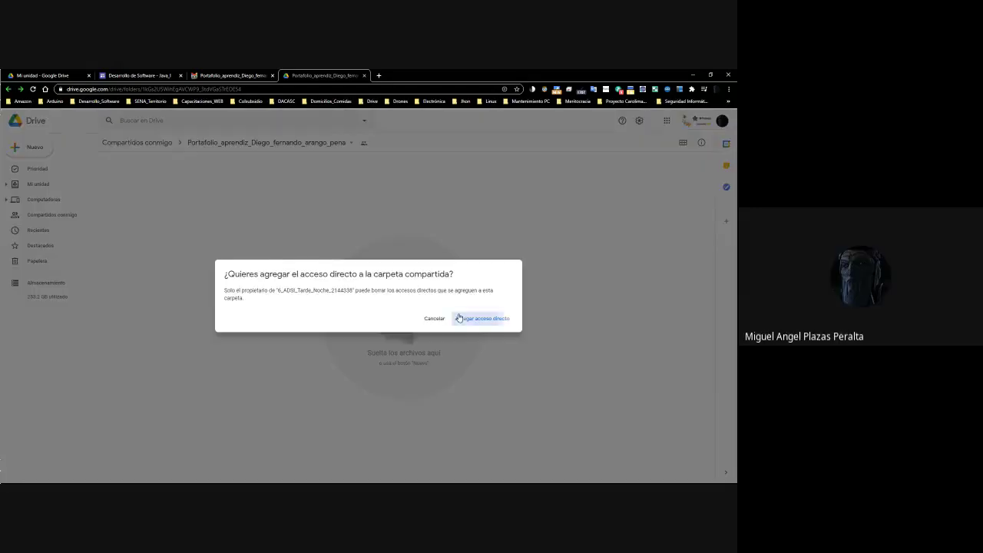
left_click(224, 75)
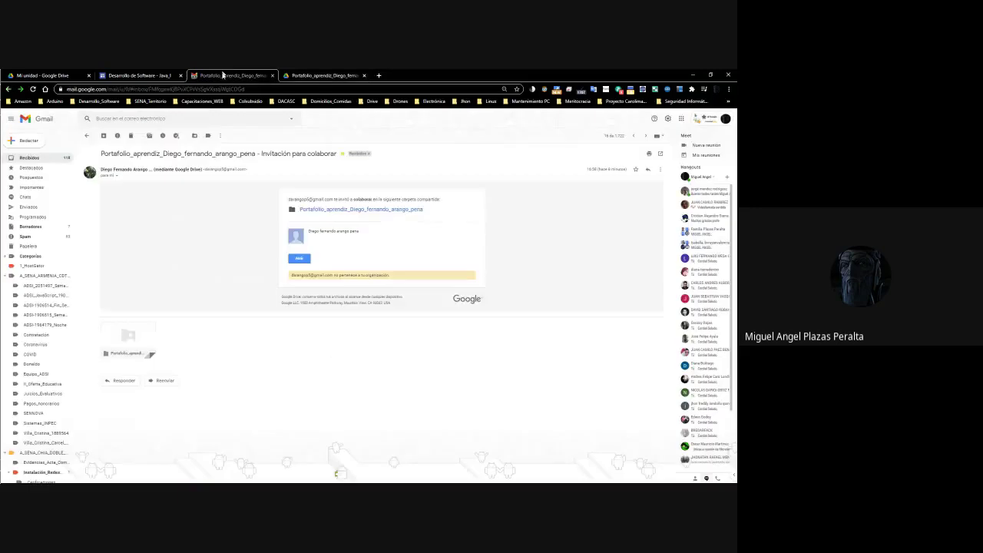